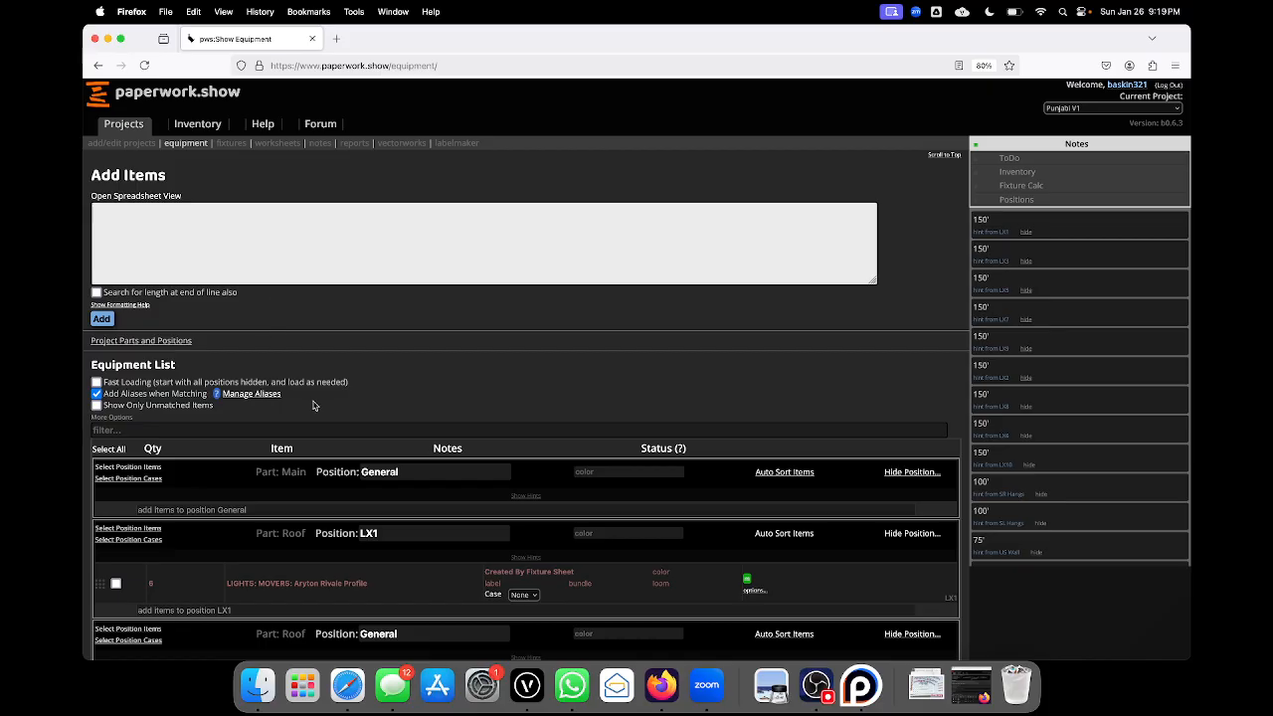
- Open all position hints in the equipment list and review the cable lengths noted for each position
scroll(314, 405, "down", 2)
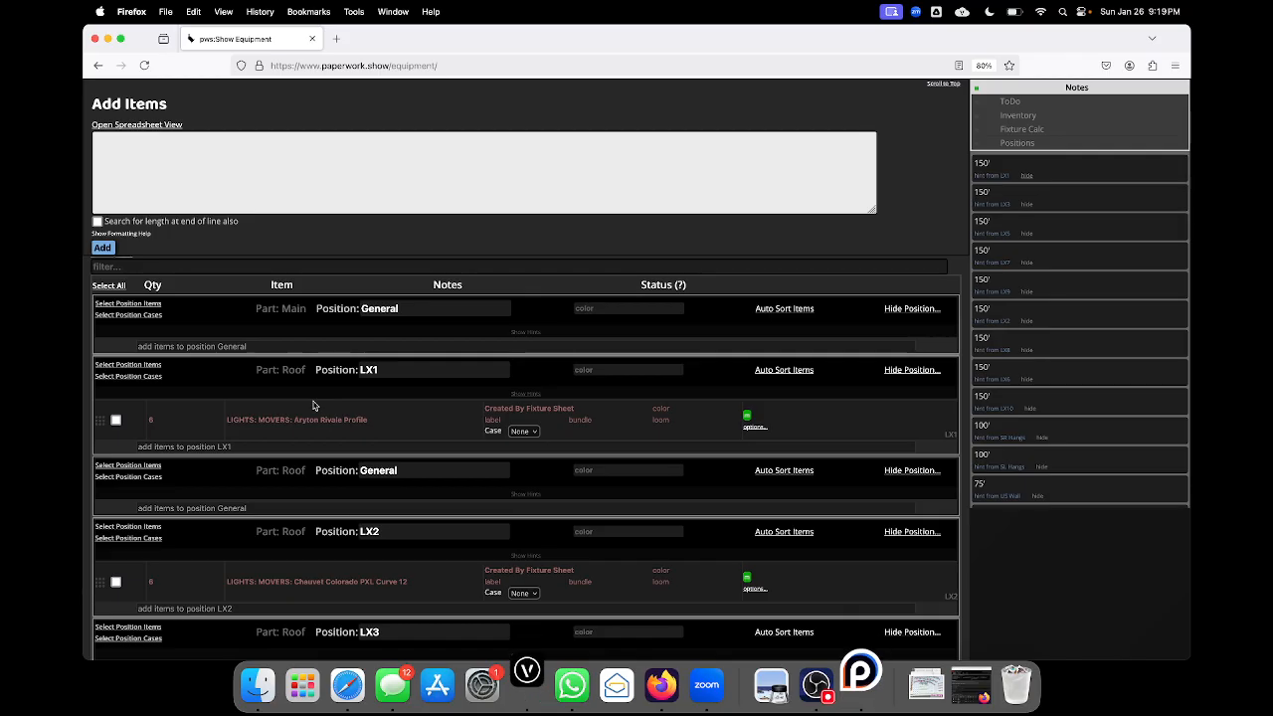
scroll(288, 363, "down", 2)
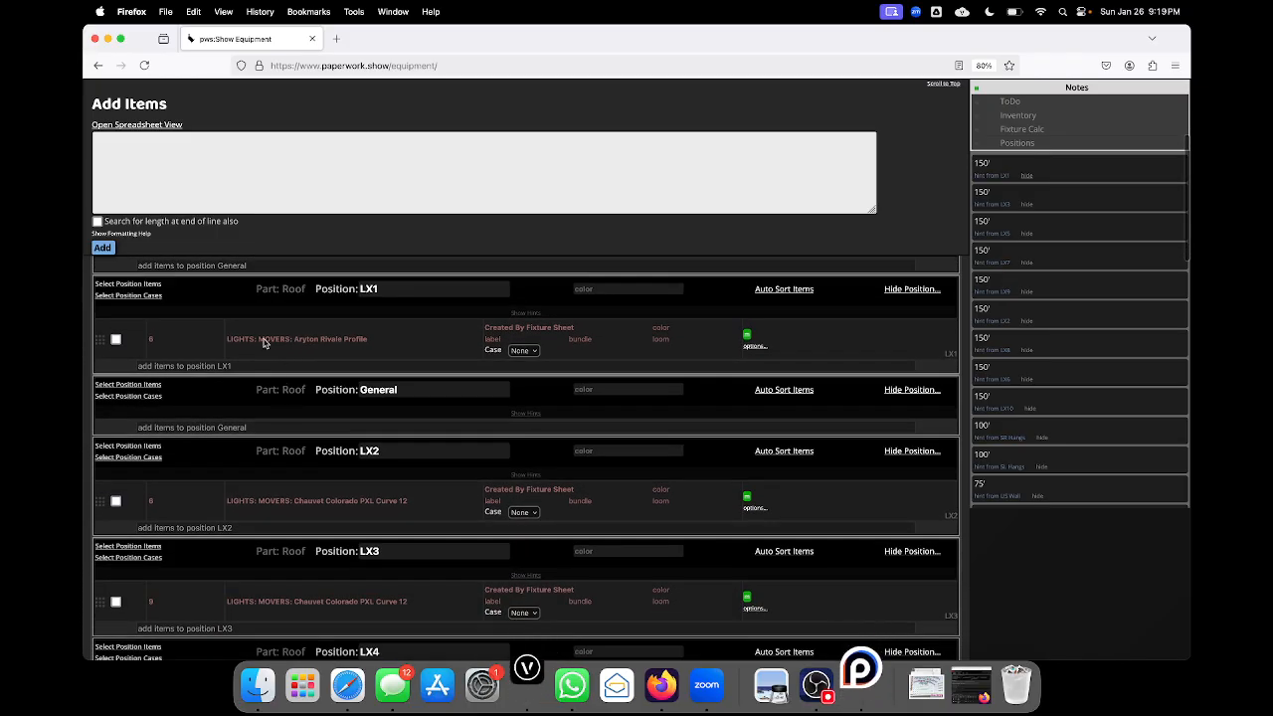
scroll(283, 413, "up", 5)
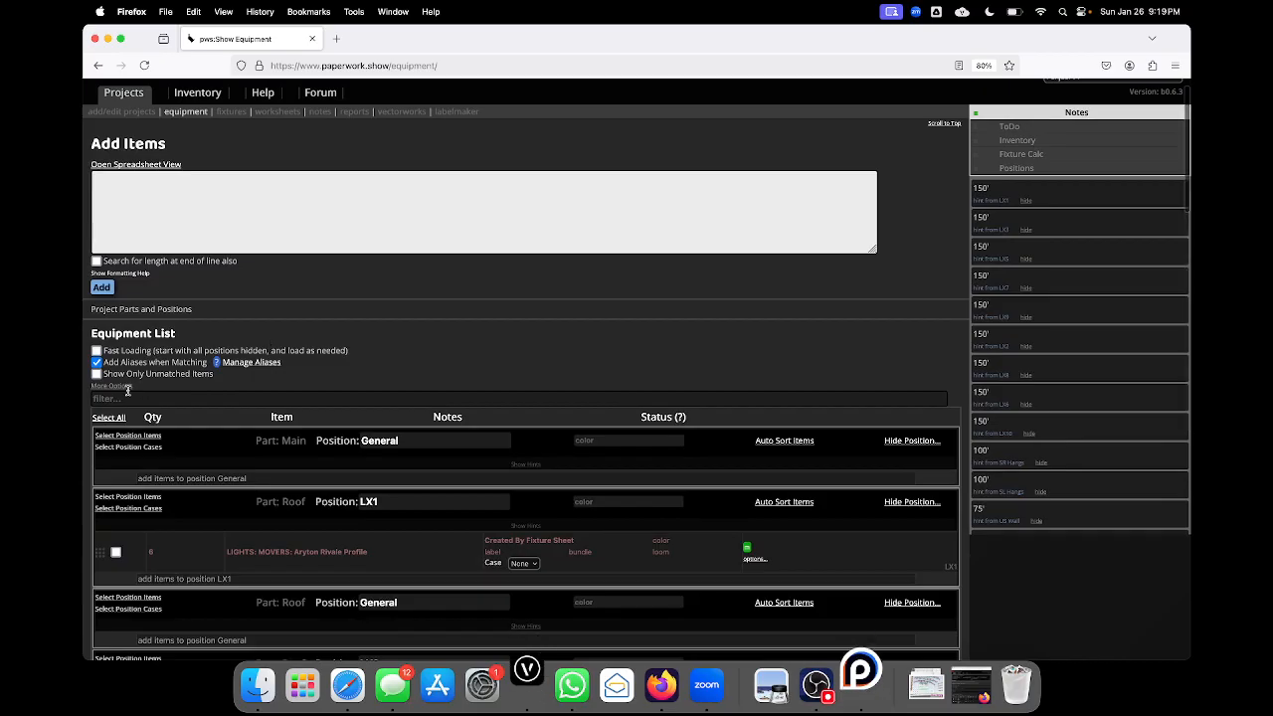
left_click(123, 387)
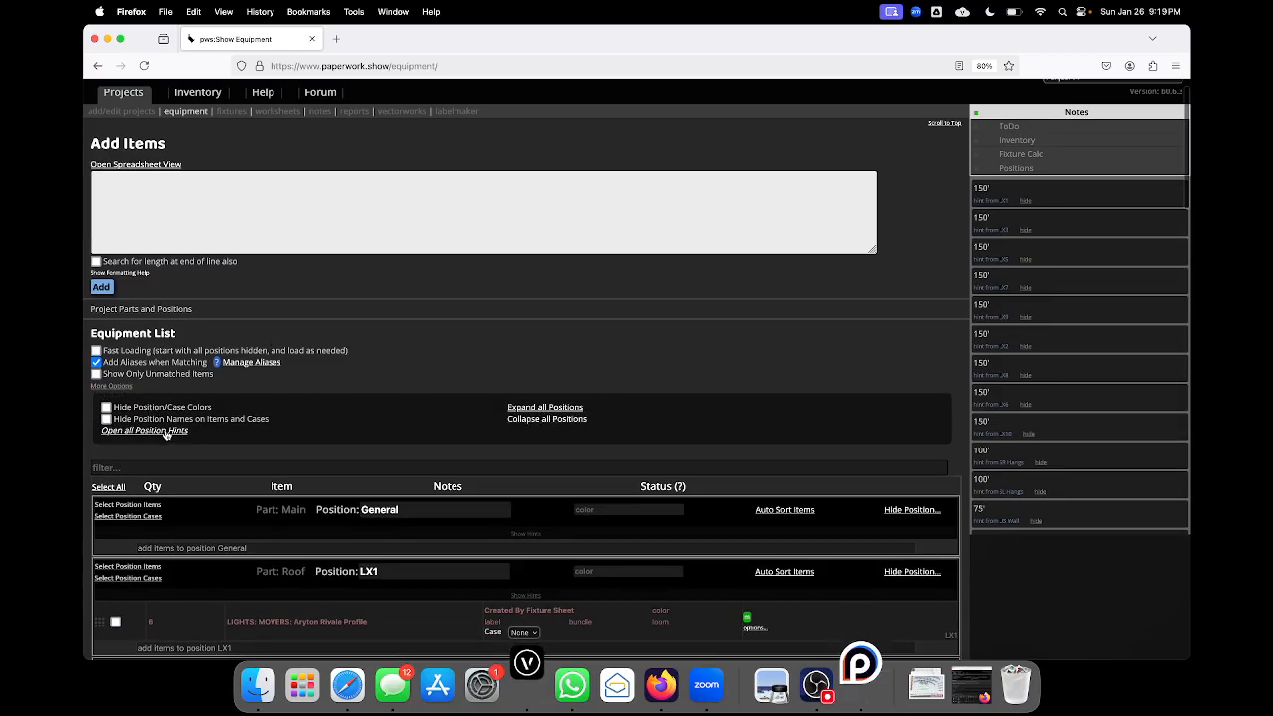
left_click(150, 430)
scroll(229, 458, "down", 2)
scroll(261, 473, "down", 3)
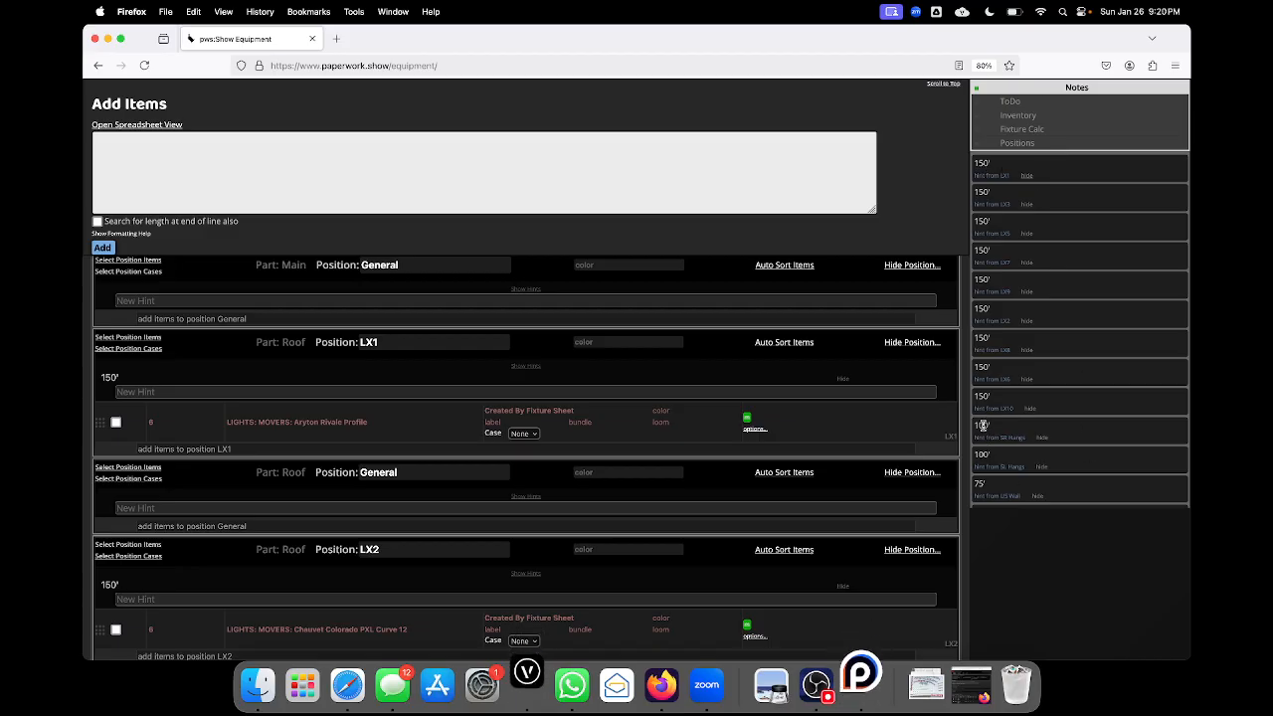
scroll(1027, 454, "down", 5)
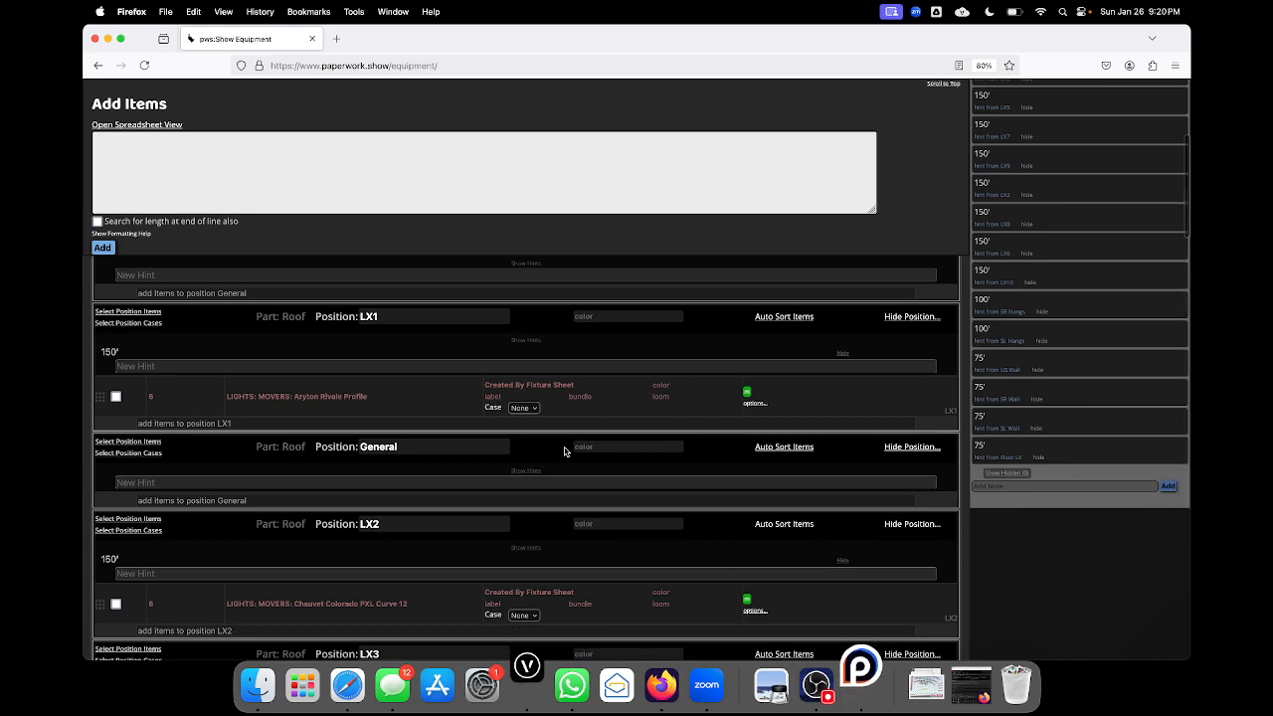
scroll(563, 447, "down", 3)
scroll(394, 381, "up", 10)
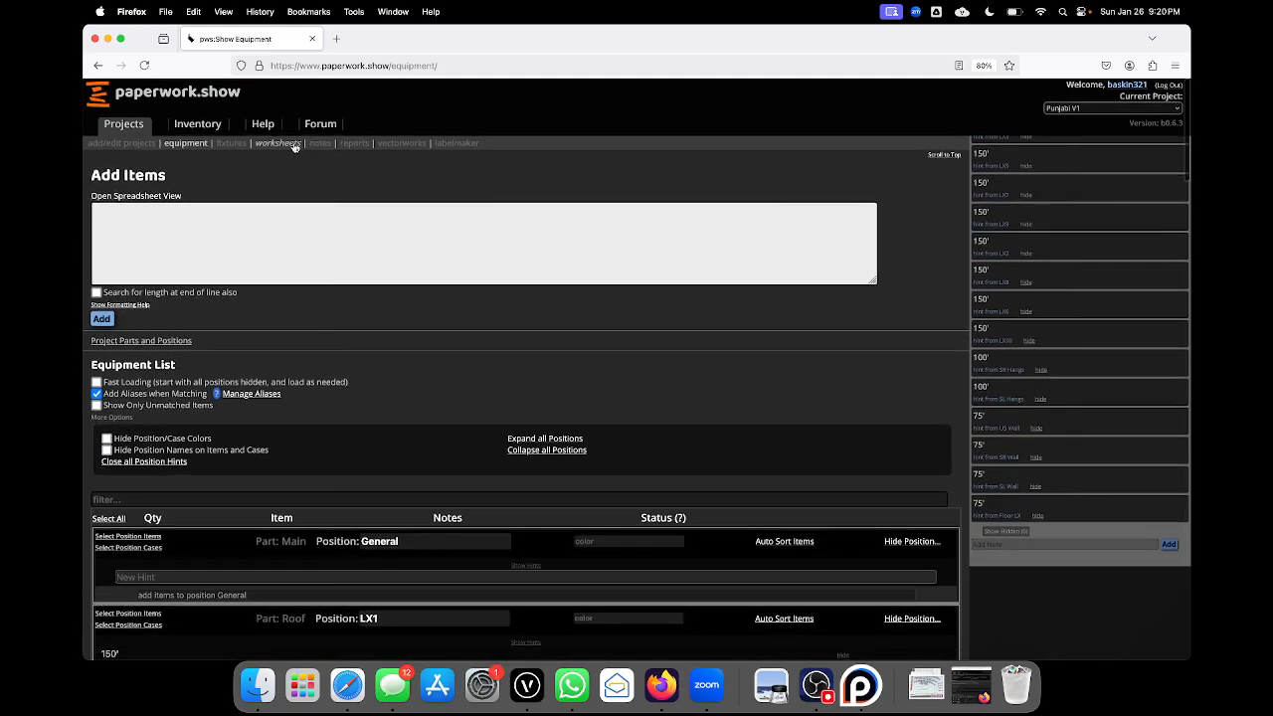
- Open the project's cable worksheet and enter LX1 as the loom name in the LX1 position's first cable creator
left_click(278, 143)
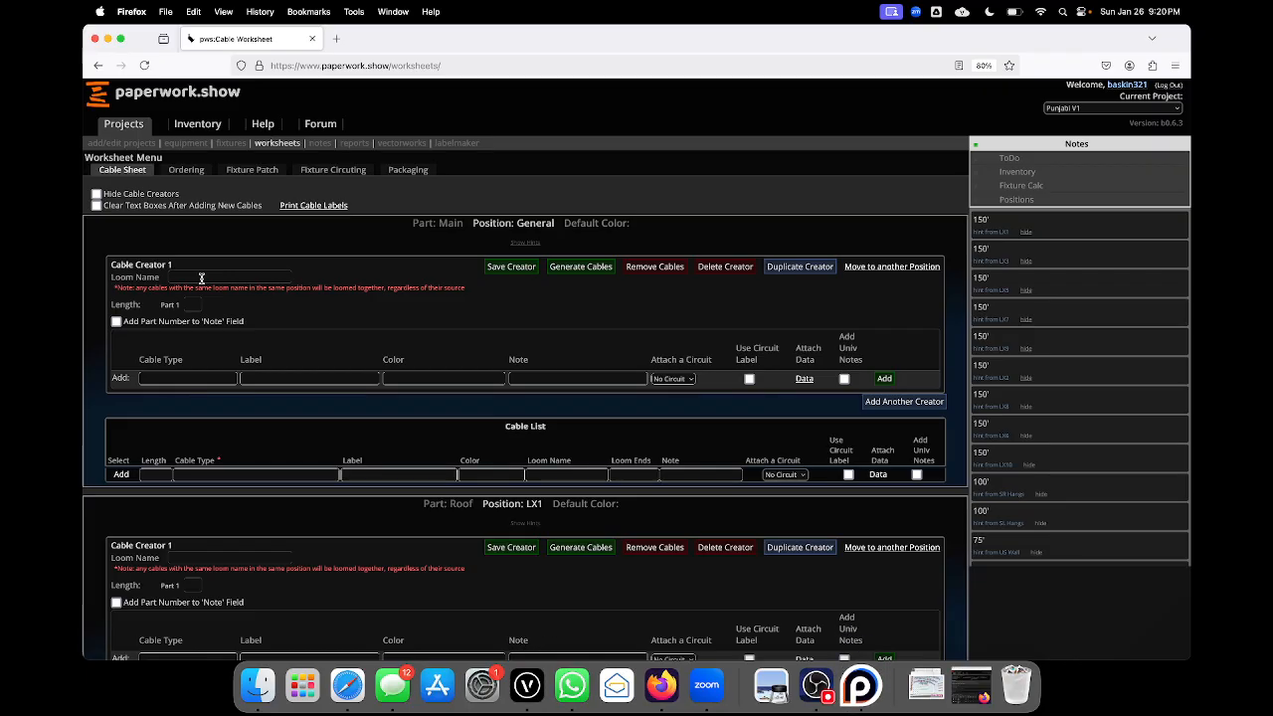
scroll(343, 367, "down", 3)
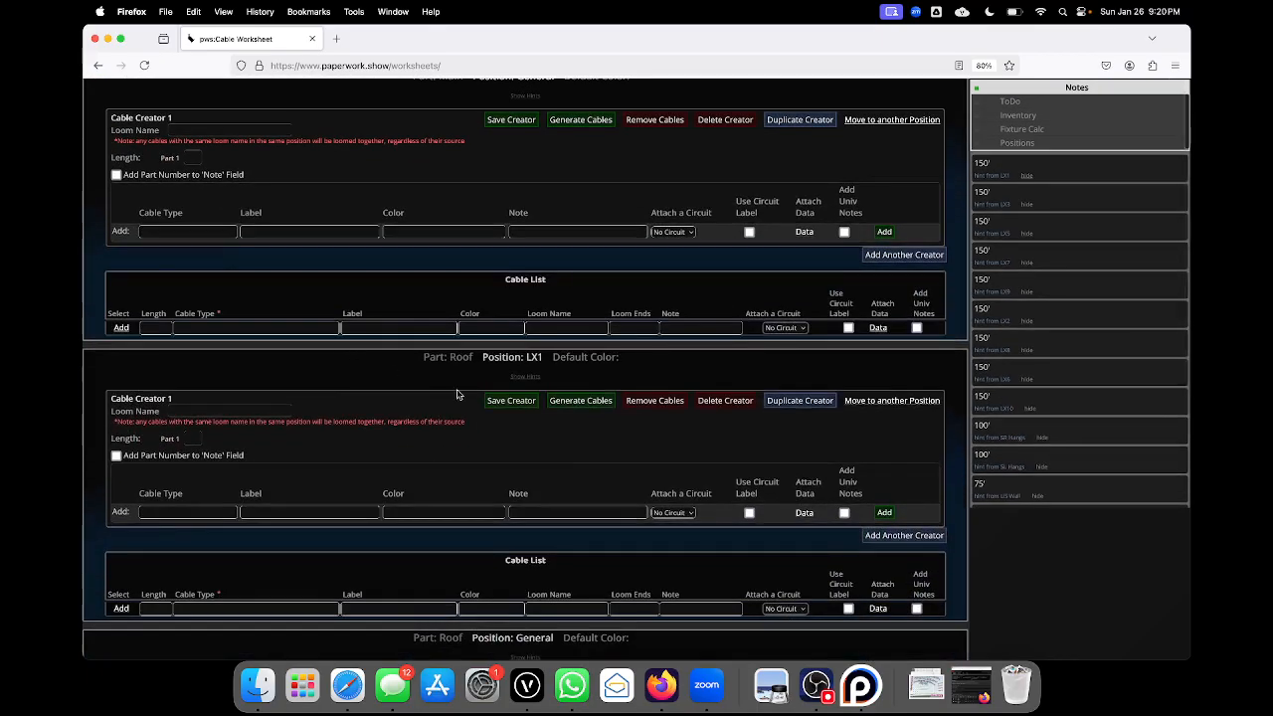
left_click(221, 411)
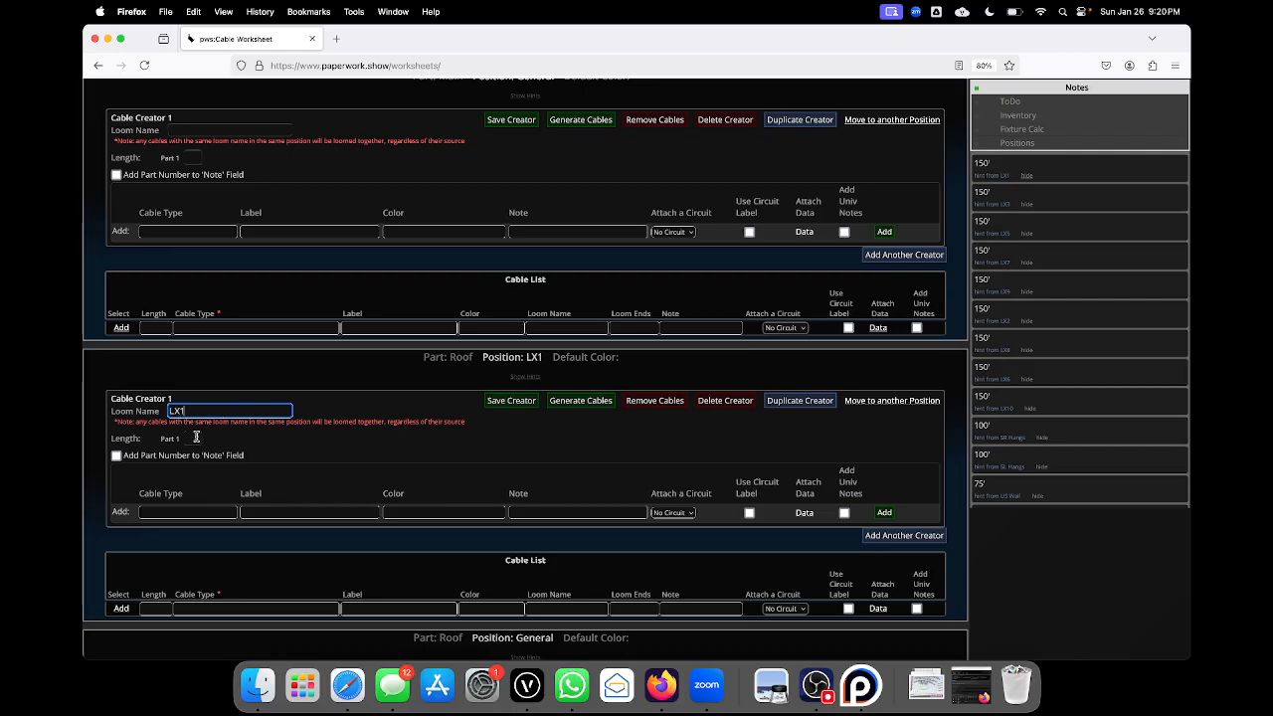
key("Tab")
scroll(346, 442, "down", 1)
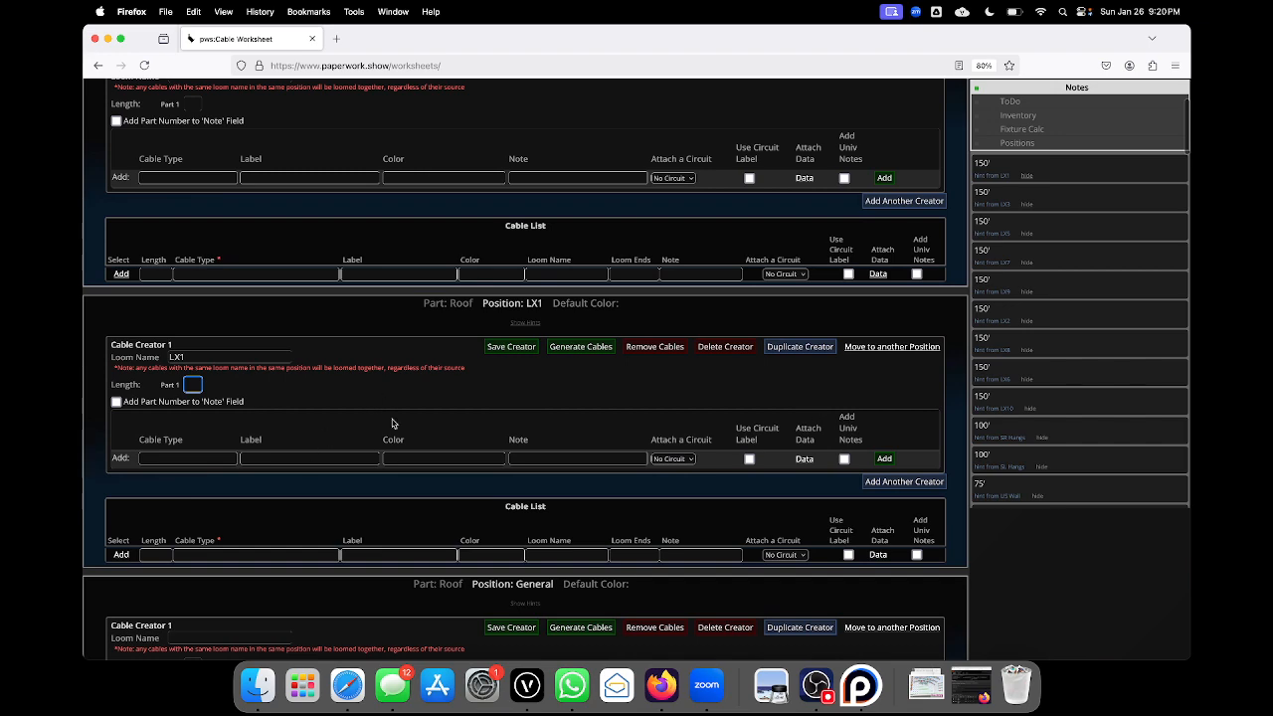
- Switch to Vectorworks, accept the backup copy, and examine the LX1 truss and its end fixture in the 3D model
left_click(530, 684)
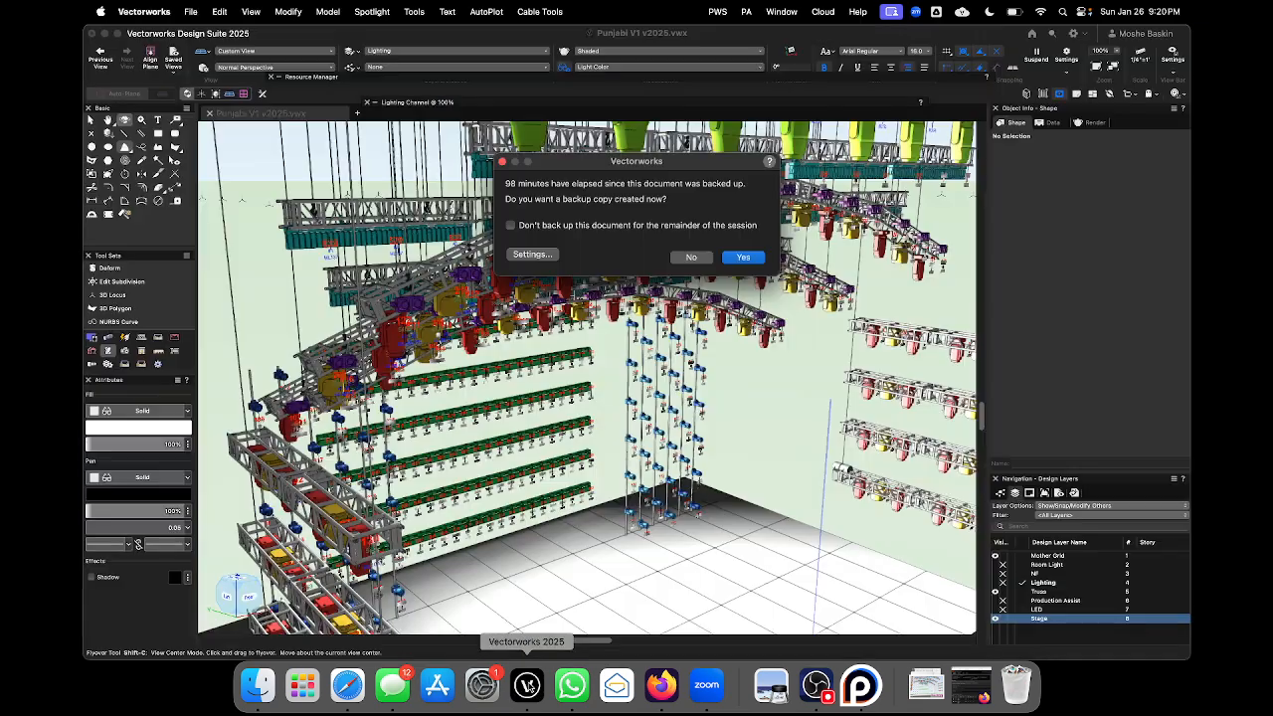
left_click(754, 269)
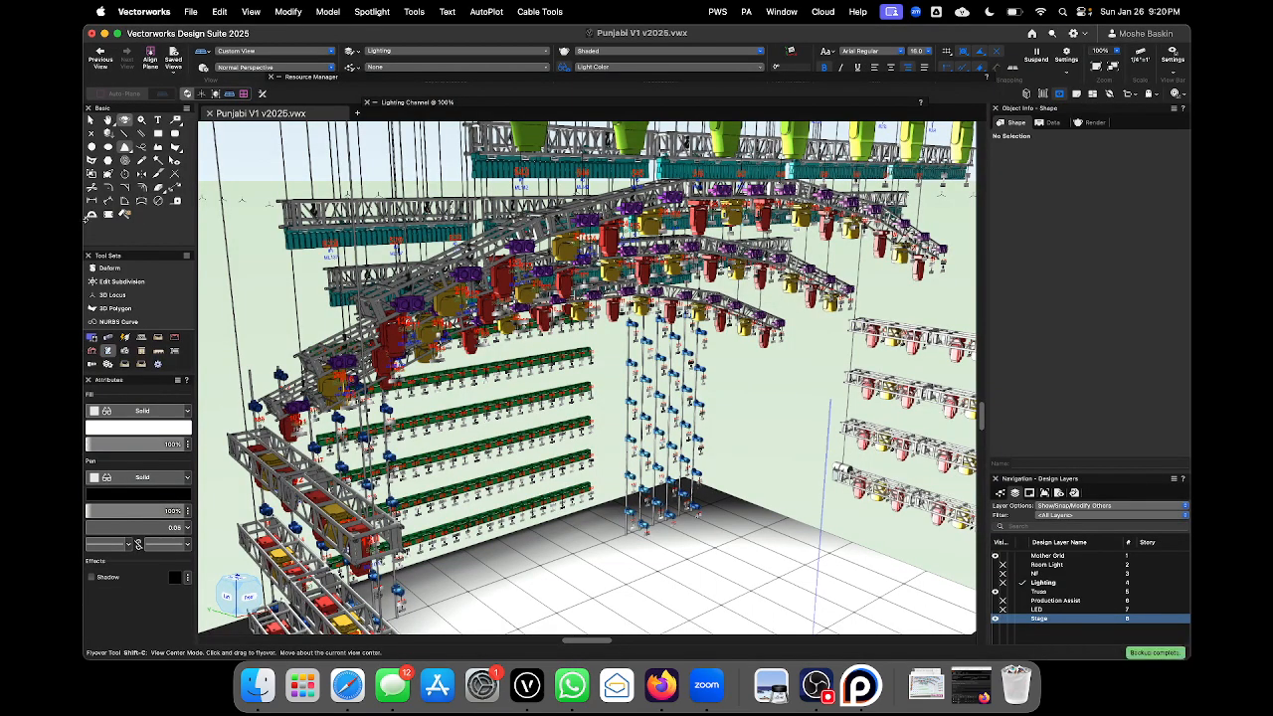
left_click_drag(748, 268, 915, 271)
left_click_drag(398, 376, 436, 370)
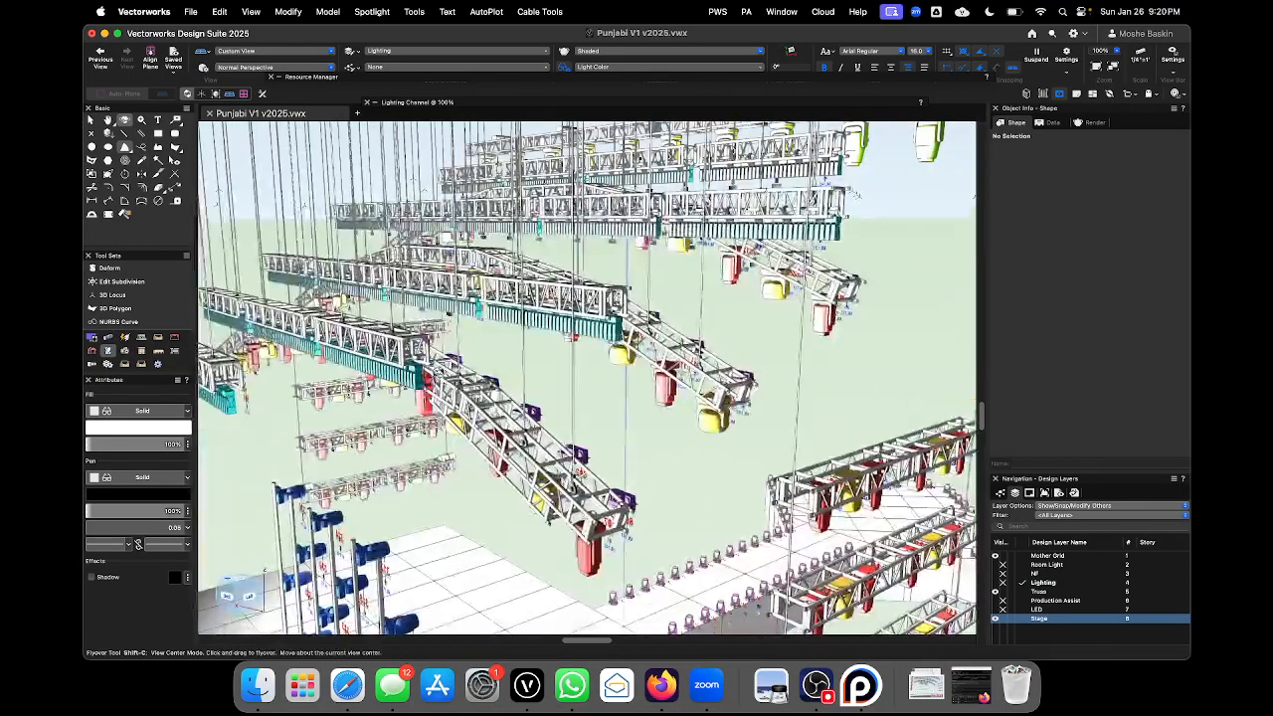
scroll(427, 410, "down", 5)
left_click_drag(377, 432, 358, 407)
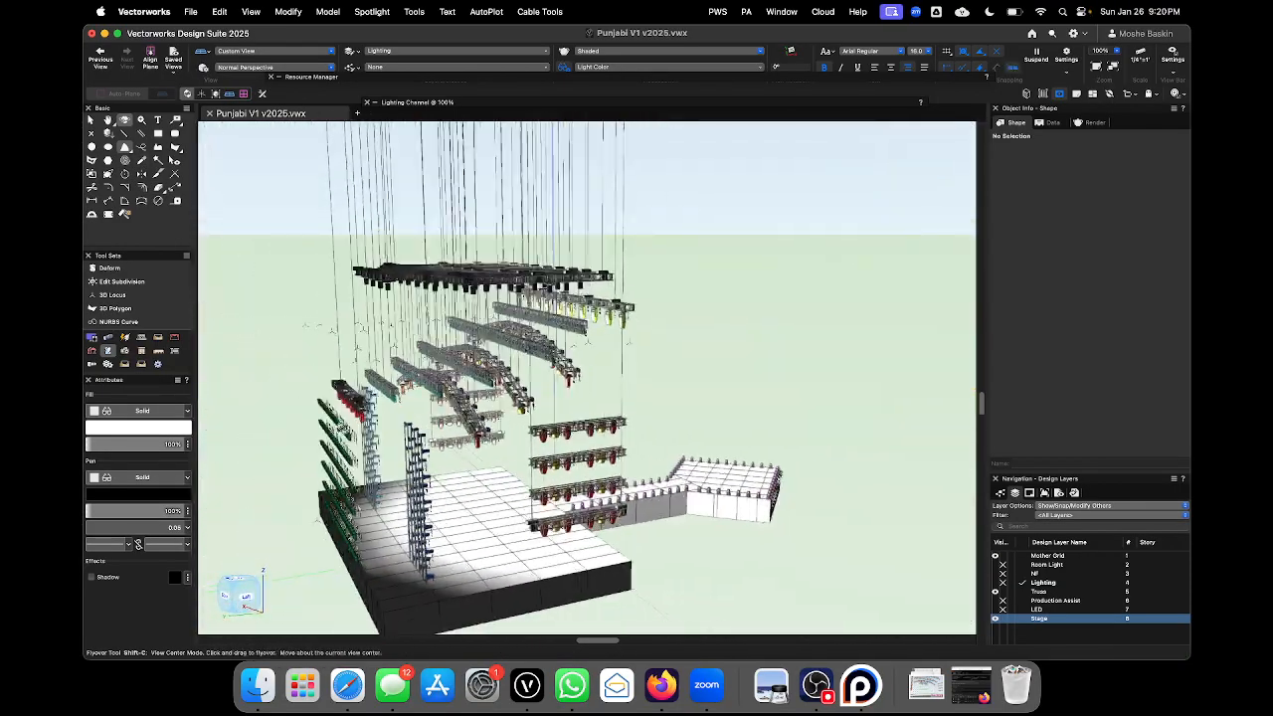
scroll(340, 432, "up", 5)
left_click(90, 122)
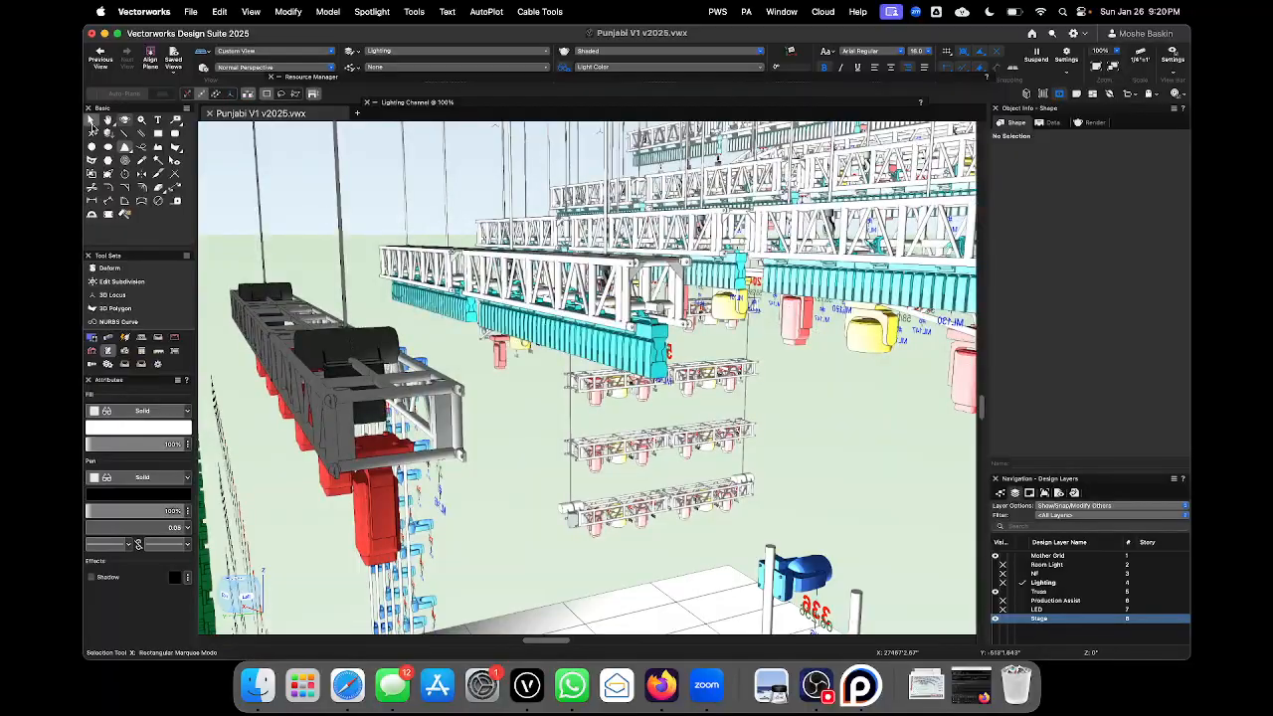
left_click(388, 509)
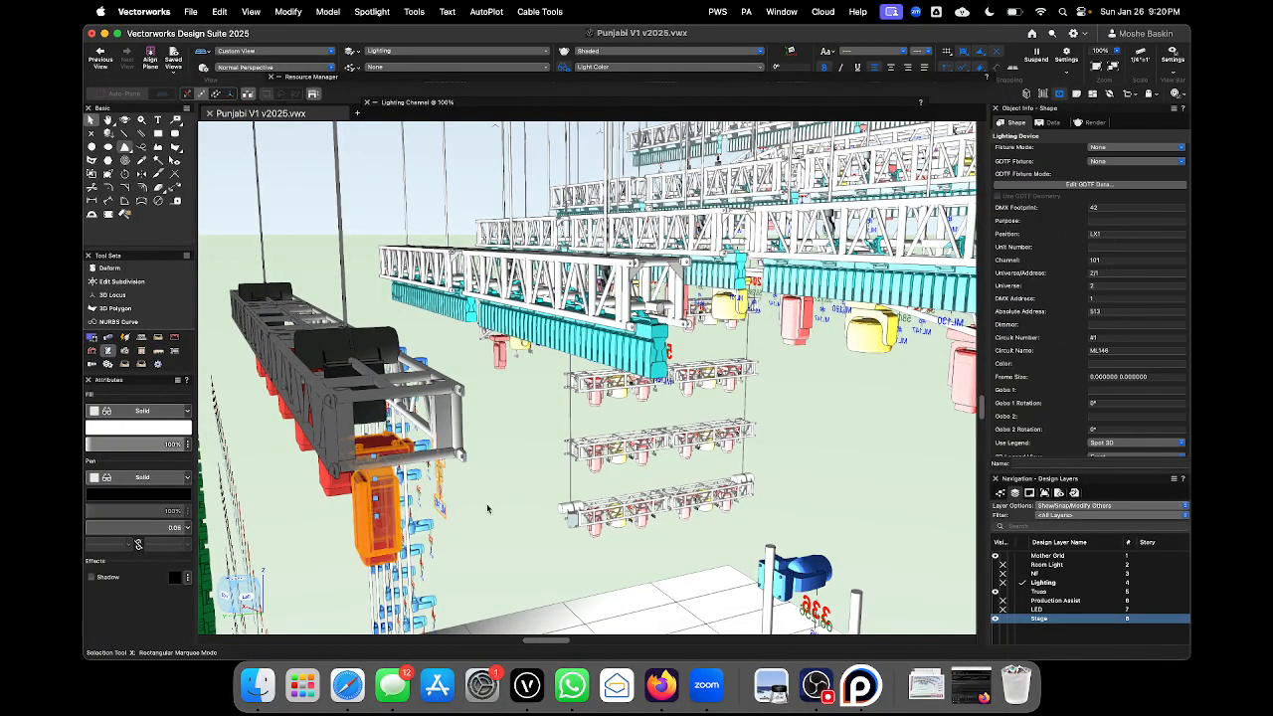
left_click(487, 510)
scroll(468, 387, "down", 2)
scroll(468, 387, "down", 3)
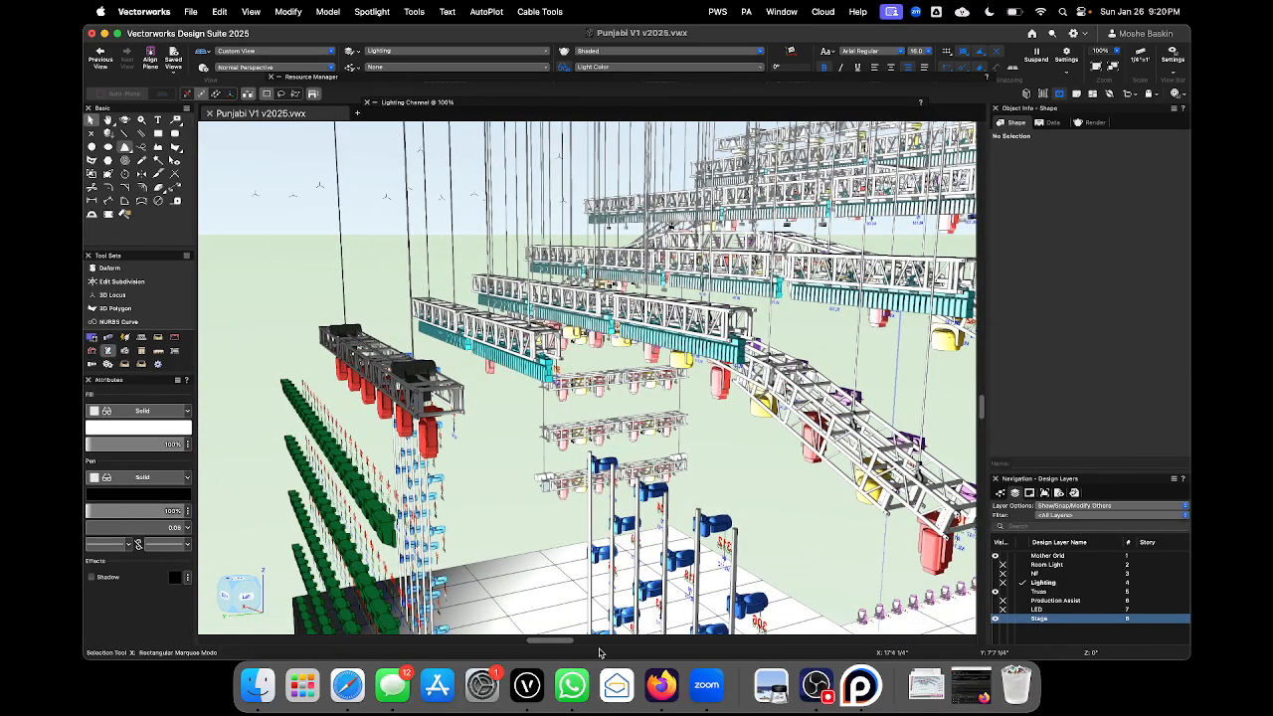
- Switch back to Firefox and set the LX1 loom's length to 100 for Part 1 and 50 for Part 2
left_click(659, 684)
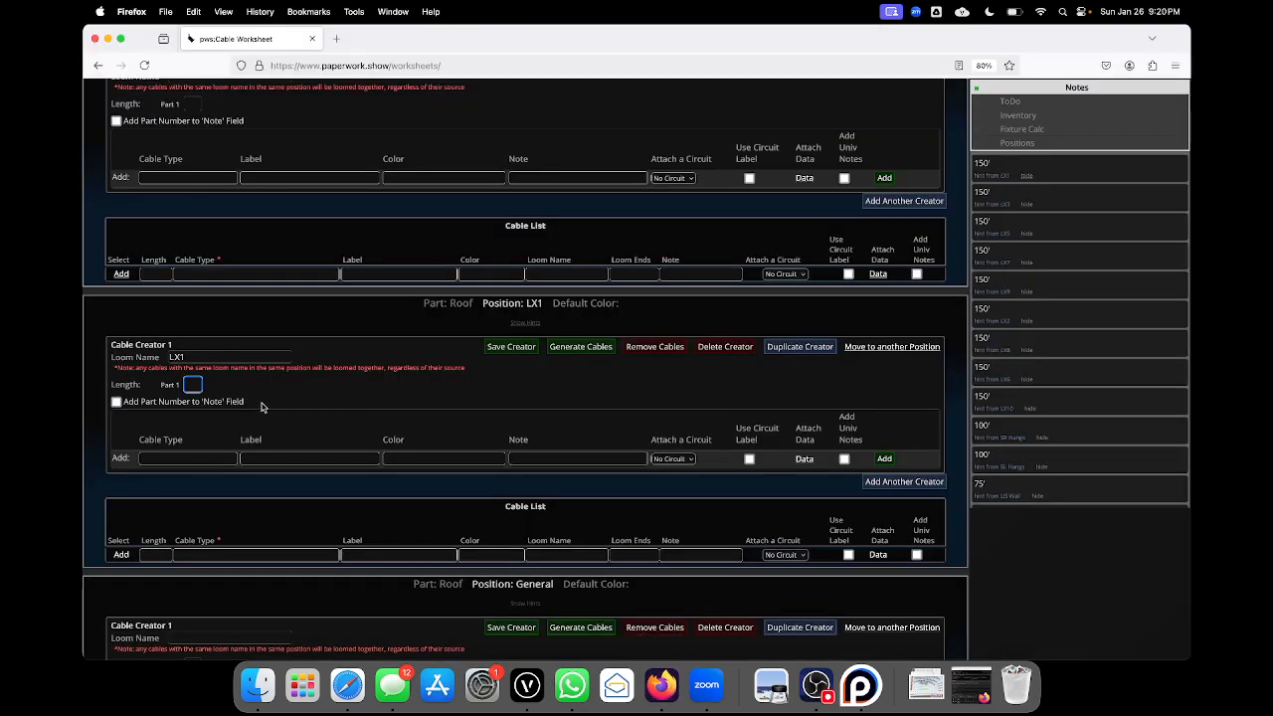
type("100")
left_click(240, 385)
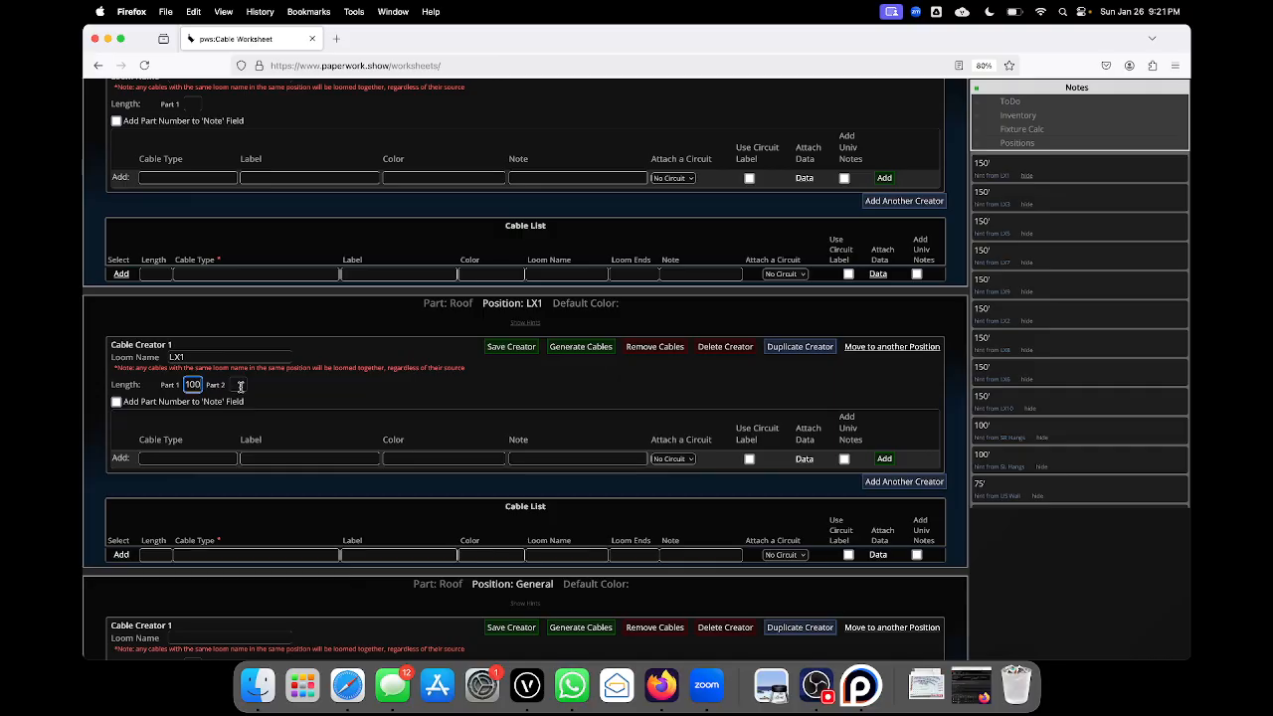
type("50")
- Enter Soca as the cable type in the LX1 cable creator, leaving label and color blank
left_click(200, 459)
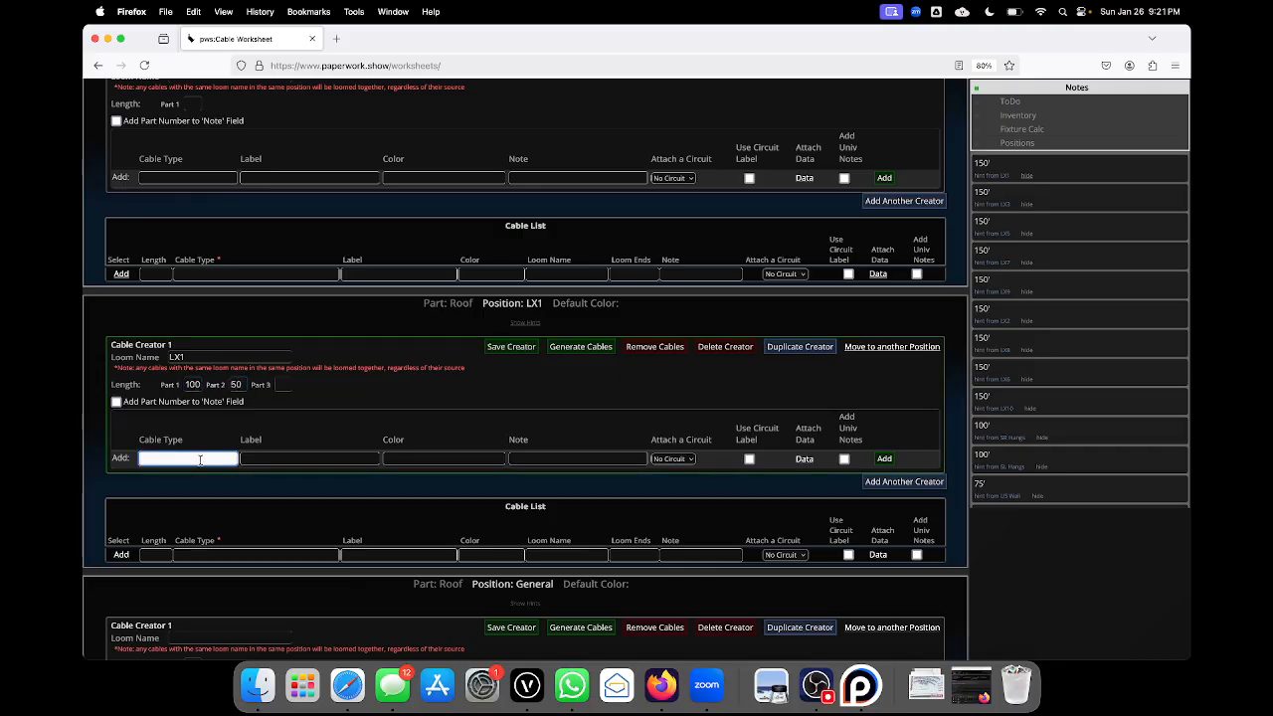
type("Soca")
left_click(270, 459)
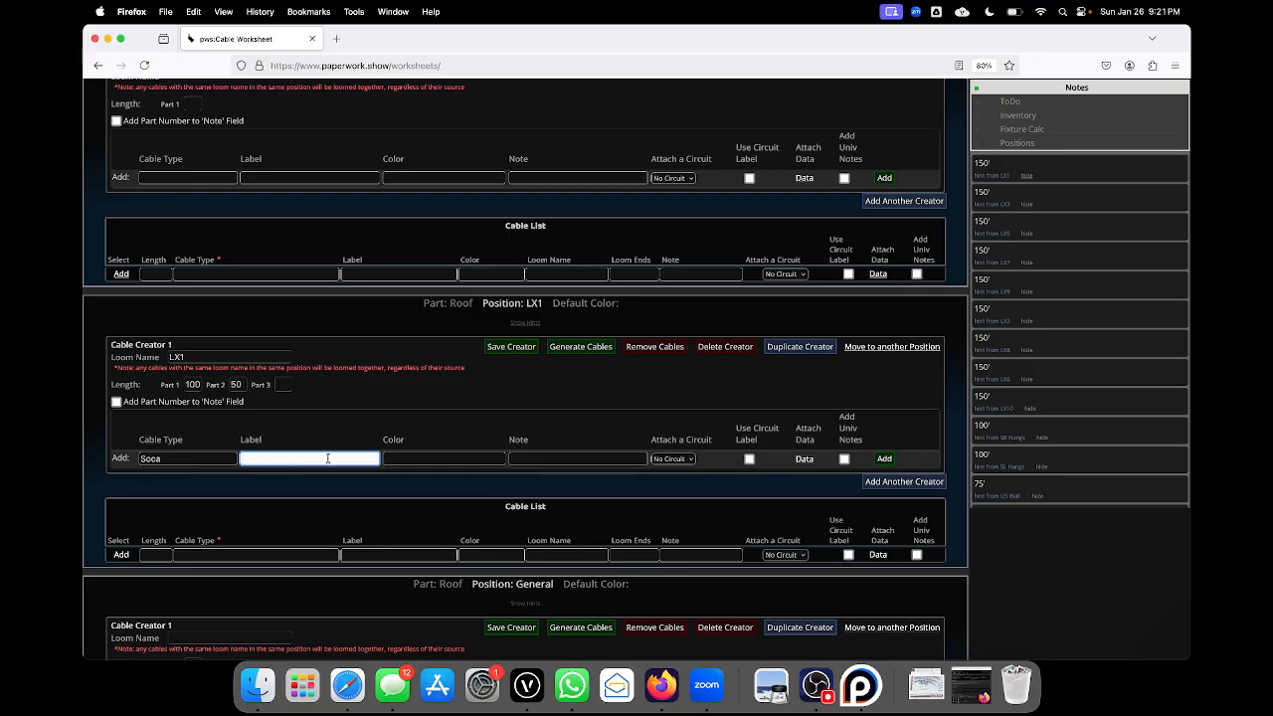
left_click(417, 458)
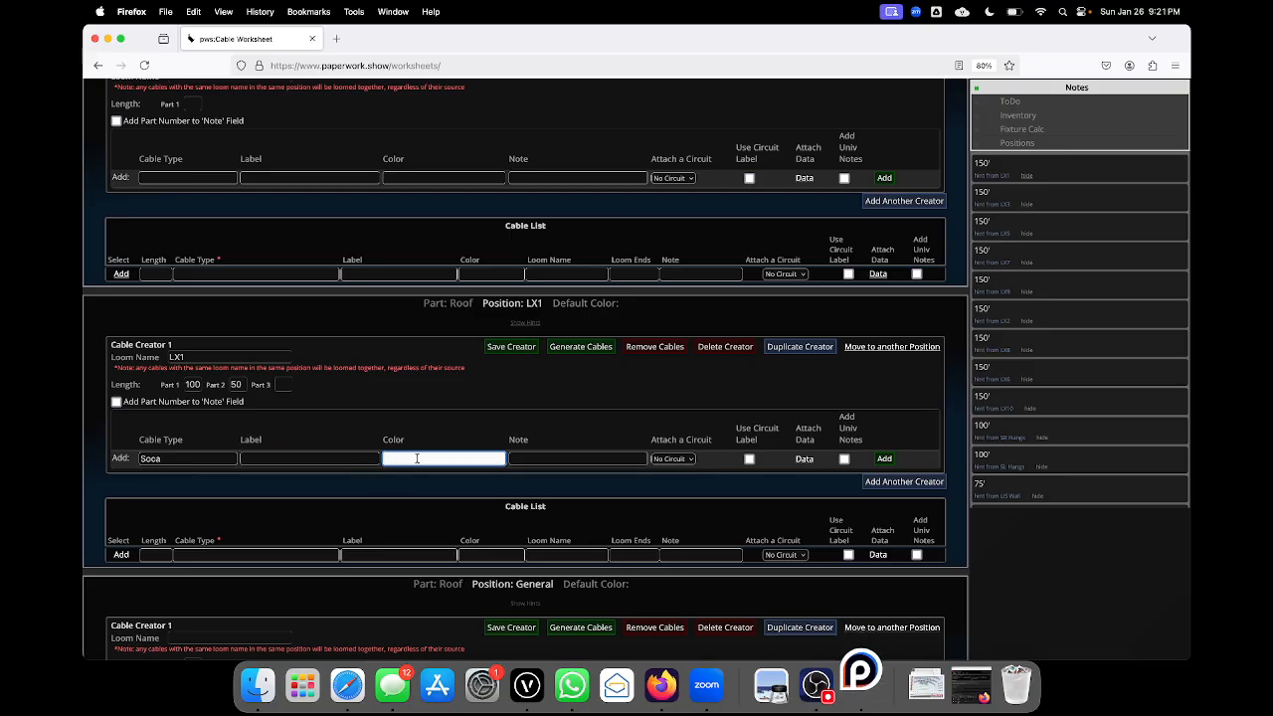
- Switch to Vectorworks and look up the circuit name on the LX1 truss fixtures
left_click(685, 462)
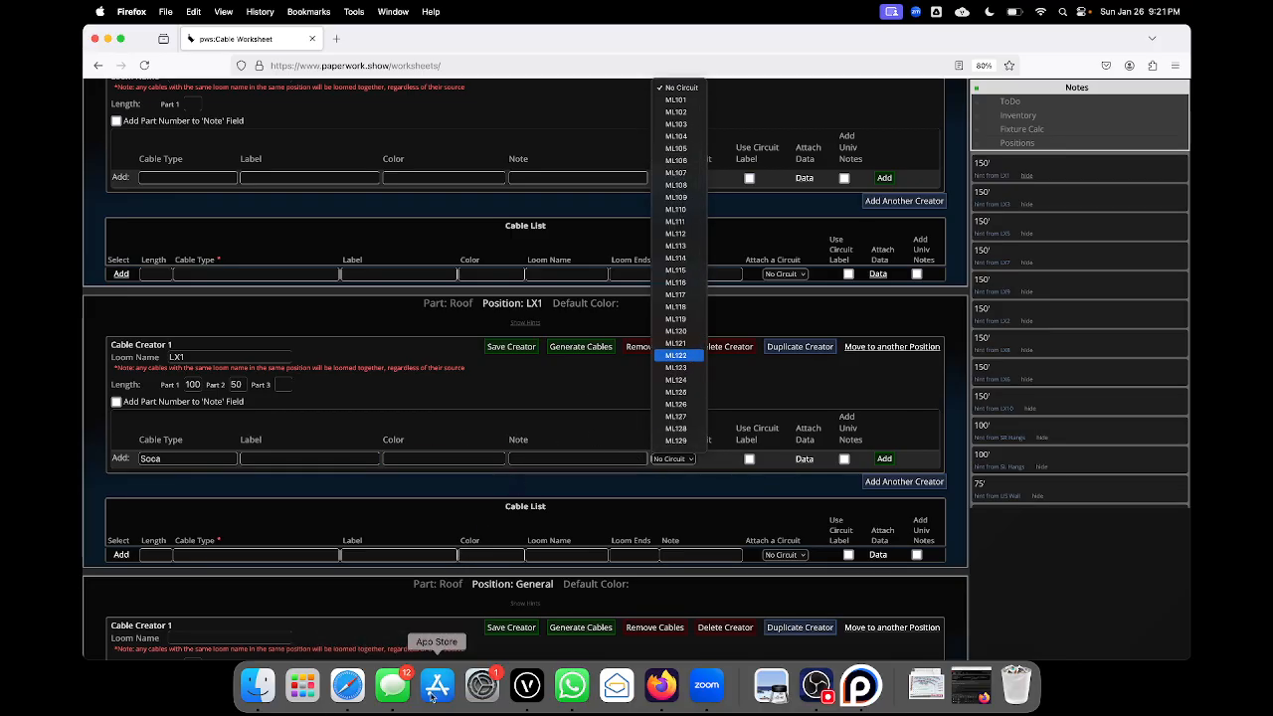
left_click(527, 687)
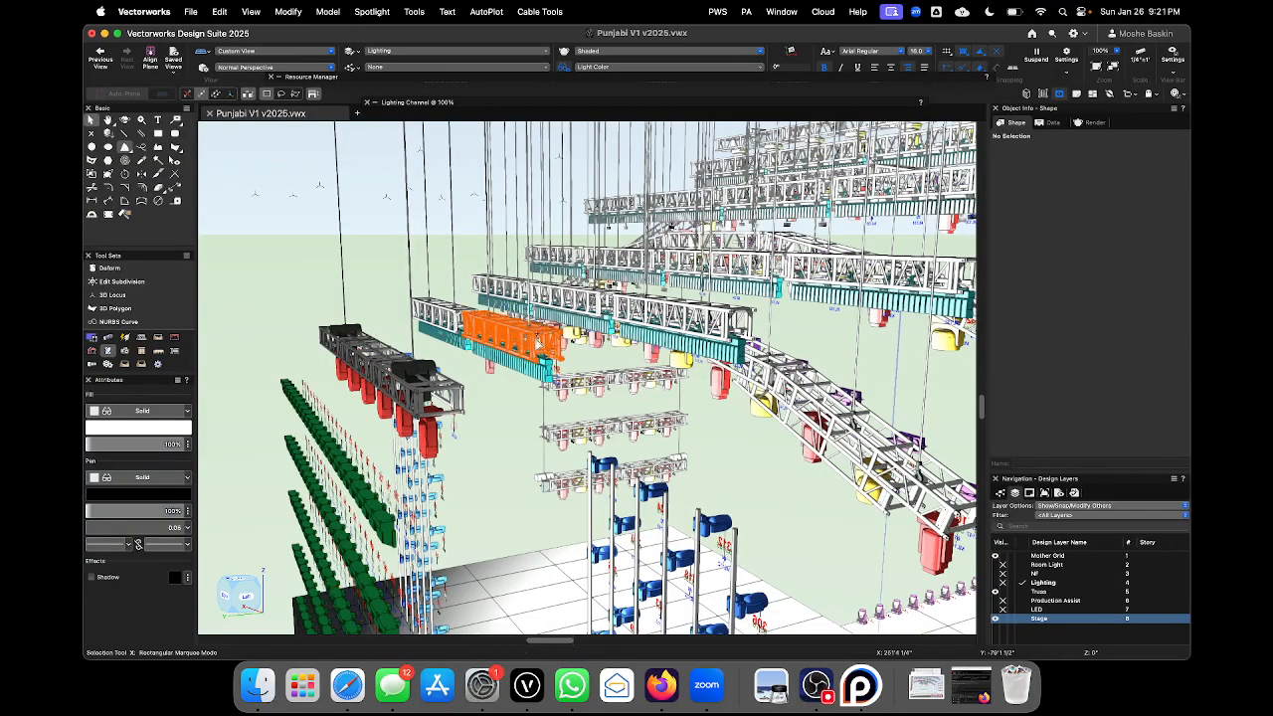
scroll(448, 423, "up", 5)
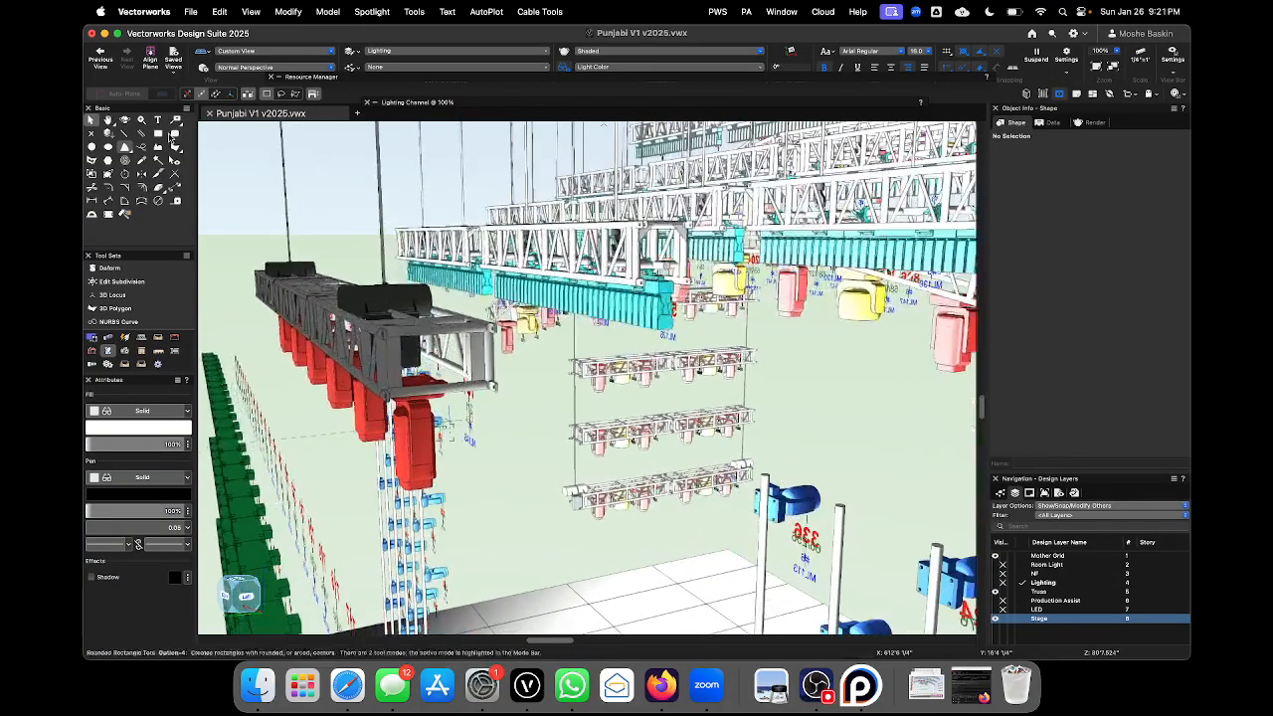
left_click(125, 120)
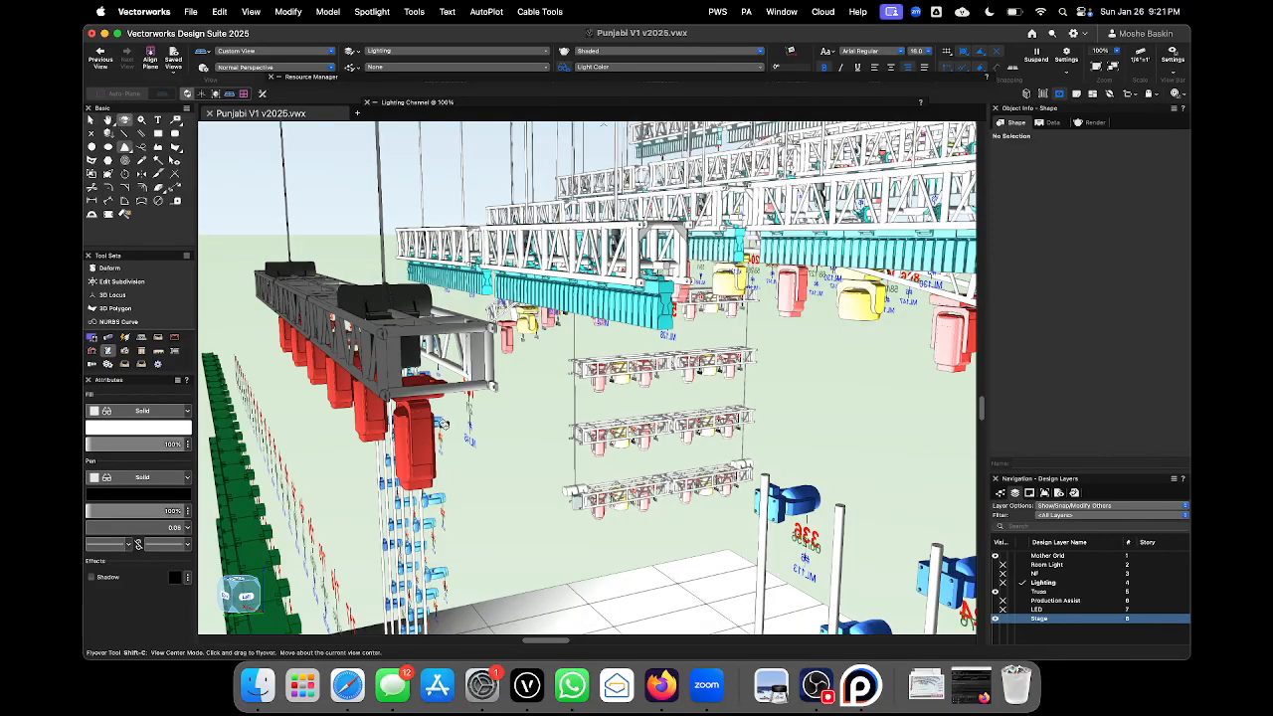
left_click_drag(445, 424, 281, 396)
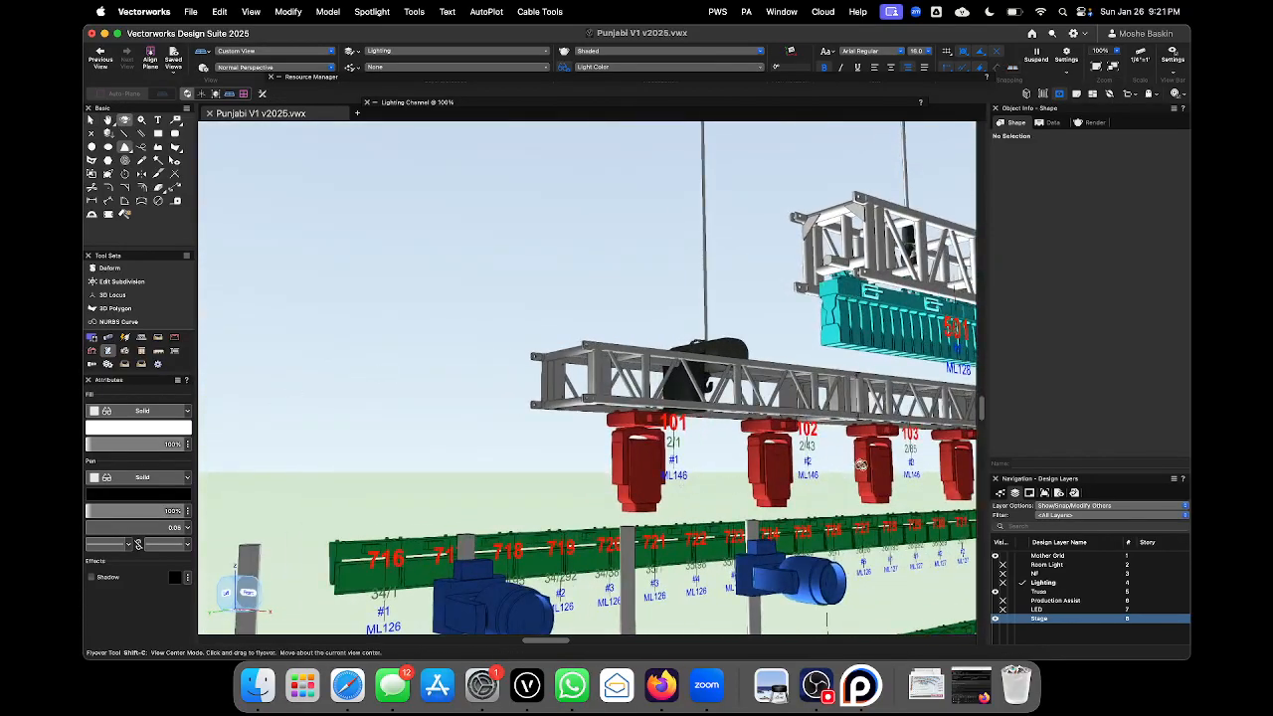
- Switch back to Firefox, attach circuit ML146 to the Soca cable with its circuit label, and add the cable to the LX1 creator
left_click(661, 684)
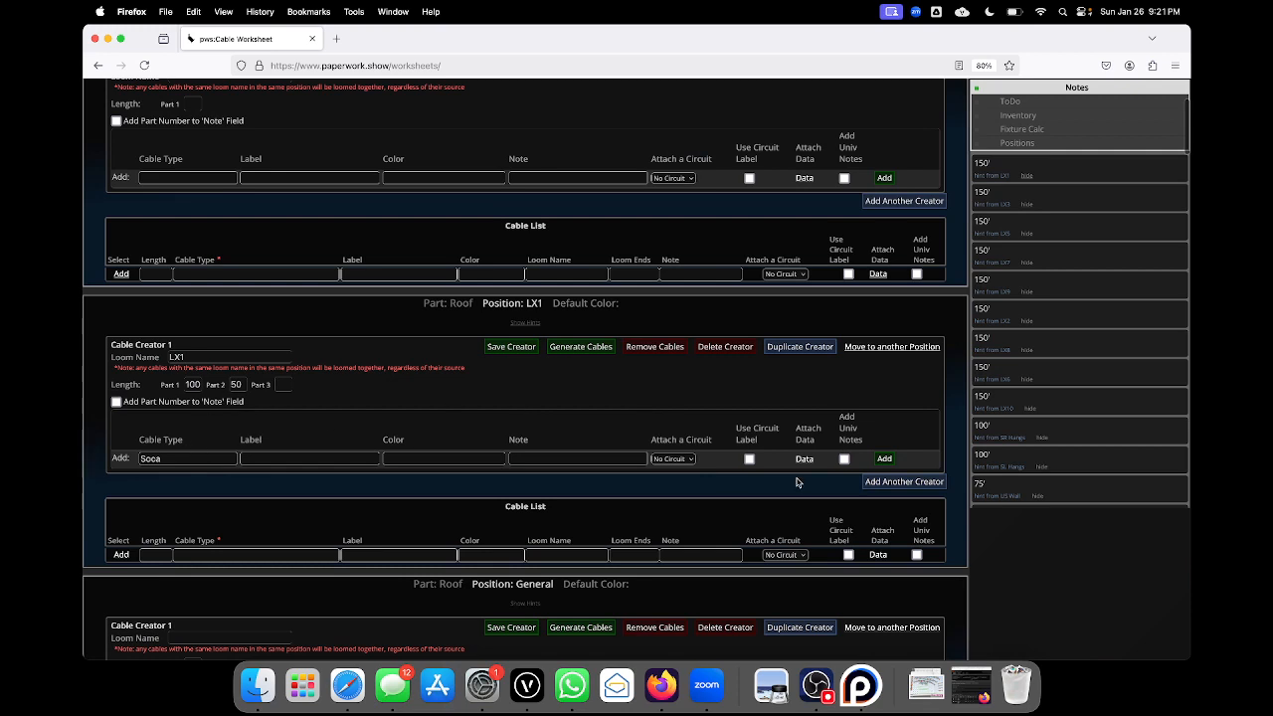
left_click(684, 459)
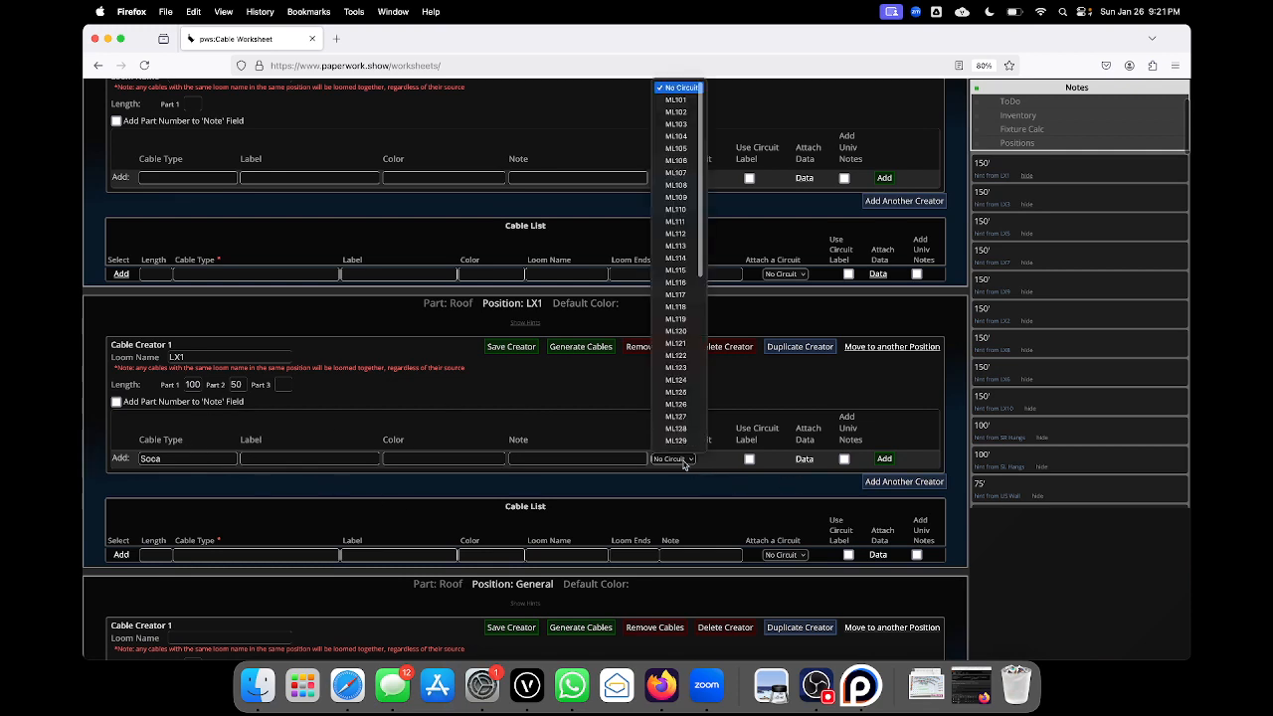
scroll(697, 377, "down", 5)
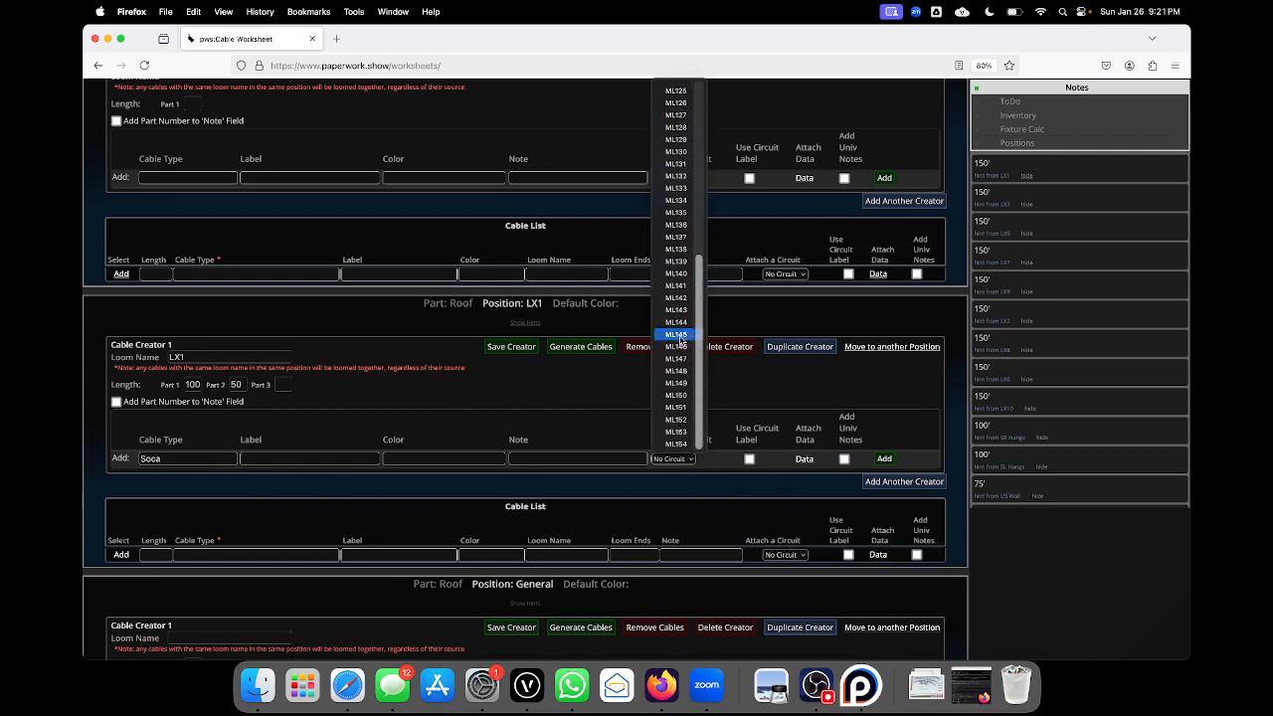
left_click(676, 347)
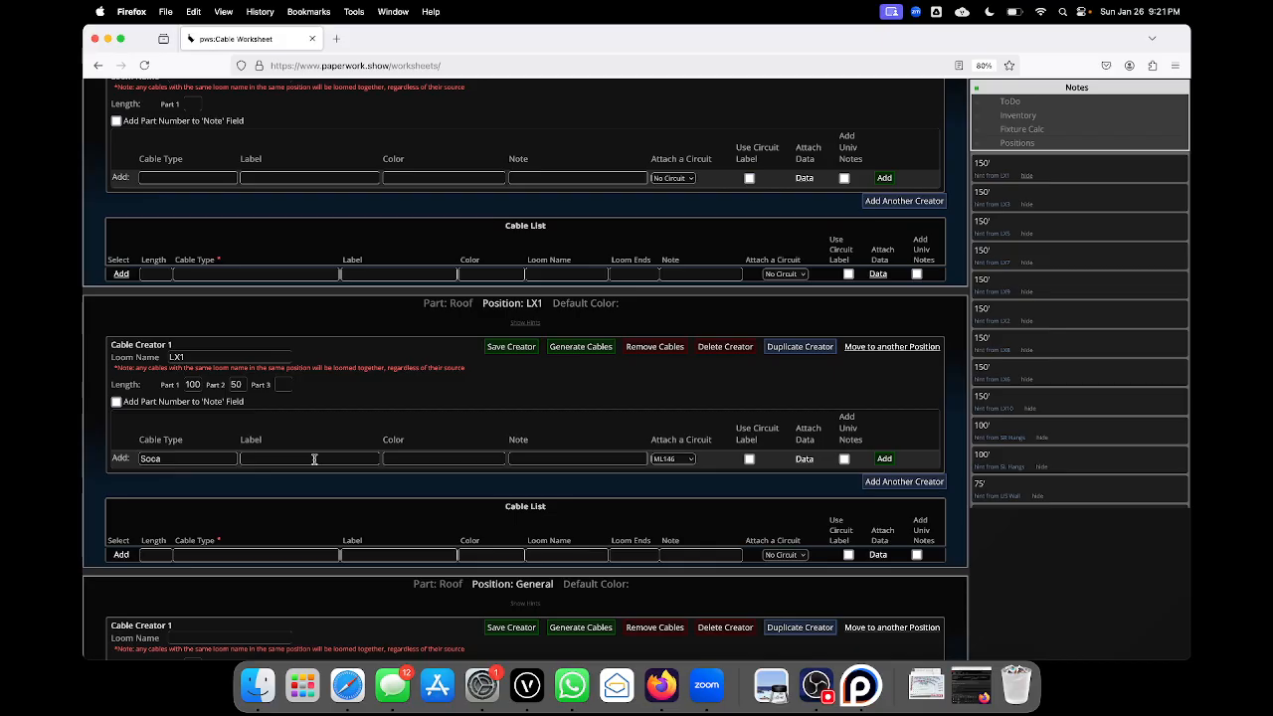
left_click(749, 460)
left_click(230, 460)
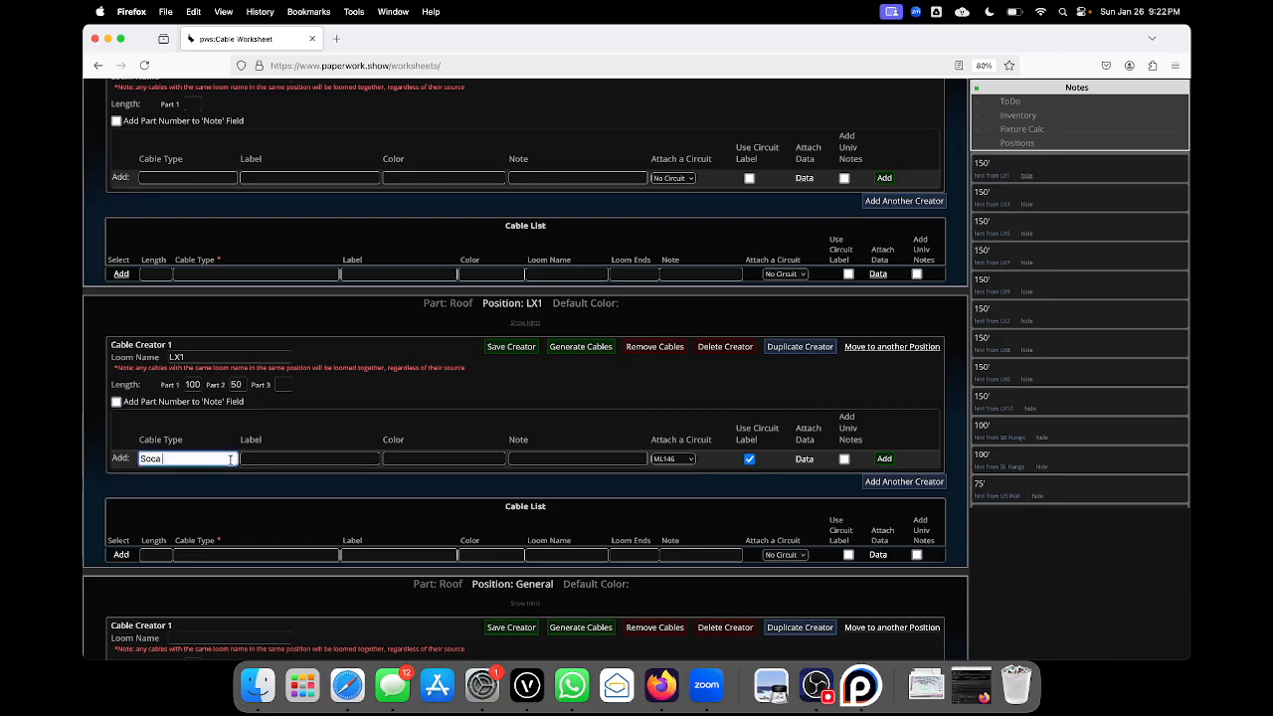
key("Return")
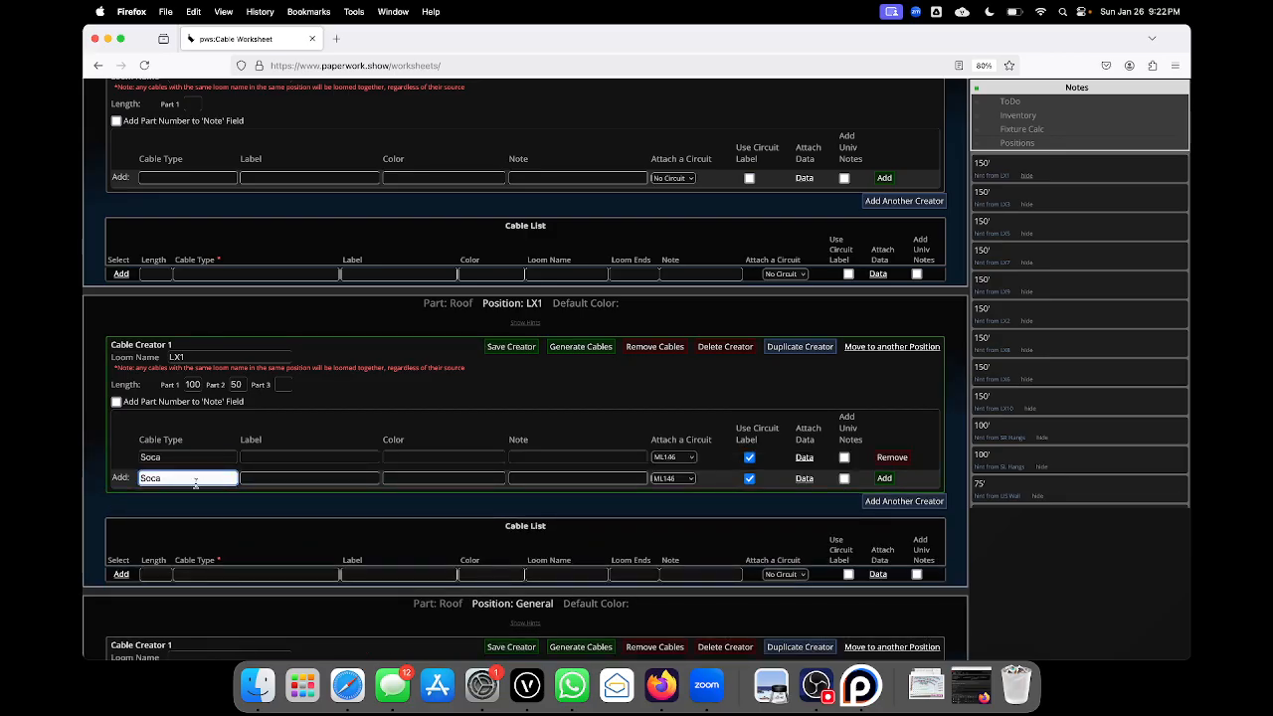
- Switch to Vectorworks and examine the fixture data on the LX1 truss for the loom's next cable
left_click_drag(195, 481, 123, 479)
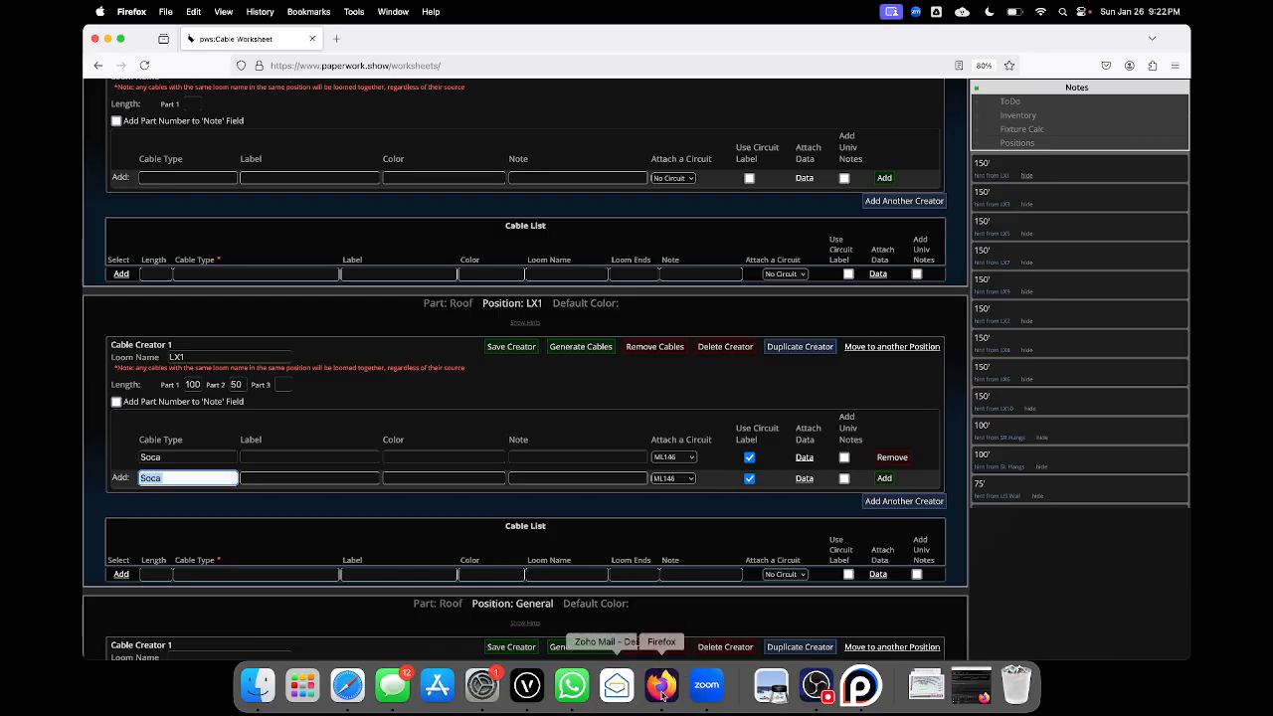
left_click(527, 685)
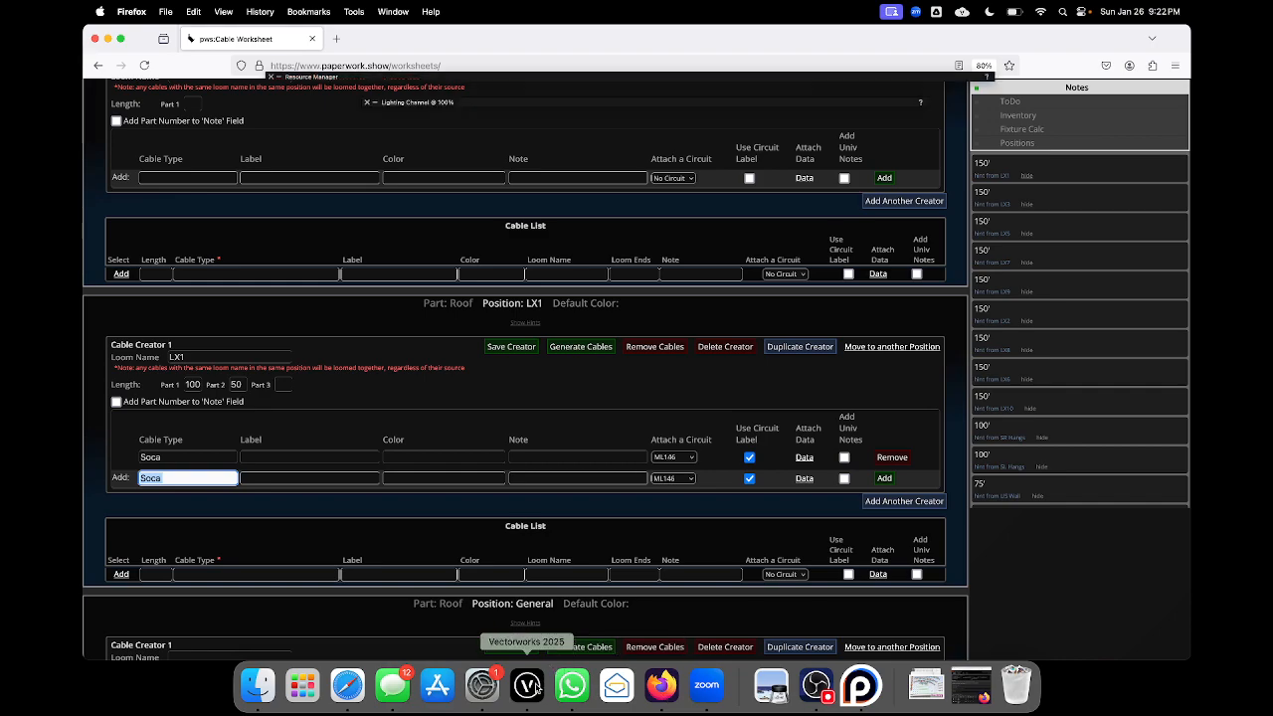
left_click_drag(548, 414, 644, 485)
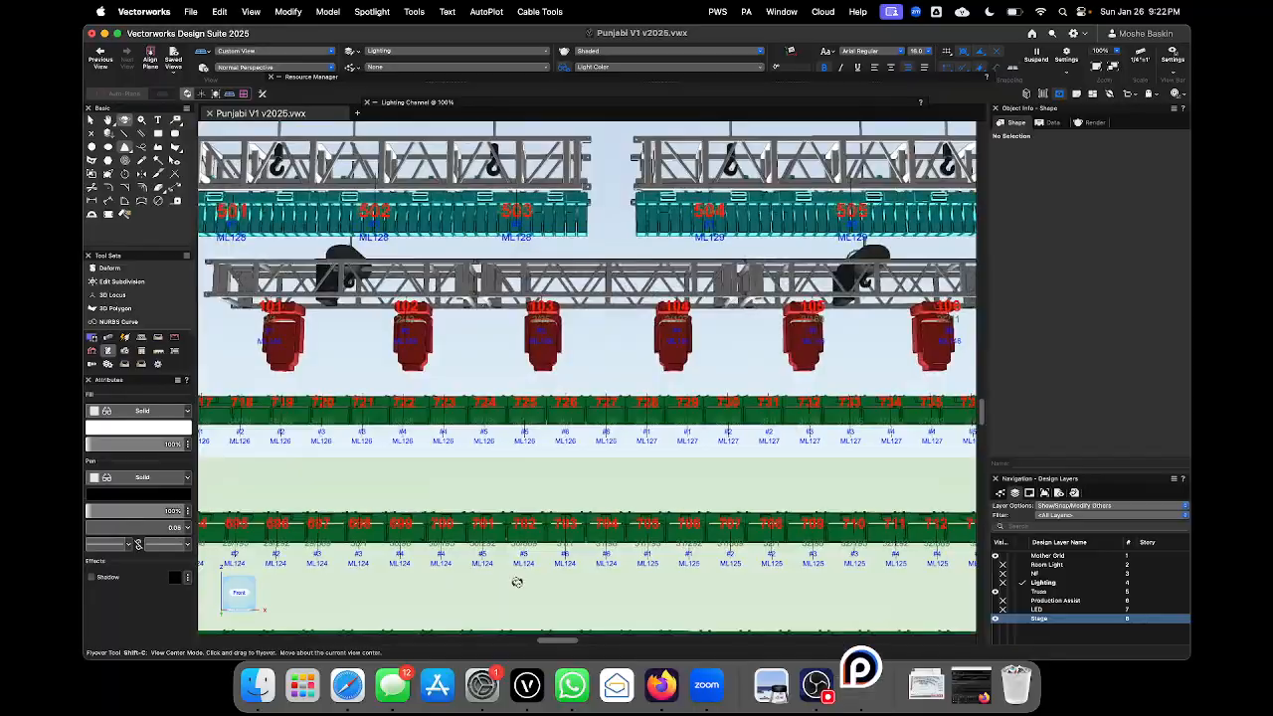
- Switch back to Firefox and set the new LX1 cable row's type to dmx, with No Circuit attached and the circuit label off
left_click(672, 704)
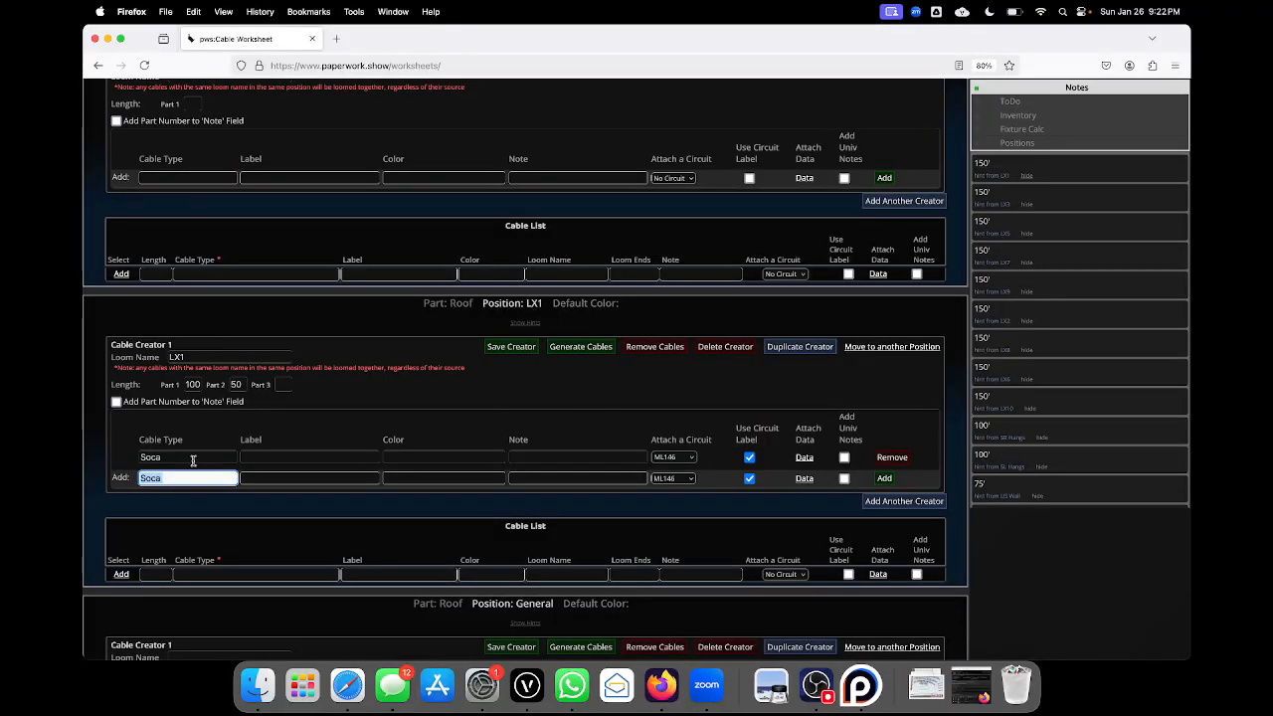
type("dmx")
left_click(683, 479)
scroll(675, 321, "up", 10)
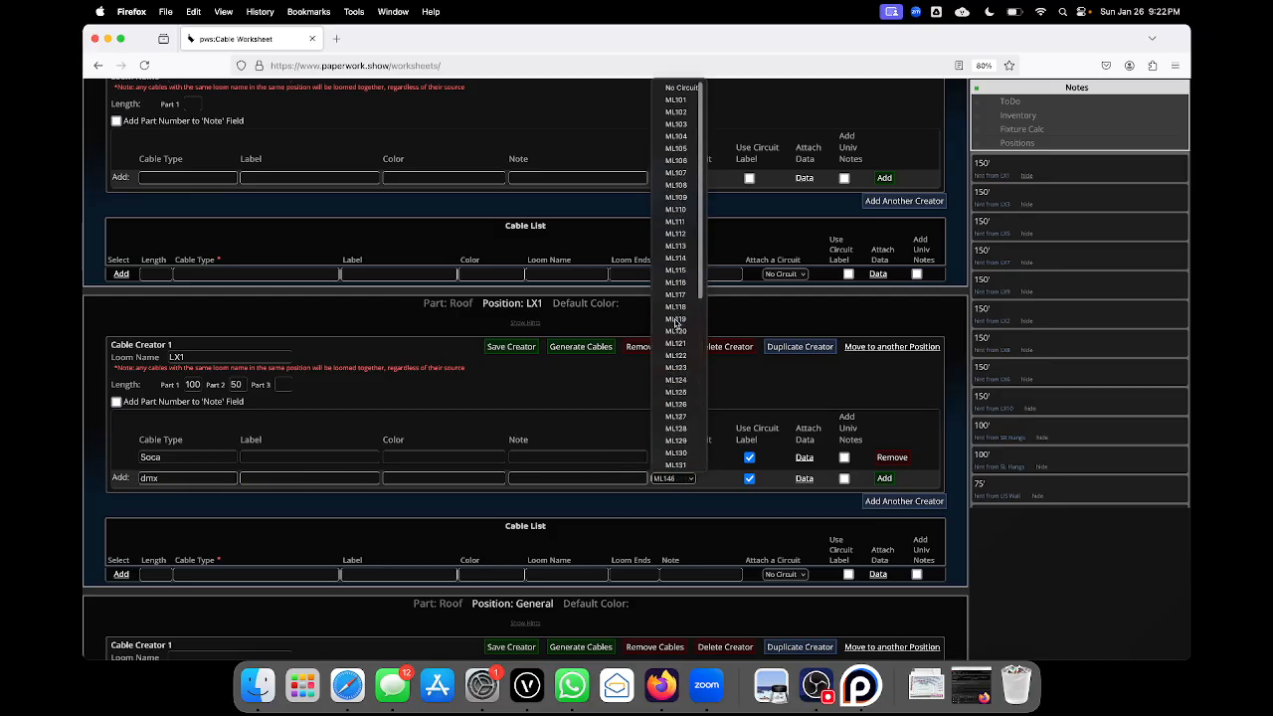
left_click(676, 87)
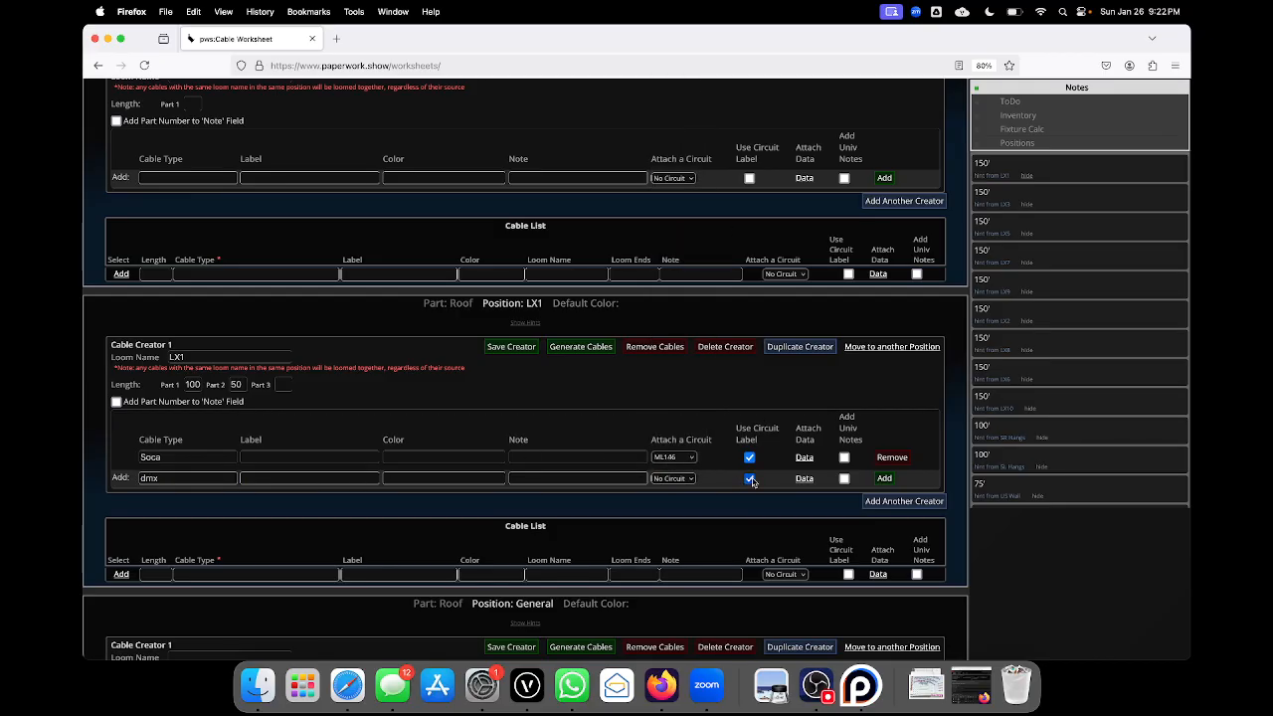
- Attach data to the dmx row by choosing fixture 101 on LX1 as its first connected fixture, and save the selection
left_click(805, 479)
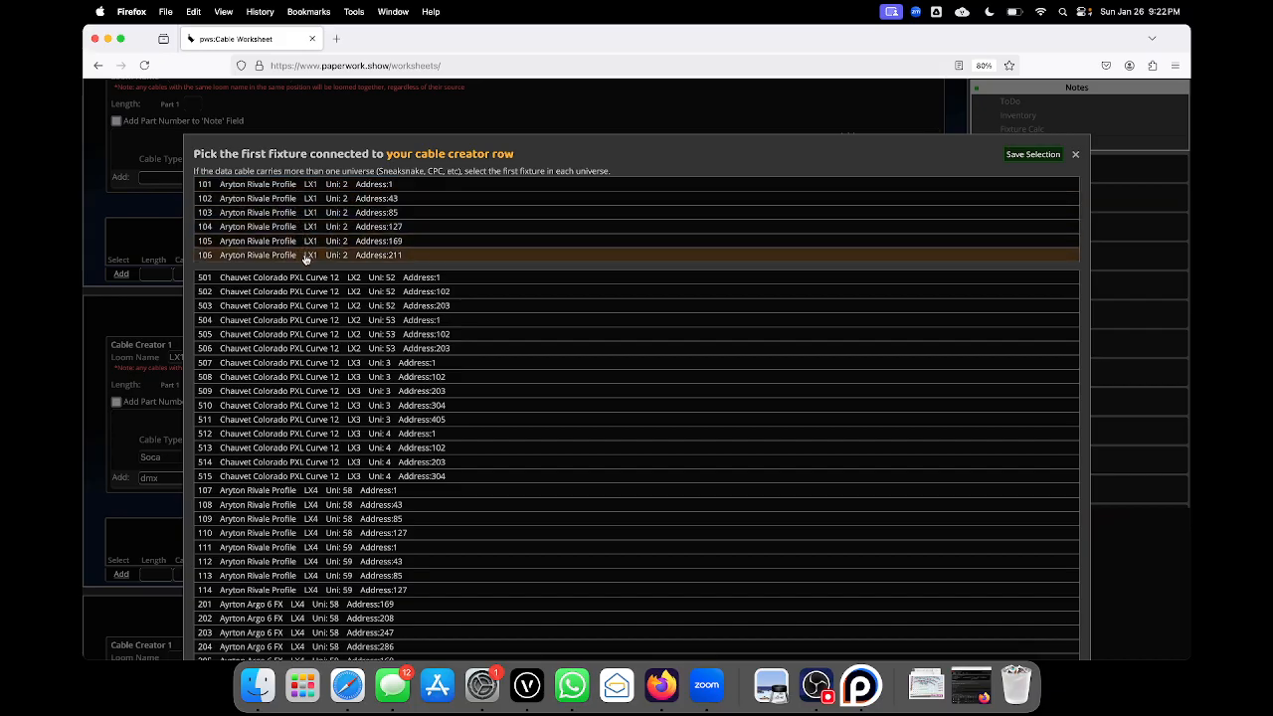
left_click(348, 189)
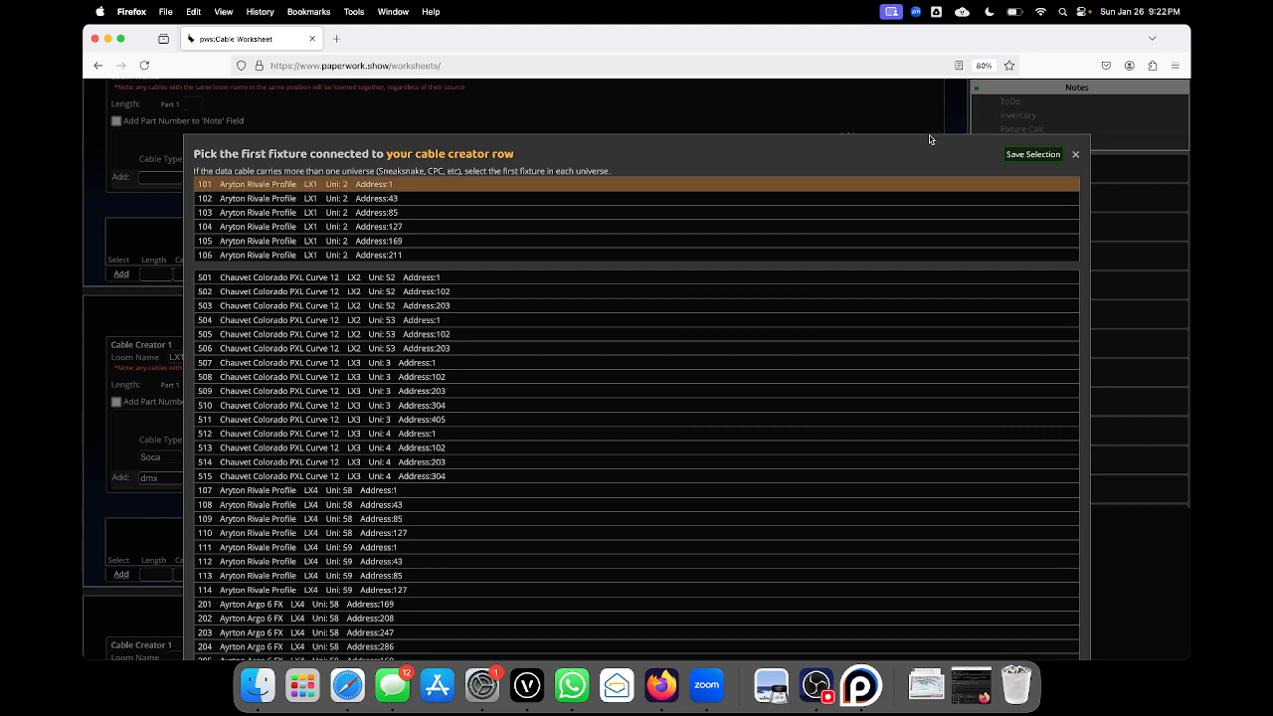
left_click(1032, 154)
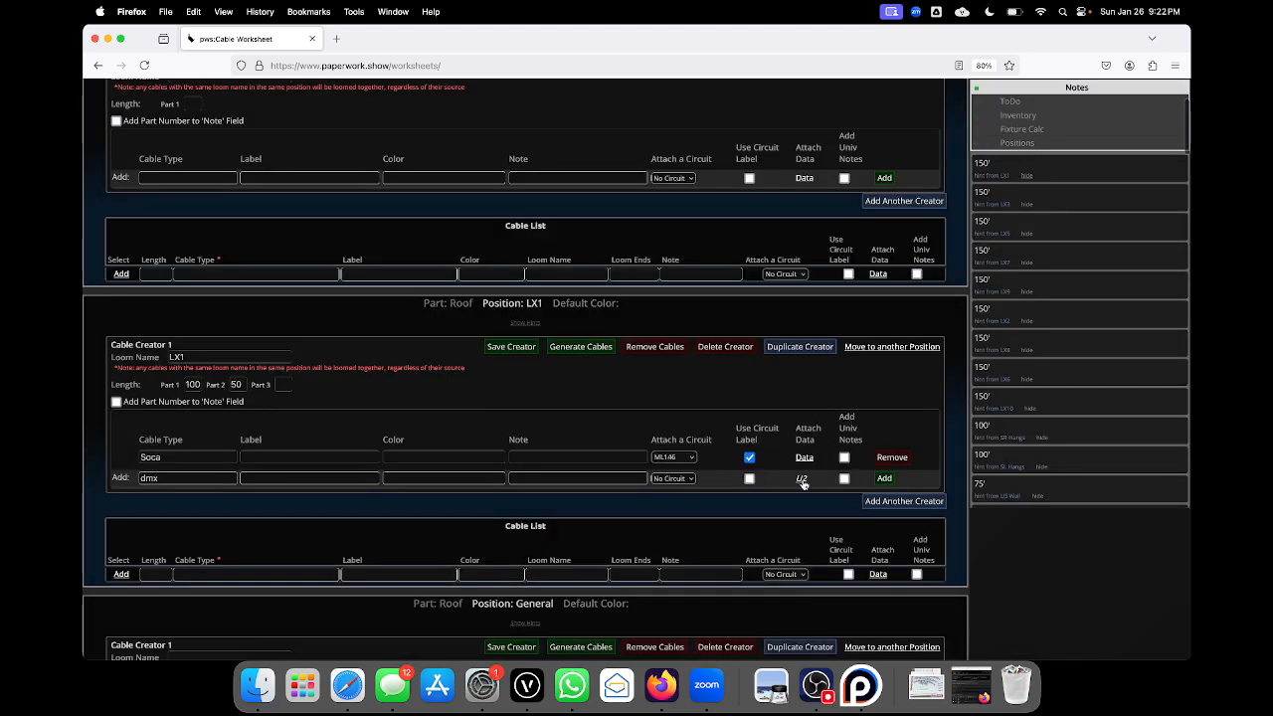
- Enable universe notes on the dmx row, label it U2, and add it to the LX1 creator
left_click(845, 479)
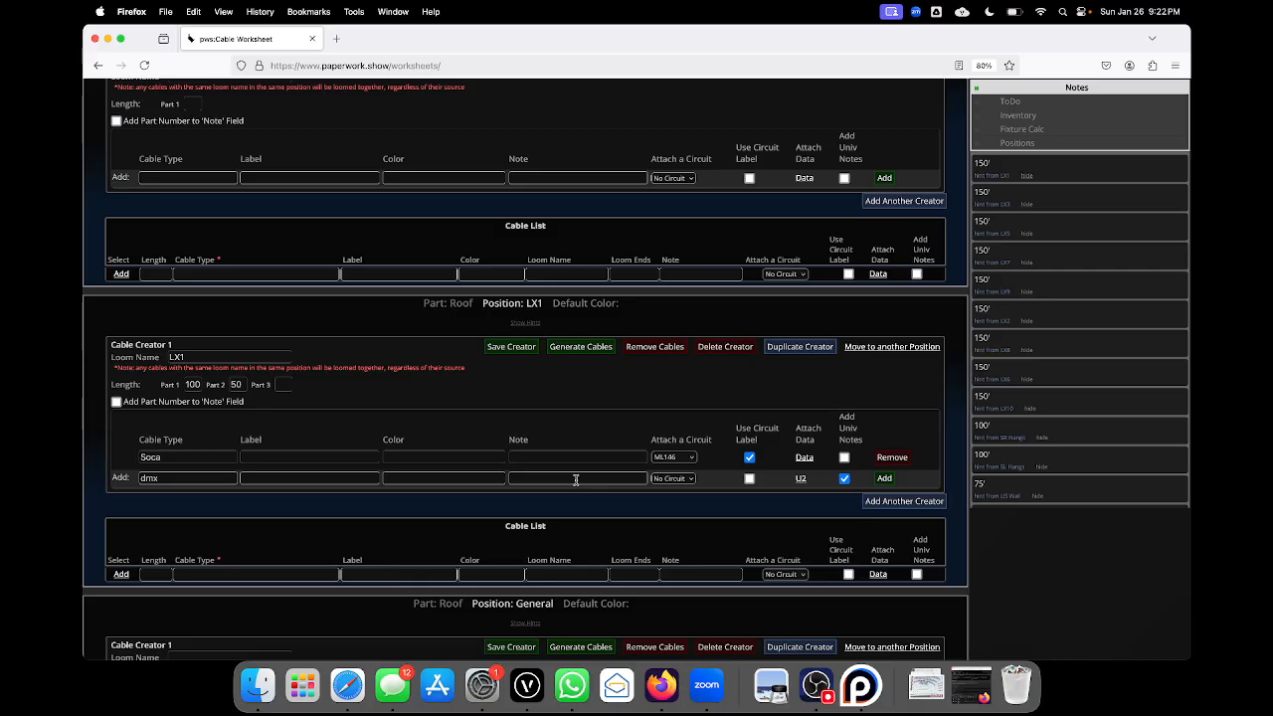
left_click(348, 478)
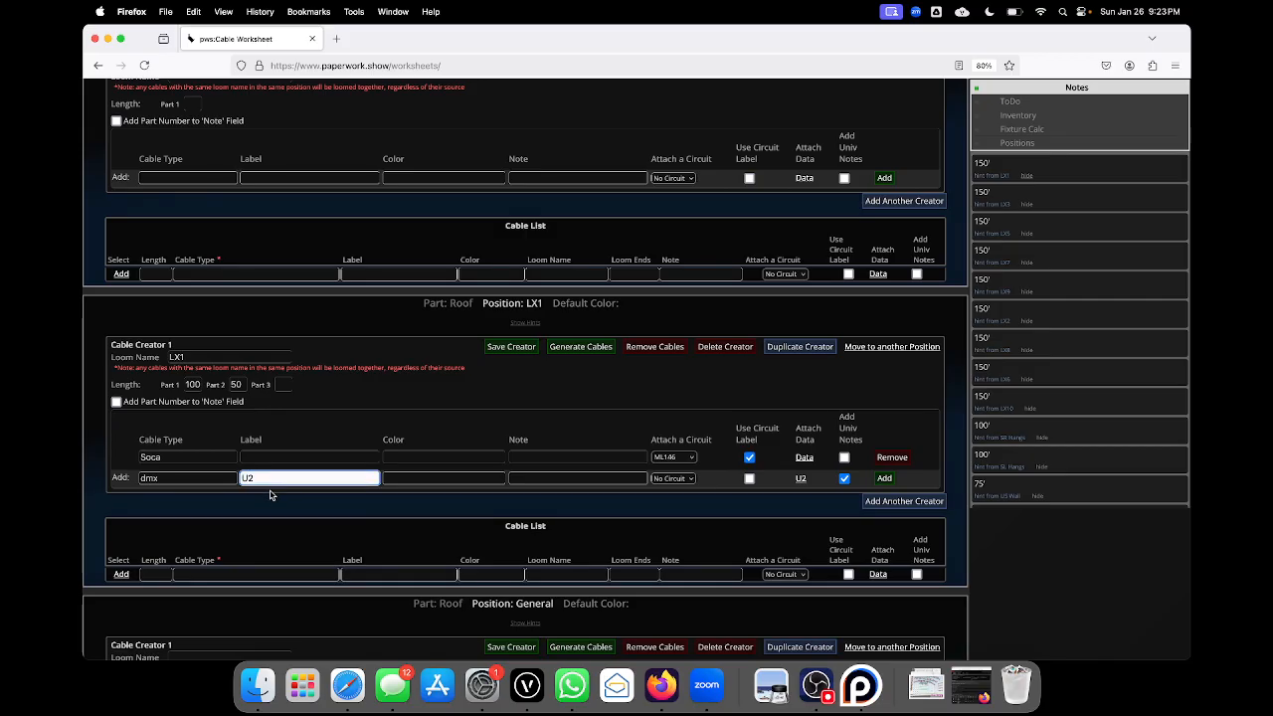
key("Return")
- Add a second dmx cable to the LX1 creator with the label Spare and the color Yellow
key("super+a")
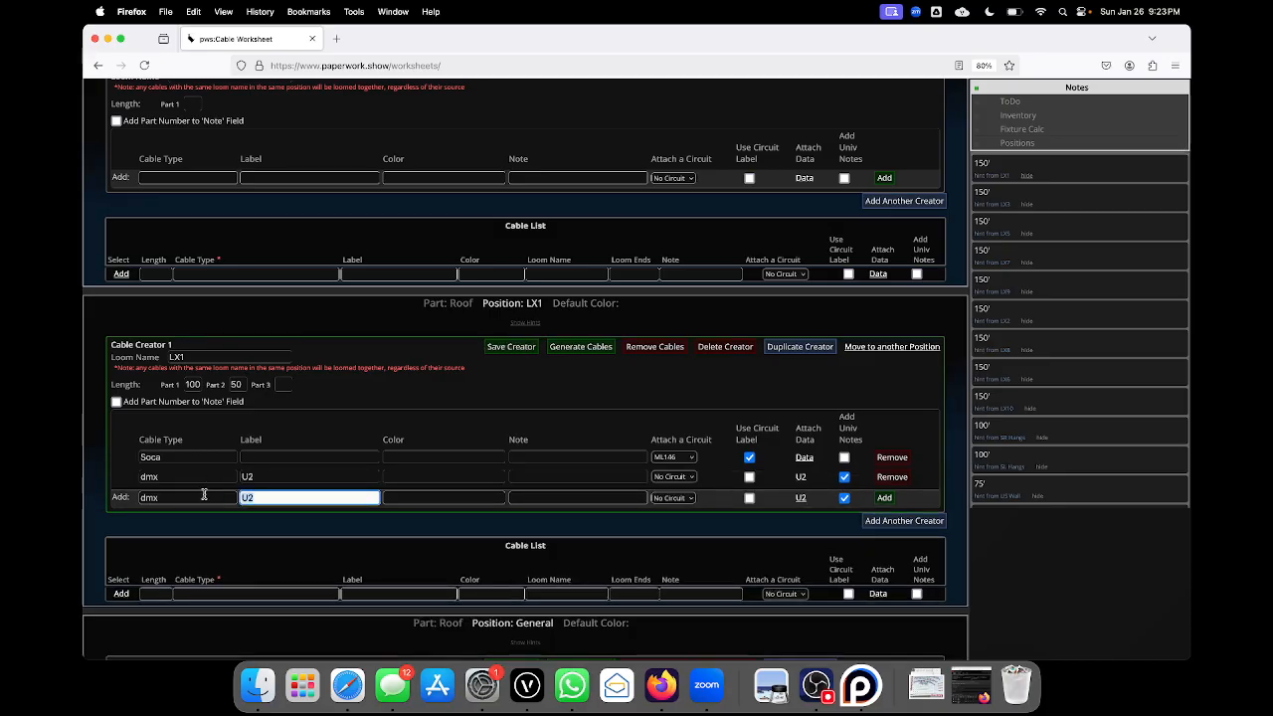
type("Spare")
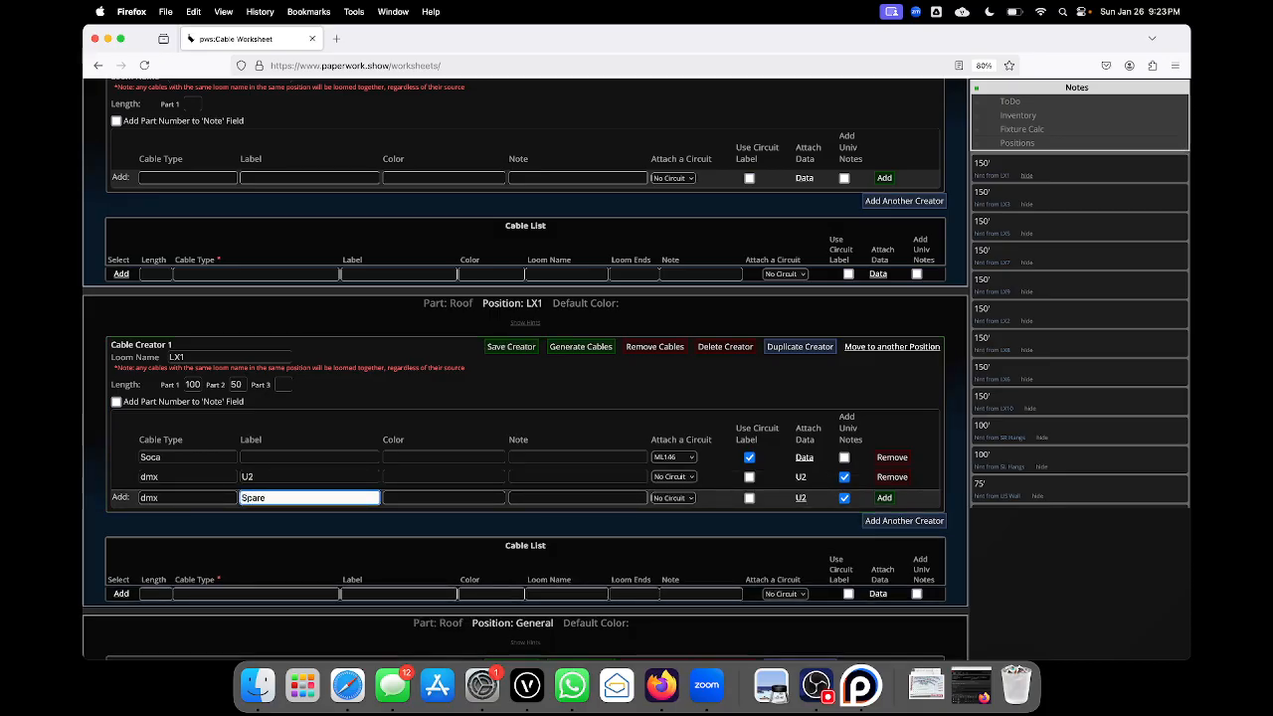
left_click(429, 497)
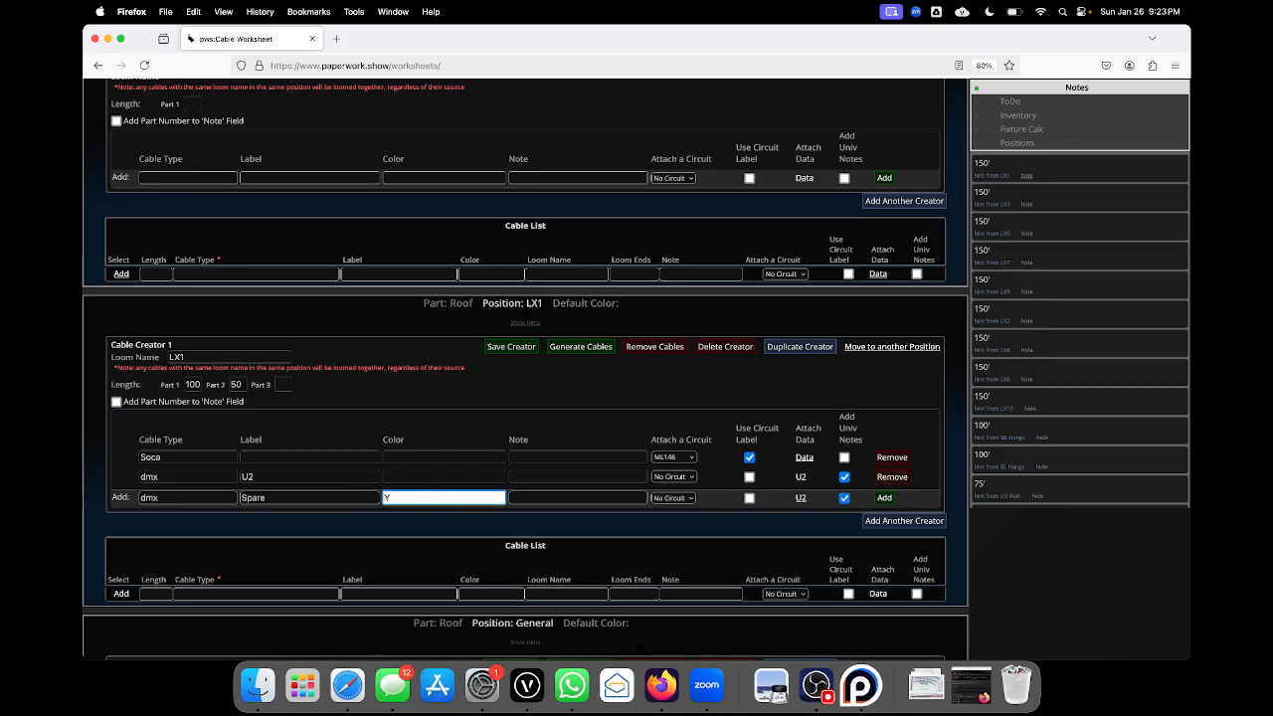
key("Return")
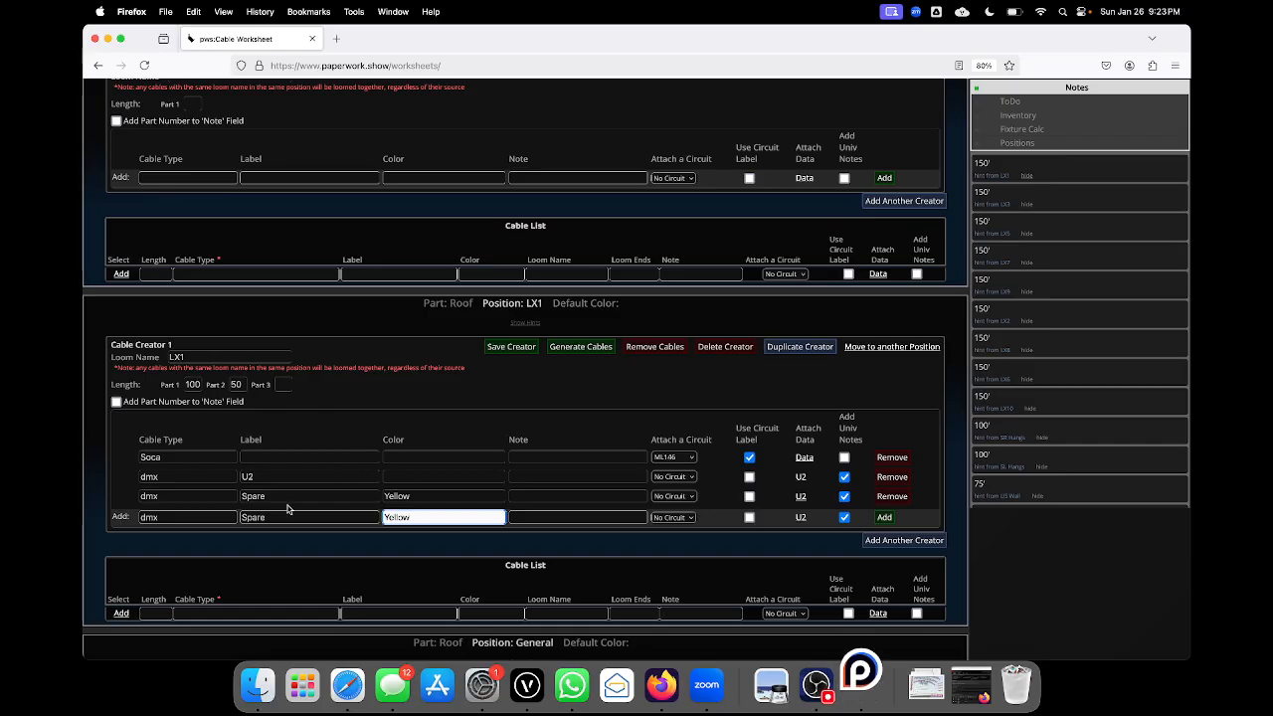
- Generate the cables from the LX1 creator and review the Soca cable's circuit label in the cable list
scroll(227, 416, "down", 2)
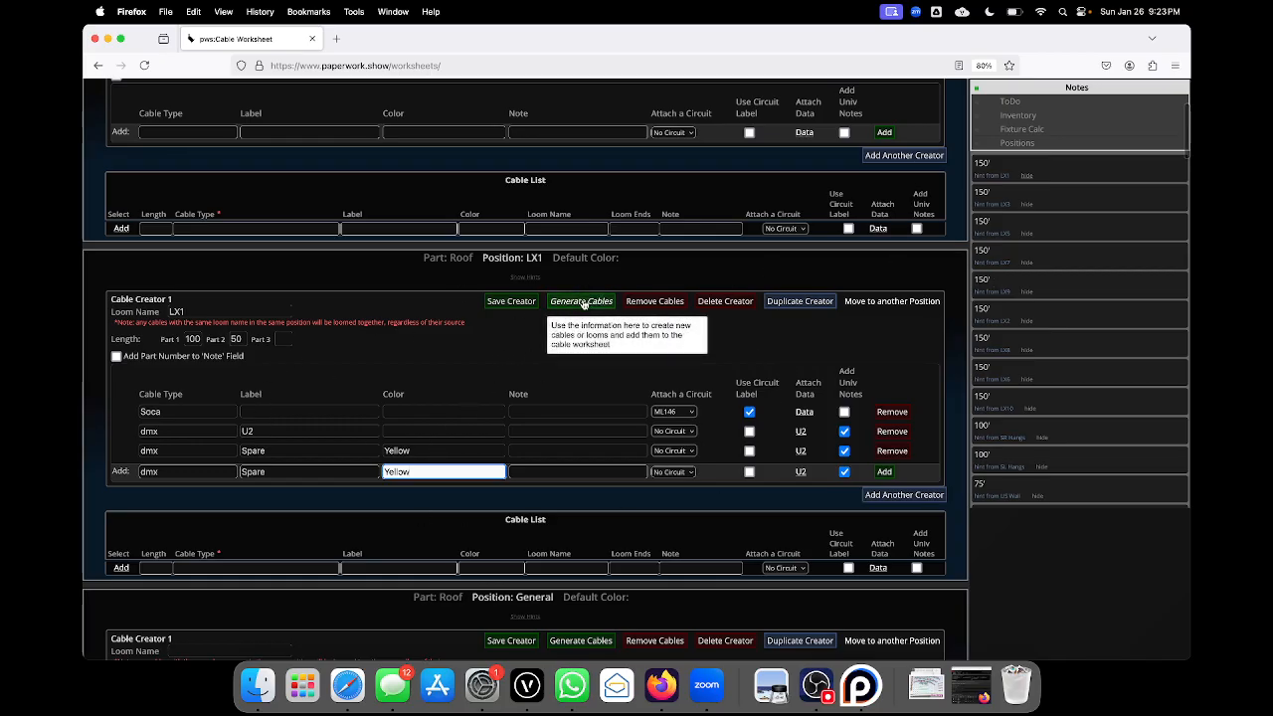
scroll(584, 304, "down", 1)
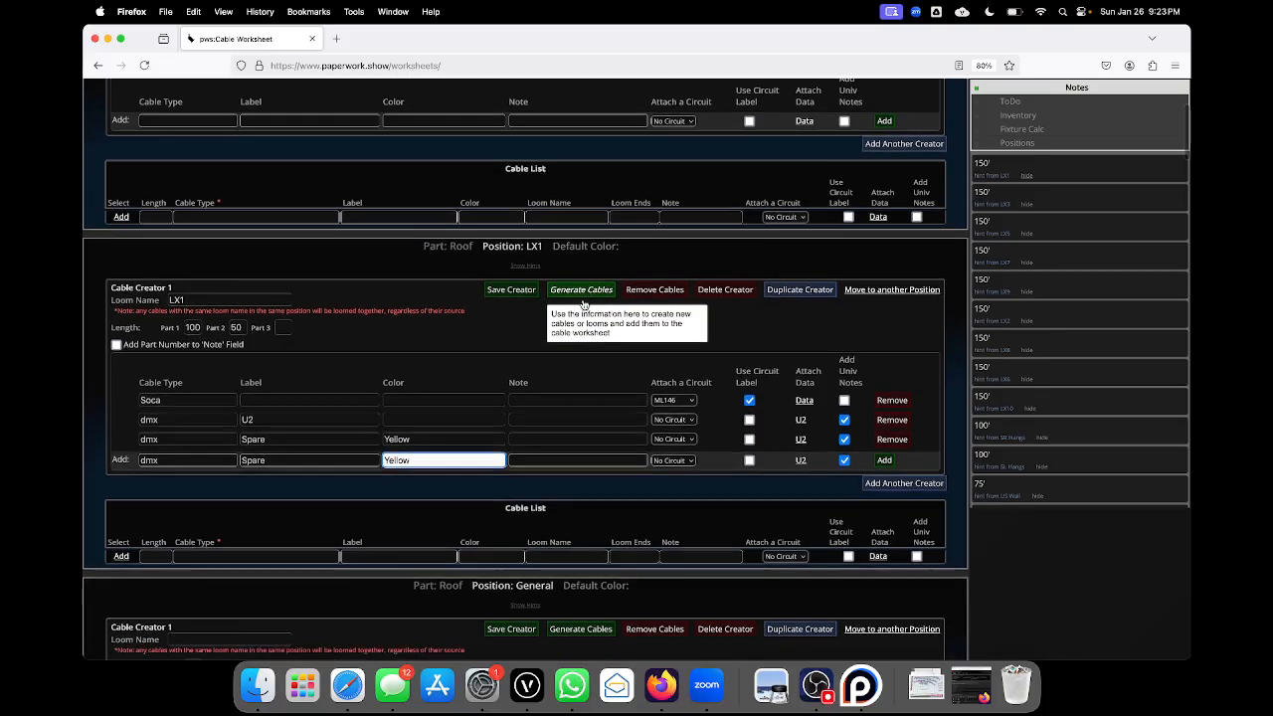
left_click(597, 264)
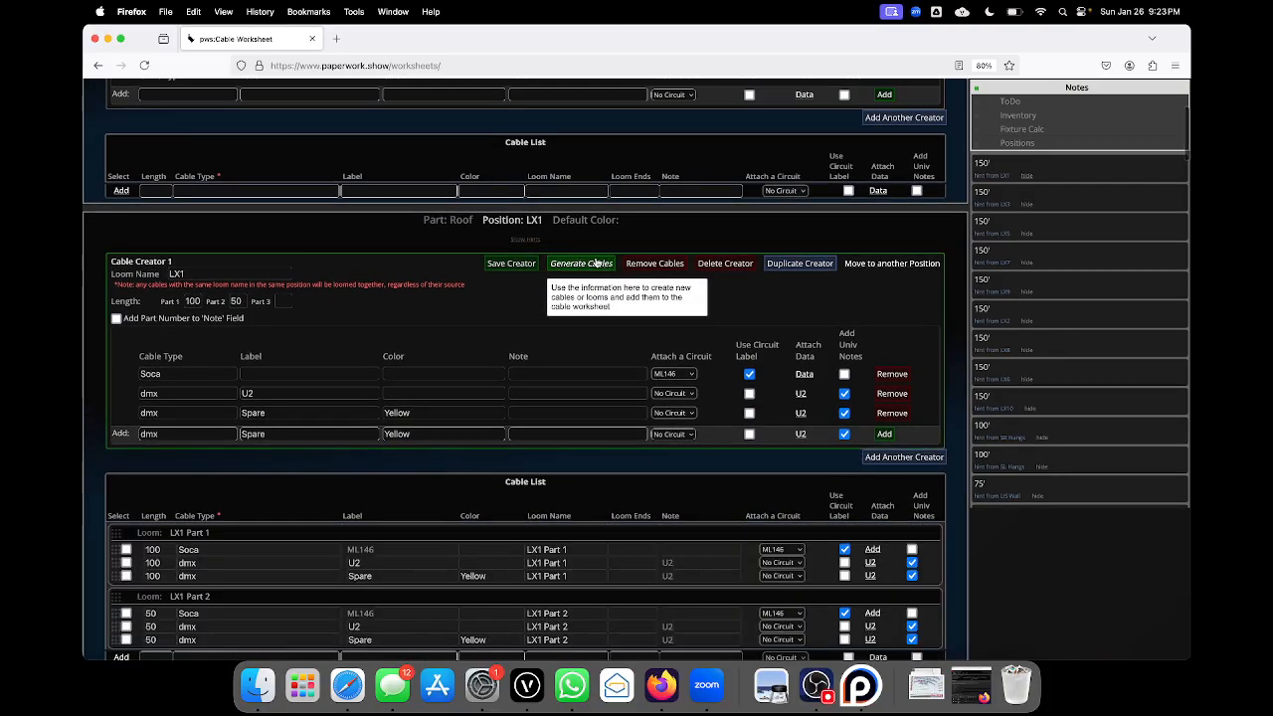
scroll(478, 398, "down", 3)
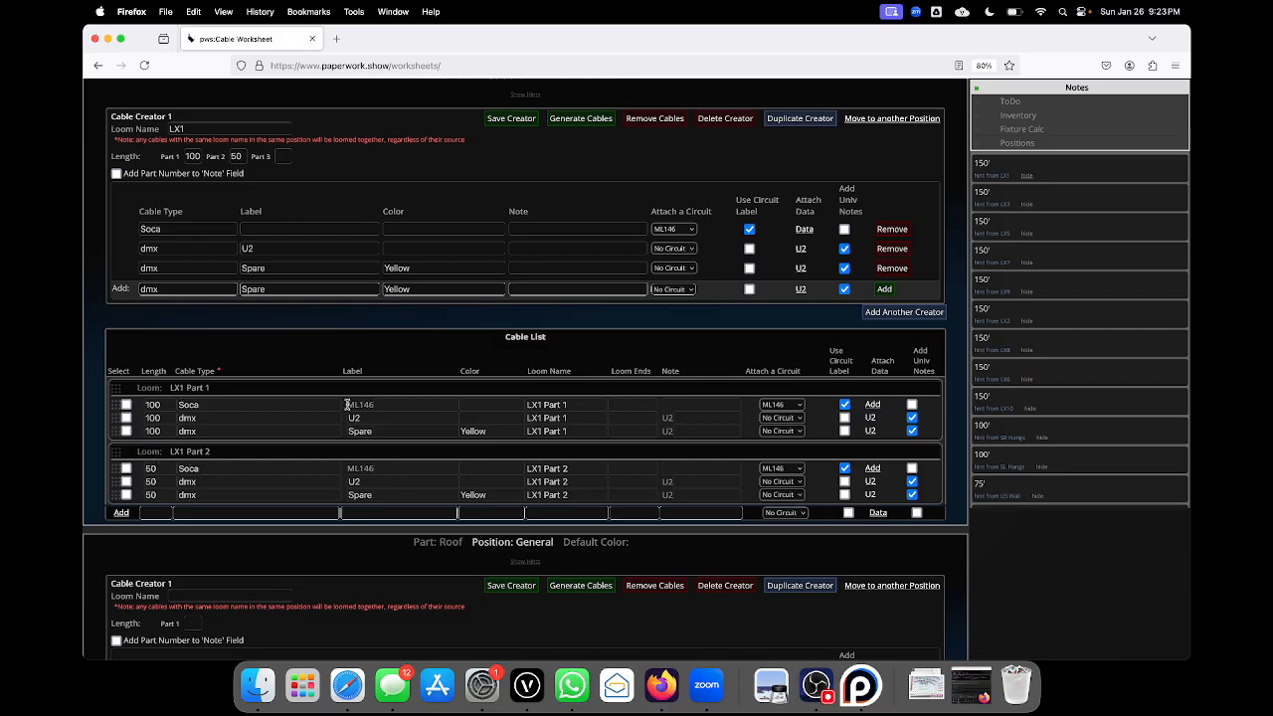
left_click_drag(348, 405, 376, 405)
scroll(686, 333, "down", 1)
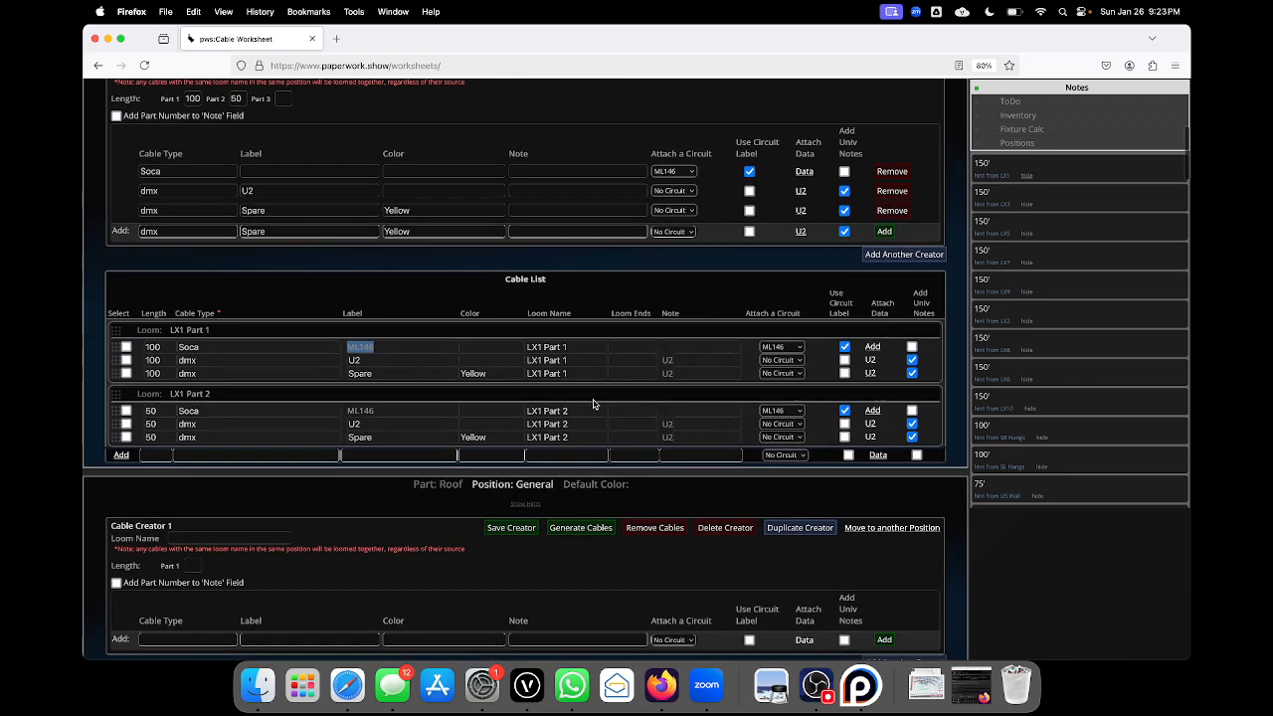
- Locate the LX2 position in the worksheet, switch to Vectorworks, and examine the LX2 truss layout and its fixture circuits
scroll(374, 366, "down", 3)
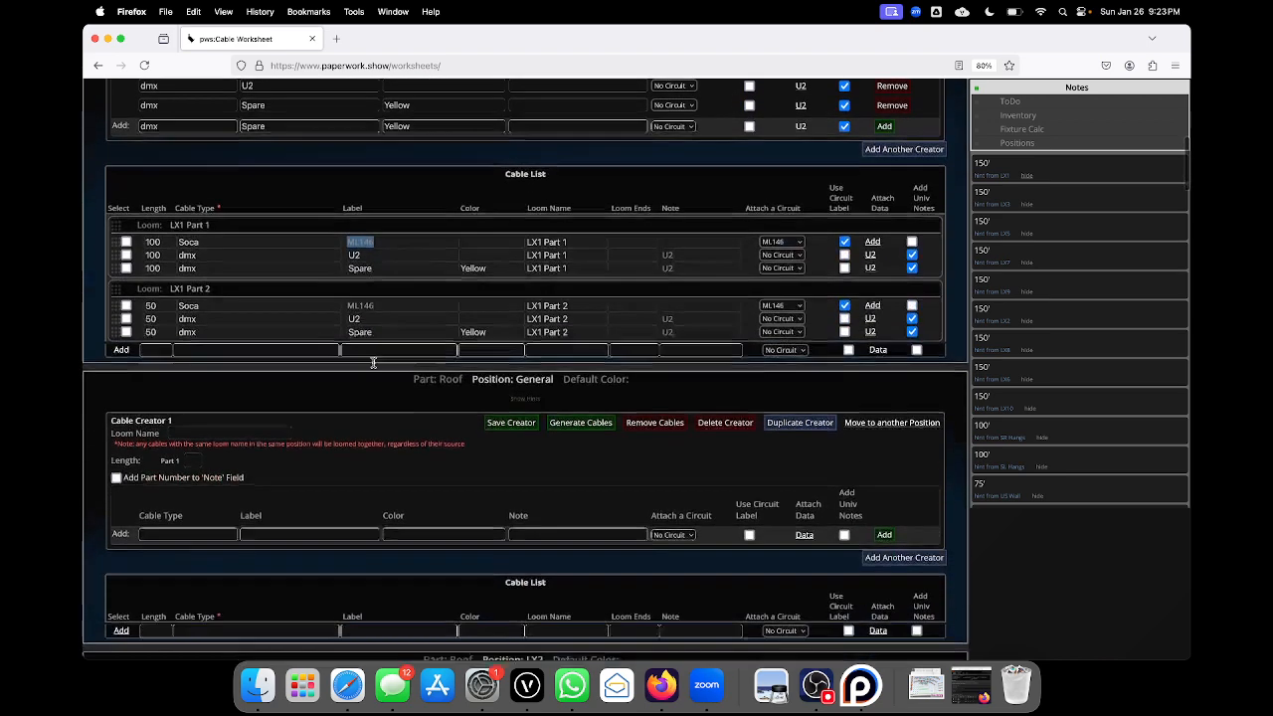
scroll(374, 366, "down", 2)
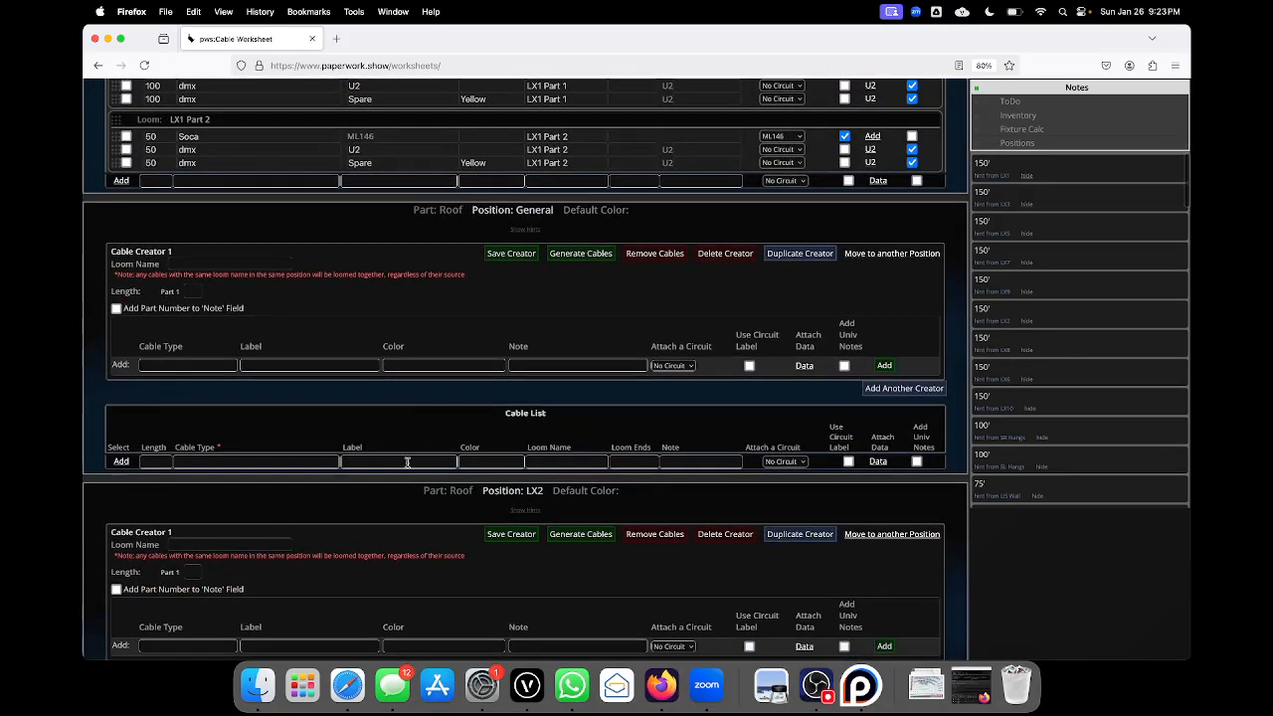
scroll(408, 463, "down", 3)
scroll(418, 445, "down", 2)
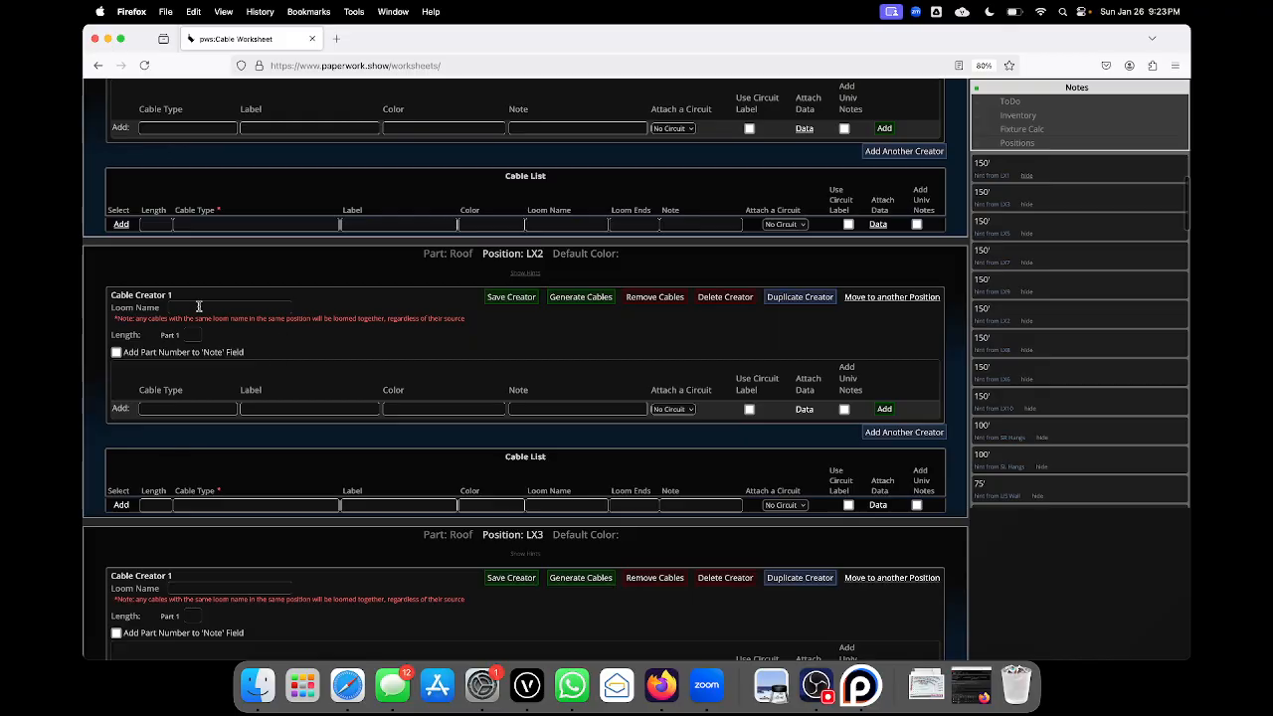
left_click(549, 702)
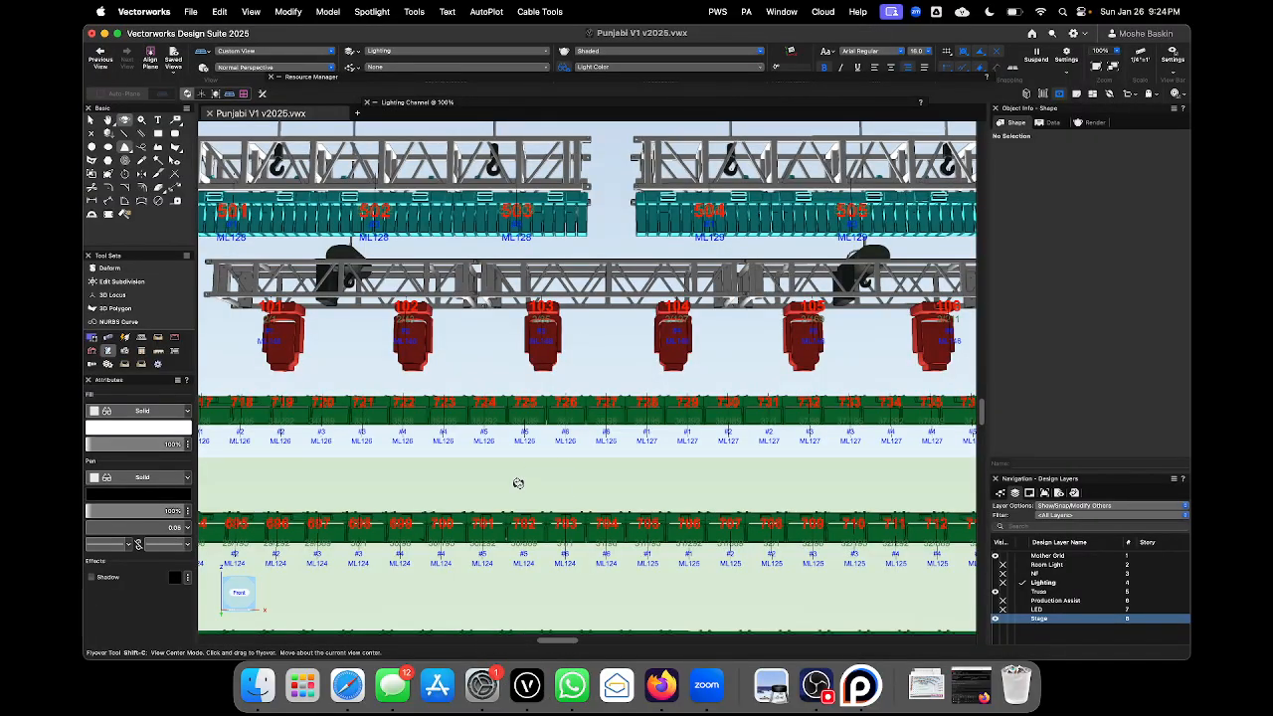
left_click_drag(517, 484, 457, 467)
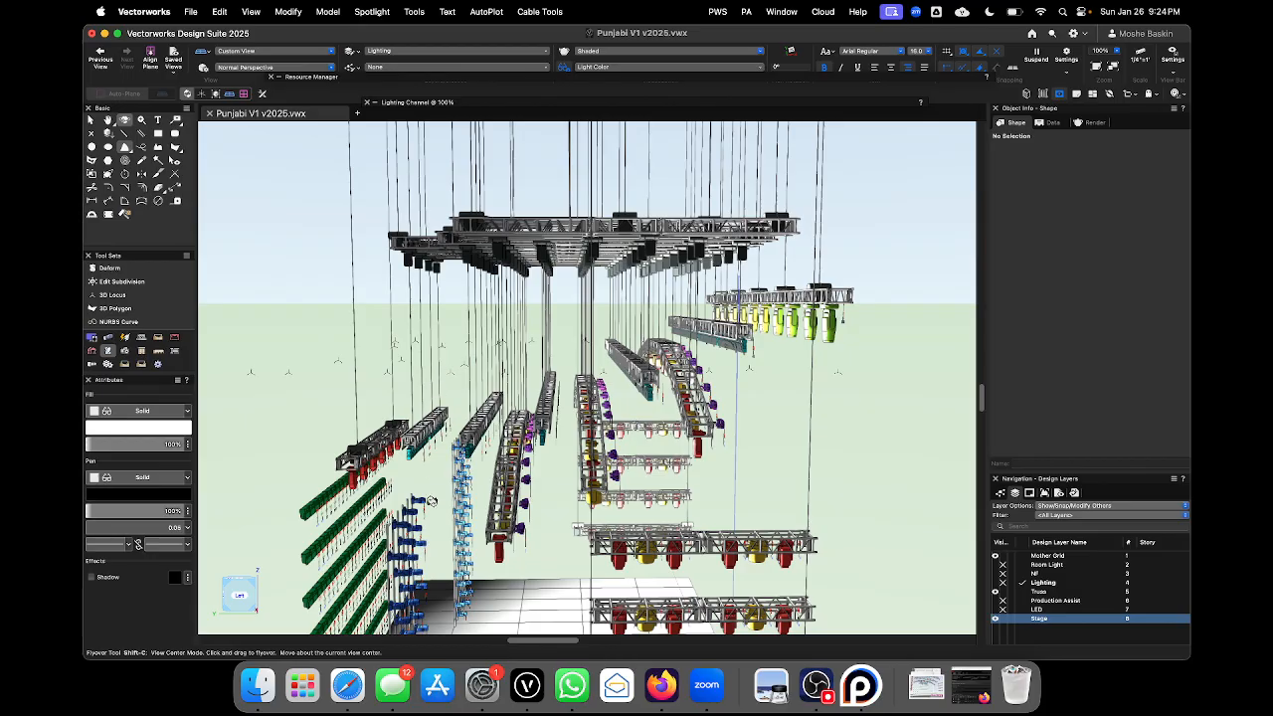
scroll(438, 488, "up", 5)
scroll(438, 489, "up", 3)
mouse_move(452, 408)
left_mouse_down()
mouse_move(421, 408)
mouse_move(460, 375)
mouse_move(379, 422)
mouse_move(437, 415)
left_mouse_up()
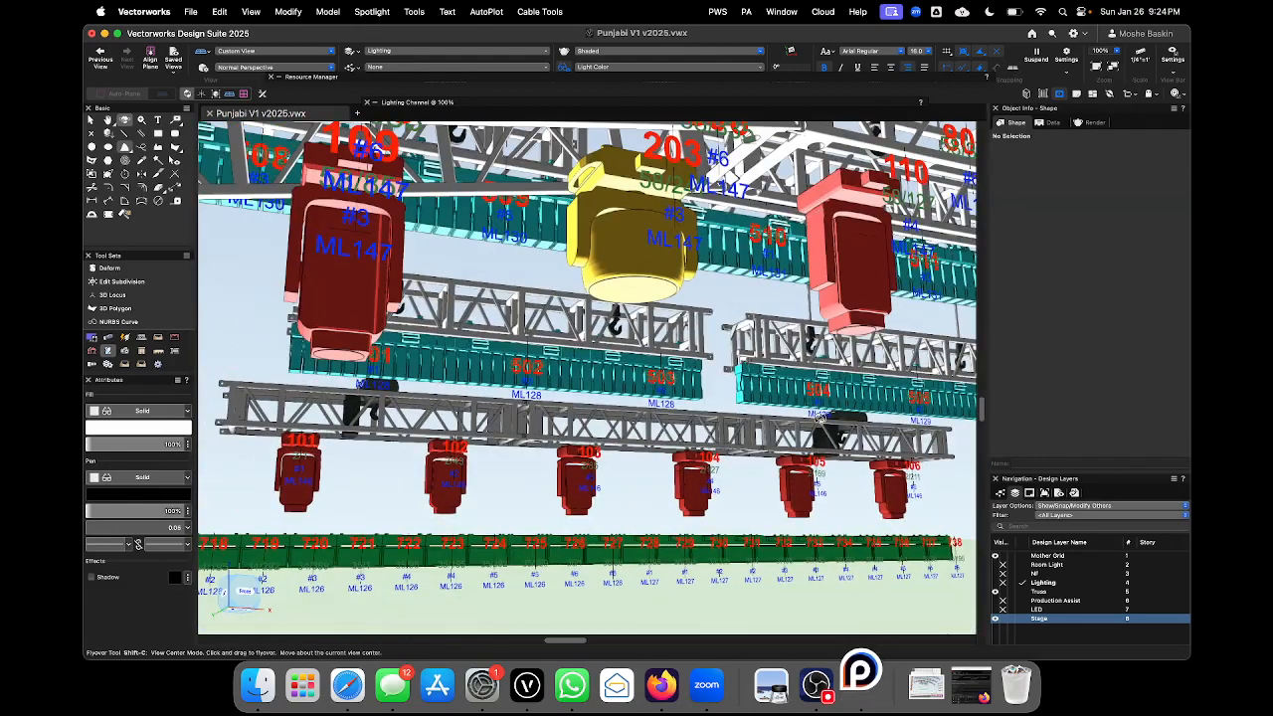
scroll(423, 411, "up", 3)
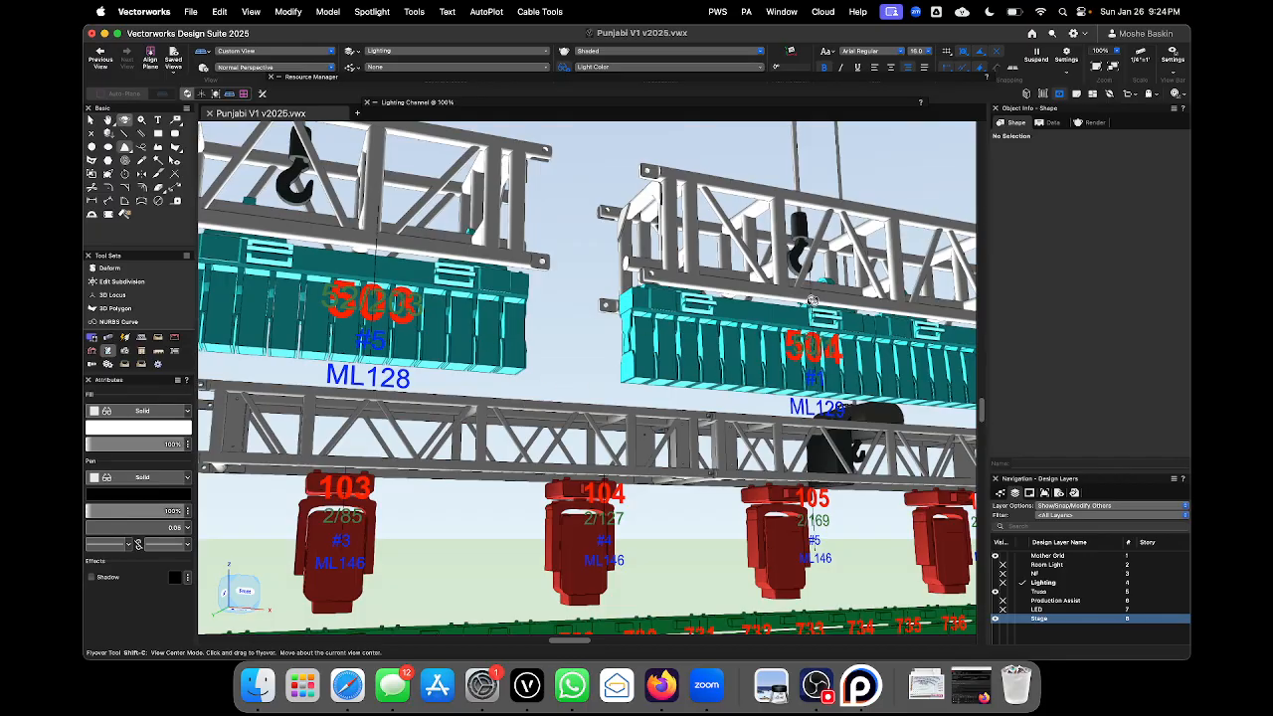
scroll(568, 421, "down", 3)
scroll(568, 421, "down", 2)
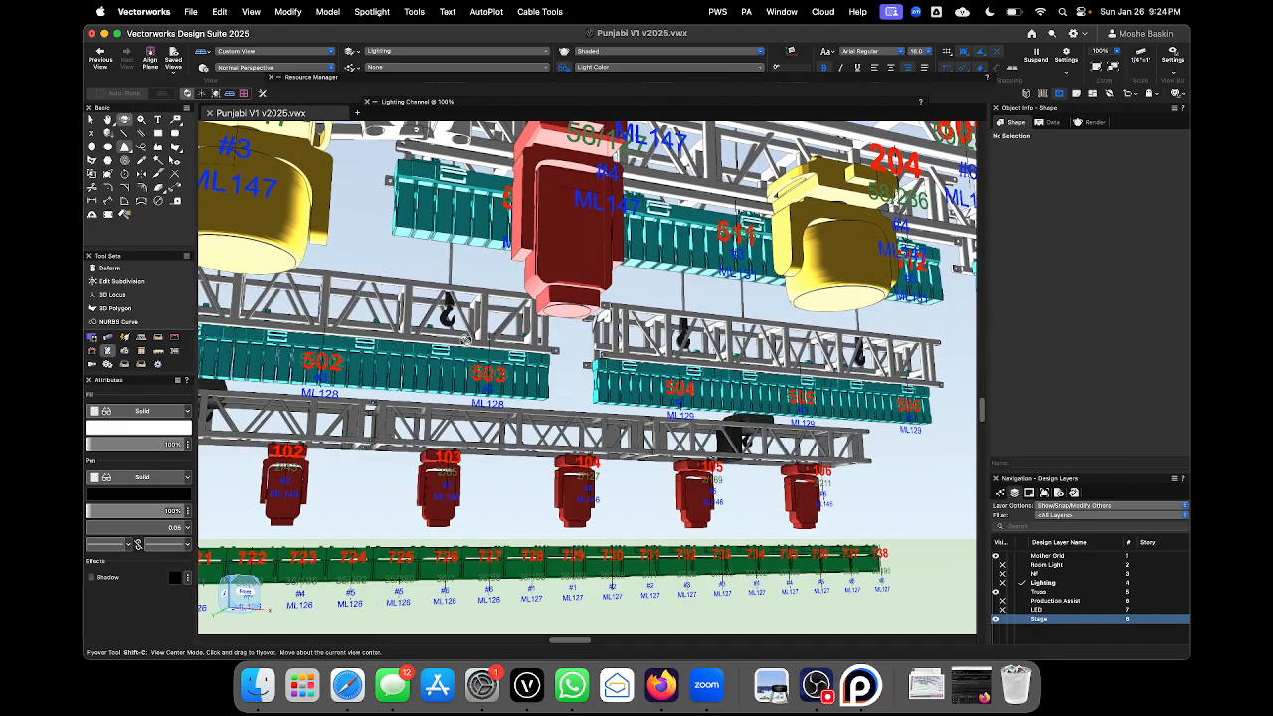
- Switch back to Firefox, name the LX2 loom LX2.1, and set its length to 100 for Part 1 and 50 for Part 2
left_click(660, 683)
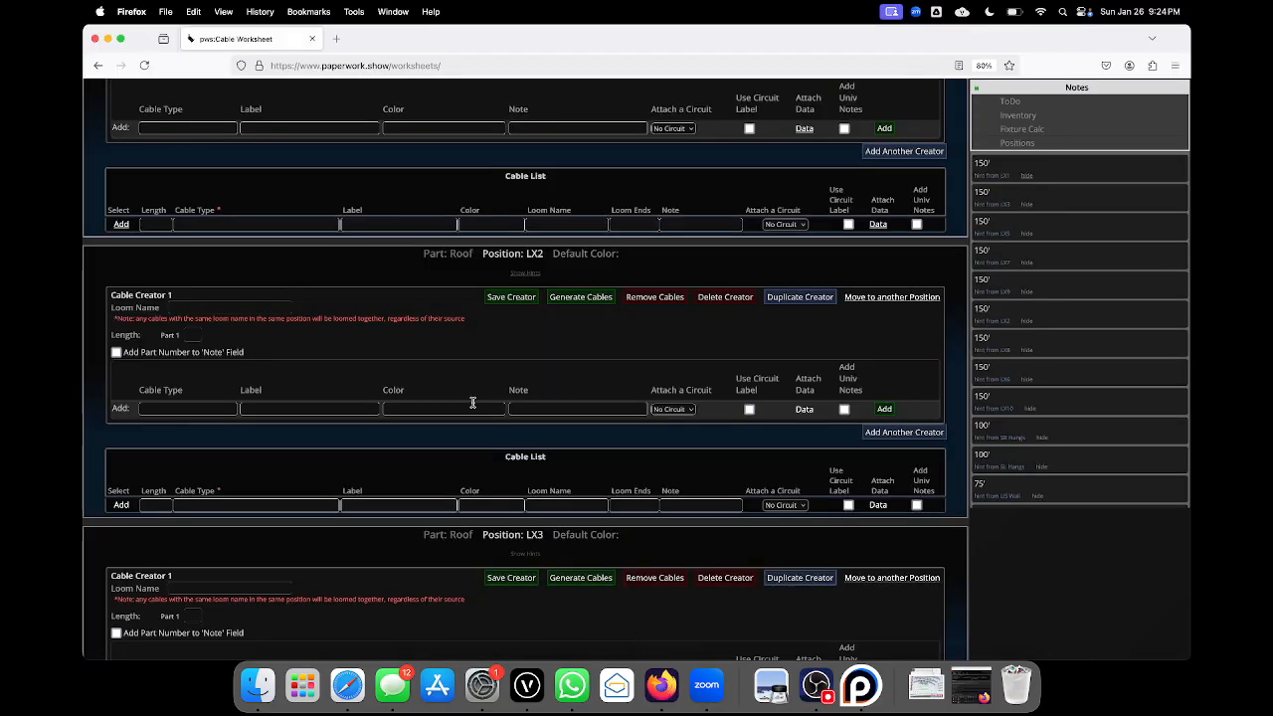
left_click(275, 309)
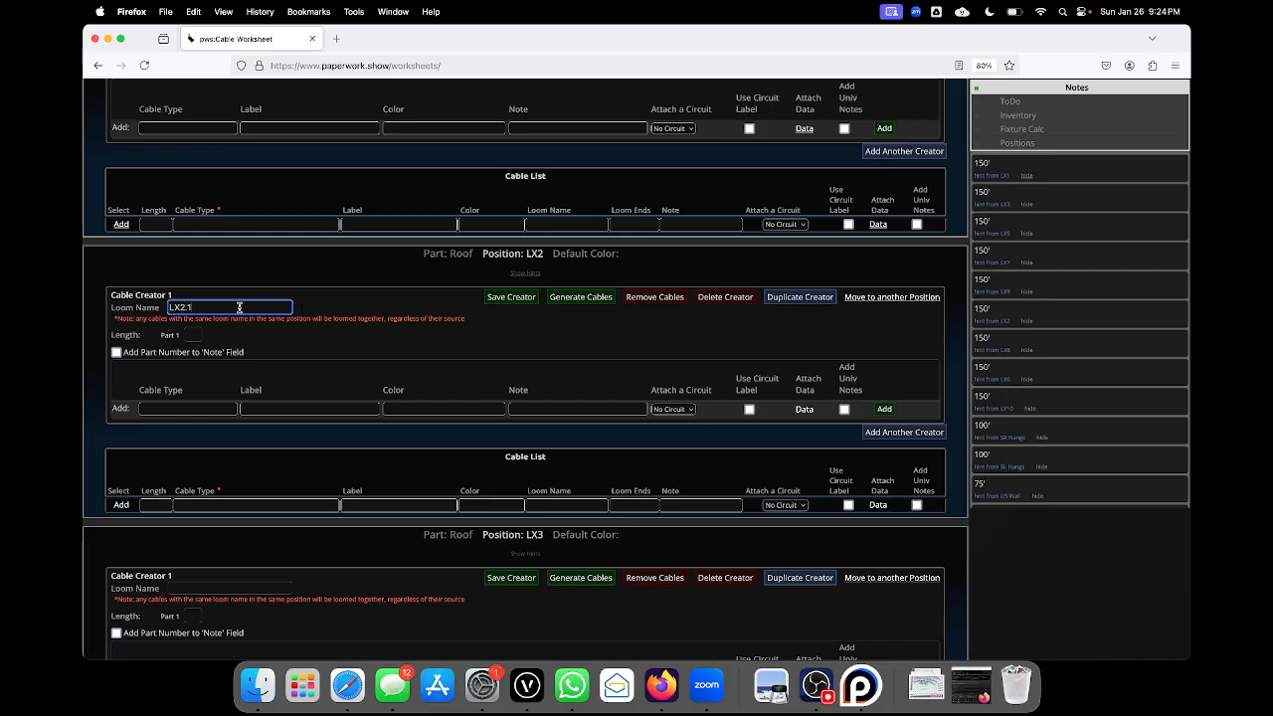
left_click(194, 336)
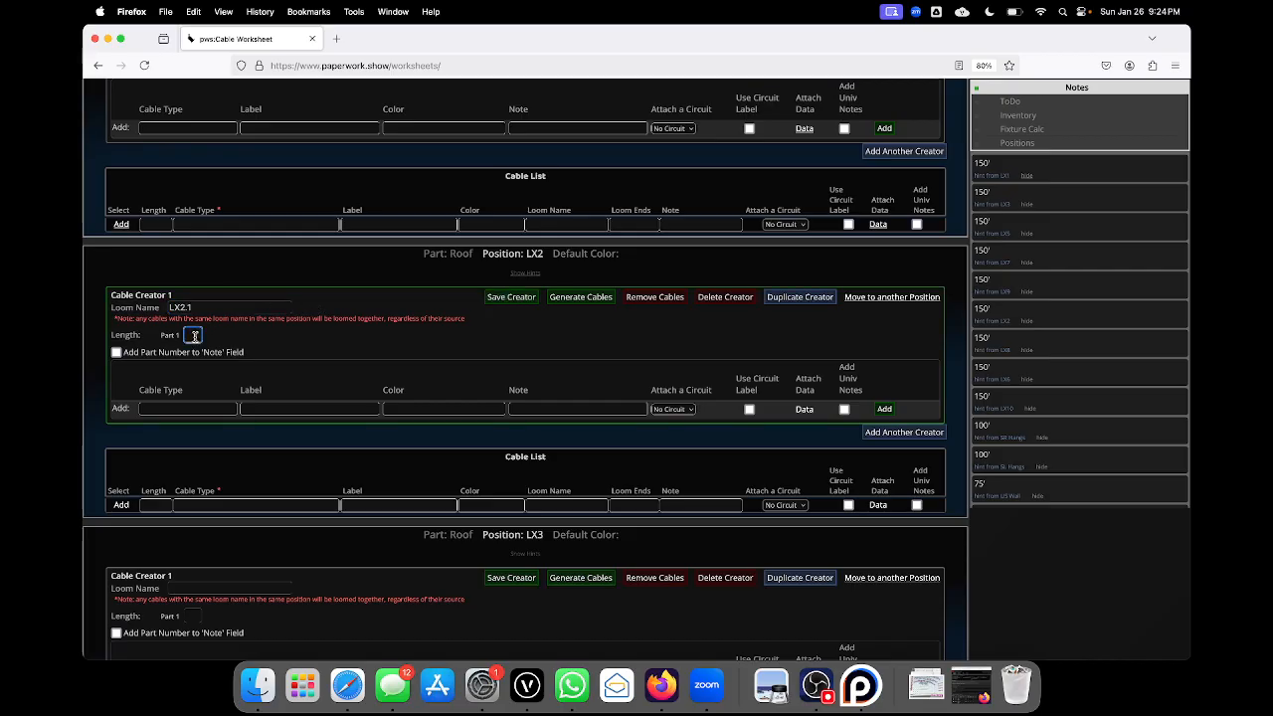
type("100")
left_click(236, 334)
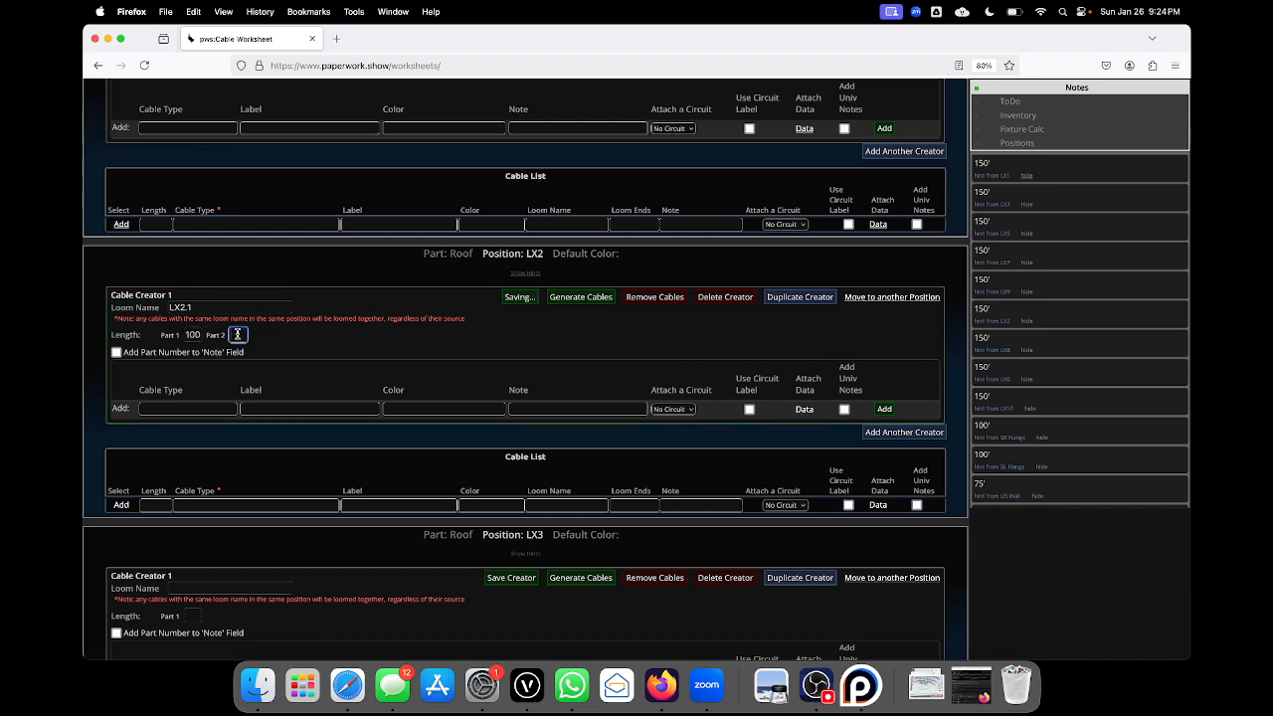
type("50")
- Enter soca as the LX2.1 cable type, check the LX2 fixtures' circuit in Vectorworks, and return to Firefox
left_click(183, 408)
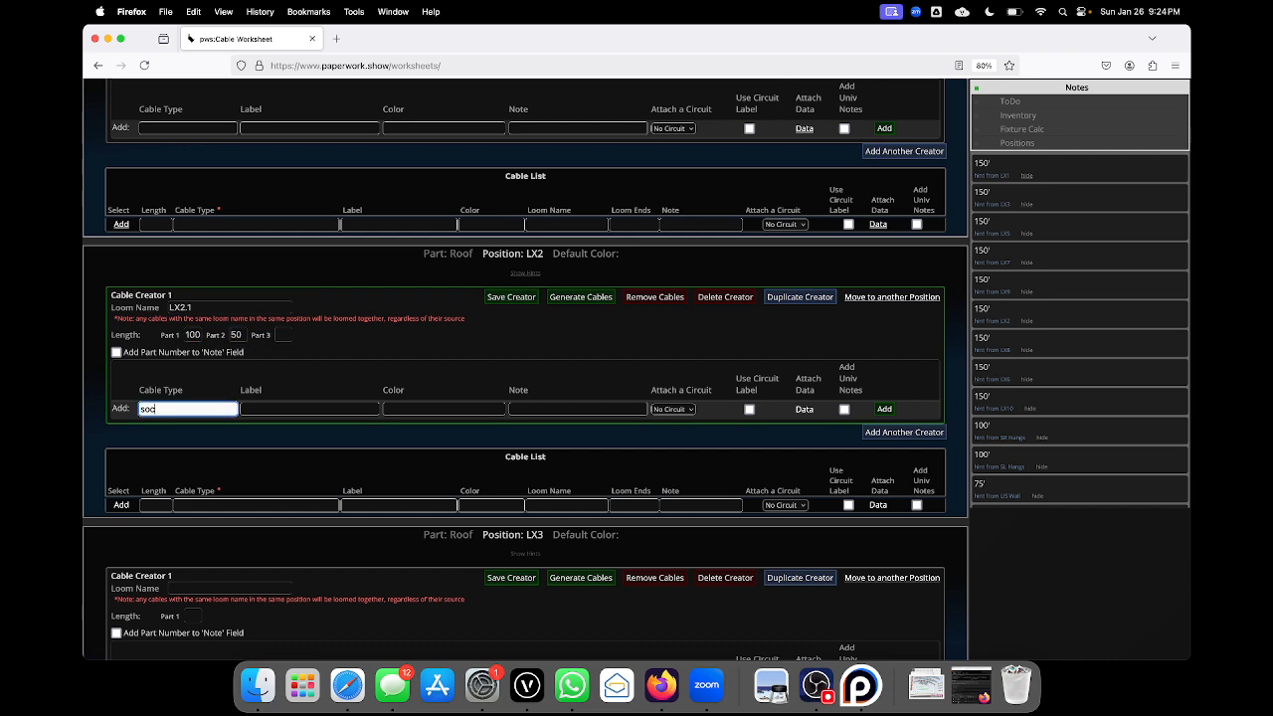
left_click(276, 410)
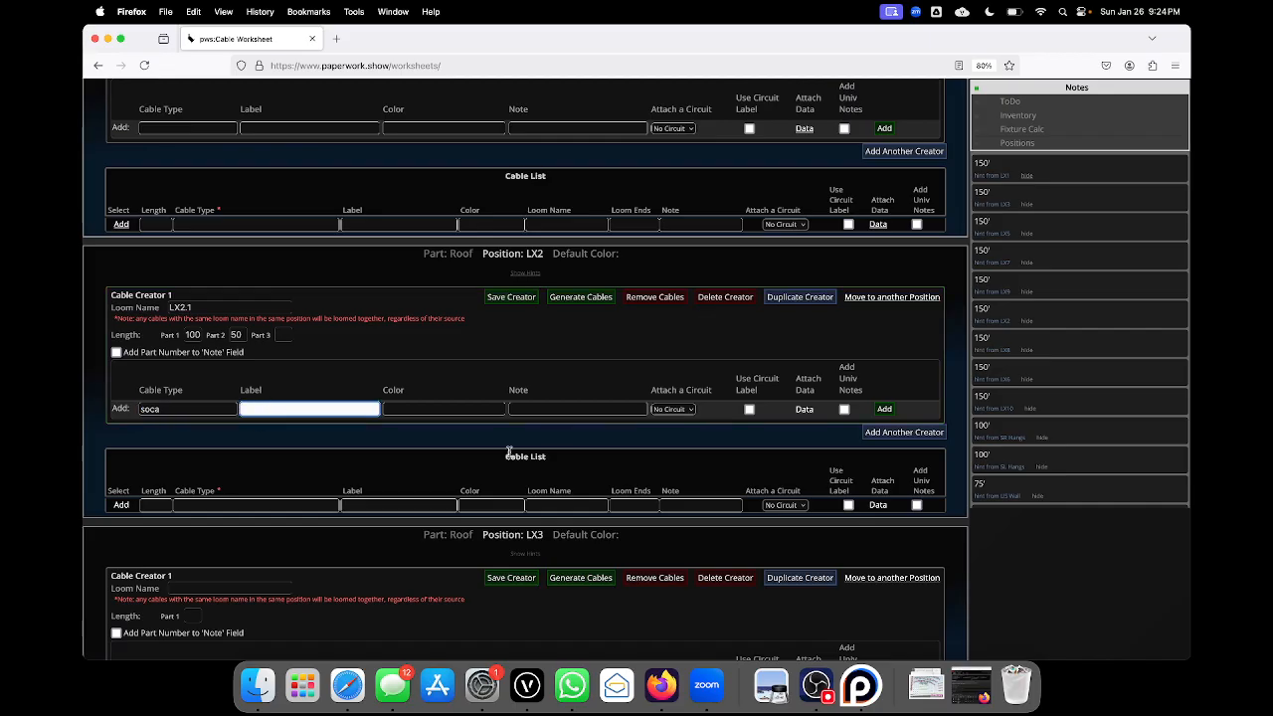
left_click(527, 685)
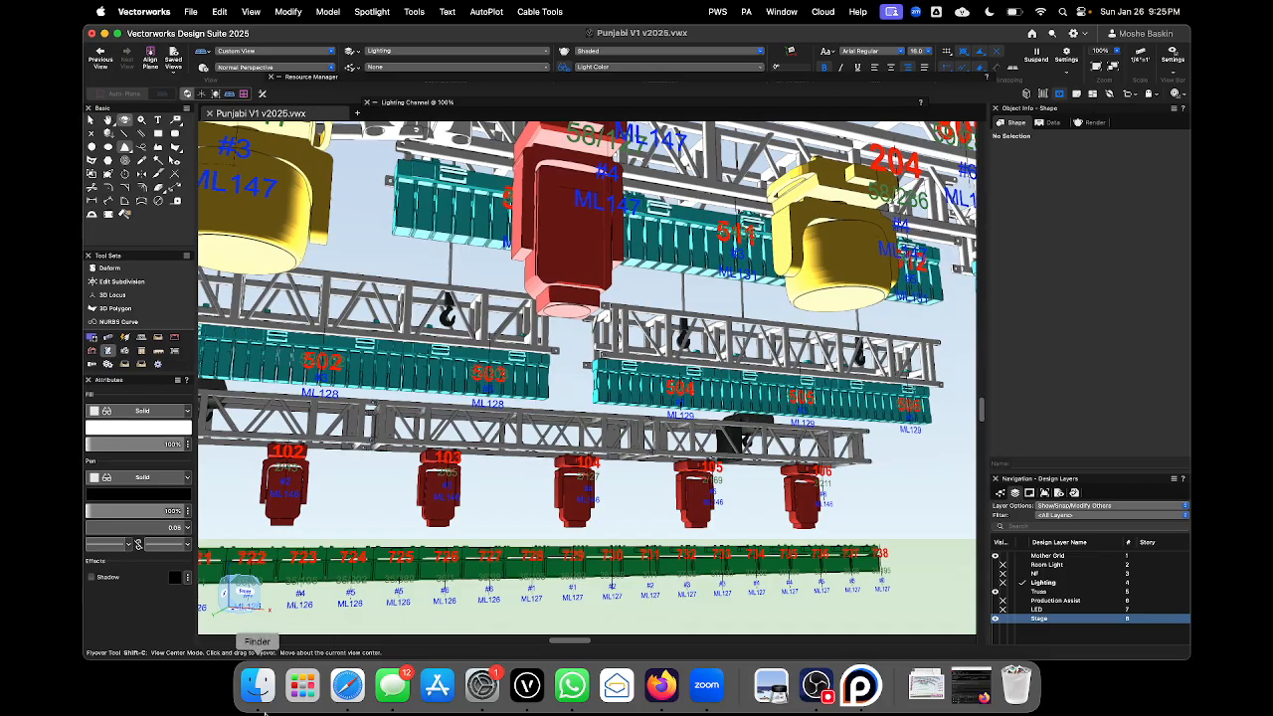
left_click(648, 684)
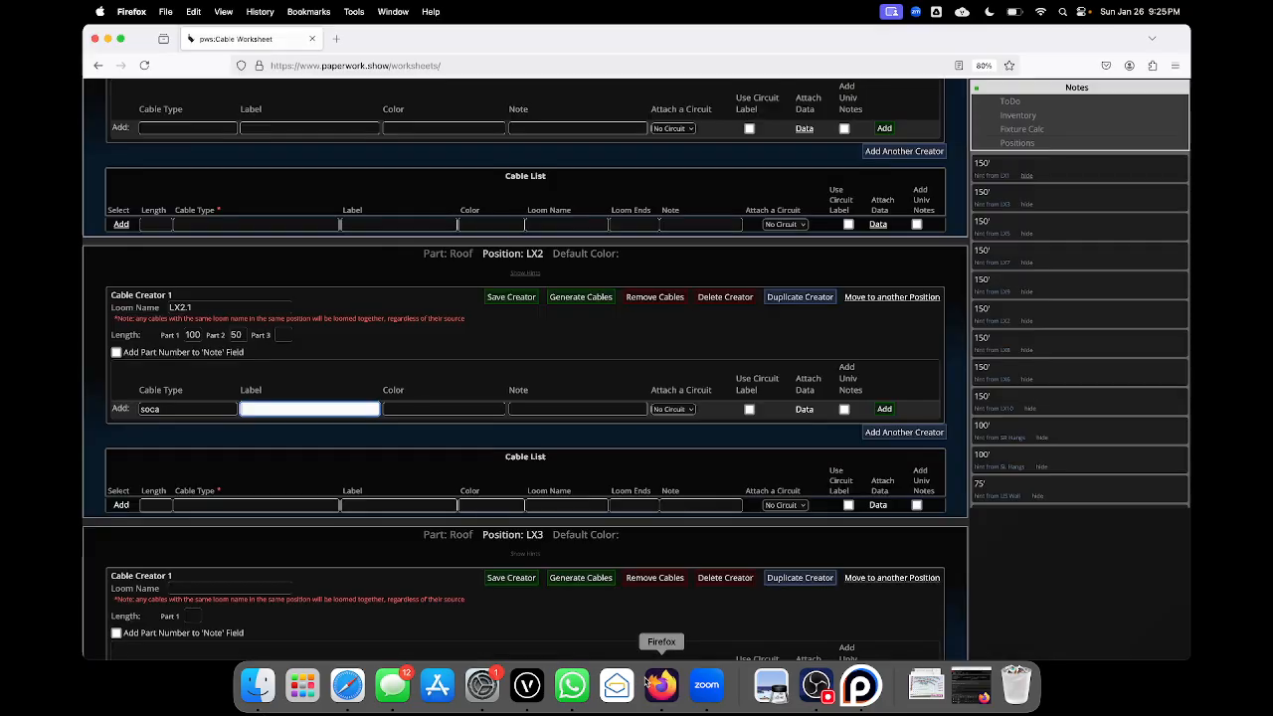
- Attach circuit ML128 to the soca row, enable its circuit label, and add the row to the LX2.1 creator
left_click(683, 410)
scroll(680, 381, "down", 2)
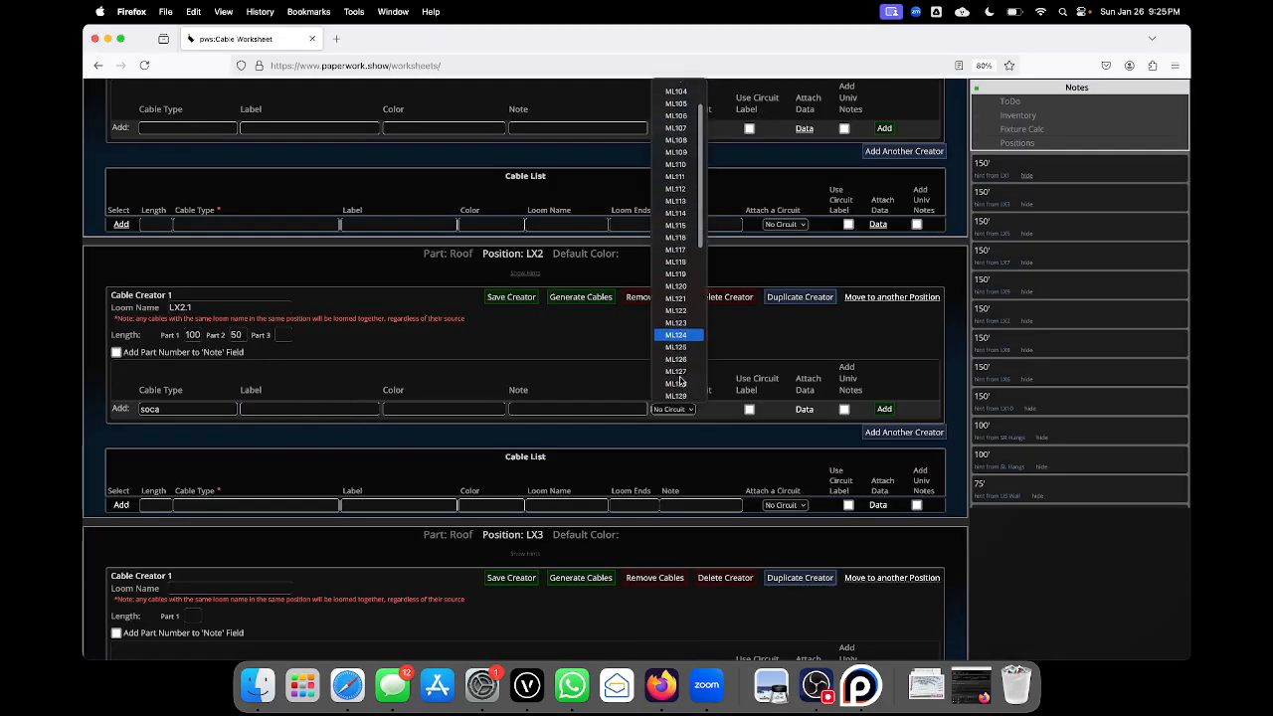
left_click(676, 384)
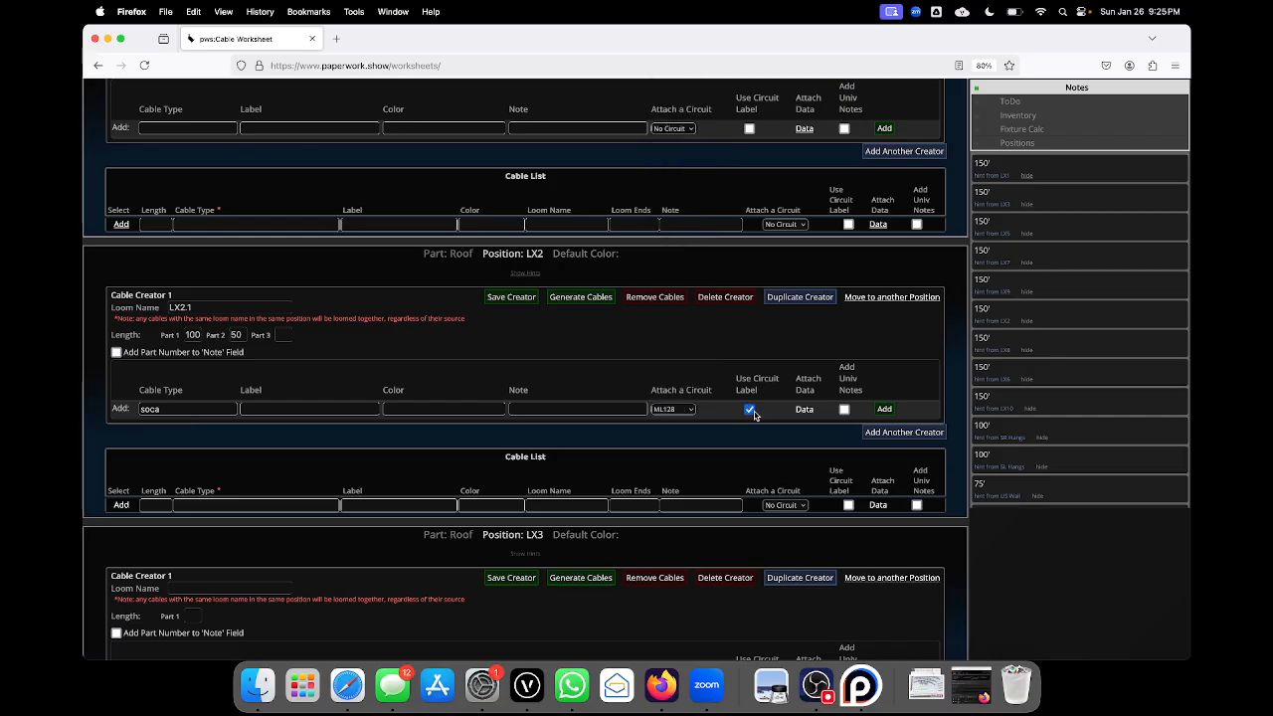
left_click(195, 411)
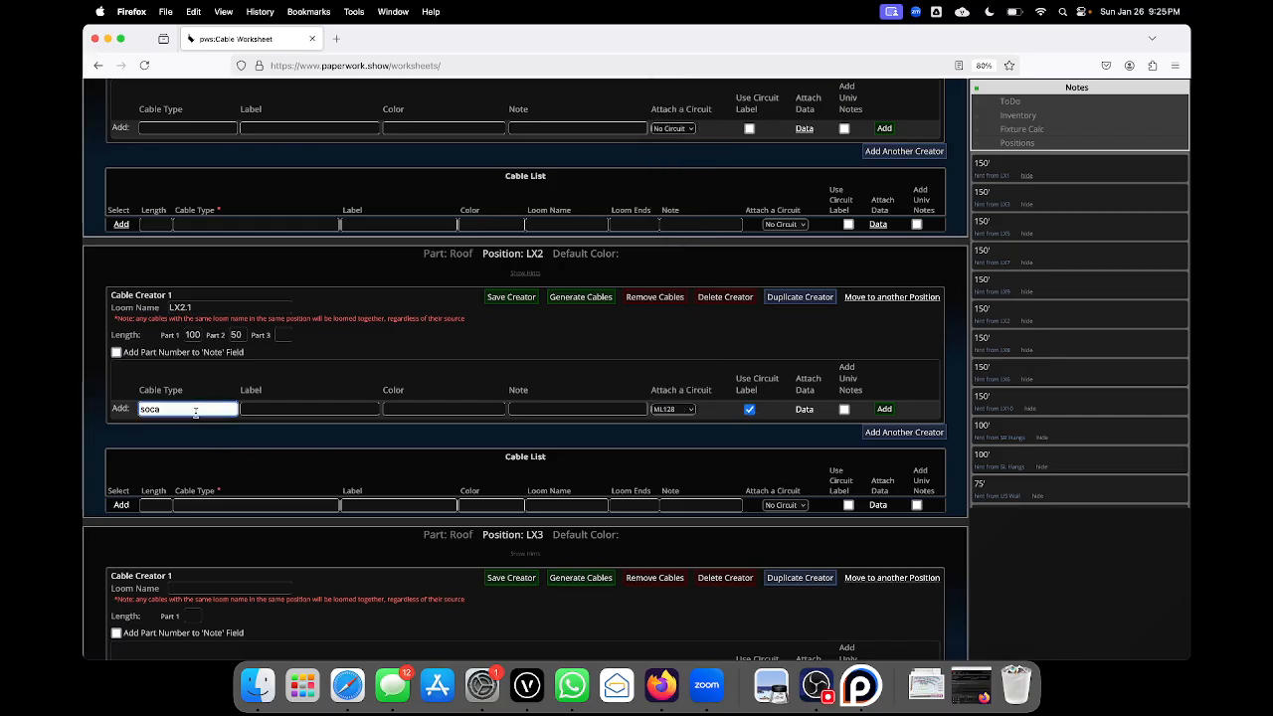
key("Return")
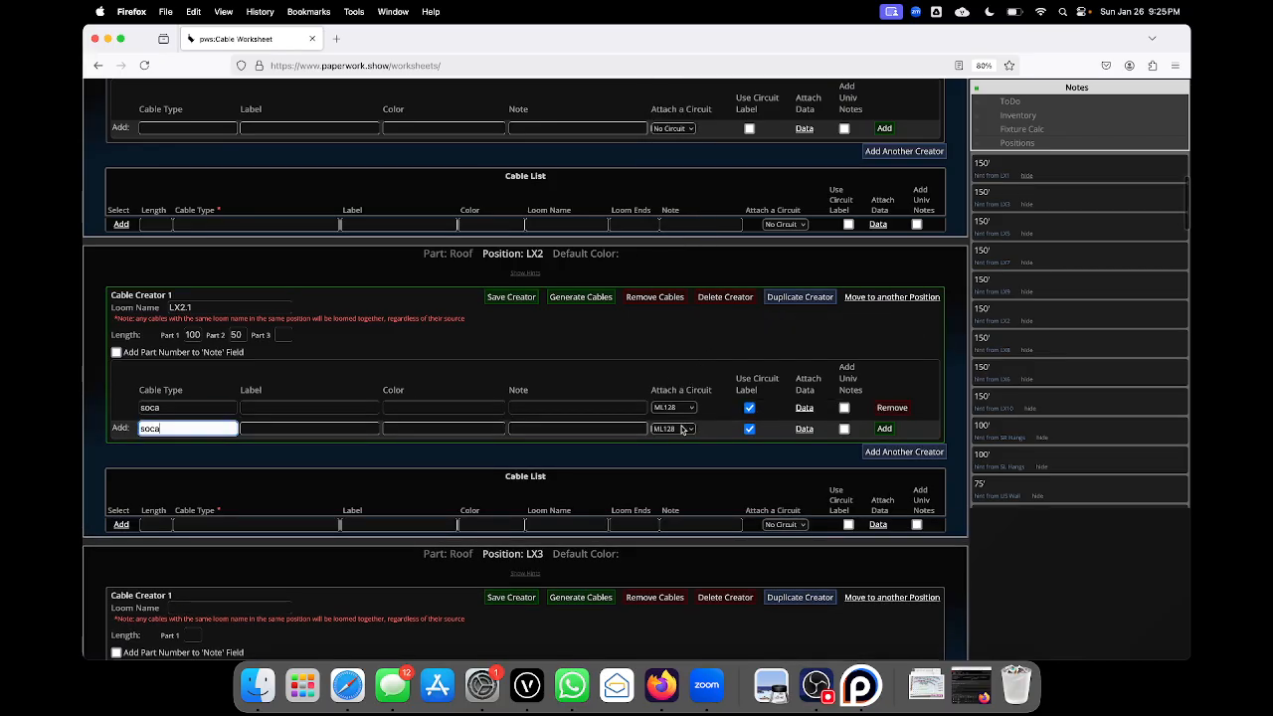
- Set the new LX2.1 cable row to type dmx with No Circuit attached and the circuit label turned off
left_click(682, 428)
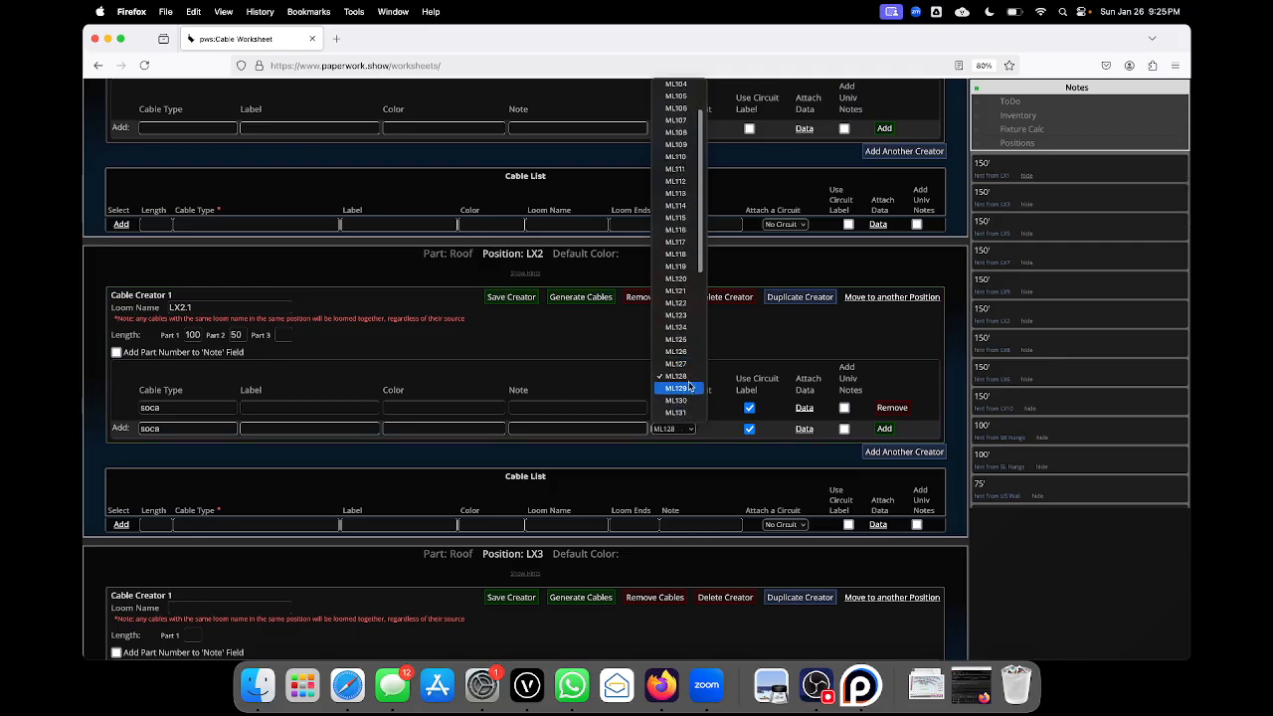
left_click(615, 349)
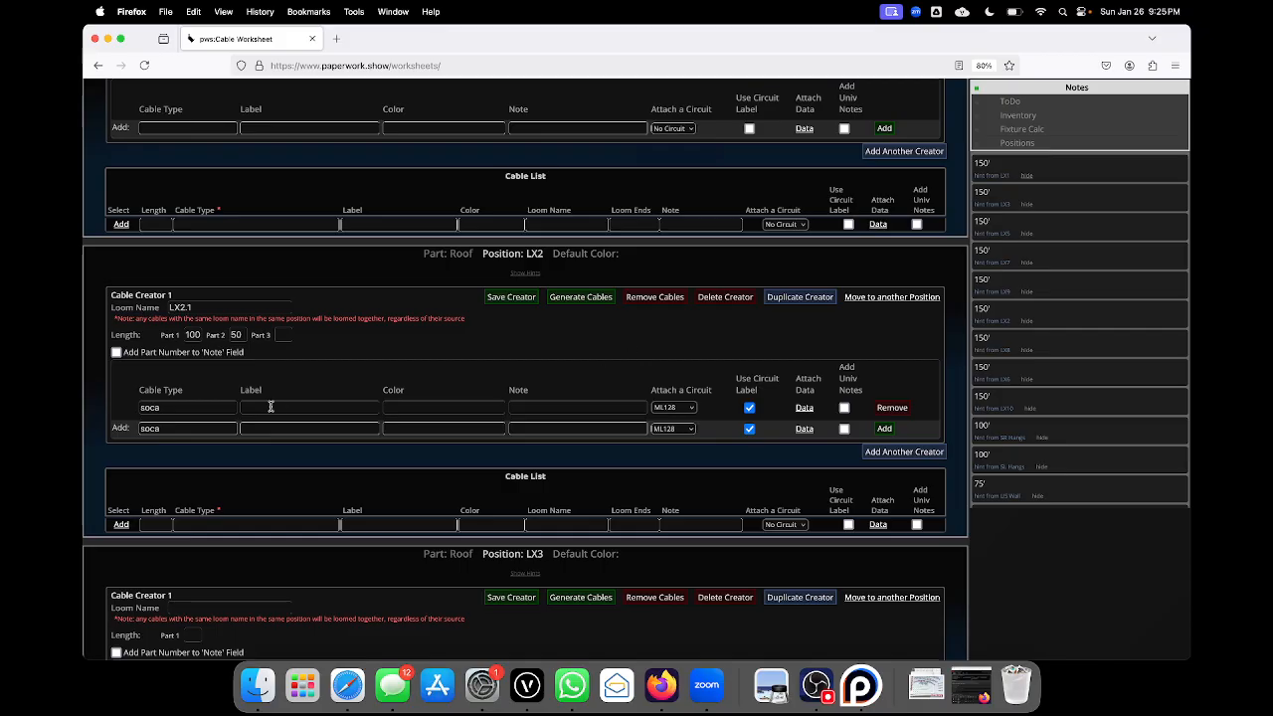
double_click(186, 428)
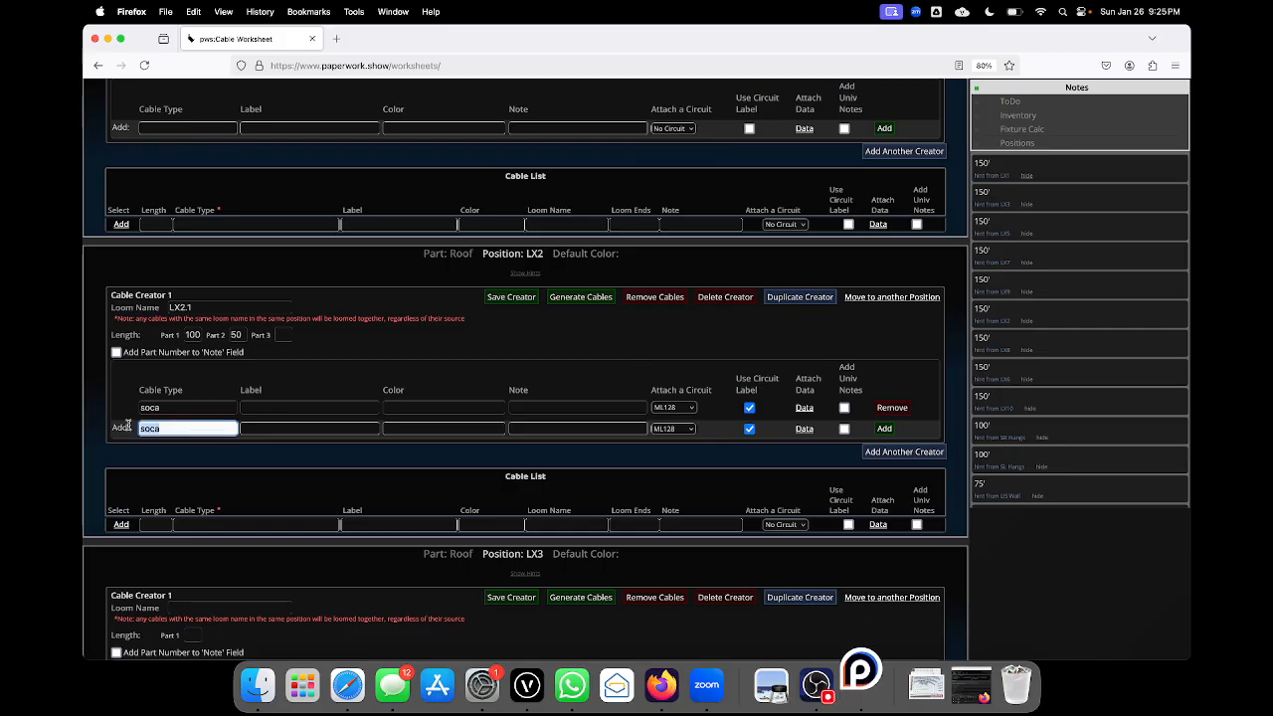
type("dmx")
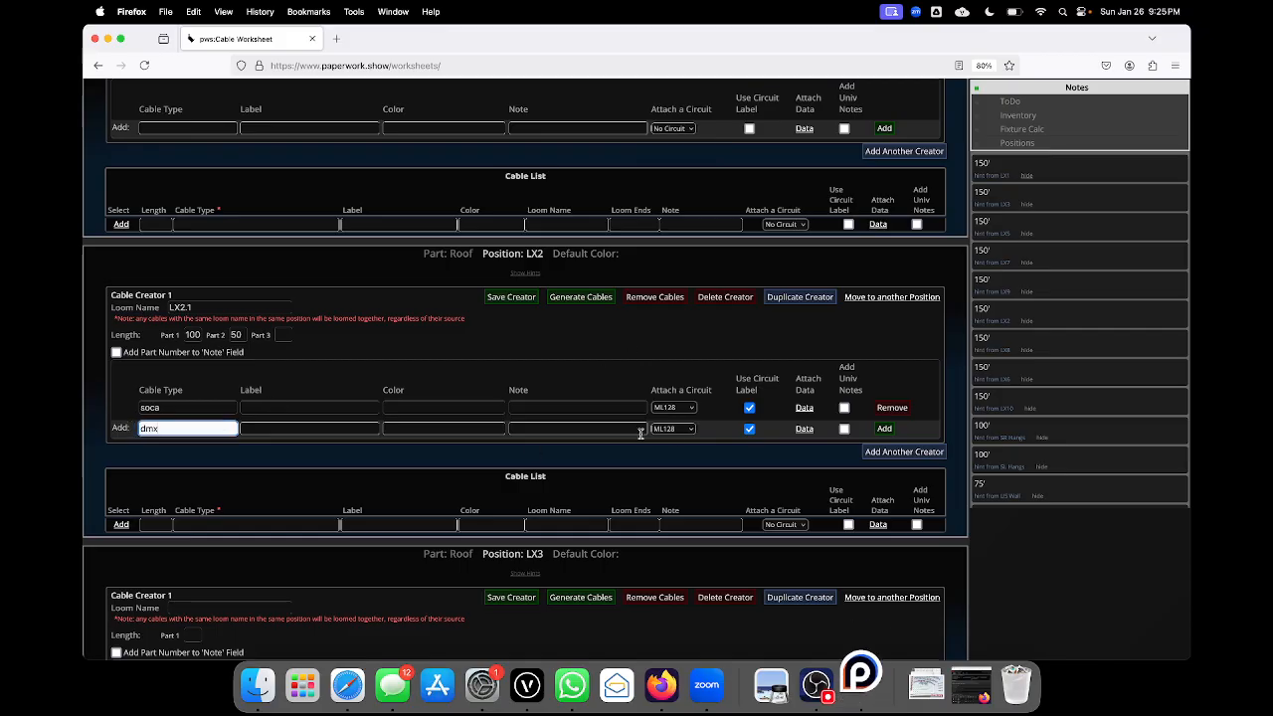
left_click(684, 428)
scroll(701, 285, "up", 1)
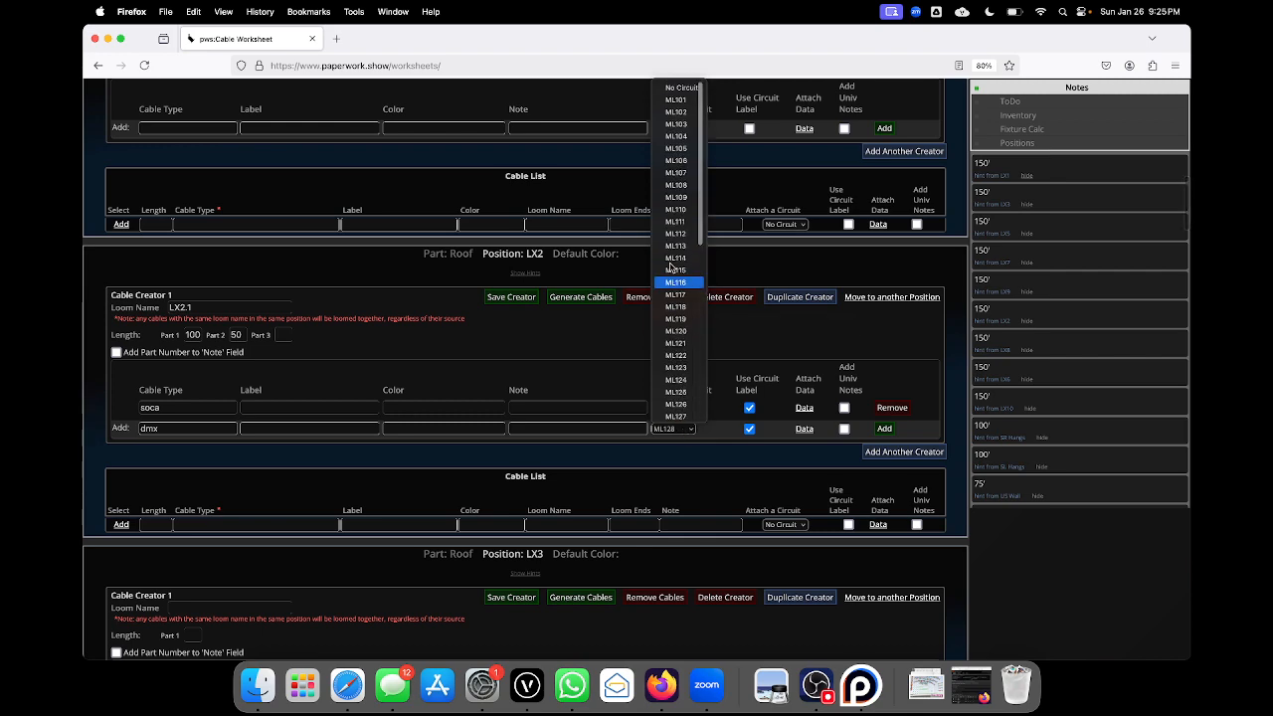
left_click(681, 86)
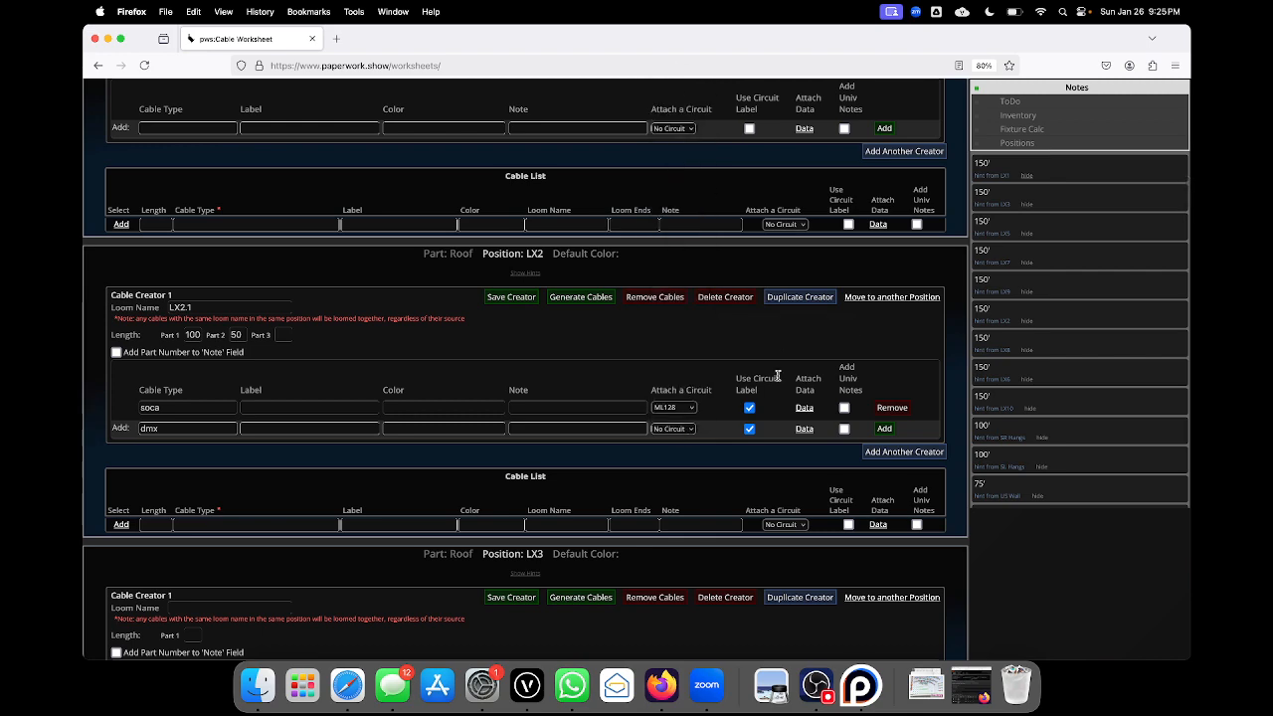
- Attach fixture 501's data to the dmx row, enable universe notes, label it U52, and add the row
left_click(805, 428)
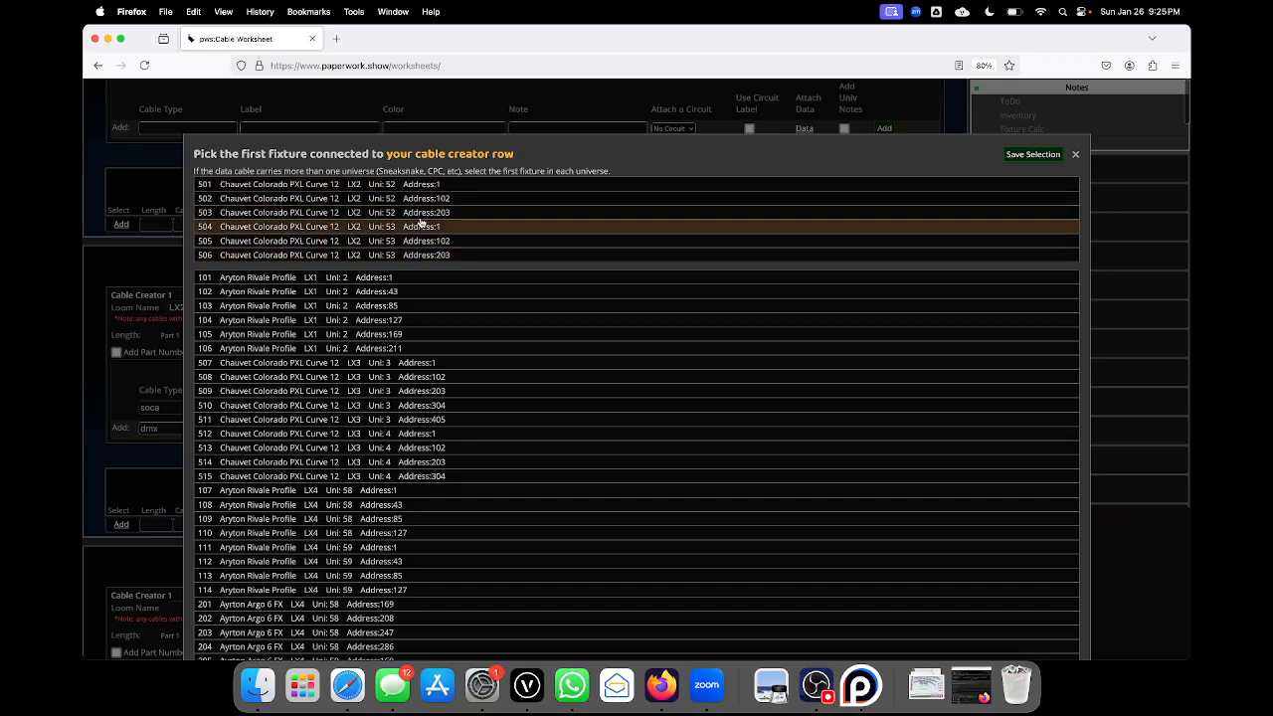
left_click(434, 185)
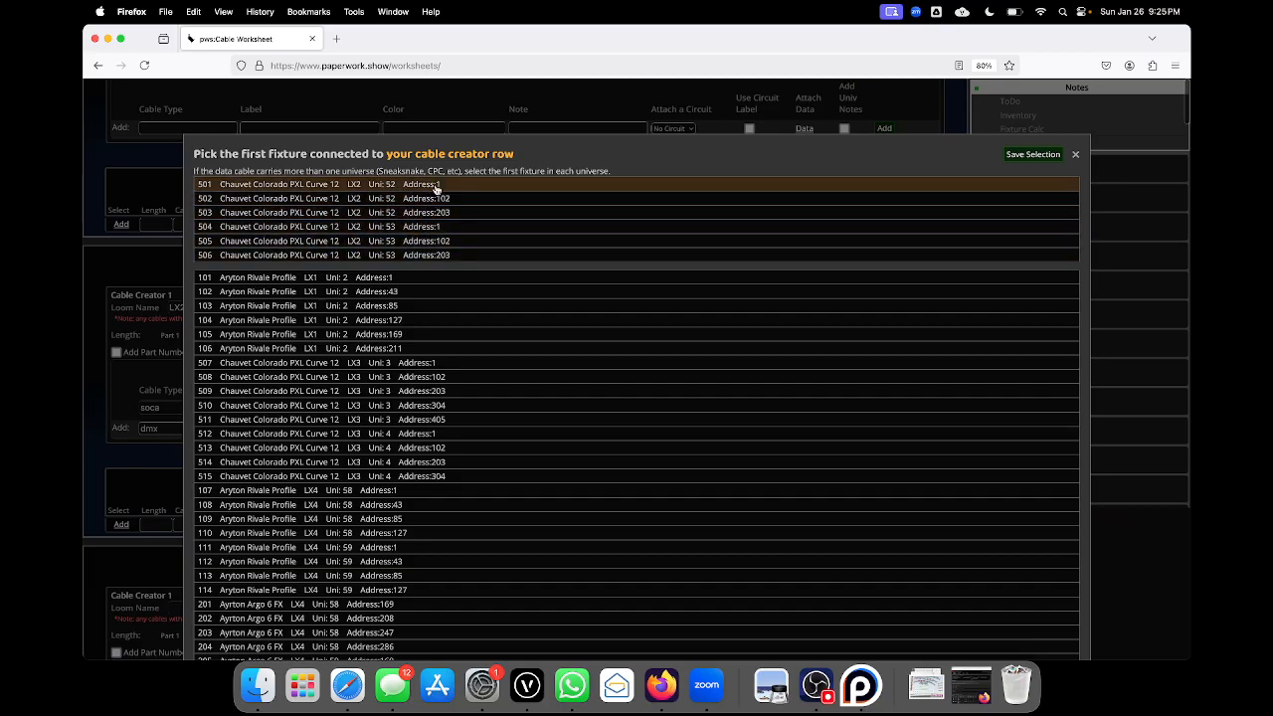
left_click(1035, 154)
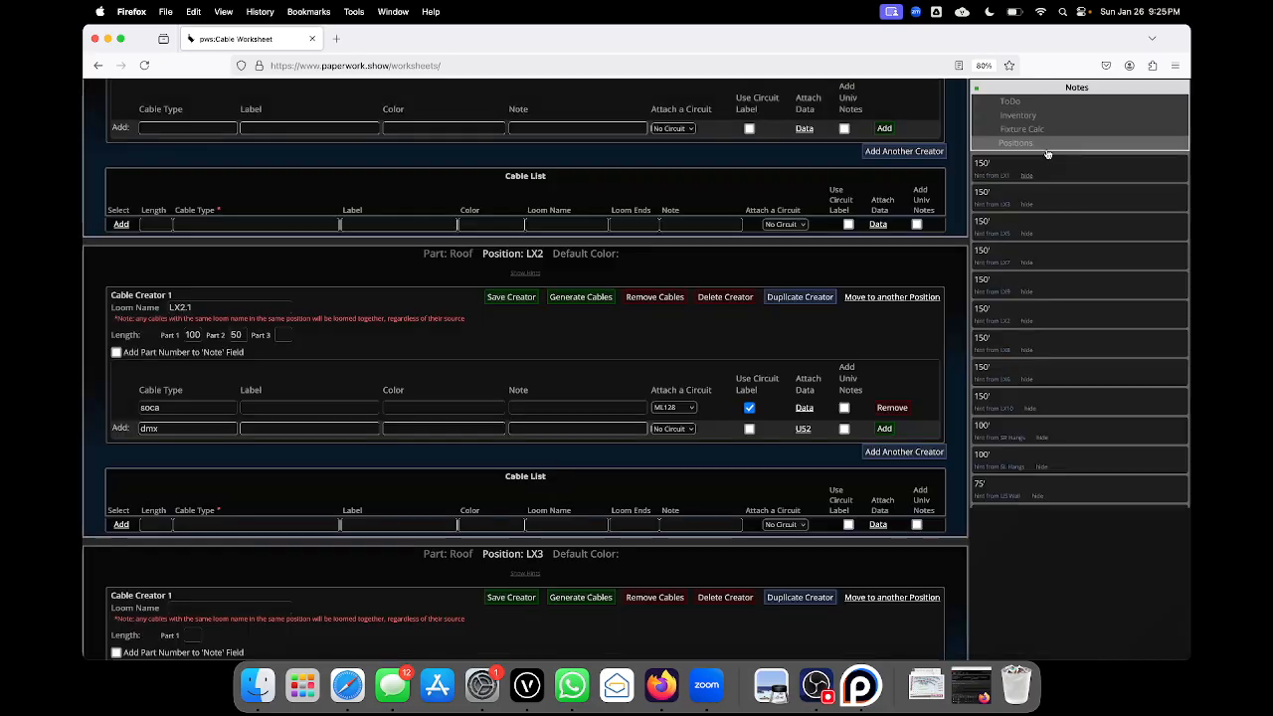
left_click(845, 428)
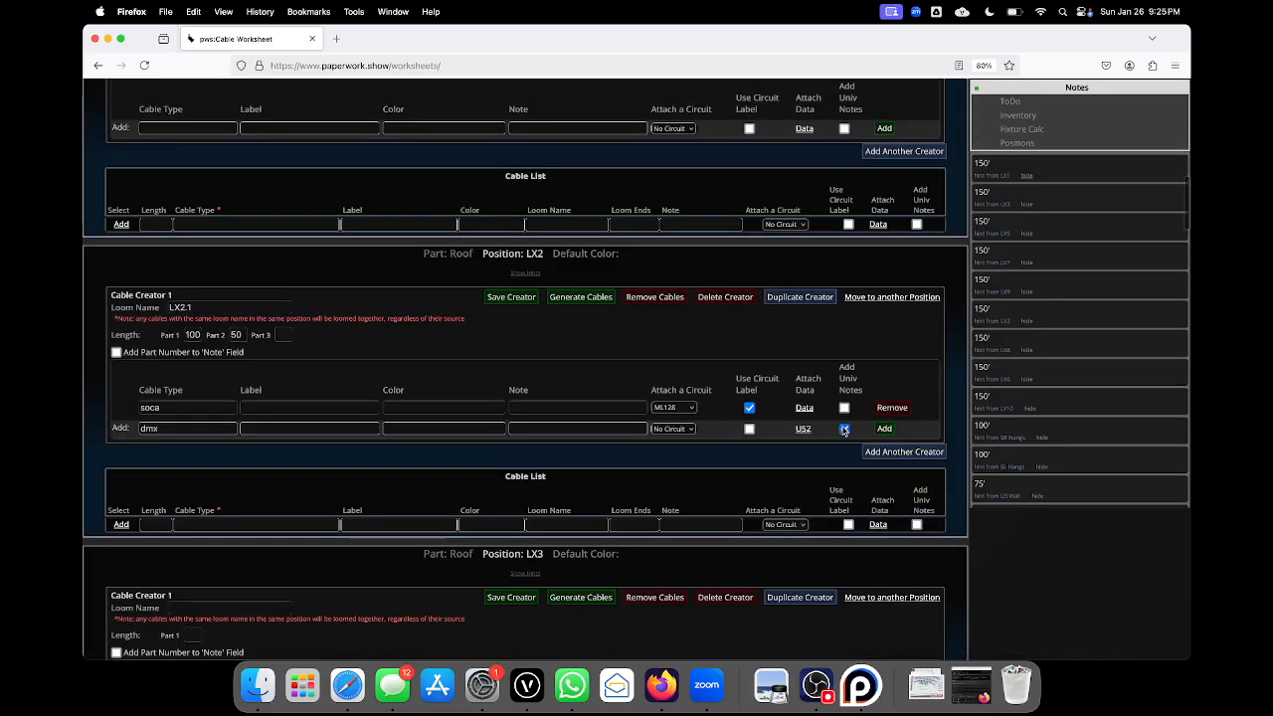
left_click(302, 428)
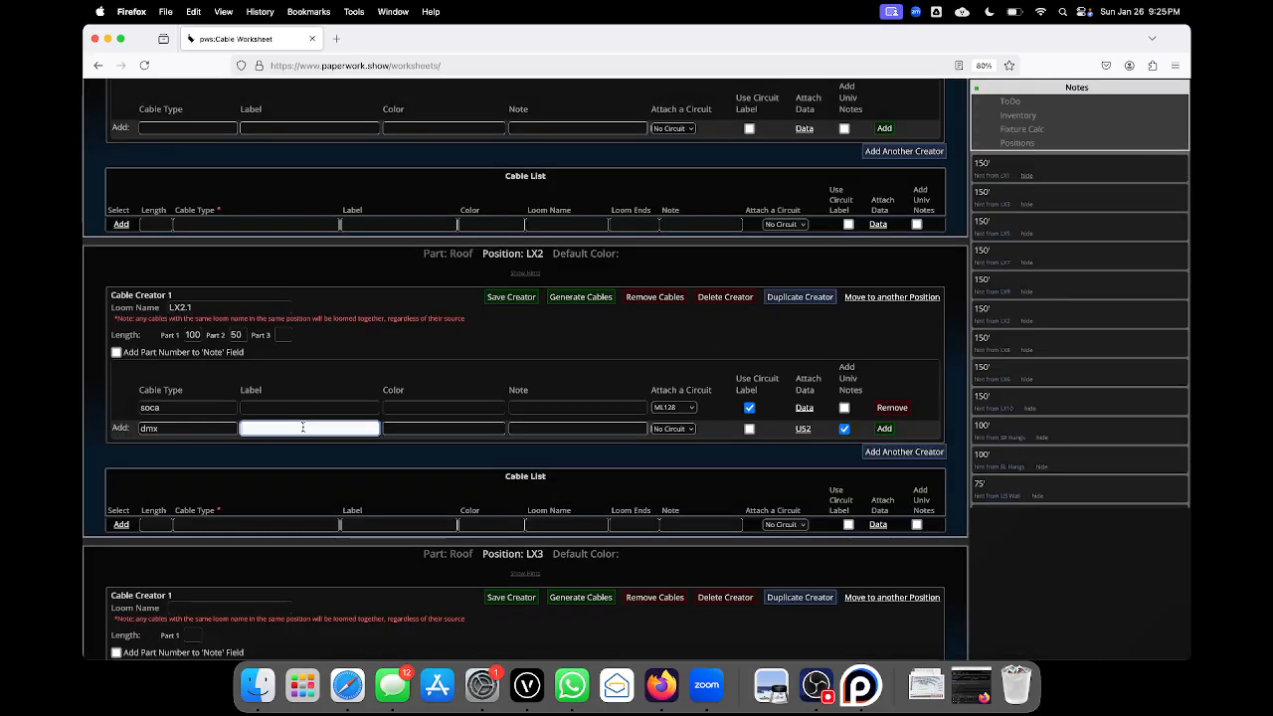
type("U52")
key("Return")
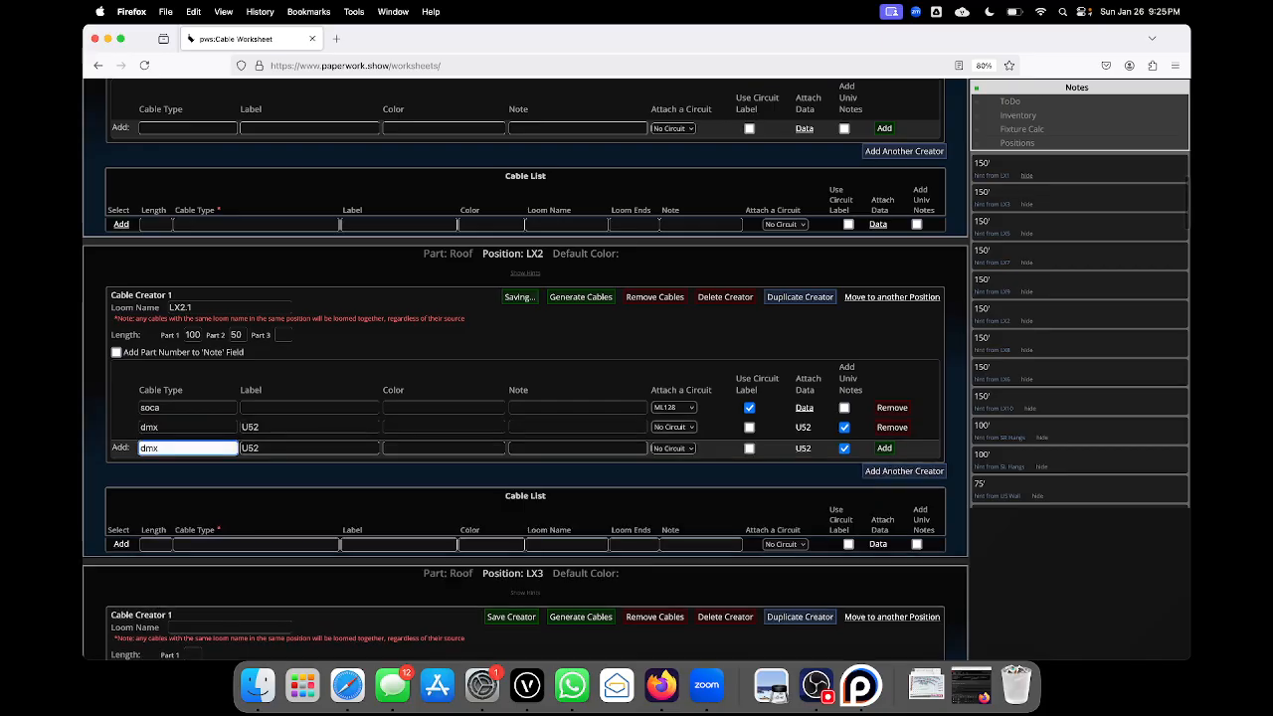
- Add a second dmx cable to LX2.1 labeled Spare in Yellow, without attached data or universe notes
left_click_drag(291, 448, 221, 438)
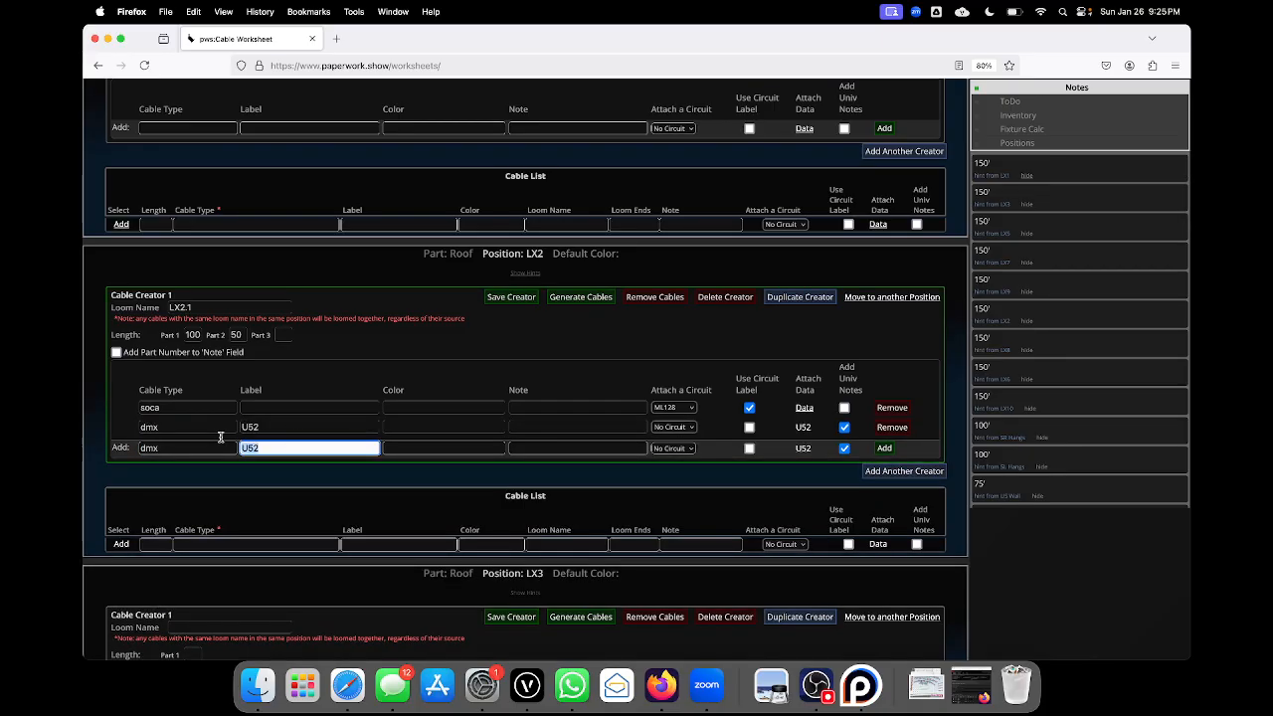
type("Spare")
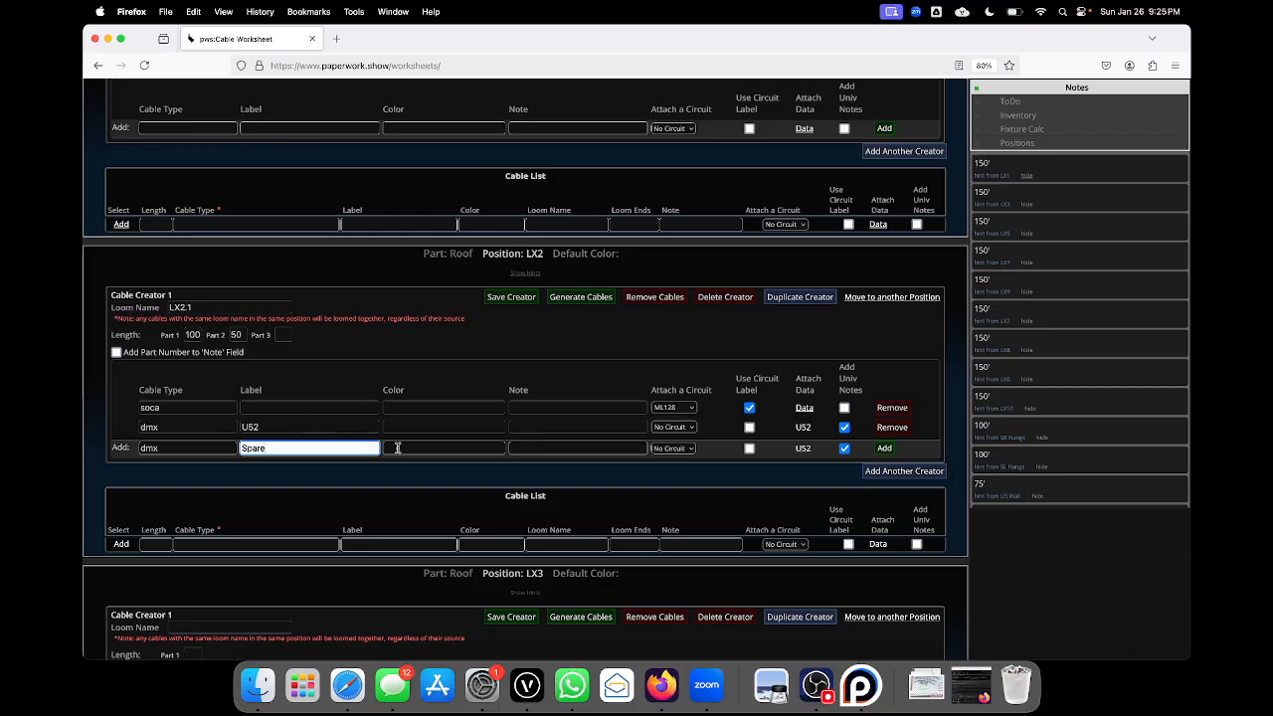
left_click(431, 449)
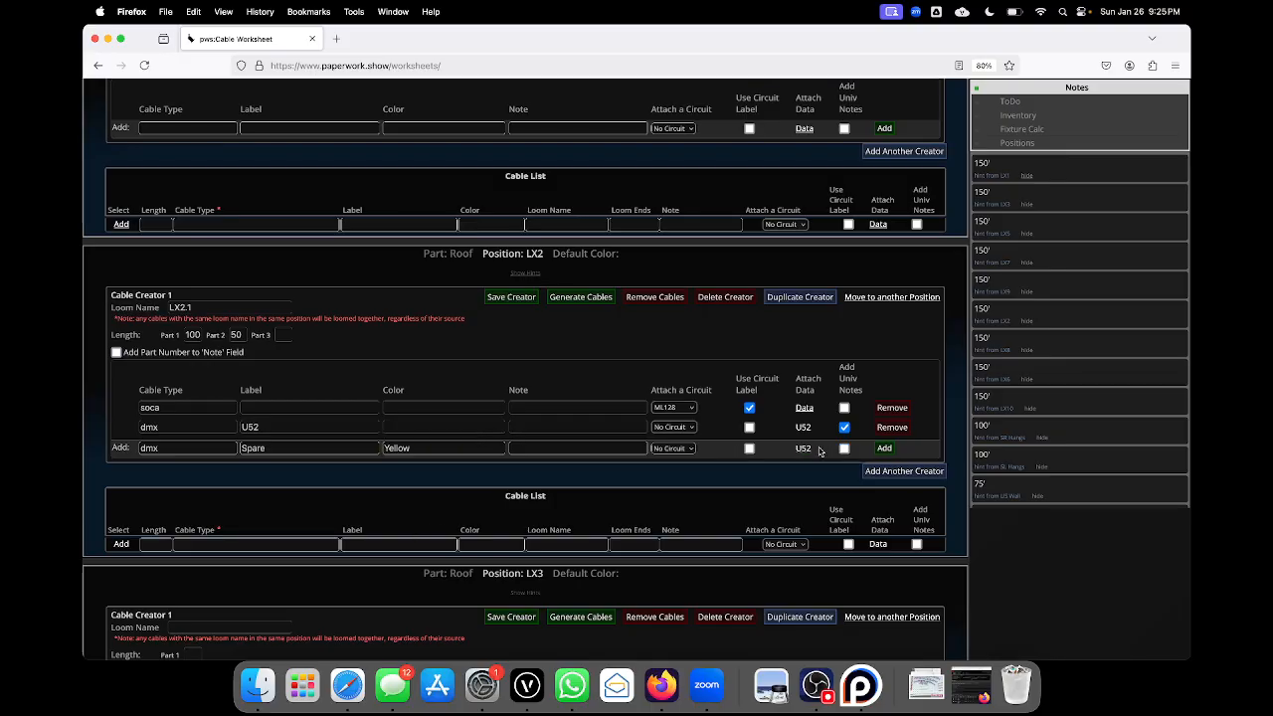
left_click(803, 449)
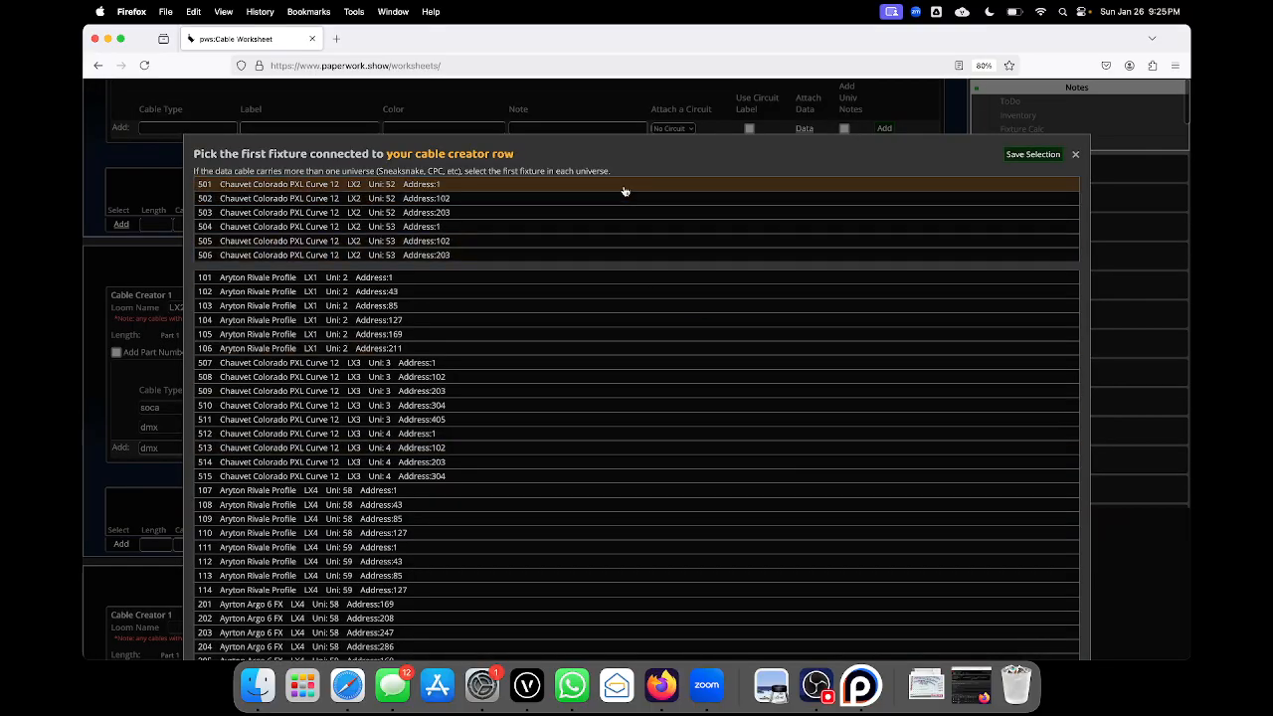
left_click(1038, 157)
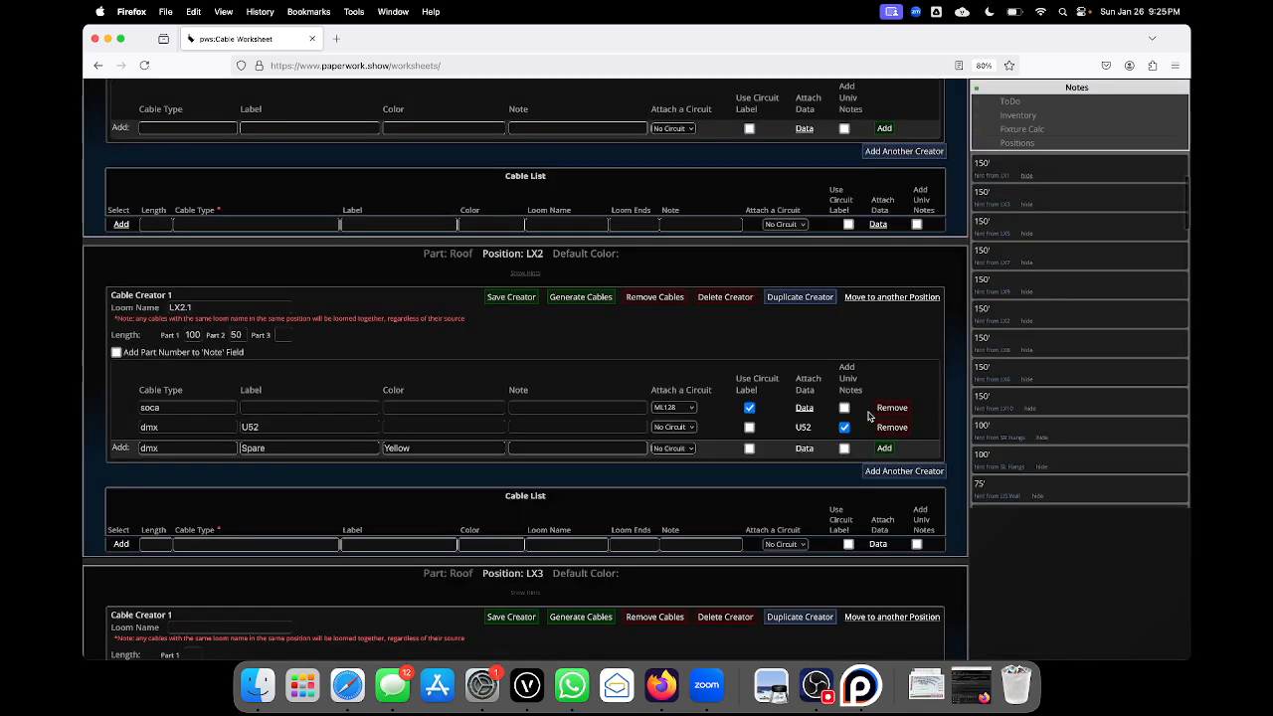
left_click(206, 452)
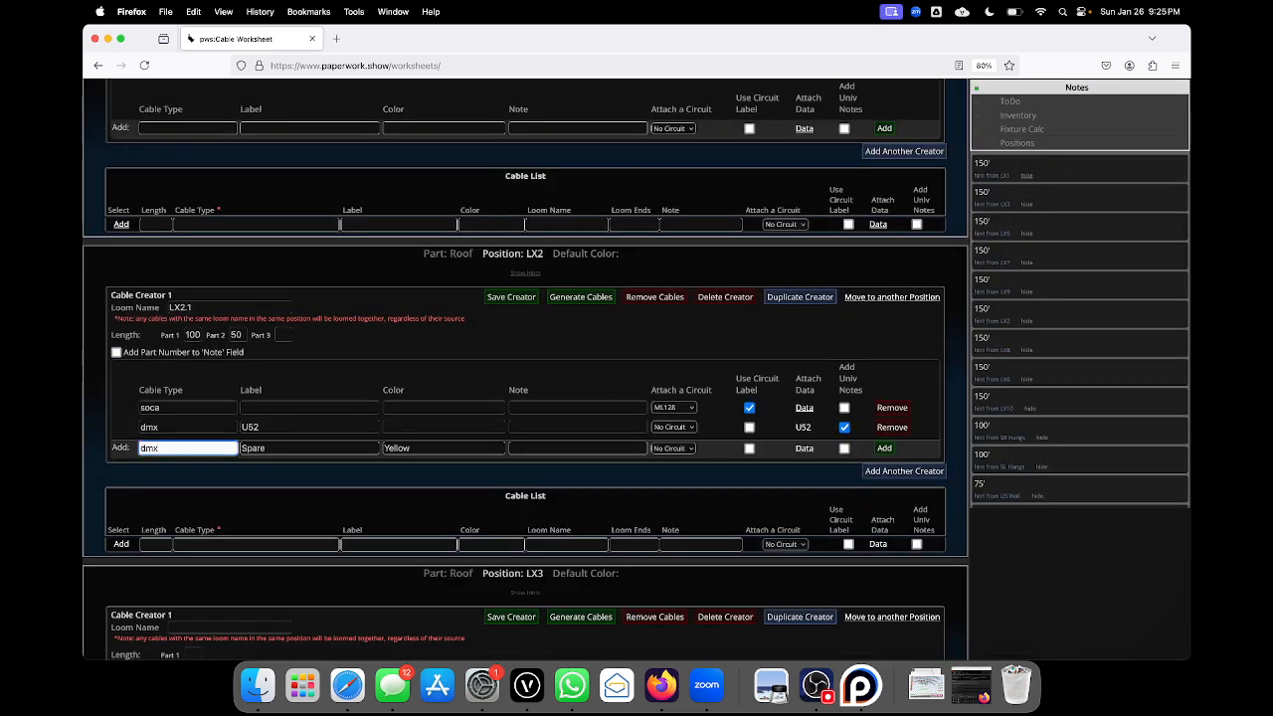
key("Return")
- Remove the attached data and universe notes from the Spare dmx cables in both parts of the LX1 cable list
scroll(434, 355, "up", 3)
scroll(435, 355, "up", 5)
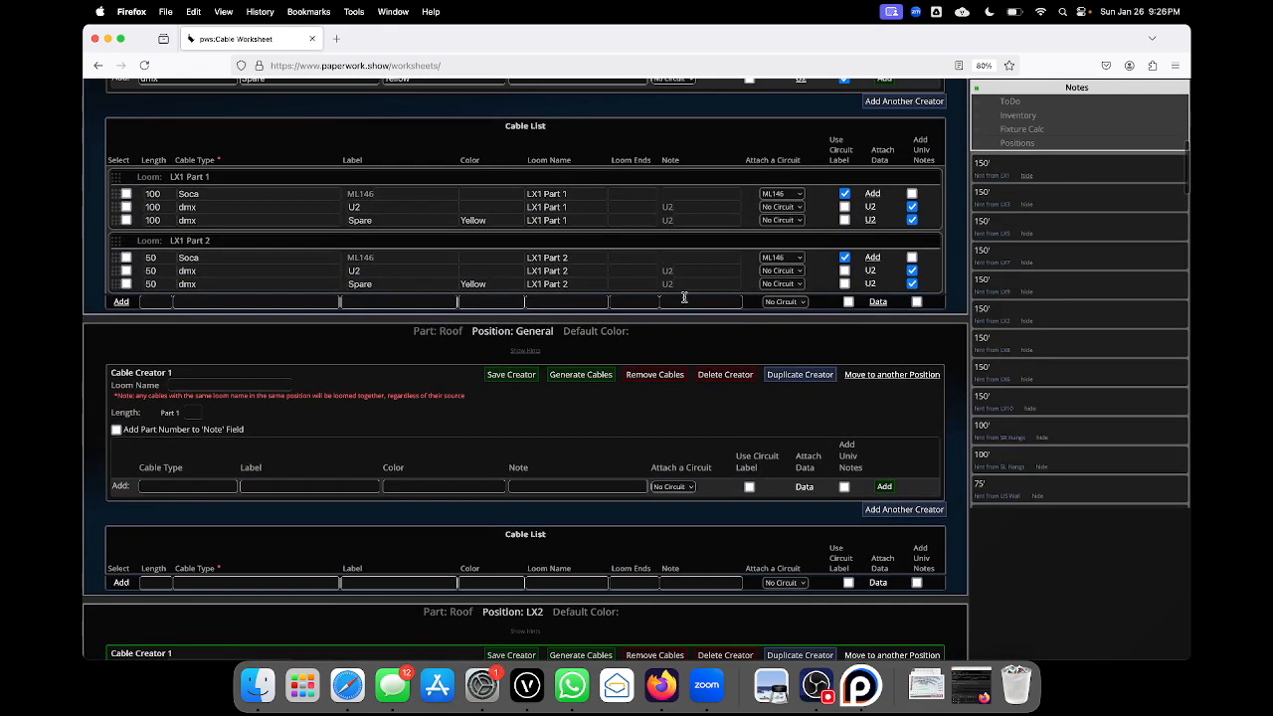
left_click(871, 284)
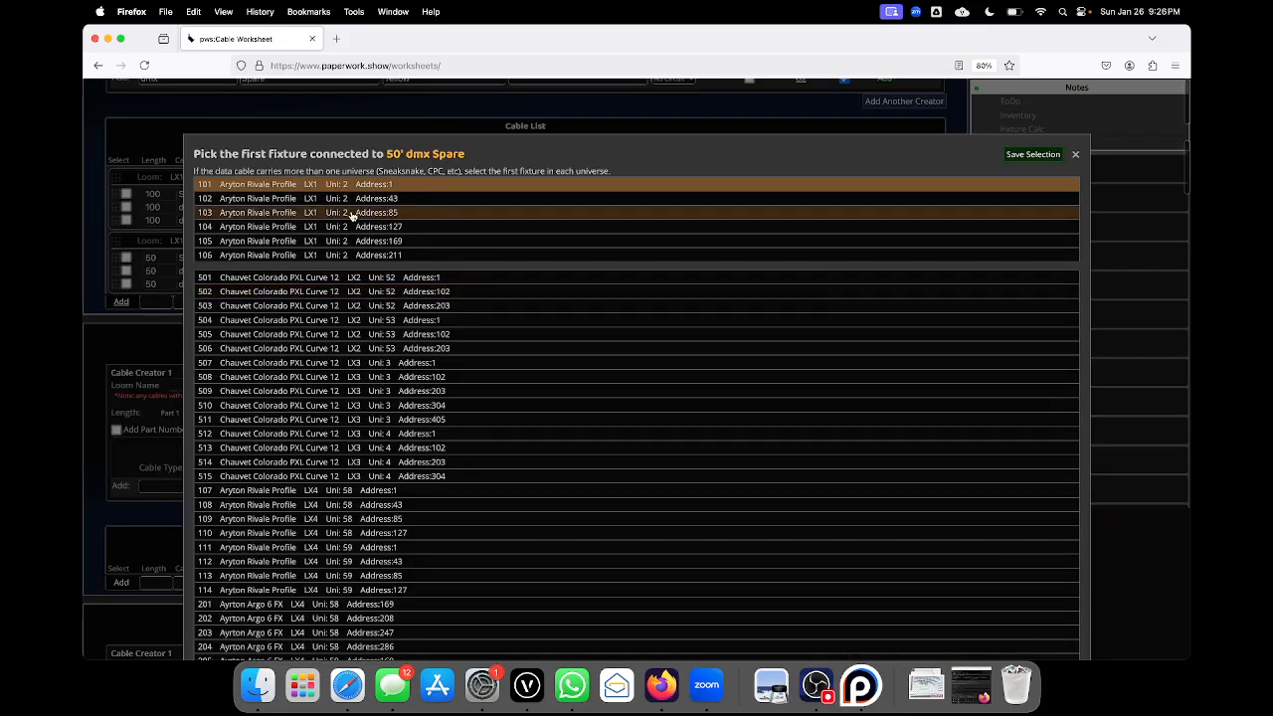
left_click(1032, 155)
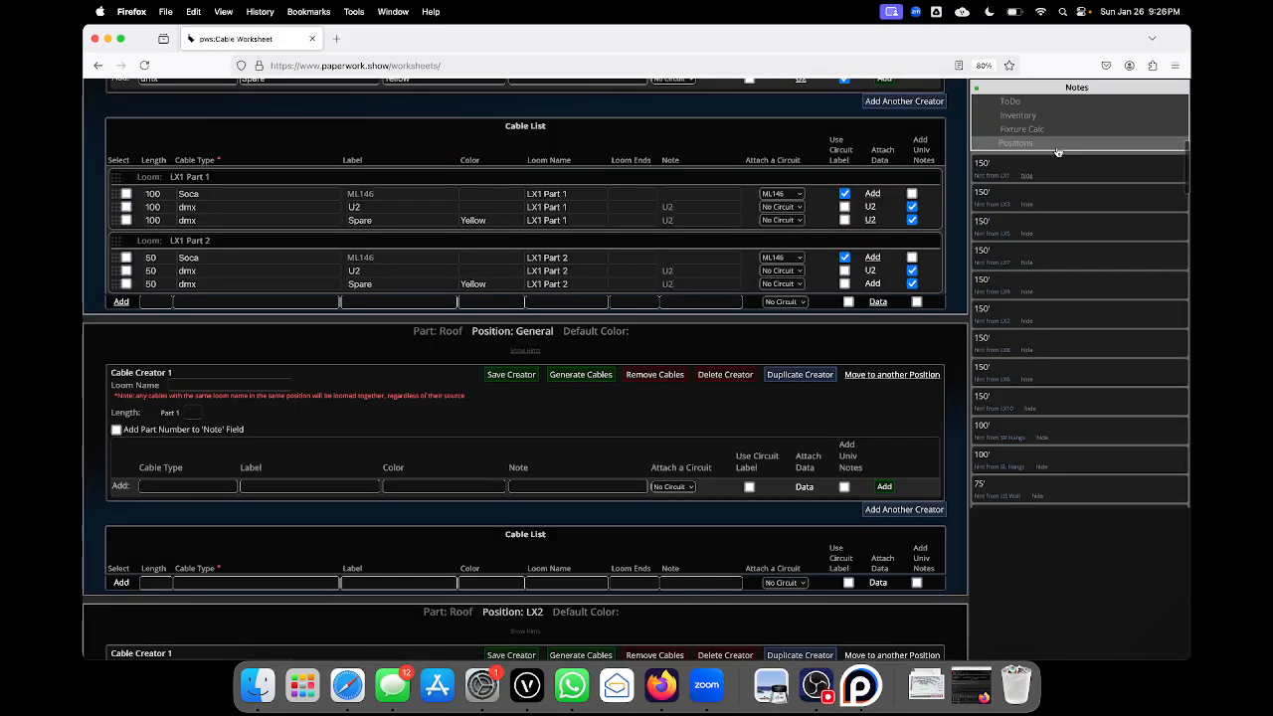
left_click(913, 283)
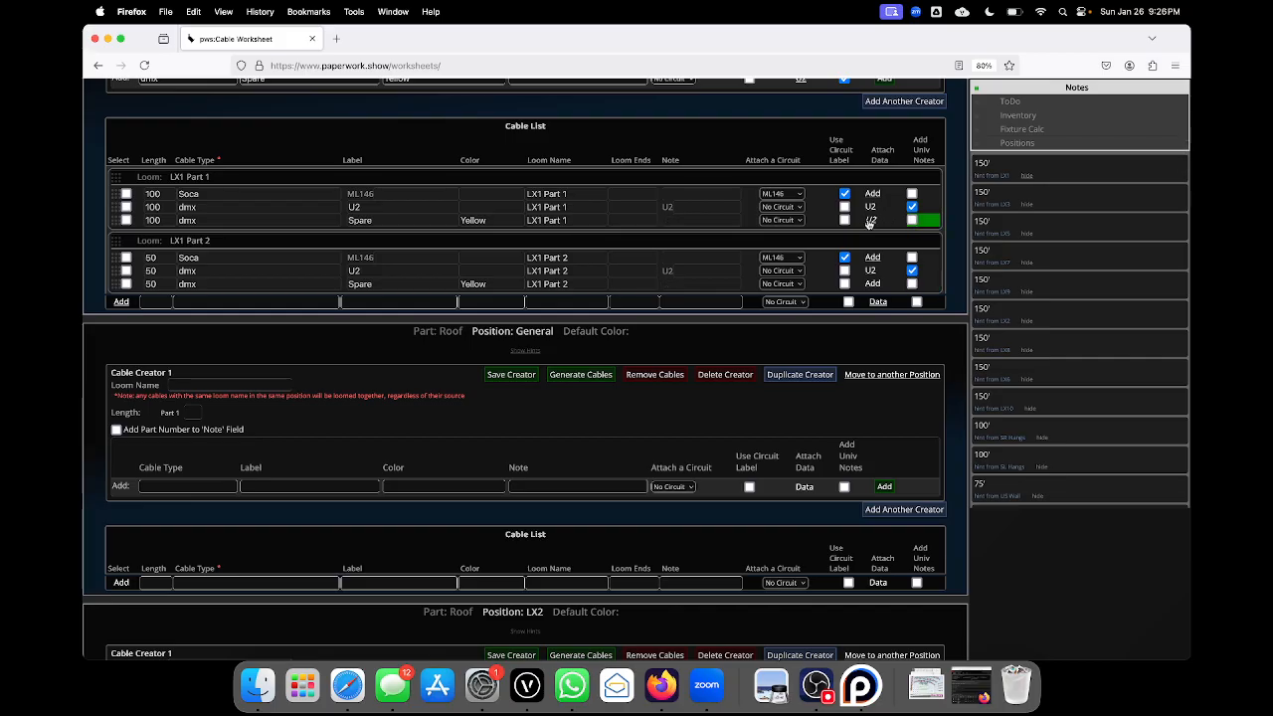
left_click(870, 220)
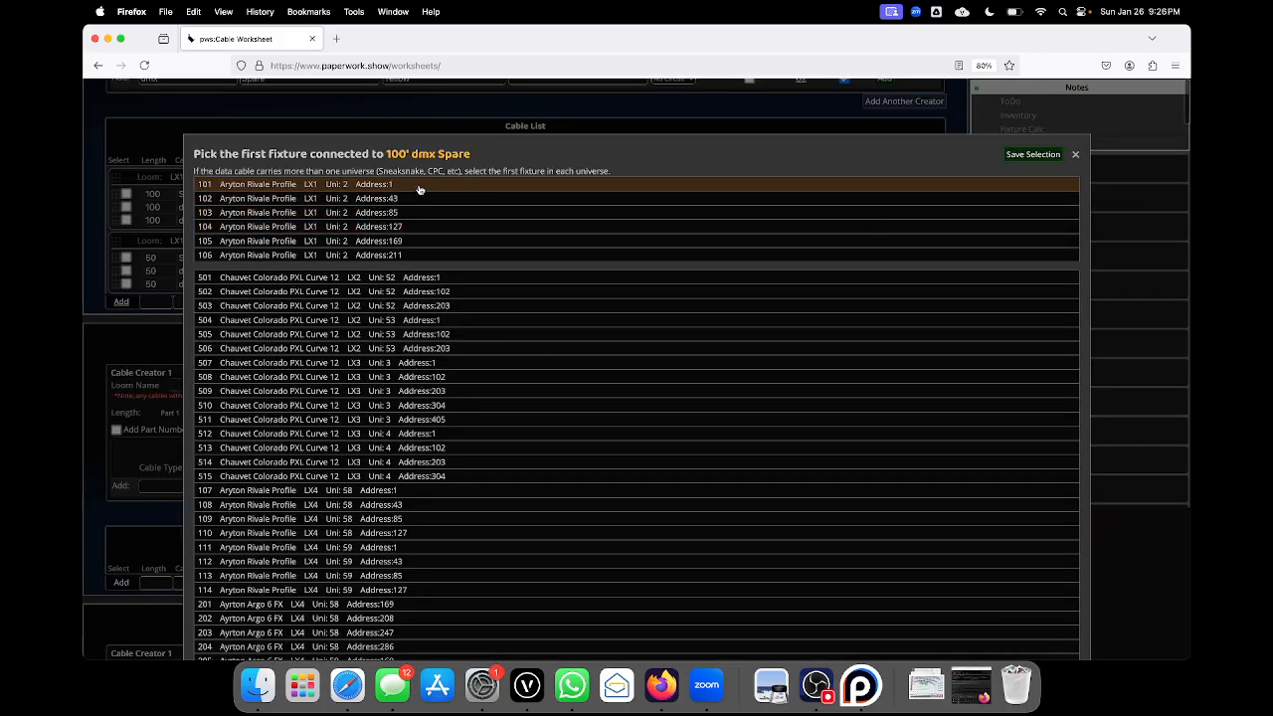
left_click(1046, 156)
- Generate the cables from the LX2.1 creator and add another cable creator to the LX2 position
scroll(717, 255, "down", 5)
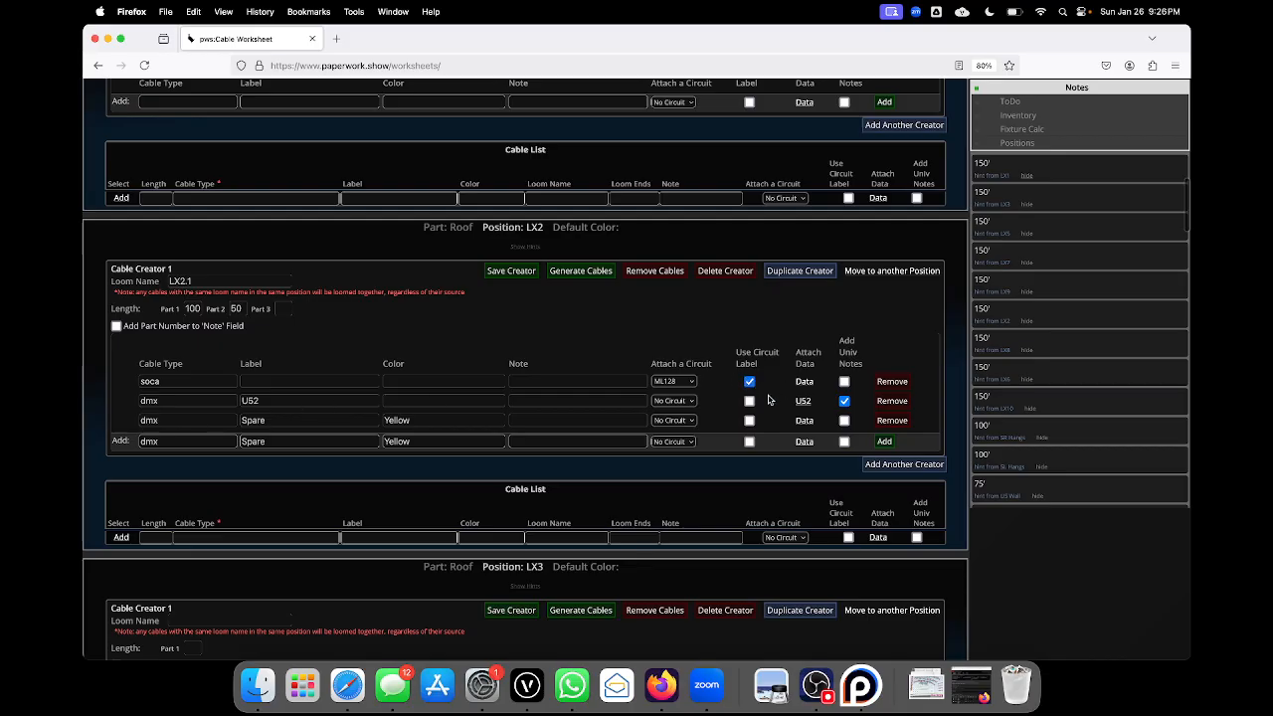
left_click(579, 272)
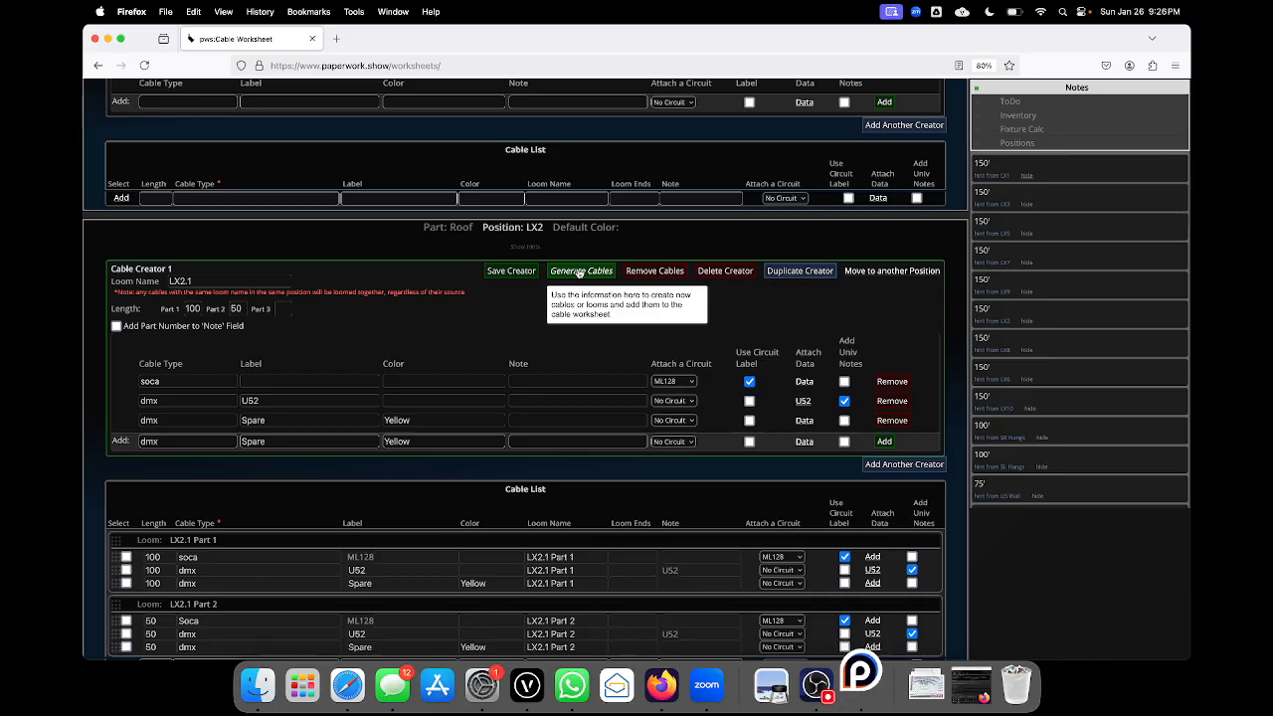
scroll(724, 294, "down", 1)
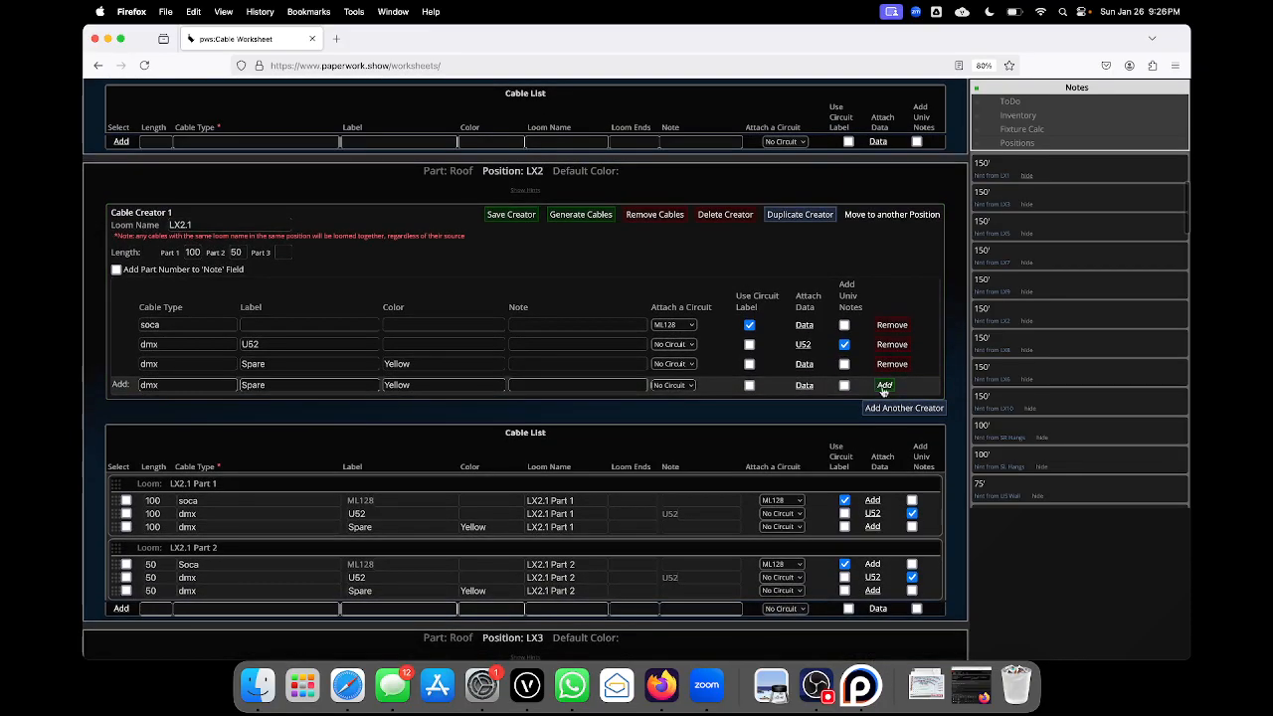
left_click(901, 411)
scroll(352, 350, "down", 1)
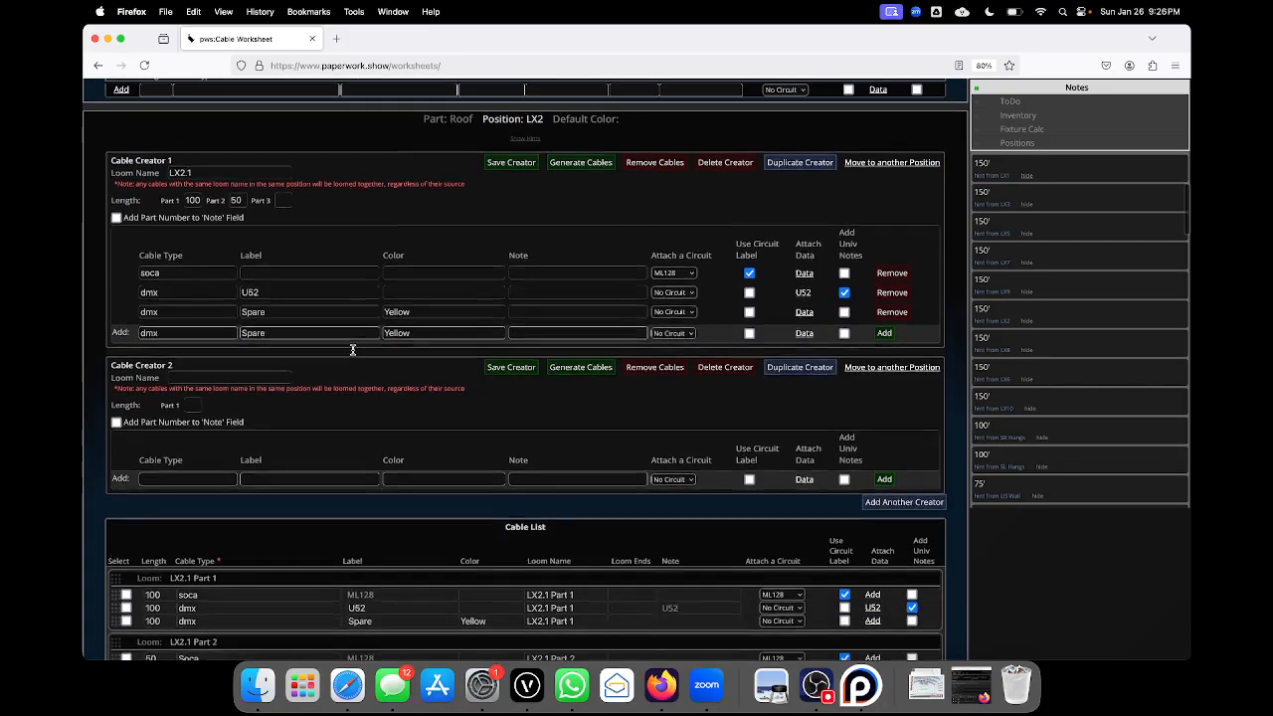
- Name the second LX2 cable creator's loom LX2.2 and set its lengths to 100 for Part 1 and 50 for Part 2
left_click_drag(209, 176, 146, 171)
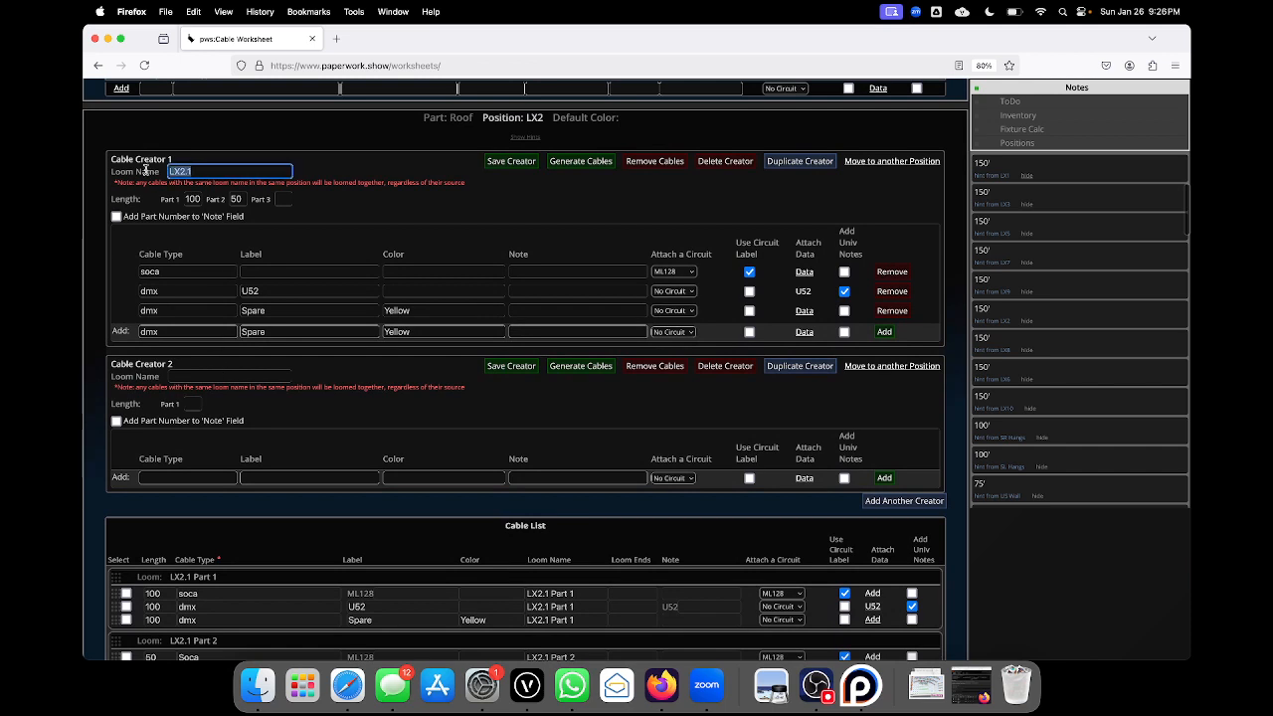
left_click(215, 380)
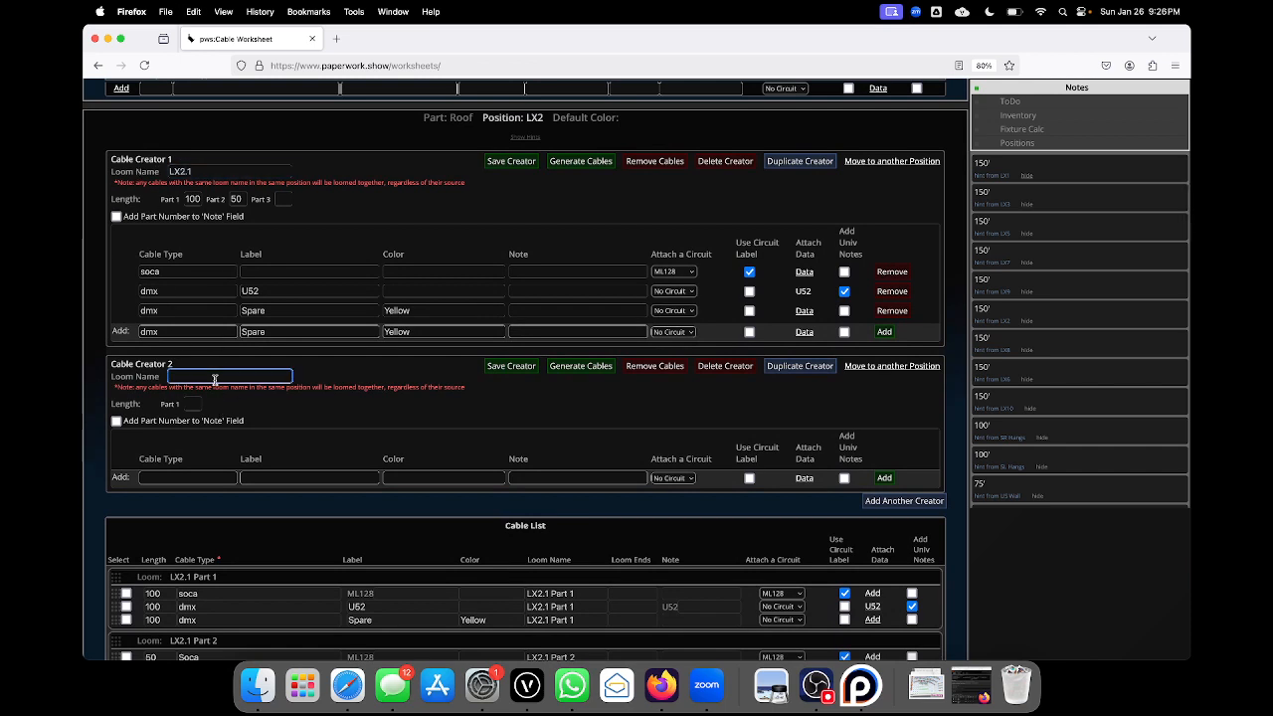
type("LX2.2")
left_click(192, 403)
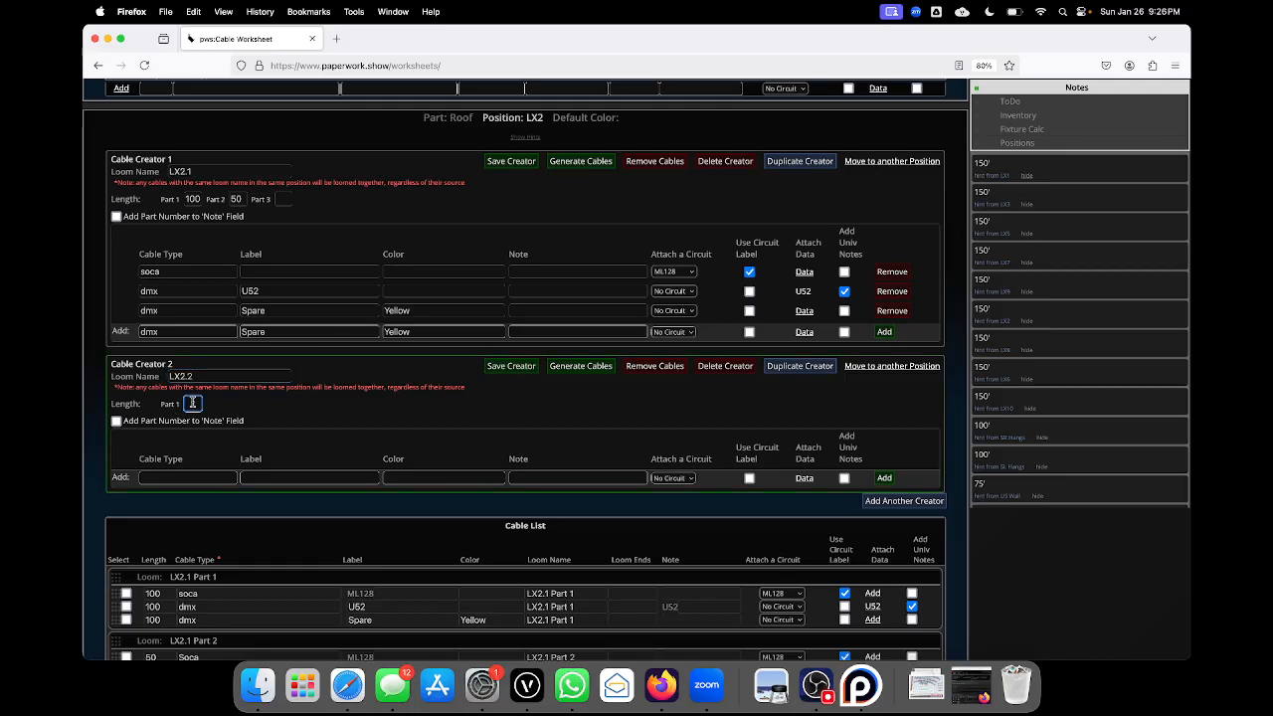
type("100")
left_click(231, 404)
type("50")
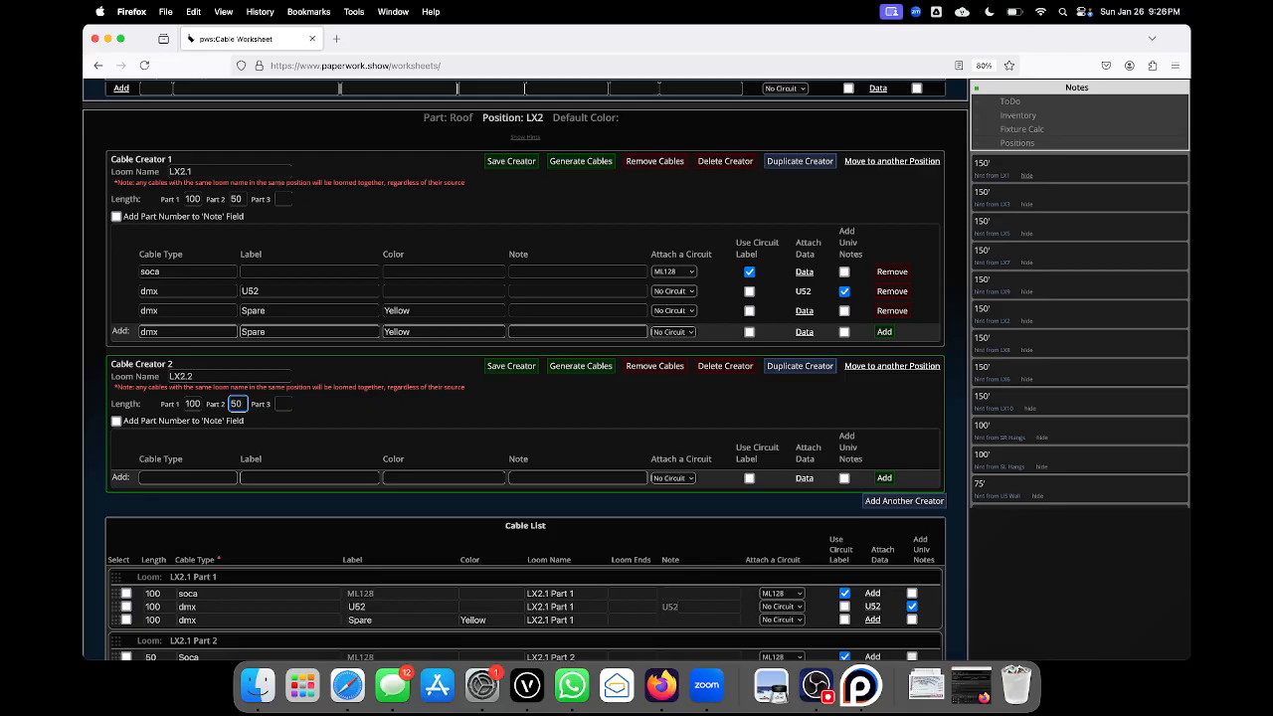
- Add a soca cable to the LX2.2 creator with circuit ML129 attached and its circuit label used
left_click(203, 478)
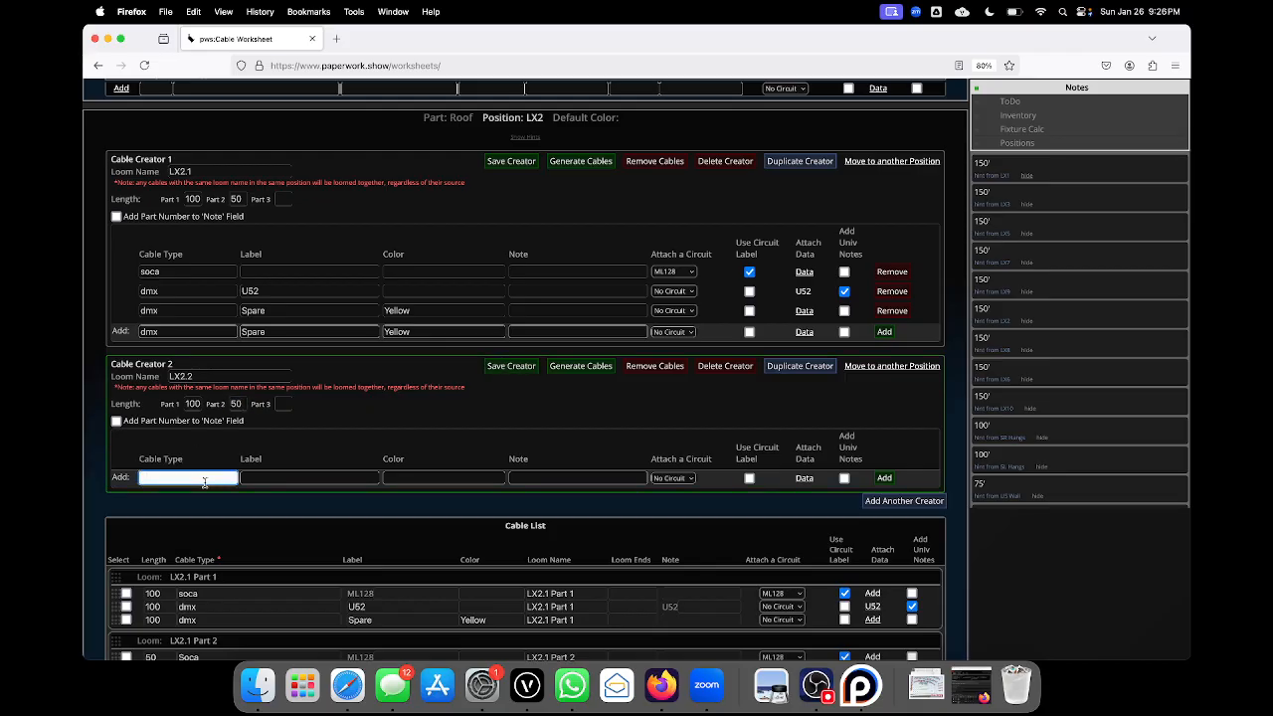
left_click(282, 480)
left_click(675, 479)
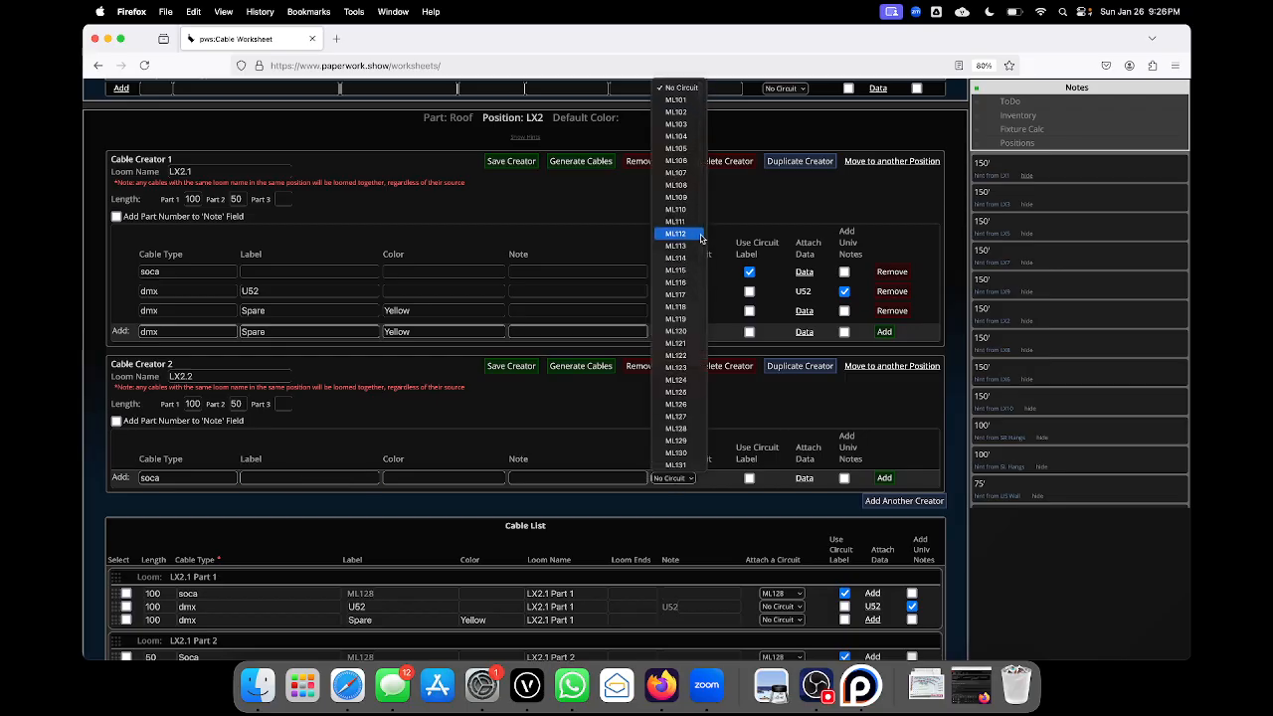
left_click(675, 440)
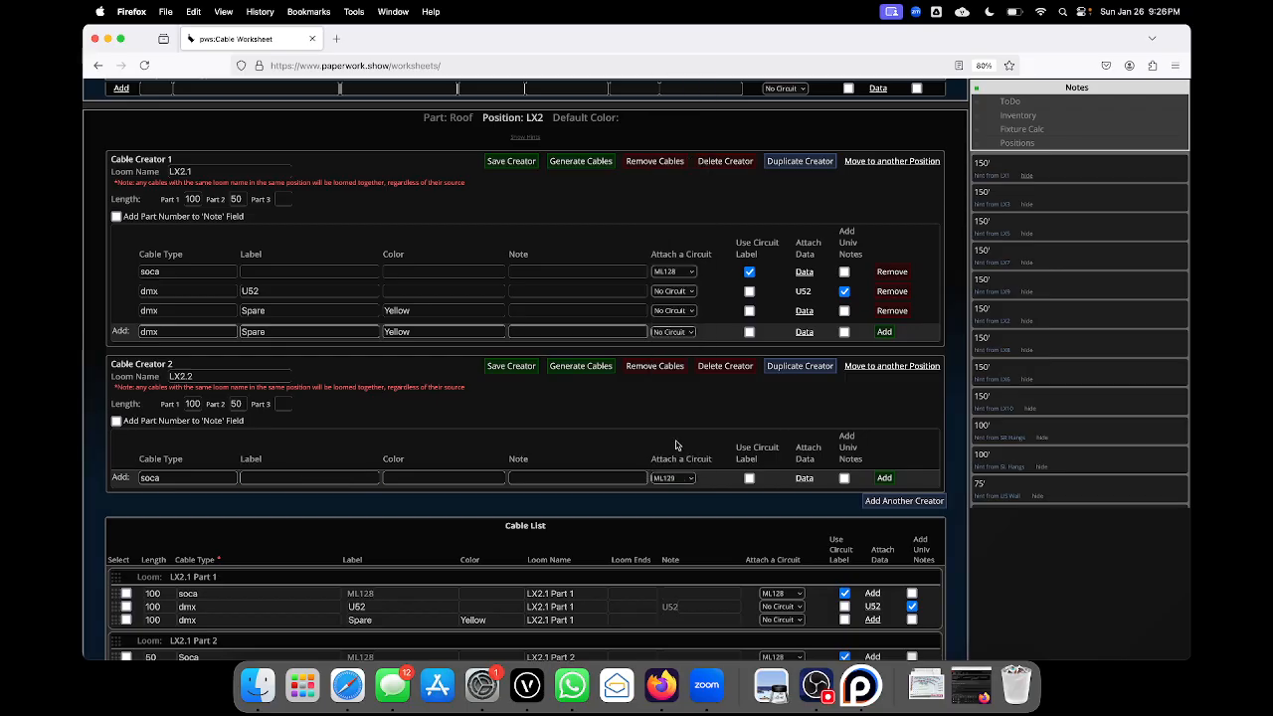
left_click(307, 478)
key("Return")
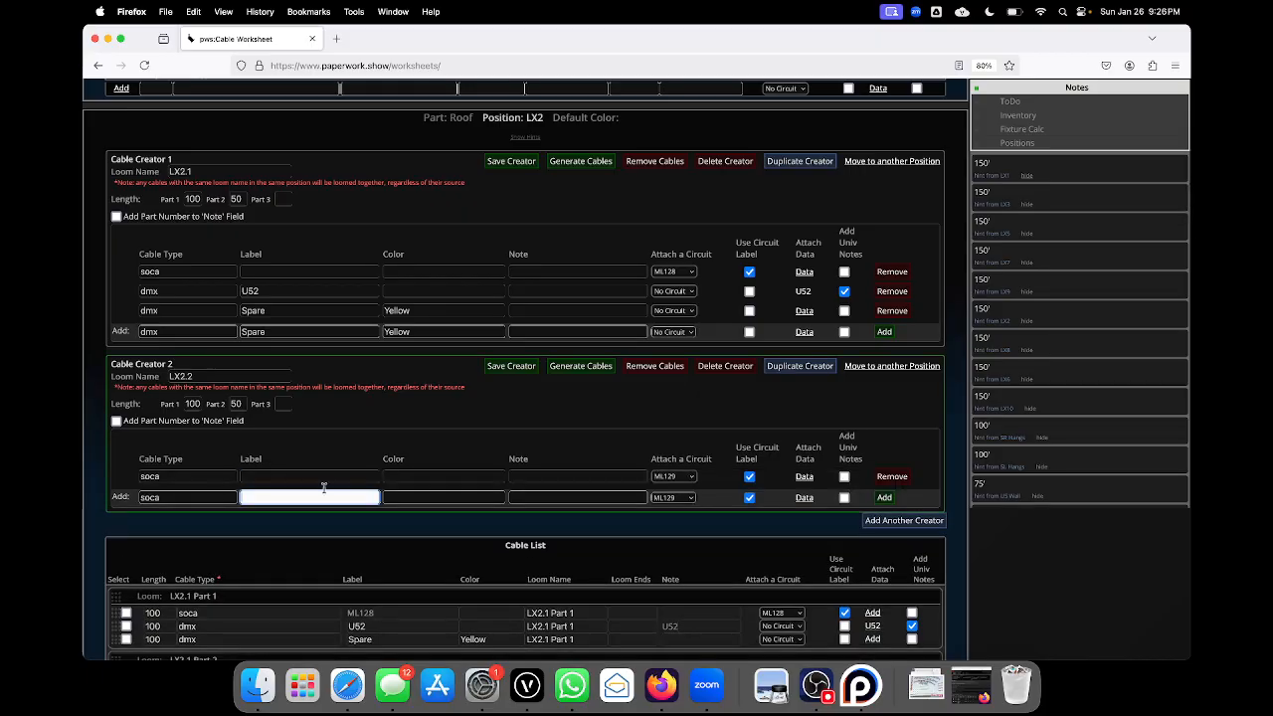
- Set the new LX2.2 cable row to dmx with No Circuit and attach fixture 504's data to it
key("shift+Tab")
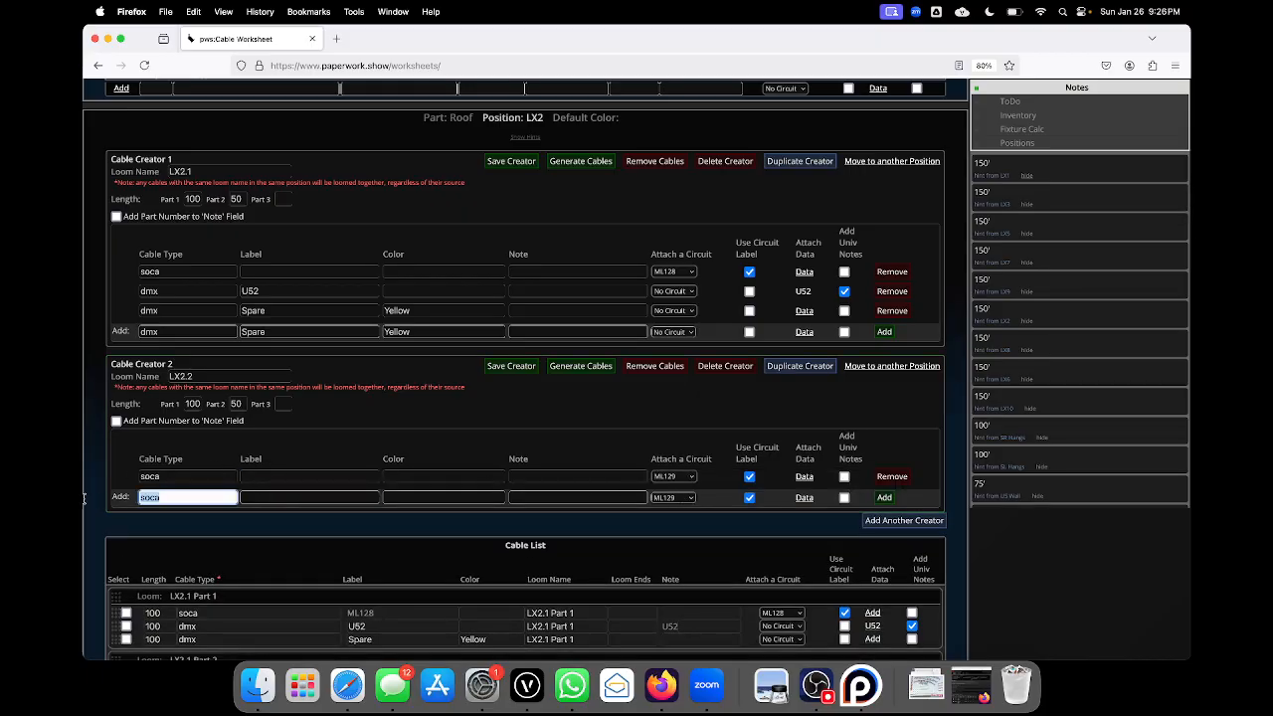
type("dmx")
left_click(673, 497)
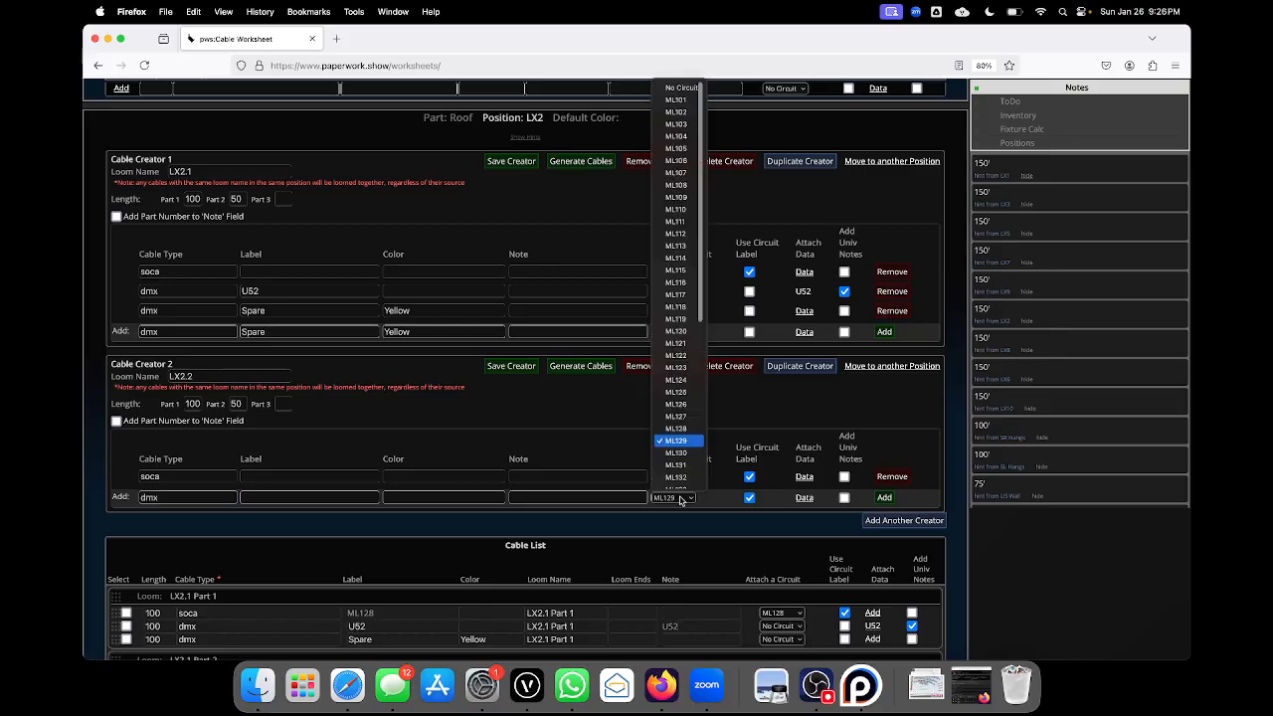
left_click(680, 89)
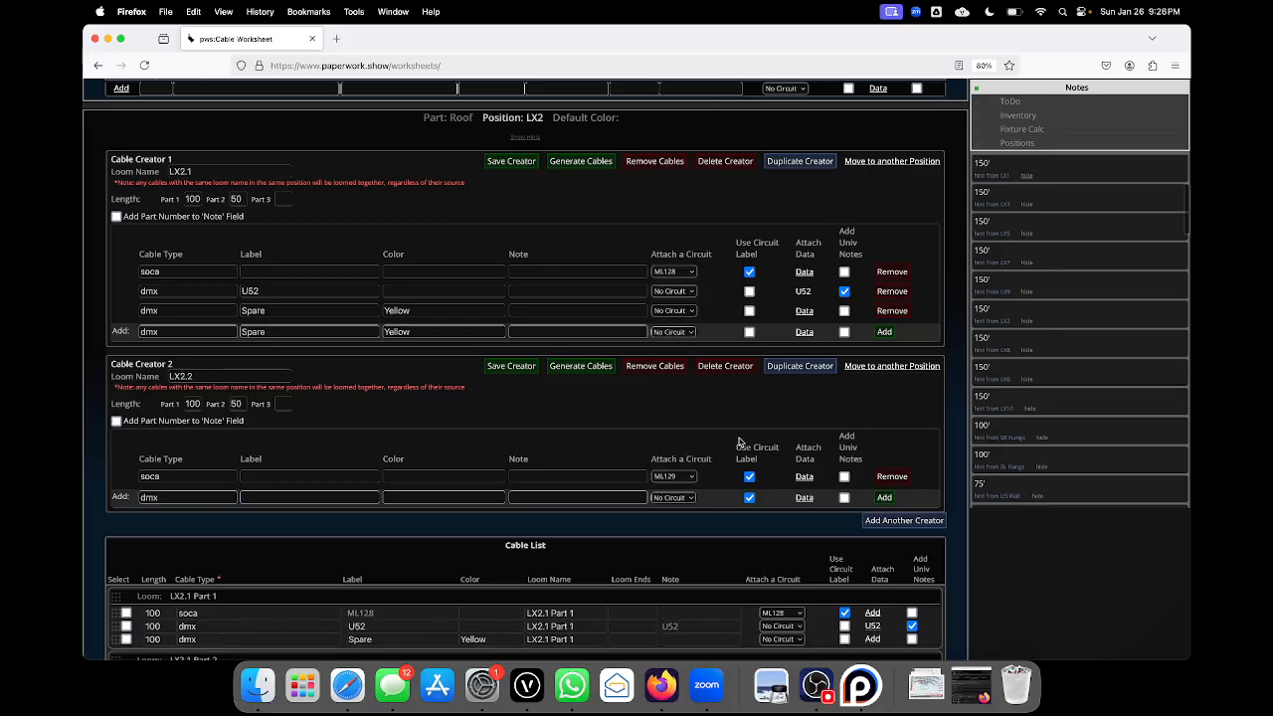
left_click(804, 497)
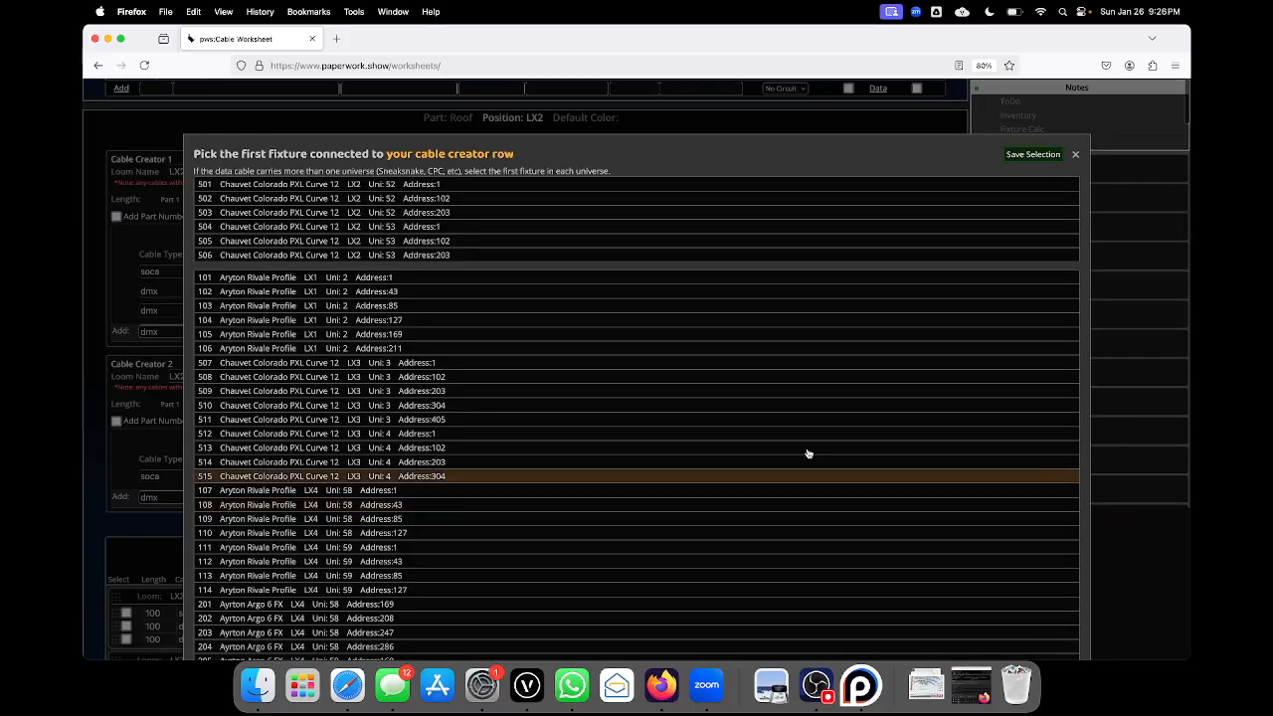
left_click(484, 226)
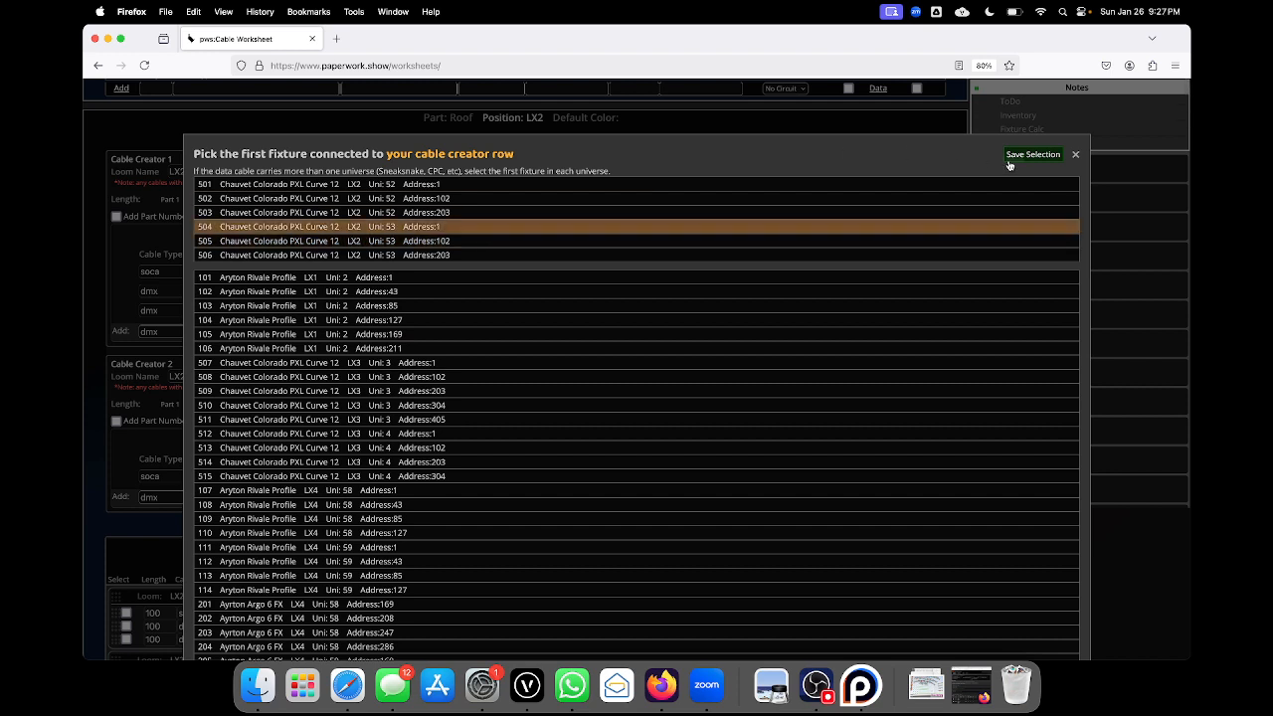
left_click(1033, 154)
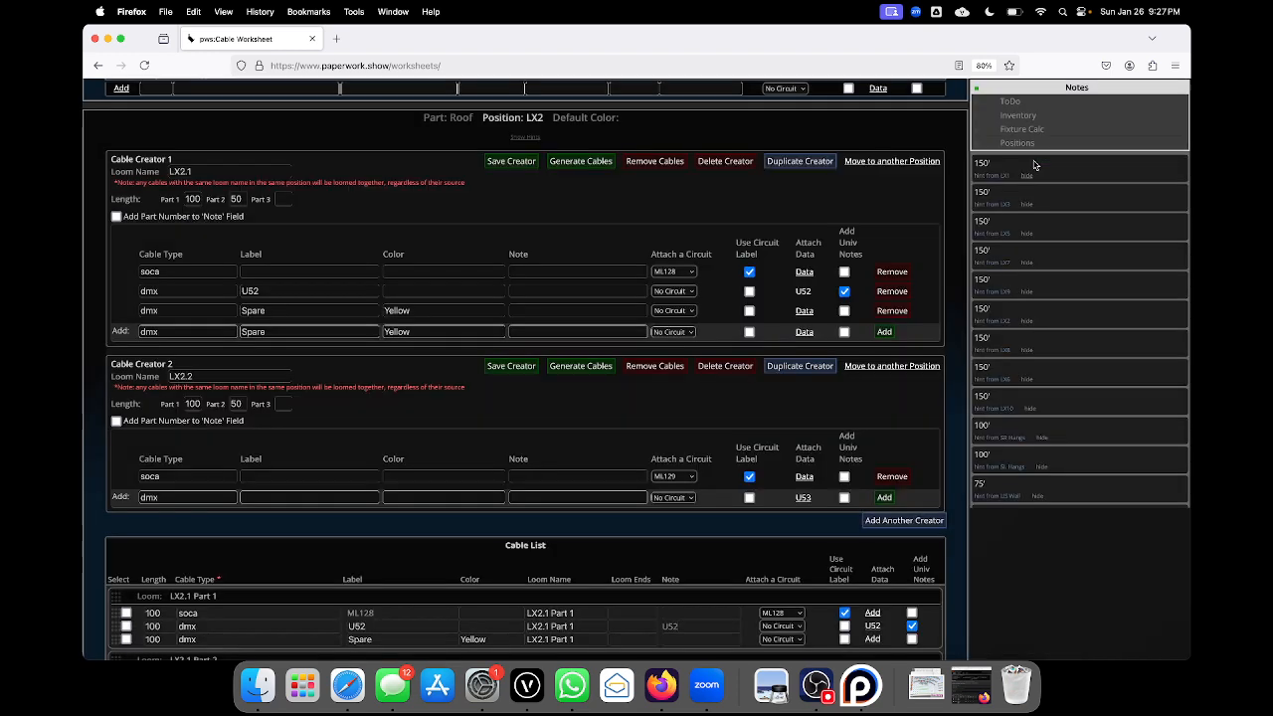
- Enable universe notes on the LX2.2 dmx row, label it u53, and add the row
left_click(845, 497)
left_click(196, 497)
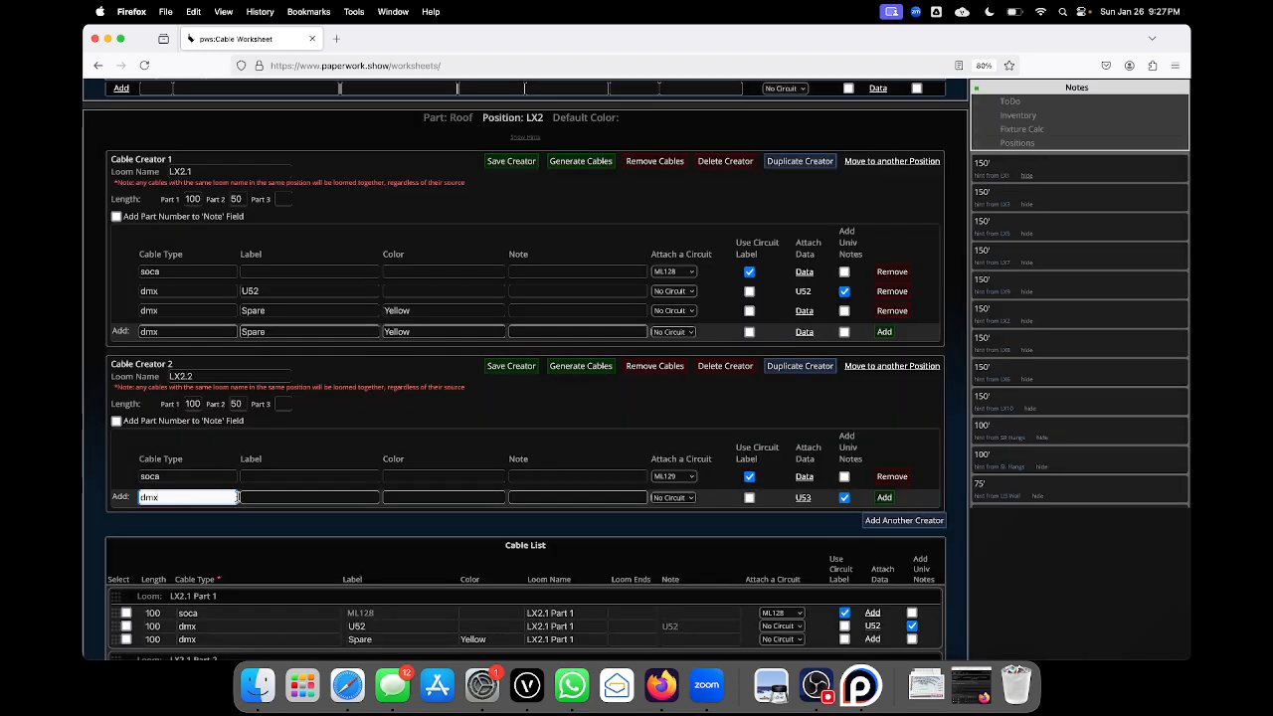
left_click(305, 496)
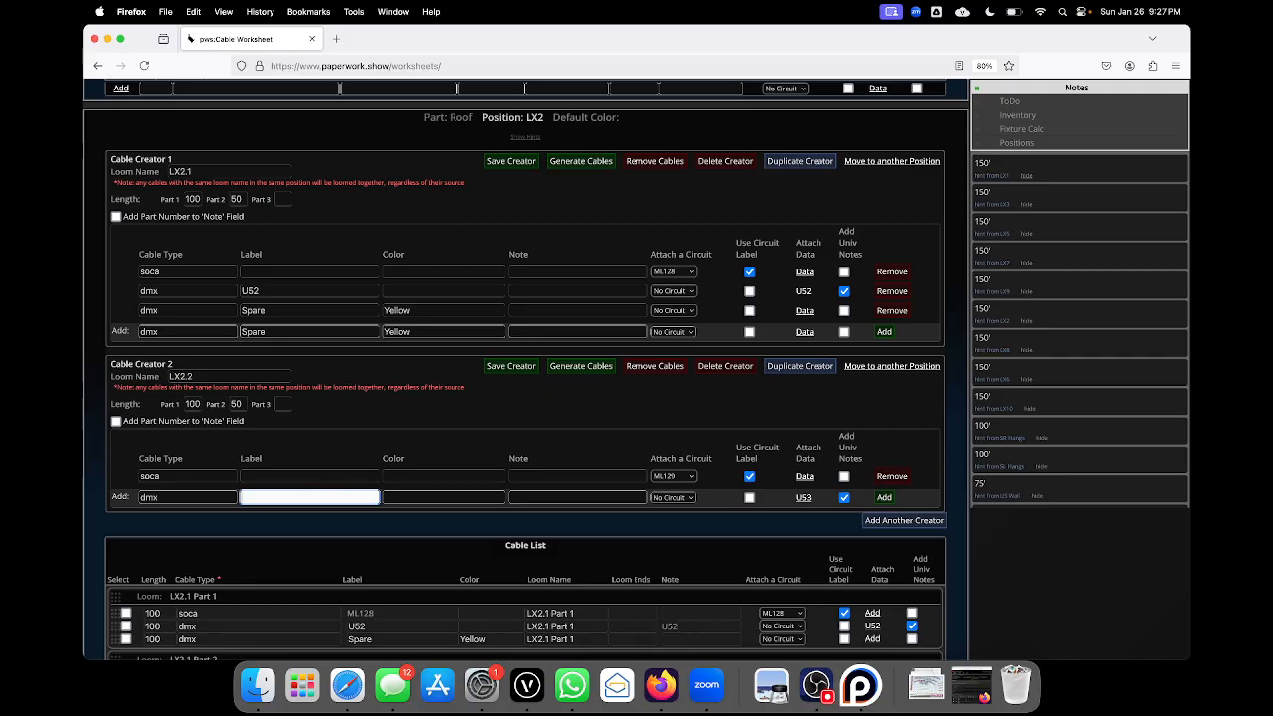
key("Return")
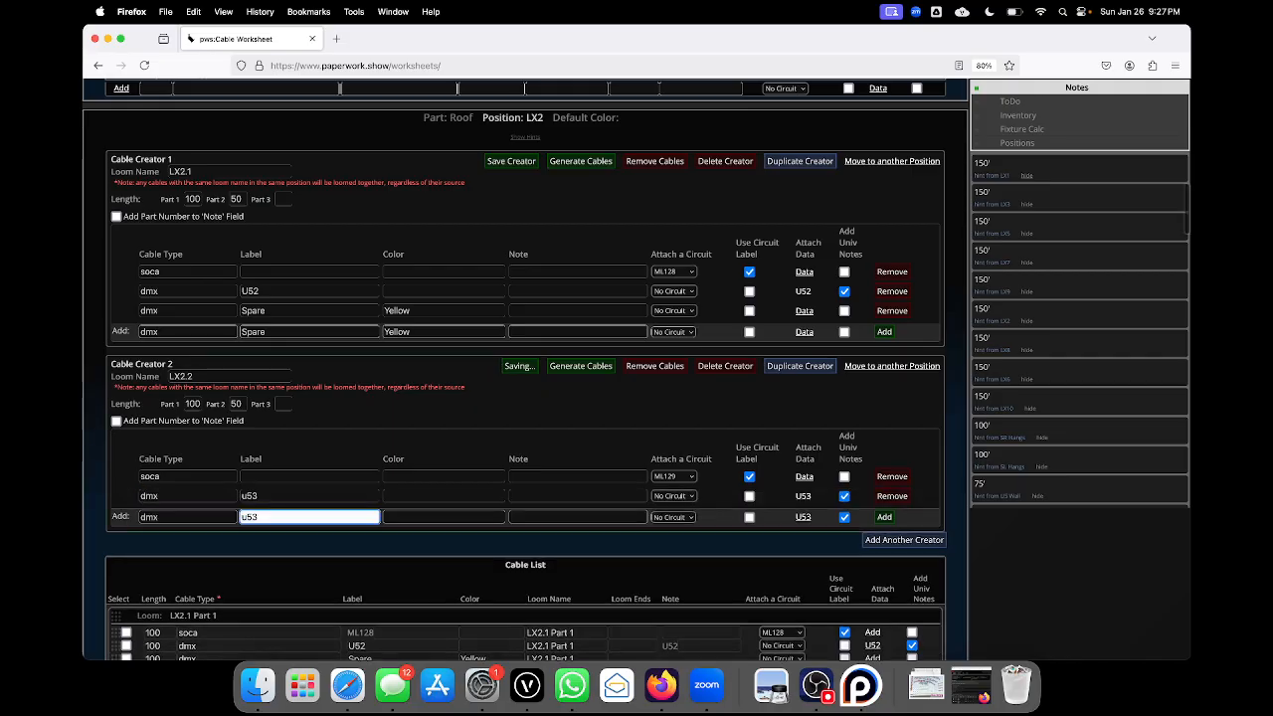
- Add a second dmx cable to LX2.2 in yellow, without a label, attached data or universe notes
left_click(802, 517)
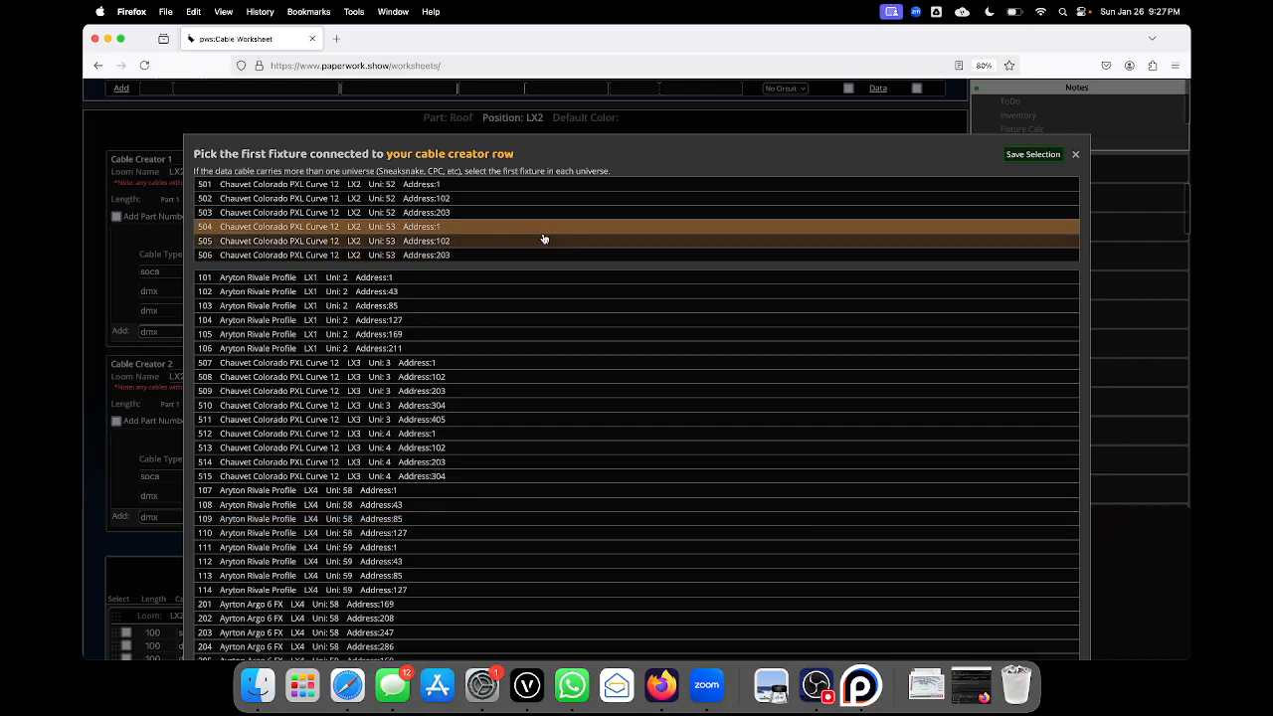
left_click(1039, 155)
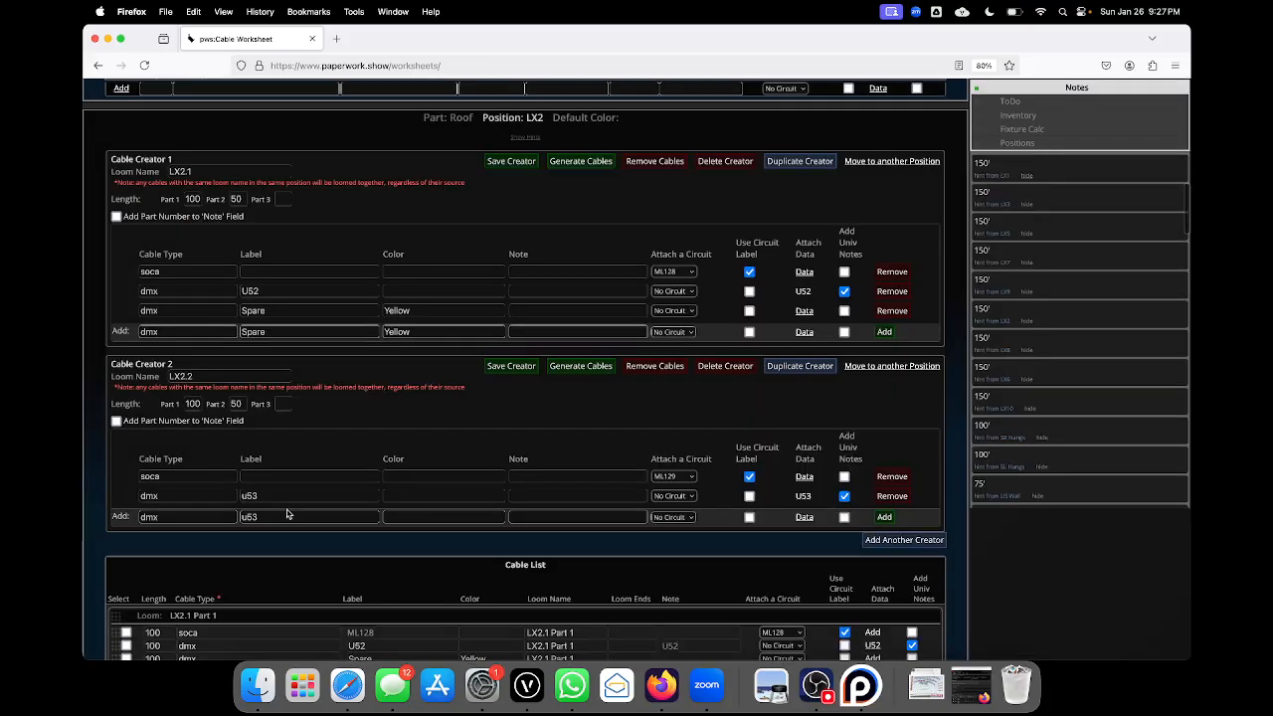
left_click_drag(289, 518, 239, 517)
key("BackSpace")
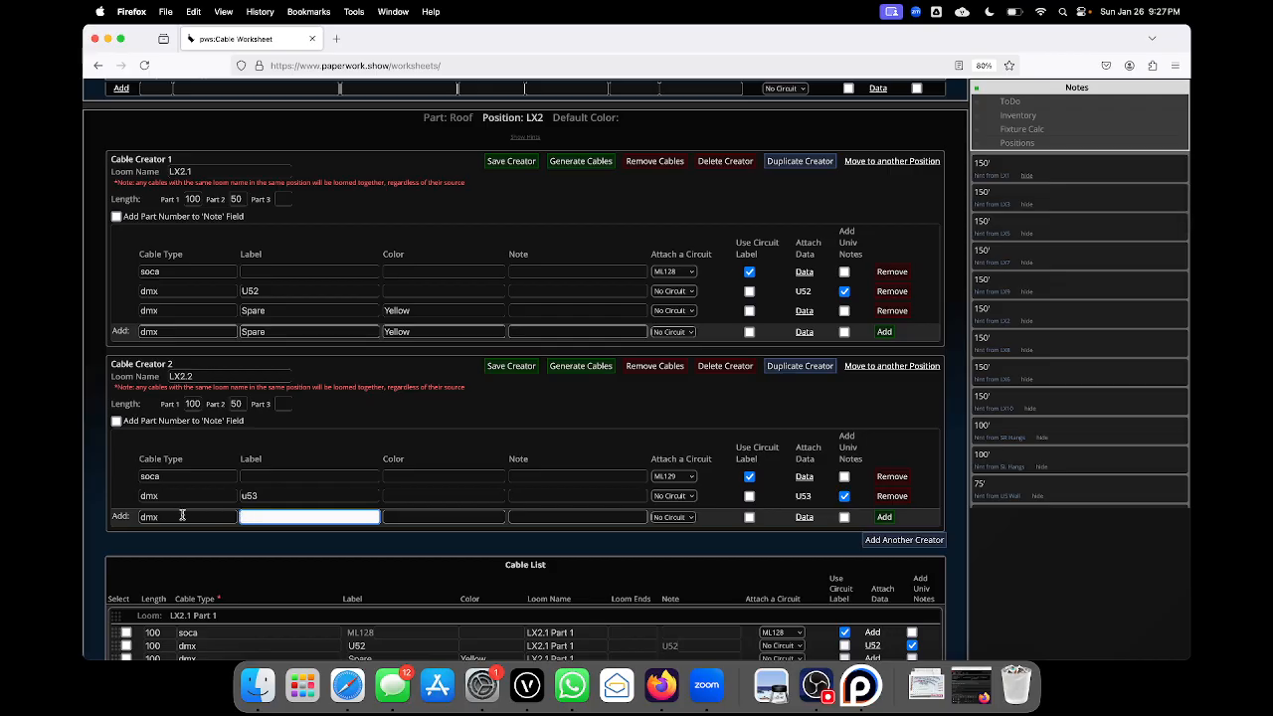
left_click(408, 519)
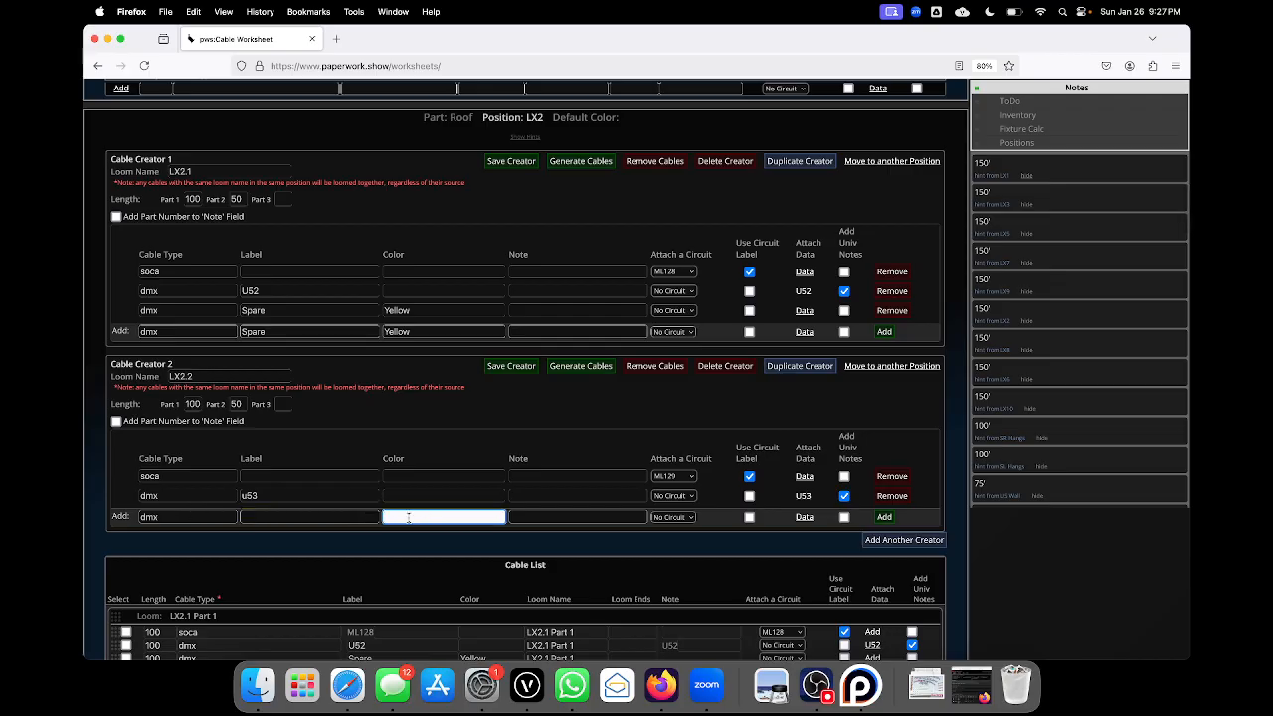
type("yellow")
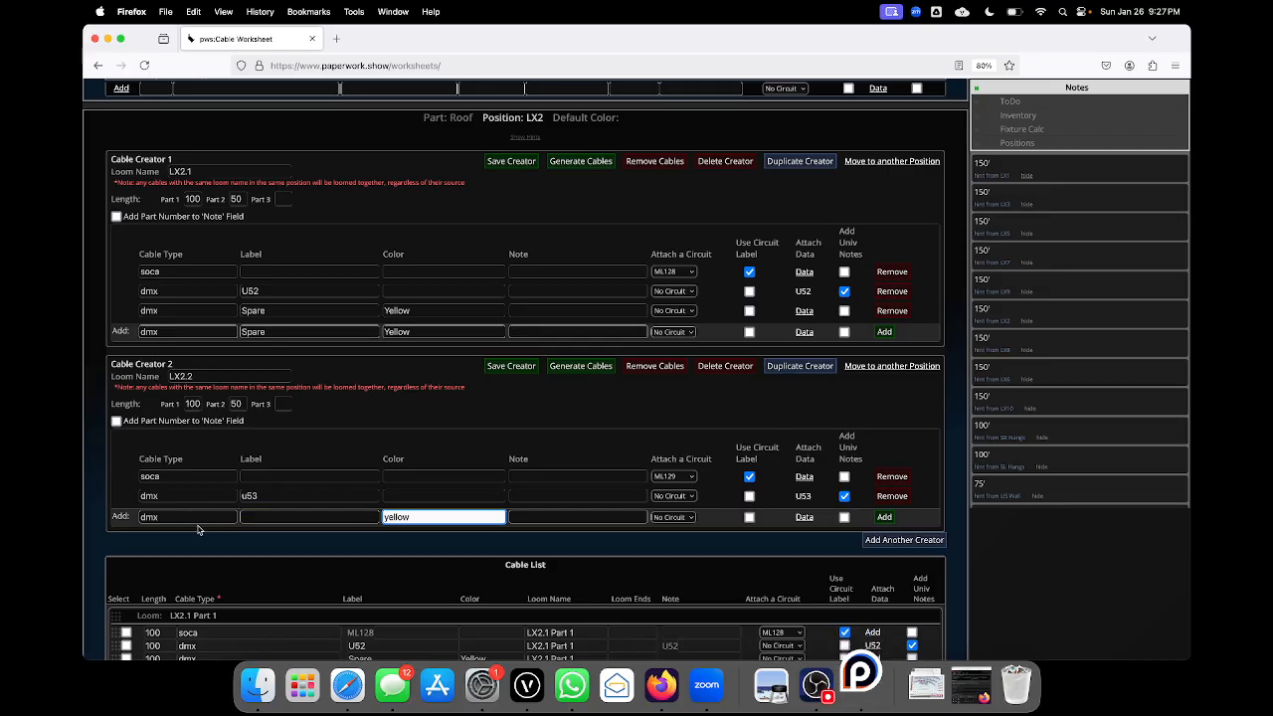
left_click(199, 517)
key("Return")
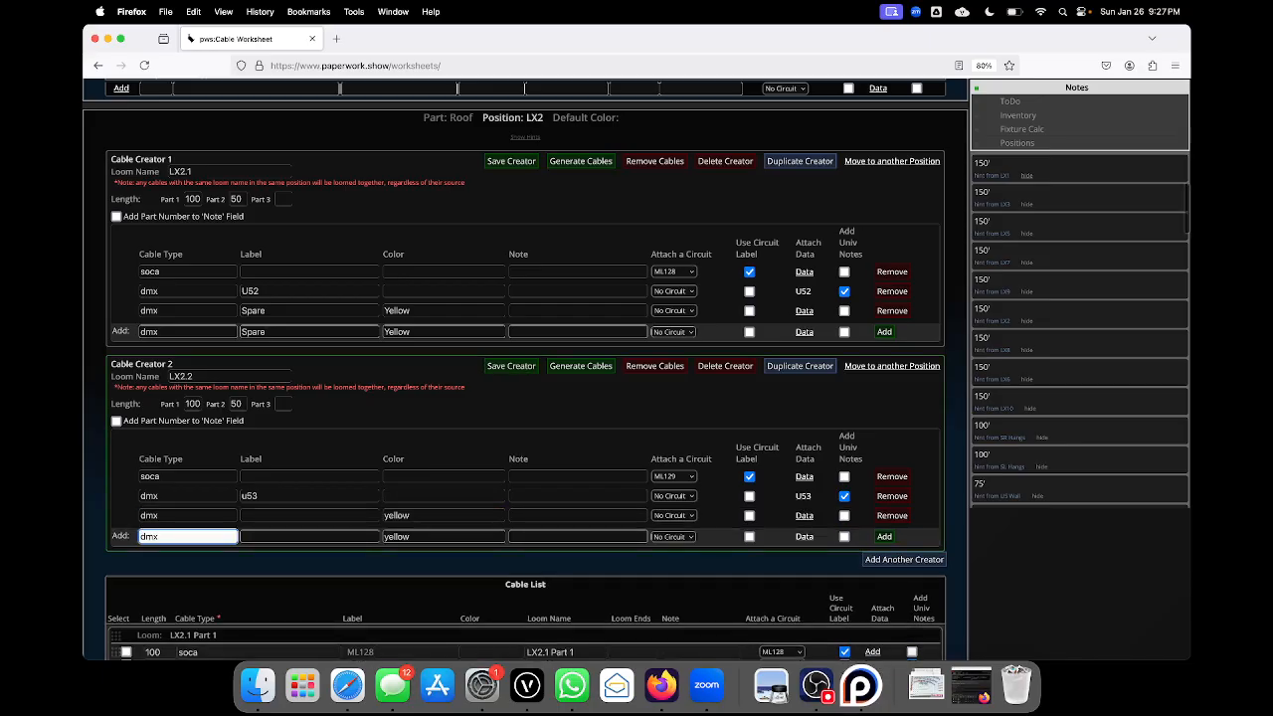
- Capitalize the first LX2.2 dmx cable's label as U53 and generate the cables from that creator
left_click(250, 495)
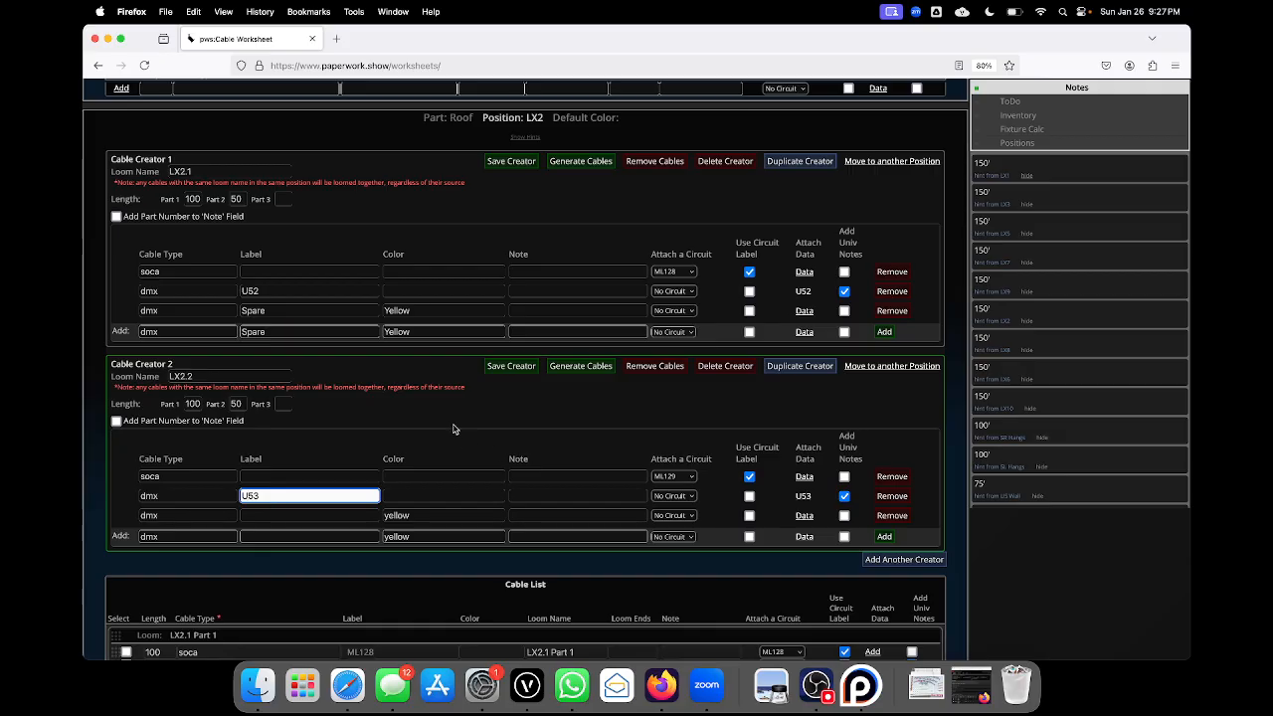
left_click(579, 368)
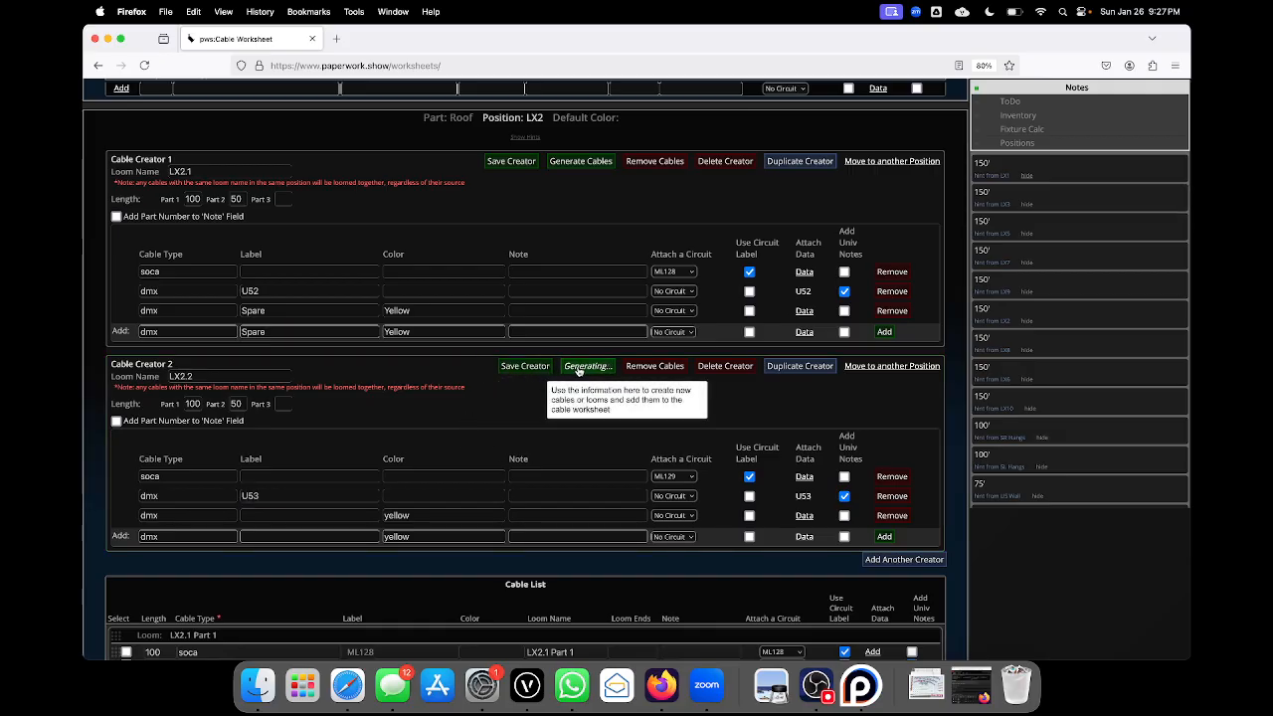
scroll(478, 481, "down", 5)
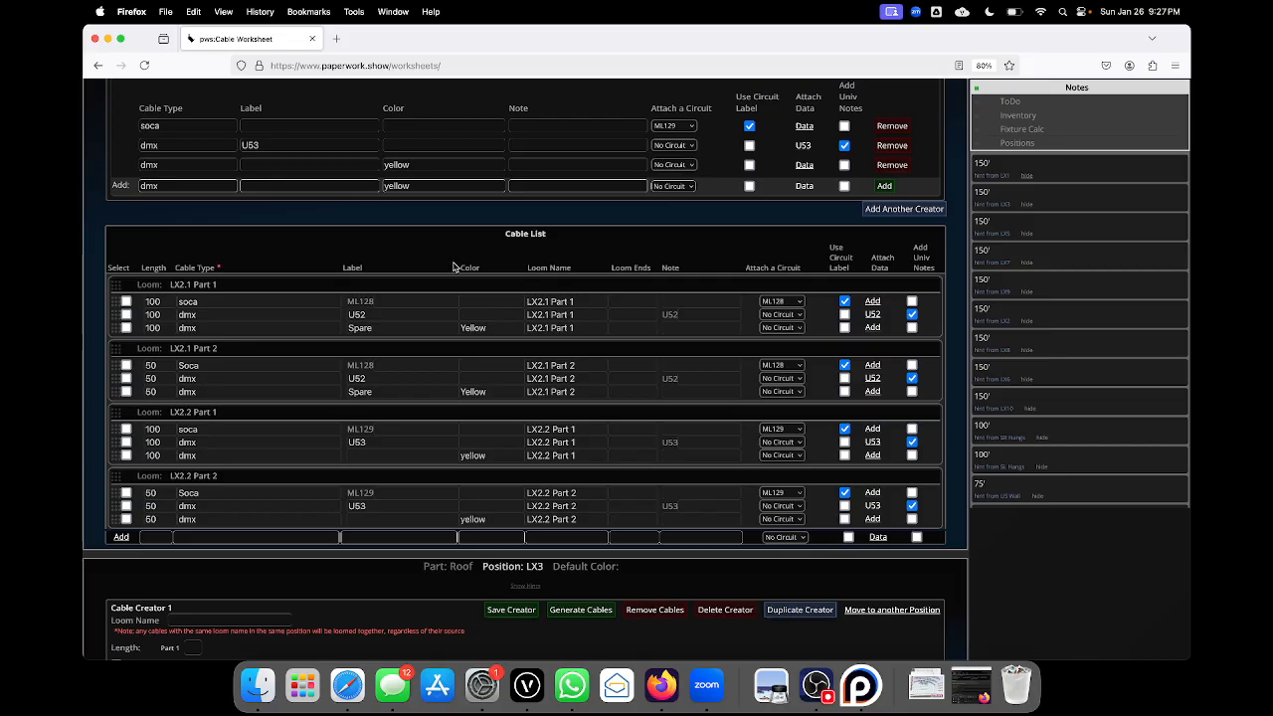
scroll(452, 267, "down", 3)
scroll(453, 266, "down", 1)
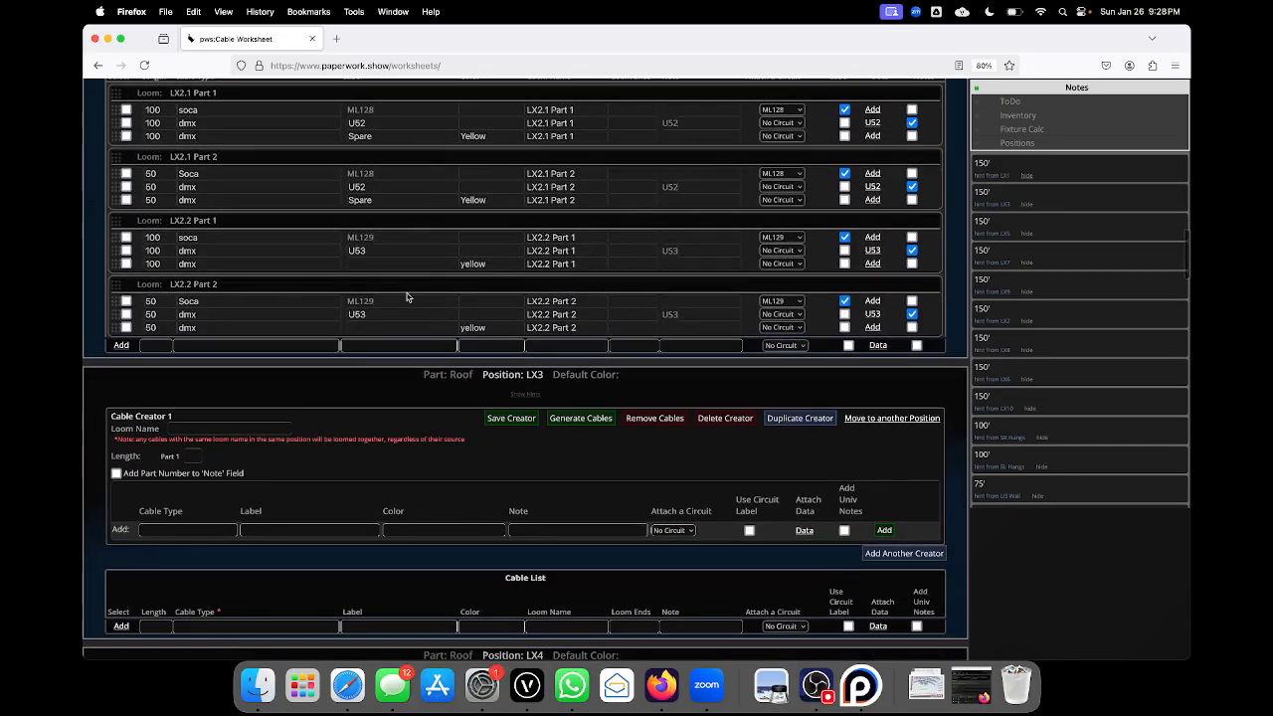
scroll(403, 300, "up", 6)
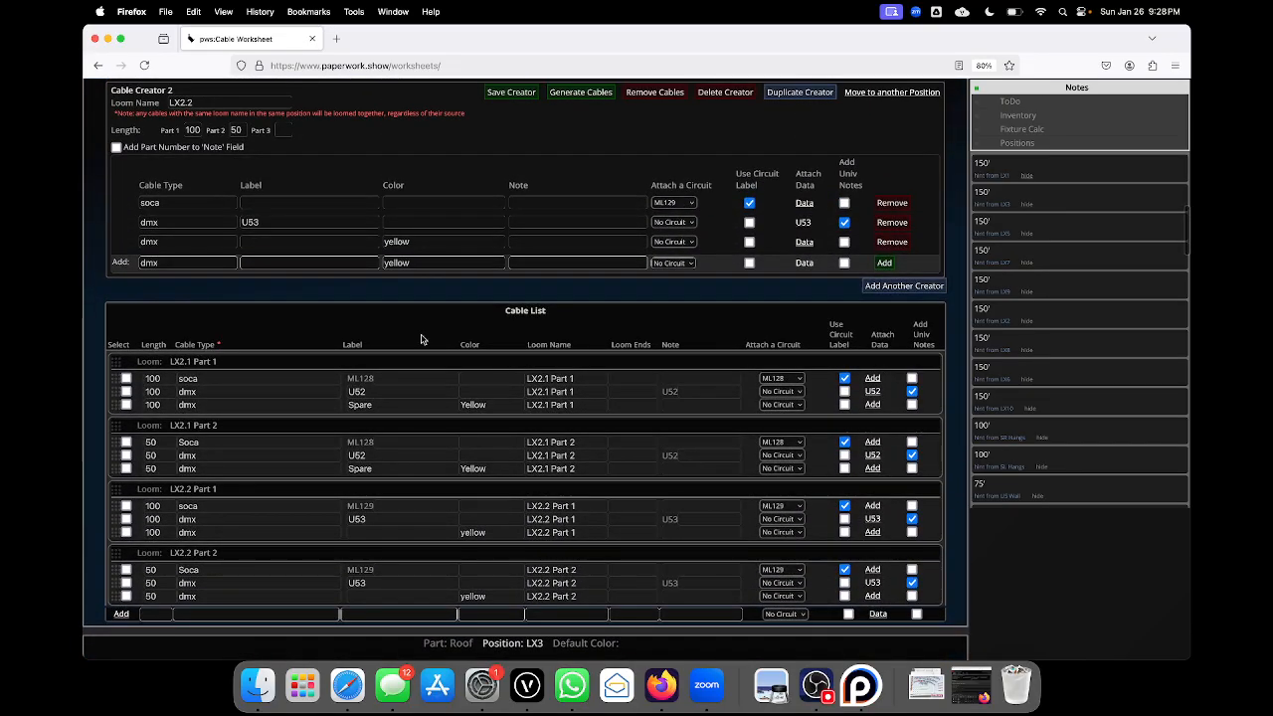
scroll(421, 340, "down", 3)
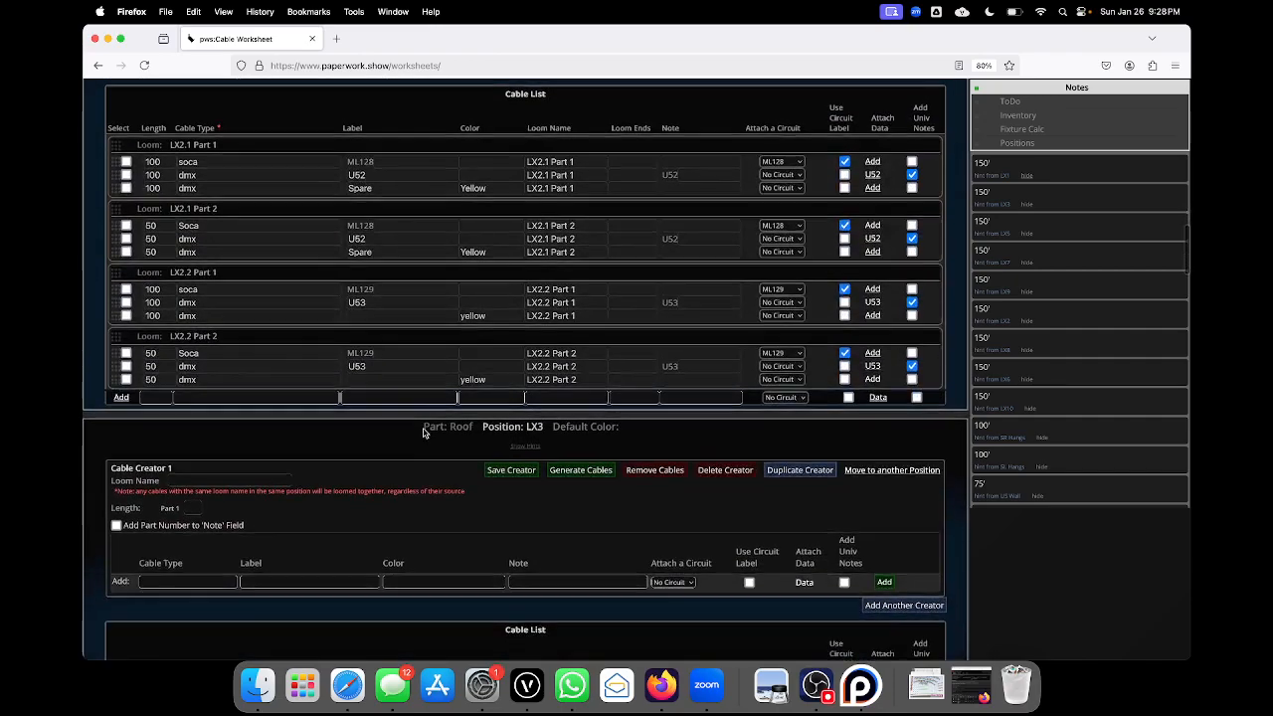
scroll(423, 428, "down", 7)
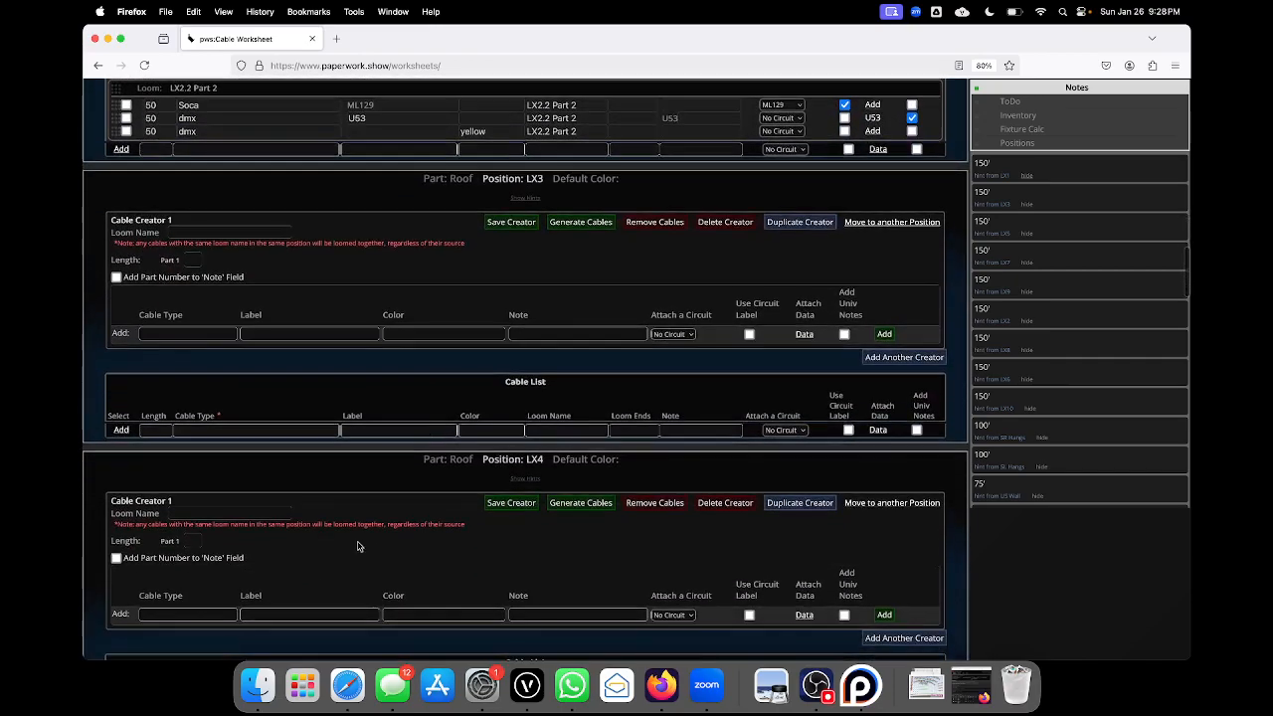
- Switch to Vectorworks and hide the Mother Grid and Truss design layers in the Punjabi V1 v2025 model
left_click(527, 684)
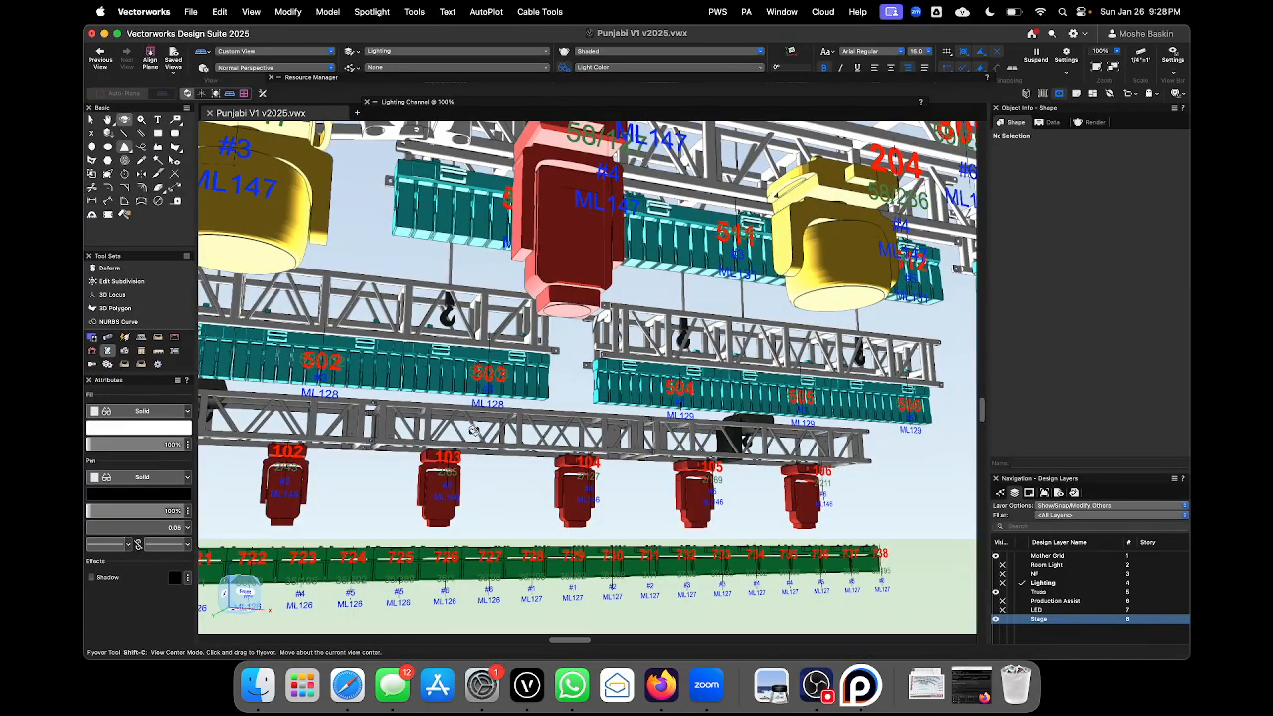
left_click_drag(477, 503, 551, 508)
scroll(552, 507, "down", 5)
scroll(459, 484, "up", 3)
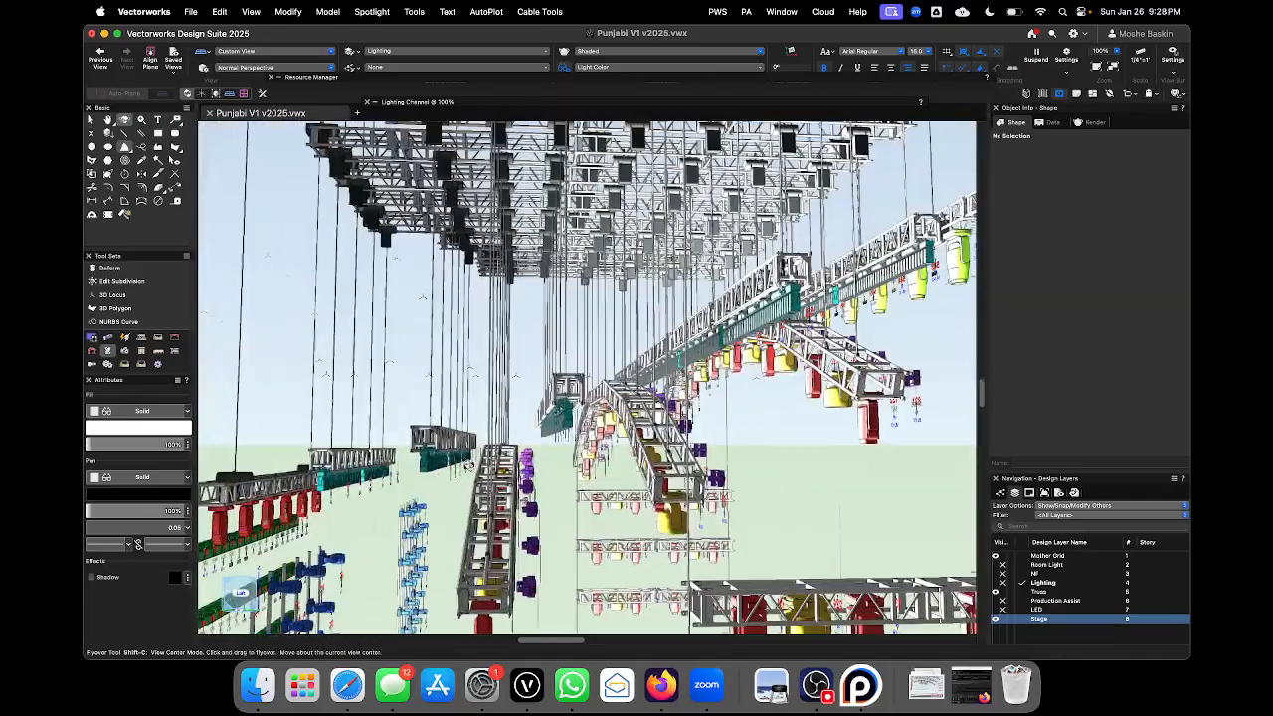
left_click_drag(458, 484, 494, 502)
left_click_drag(322, 301, 422, 416)
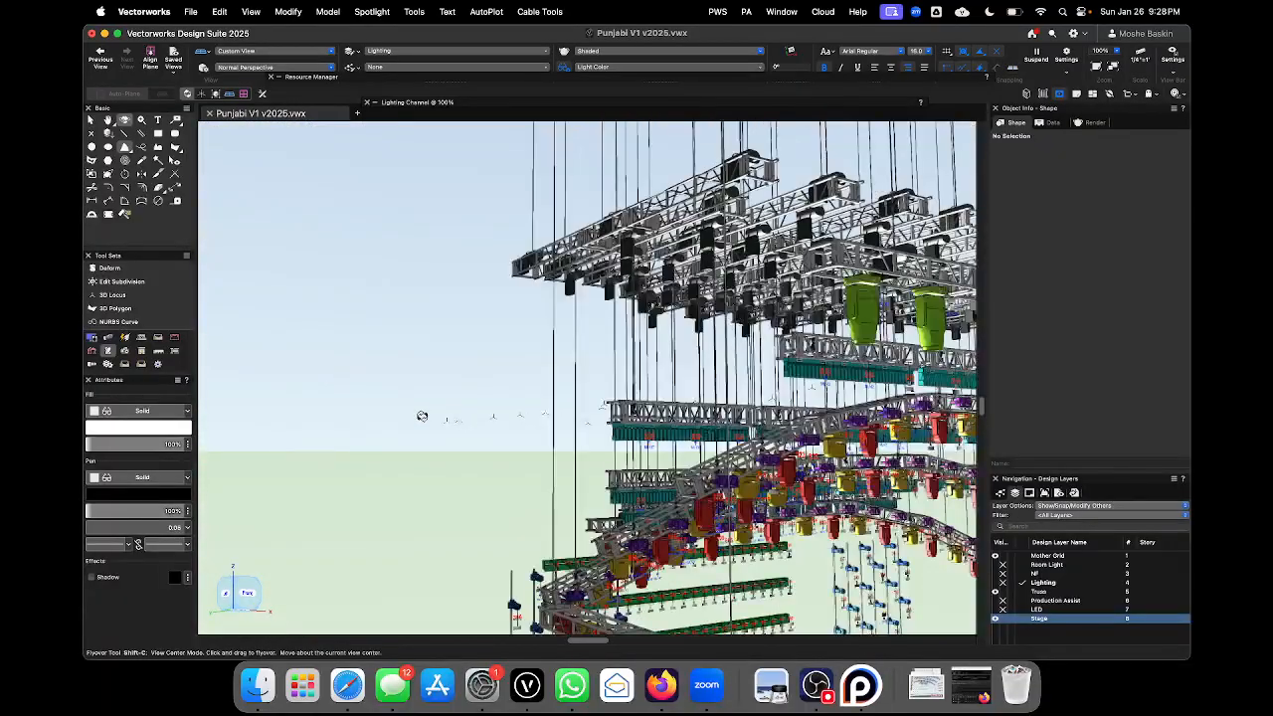
left_click(1002, 555)
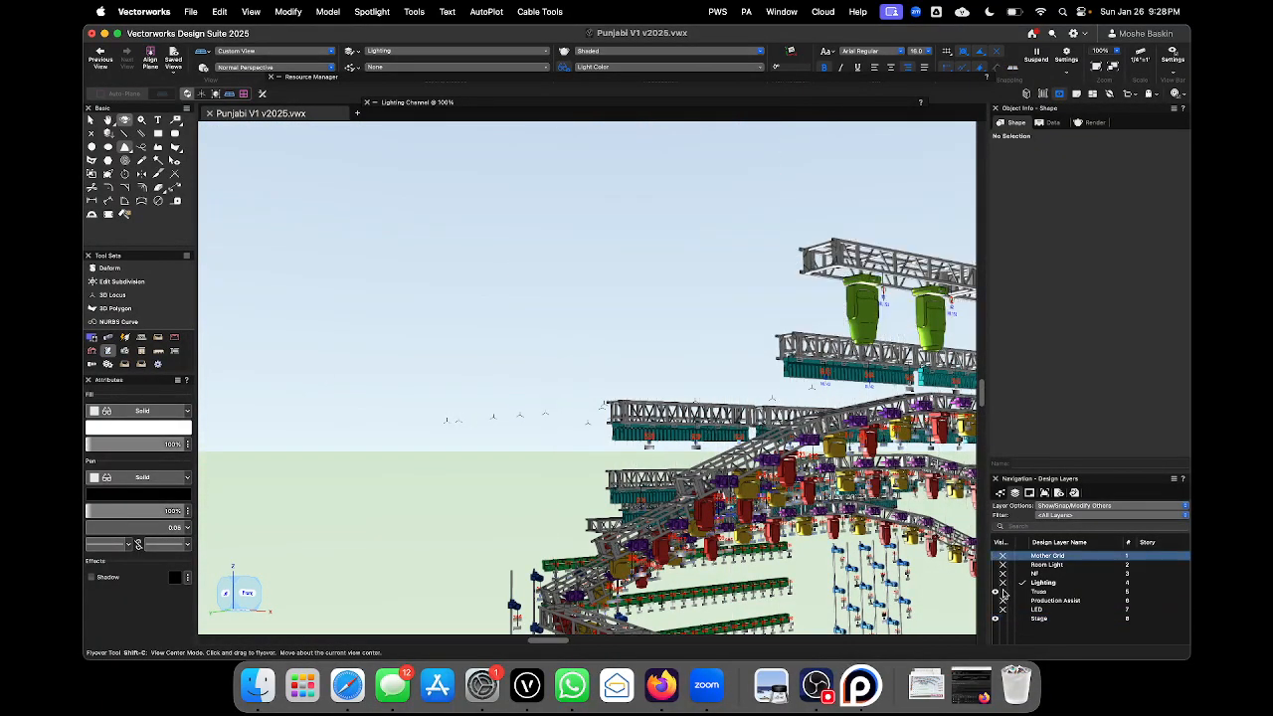
left_click(1003, 592)
scroll(556, 349, "down", 5)
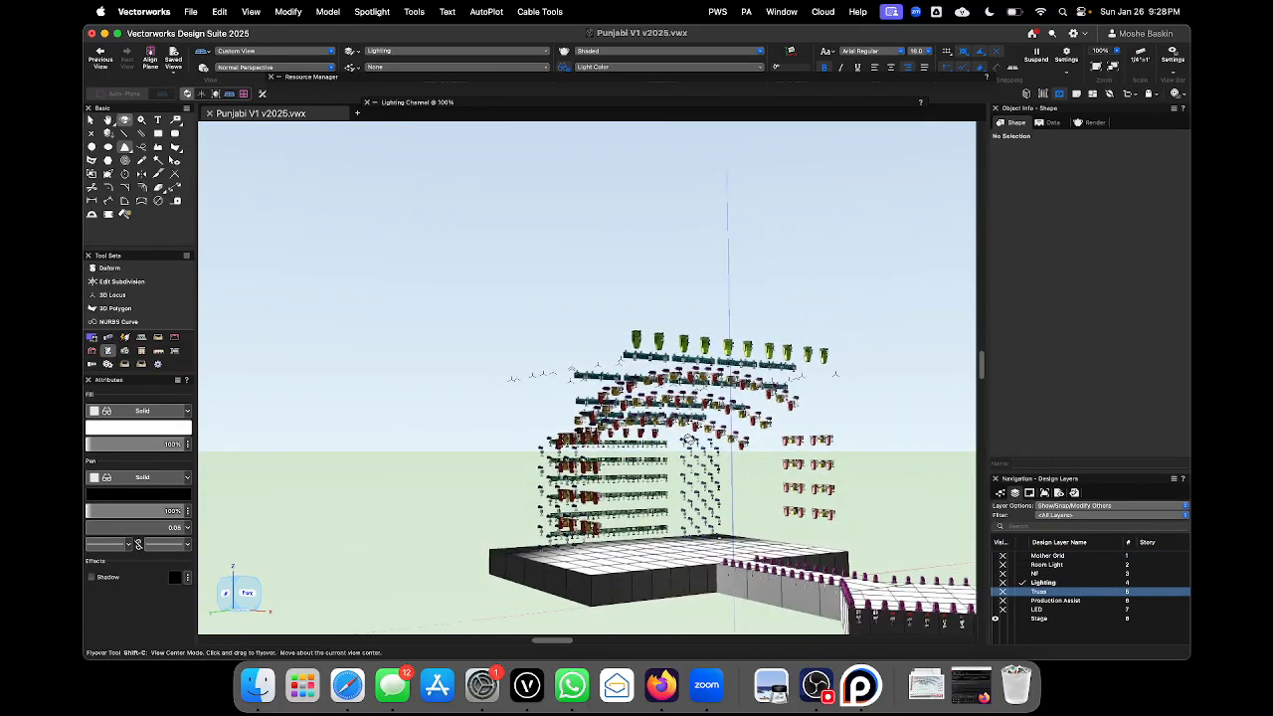
- Examine the circuit numbers on the fixtures hung at the roof lighting positions in the Vectorworks model
scroll(652, 434, "up", 7)
left_click_drag(651, 435, 605, 425)
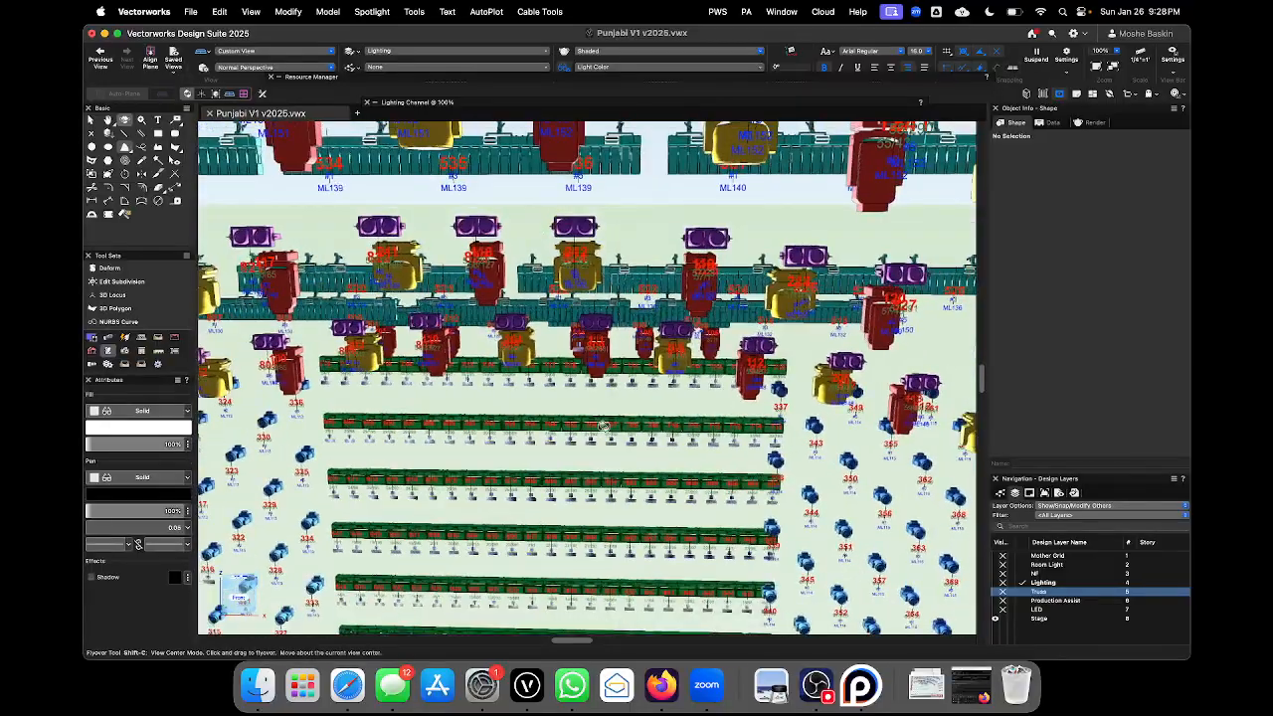
left_click_drag(385, 322, 627, 388)
scroll(449, 362, "down", 8)
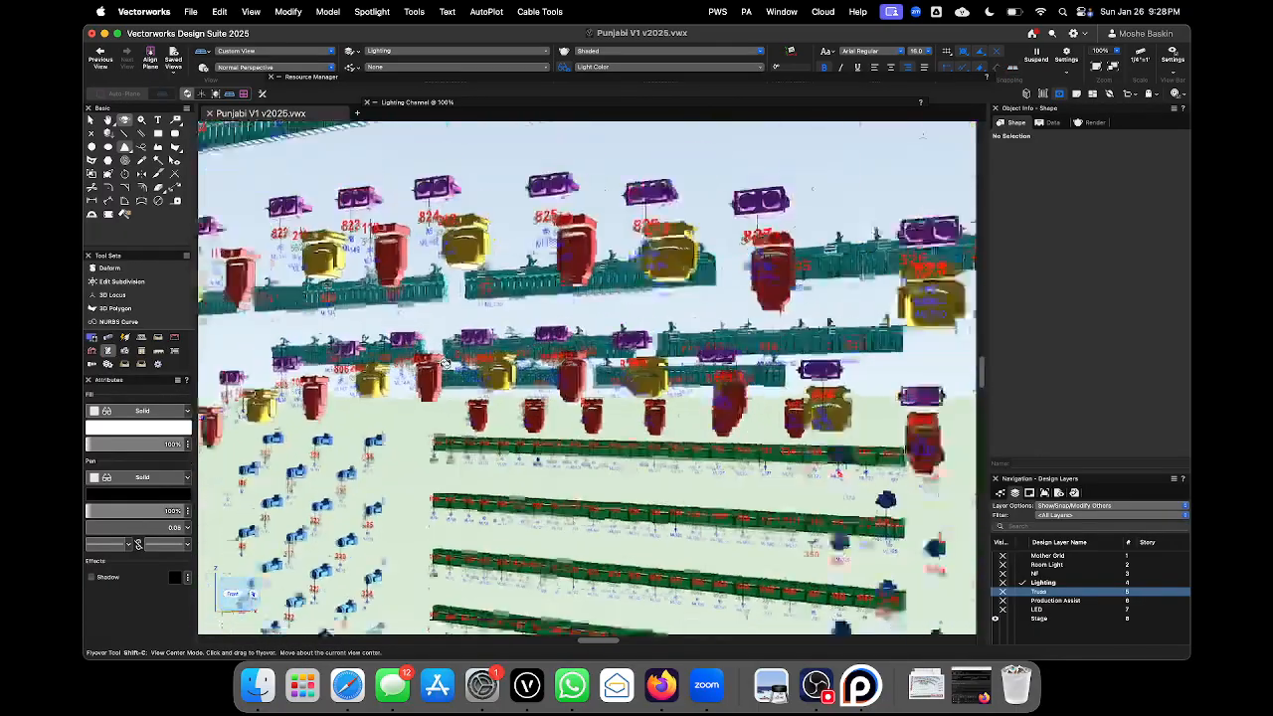
scroll(659, 365, "up", 8)
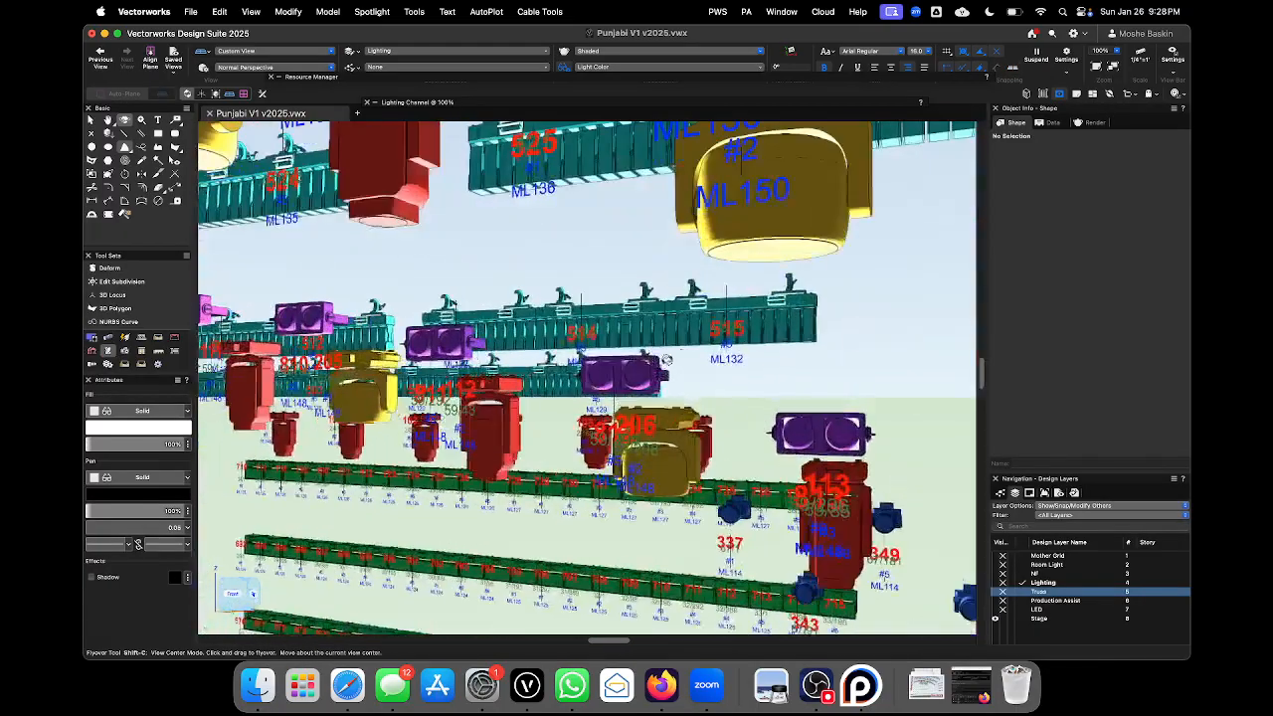
- Switch to the cable worksheet in Firefox and add two more blank cable creators to position LX3
left_click(661, 684)
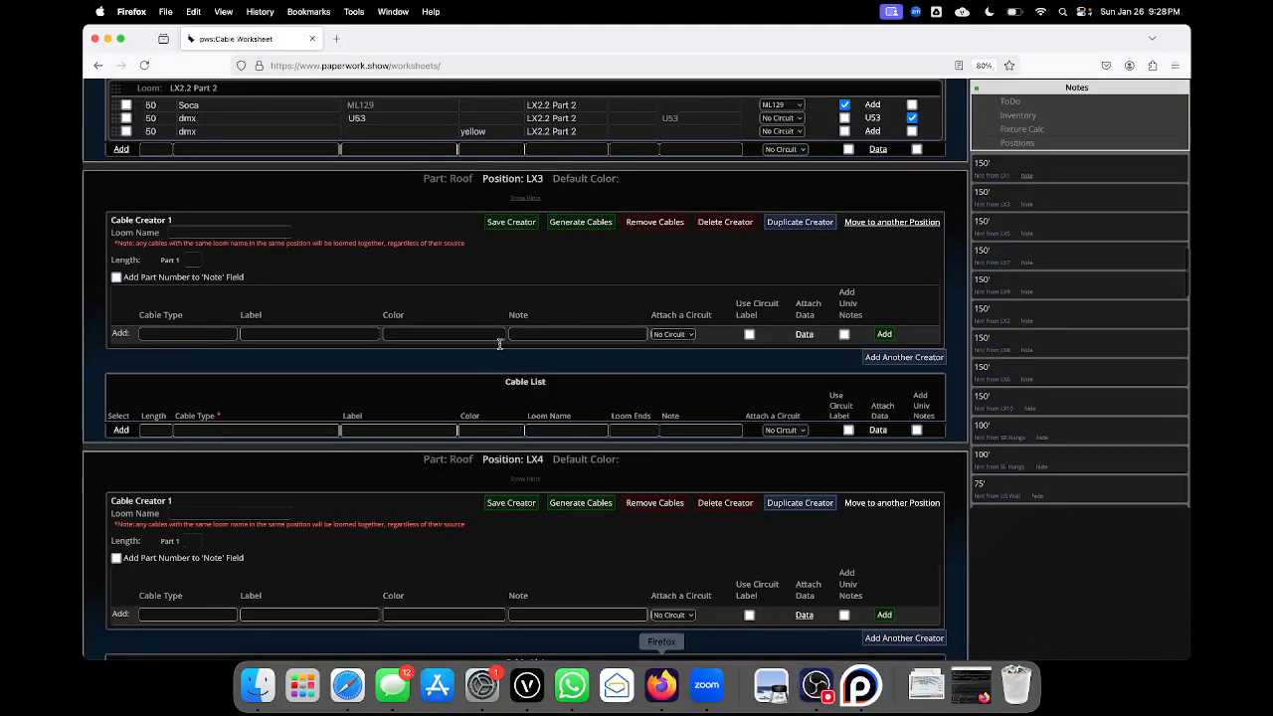
scroll(463, 366, "down", 1)
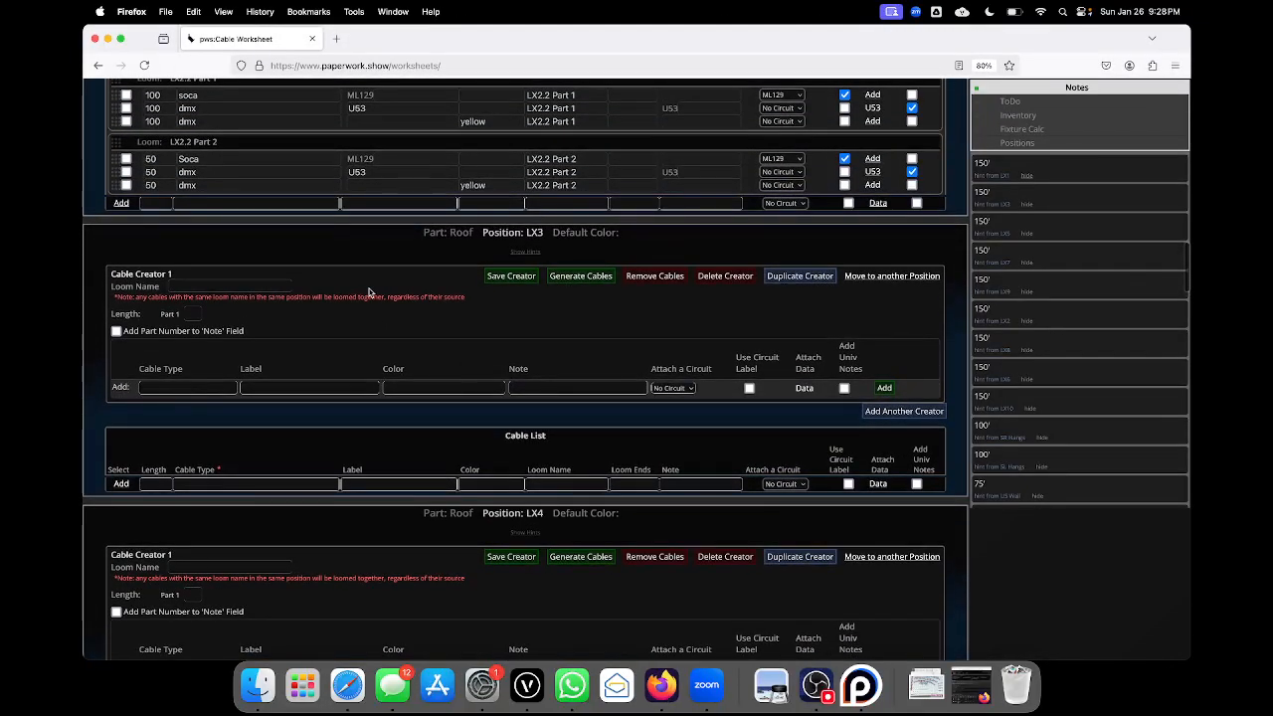
left_click(877, 412)
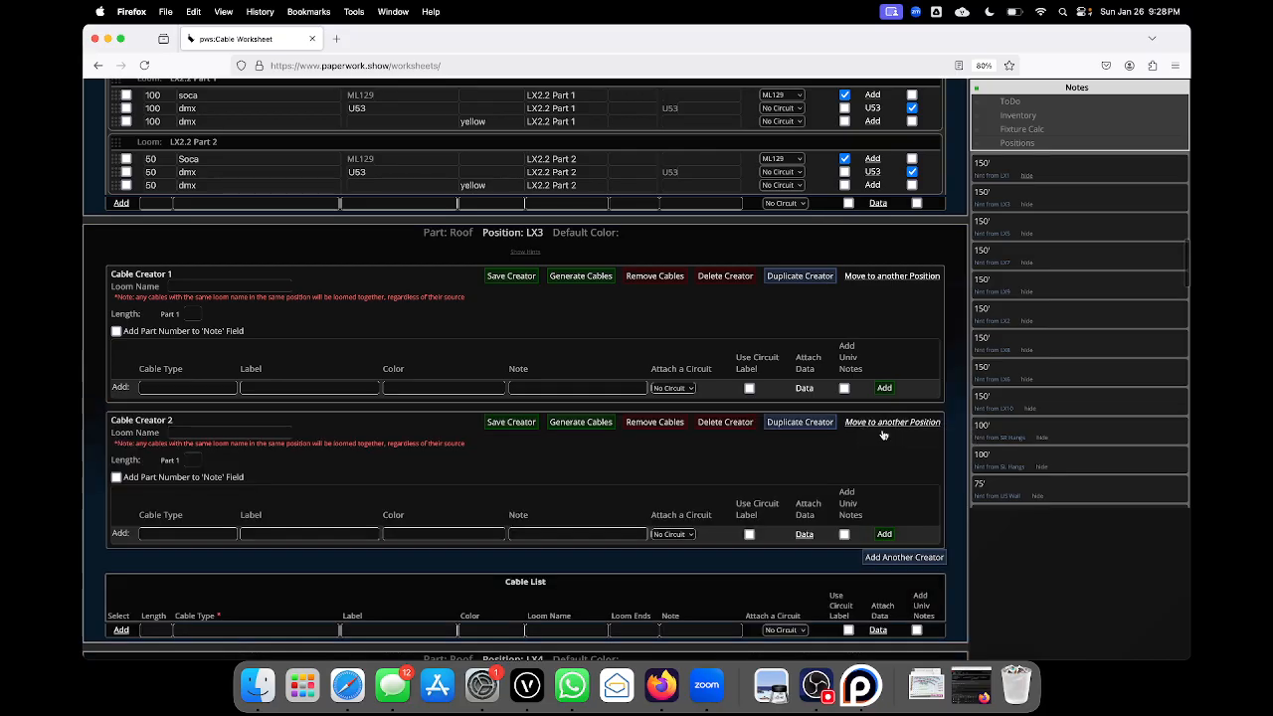
left_click(877, 557)
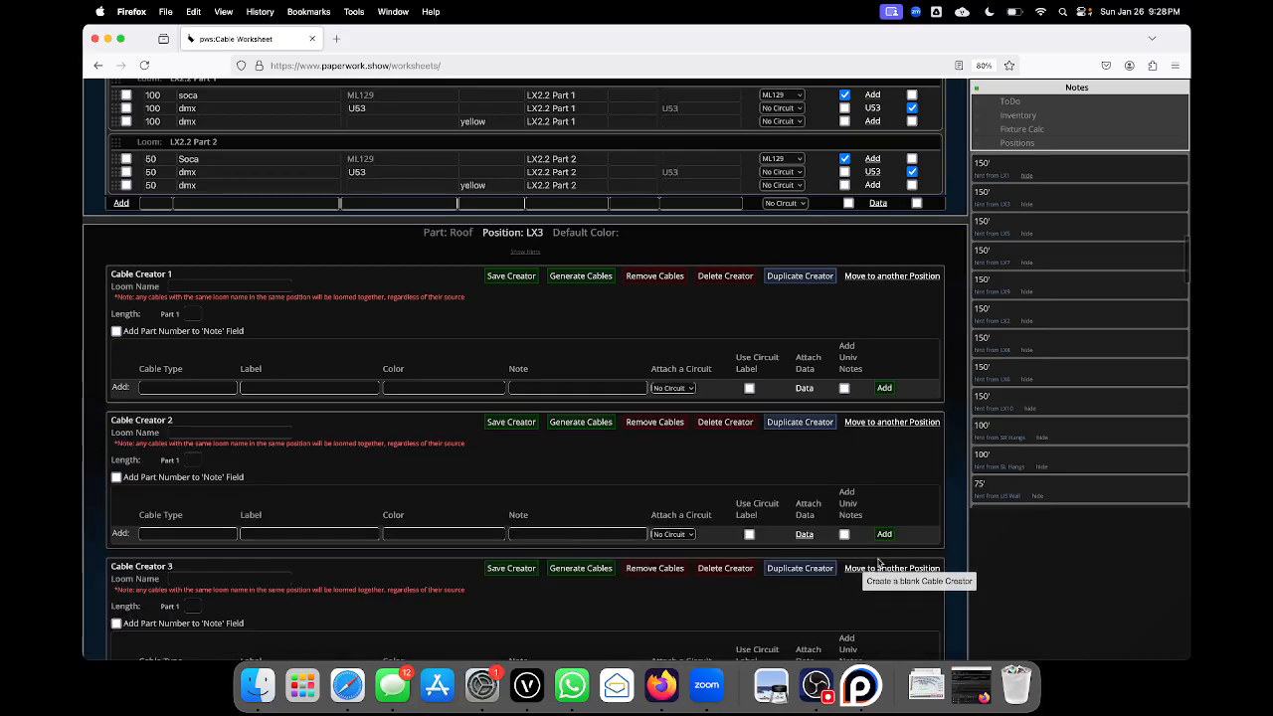
- Set the lengths of all three LX3 cable creators to 100 for Part 1 and 50 for Part 2
left_click(193, 314)
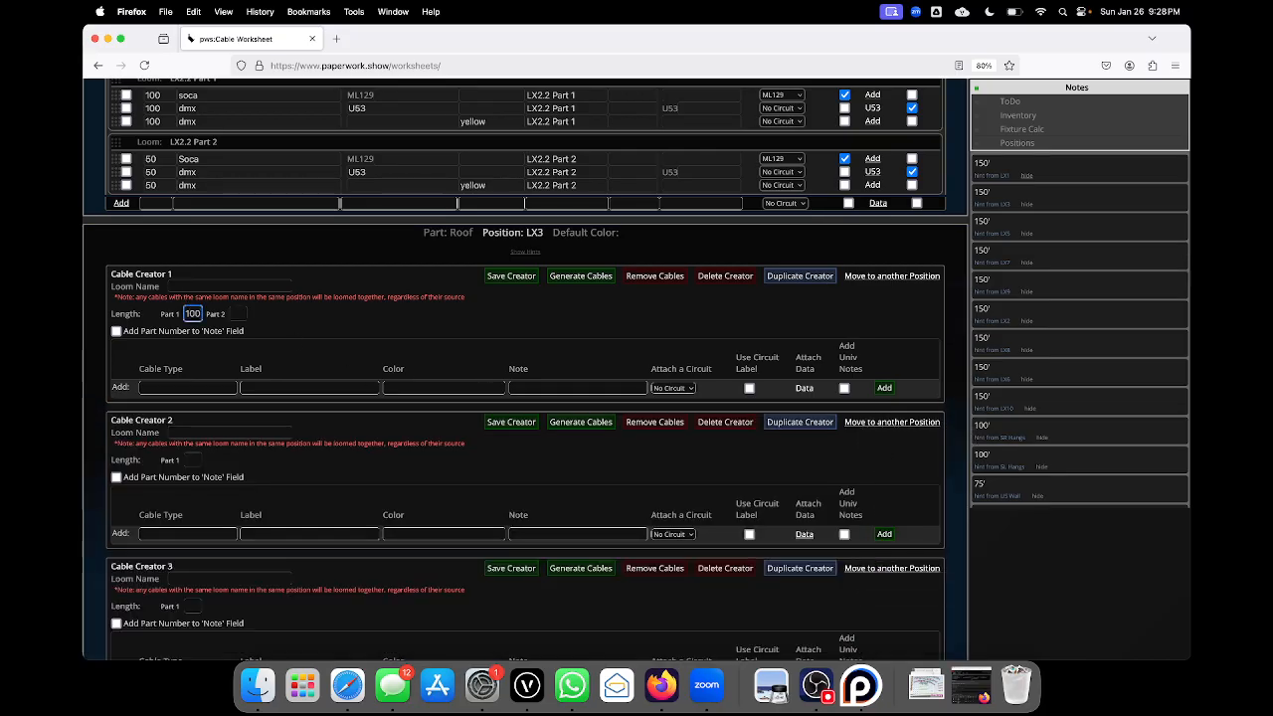
left_click(238, 313)
type("50")
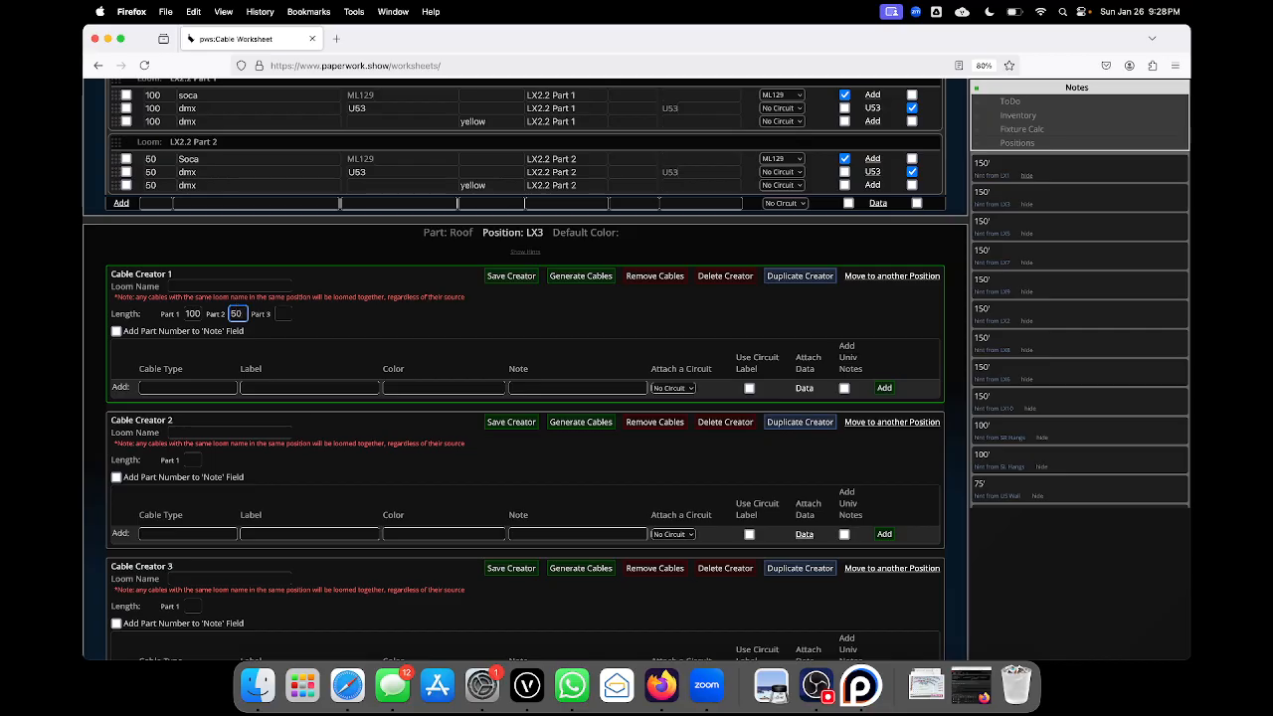
left_click(191, 459)
type("100")
left_click(238, 460)
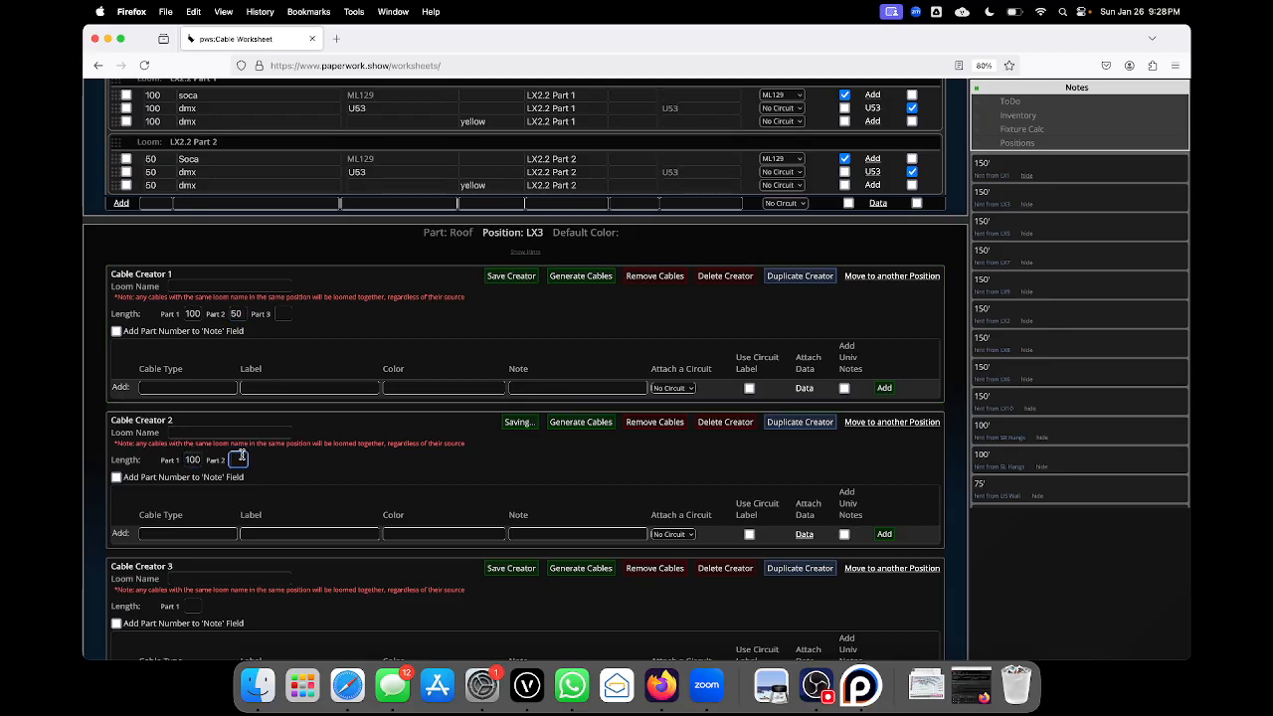
type("50")
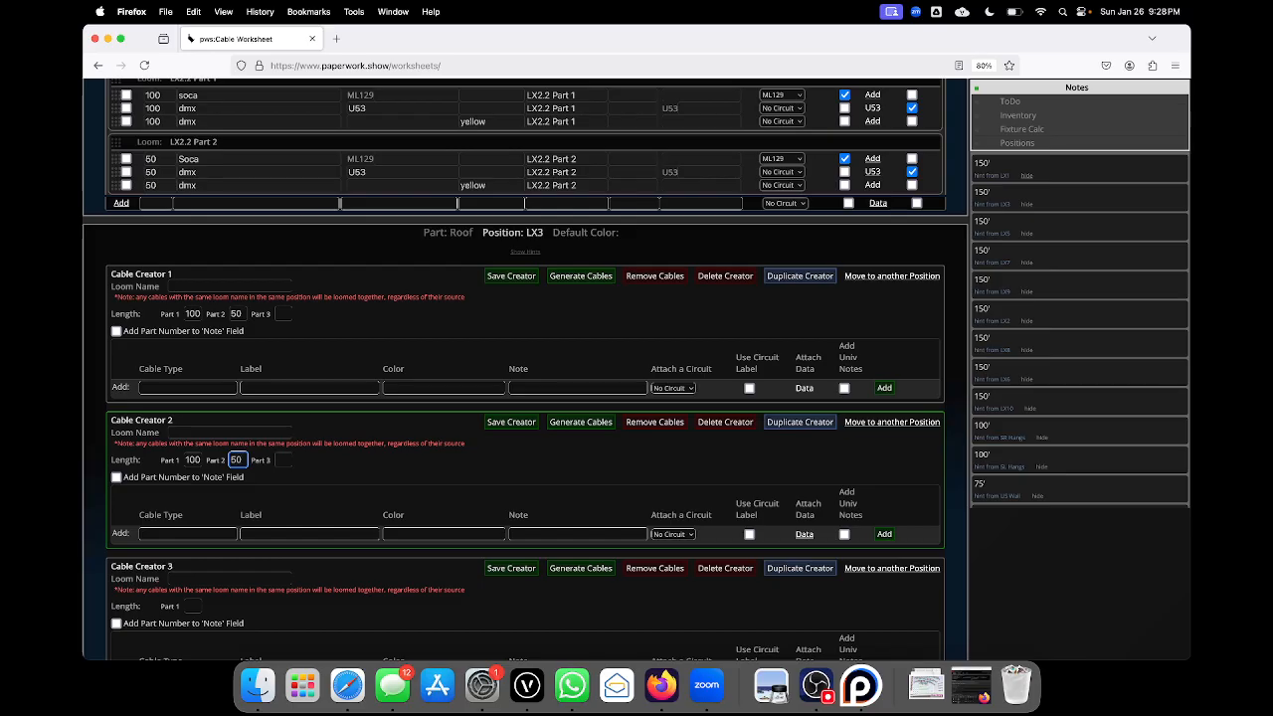
left_click(192, 606)
type("100")
left_click(240, 606)
type("50")
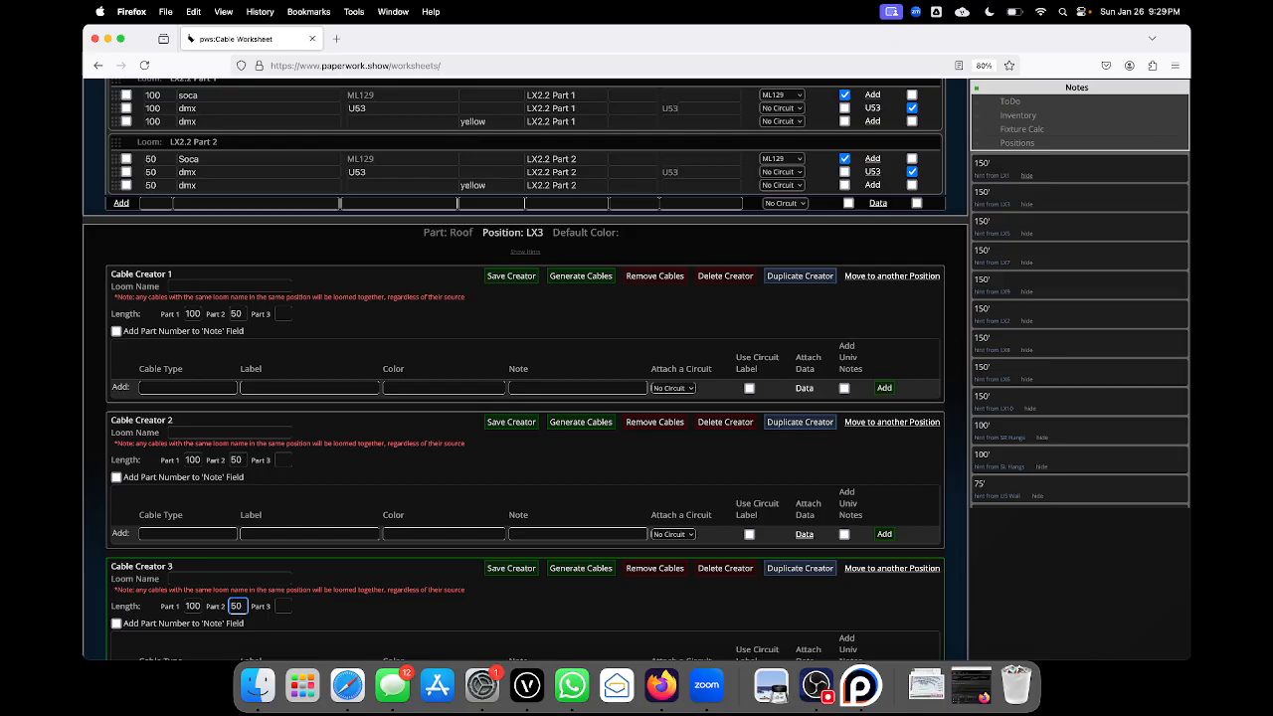
- Enter soca as the cable type in LX3 Cable Creator 1 and check the LX3 circuit numbers in the Vectorworks model
left_click(206, 388)
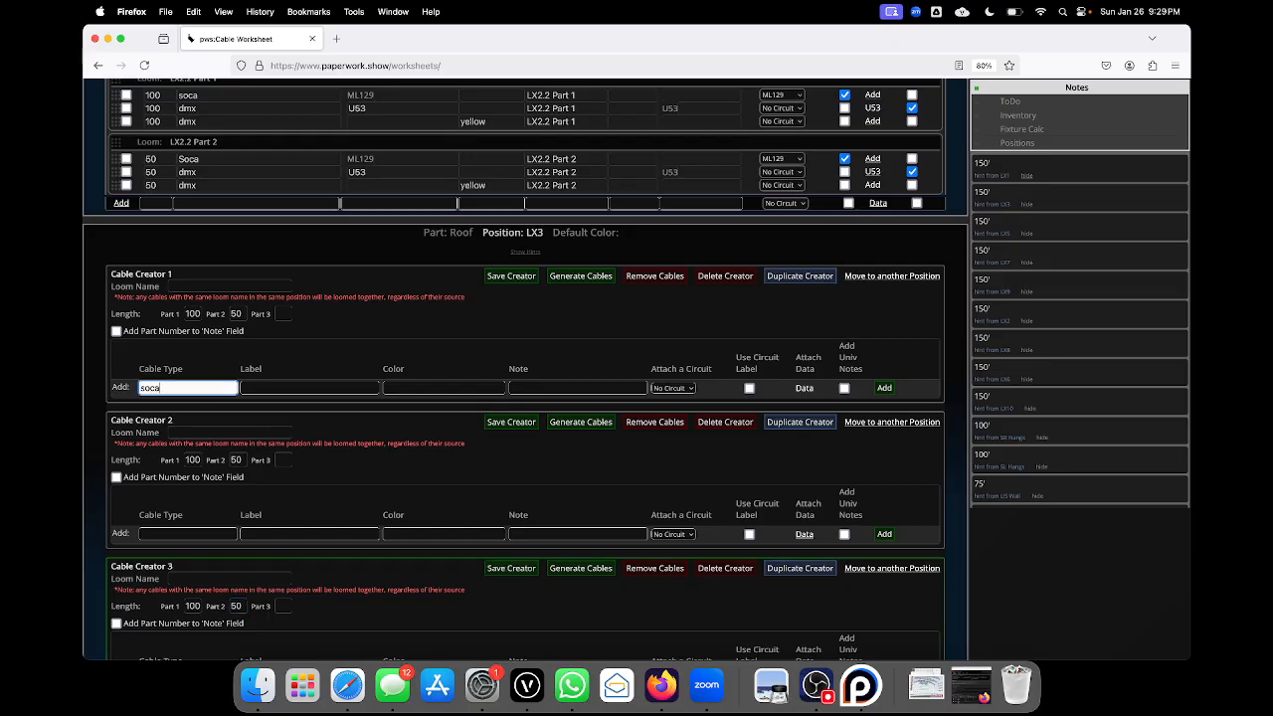
left_click(686, 387)
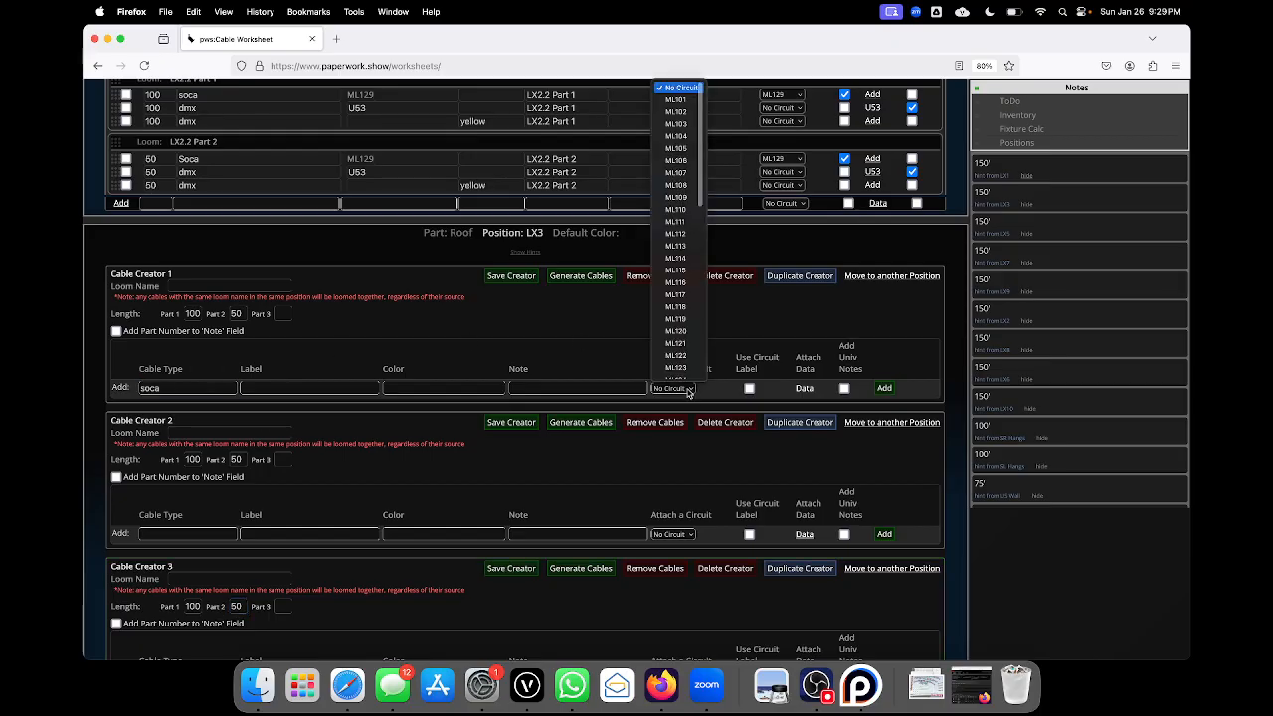
left_click(527, 685)
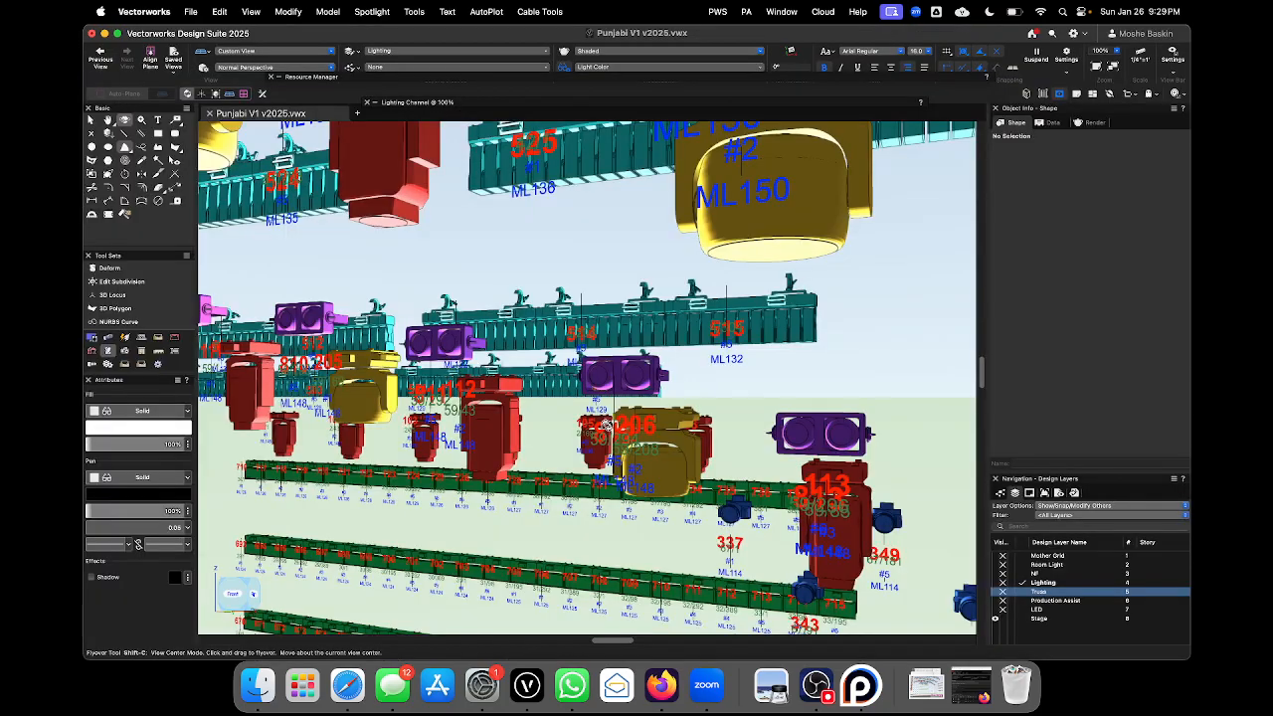
scroll(608, 424, "down", 5)
mouse_move(339, 443)
left_mouse_down()
mouse_move(337, 434)
mouse_move(383, 446)
mouse_move(377, 432)
mouse_move(329, 439)
left_mouse_up()
scroll(279, 427, "up", 10)
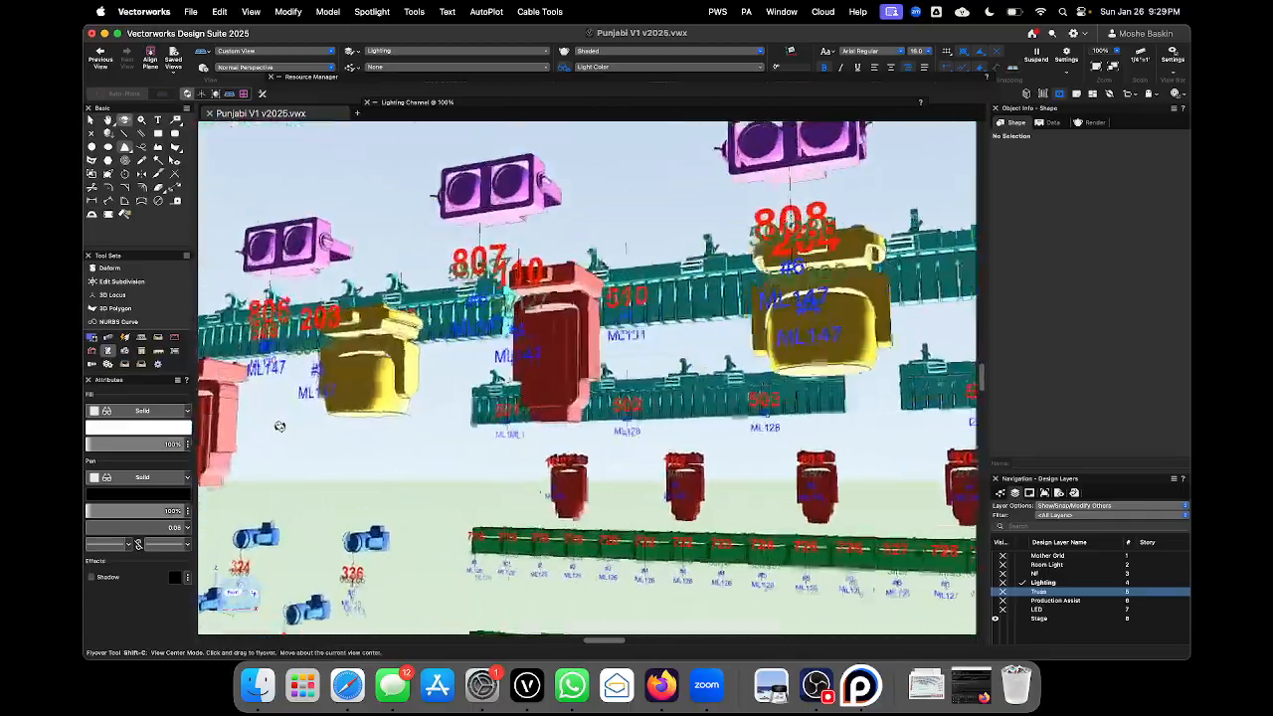
scroll(272, 396, "down", 3)
scroll(272, 396, "down", 2)
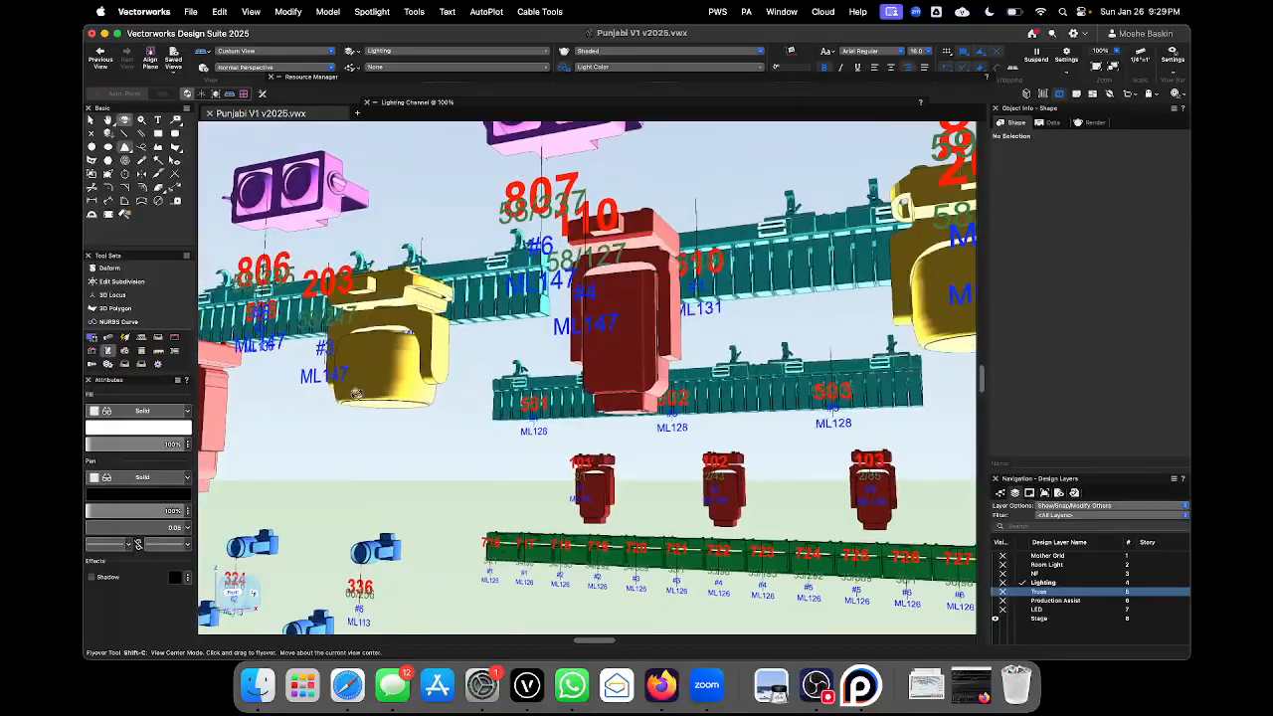
scroll(355, 428, "down", 4)
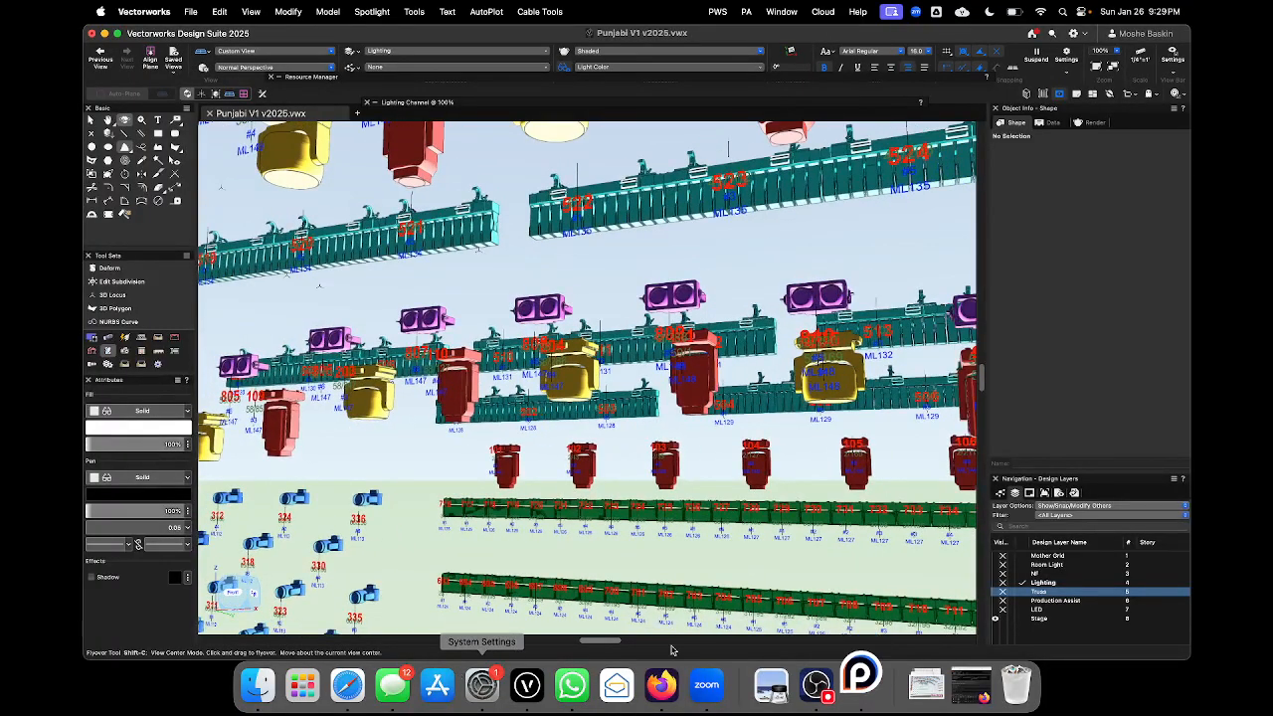
- Back in the Firefox cable worksheet, attach circuit ML130 to Cable Creator 1's soca with its circuit label enabled, and add the row
left_click(662, 684)
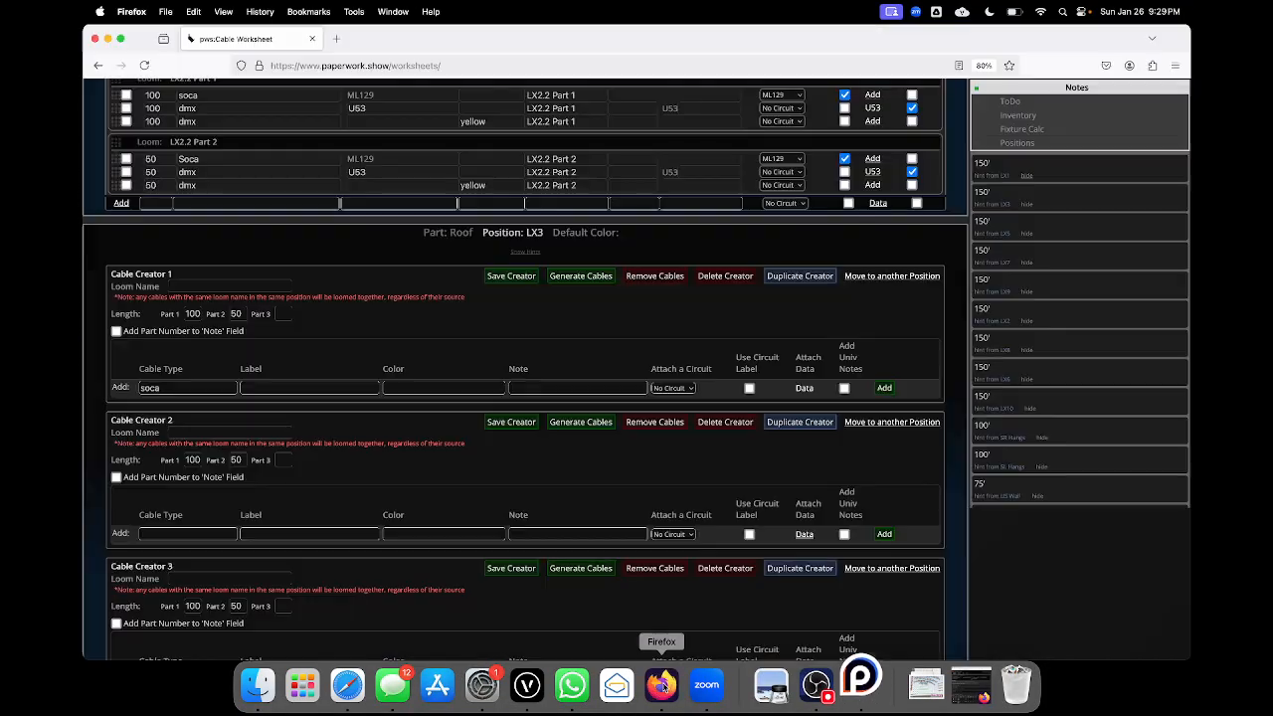
left_click(686, 388)
scroll(686, 368, "down", 2)
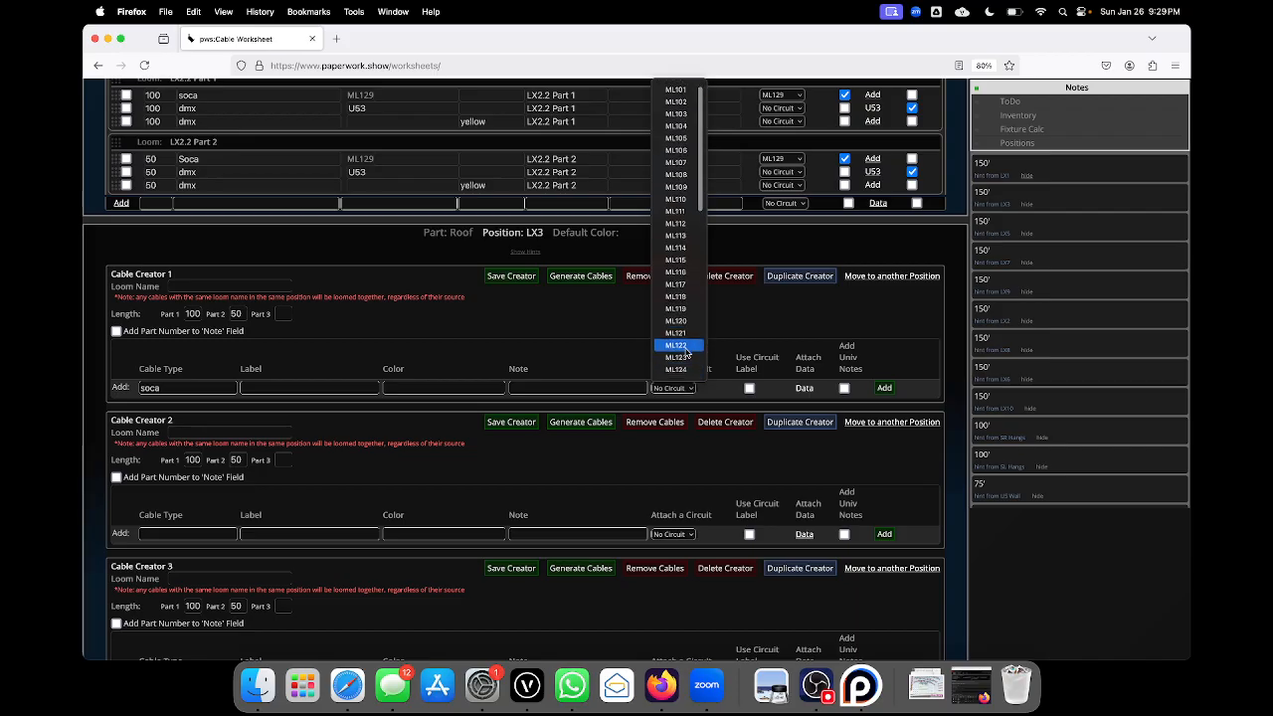
left_click(678, 346)
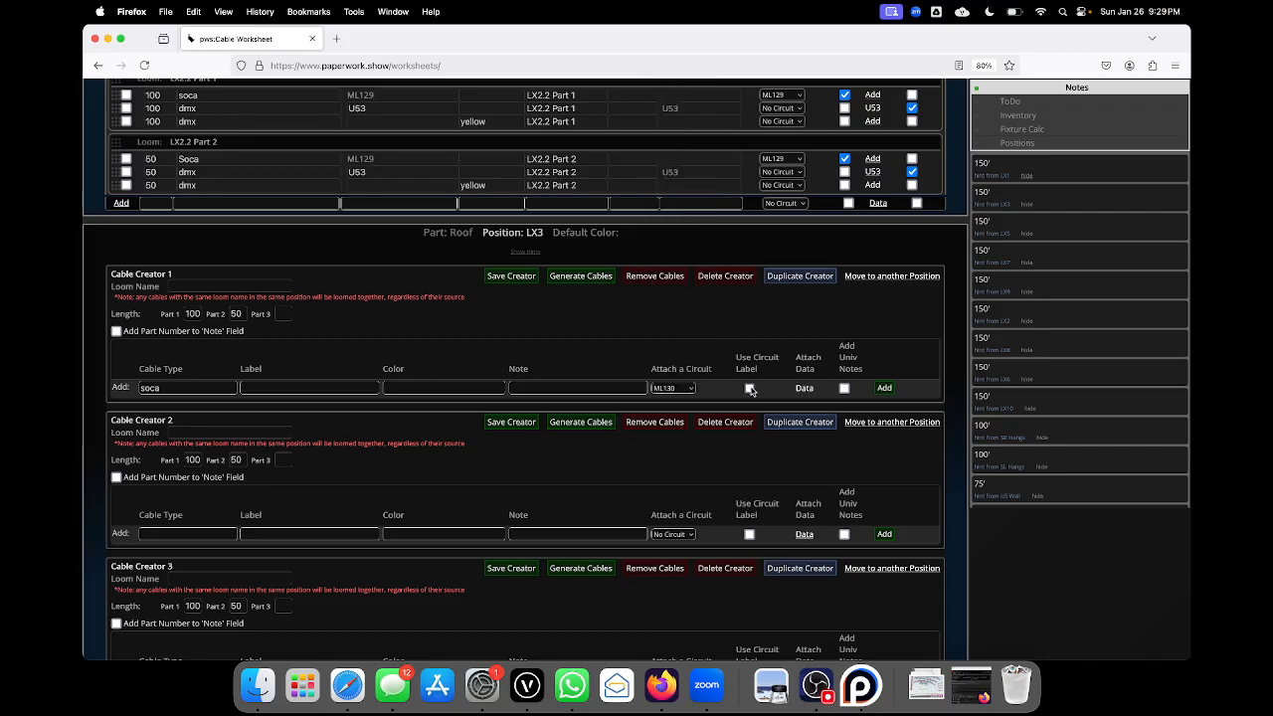
left_click(220, 388)
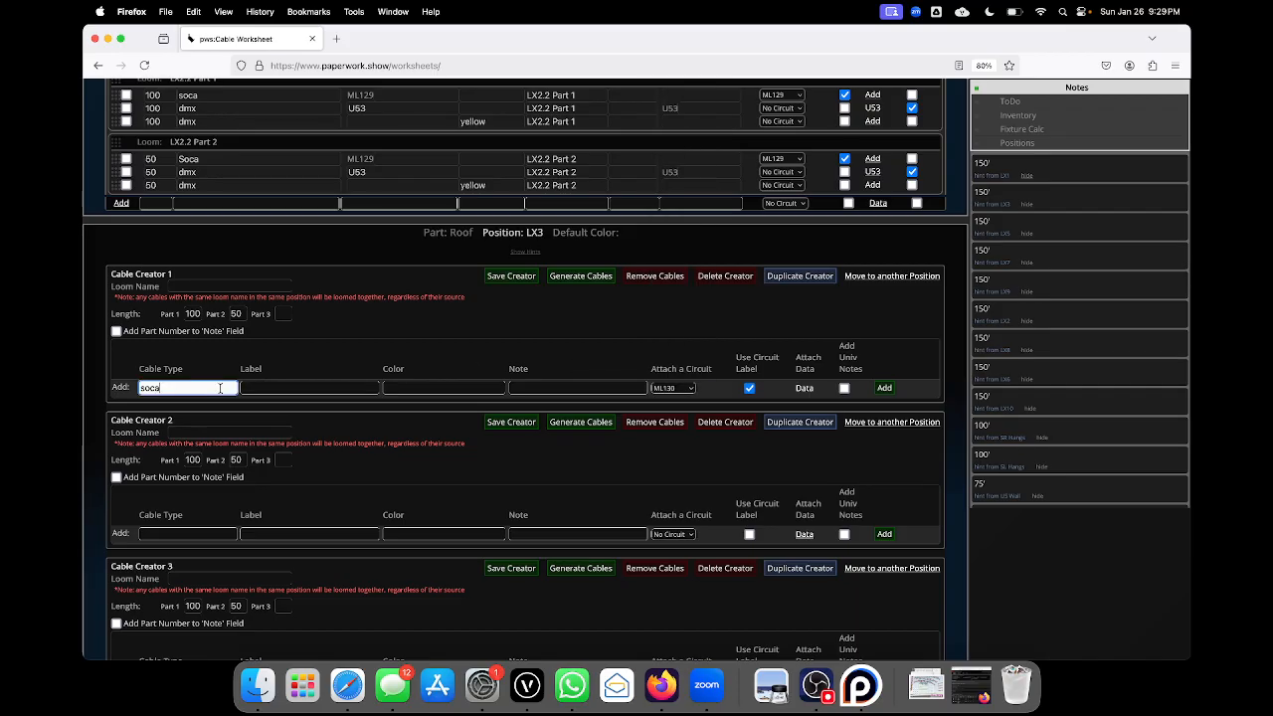
key("Return")
- Add a soca cable to LX3 Cable Creator 2 with circuit ML131 attached and its circuit label used
scroll(288, 477, "down", 1)
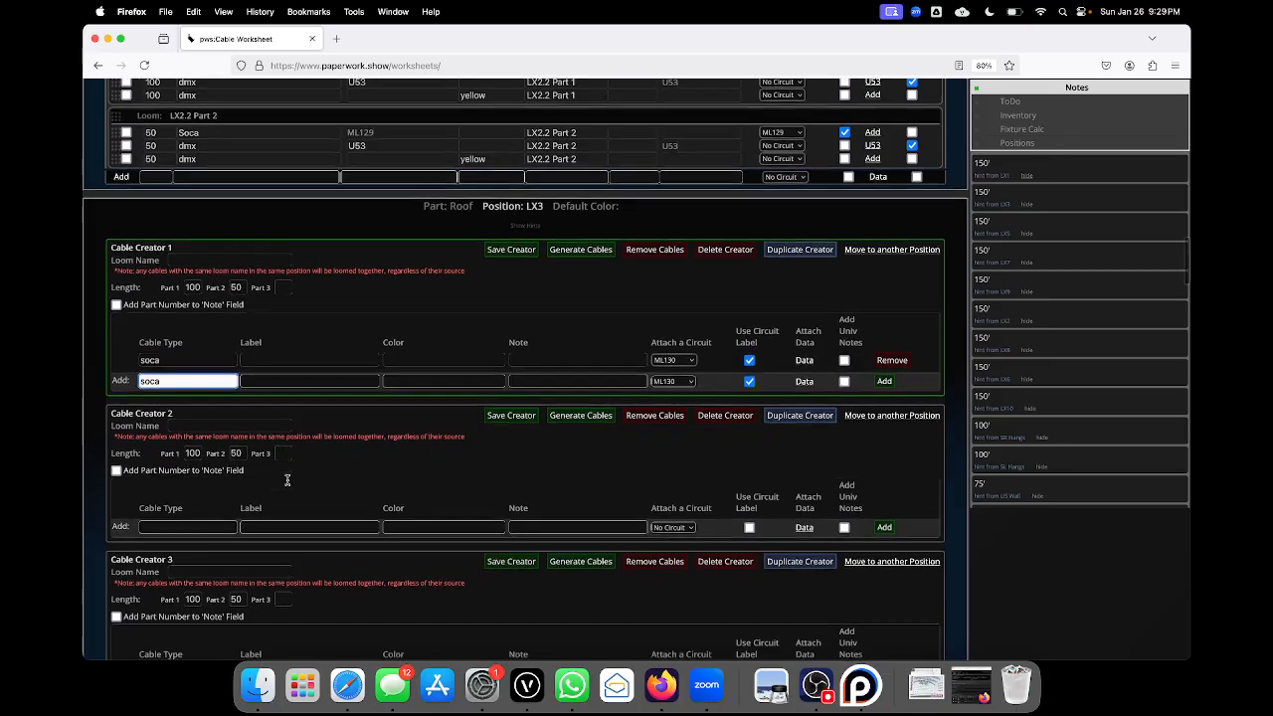
left_click(204, 505)
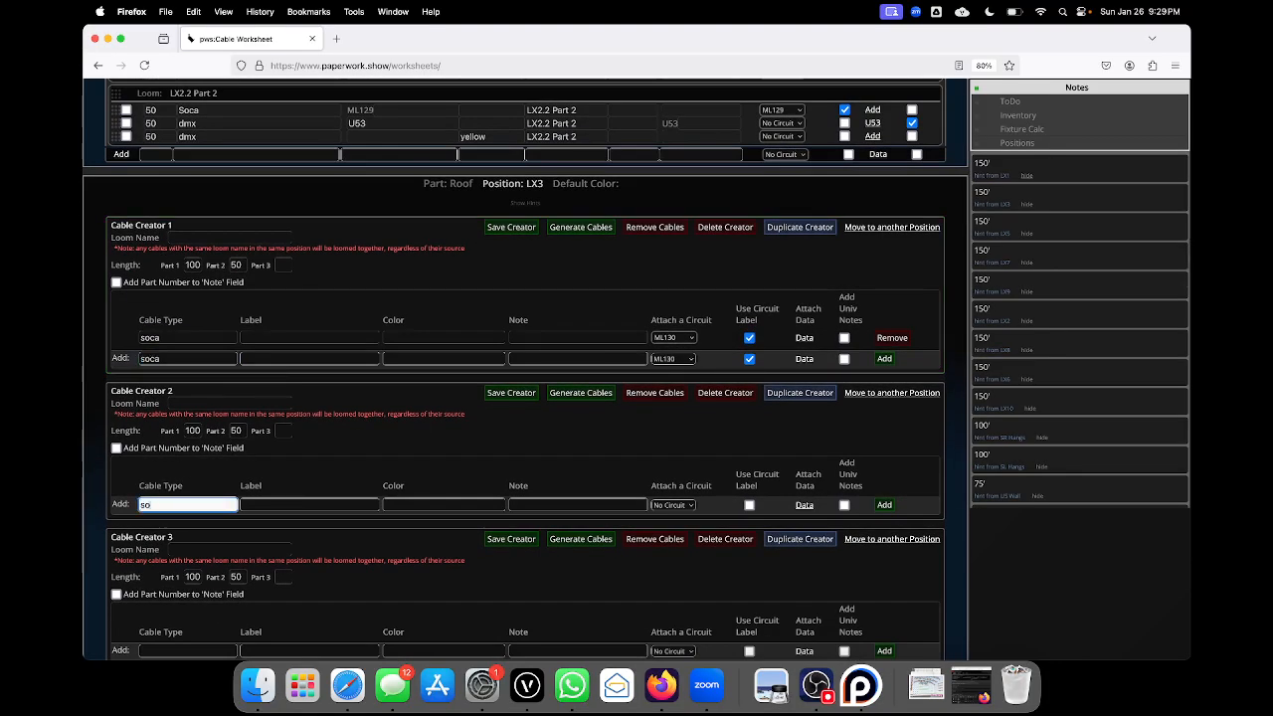
left_click(686, 506)
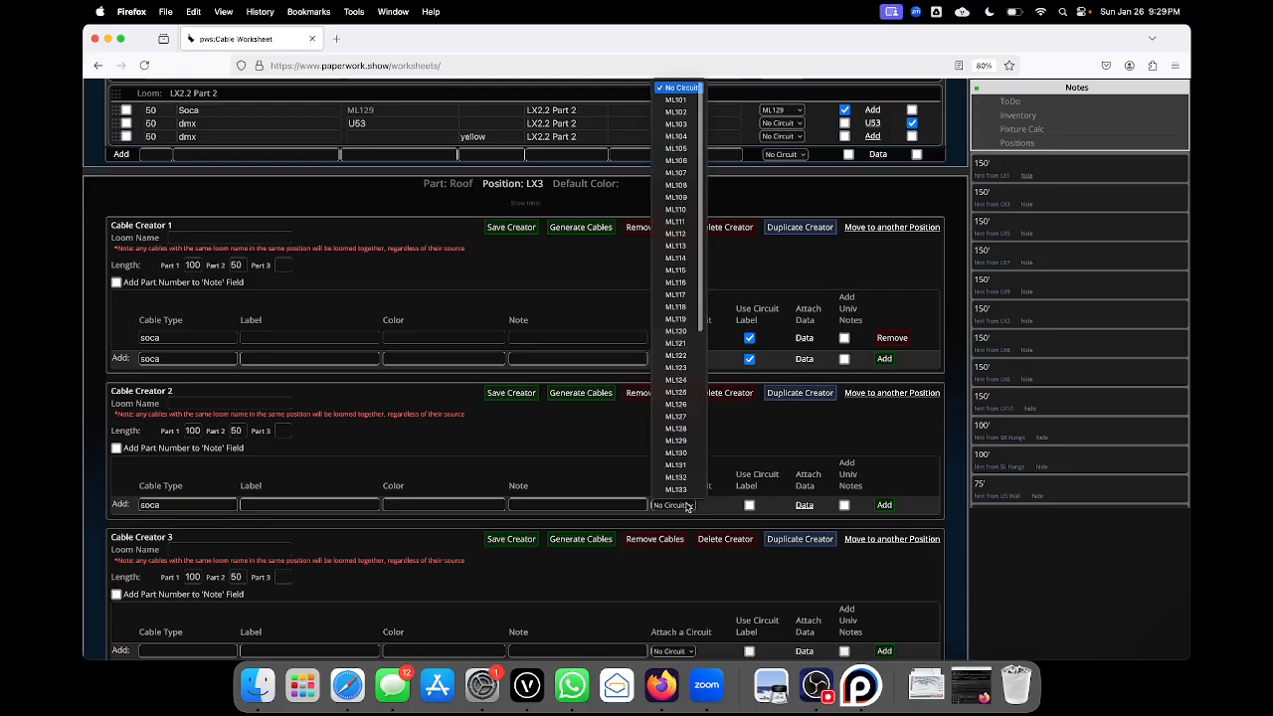
left_click(693, 468)
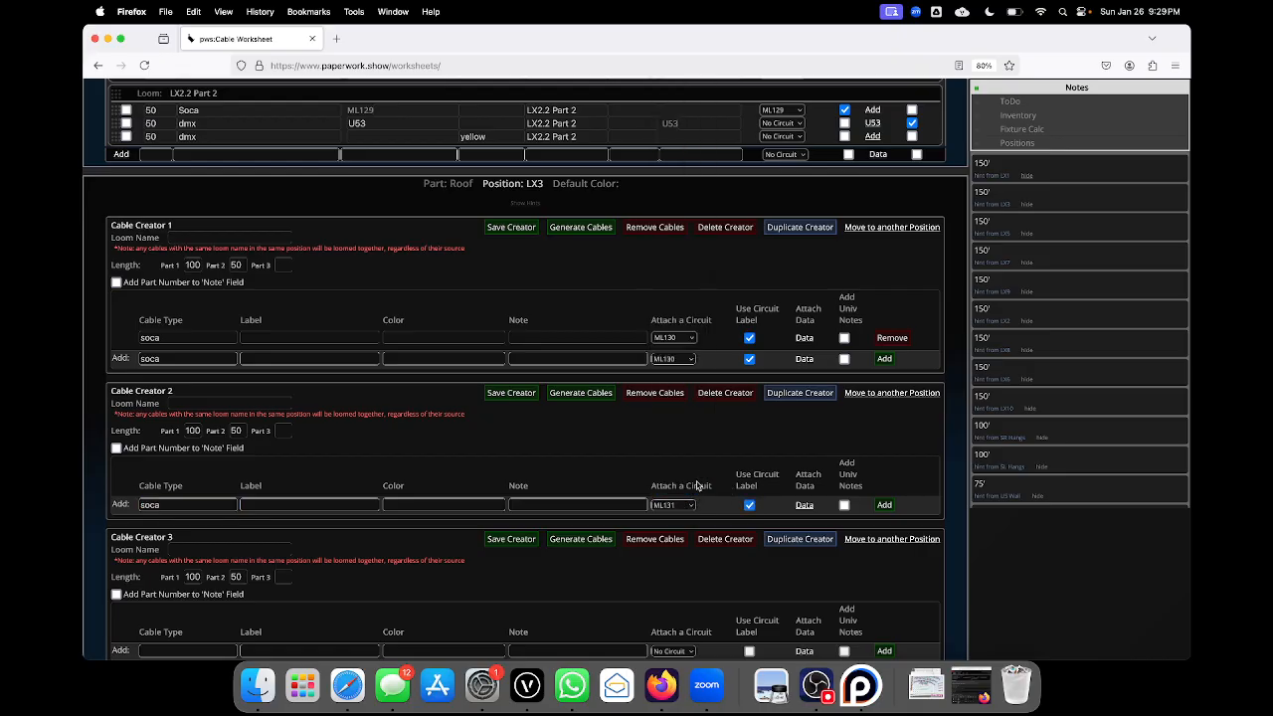
key("Return")
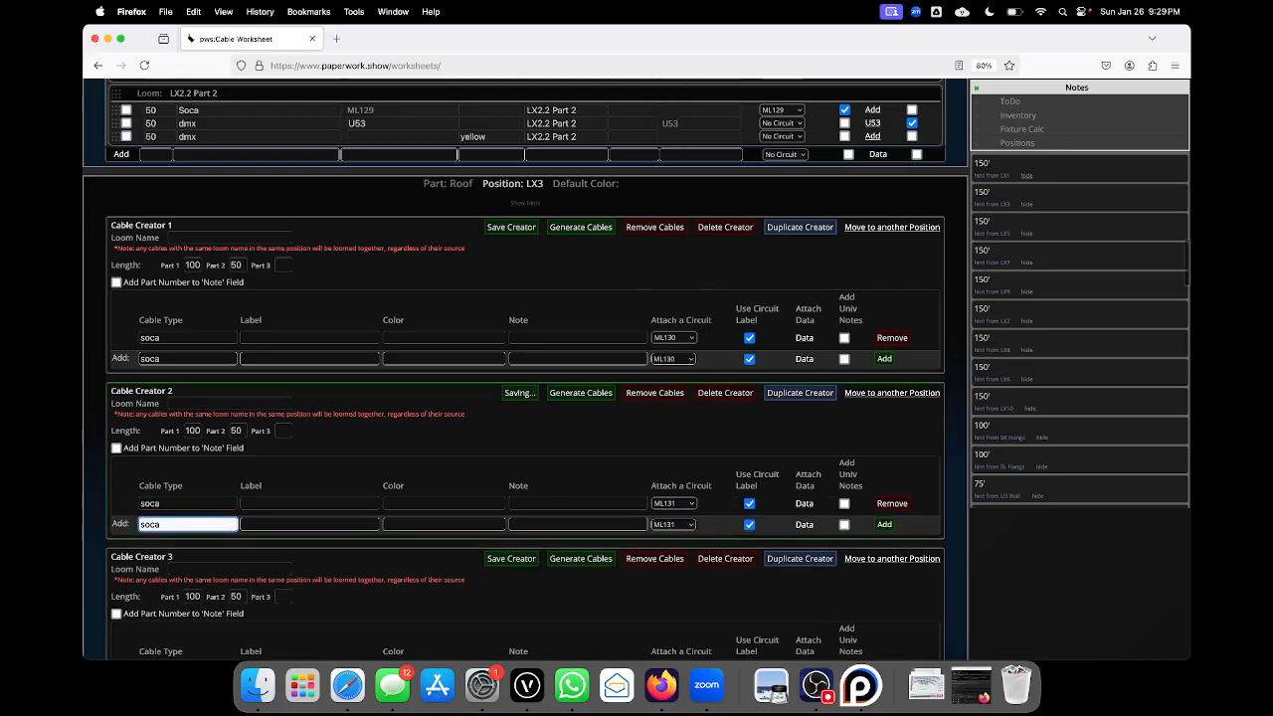
- Add a soca cable to LX3 Cable Creator 3 with circuit ML132 attached and its circuit label used
scroll(405, 409, "down", 2)
scroll(405, 409, "down", 1)
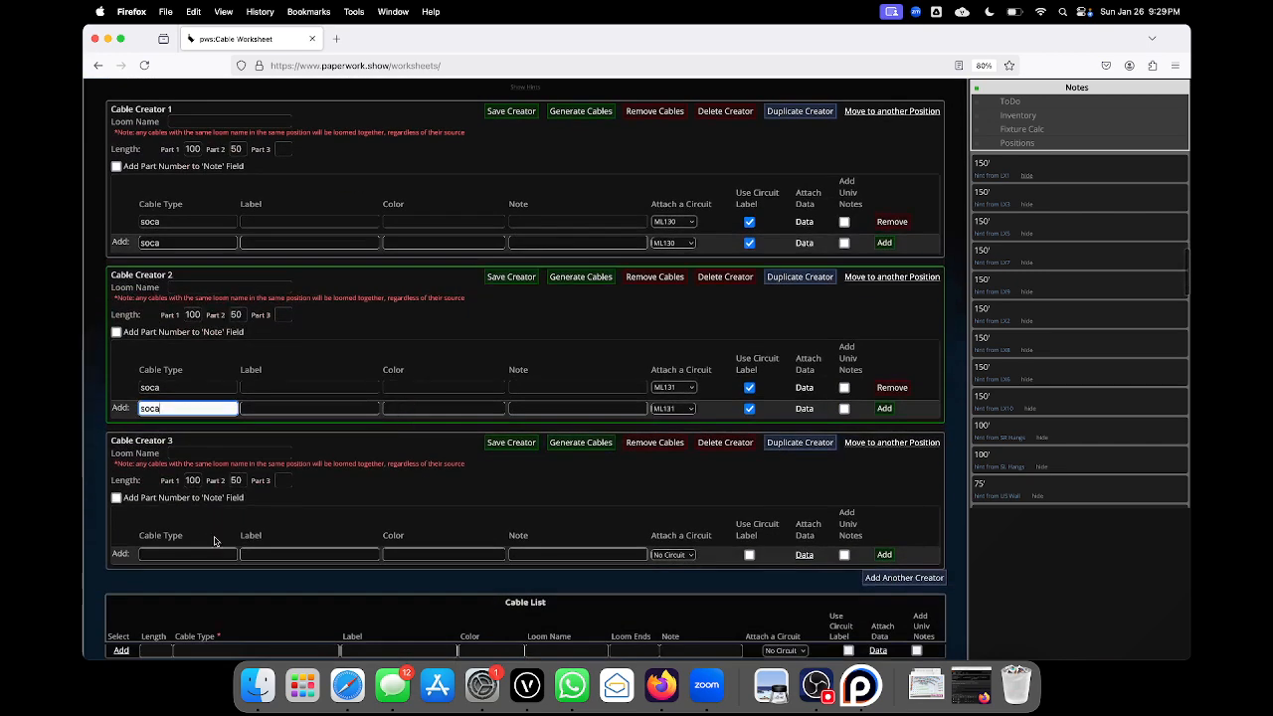
left_click(164, 555)
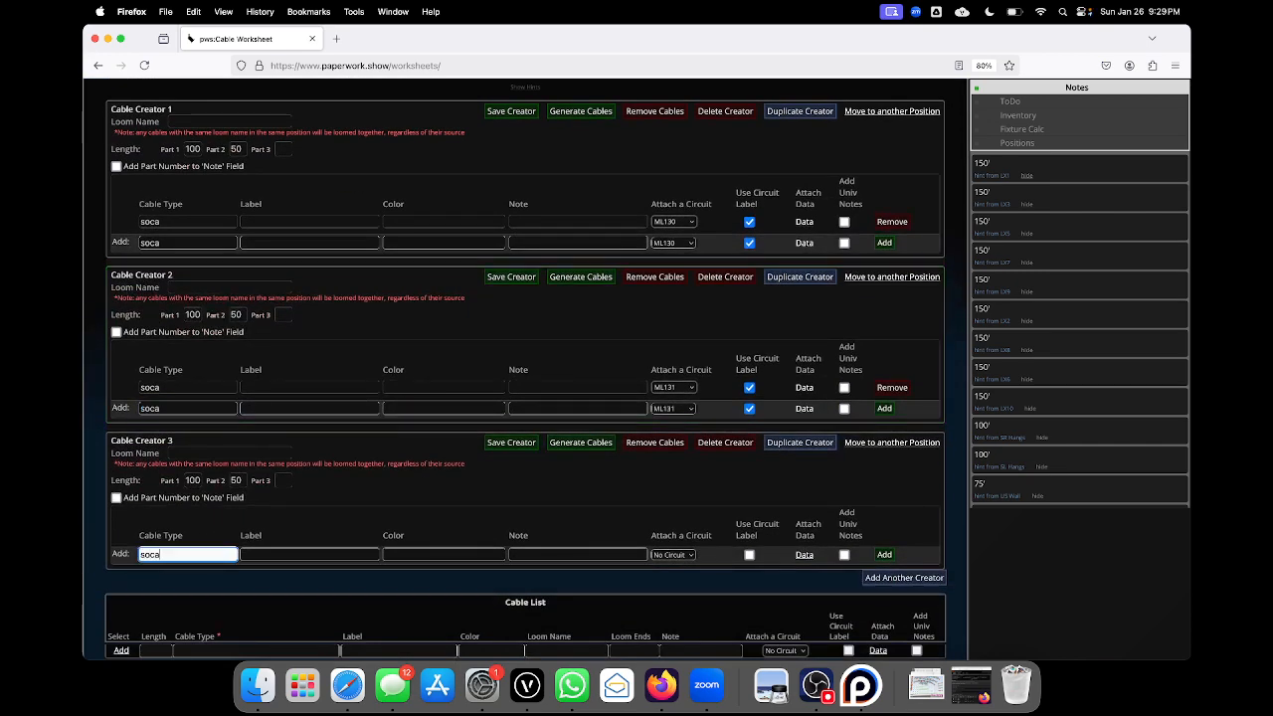
type("soca")
left_click(673, 555)
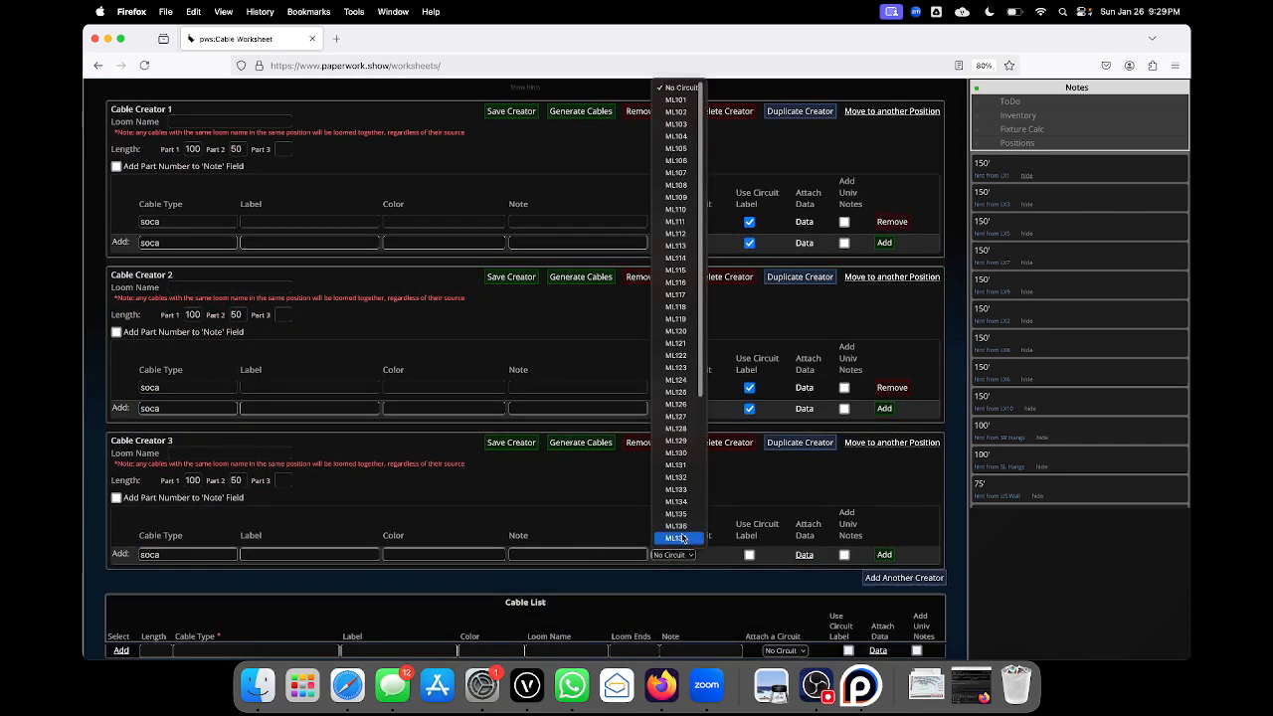
left_click(693, 477)
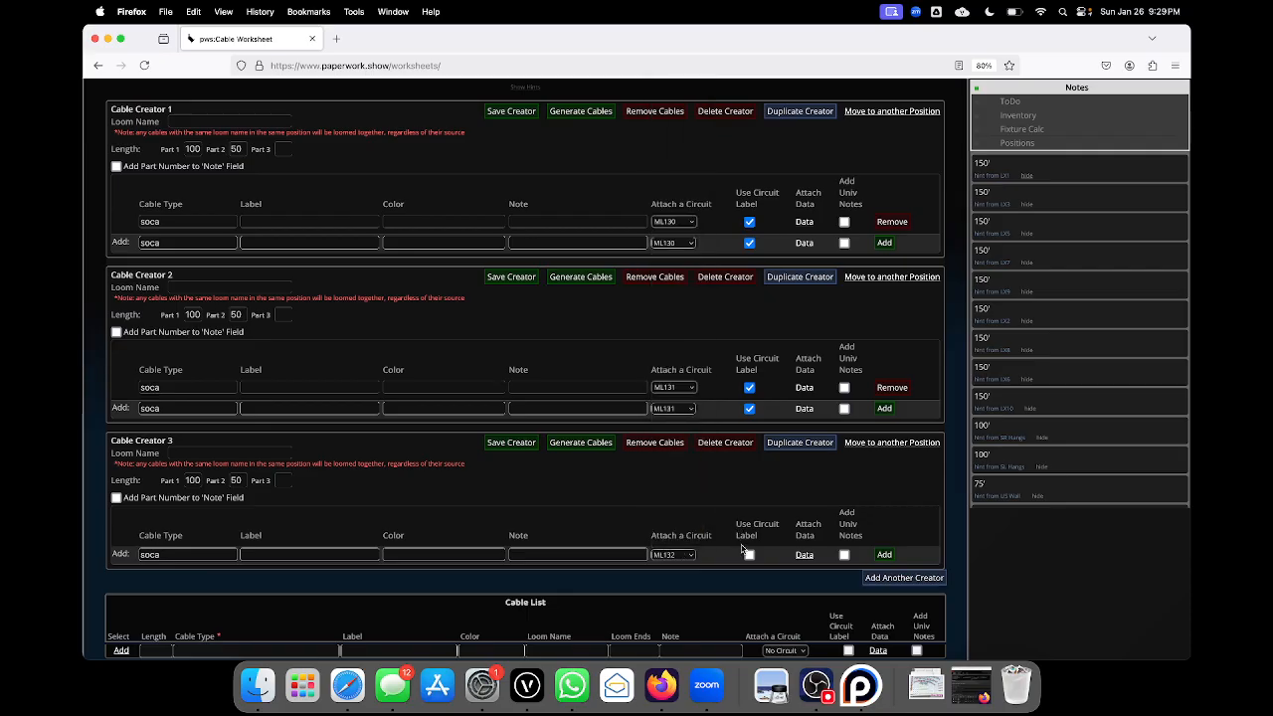
left_click(196, 552)
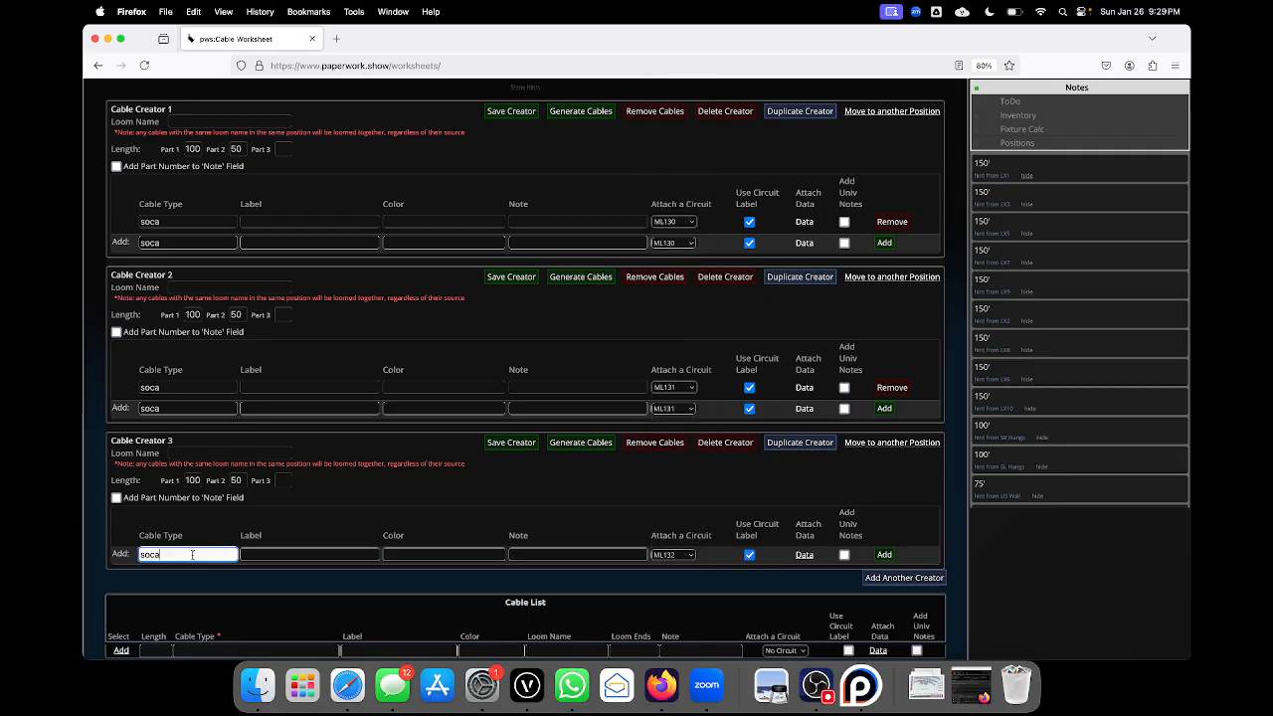
key("Return")
- Prepare a dmx cable entry in LX3 Cable Creator 1 with No Circuit, circuit label off, and fixture 507 attached as its data source
scroll(274, 425, "up", 1)
scroll(275, 424, "up", 2)
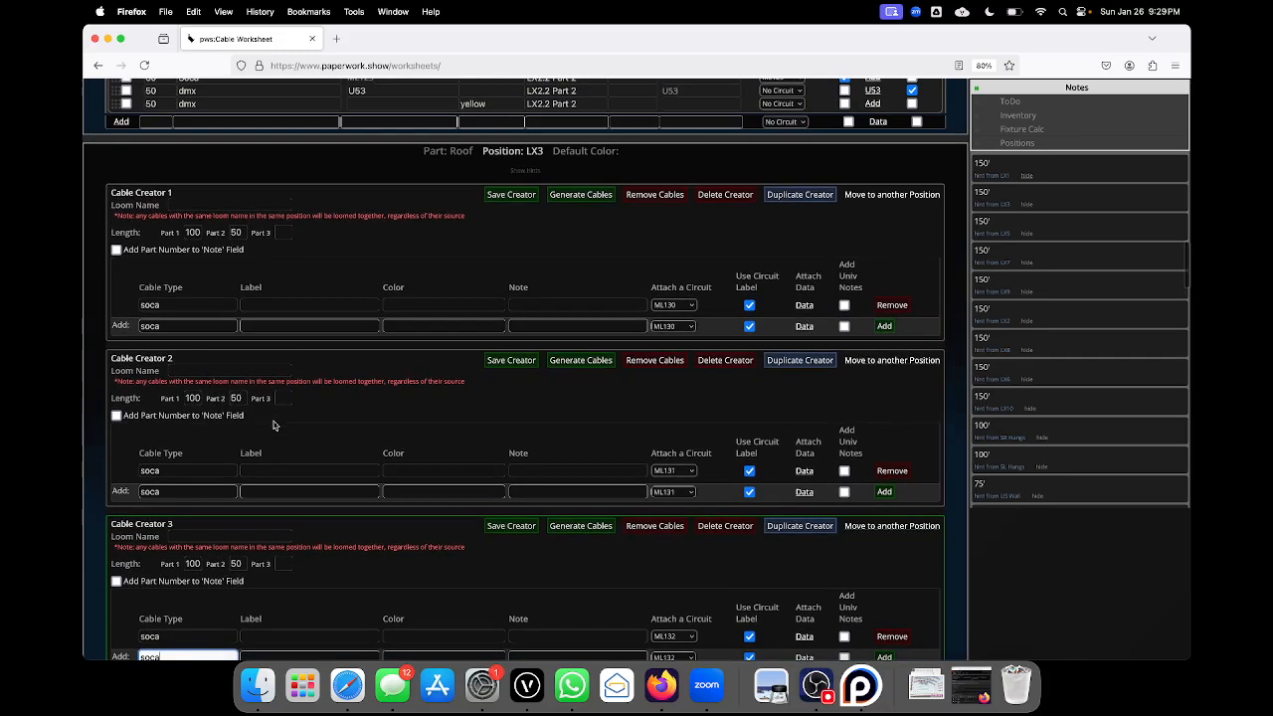
left_click(135, 326)
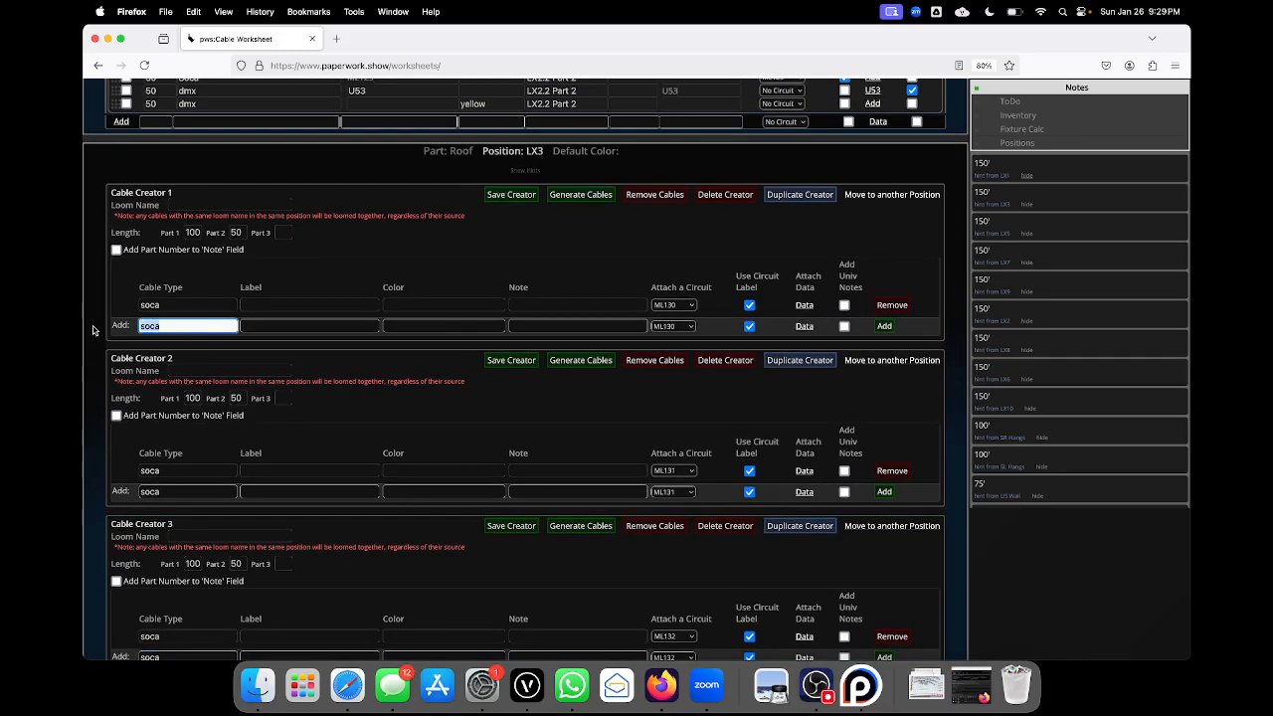
type("dmx")
left_click(658, 325)
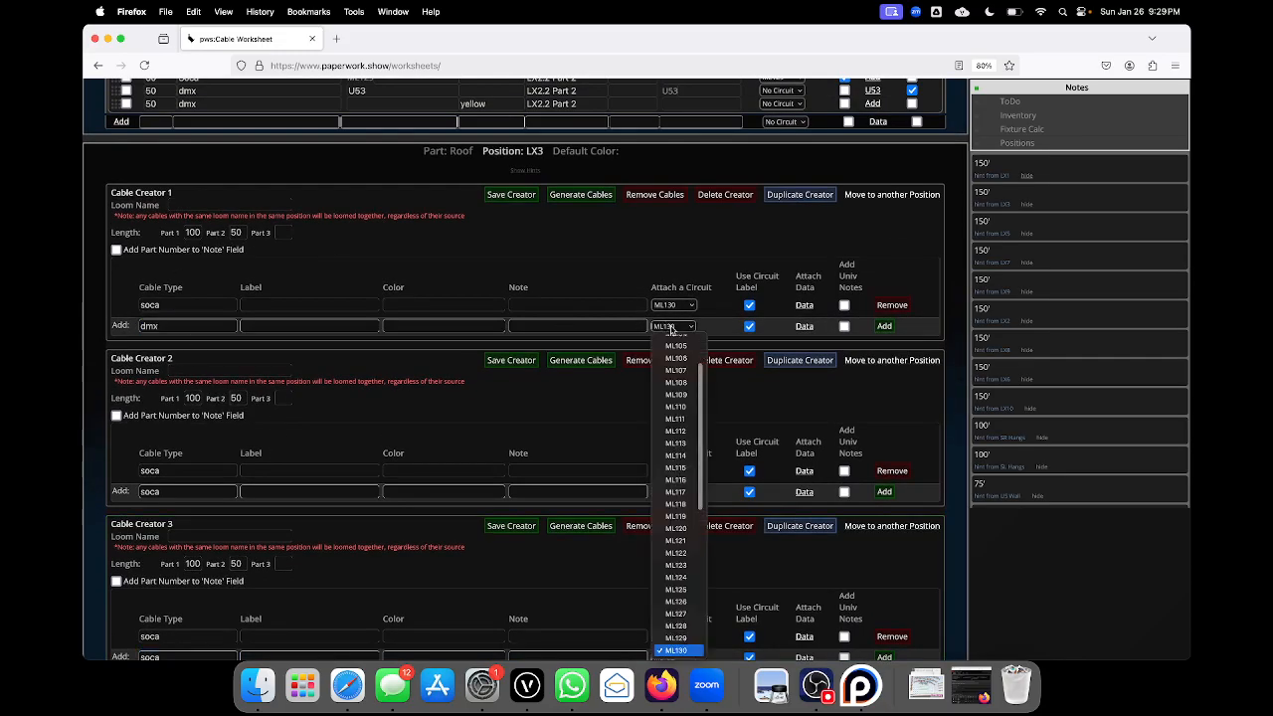
left_click(689, 343)
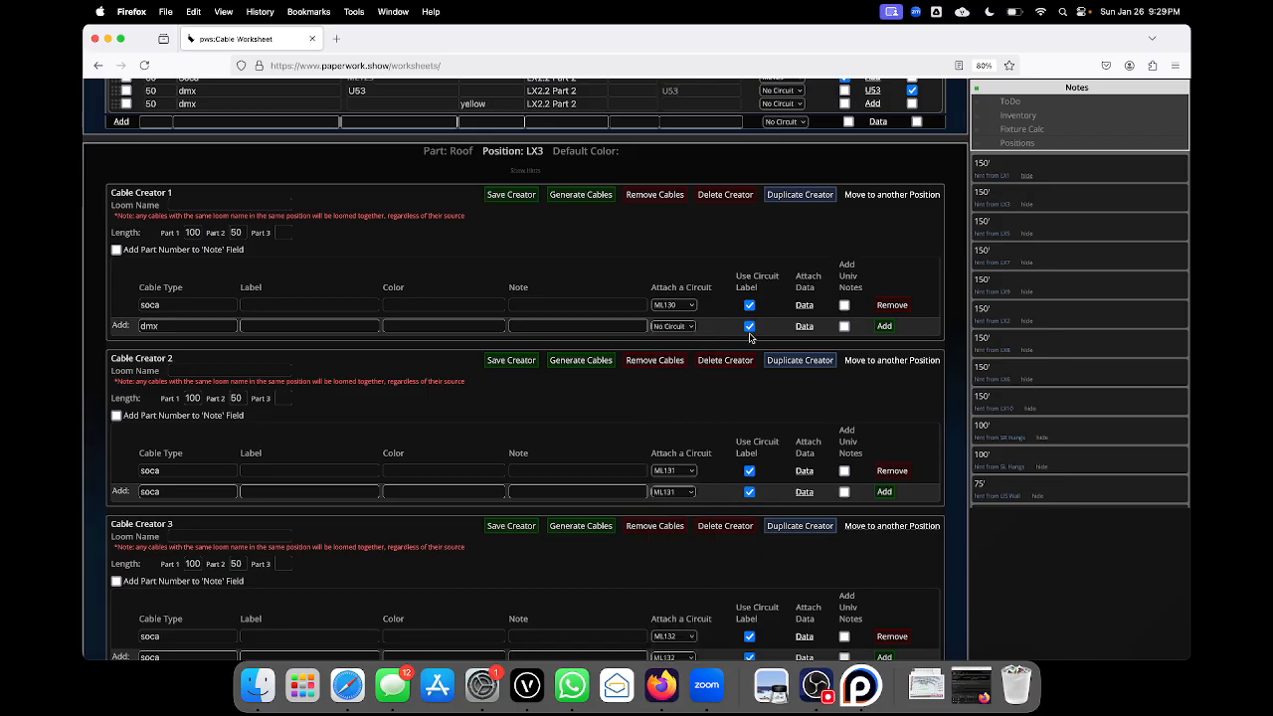
left_click(749, 327)
left_click(805, 327)
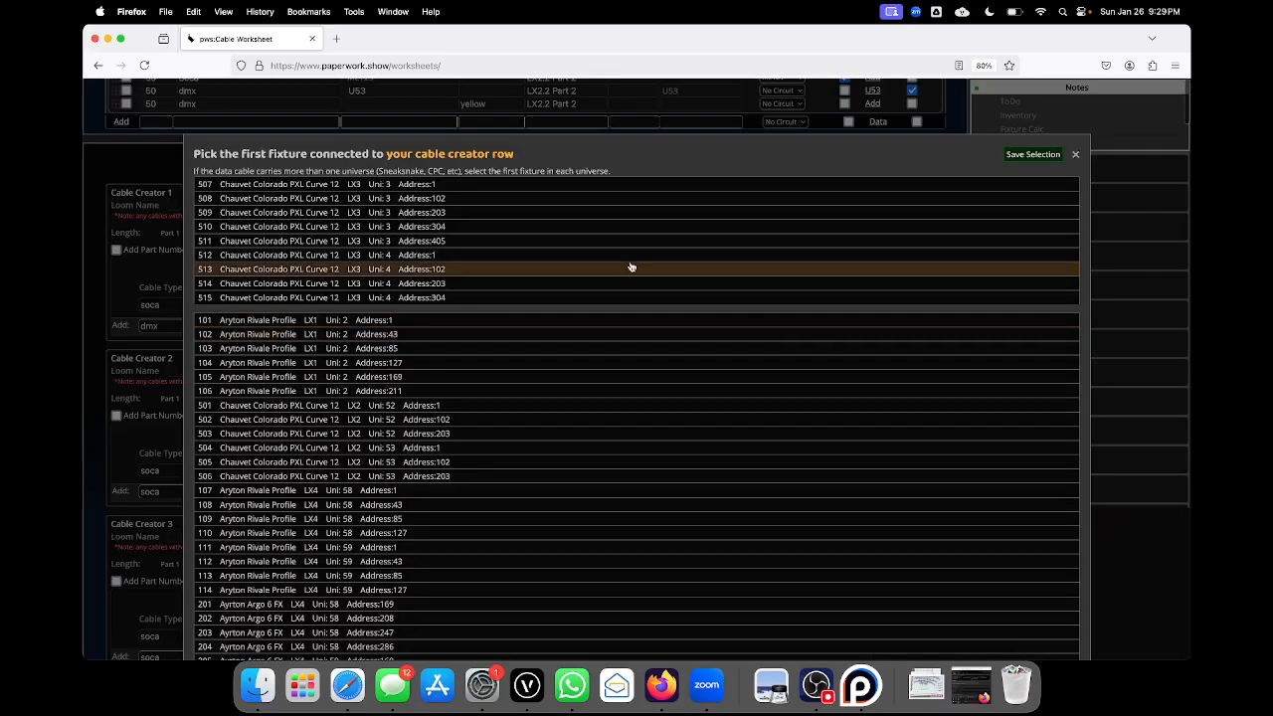
left_click(450, 188)
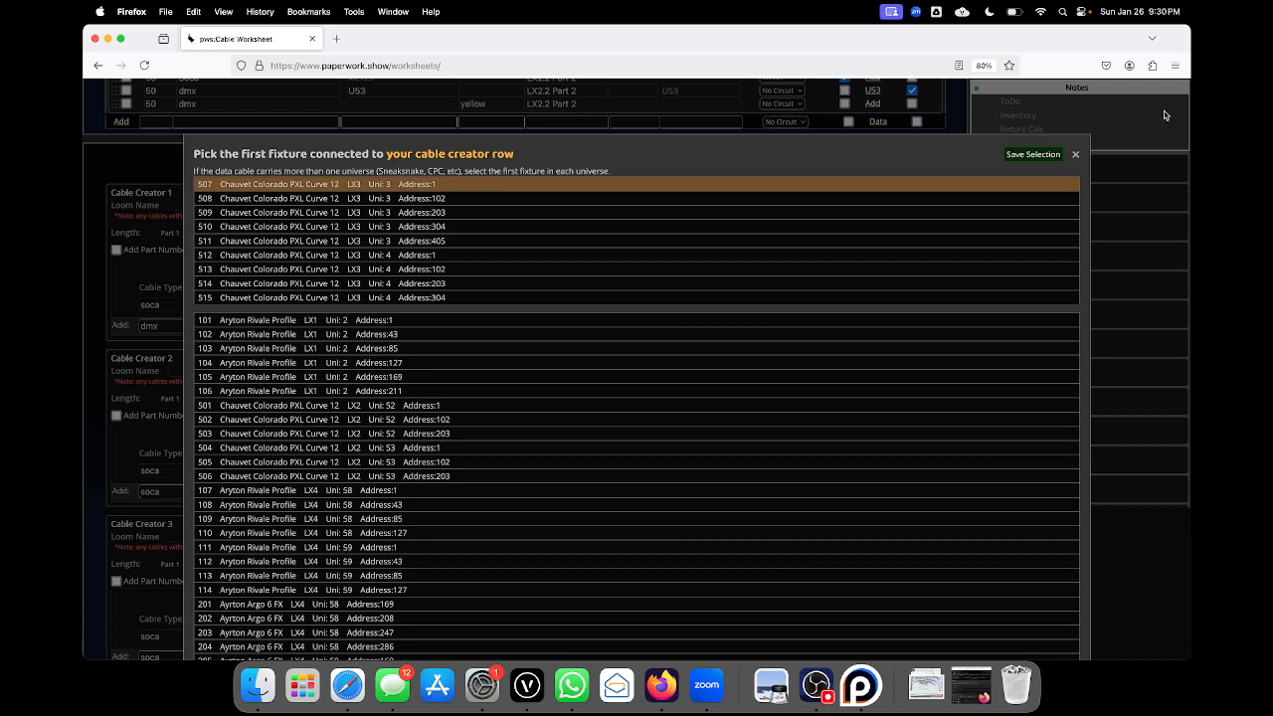
left_click(1043, 156)
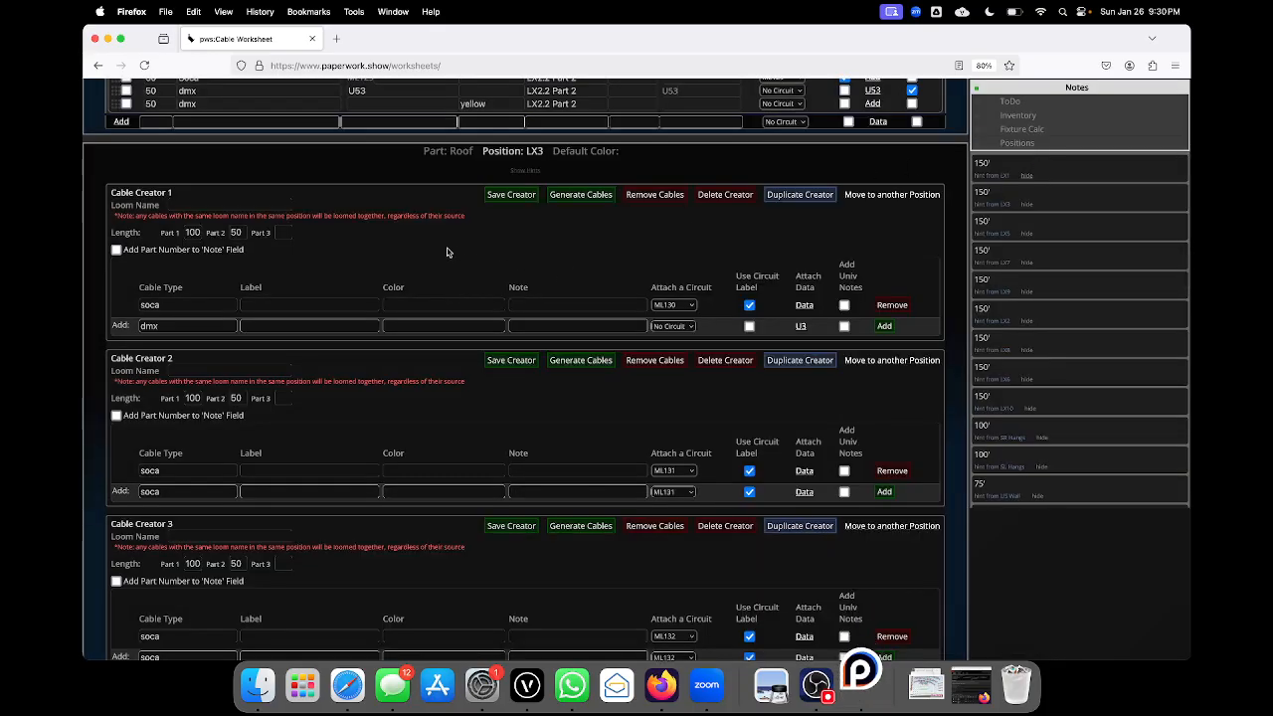
- Save LX3 Cable Creators 1, 2 and 3
scroll(448, 251, "up", 4)
scroll(448, 252, "down", 4)
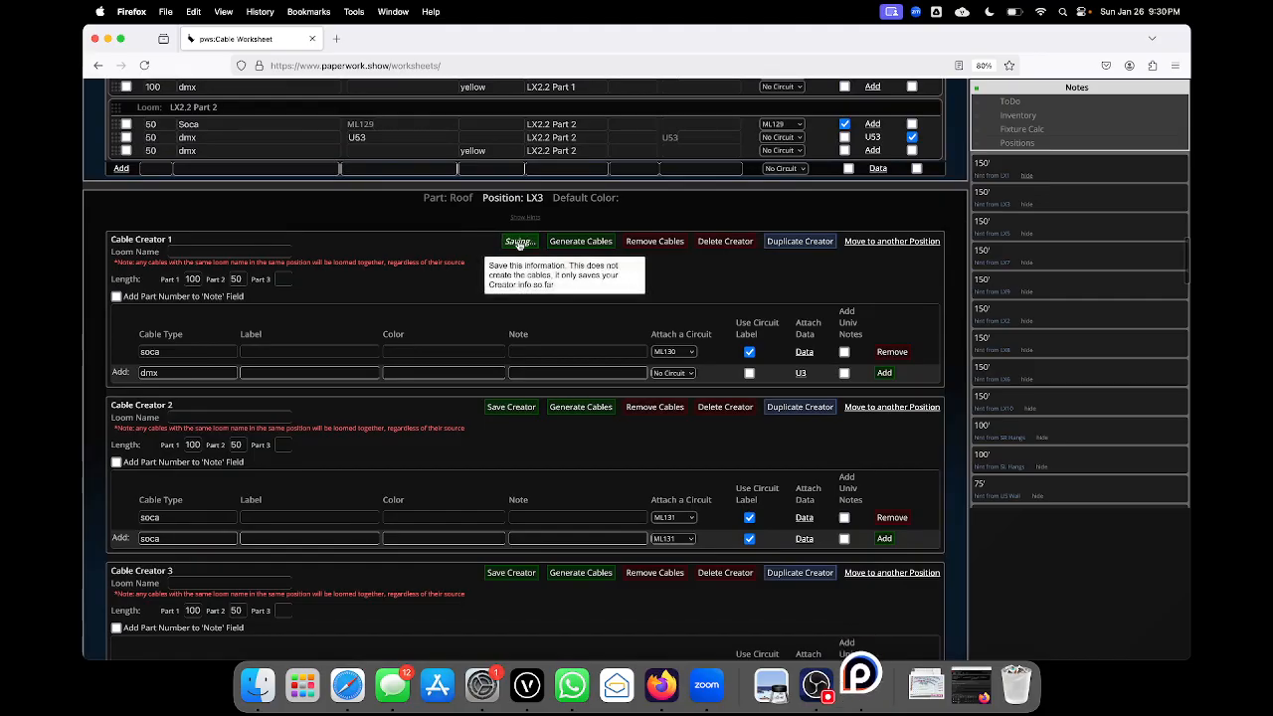
left_click(509, 241)
left_click(508, 408)
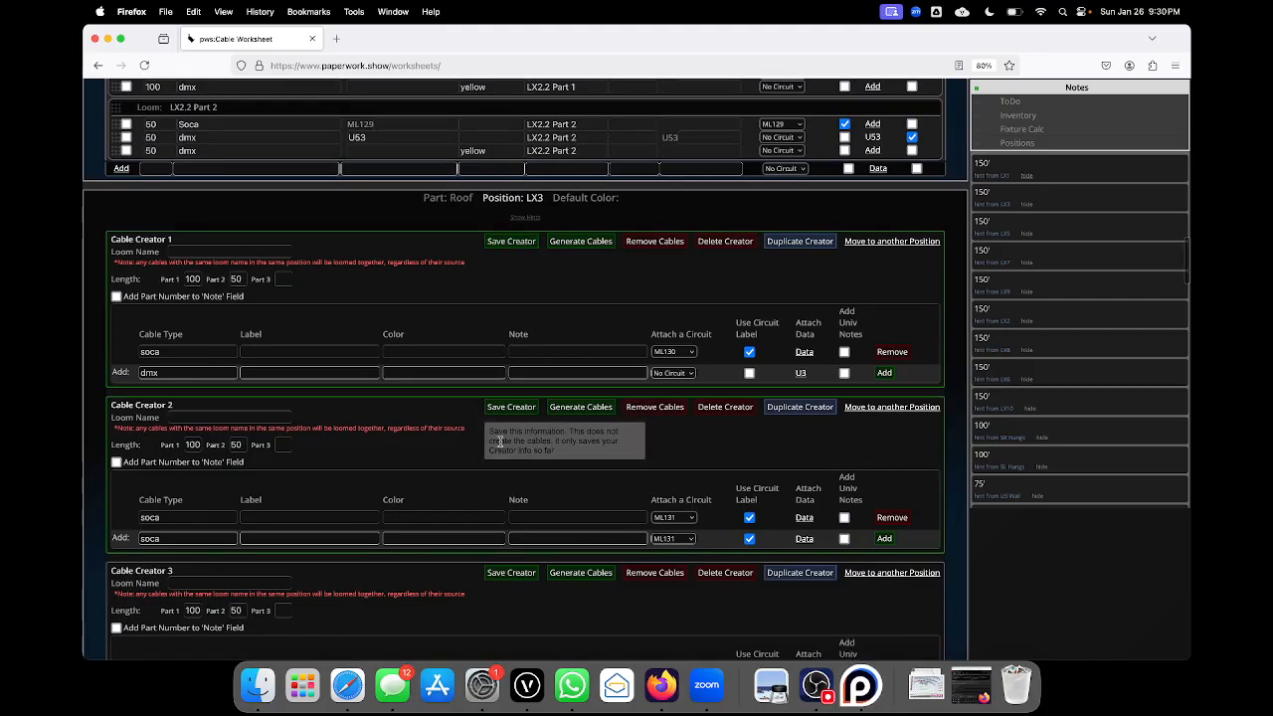
scroll(502, 437, "down", 2)
left_click(505, 502)
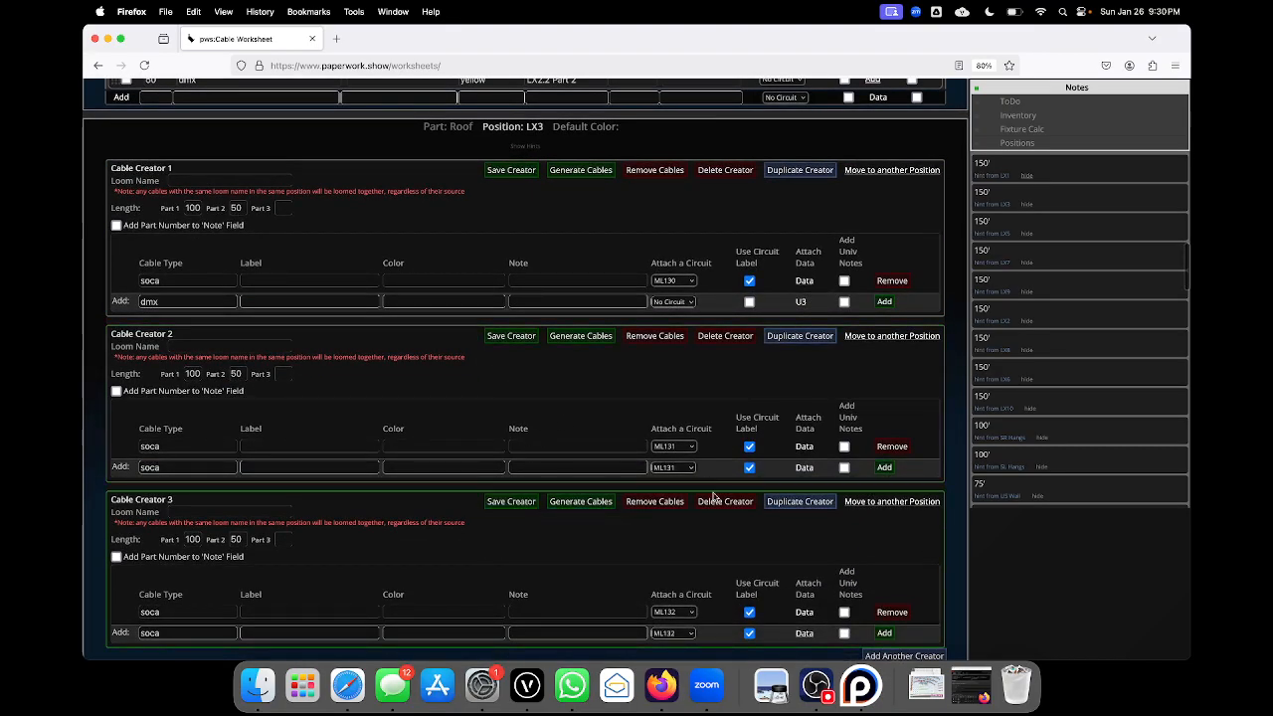
- Go to the fixture sheet's Fixture Patching worksheet and check how the LX3 fixtures are patched in universes 3 and 4
scroll(438, 347, "up", 15)
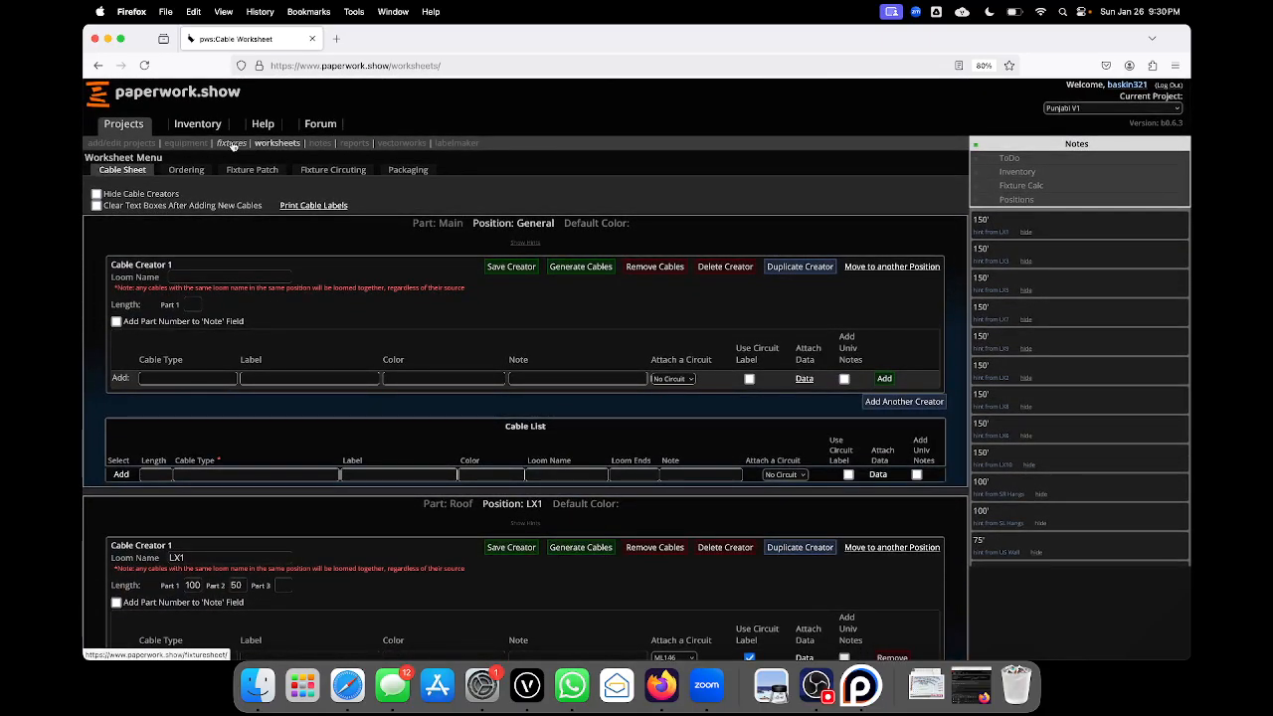
left_click(232, 144)
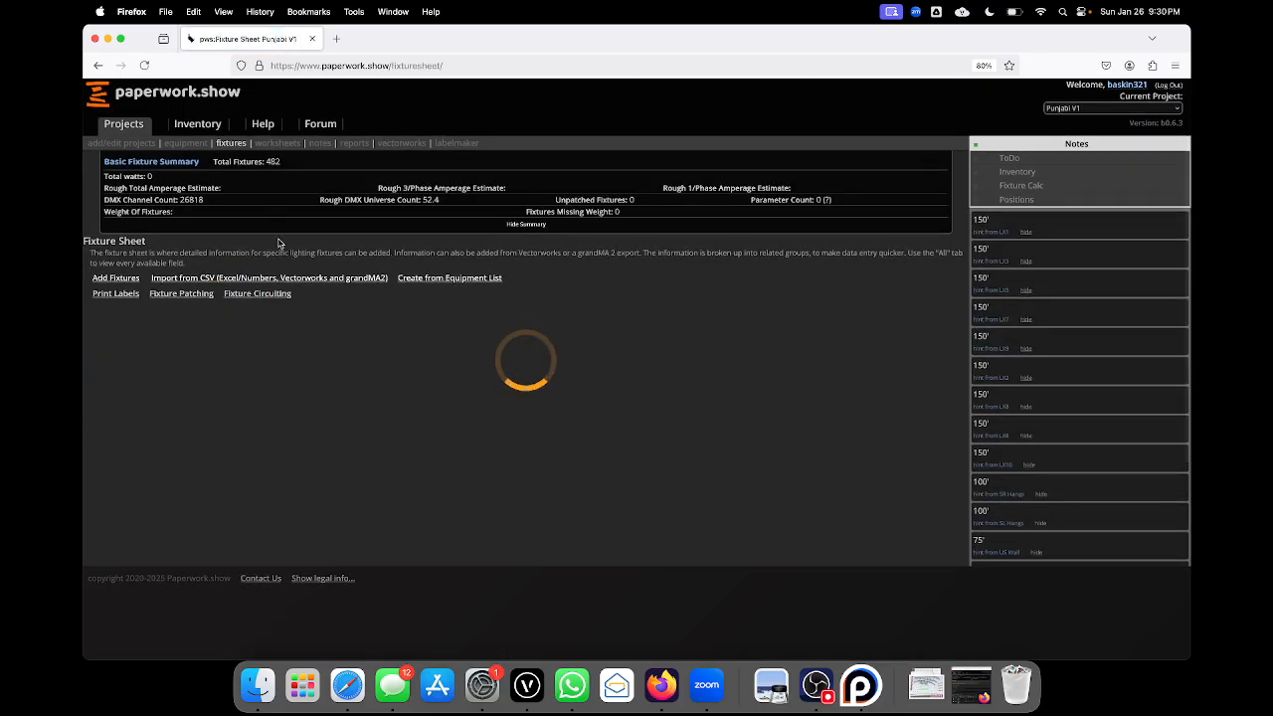
left_click(195, 294)
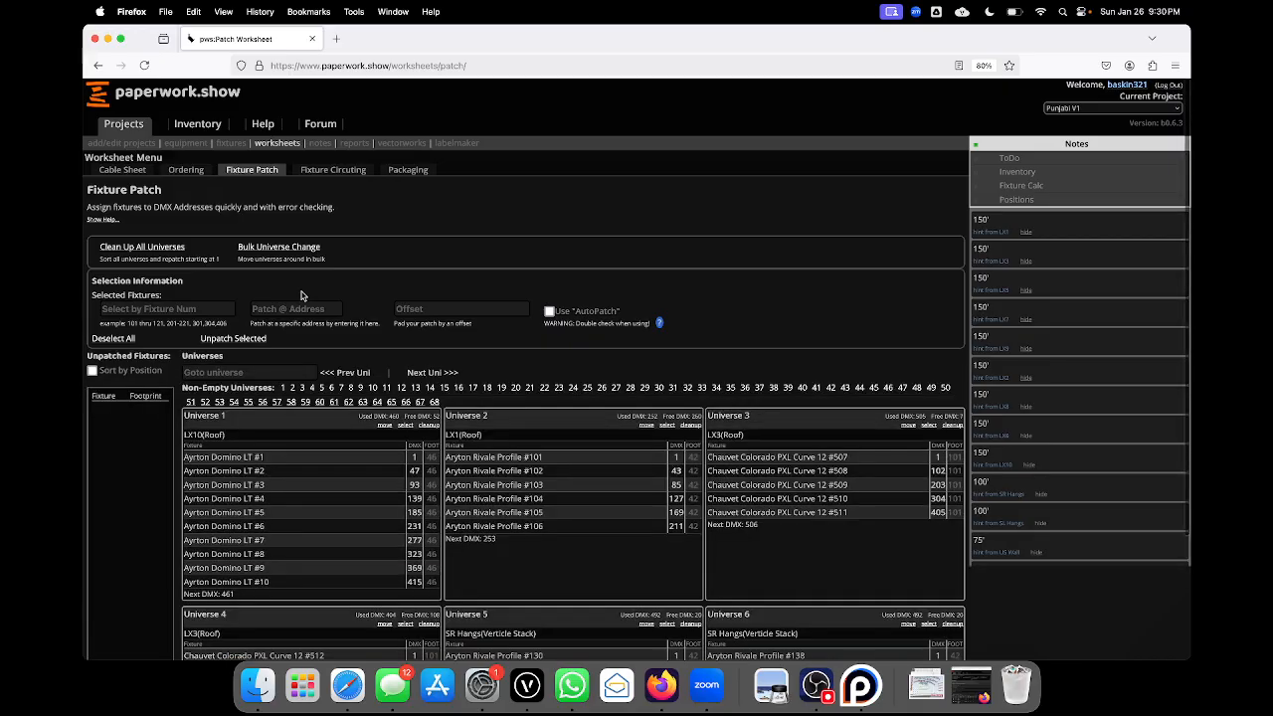
scroll(498, 337, "down", 3)
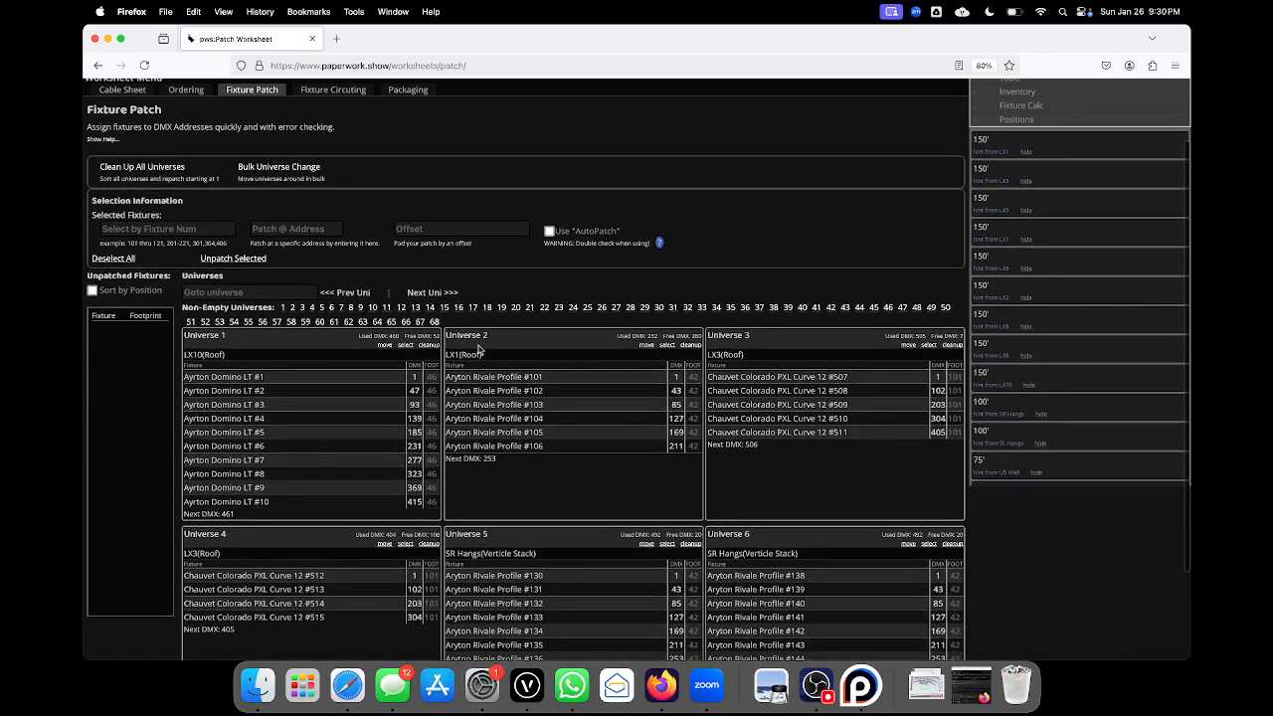
scroll(479, 348, "down", 2)
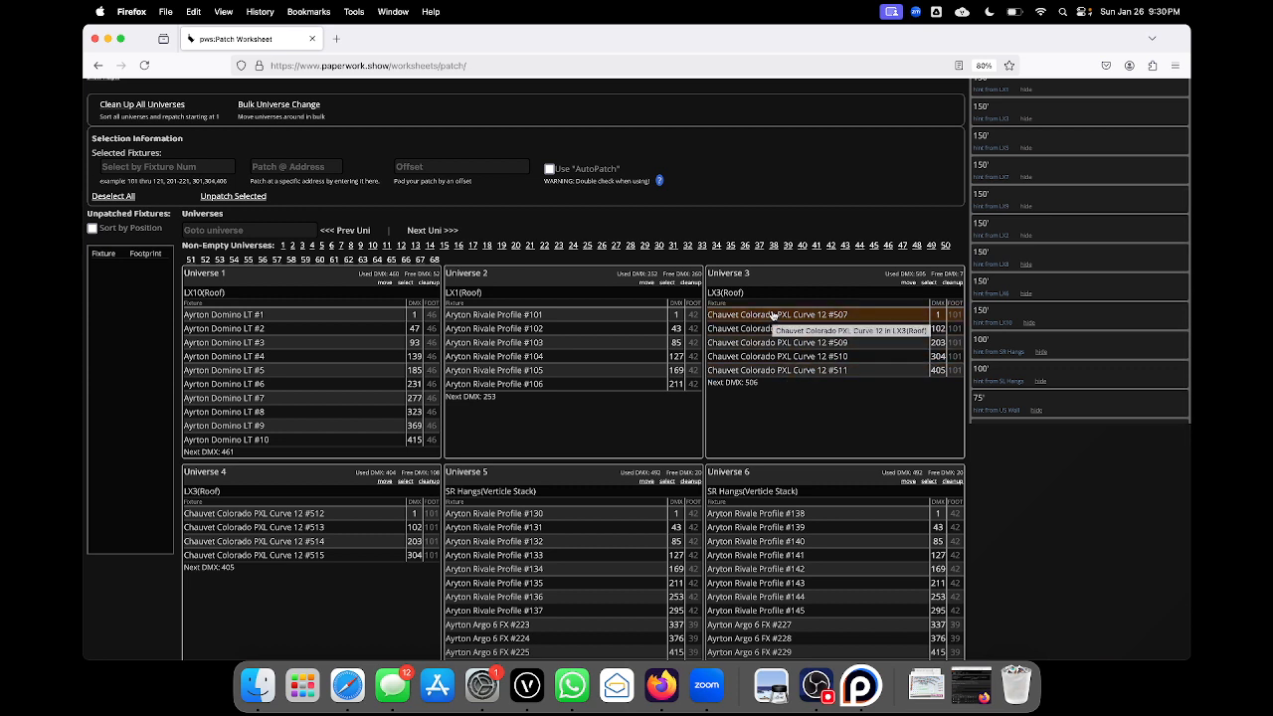
scroll(415, 409, "down", 1)
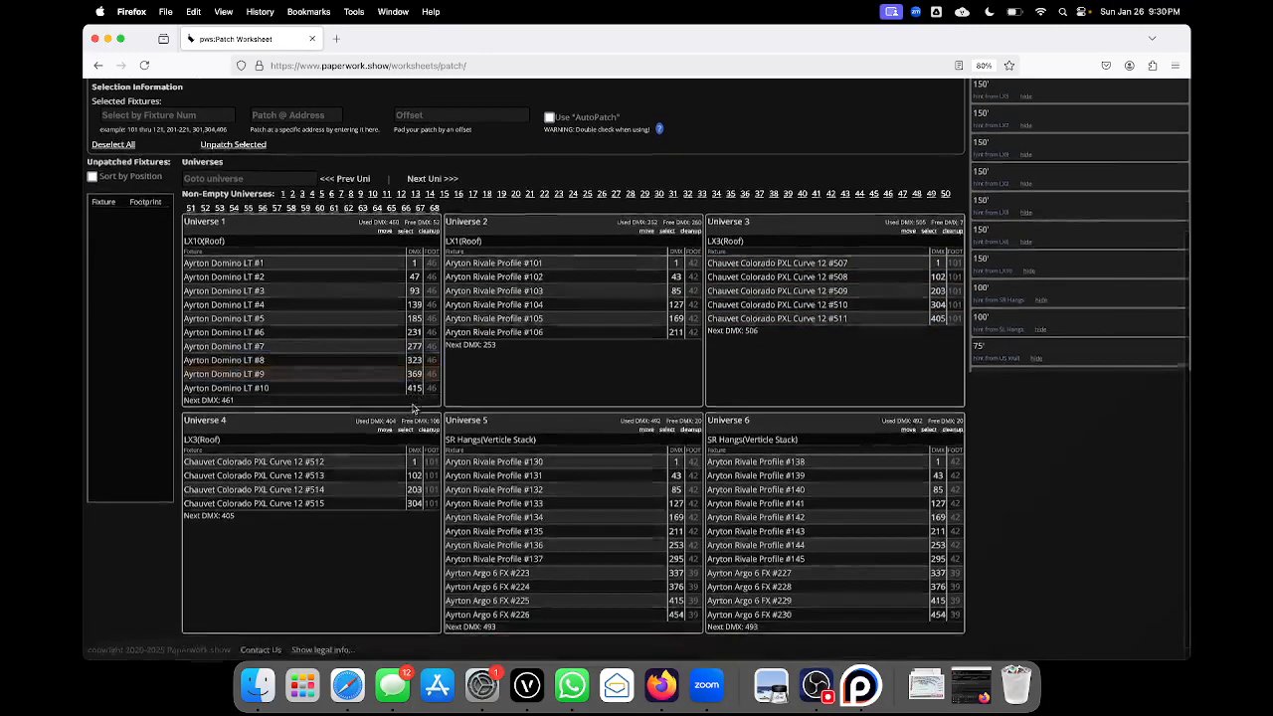
scroll(415, 409, "up", 1)
- Examine the fixture patch across the higher non-empty universes up to Universe 68, noting which lighting positions each one serves
left_click(546, 254)
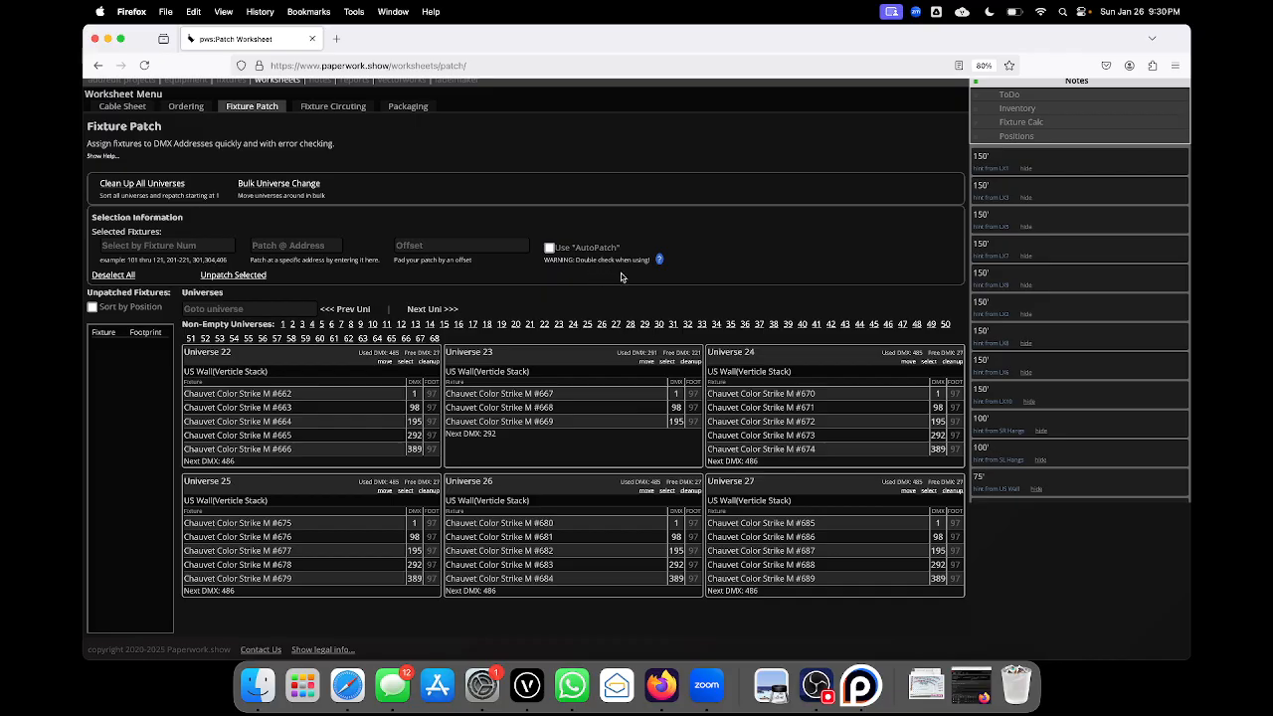
left_click(617, 327)
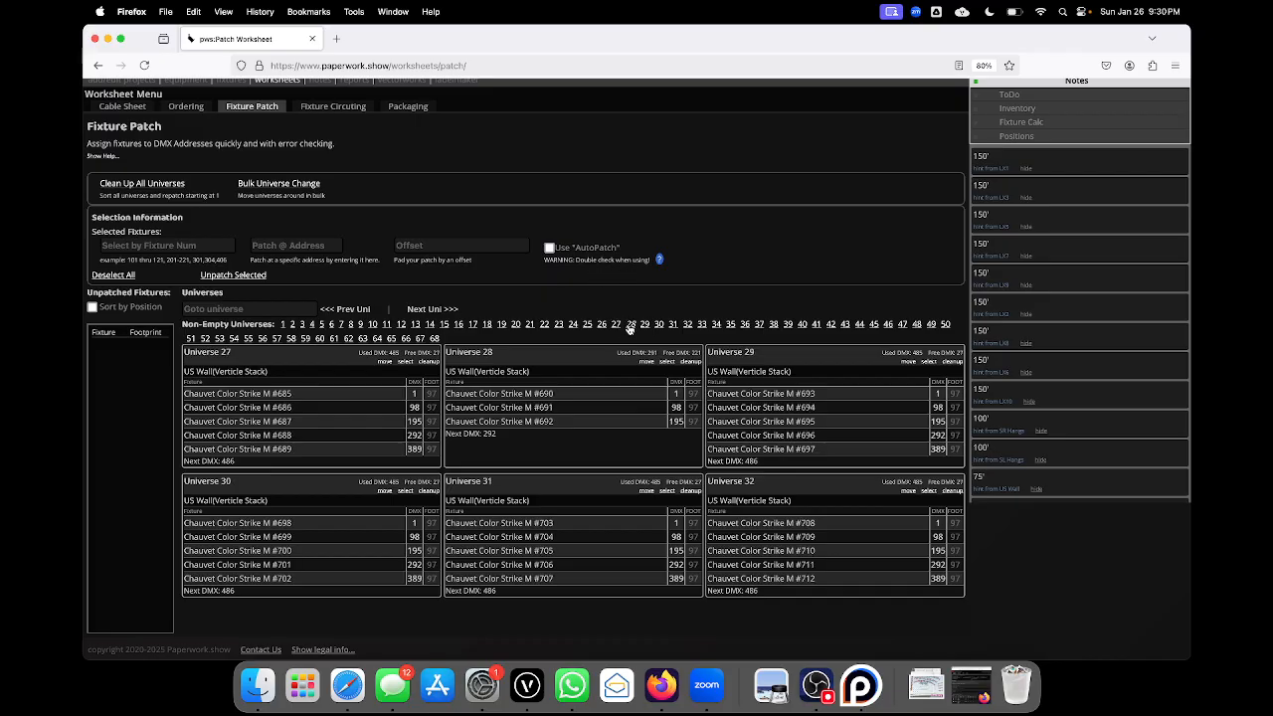
left_click(700, 327)
left_click(745, 326)
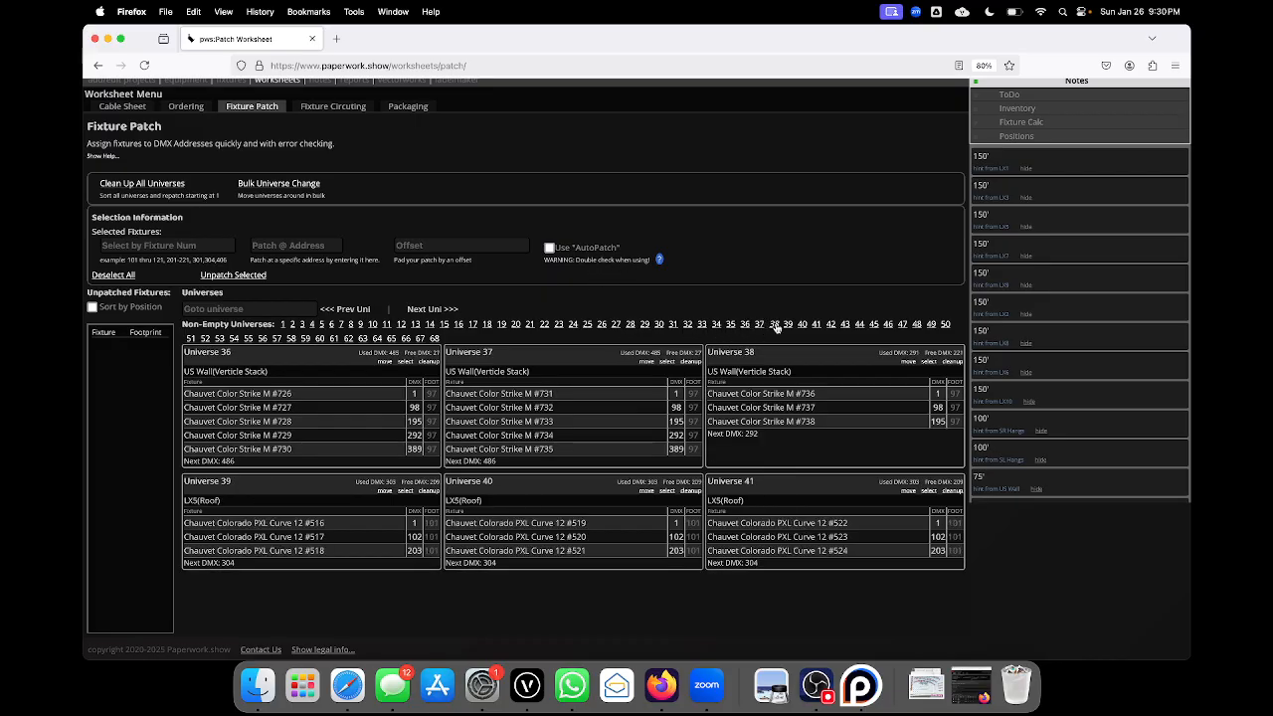
left_click(775, 326)
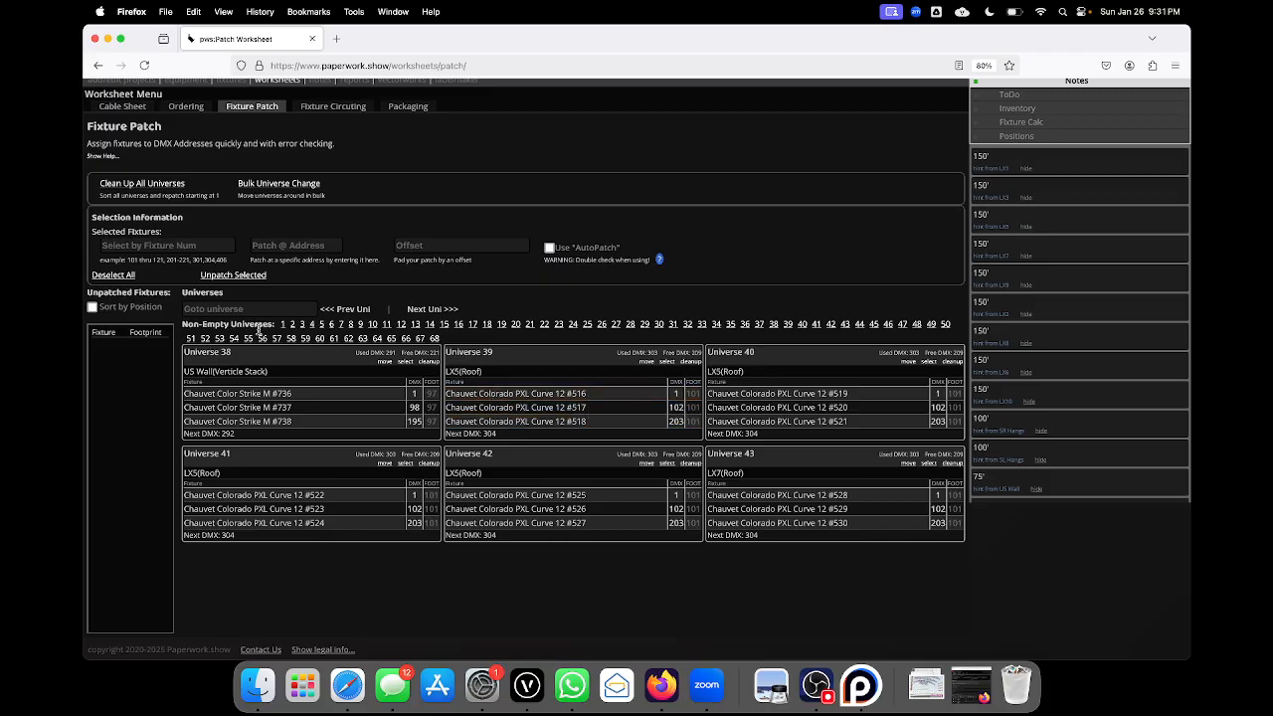
left_click(248, 338)
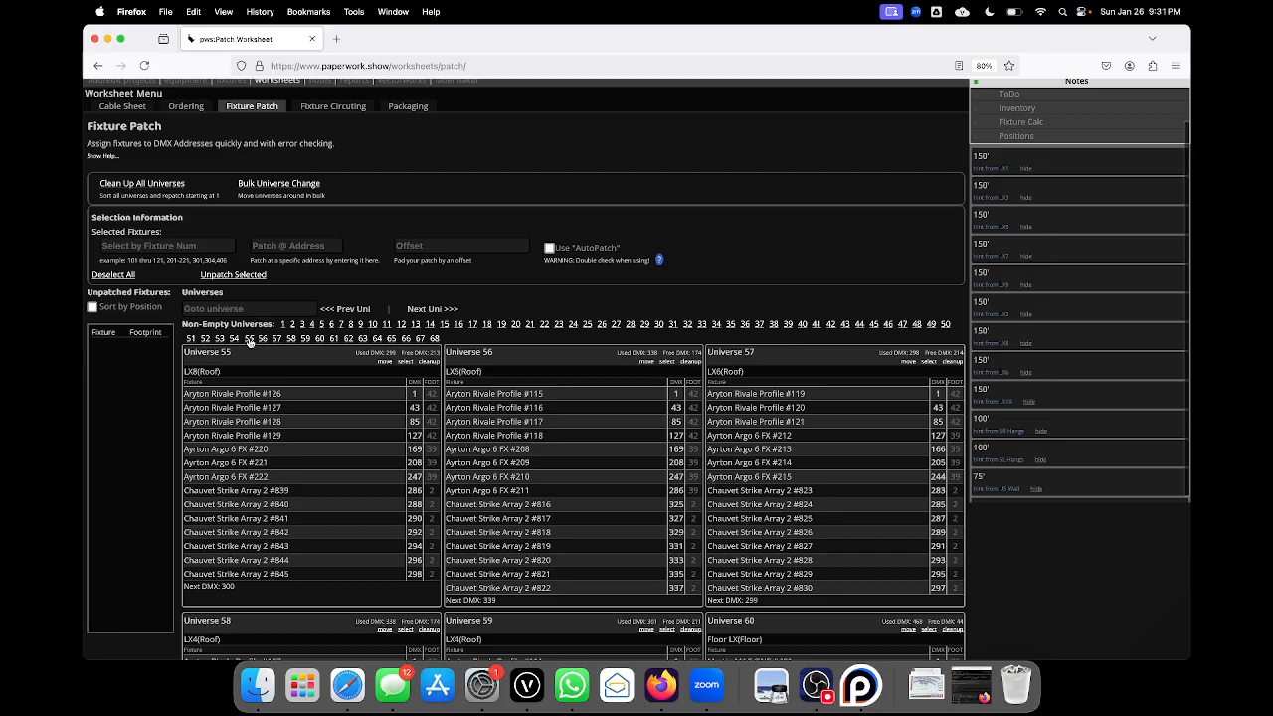
left_click(377, 340)
left_click(435, 339)
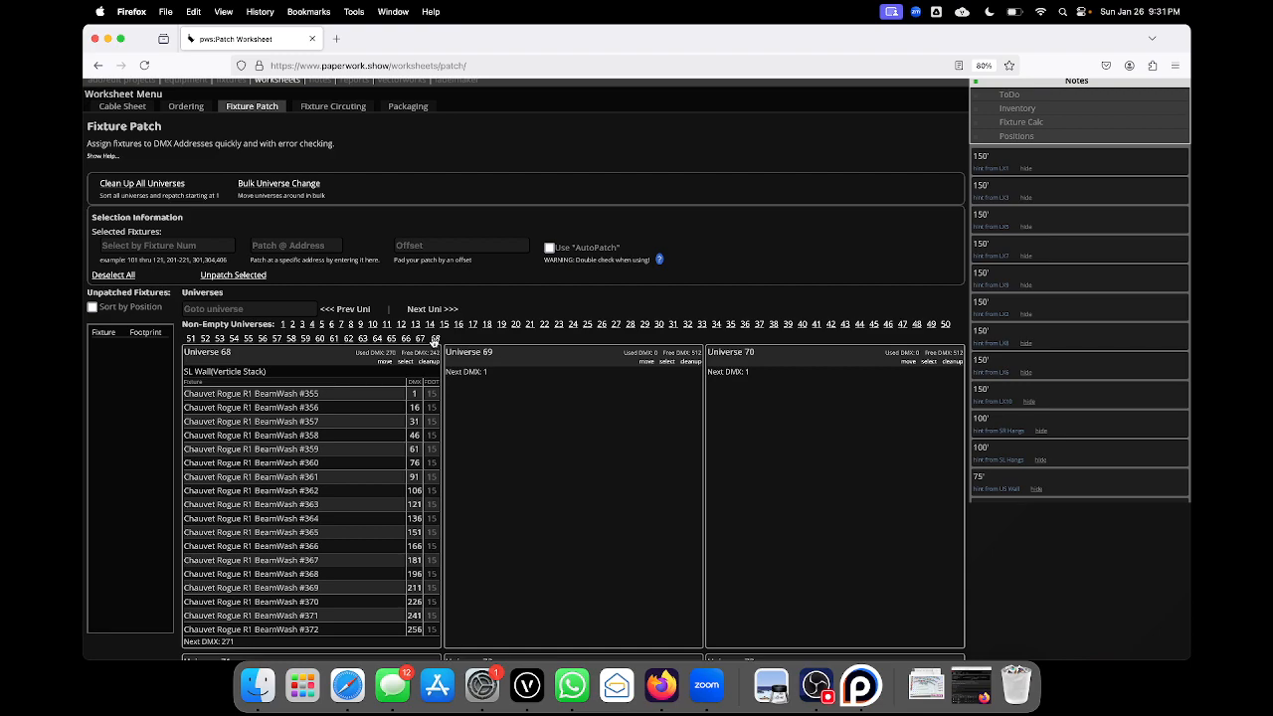
- Repatch the SL Wall Chauvet Rogue R1 BeamWash fixtures 355 through 372 from Universe 68 to Universe 72
scroll(470, 323, "down", 1)
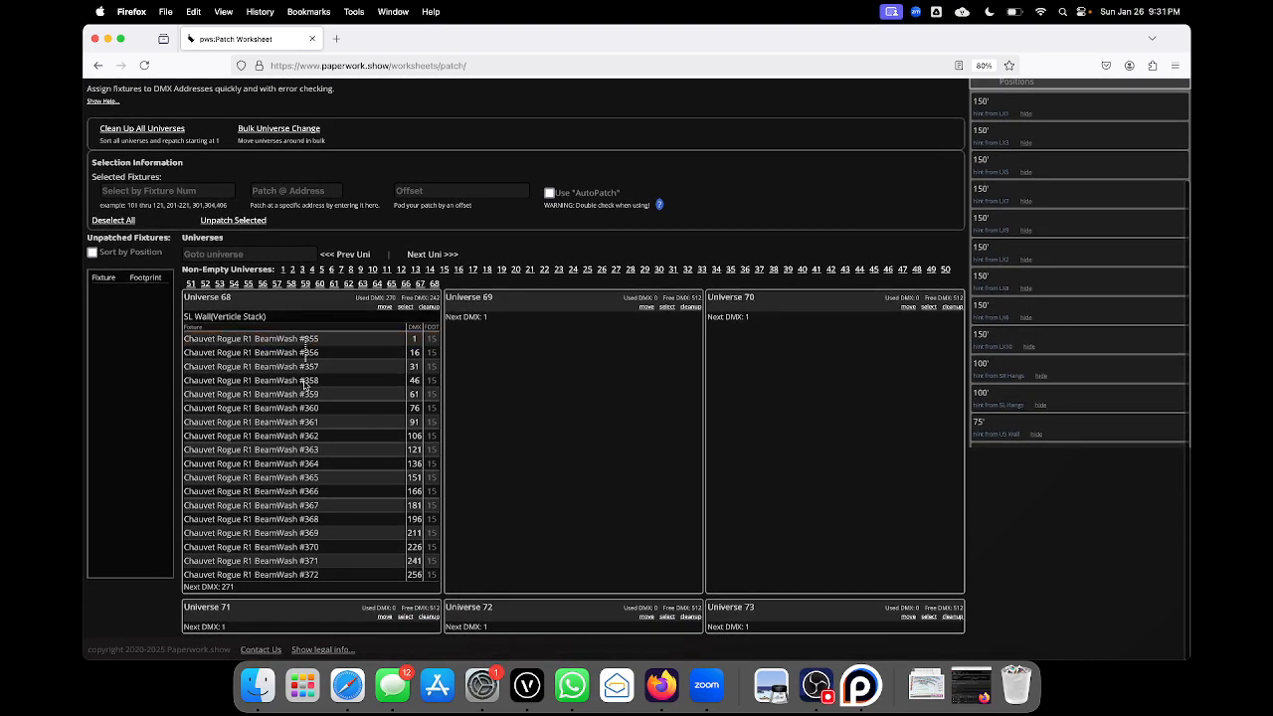
left_click_drag(304, 383, 305, 575)
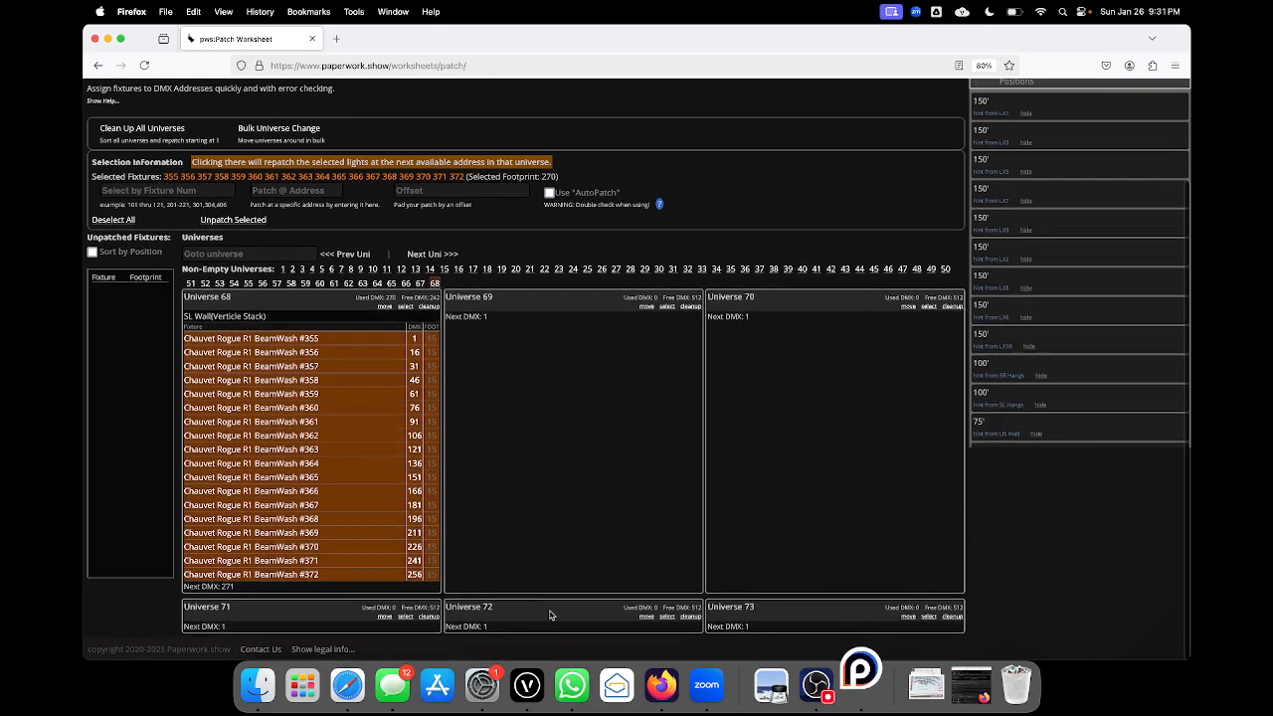
left_click(550, 615)
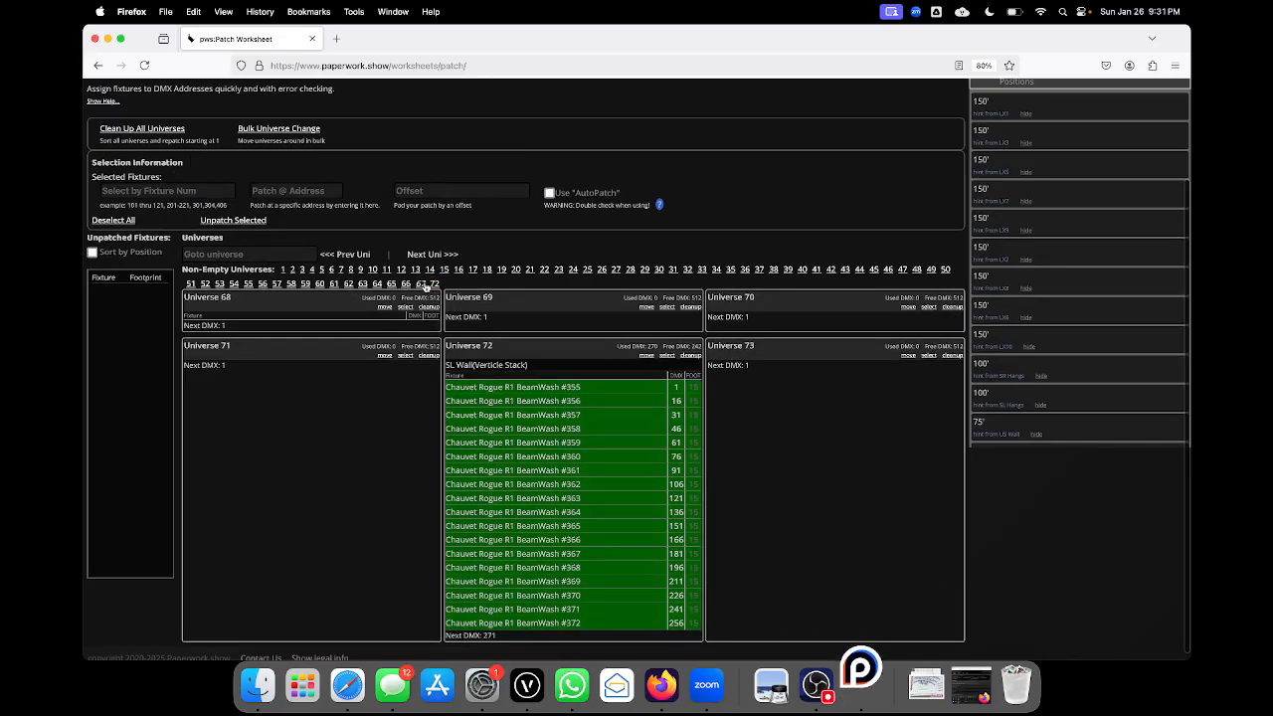
- Repatch the SL Wall Chauvet Rogue R1 BeamWash fixtures 337 through 354 from Universe 67 to Universe 71
left_click(358, 255)
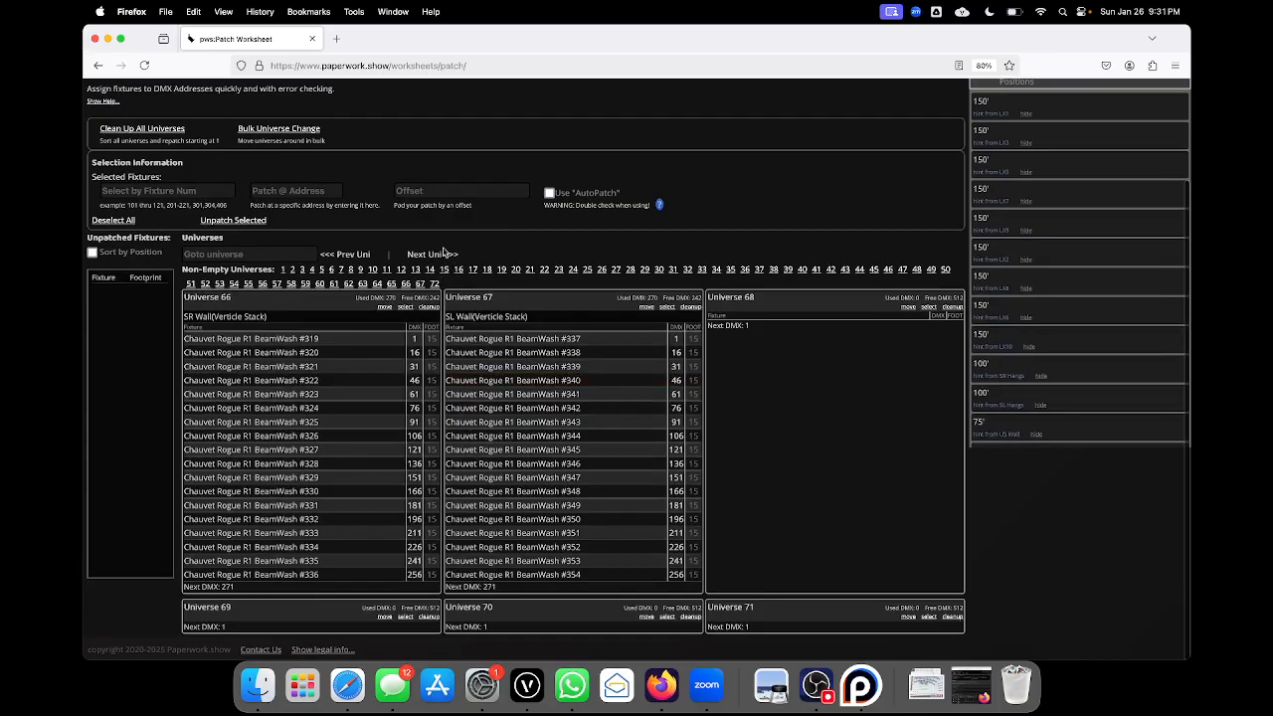
left_click(437, 255)
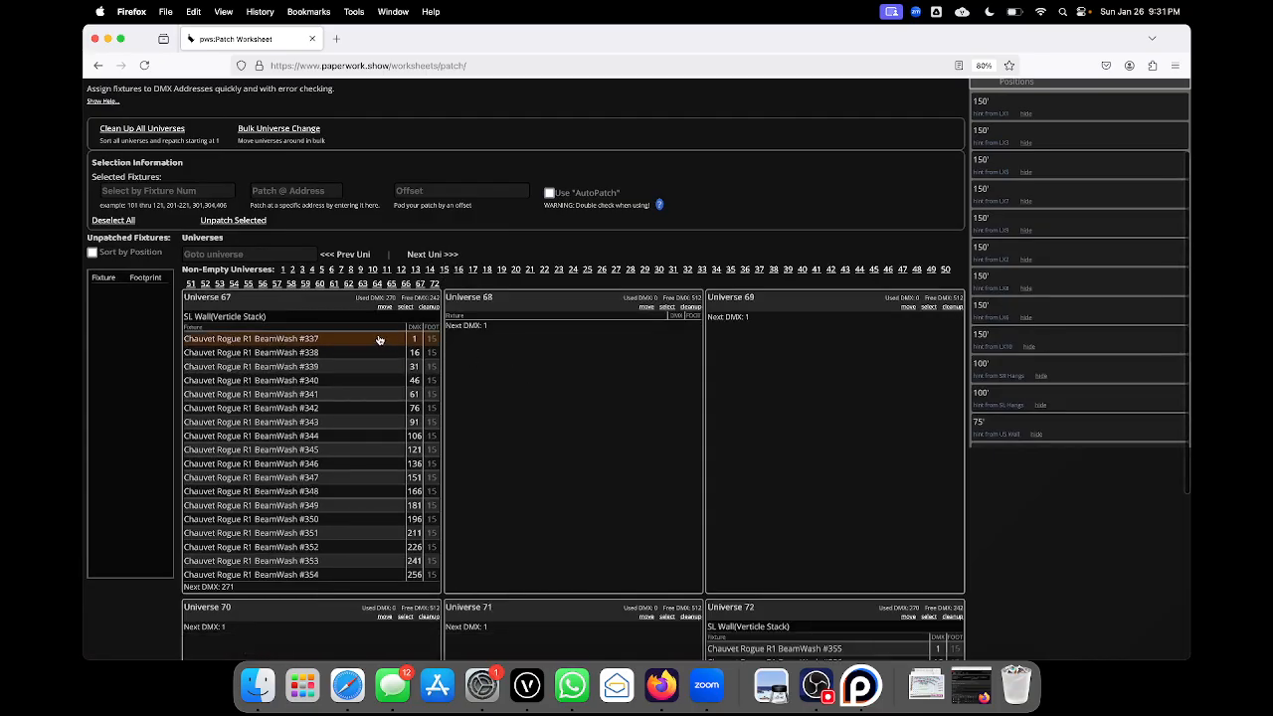
left_click_drag(361, 339, 361, 577)
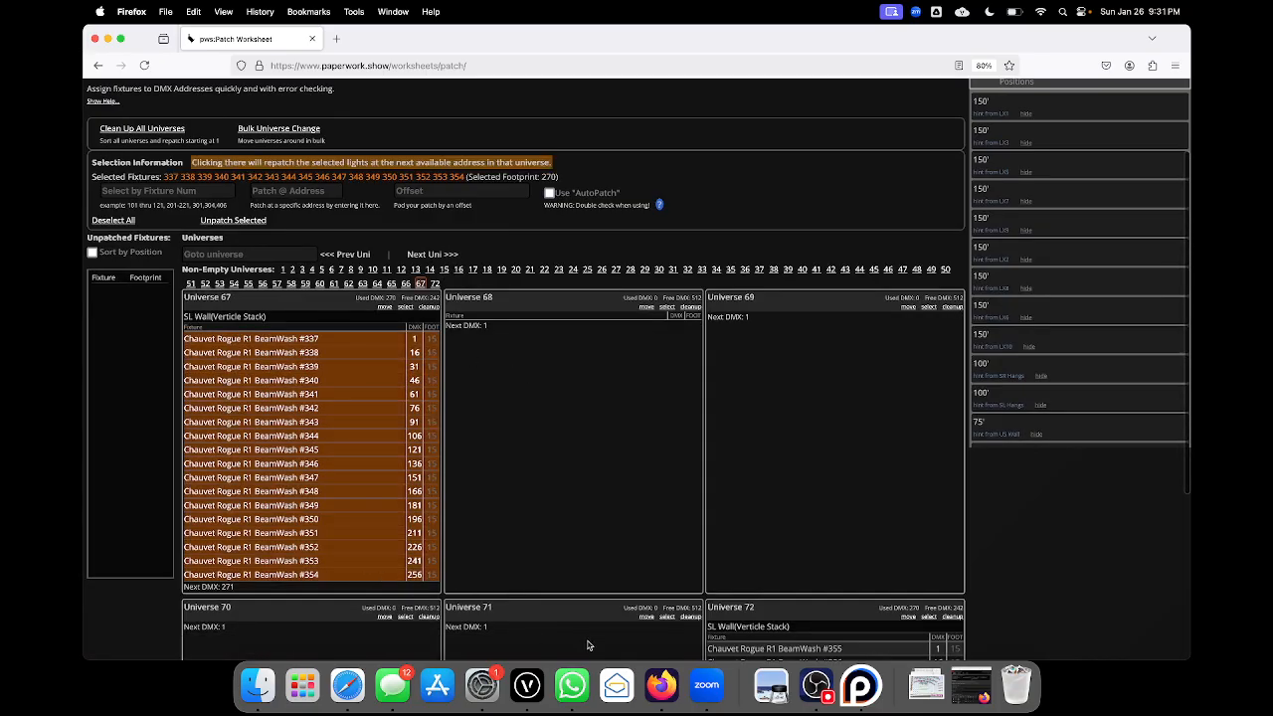
left_click(384, 308)
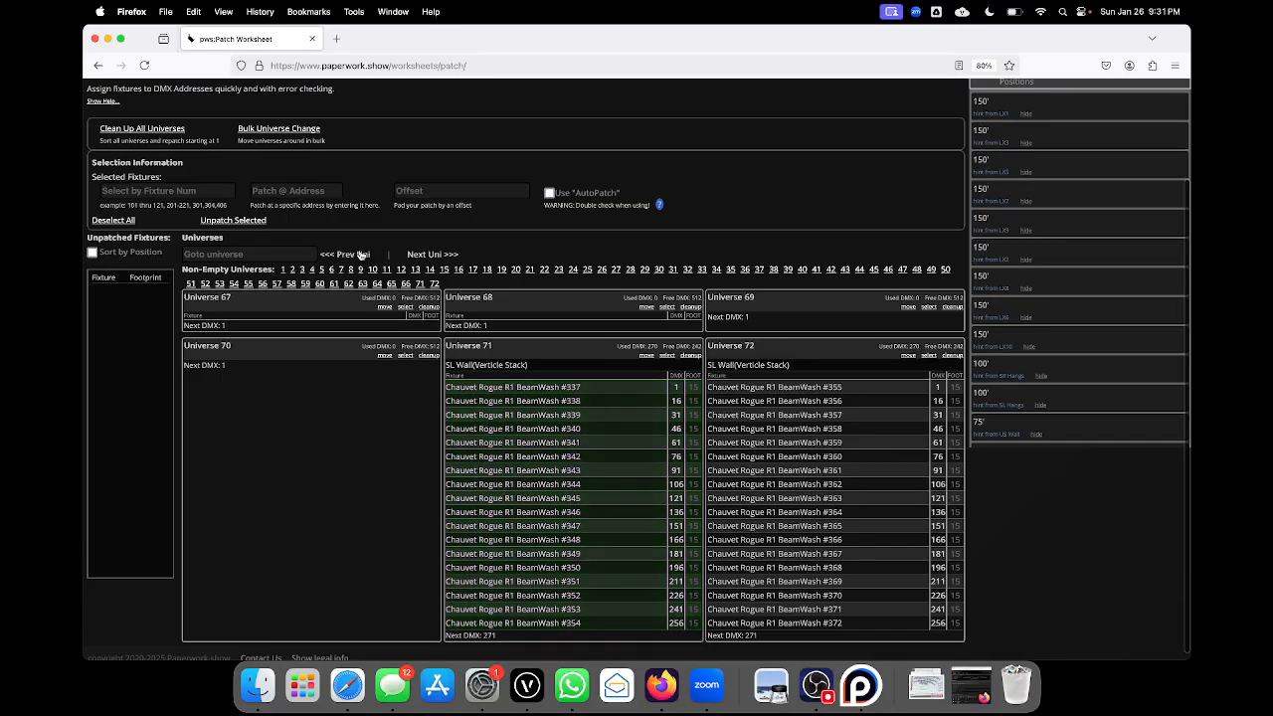
- Repatch the SR Wall BeamWash fixtures, moving 319 through 336 to Universe 70 and 301 through 318 to Universe 69
left_click(361, 253)
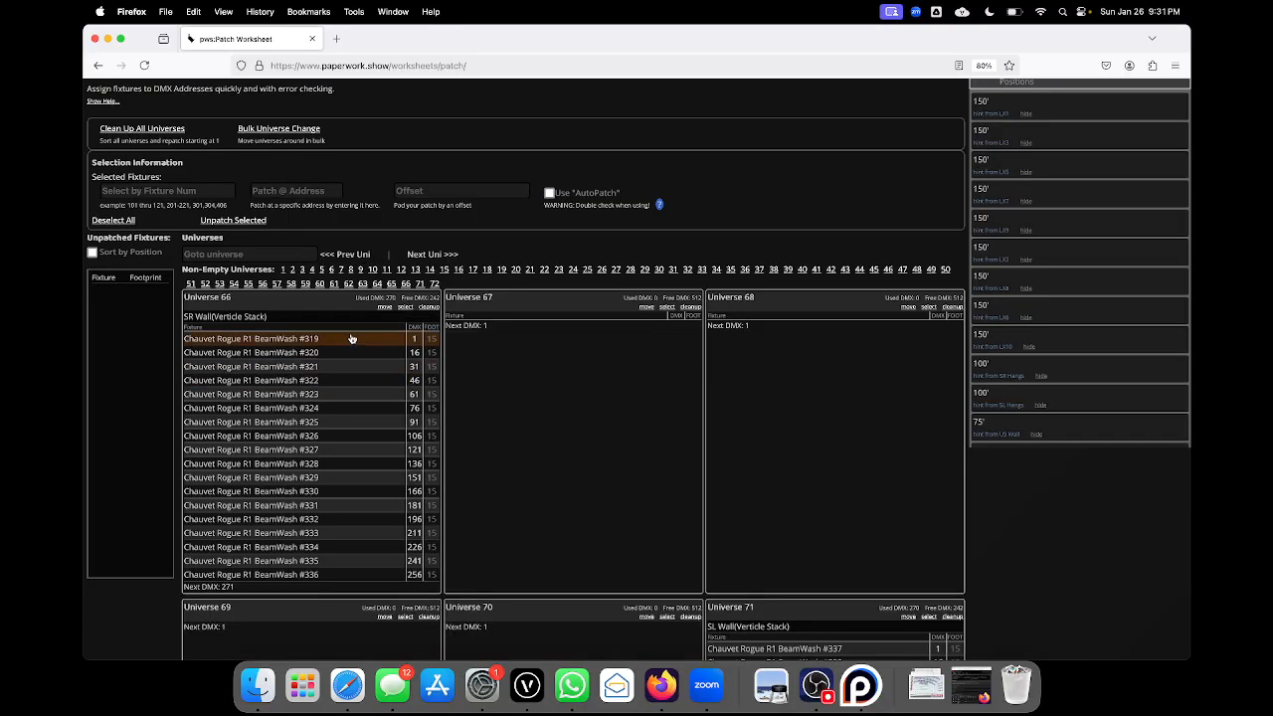
left_click_drag(349, 339, 565, 633)
left_click(368, 255)
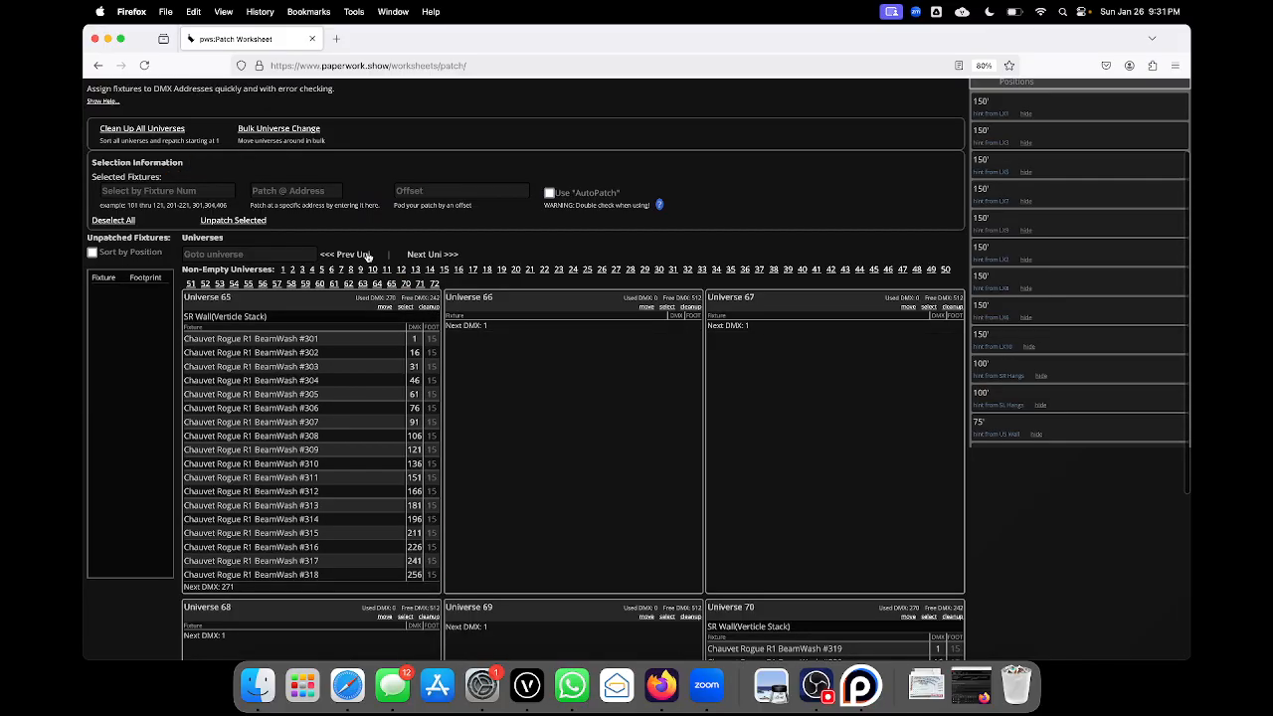
left_click_drag(364, 339, 571, 629)
- Repatch the Floor LX Martin MAC ONE fixtures, moving 453 through 464 to Universe 68 and 440 through 452 to Universe 67
left_click(354, 255)
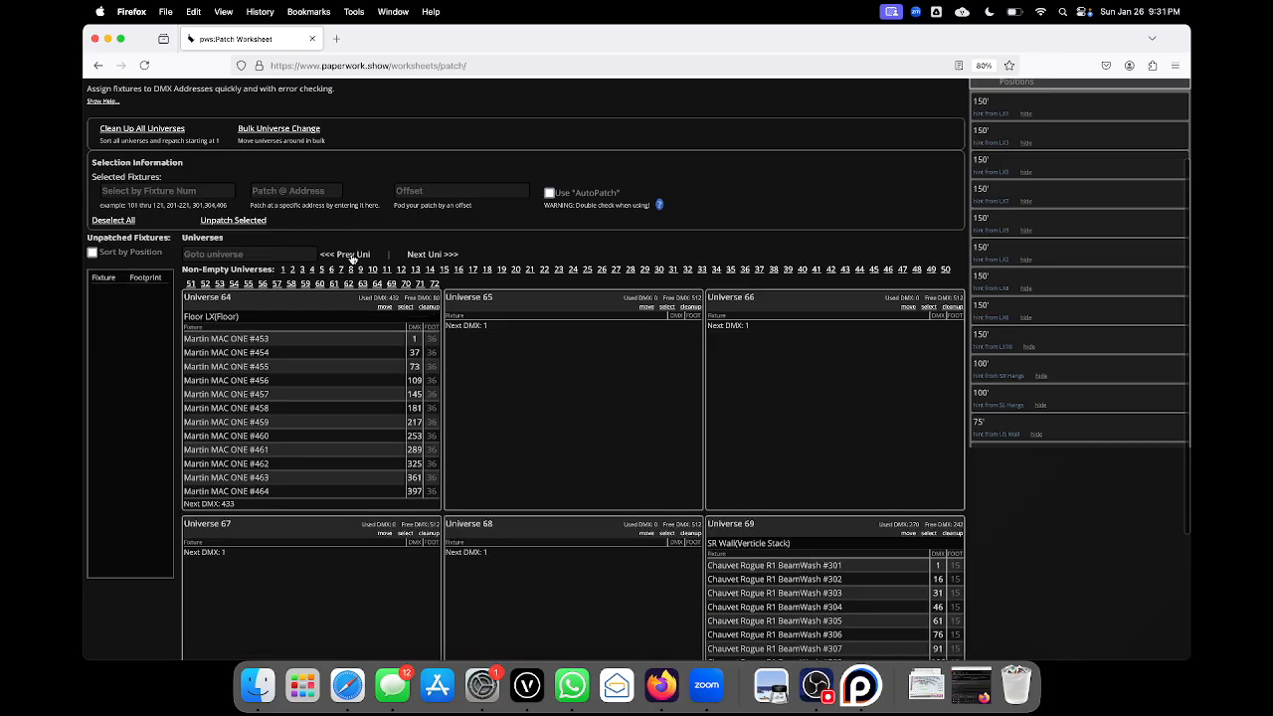
left_click_drag(335, 339, 568, 593)
left_click(347, 255)
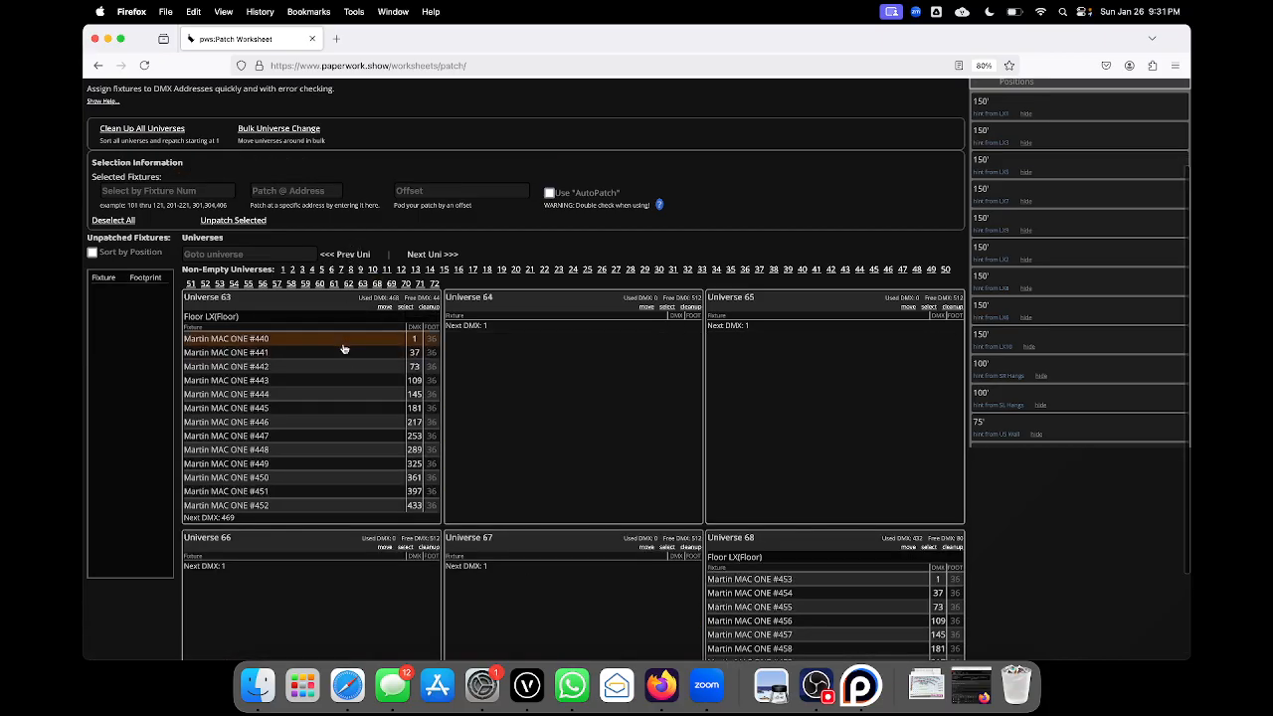
left_click_drag(343, 348, 542, 601)
- Repatch the Floor LX Martin MAC ONE fixtures 427 through 439 from Universe 62 to Universe 66, and bring up Universe 61
left_click(353, 309)
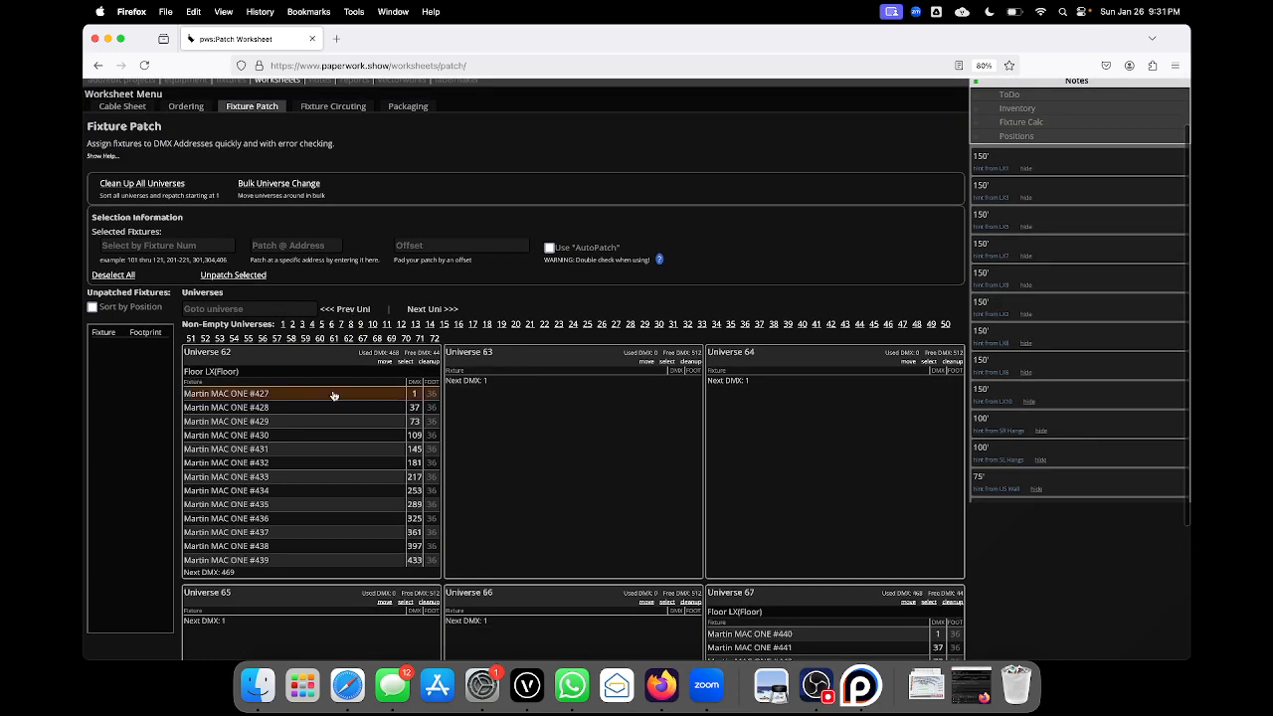
left_click_drag(334, 395, 543, 622)
left_click(358, 309)
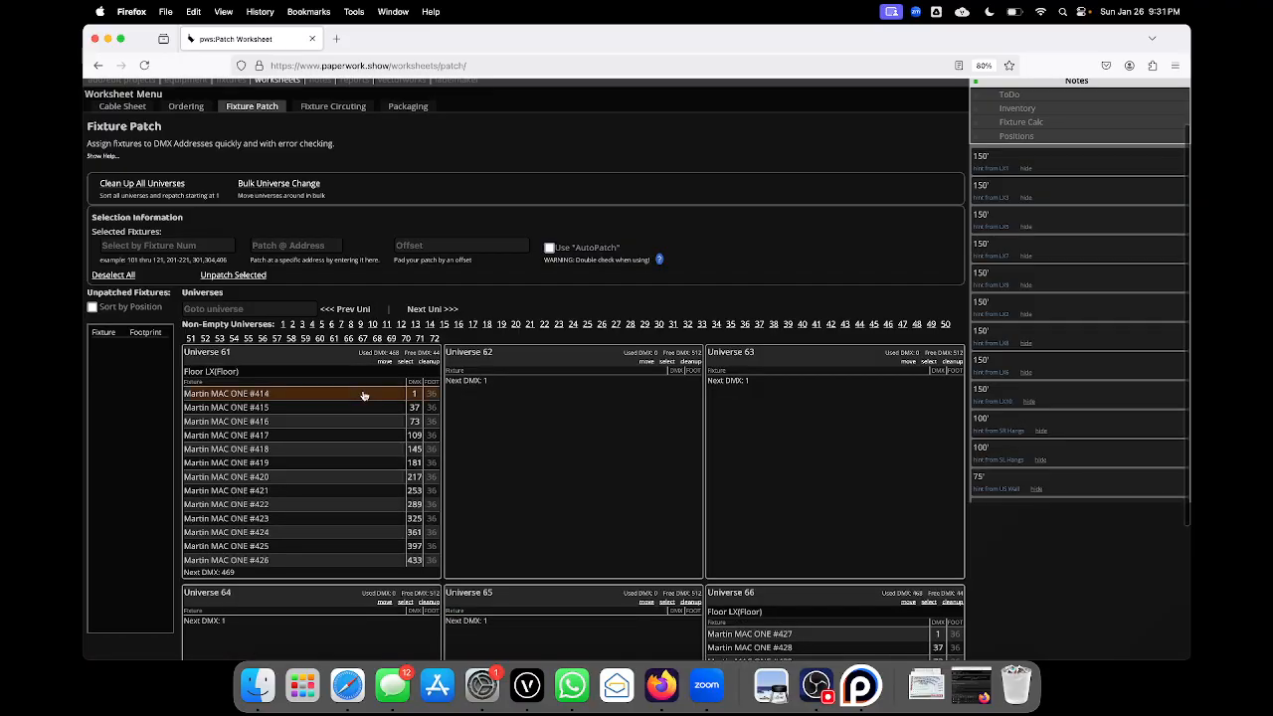
- Repatch the Floor LX Martin MAC ONE fixtures, moving 414 through 426 to Universe 65 and 401 through 413 from Universe 60 to Universe 64
left_click_drag(364, 396, 529, 627)
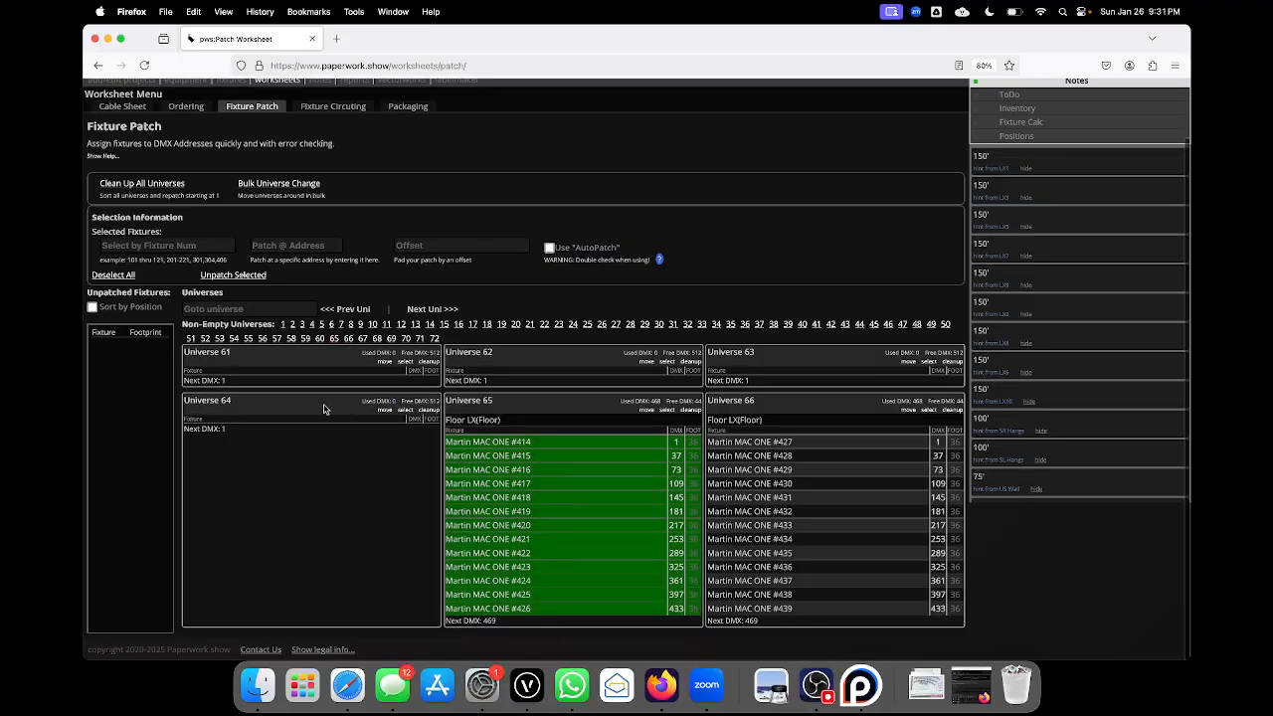
left_click(346, 310)
left_click_drag(358, 403, 334, 567)
left_click_drag(334, 567, 509, 645)
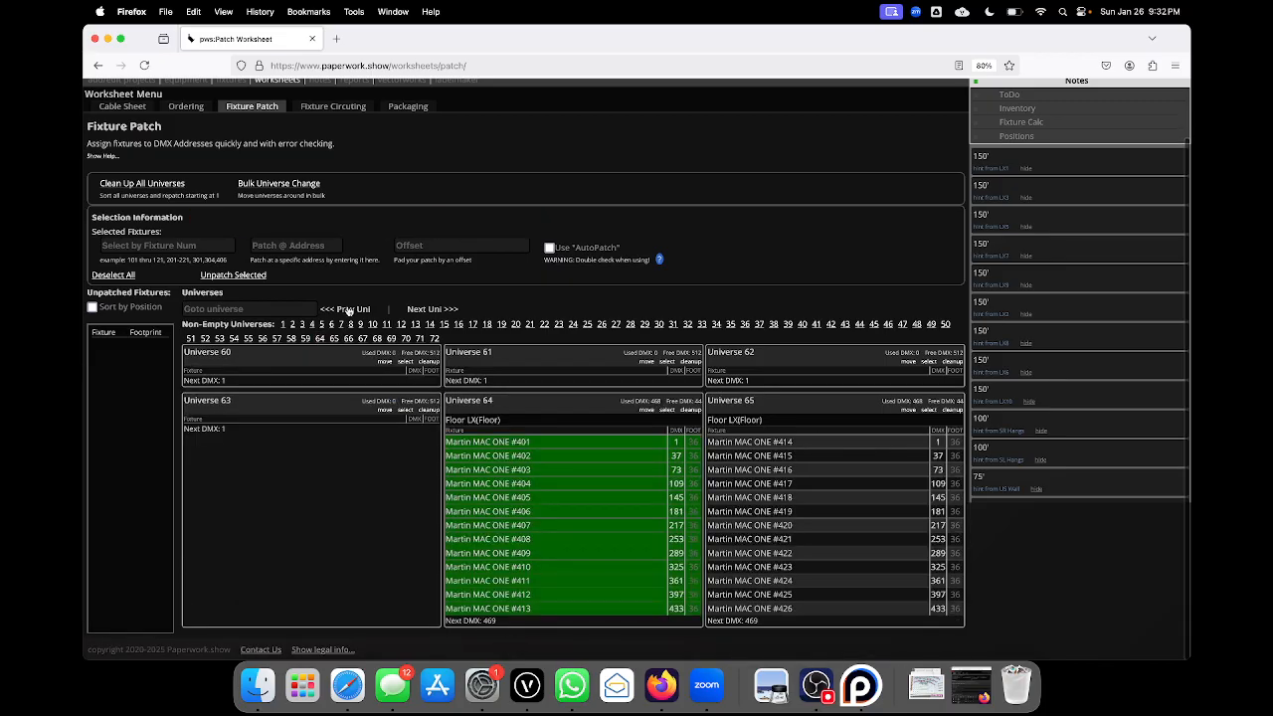
- Repatch the LX4 fixtures, moving all of Universe 59 to Universe 63 and all of Universe 58 to Universe 62
left_click(347, 310)
left_click_drag(318, 402, 312, 591)
left_click_drag(541, 652, 537, 647)
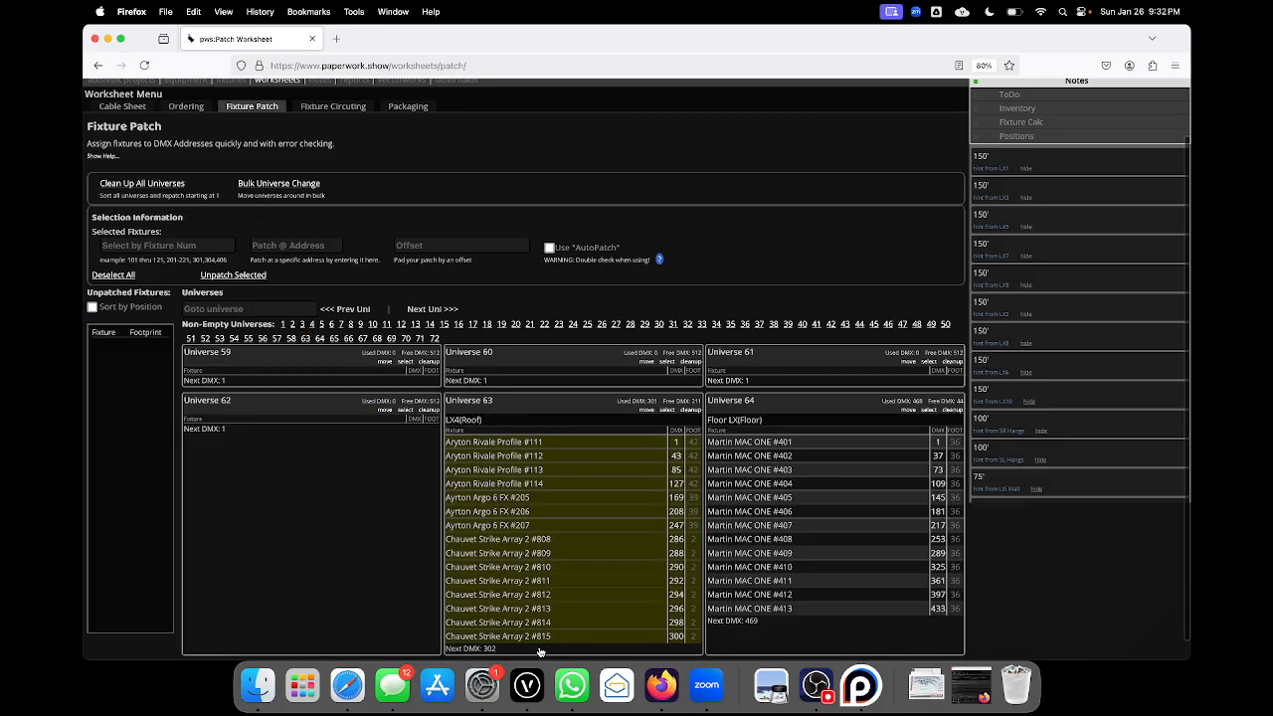
scroll(338, 299, "down", 1)
left_click(339, 286)
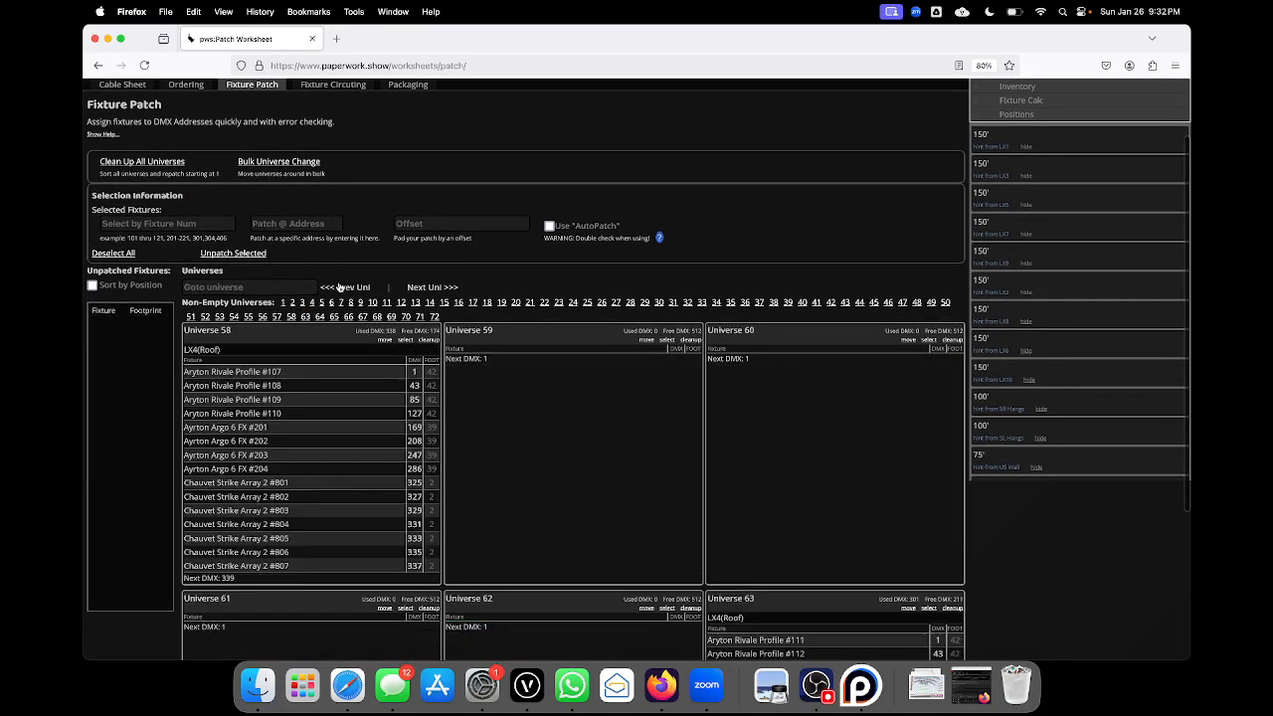
left_click_drag(338, 362, 346, 571)
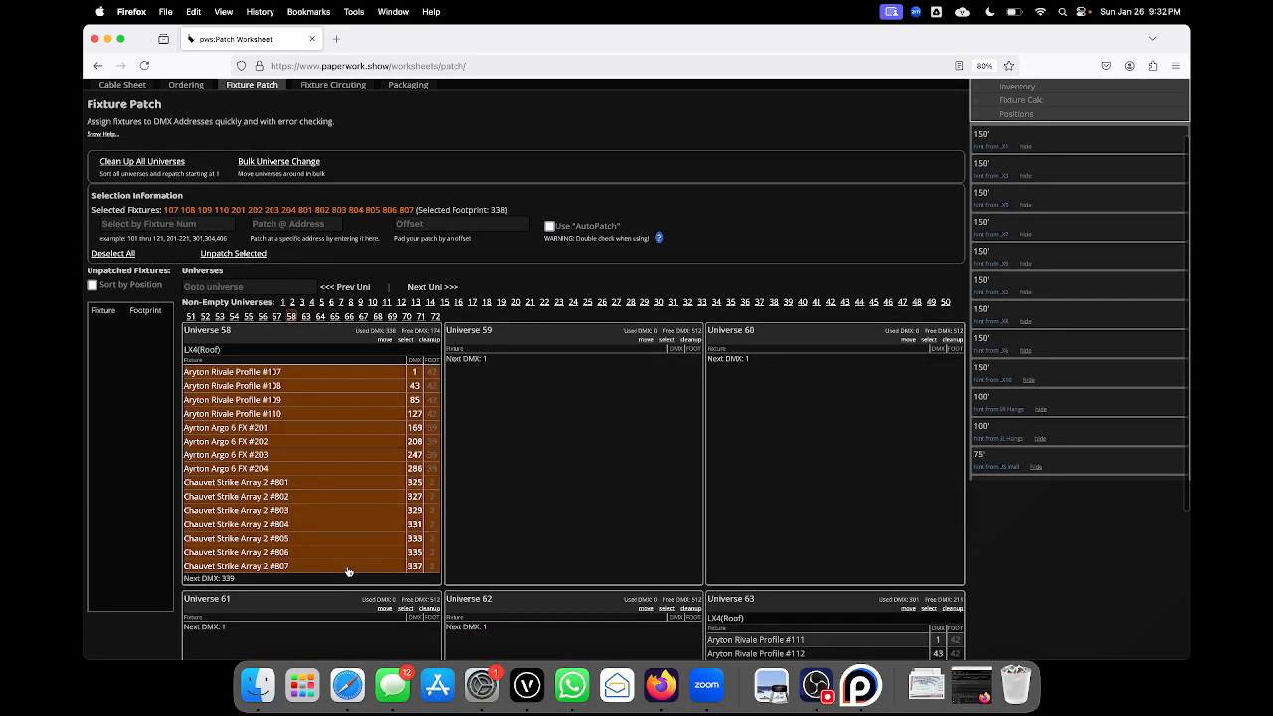
left_click(561, 640)
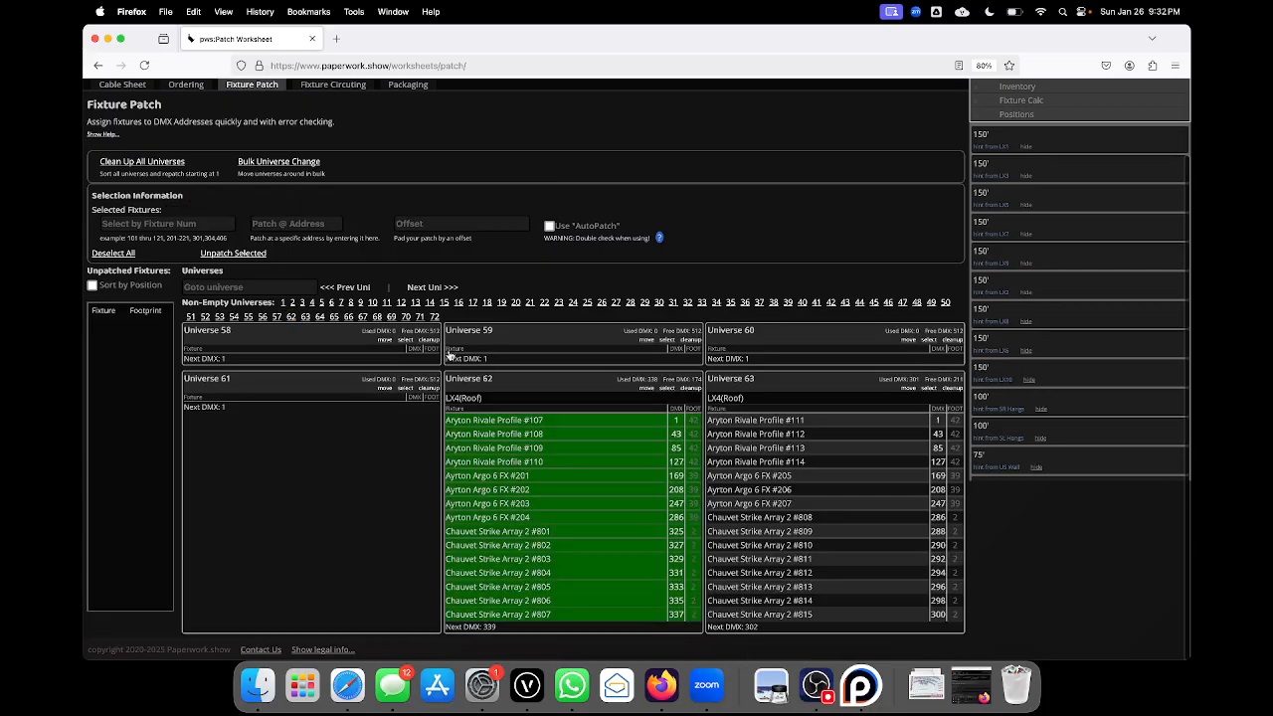
- Repatch the LX6 fixtures, moving all of Universe 57 to Universe 61 and all of Universe 56 to Universe 60
left_click(353, 288)
left_click_drag(339, 374, 320, 563)
left_click(532, 642)
left_click(345, 288)
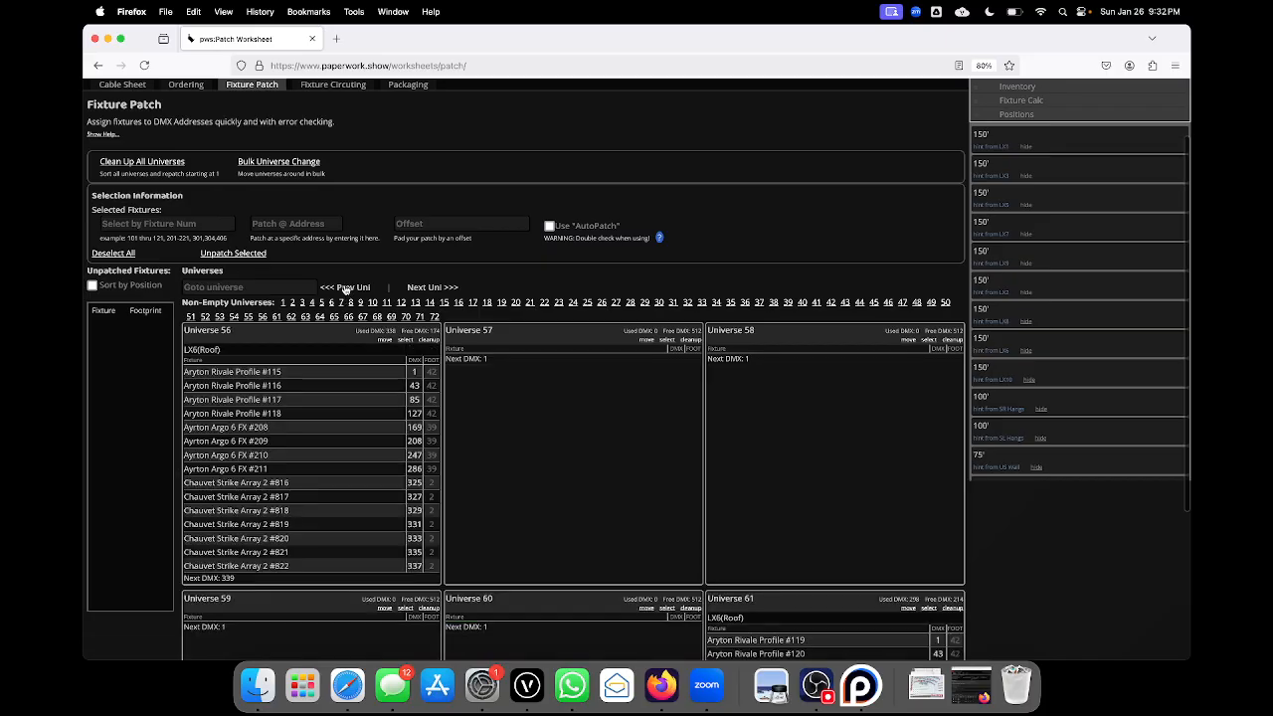
left_click_drag(307, 372, 307, 575)
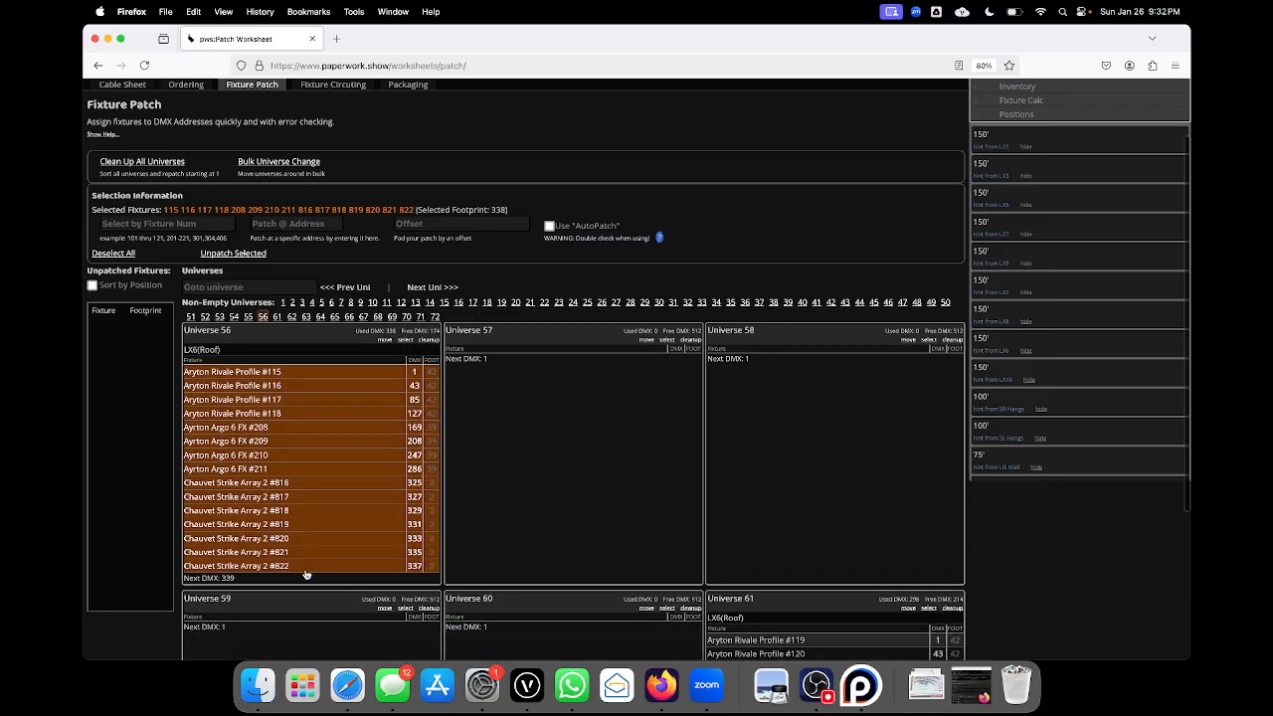
left_click(560, 634)
- Repatch the LX8 fixtures, moving all of Universe 55 to Universe 59 and all of Universe 54 to Universe 58
left_click(364, 288)
left_click_drag(370, 367, 364, 565)
left_click(547, 642)
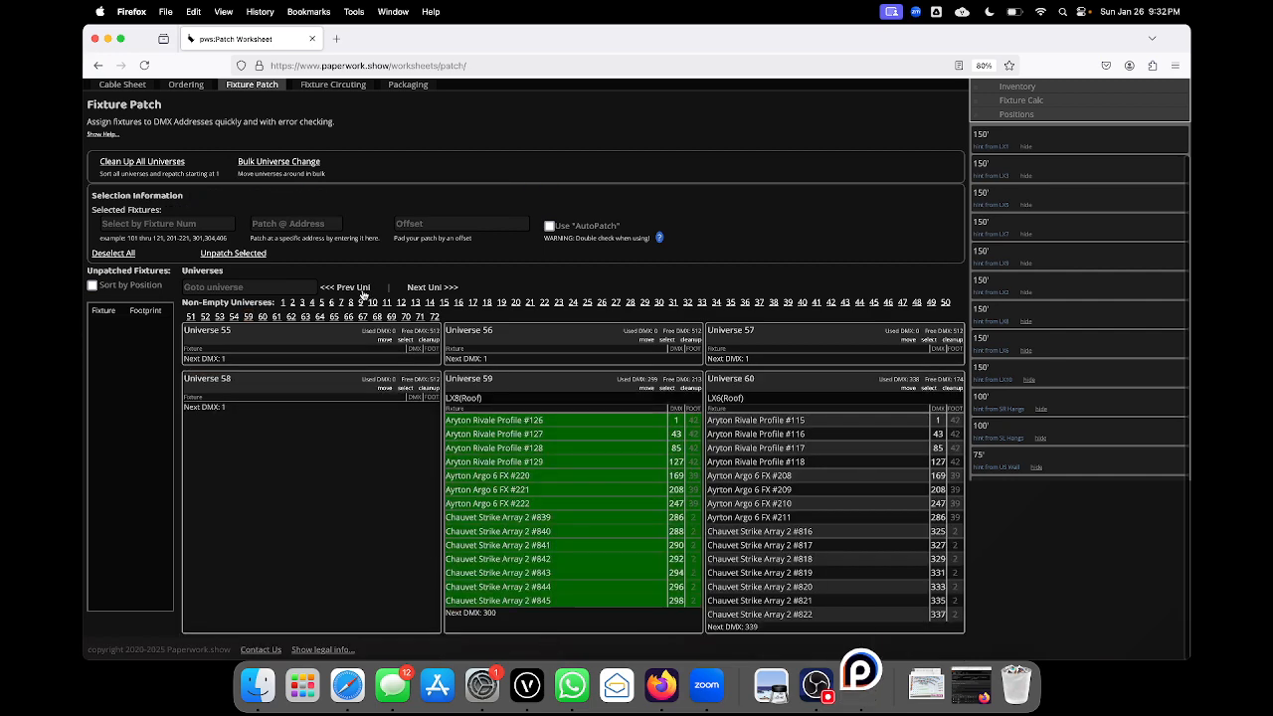
left_click(364, 289)
left_click_drag(347, 378, 349, 583)
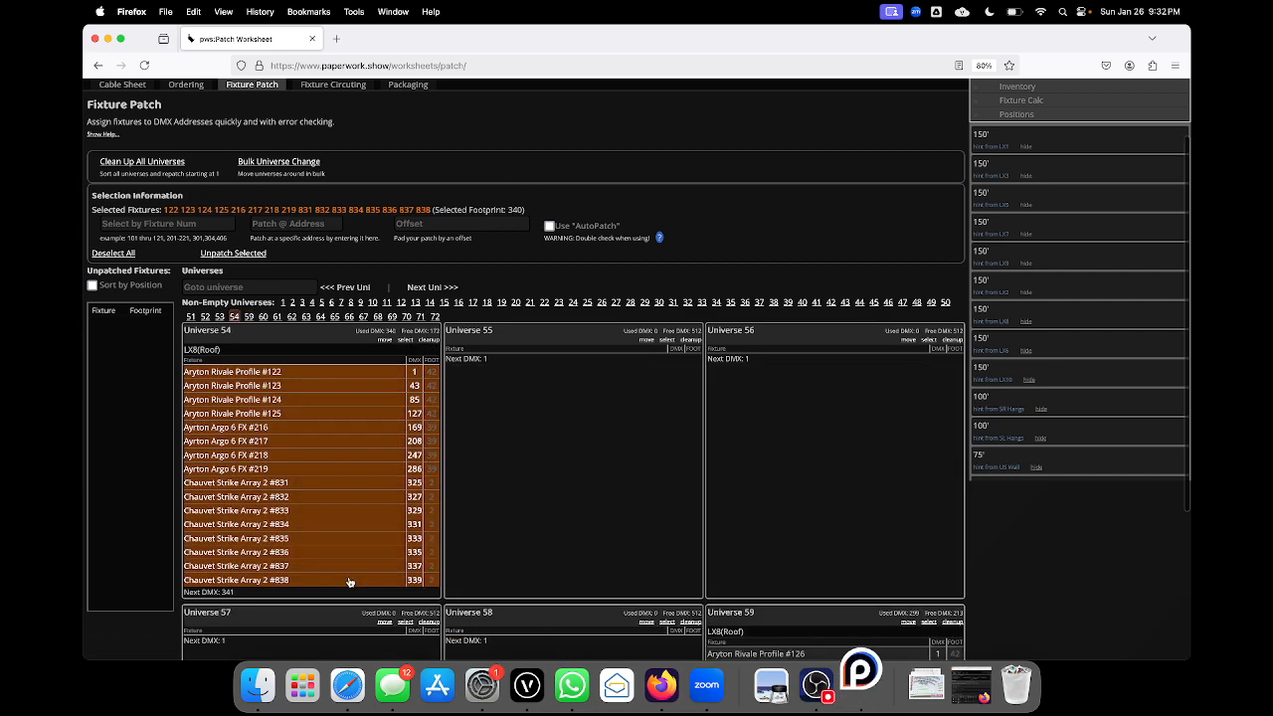
left_click(547, 641)
- Repatch the LX2 Chauvet Colorado PXL Curve 12 fixtures, moving 504 through 506 to Universe 57 and 501 through 503 to Universe 56
left_click(358, 288)
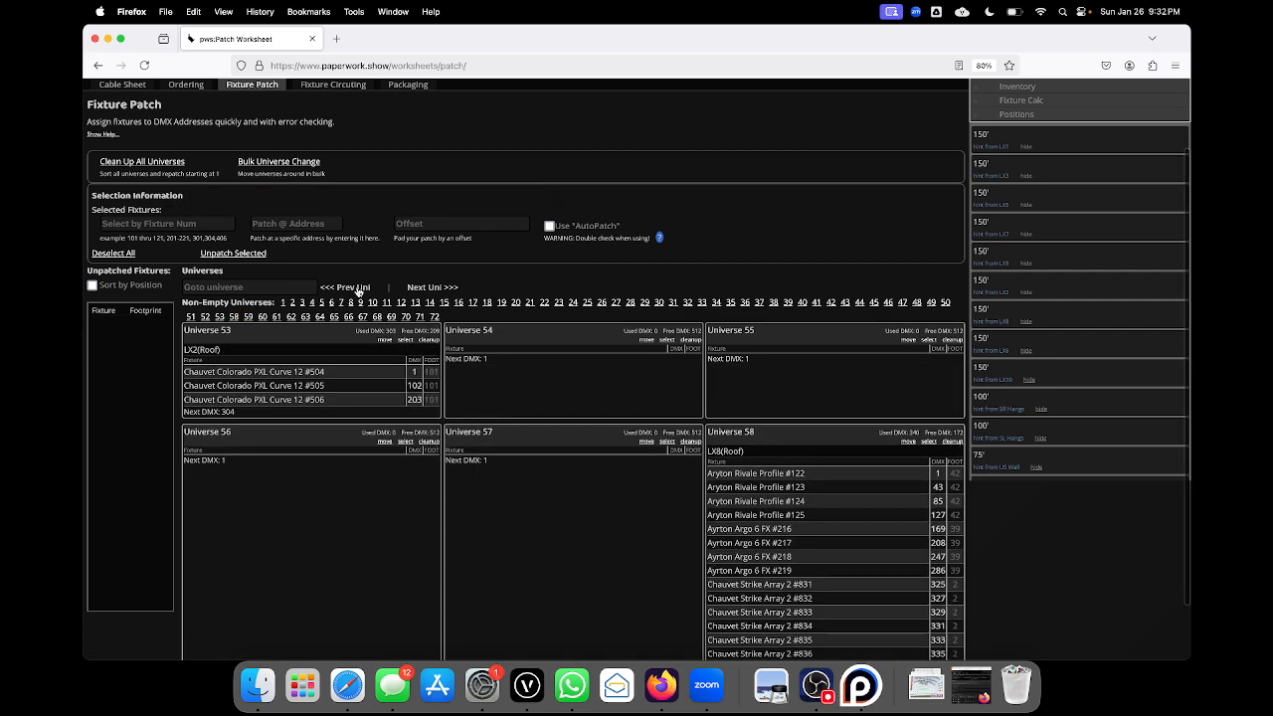
left_click_drag(335, 403, 335, 404)
left_click(498, 488)
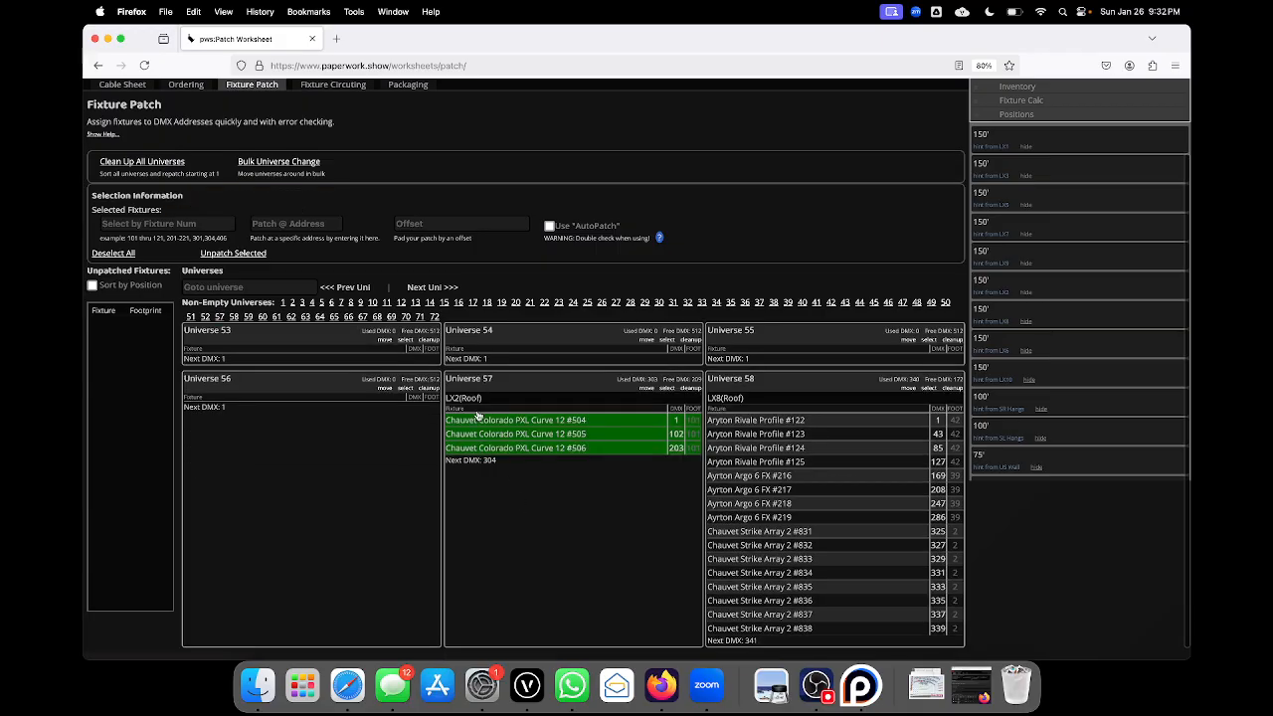
left_click(366, 290)
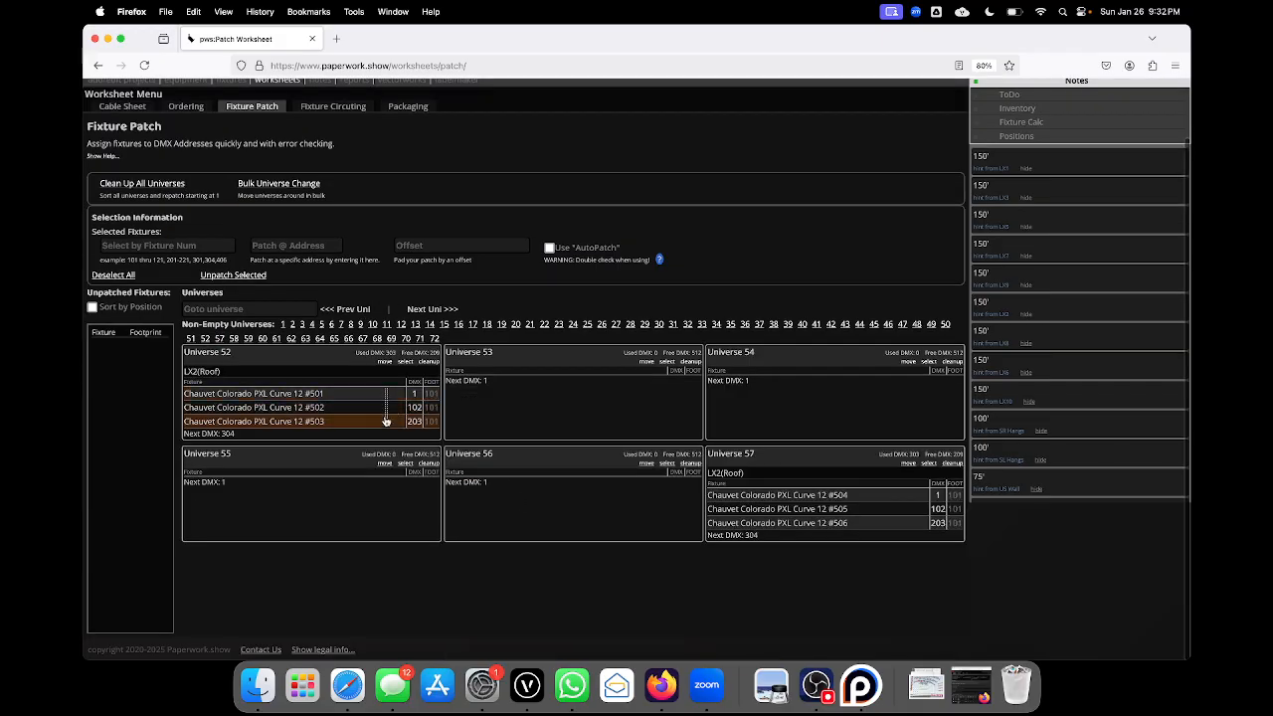
left_click_drag(385, 421, 387, 423)
left_click(511, 505)
- Repatch all fixtures of Universe 51 to Universe 55 and all fixtures of Universe 50 to Universe 54
left_click(348, 309)
left_click_drag(345, 399, 360, 424)
left_click(474, 463)
left_click(351, 310)
left_click(476, 482)
- Repatch the LX9 PXL Curve 12 fixtures, moving 546 through 548 to Universe 53 and 543 through 545 to Universe 52
left_click(348, 309)
left_click(507, 484)
left_click(366, 310)
left_click(528, 489)
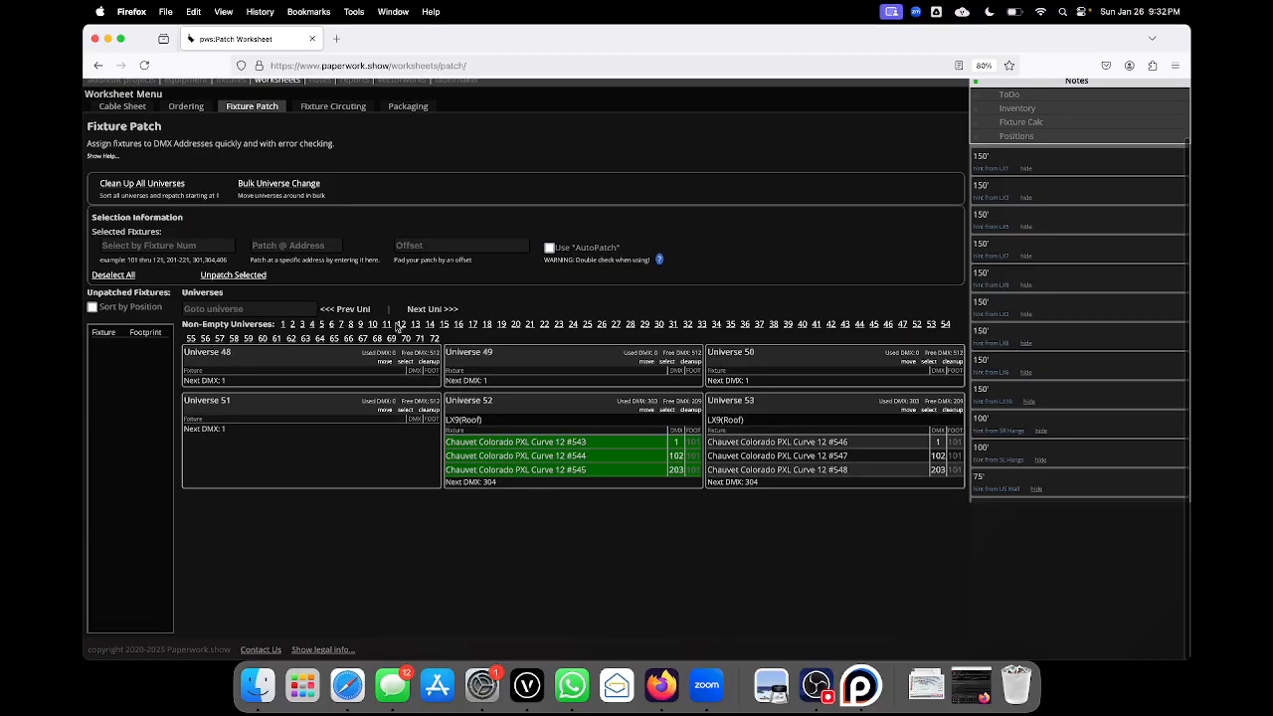
- Repatch all fixtures of Universe 47 to Universe 51 and all fixtures of Universe 46 to Universe 50
left_click(364, 310)
left_click_drag(367, 397, 311, 426)
left_click(513, 494)
left_click(344, 310)
left_click(511, 486)
- Repatch the LX7 PXL Curve 12 fixtures, moving 534 through 536 to Universe 49 and 531 through 533 to Universe 48
left_click(348, 310)
left_click(503, 503)
left_click(354, 309)
left_click(525, 495)
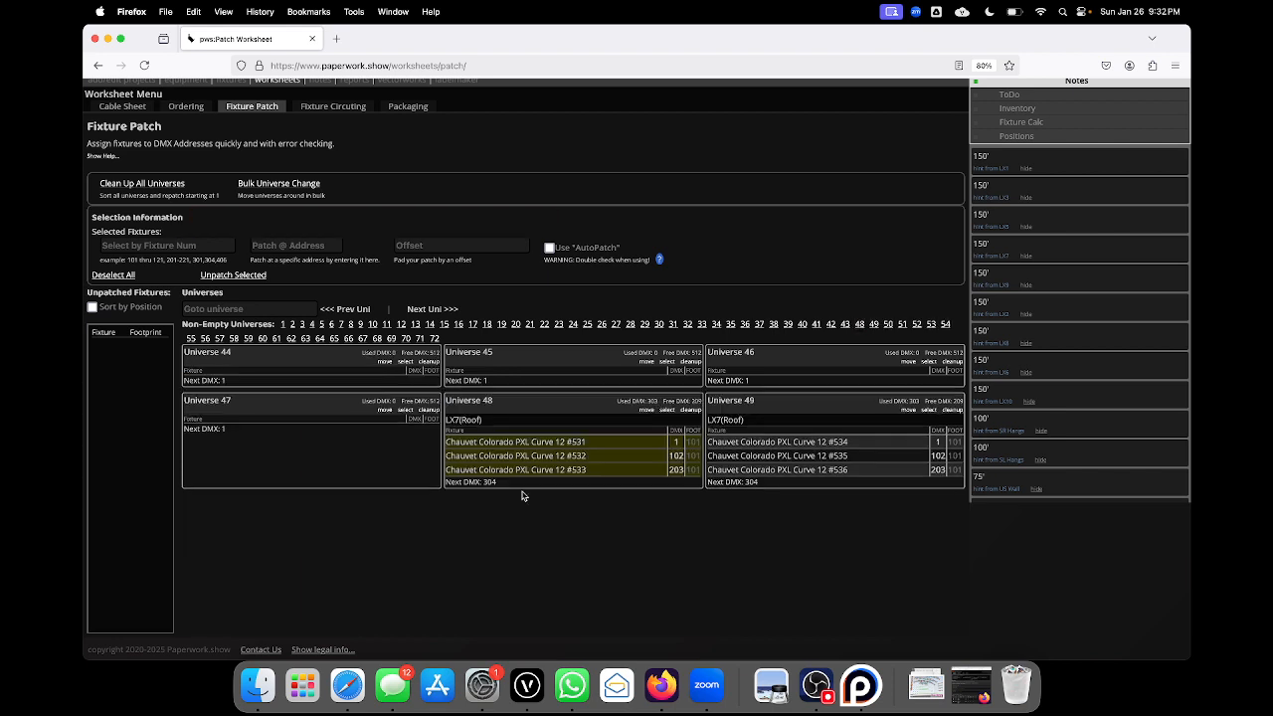
- Repatch LX7 PXL Curve 12 fixtures 528 through 530 to Universe 47 and LX5 fixtures 525 through 527 to Universe 46
left_click(354, 310)
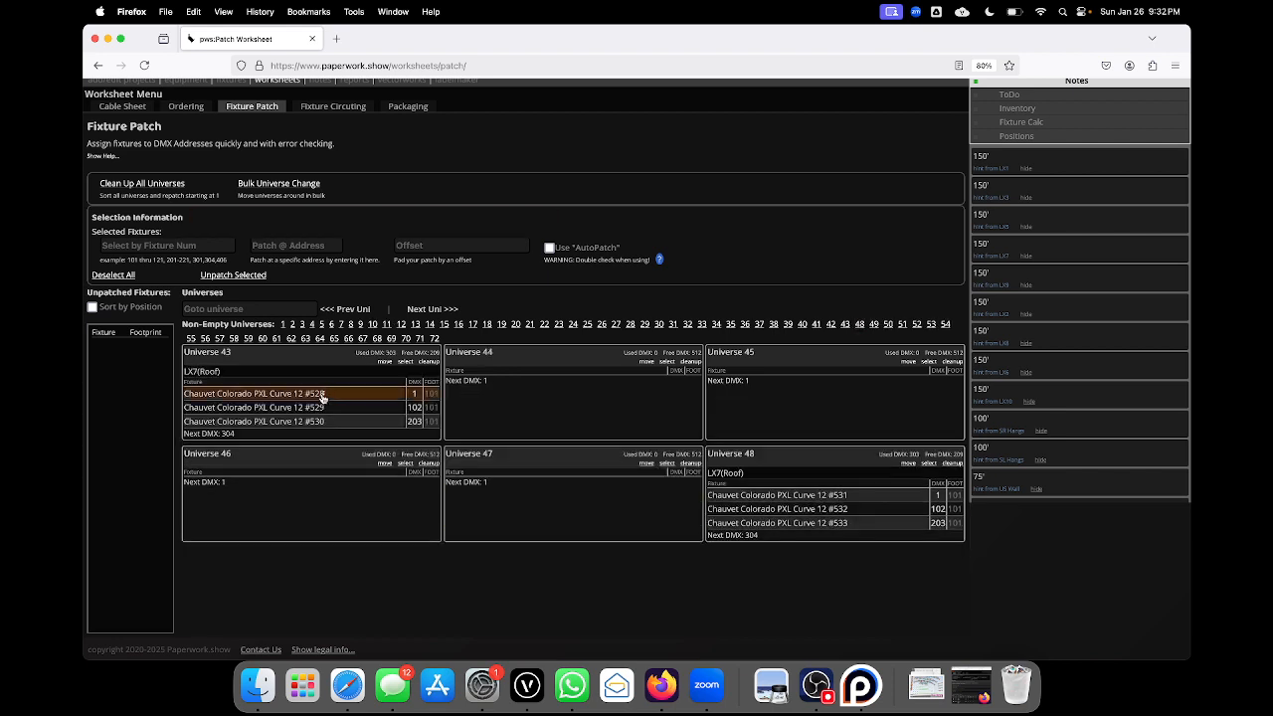
left_click_drag(322, 395, 332, 427)
left_click(521, 492)
left_click(356, 310)
left_click(520, 501)
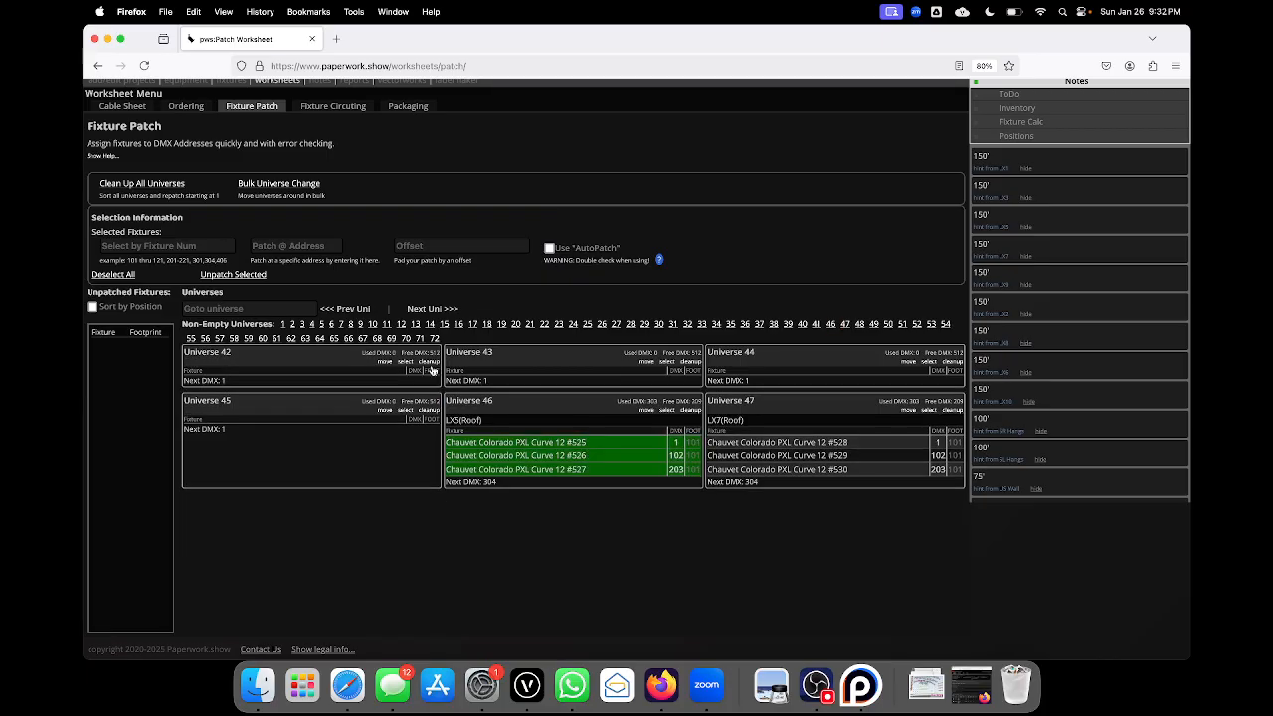
- Repatch the LX5 PXL Curve 12 fixtures, moving 522 through 524 to Universe 45 and 519 through 521 to Universe 44
left_click(331, 314)
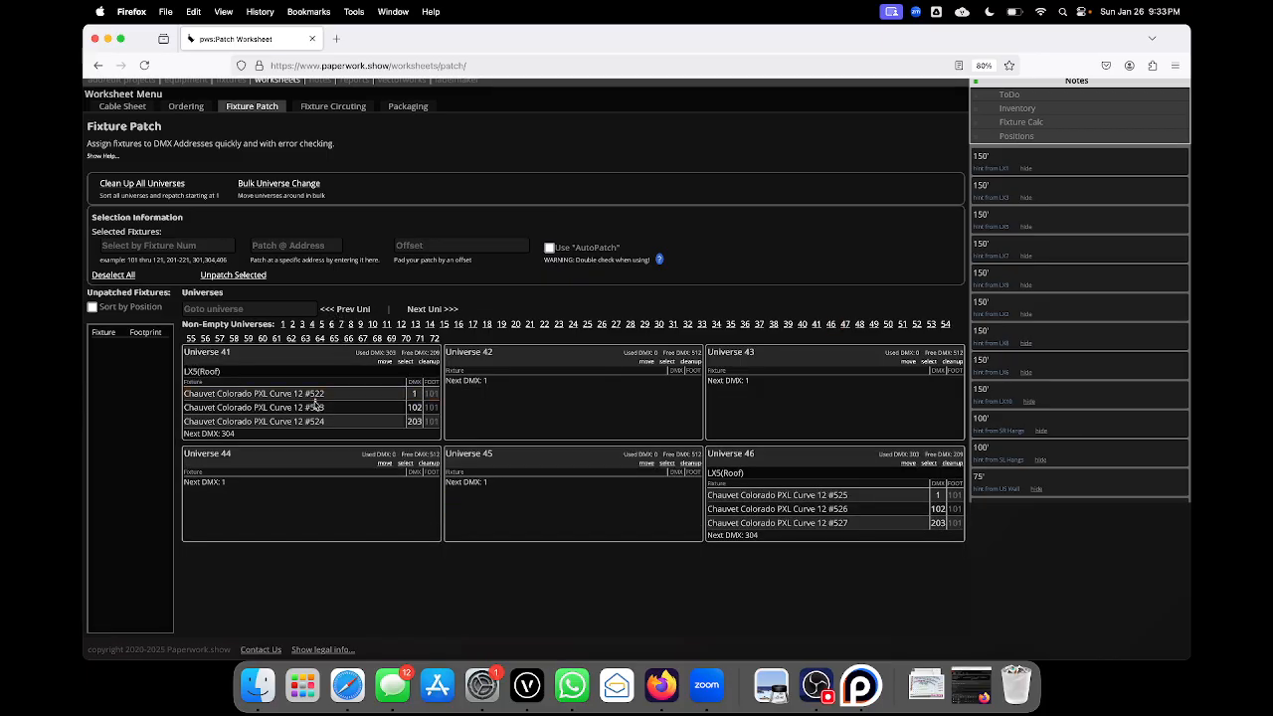
left_click_drag(314, 399, 358, 427)
left_click(526, 503)
left_click(365, 309)
left_click(534, 494)
- Repatch LX5 PXL Curve 12 fixtures 516 through 518 from Universe 39 to Universe 43, and bring up Universe 38
left_click(365, 310)
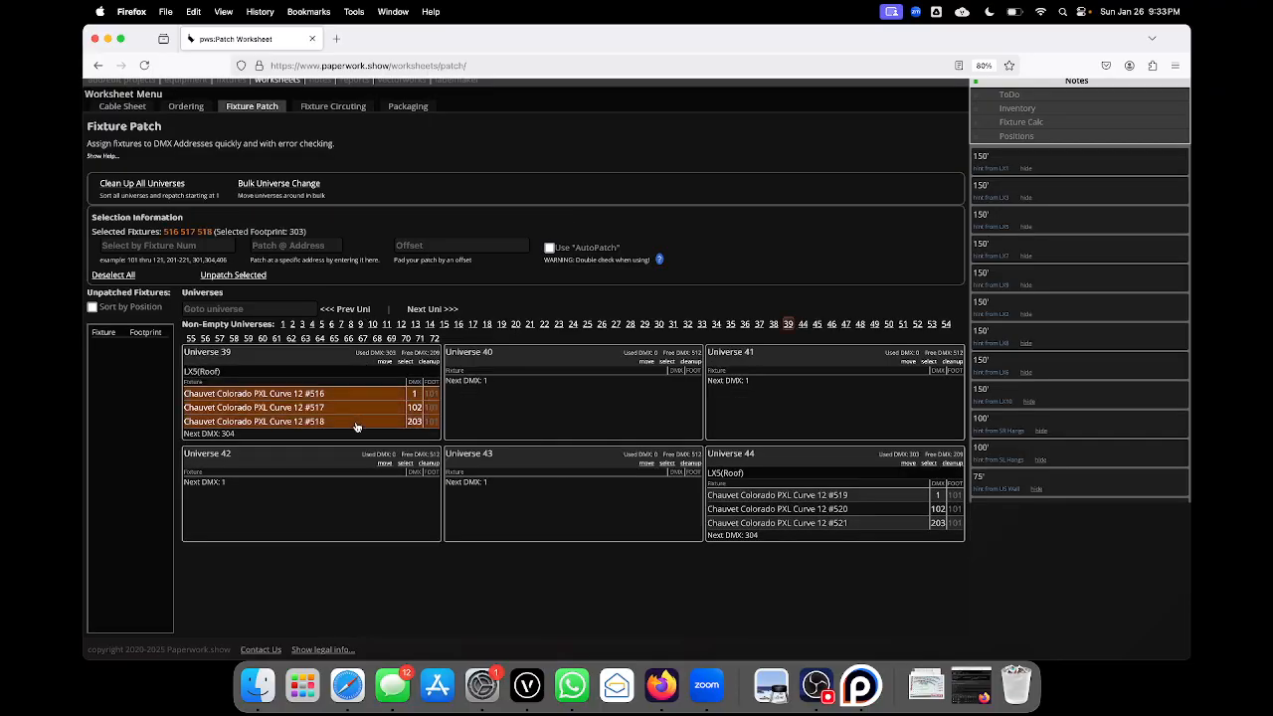
left_click(534, 497)
left_click(363, 312)
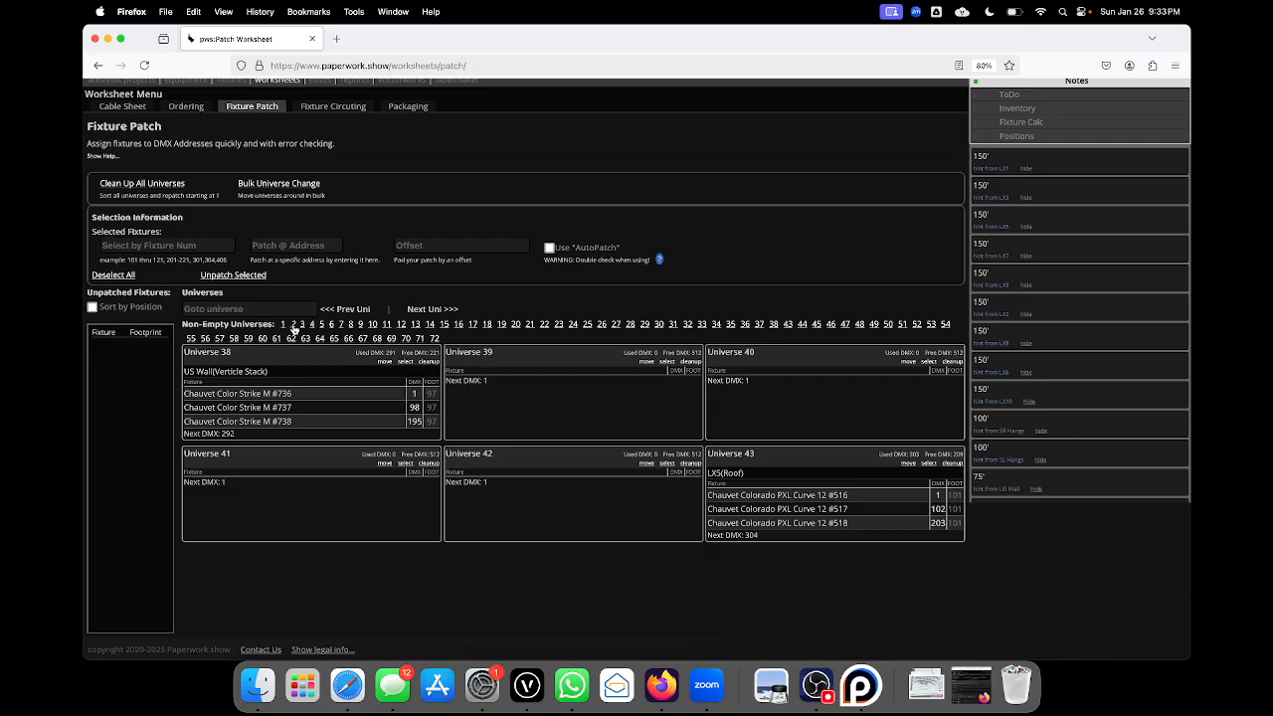
- Repatch LX3 Chauvet Colorado PXL Curve 12 fixtures 507 through 509 from Universe 3 to Universe 40
left_click(294, 324)
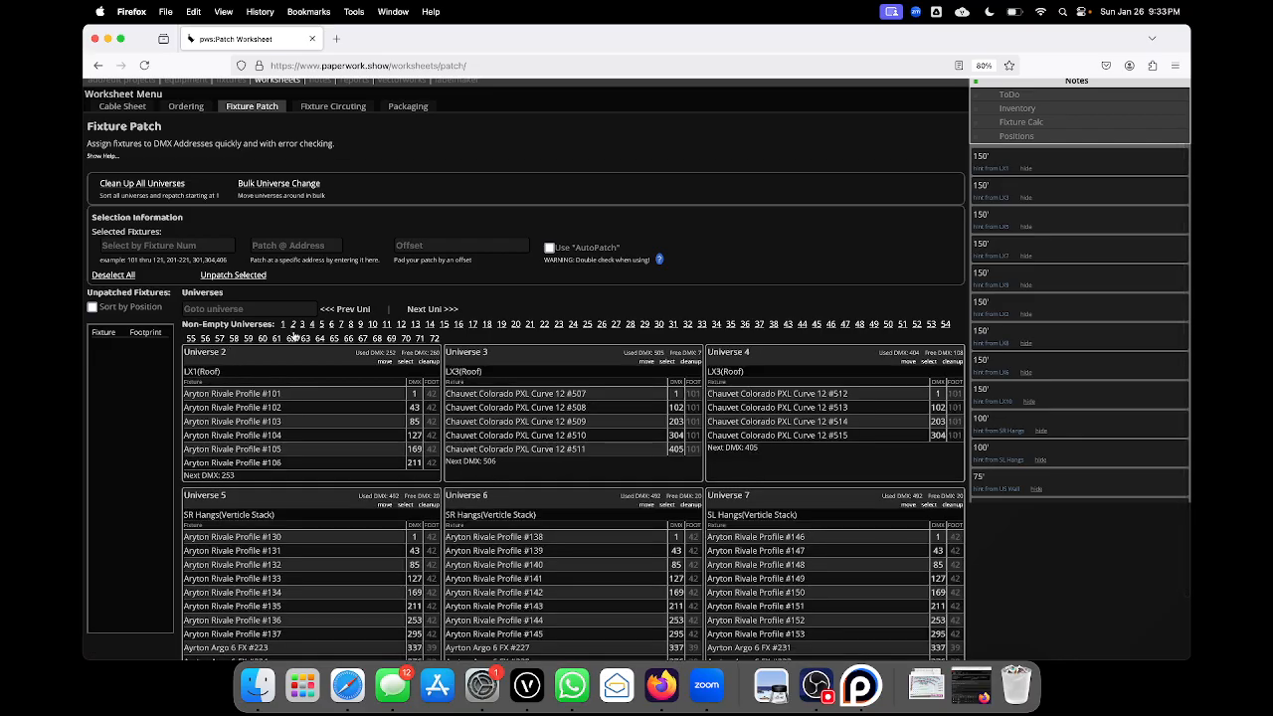
scroll(310, 471, "down", 1)
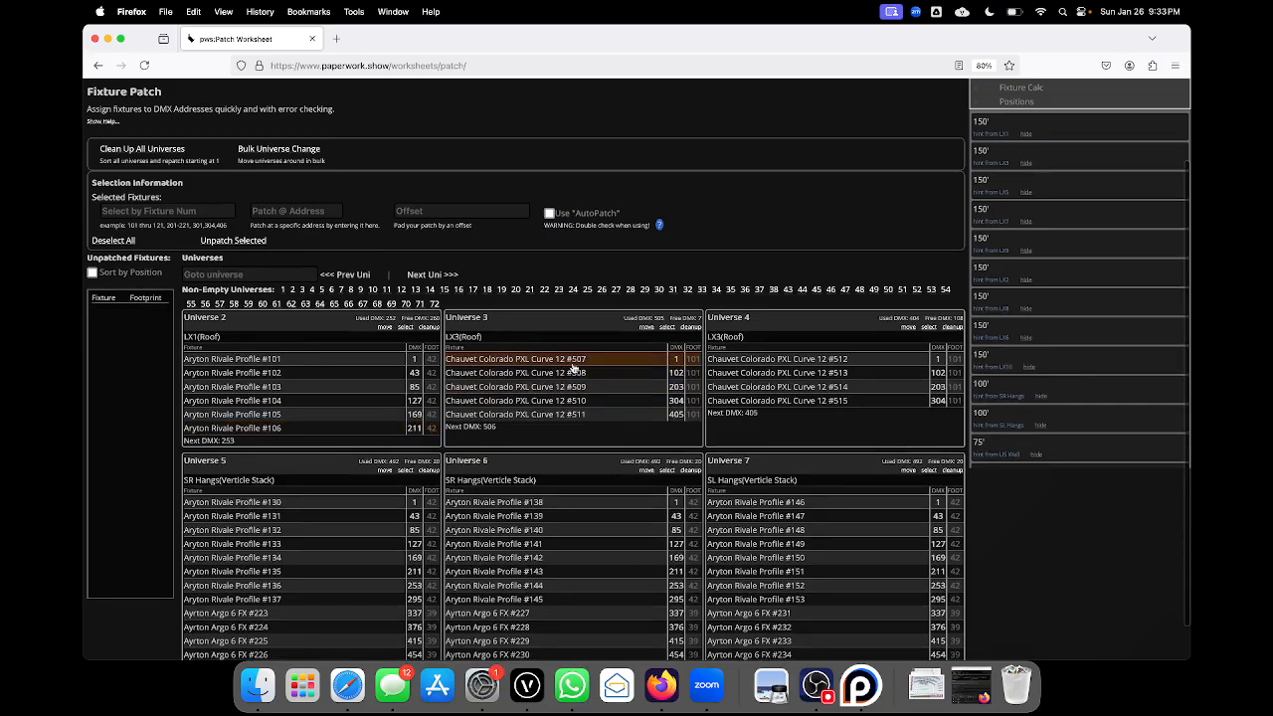
left_click_drag(574, 361, 581, 389)
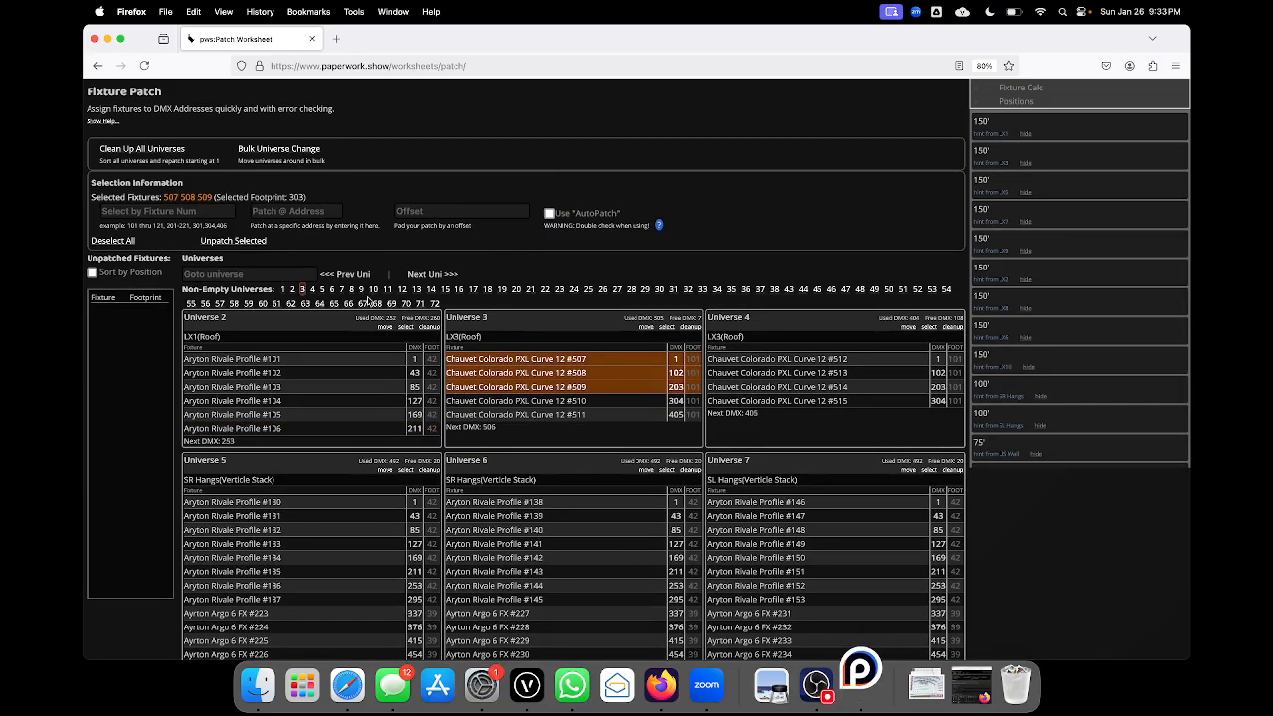
left_click(775, 291)
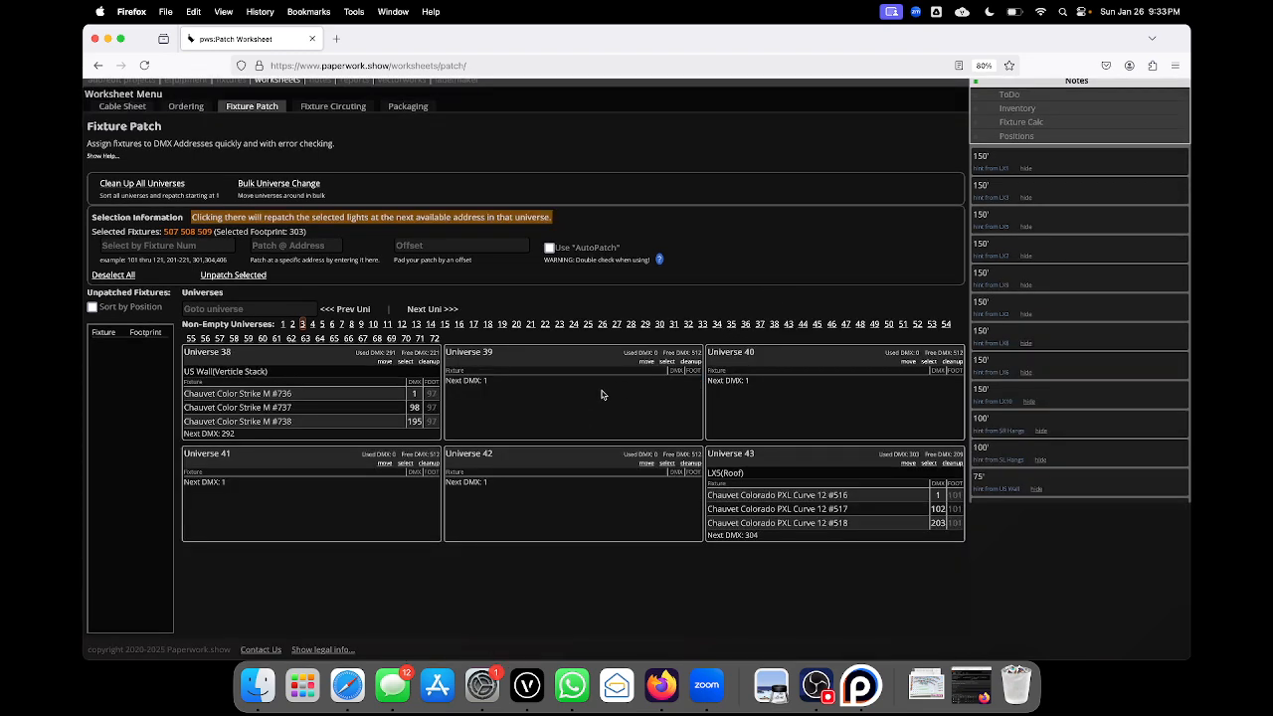
left_click(787, 400)
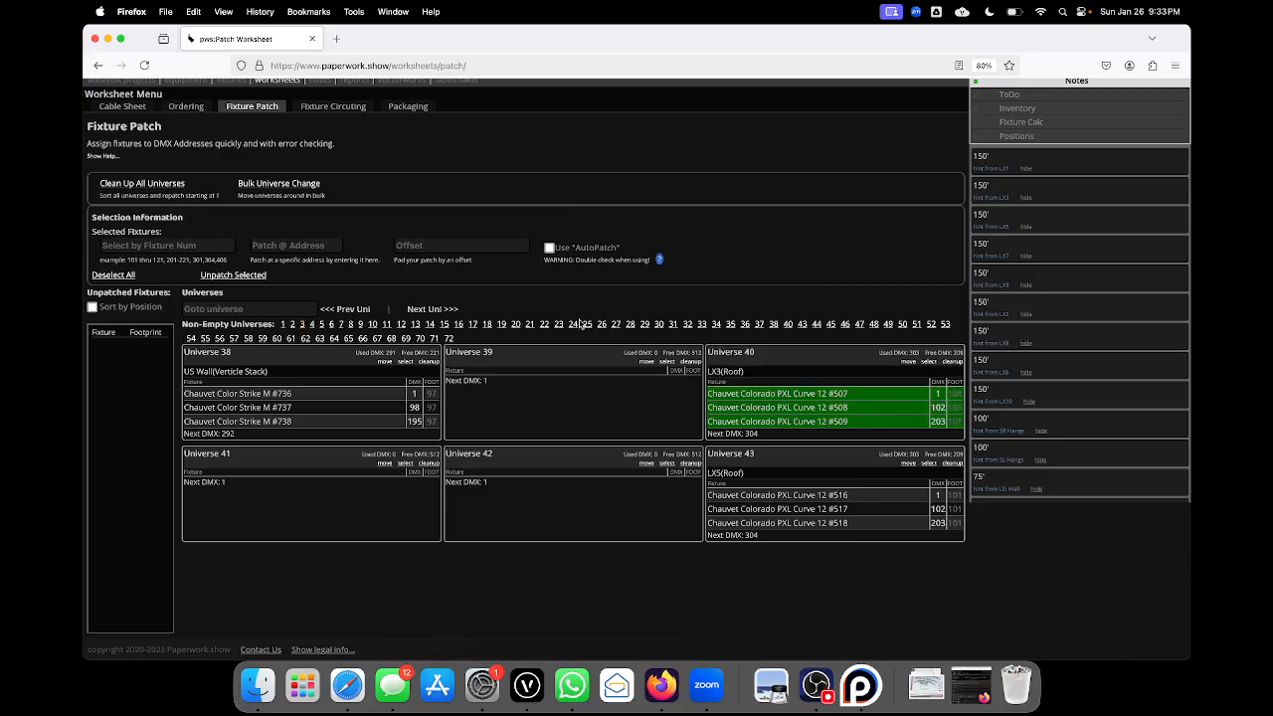
- Repatch LX3 PXL Curve 12 fixtures 510, 511 and 512 from Universes 3 and 4 to Universe 41
left_click(293, 324)
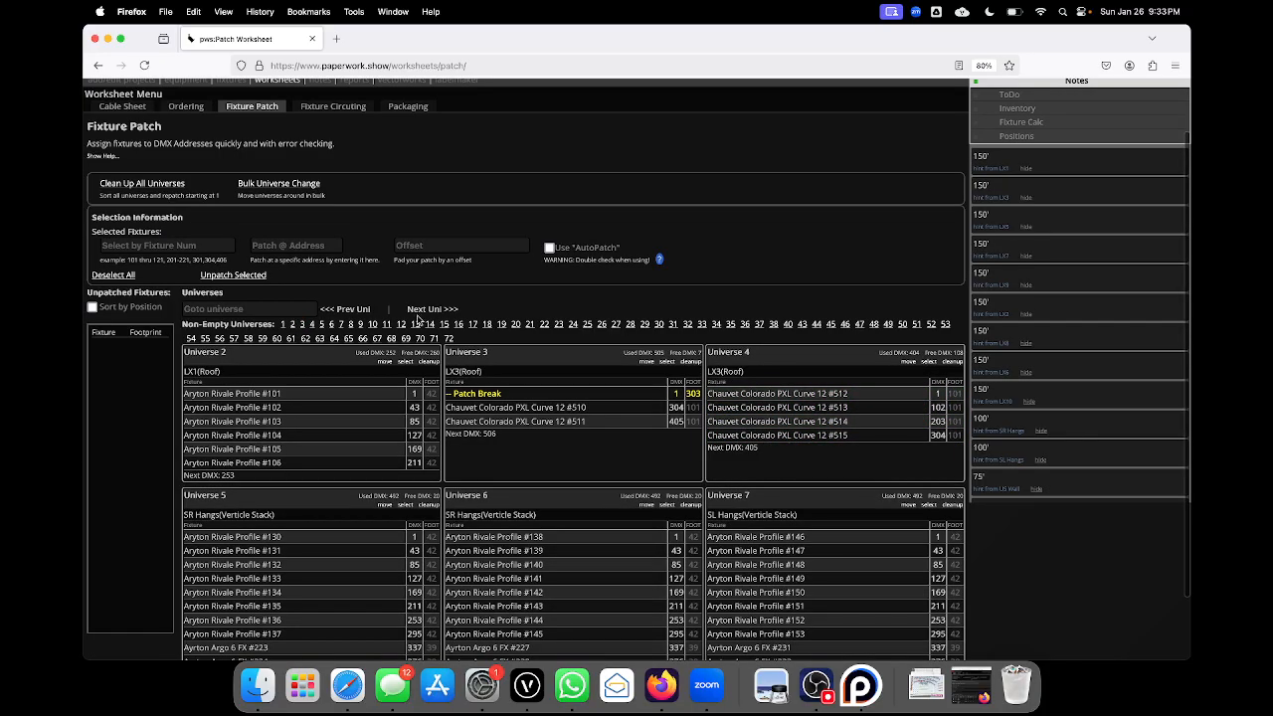
left_click(590, 411)
left_click(592, 422)
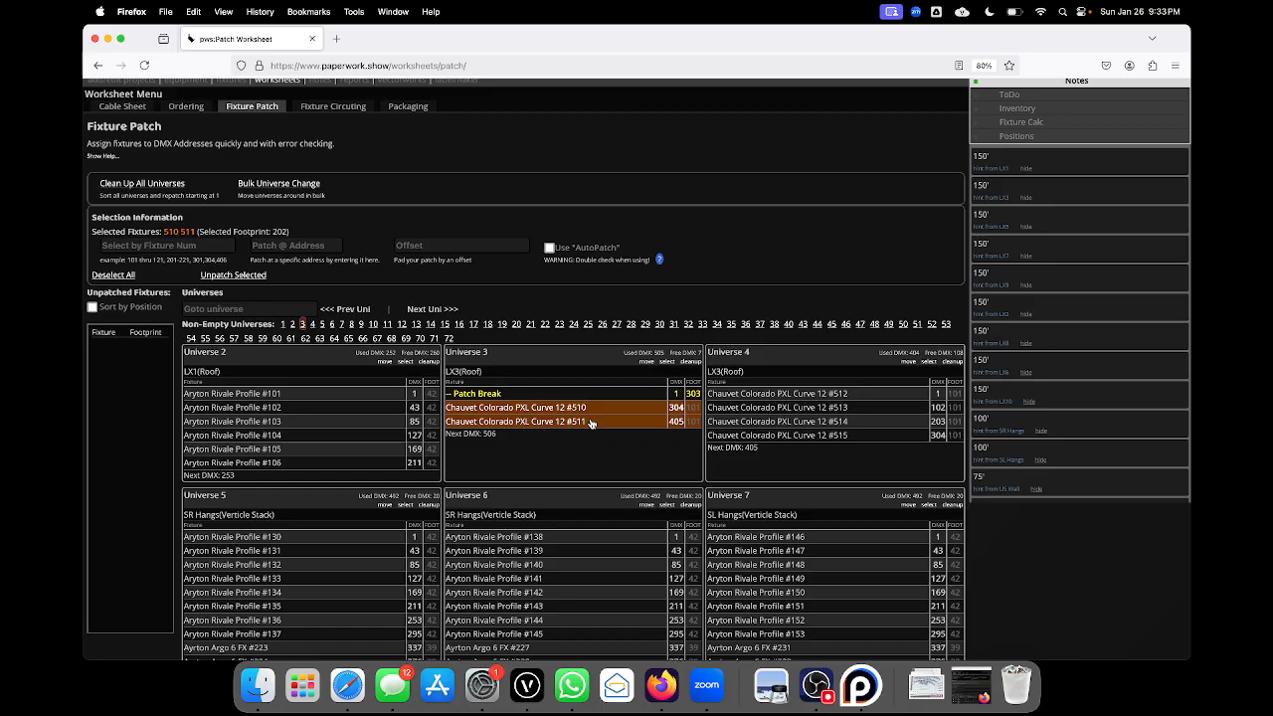
left_click(798, 399)
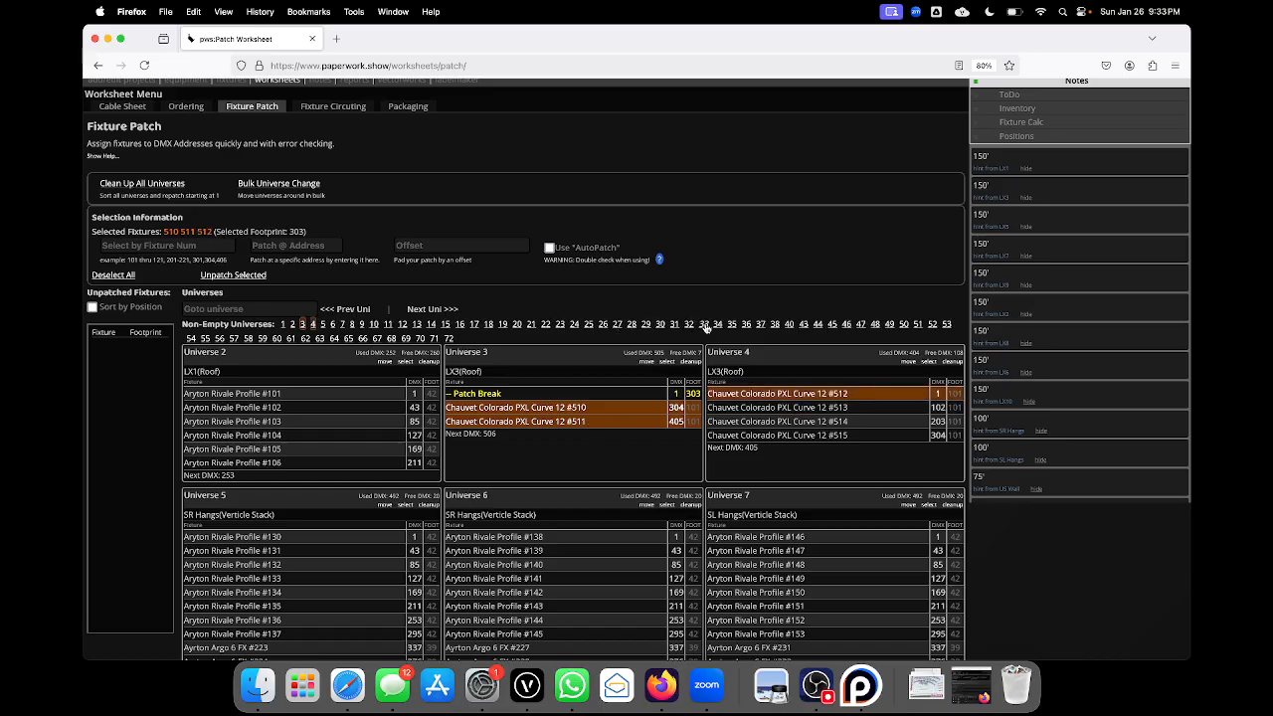
left_click(790, 325)
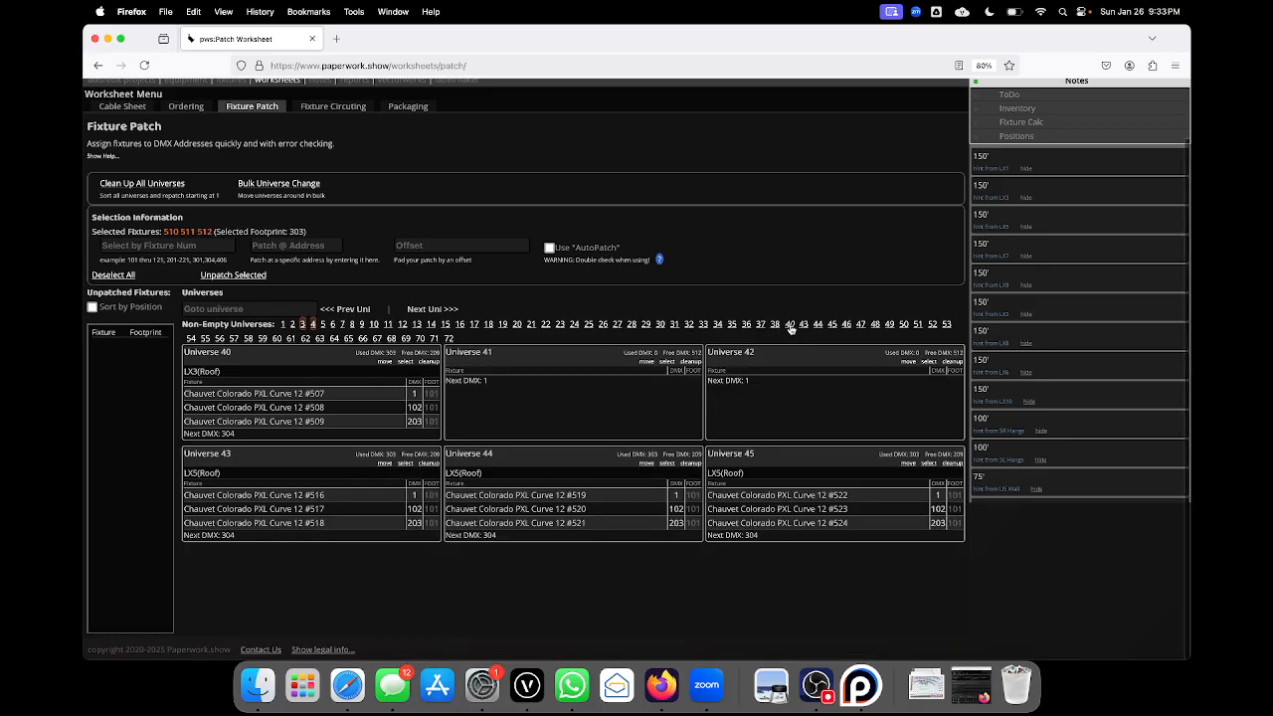
left_click(608, 405)
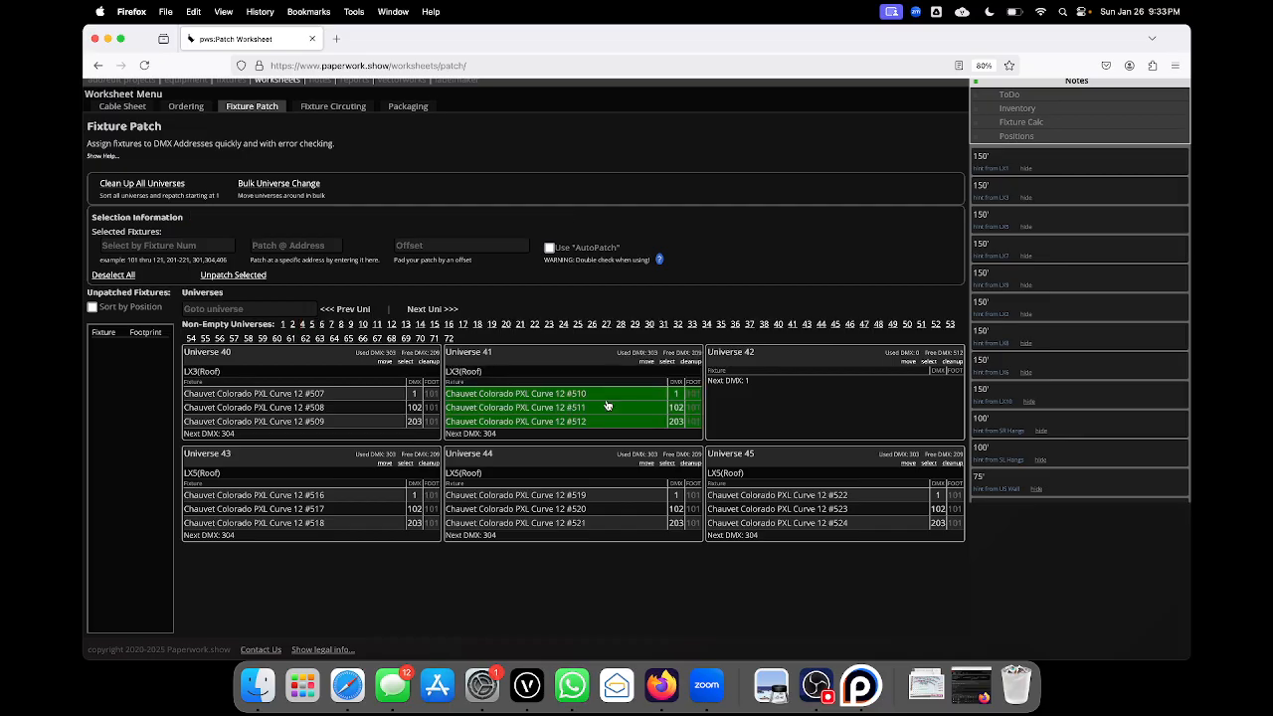
- Repatch LX3 PXL Curve 12 fixtures 513 through 515 from Universe 4 to Universe 42, and bring up Universe 37
left_click(294, 327)
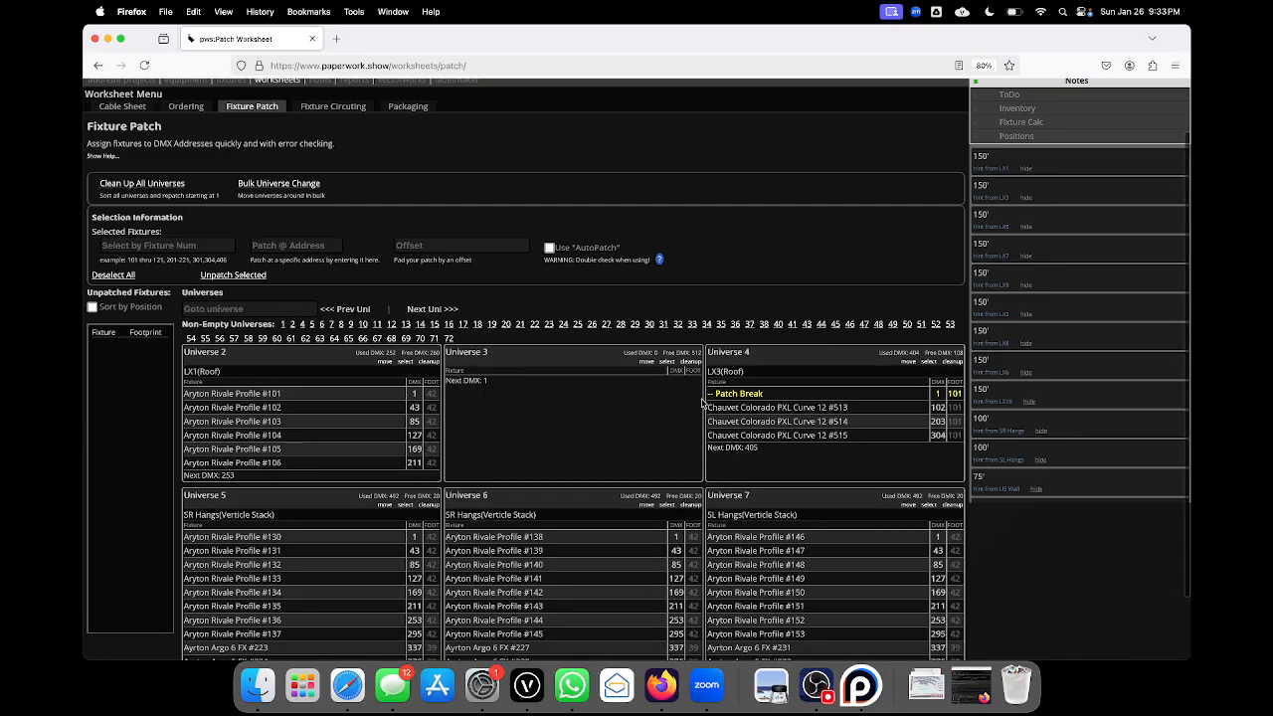
left_click_drag(766, 407, 778, 436)
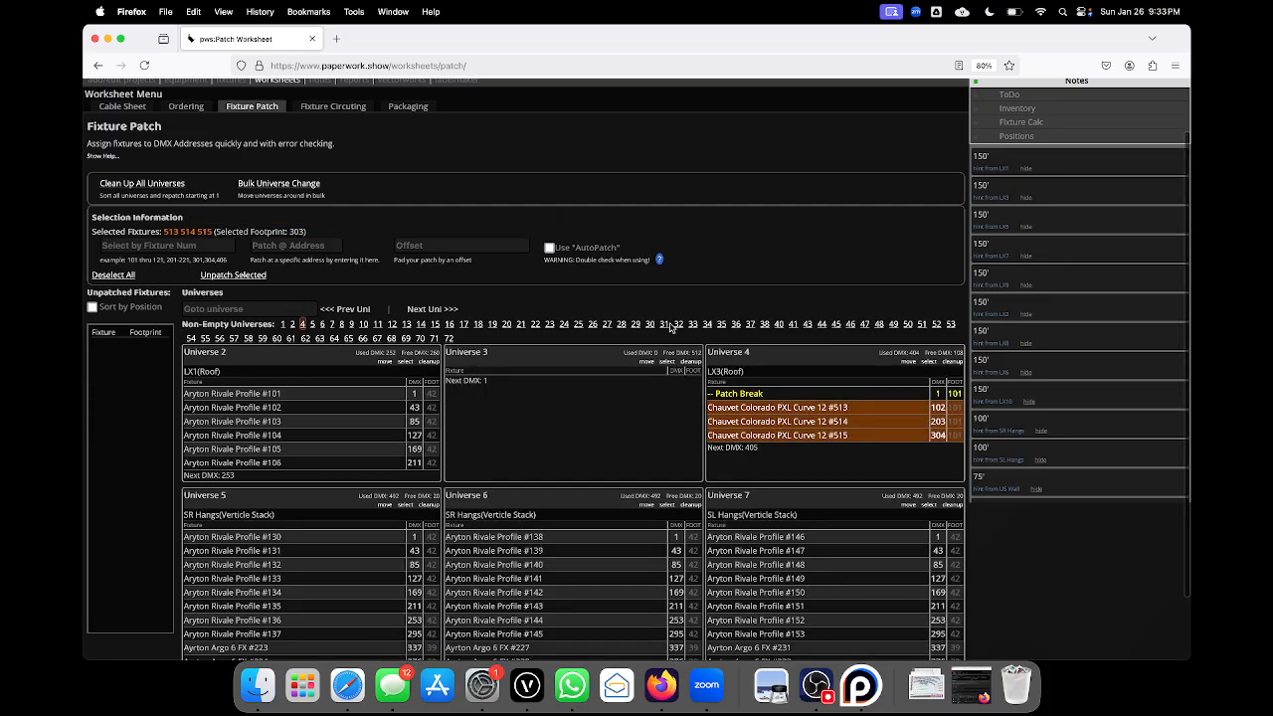
left_click(779, 327)
left_click(767, 405)
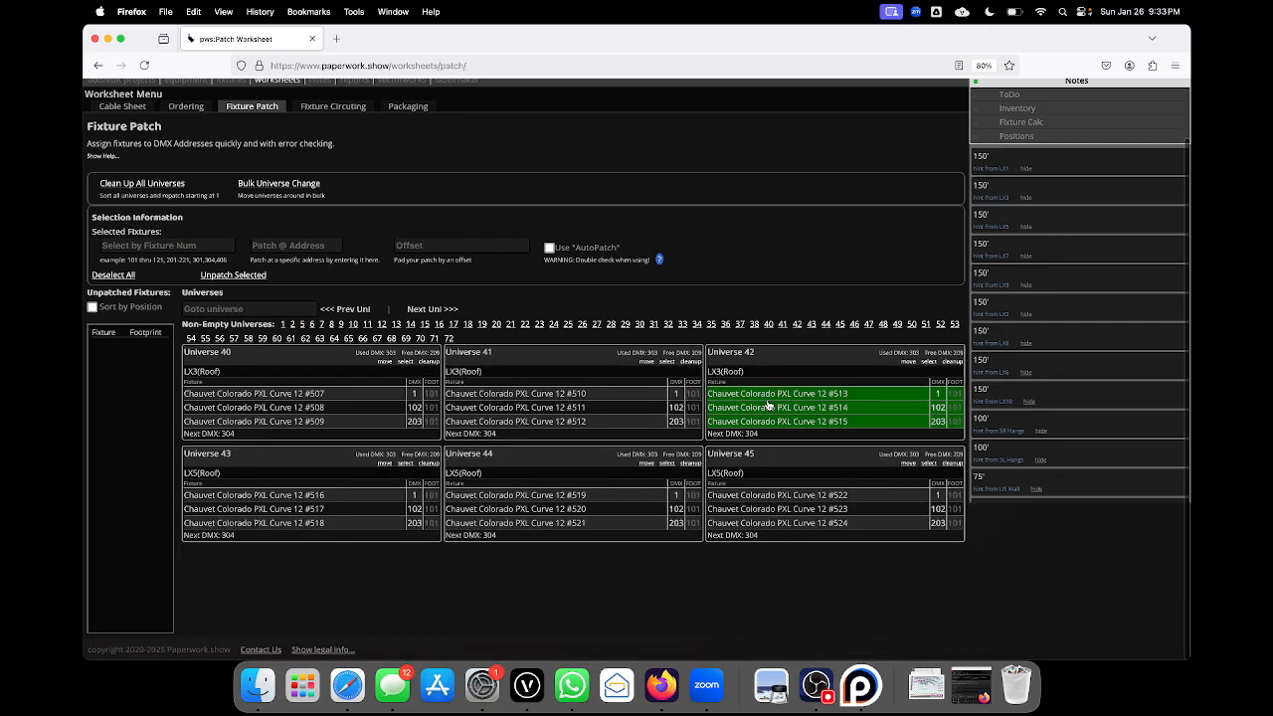
left_click(354, 312)
left_click(354, 313)
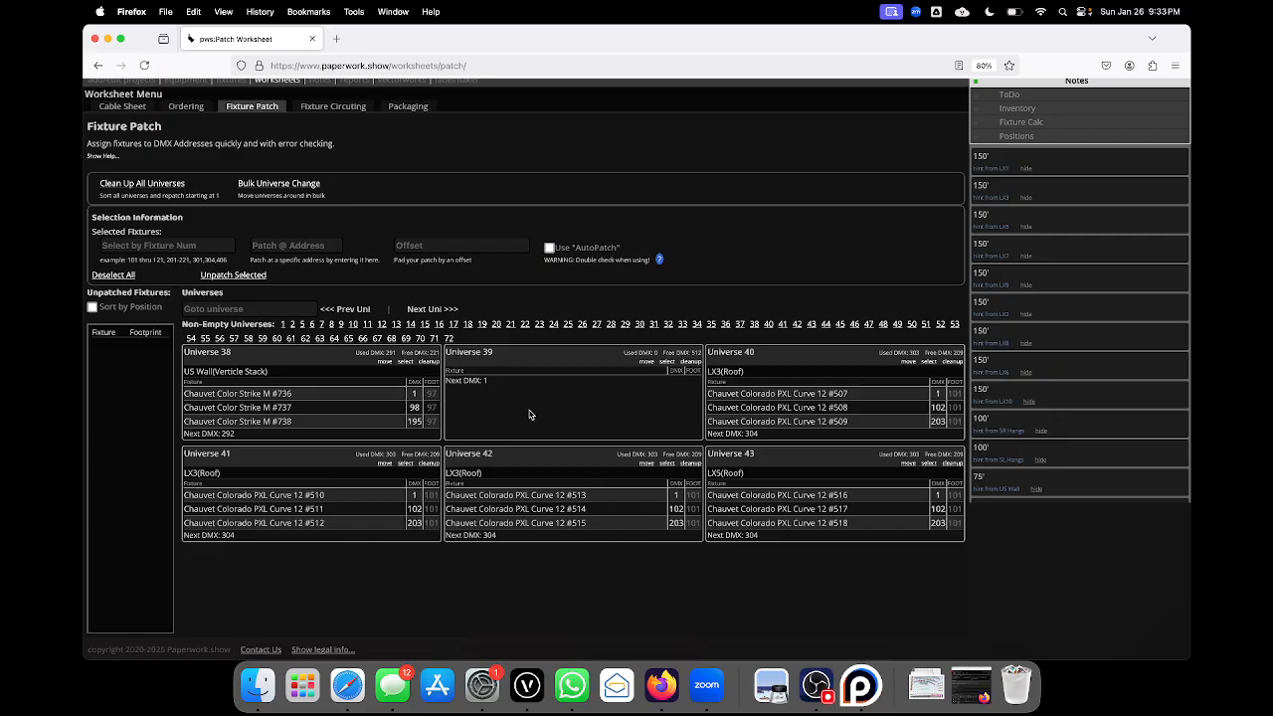
left_click(356, 311)
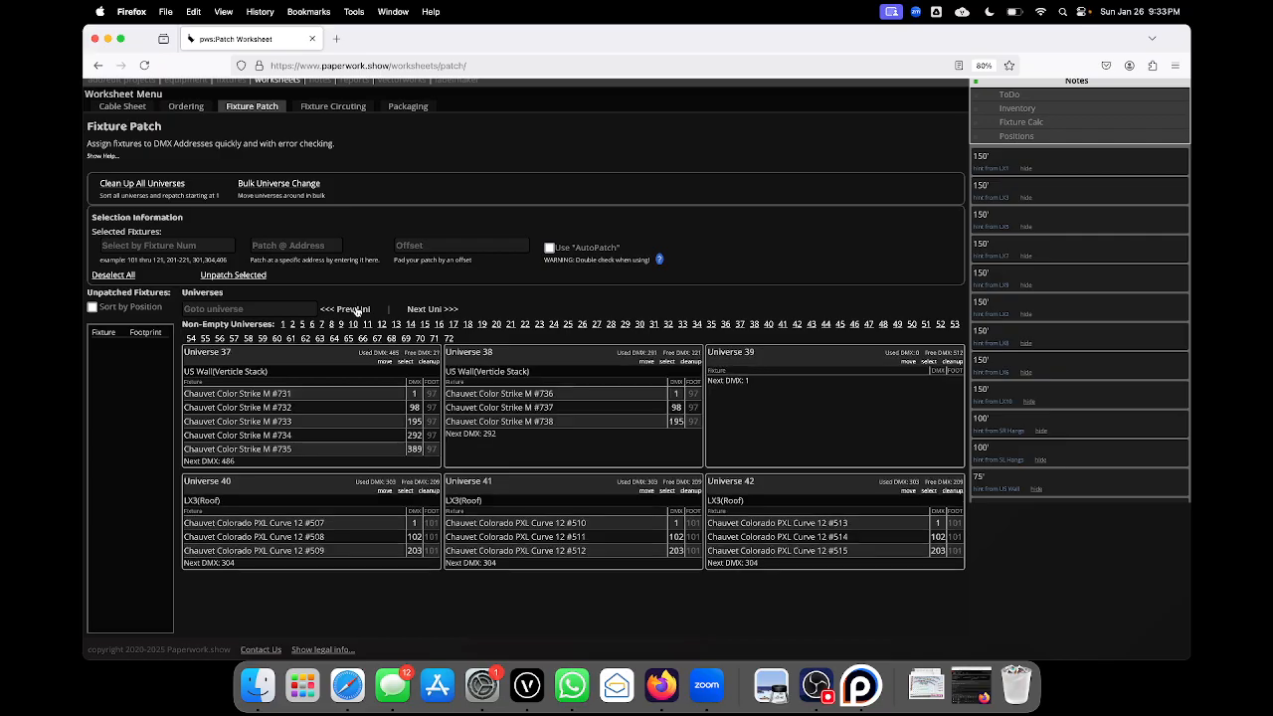
- Browse the patched universes back from Universe 37 to Universe 27 to check their fixture assignments
left_click(356, 312)
left_click(356, 312)
left_click(356, 311)
left_click(356, 311)
left_click(356, 312)
left_click(356, 312)
left_click(356, 311)
left_click(356, 311)
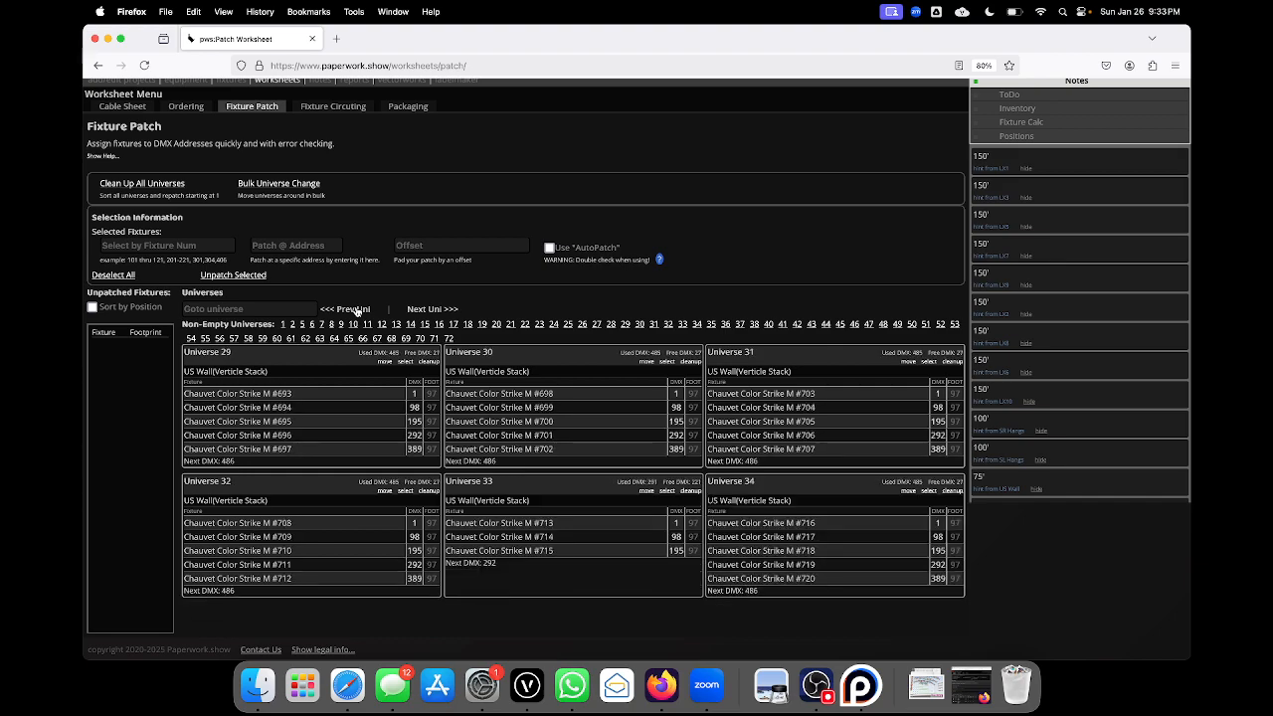
left_click(356, 312)
left_click(356, 312)
scroll(357, 311, "up", 2)
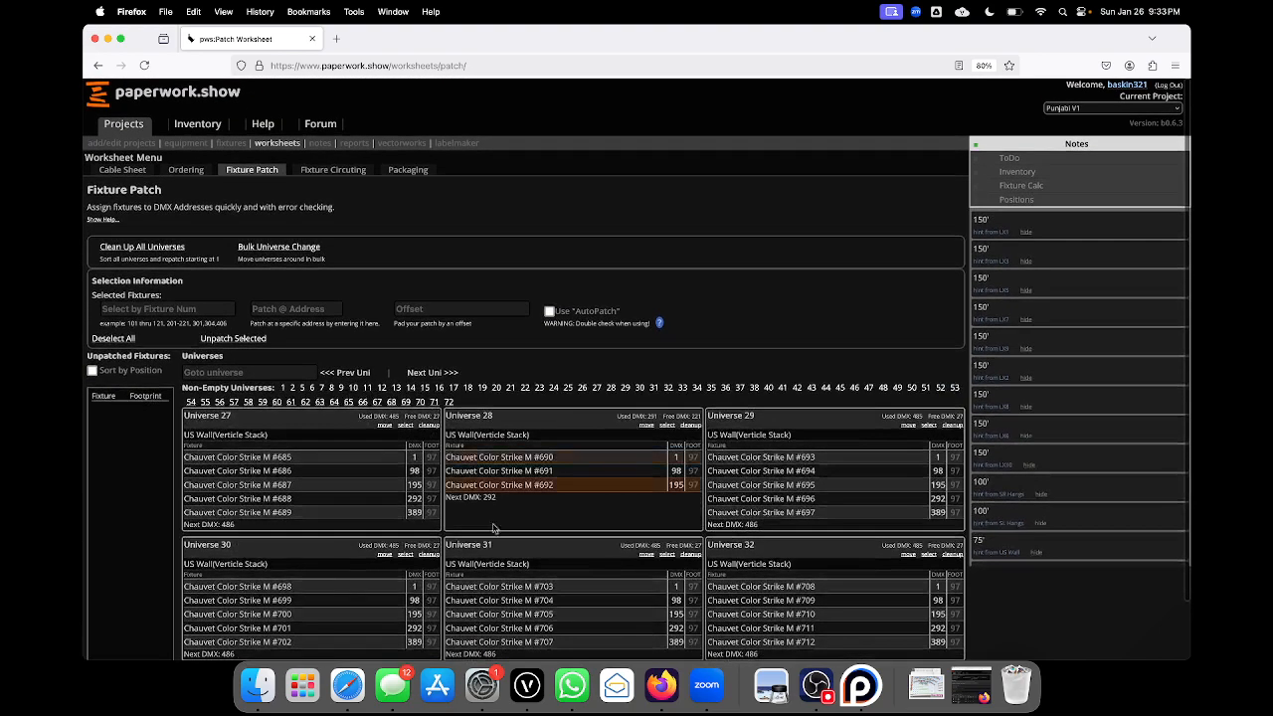
- Switch to Vectorworks and pull the repatched fixture info from paperwork.show into the Punjabi V1 drawing
left_click(537, 689)
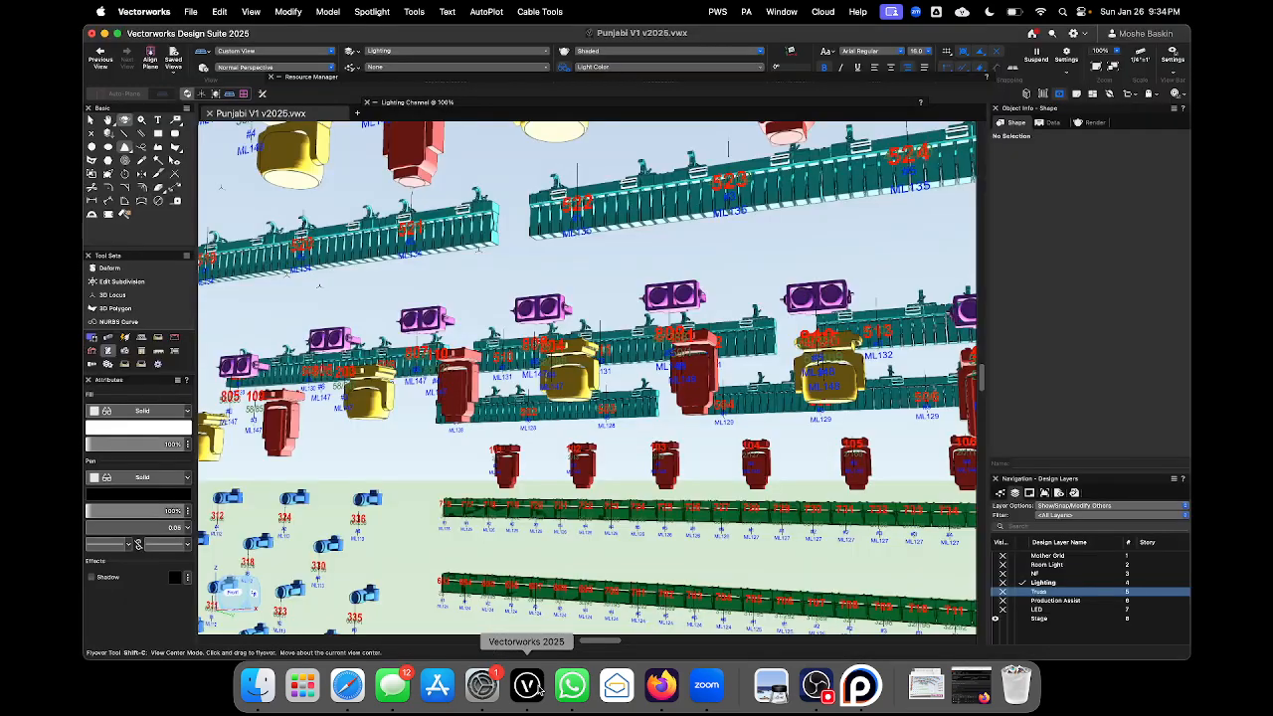
left_click(718, 11)
left_click(734, 41)
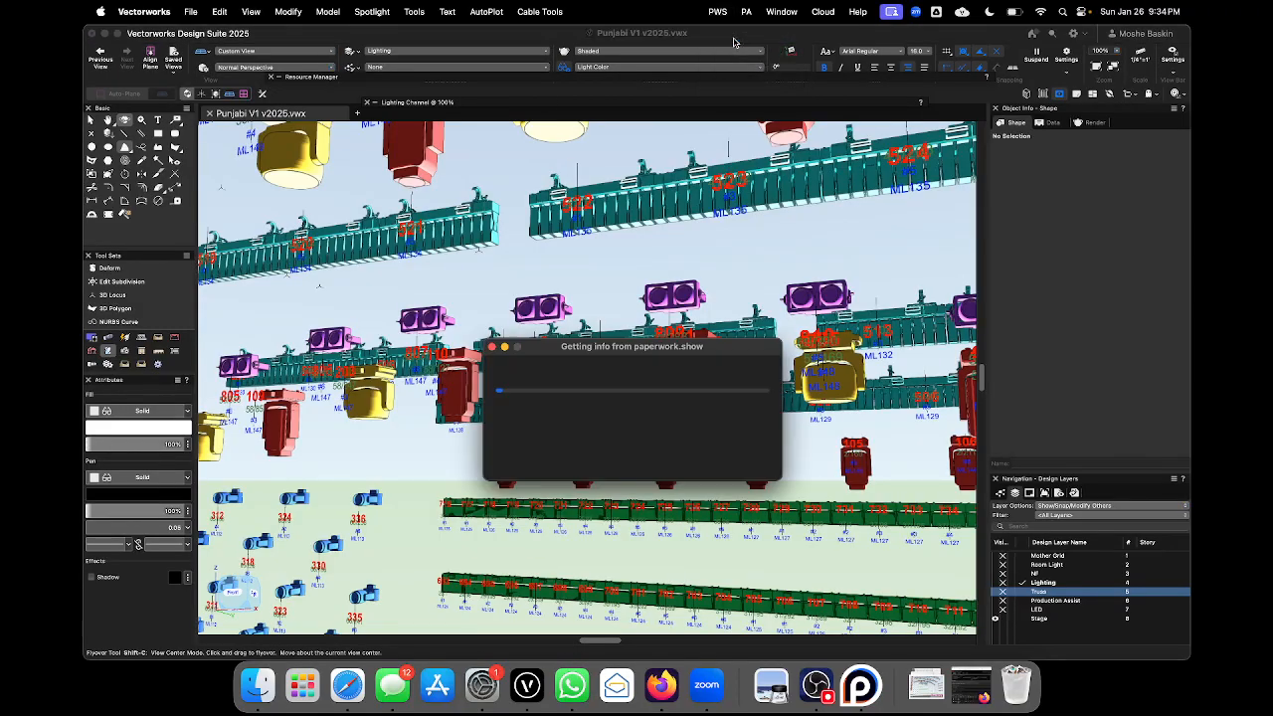
left_click(768, 259)
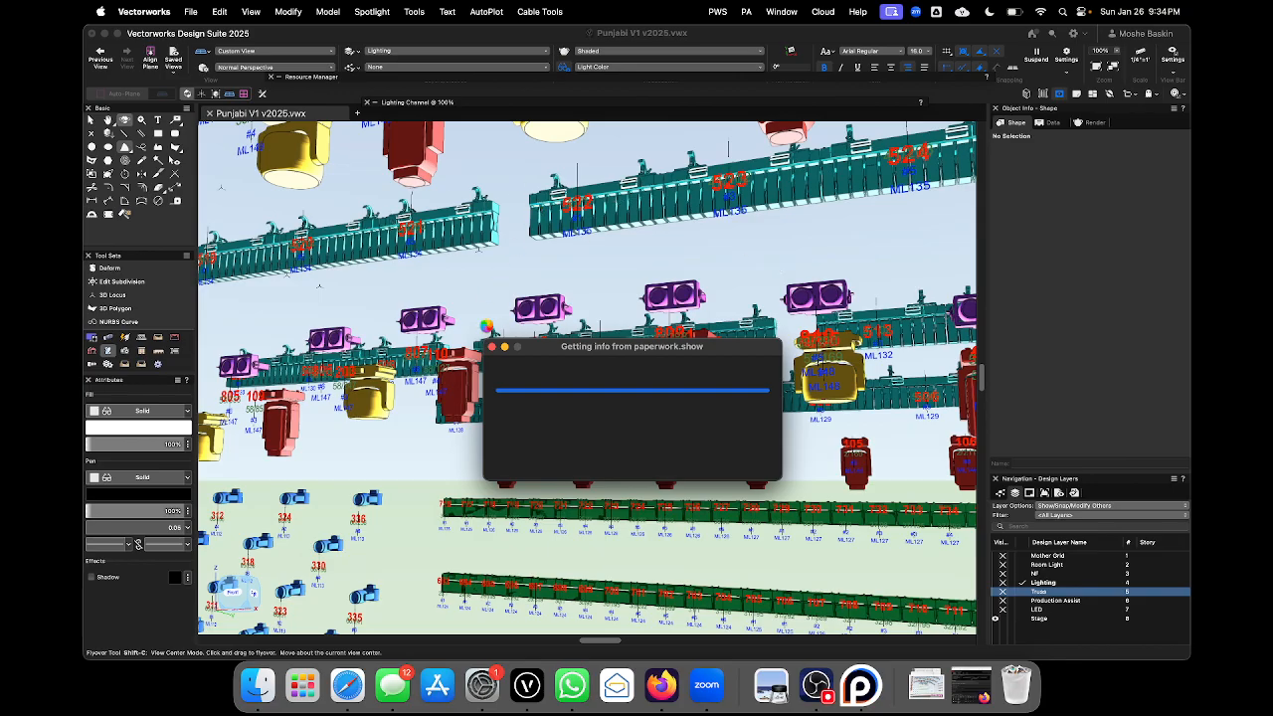
- Switch back to paperwork.show in Firefox and open the Cable Sheet worksheet at position LX3's cable creators
left_click(668, 692)
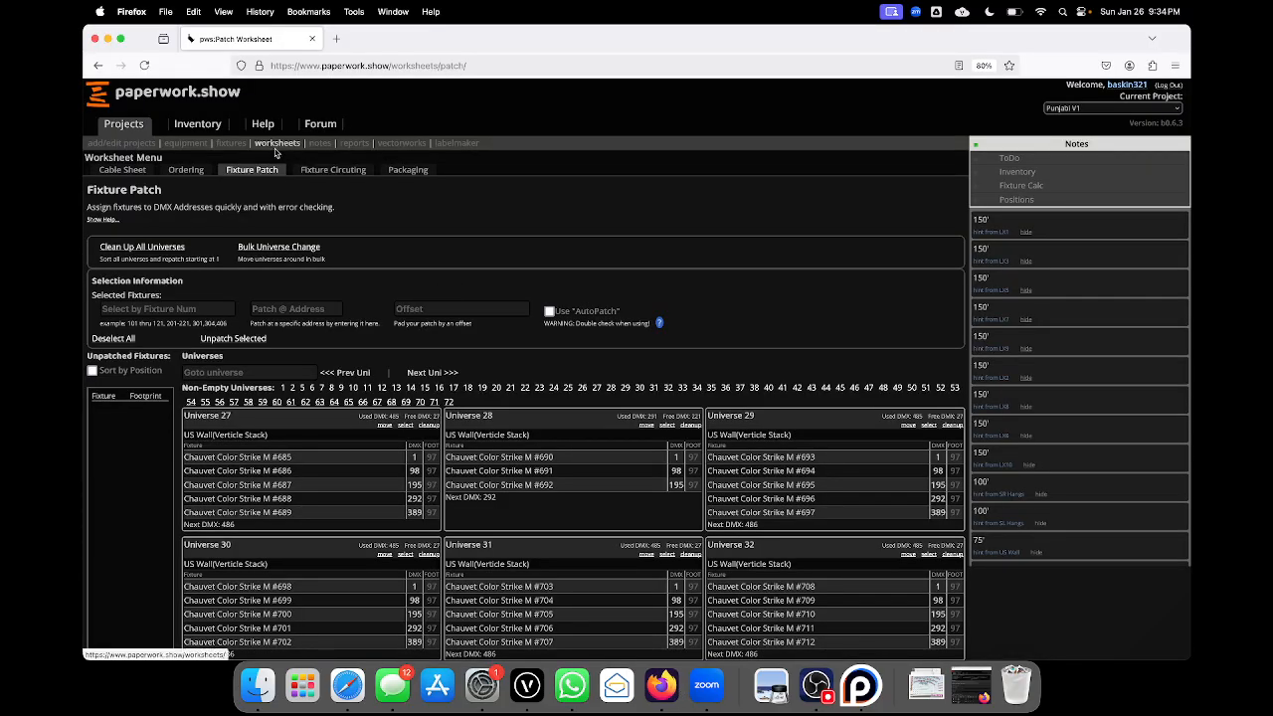
left_click(141, 171)
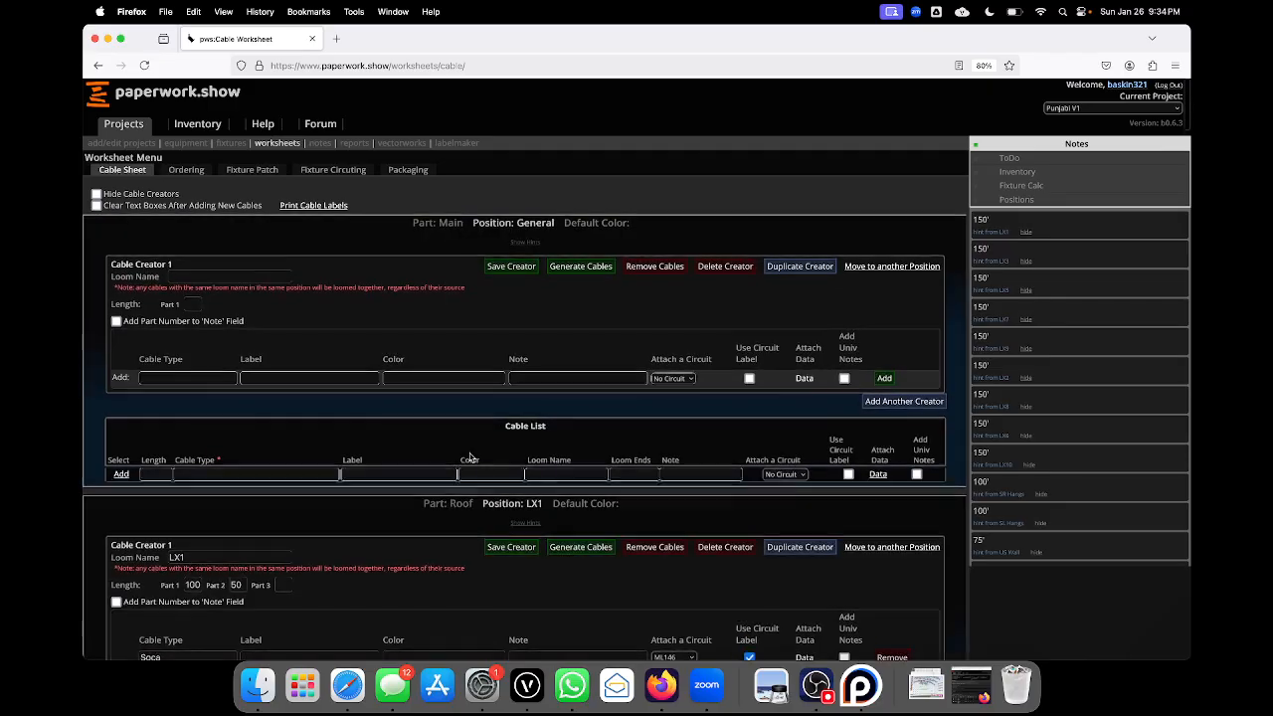
scroll(471, 457, "down", 10)
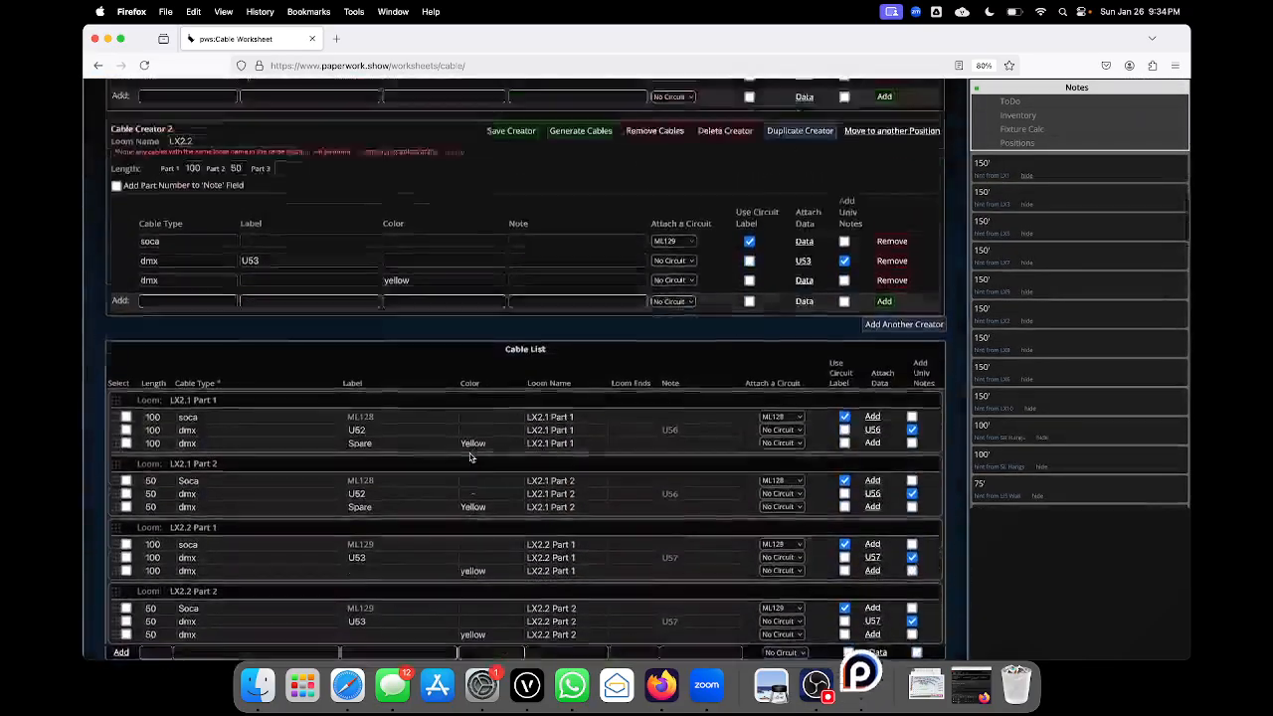
scroll(470, 458, "down", 10)
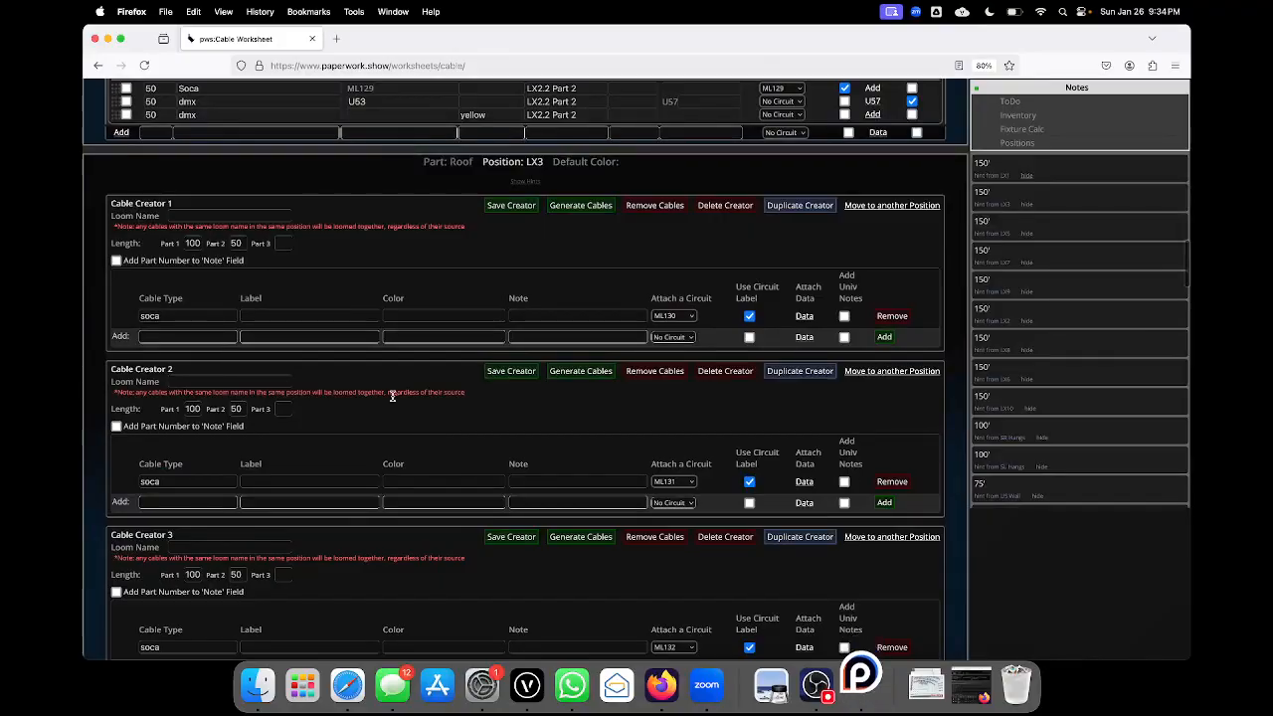
scroll(392, 395, "down", 2)
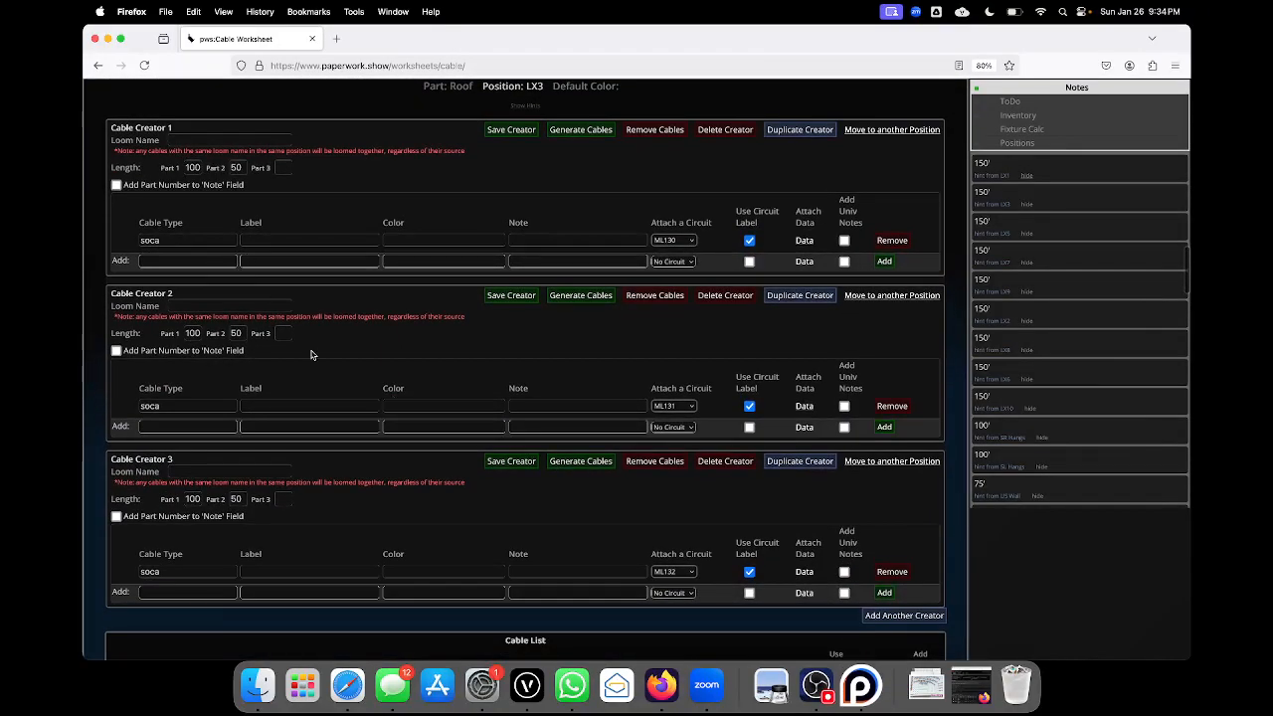
scroll(310, 355, "down", 3)
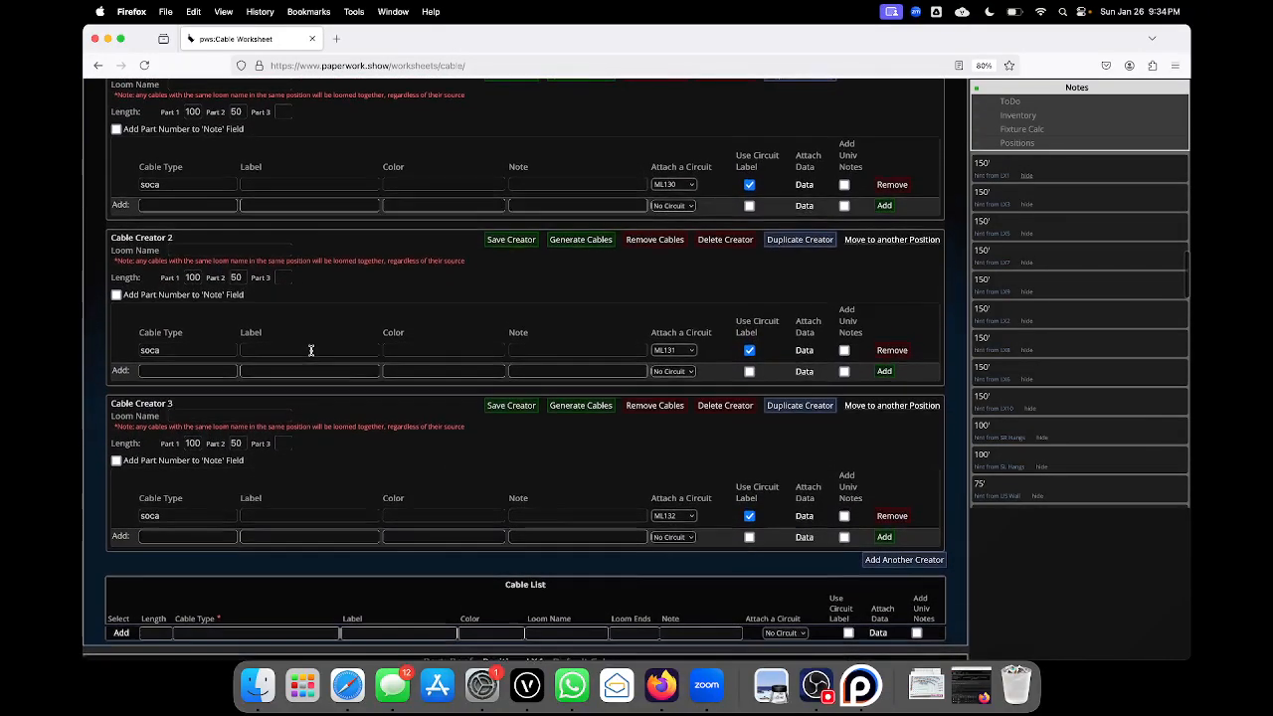
scroll(310, 350, "up", 2)
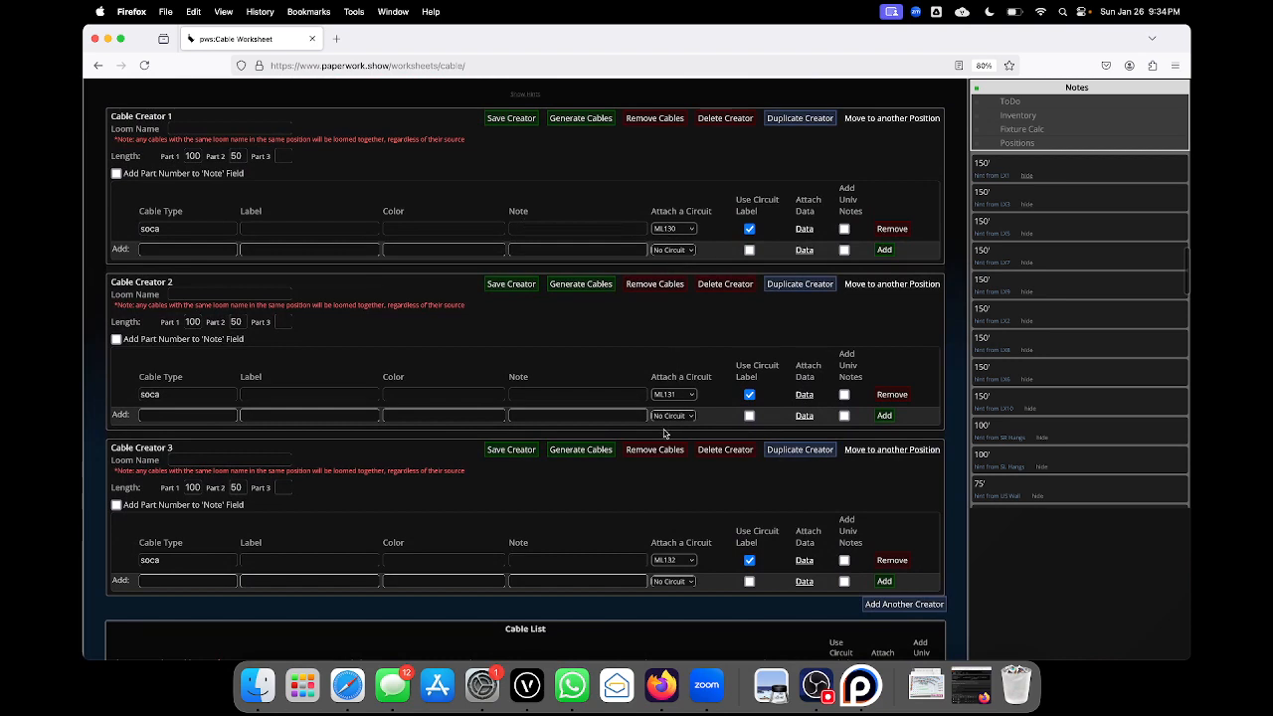
- Add a dmx cable labelled U40 to LX3's Cable Creator 1, with fixture 507's data attached and universe notes enabled
left_click(187, 250)
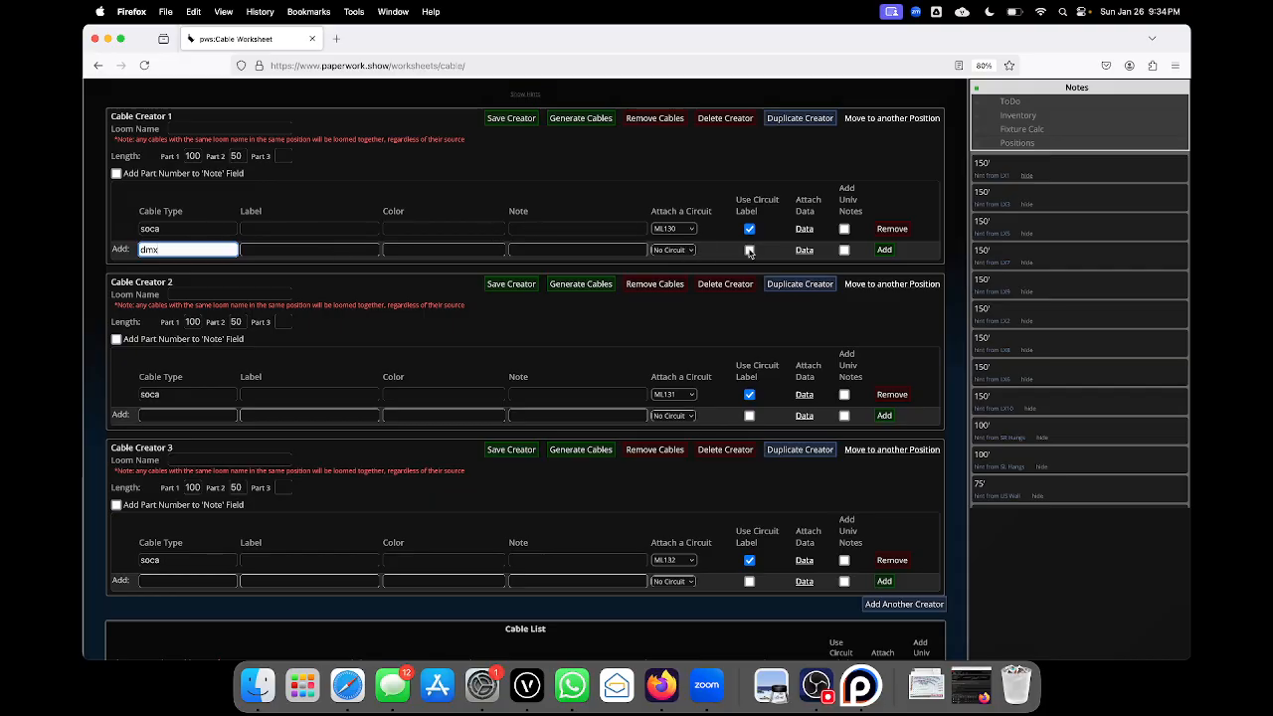
left_click(804, 250)
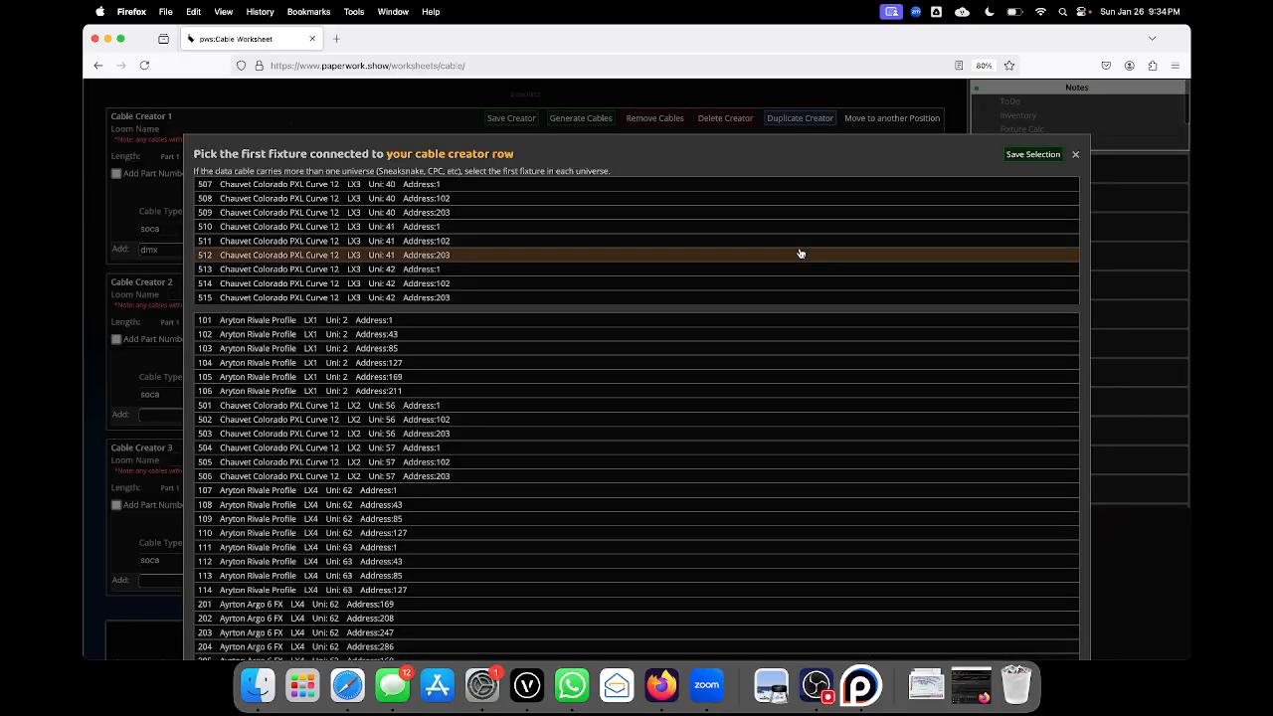
left_click(425, 188)
left_click(1040, 154)
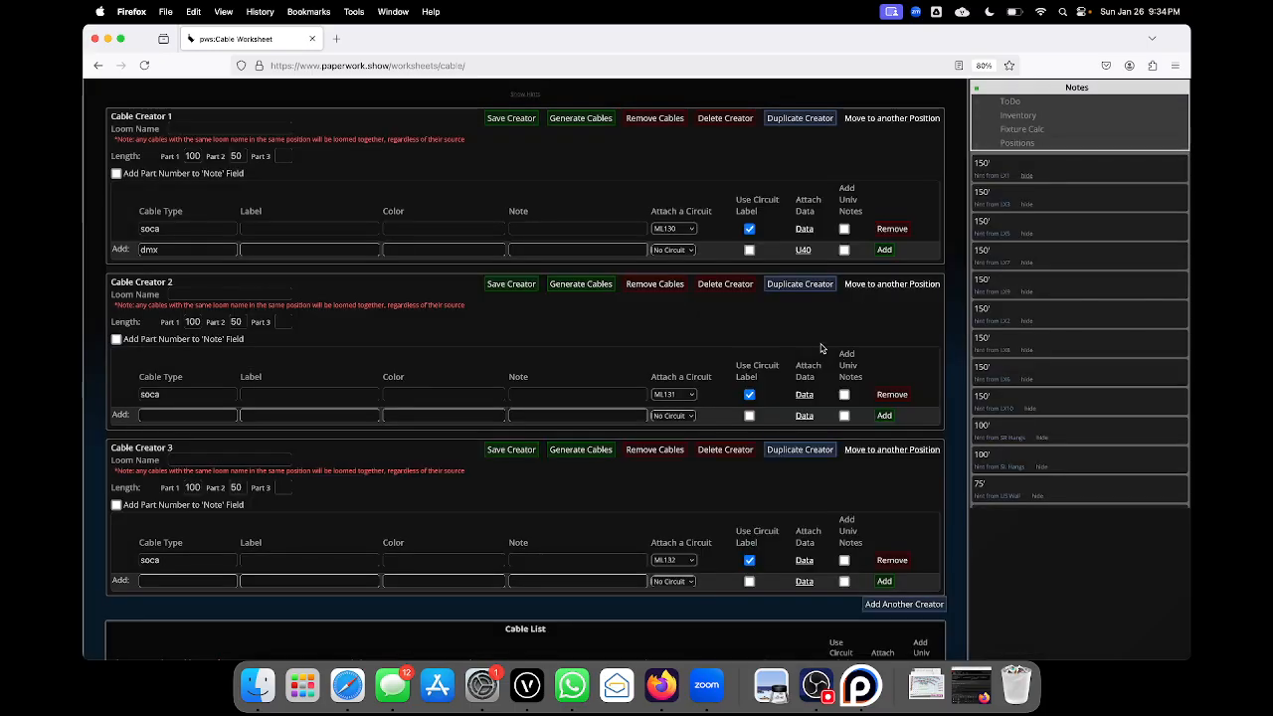
left_click(843, 250)
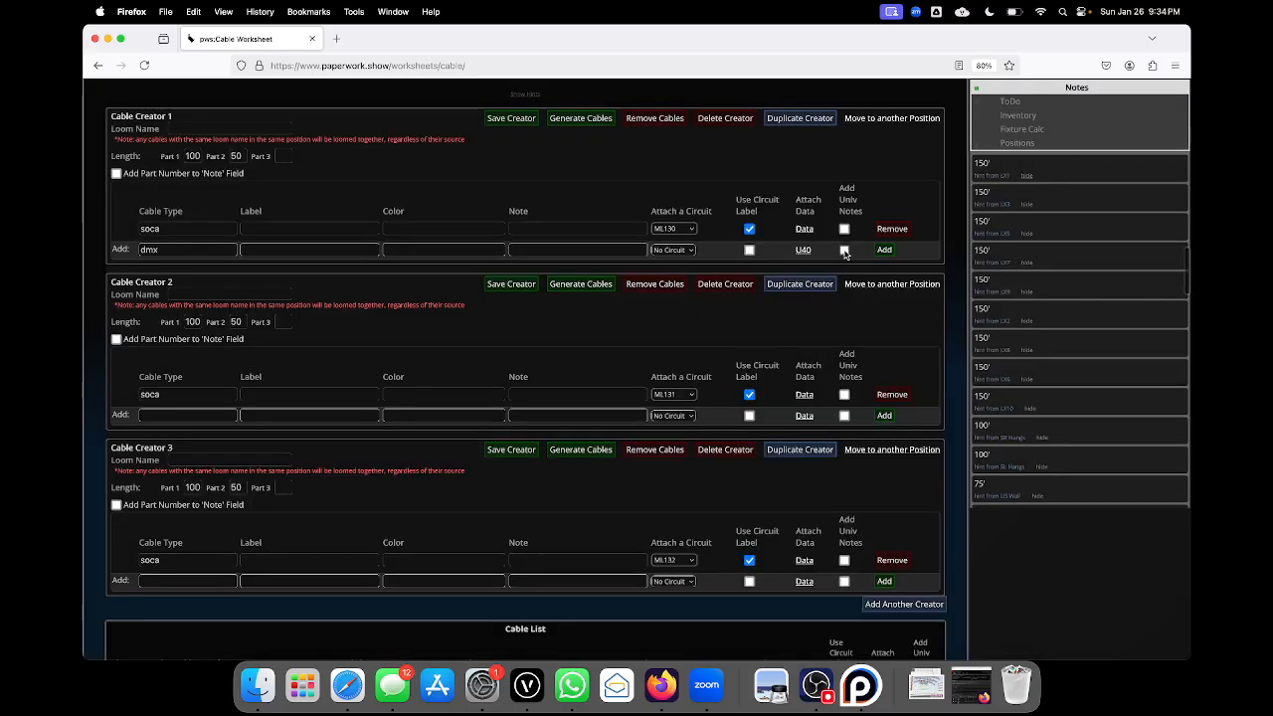
left_click(343, 249)
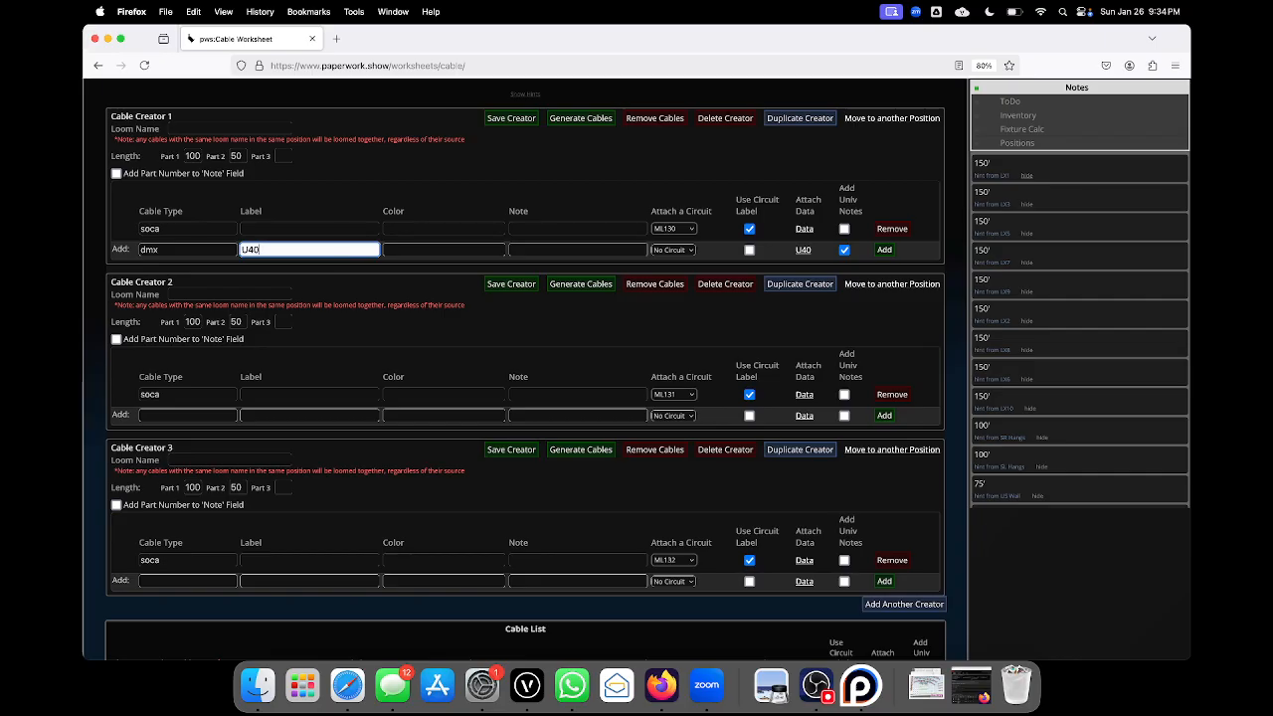
type("U40")
key("Return")
- Add a yellow dmx cable labelled Spare to LX3's Cable Creator 1, with no data attached and universe notes off
key("super+a")
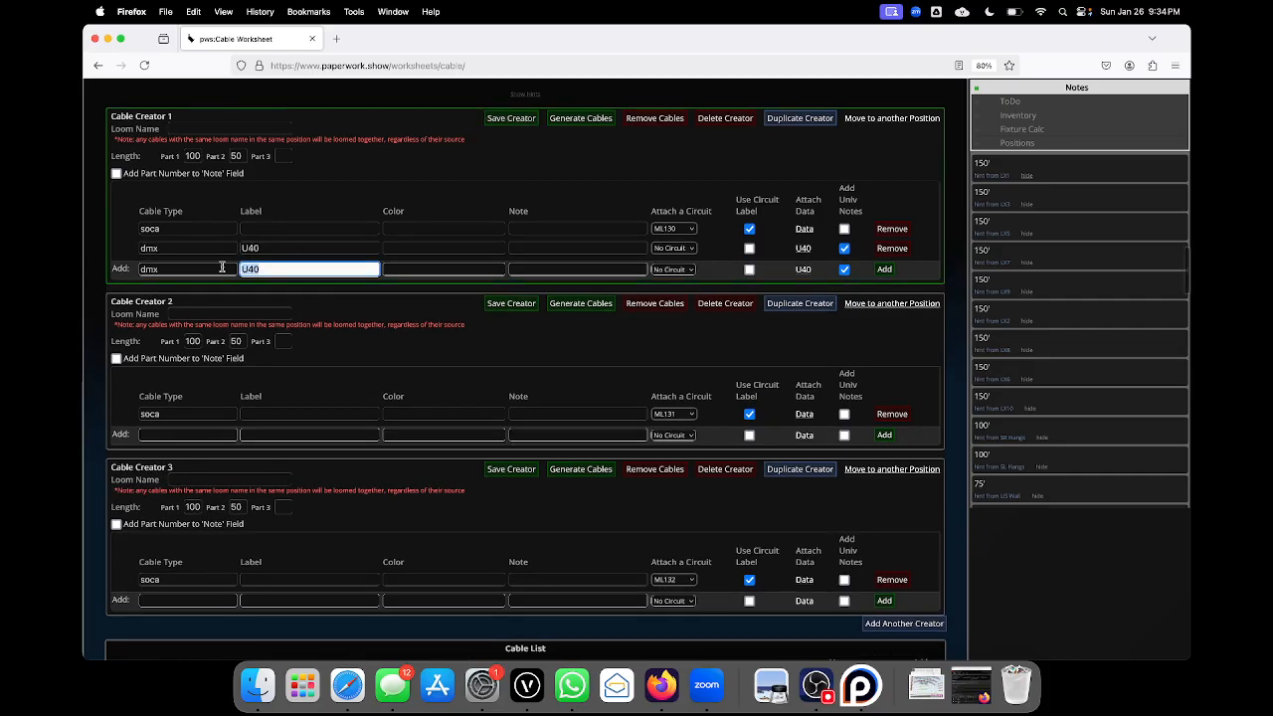
type("Spare")
left_click(396, 273)
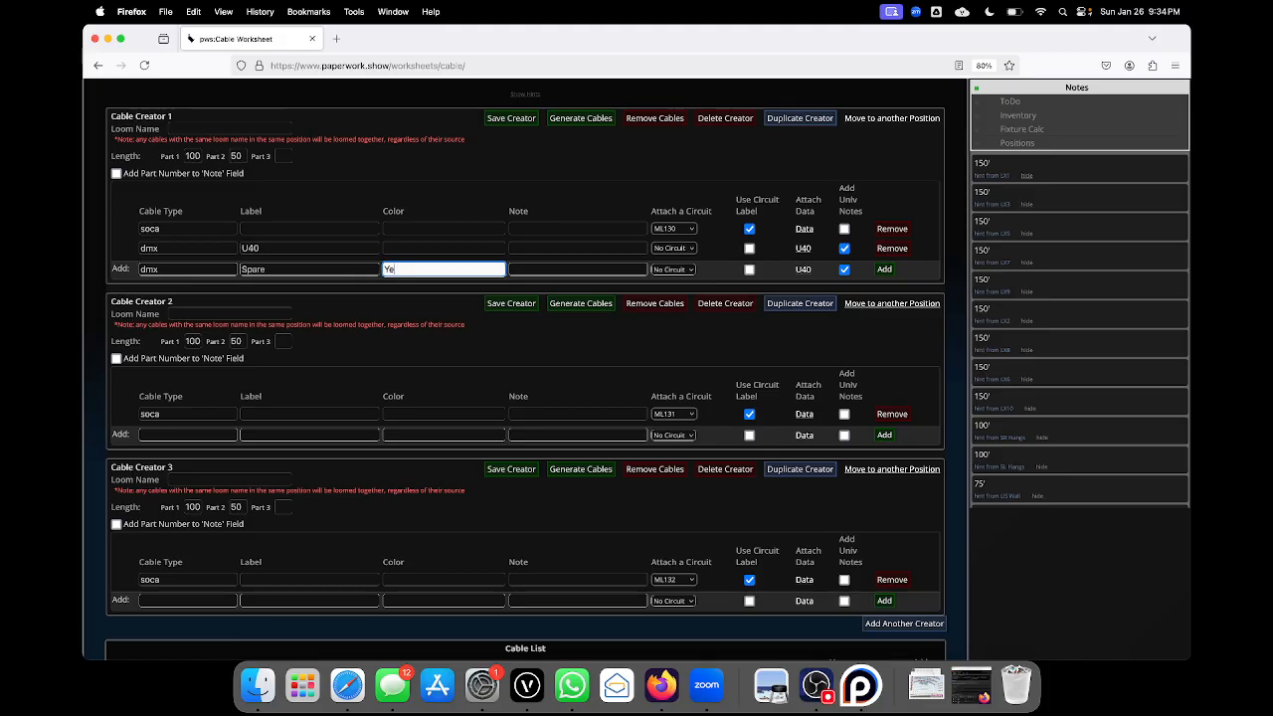
left_click(803, 269)
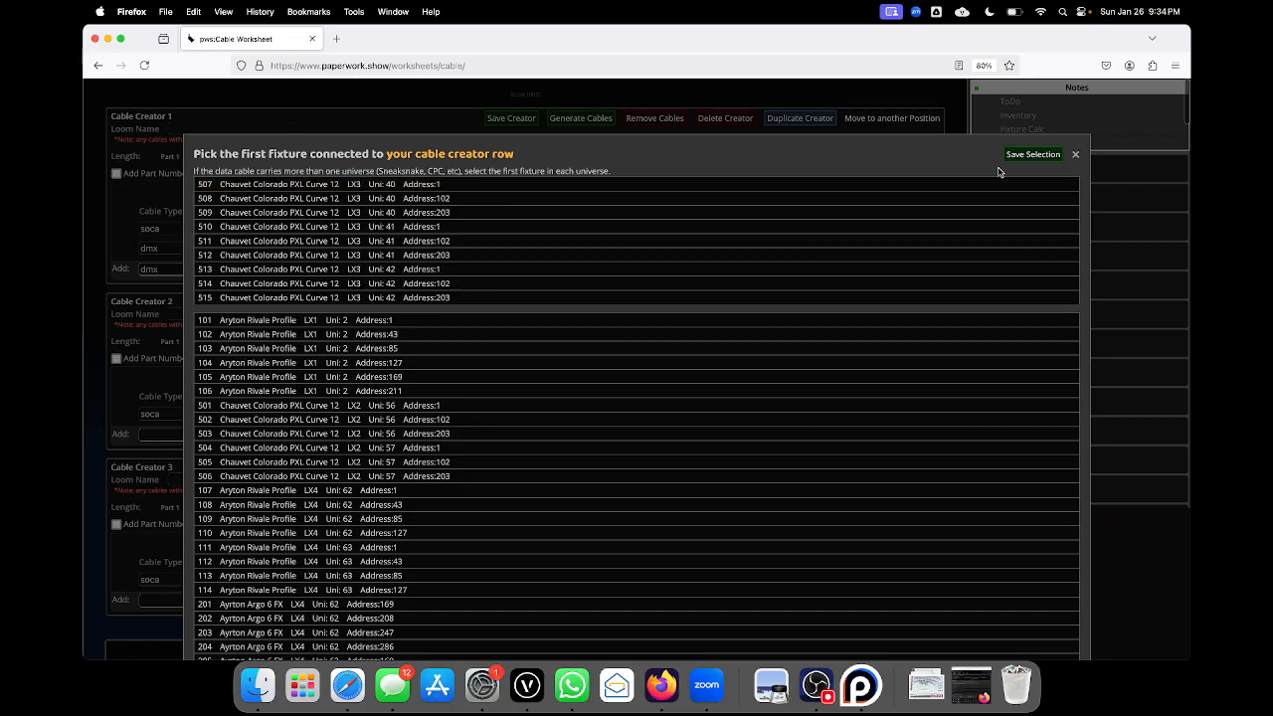
left_click(1050, 155)
left_click(844, 268)
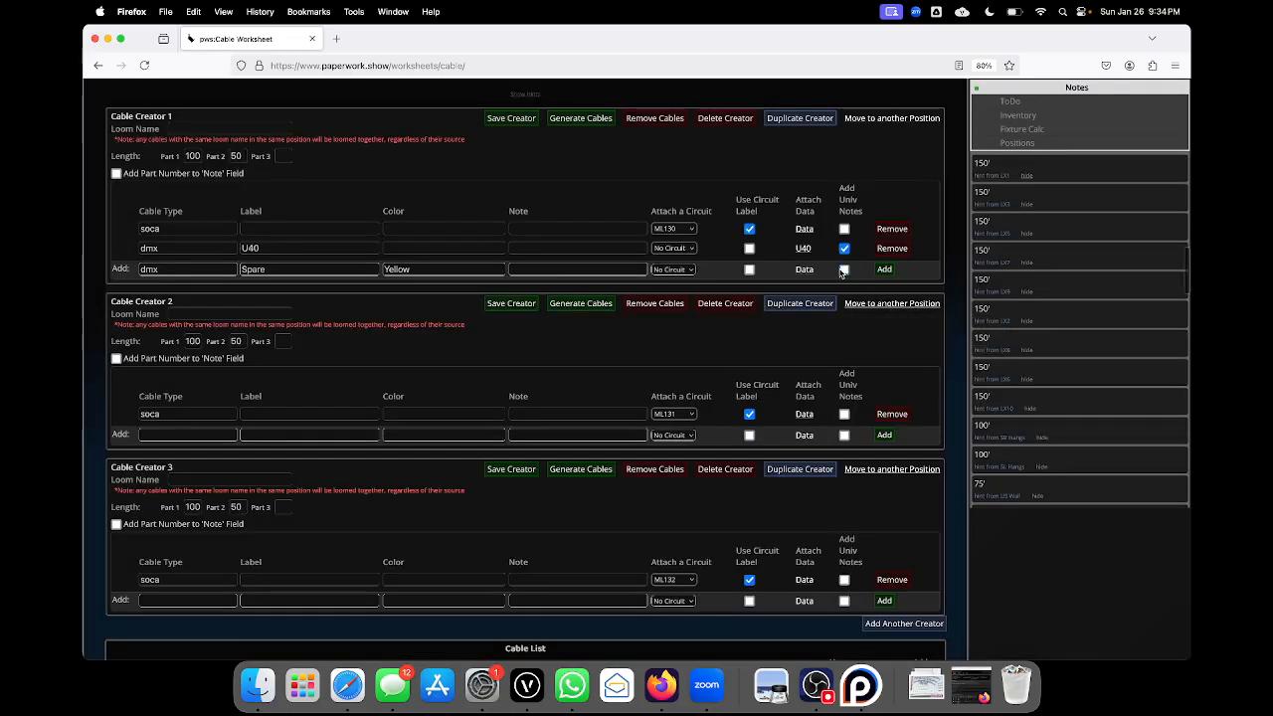
left_click(408, 270)
key("Return")
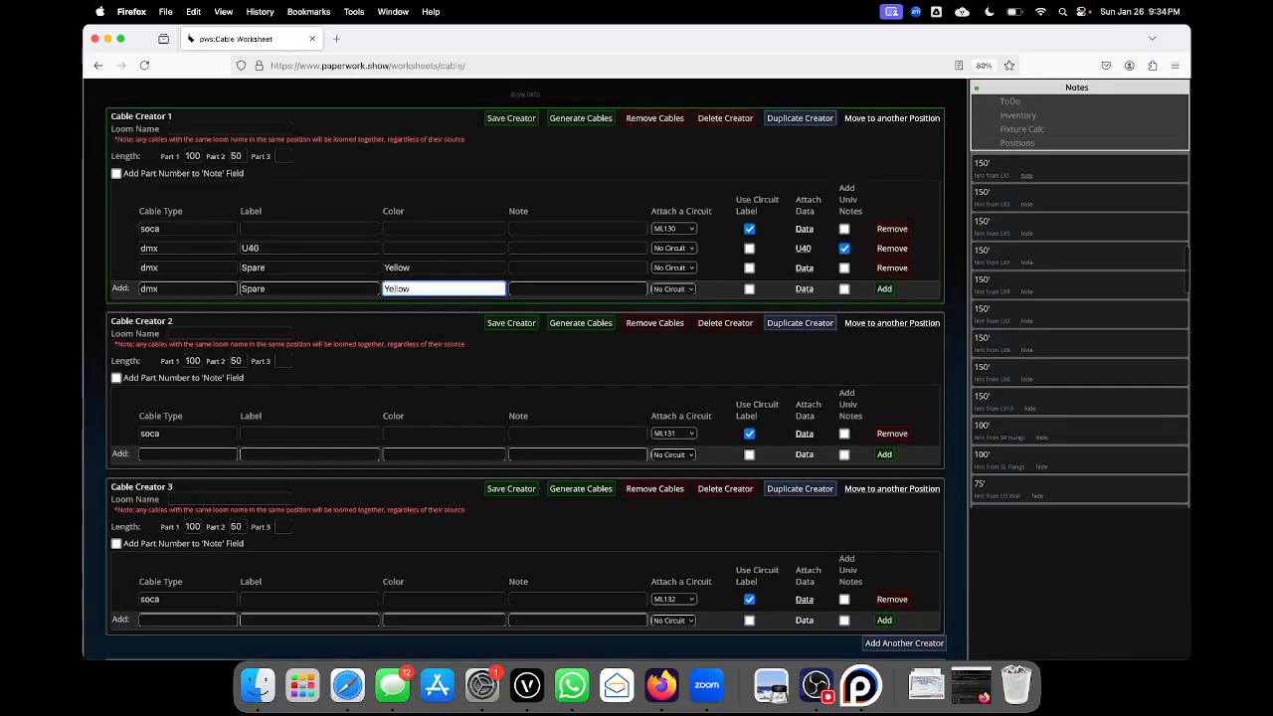
- Add an unlabelled dmx cable to LX3's Cable Creator 2, with fixture 510's Universe 41 data attached and universe notes enabled
scroll(338, 355, "down", 1)
left_click(209, 386)
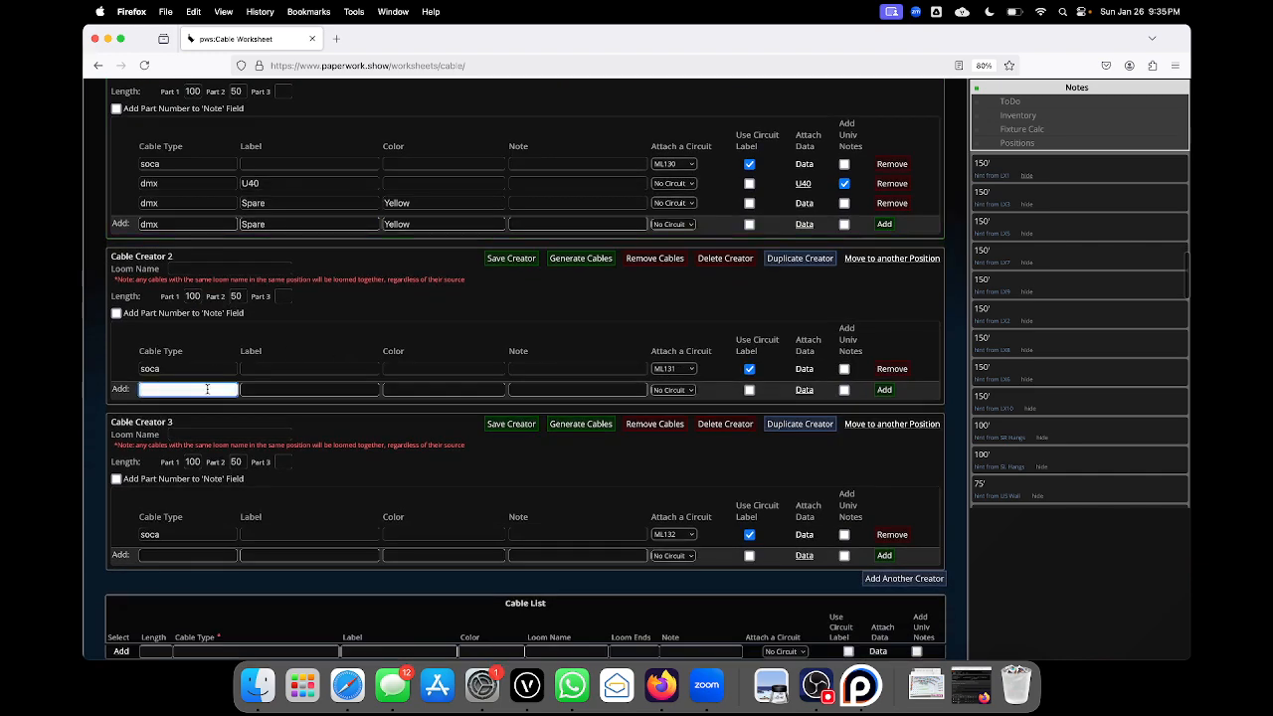
type("dmx")
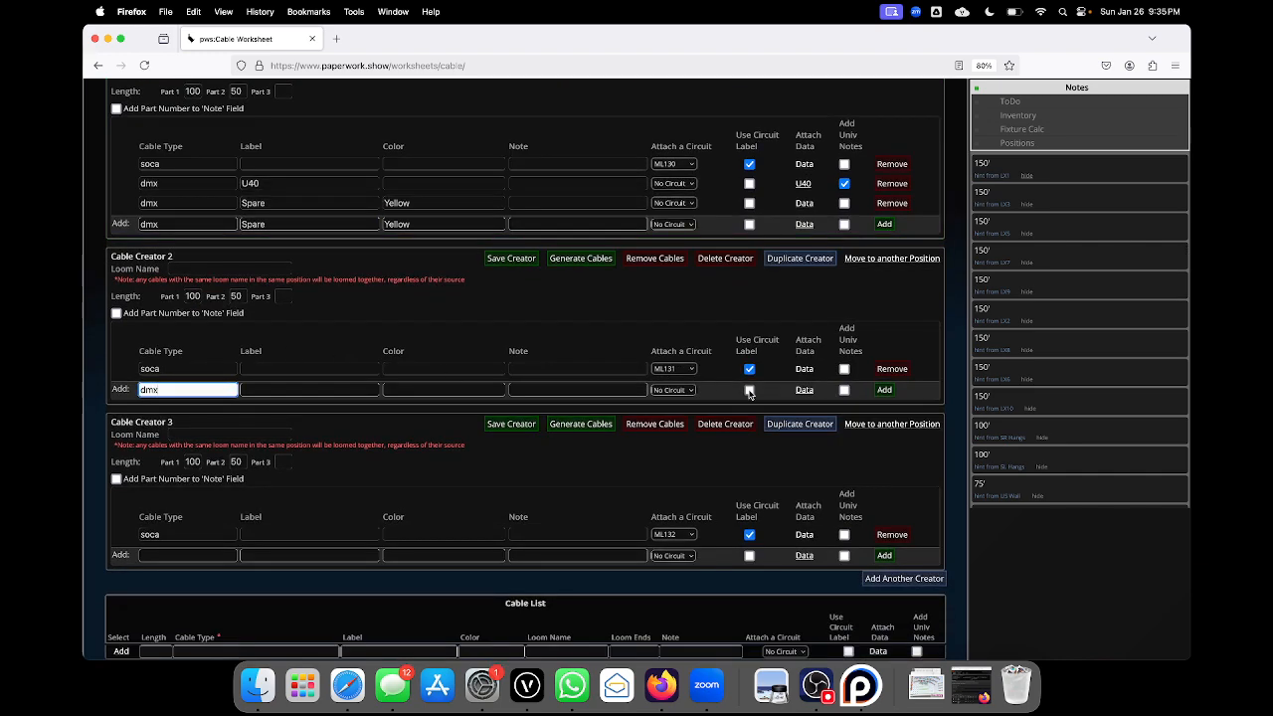
left_click(803, 390)
left_click(452, 227)
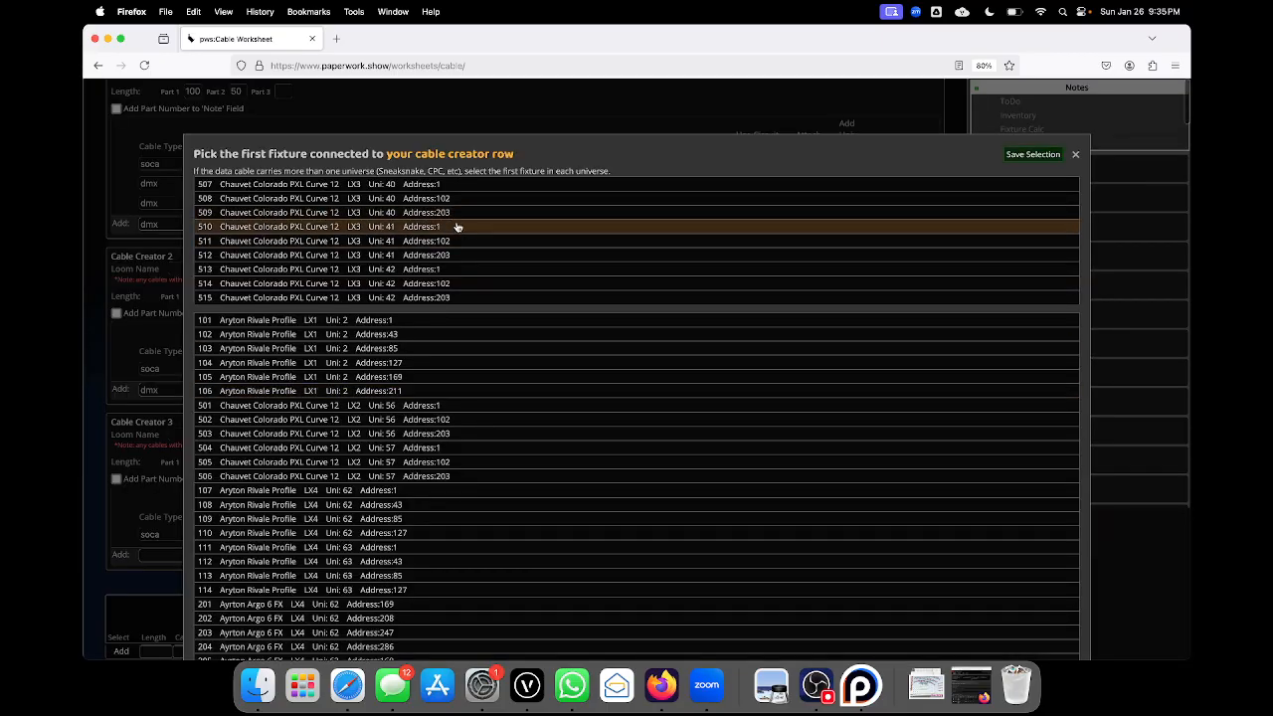
left_click(1030, 154)
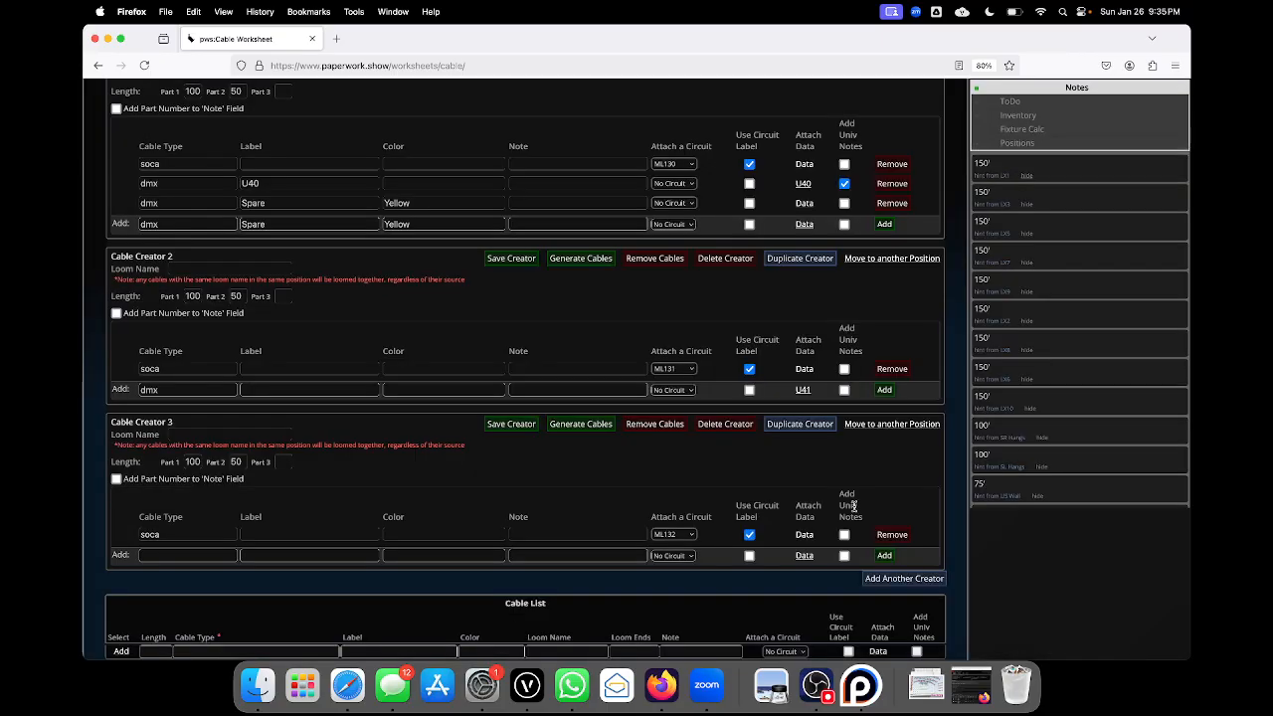
left_click(844, 390)
left_click(336, 390)
key("Return")
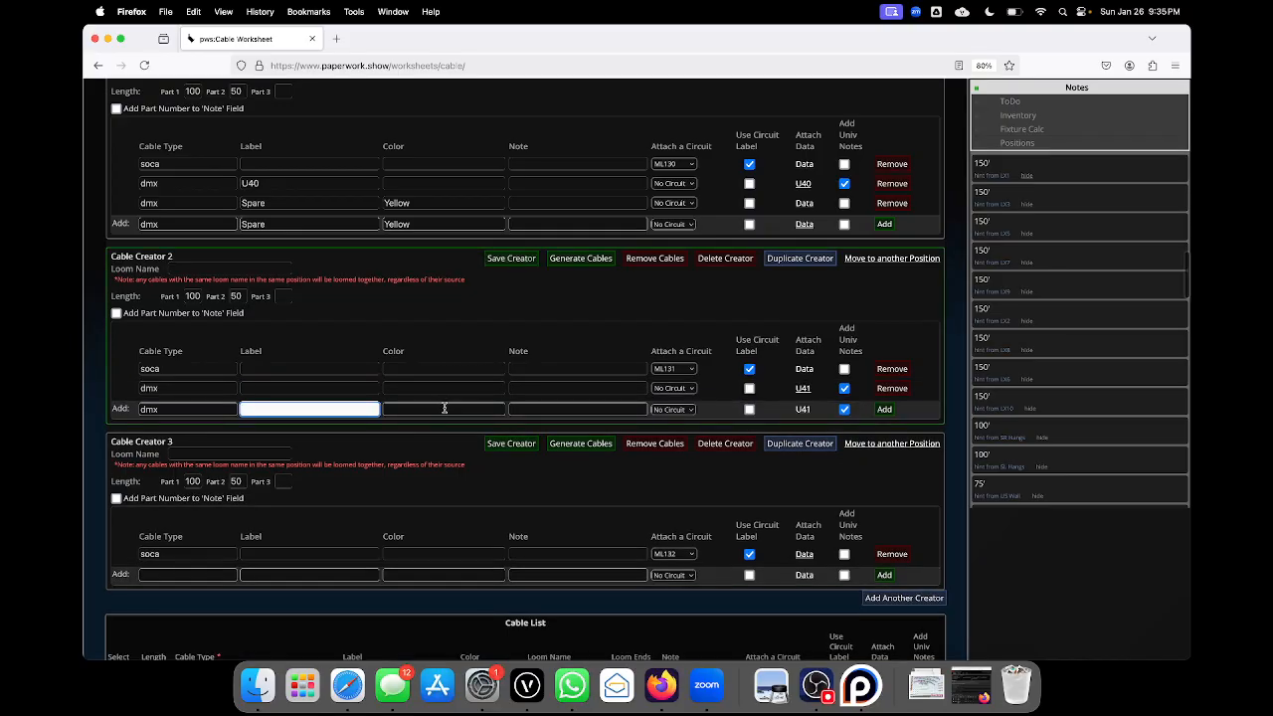
- Add a second dmx cable to LX3's Cable Creator 2, coloured Yellow and labelled Spare
left_click(445, 407)
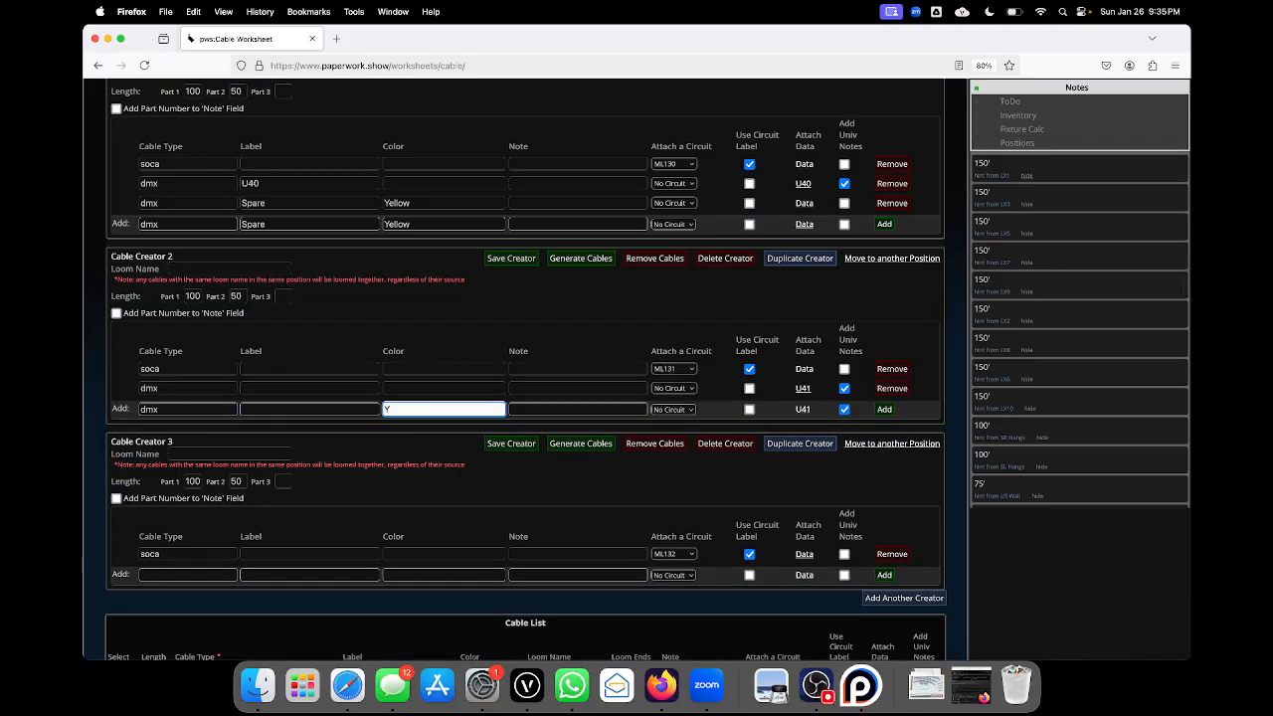
type("Yellow")
key("Return")
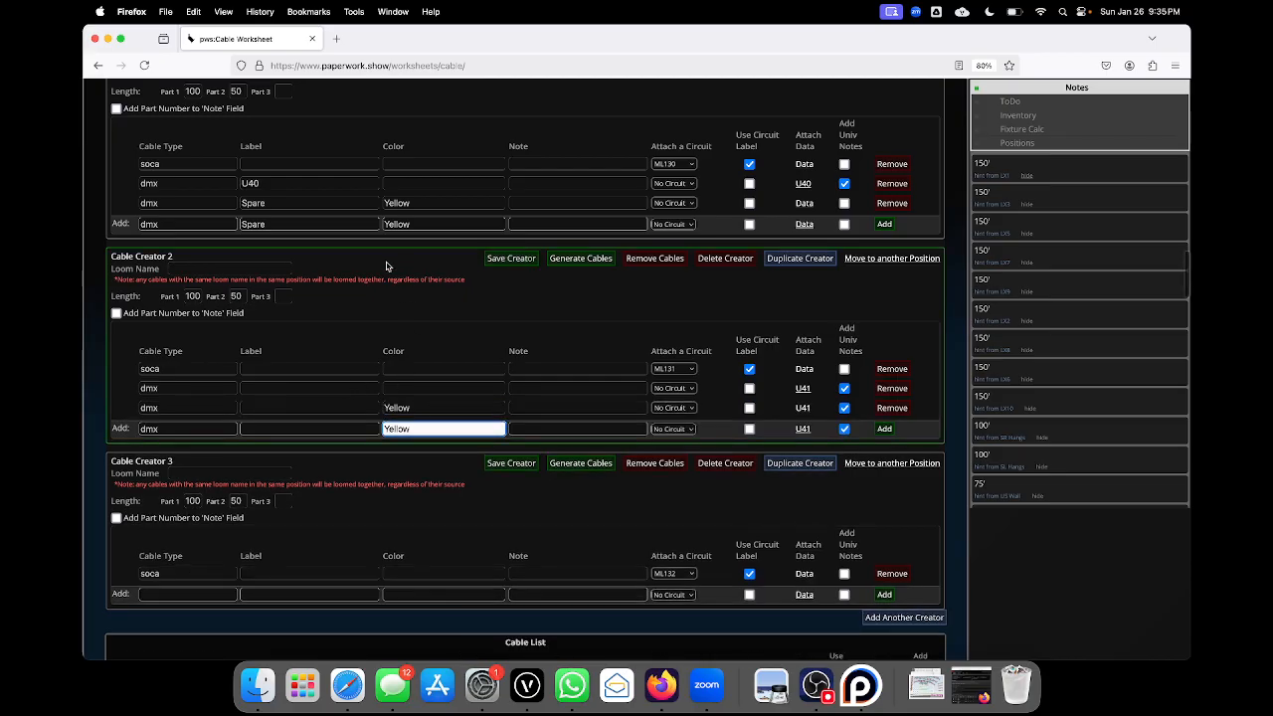
left_click(297, 407)
type("Spare")
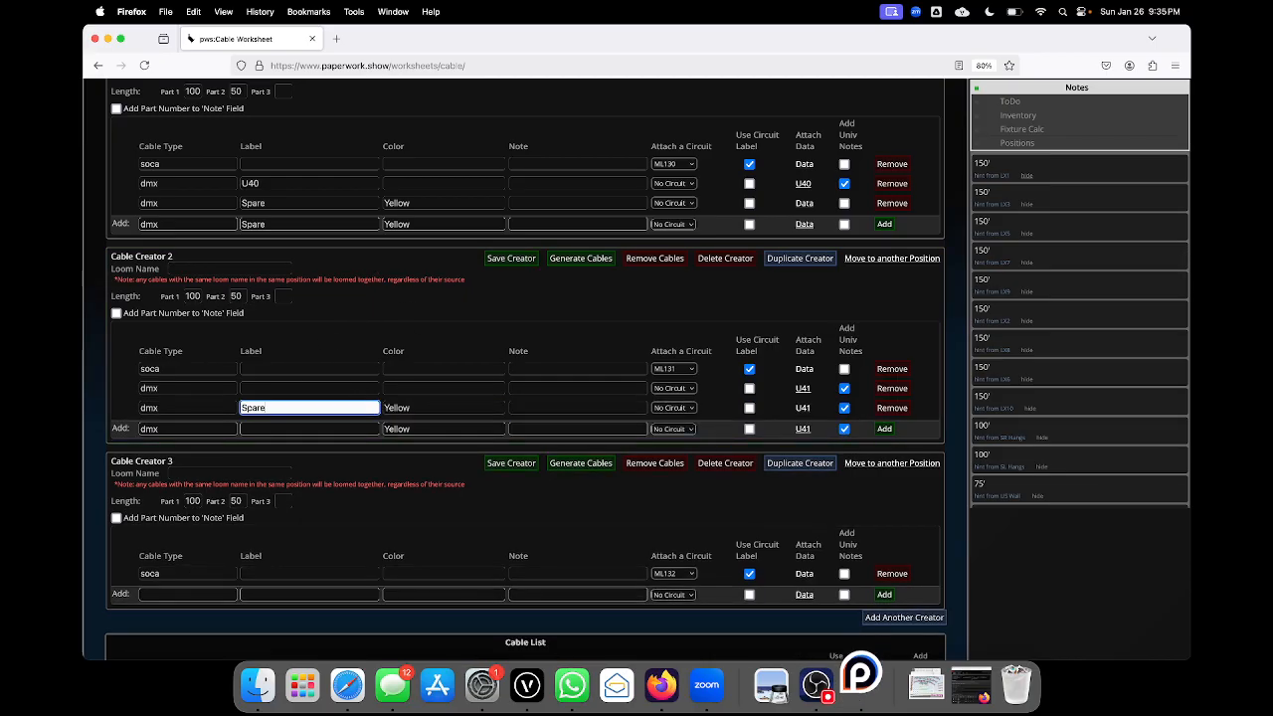
- Label Cable Creator 2's first dmx cable U41, and remove the attached data and universe notes from its Spare cable
left_click(293, 388)
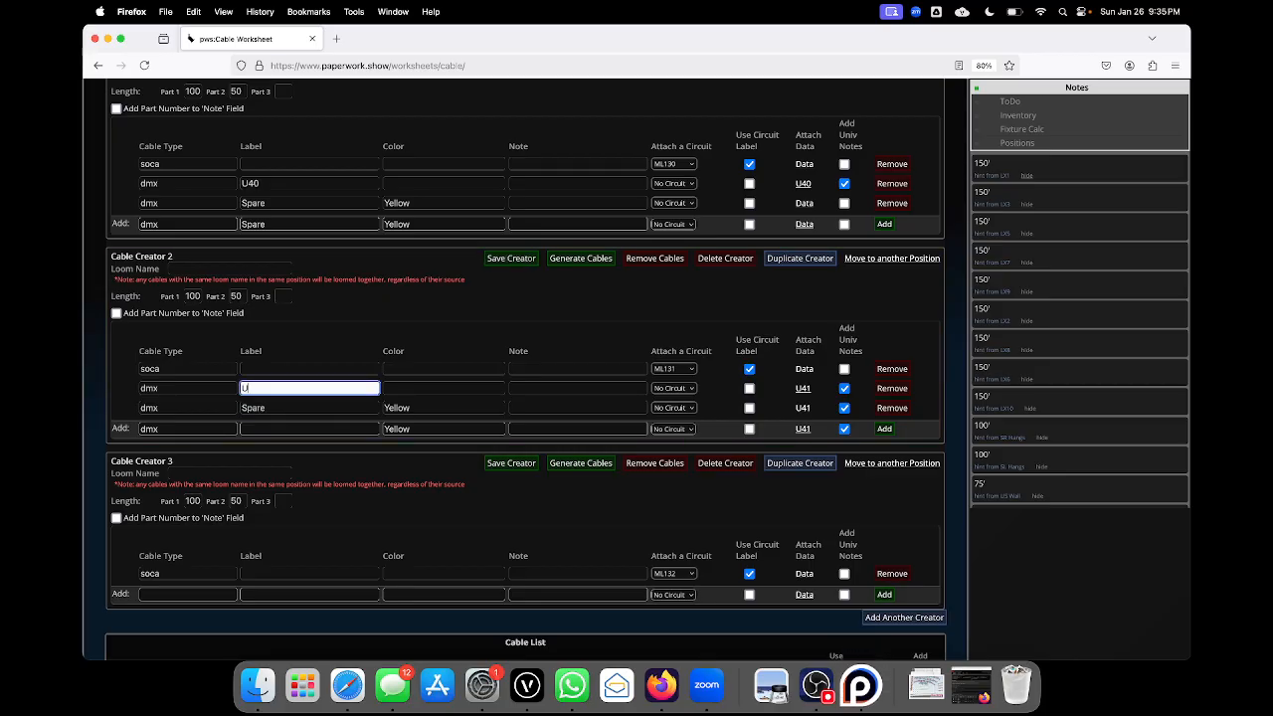
left_click(844, 408)
left_click(803, 409)
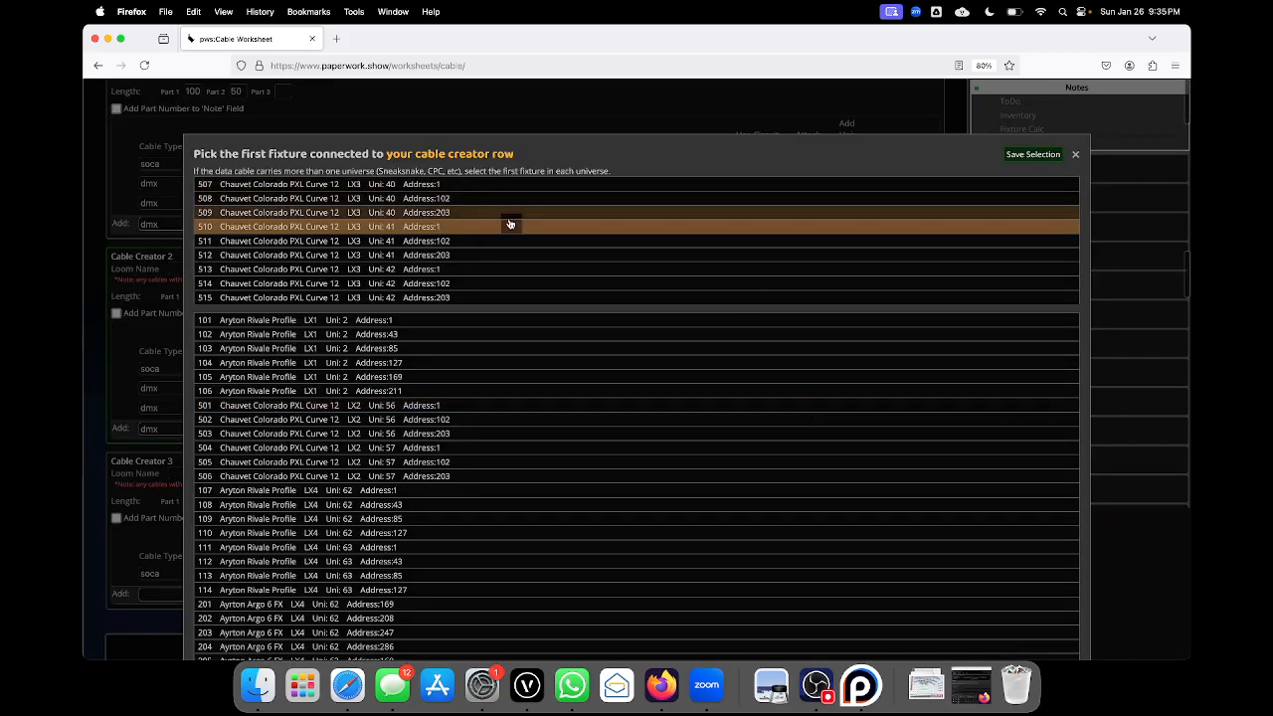
left_click(1038, 155)
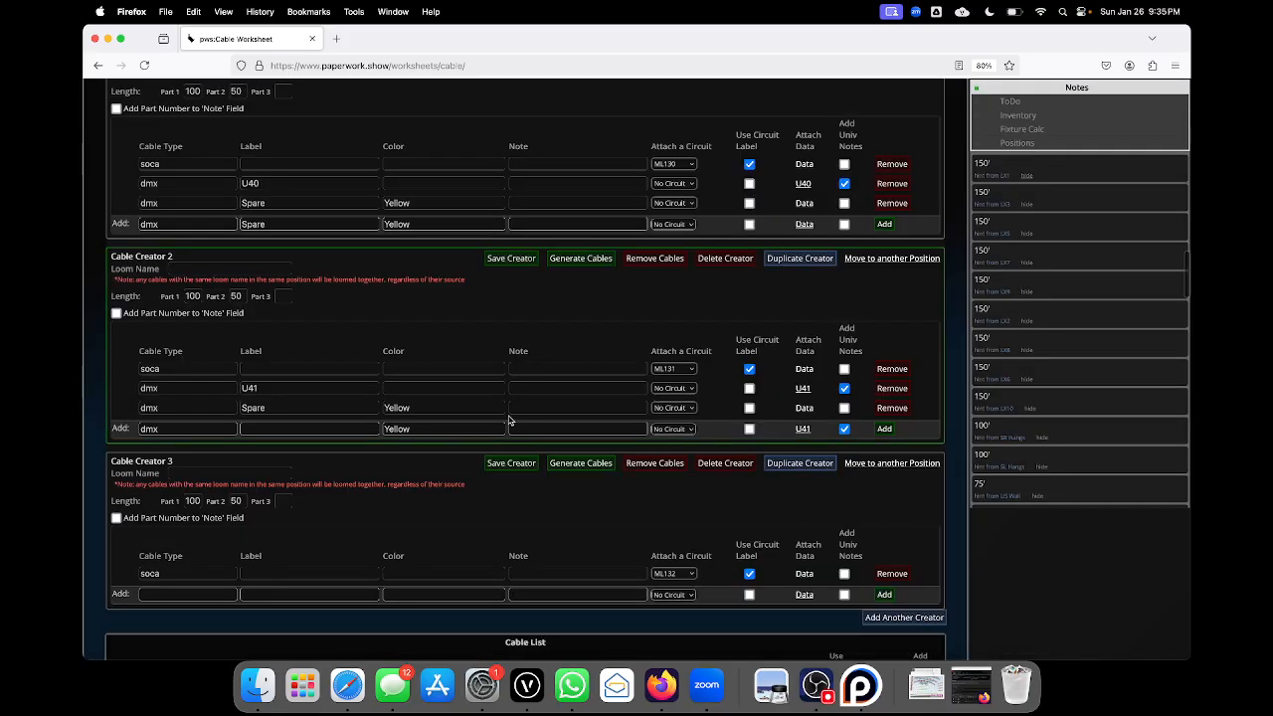
- Add a DMX cable labelled U42 to LX3's Cable Creator 3, with fixture 513's Universe 42 data attached and universe notes enabled
scroll(512, 421, "down", 2)
left_click(206, 485)
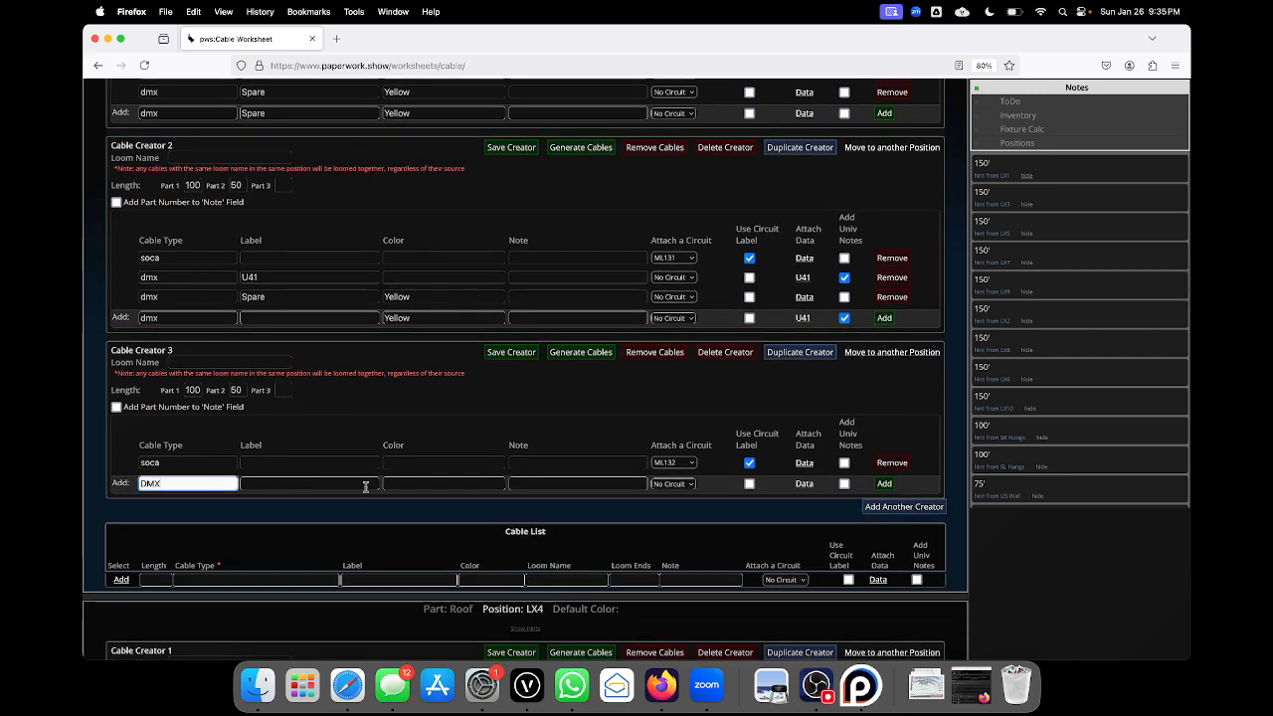
left_click(806, 484)
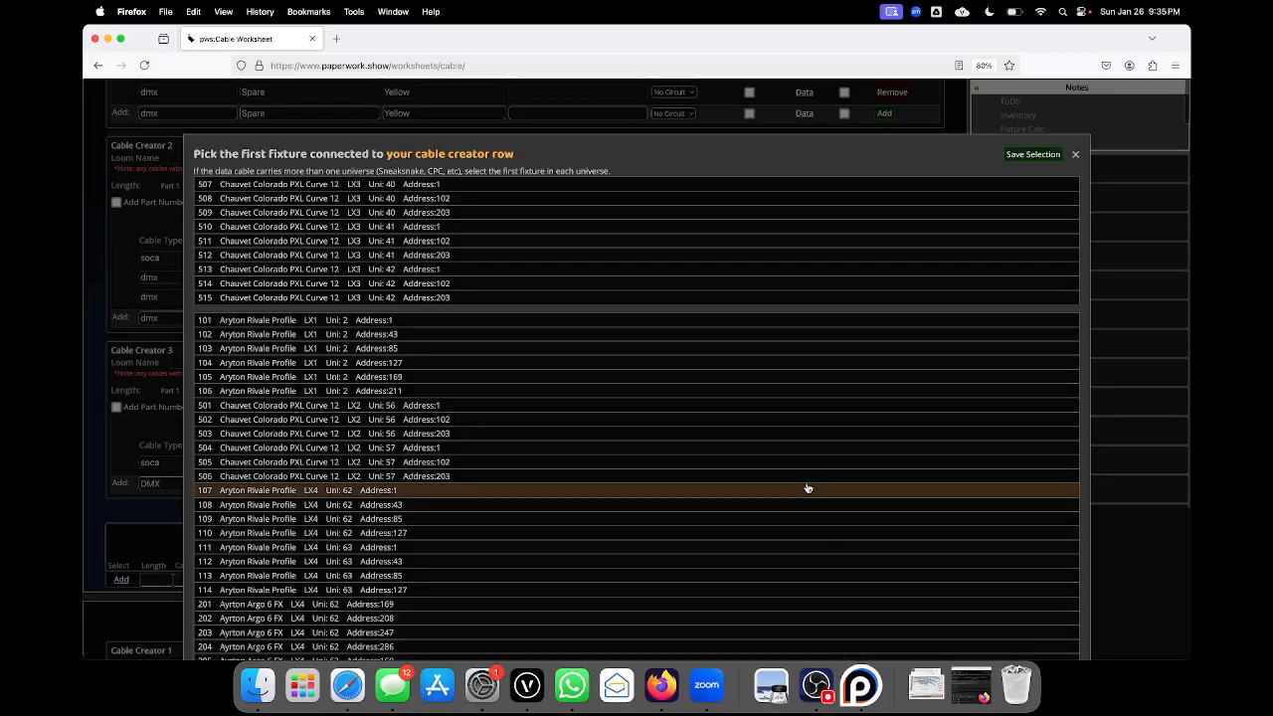
left_click(418, 270)
left_click(1024, 155)
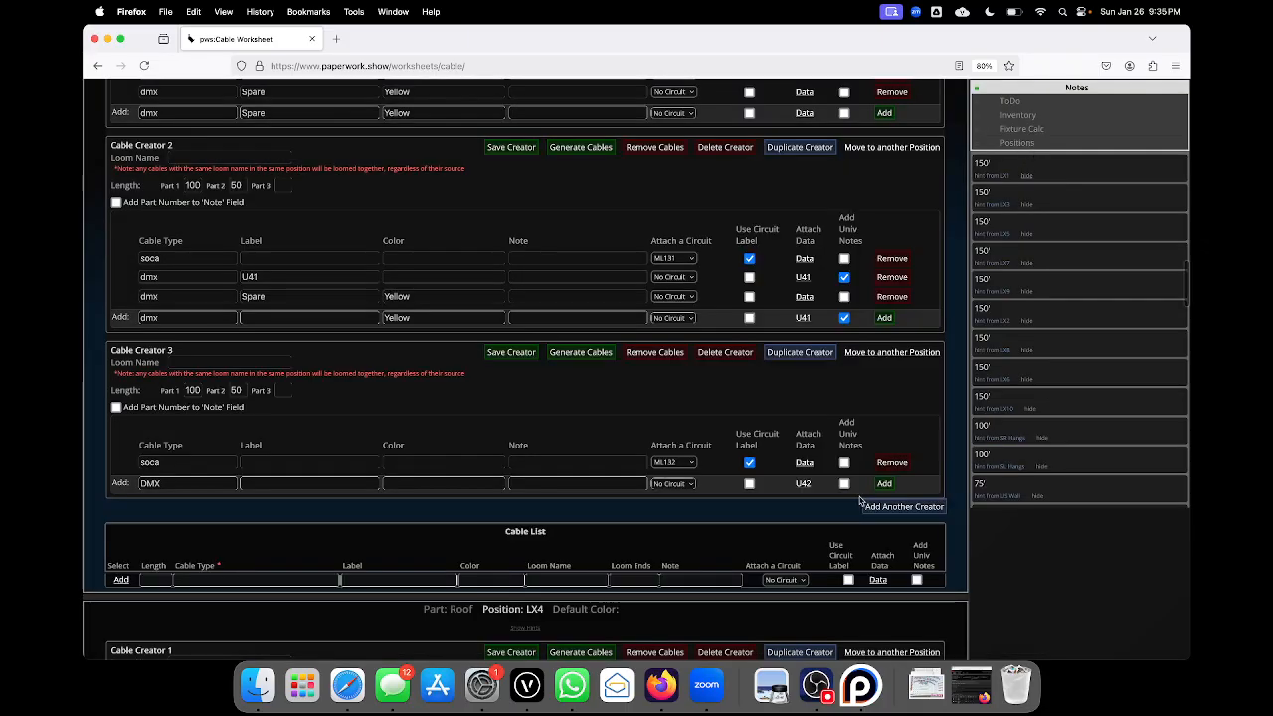
left_click(844, 483)
left_click(275, 485)
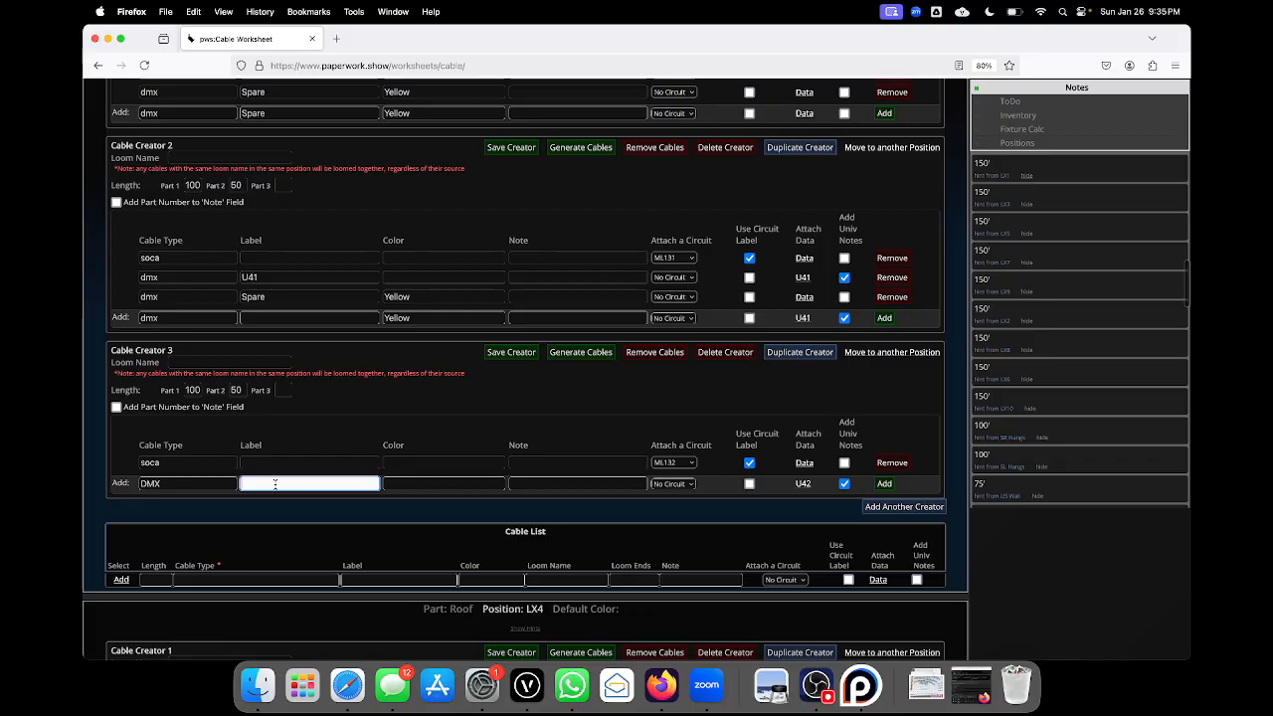
type("U42")
key("Return")
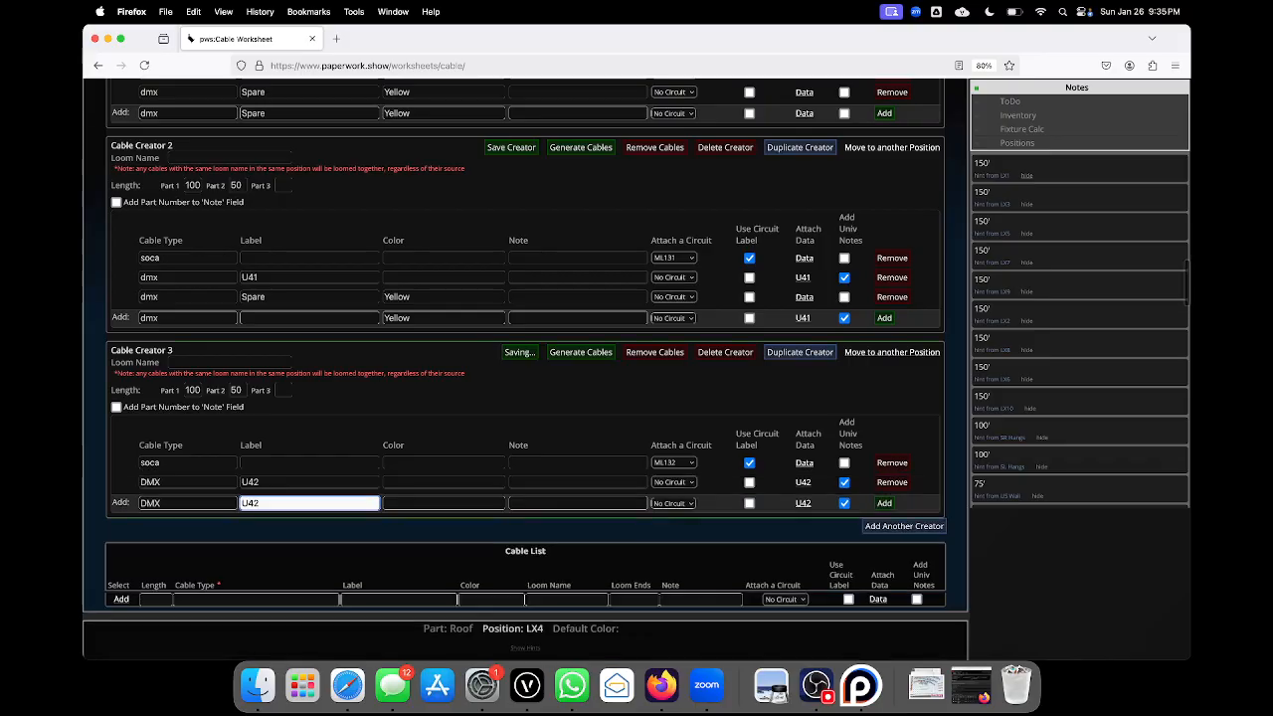
- Add a Yellow DMX cable labelled Spare to LX3's Cable Creator 3, with no data attached and universe notes off
double_click(274, 503)
type("S")
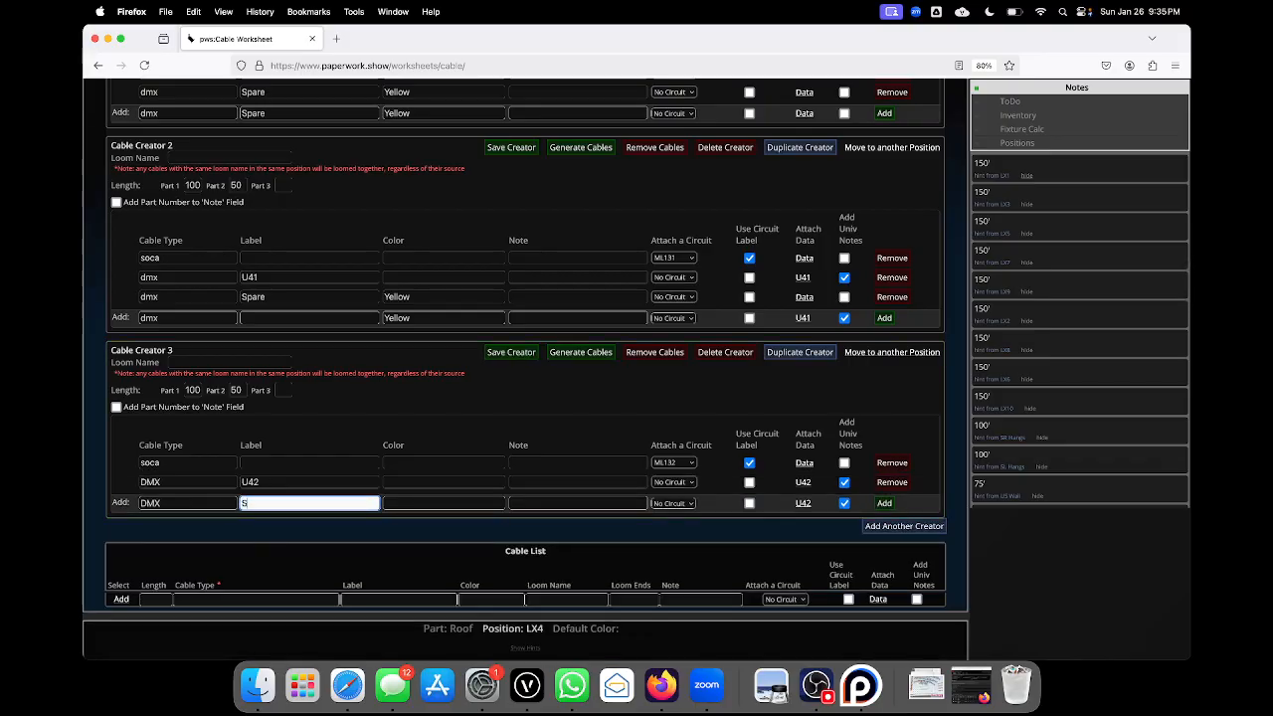
type("pare")
left_click(419, 501)
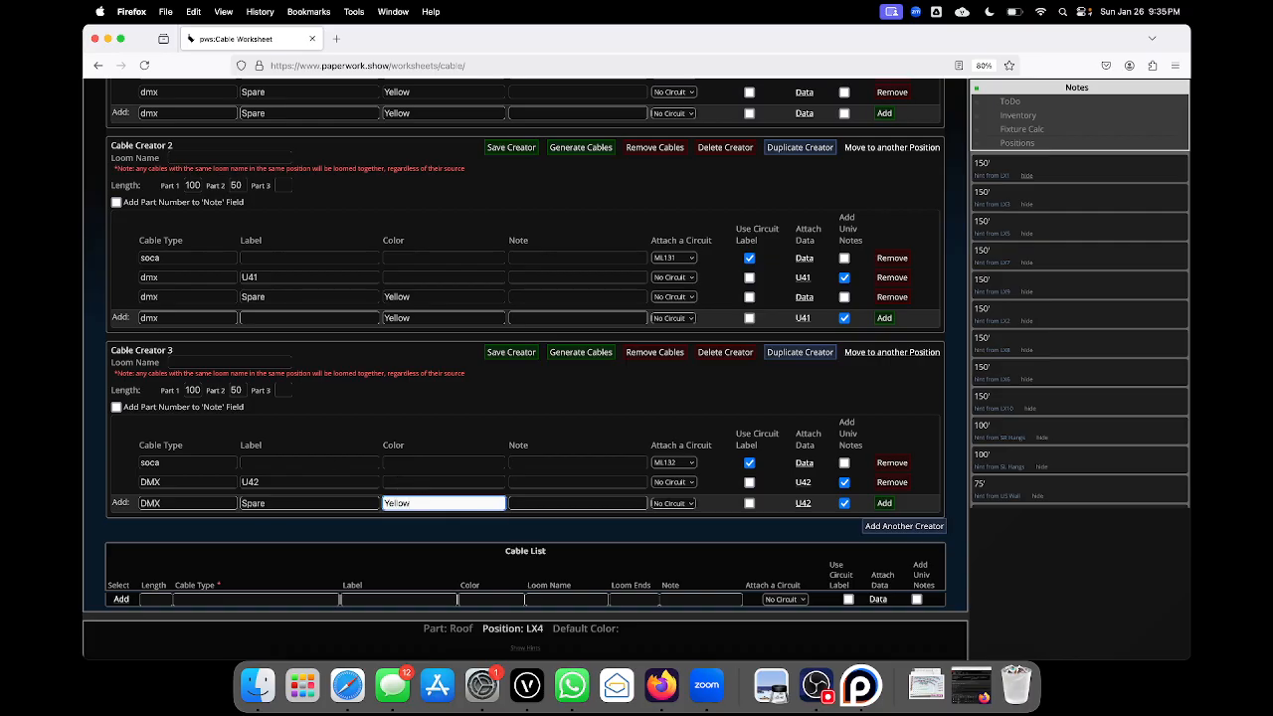
key("Return")
left_click(813, 501)
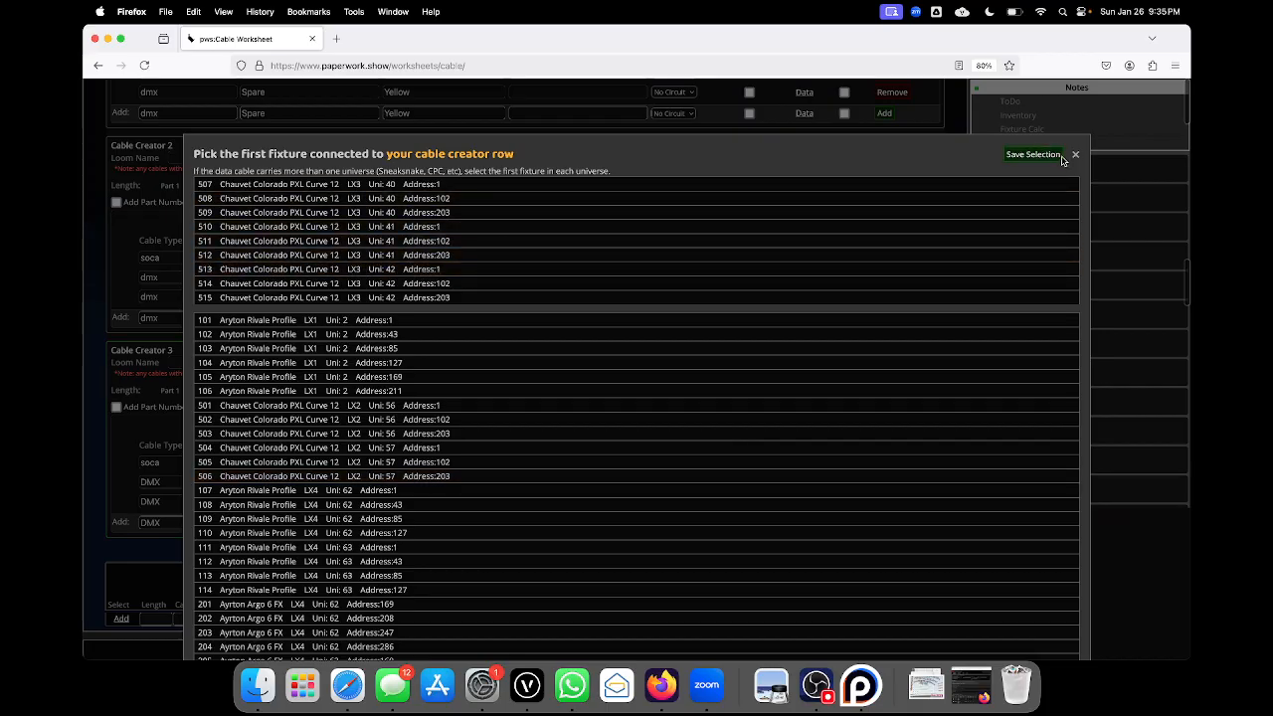
left_click(1015, 153)
left_click(846, 502)
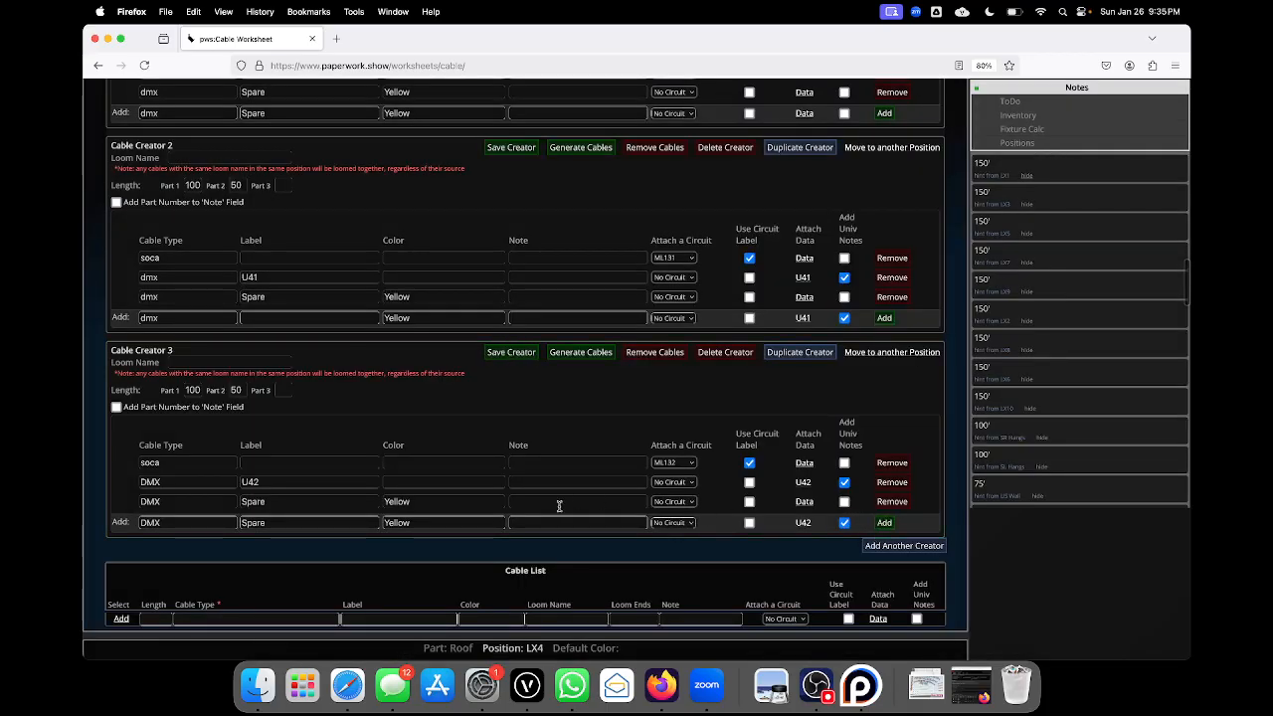
left_click(457, 501)
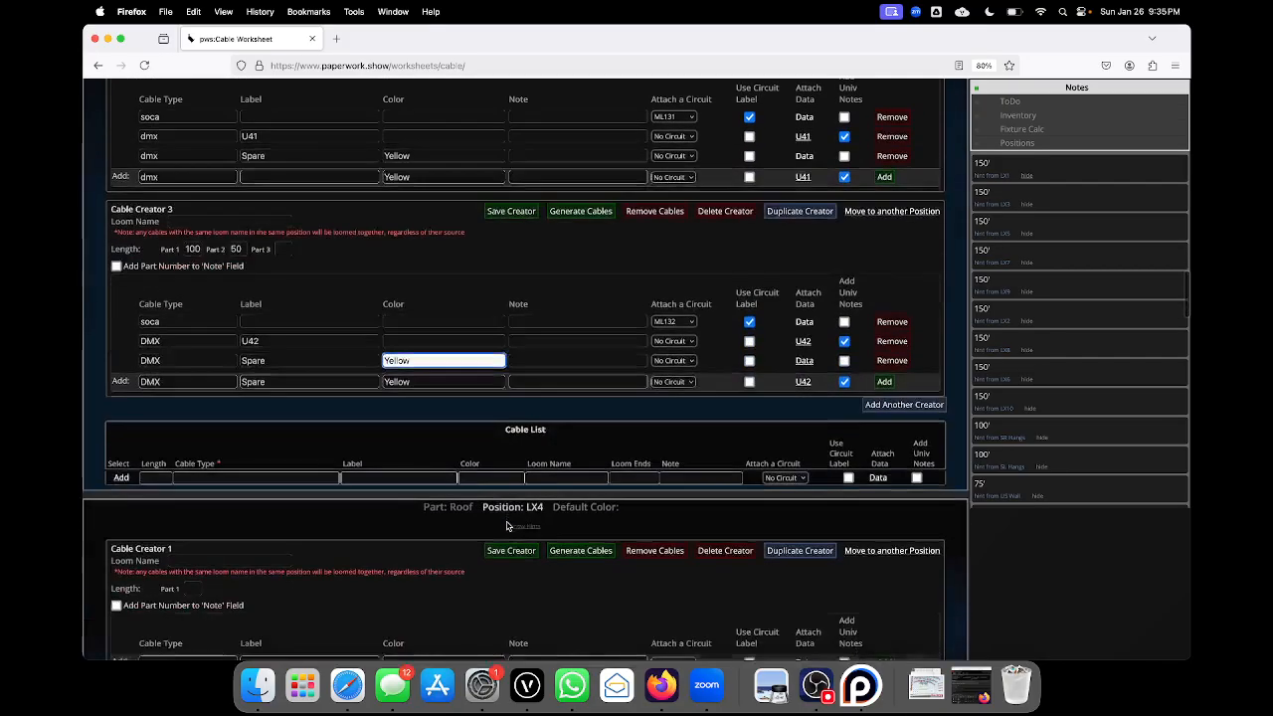
- Name the looms of LX3's Cable Creators 1, 2 and 3 LX3.1, LX3.2 and LX3.3 respectively
scroll(461, 365, "up", 5)
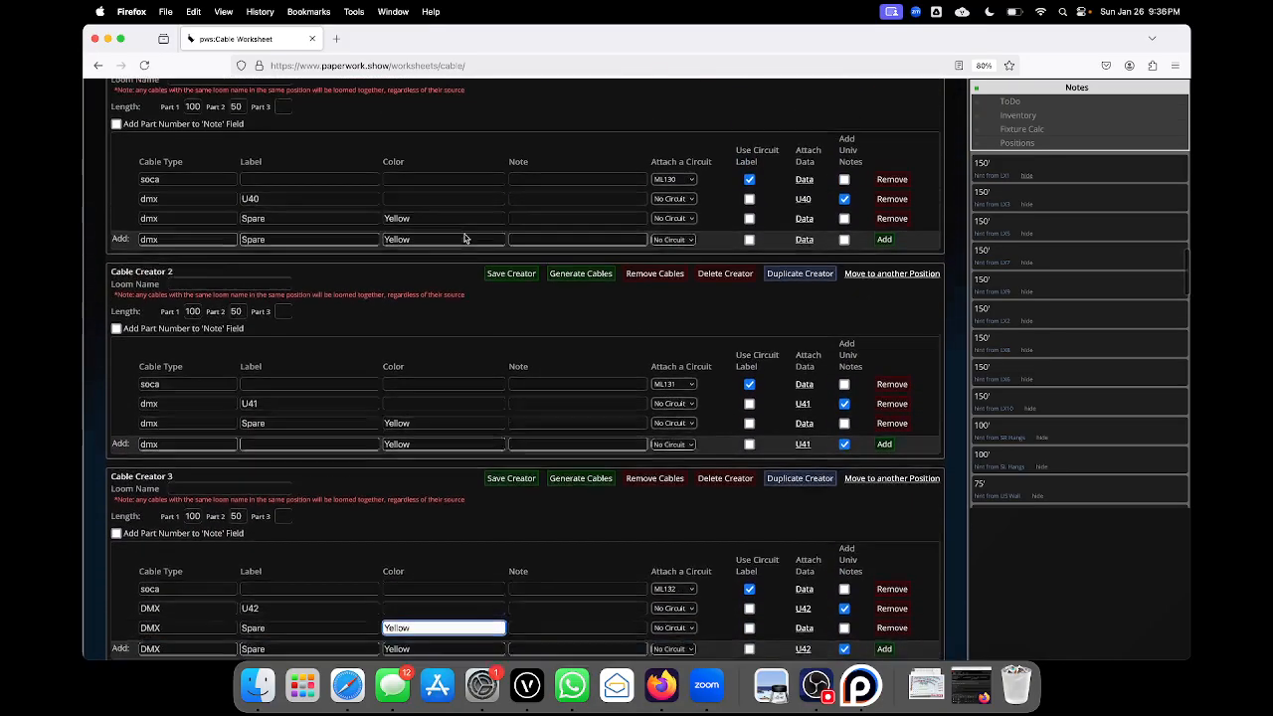
left_click(234, 170)
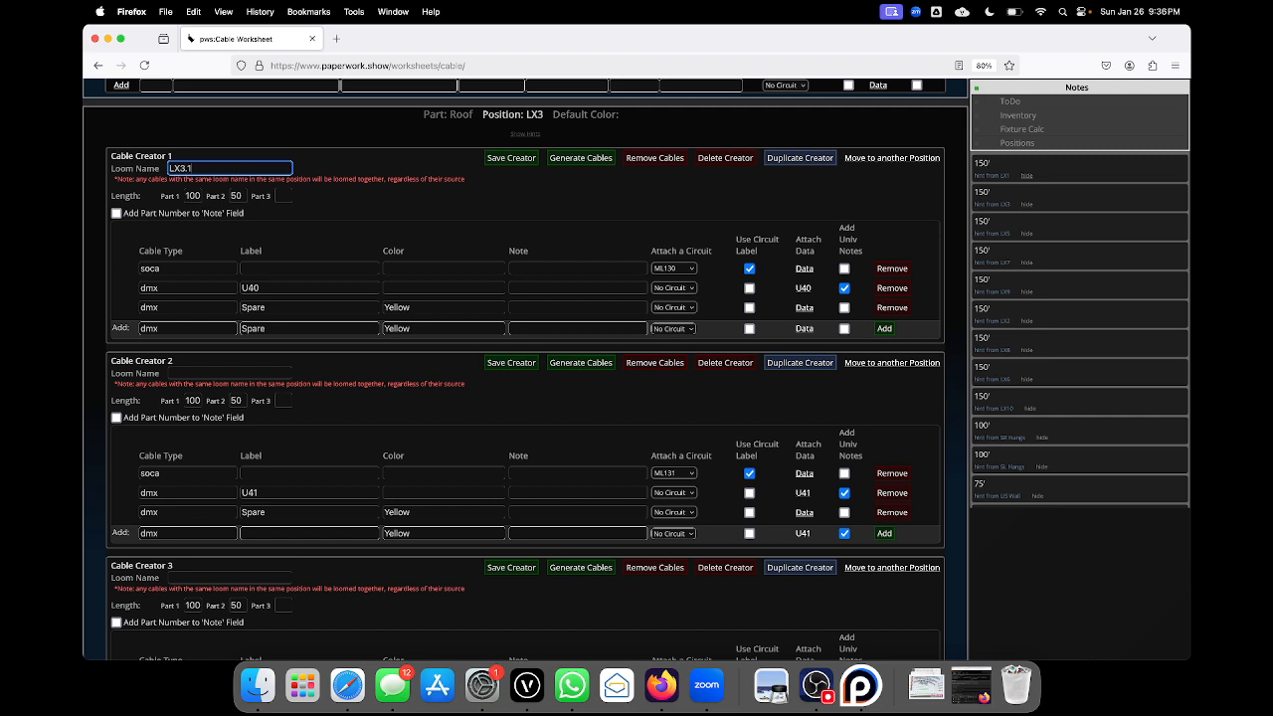
left_click(217, 372)
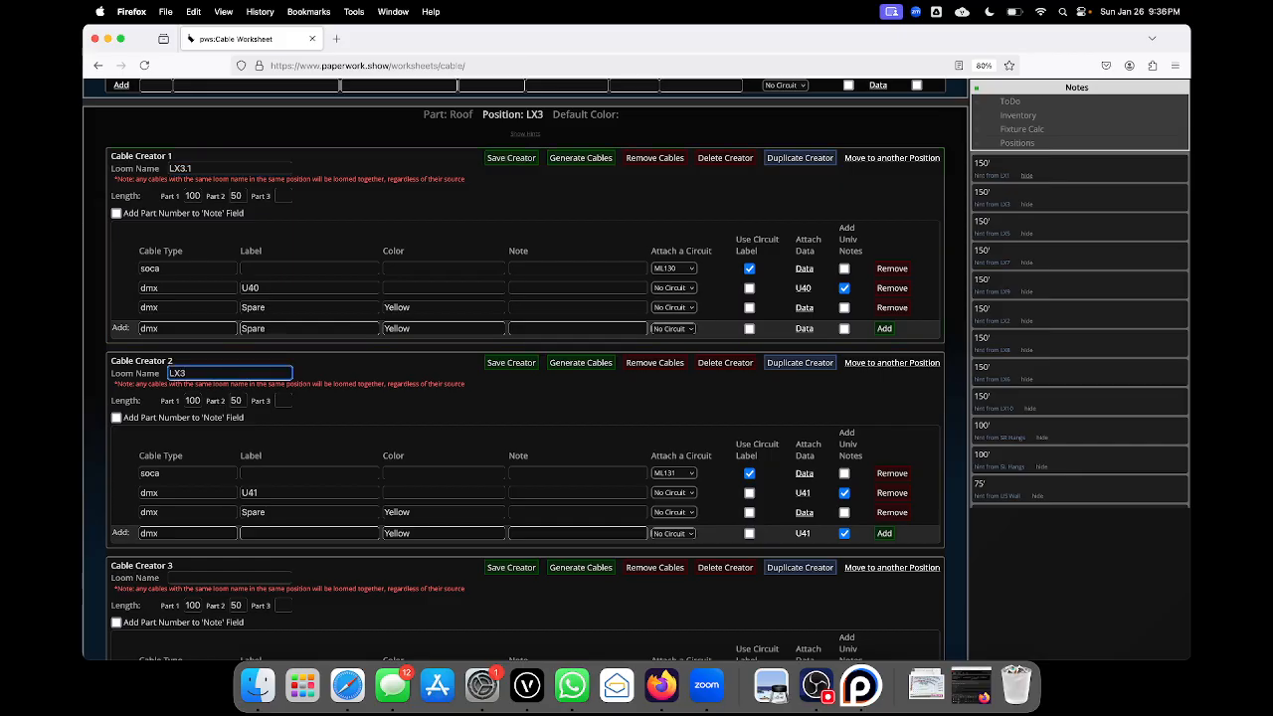
scroll(221, 417, "down", 3)
left_click(216, 461)
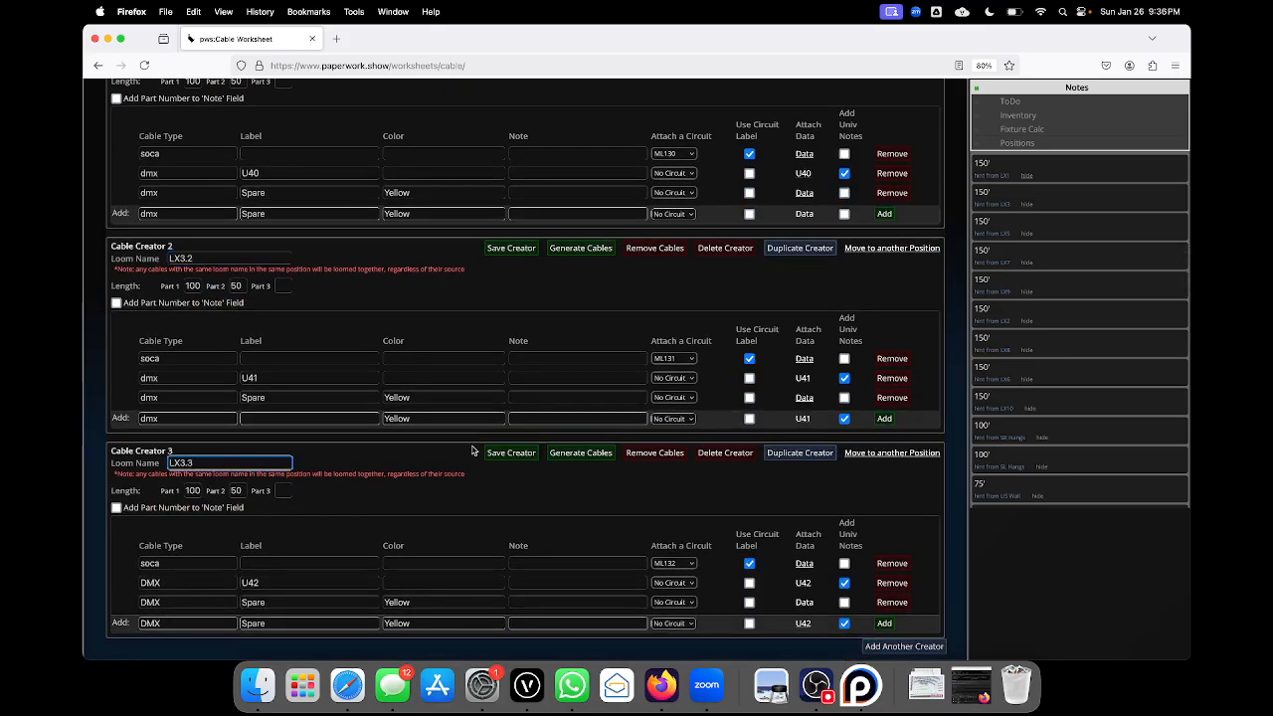
- Generate the cables from all three of LX3's cable creators
scroll(473, 451, "up", 3)
left_click(582, 175)
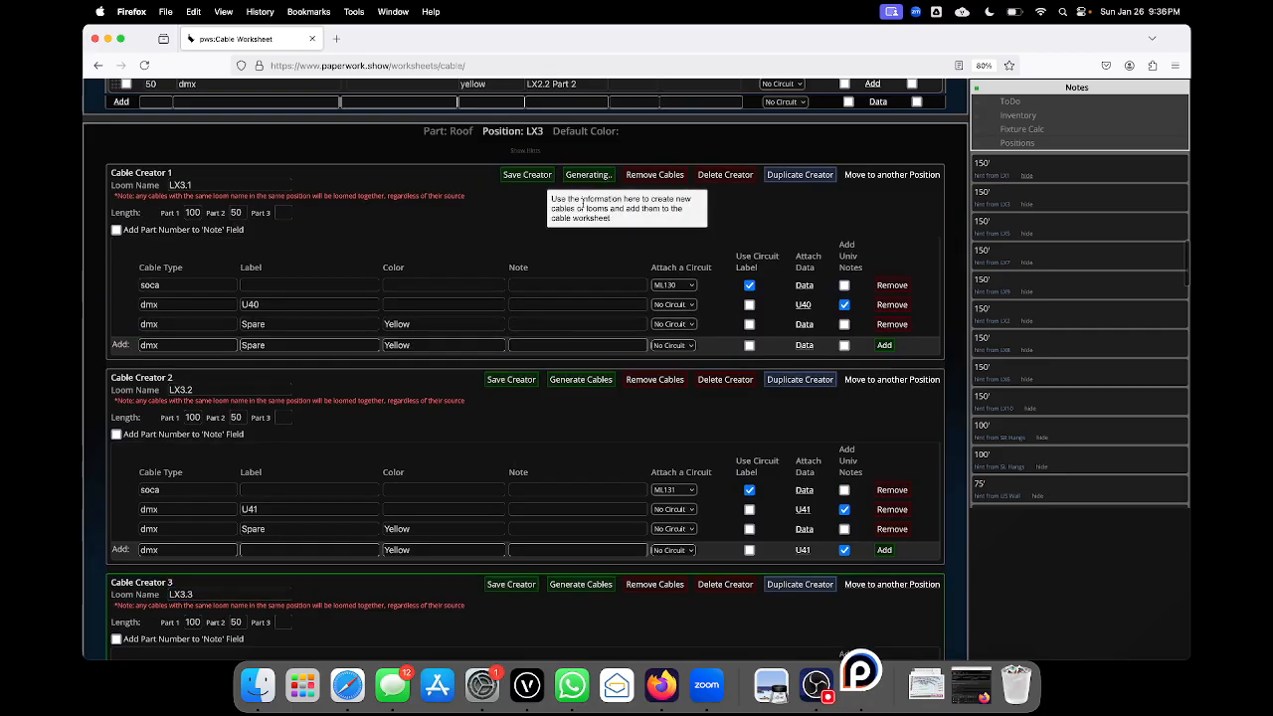
scroll(575, 249, "down", 2)
left_click(580, 296)
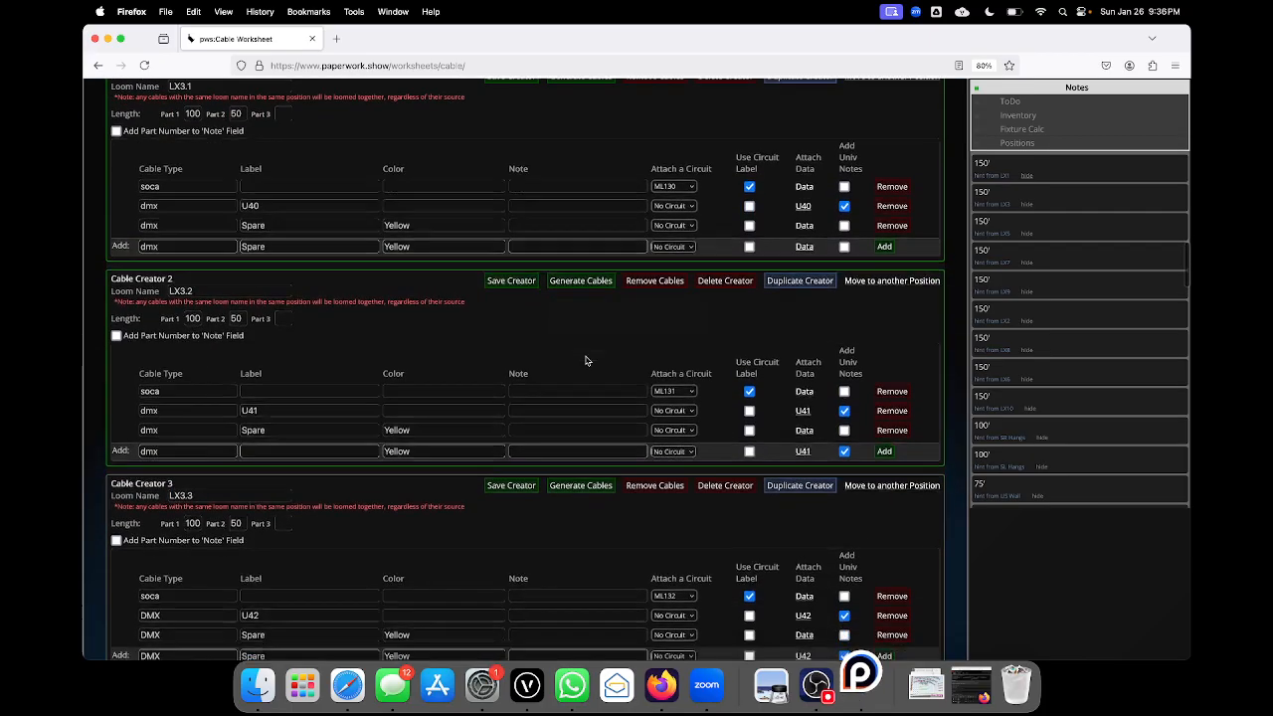
scroll(586, 360, "down", 3)
left_click(571, 359)
- Review the labels, lengths, colours, circuits and universe notes of the looms in LX3's Cable List
scroll(597, 304, "down", 8)
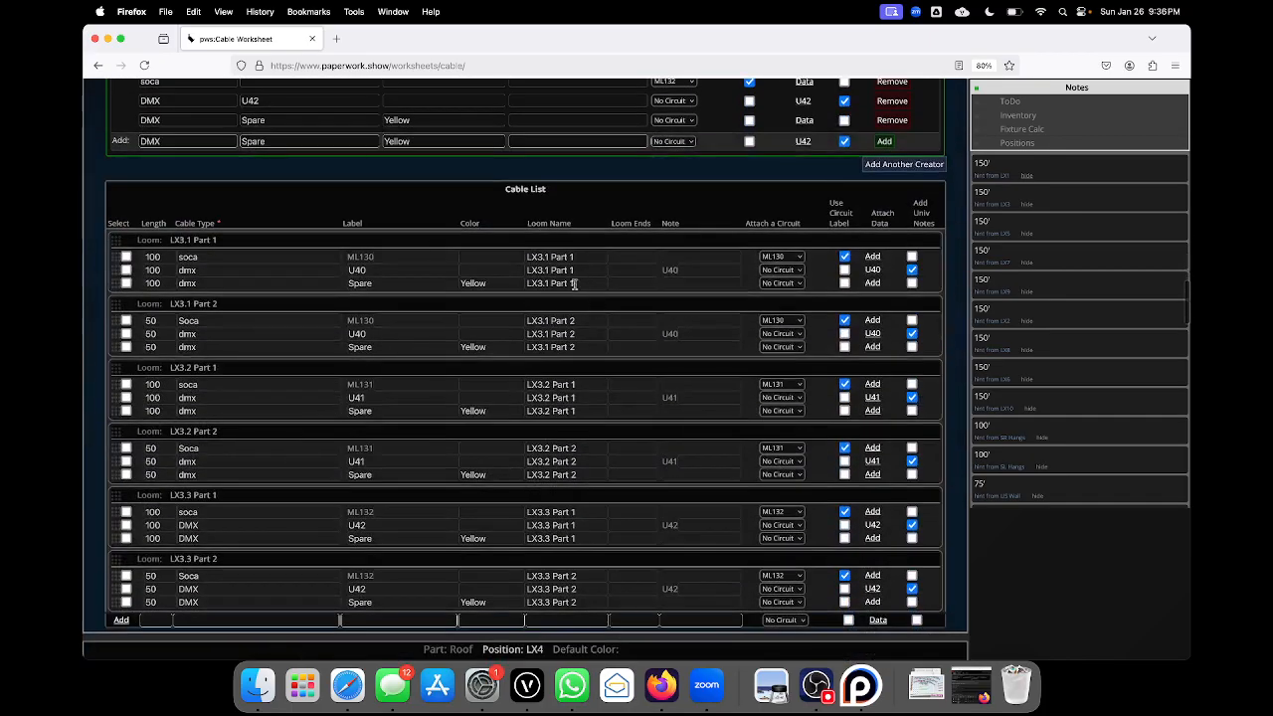
scroll(299, 254, "down", 1)
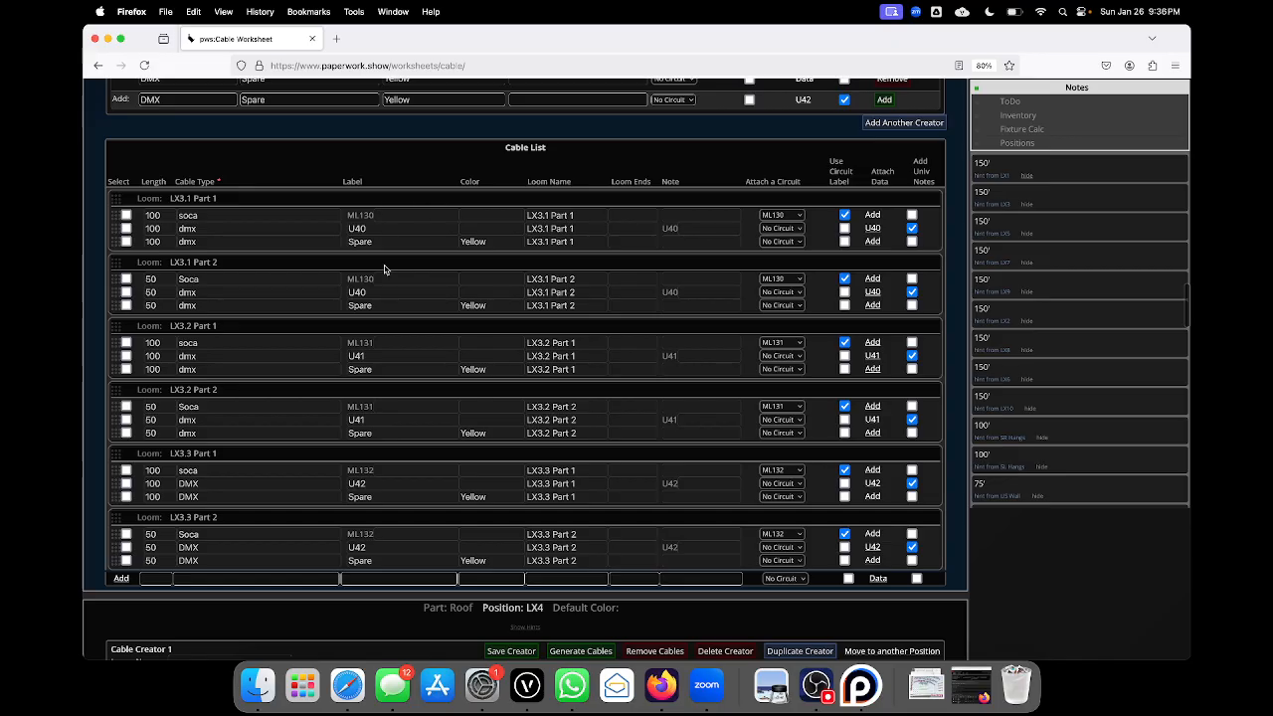
scroll(264, 354, "down", 3)
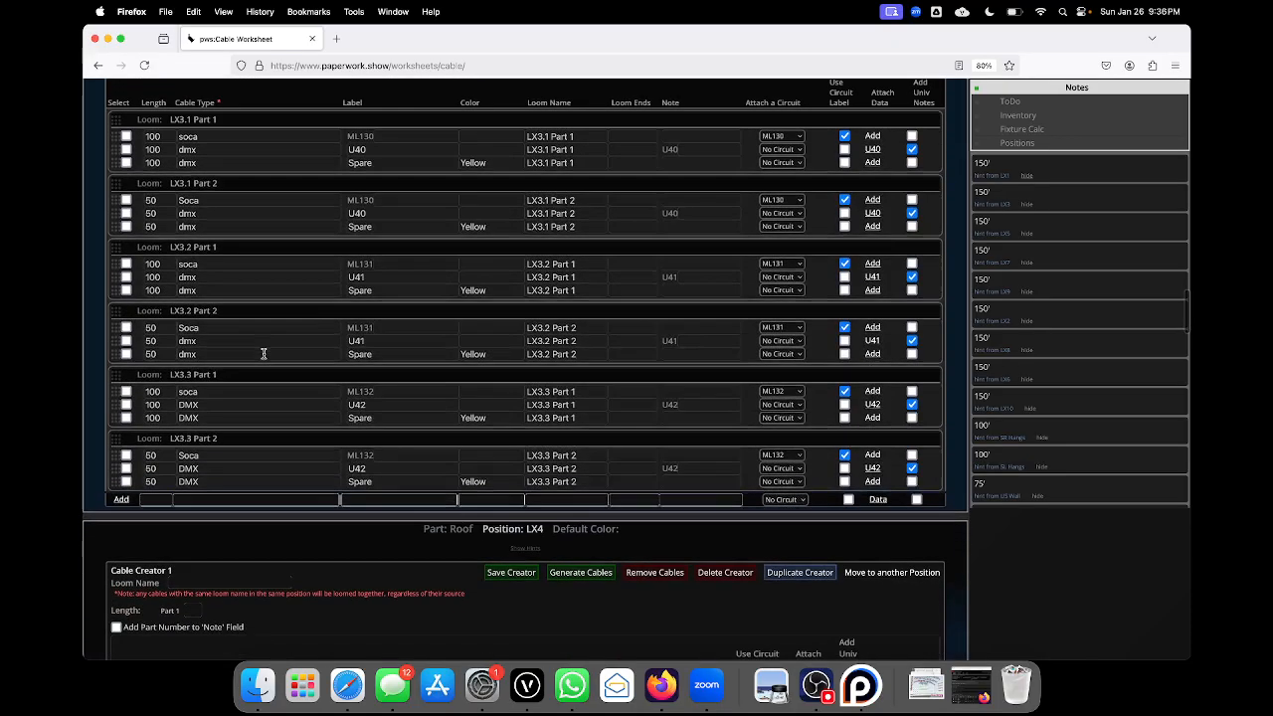
scroll(352, 327, "up", 3)
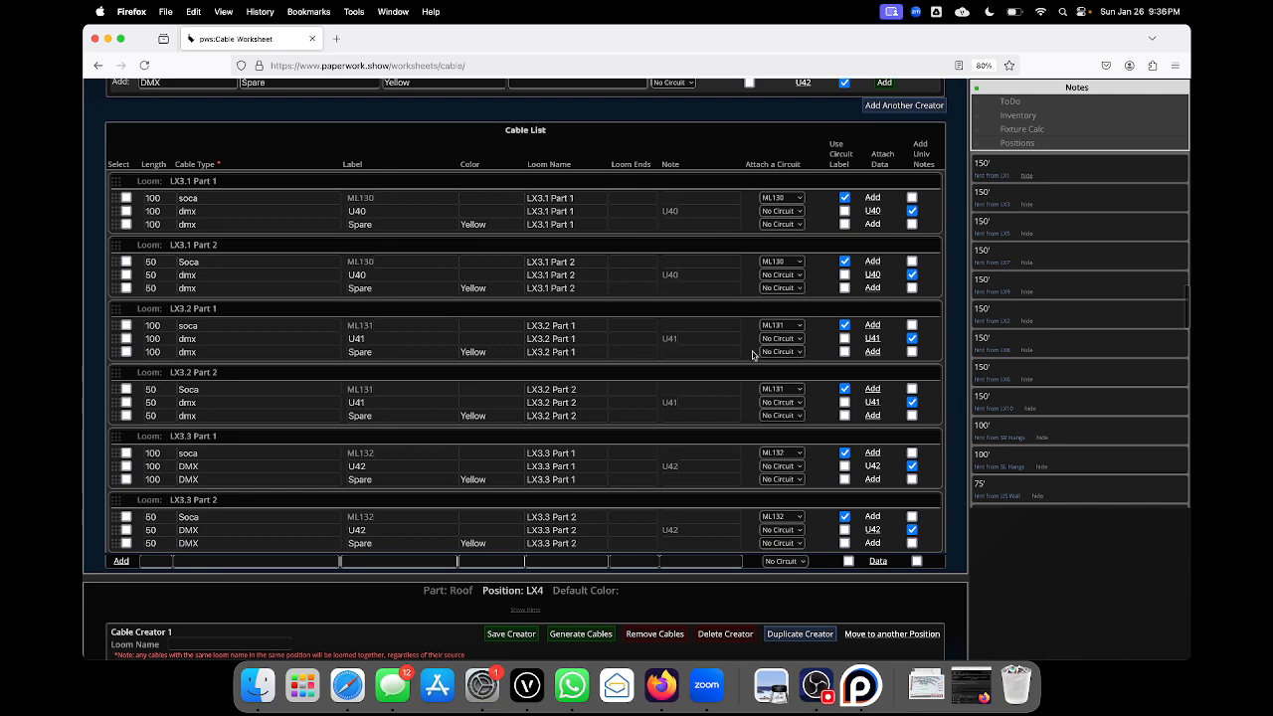
scroll(753, 355, "down", 2)
scroll(529, 287, "up", 1)
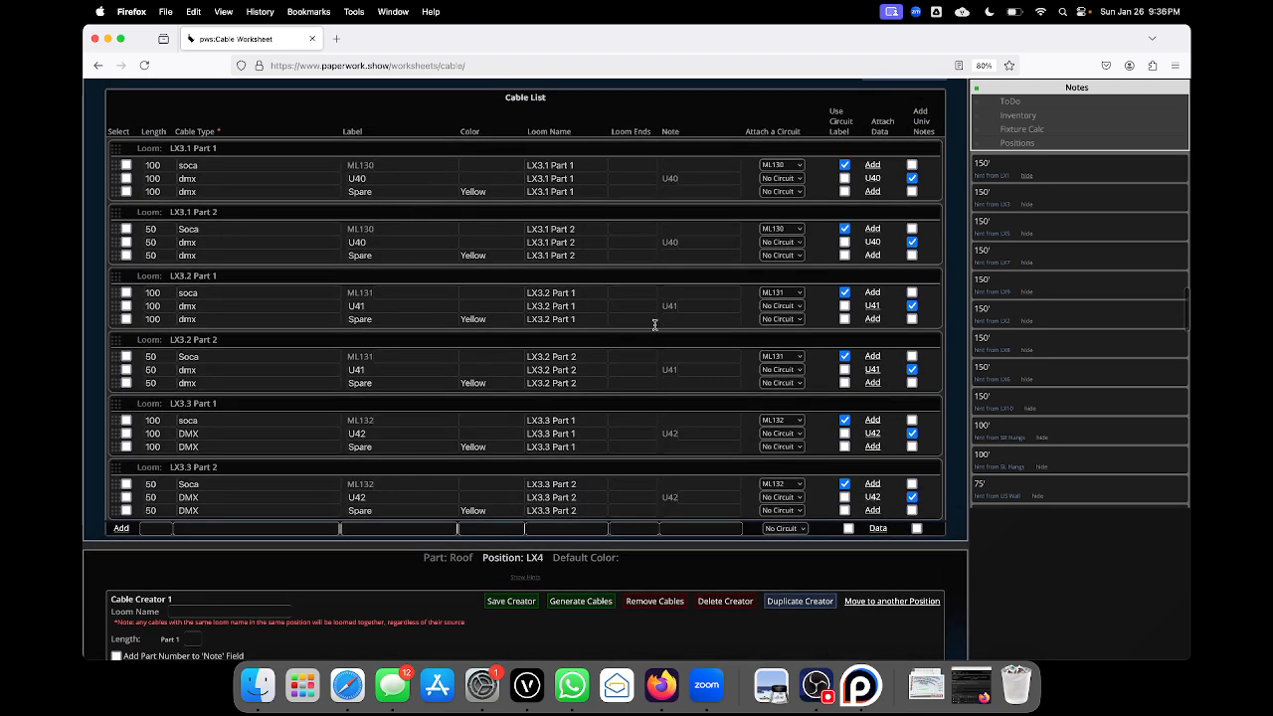
scroll(440, 468, "down", 6)
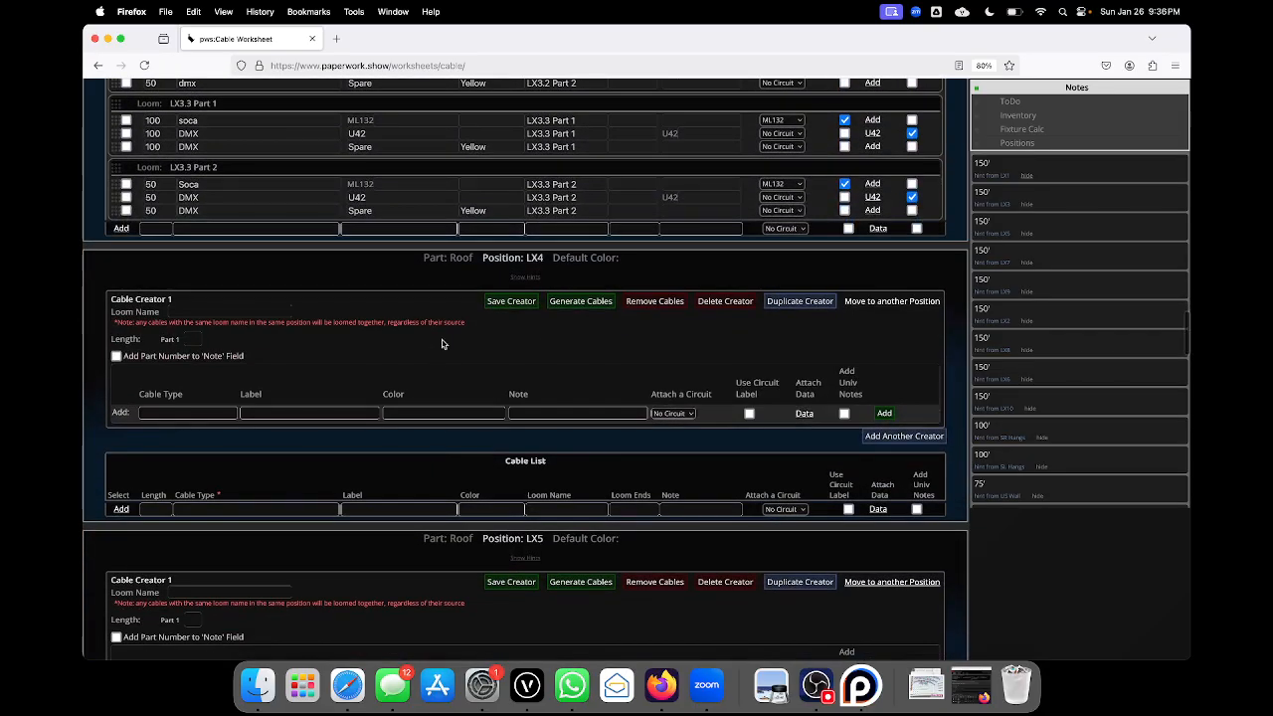
- Switch to the Vectorworks lighting model and view the whole rig from the front in 3D
left_click(527, 685)
left_click_drag(234, 592, 238, 592)
left_click_drag(486, 236, 532, 399)
scroll(532, 399, "down", 5)
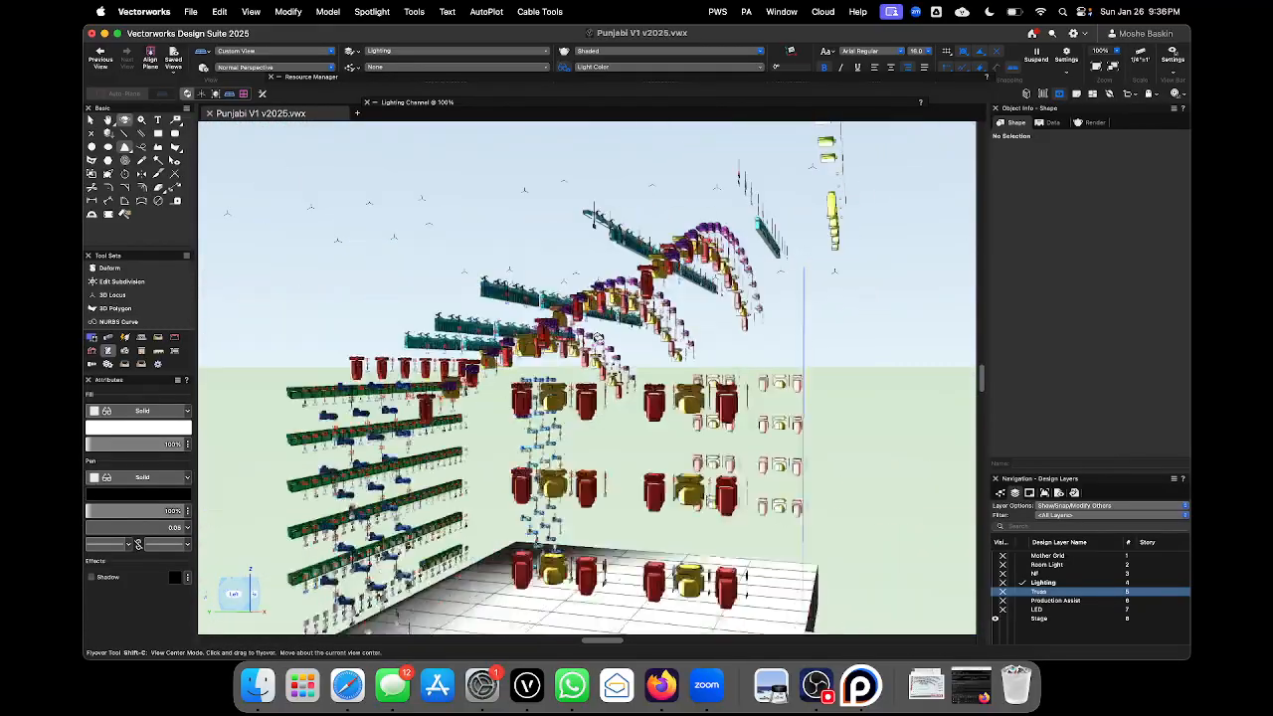
scroll(504, 378, "up", 5)
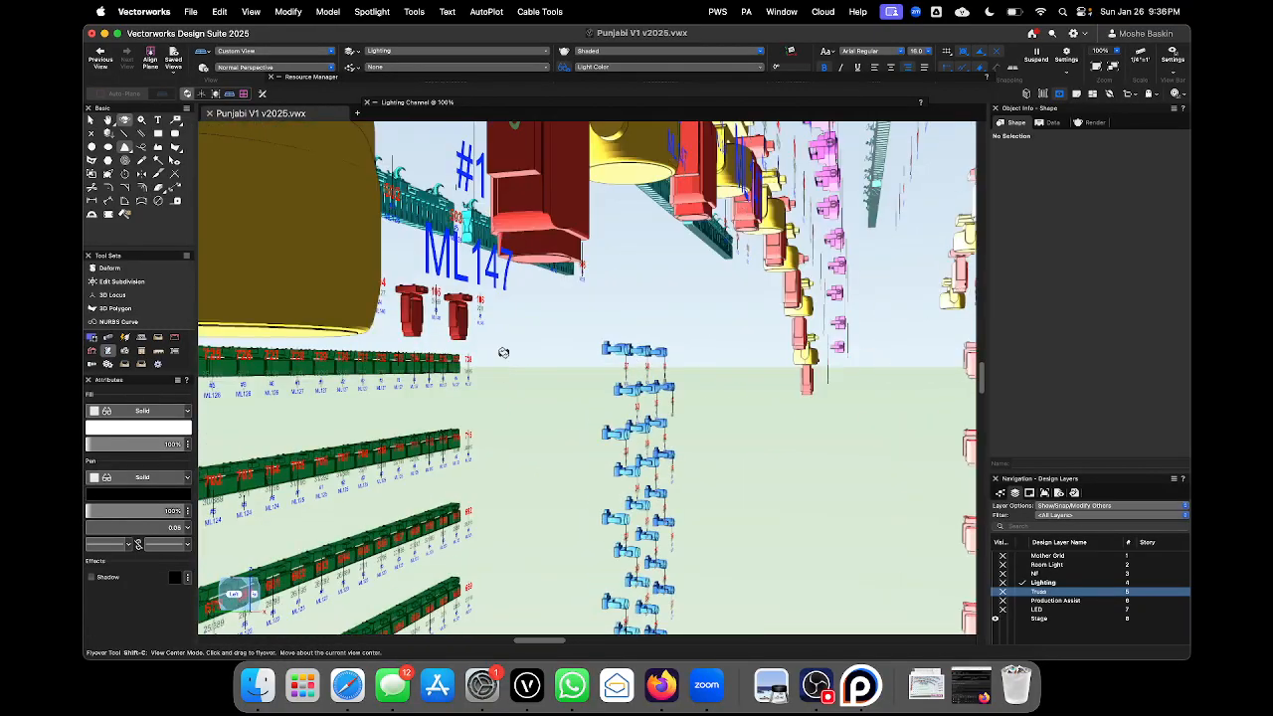
scroll(504, 353, "down", 3)
left_click_drag(503, 352, 352, 353)
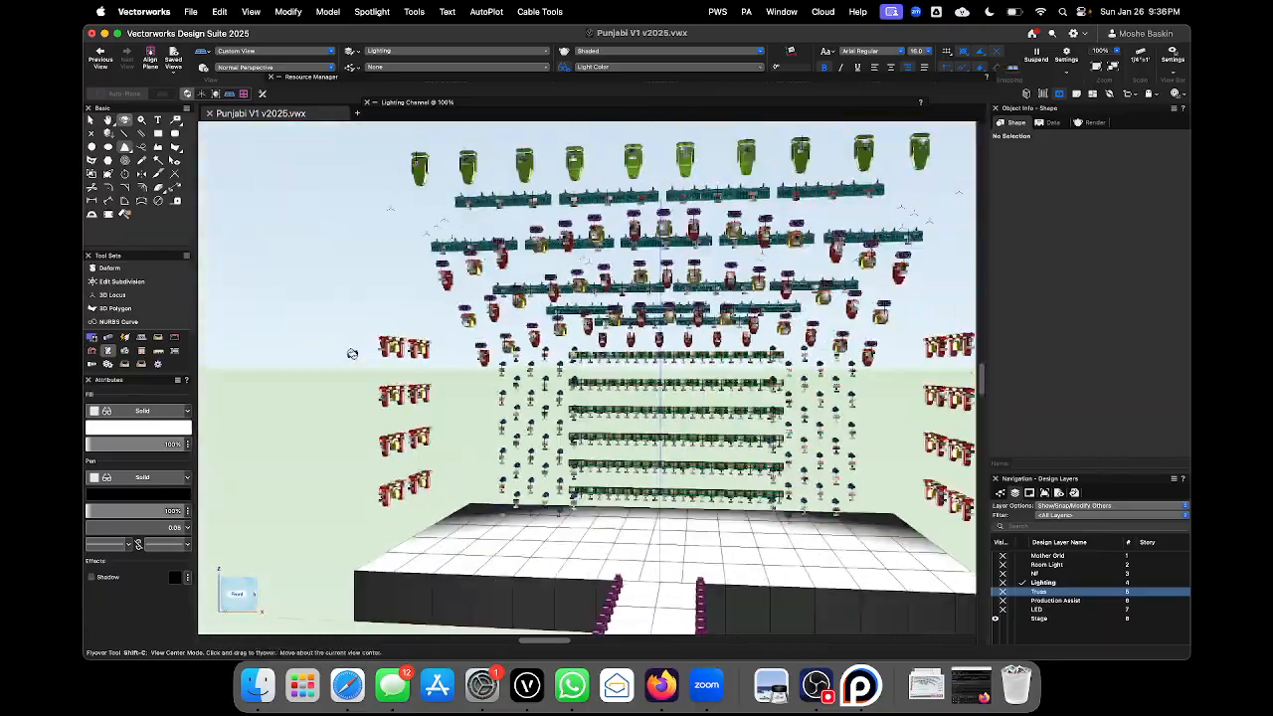
- Examine the circuit and universe labels of LX4's end fixtures around 107, 201 and 801 to 804
left_click_drag(567, 357, 601, 297)
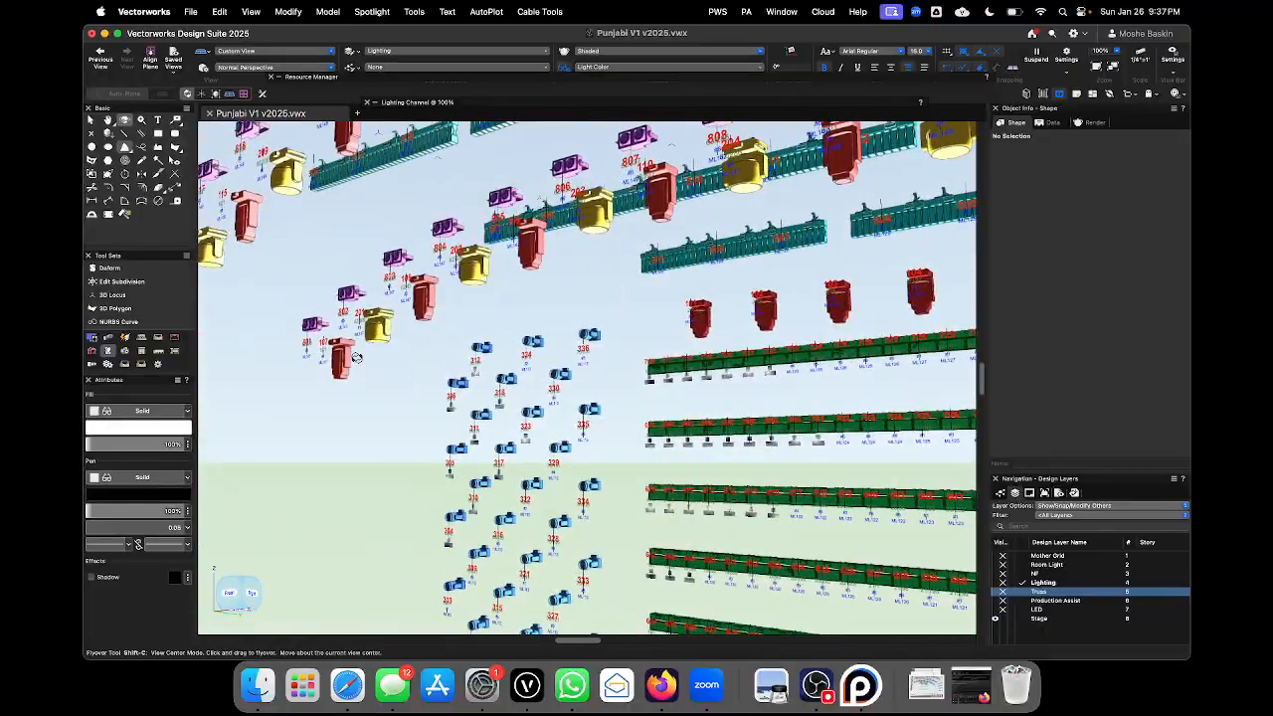
scroll(356, 356, "up", 6)
scroll(491, 364, "down", 8)
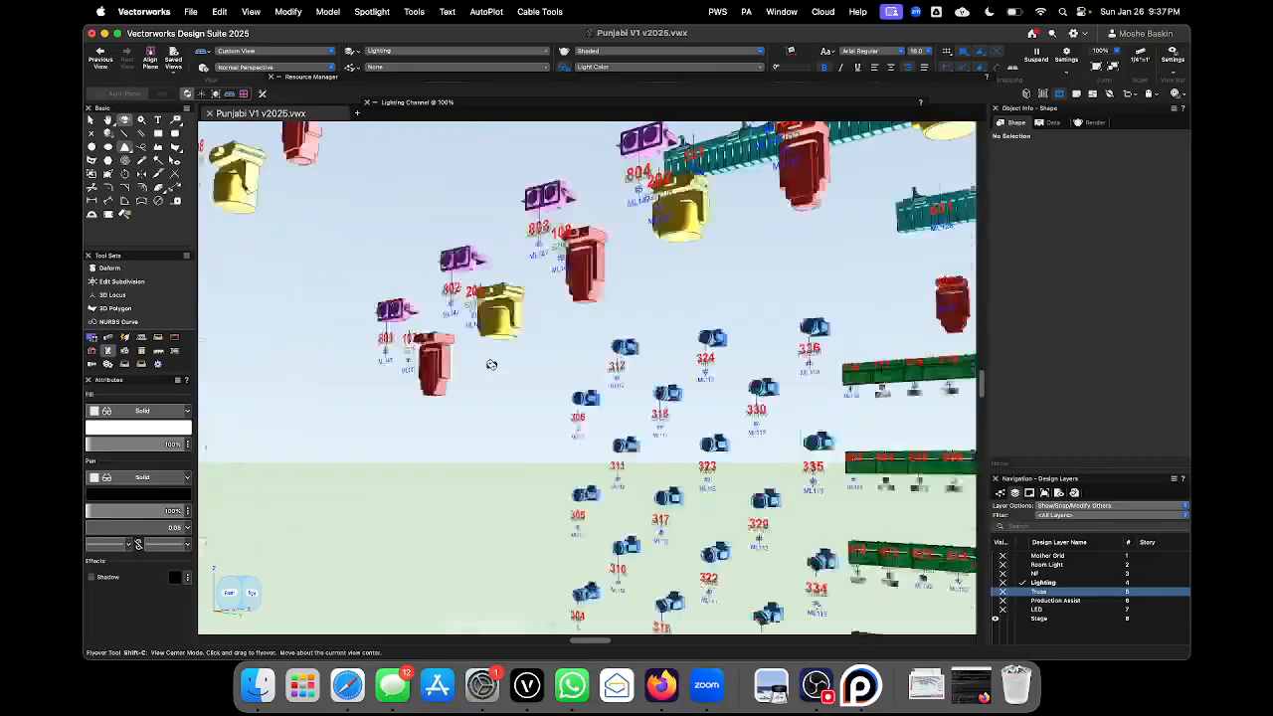
left_click_drag(449, 343, 527, 311)
scroll(527, 310, "up", 5)
scroll(528, 311, "up", 8)
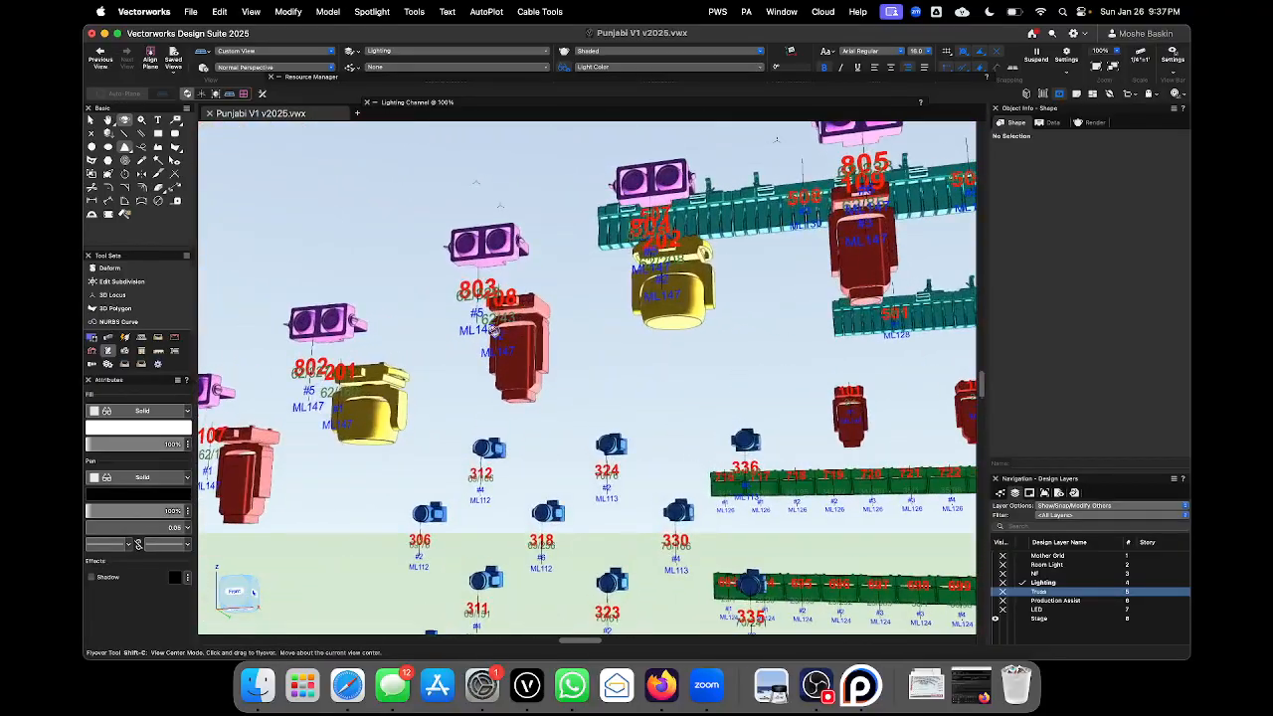
scroll(494, 332, "down", 10)
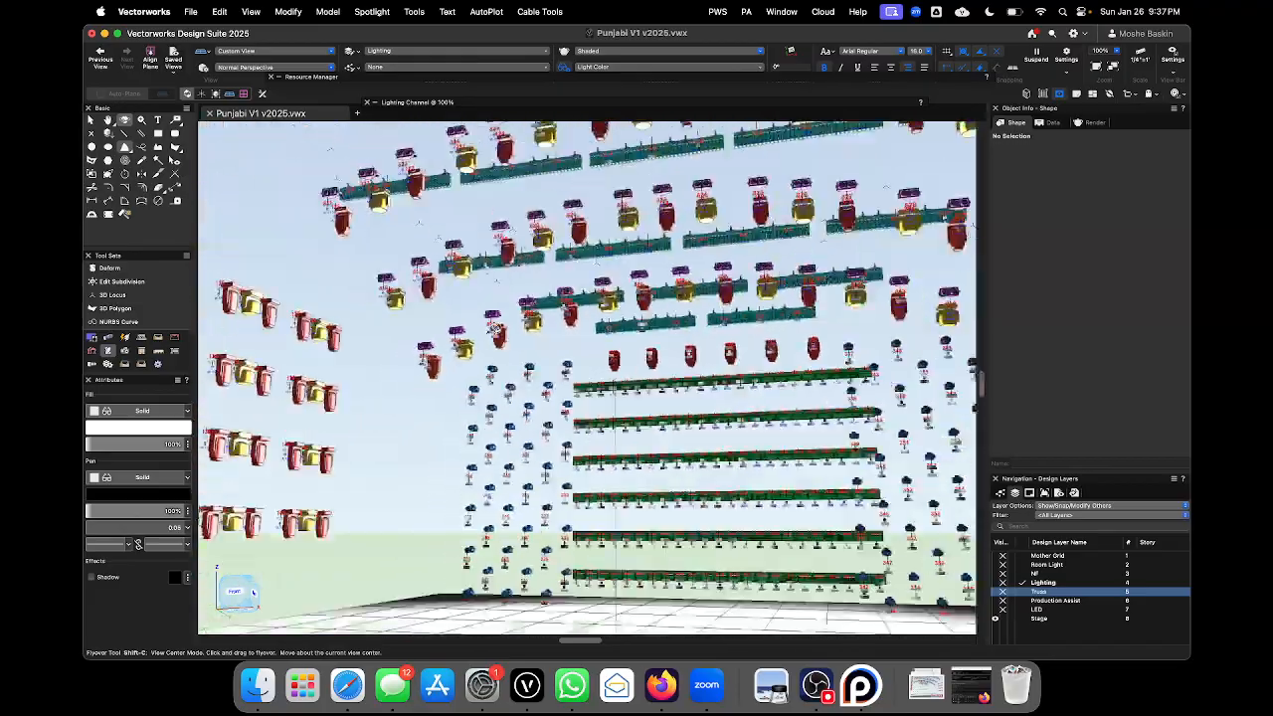
- Compare the circuit and universe labels across LX4, from fixtures 207 and 814 through the middle to 801 at the opposite end
scroll(936, 322, "up", 6)
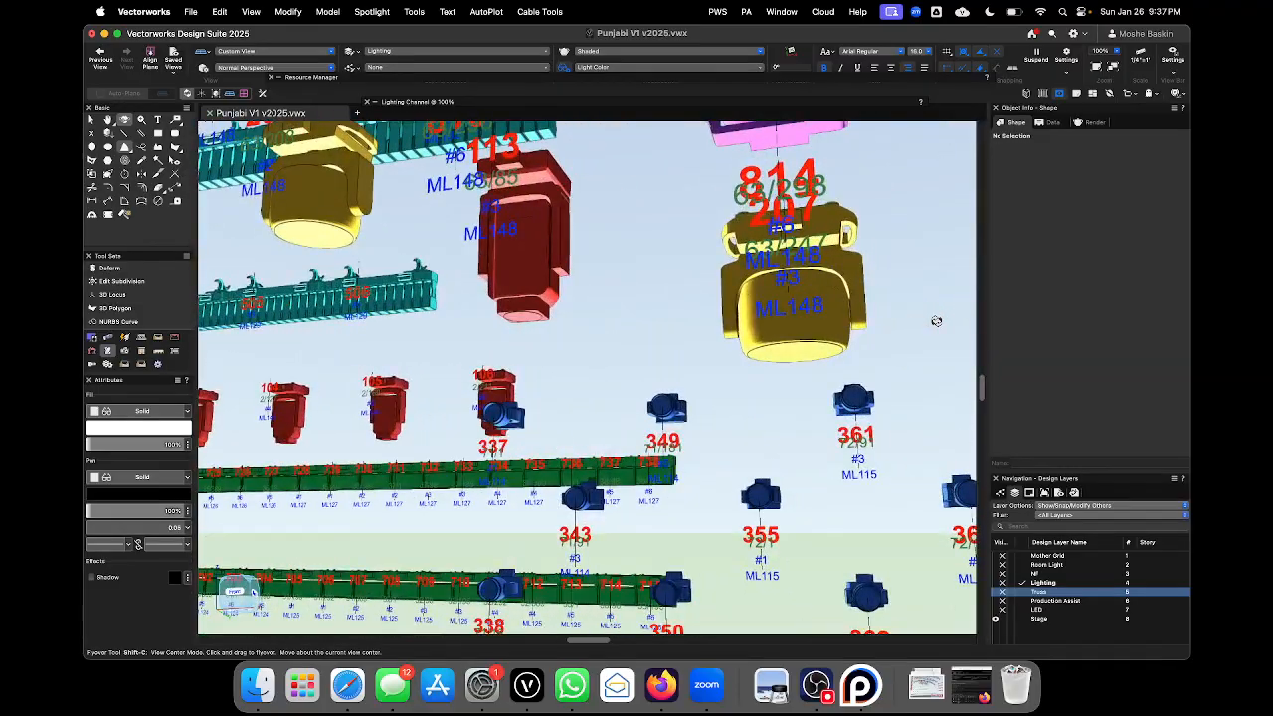
scroll(936, 321, "down", 5)
scroll(753, 305, "up", 6)
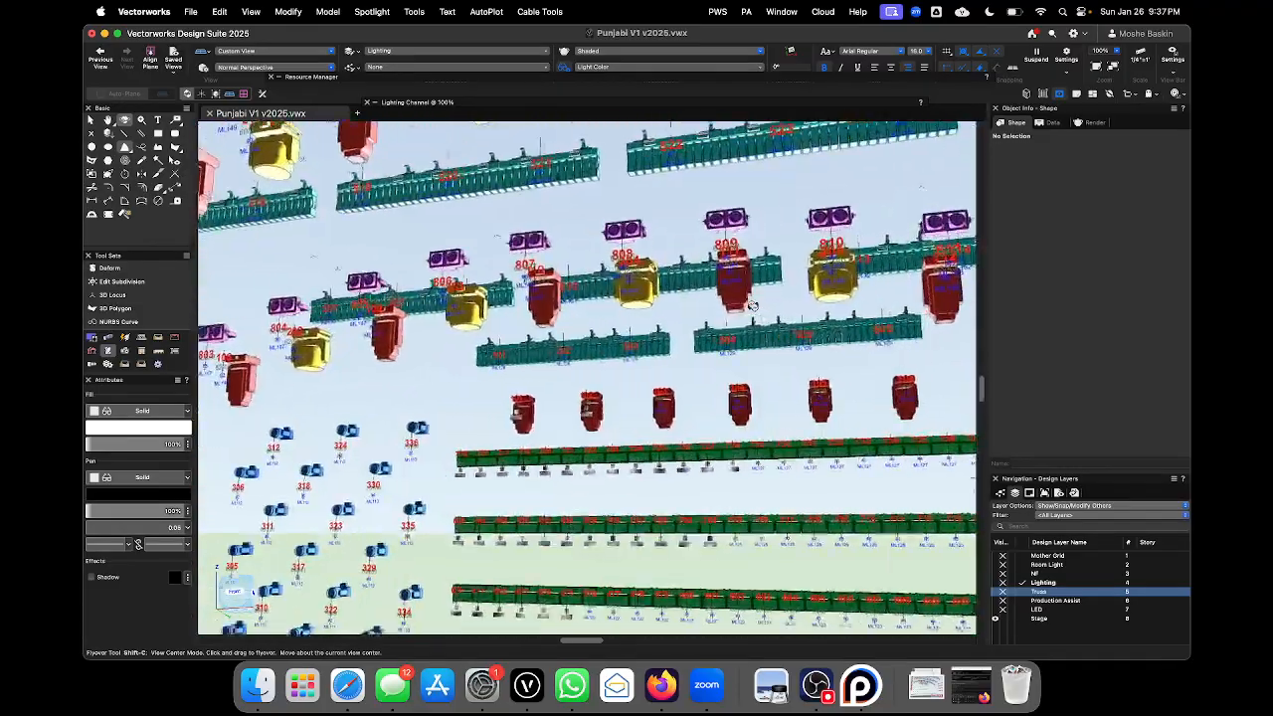
left_click_drag(758, 281, 805, 296)
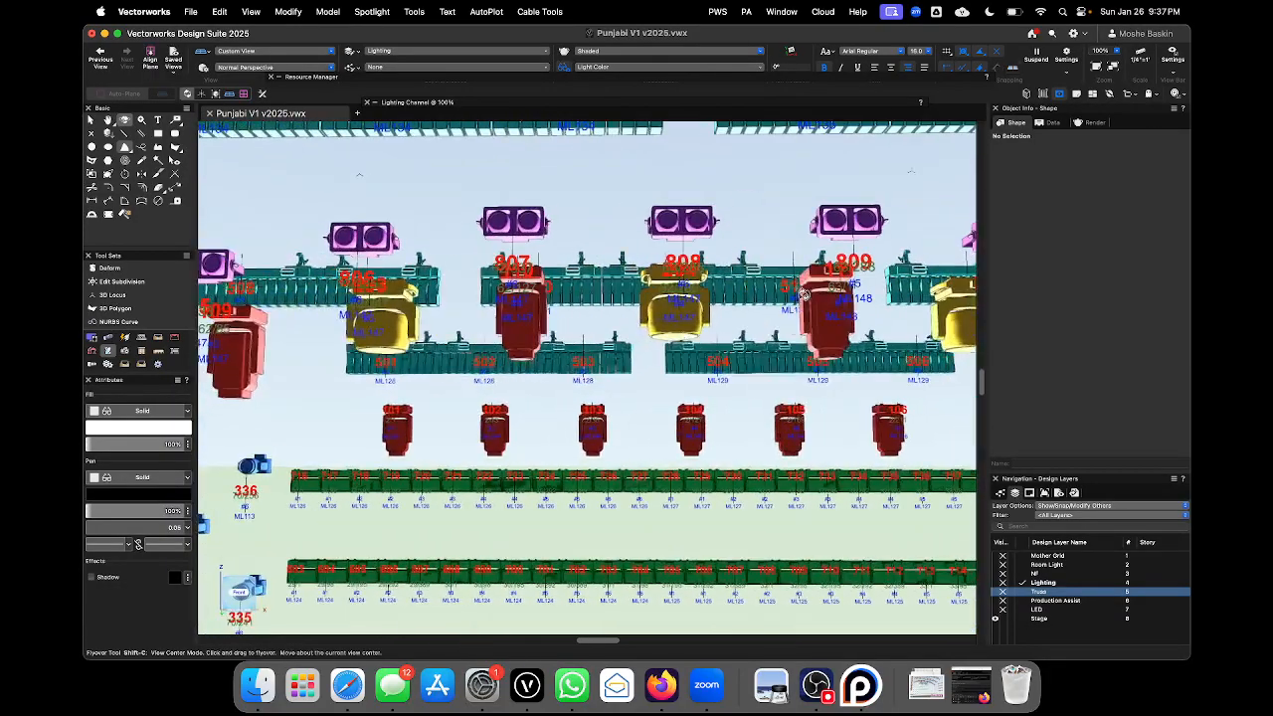
scroll(732, 308, "down", 5)
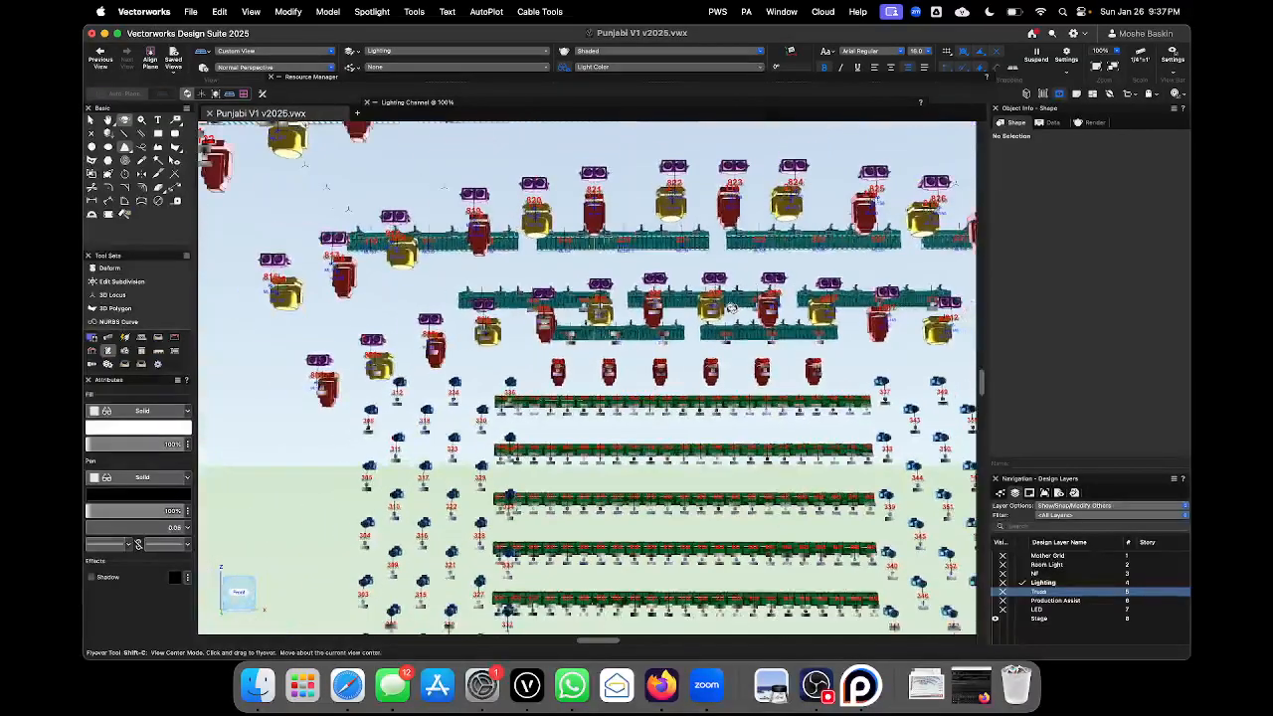
scroll(329, 412, "up", 4)
scroll(329, 412, "up", 2)
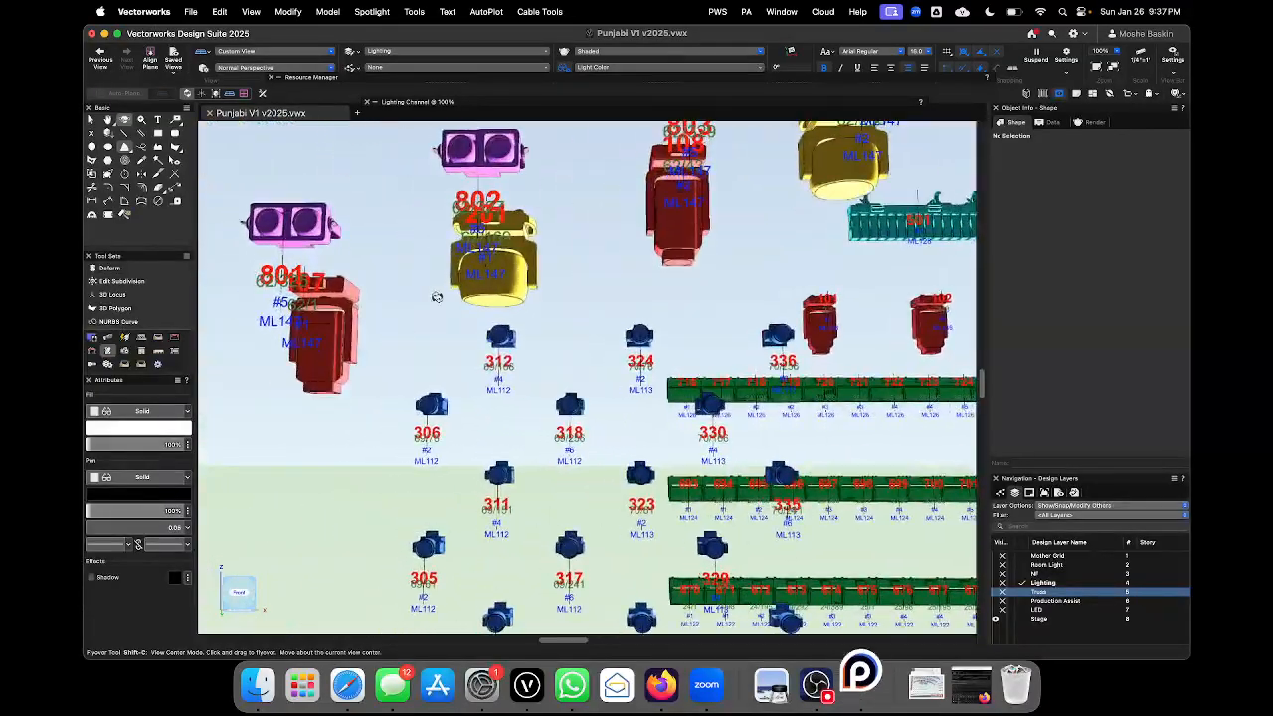
scroll(488, 248, "up", 3)
scroll(488, 248, "down", 8)
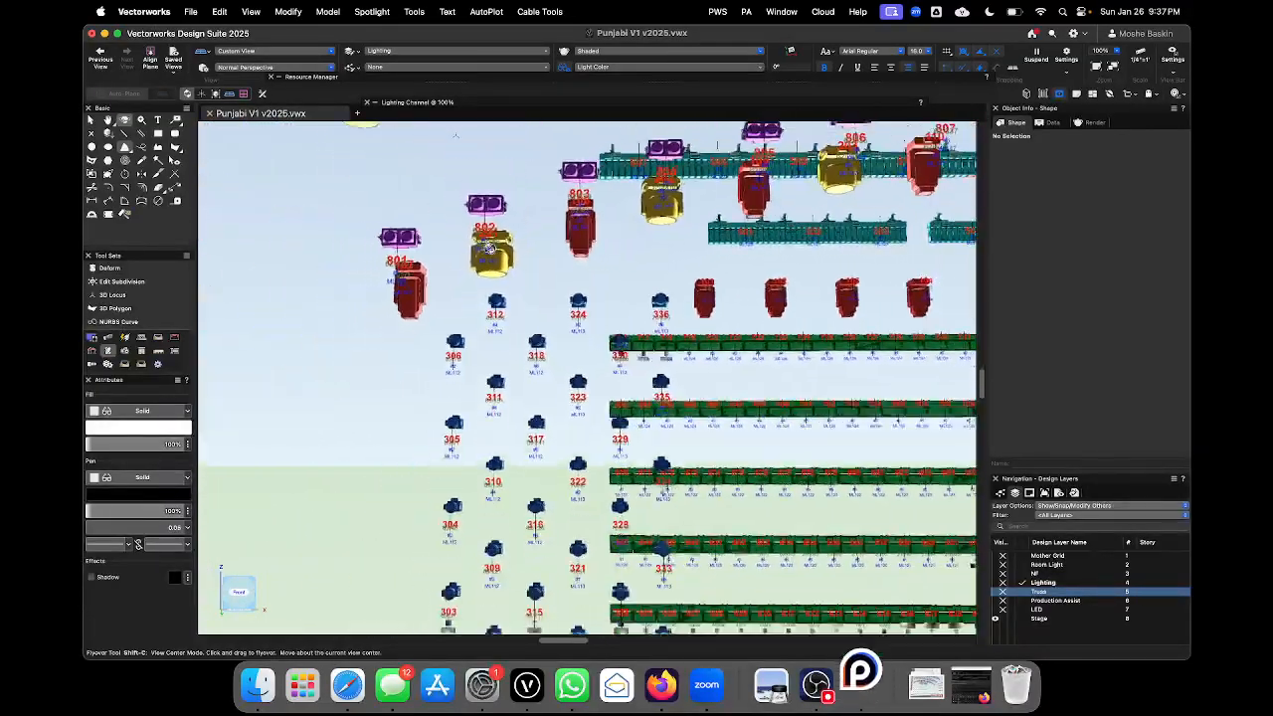
- Examine the circuit and universe labels along LX4, from fixture 801 through the middle to 813 and back to 809
scroll(689, 162, "up", 6)
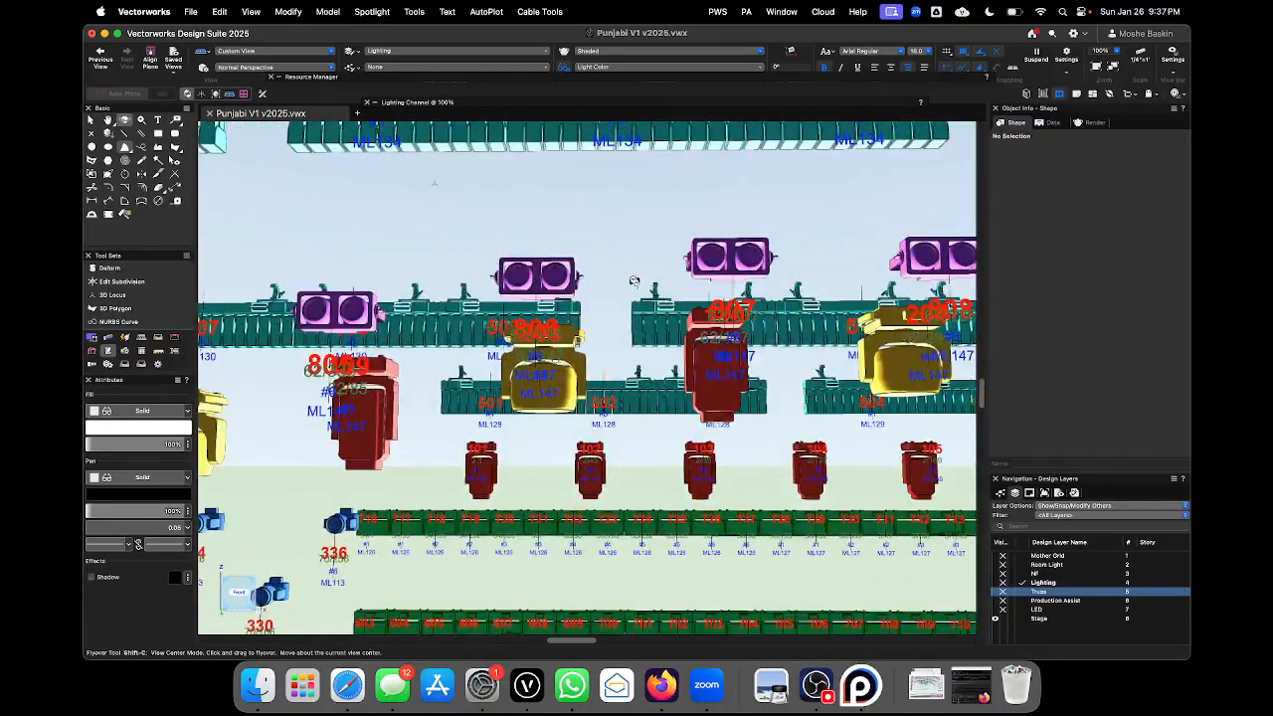
scroll(629, 314, "up", 3)
scroll(358, 400, "down", 5)
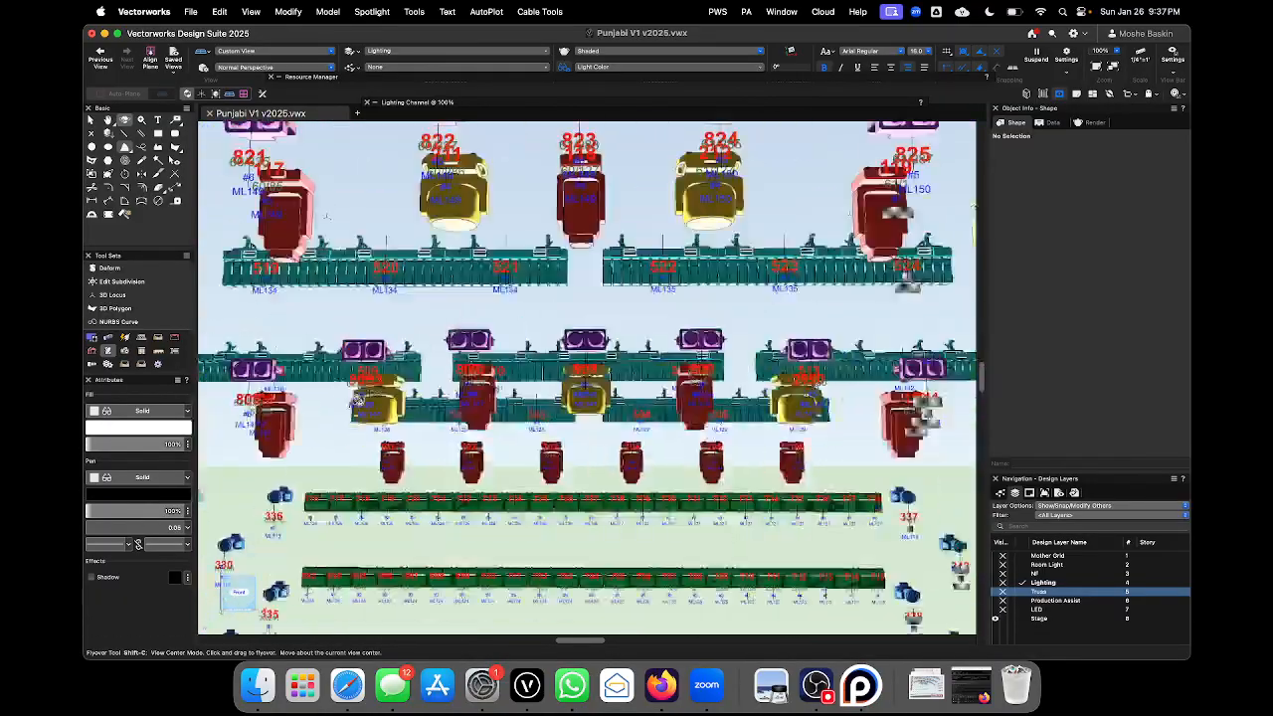
scroll(794, 427, "up", 5)
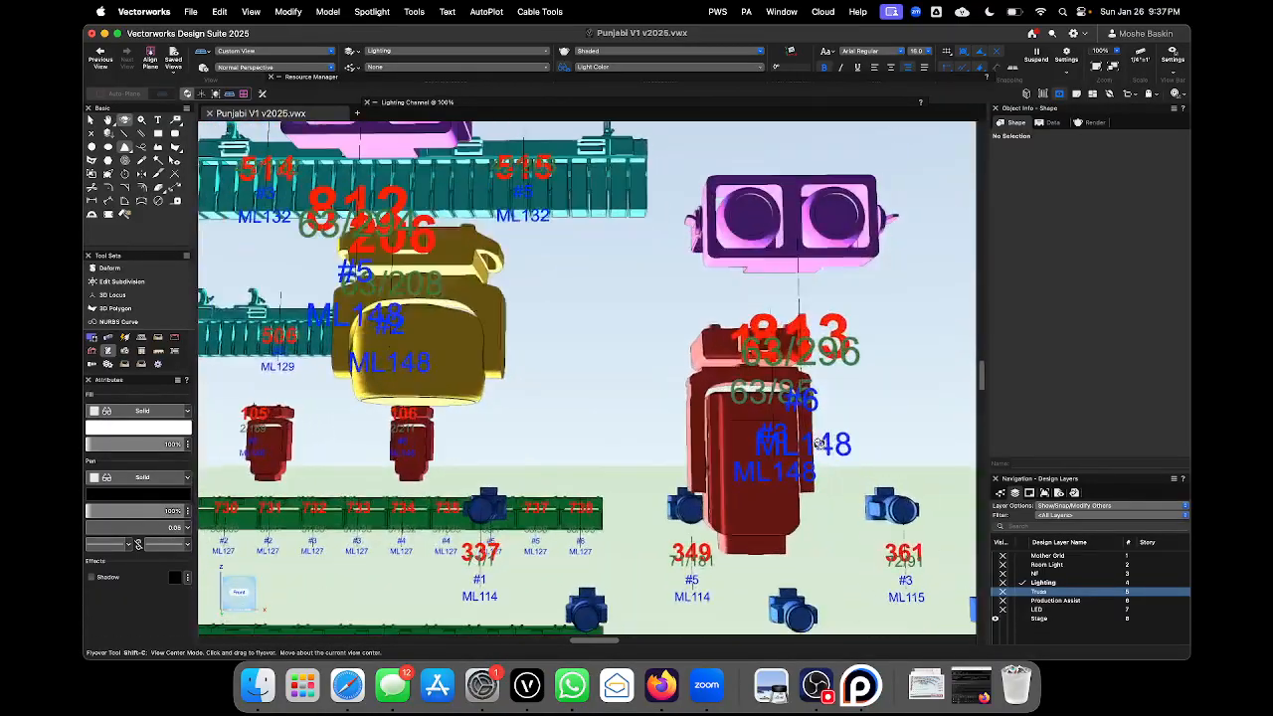
scroll(708, 410, "down", 5)
scroll(555, 337, "up", 5)
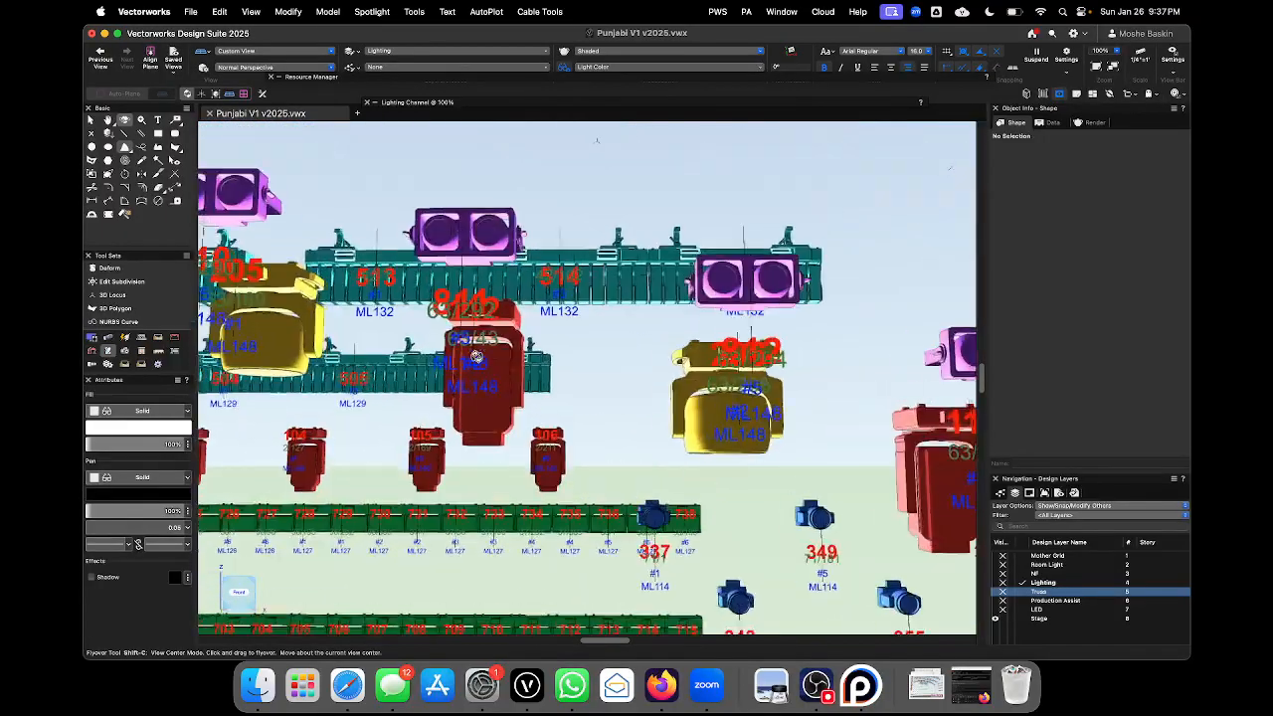
scroll(678, 373, "down", 5)
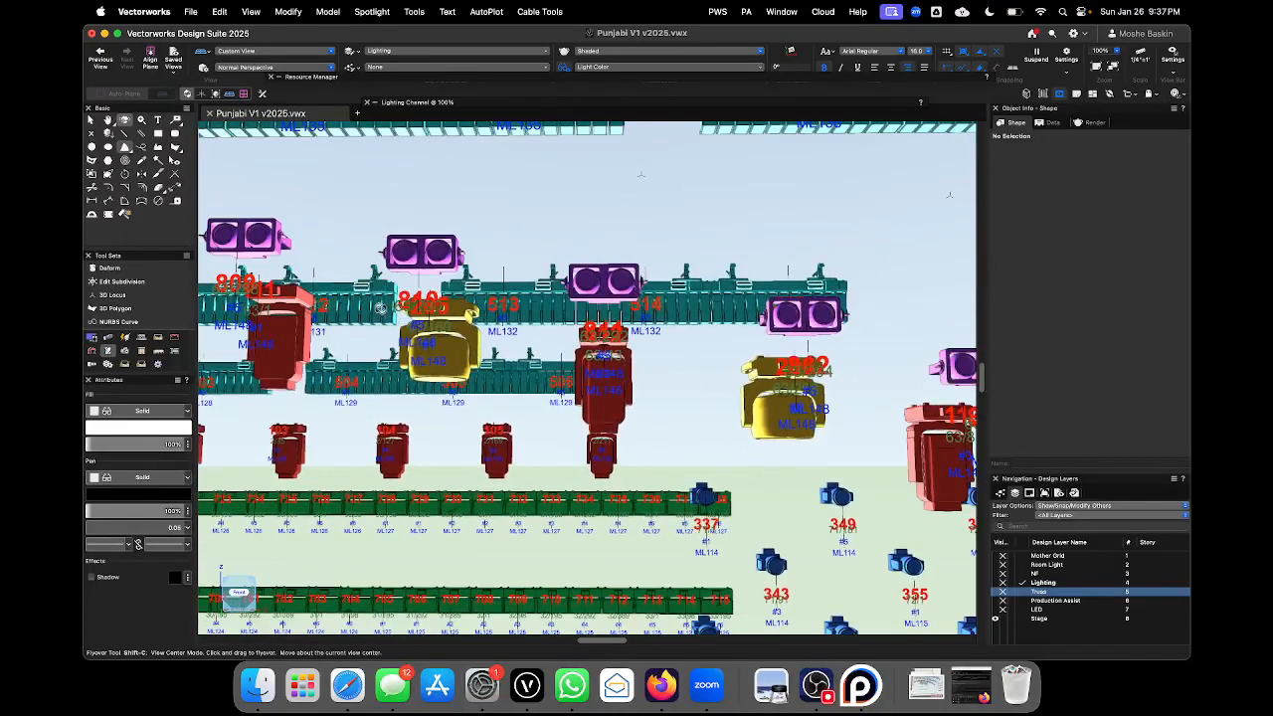
scroll(381, 325, "up", 5)
scroll(381, 326, "up", 5)
scroll(801, 371, "down", 5)
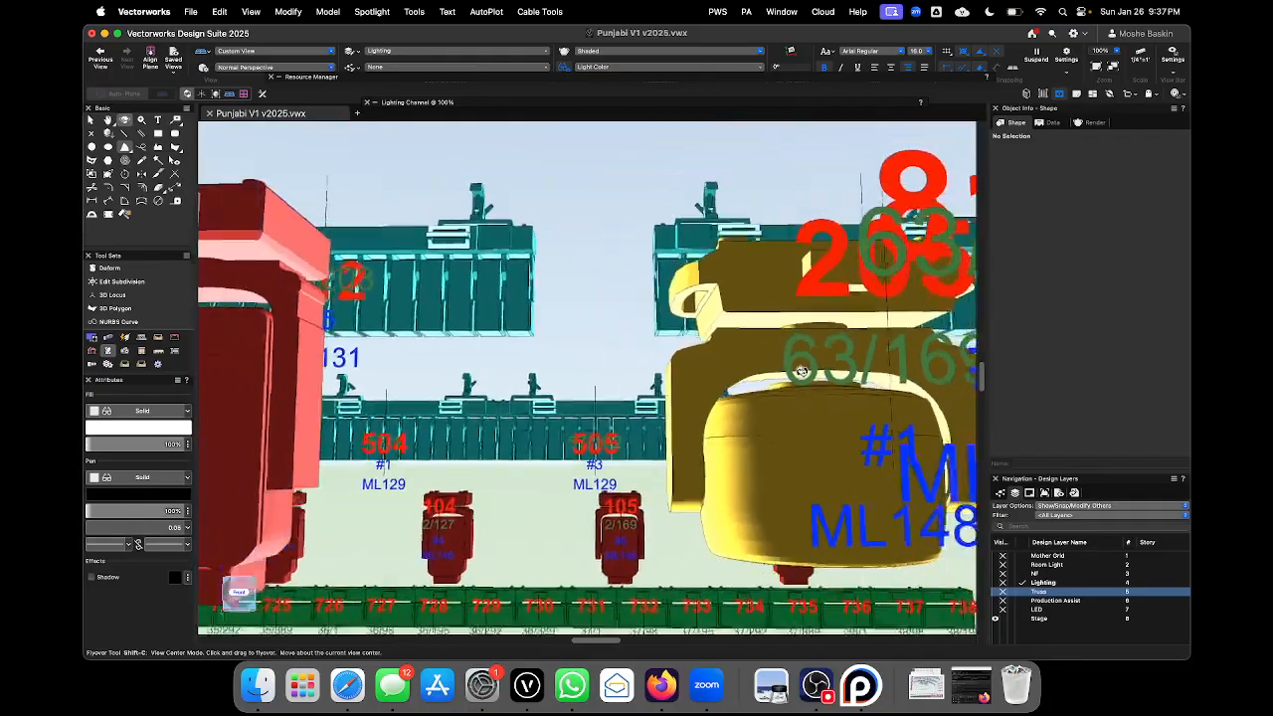
scroll(494, 359, "up", 5)
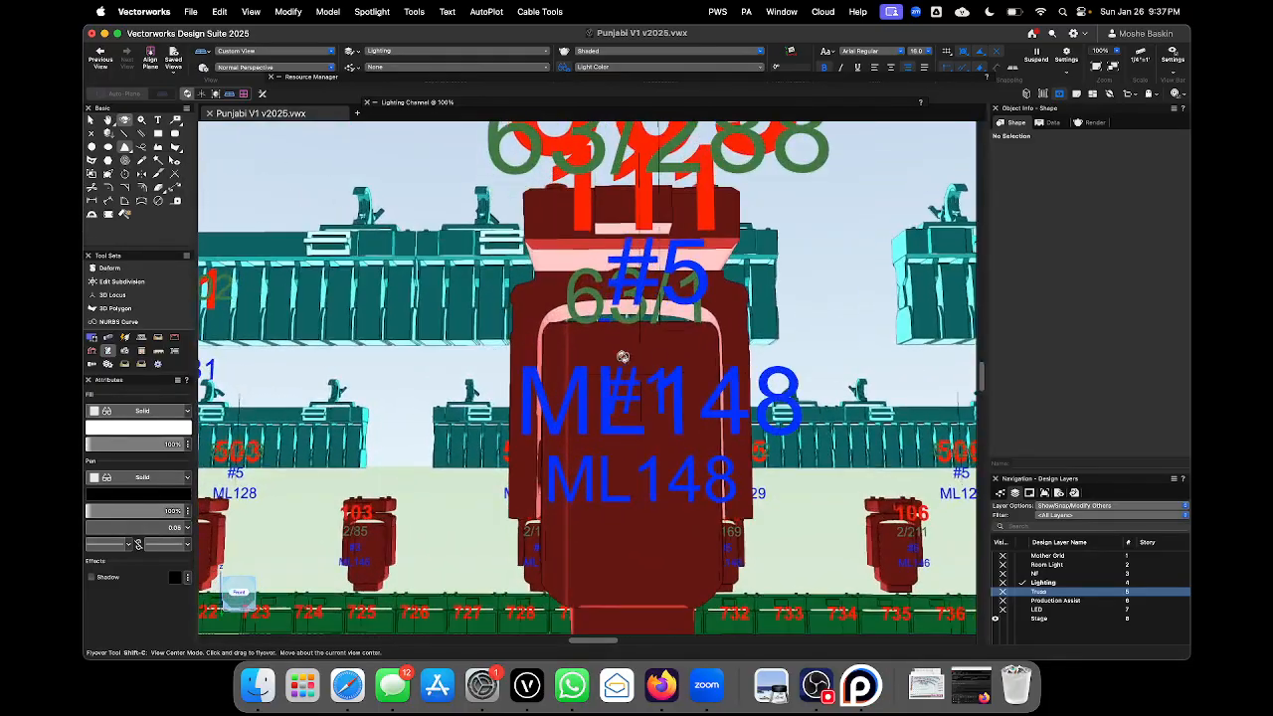
scroll(660, 359, "down", 5)
scroll(541, 319, "down", 5)
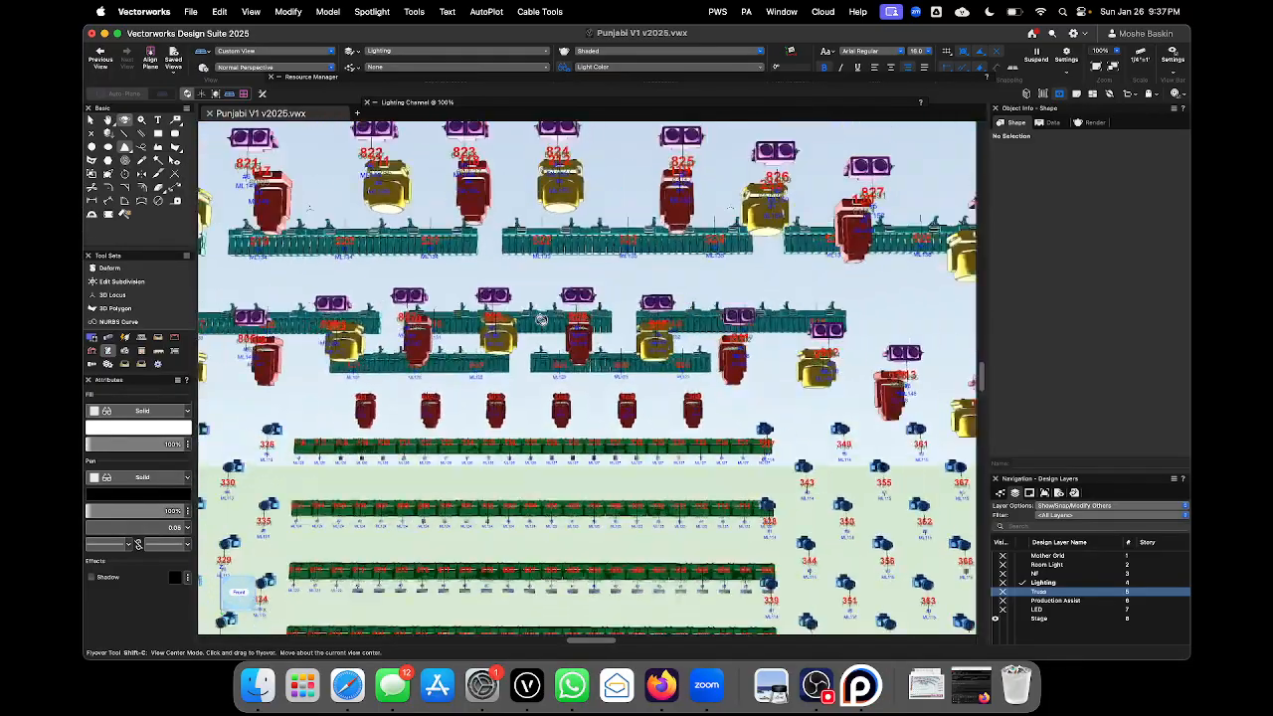
- View the whole rig from the front, and examine the circuit and universe labels of LX4's middle fixture 809
scroll(832, 376, "down", 3)
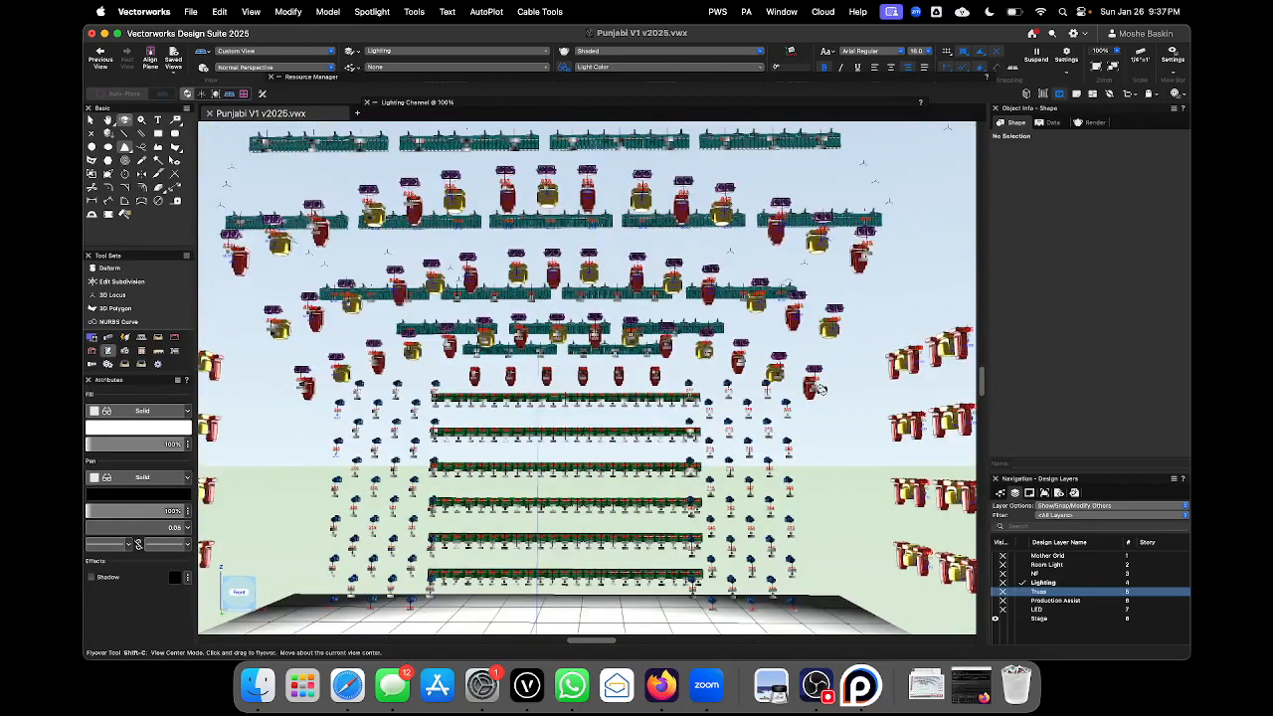
scroll(818, 388, "up", 5)
scroll(819, 389, "down", 8)
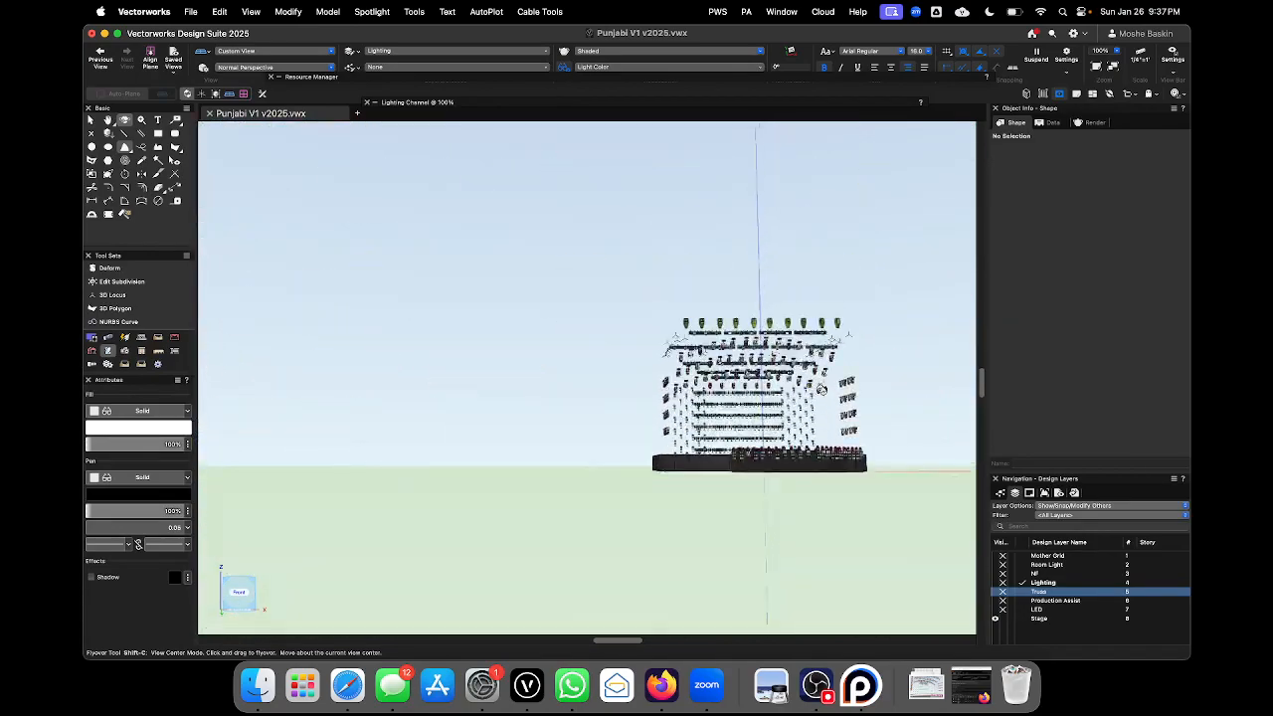
scroll(821, 389, "up", 8)
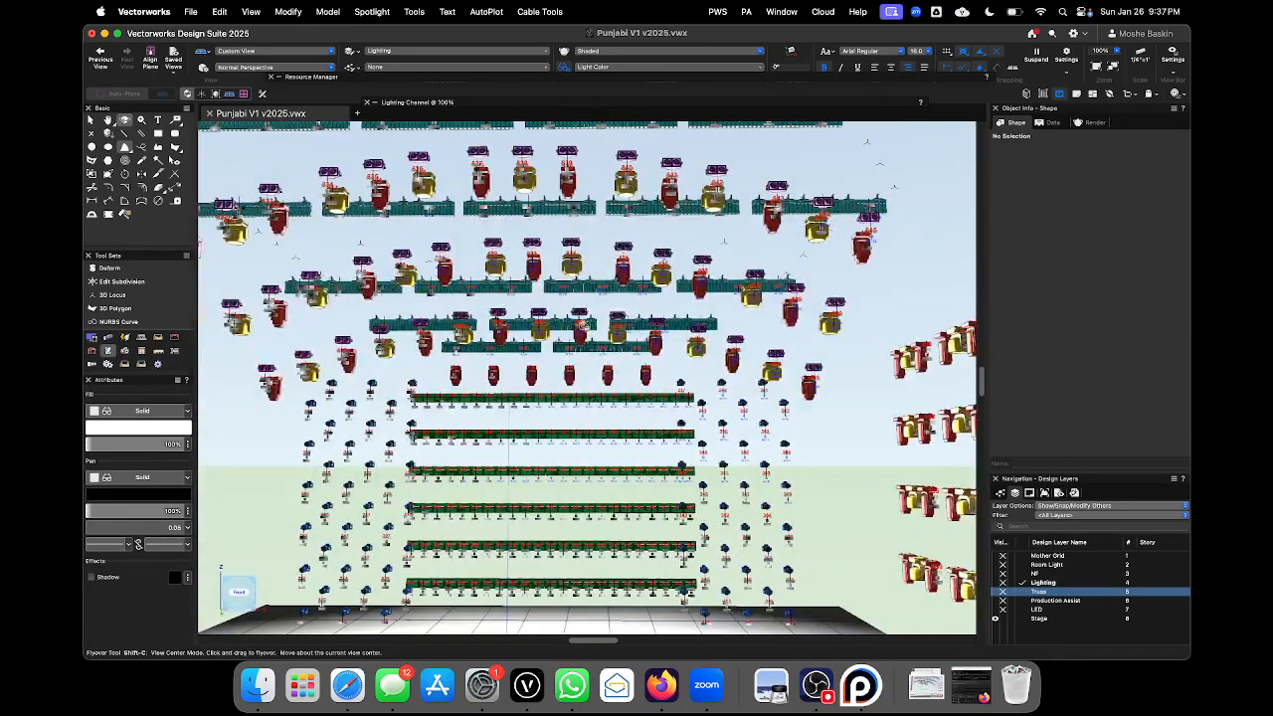
scroll(582, 324, "up", 5)
scroll(619, 349, "up", 3)
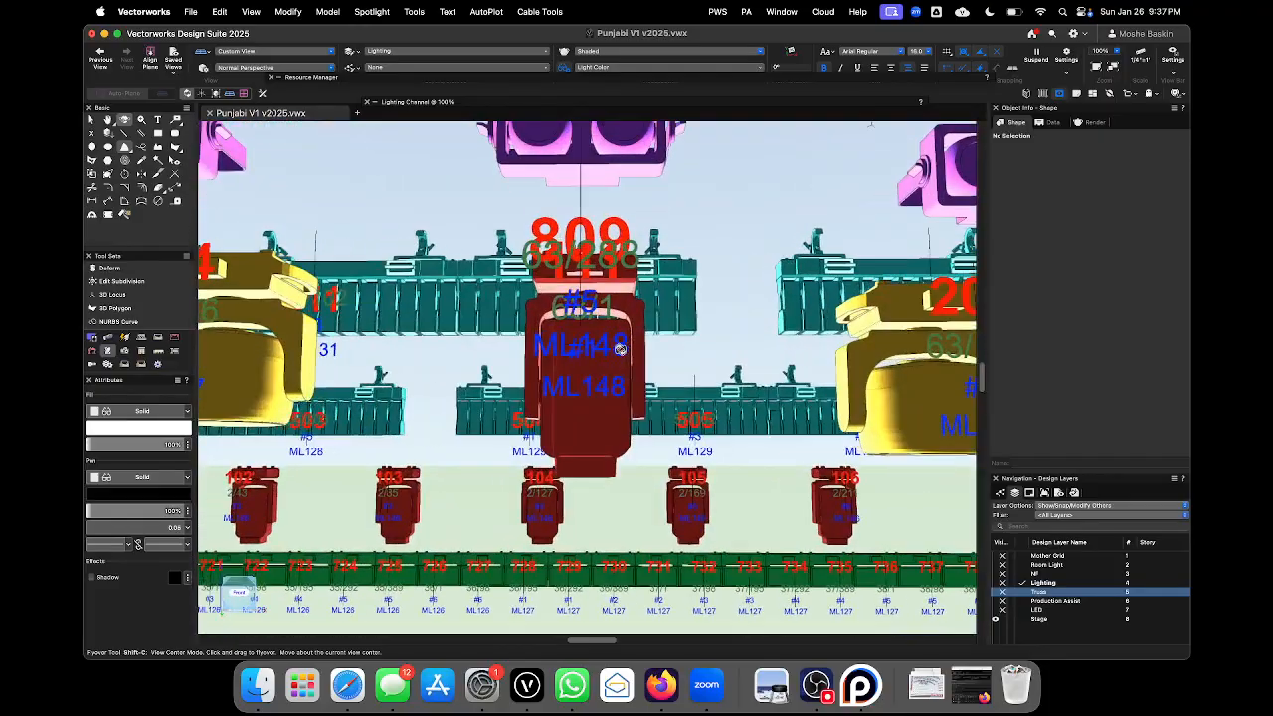
scroll(606, 301, "up", 2)
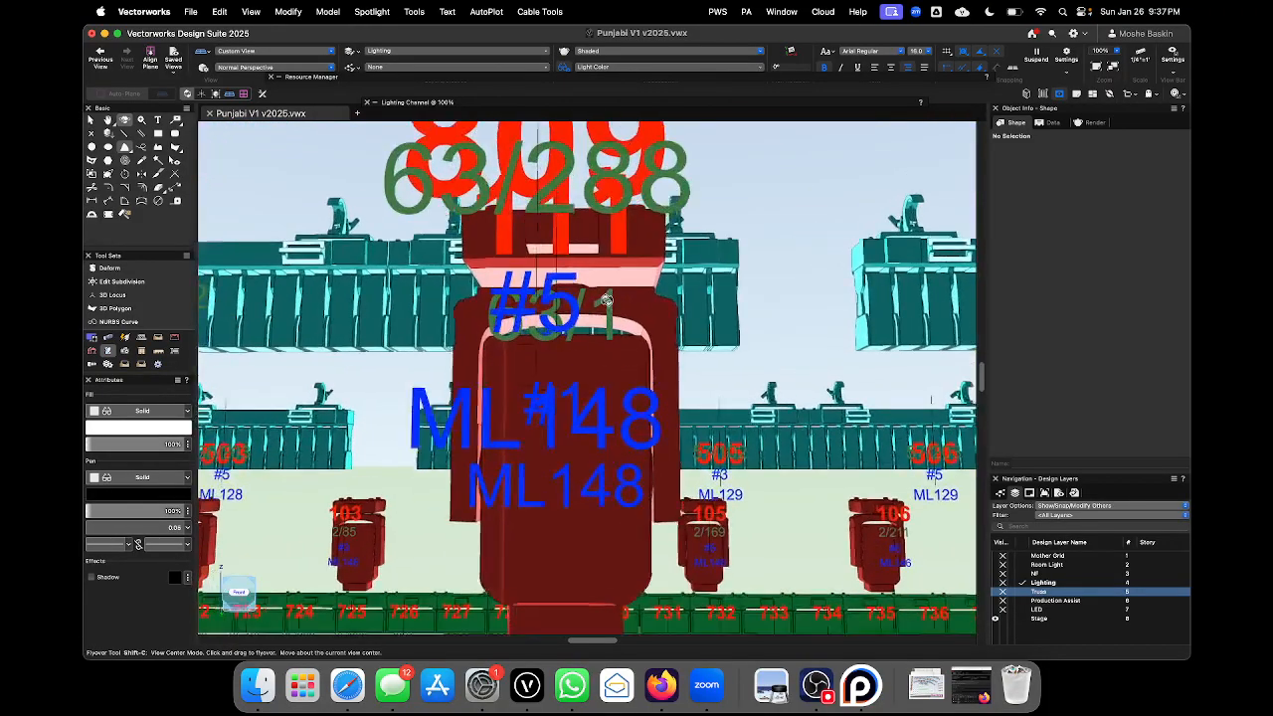
scroll(557, 294, "down", 5)
- Compare the circuit and universe labels of LX4's fixtures 807, 808 and 204 with those of neighbouring 809
scroll(302, 309, "up", 5)
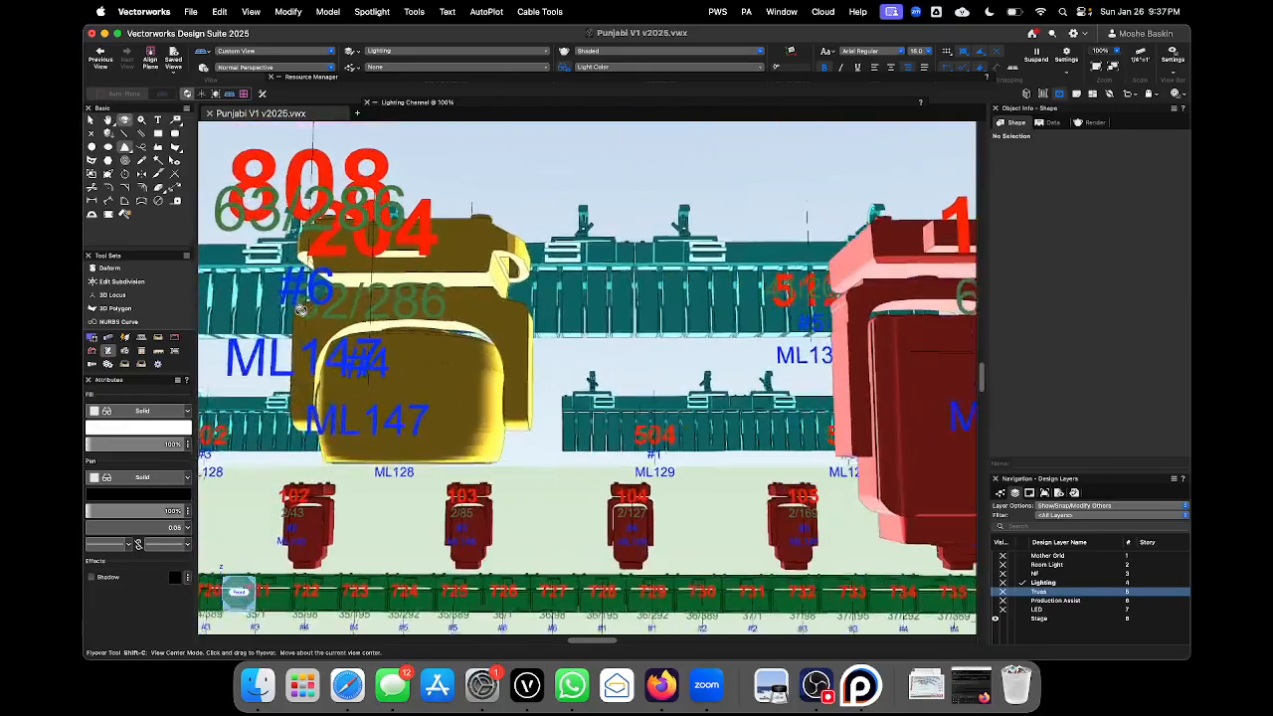
scroll(488, 432, "down", 3)
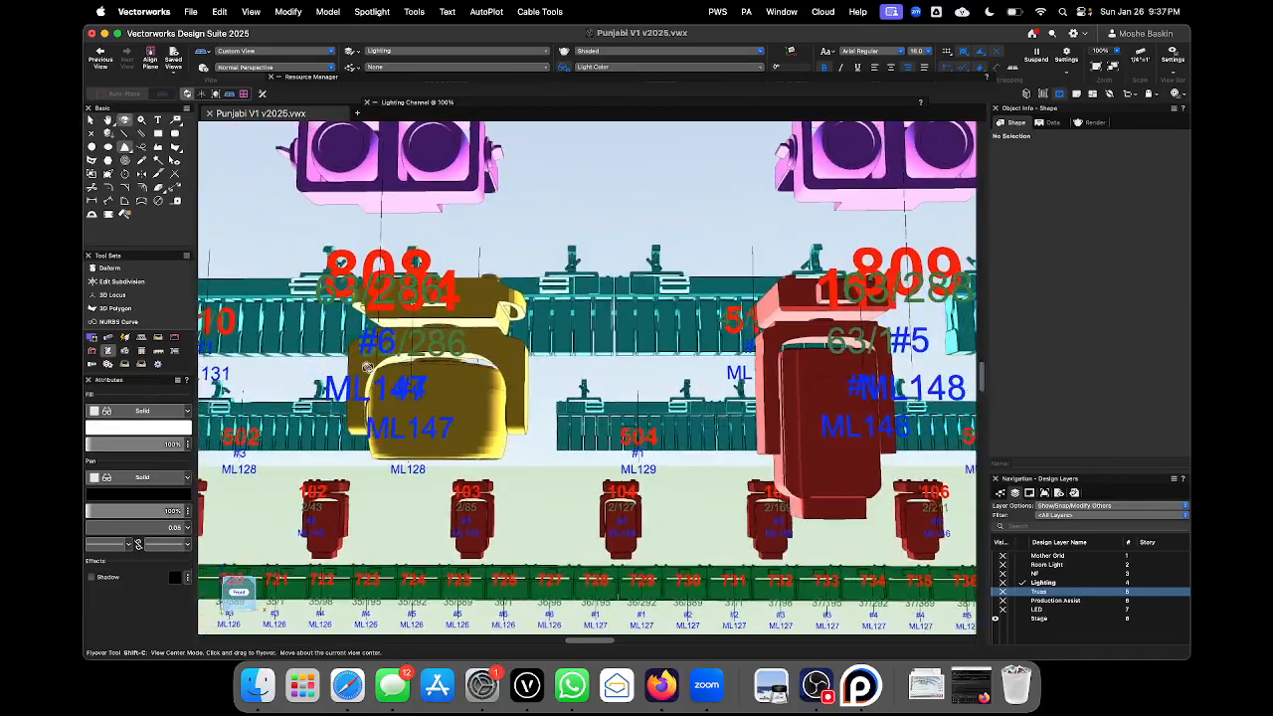
scroll(367, 367, "up", 4)
scroll(367, 367, "down", 4)
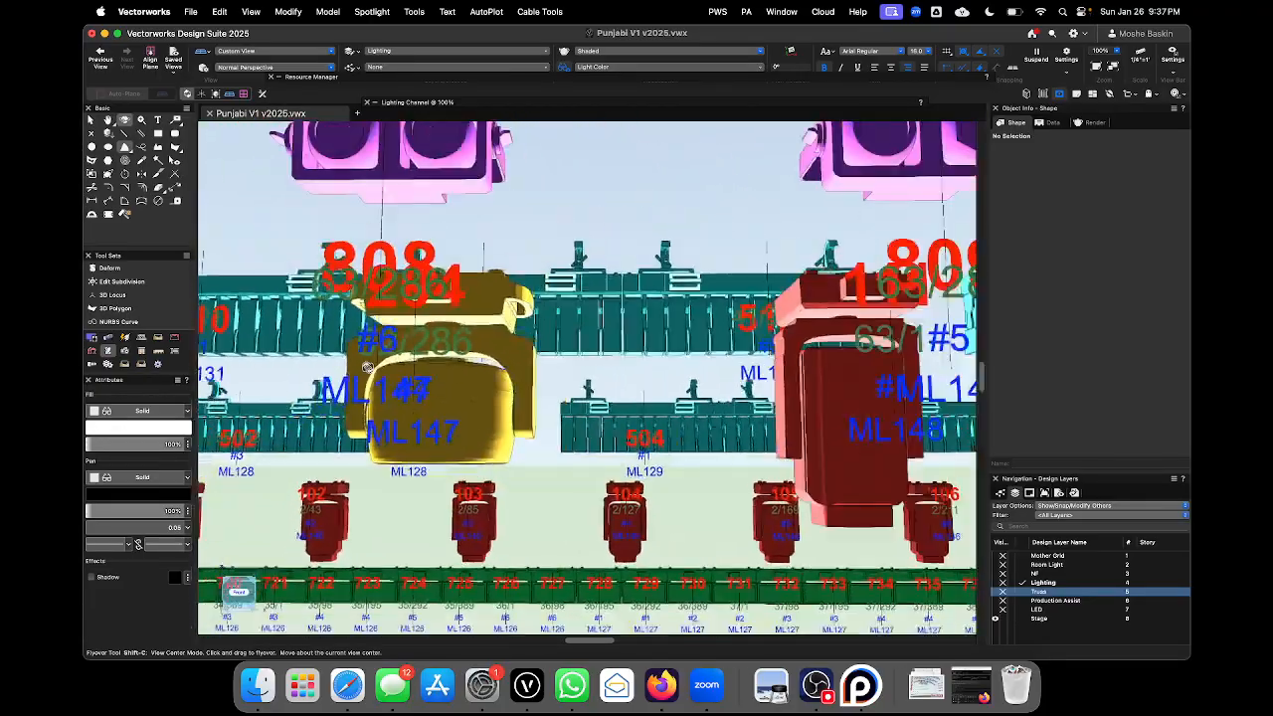
scroll(367, 367, "down", 2)
scroll(505, 318, "down", 3)
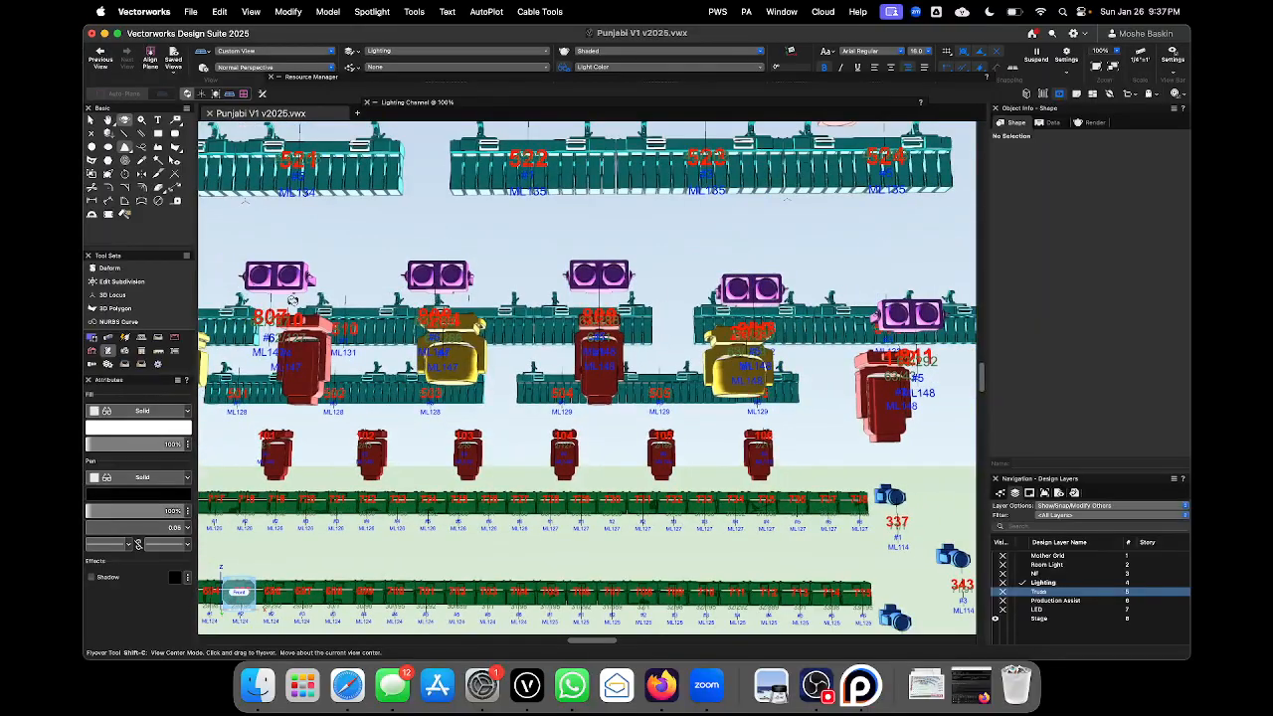
scroll(438, 314, "up", 5)
scroll(611, 314, "down", 2)
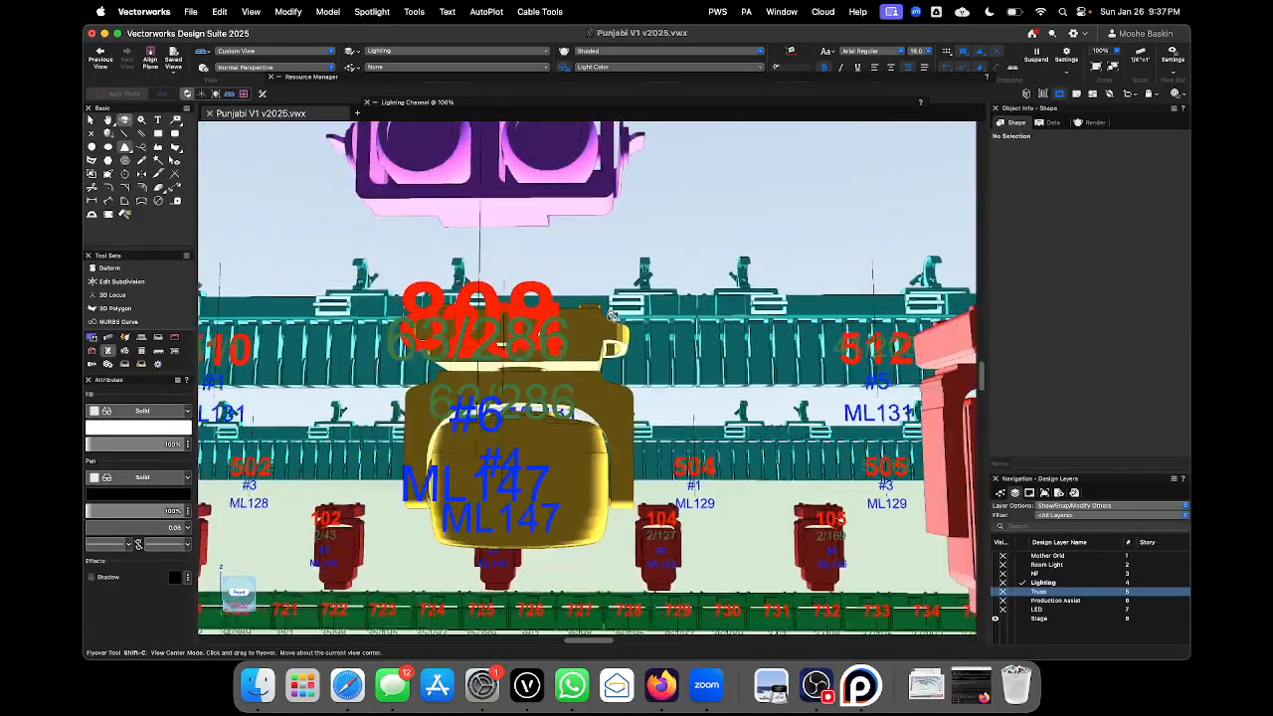
scroll(610, 314, "down", 3)
scroll(349, 288, "up", 3)
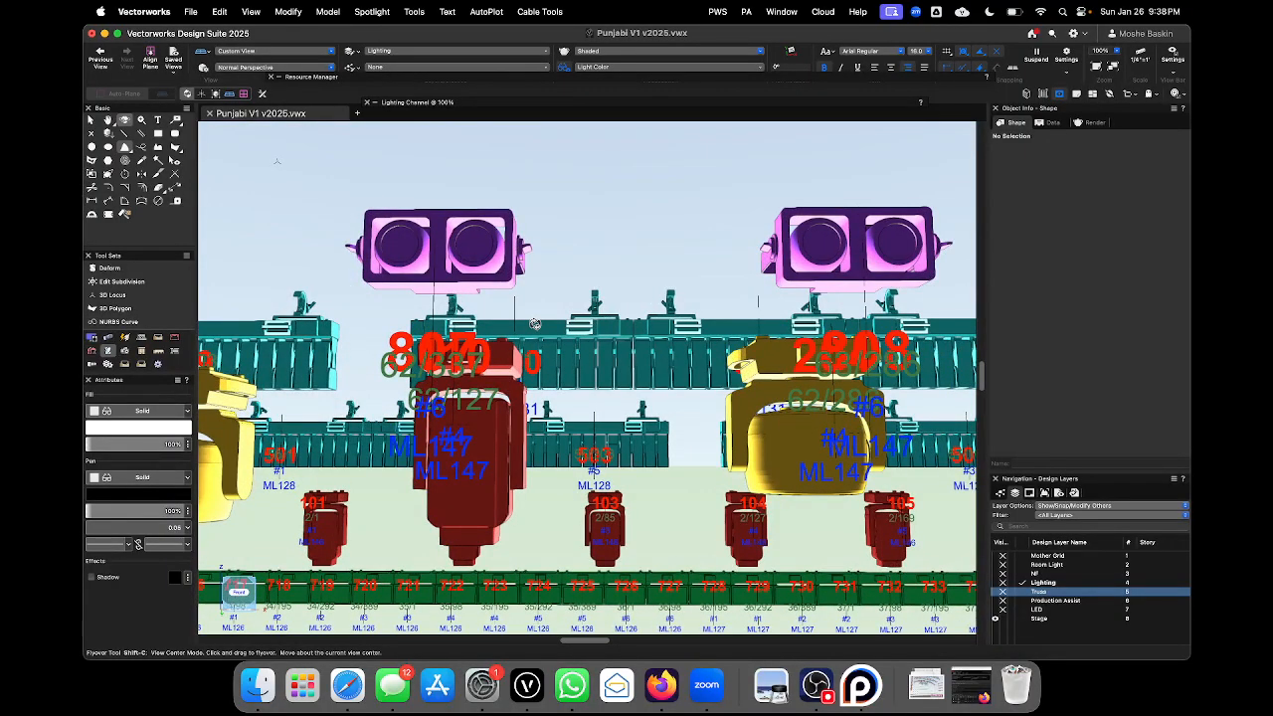
scroll(552, 371, "down", 3)
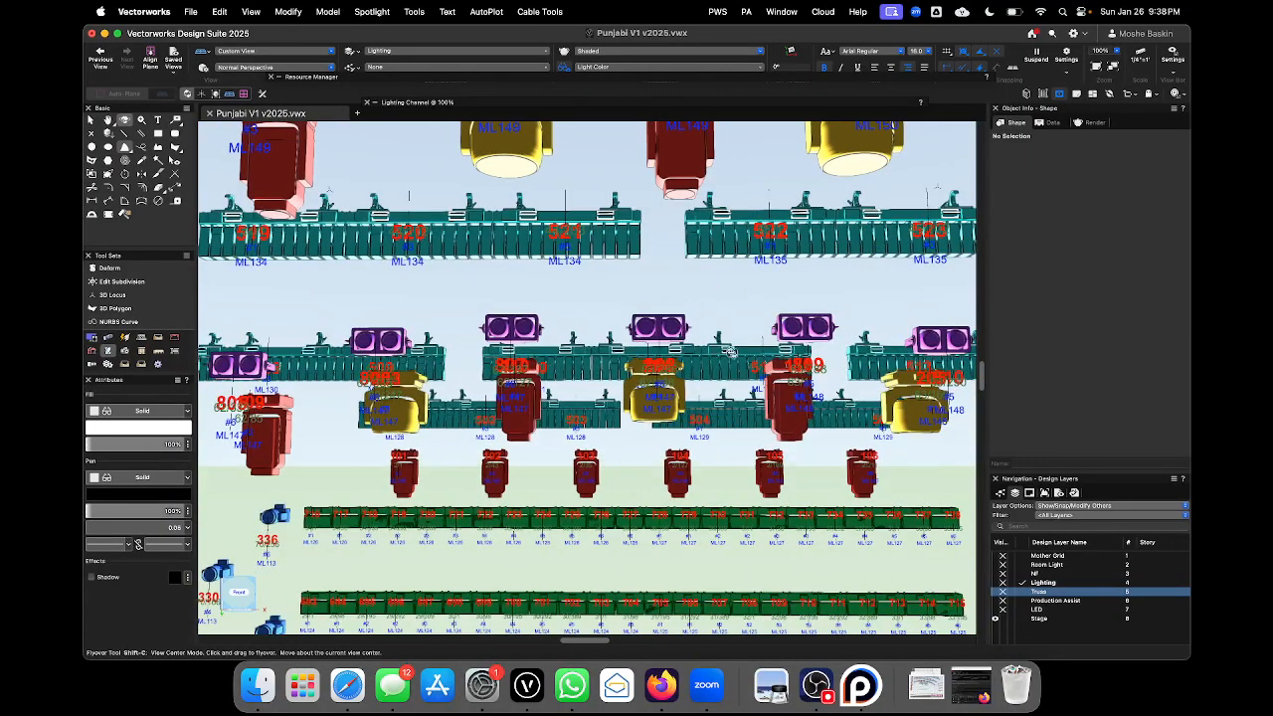
scroll(733, 353, "up", 3)
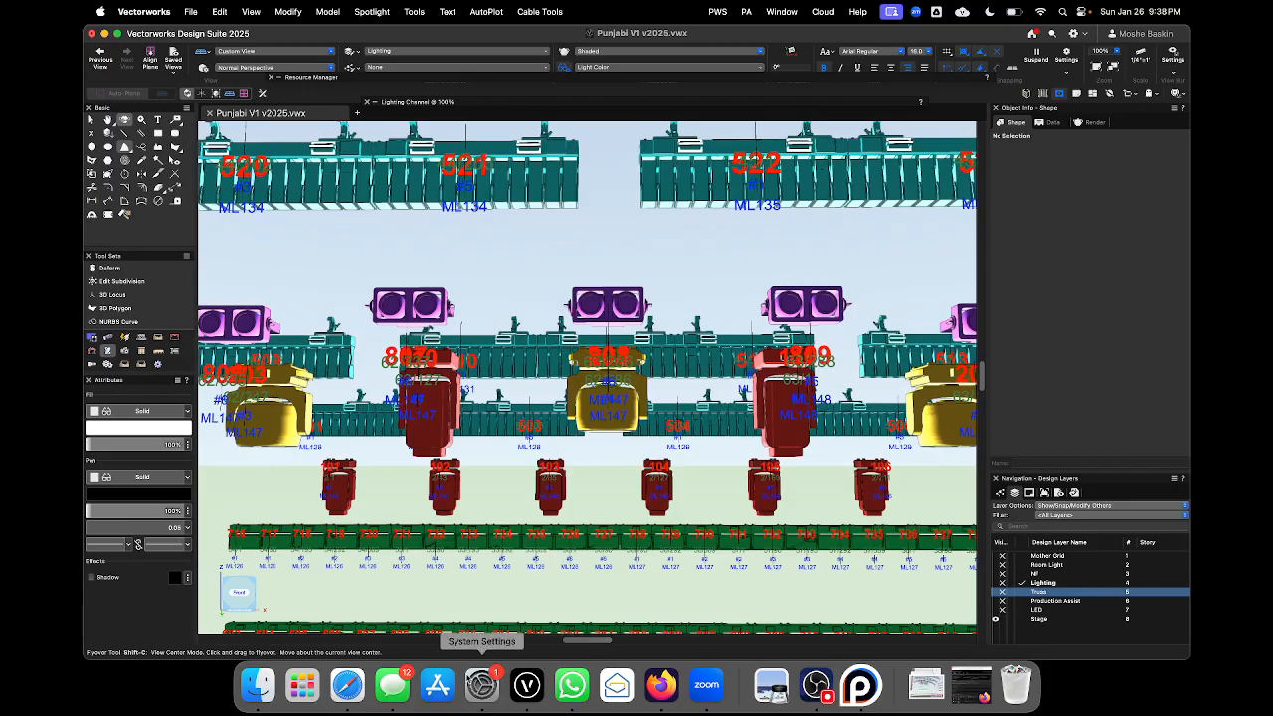
- Switch to the cable worksheet in Firefox and name LX4's loom LX4, with part lengths of 100 and 50
left_click(661, 687)
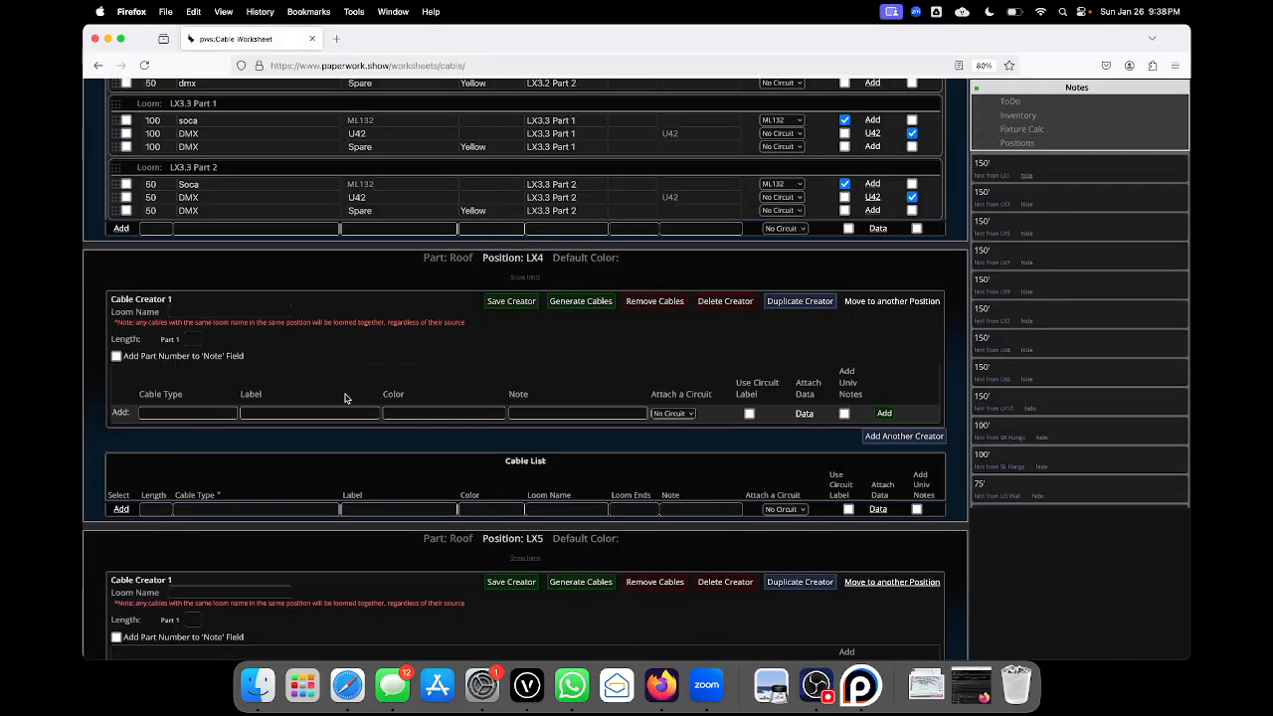
left_click(250, 311)
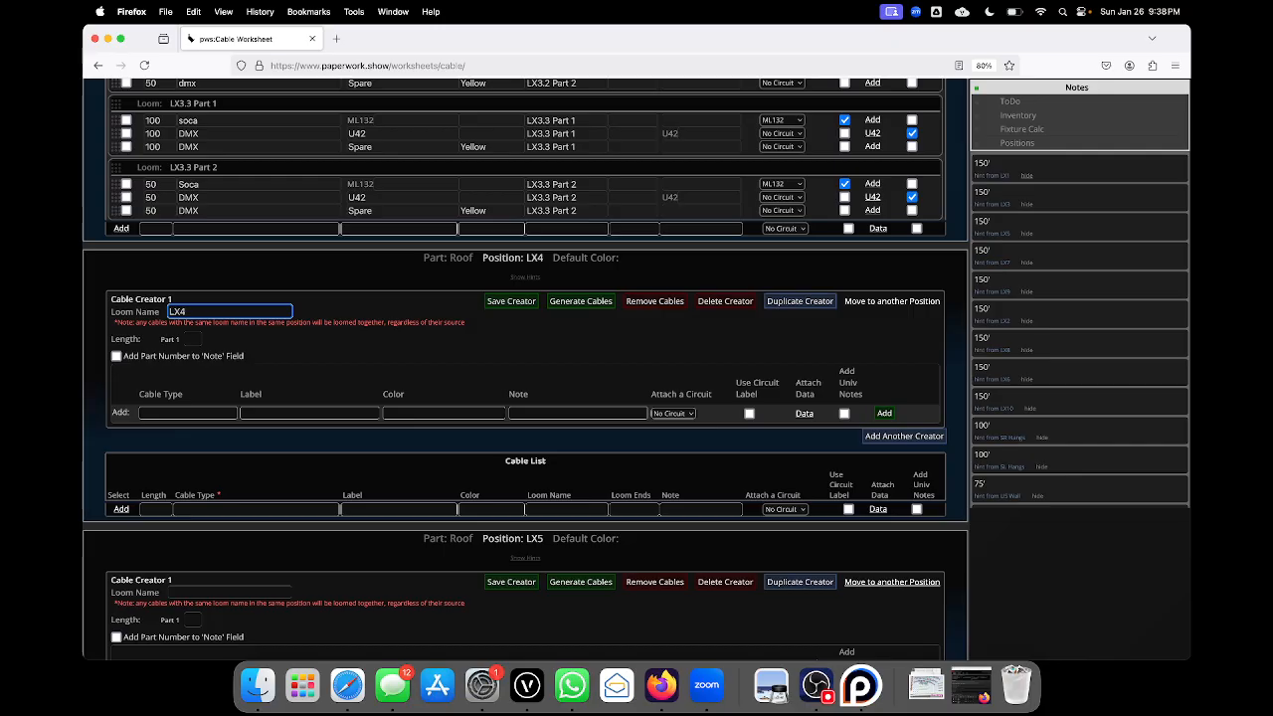
left_click(197, 339)
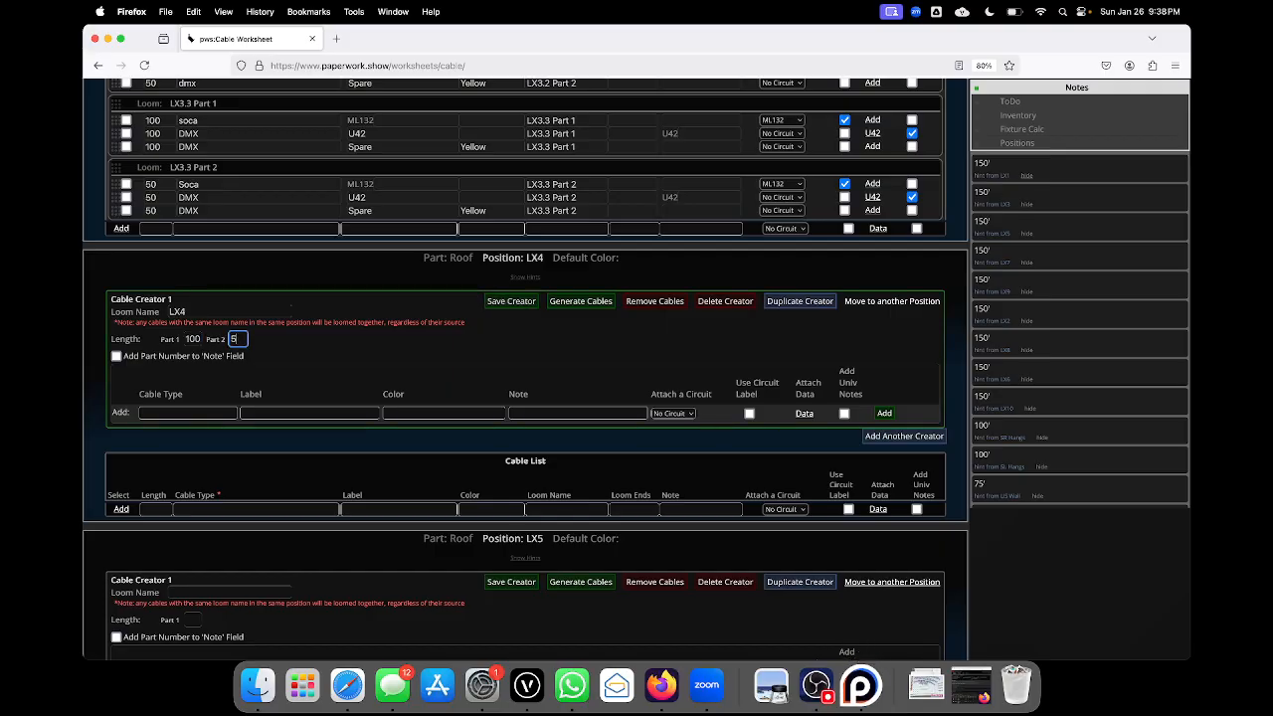
- Add a soca cable to LX4's Cable Creator 1 and open that cable's circuit choices
left_click(194, 411)
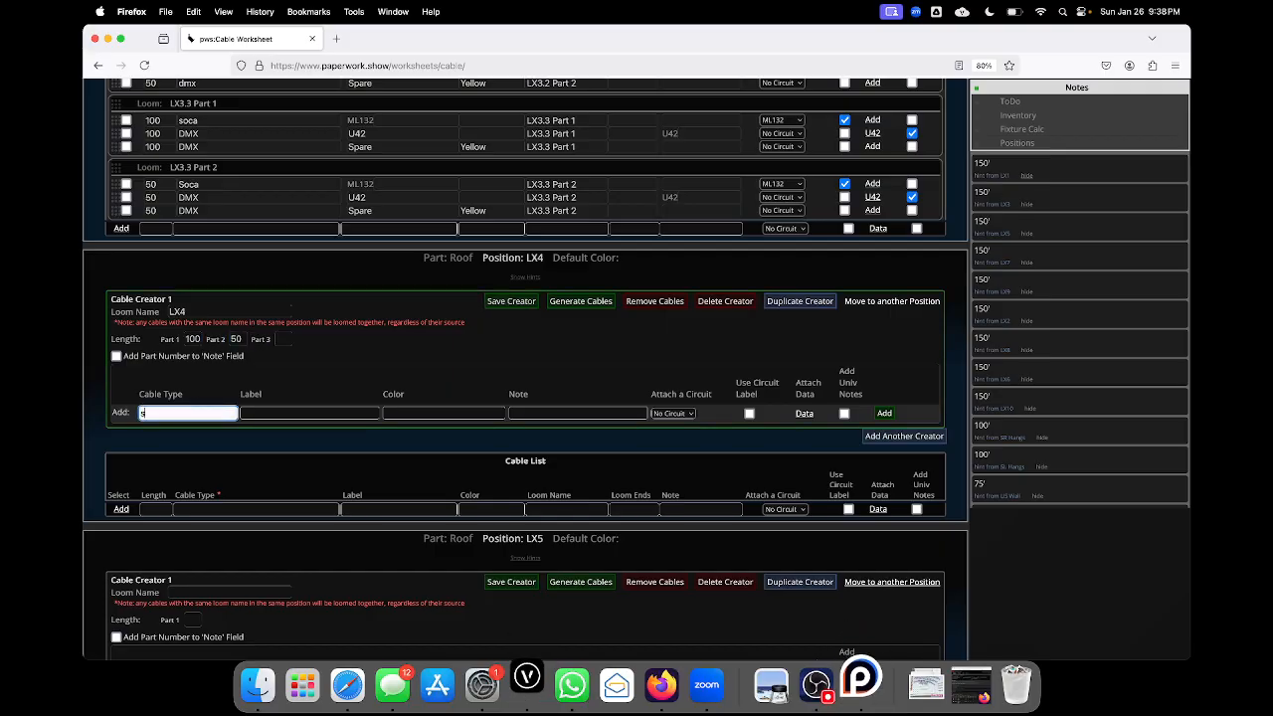
type("soca")
key("Return")
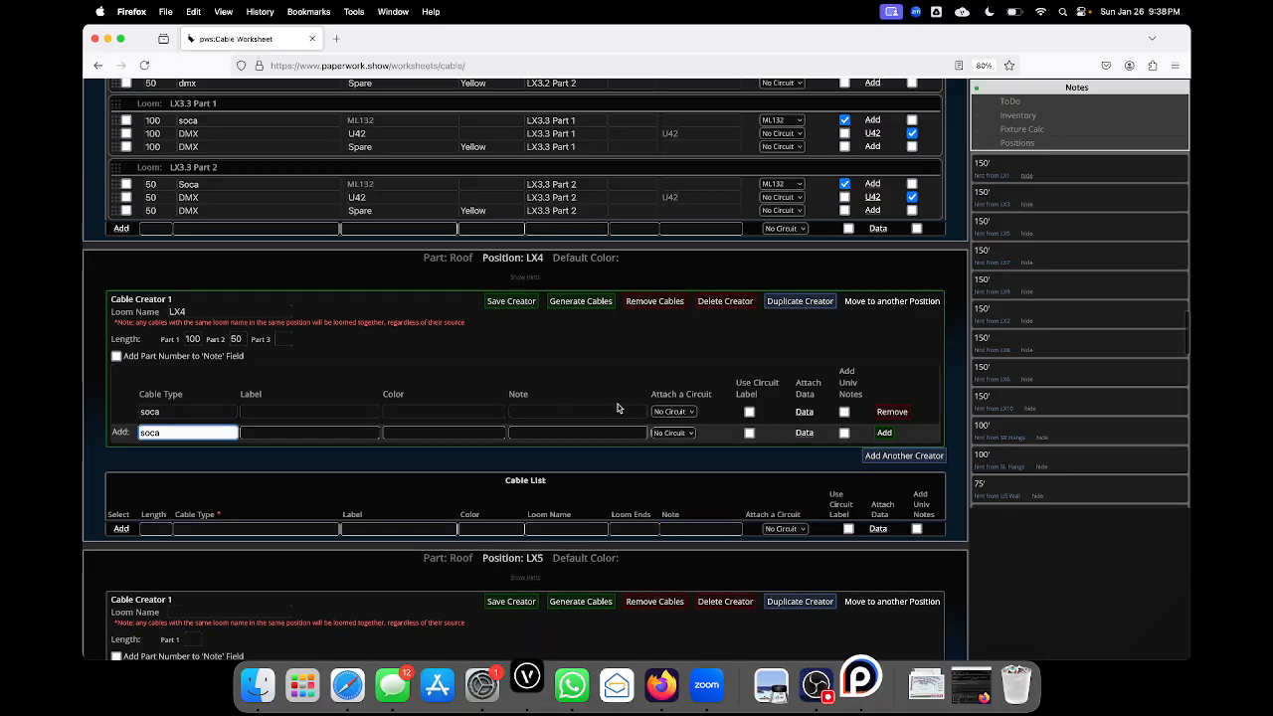
left_click(673, 412)
scroll(675, 380, "down", 5)
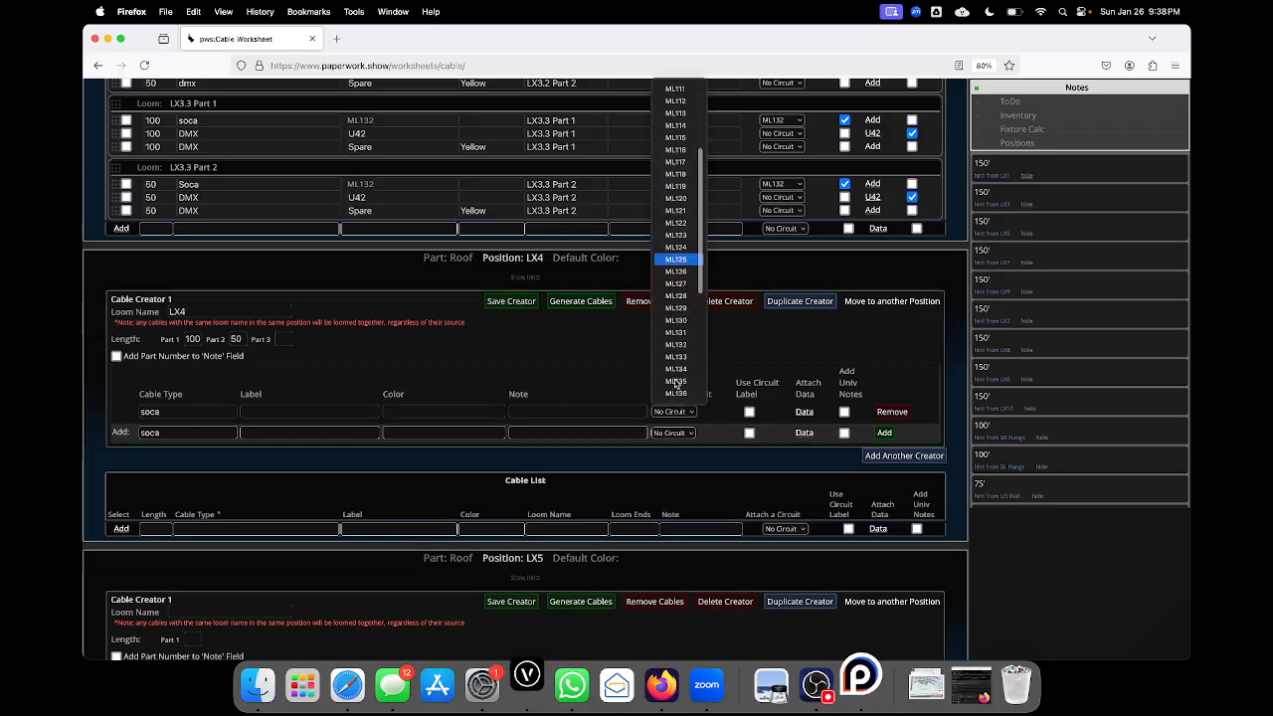
- Switch to Vectorworks, accept the backup copy, and check the circuit labels of LX4's fixtures 808 and 809 before returning to Firefox
left_click(540, 700)
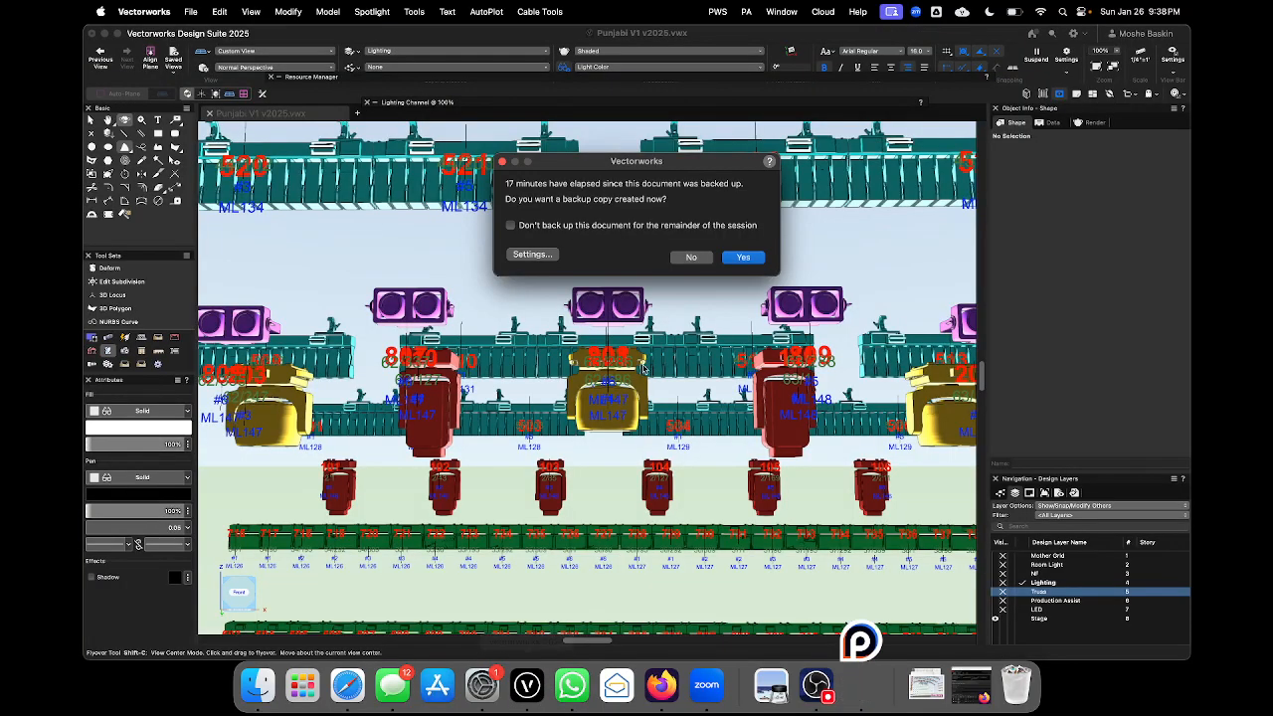
left_click(742, 258)
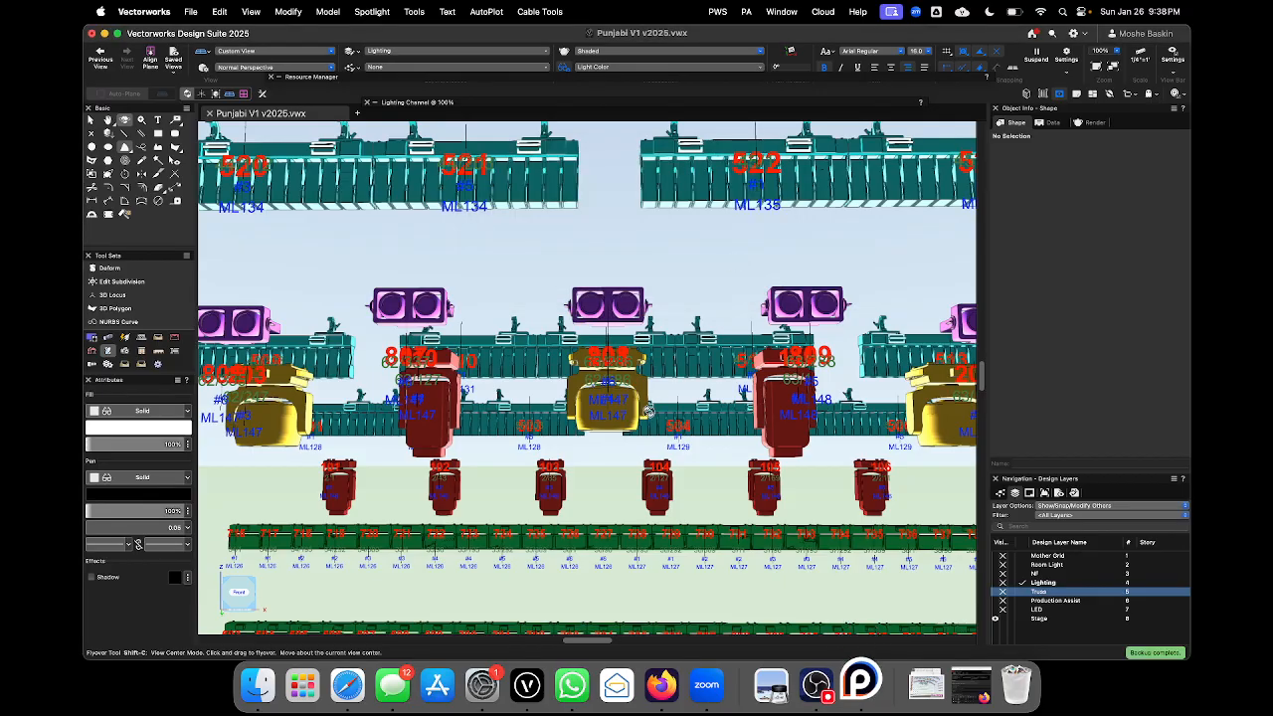
scroll(755, 397, "up", 5)
scroll(755, 397, "down", 2)
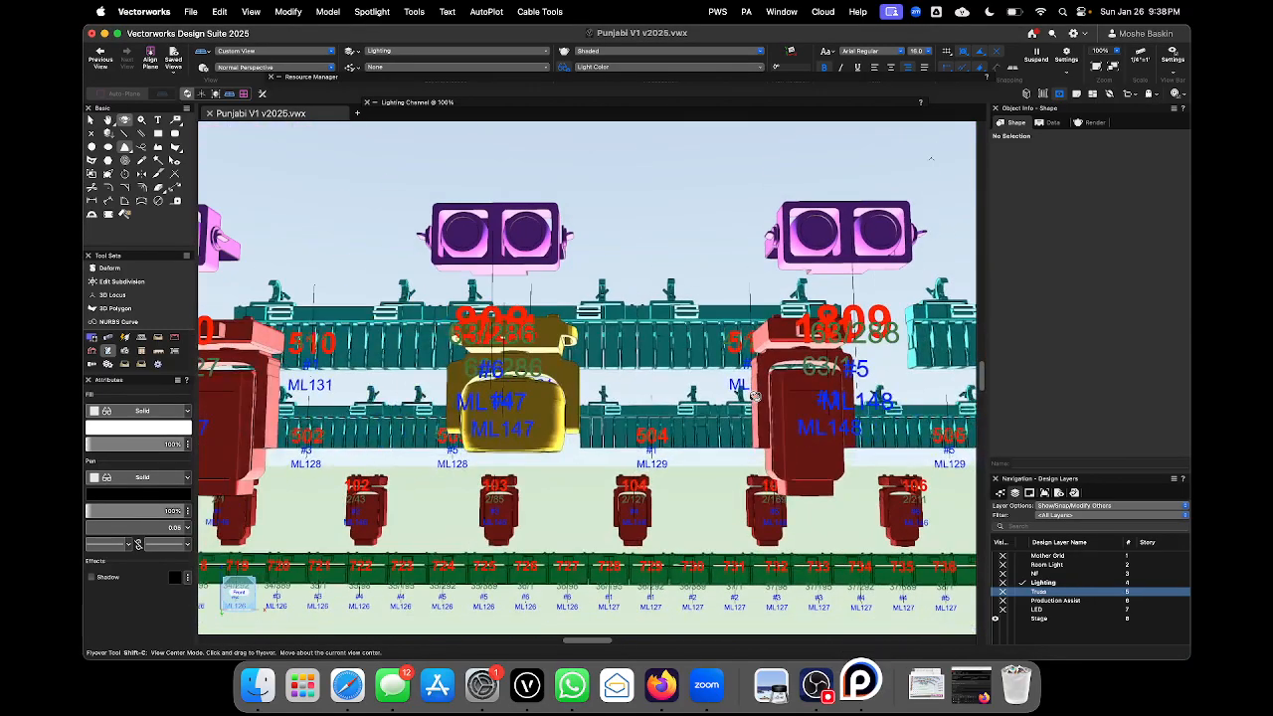
left_click(661, 684)
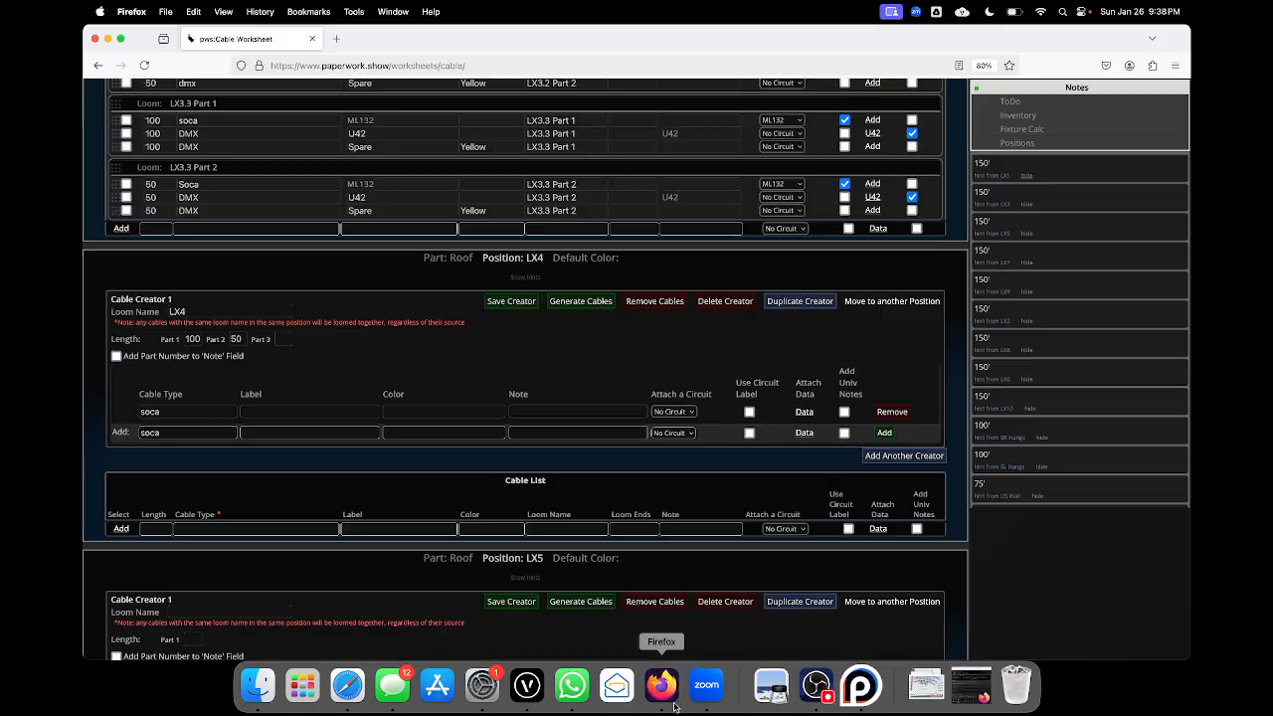
- Attach circuit ML147 to the existing soca row in the LX4 cable creator and enable its circuit label
left_click(673, 411)
scroll(684, 378, "down", 5)
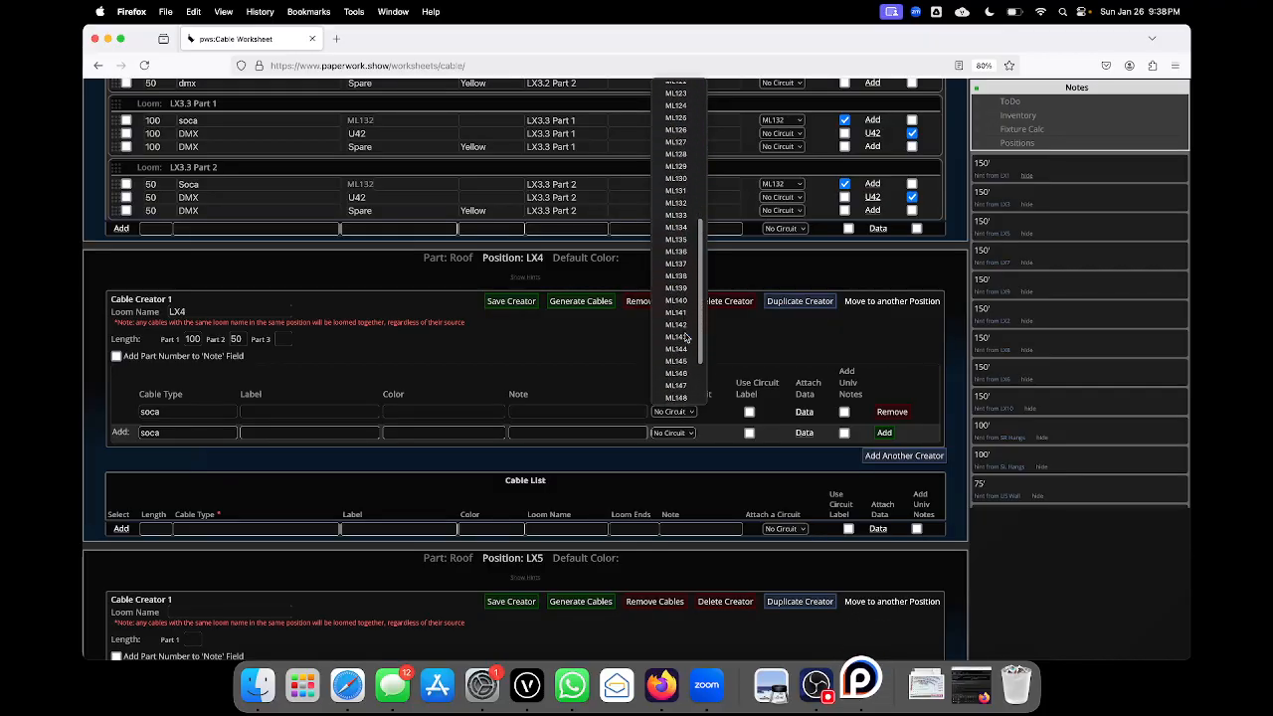
left_click(682, 386)
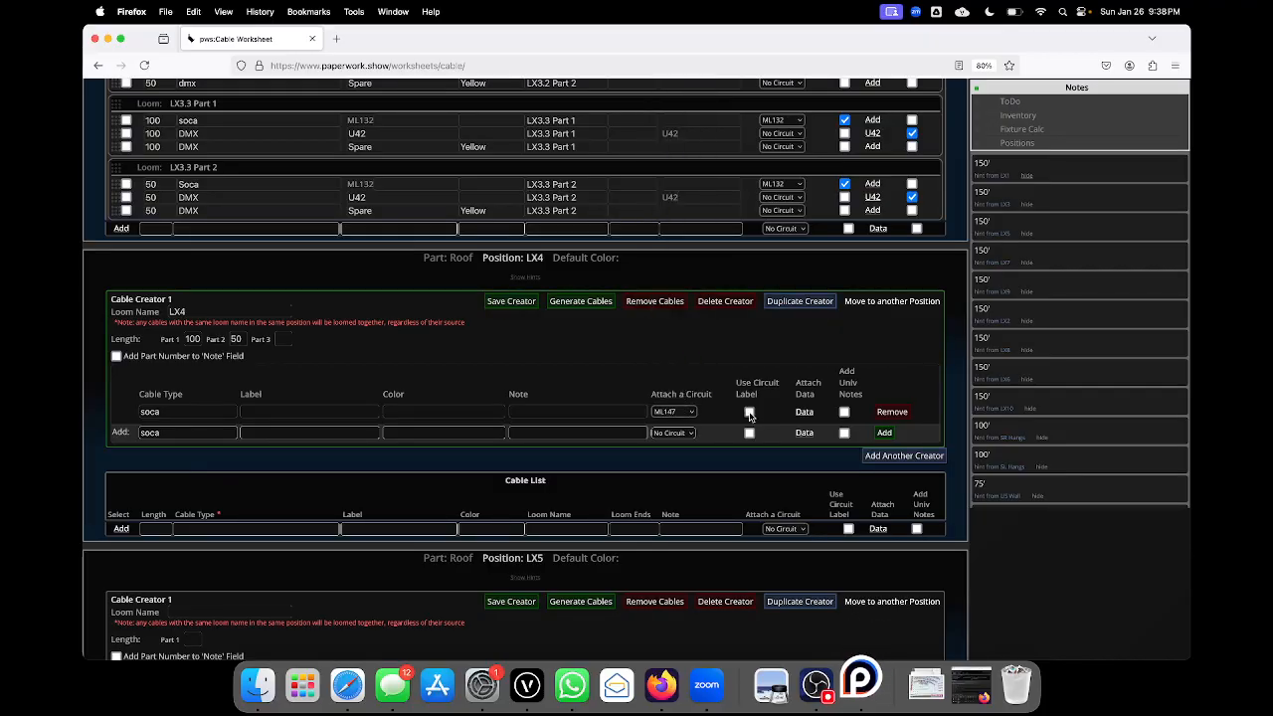
left_click(749, 412)
left_click(220, 413)
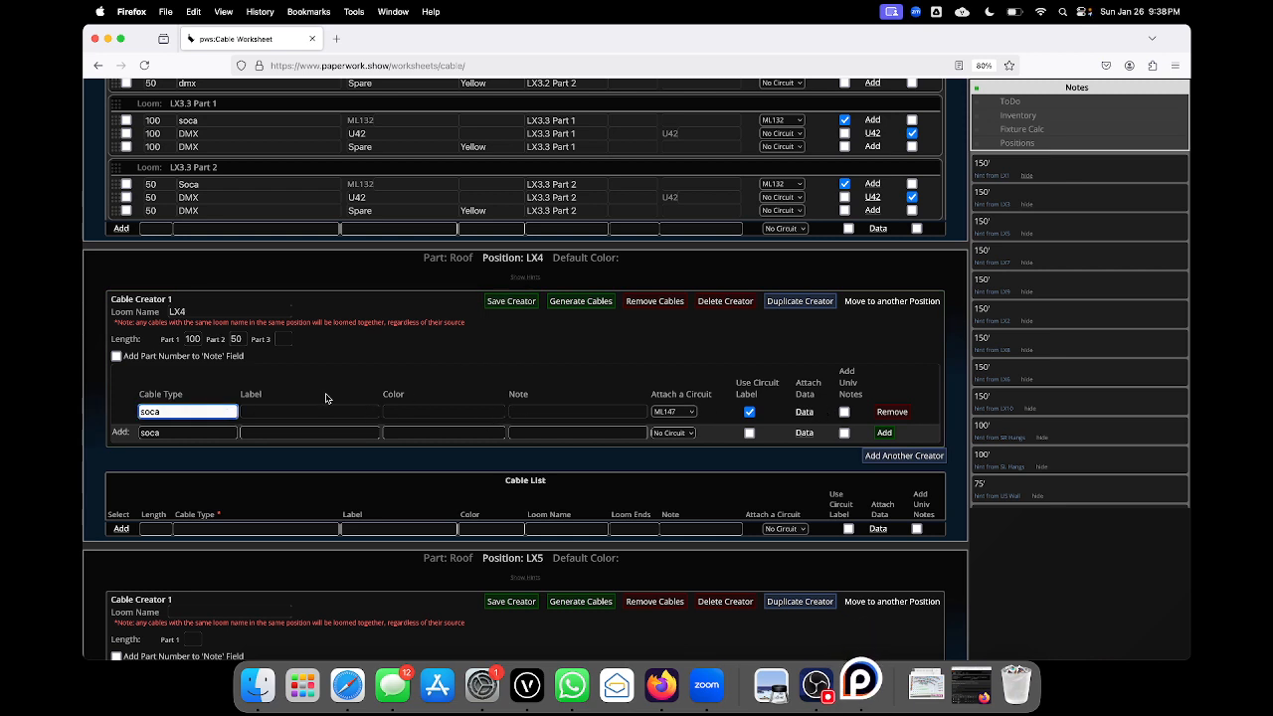
- Add a second soca row to the LX4 cable creator with circuit ML148 attached and its circuit label in use
left_click(687, 432)
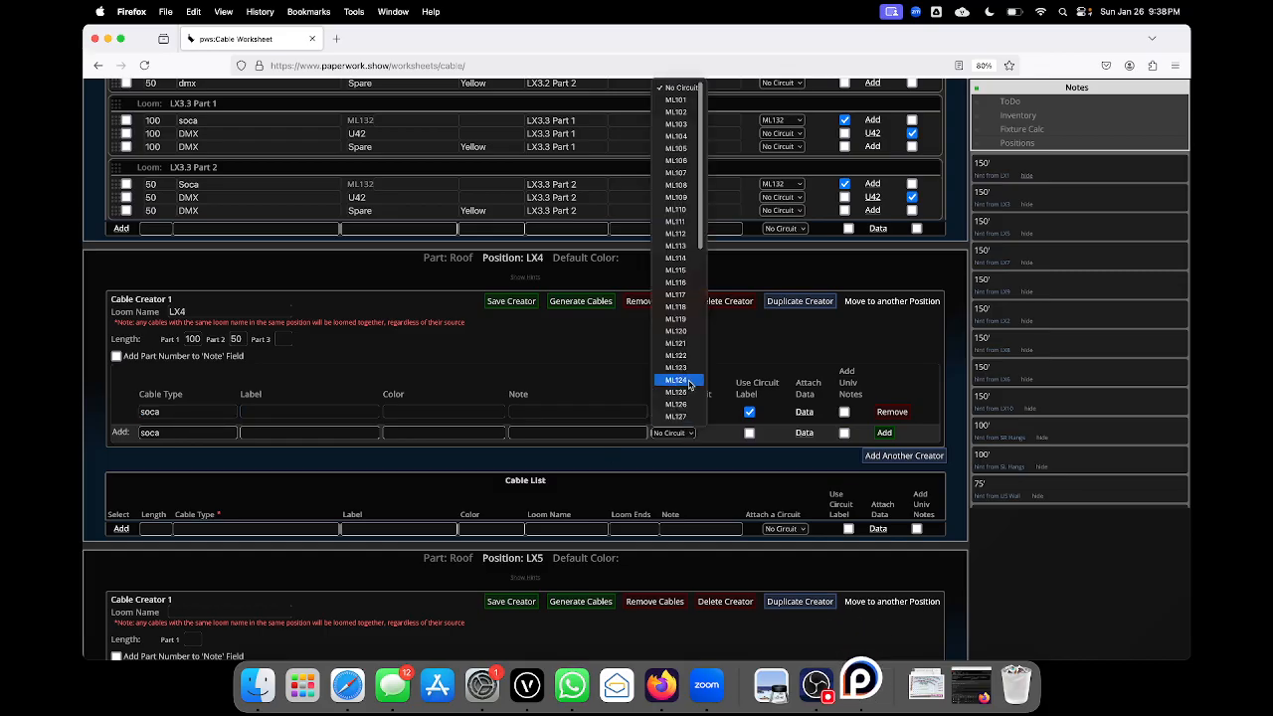
scroll(686, 349, "down", 5)
left_click(678, 345)
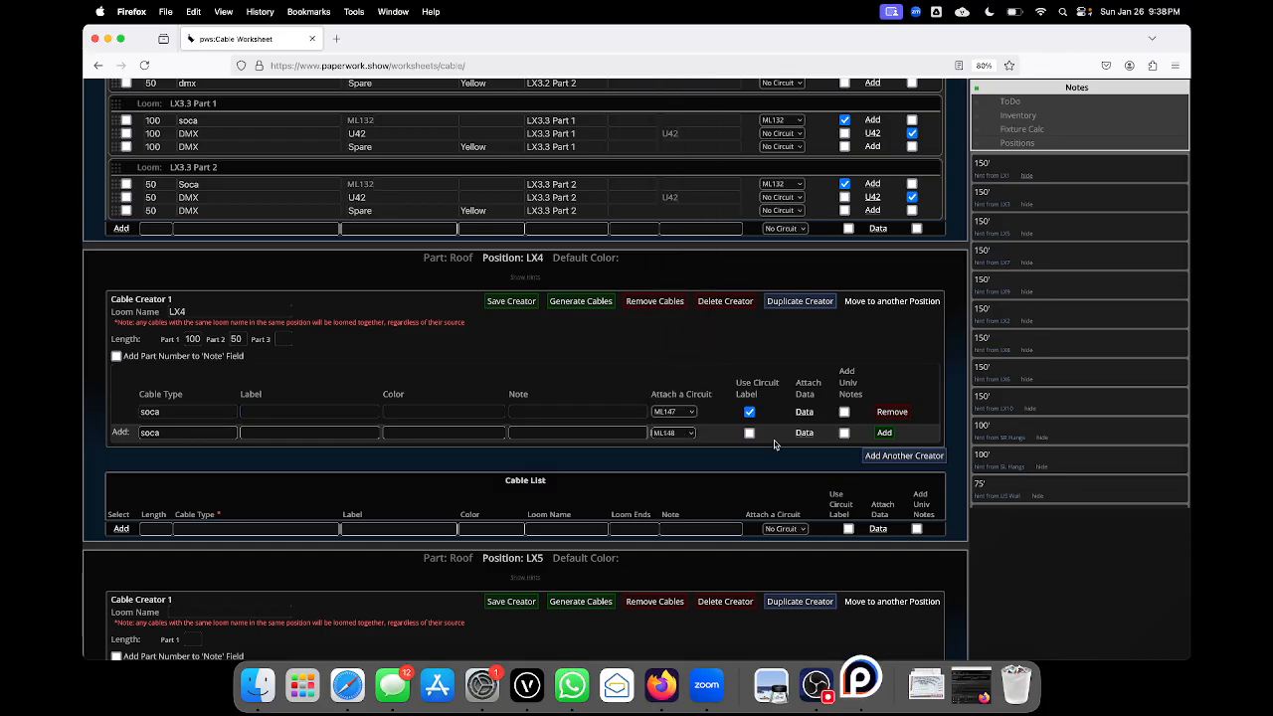
left_click(191, 431)
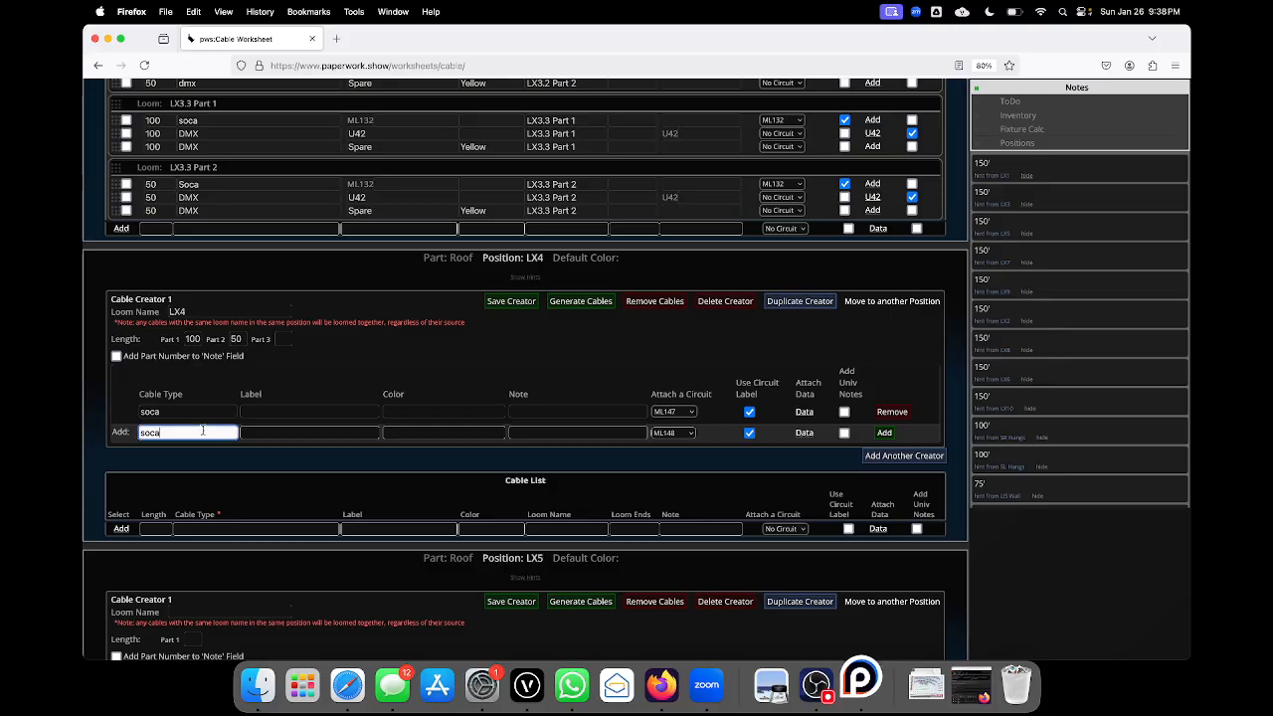
key("Return")
- Add a dmx row to the LX4 creator with no circuit, data attached from fixture 107 (universe 62), and universe notes enabled
left_click_drag(181, 454, 100, 448)
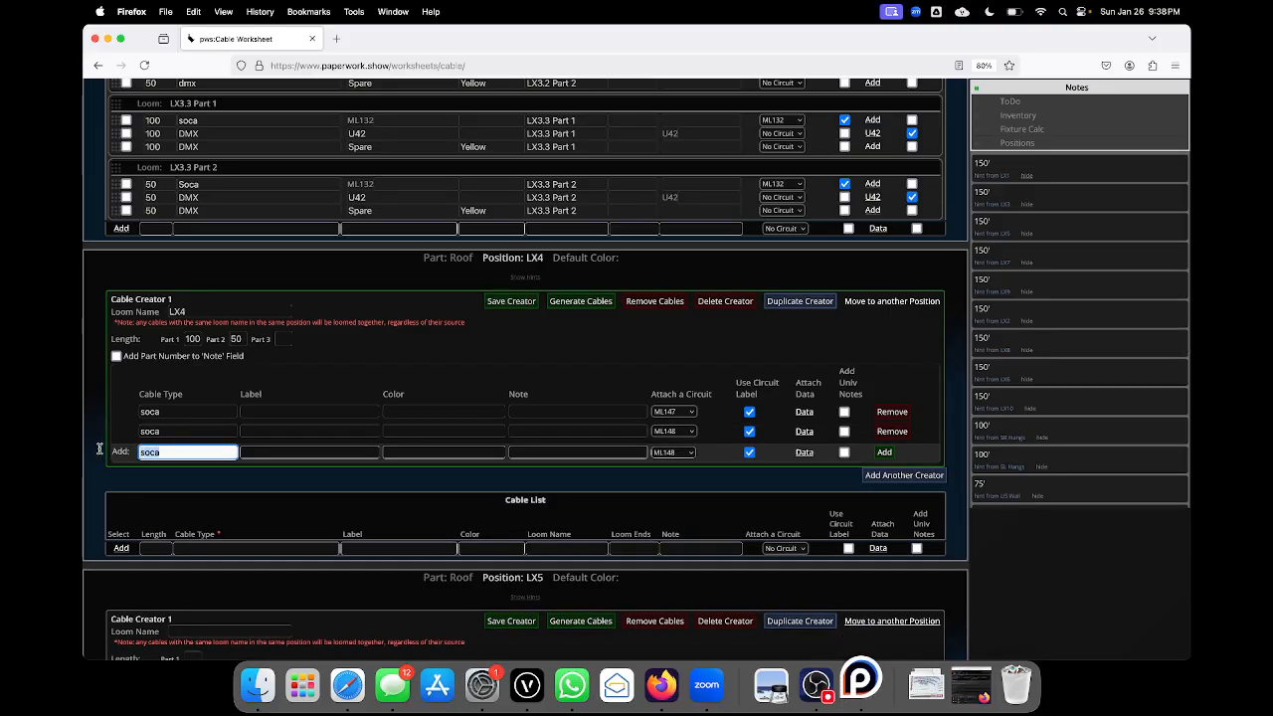
type("dmx")
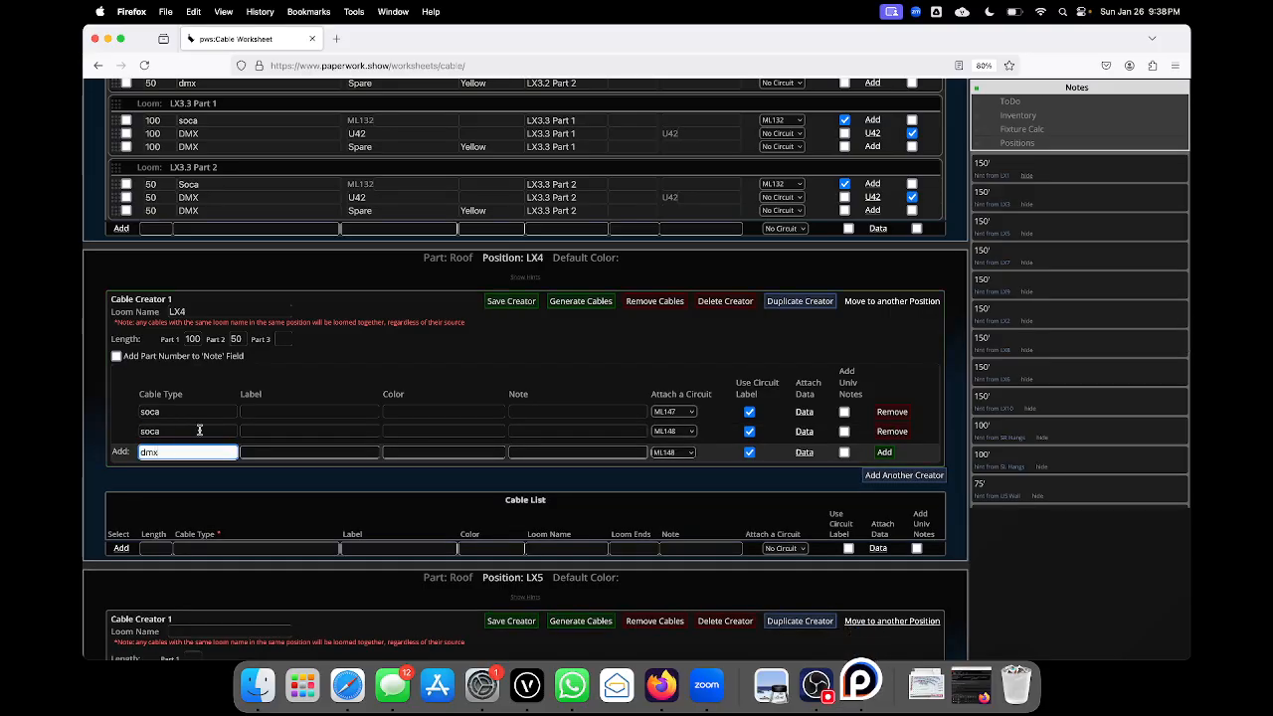
left_click(686, 453)
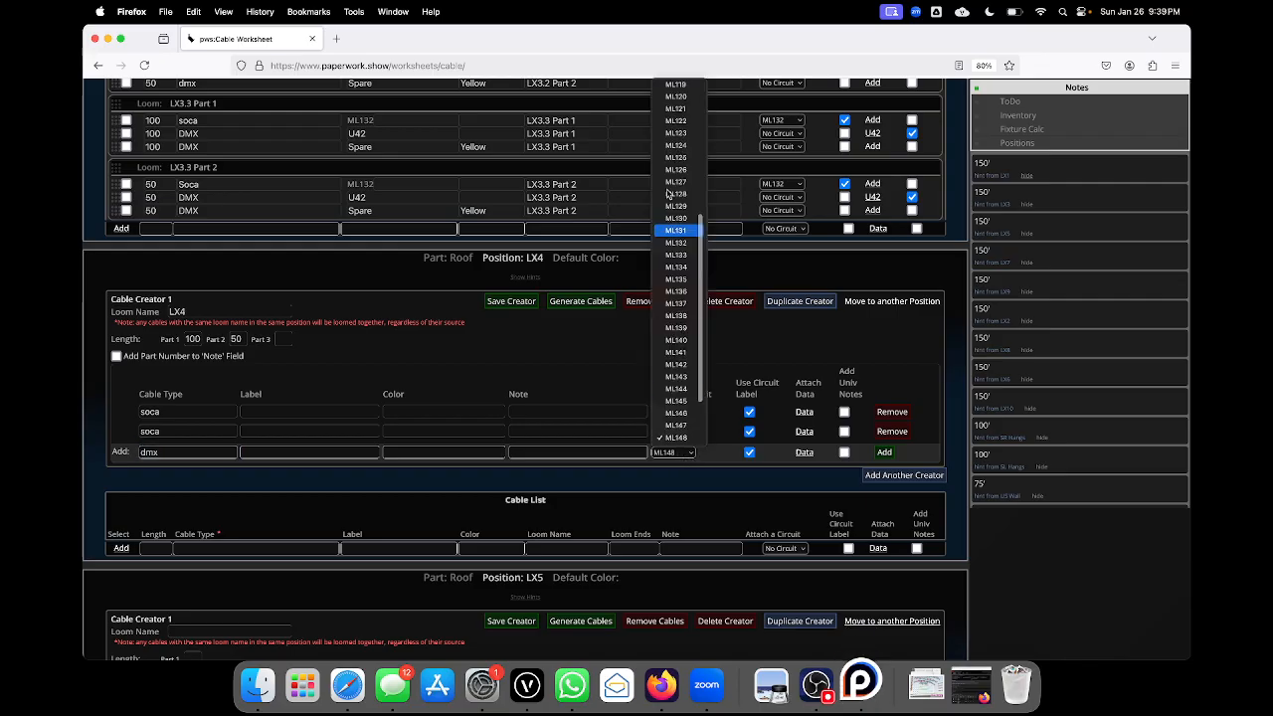
left_click(681, 87)
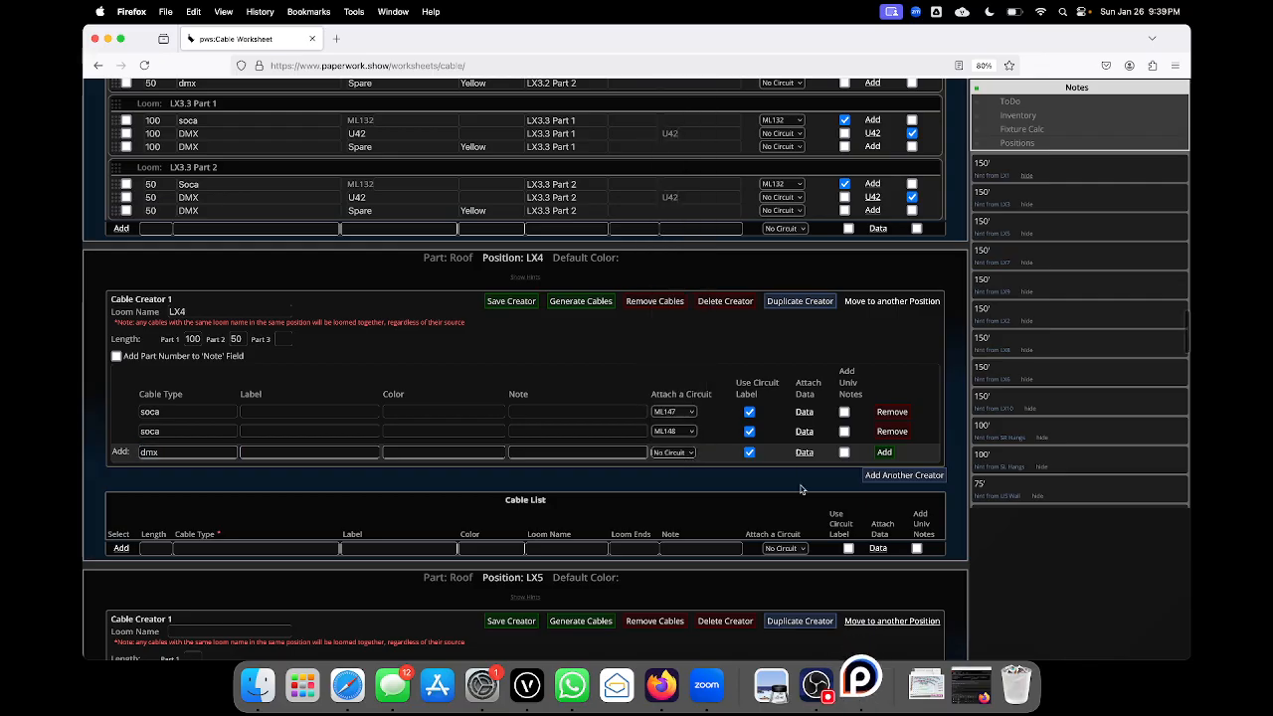
left_click(804, 452)
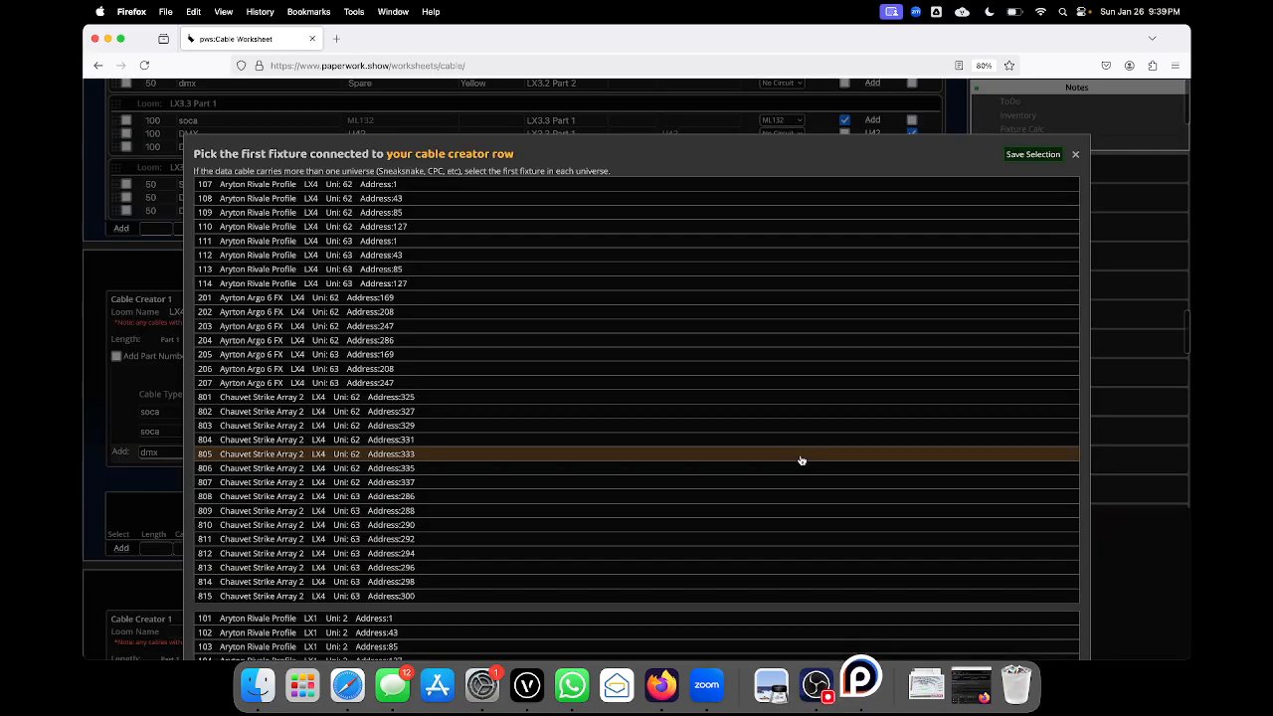
left_click(418, 186)
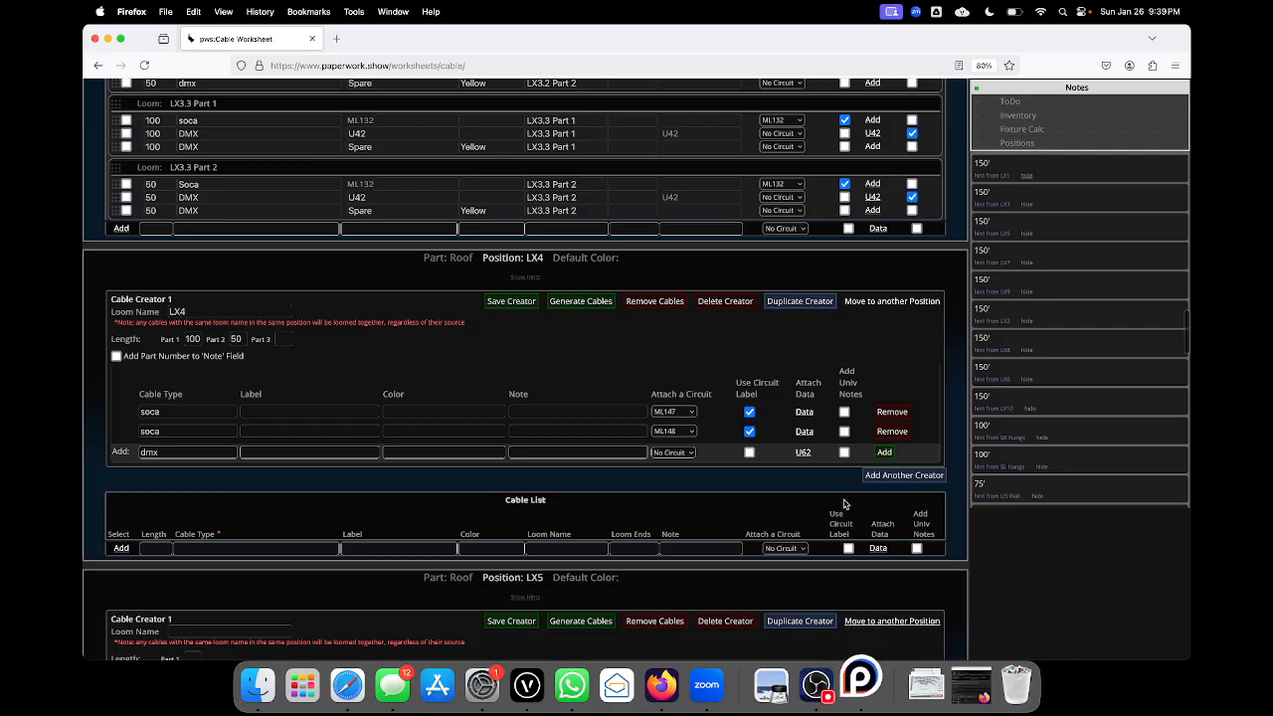
left_click(844, 453)
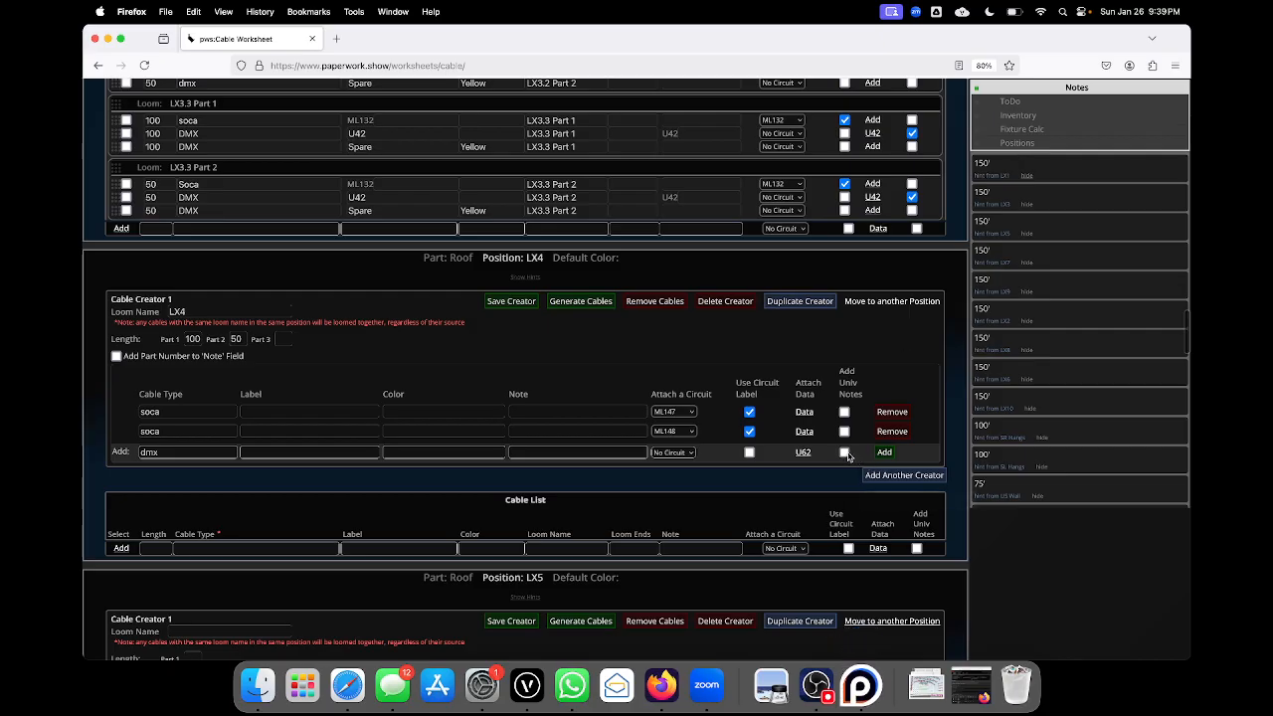
left_click(213, 452)
key("Return")
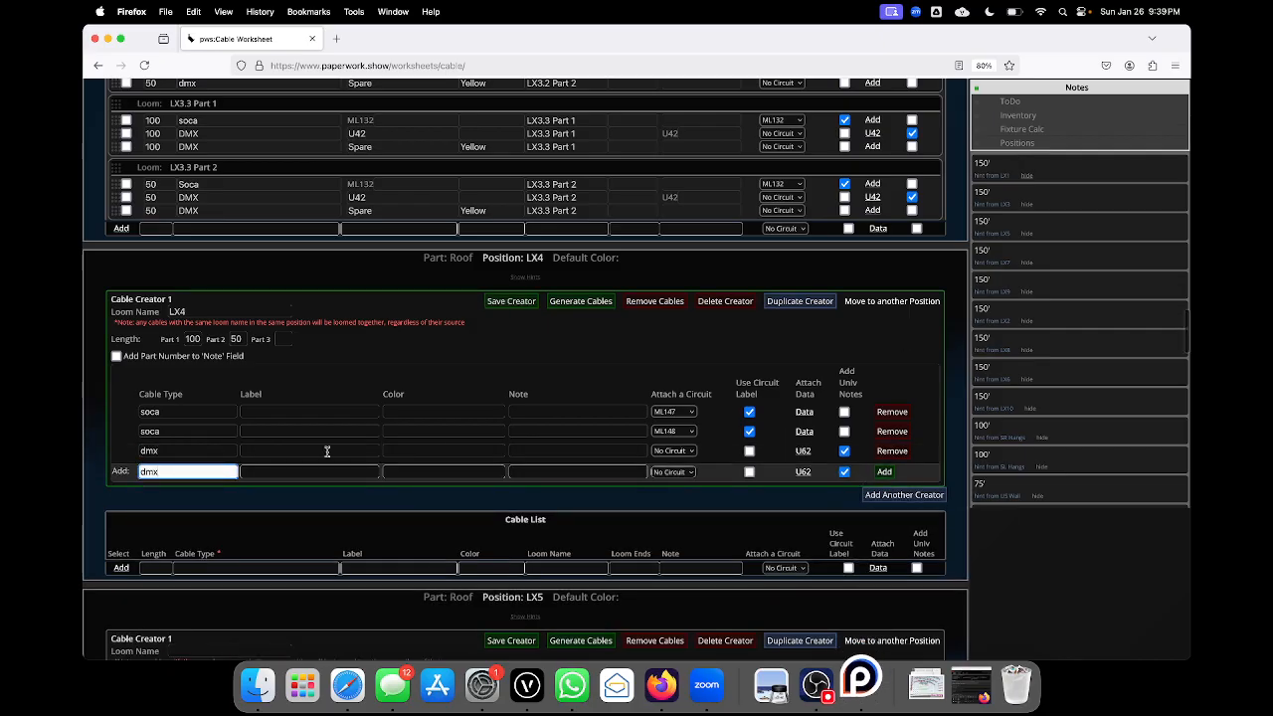
- Add another dmx row to the LX4 creator with data attached from fixture 111, universe 63
left_click(806, 472)
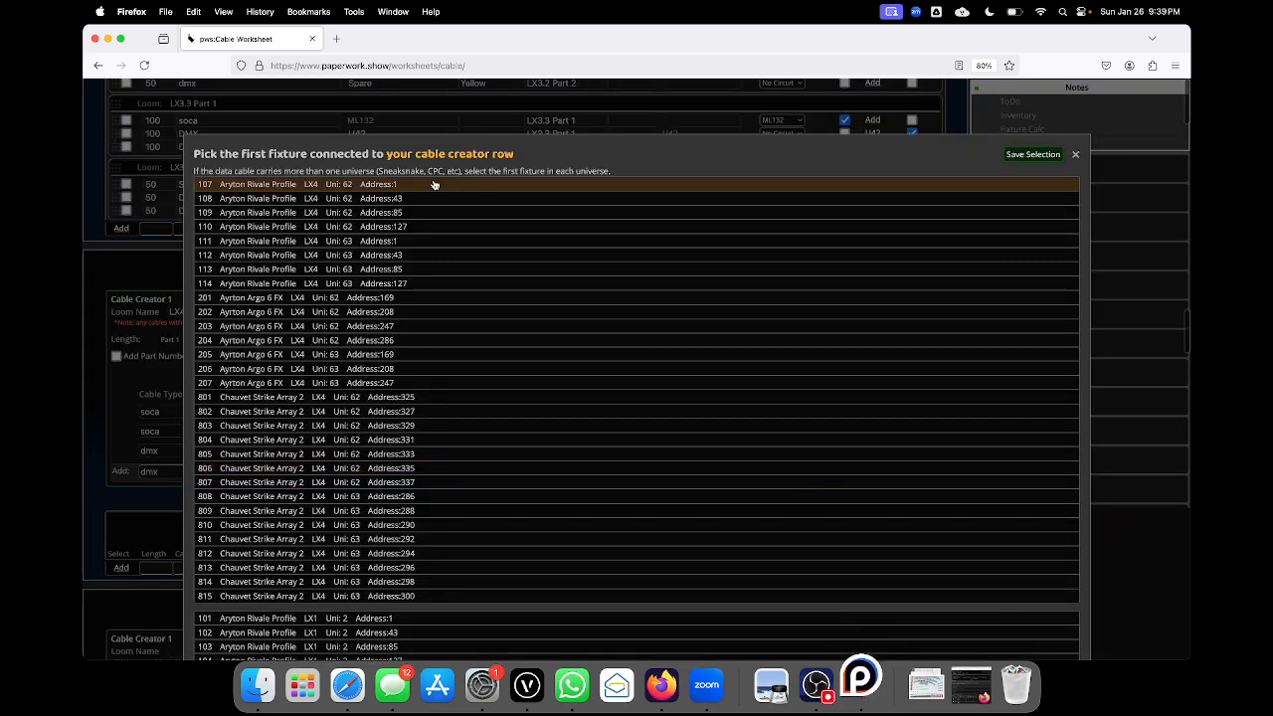
left_click(364, 241)
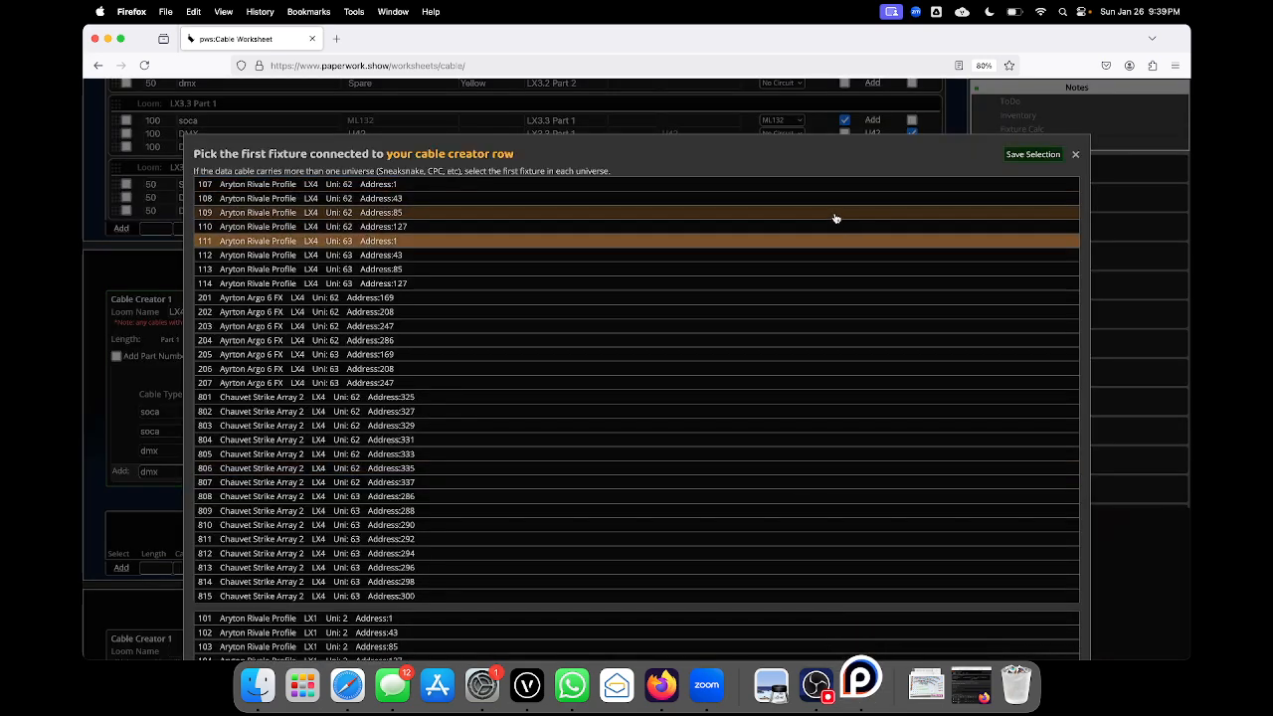
left_click(1040, 159)
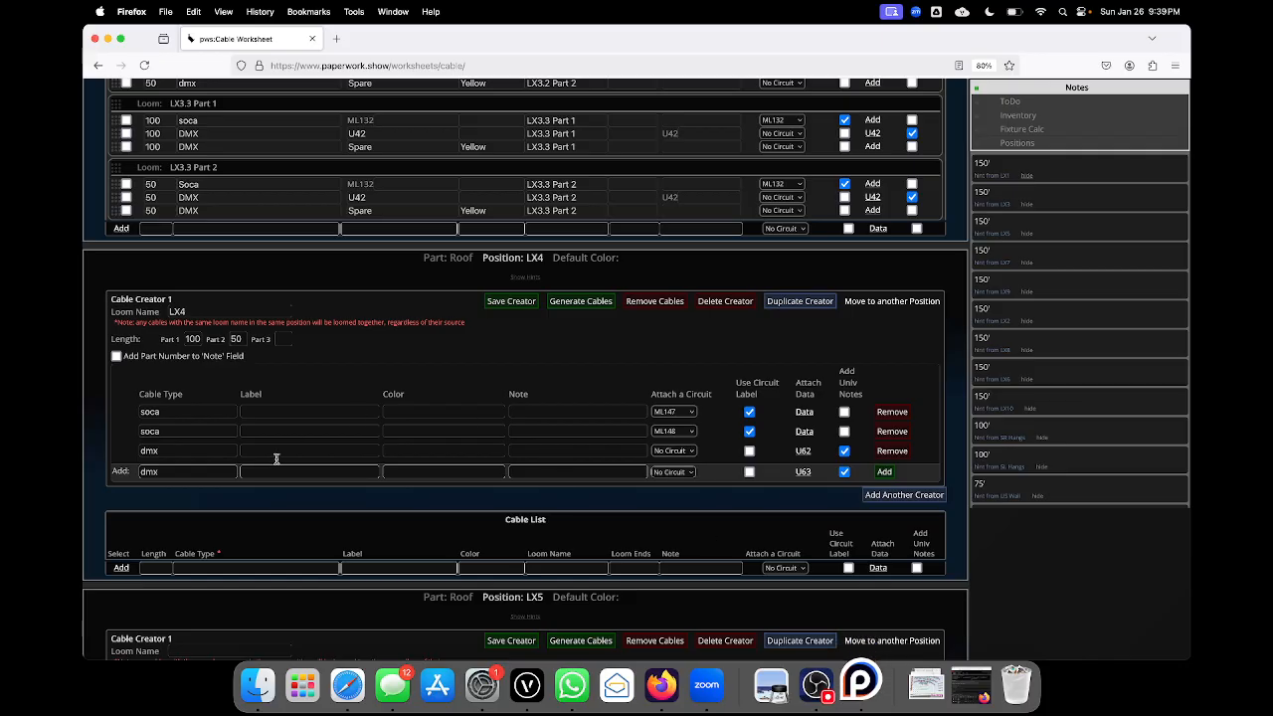
left_click(213, 470)
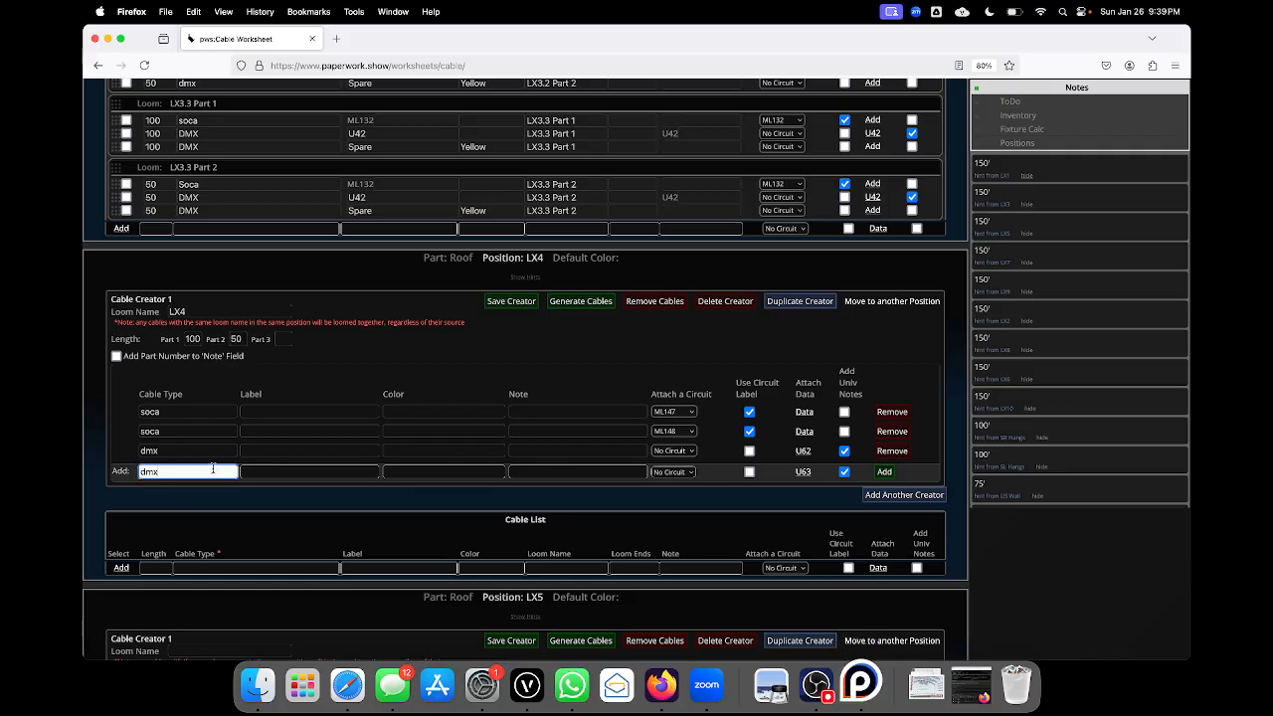
key("Return")
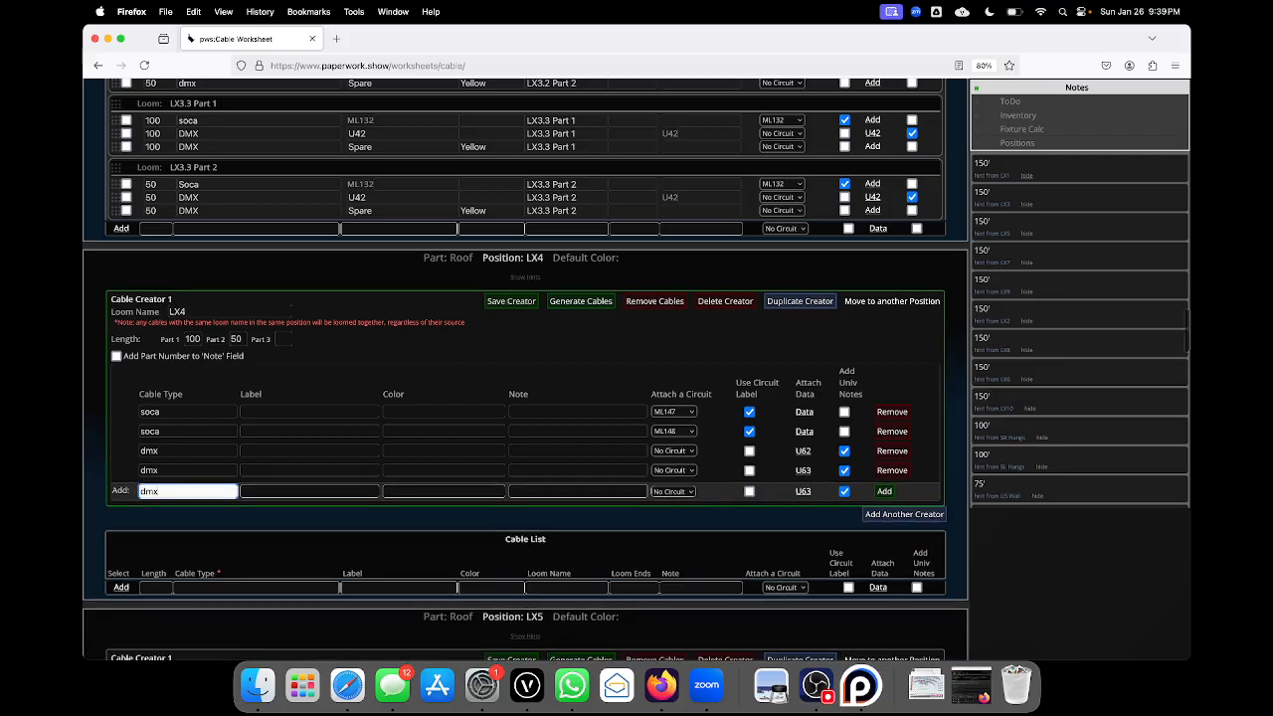
- Add a third dmx row without attached data, labelled Spare, to the LX4 creator and set its color to yellow
left_click(802, 491)
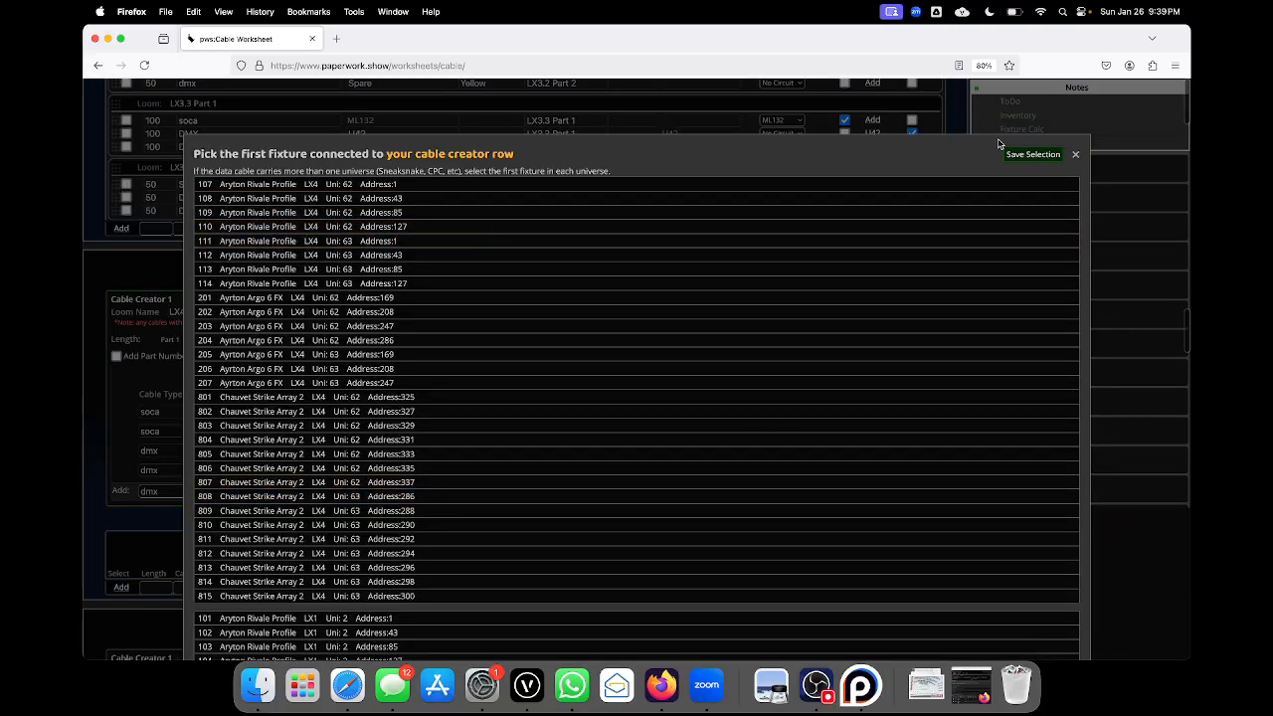
left_click(1034, 154)
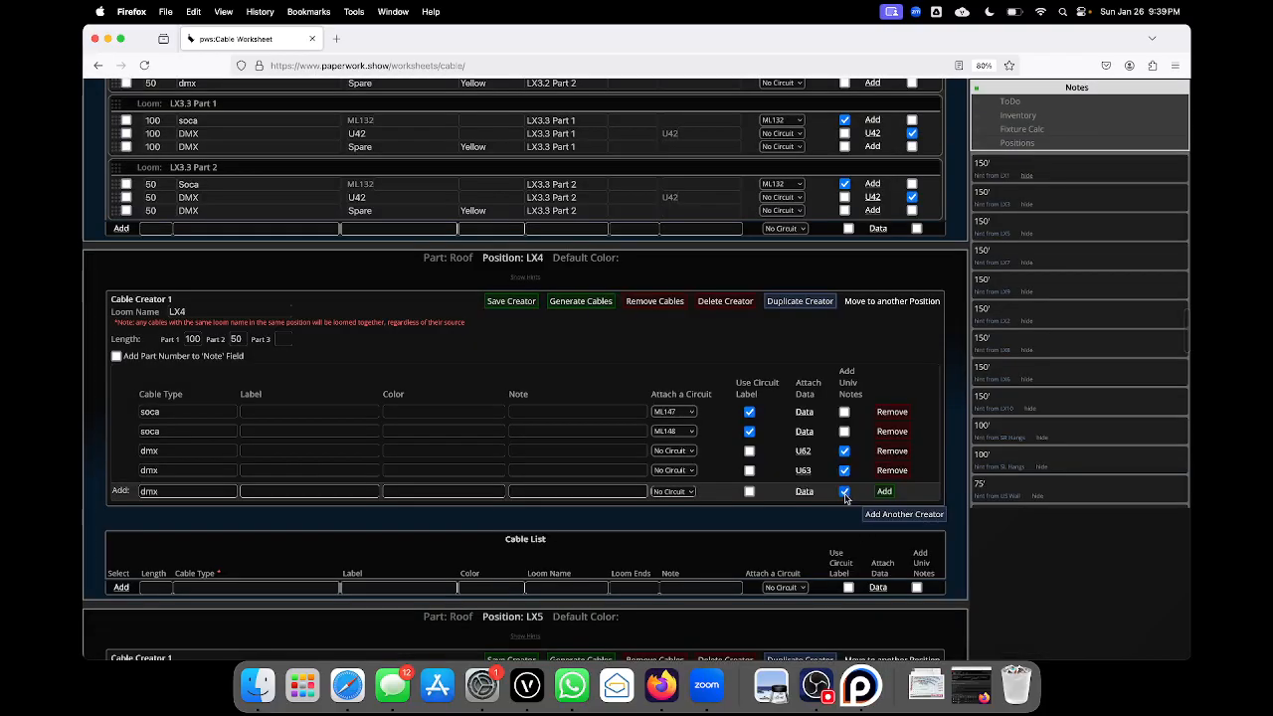
left_click(316, 493)
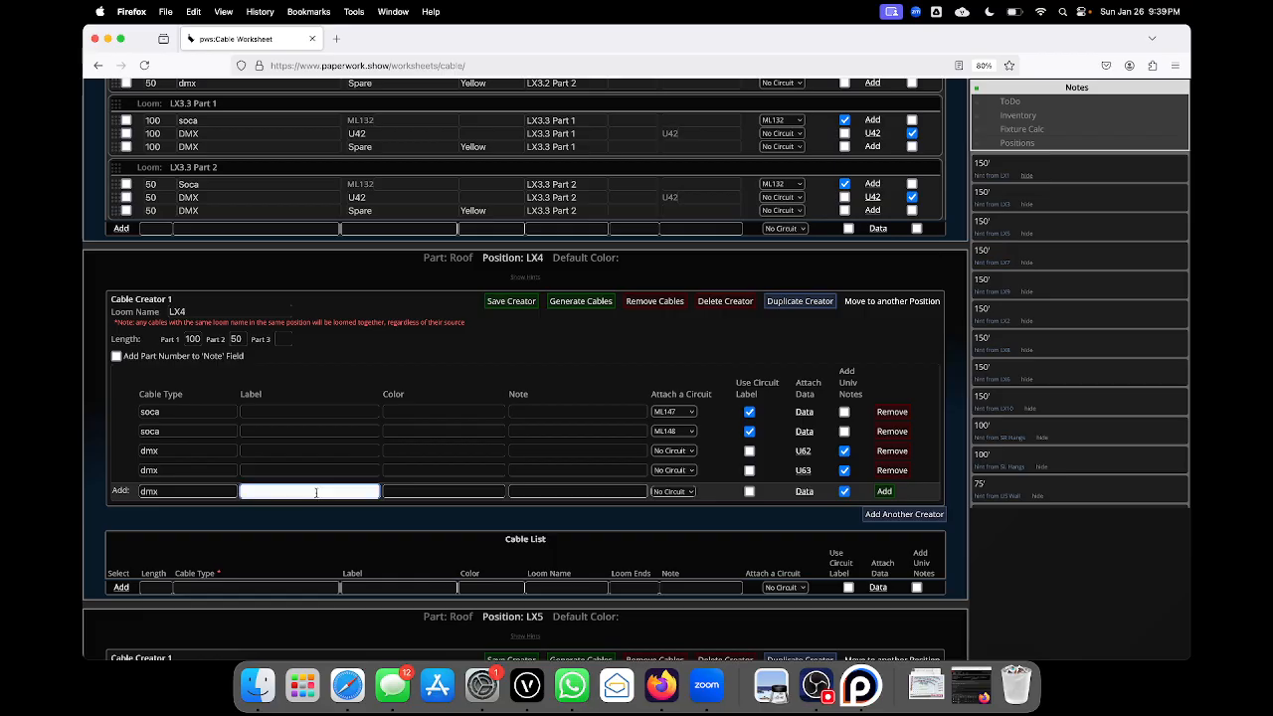
type("Spare")
key("Return")
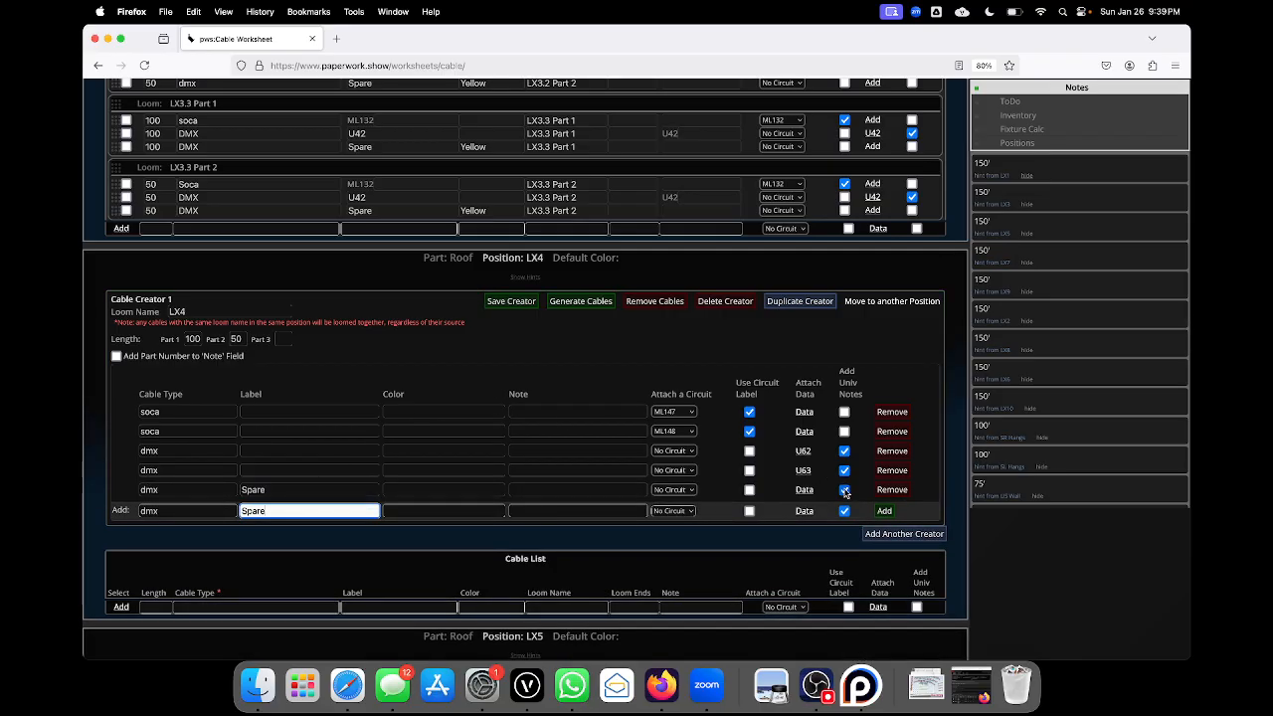
left_click(453, 490)
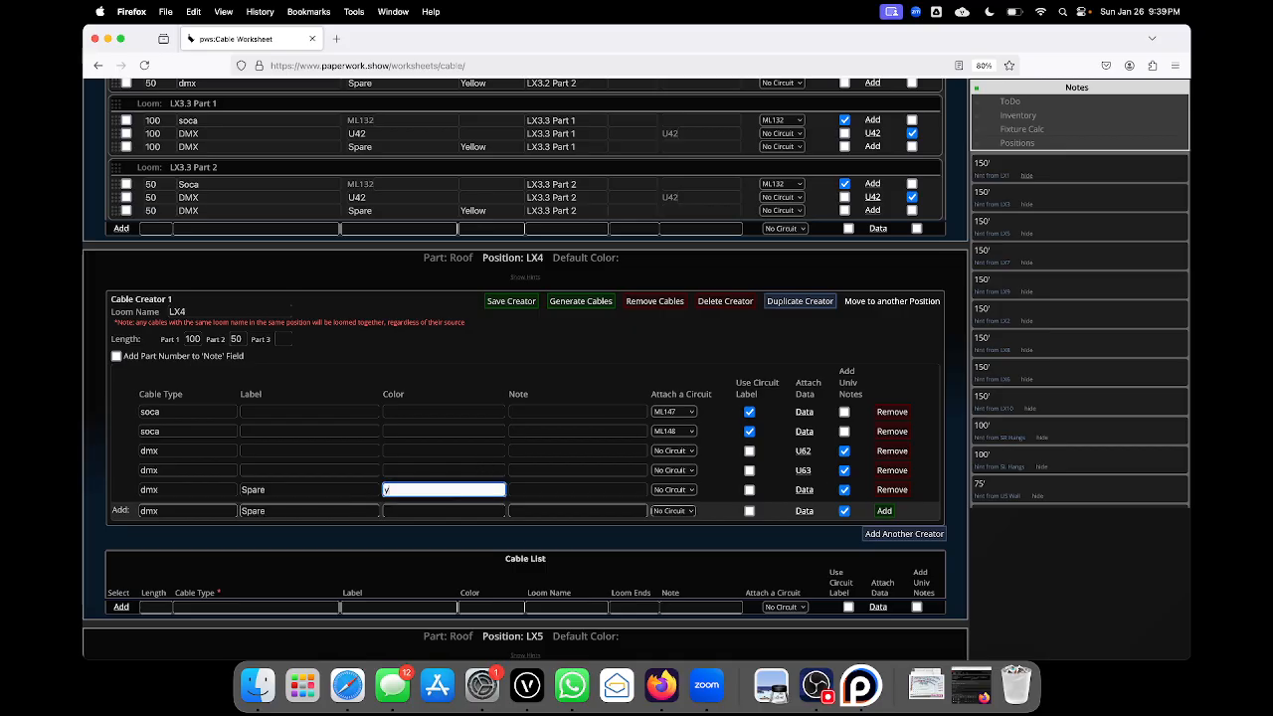
type("yellow")
left_click(405, 414)
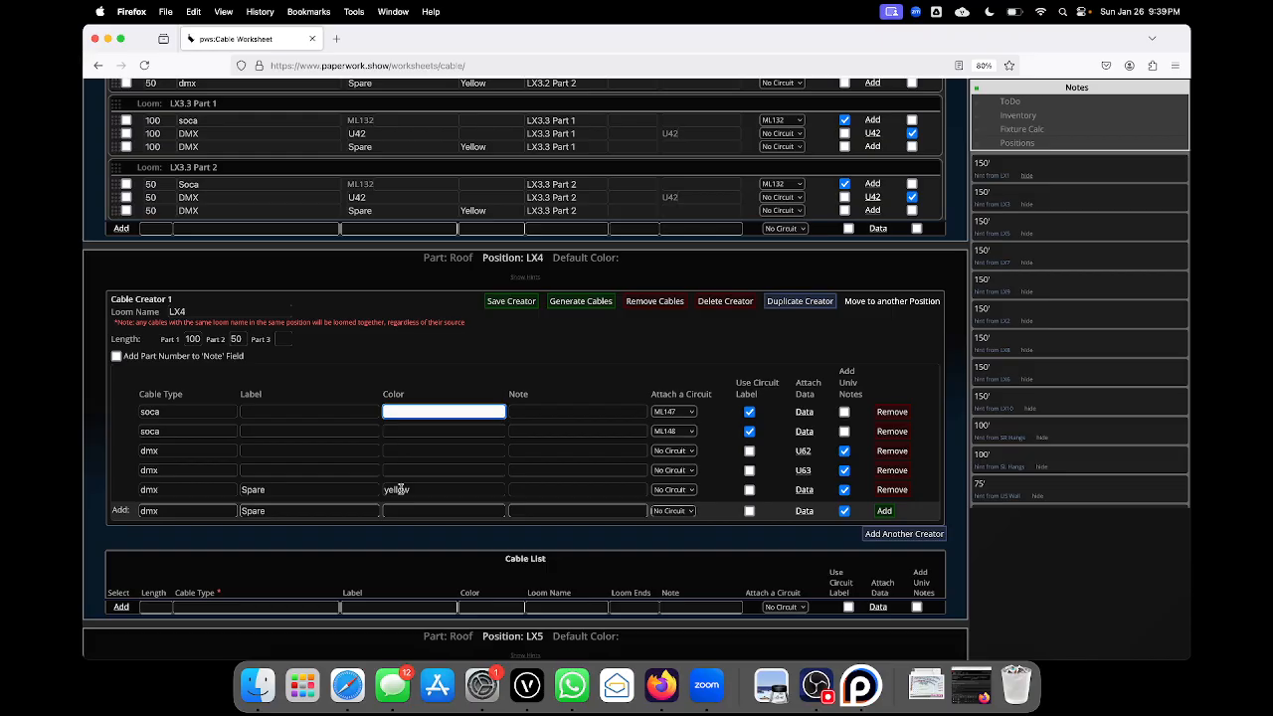
left_click_drag(409, 489, 371, 490)
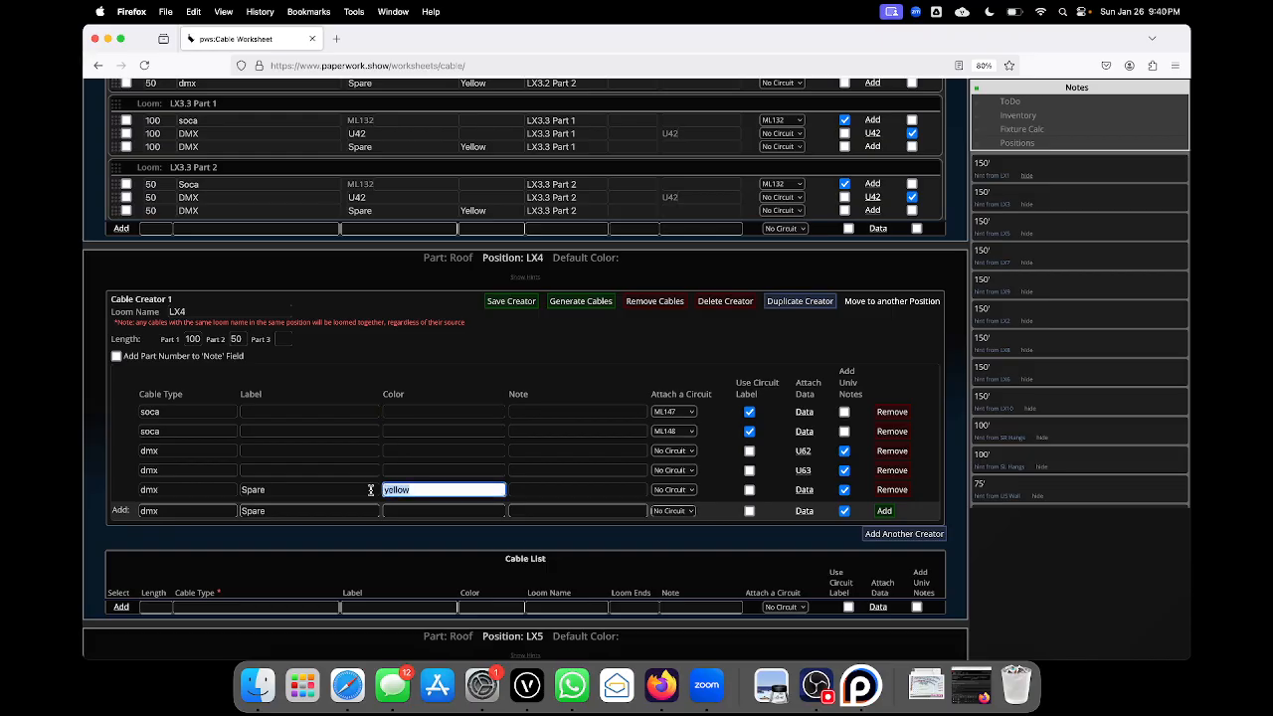
left_click(435, 489)
left_click(268, 306)
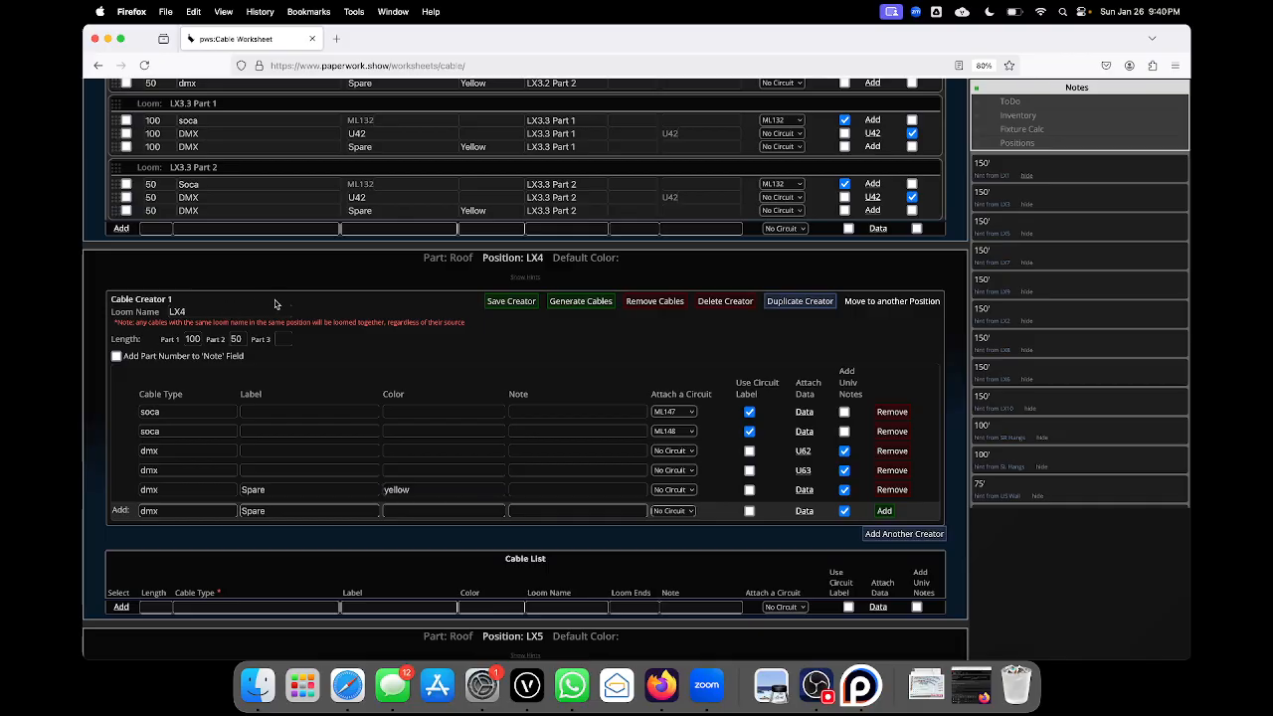
- Save the LX4 cable creator and open the project's equipment list
left_click(523, 302)
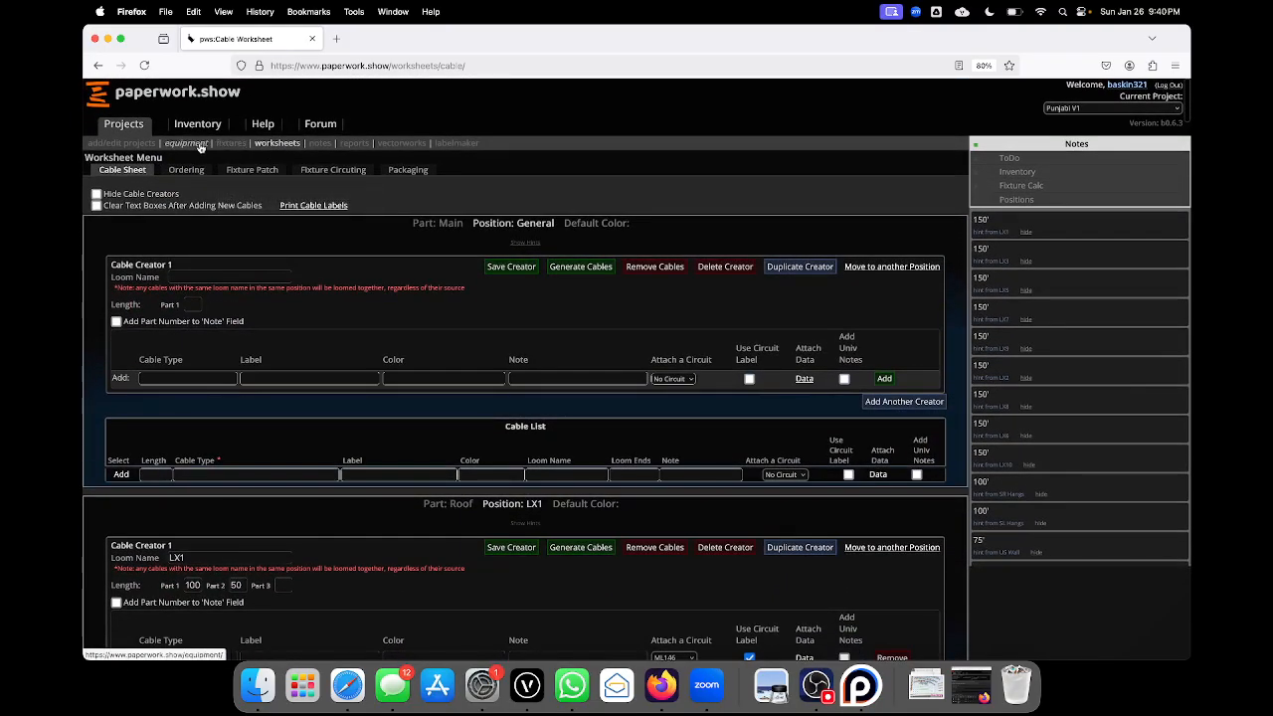
left_click(195, 146)
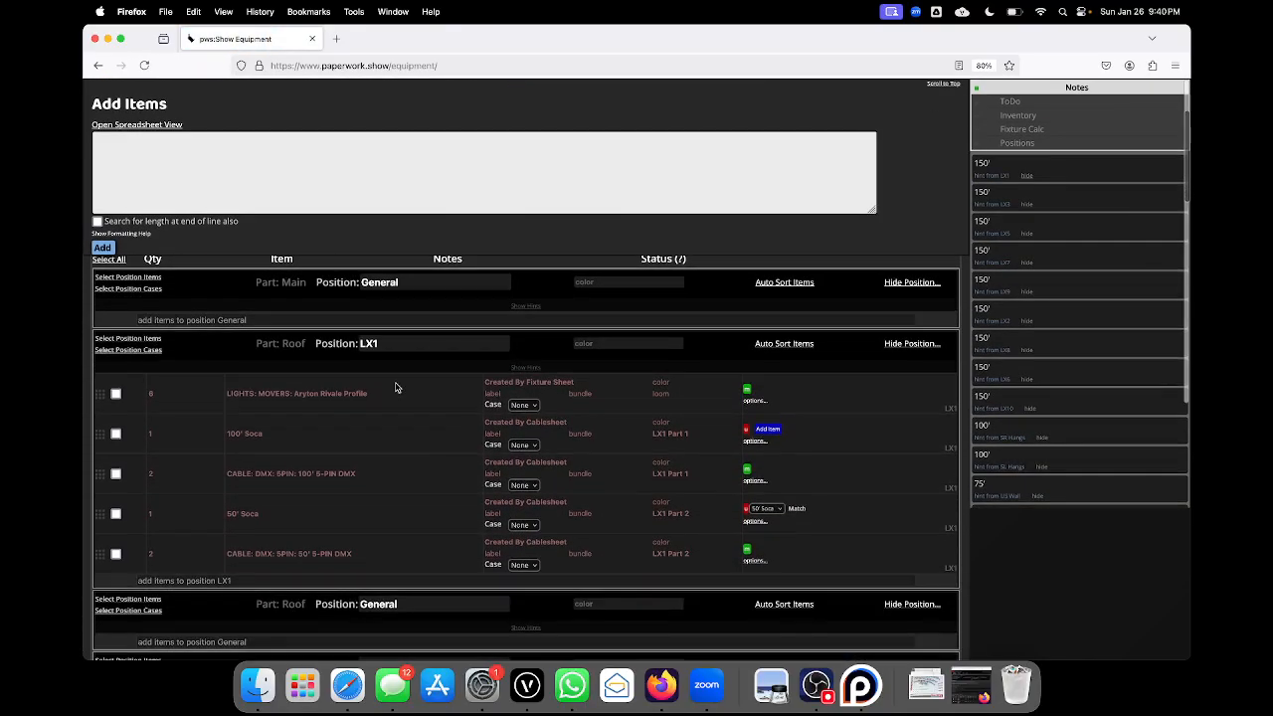
- Try red as the color of the Roof part's LX1 position and clear the color again
left_click(619, 342)
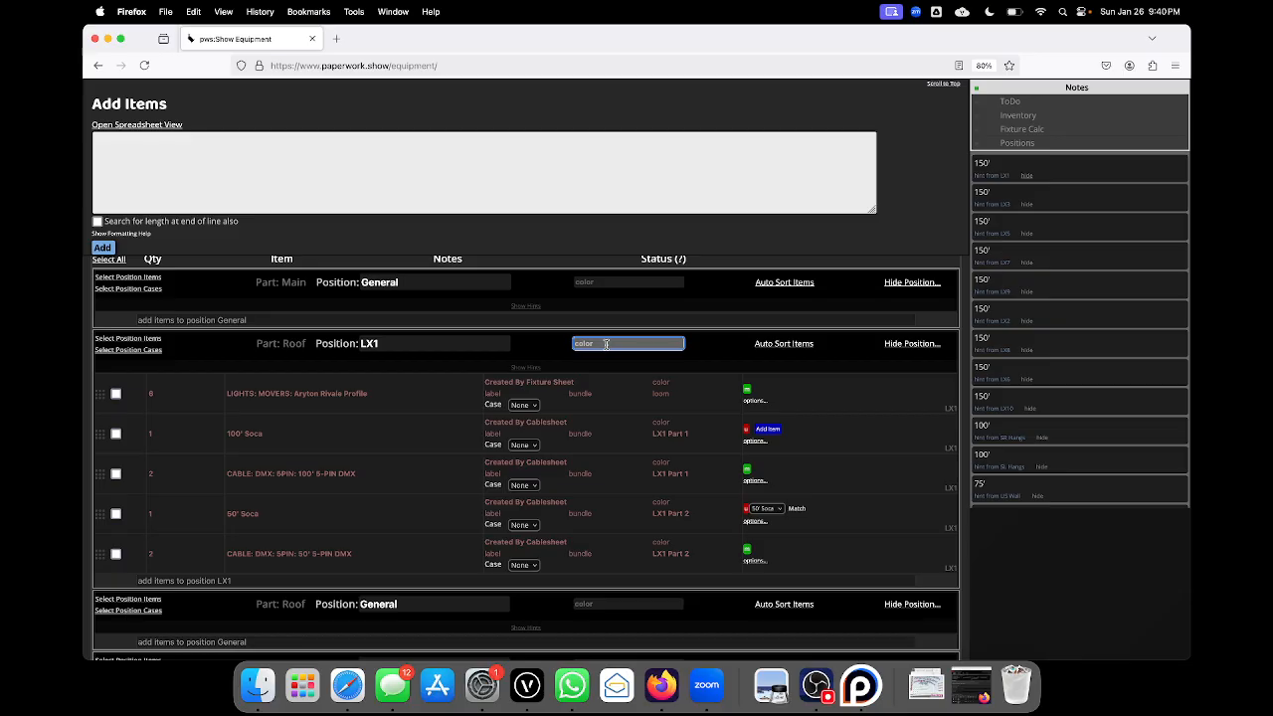
key("Return")
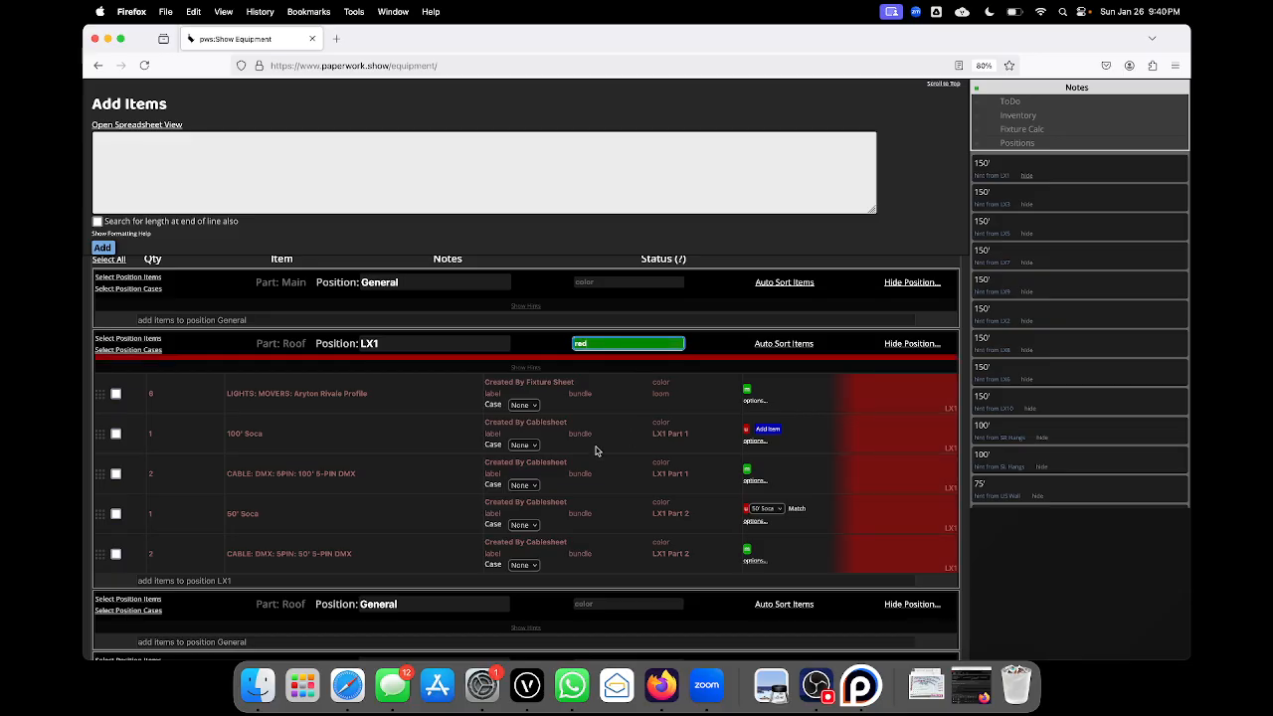
scroll(596, 451, "down", 1)
left_click(604, 309)
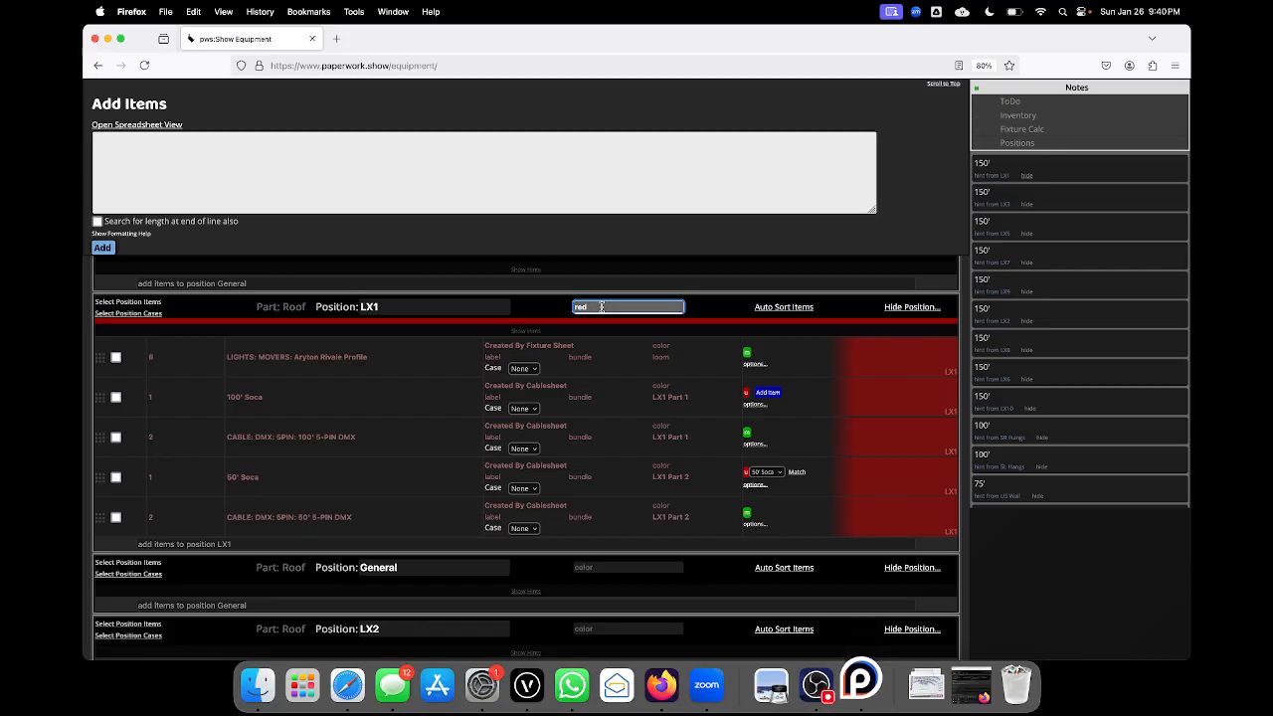
key("BackSpace")
key("BackSpace")
key("BackSpace")
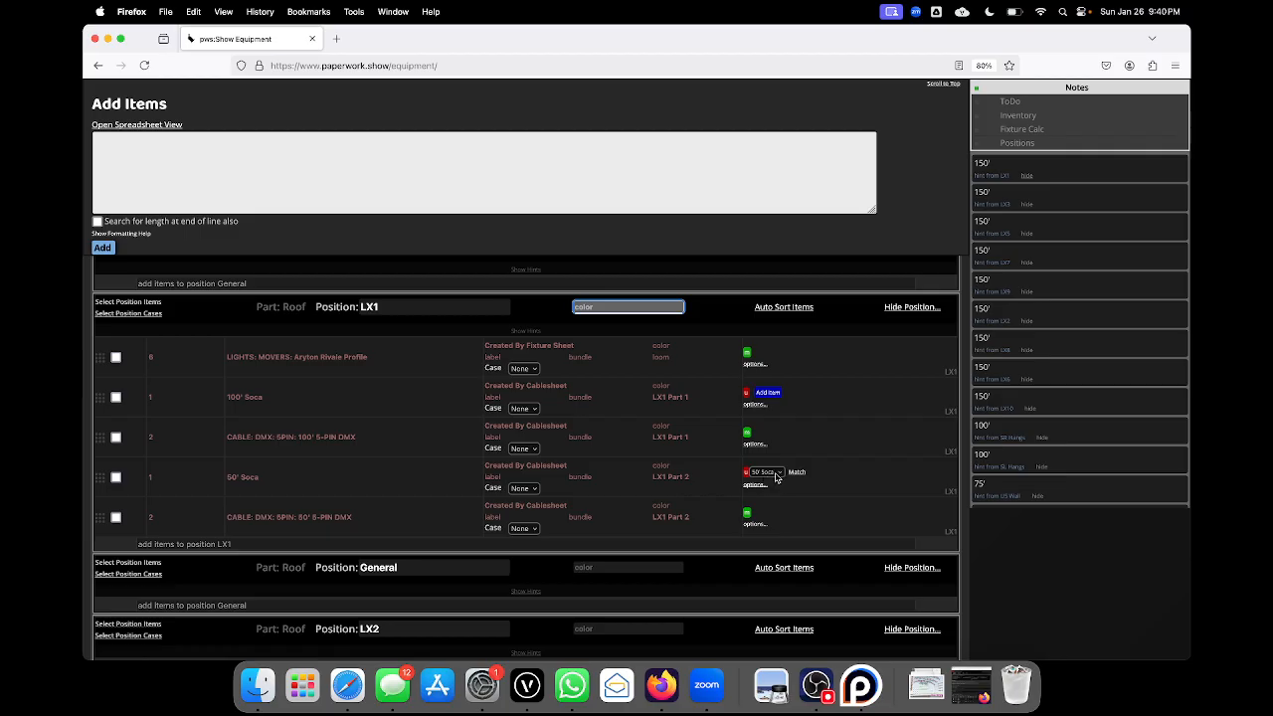
- Match the LX1 position's unmatched 50' Soca line to the suggested 50' Soca inventory item
left_click(799, 473)
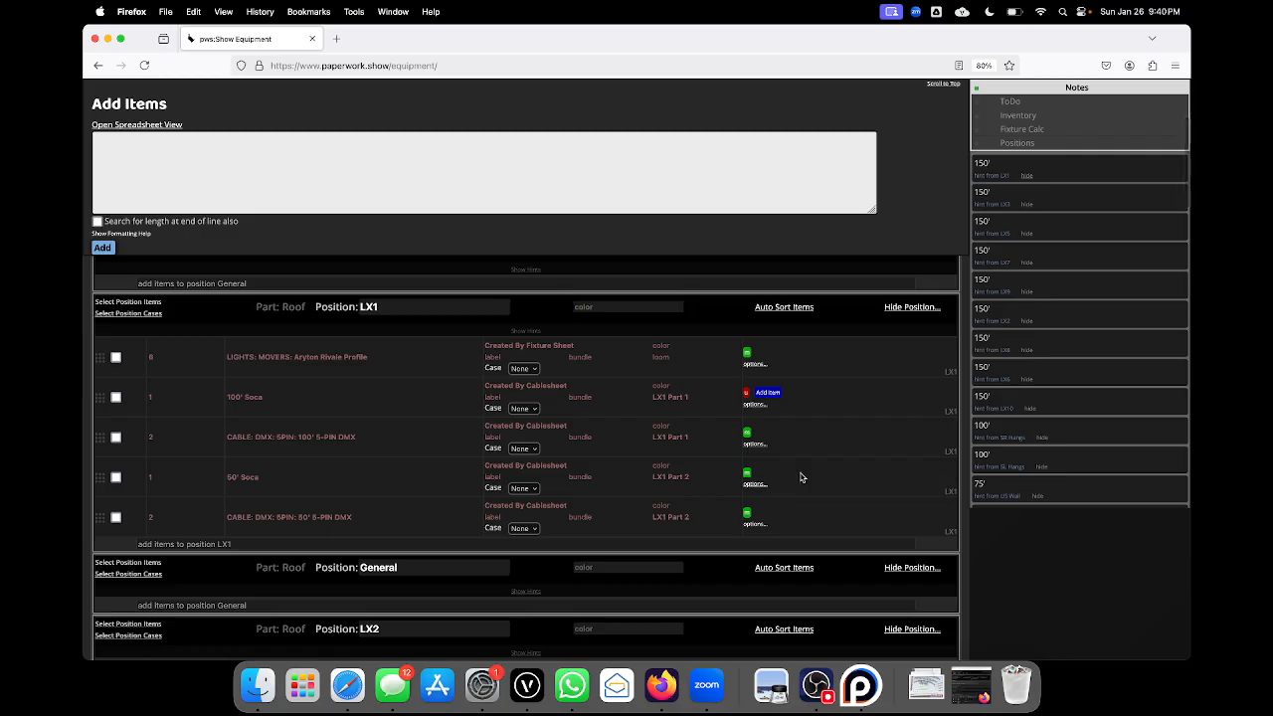
scroll(248, 496, "down", 2)
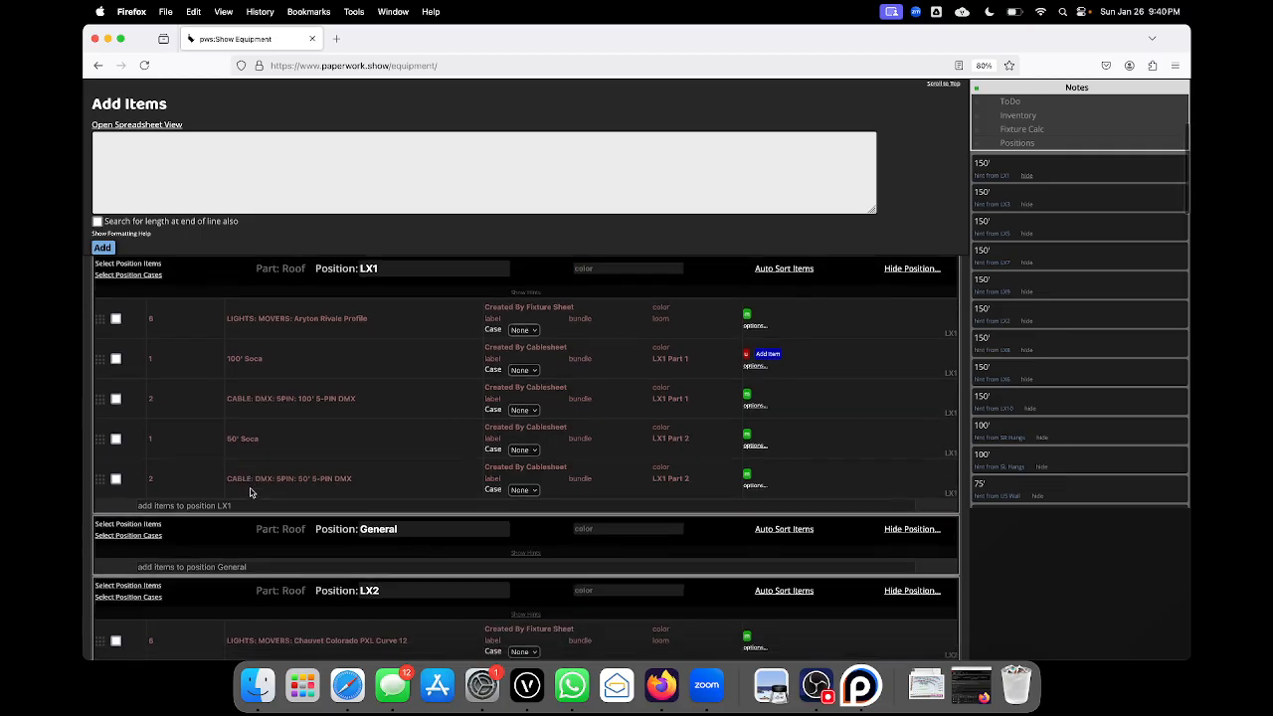
- Match the LX1 position's 100' Soca line to the inventory item MULTI:100' 12/14 Multicable (Socapex)
scroll(261, 420, "up", 1)
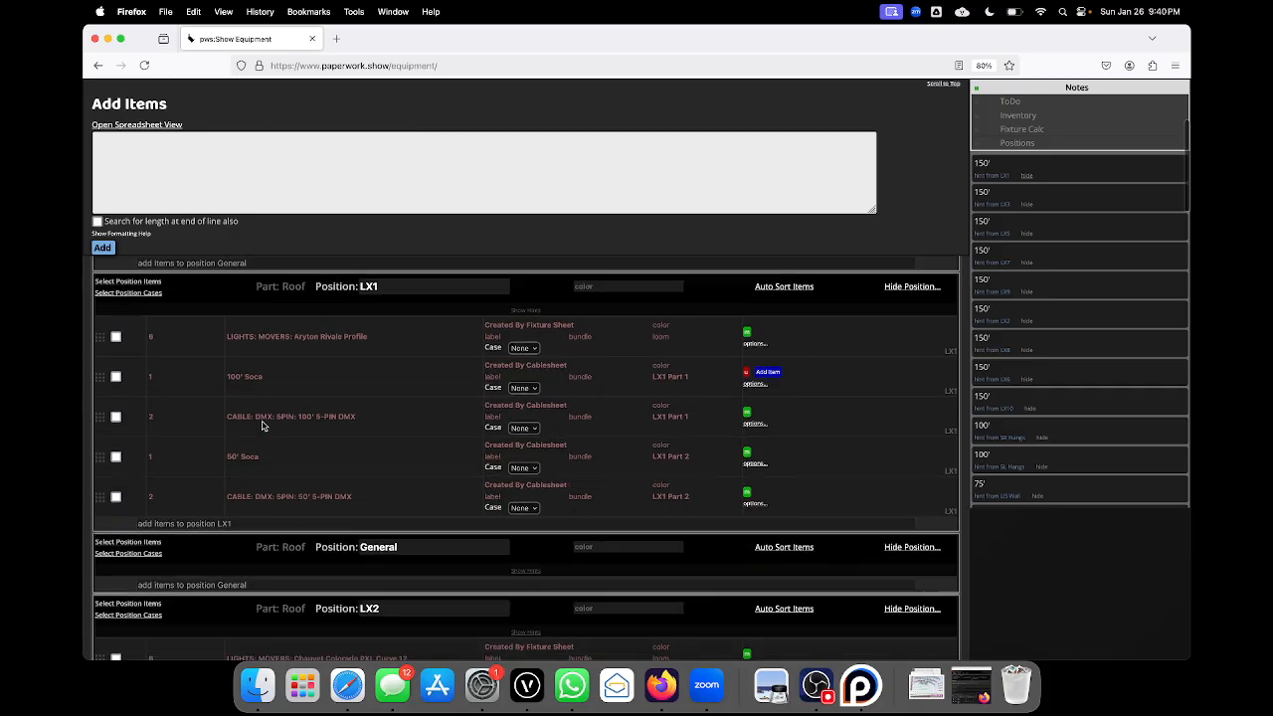
left_click(755, 389)
left_click(367, 403)
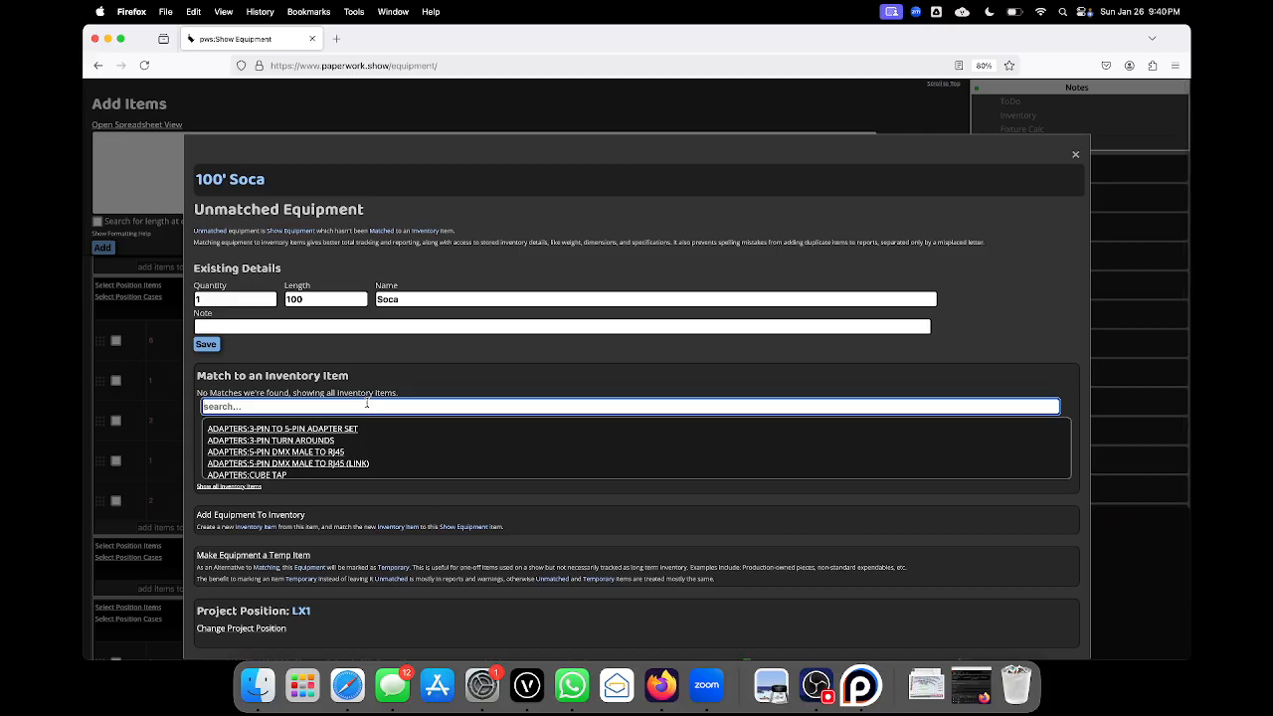
type("soca")
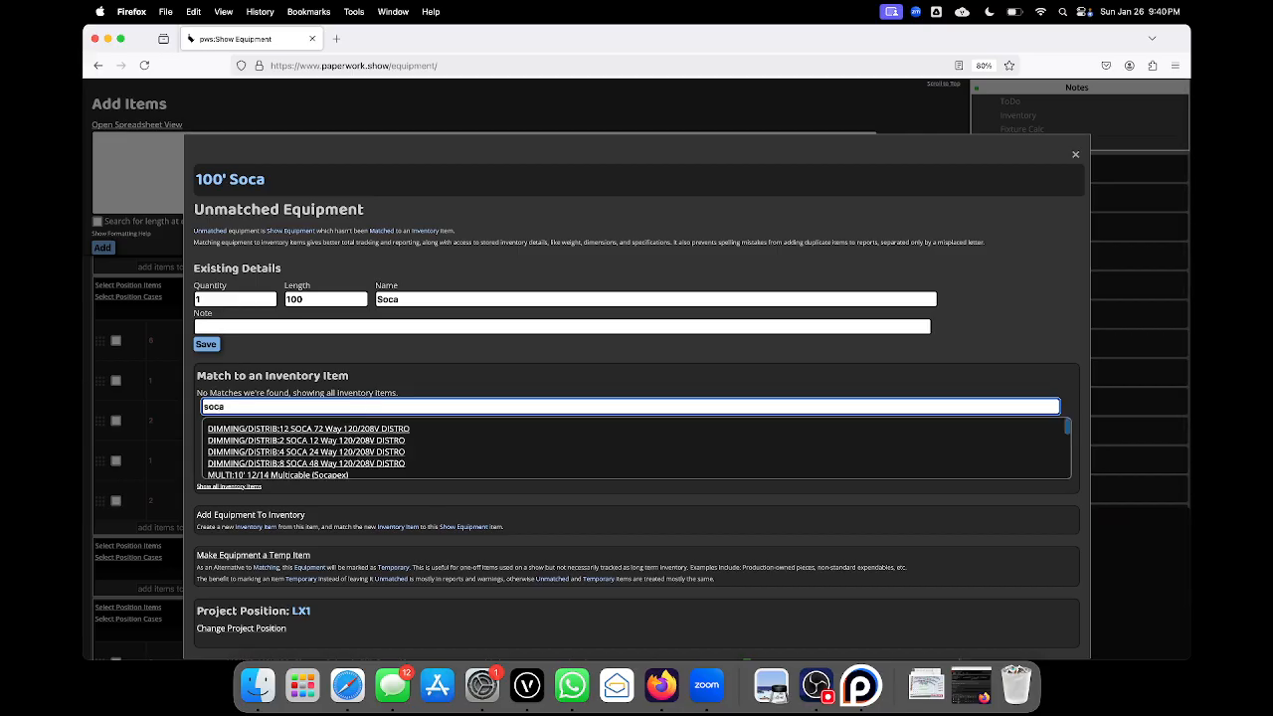
scroll(460, 463, "down", 5)
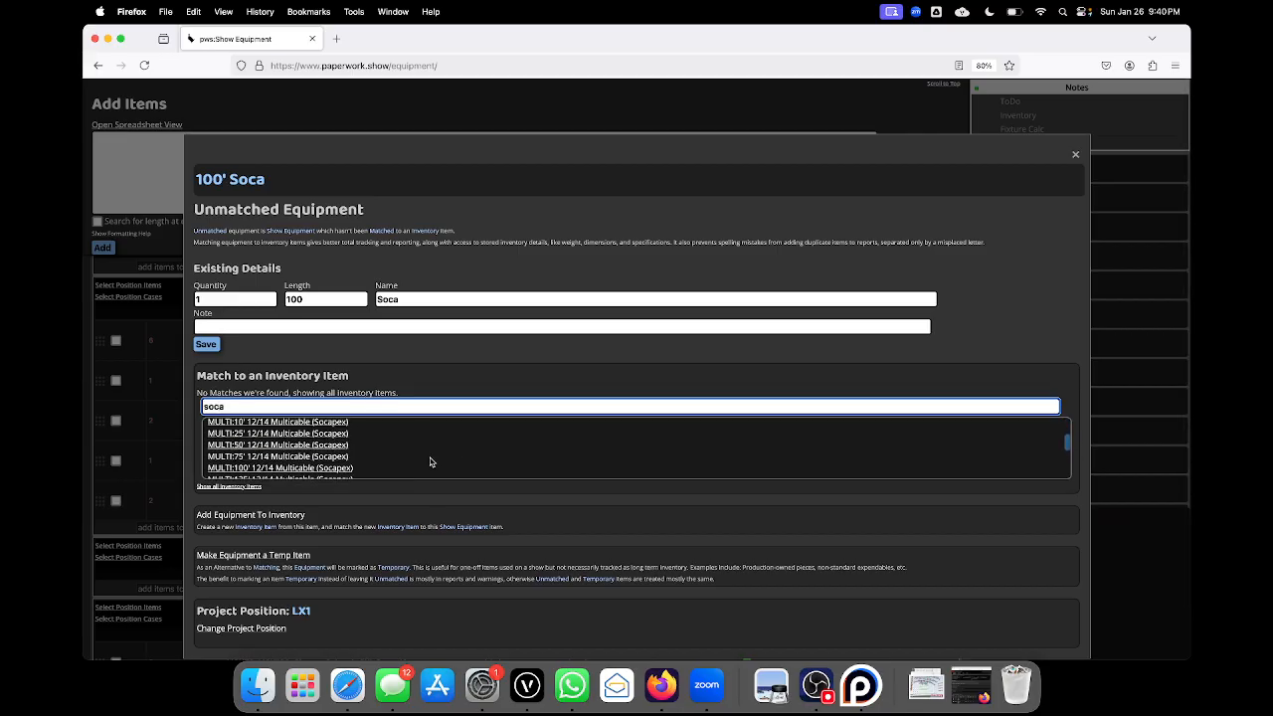
scroll(341, 455, "down", 1)
left_click(290, 451)
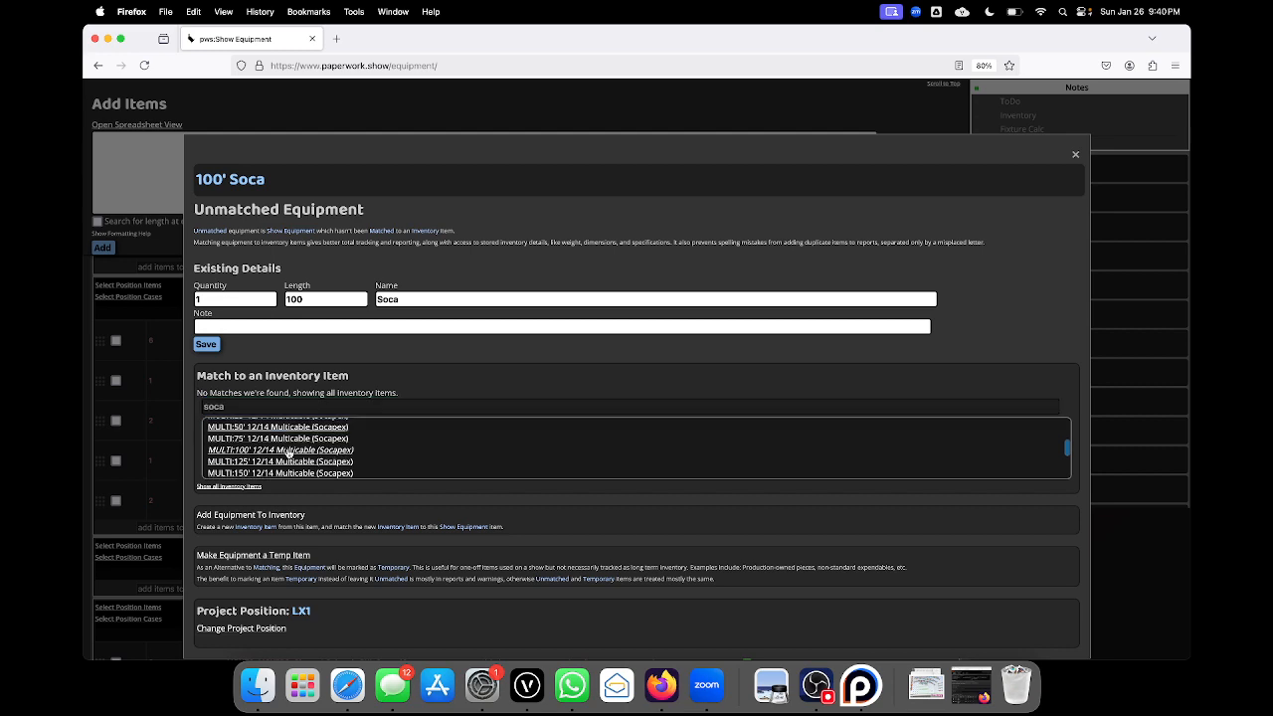
- Unmatch the LX1 position's 50' Soca line and rematch it to the inventory item MULTI:50' 12/14 Multicable (Socapex)
scroll(346, 455, "down", 1)
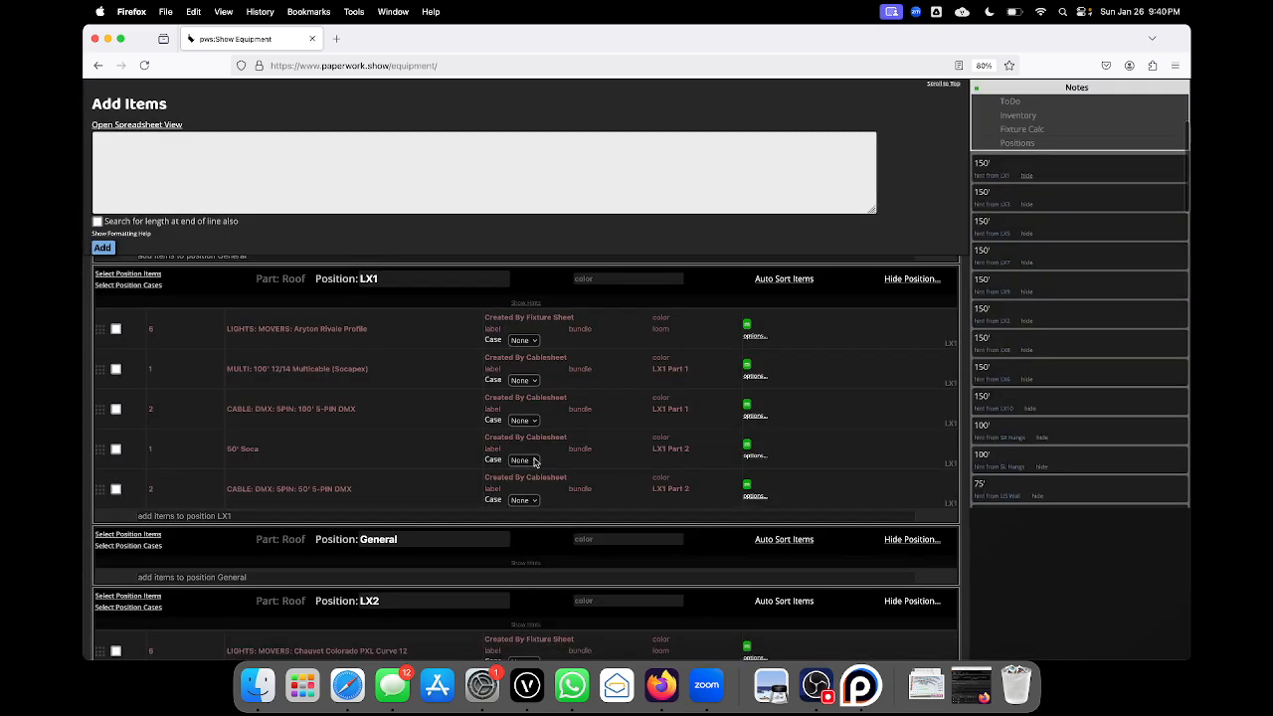
left_click(746, 446)
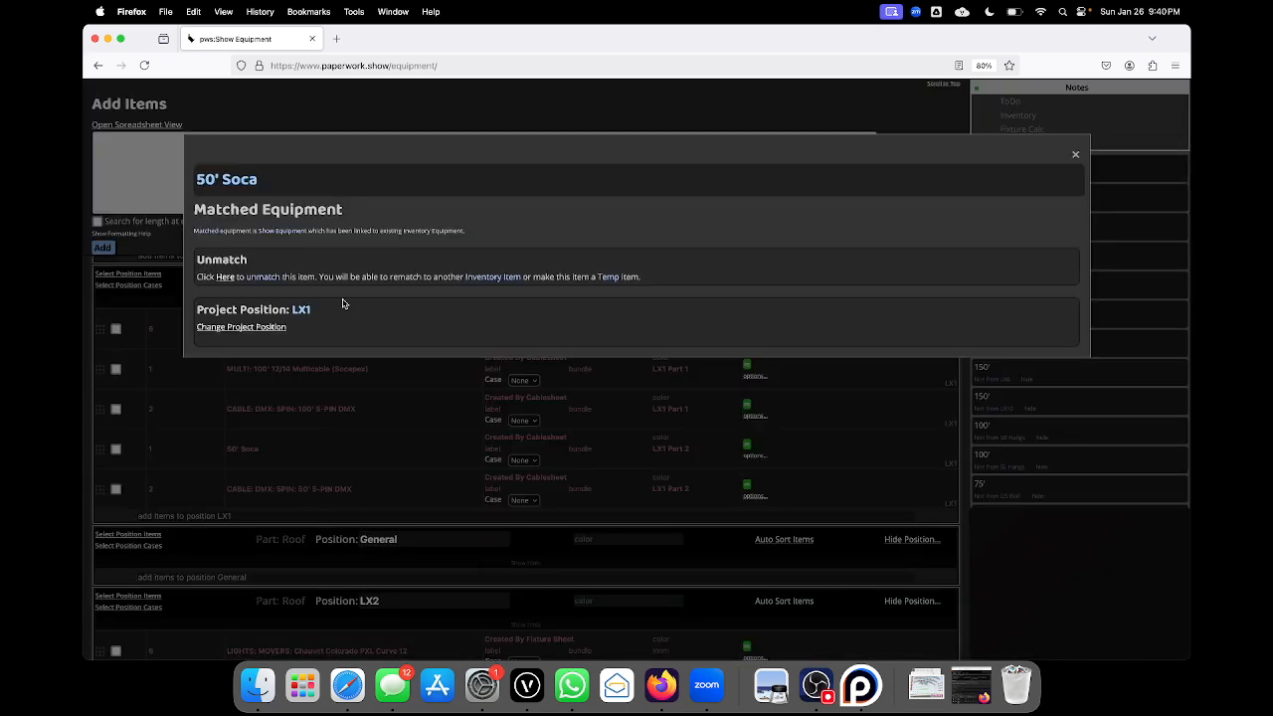
left_click(225, 277)
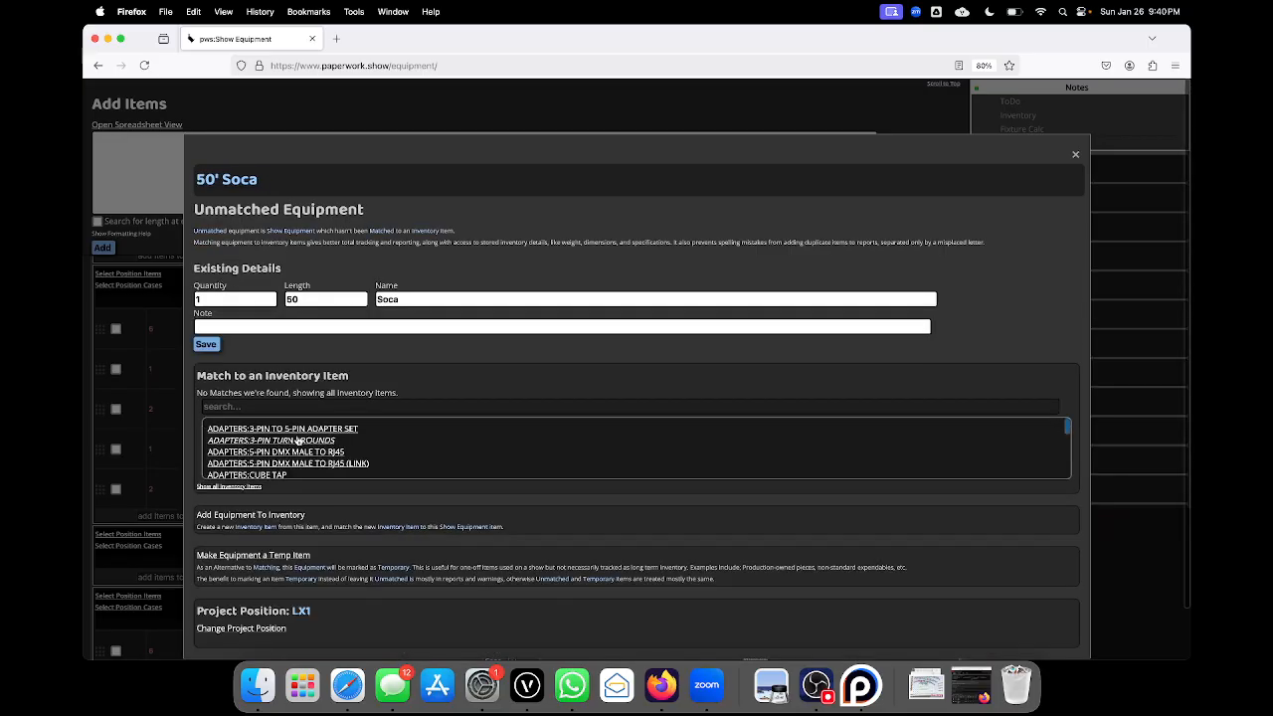
left_click(314, 407)
type("soc")
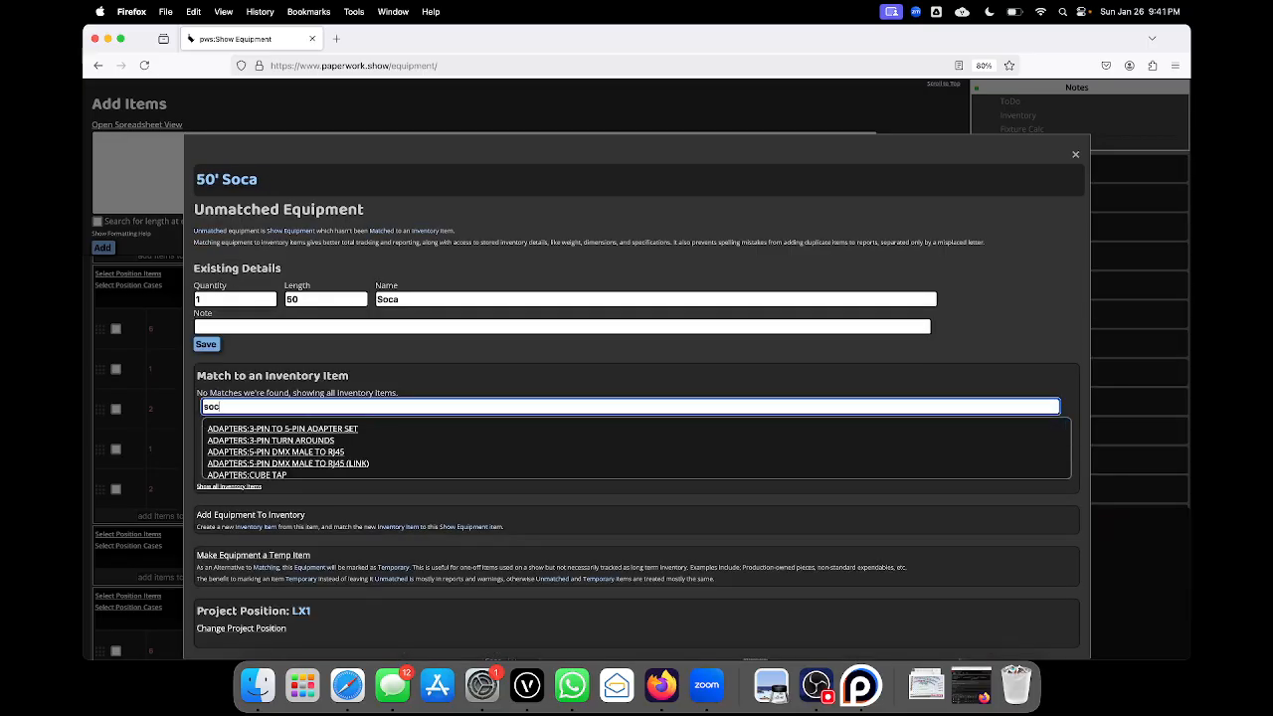
type("a")
scroll(320, 453, "down", 5)
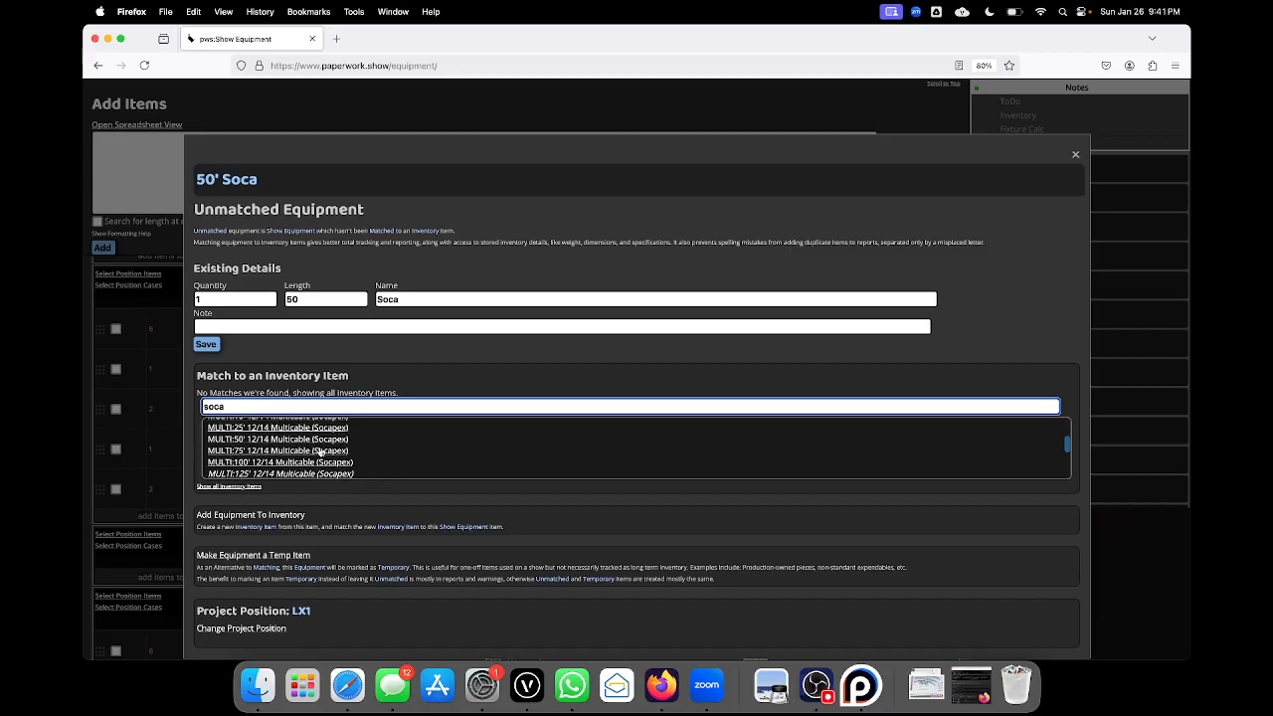
left_click(294, 439)
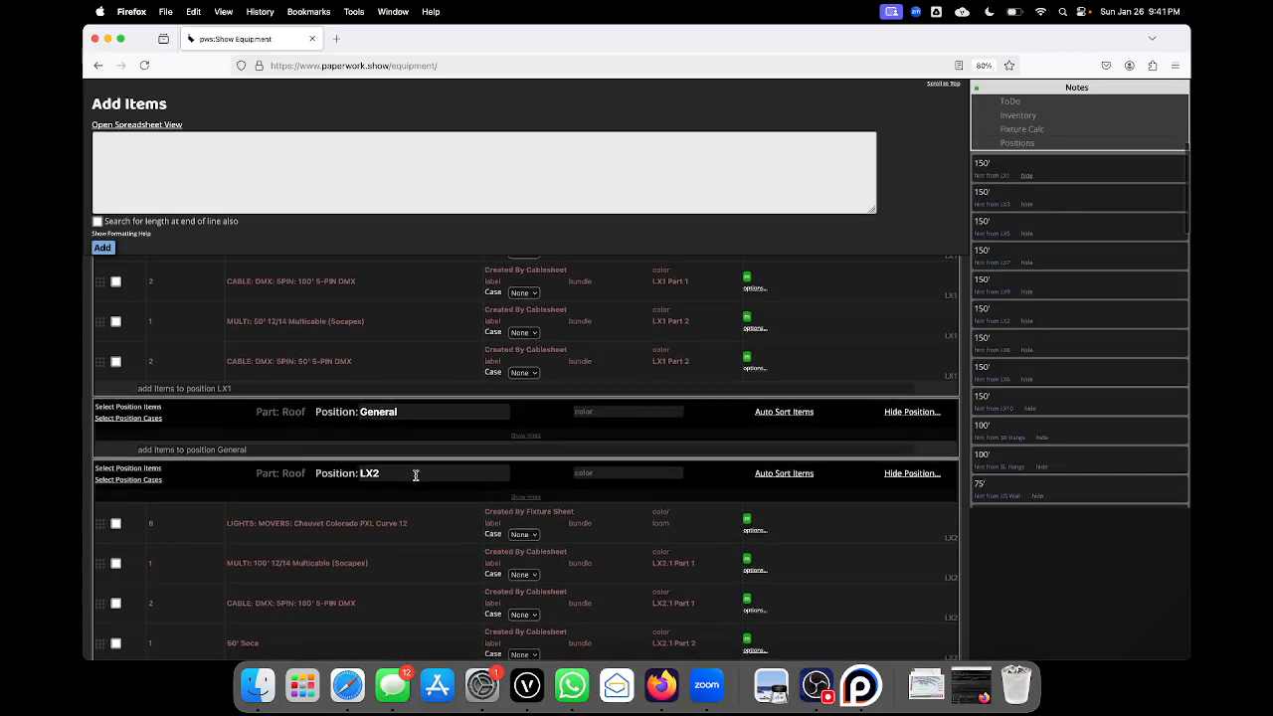
- Return to the cable worksheet and generate the Roof part's LX4 cables from its creator
scroll(415, 475, "down", 15)
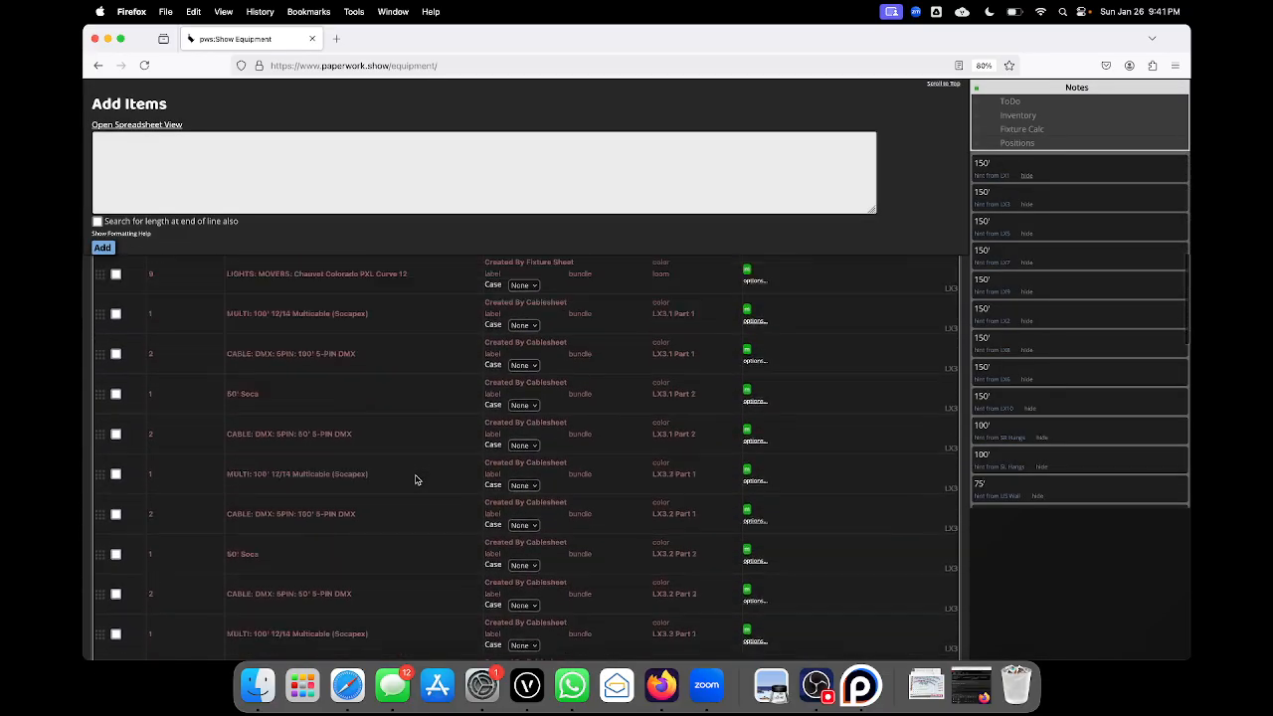
scroll(415, 479, "down", 15)
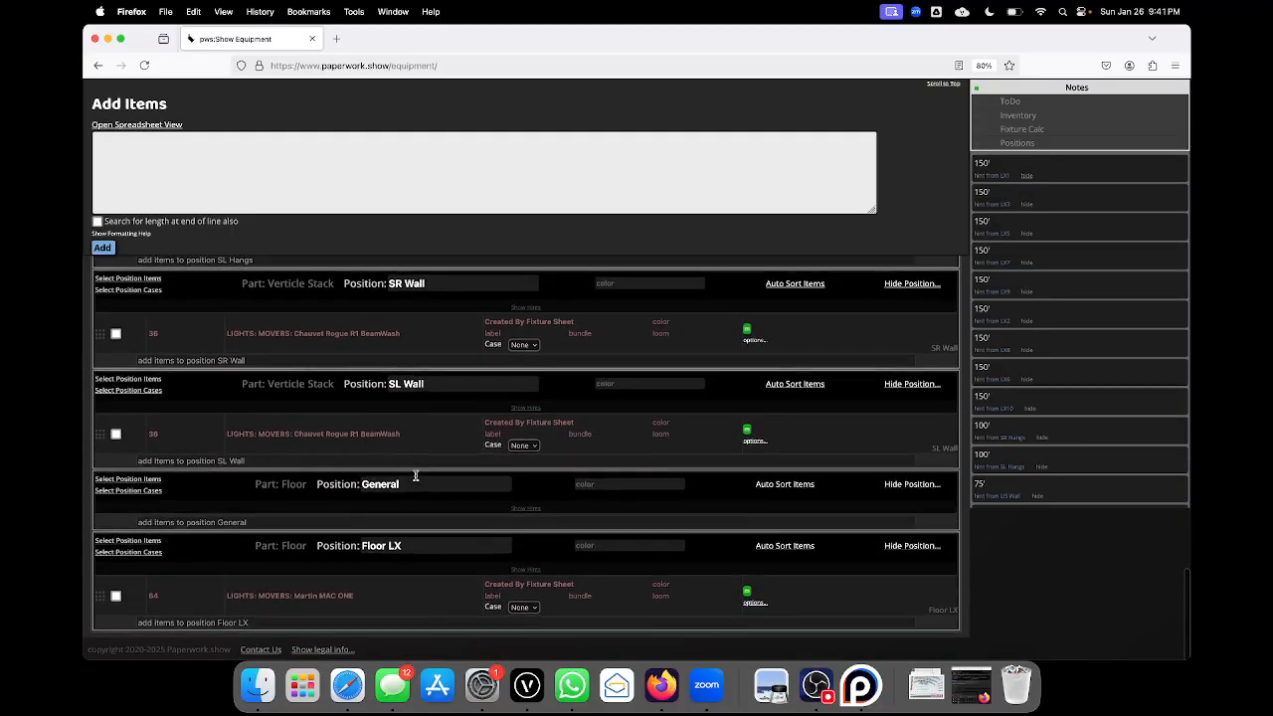
scroll(416, 476, "up", 20)
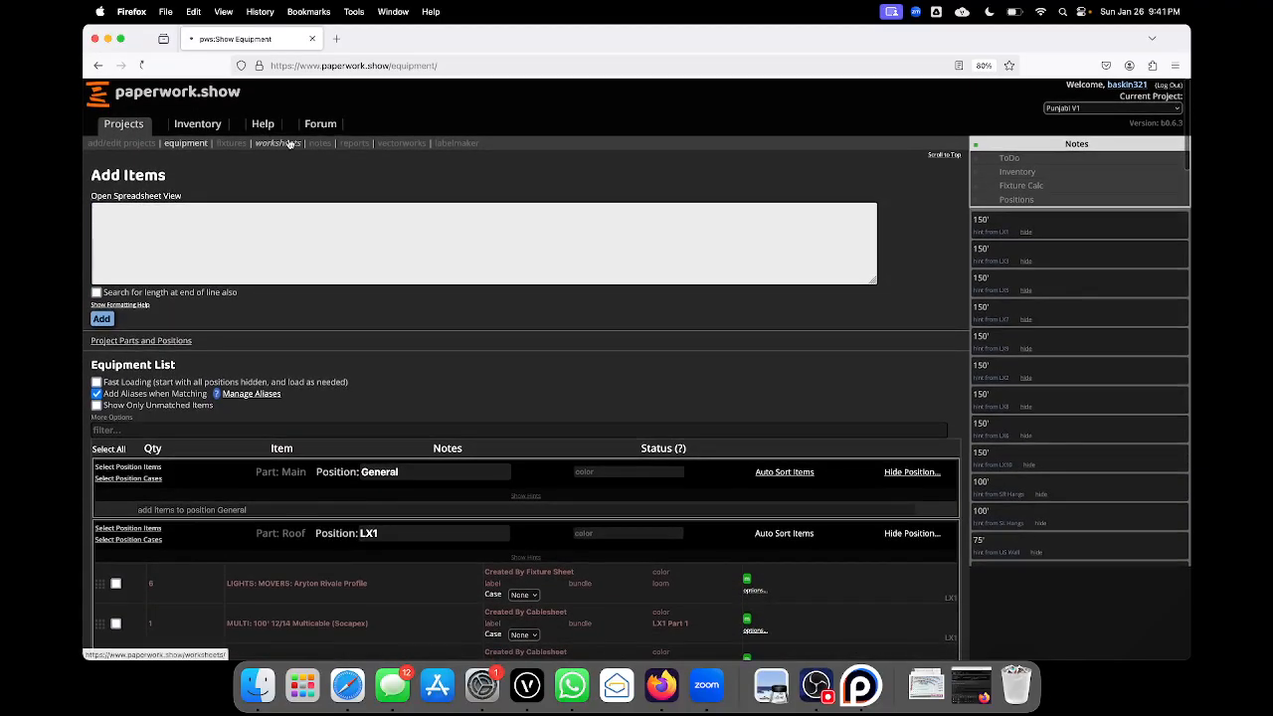
left_click(278, 143)
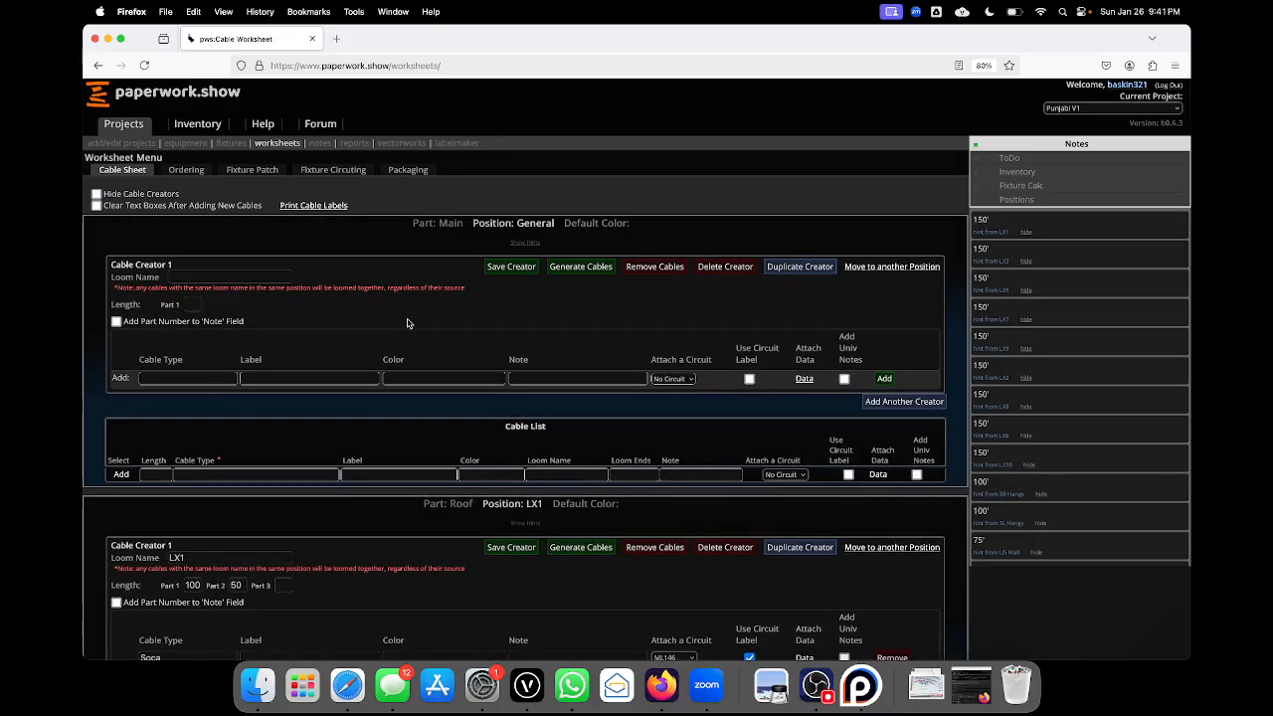
scroll(406, 323, "down", 20)
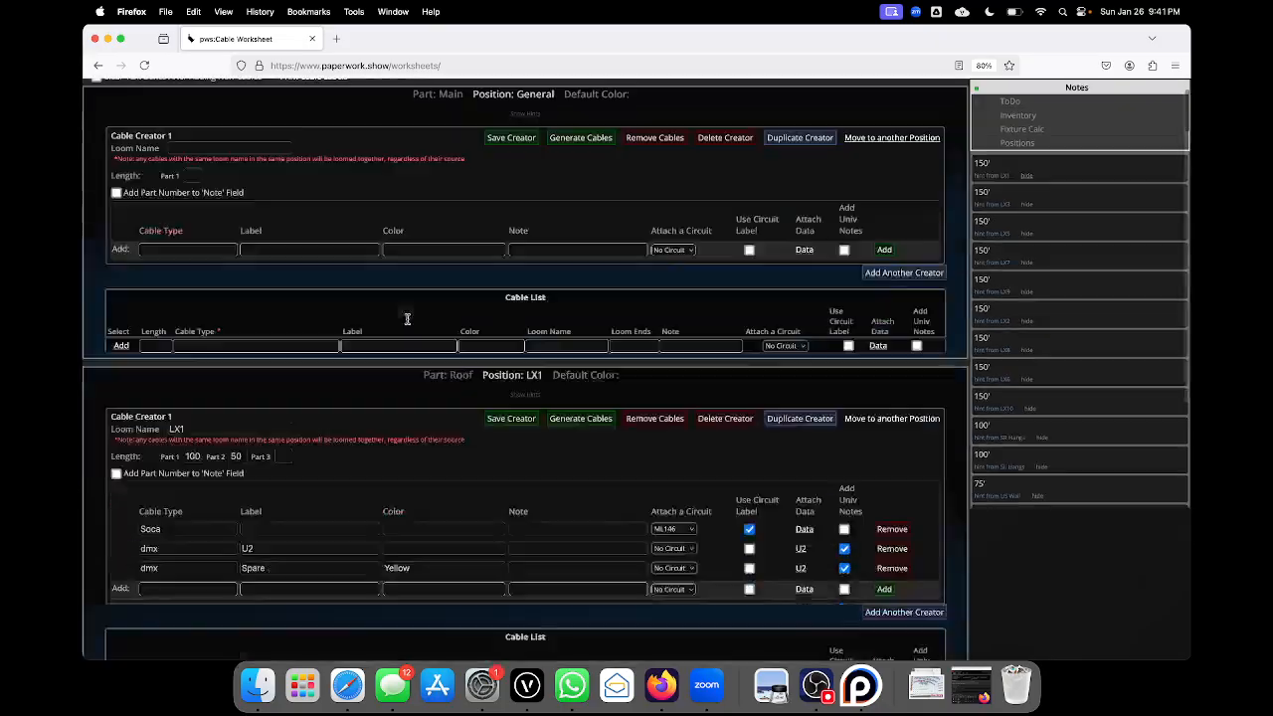
scroll(407, 324, "down", 15)
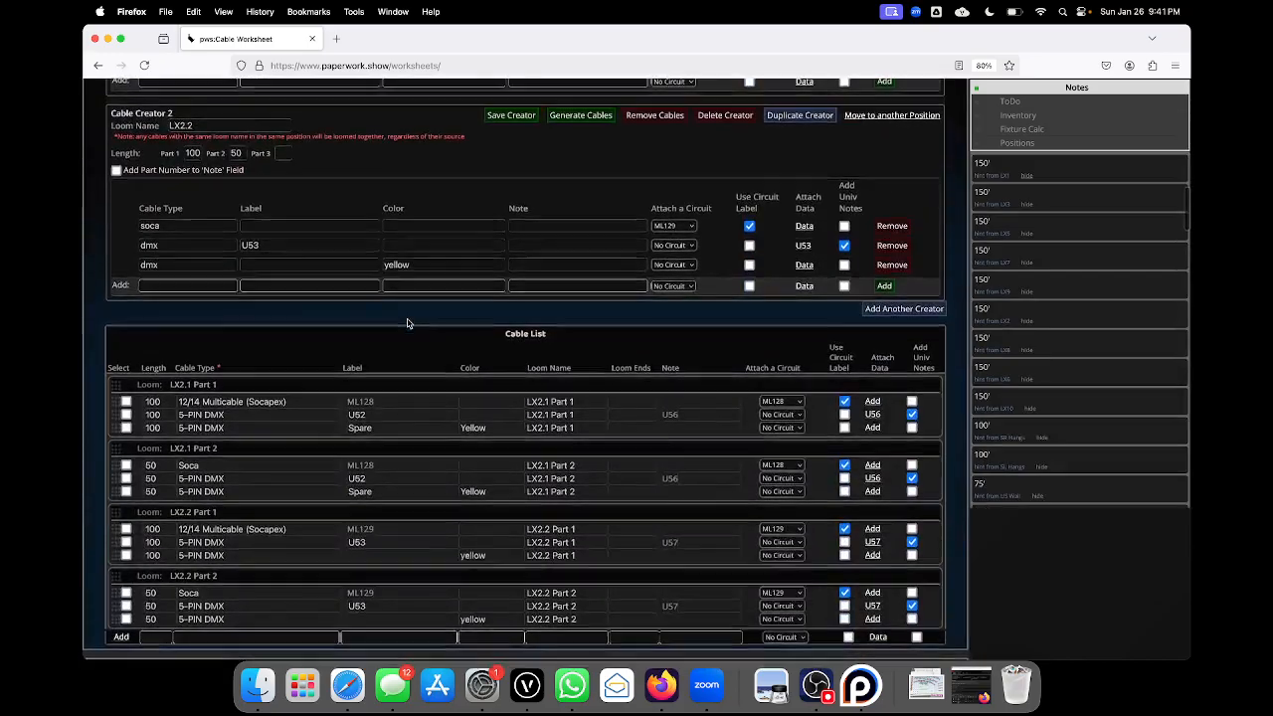
scroll(407, 323, "down", 15)
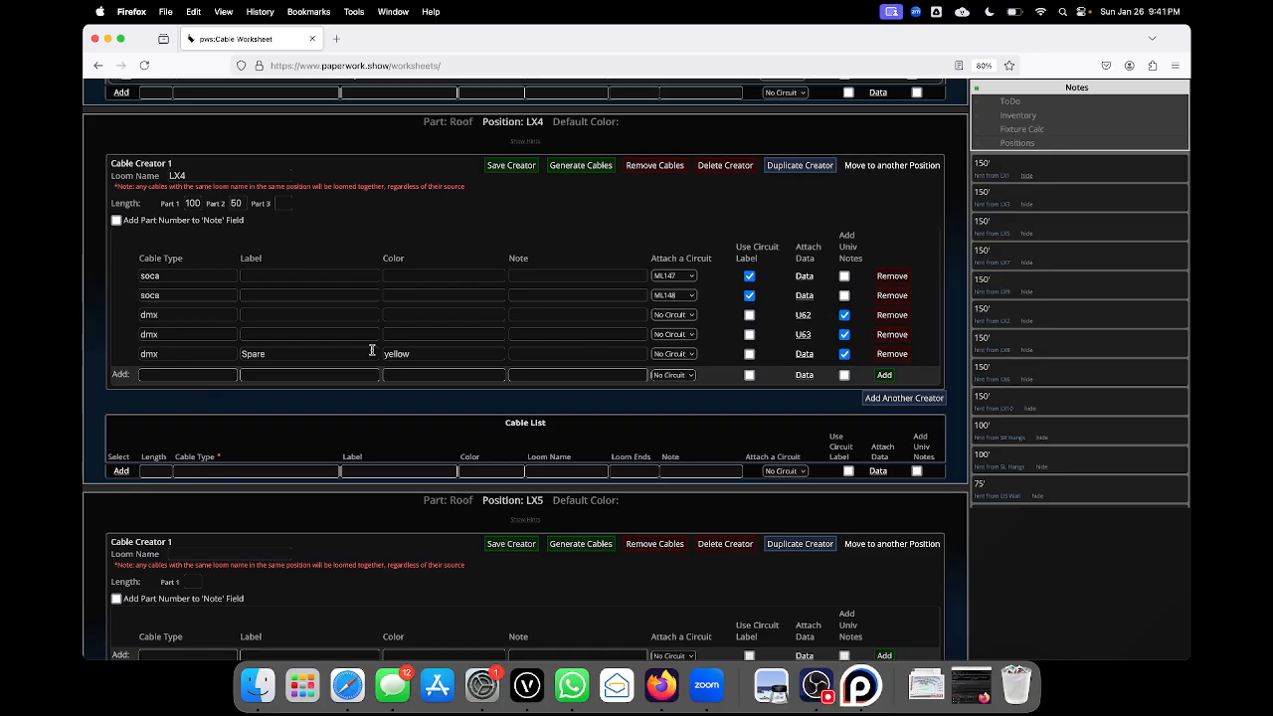
left_click(584, 166)
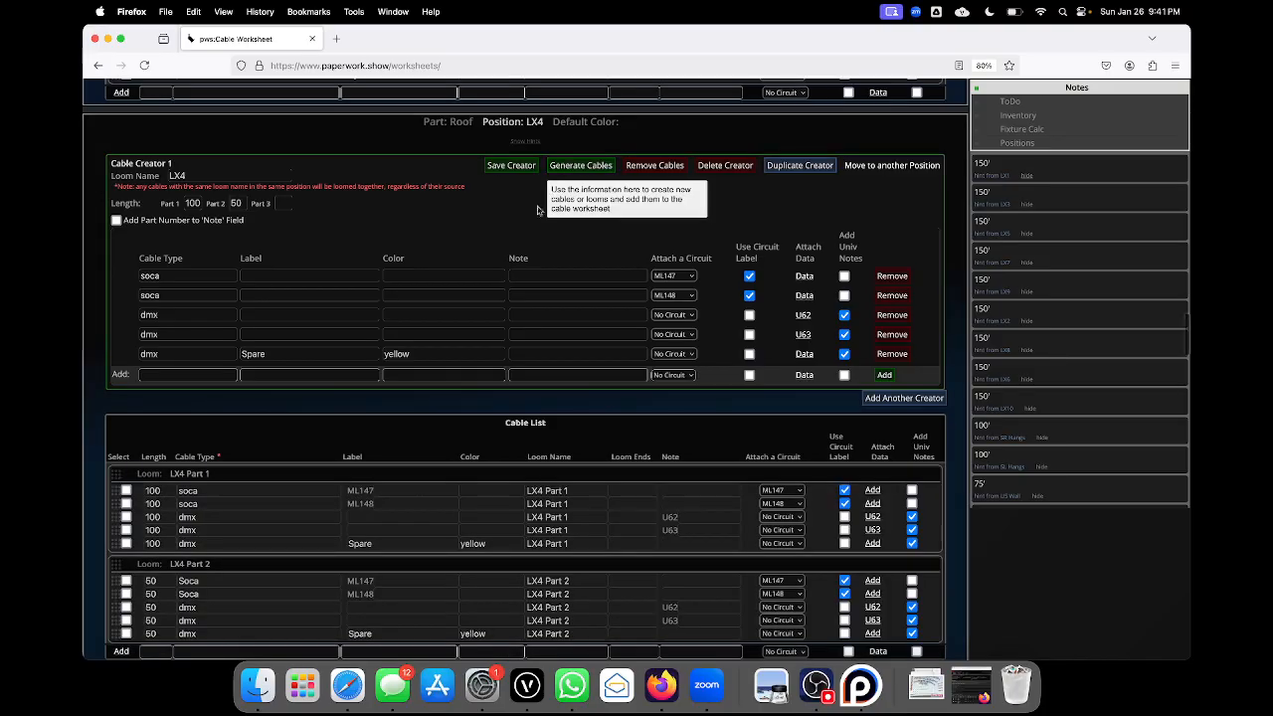
- Examine the generated LX4 Part 1 and Part 2 looms, including their loom ends fields, and the worksheet's remaining positions
scroll(462, 394, "down", 3)
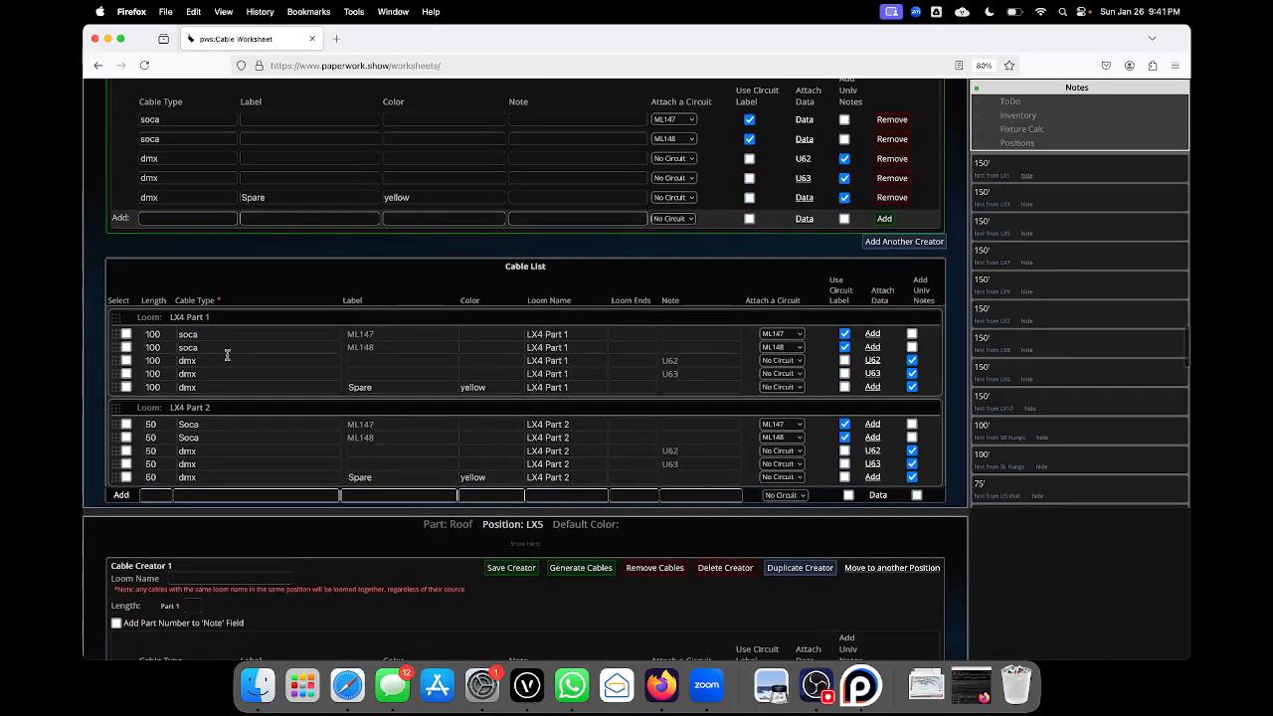
scroll(275, 463, "down", 2)
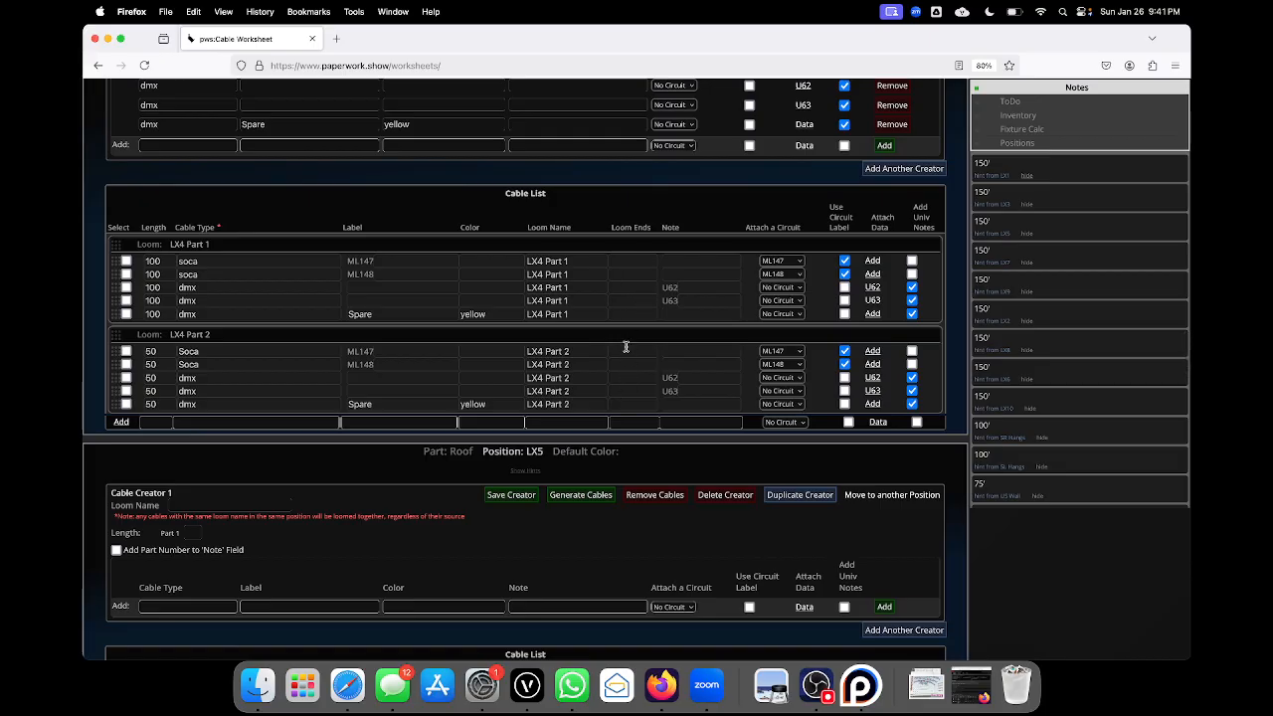
left_click(638, 260)
left_click(633, 287)
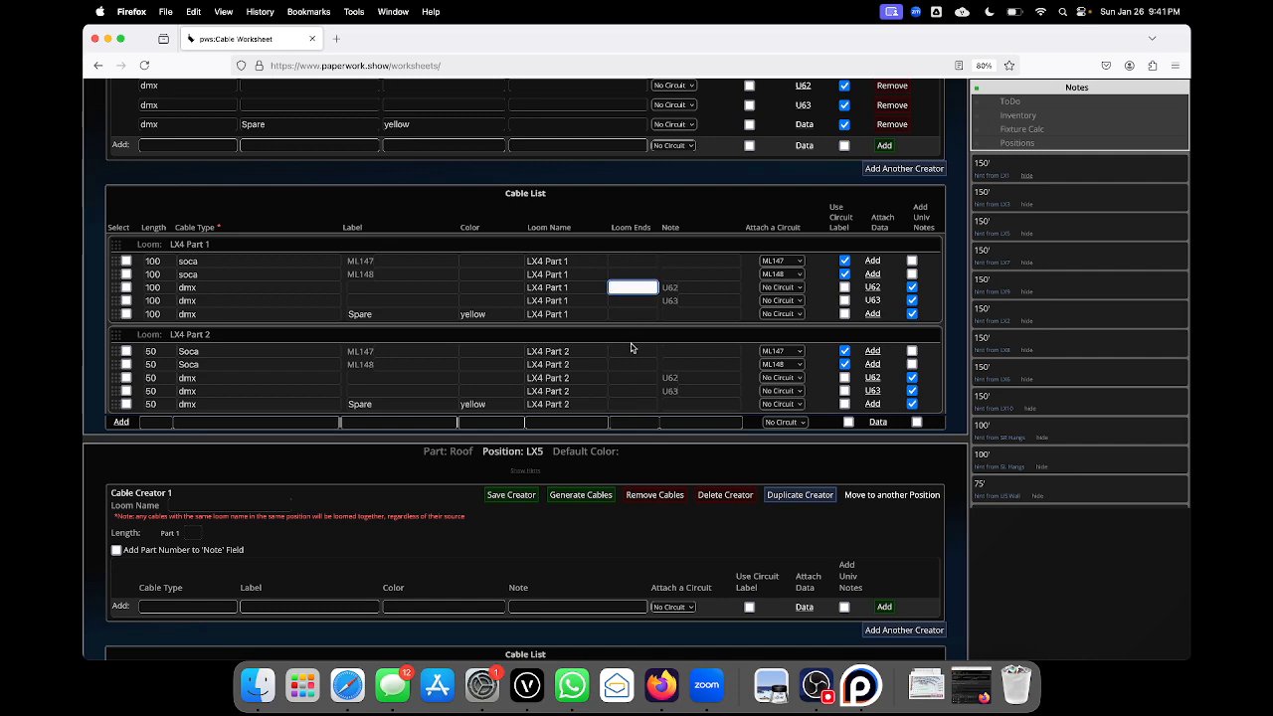
scroll(645, 326, "down", 1)
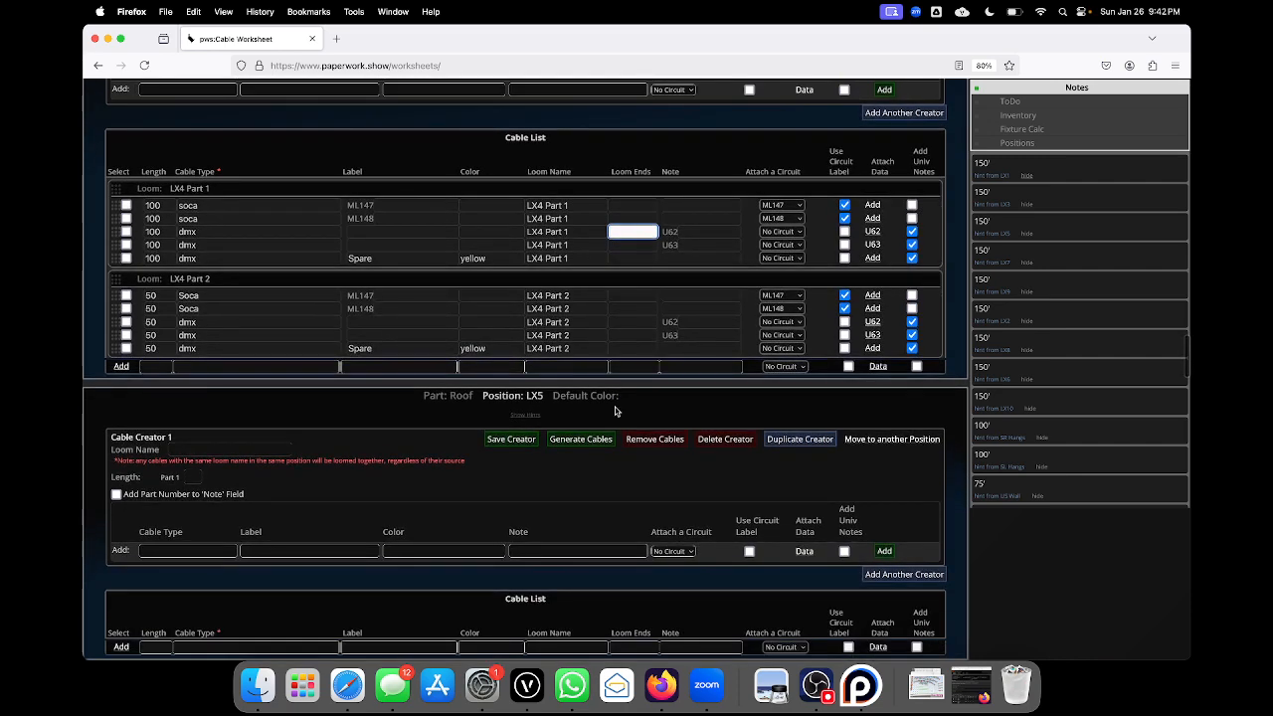
scroll(615, 410, "down", 15)
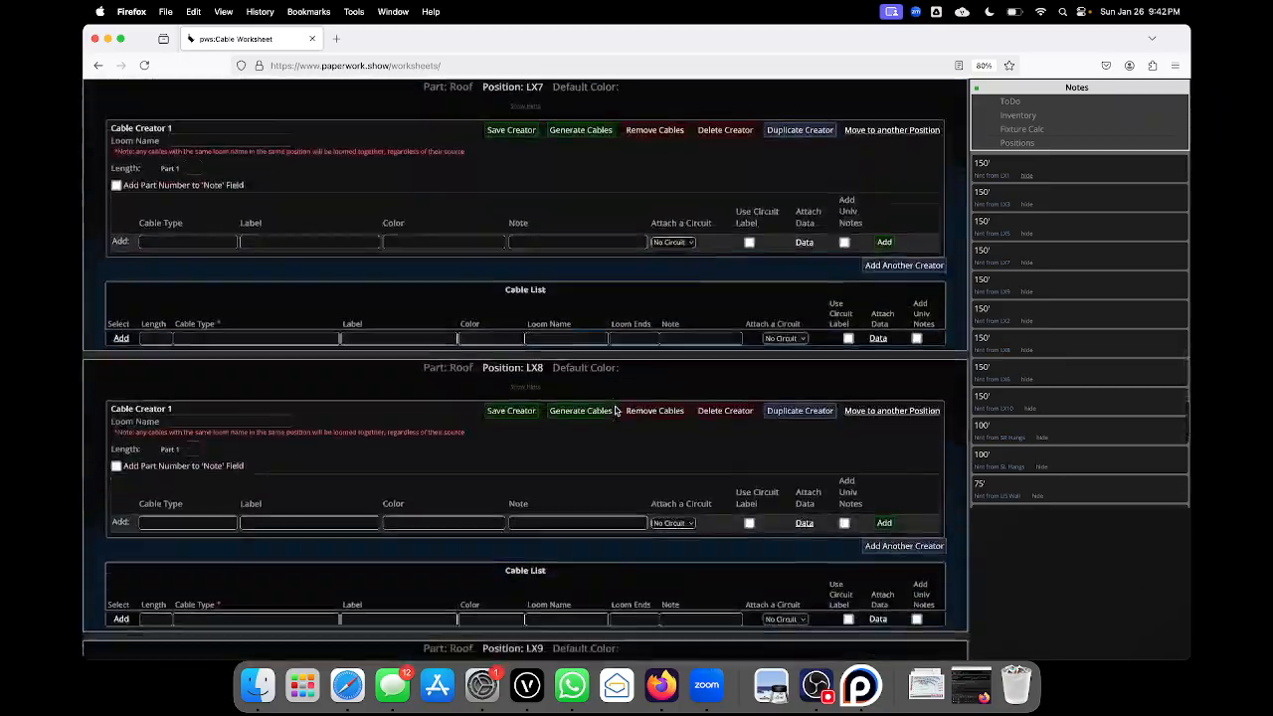
scroll(614, 410, "down", 15)
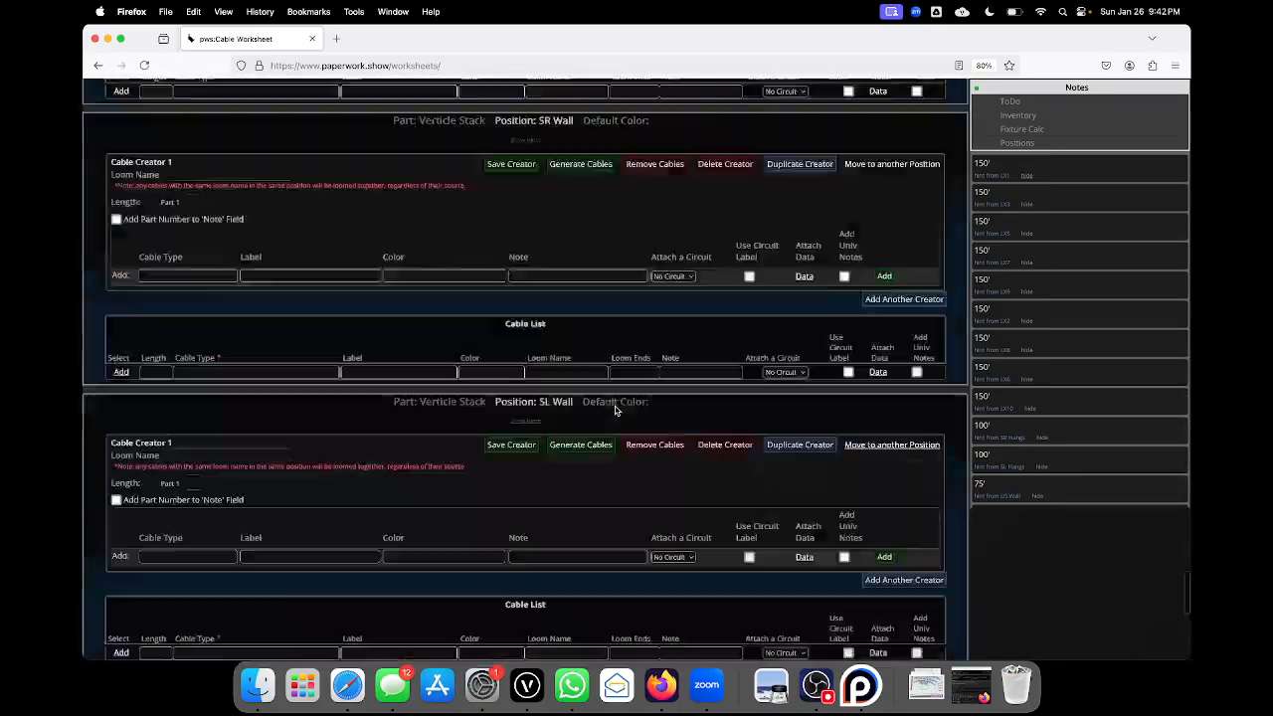
scroll(615, 410, "up", 20)
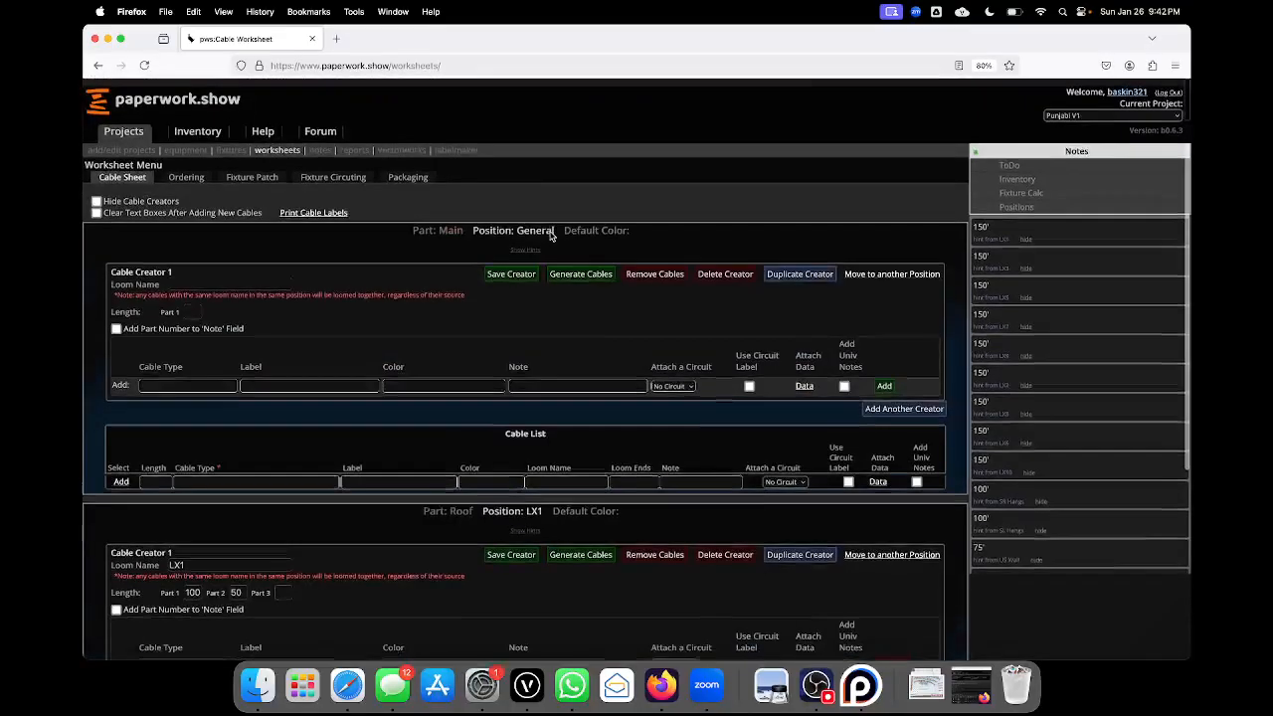
- Open the printable Cable/Equipment Label Sheet report, including show equipment with labels or color
left_click(354, 149)
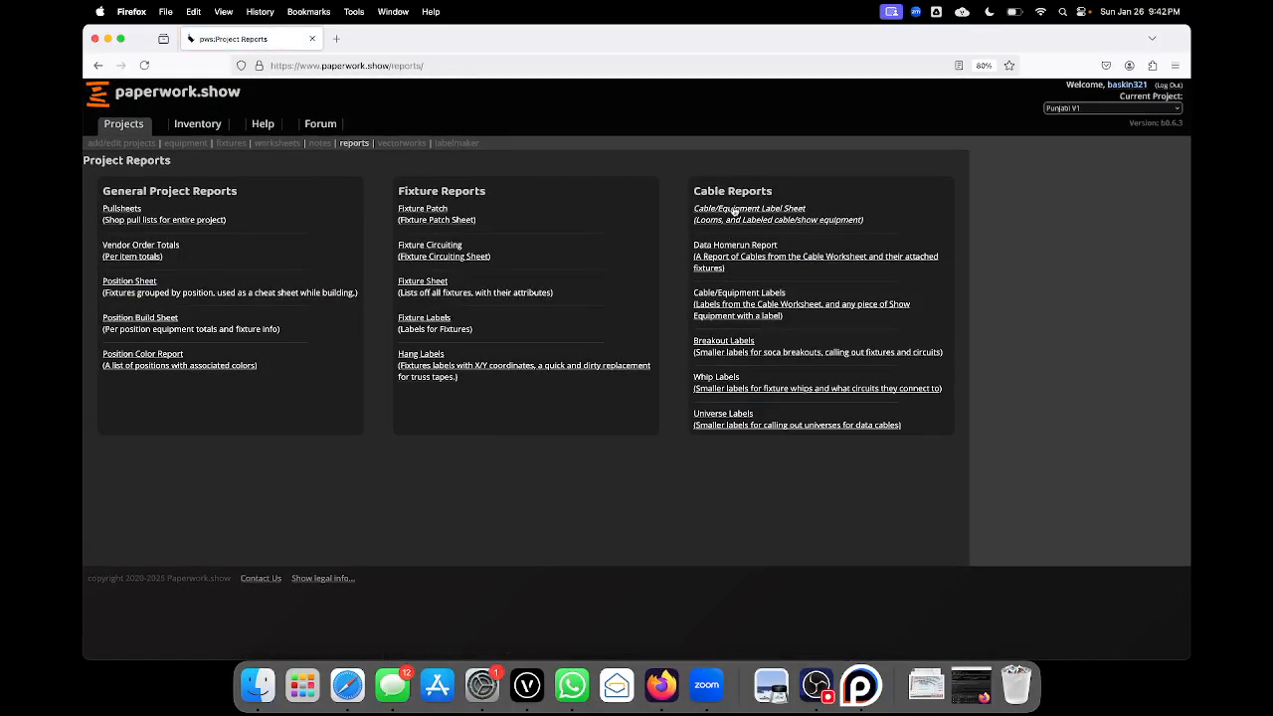
left_click(772, 209)
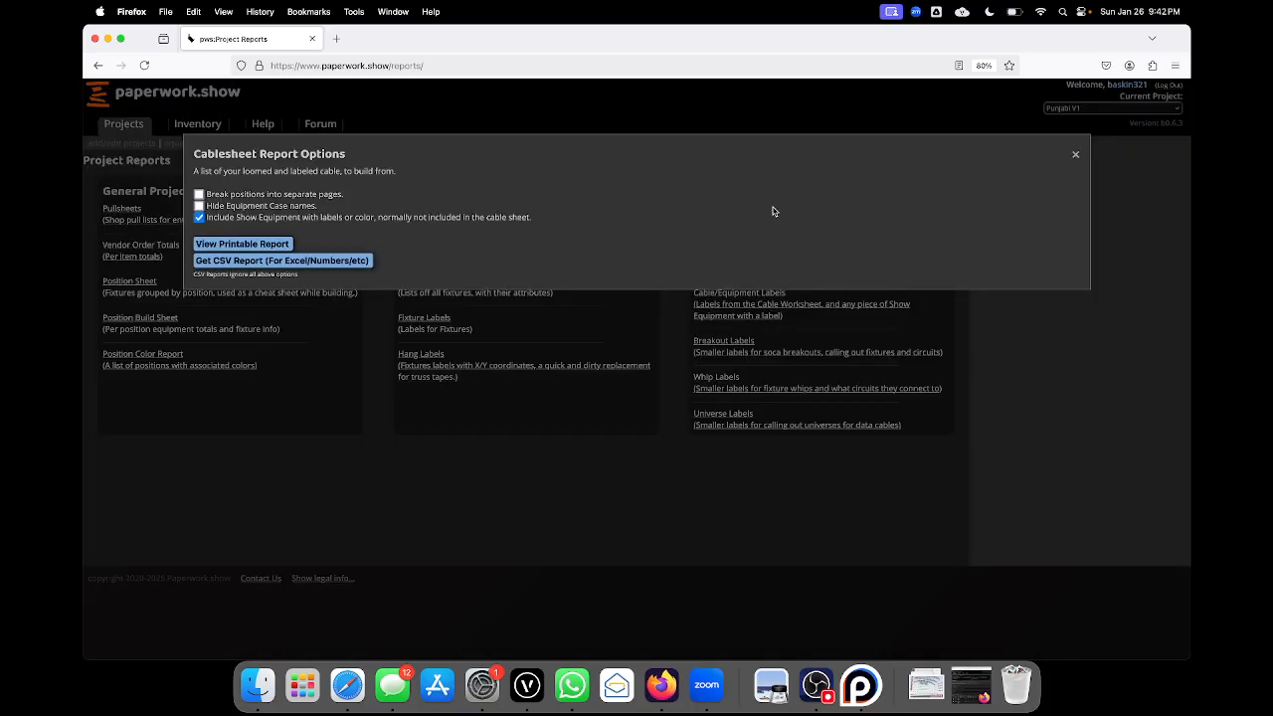
left_click(276, 247)
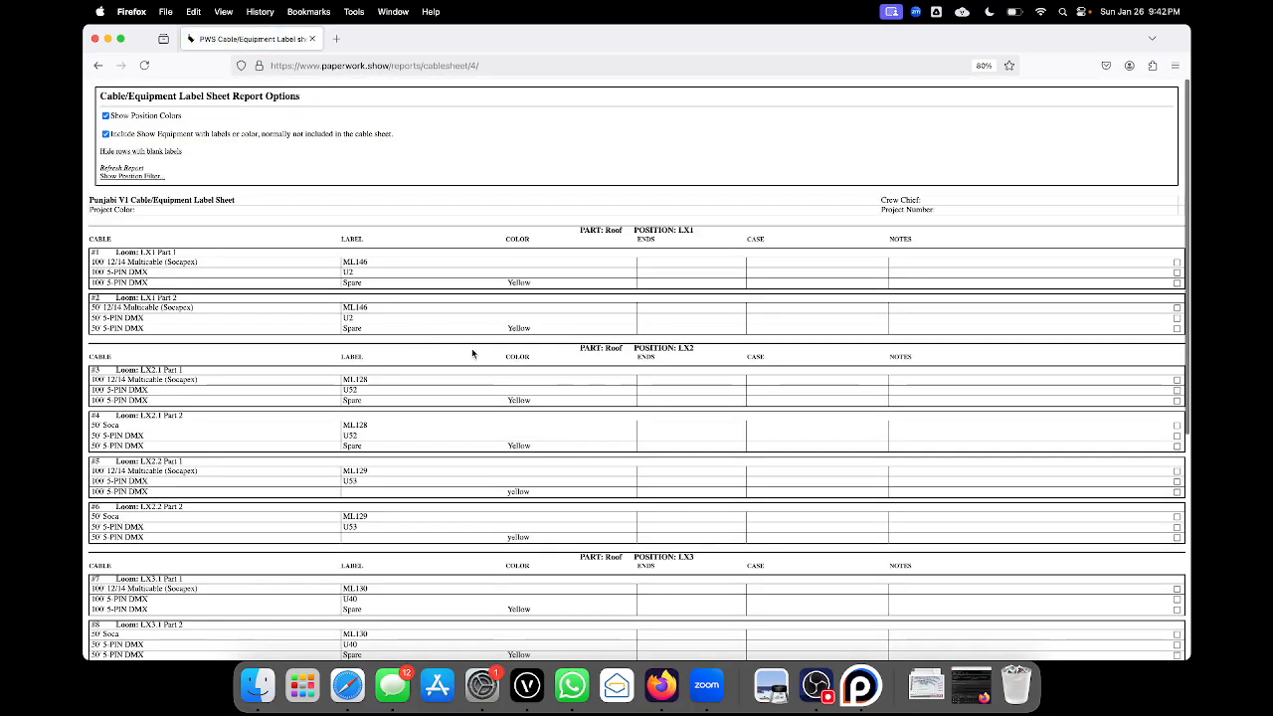
scroll(489, 395, "down", 1)
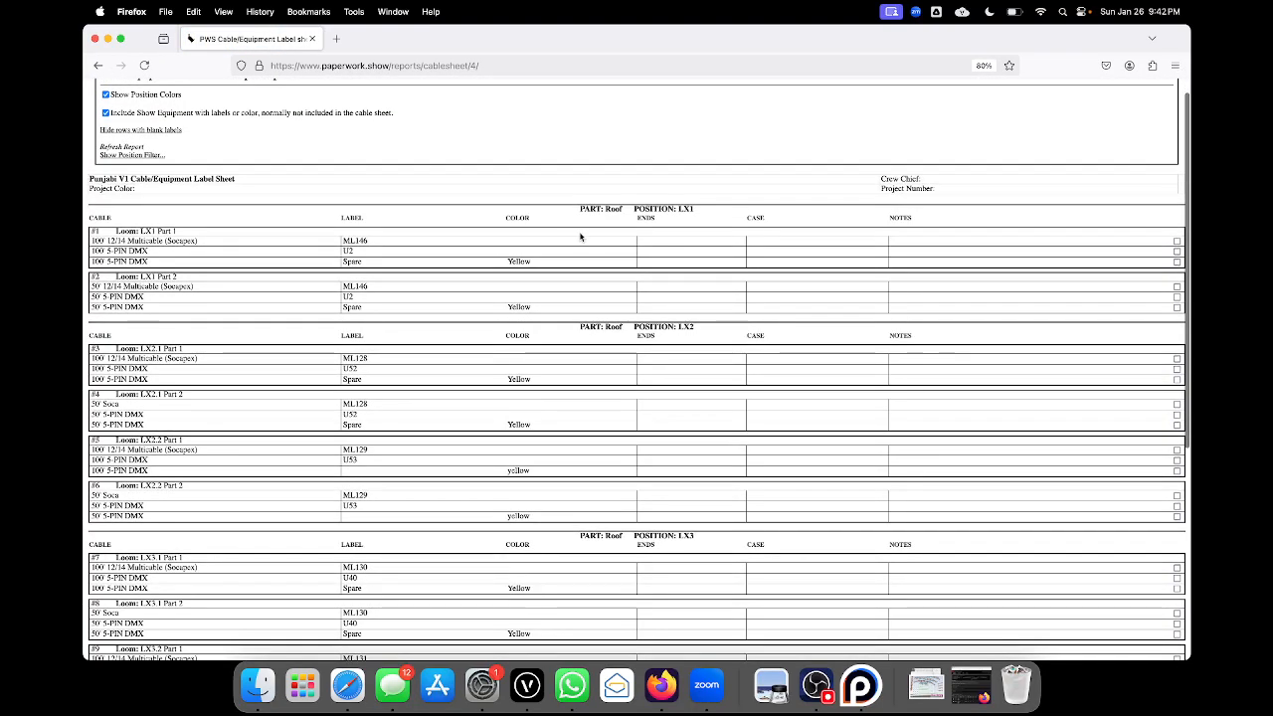
- Open the label sheet's print preview and examine how the LX1 and LX2 looms are laid out on the page
key("super+p")
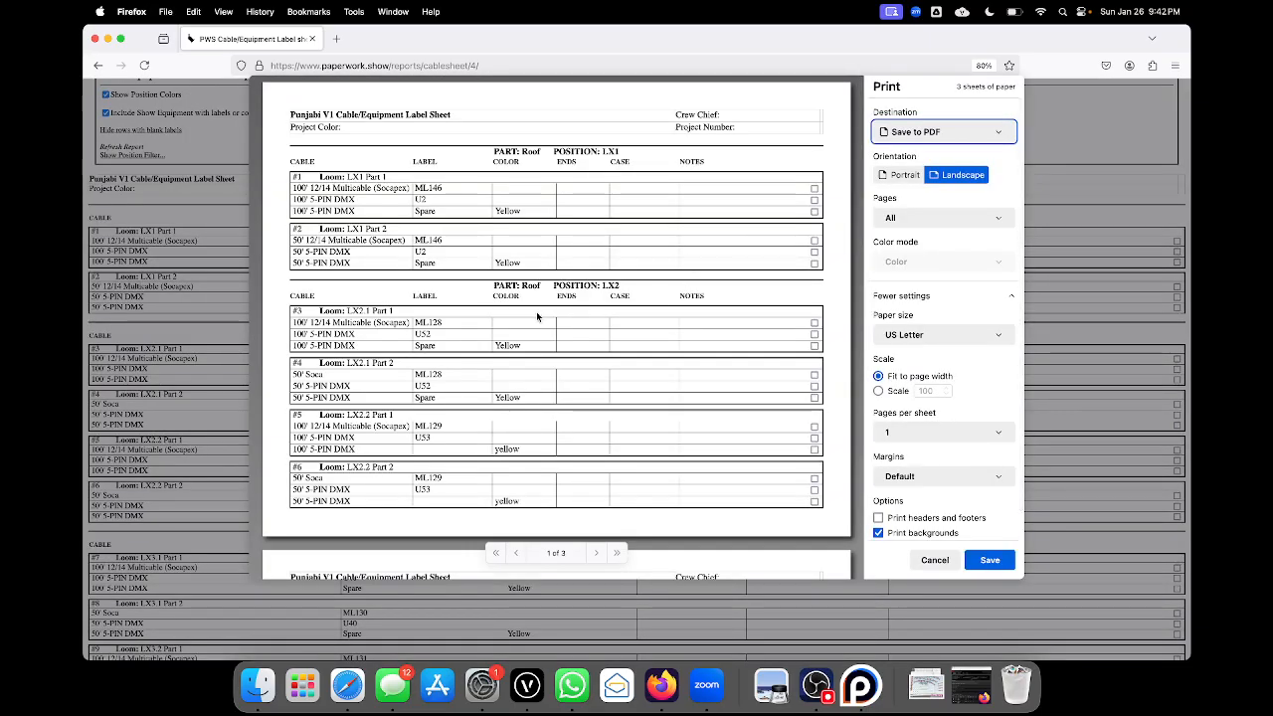
scroll(536, 311, "down", 1)
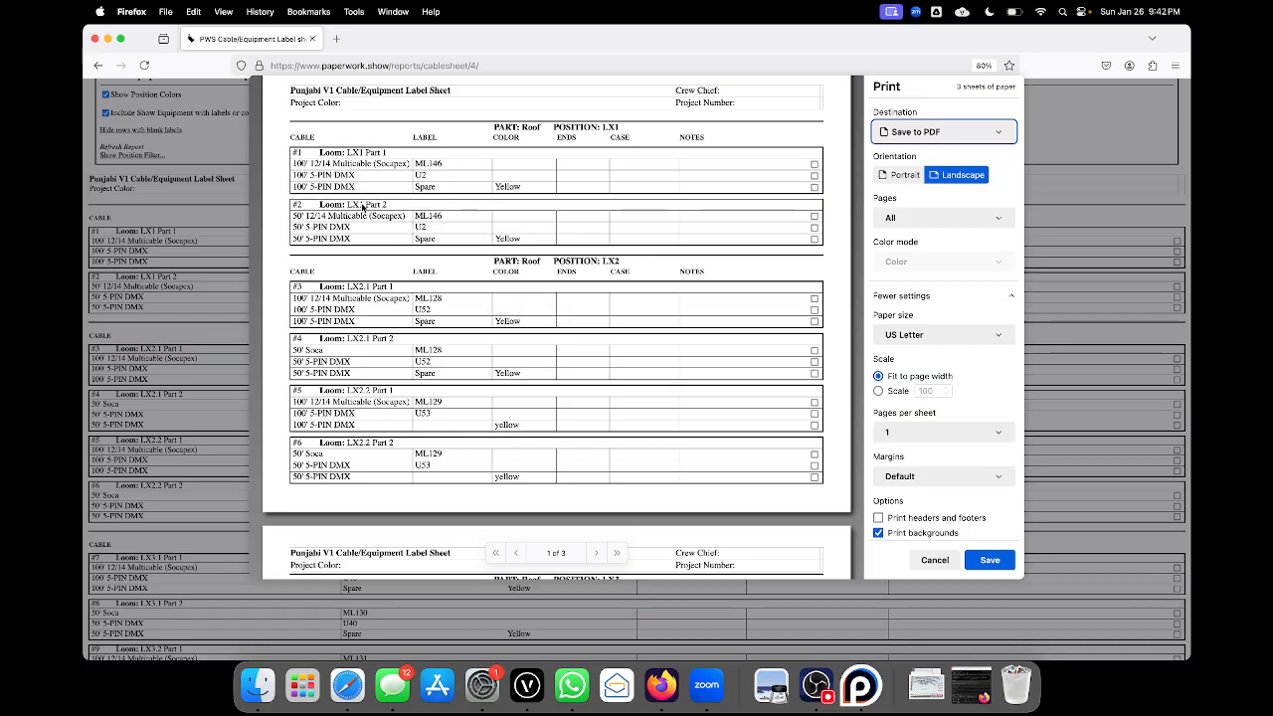
scroll(350, 197, "down", 1)
left_click(295, 130)
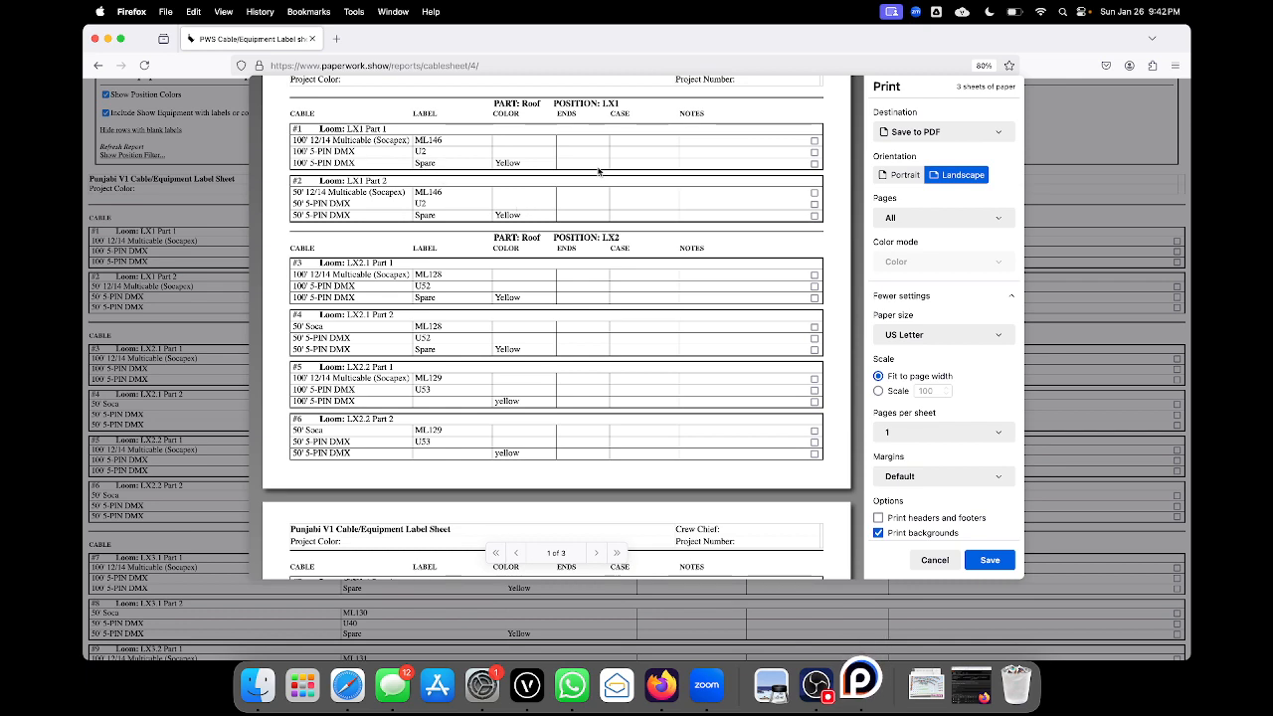
scroll(770, 184, "up", 2)
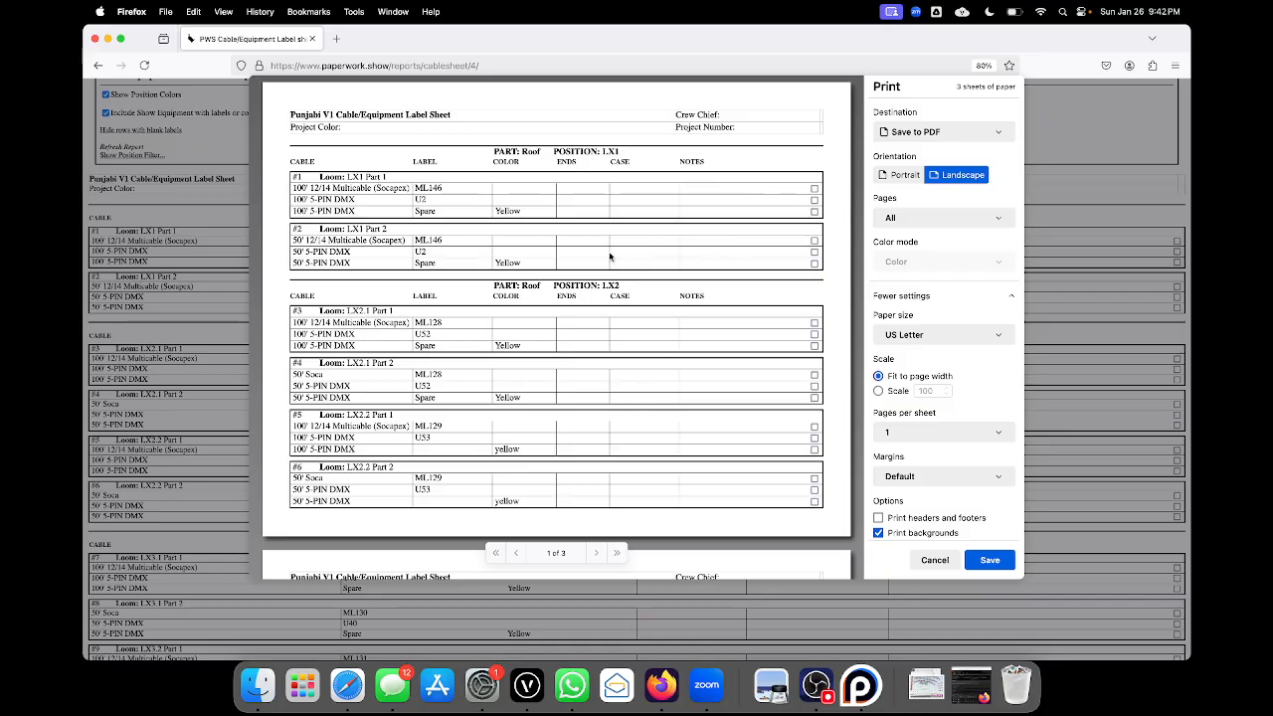
scroll(472, 286, "down", 2)
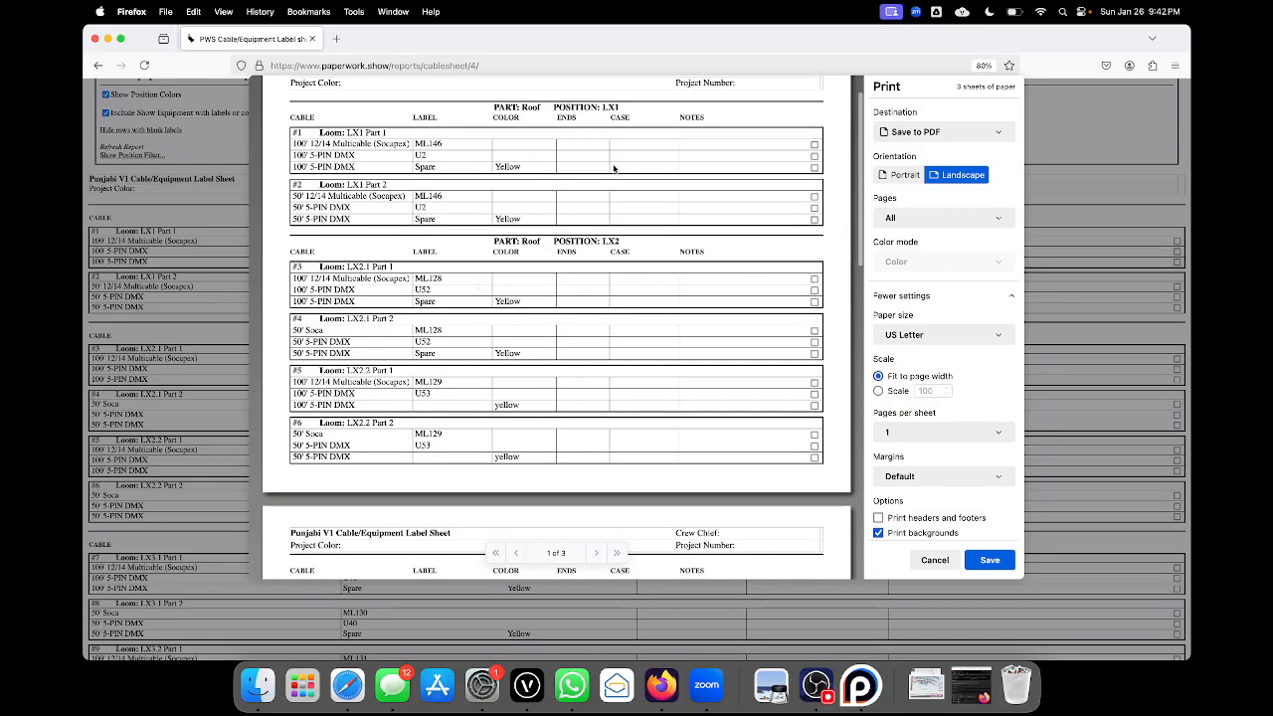
- Examine the remaining label sheet pages in the print preview, from the LX2 looms to LX4 Part 2, and close the preview unsaved
scroll(492, 269, "down", 1)
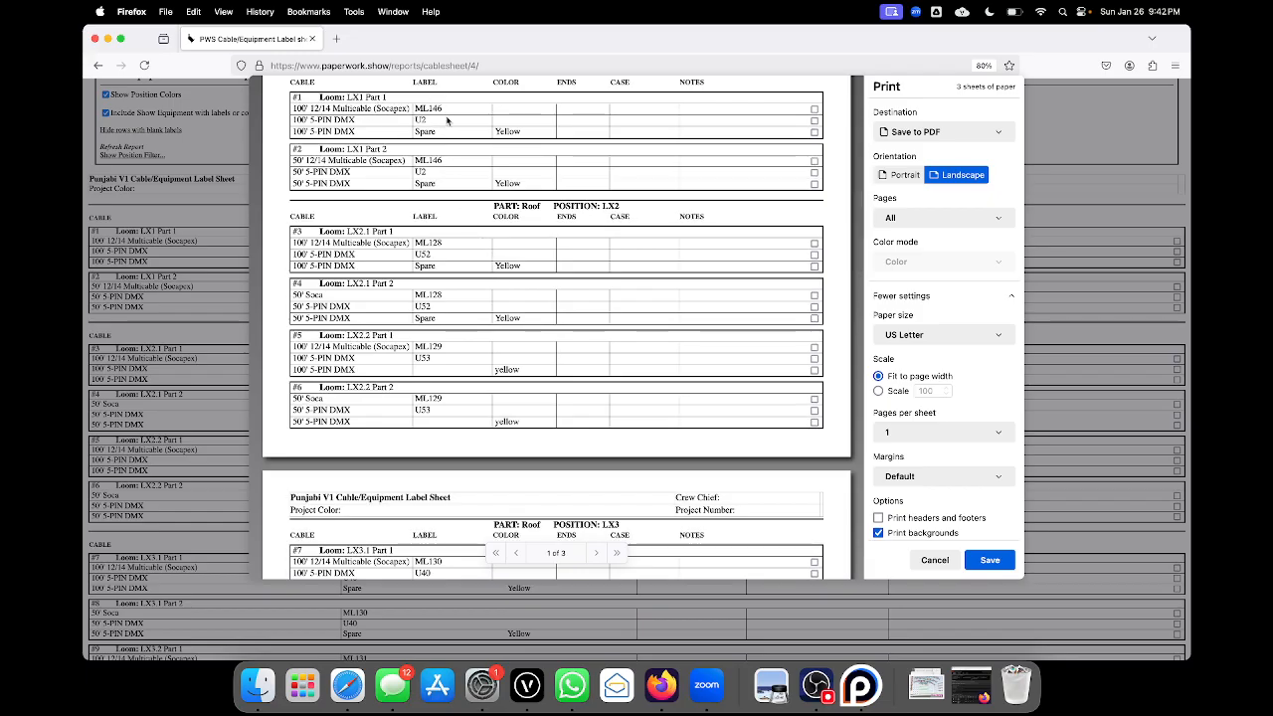
scroll(441, 278, "down", 3)
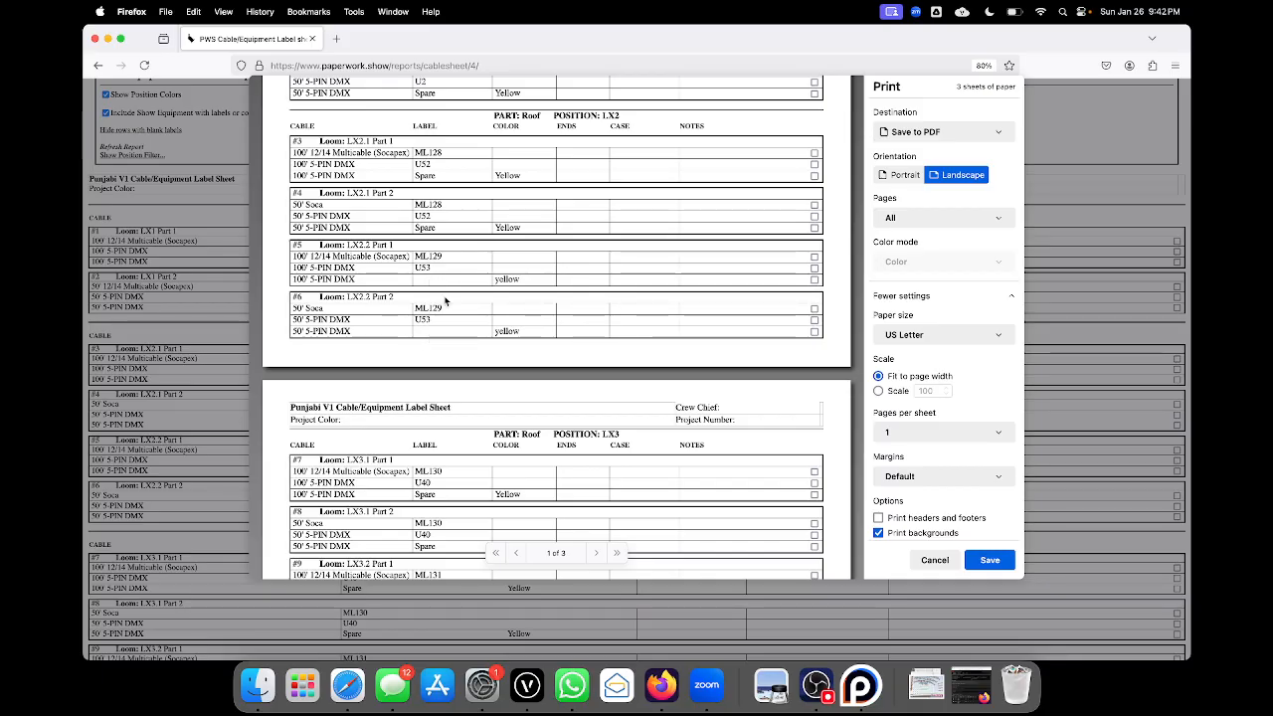
scroll(443, 289, "down", 9)
scroll(444, 301, "down", 4)
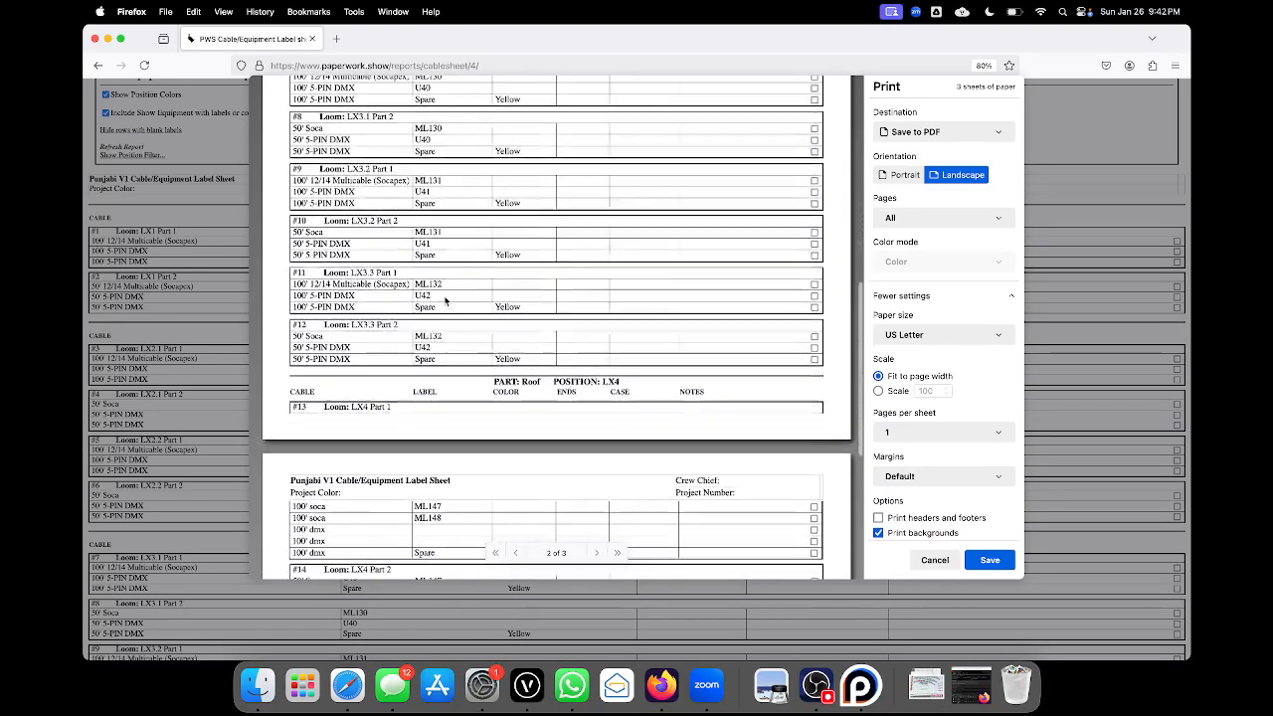
scroll(407, 296, "down", 11)
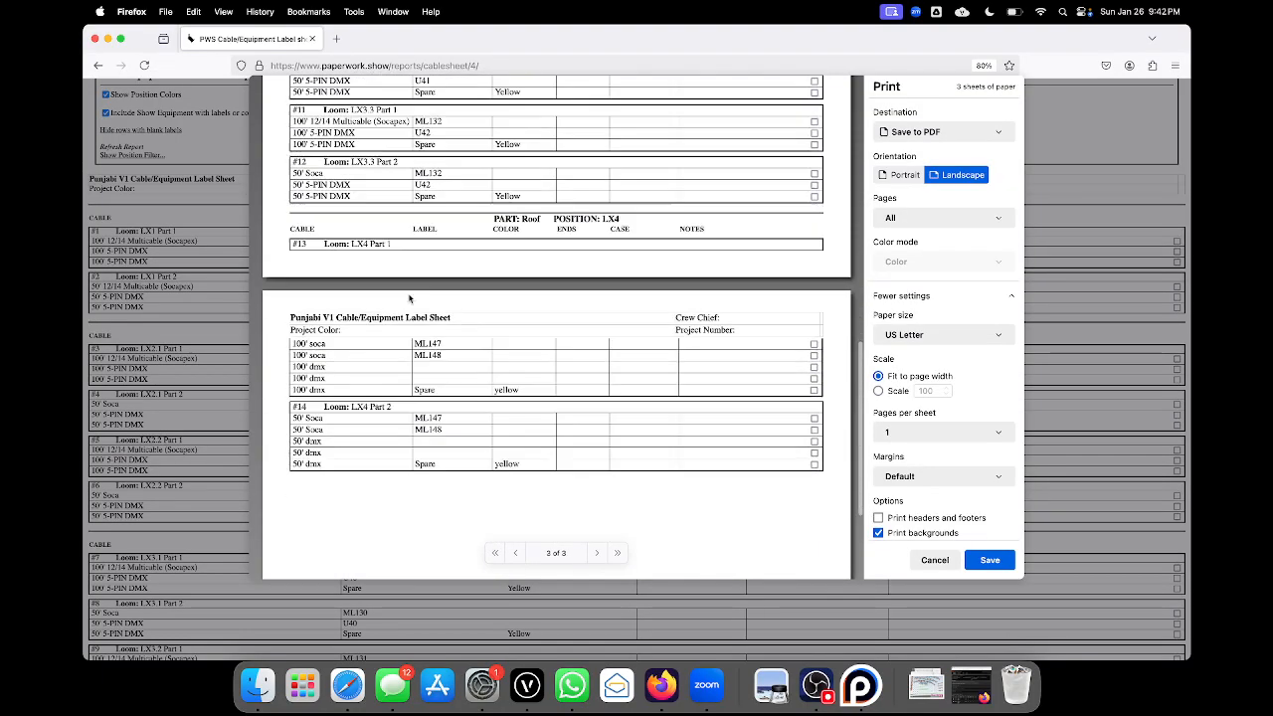
scroll(410, 299, "up", 20)
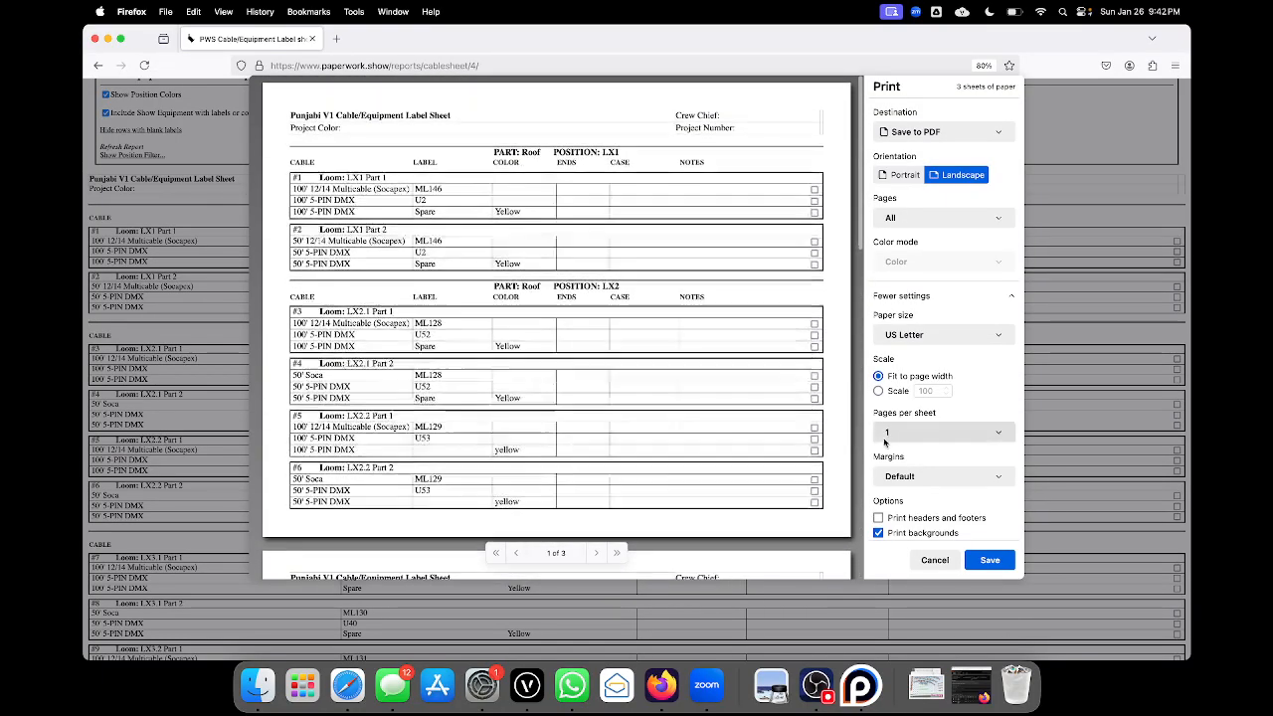
left_click(935, 560)
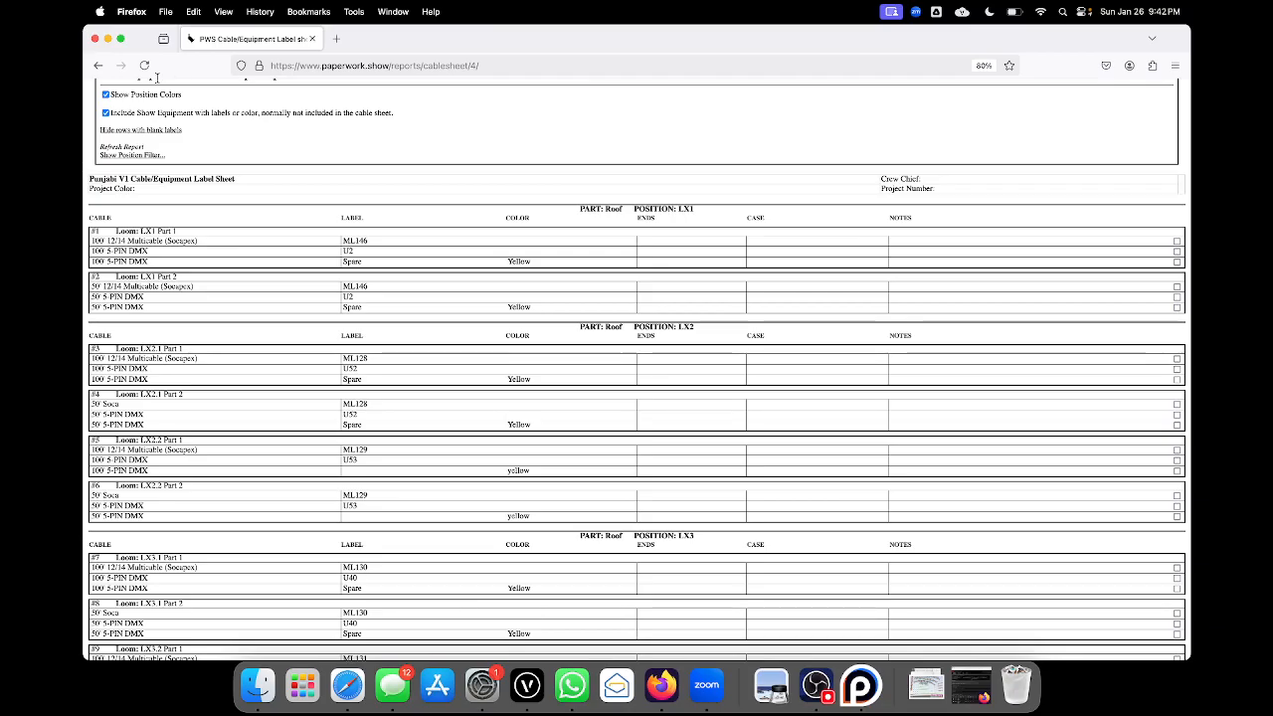
- Open the Data Homerun Report from the cable reports and examine the data cable blocks for positions LX1 through LX4
left_click(97, 65)
left_click(684, 340)
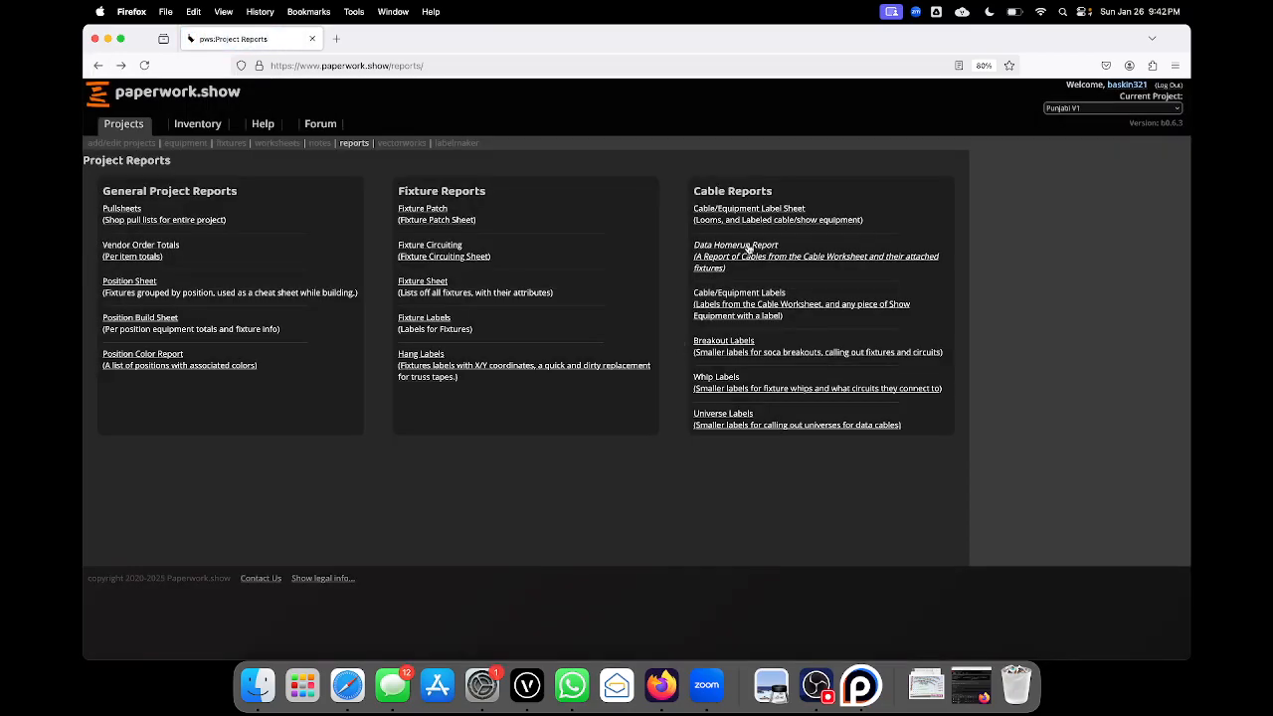
left_click(744, 248)
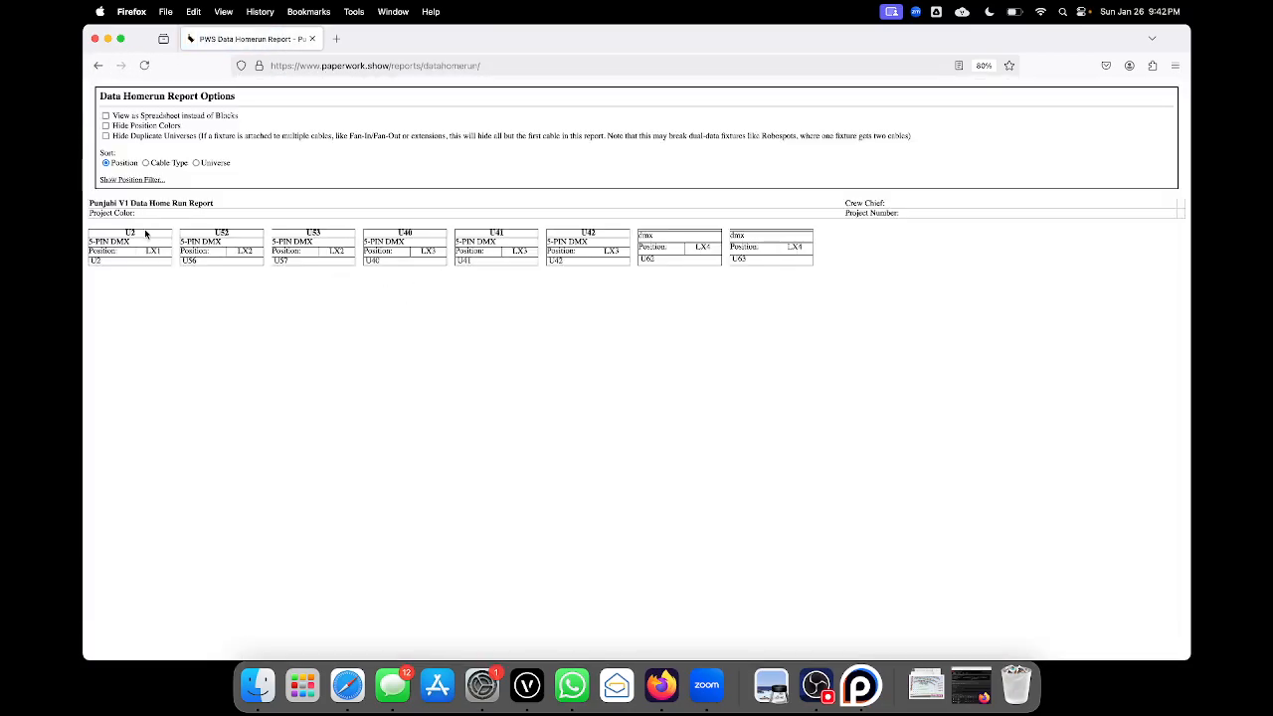
scroll(286, 272, "up", 10)
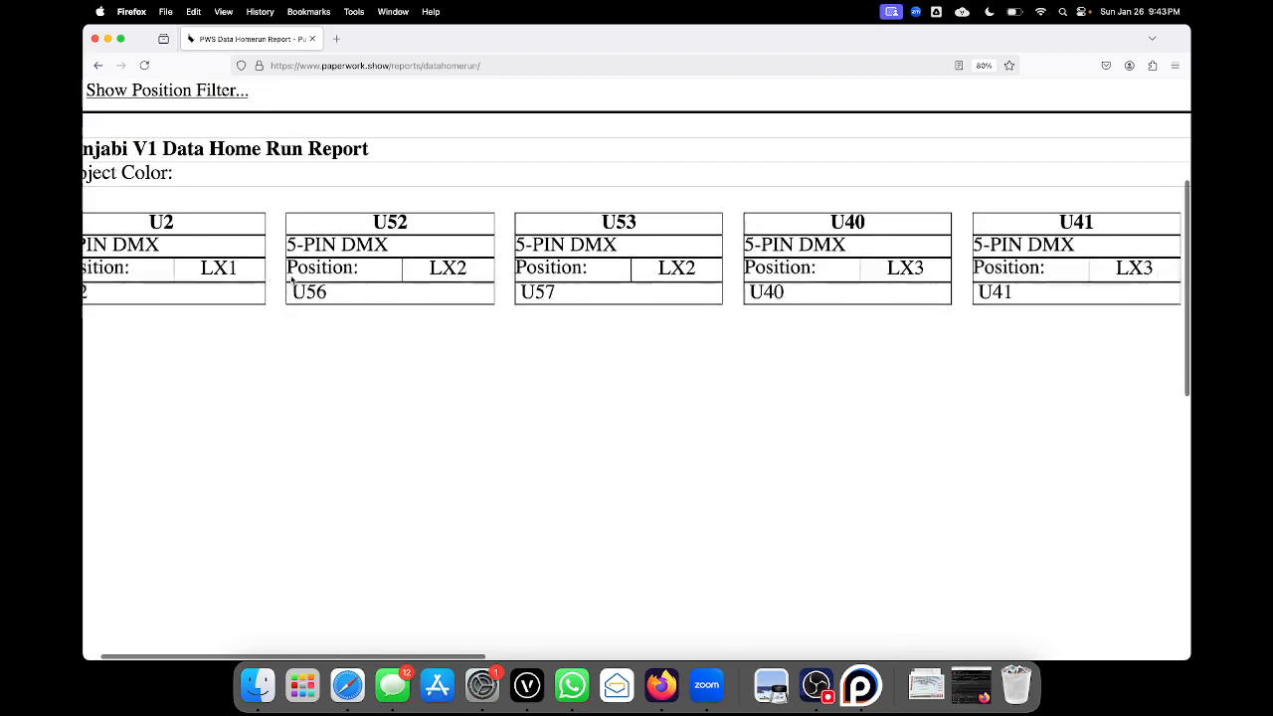
scroll(291, 274, "right", 10)
scroll(543, 268, "left", 12)
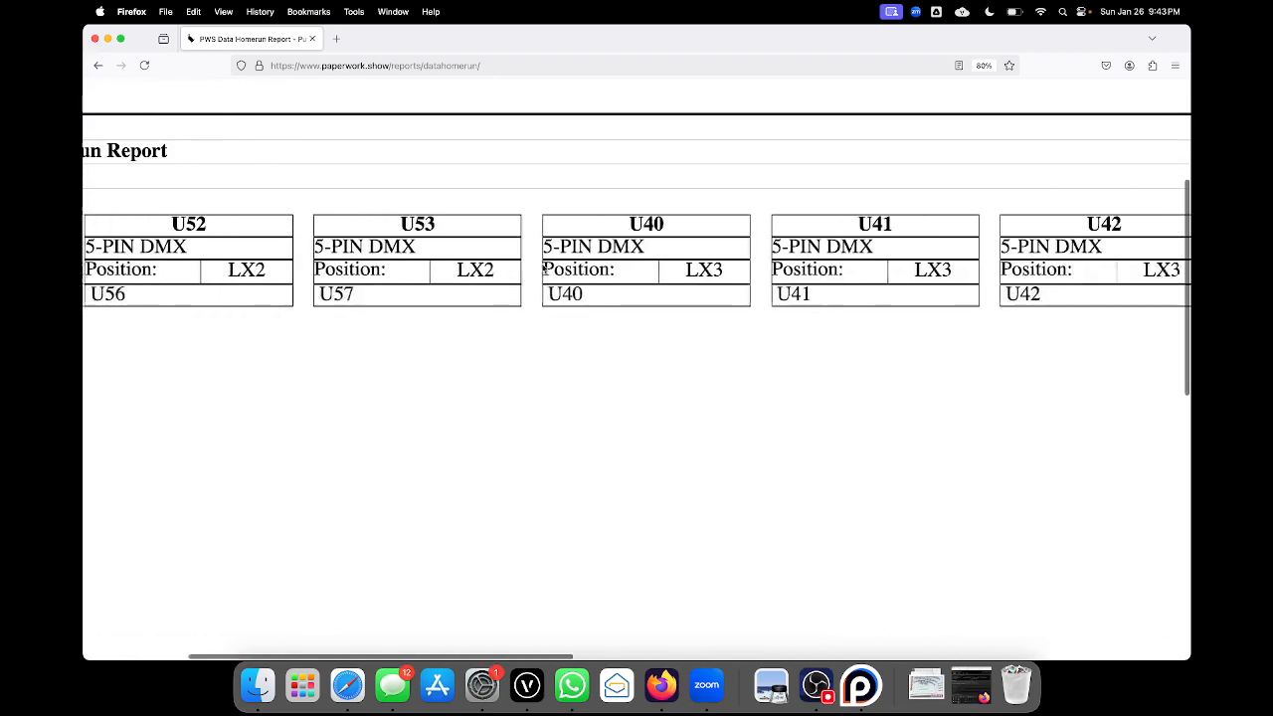
scroll(543, 269, "down", 5)
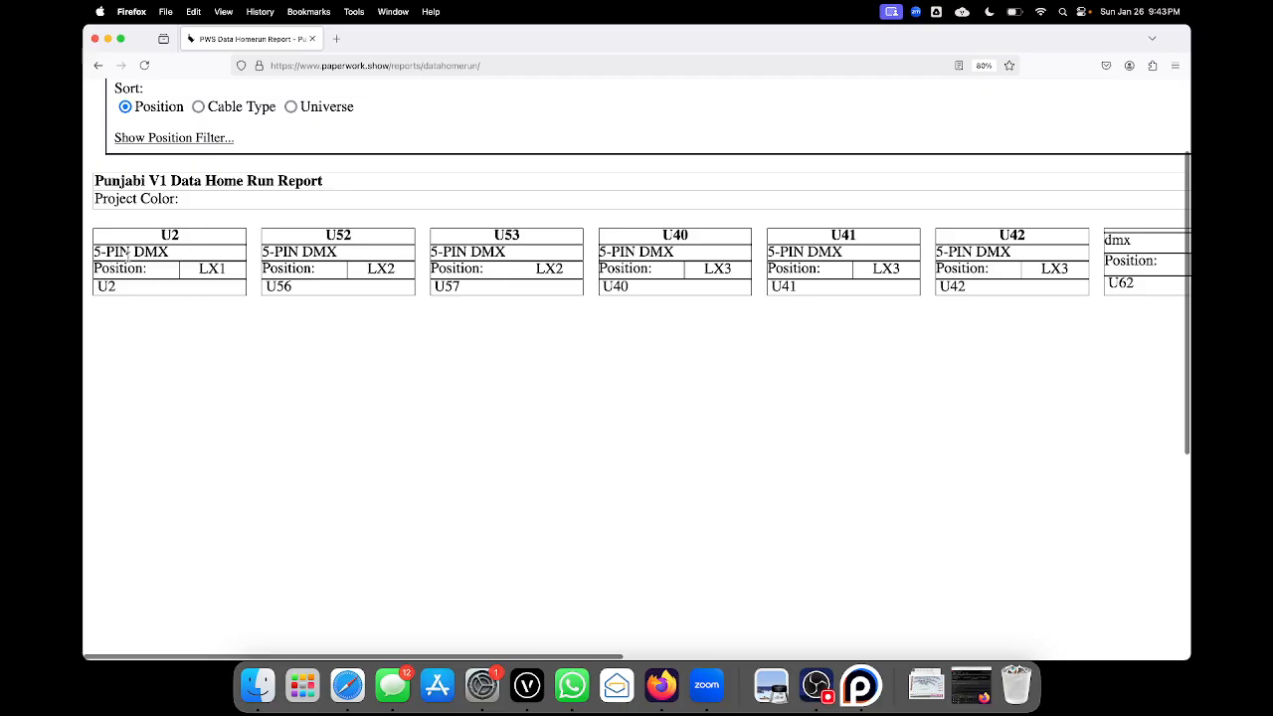
scroll(127, 255, "down", 4)
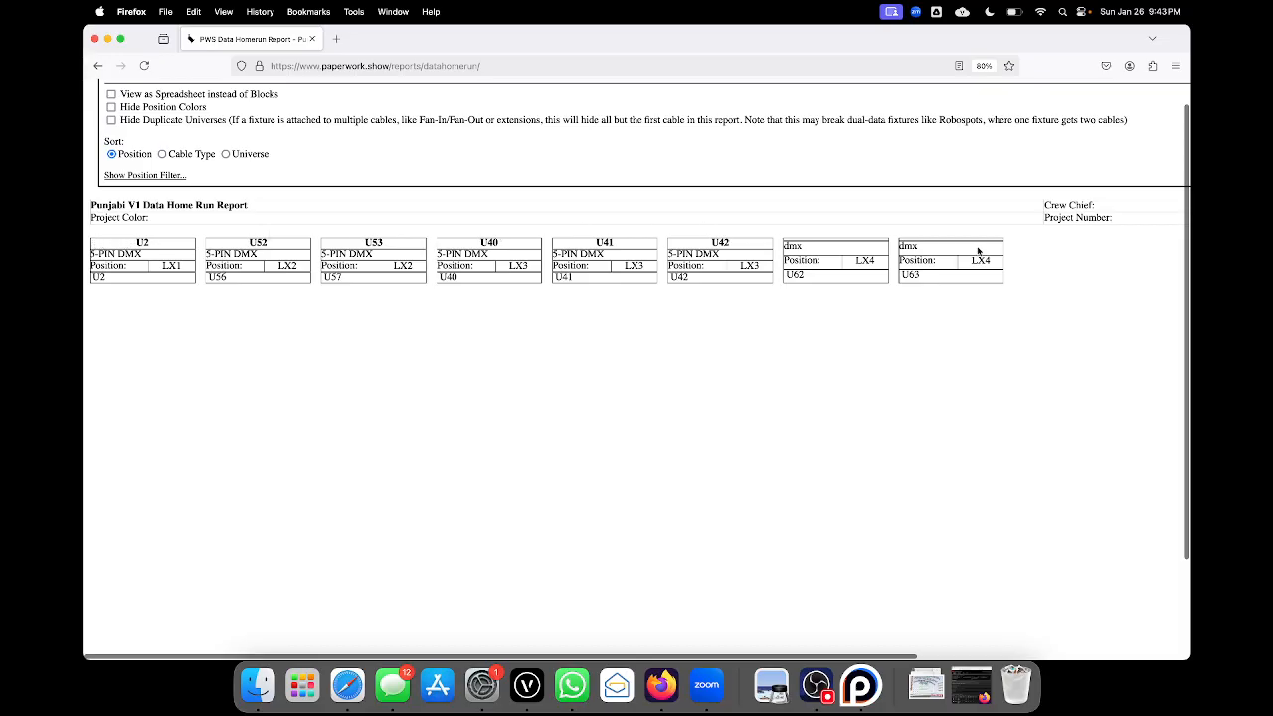
scroll(942, 256, "up", 1)
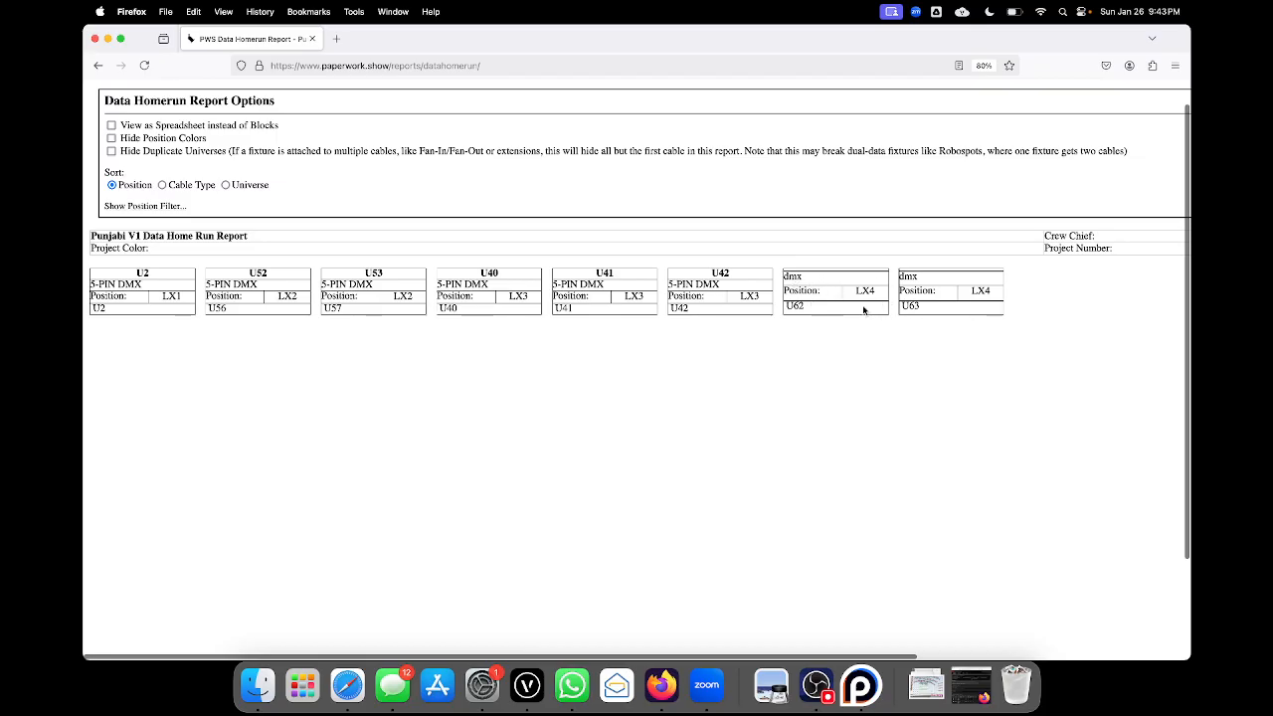
double_click(718, 274)
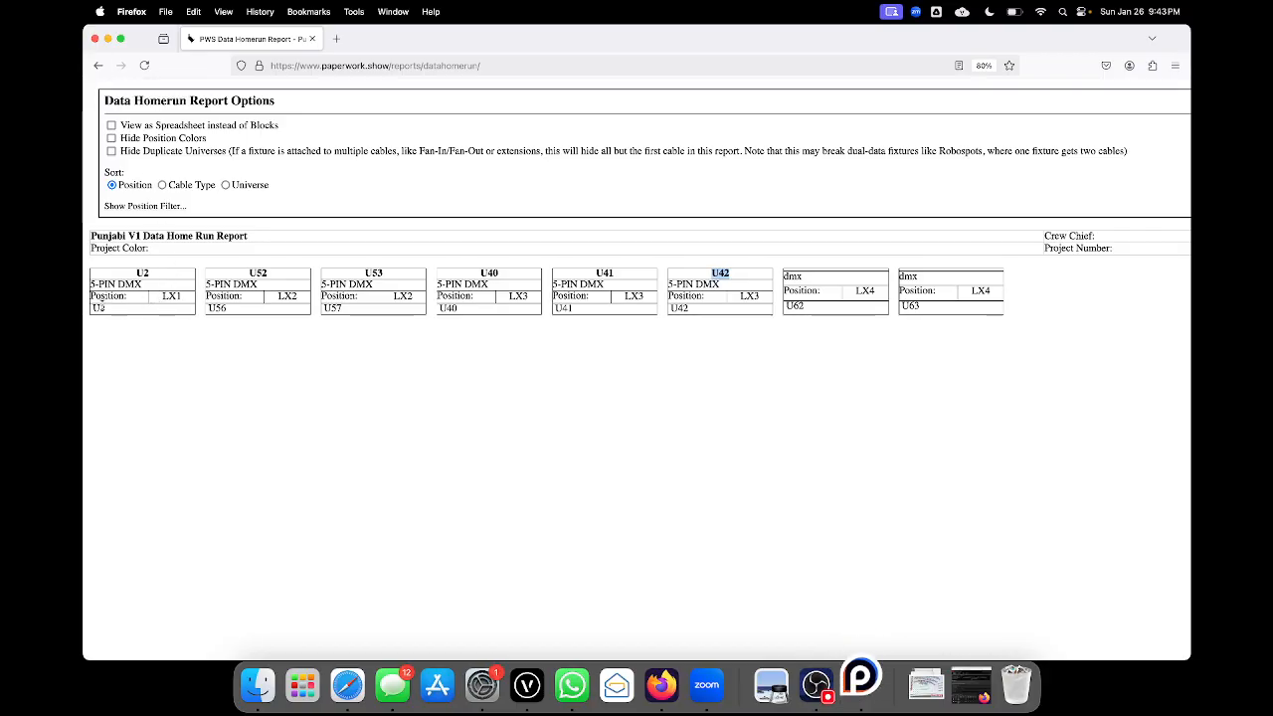
- Return to the cable worksheet and label the yellow dmx line in the LX2.2 creator "Spare"
left_click(98, 65)
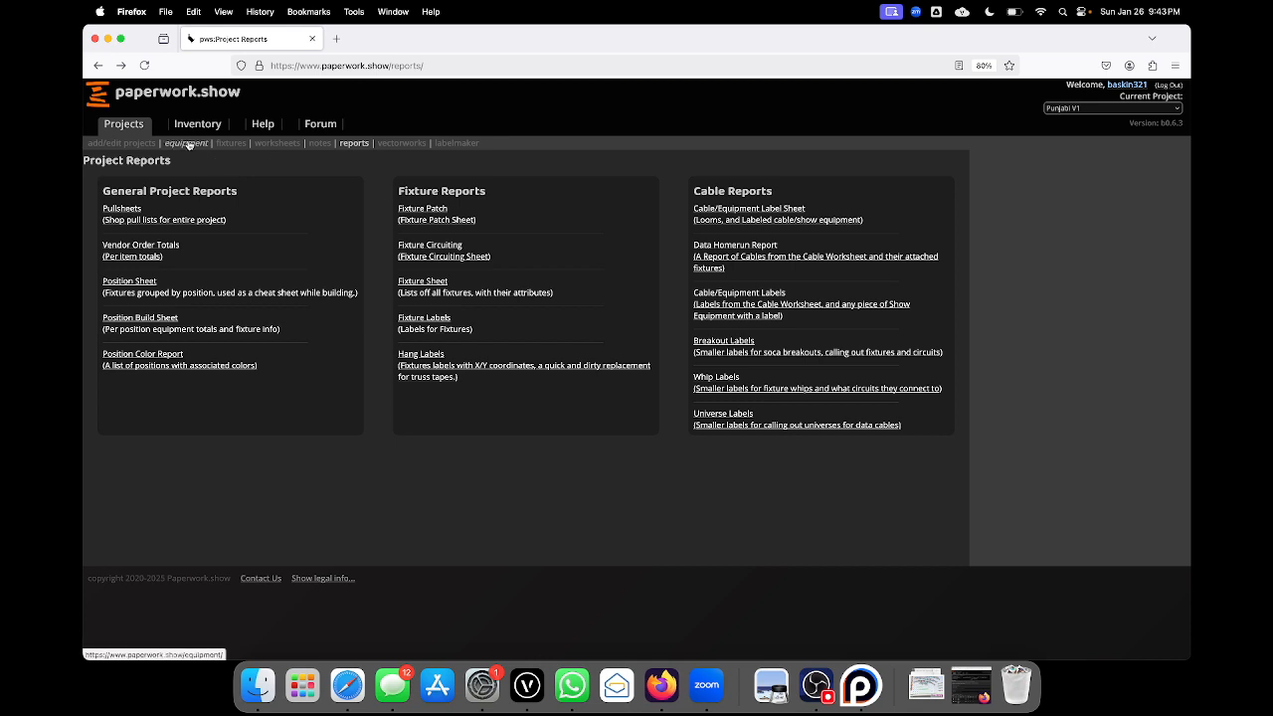
left_click(274, 144)
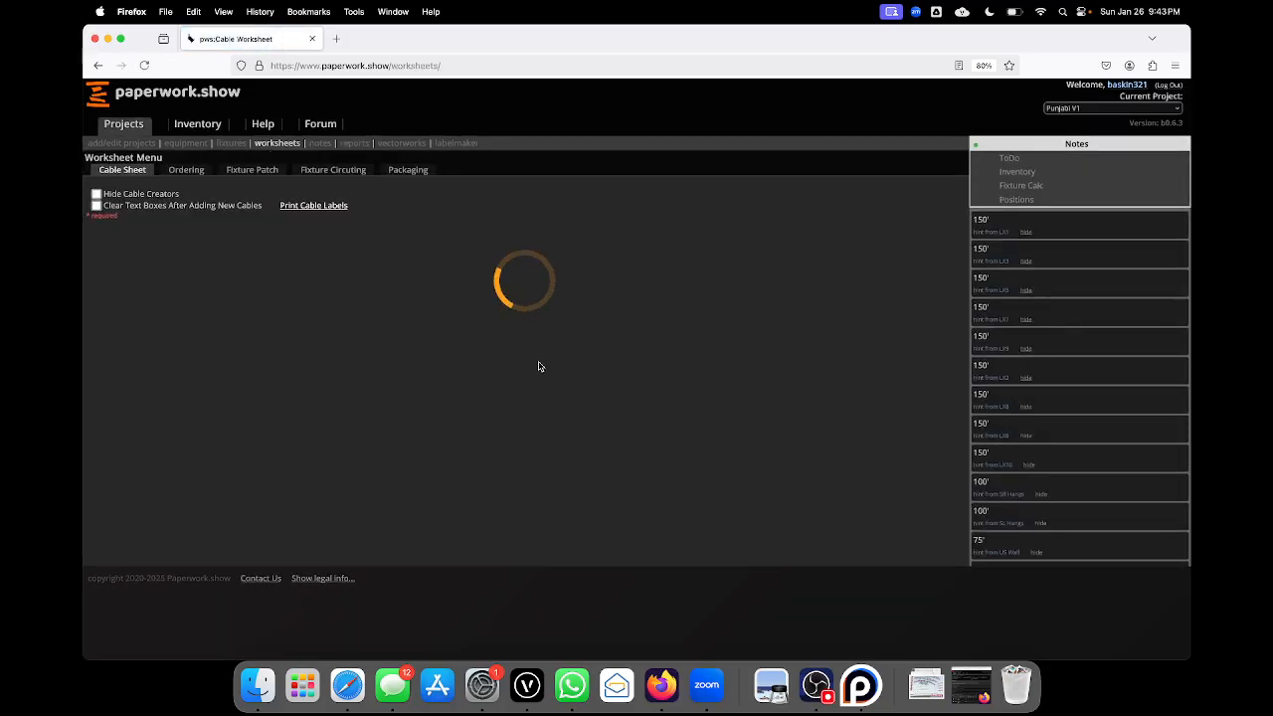
scroll(511, 350, "down", 10)
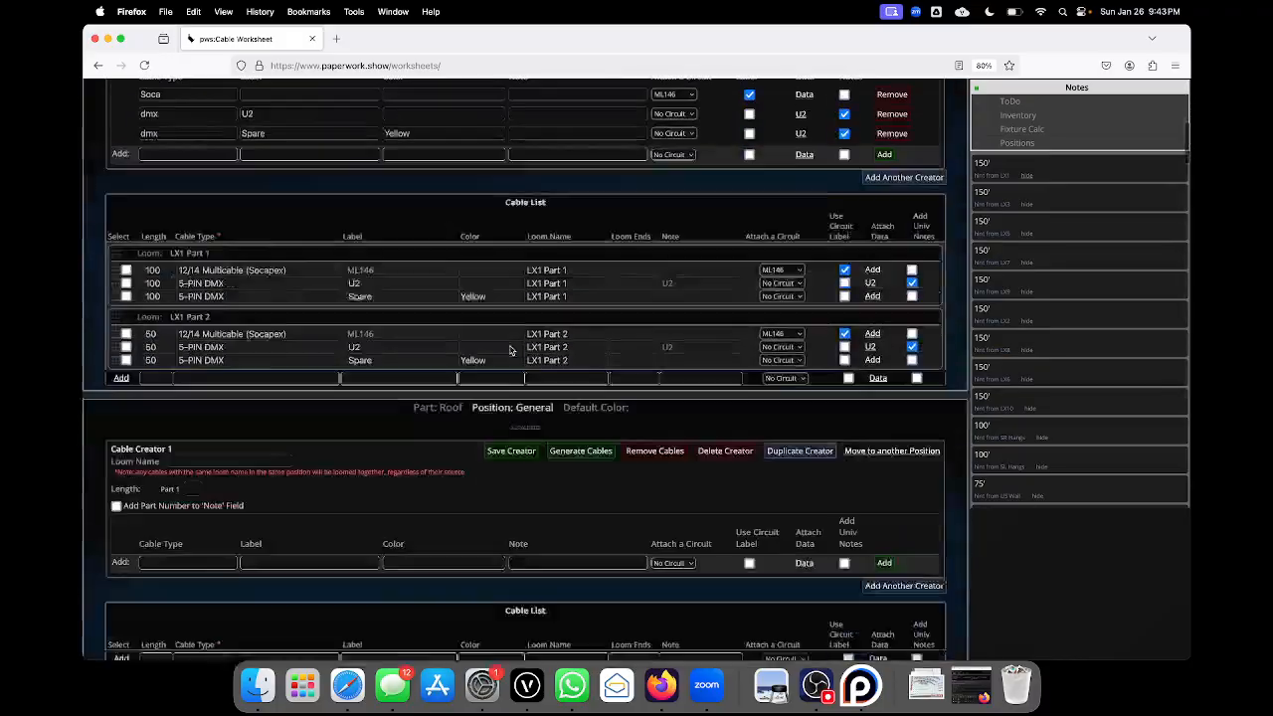
scroll(397, 299, "down", 6)
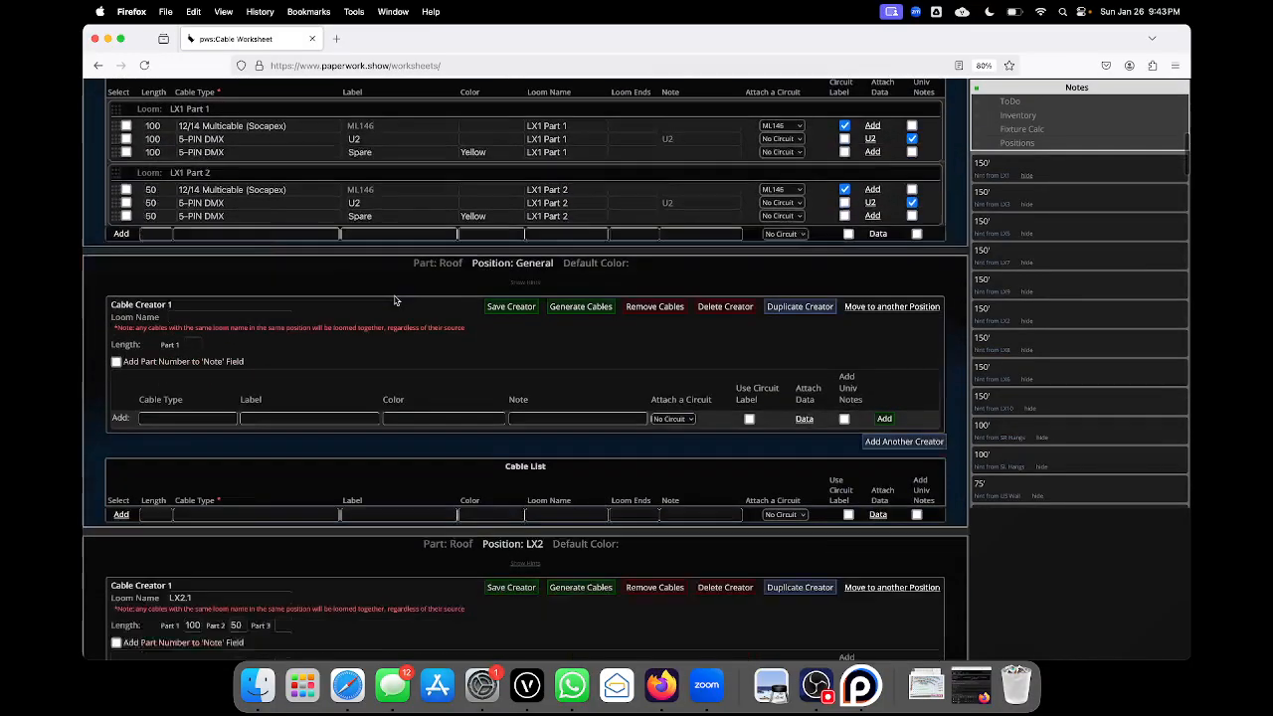
scroll(342, 296, "down", 5)
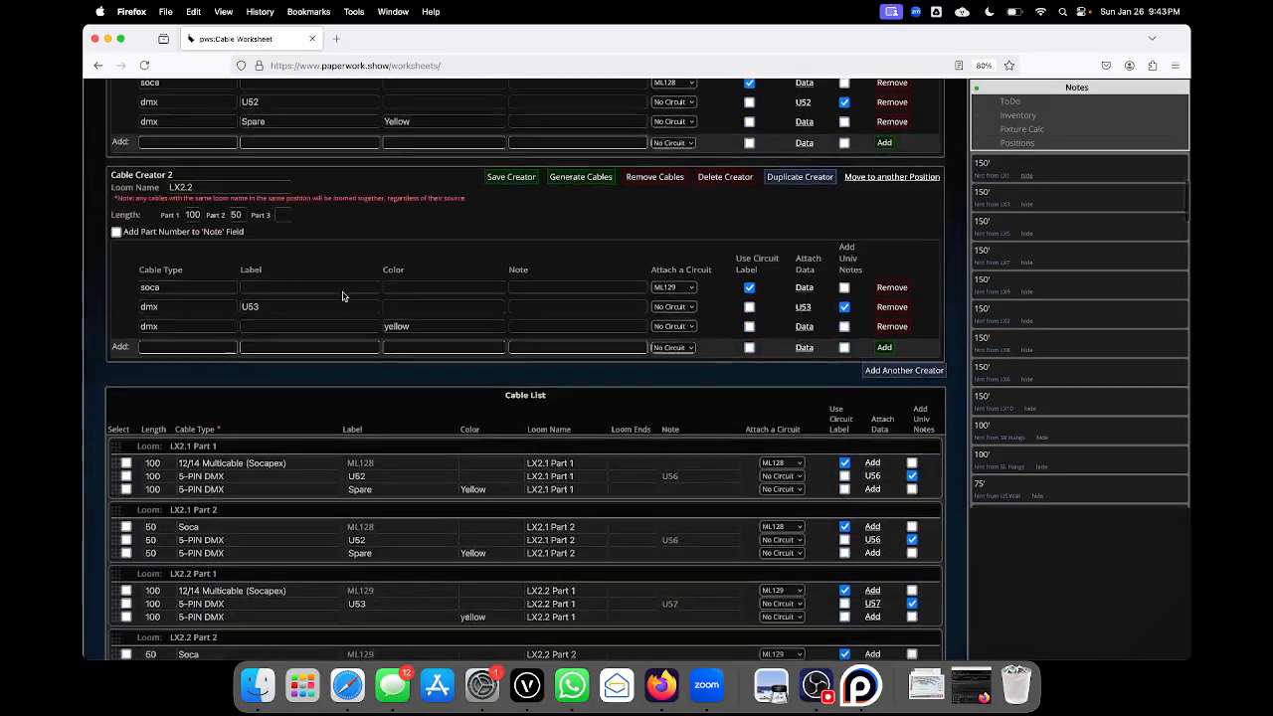
left_click(310, 234)
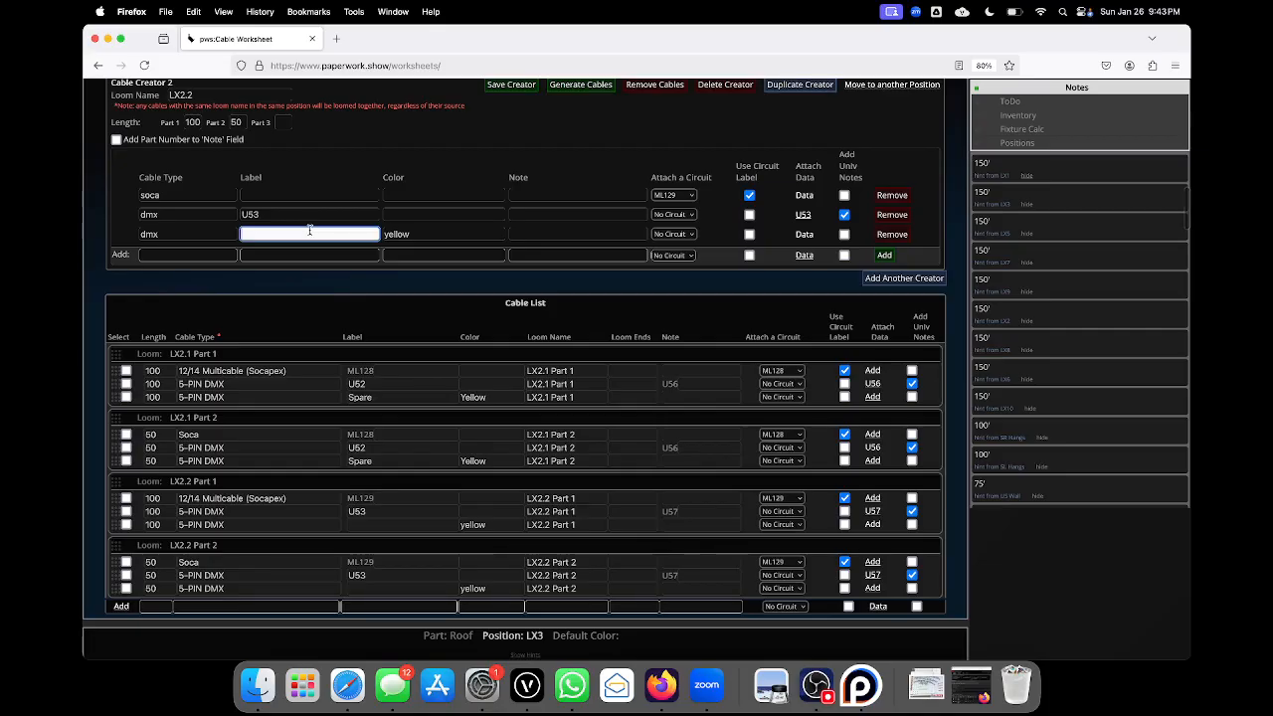
type("Spare")
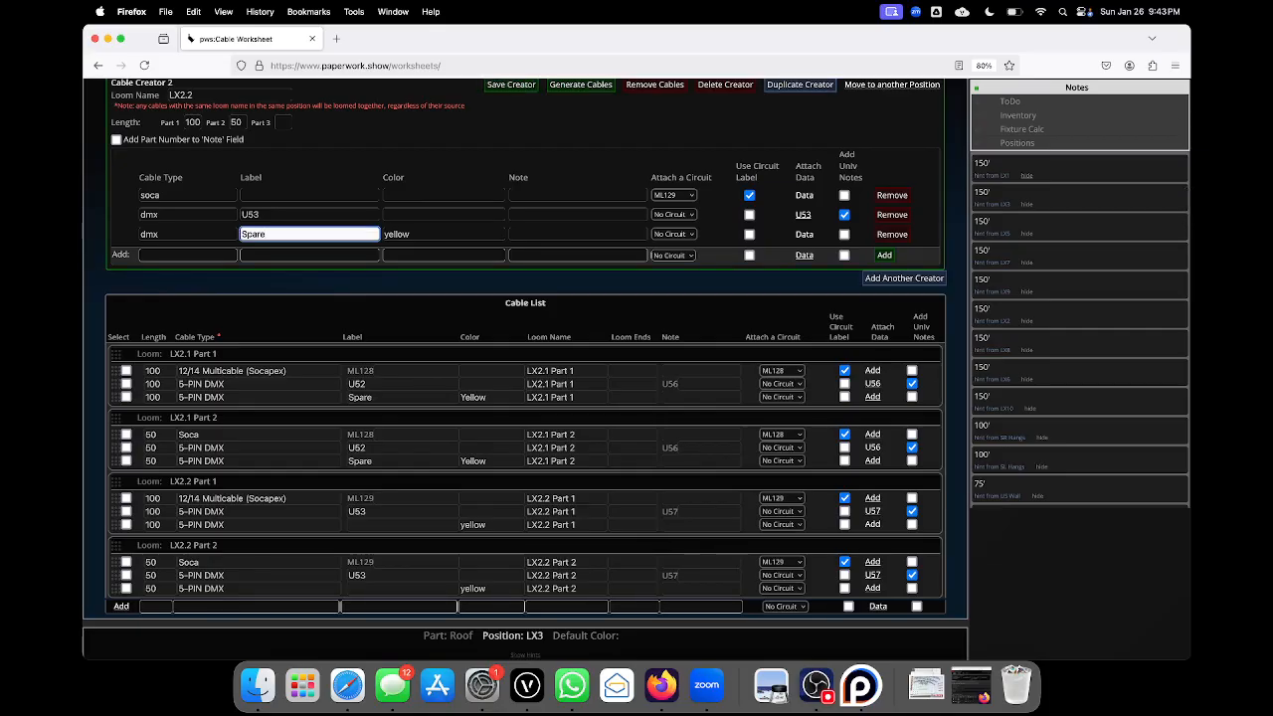
- Label the yellow 5-PIN DMX cables in the LX2.2 Part 1 and Part 2 looms "Spare" in the cable list
scroll(328, 288, "down", 3)
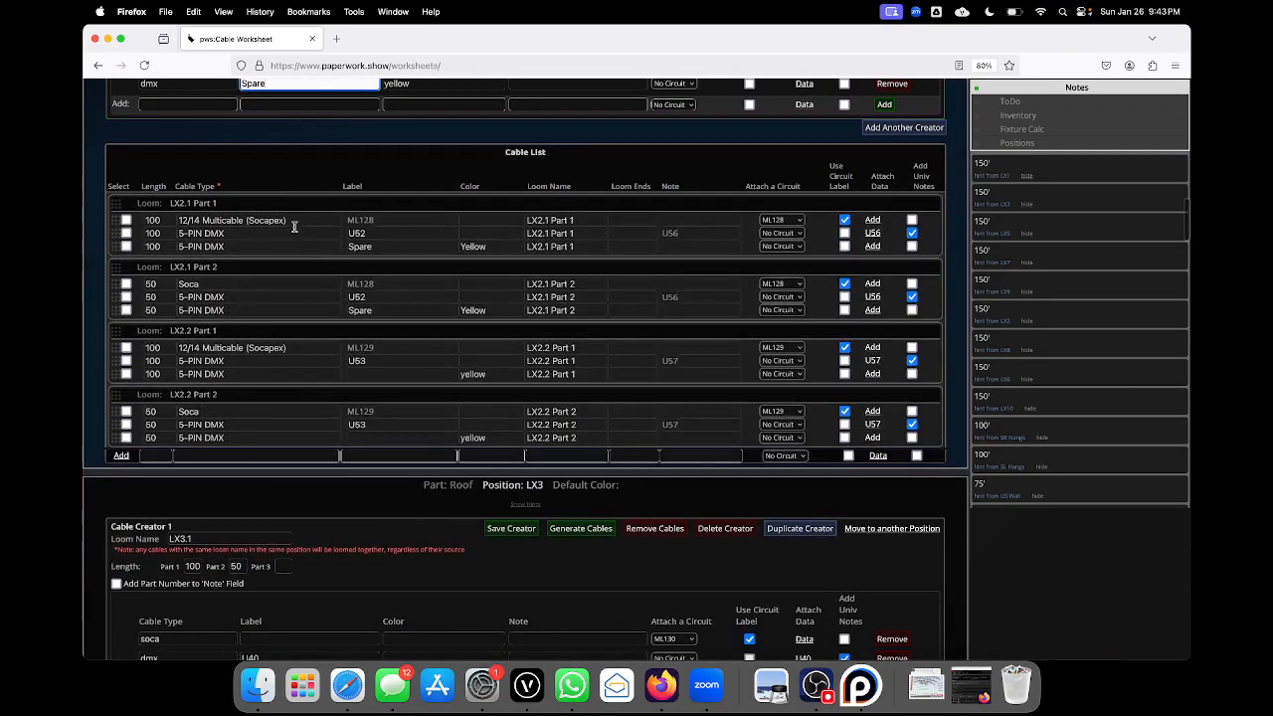
left_click(395, 375)
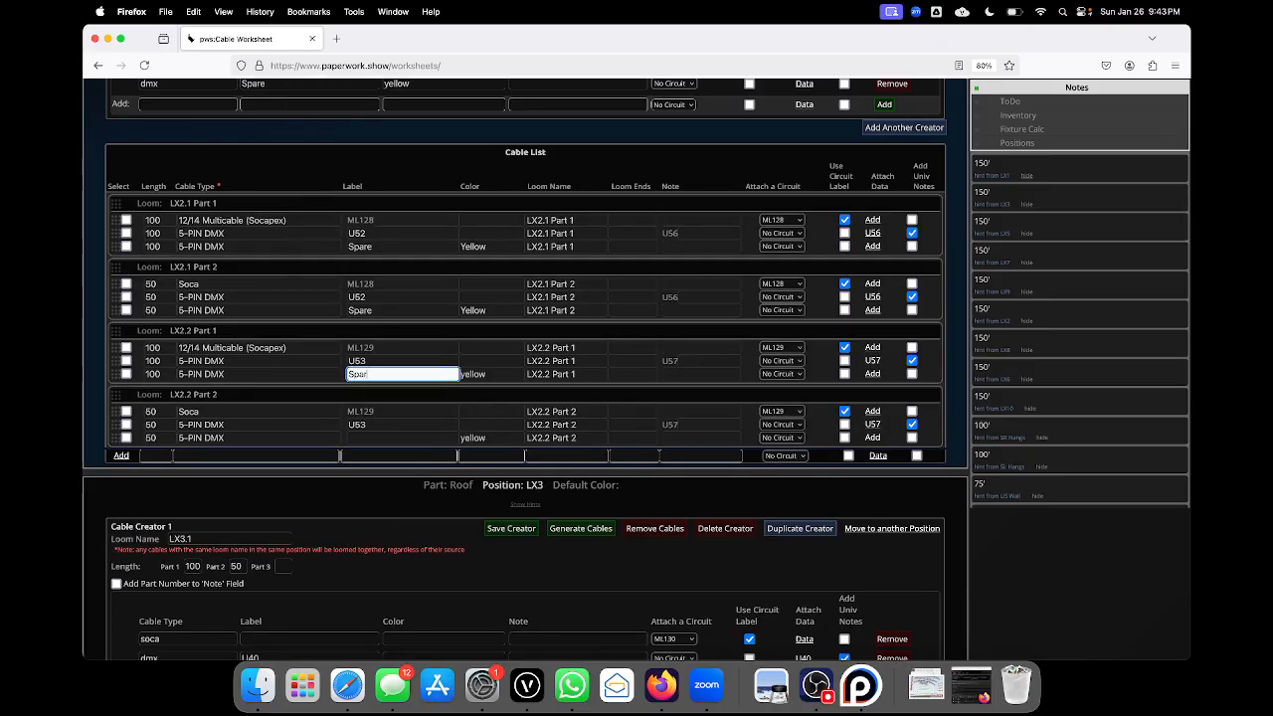
left_click(387, 439)
type("Spare")
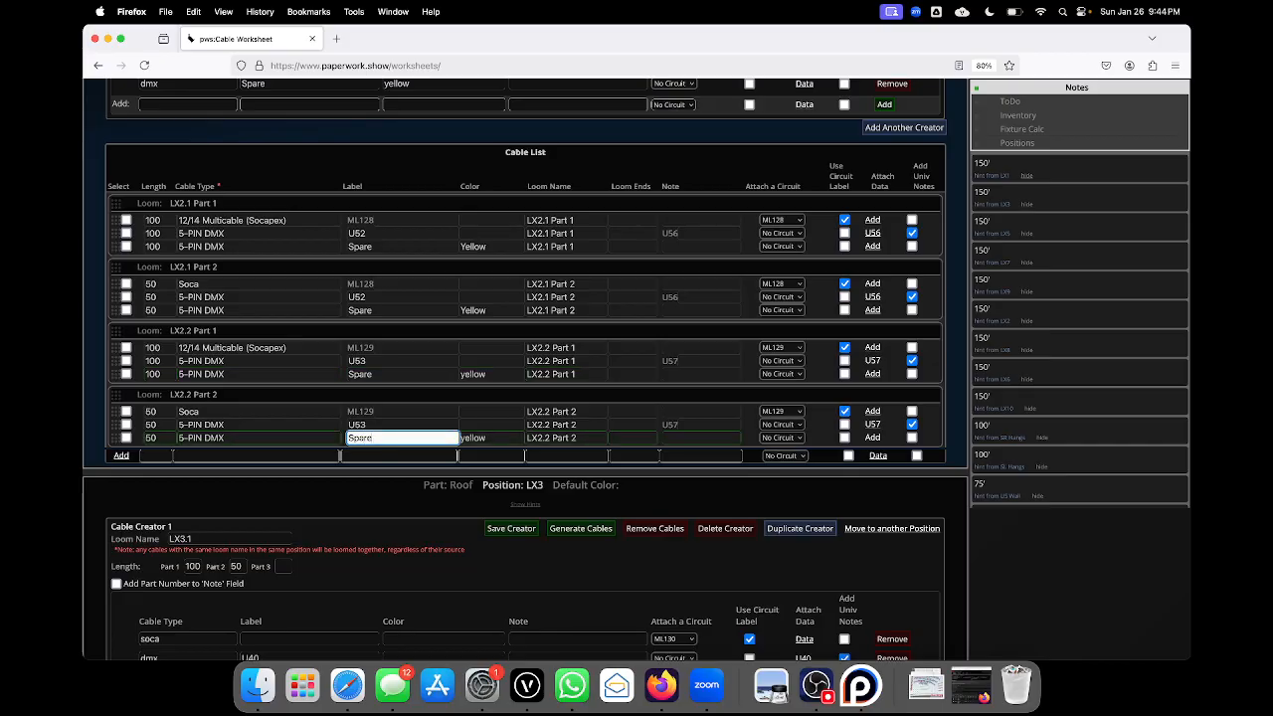
- Enable universe notes for the spare dmx line in the LX3.1 creator and for the spare cable in the LX2.2 Part 2 loom
scroll(388, 443, "down", 10)
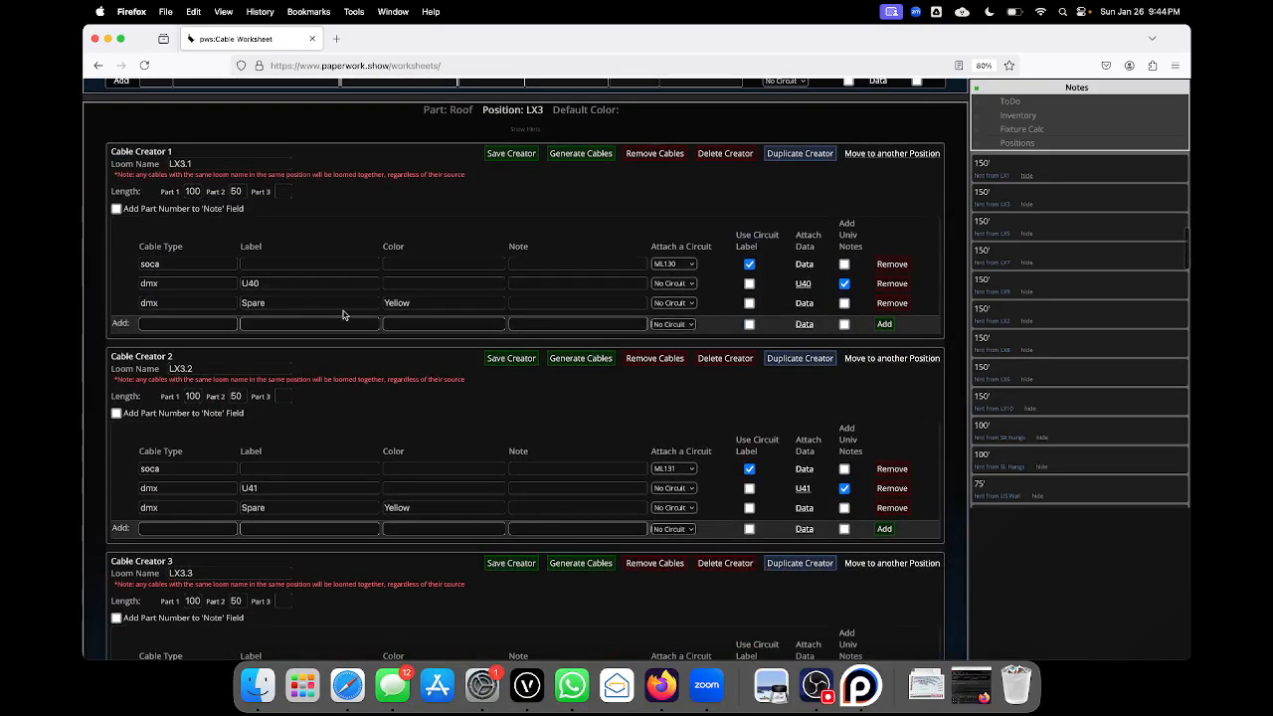
scroll(343, 315, "down", 1)
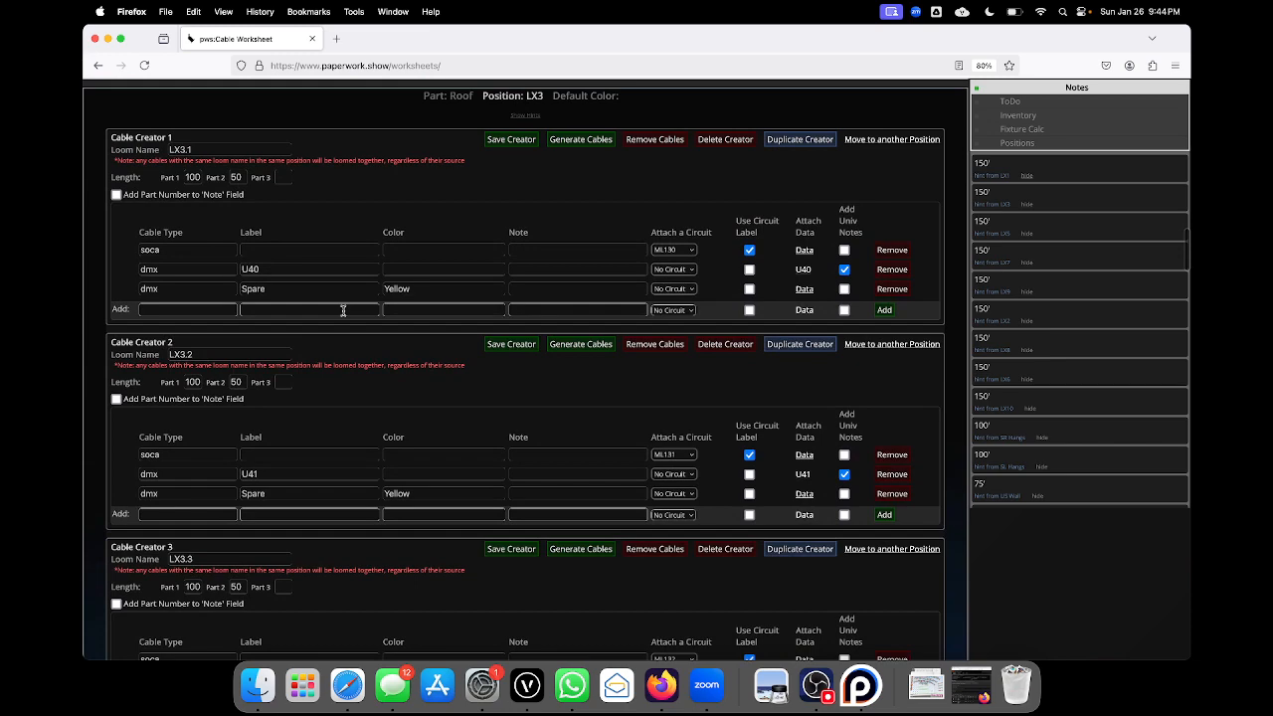
left_click(845, 289)
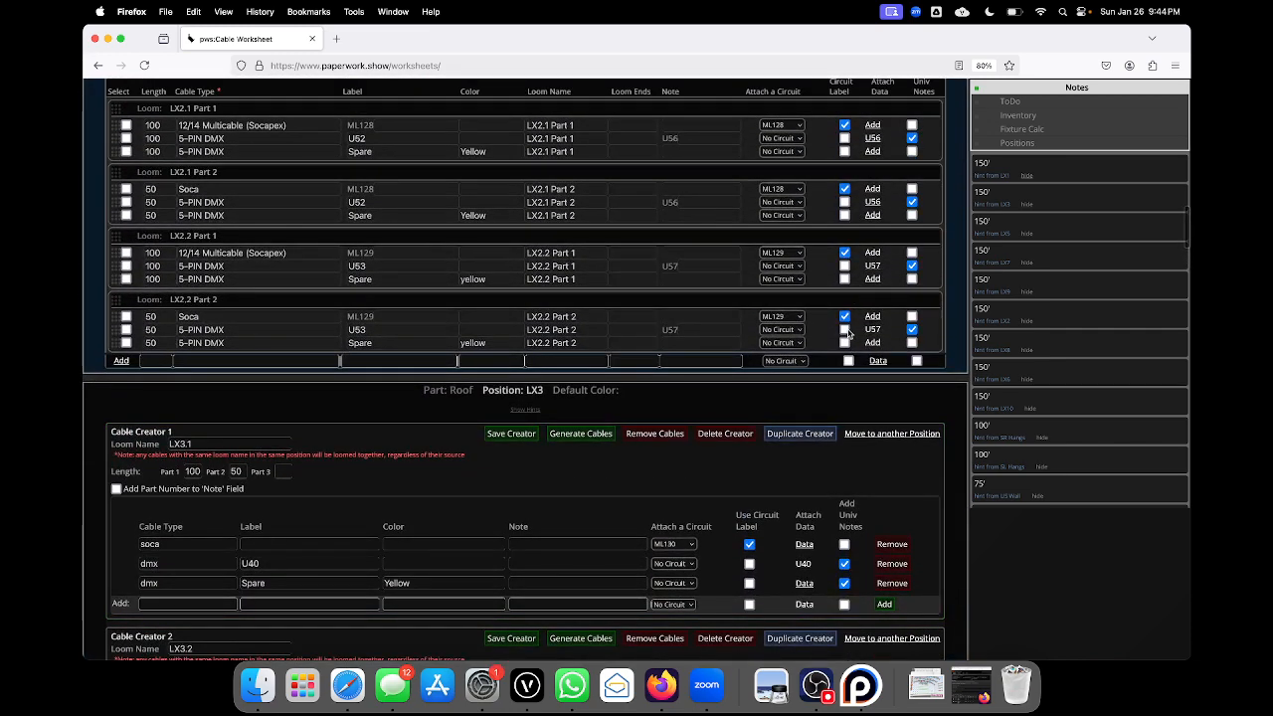
left_click(911, 343)
scroll(811, 530, "up", 2)
scroll(795, 517, "down", 3)
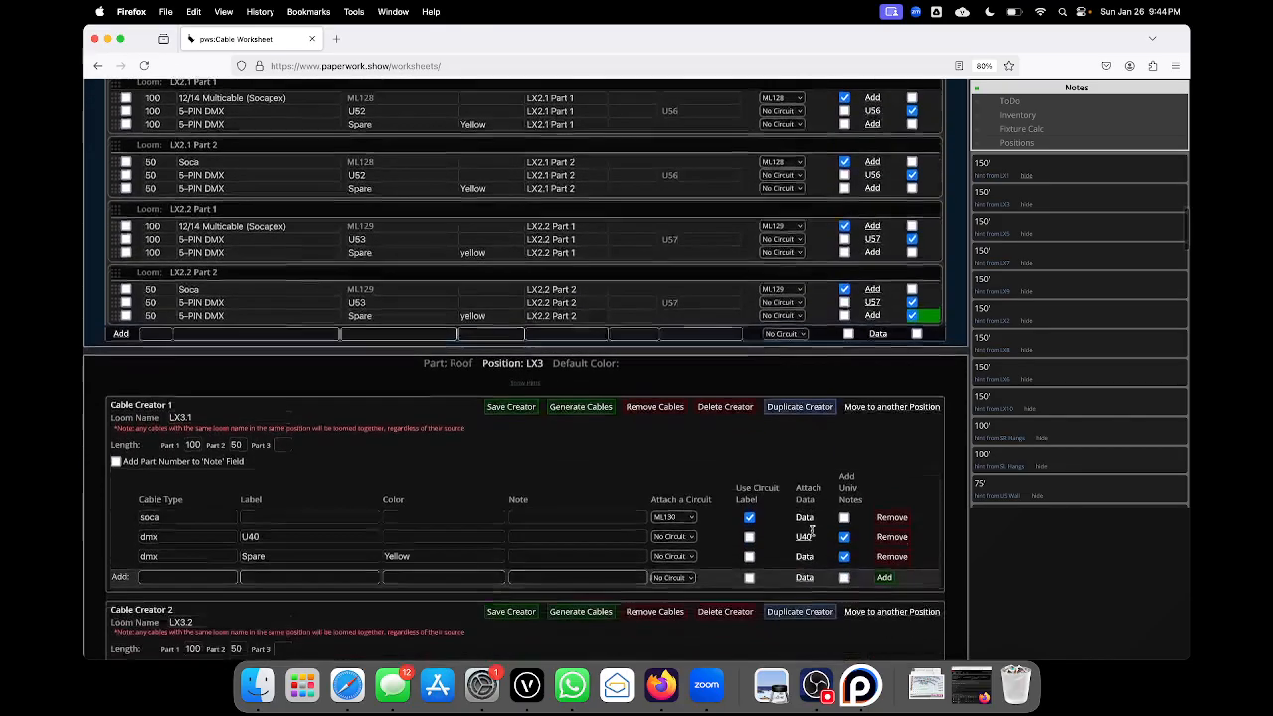
- Enable universe notes for the Spare cables in Parts 1 and 2 of the LX3.1, LX3.2 and LX3.3 looms
scroll(766, 508, "down", 10)
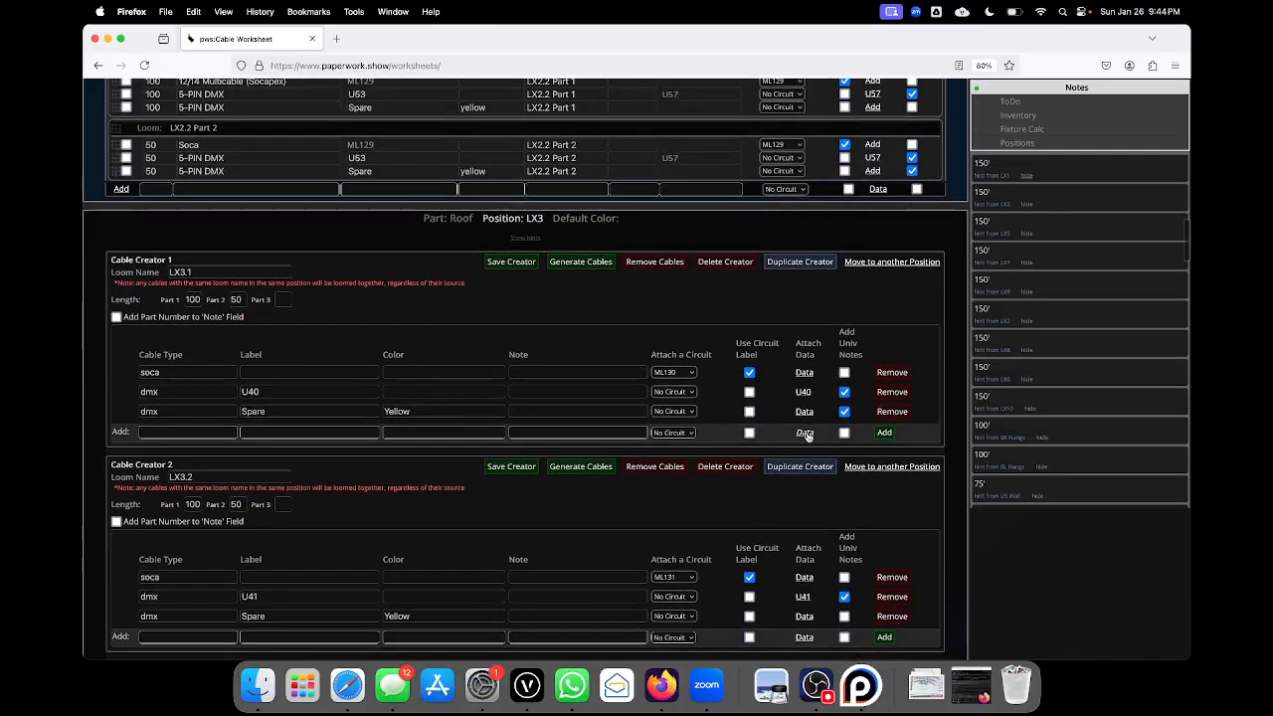
scroll(808, 438, "down", 6)
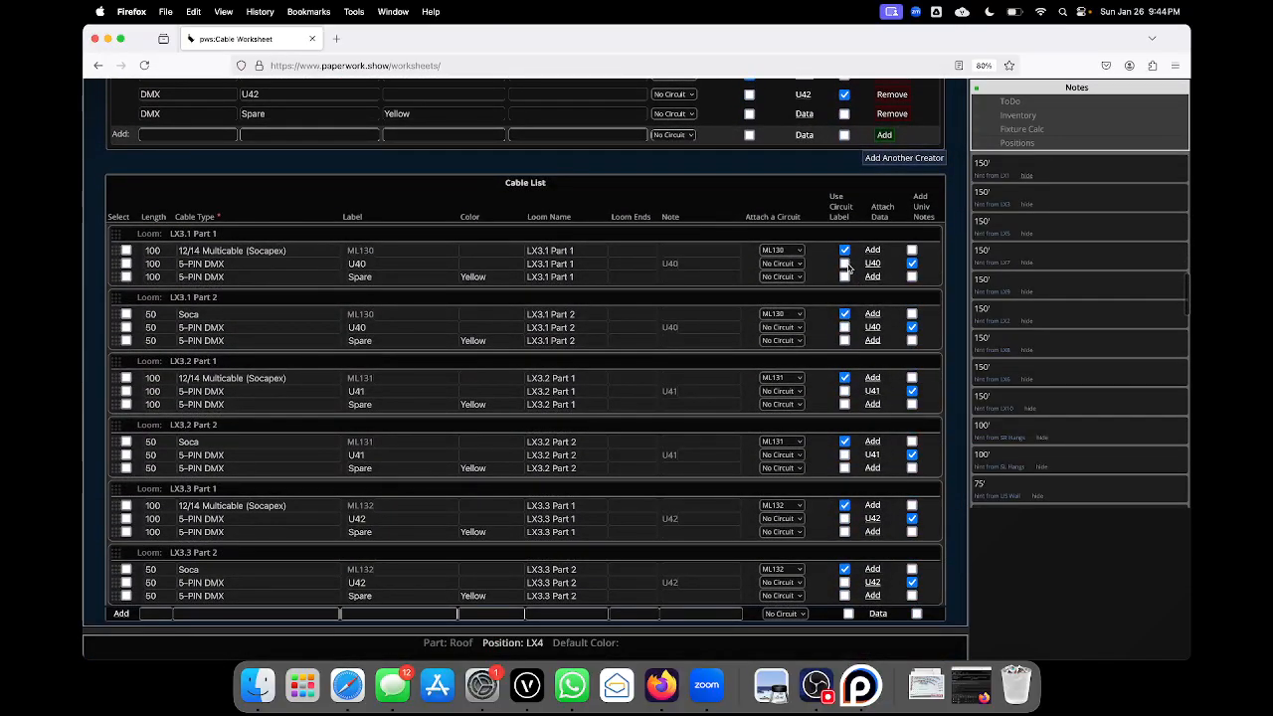
left_click(912, 277)
left_click(912, 340)
left_click(912, 404)
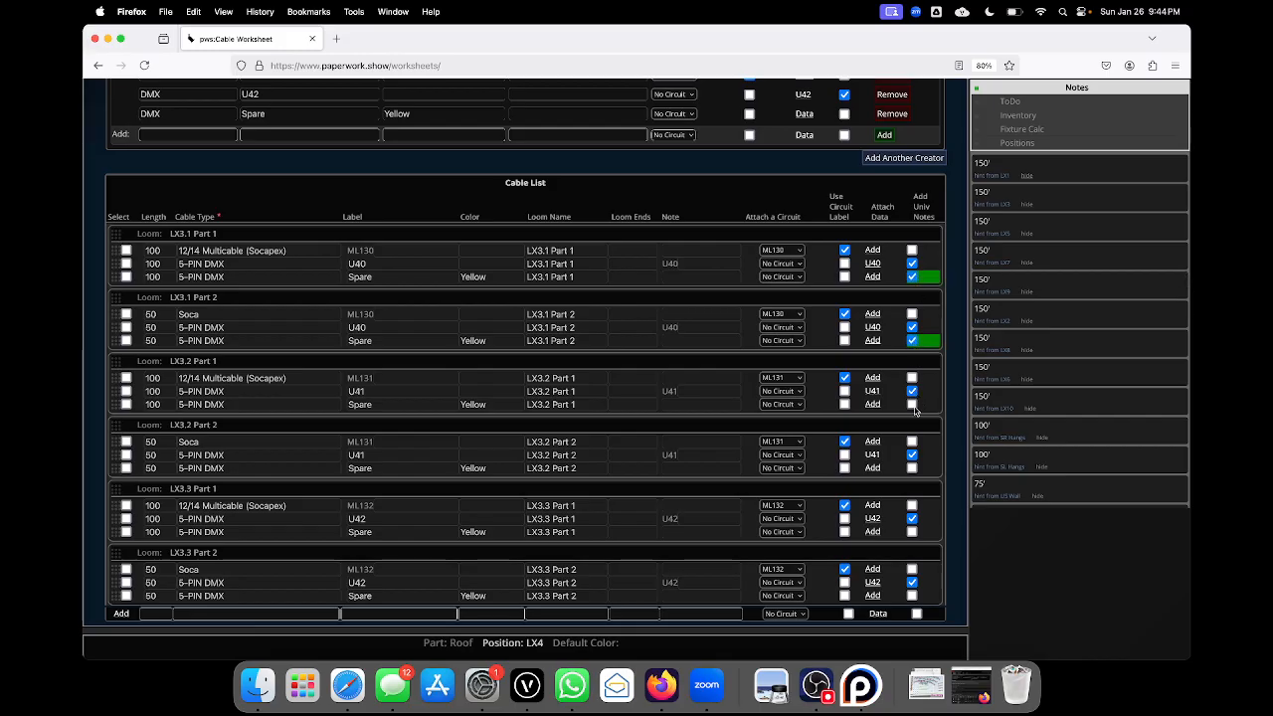
left_click(912, 467)
left_click(913, 532)
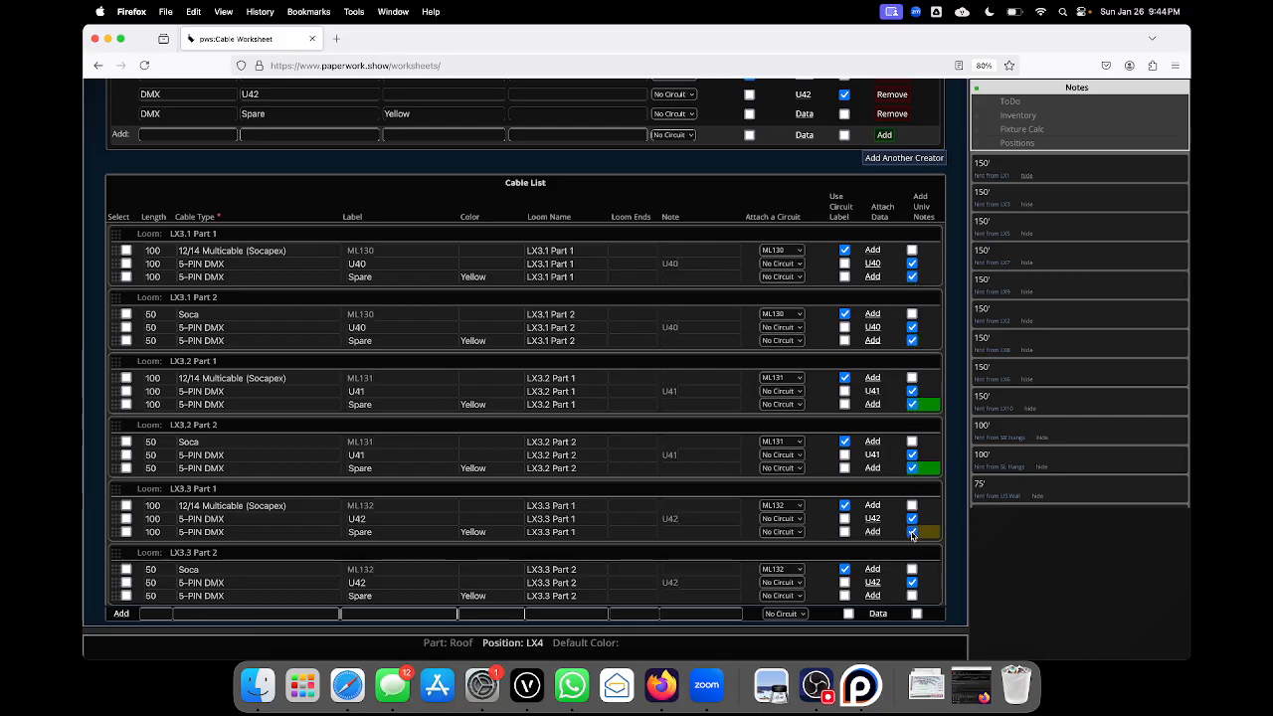
left_click(912, 596)
- Enable universe notes for the Spare cables in LX2.1 Part 1, LX2.1 Part 2 and LX2.2 Part 1 in the cable list
scroll(910, 599, "down", 3)
scroll(910, 599, "down", 12)
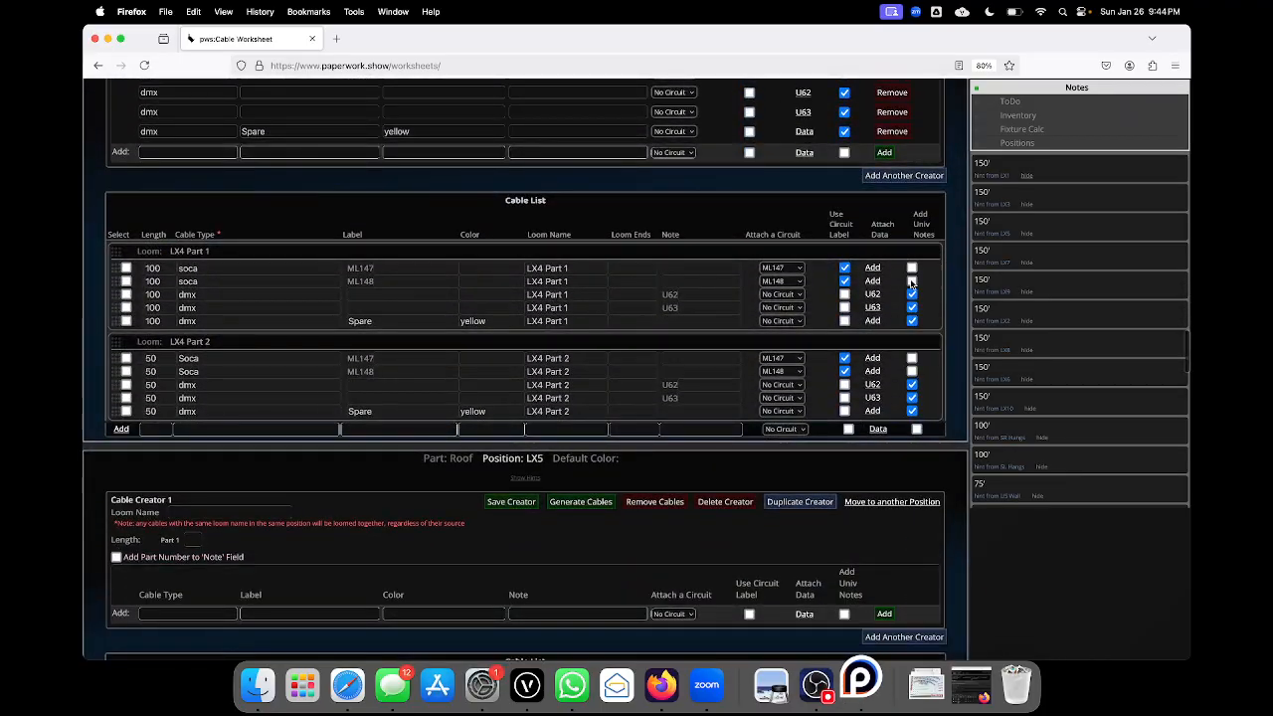
scroll(910, 284, "up", 10)
scroll(910, 284, "up", 8)
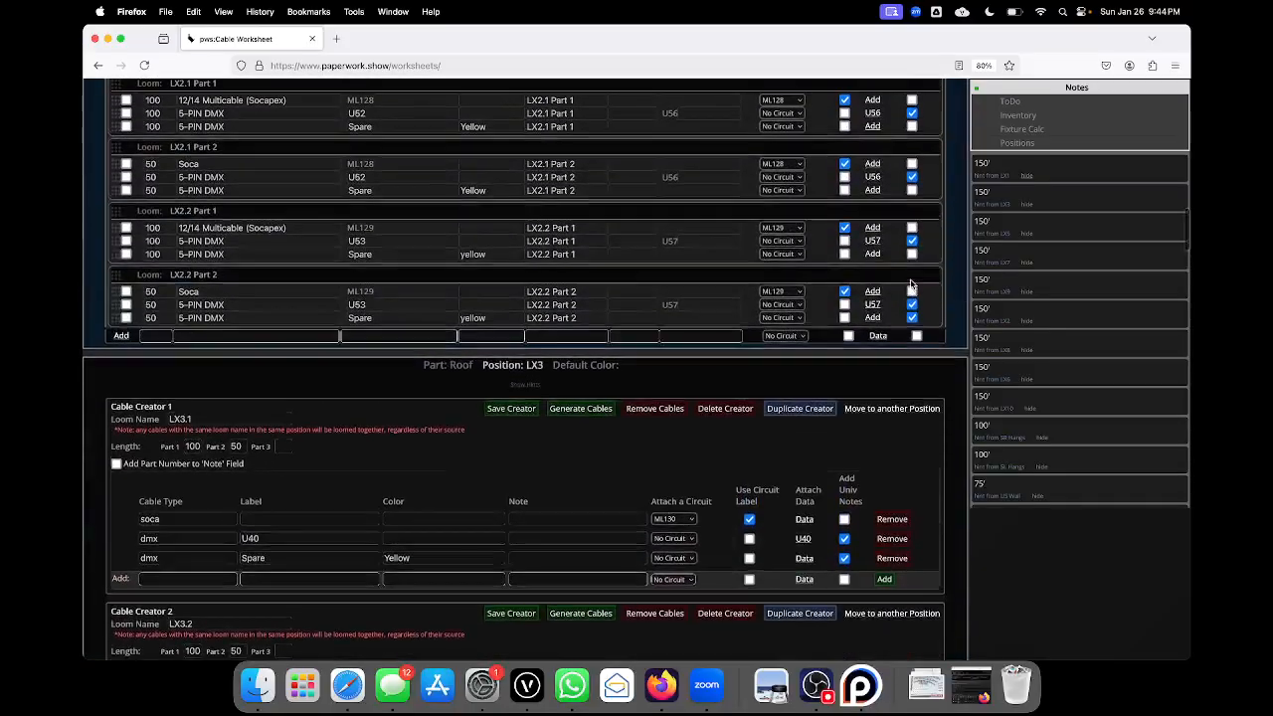
scroll(917, 224, "up", 1)
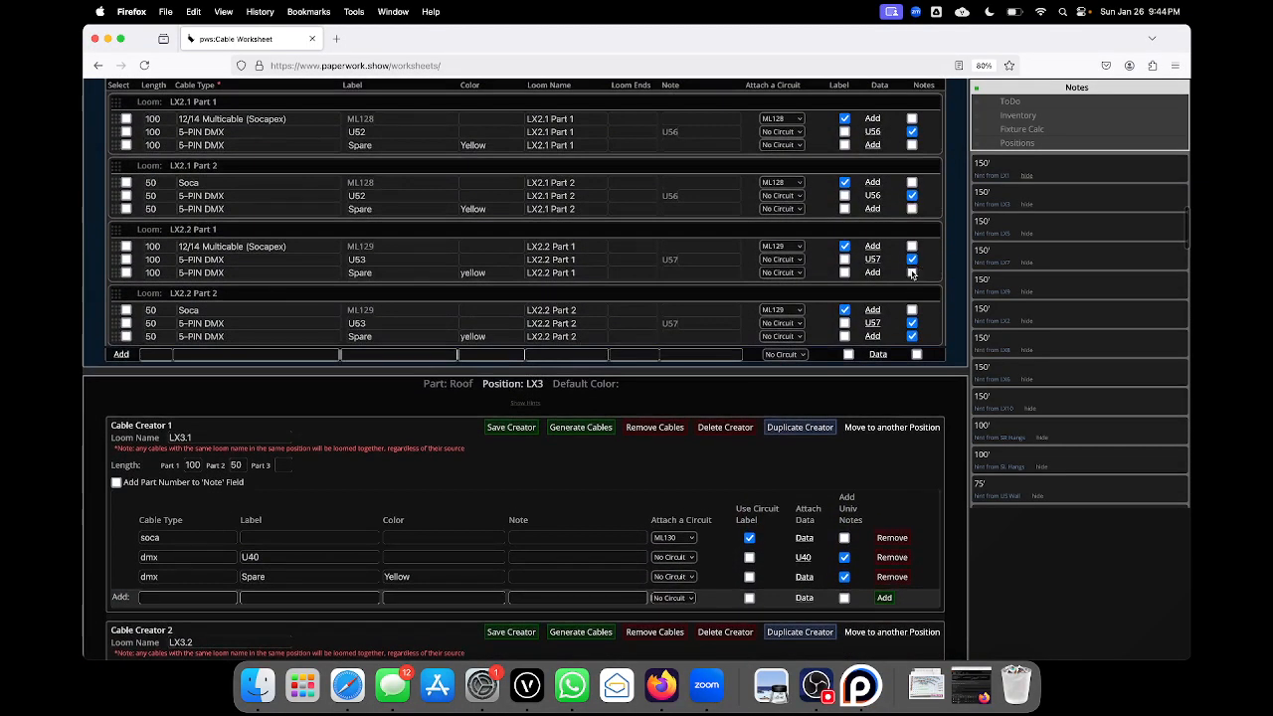
left_click(912, 272)
left_click(913, 209)
left_click(913, 145)
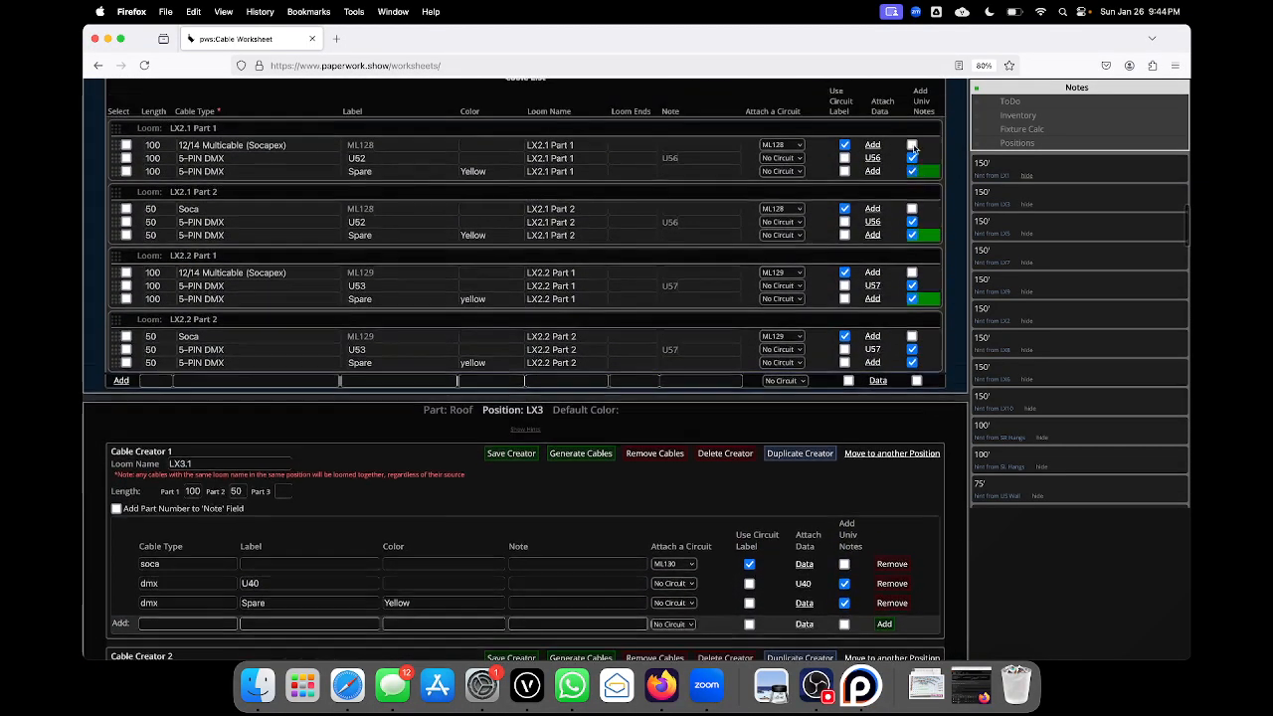
- Enable universe notes for the Spare cables in the LX1 Part 1 and LX1 Part 2 looms
scroll(913, 149, "up", 5)
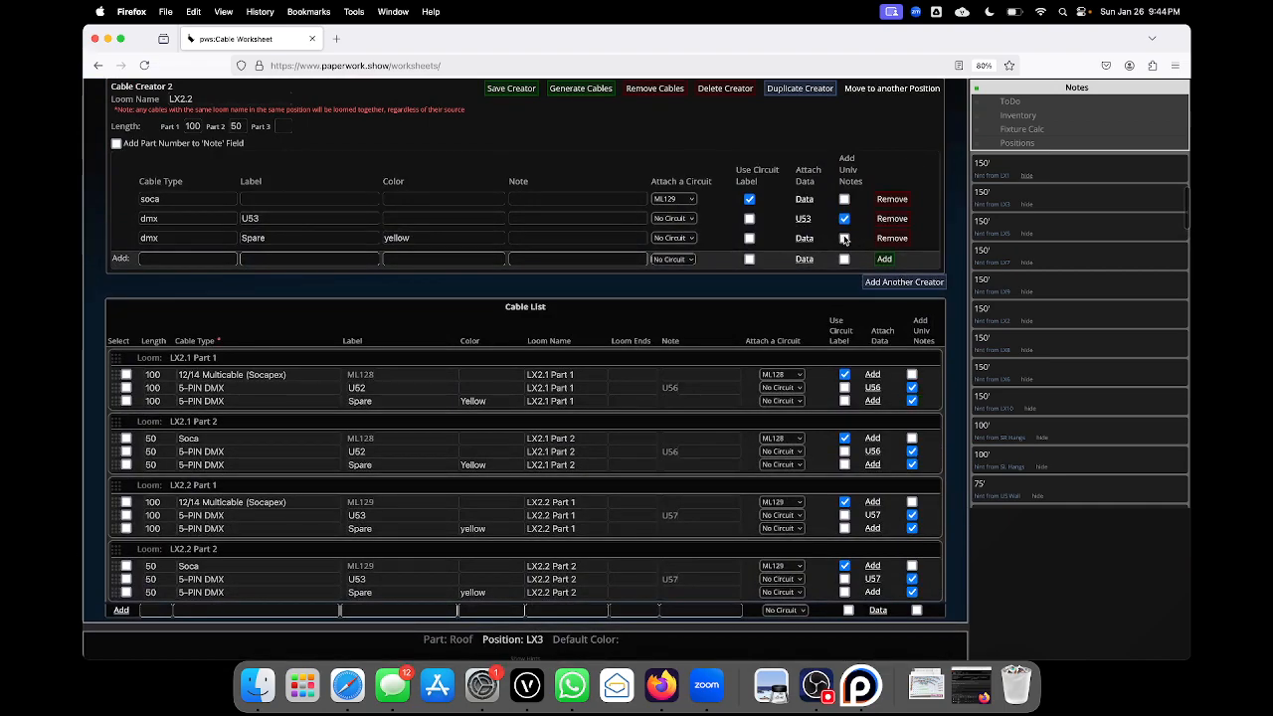
scroll(844, 240, "up", 10)
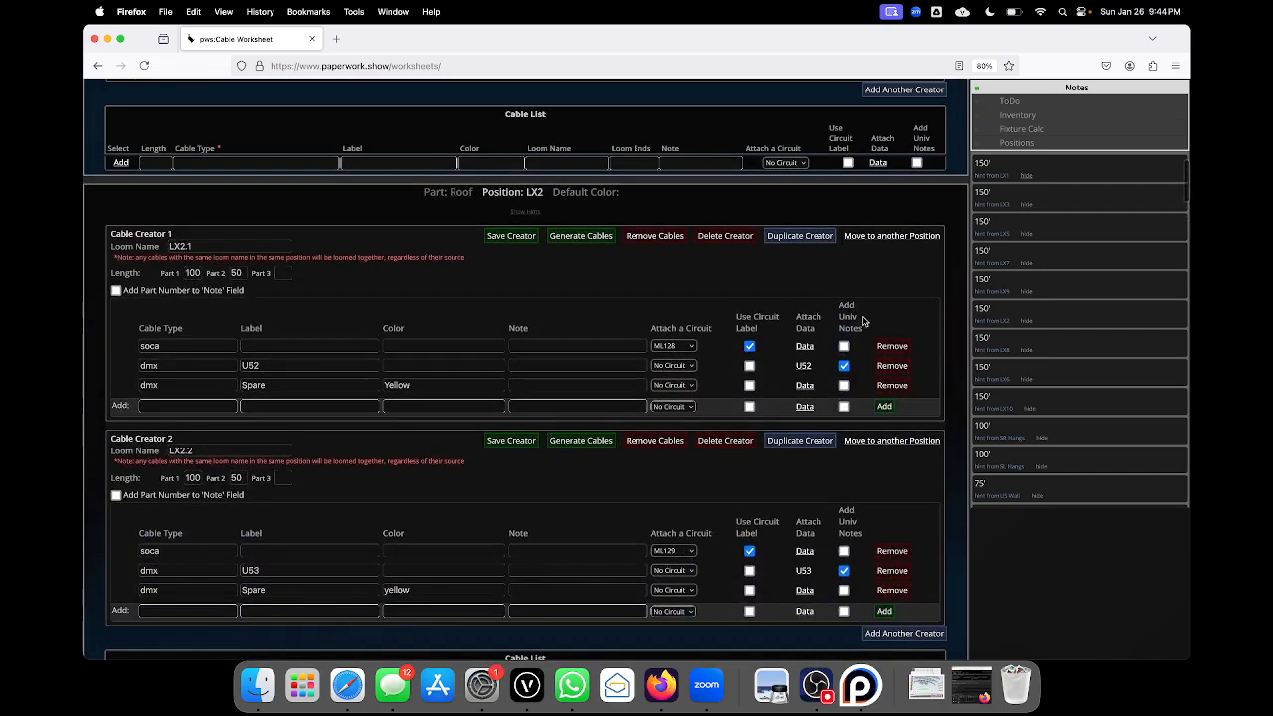
scroll(863, 321, "up", 5)
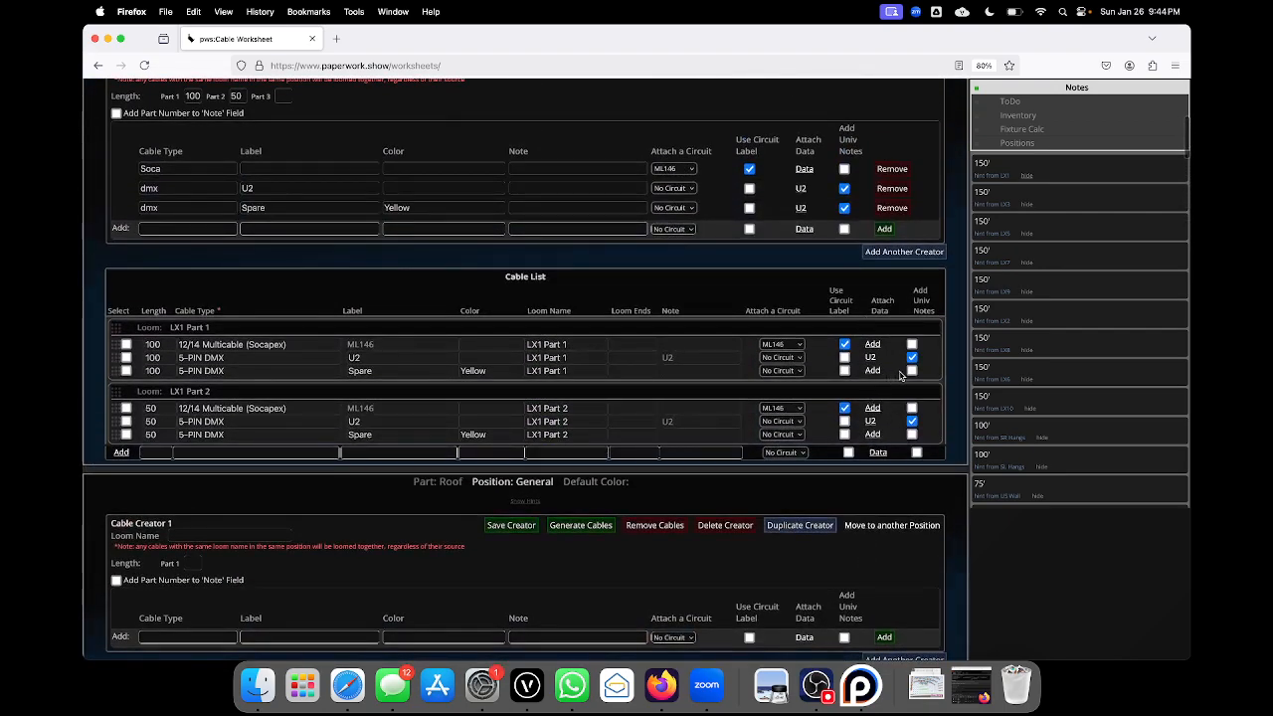
scroll(913, 439, "up", 10)
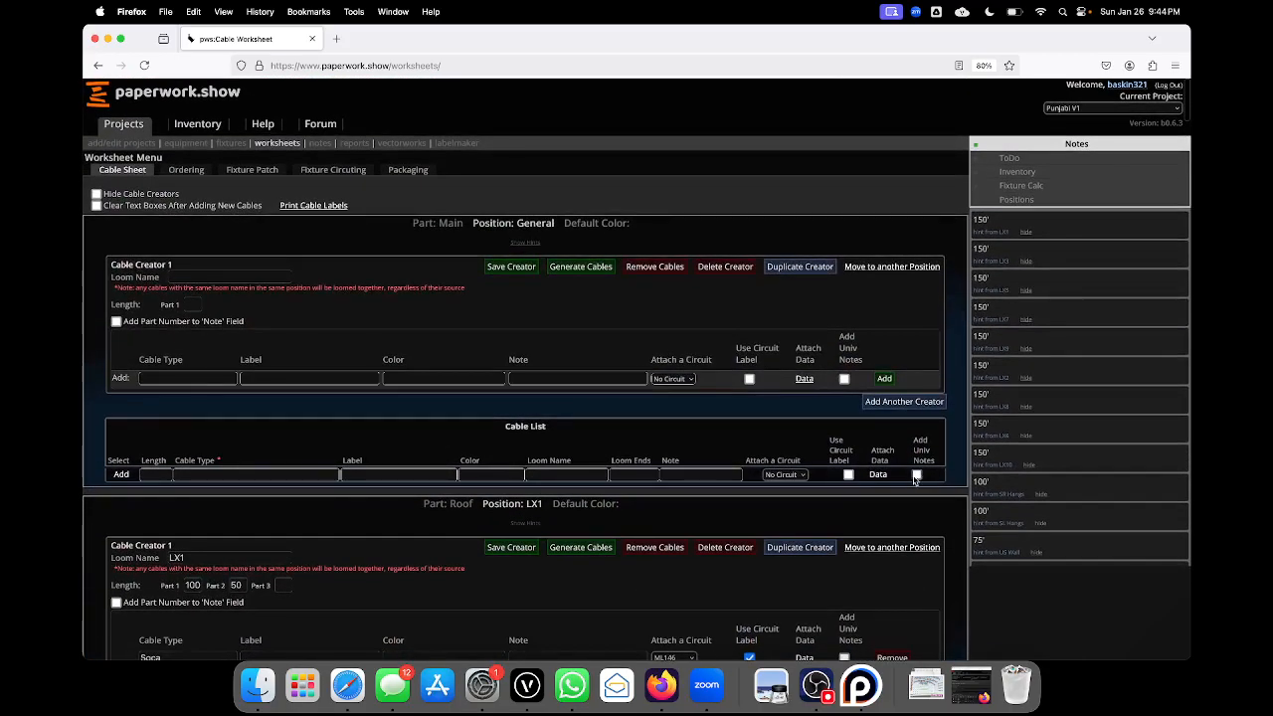
scroll(915, 479, "down", 12)
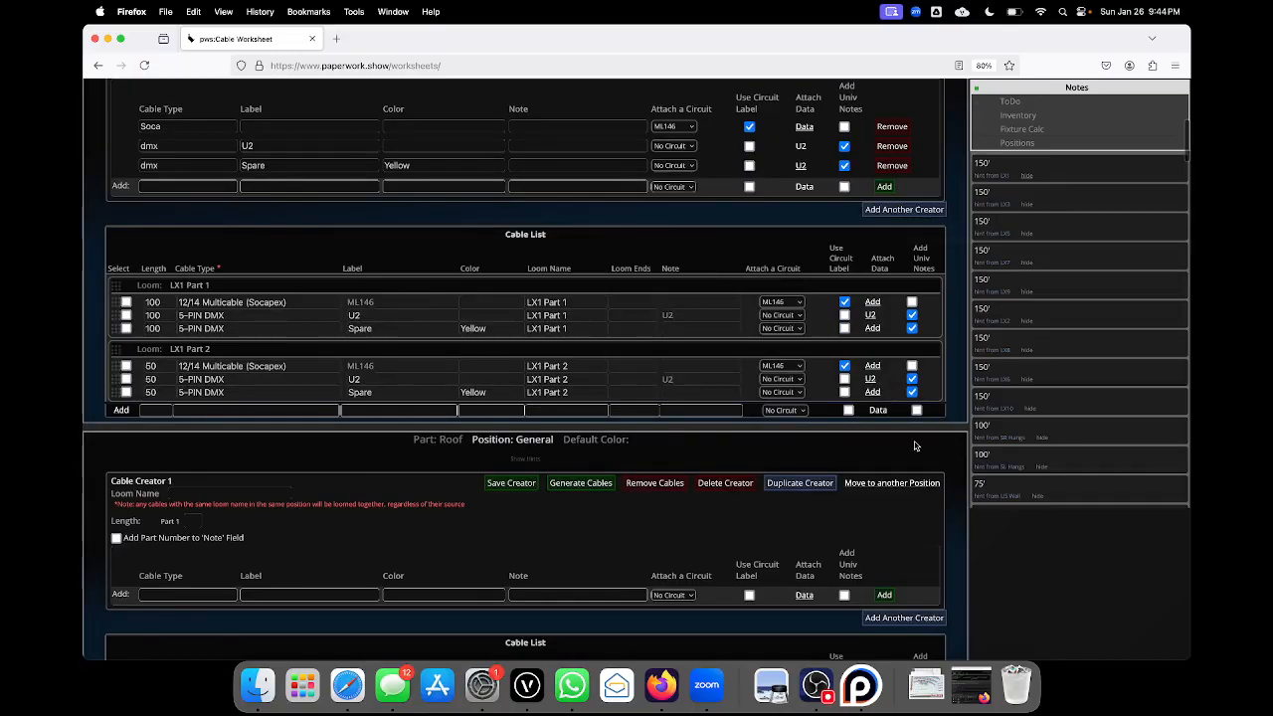
- Check the LX2 creators and cable list, and open the Cable/Equipment Labels report from the project reports
scroll(915, 446, "down", 12)
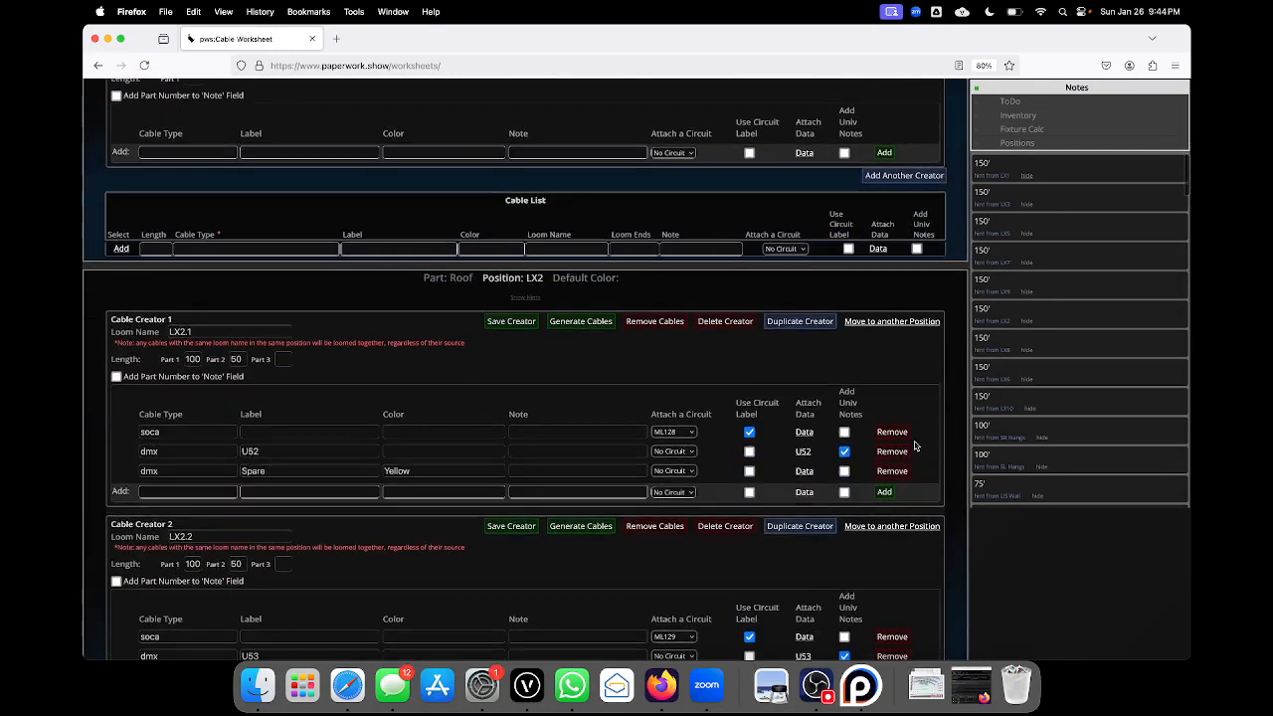
scroll(915, 444, "down", 6)
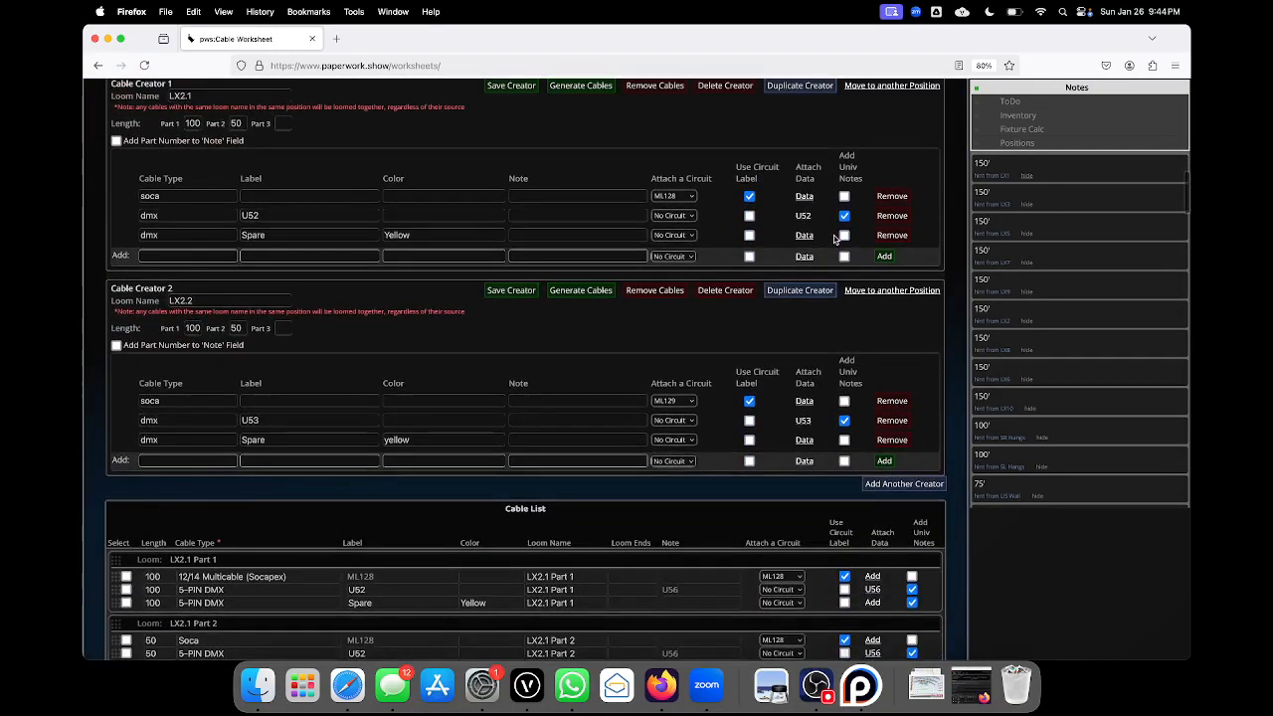
scroll(880, 348, "down", 7)
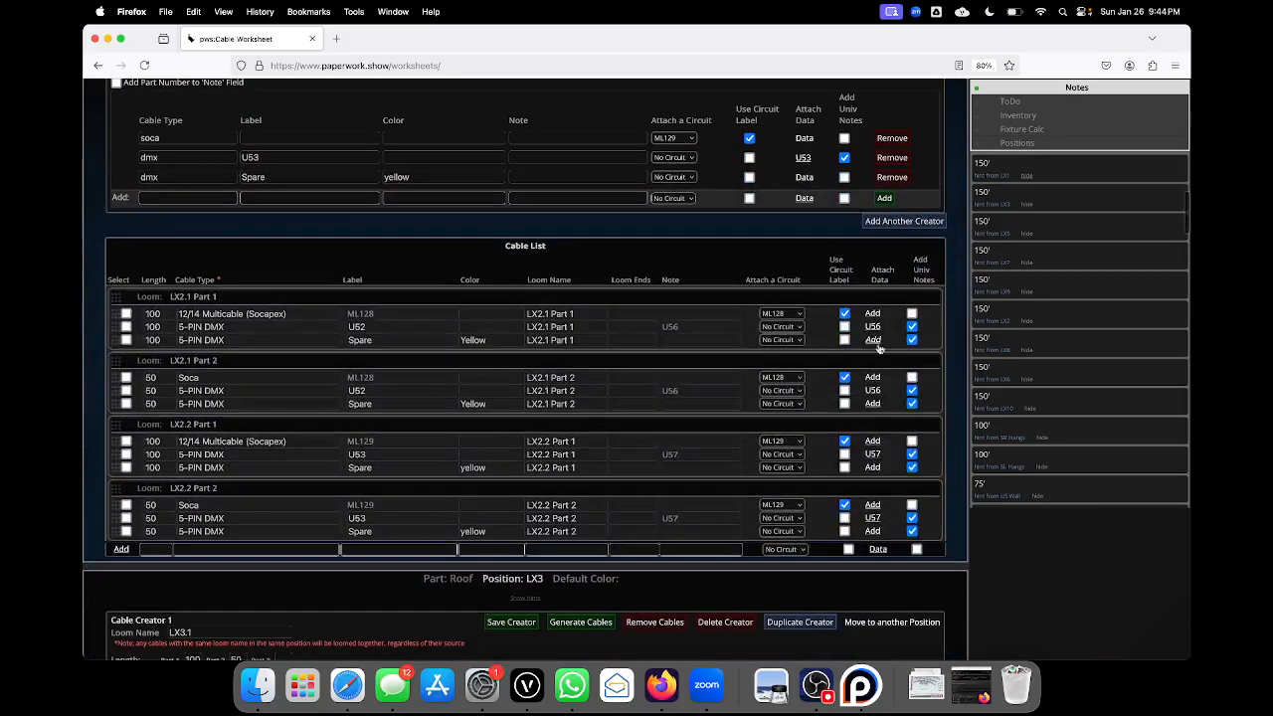
scroll(774, 314, "up", 20)
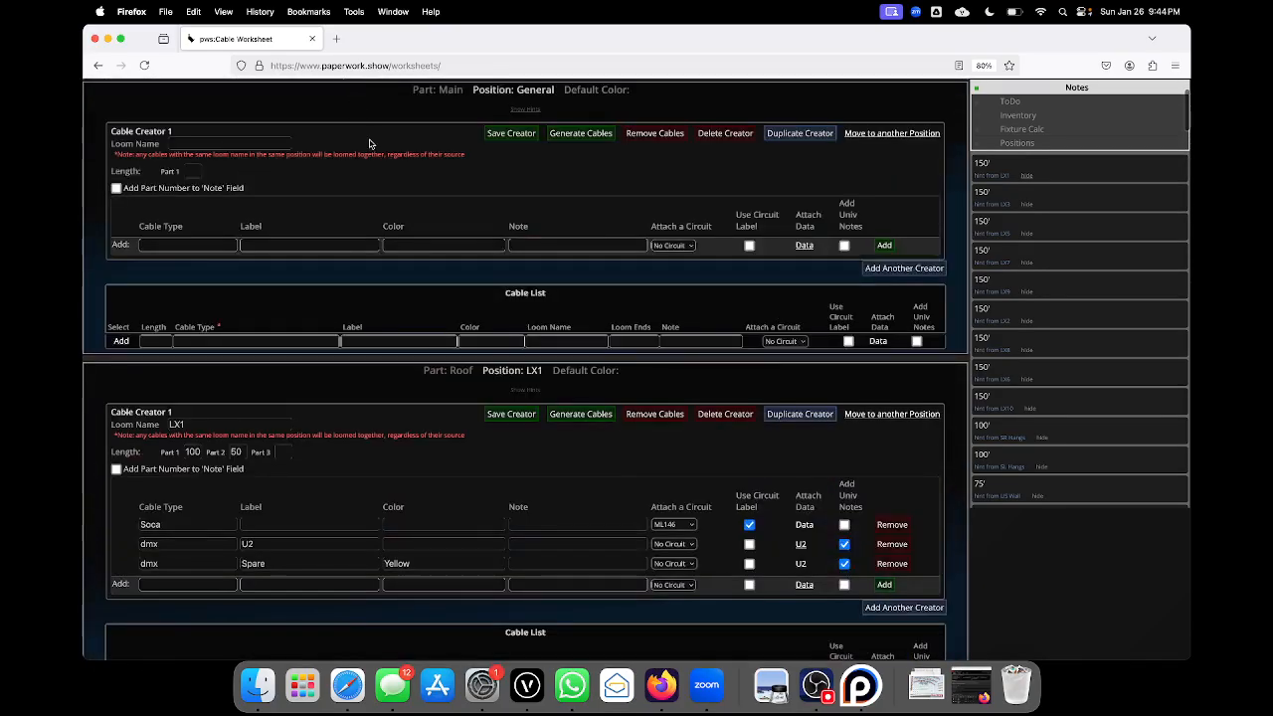
scroll(369, 144, "up", 4)
left_click(354, 137)
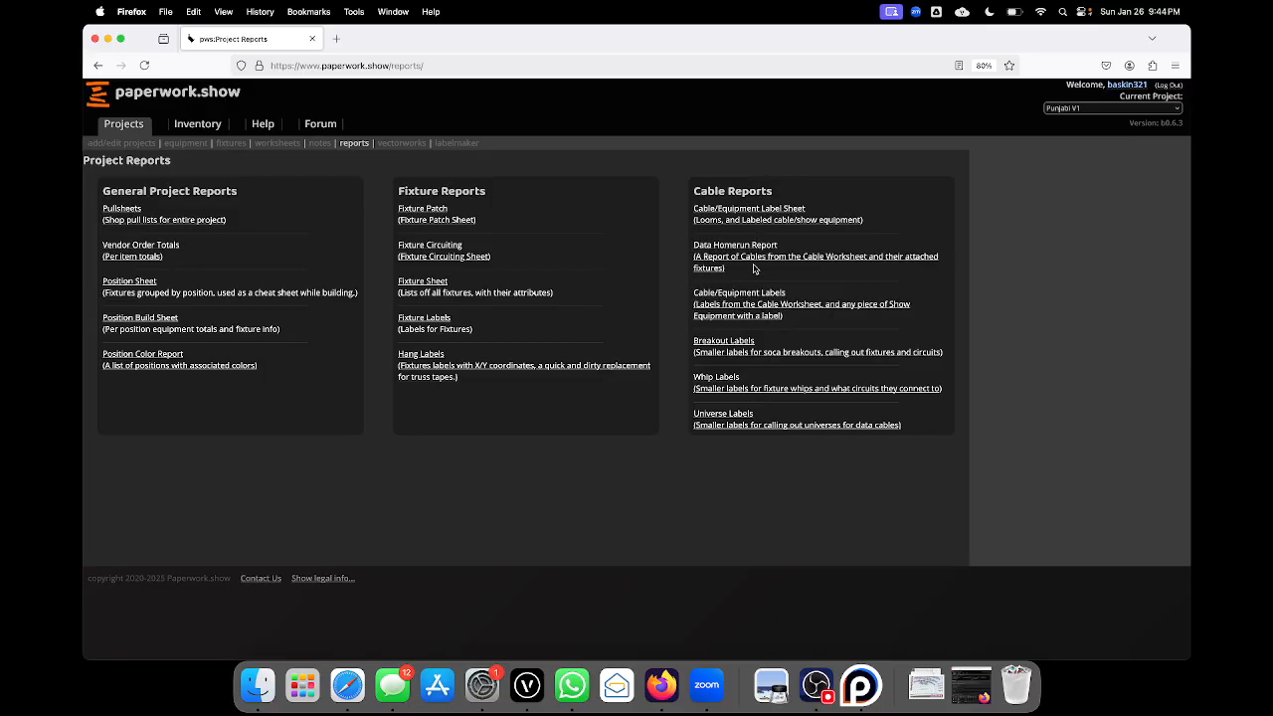
left_click(747, 291)
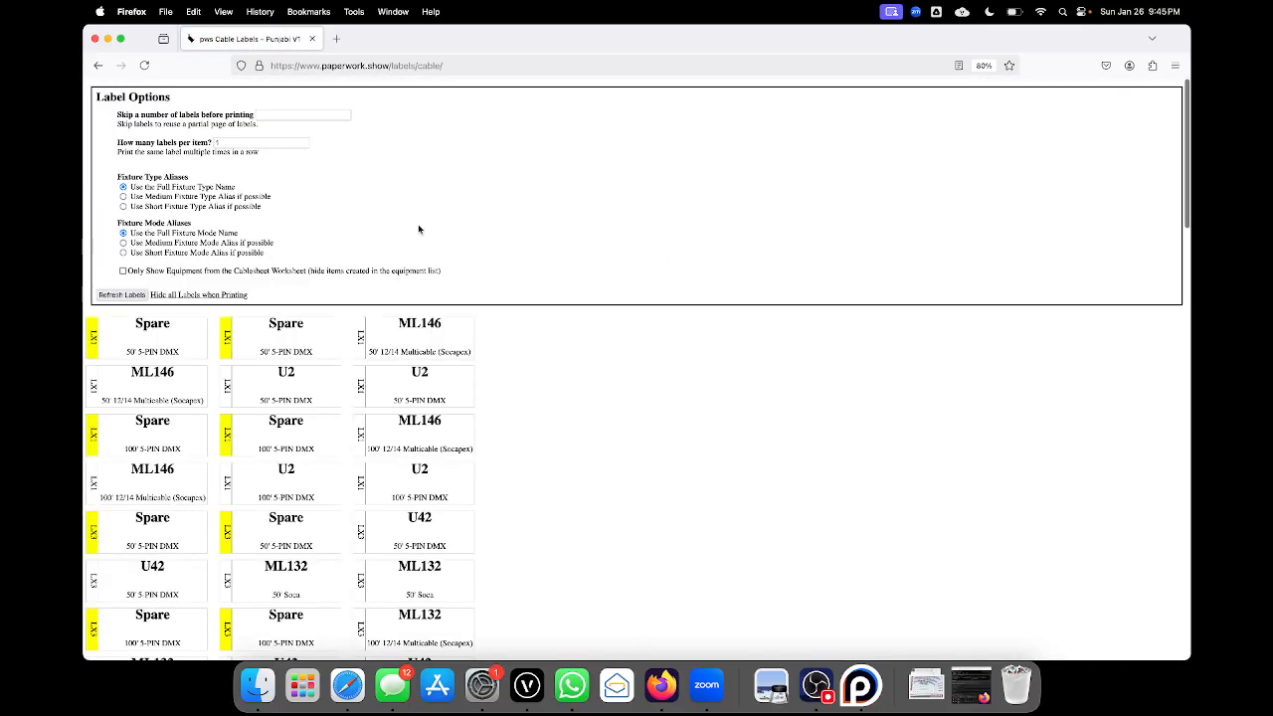
- View the Data Homerun Report and return to the project reports
left_click(97, 65)
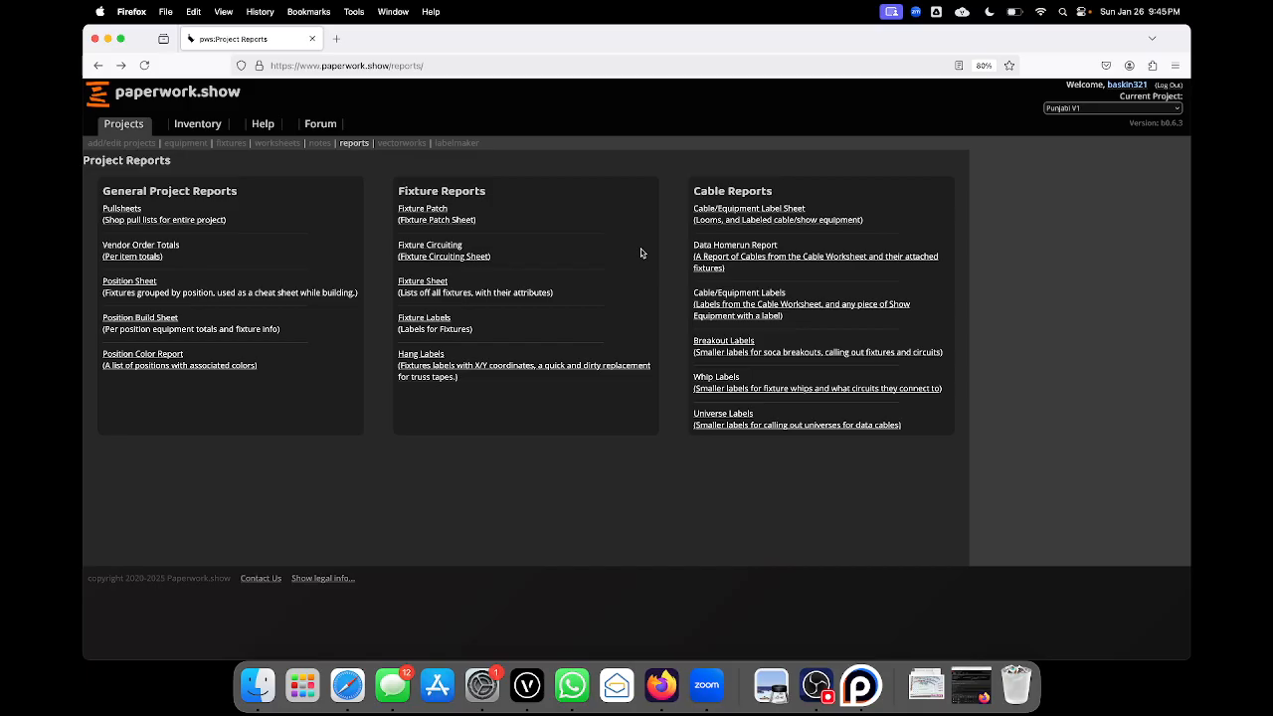
left_click(739, 247)
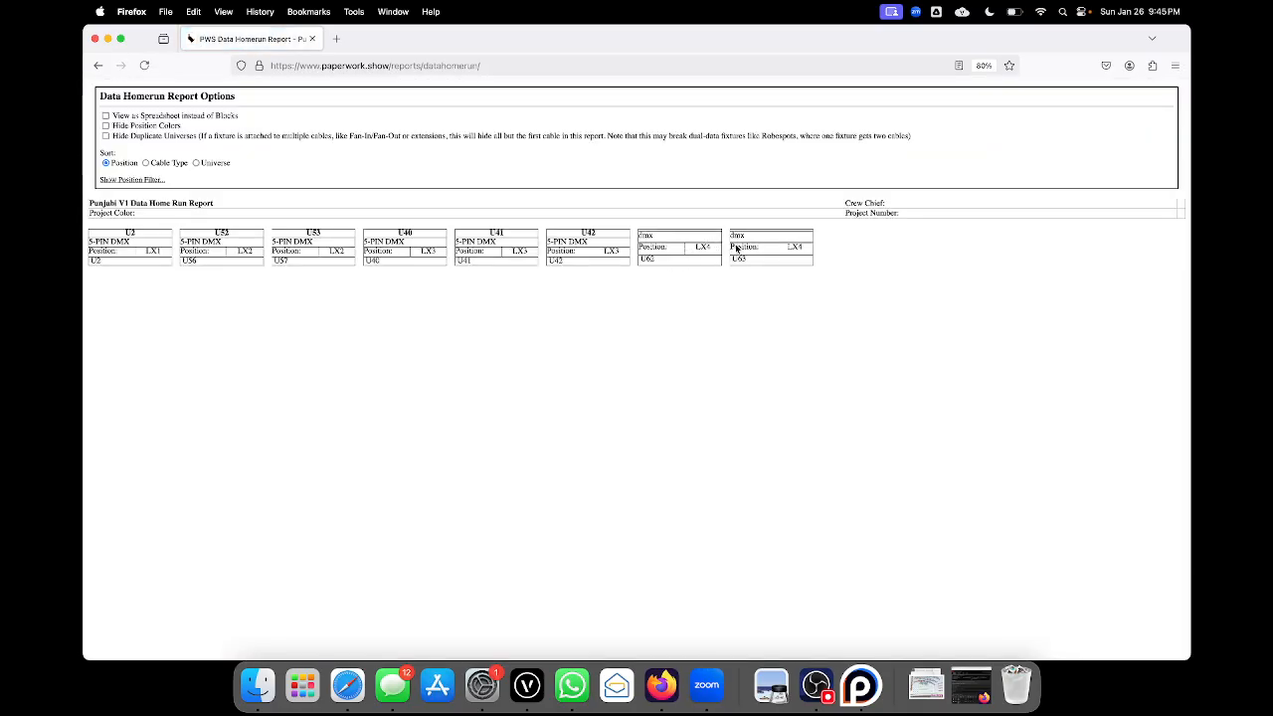
left_click(97, 66)
- Return to the cable worksheet and label the two unlabelled dmx lines in the LX4 creator "U62" and "U63"
left_click(277, 143)
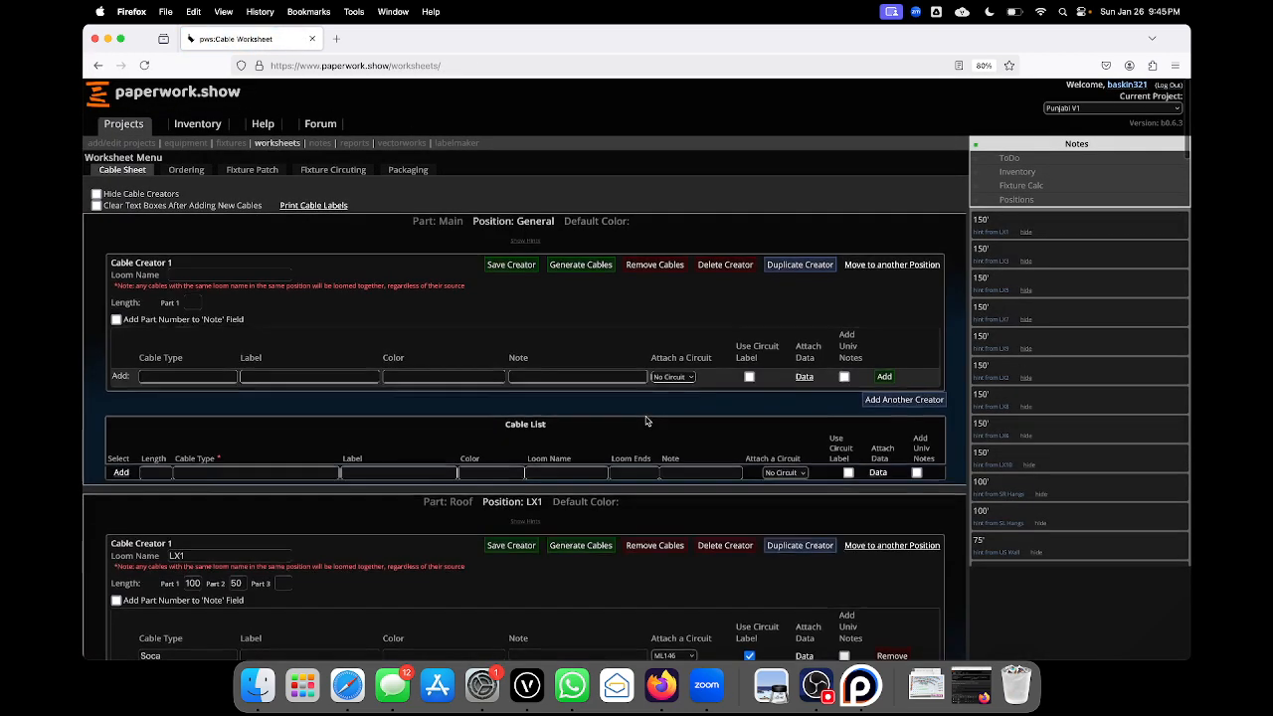
scroll(646, 420, "down", 15)
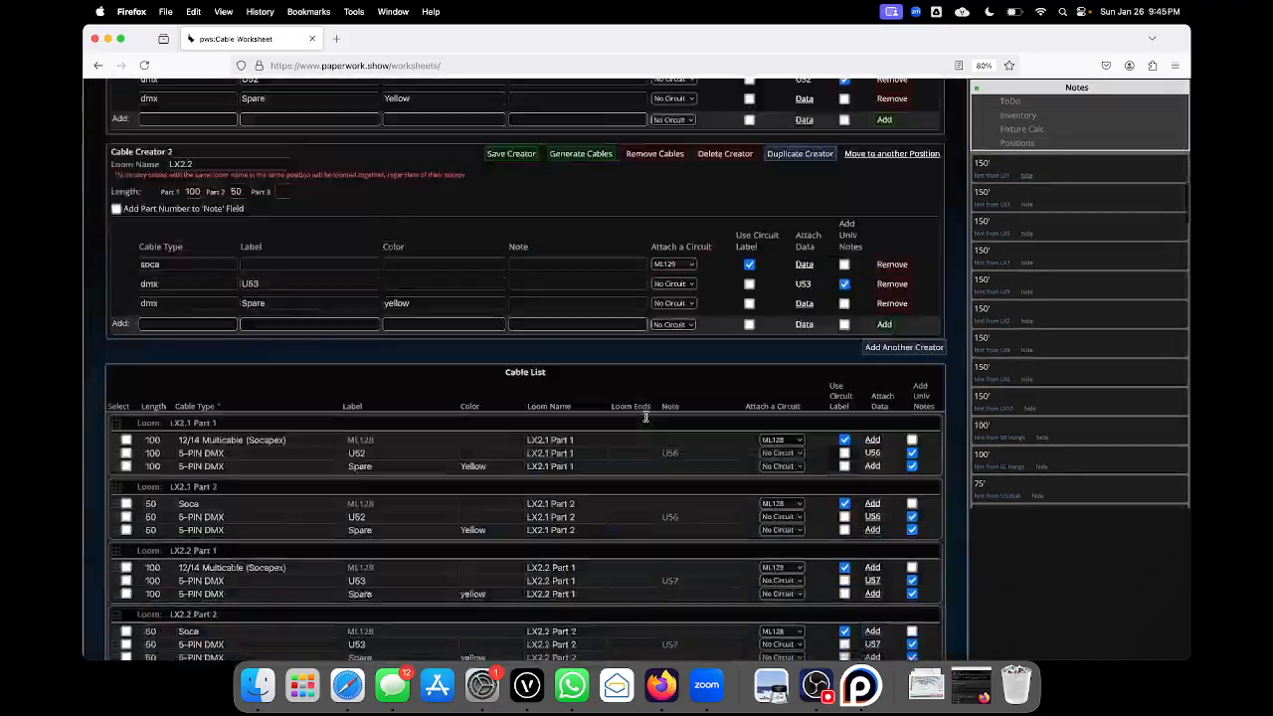
scroll(646, 417, "down", 10)
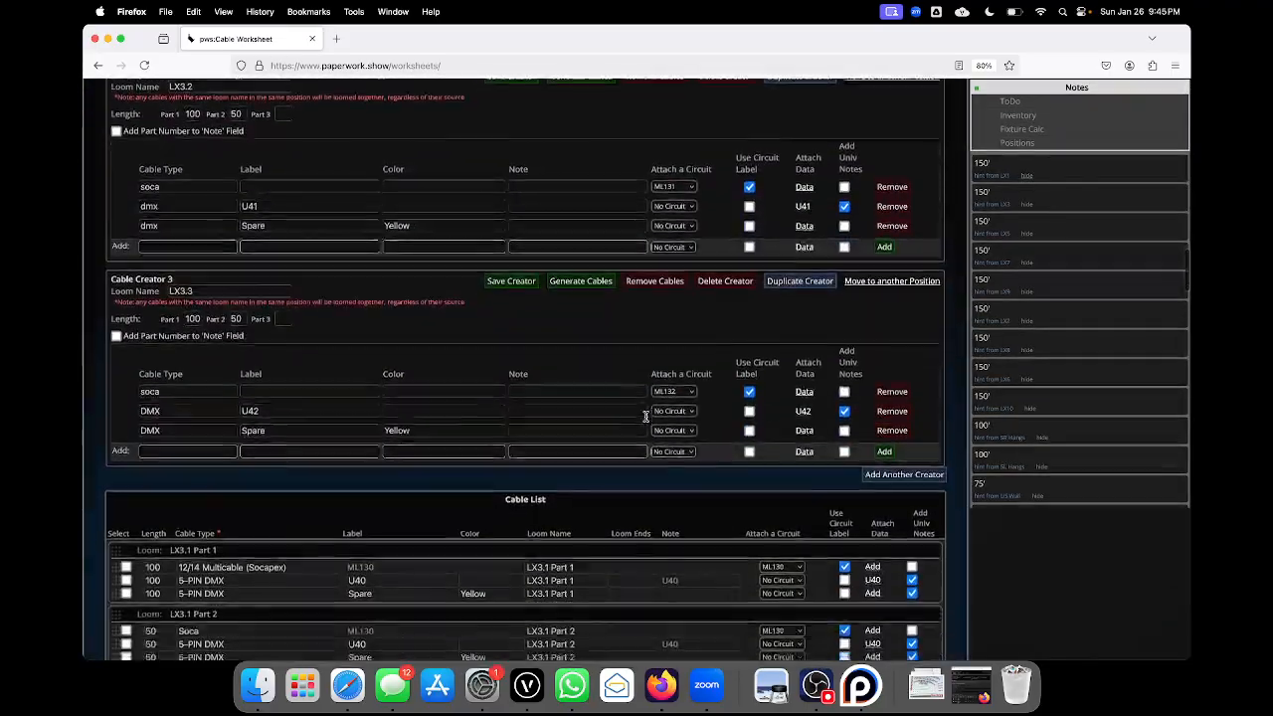
scroll(646, 418, "down", 10)
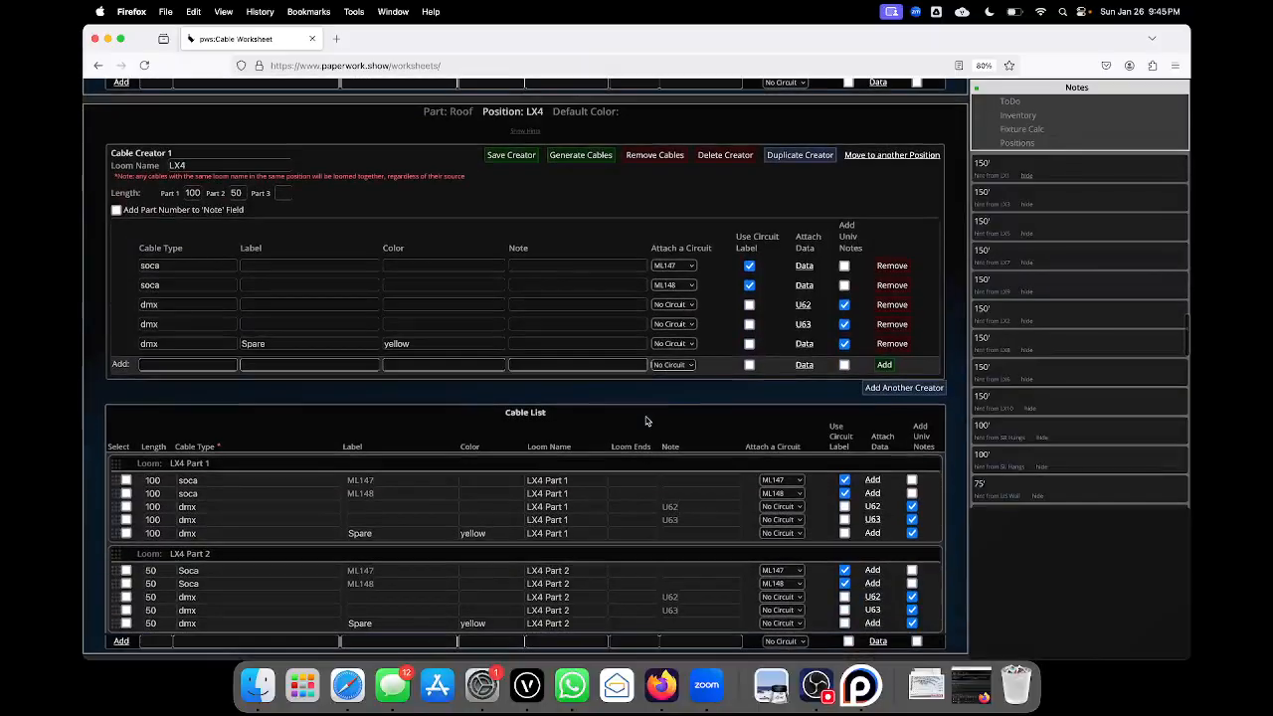
left_click(323, 305)
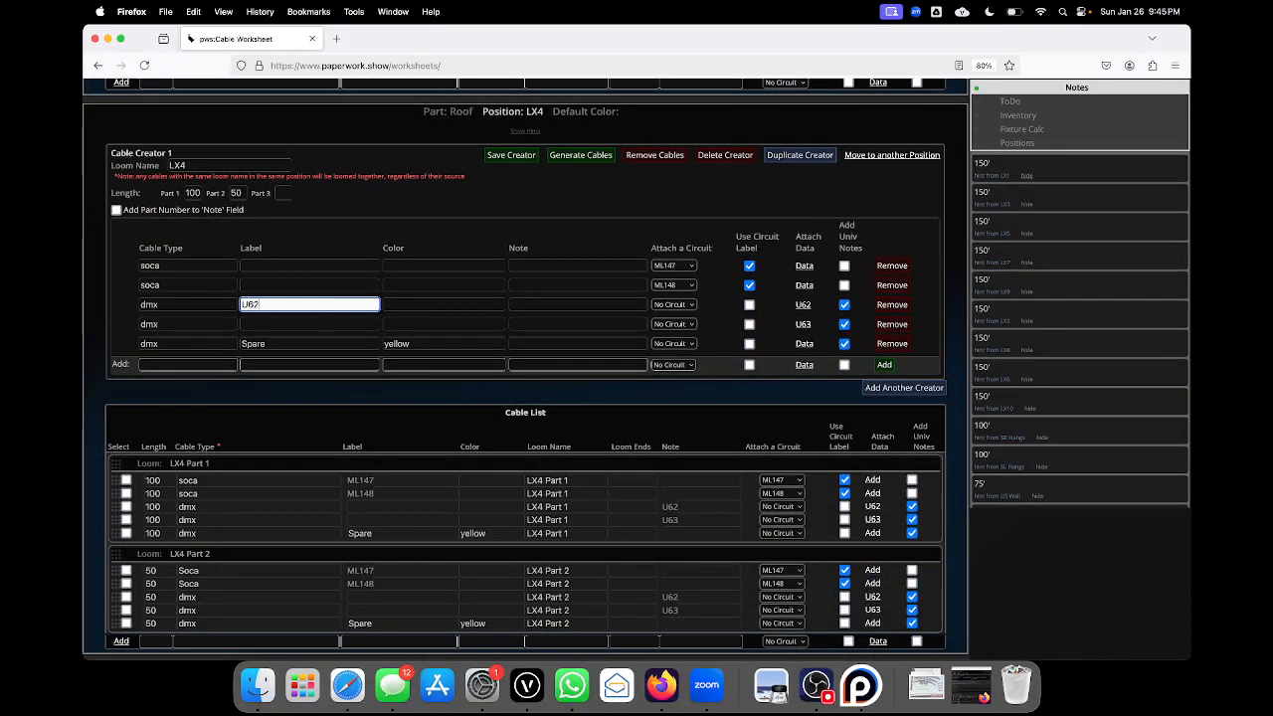
left_click(322, 323)
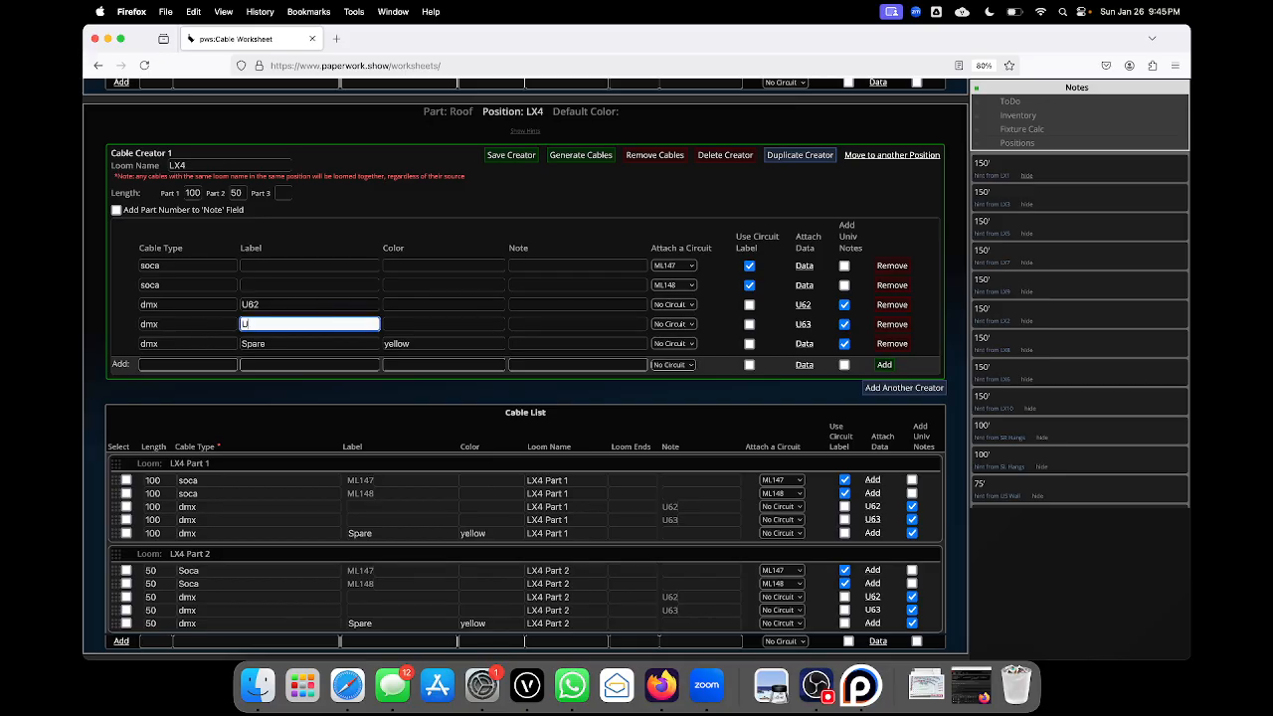
type("U63")
- Open the Fixture Patch worksheet and examine the fixtures assigned to Universes 1 to 6
scroll(385, 216, "up", 15)
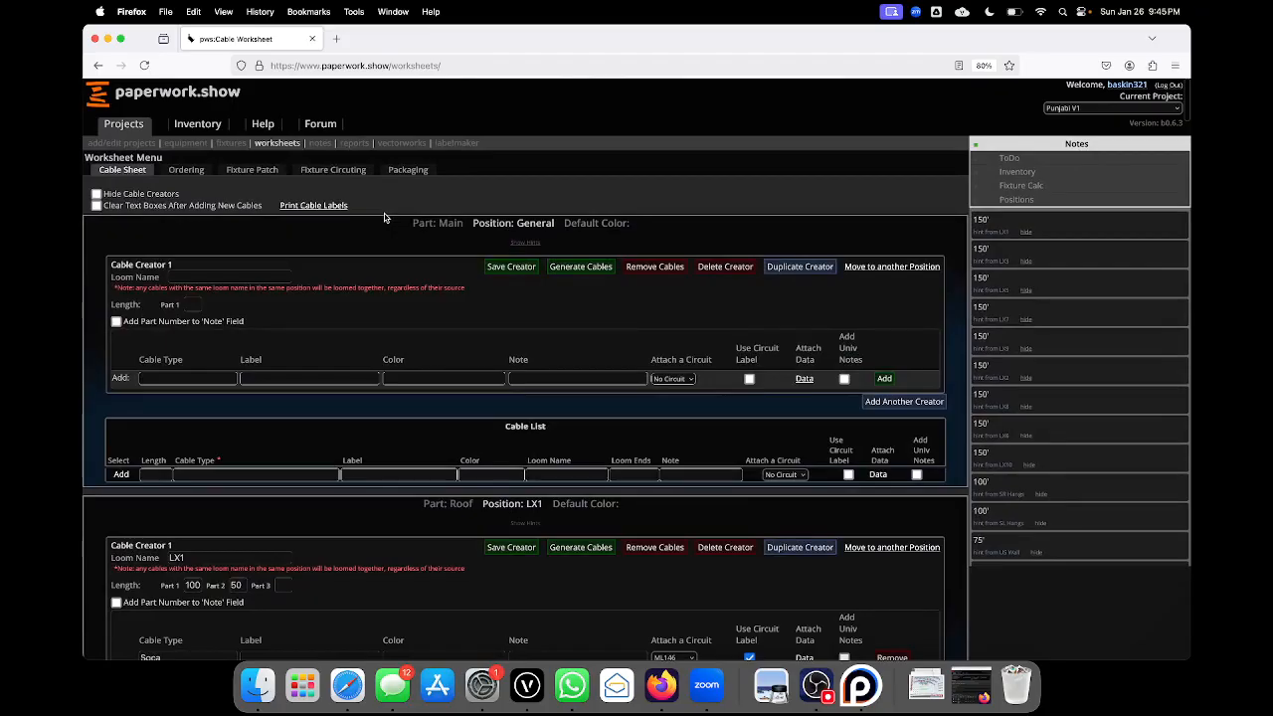
left_click(249, 171)
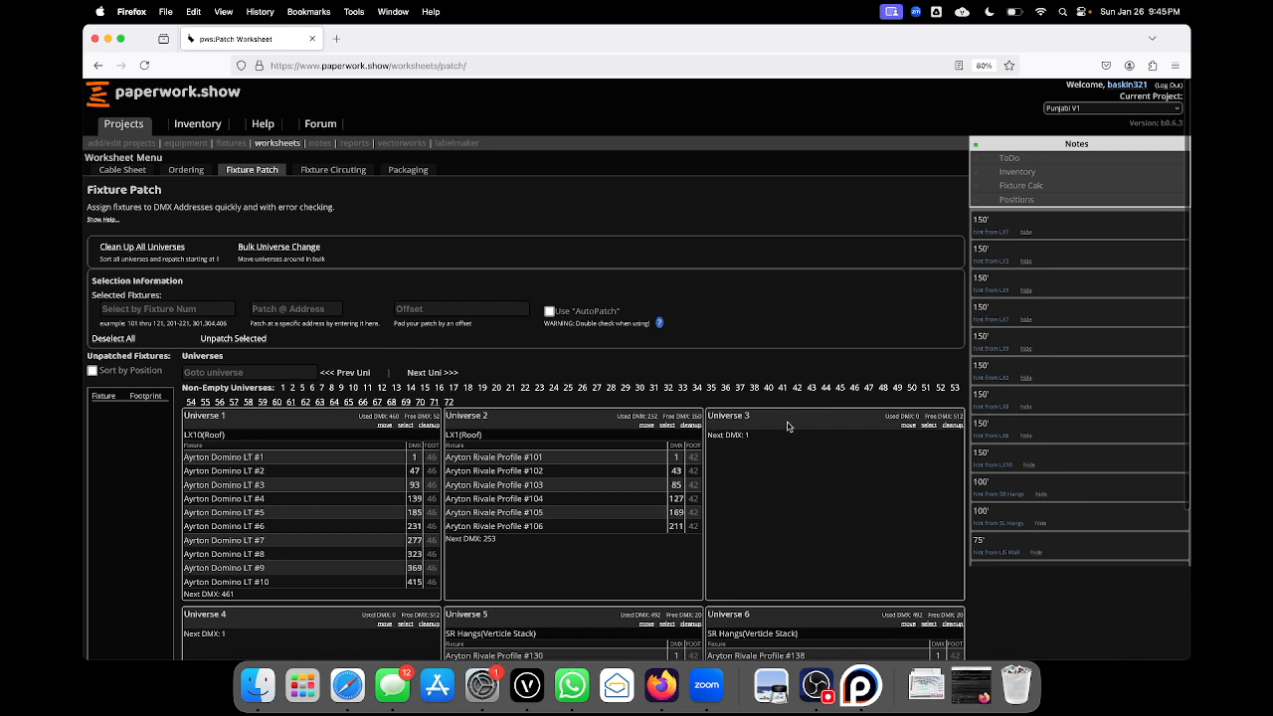
scroll(610, 399, "down", 3)
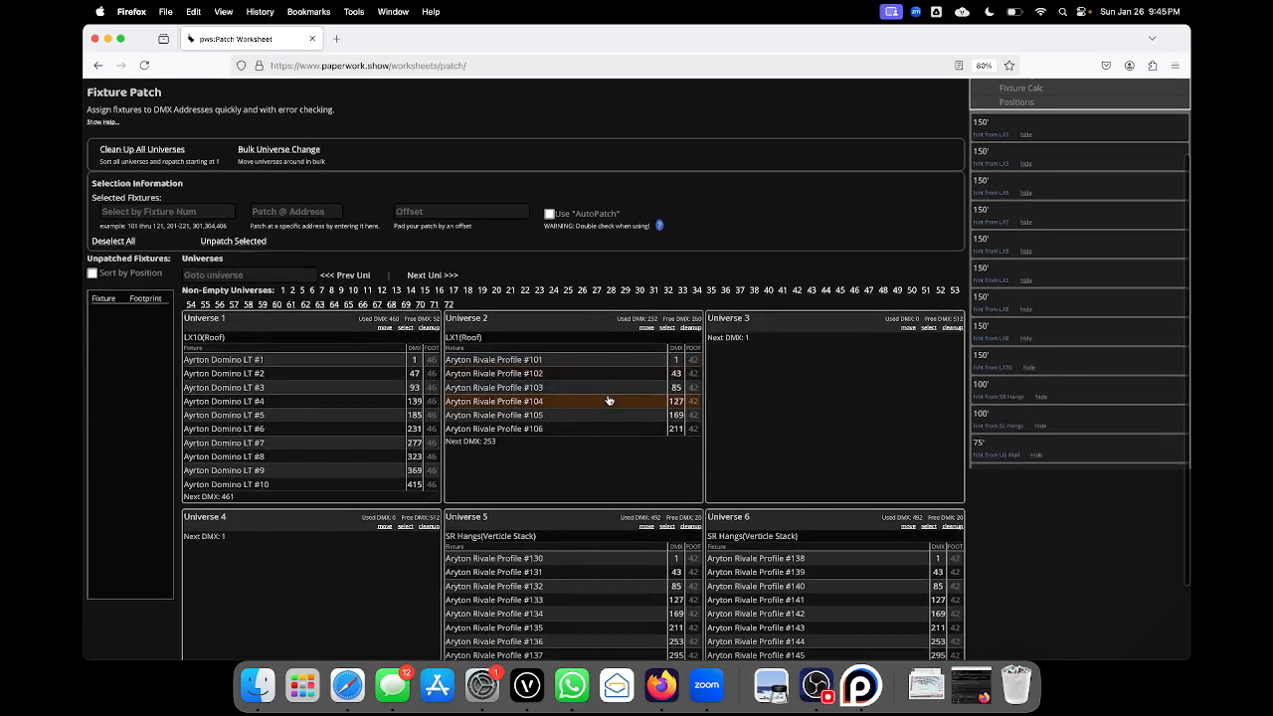
scroll(642, 528, "down", 2)
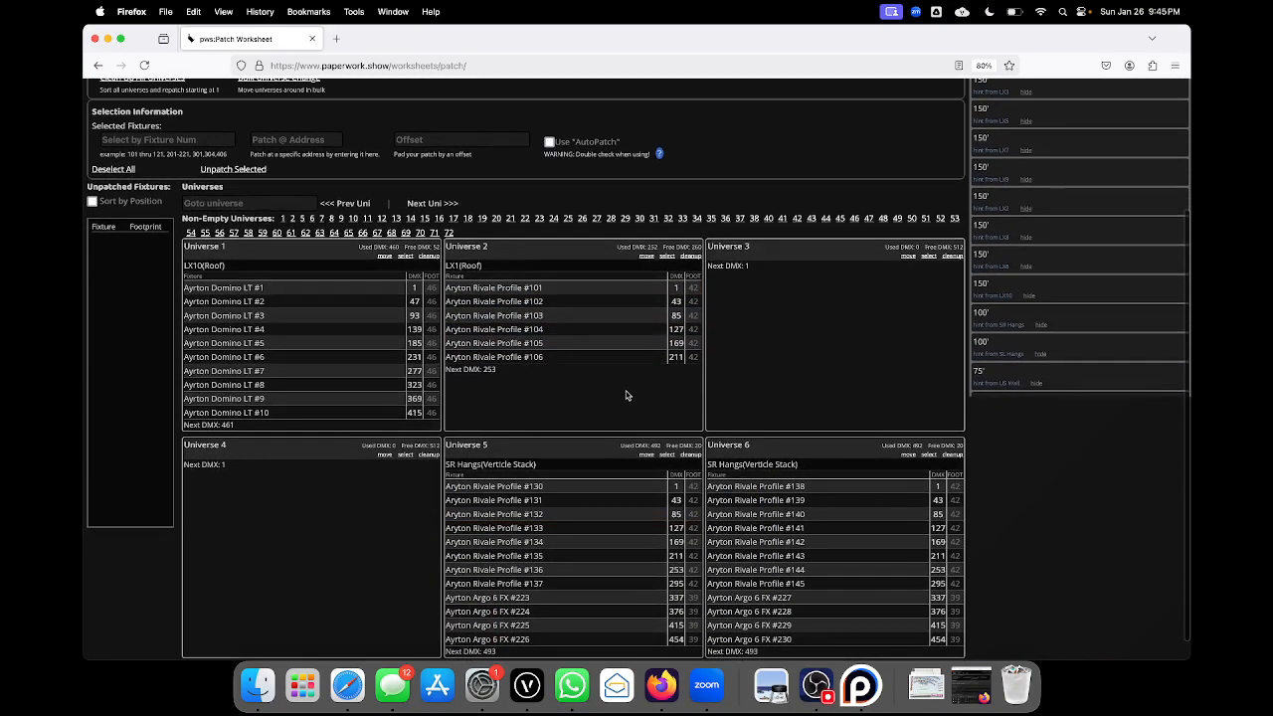
scroll(628, 395, "down", 1)
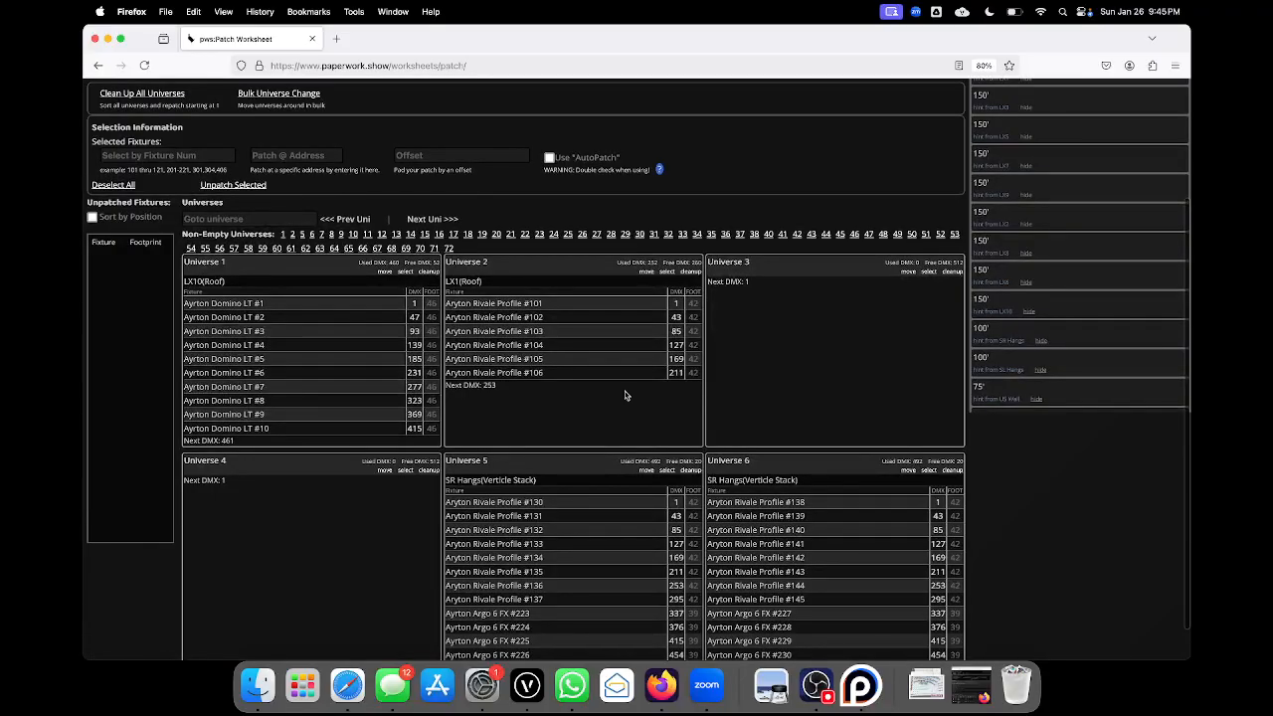
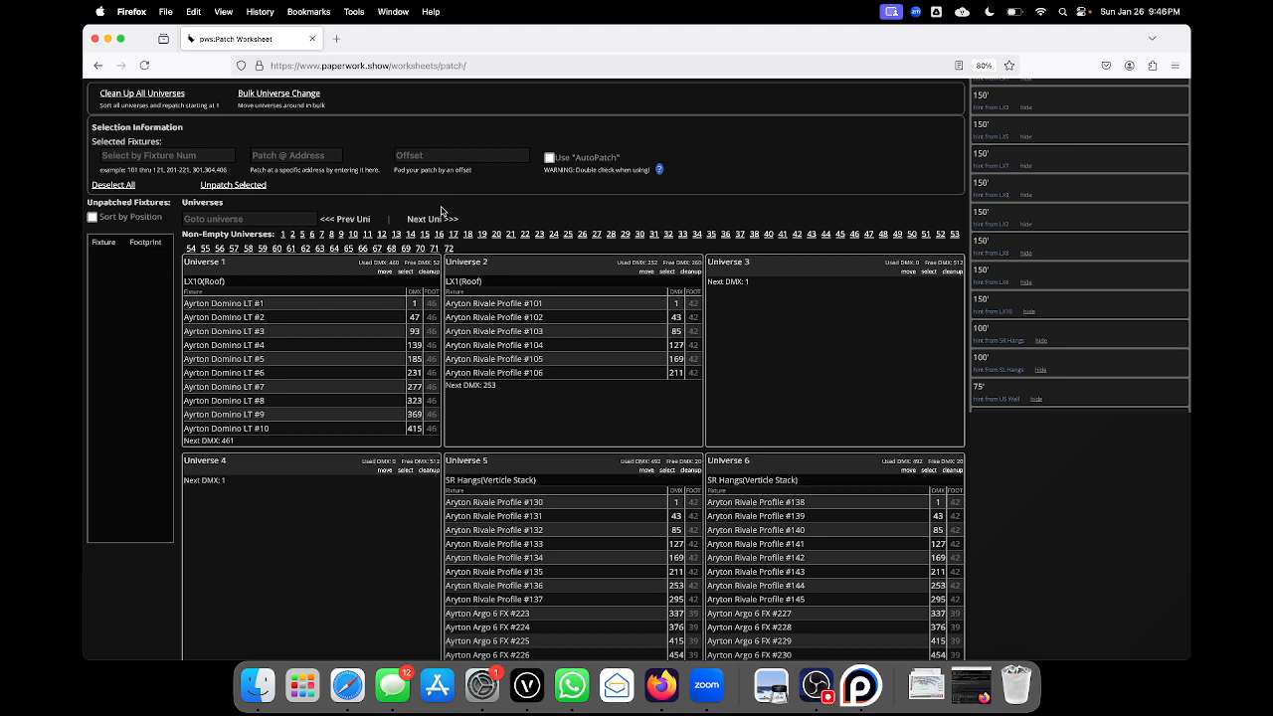
scroll(443, 207, "up", 2)
scroll(499, 194, "up", 4)
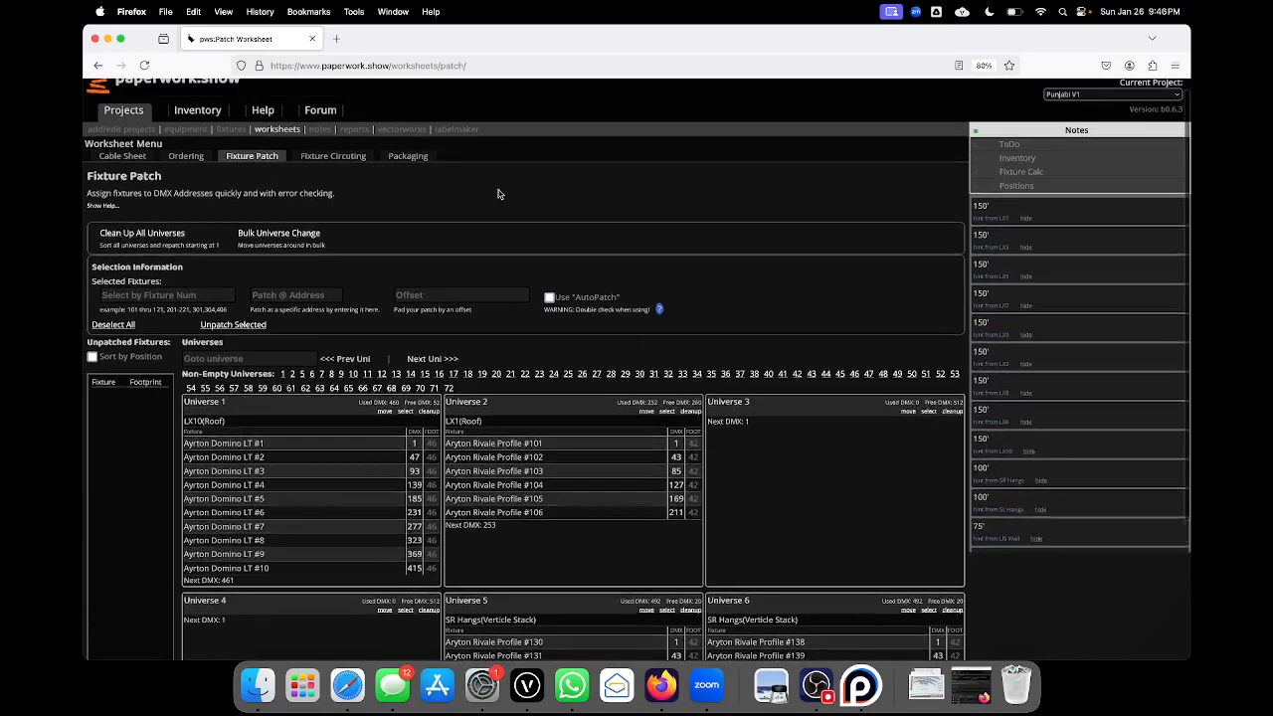
- Jump to Universe 72 in the fixture patch and highlight the number of the empty Universe 73
scroll(545, 330, "down", 2)
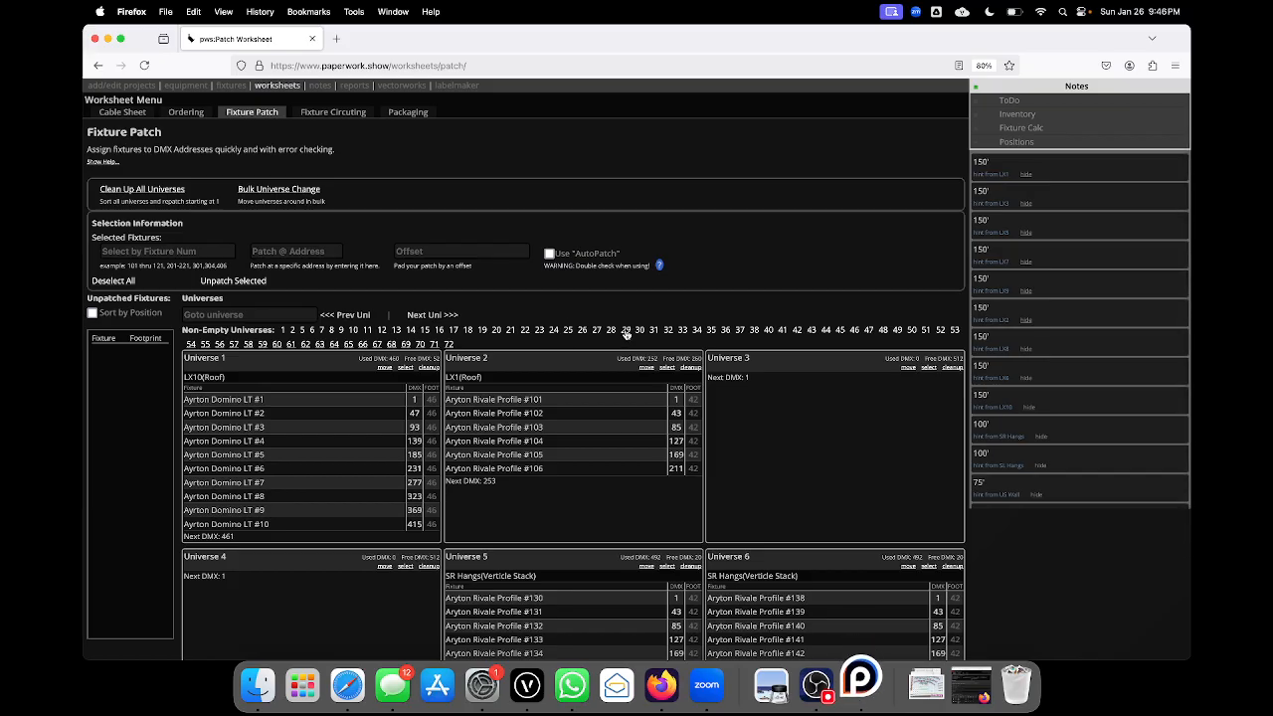
left_click(449, 344)
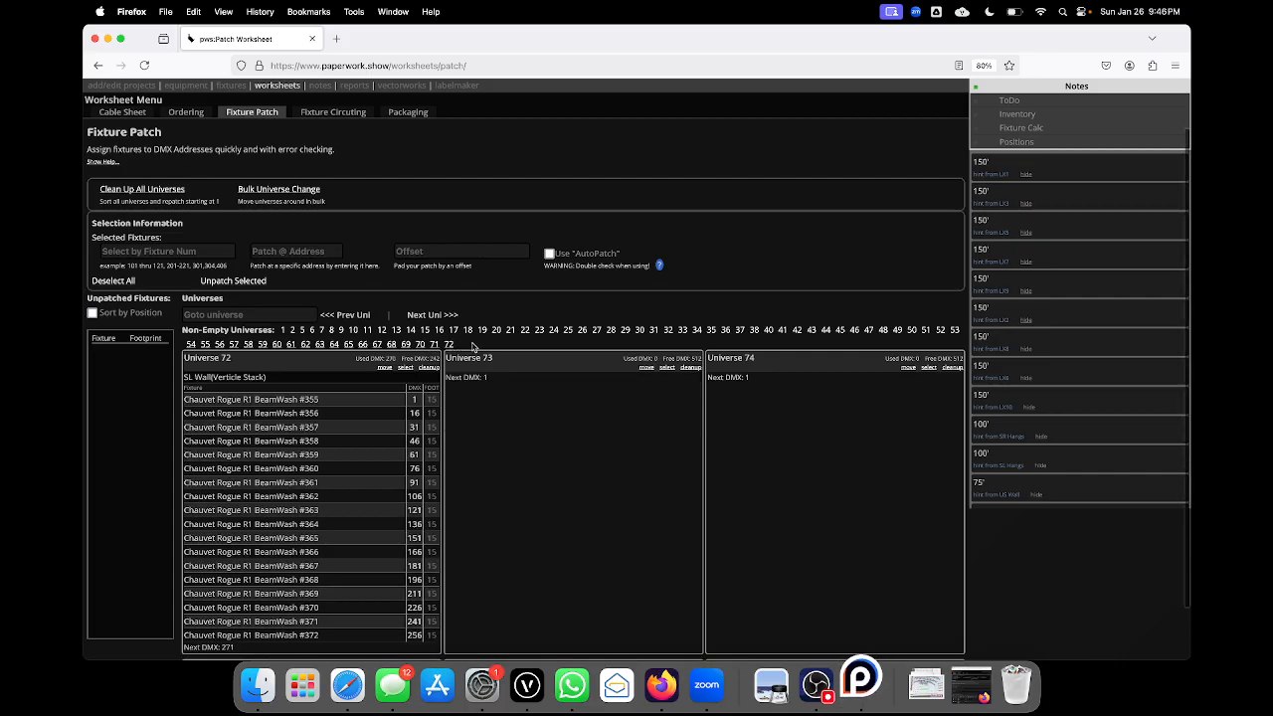
double_click(484, 357)
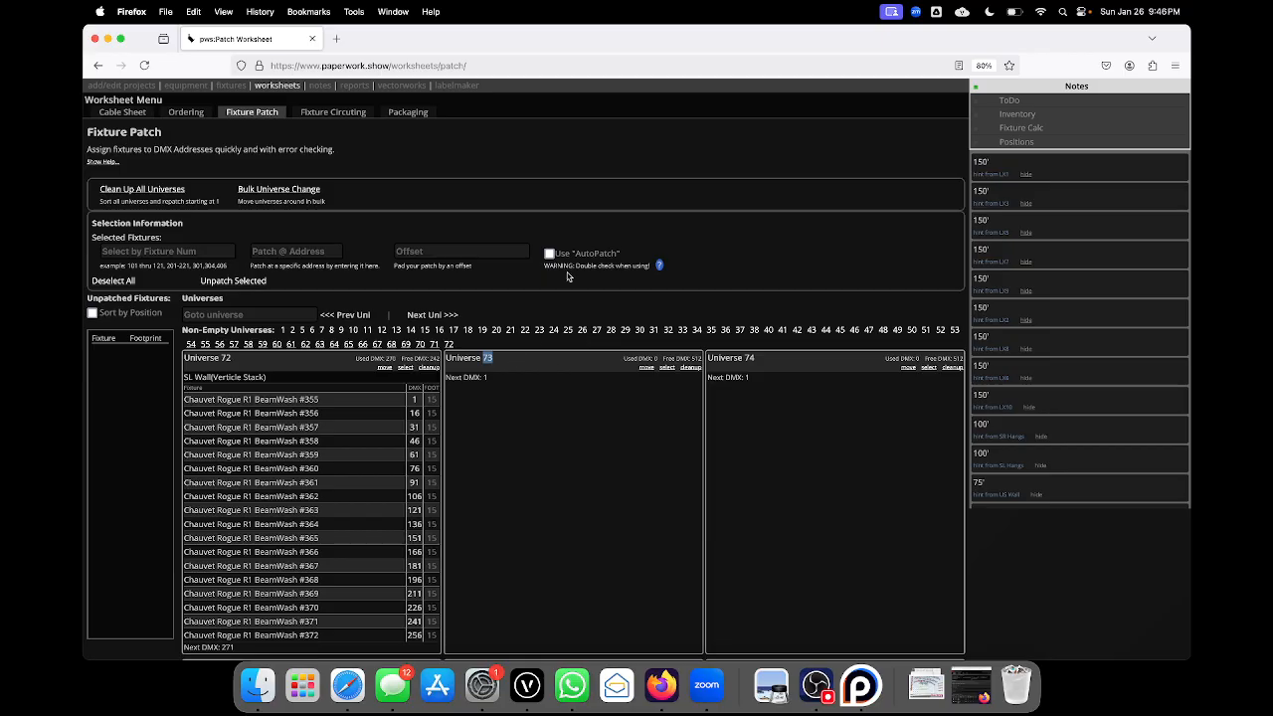
- Leave the fixture patch and open the project reports page
scroll(557, 258, "up", 3)
left_click(455, 143)
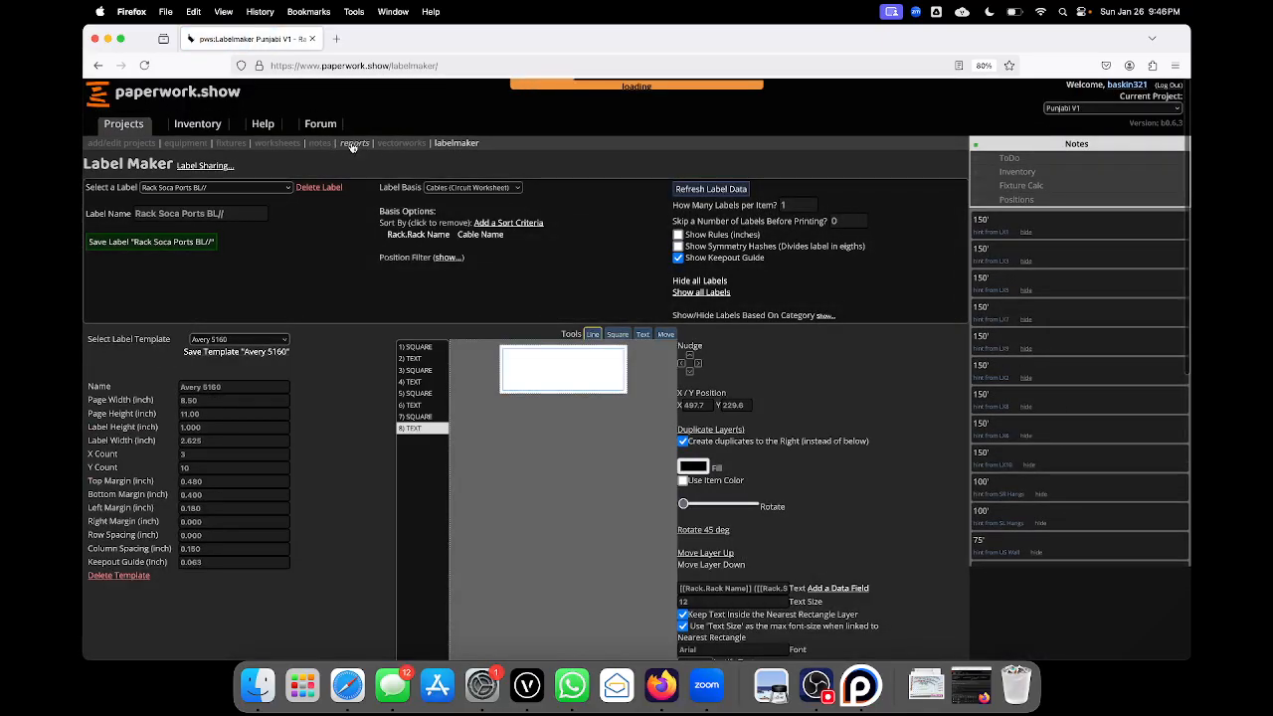
left_click(354, 146)
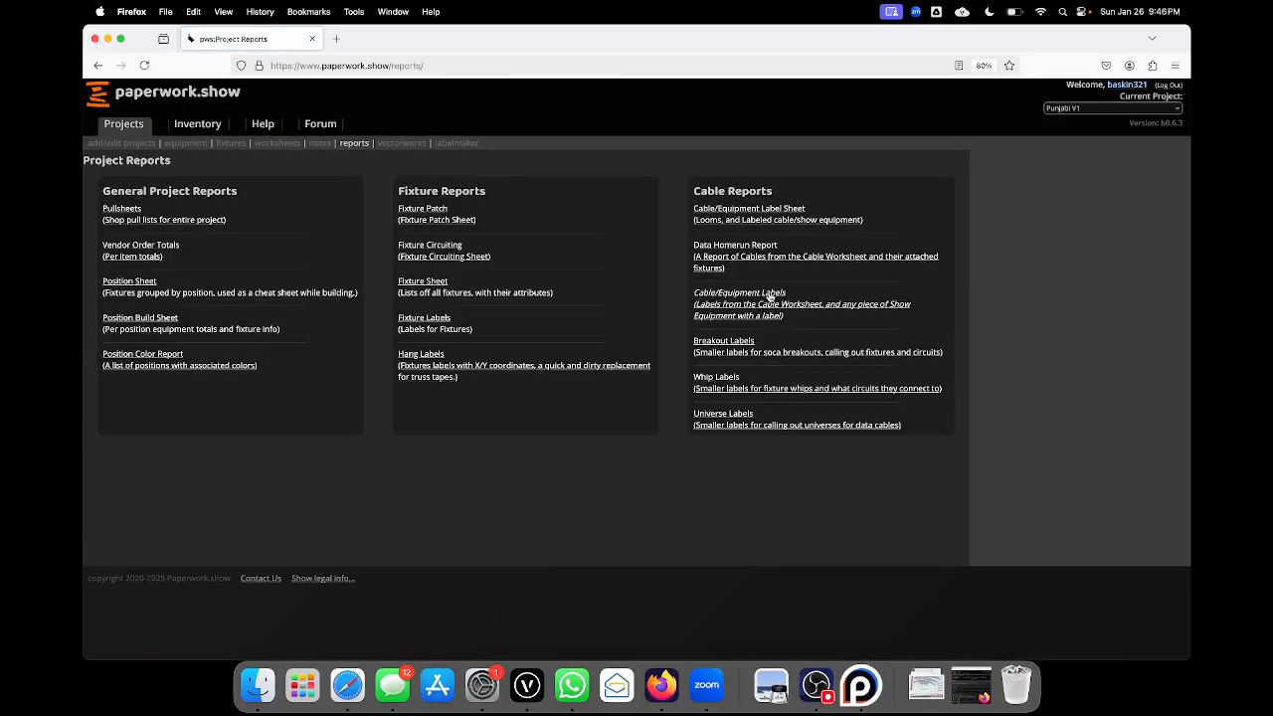
- Check the Data Homerun Report for the project's data cables and return to the cable worksheet
left_click(746, 247)
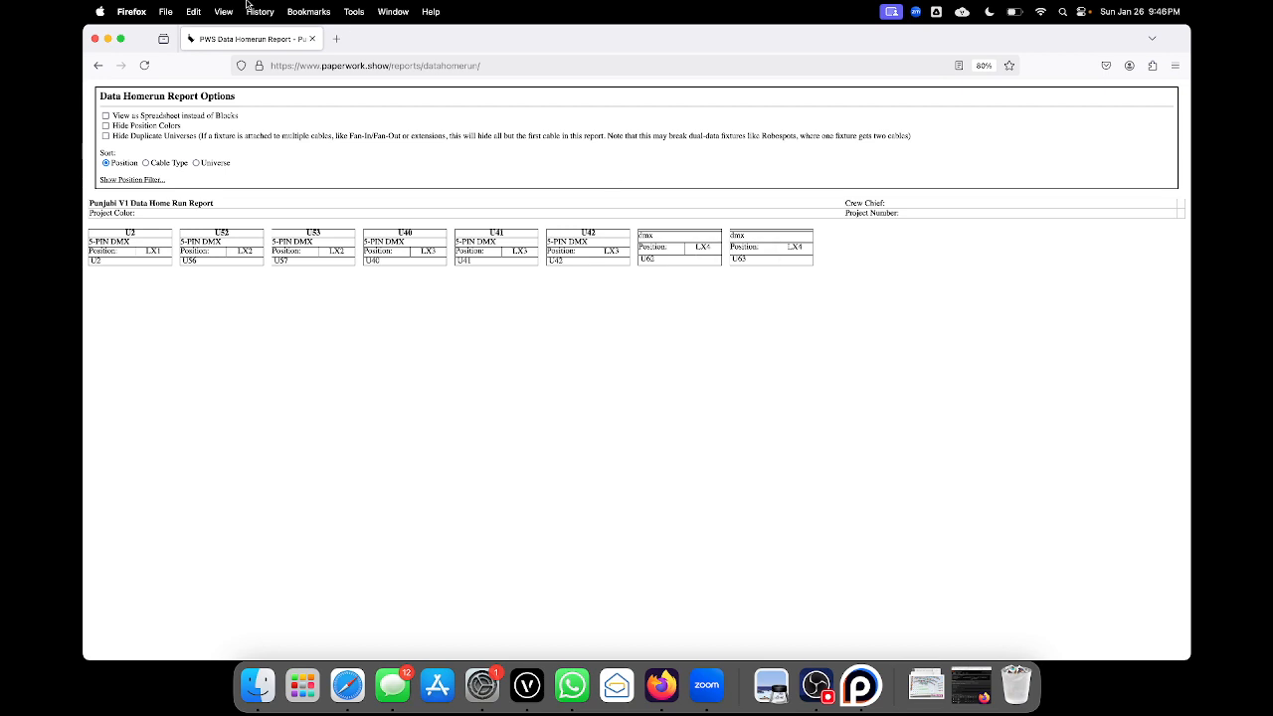
left_click(98, 64)
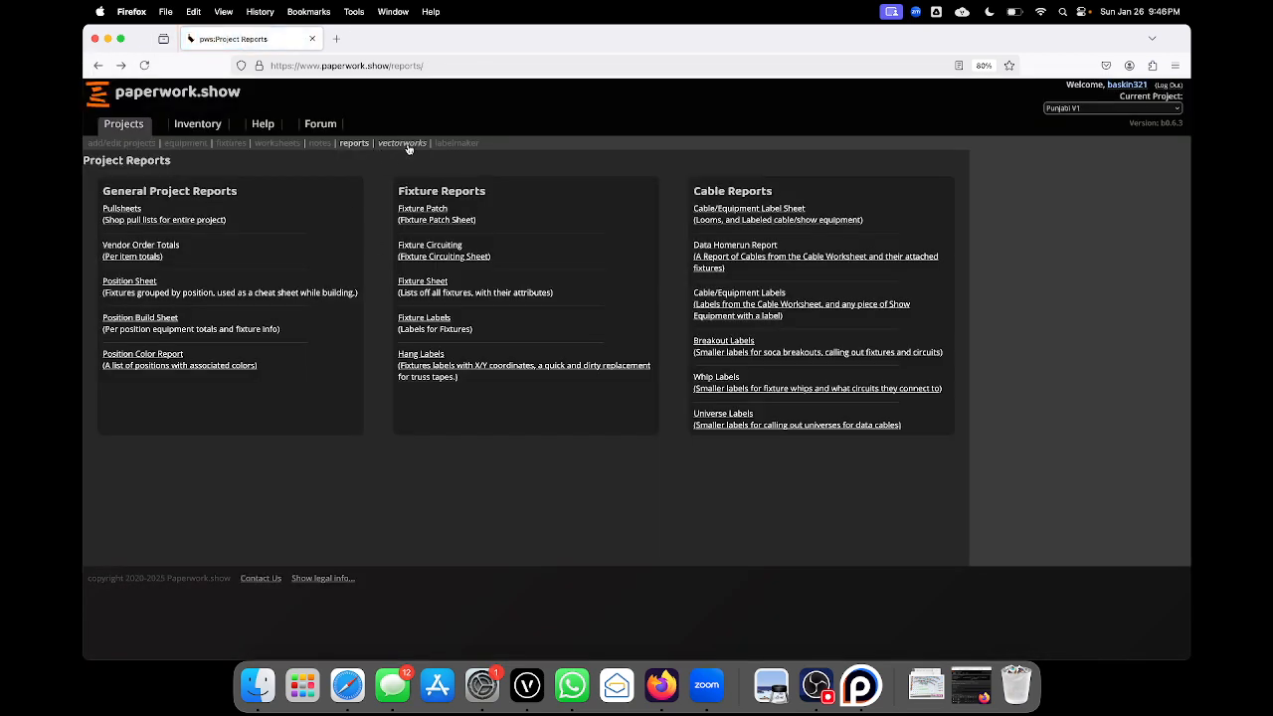
left_click(276, 142)
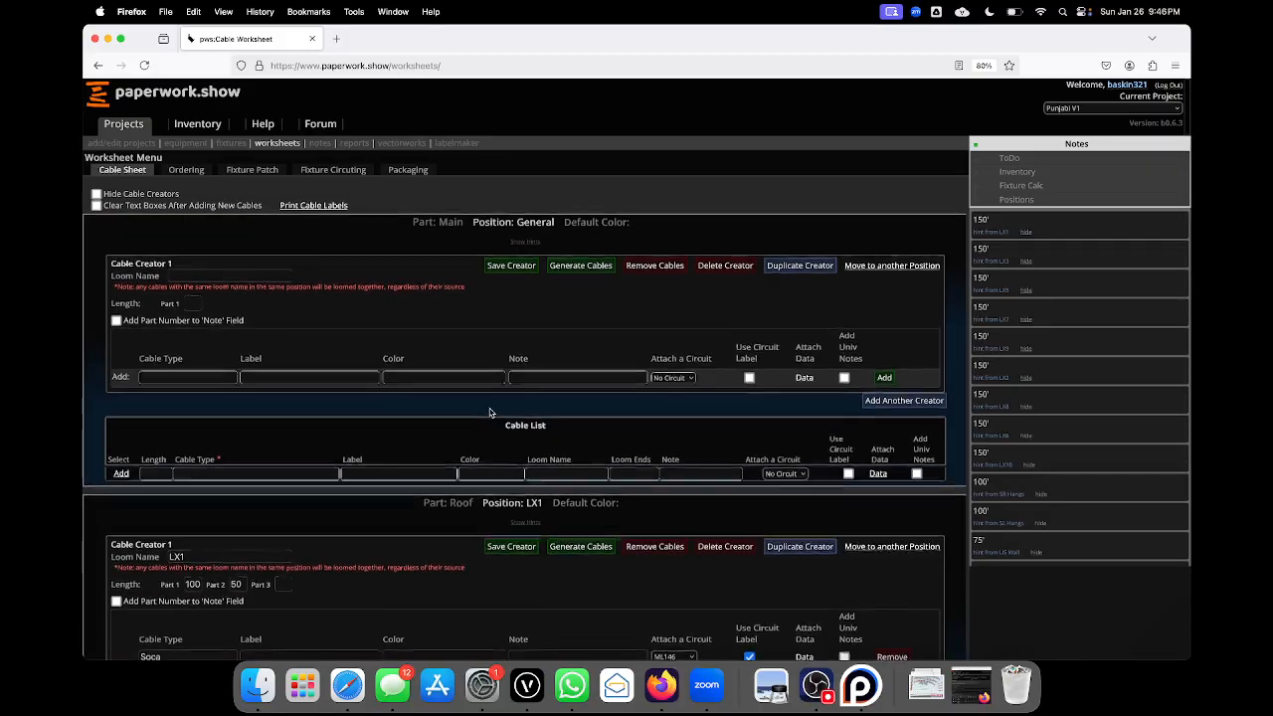
- In the LX4 cable list, label the two non-spare dmx cables of loom LX4 Part 1 "U62" and "U63"
scroll(489, 413, "down", 20)
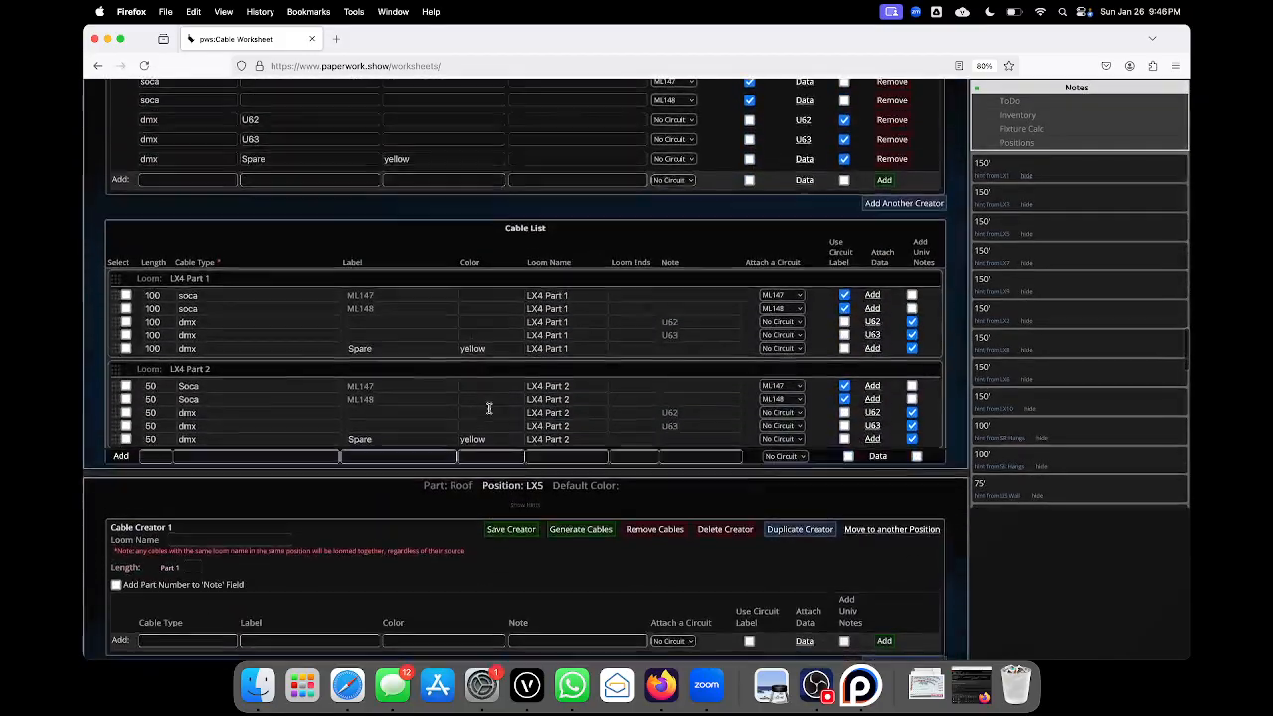
scroll(489, 408, "down", 10)
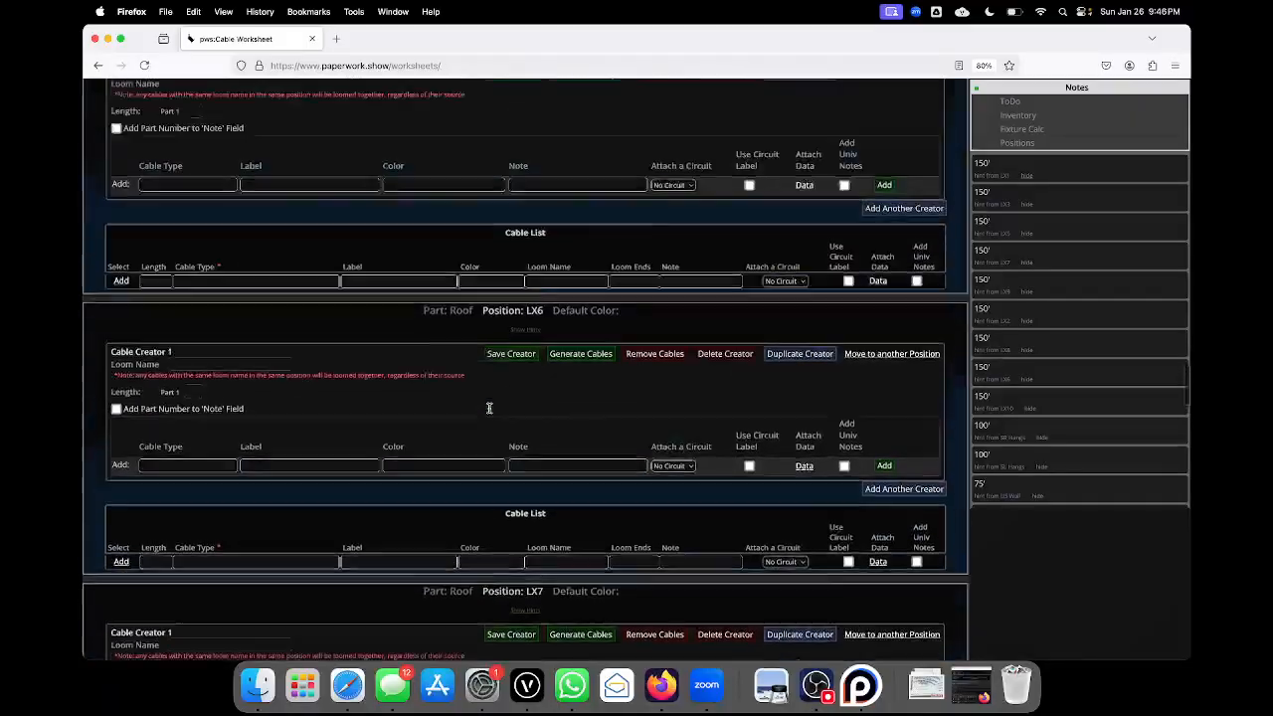
scroll(490, 408, "up", 10)
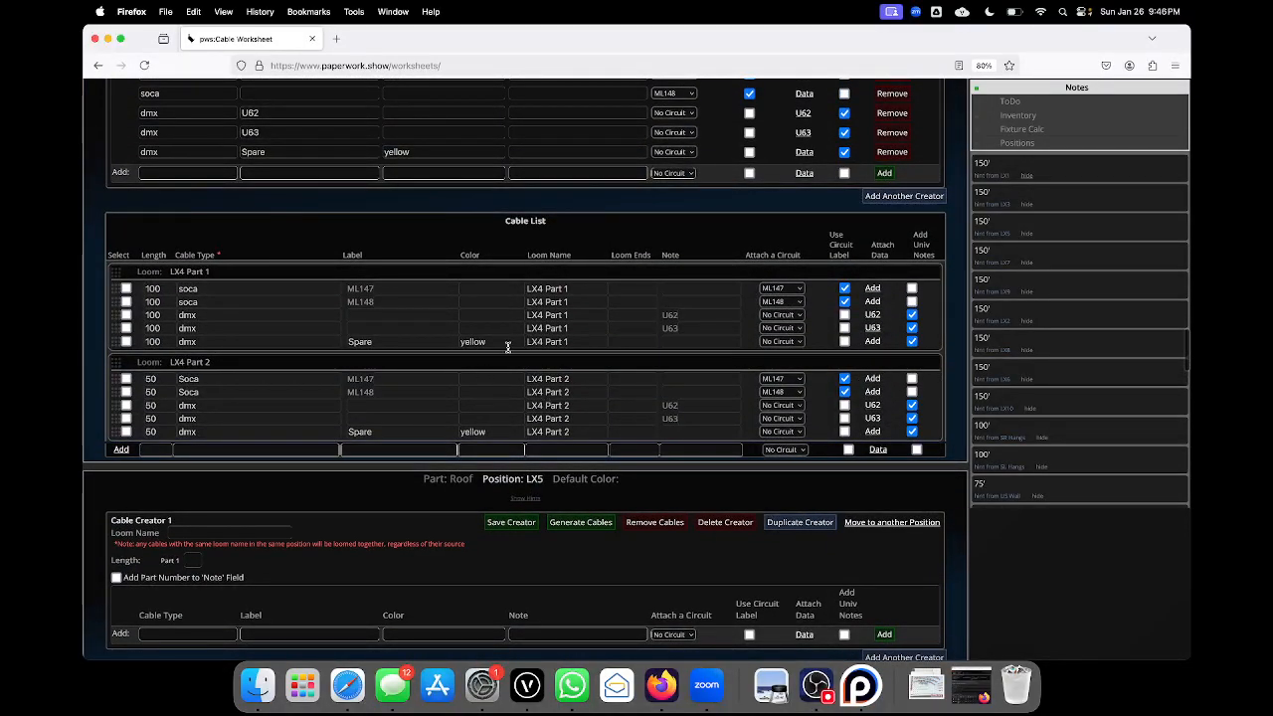
left_click(389, 315)
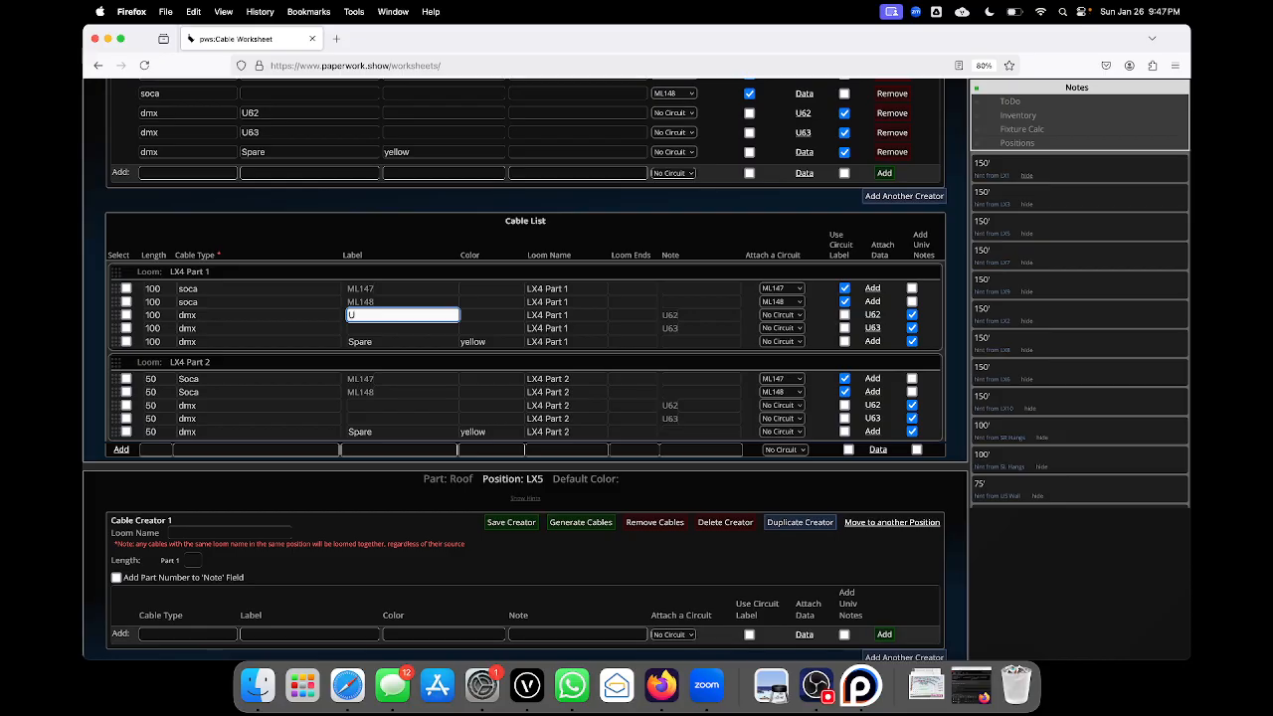
left_click(393, 329)
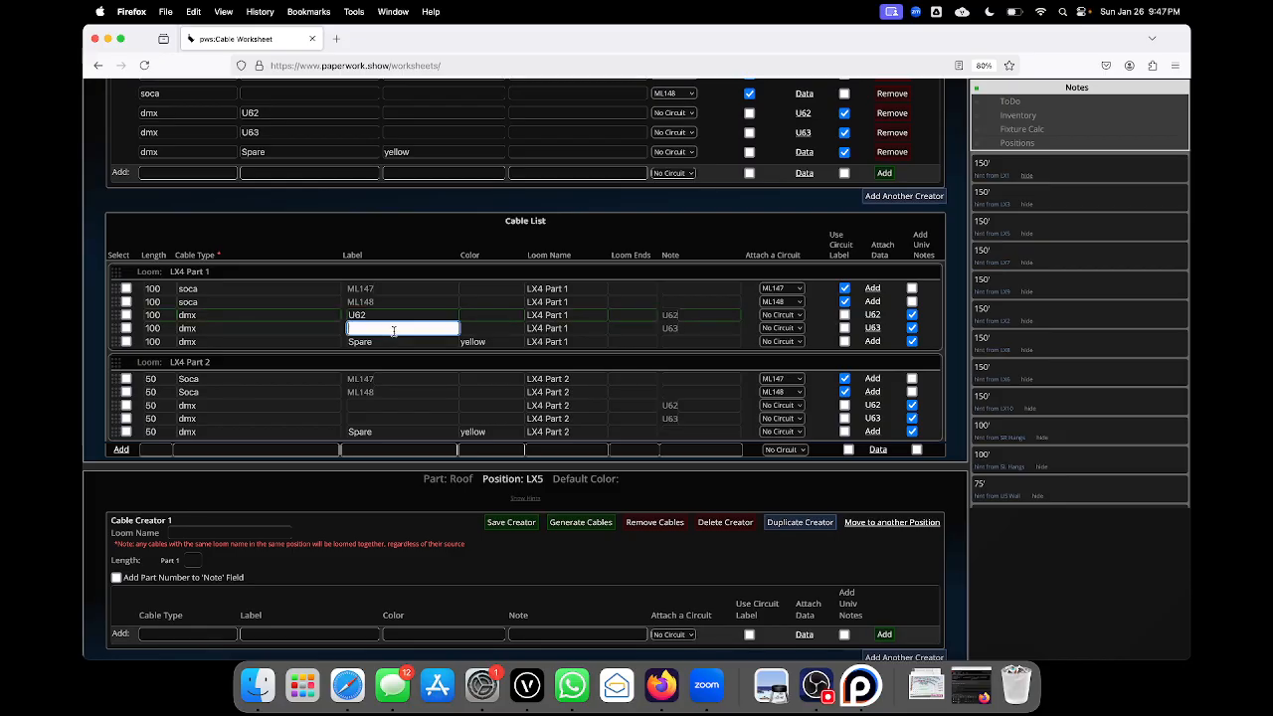
type("U63")
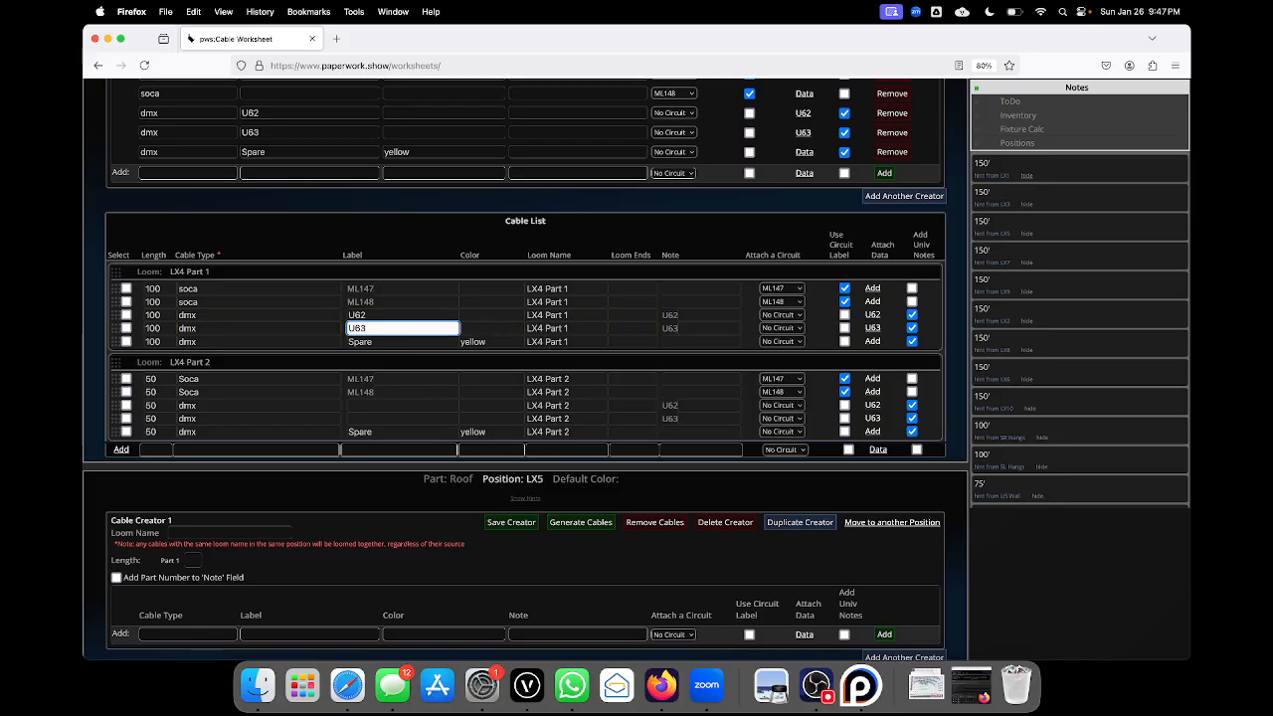
- Label the two non-spare dmx cables of loom LX4 Part 2 "U62" and "U63"
left_click(385, 405)
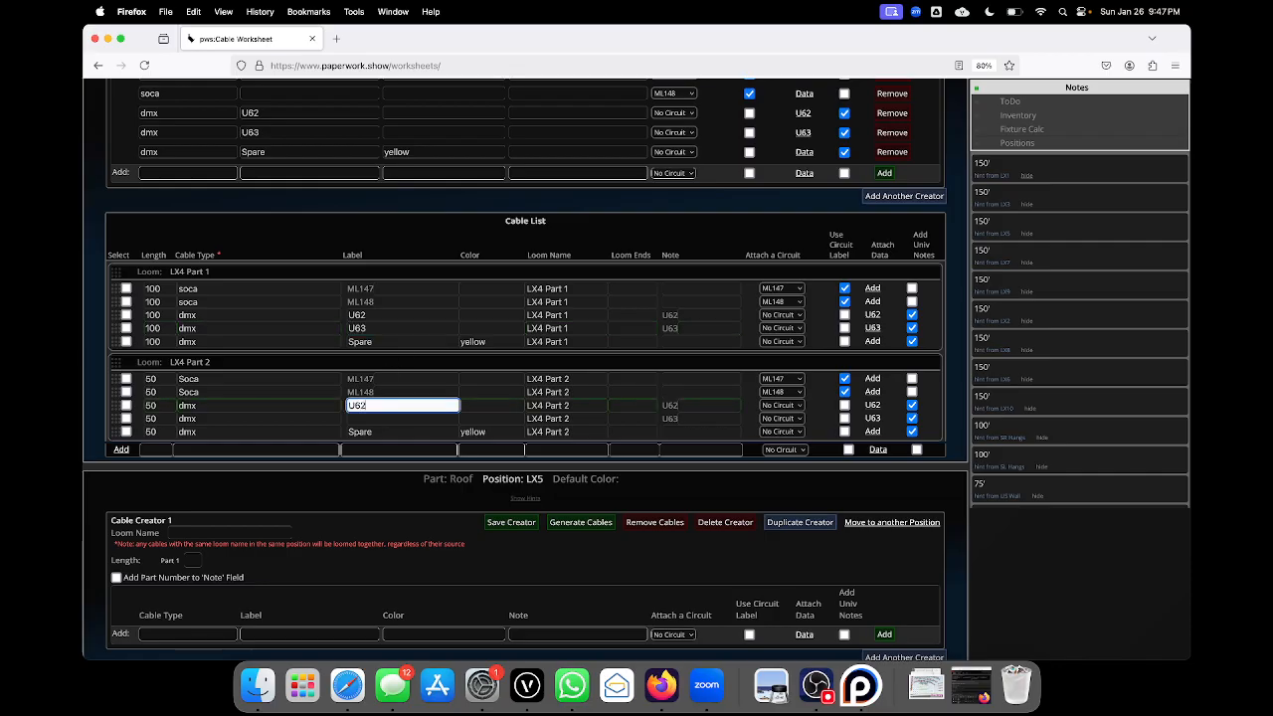
left_click(382, 418)
type("U63")
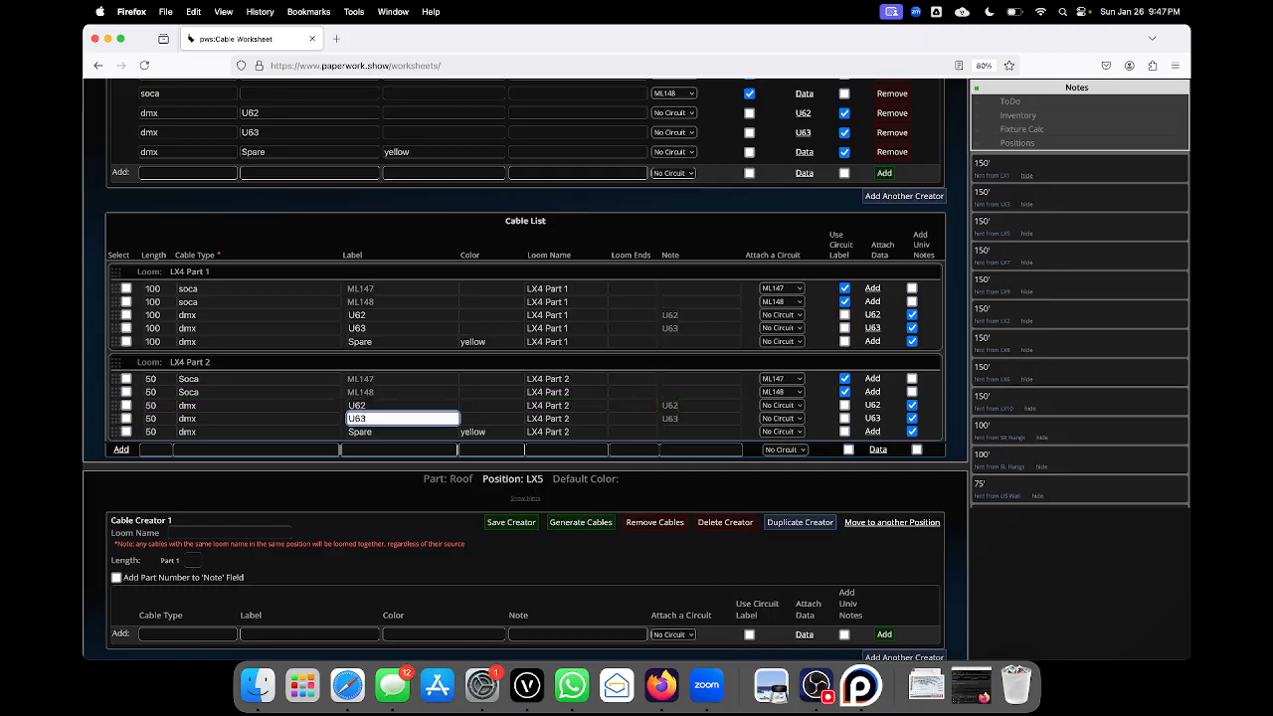
- Reopen the Data Homerun Report and briefly show and hide its position filter
scroll(456, 384, "up", 20)
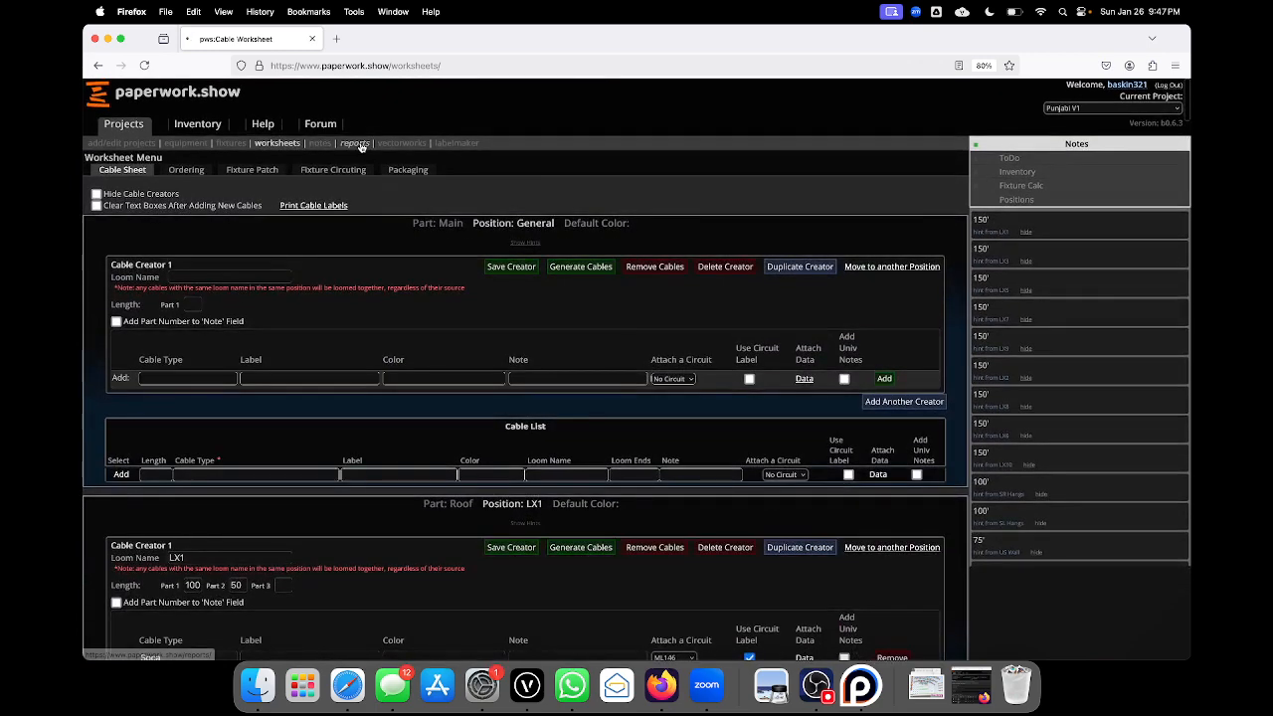
left_click(354, 148)
left_click(733, 245)
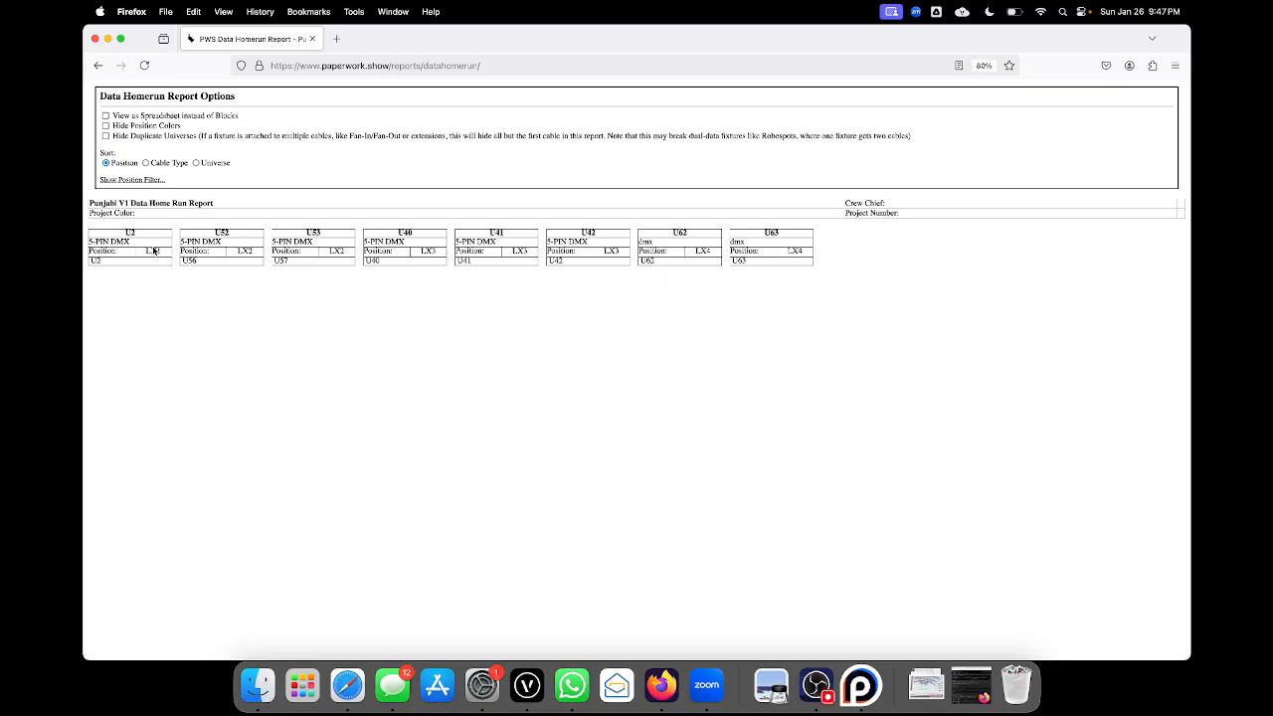
left_click(144, 180)
left_click(144, 180)
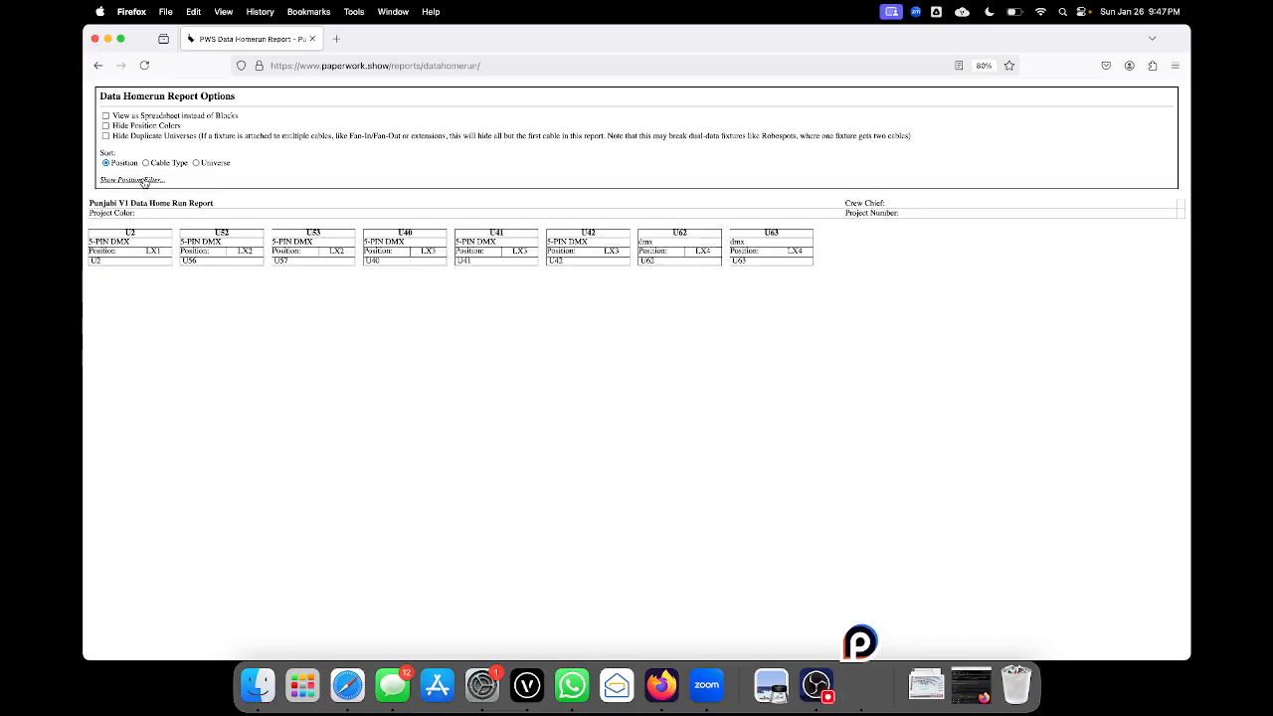
- View the Data Homerun Report as a spreadsheet and preview its printout without saving it
left_click(164, 118)
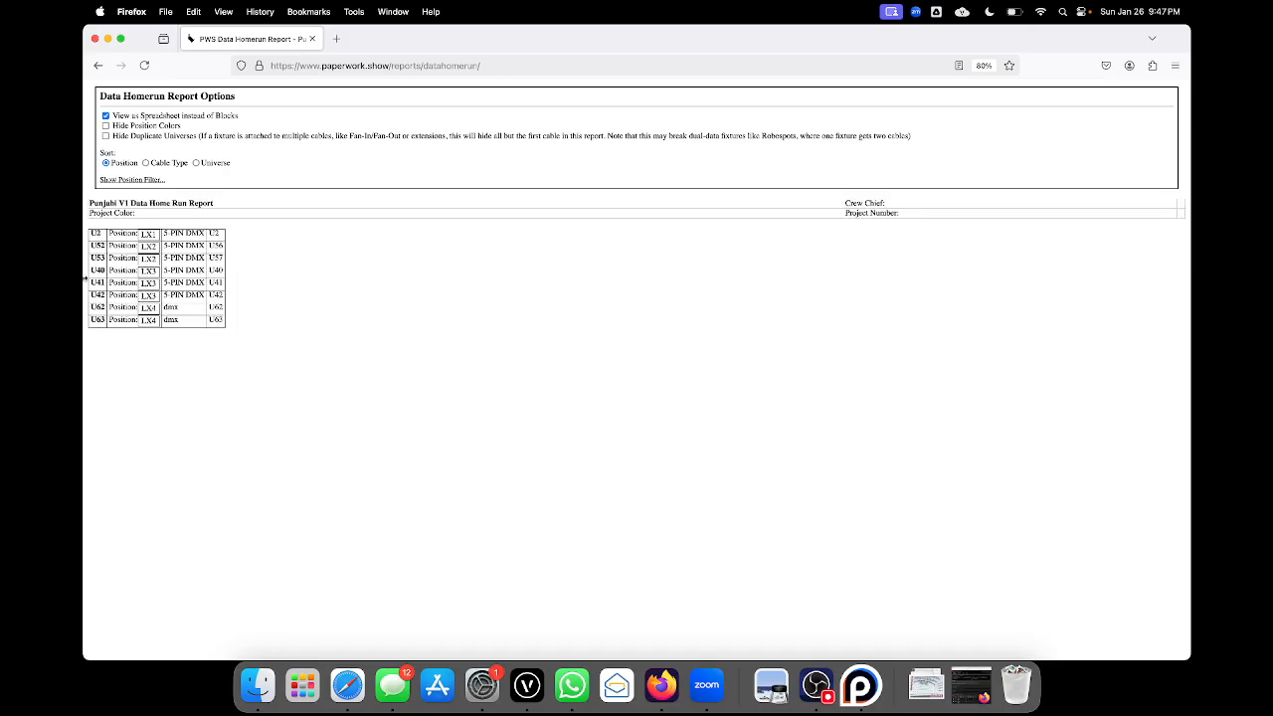
key("super+p")
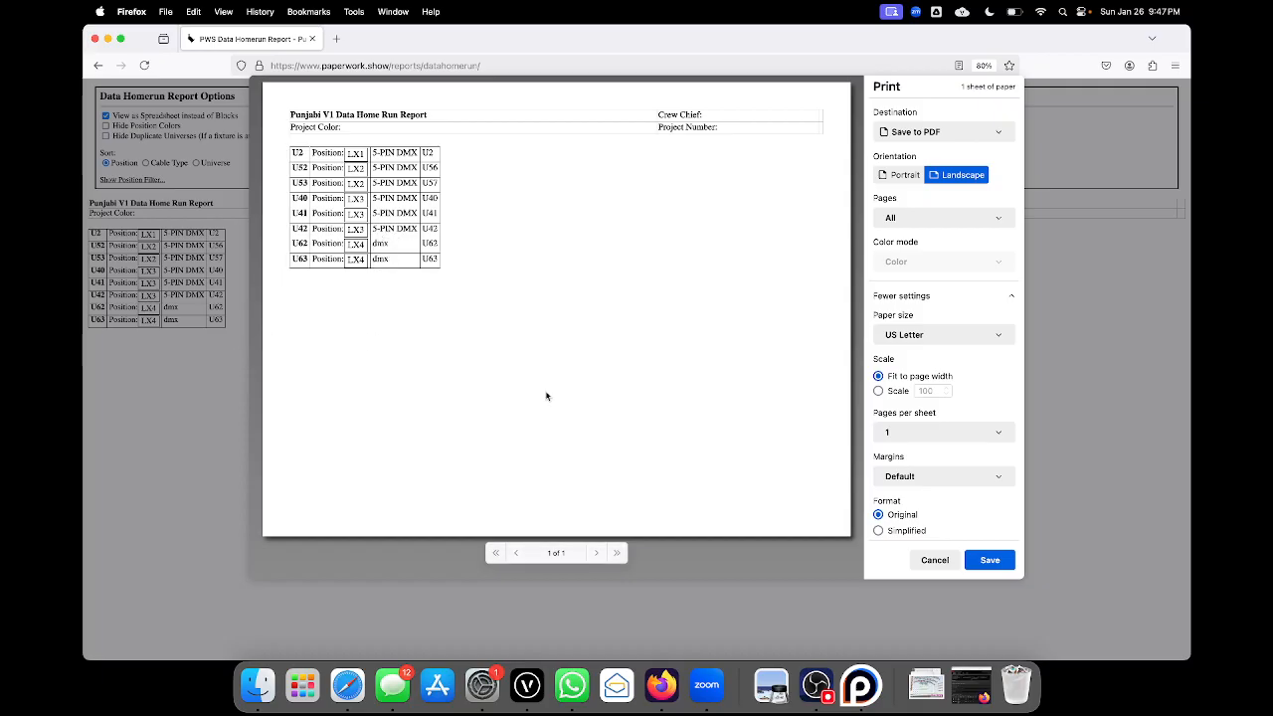
left_click(935, 560)
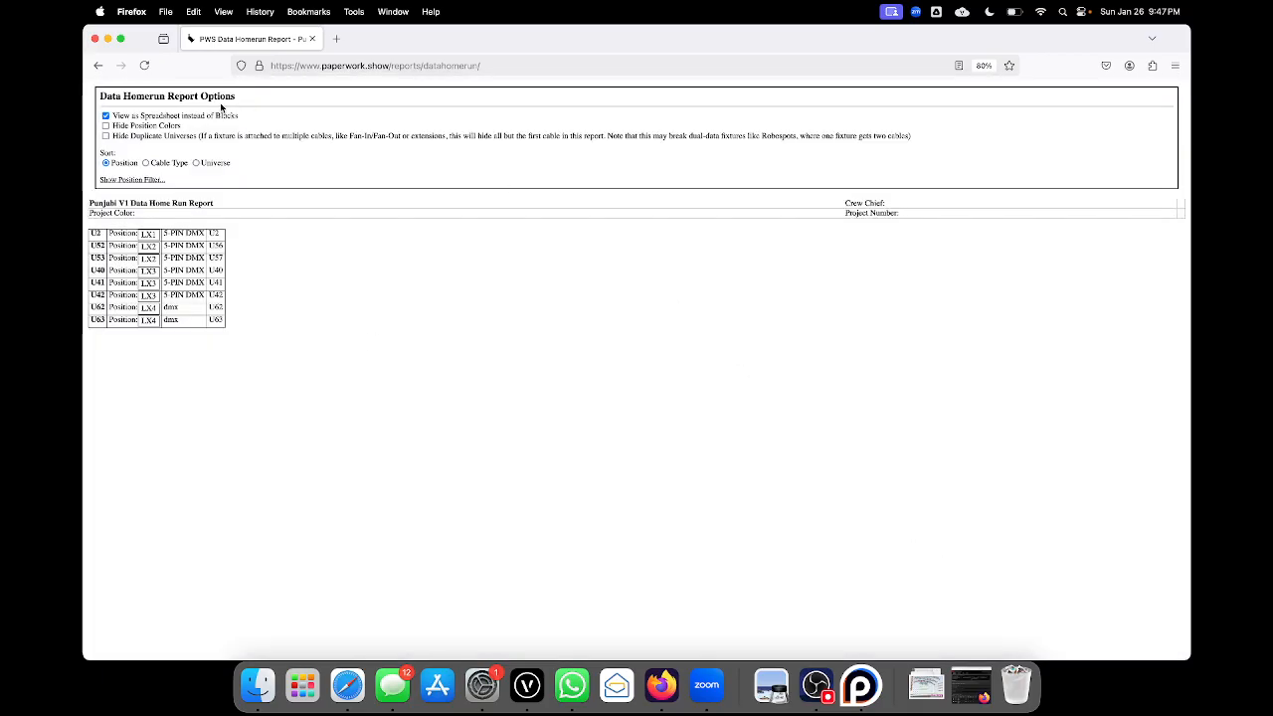
- Open the show equipment list and examine the items by position, especially the LX4 fixtures and cables
left_click(97, 65)
left_click(187, 136)
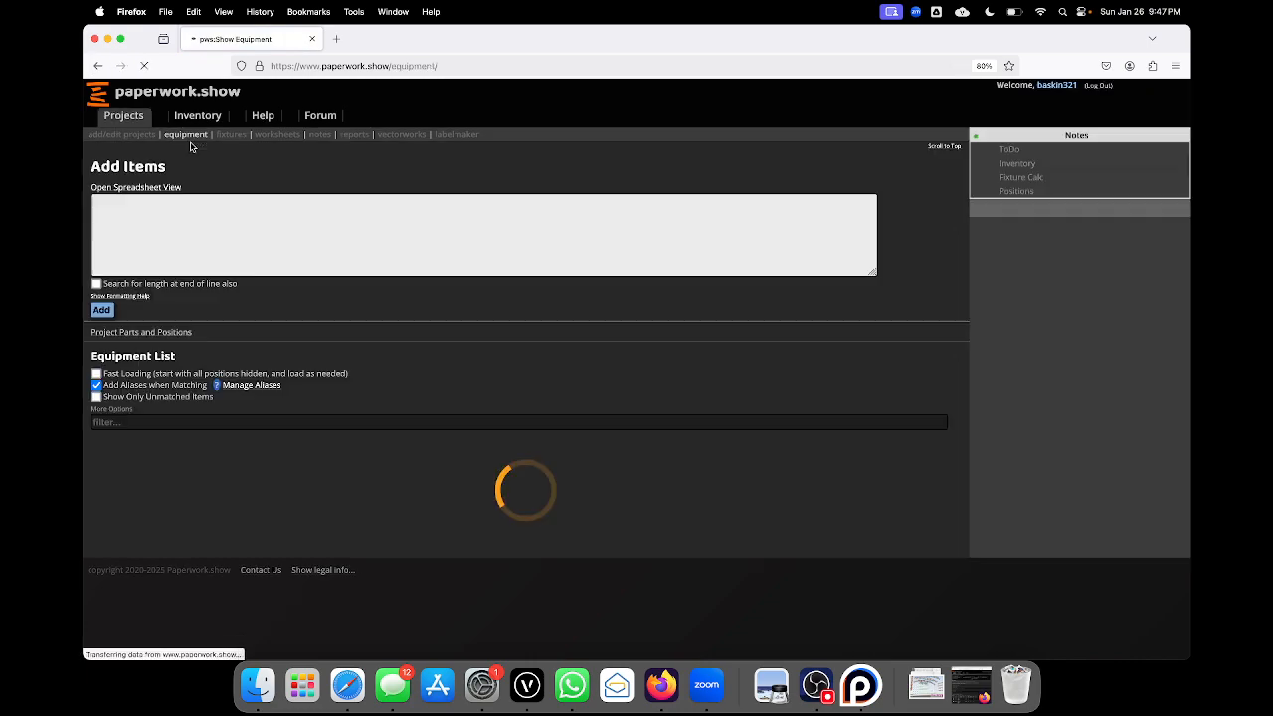
scroll(388, 458, "down", 10)
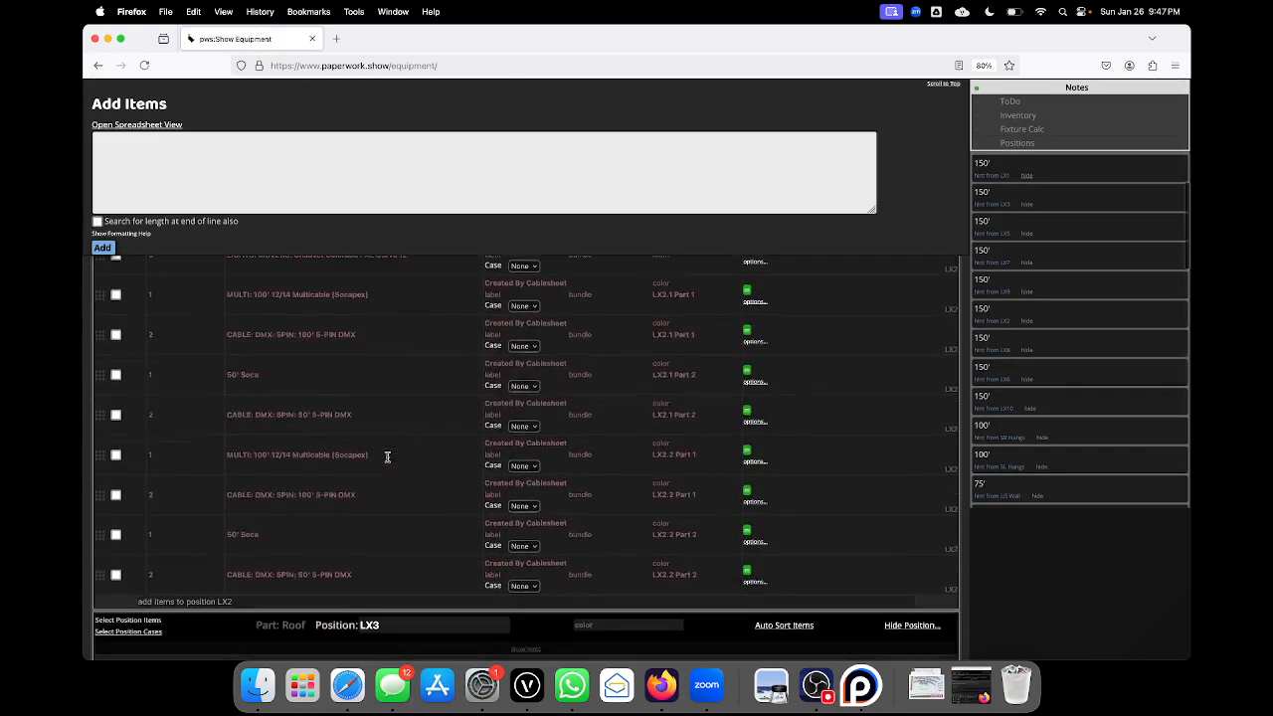
scroll(388, 458, "down", 15)
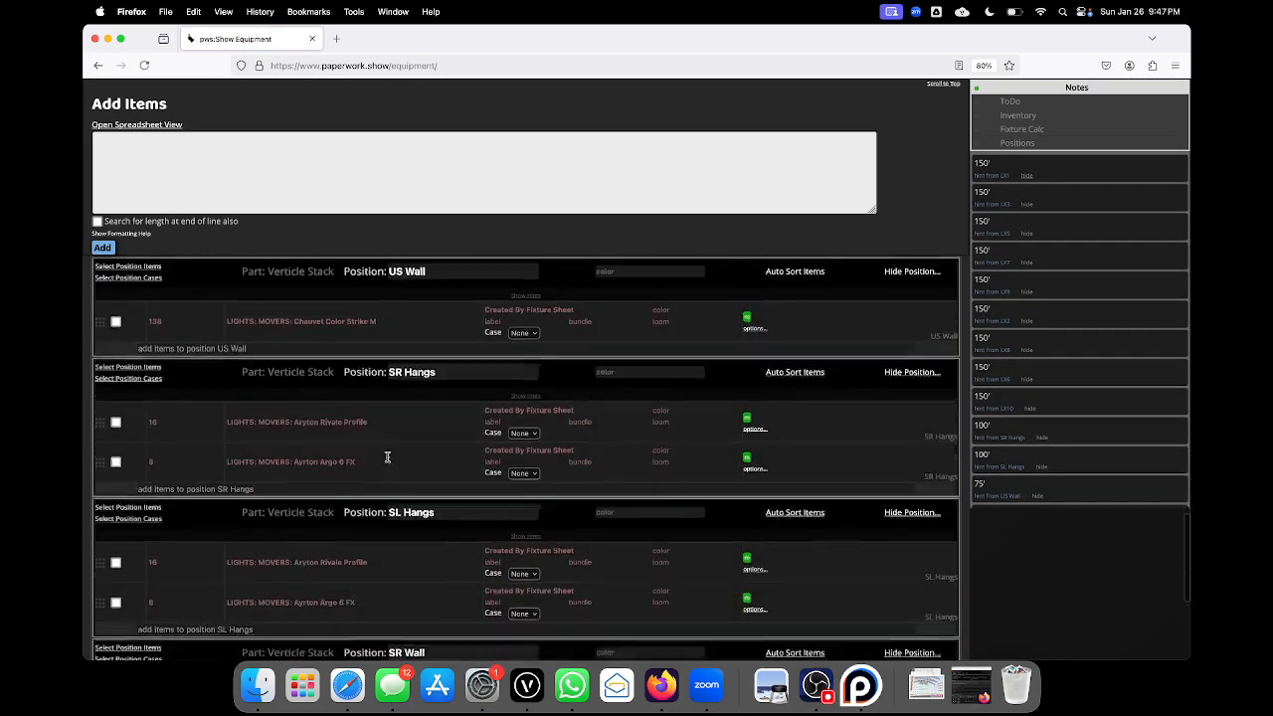
scroll(388, 458, "up", 20)
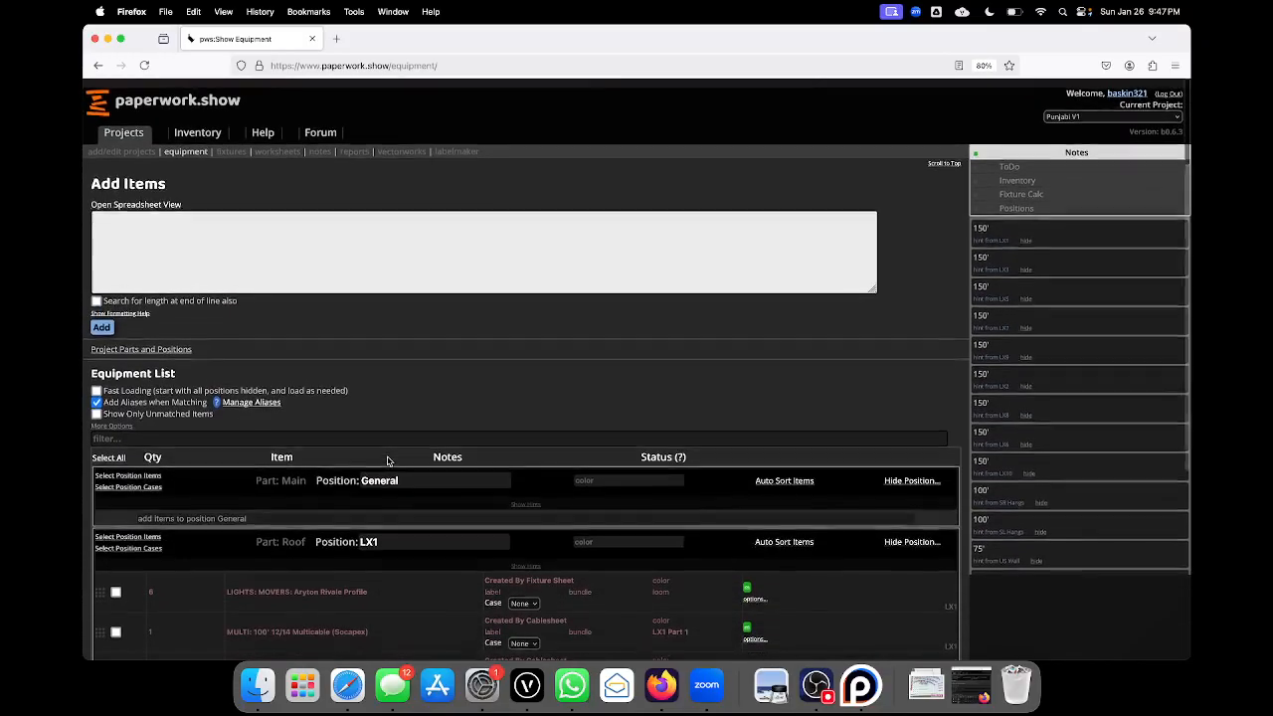
scroll(387, 461, "down", 10)
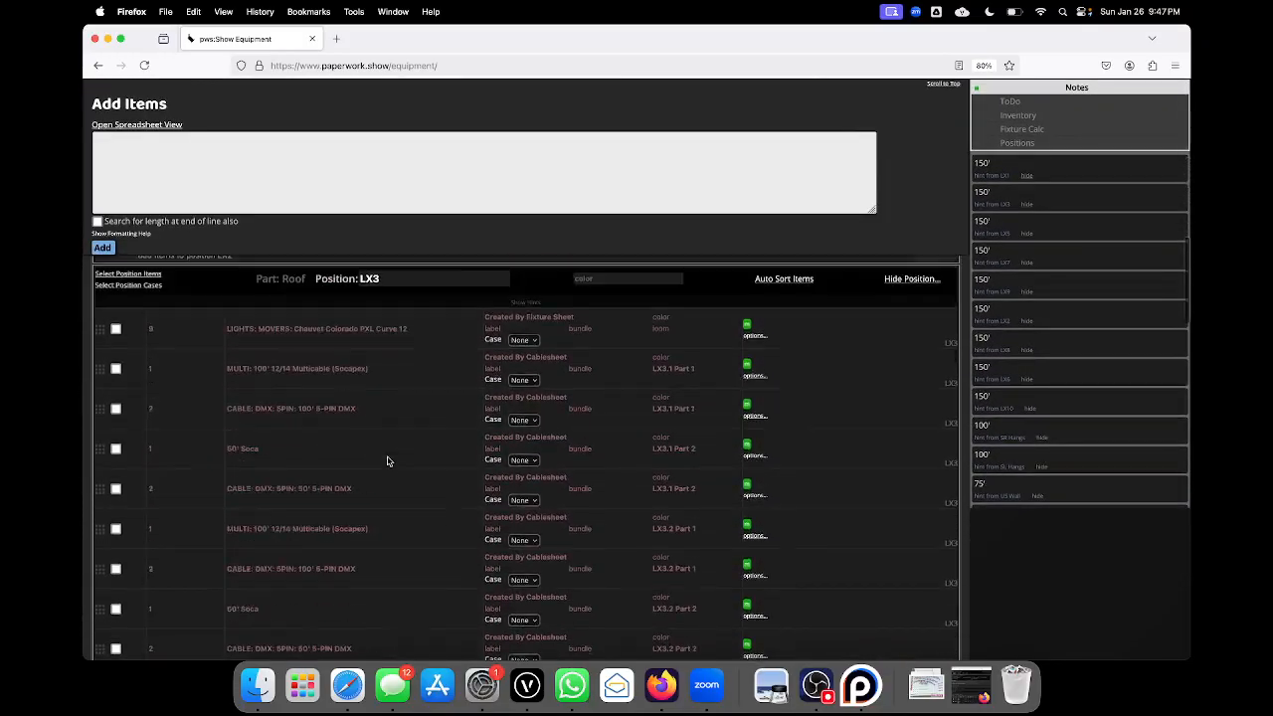
scroll(388, 460, "down", 6)
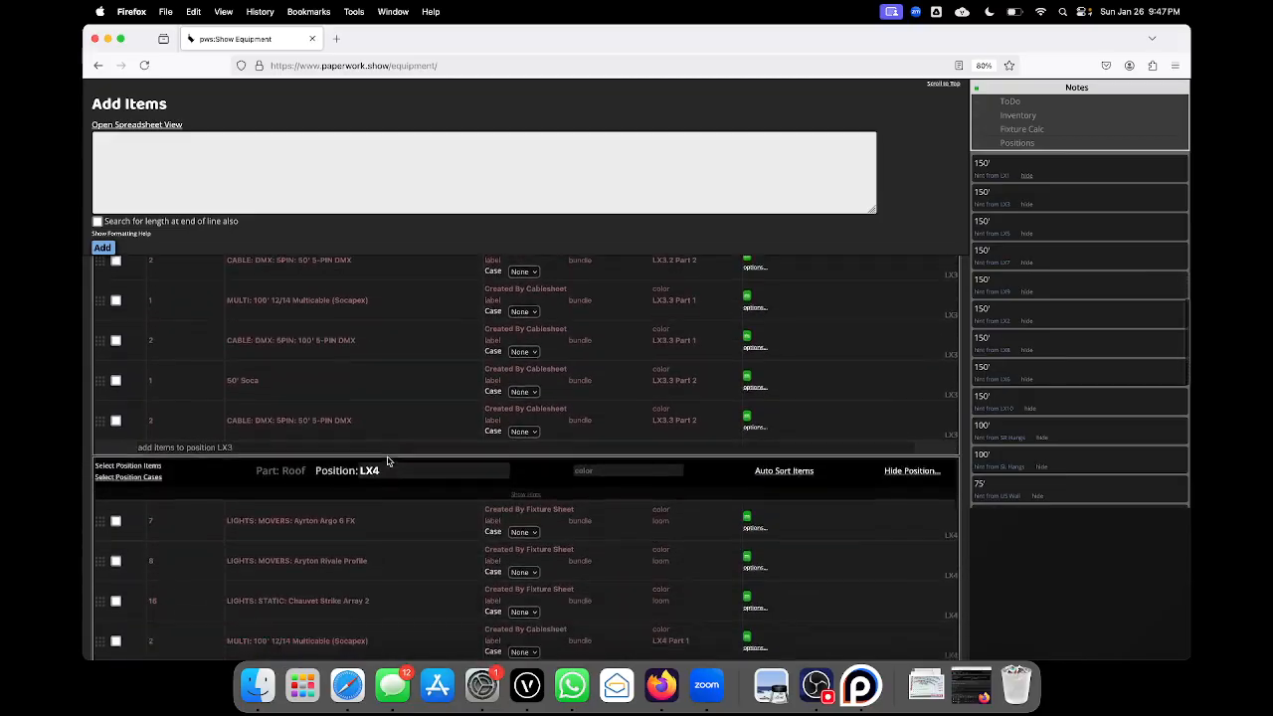
scroll(388, 460, "down", 3)
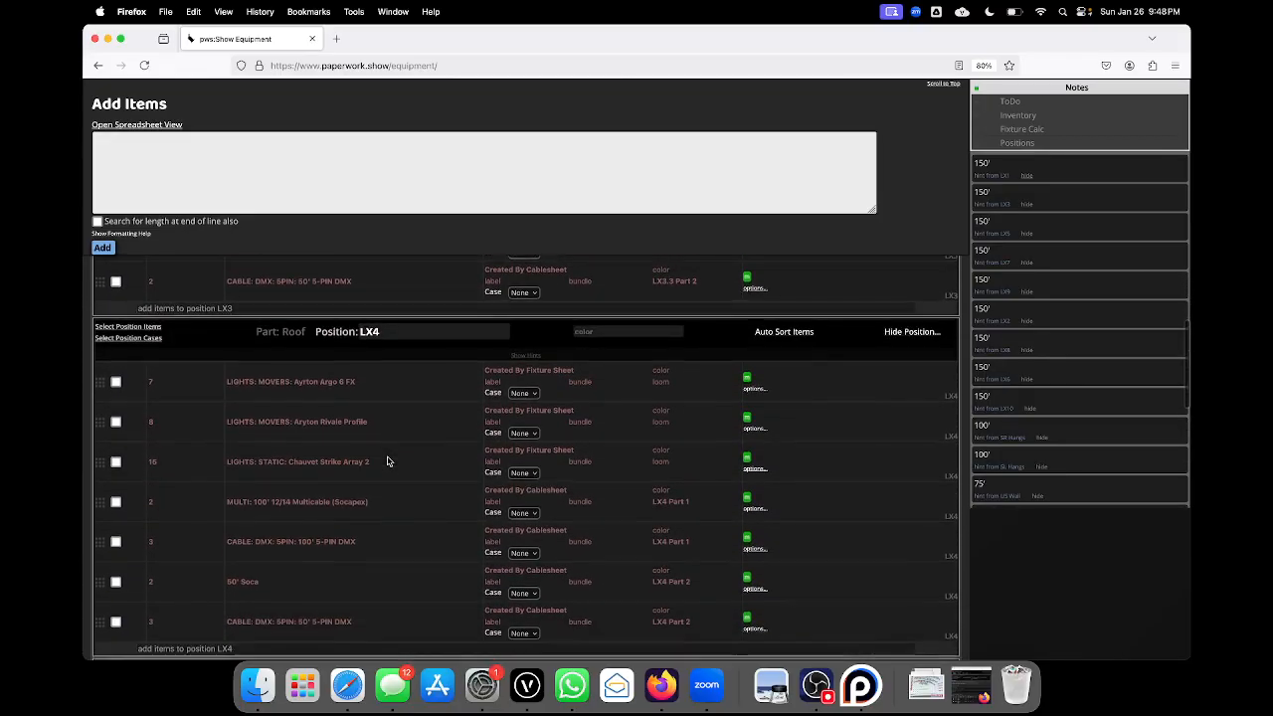
scroll(387, 460, "down", 1)
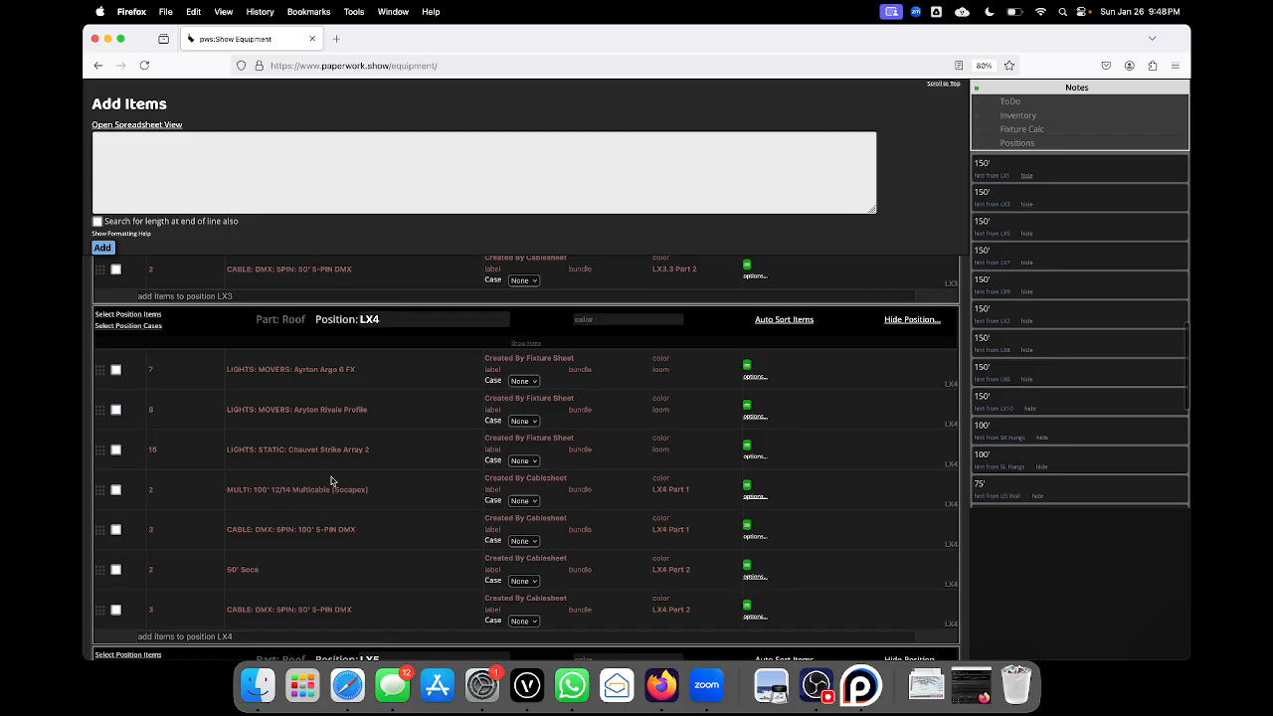
scroll(332, 480, "up", 15)
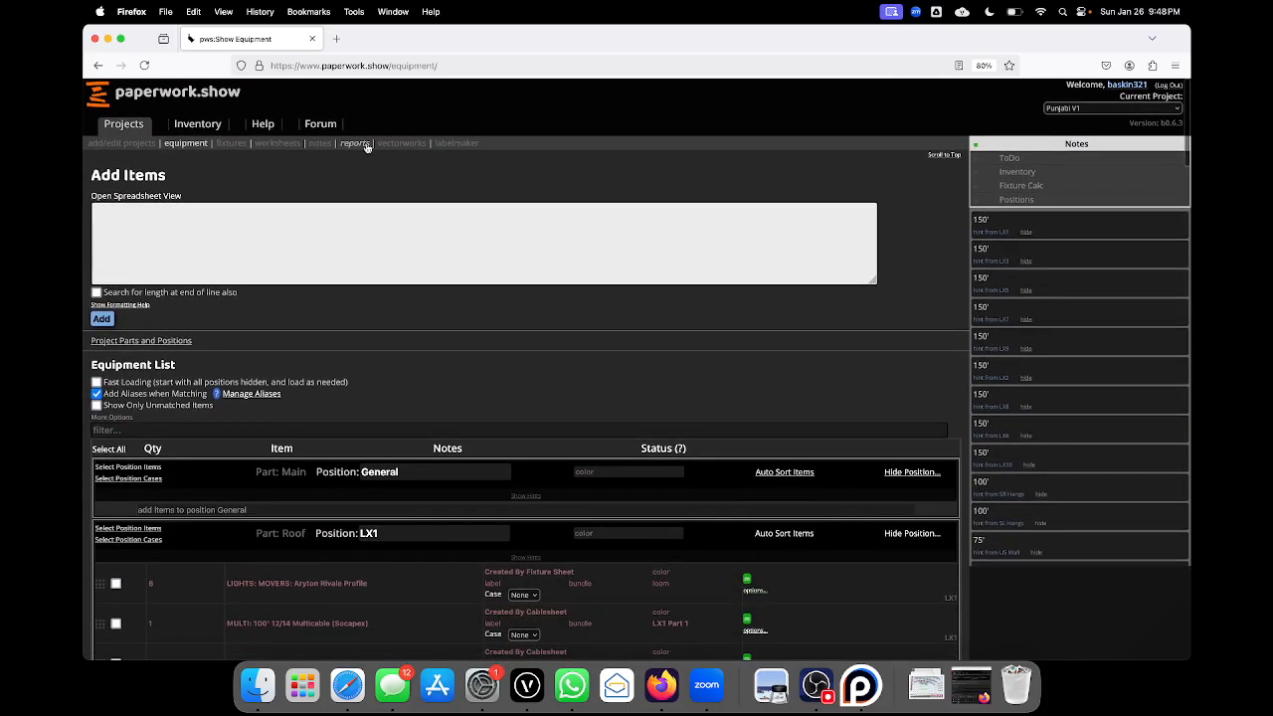
- Reopen the Data Homerun Report as a spreadsheet and select the whole cable table
left_click(355, 143)
left_click(751, 243)
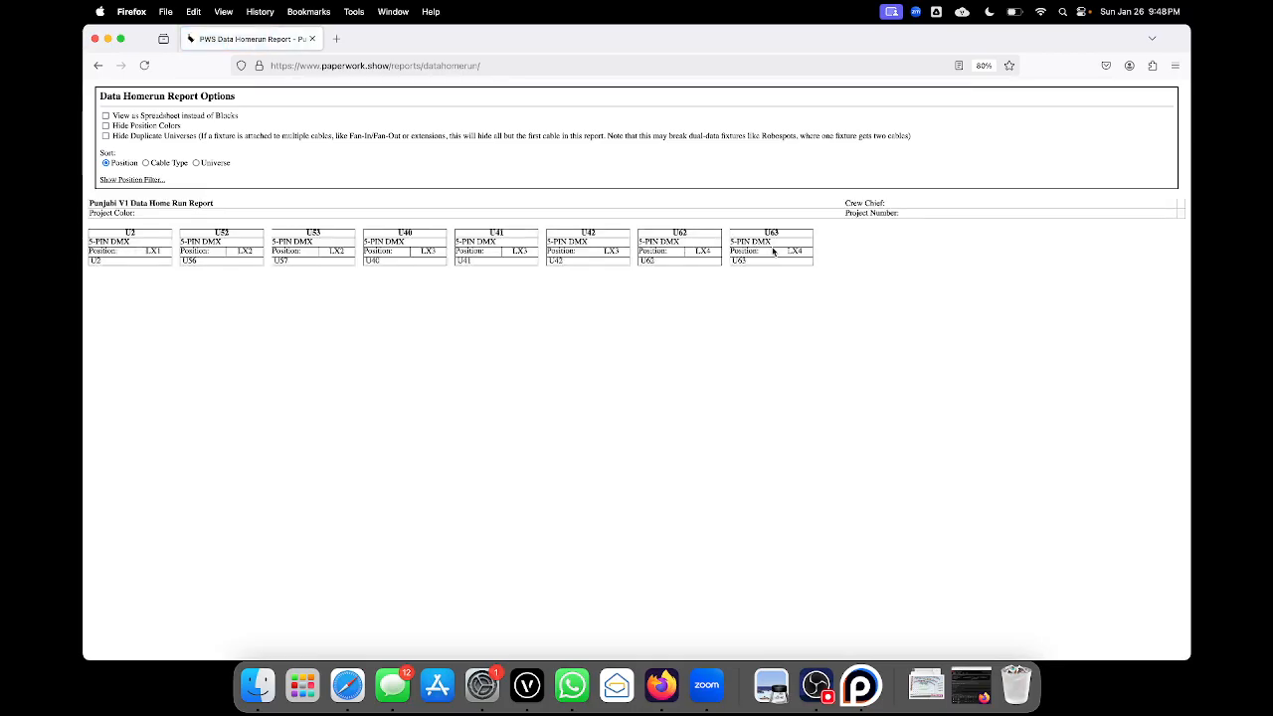
left_click(164, 117)
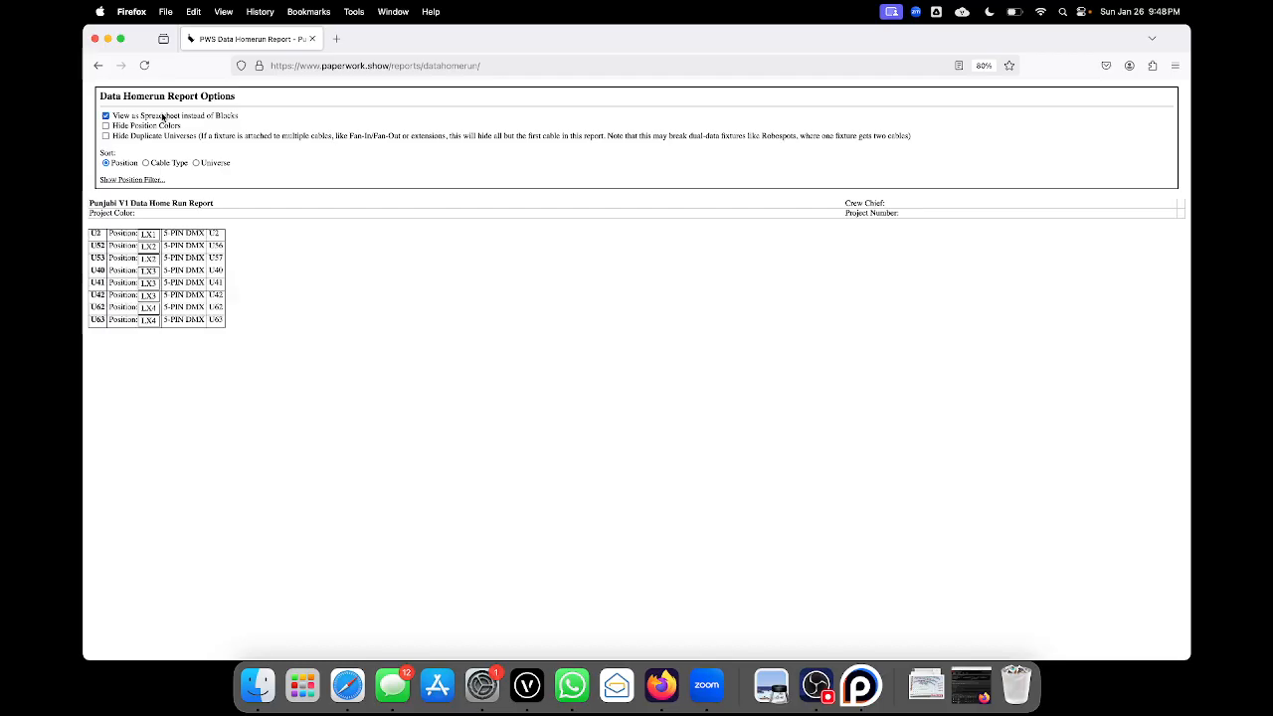
left_click_drag(164, 232, 213, 336)
left_click(235, 345)
left_click_drag(92, 232, 215, 343)
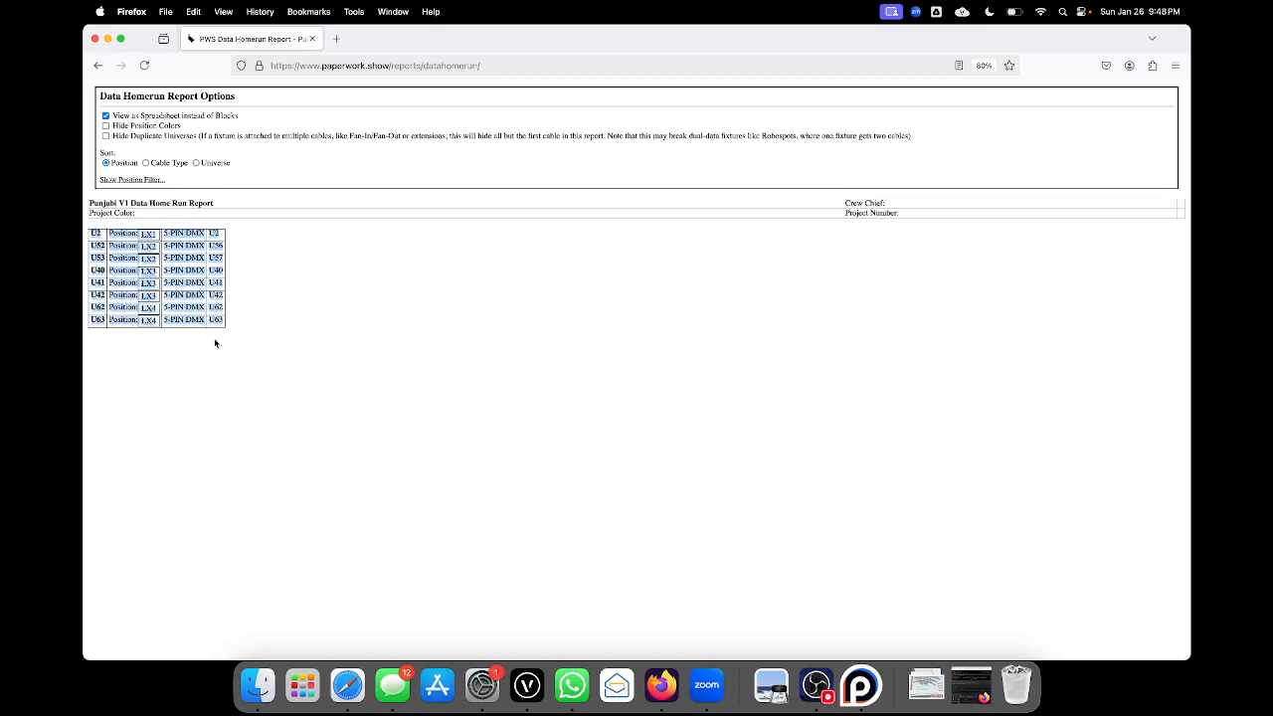
- Preview the report's printout in portrait orientation and close the preview without saving
key("super+p")
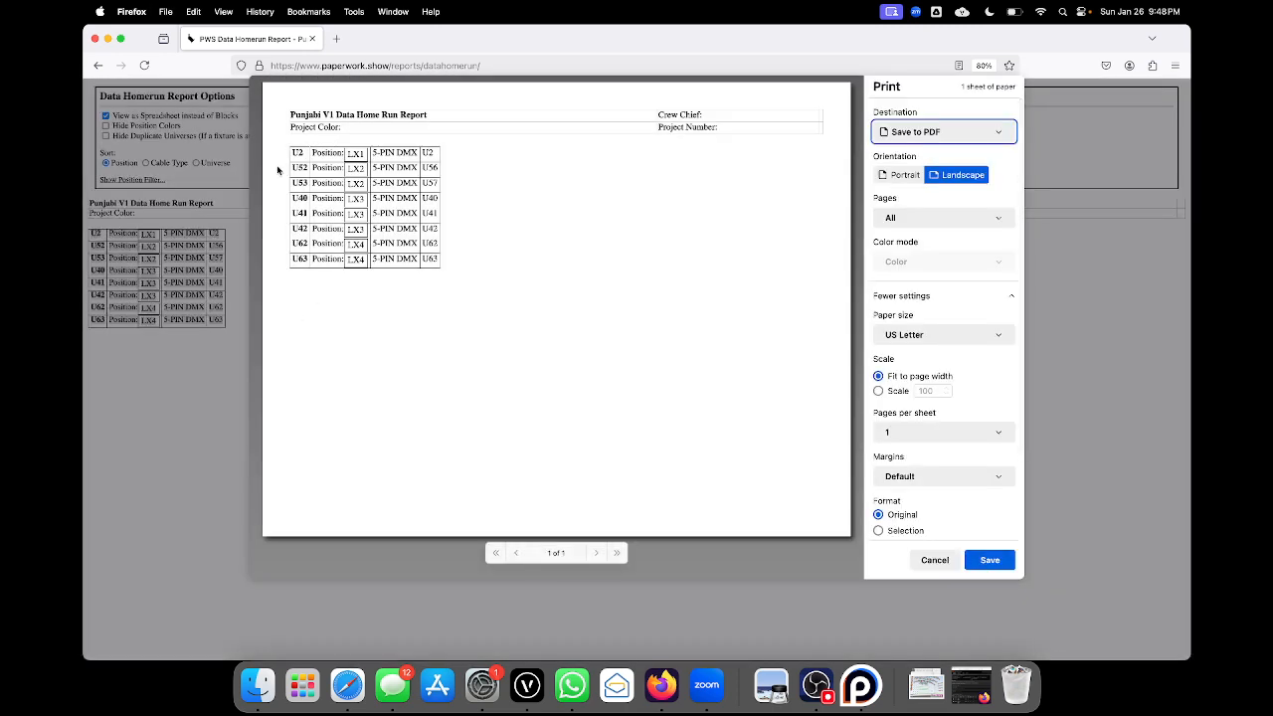
left_click(901, 175)
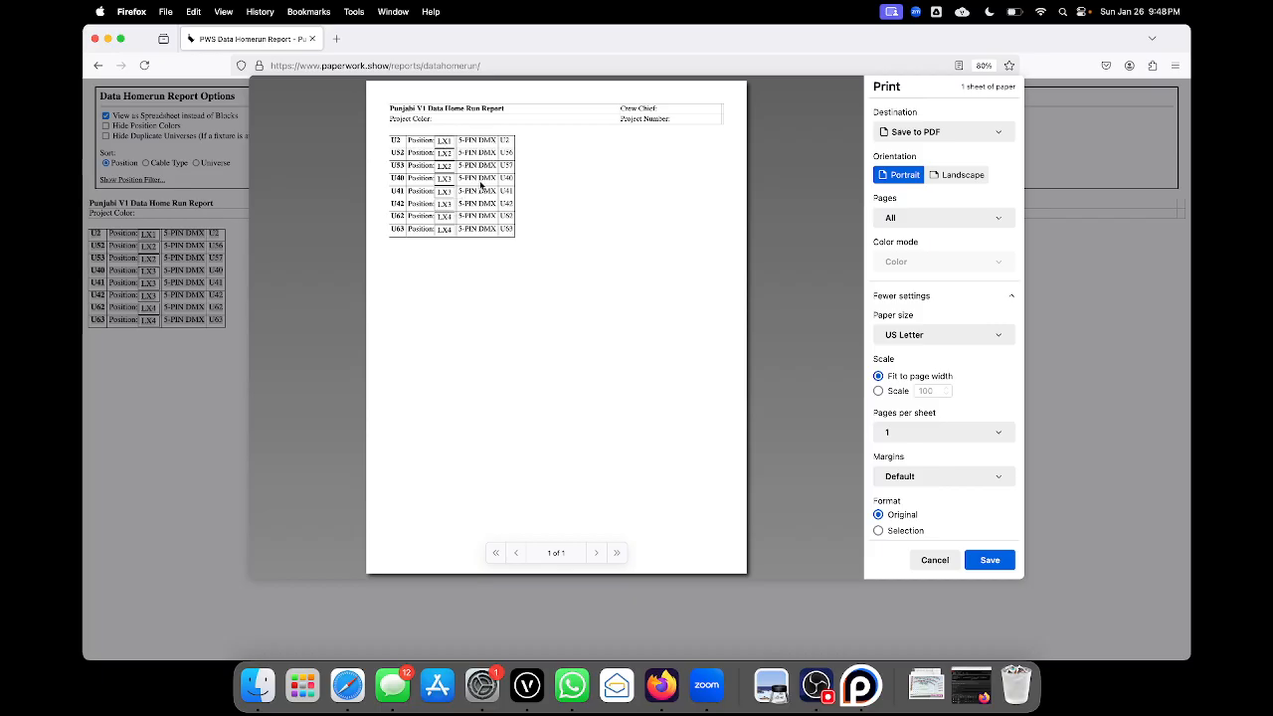
left_click(935, 560)
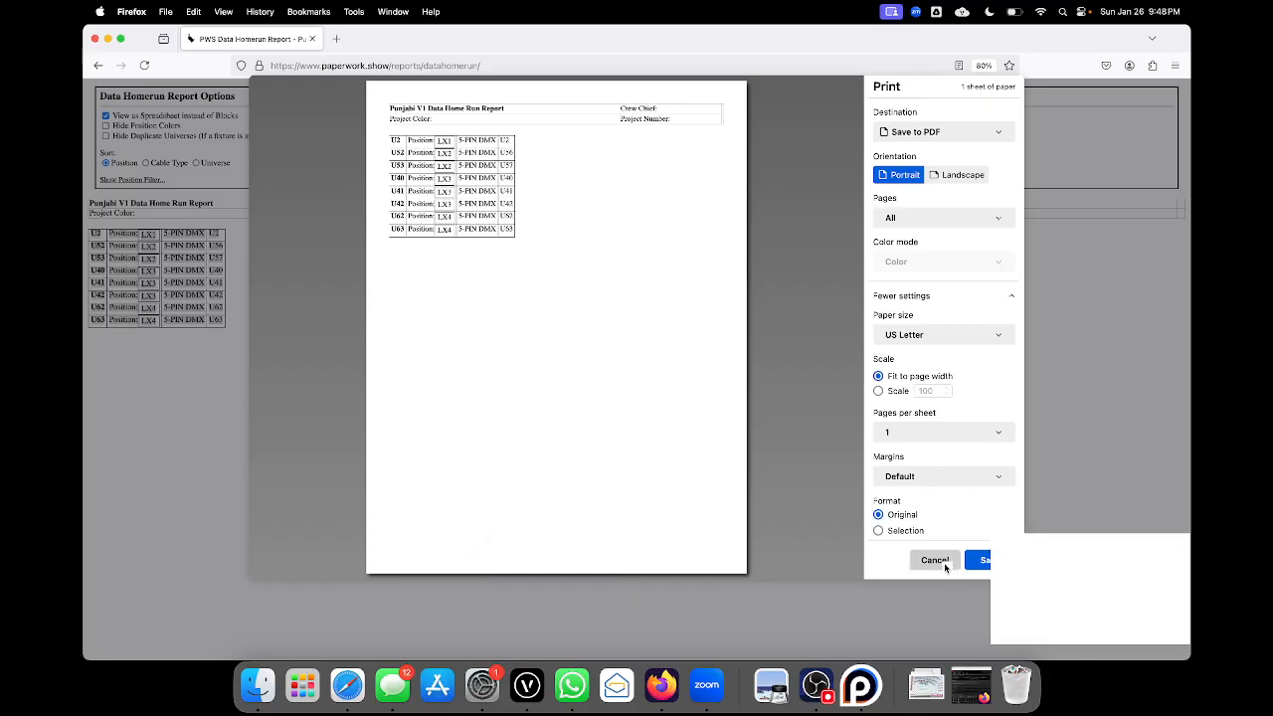
- Switch the Data Homerun Report back to blocks and return to the project reports page
left_click(395, 313)
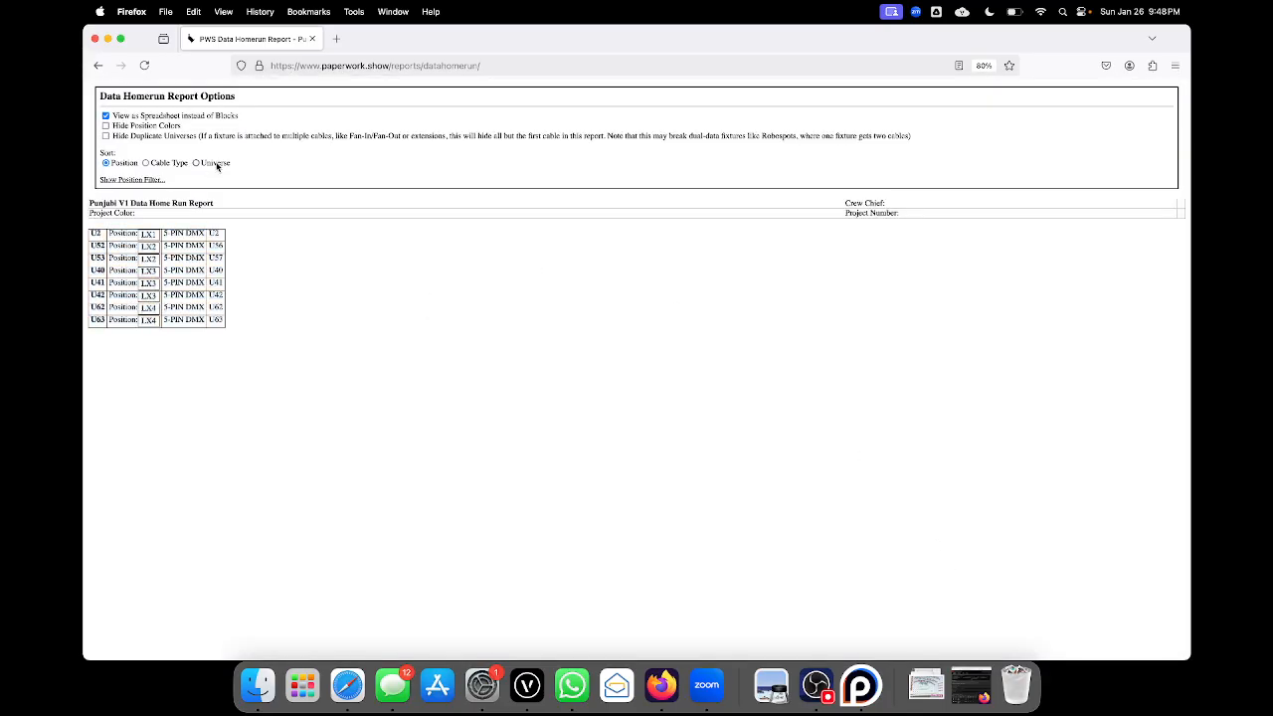
left_click(143, 117)
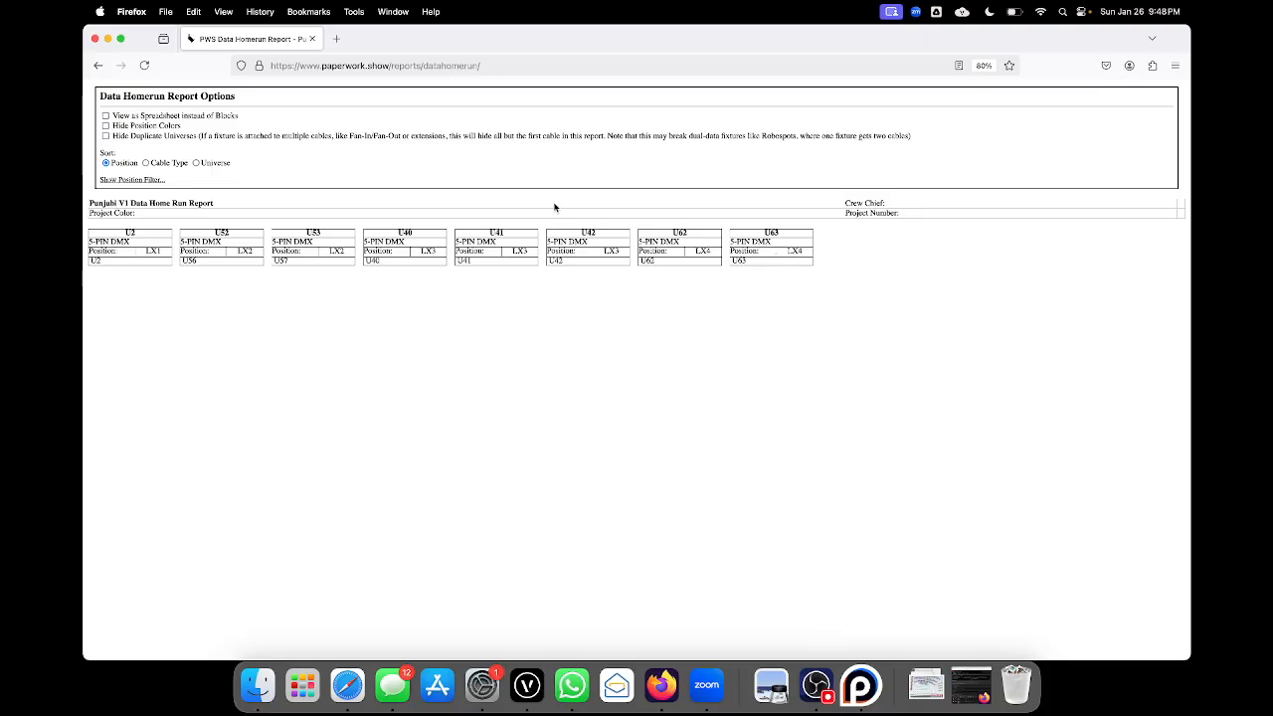
left_click(98, 65)
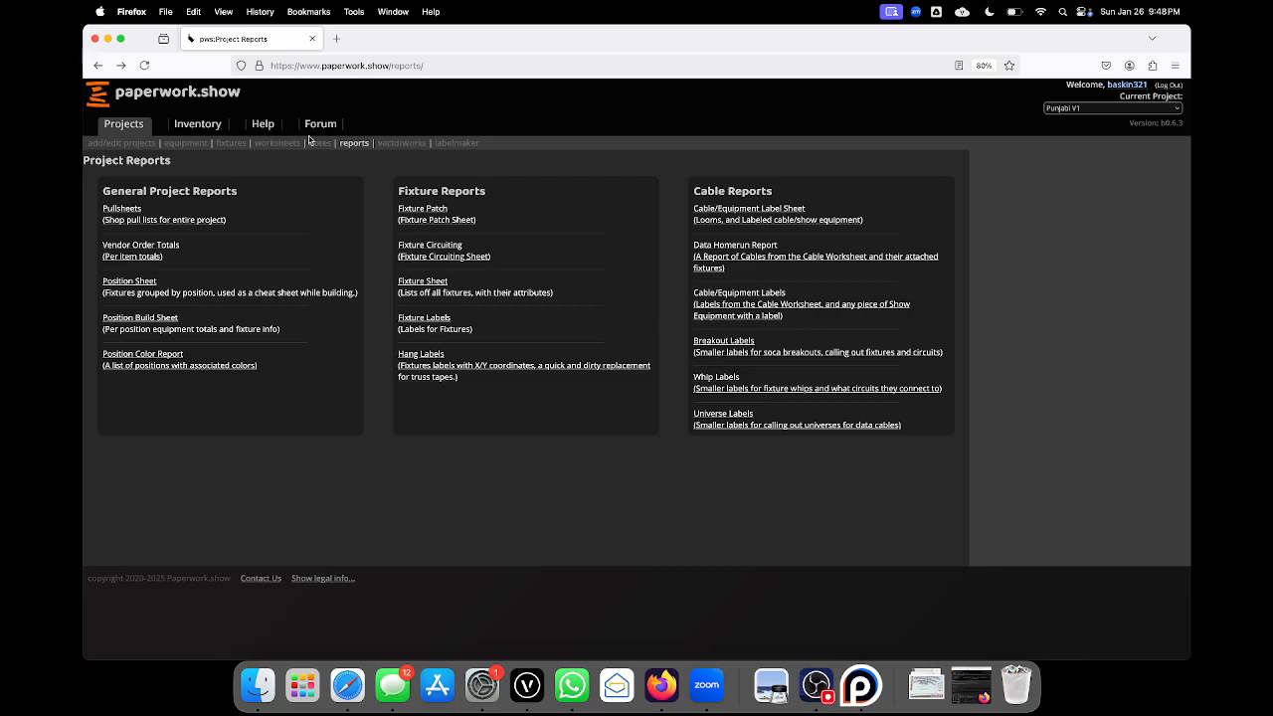
- Open the cable worksheet and go to the loom name of the first cable creator at position LX5
left_click(276, 143)
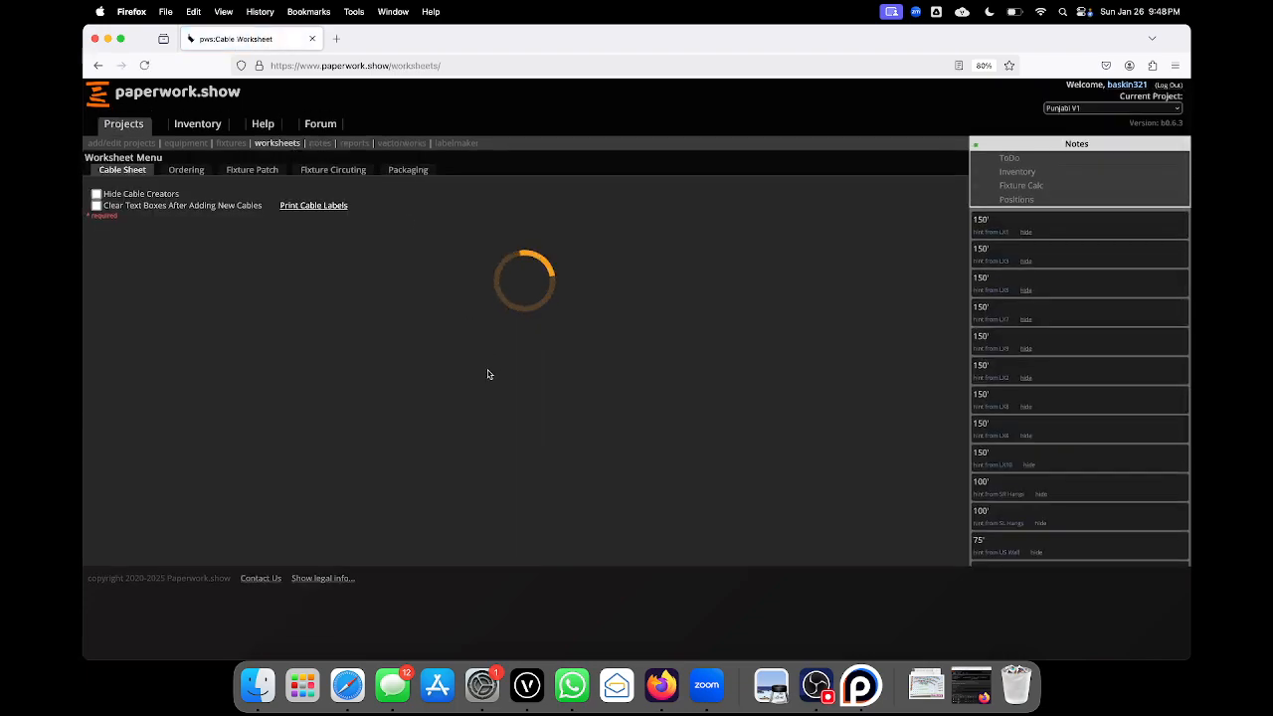
scroll(487, 374, "down", 2)
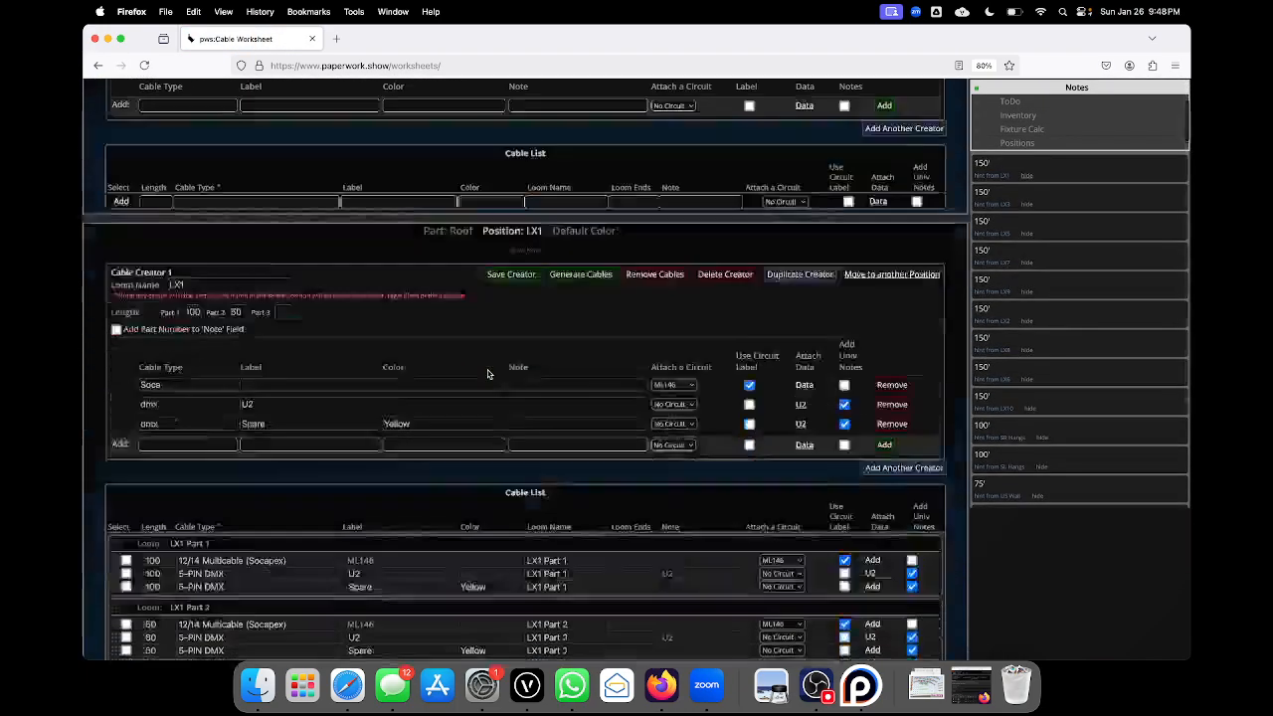
scroll(487, 374, "down", 10)
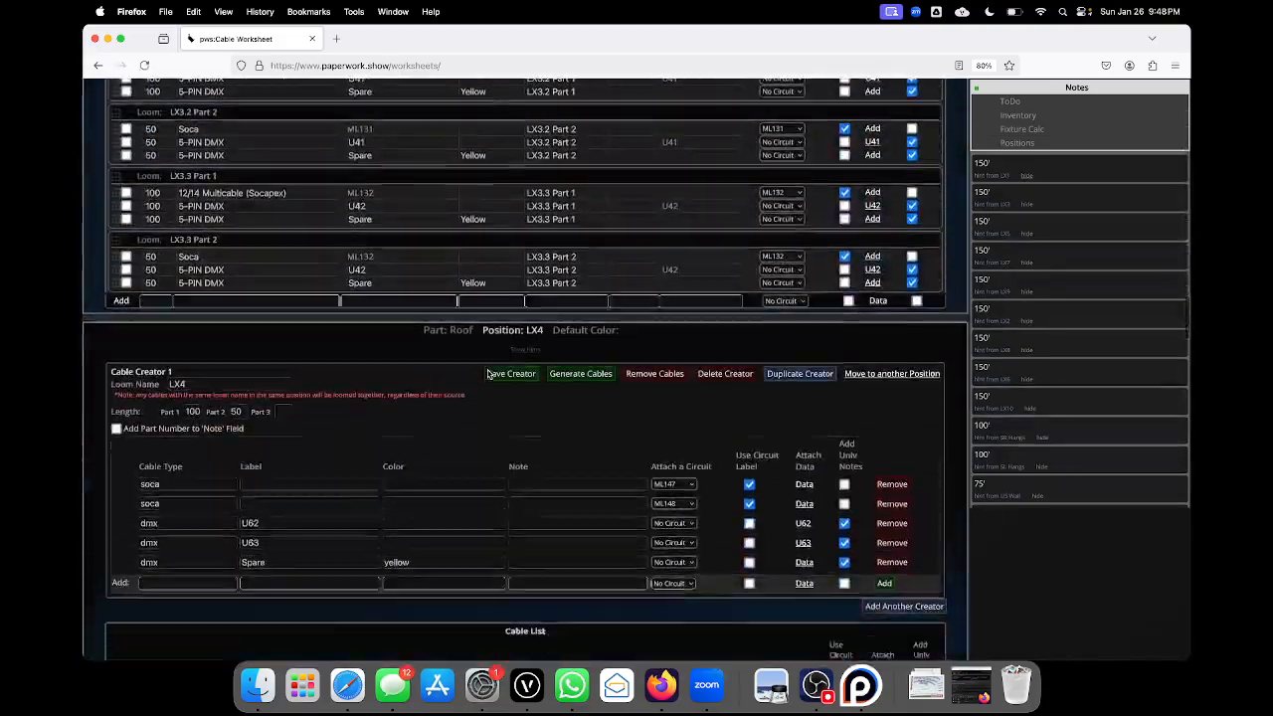
scroll(488, 374, "down", 10)
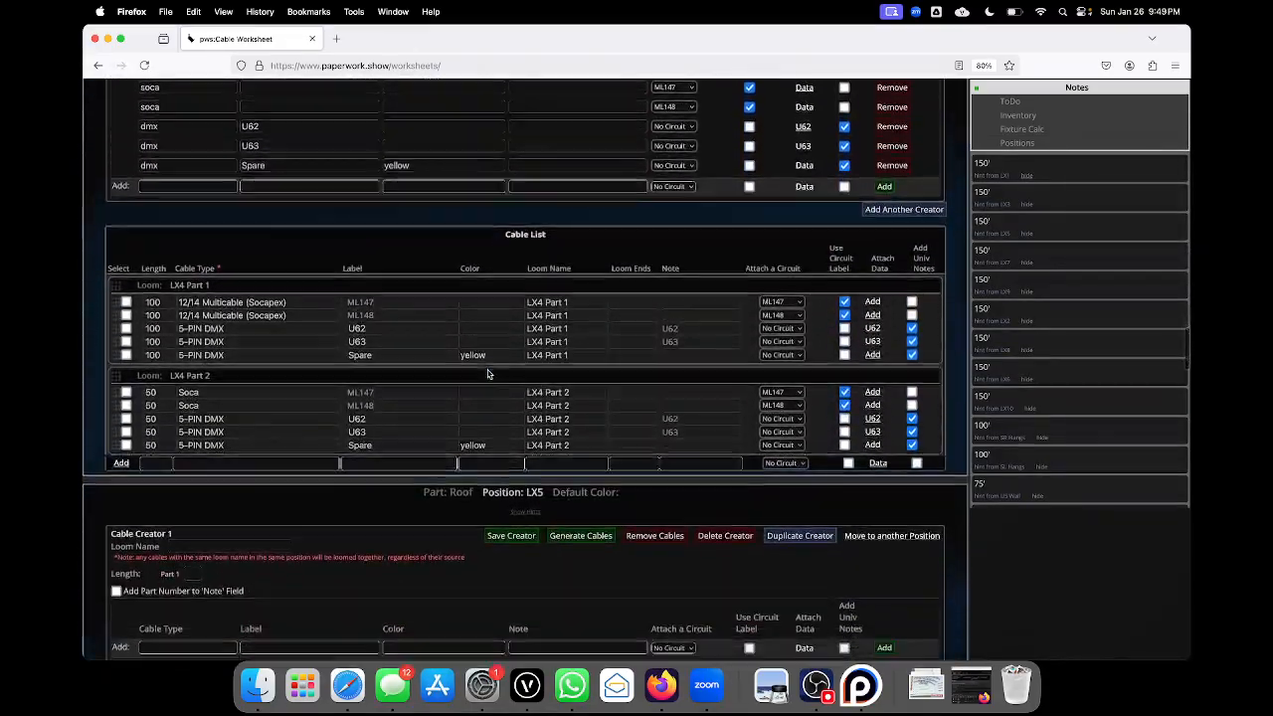
scroll(487, 374, "up", 1)
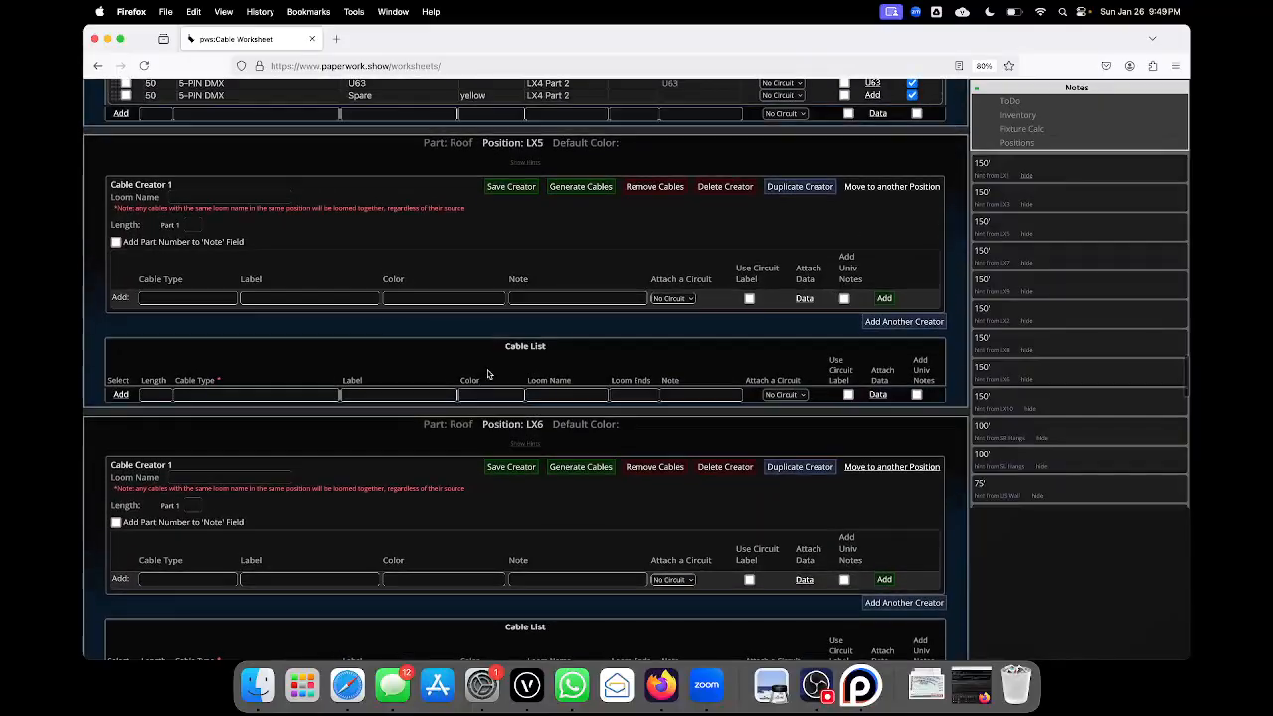
left_click(244, 196)
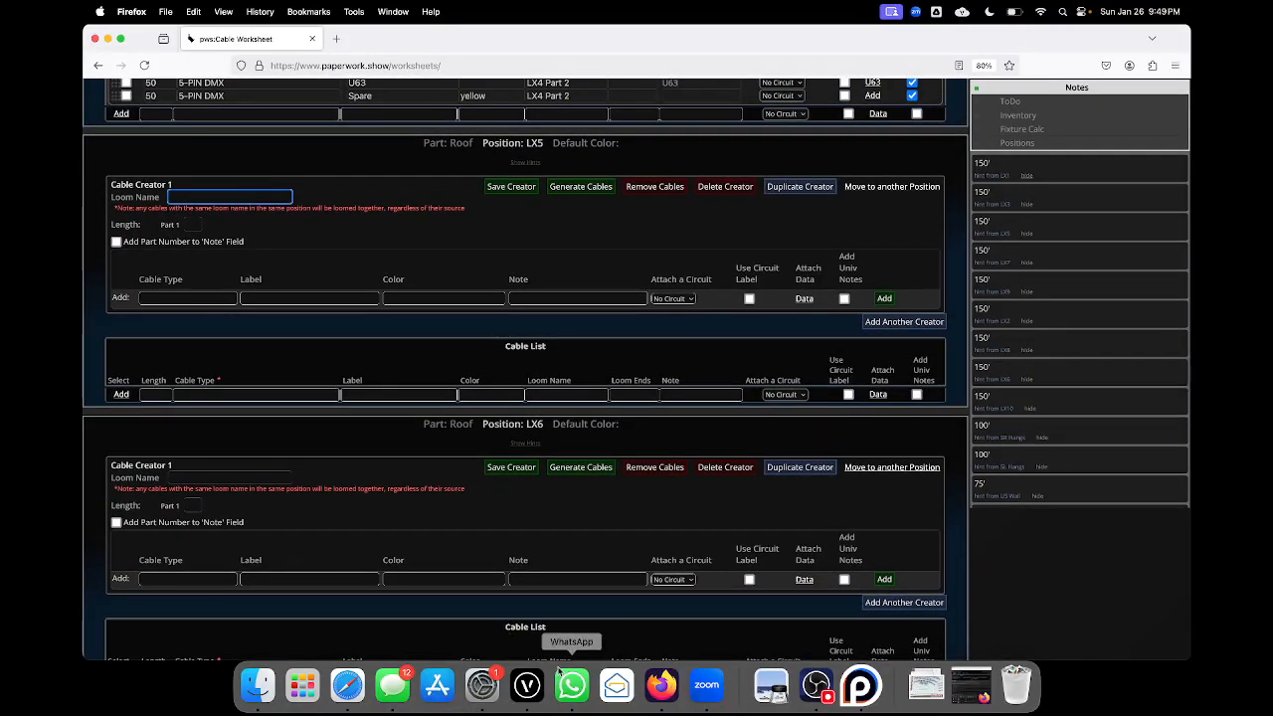
- Switch to Vectorworks and examine the circuit labels of the teal batten fixtures on the trusses in the 3D lighting plot
left_click(535, 686)
left_click_drag(538, 390, 647, 370)
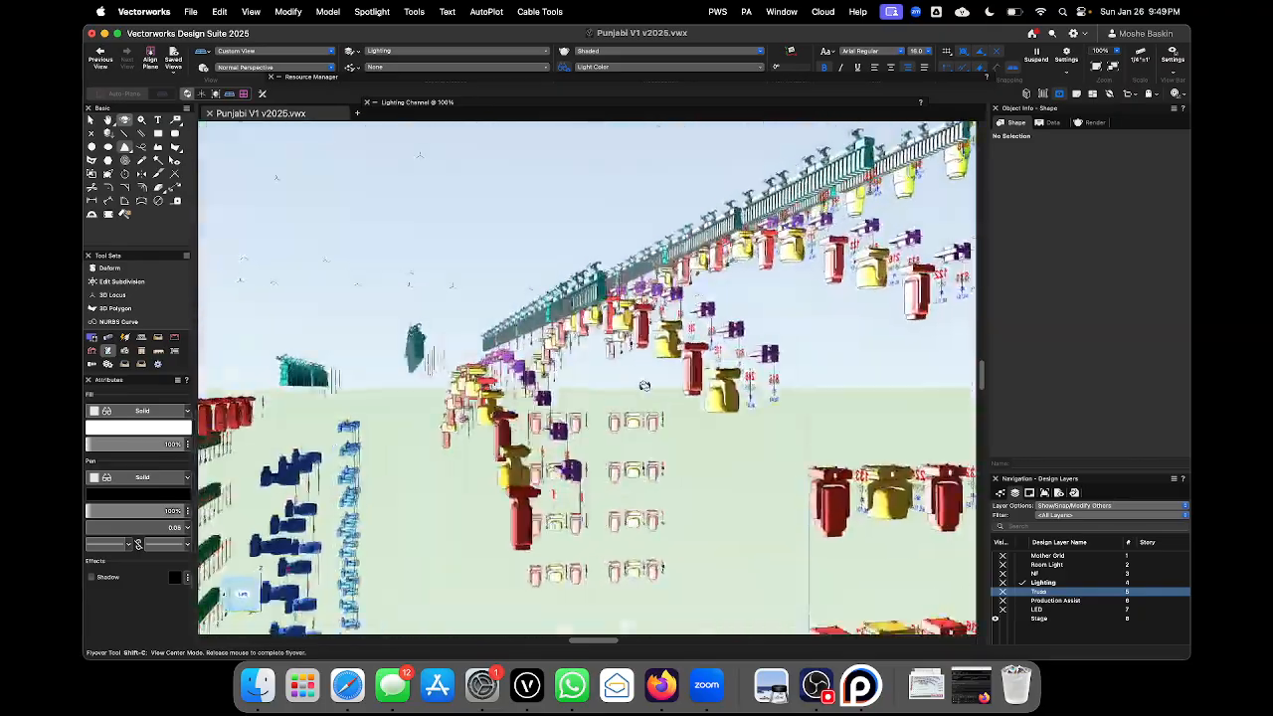
left_click_drag(639, 412, 628, 435)
left_click_drag(546, 419, 467, 401)
scroll(877, 403, "up", 6)
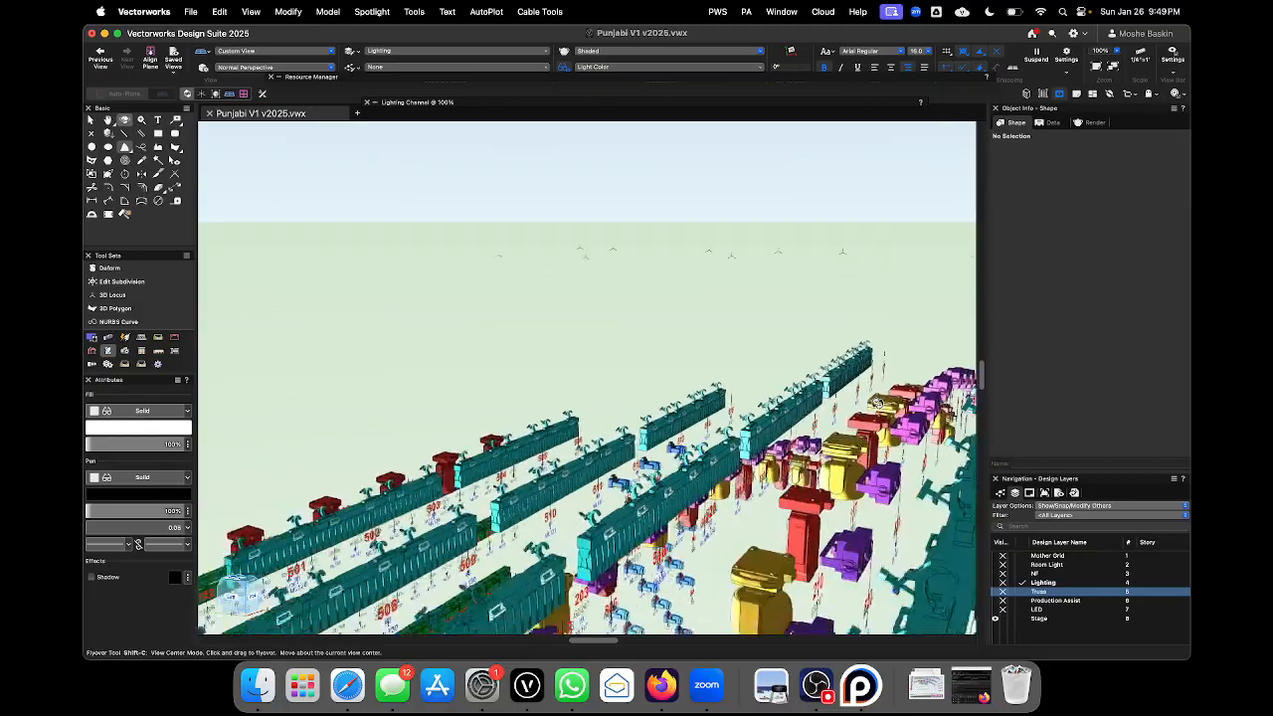
scroll(877, 403, "down", 3)
scroll(714, 382, "down", 8)
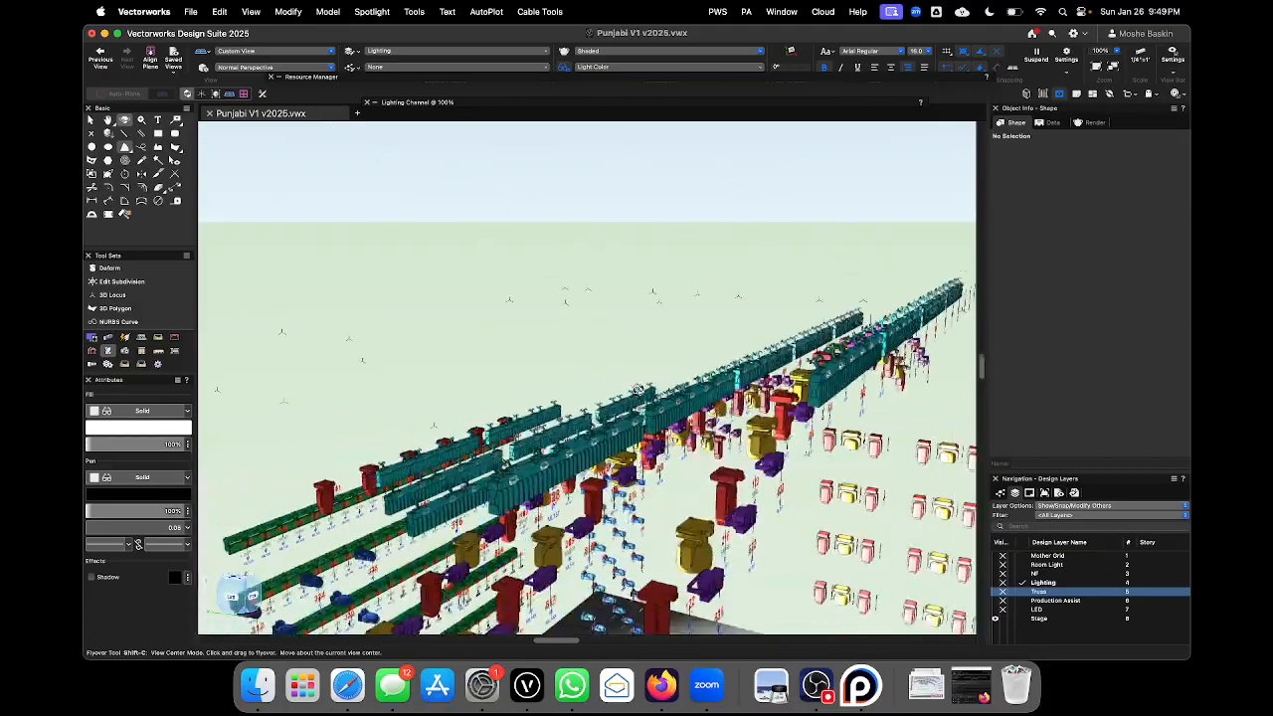
scroll(635, 475, "up", 8)
left_click_drag(635, 477, 509, 415)
scroll(509, 415, "down", 10)
scroll(642, 430, "up", 10)
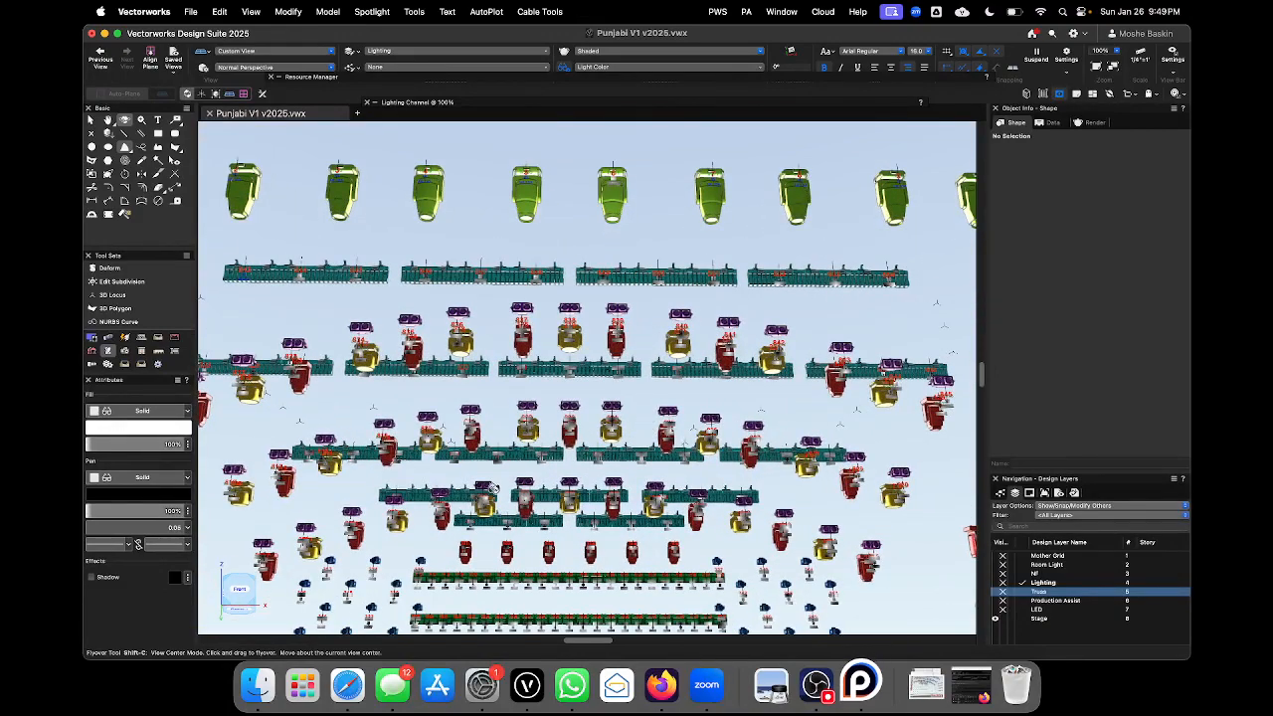
scroll(383, 497, "up", 8)
scroll(479, 370, "up", 6)
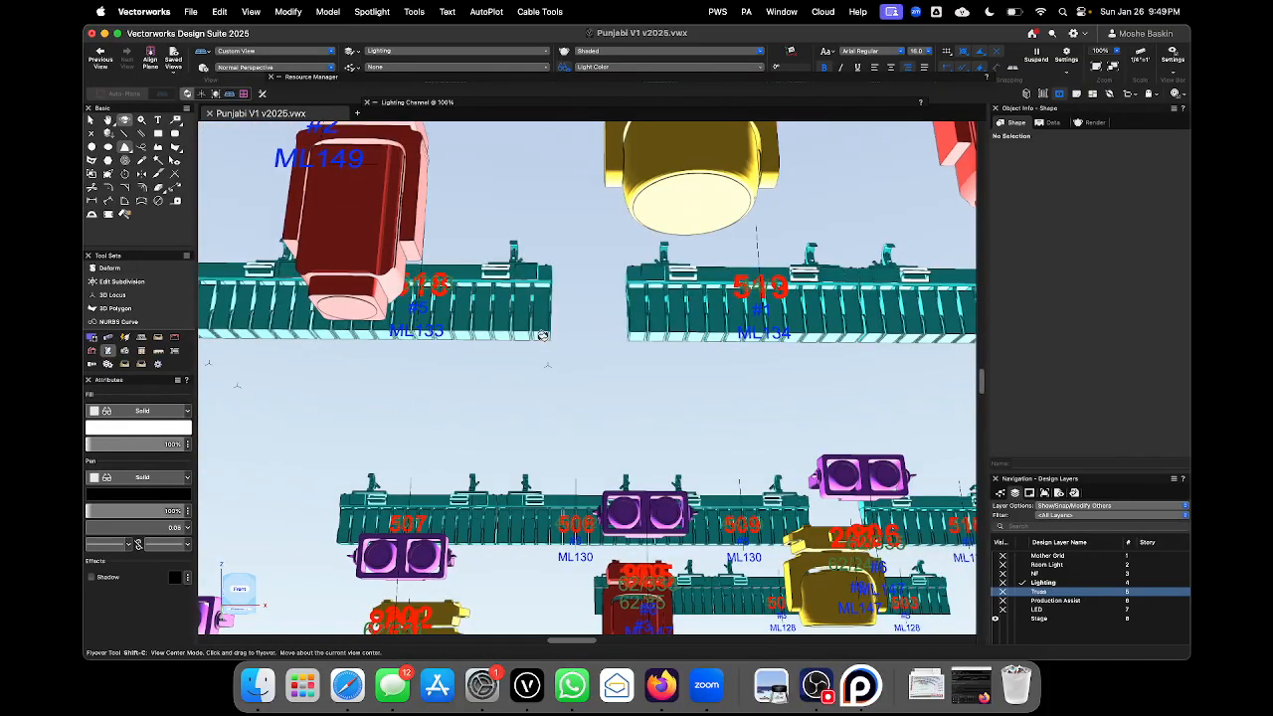
scroll(474, 393, "down", 10)
scroll(616, 372, "up", 5)
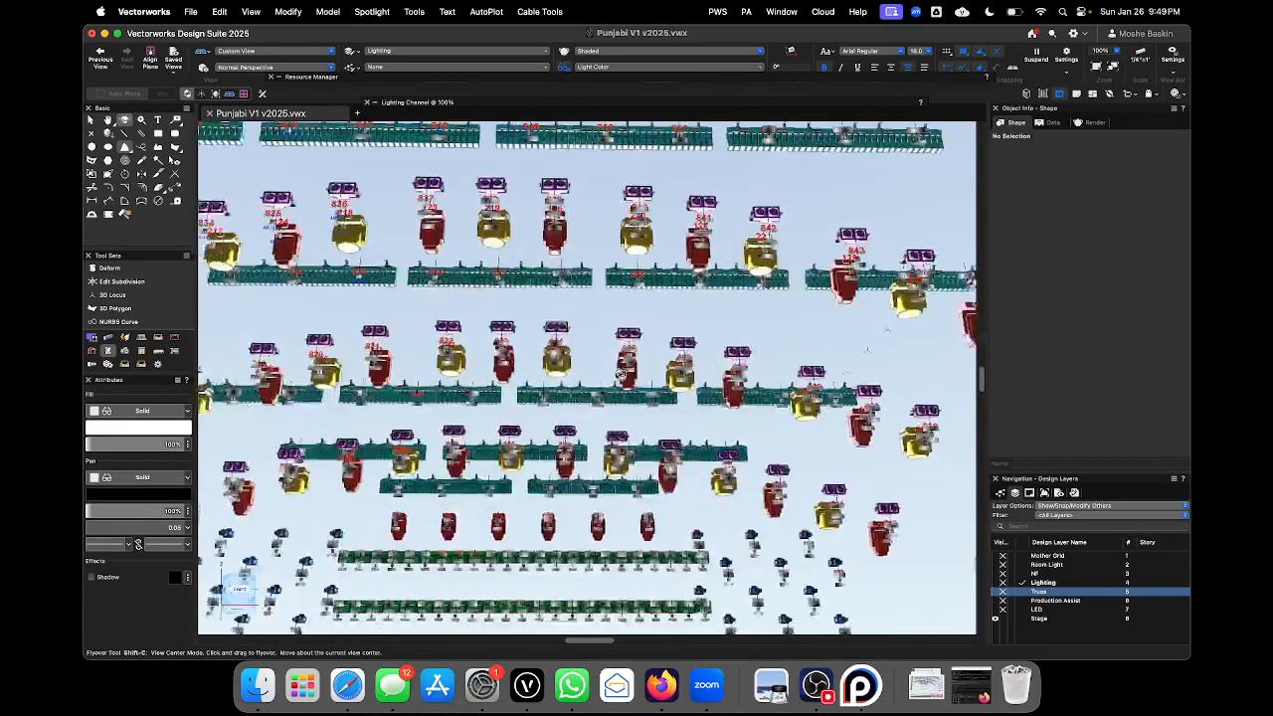
scroll(621, 372, "up", 5)
scroll(786, 413, "down", 1)
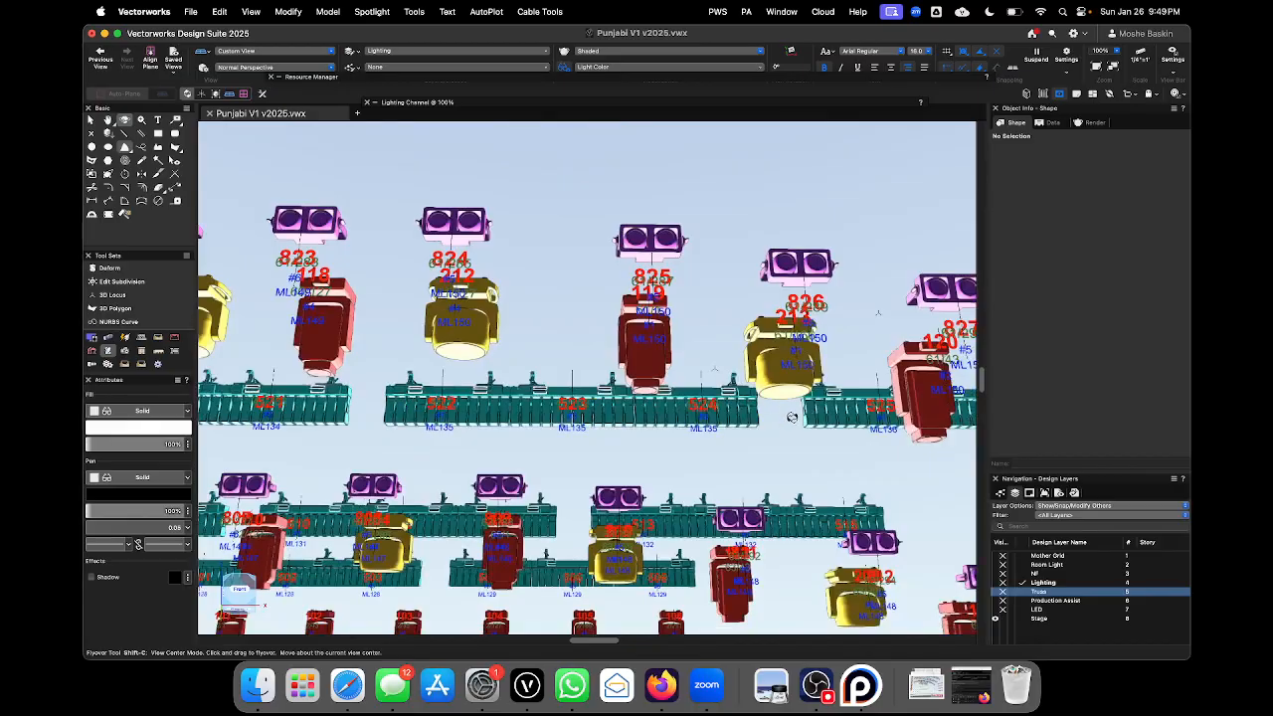
scroll(792, 417, "down", 6)
scroll(381, 415, "up", 6)
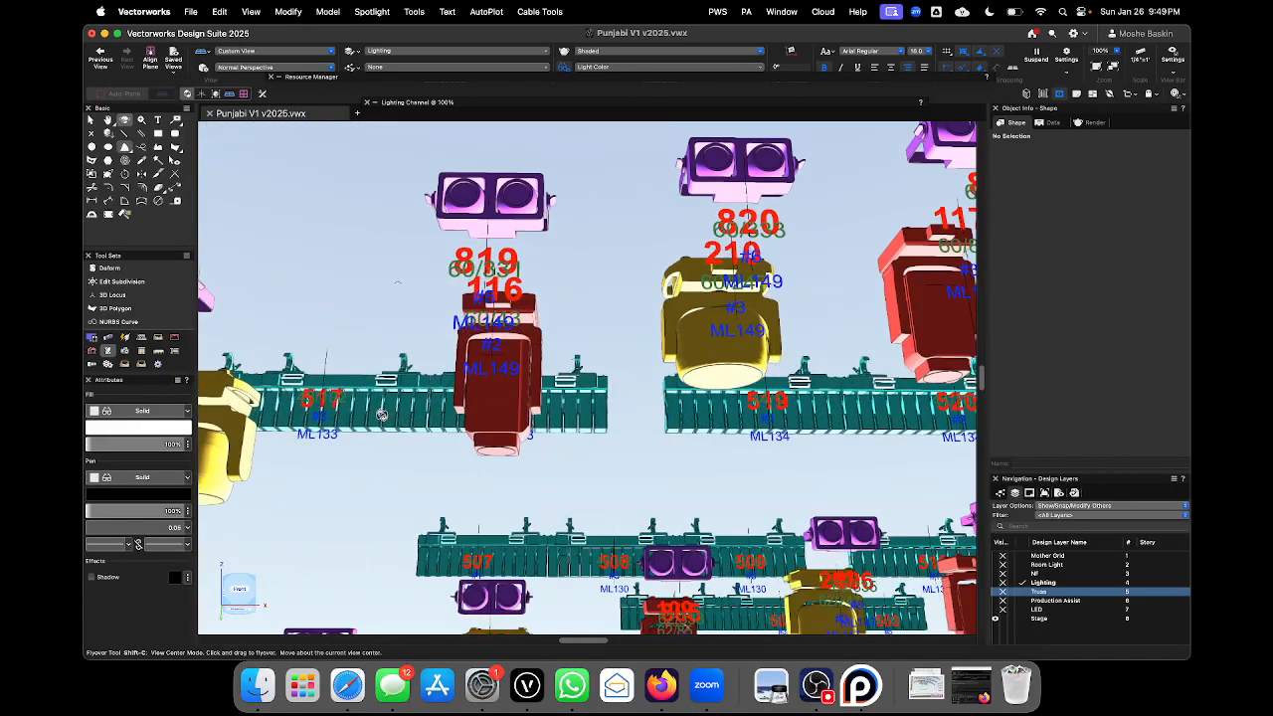
- Return to the cable worksheet in Firefox, name the LX5 loom LX5.1 and set its part lengths to 100 and 50
left_click(661, 684)
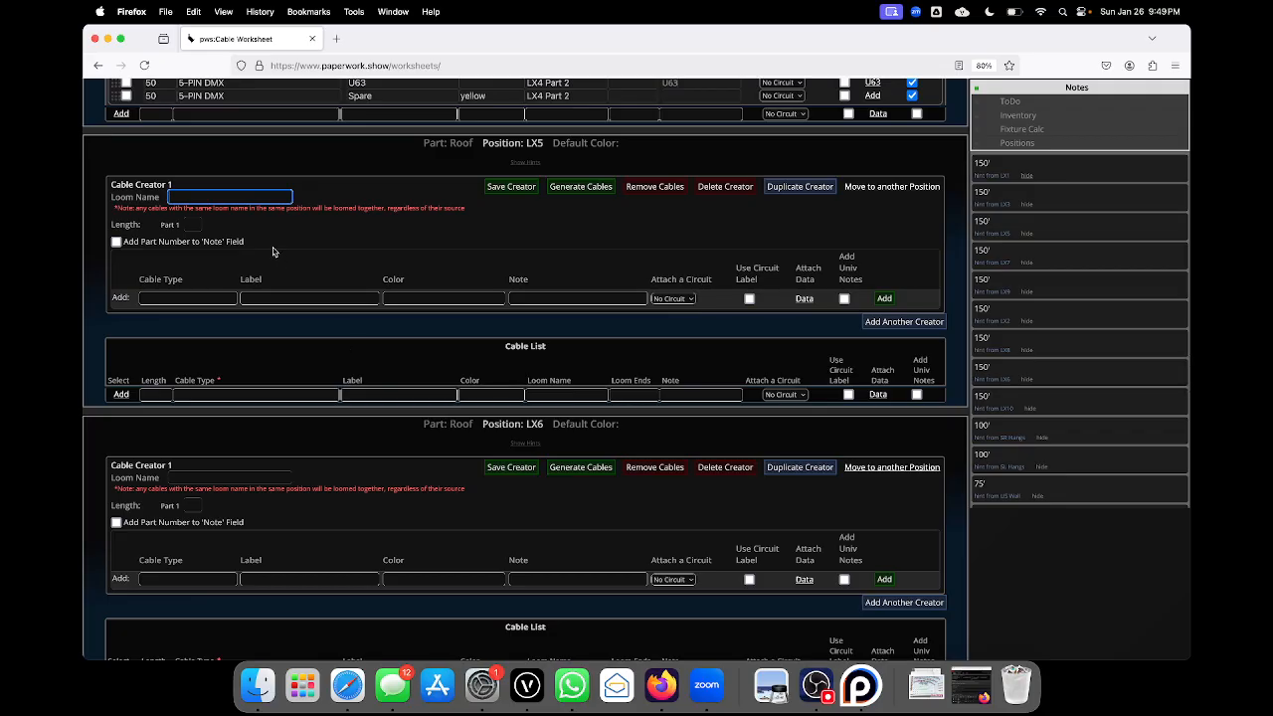
type(".1")
left_click(195, 225)
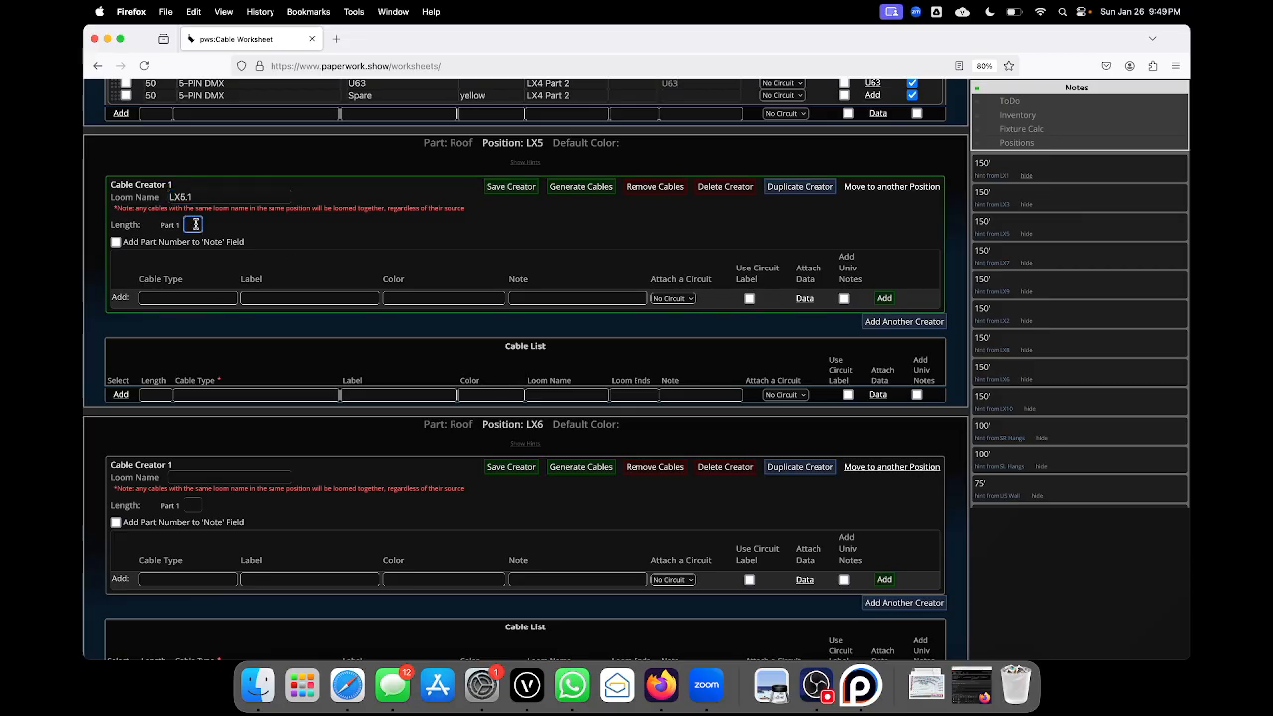
left_click(239, 224)
- Add a soca cable row to the LX5.1 creator, attached to circuit ML133 and using the circuit label
left_click(199, 298)
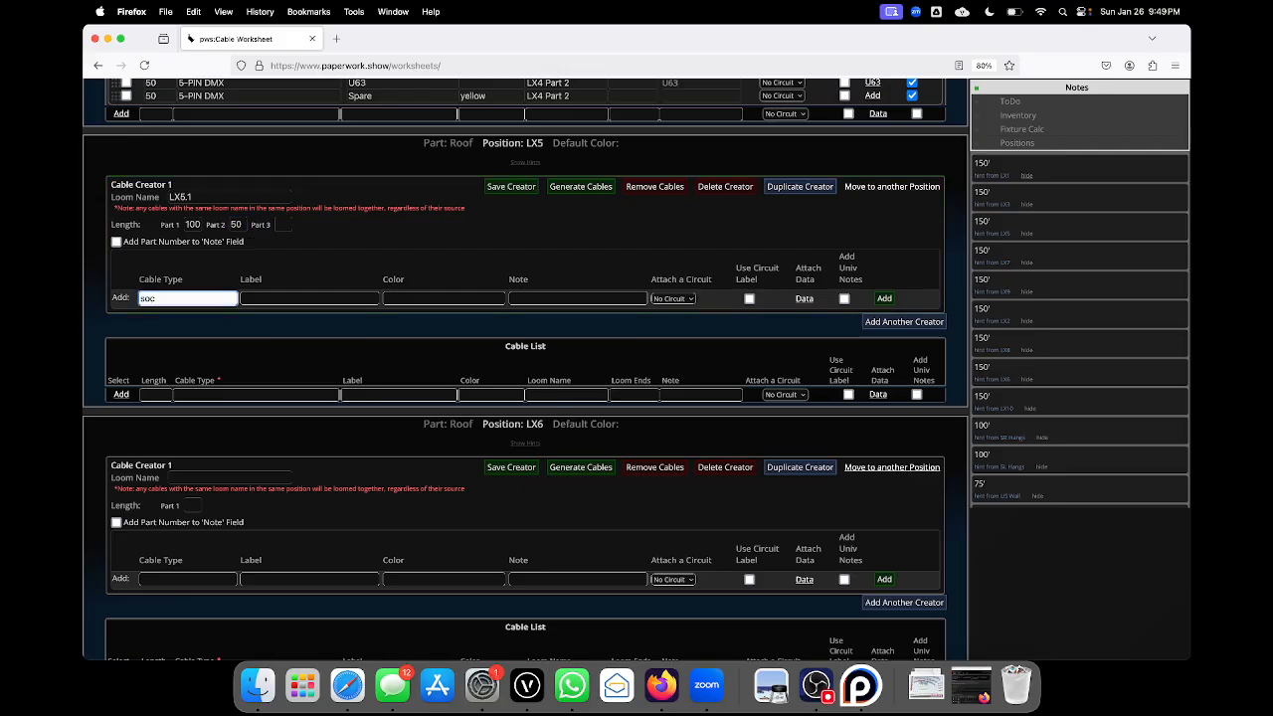
left_click(291, 298)
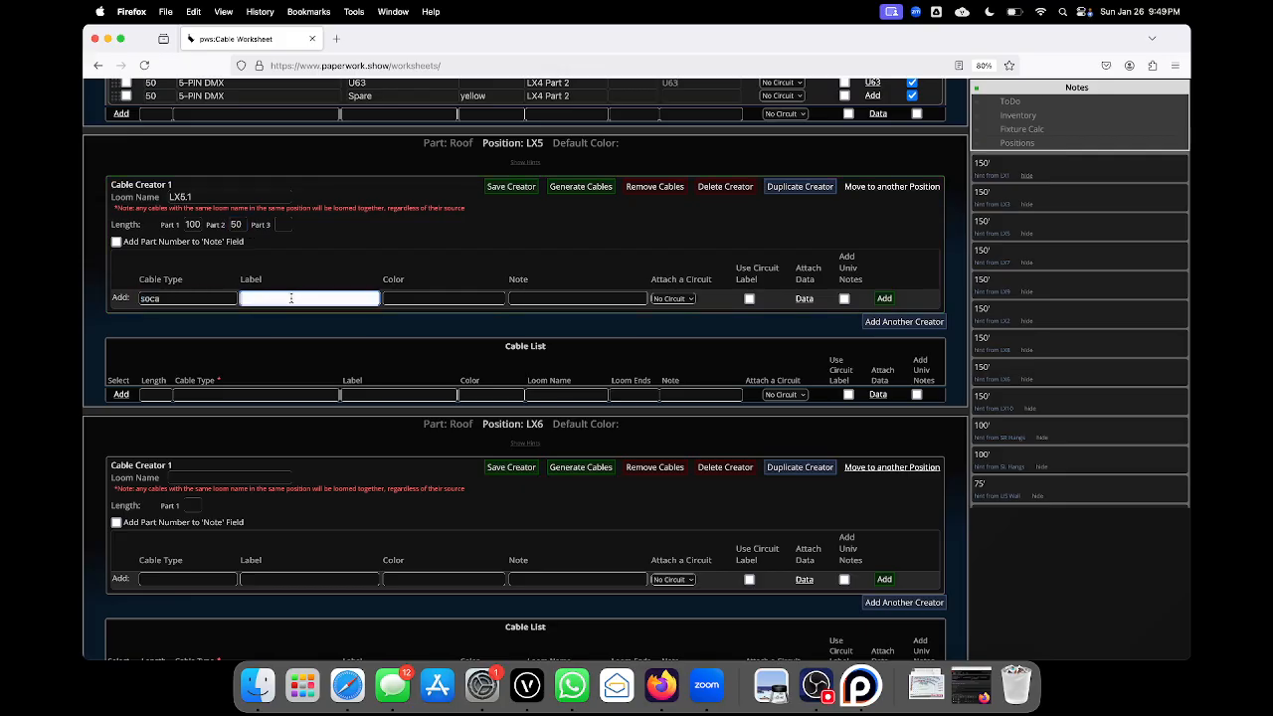
left_click(670, 300)
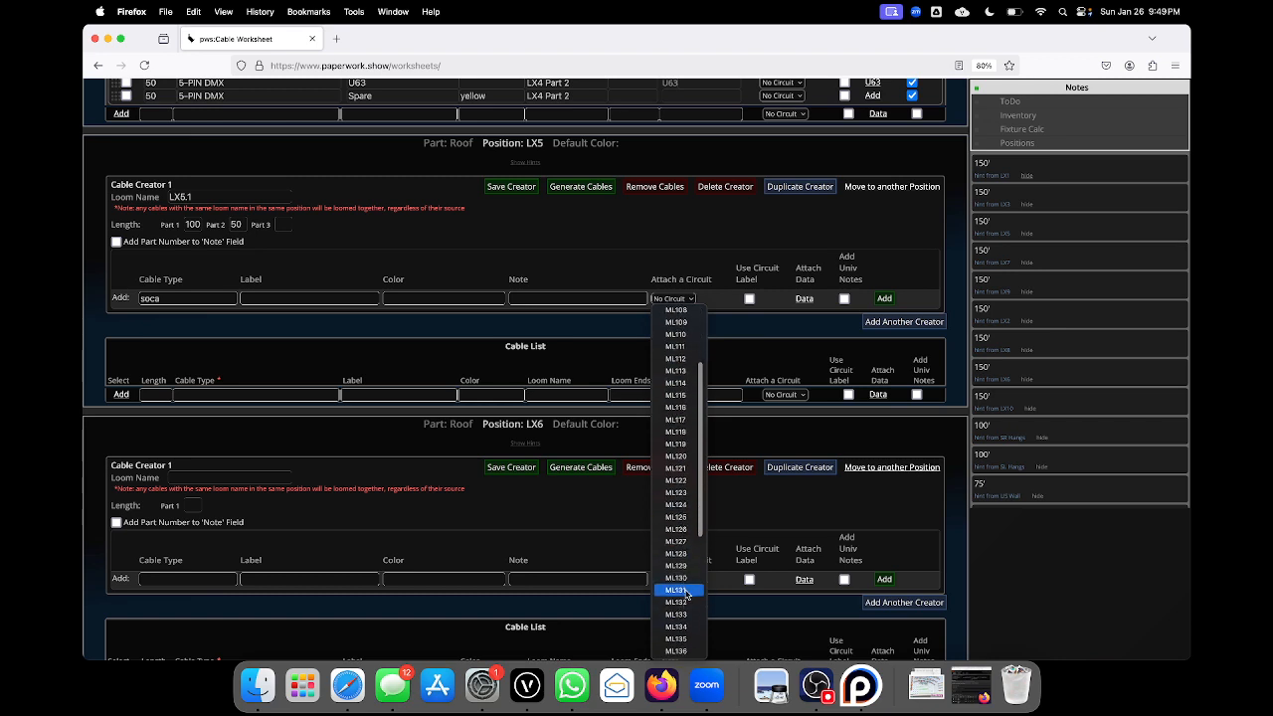
left_click(686, 614)
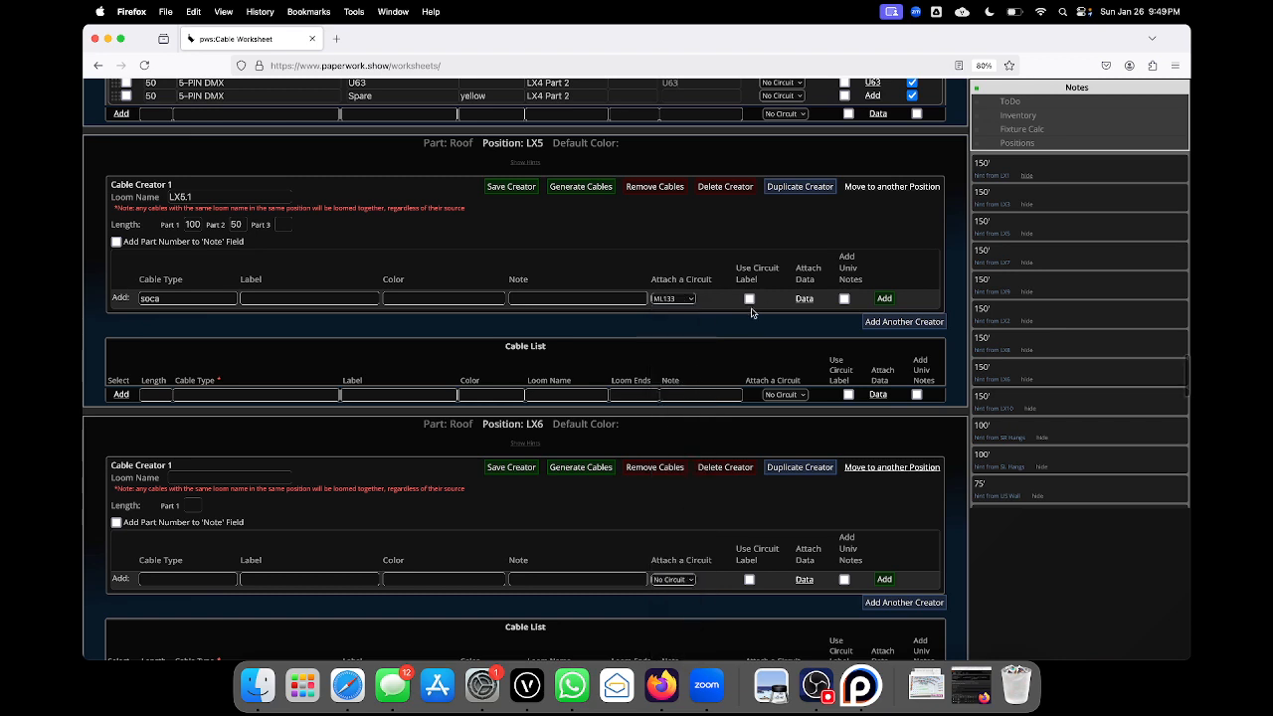
left_click(231, 299)
key("Return")
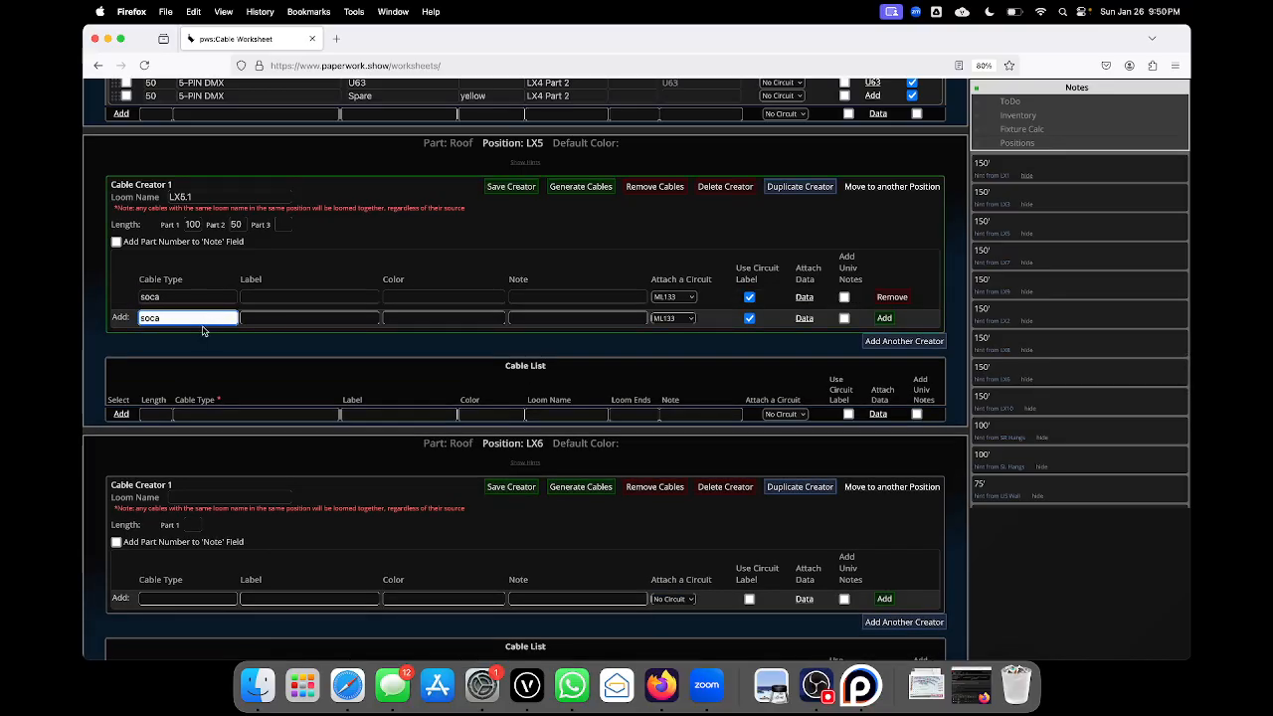
- Add a DMX cable row to the LX5.1 creator with no circuit attached and no circuit label
left_click_drag(190, 316, 136, 318)
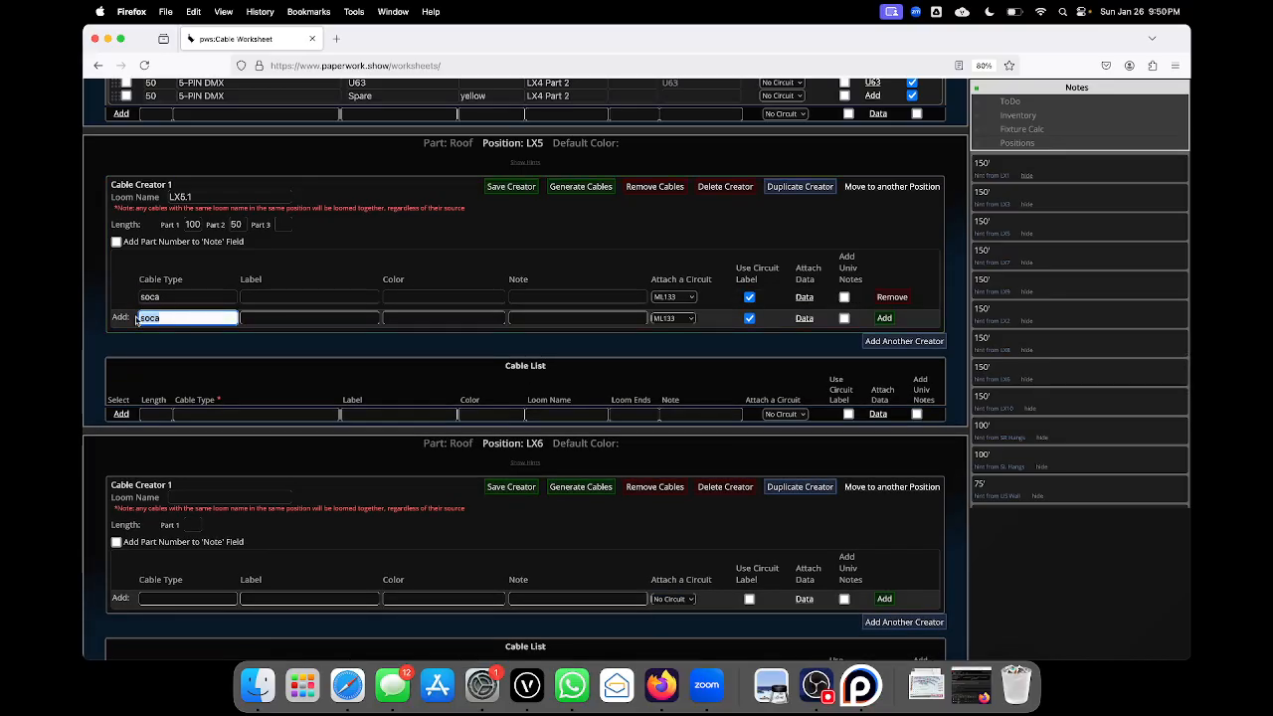
type("DMX")
key("Return")
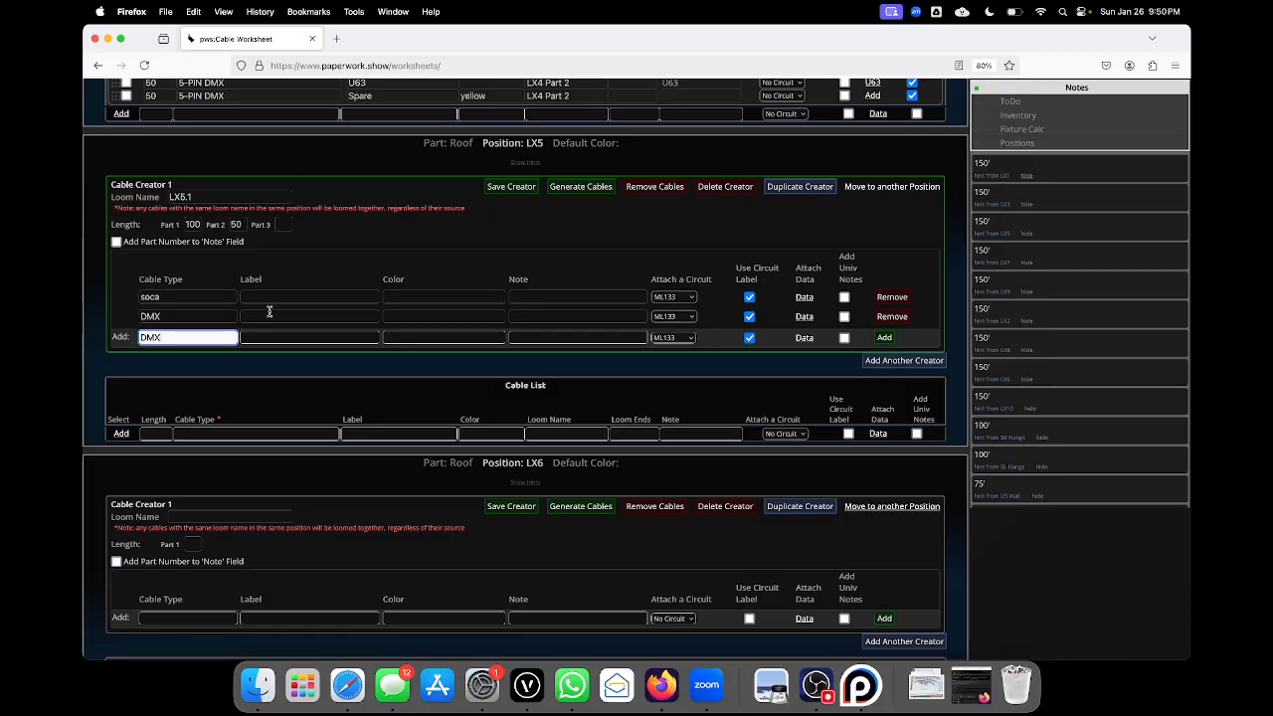
left_click(674, 316)
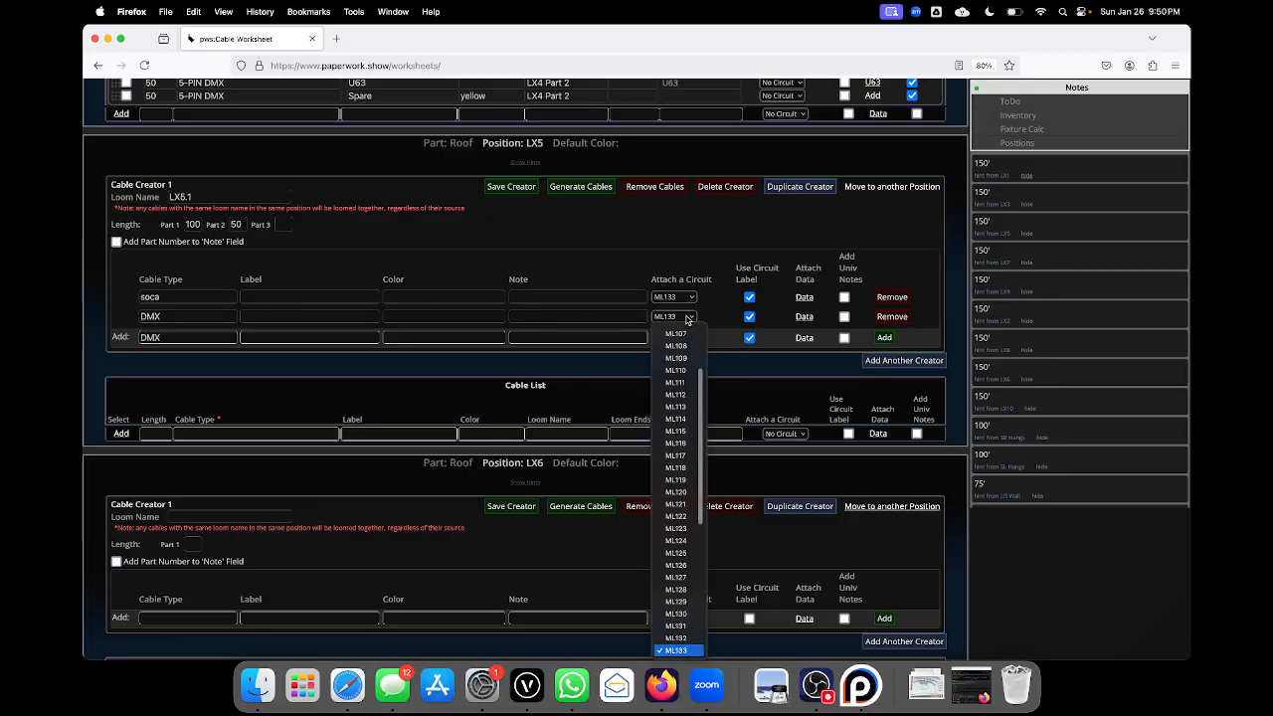
left_click(676, 330)
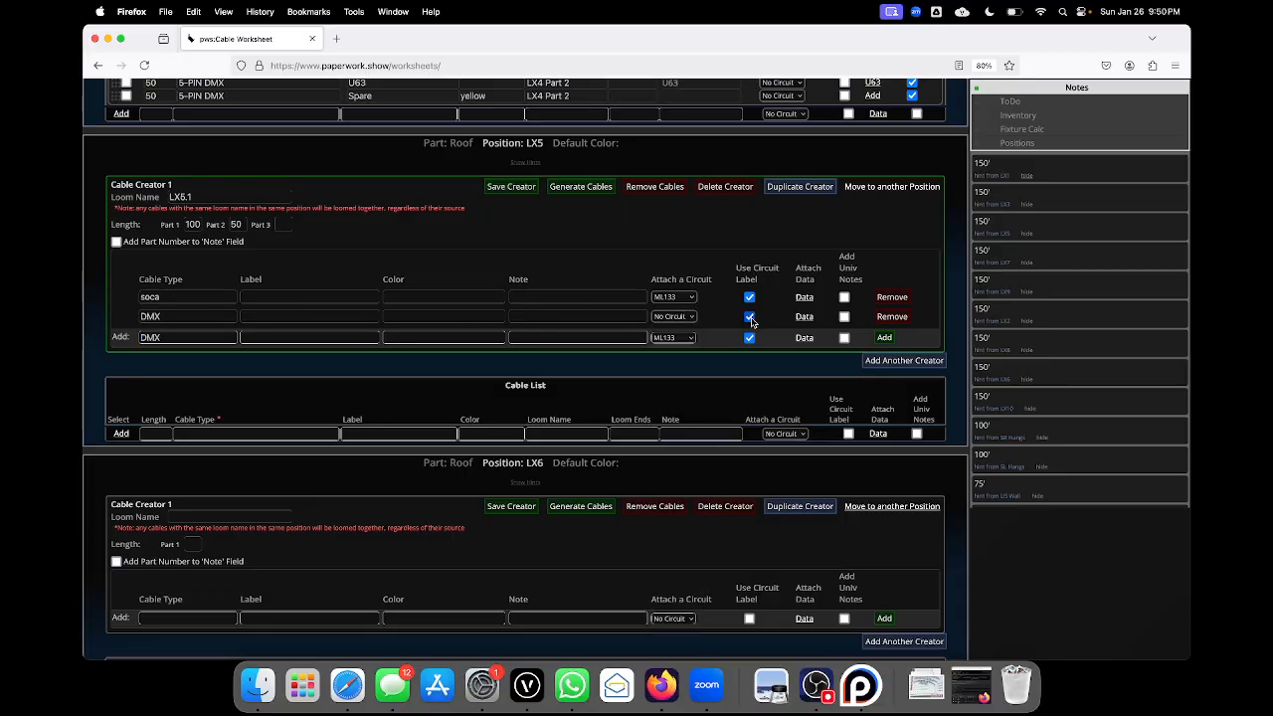
- Attach fixture 516 (Uni 43, Address 1) as the DMX row's first fixture and enable its universe notes
left_click(805, 316)
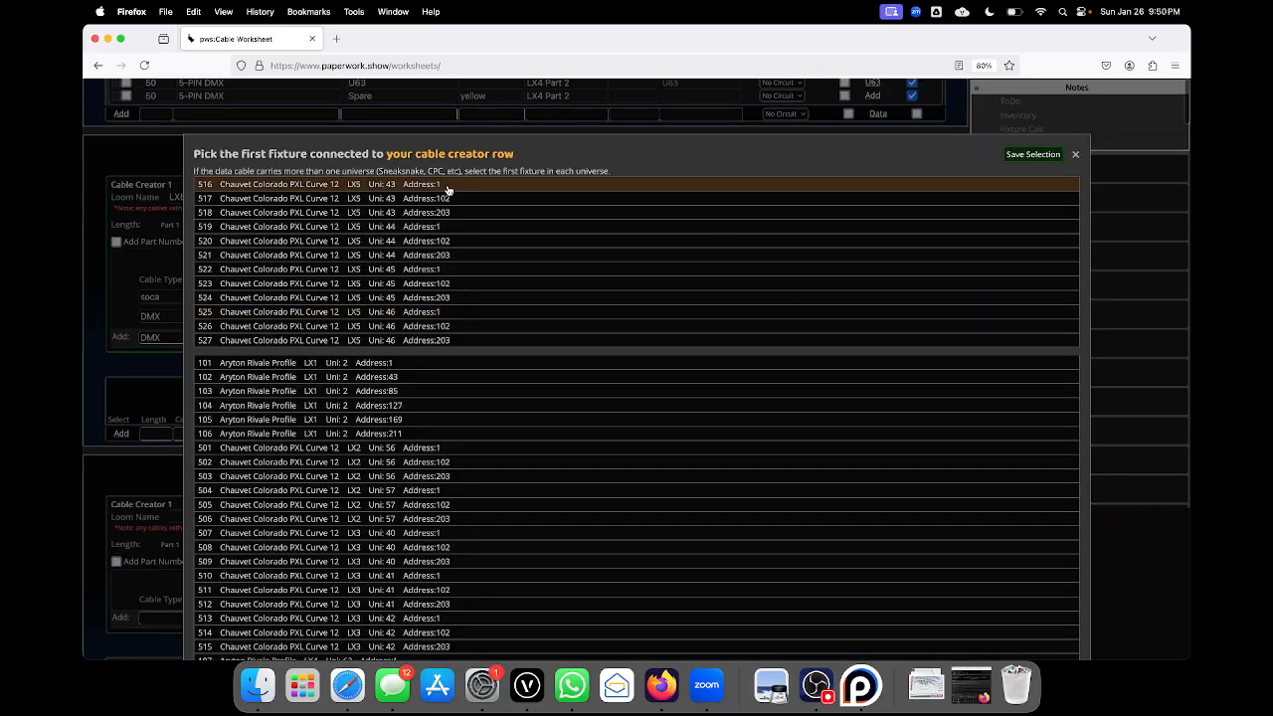
left_click(447, 186)
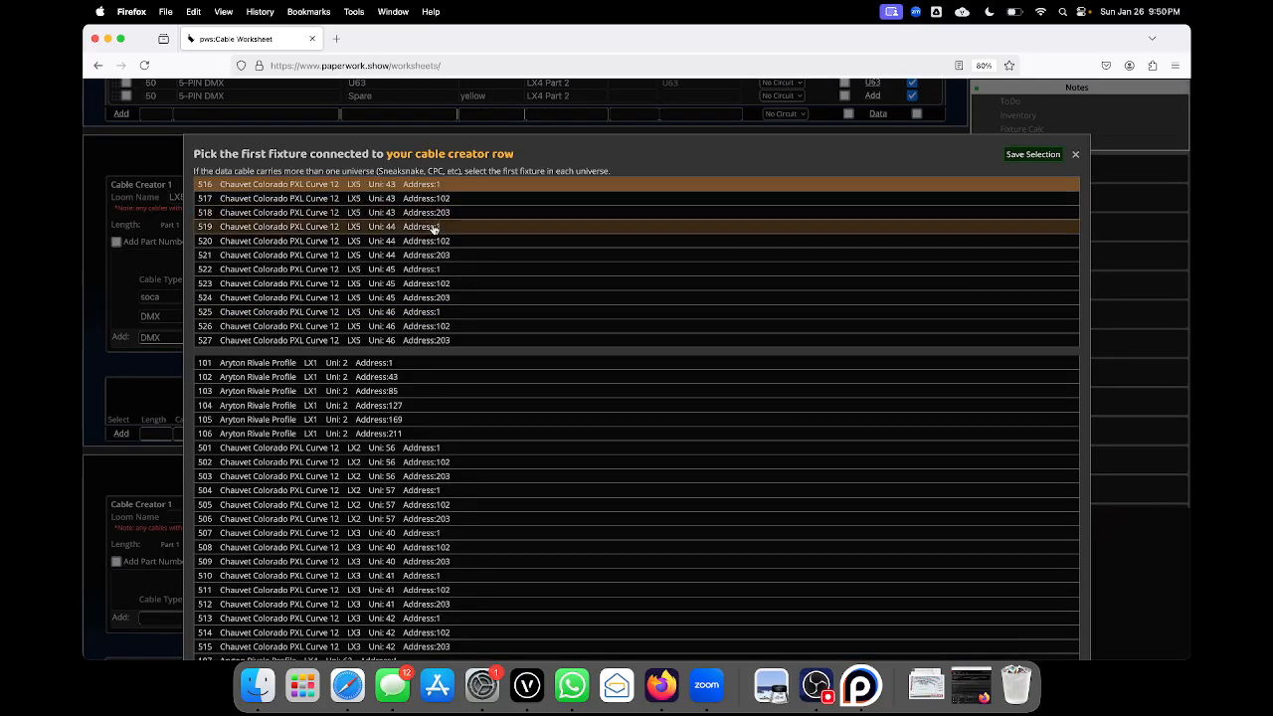
left_click(1035, 155)
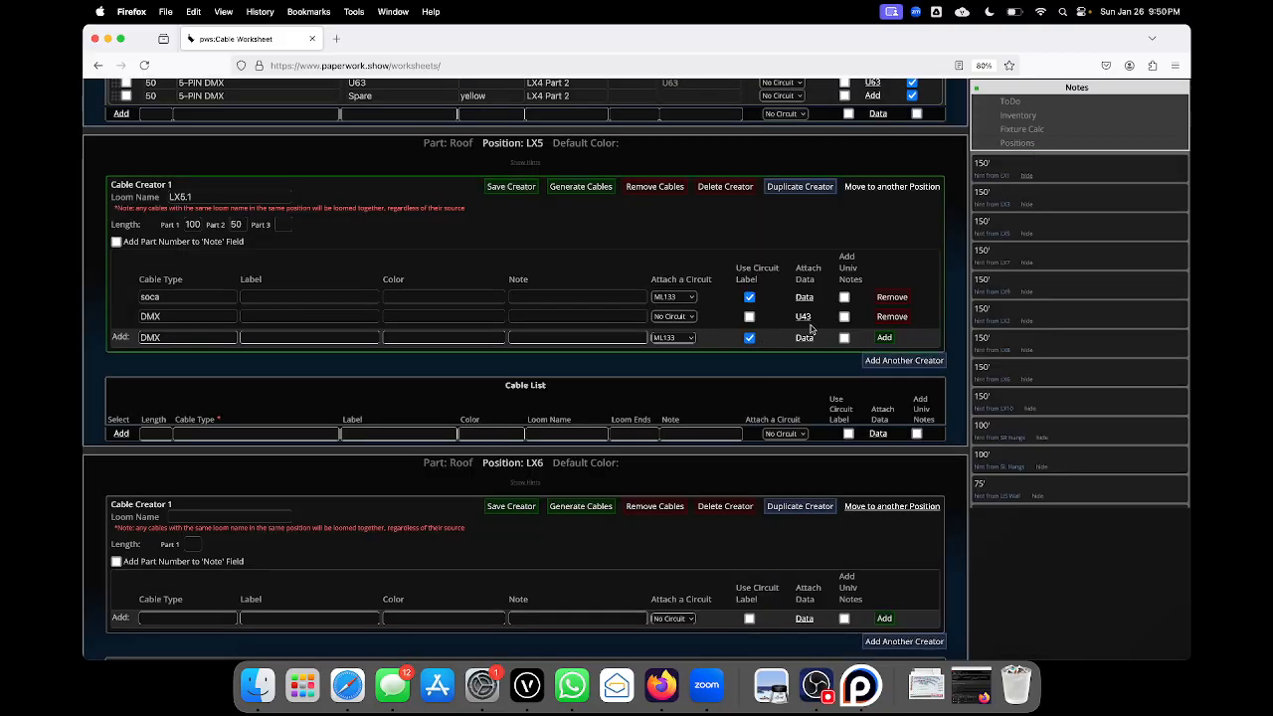
left_click(843, 318)
- Add a second DMX row labelled Spare in Yellow, with no circuit, no circuit label and universe notes enabled
left_click(749, 338)
left_click(318, 336)
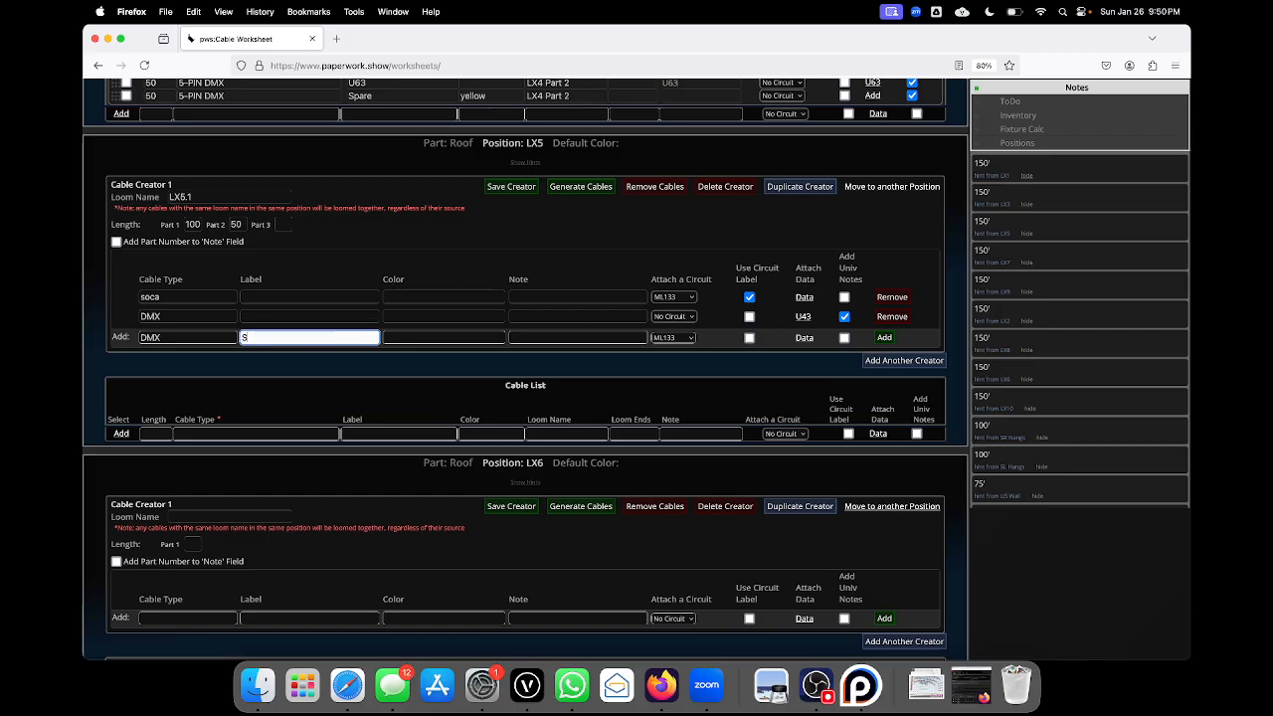
left_click(405, 336)
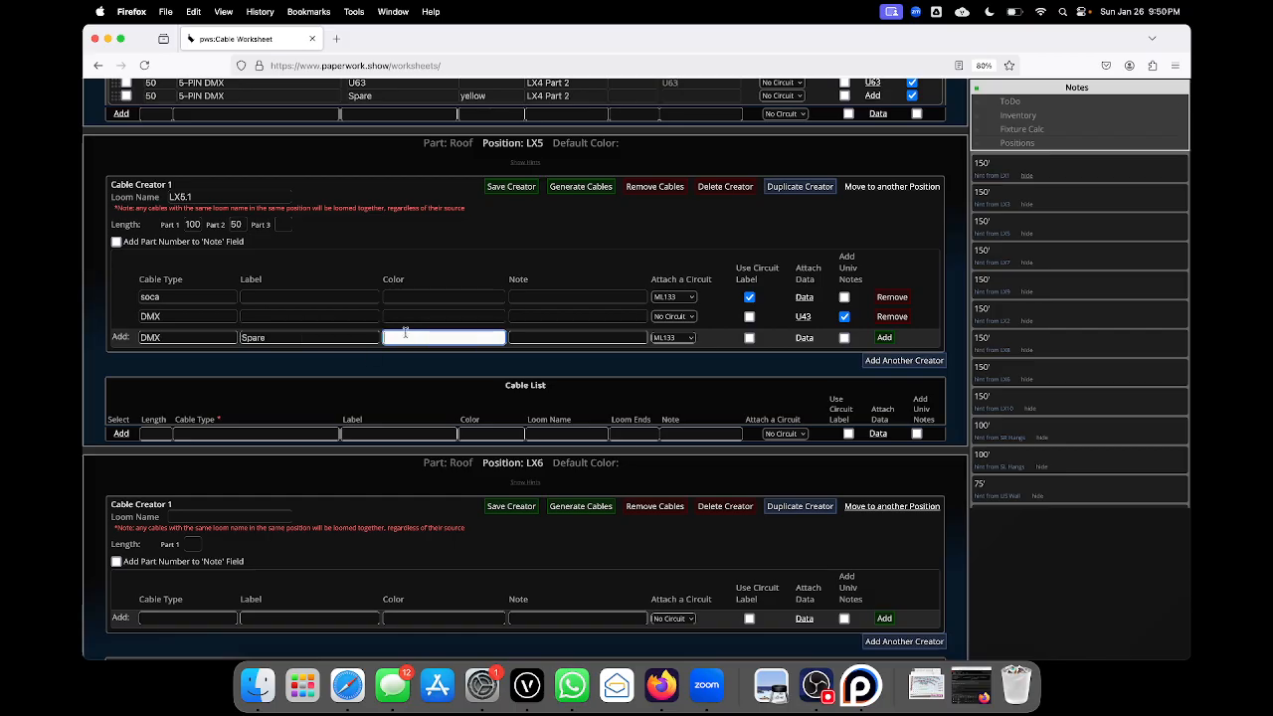
type("Yellow")
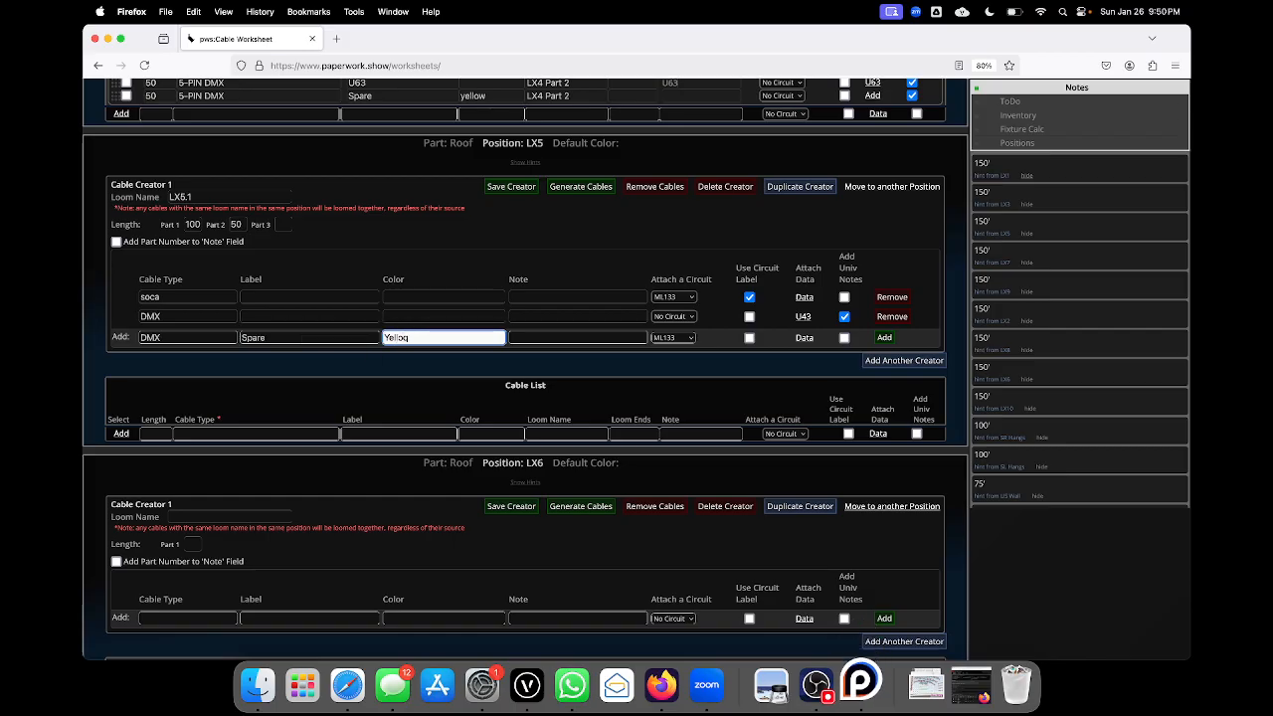
left_click(674, 337)
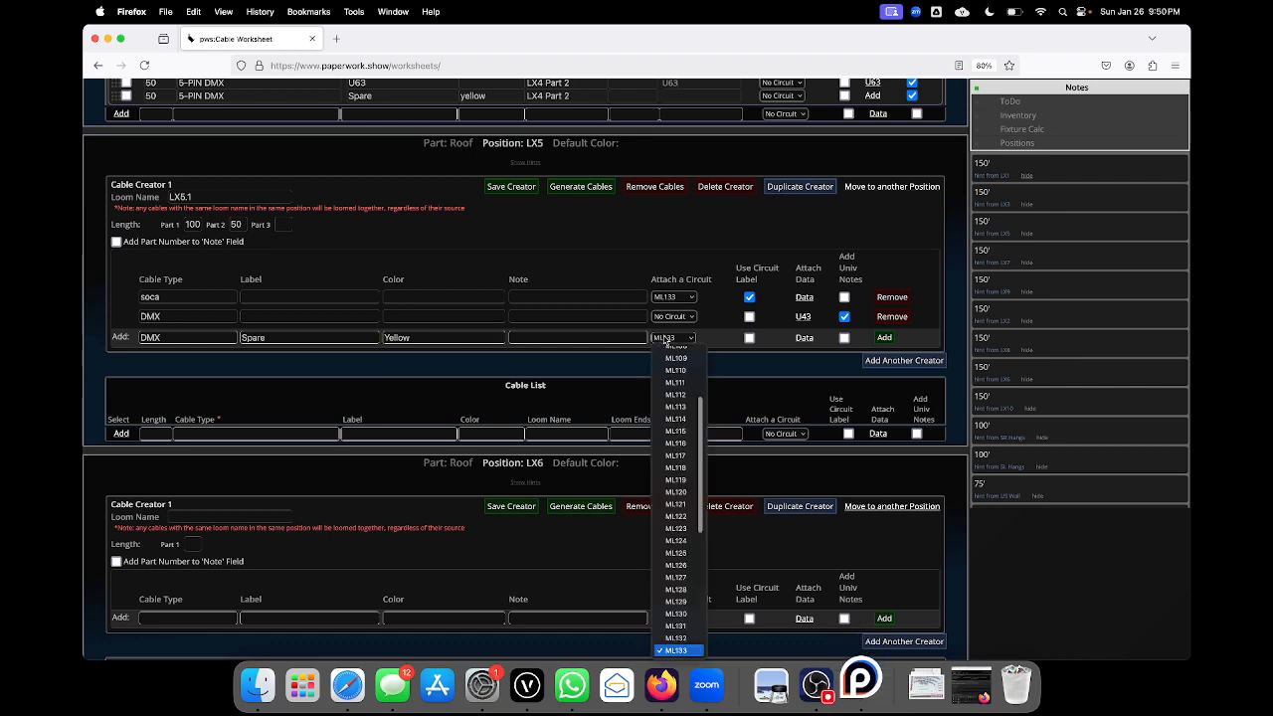
left_click(680, 354)
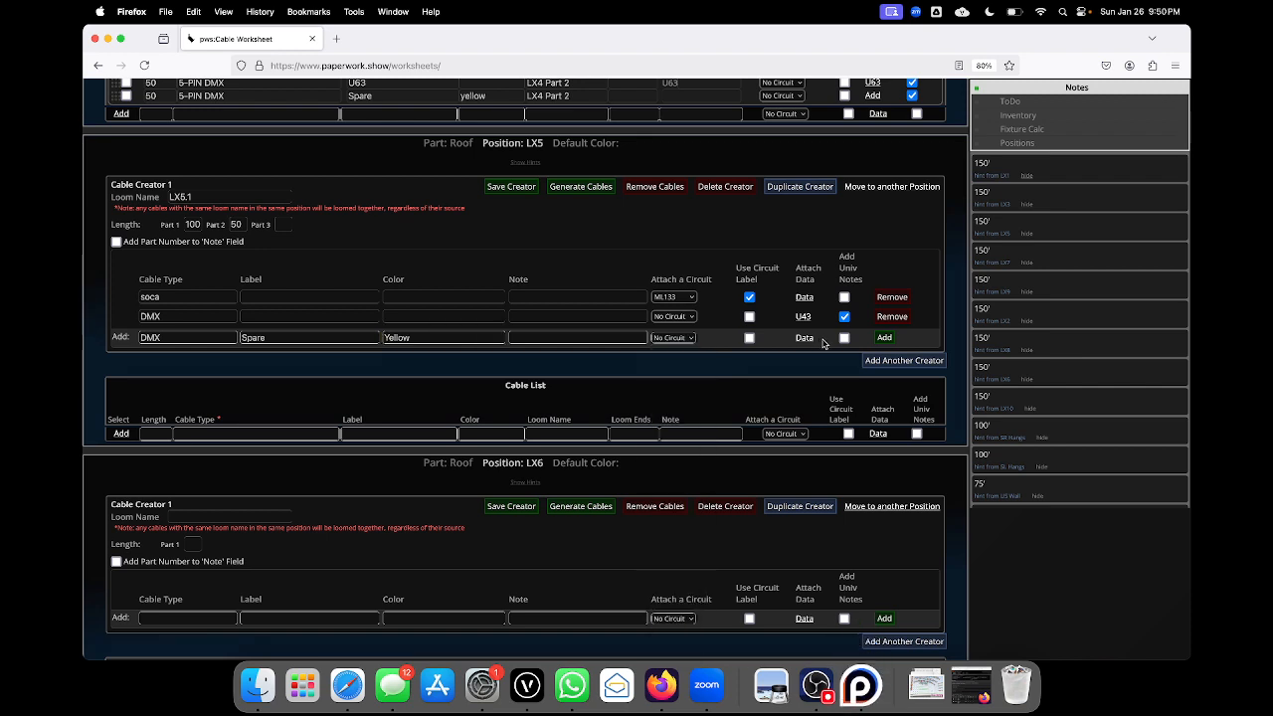
left_click(433, 337)
key("Return")
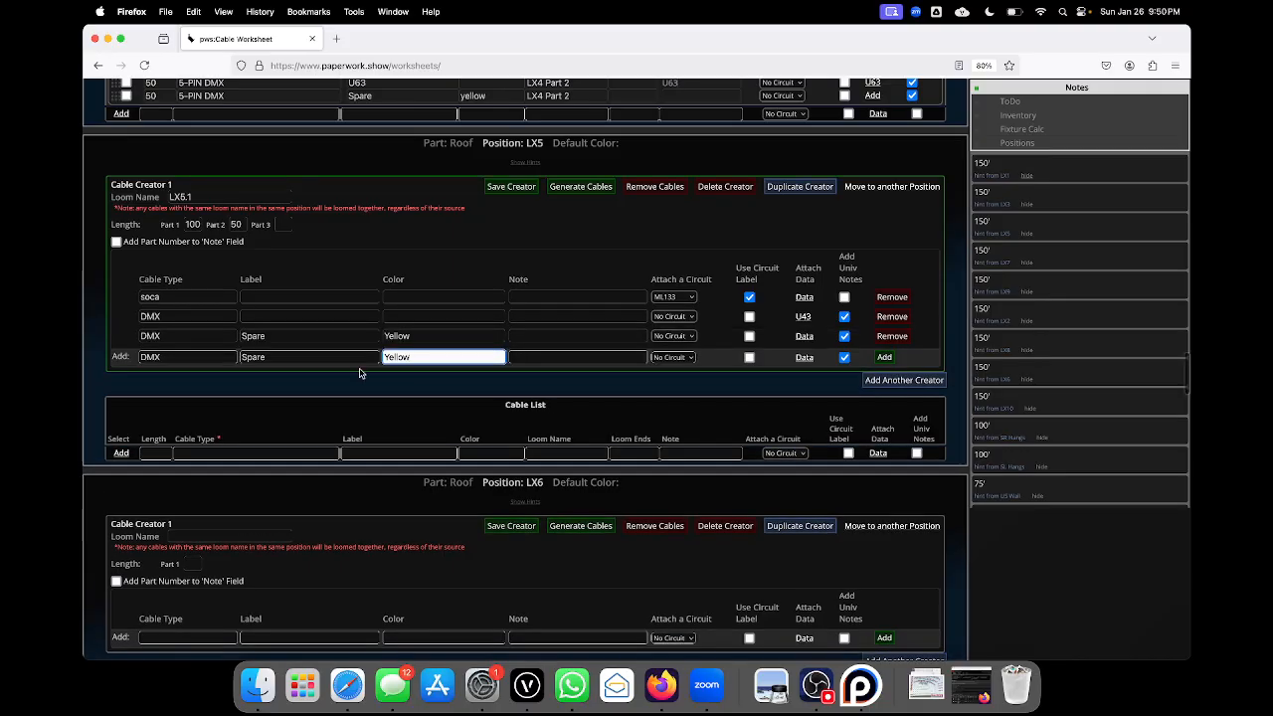
scroll(358, 371, "down", 2)
scroll(776, 259, "up", 1)
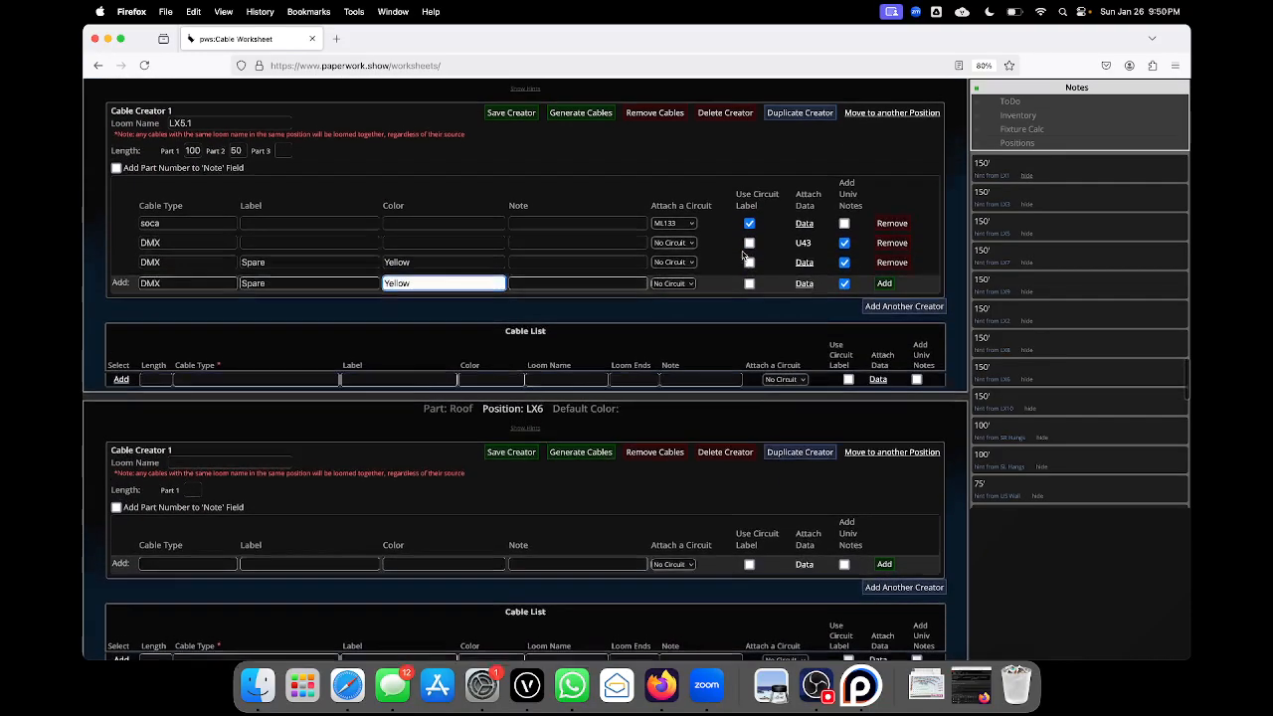
- Add a second cable creator to position LX5 with loom name LX5.2, part lengths 100 and 50
left_click(875, 326)
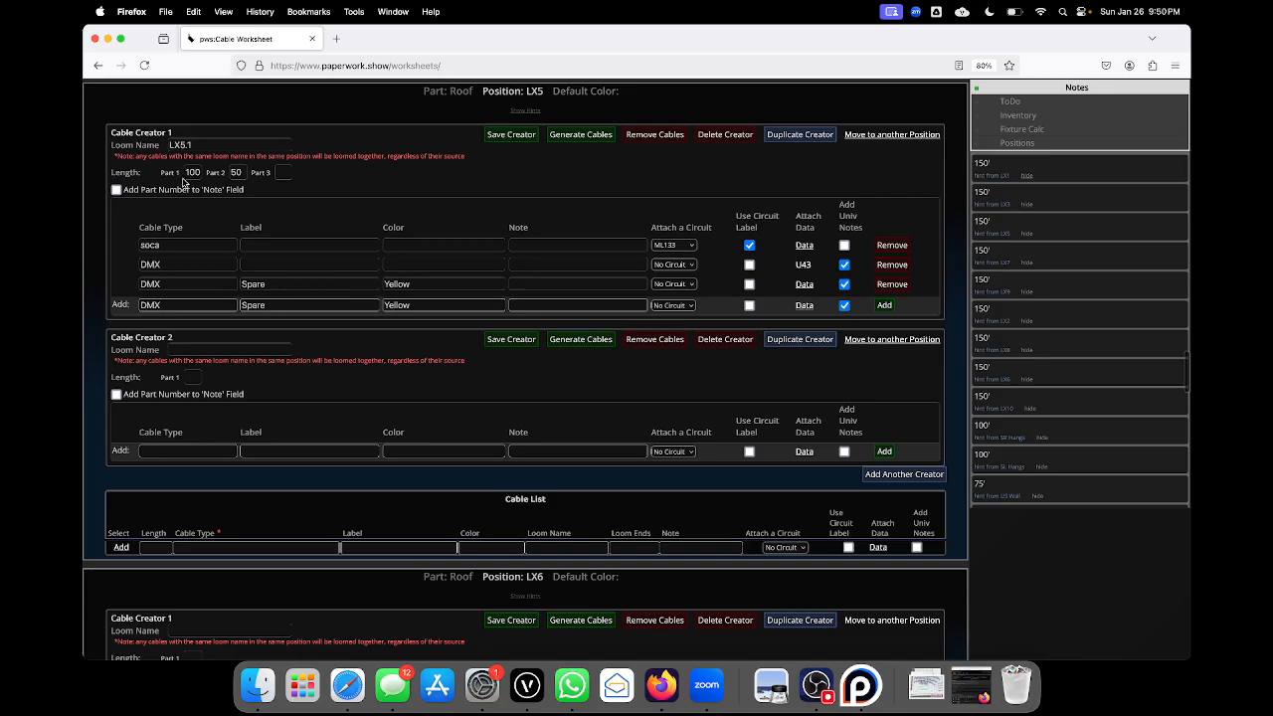
double_click(209, 143)
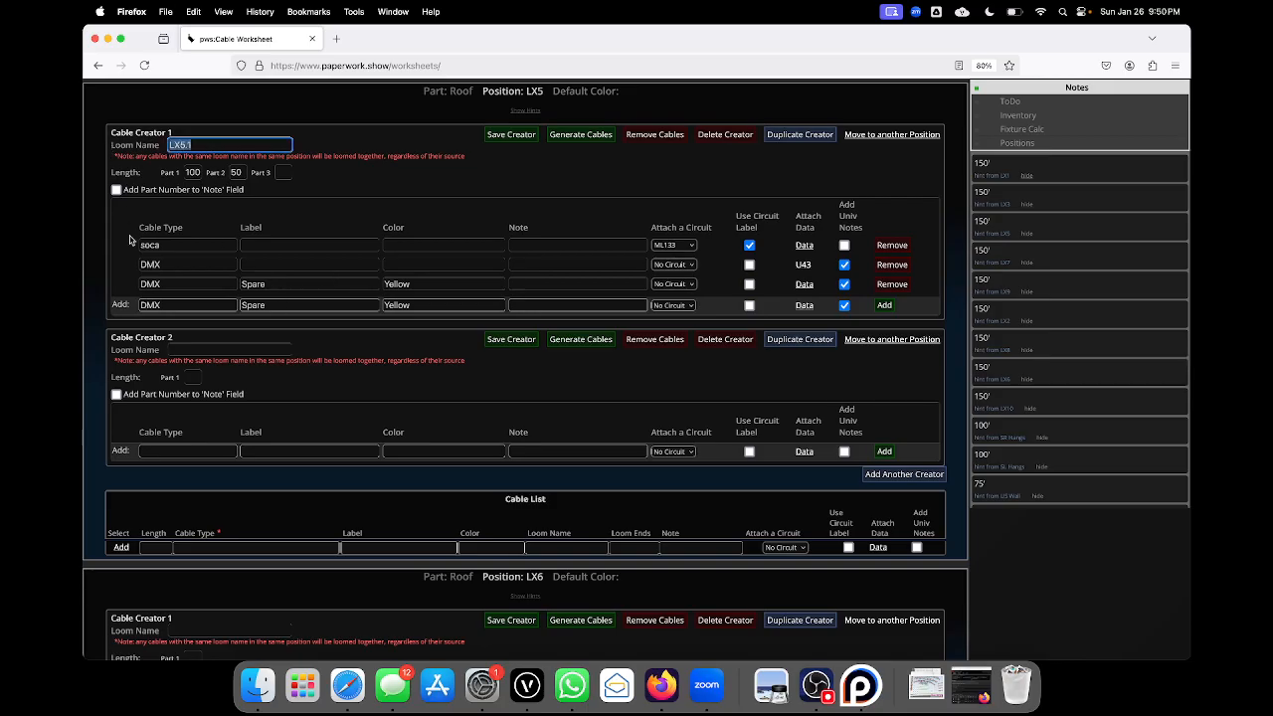
left_click(210, 350)
type("LX5.2")
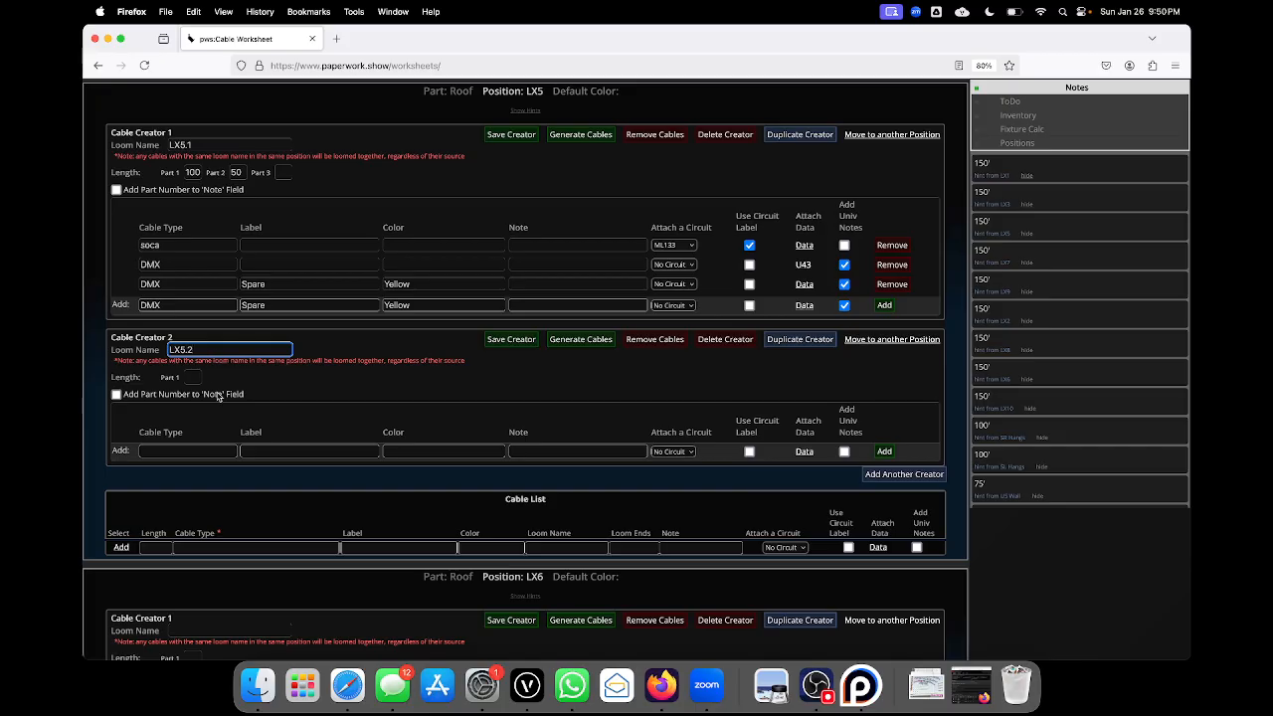
key("Tab")
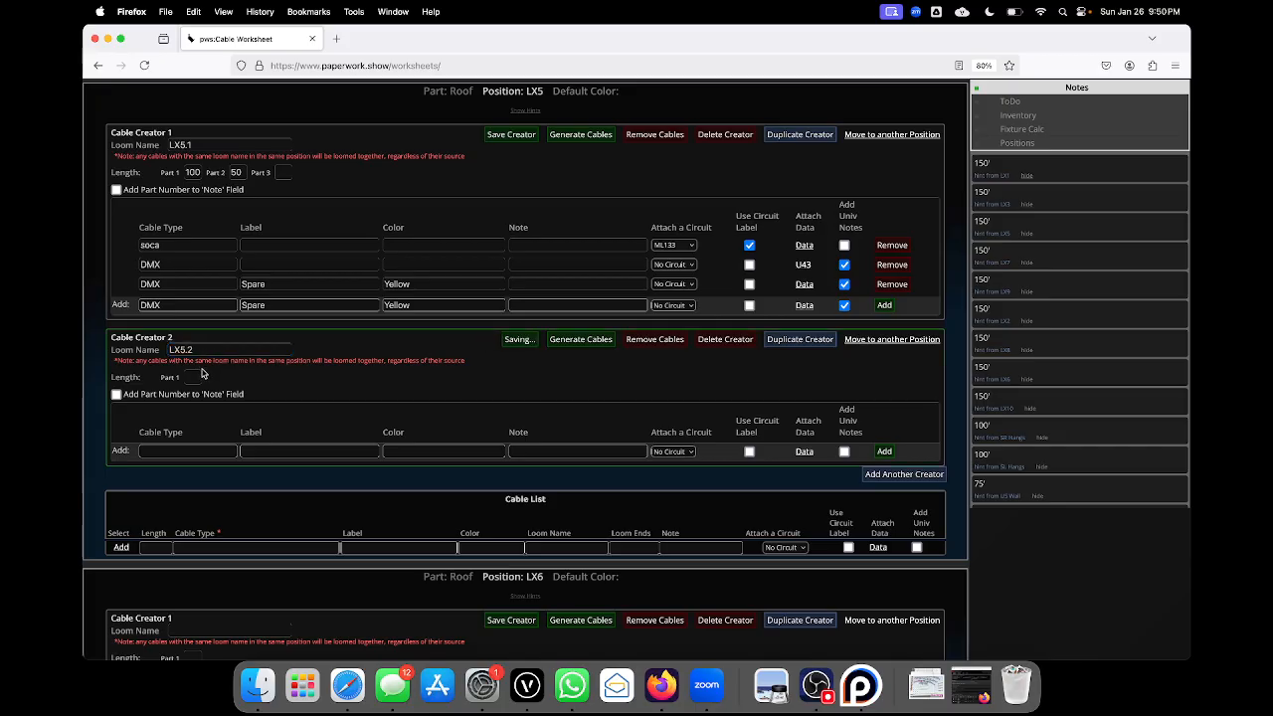
type("100")
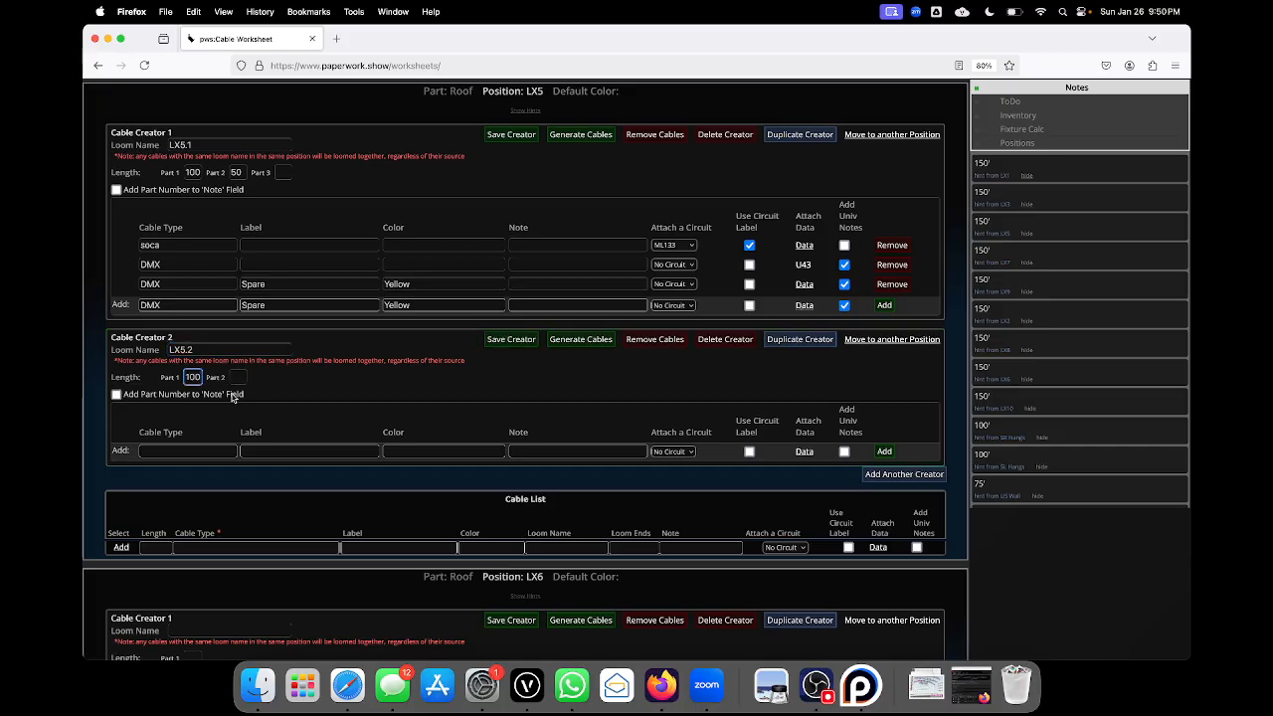
left_click(237, 377)
type("50")
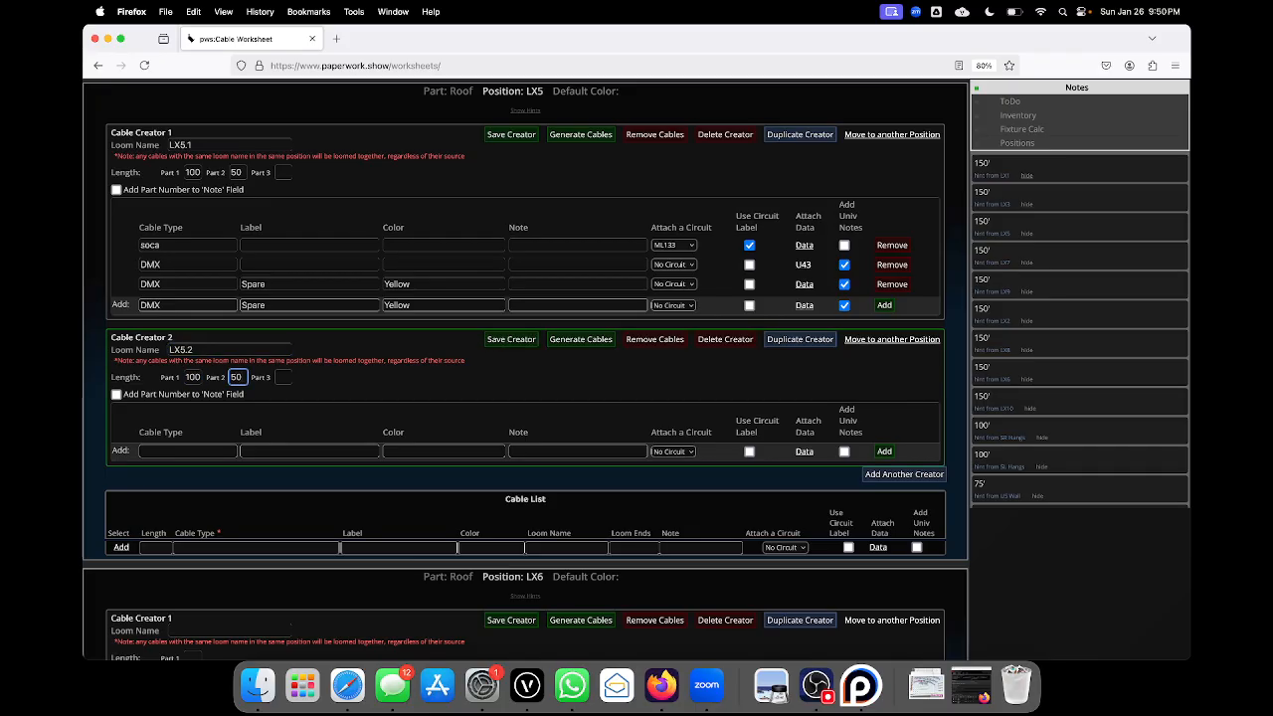
- Add a soca cable row to the LX5.2 creator, attached to circuit ML134 and using the circuit label
left_click(205, 452)
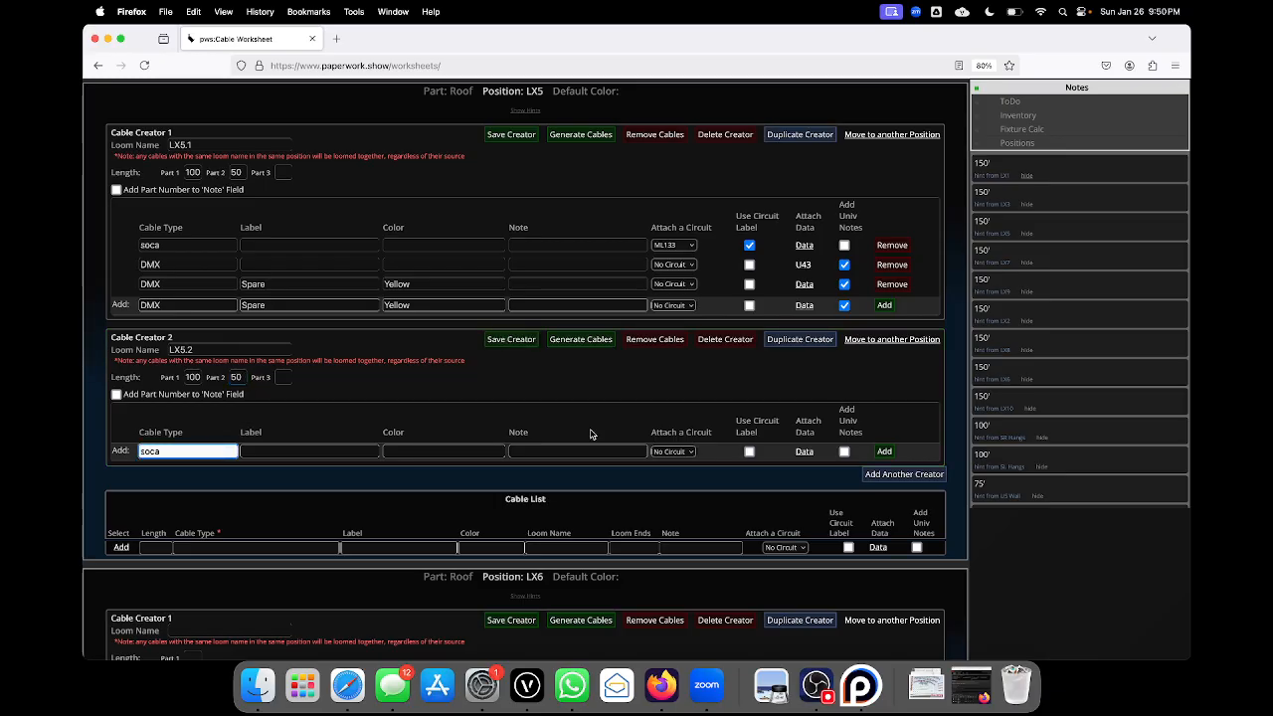
left_click(676, 456)
scroll(686, 397, "down", 5)
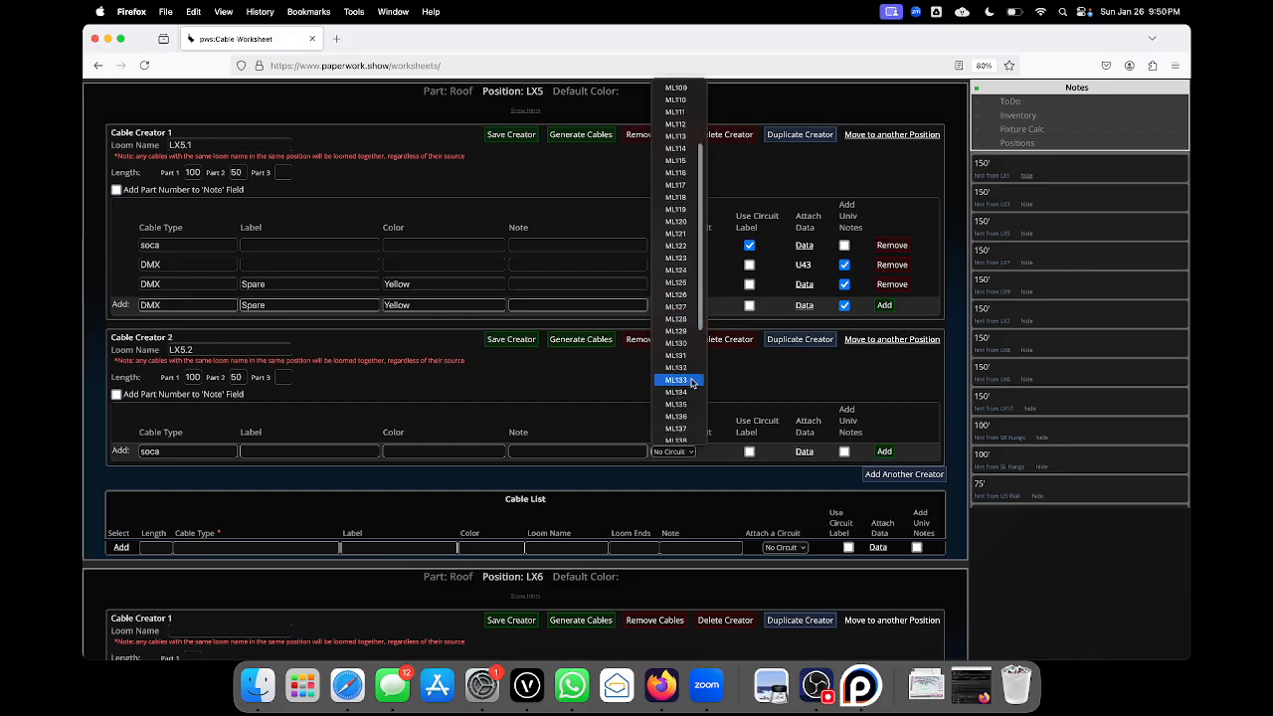
left_click(678, 393)
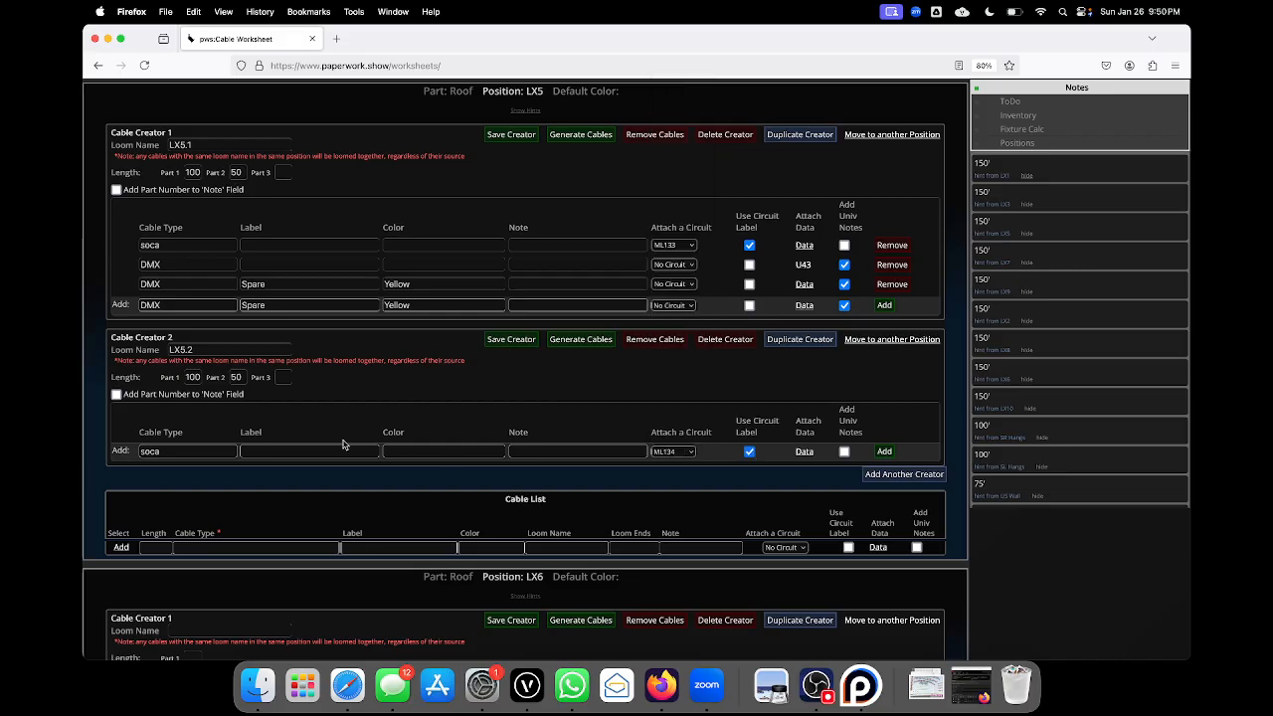
left_click(211, 447)
key("Return")
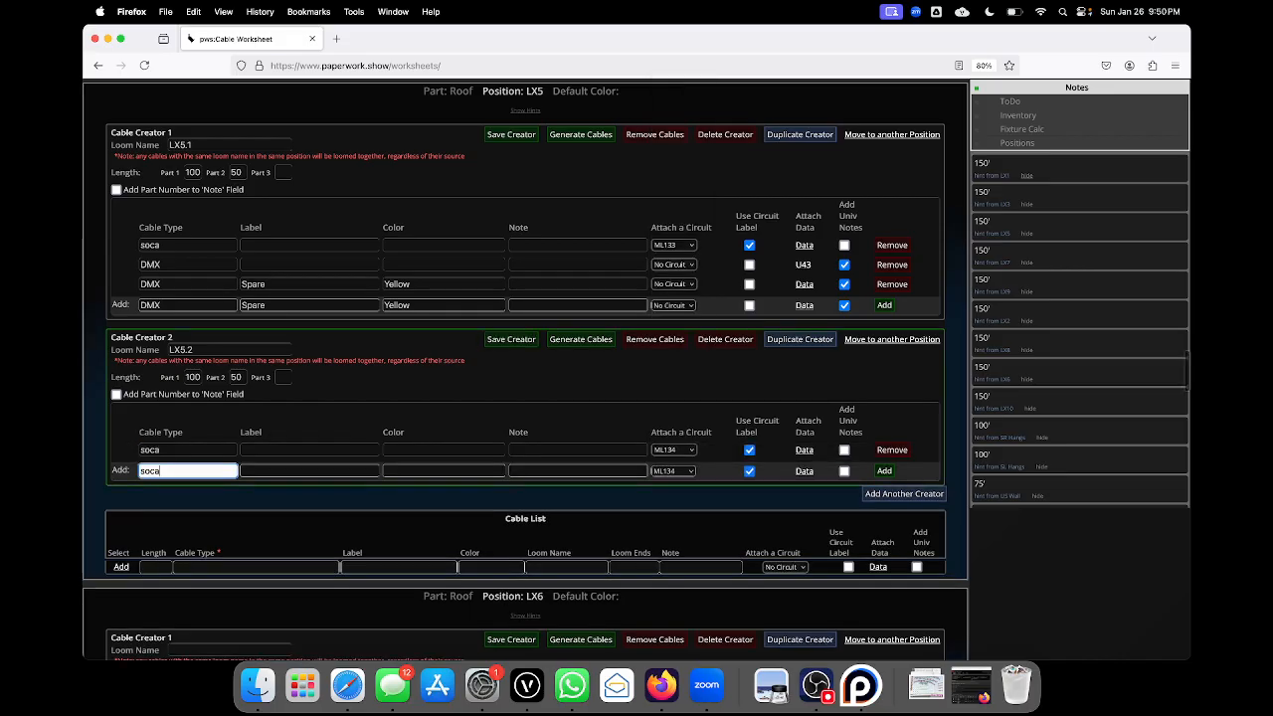
- Add a DMX row to LX5.2 with no circuit, first fixture 519 (Uni 44, Address 1) and universe notes enabled
left_click(674, 470)
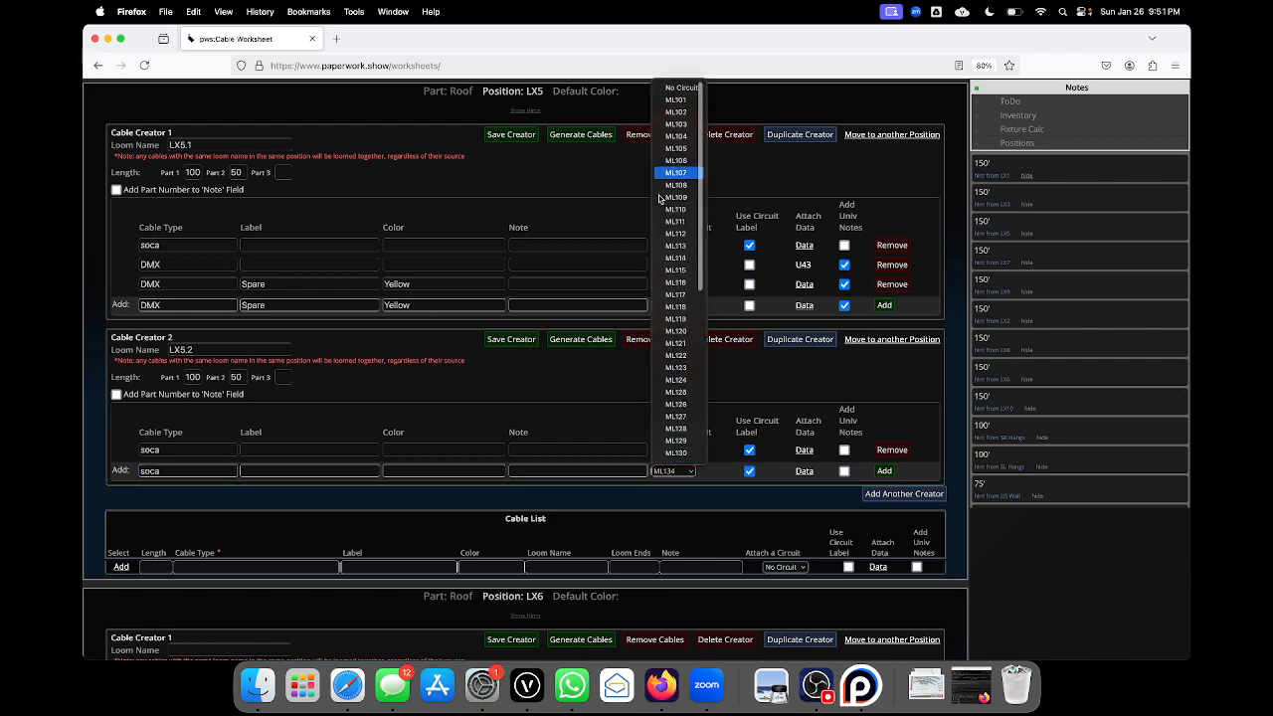
left_click(671, 89)
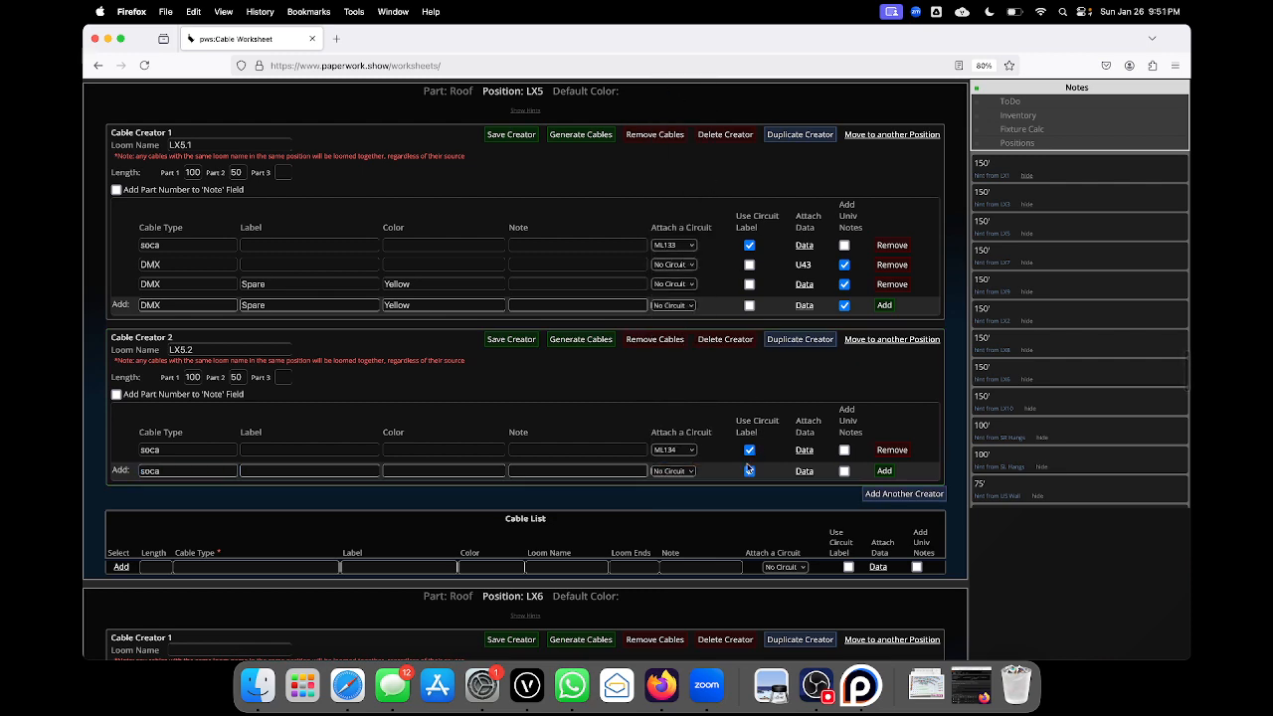
left_click(803, 471)
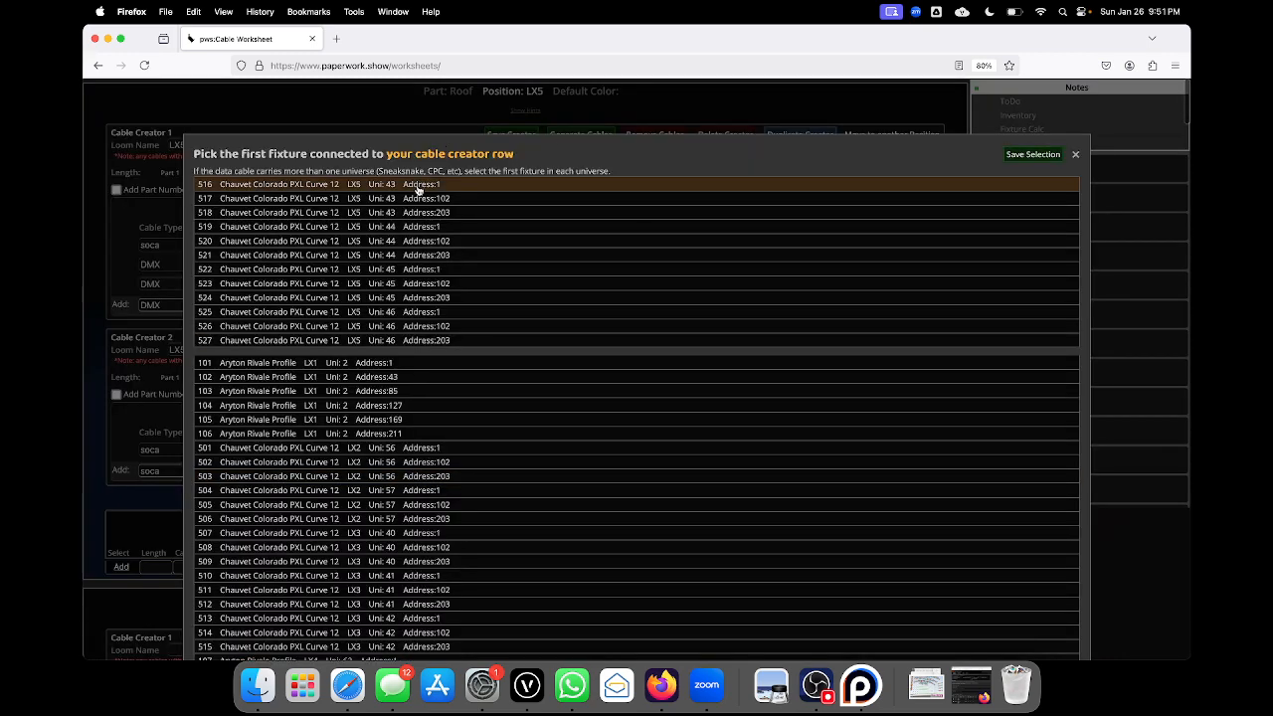
left_click(420, 226)
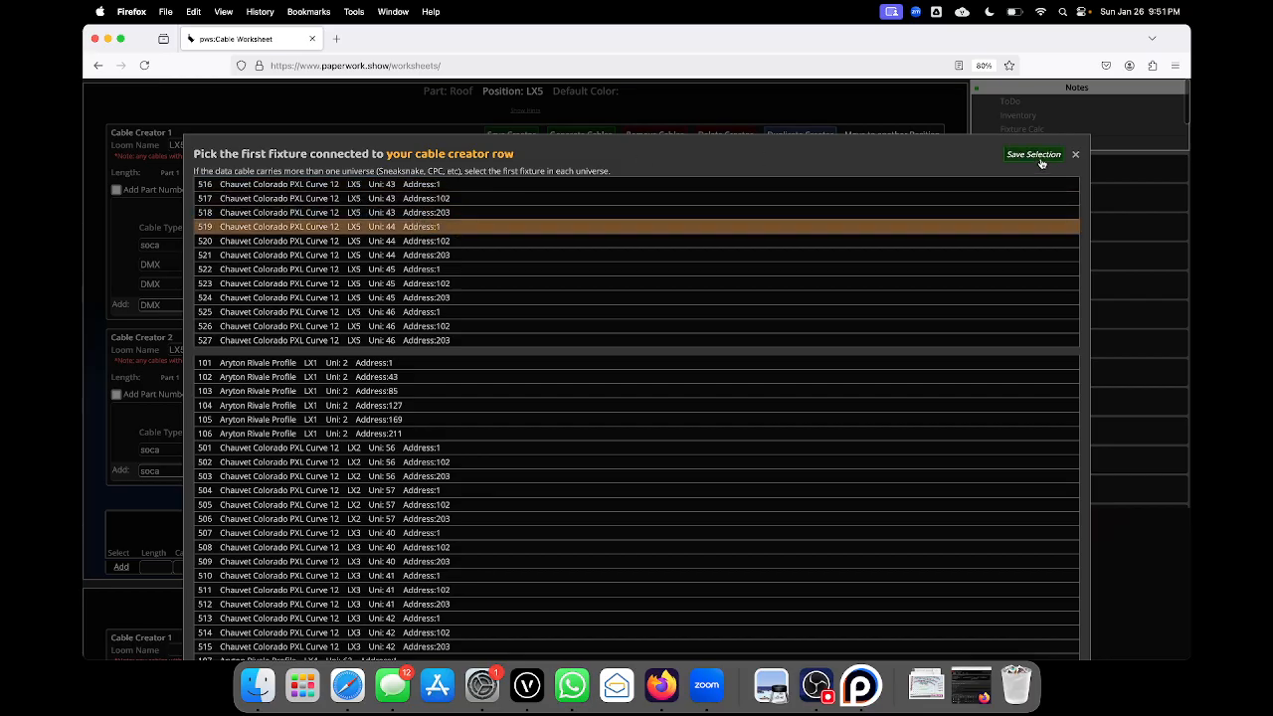
left_click(1039, 158)
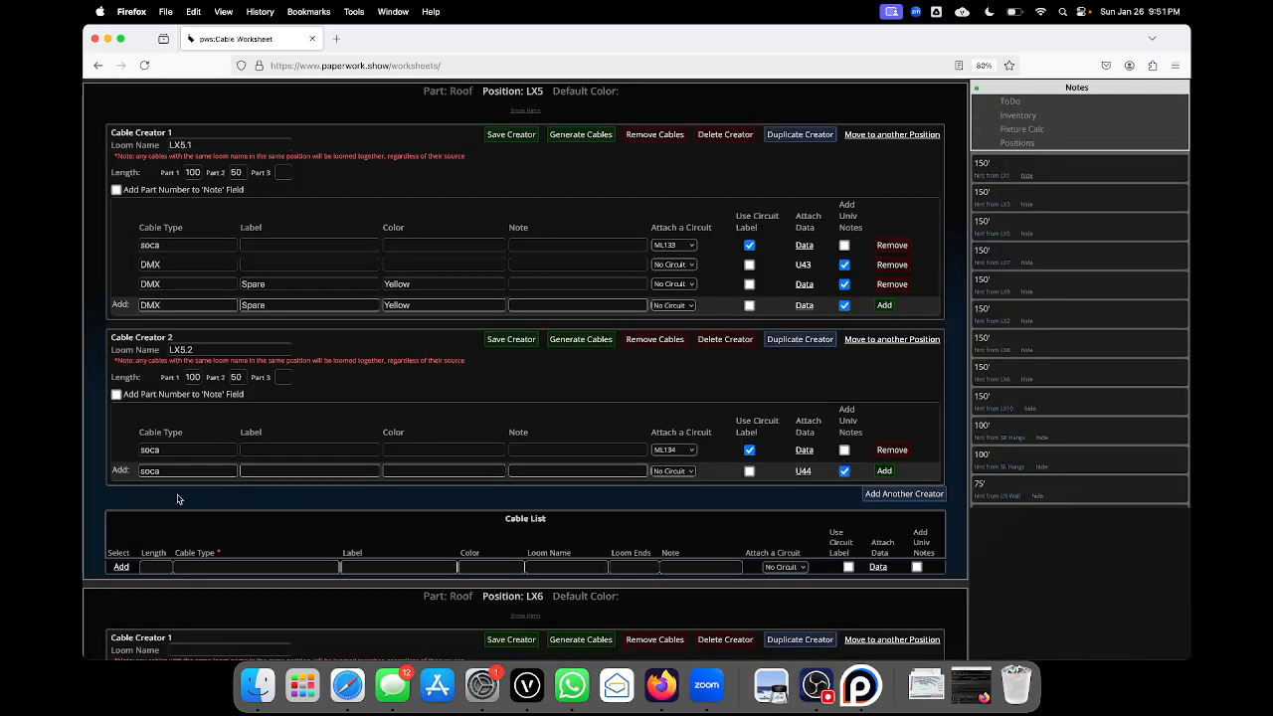
left_click(207, 473)
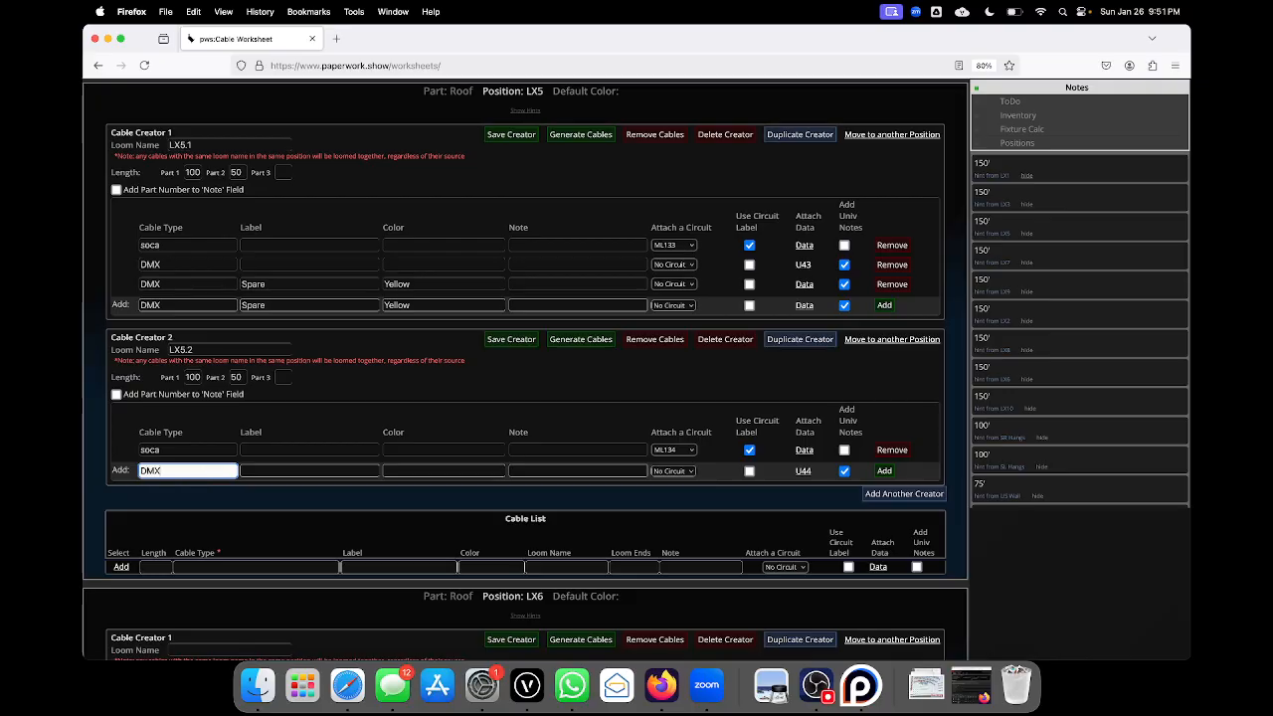
key("Return")
- Add a second DMX row to LX5.2 labelled Spare in Yellow, with fixture 519 detached from its data and no circuit
left_click(304, 492)
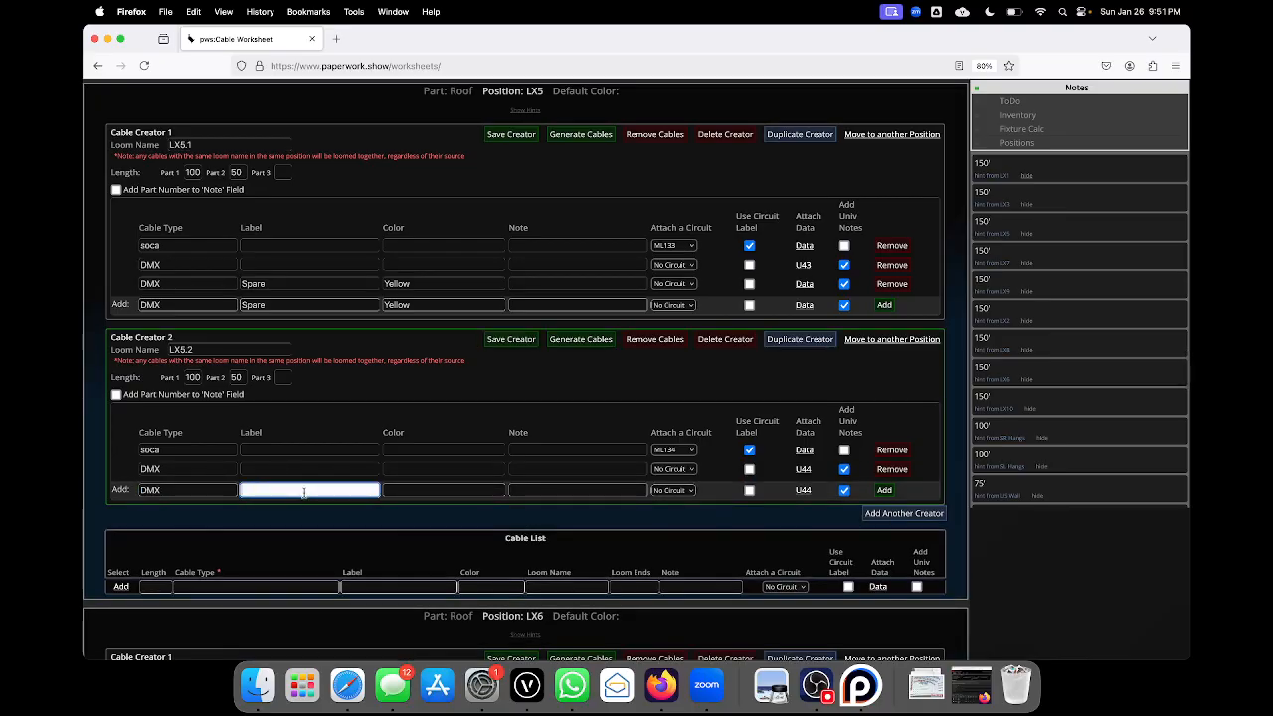
type("Spare")
left_click(440, 490)
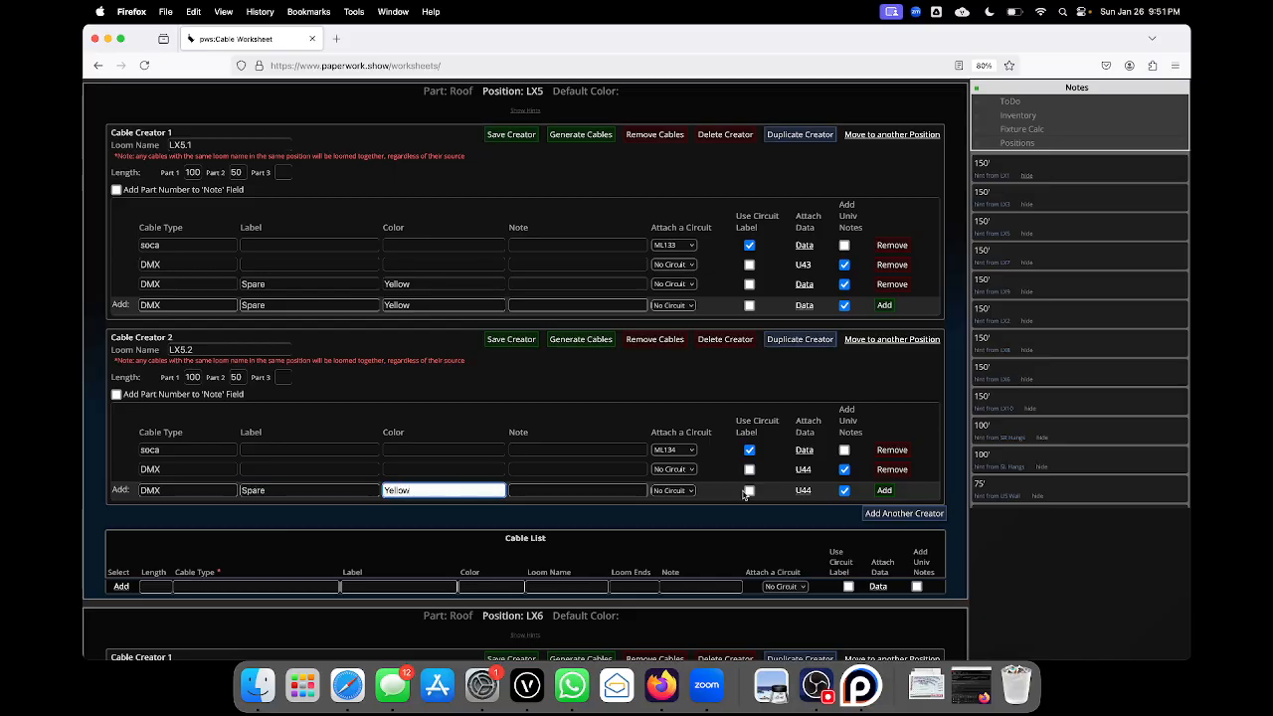
left_click(803, 490)
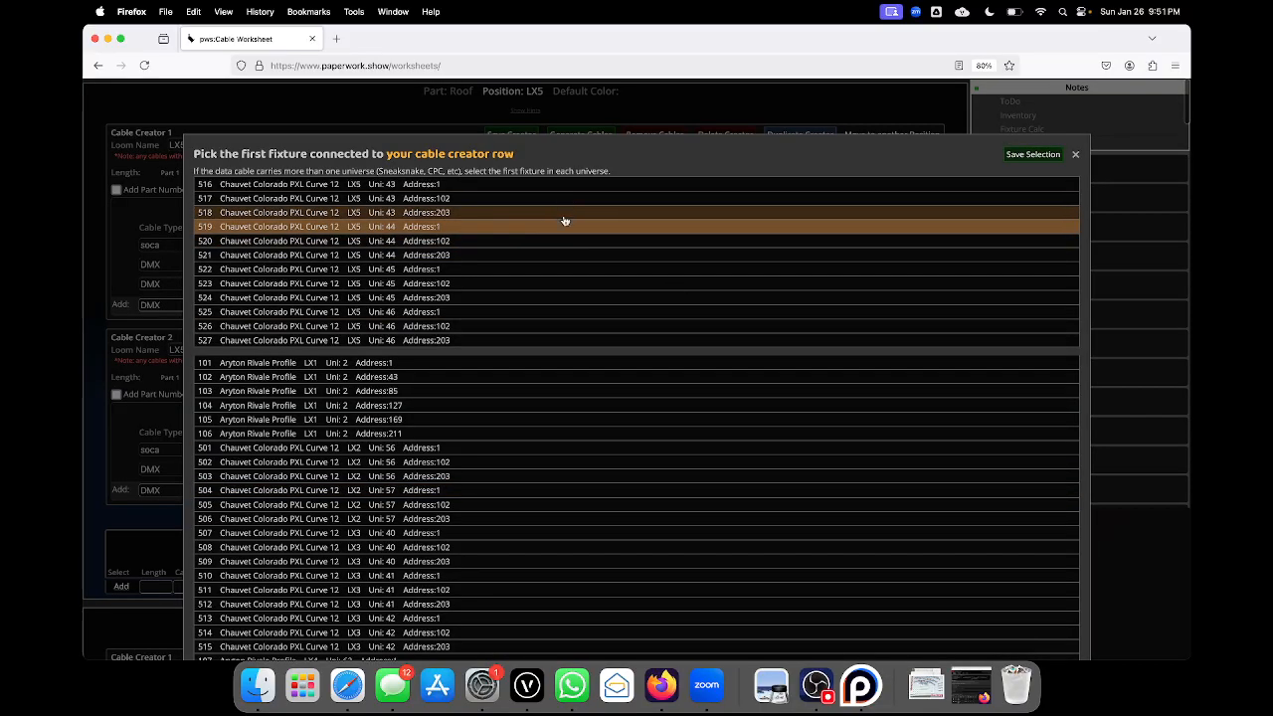
left_click(1035, 154)
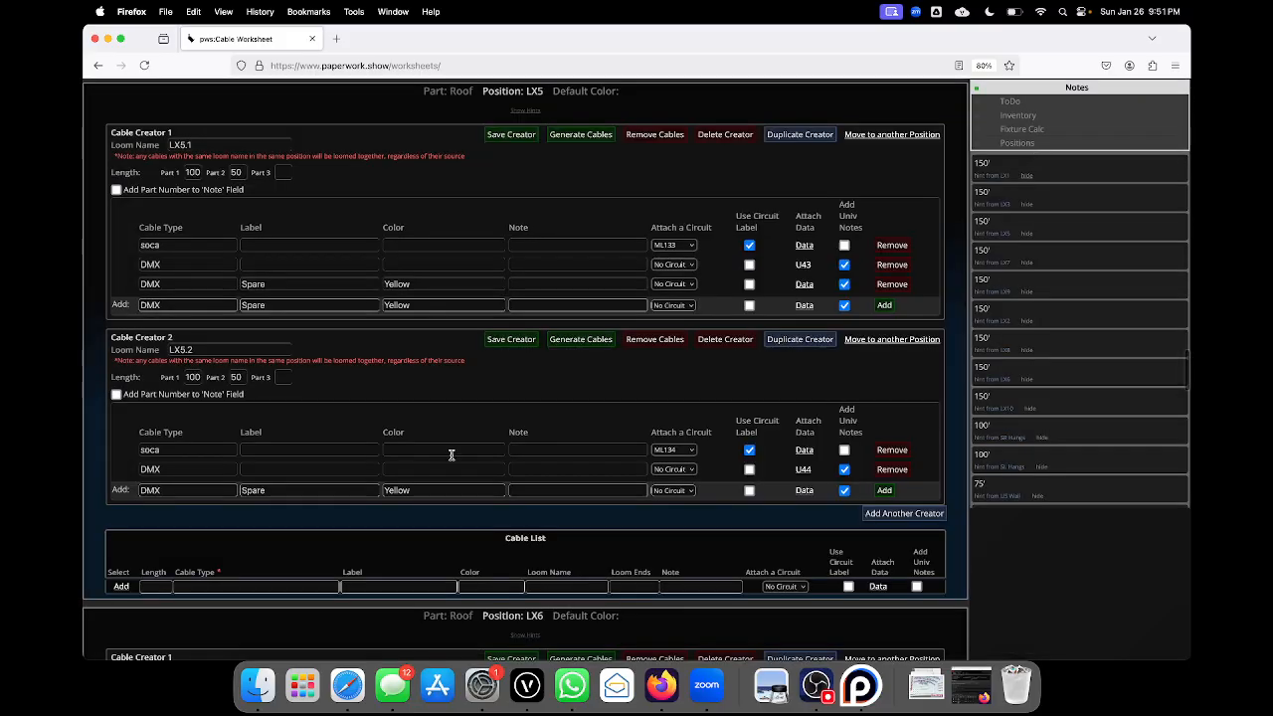
left_click(309, 490)
key("Return")
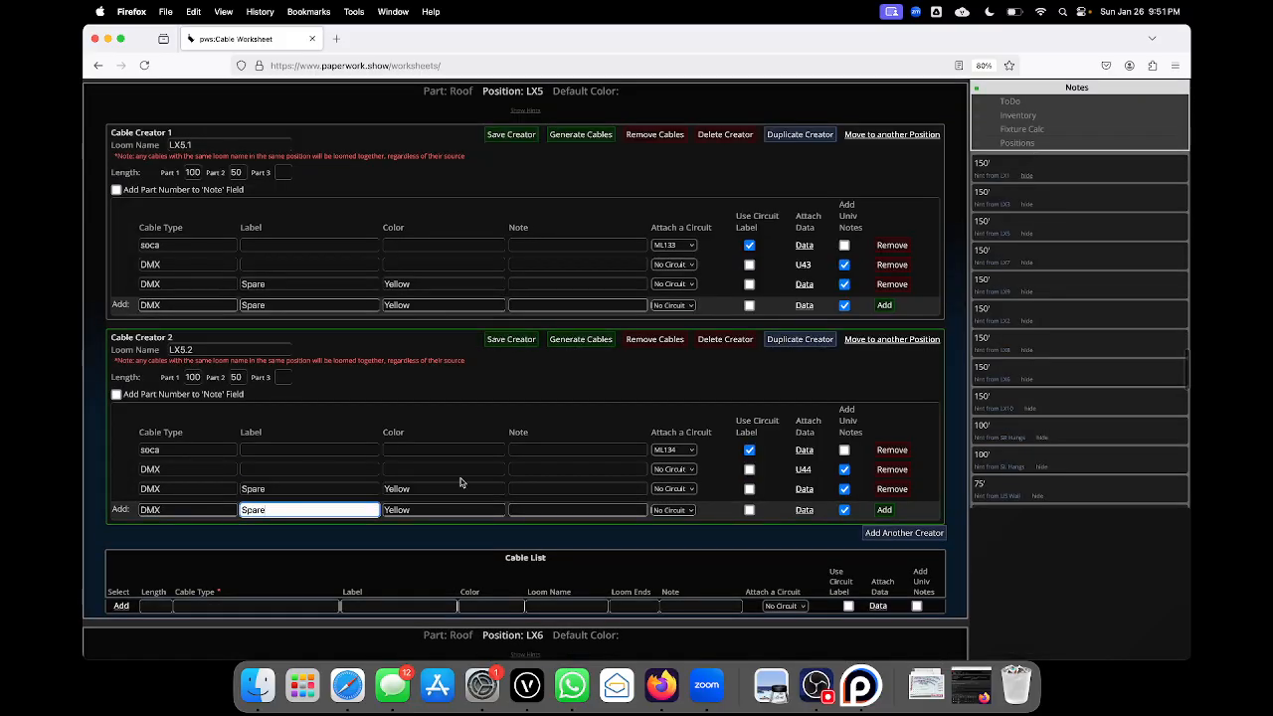
- Add a third cable creator to position LX5 with loom name LX5.3, part lengths 100 and 50
scroll(460, 482, "down", 3)
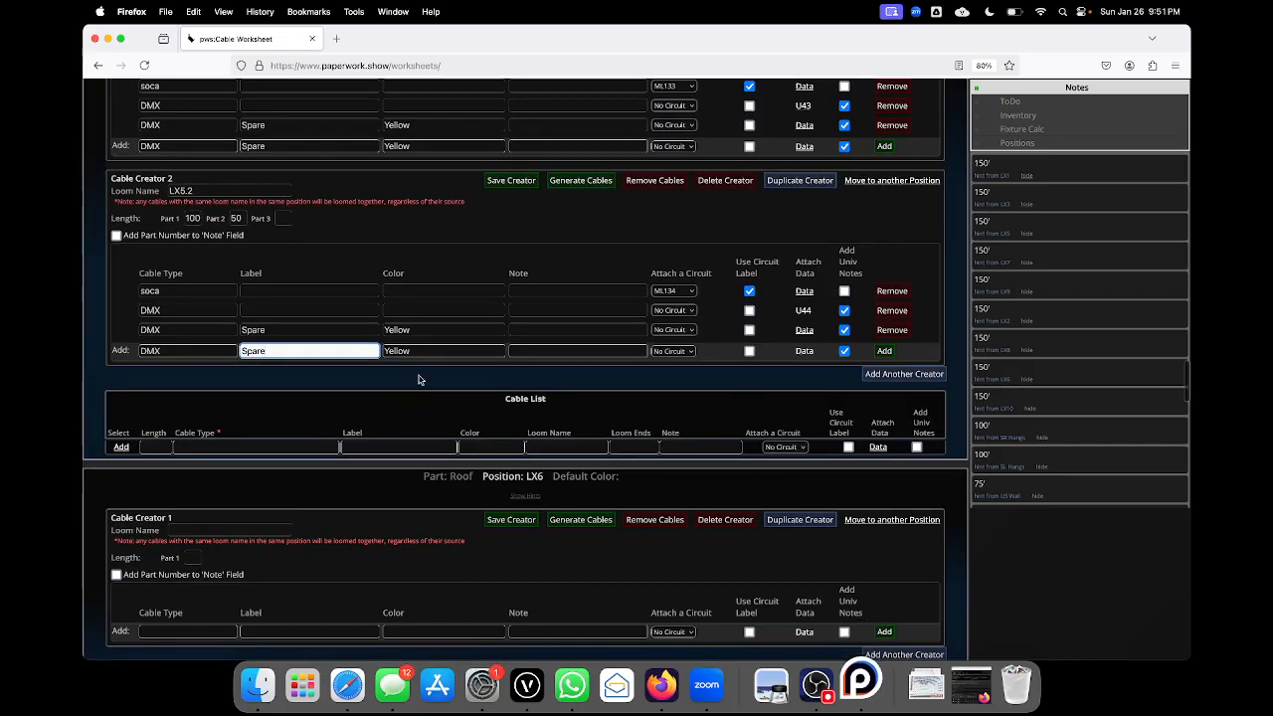
left_click(904, 375)
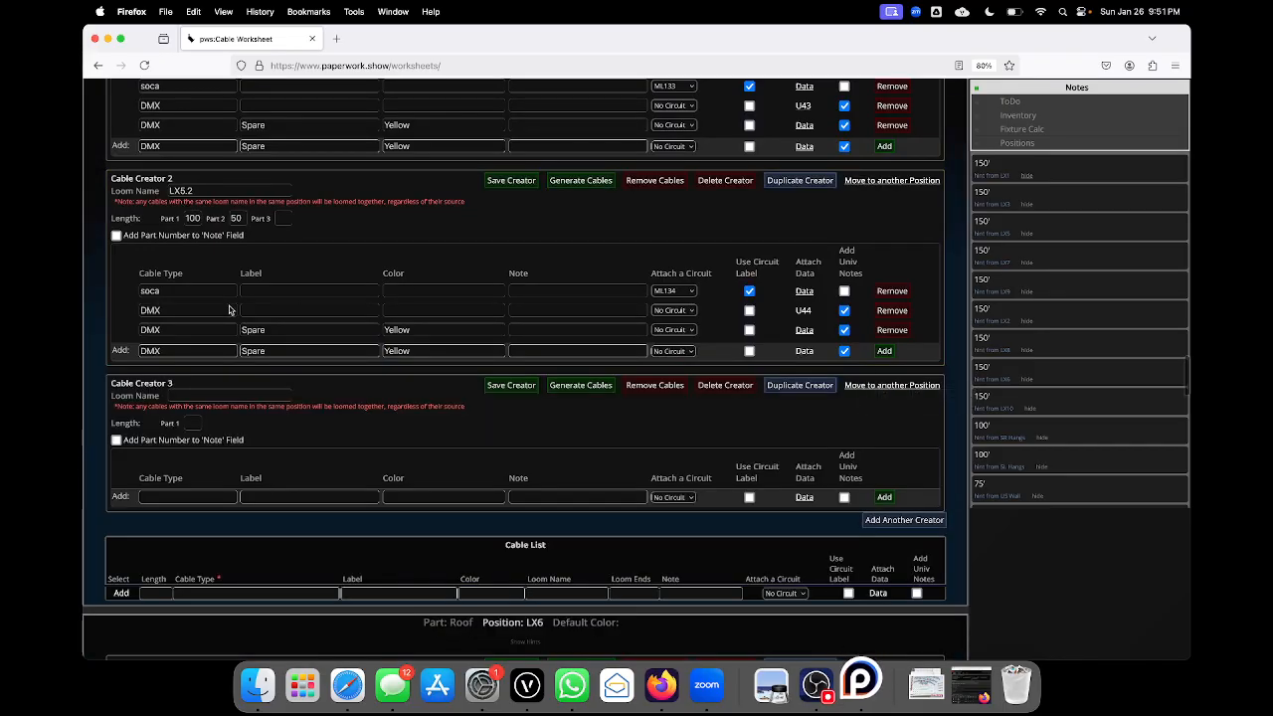
left_click(215, 395)
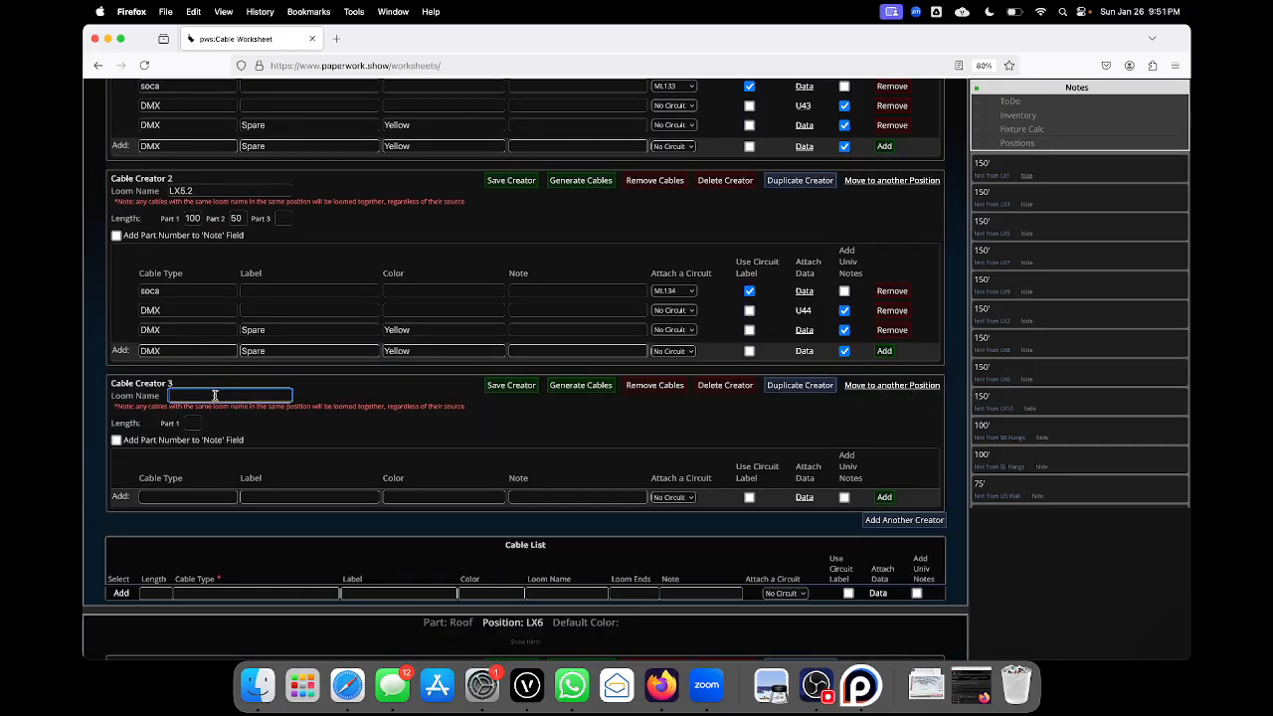
type("LX5.1")
left_click(193, 423)
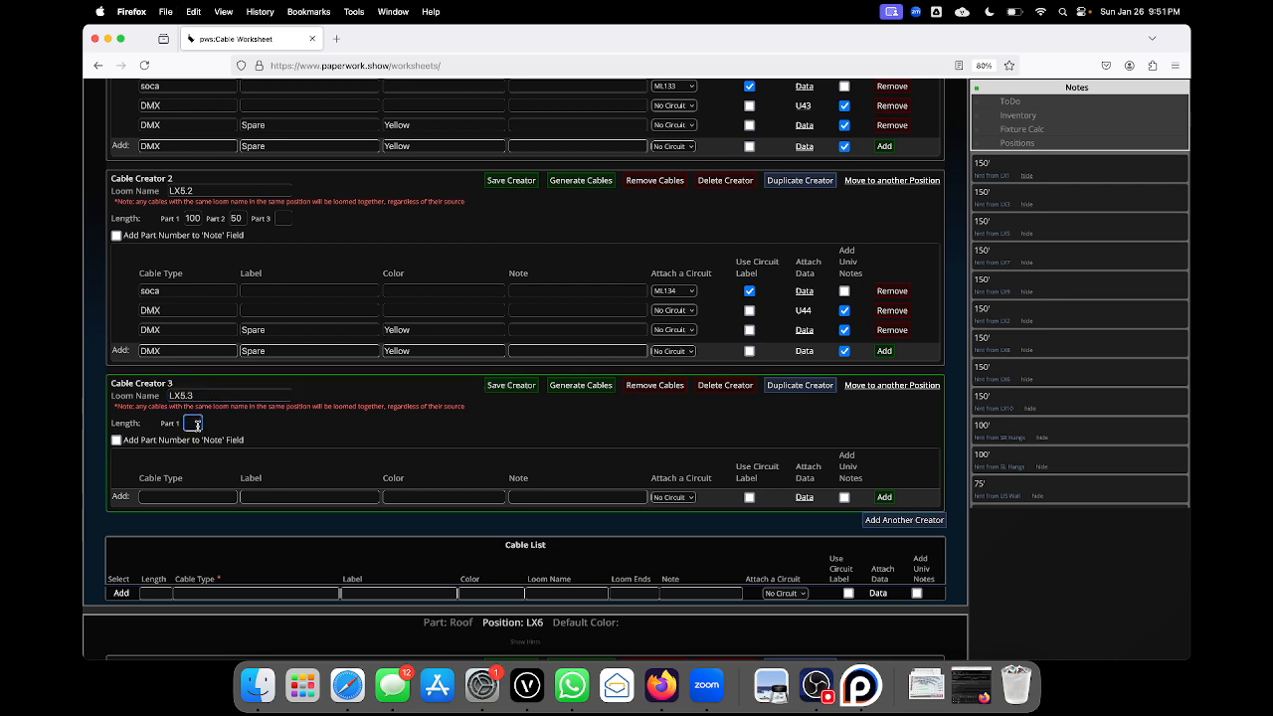
type("100")
left_click(238, 422)
type("50")
- Add a soca cable row to the LX5.3 creator, attached to circuit ML135 and using the circuit label
left_click(199, 498)
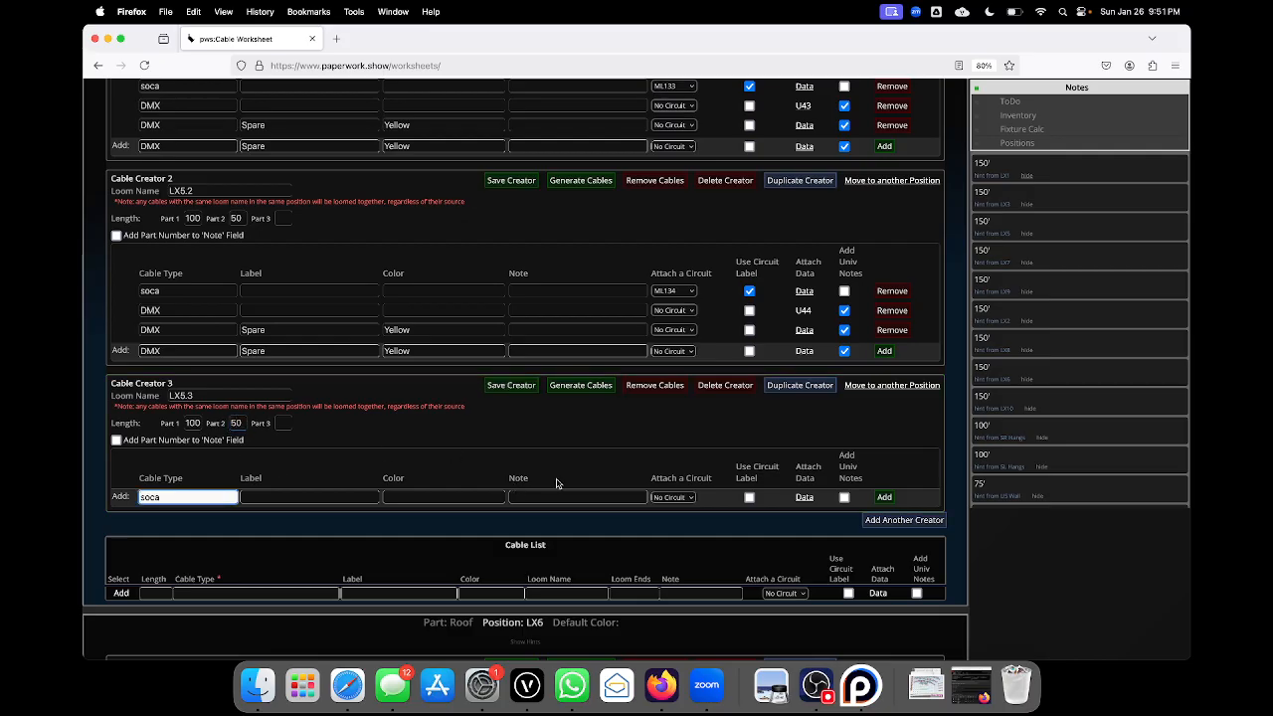
left_click(677, 498)
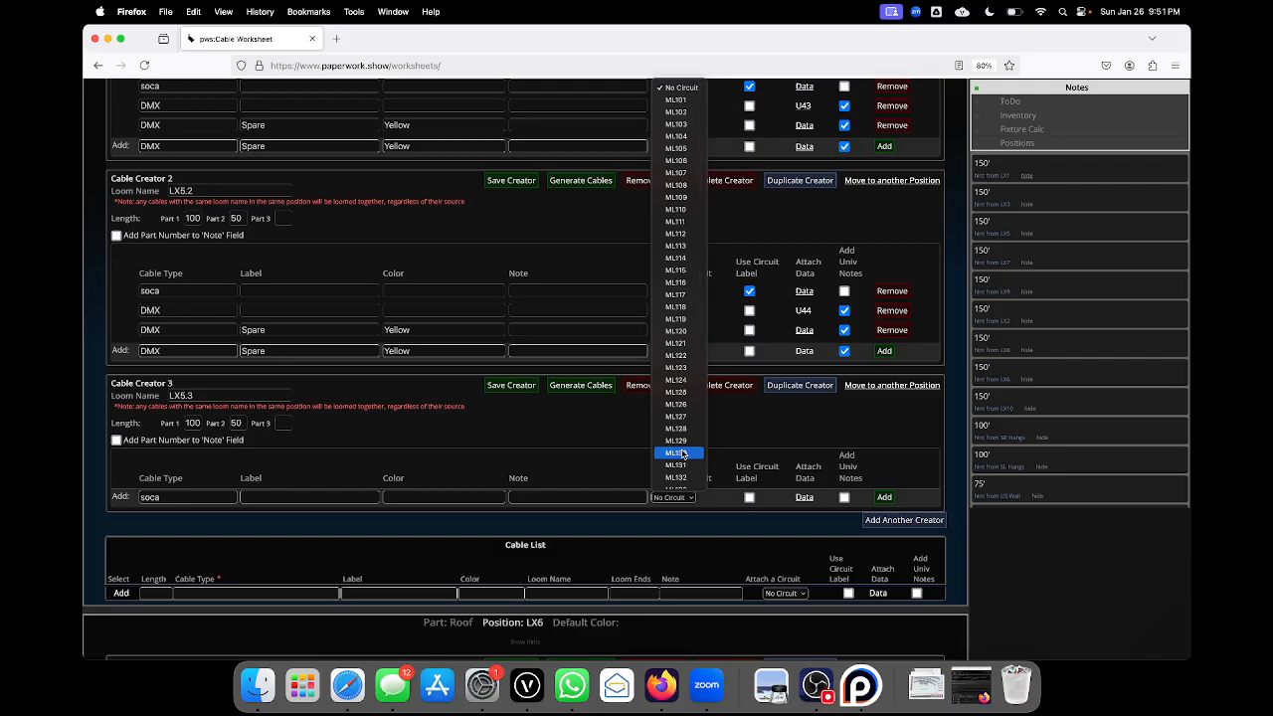
scroll(681, 454, "down", 3)
left_click(686, 411)
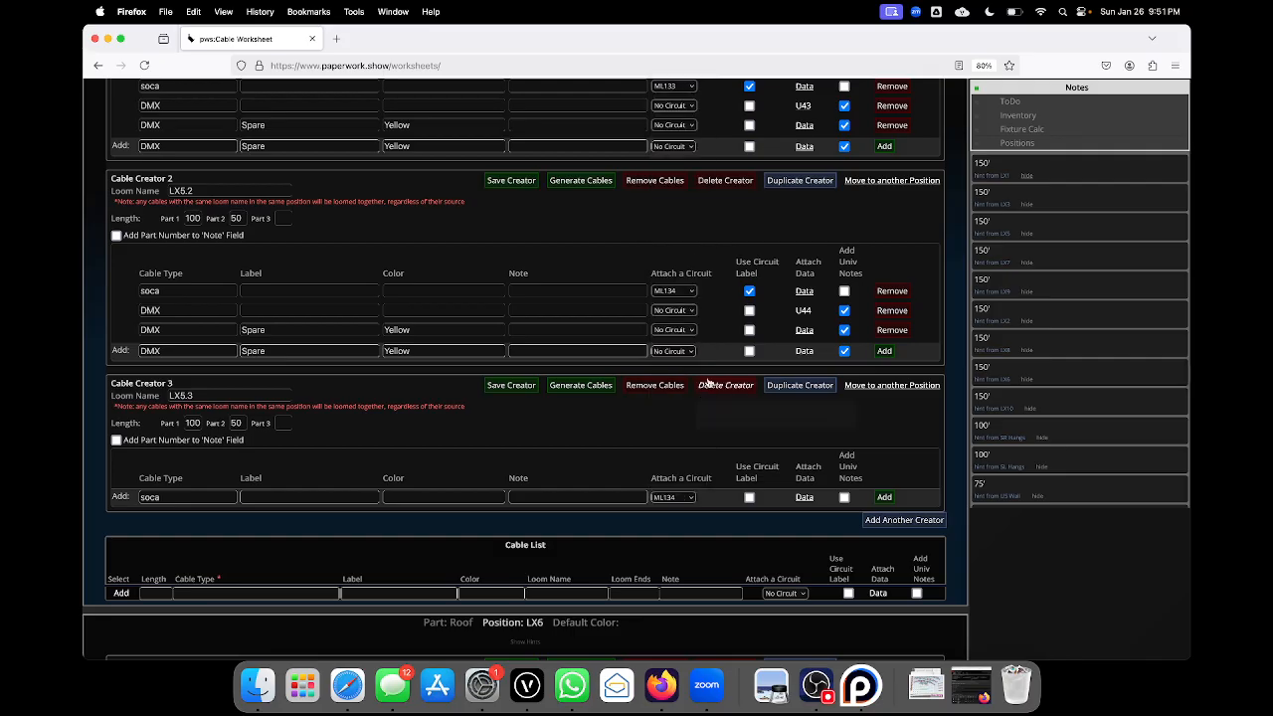
left_click(686, 497)
scroll(684, 470, "down", 2)
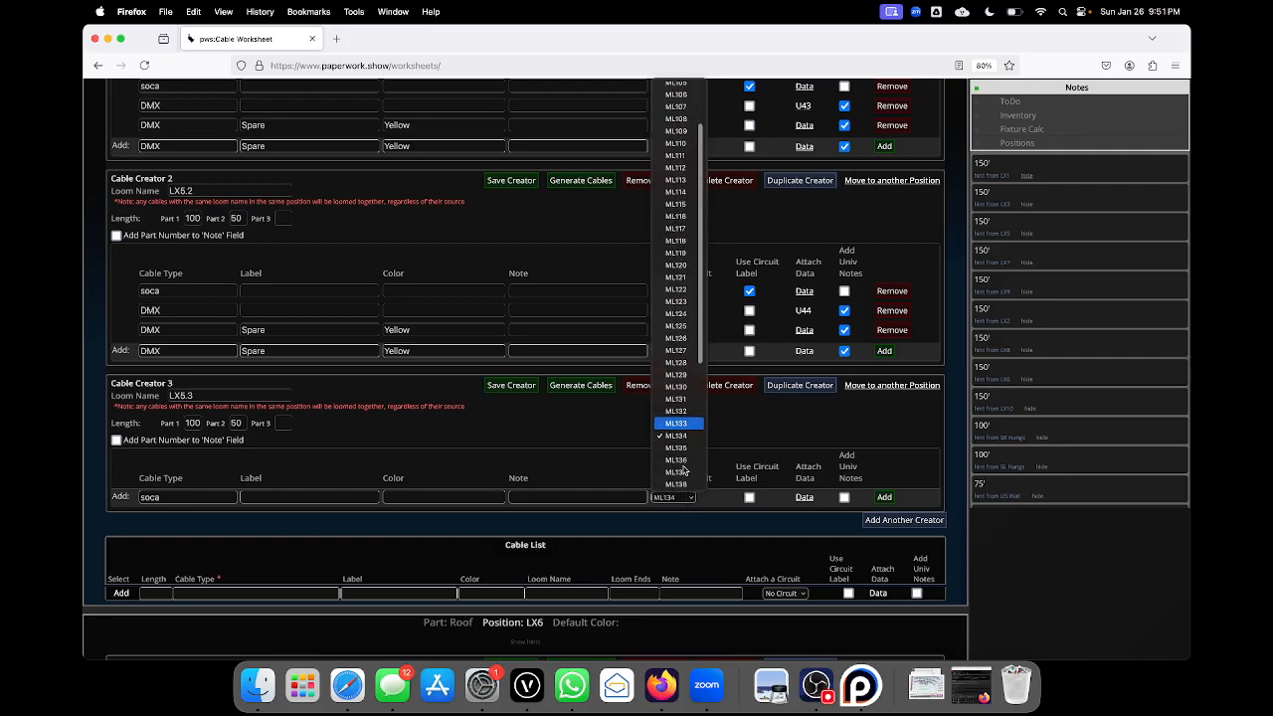
left_click(680, 447)
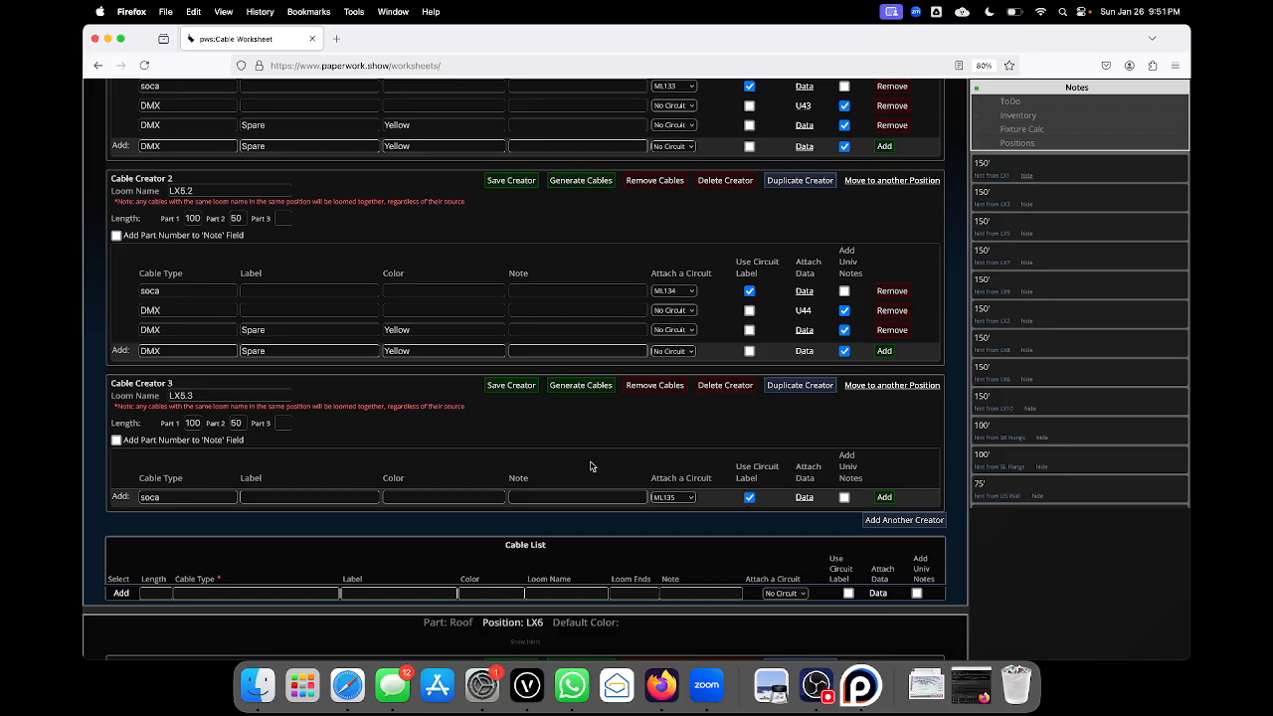
left_click(287, 492)
key("Return")
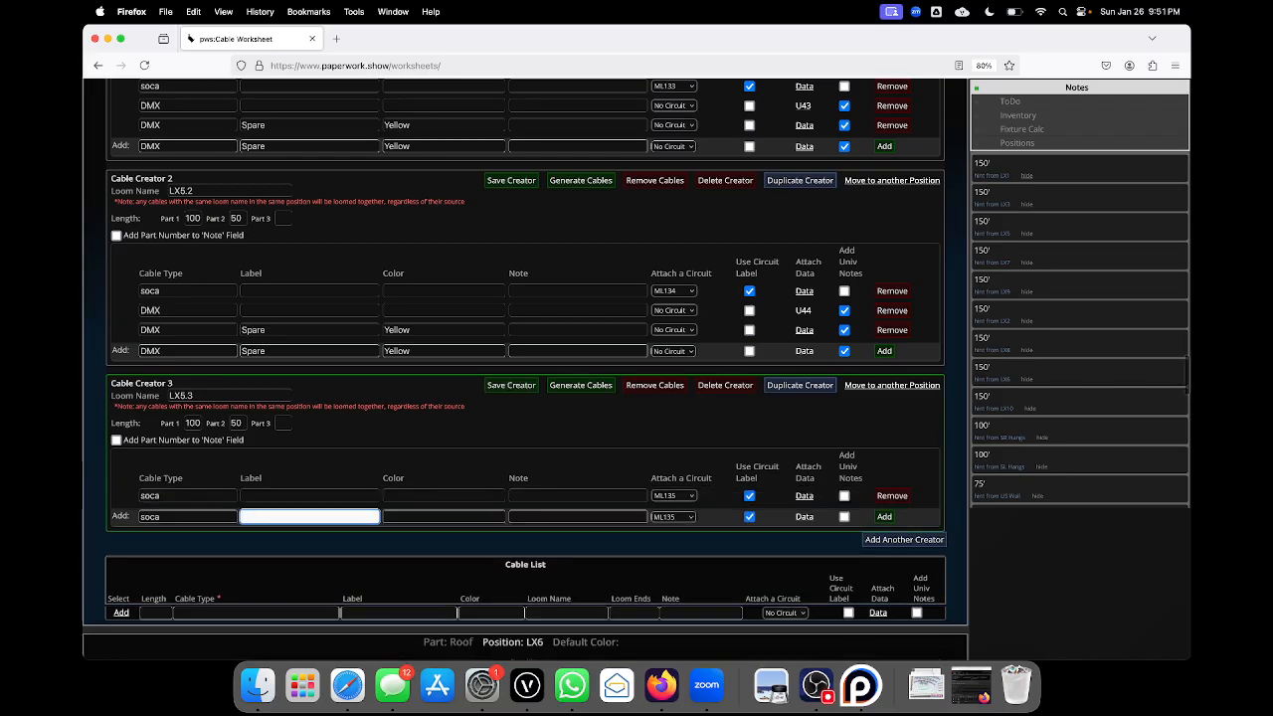
- Add a dmx row to LX5.3 with no circuit, first fixture 522 (Uni 45, Address 1) and universe notes enabled
left_click(192, 517)
type("dmx")
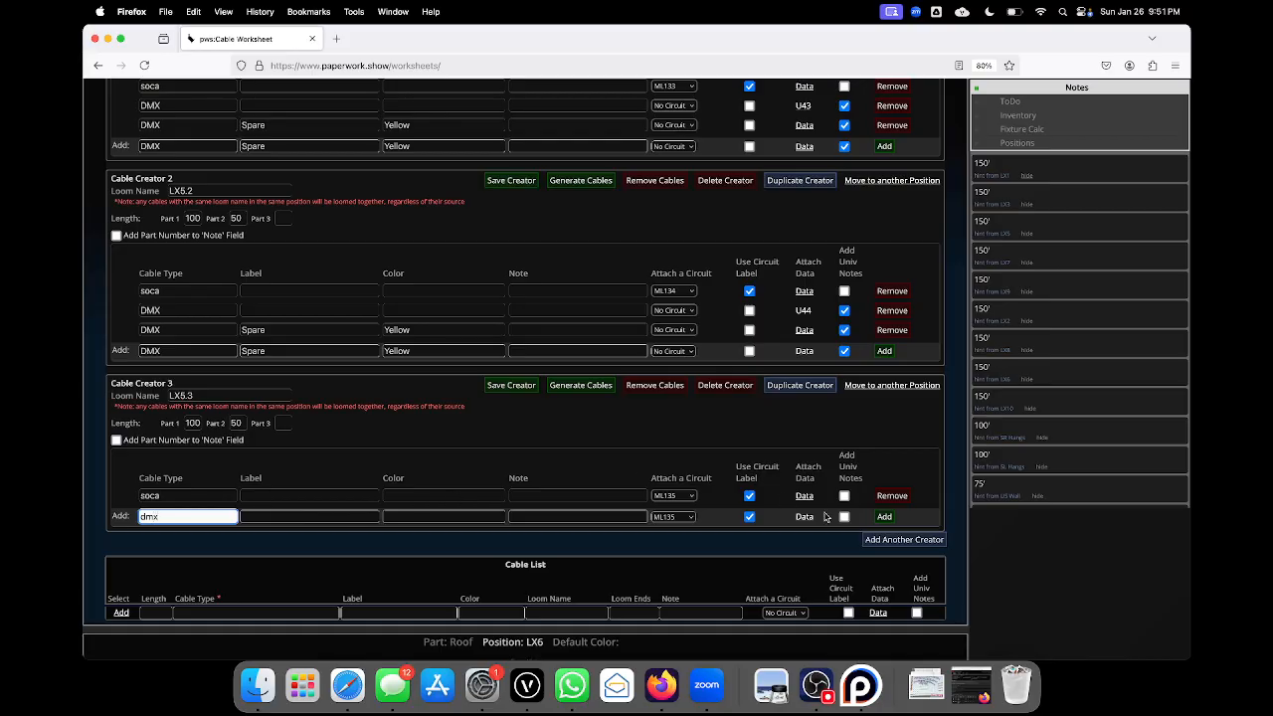
left_click(669, 516)
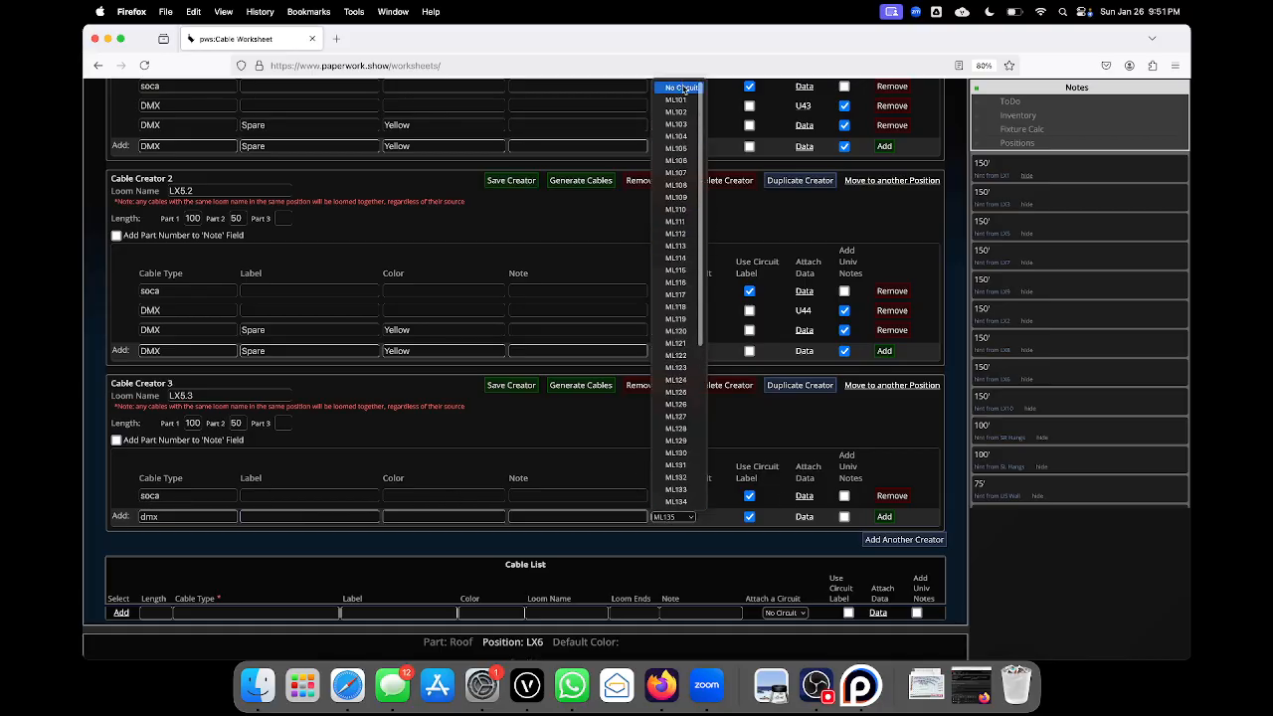
left_click(677, 88)
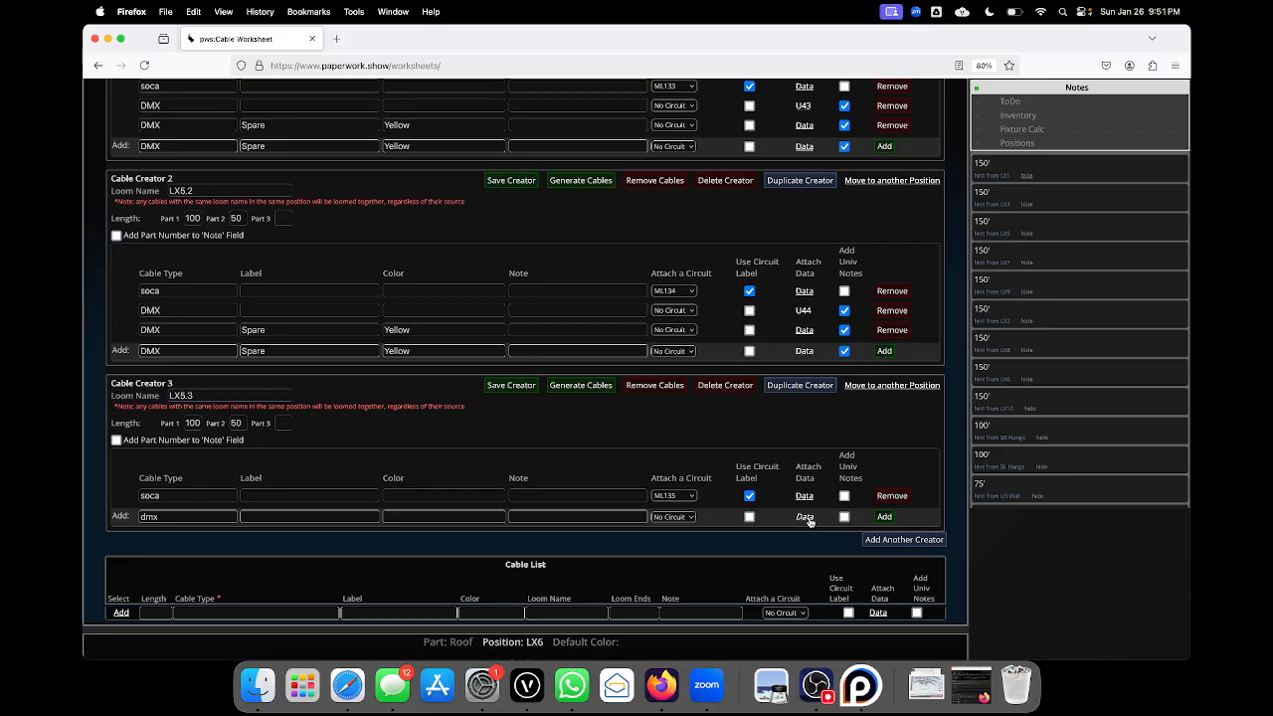
left_click(804, 518)
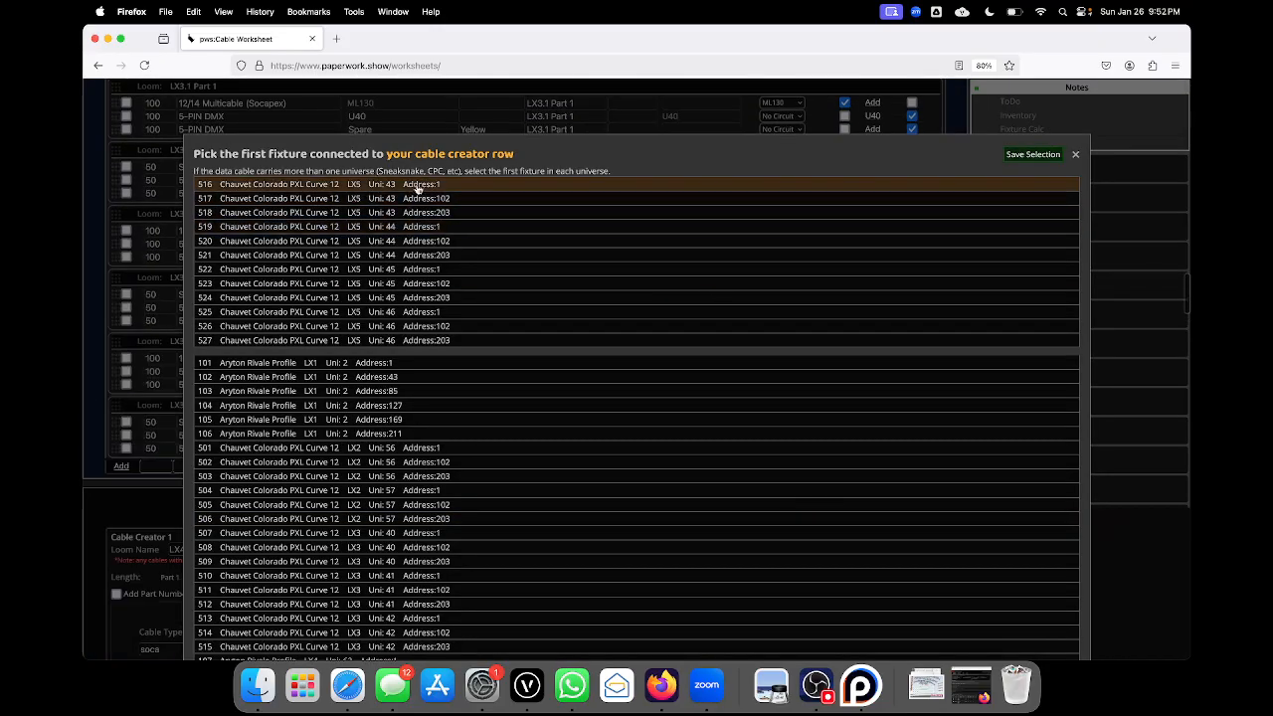
left_click(422, 270)
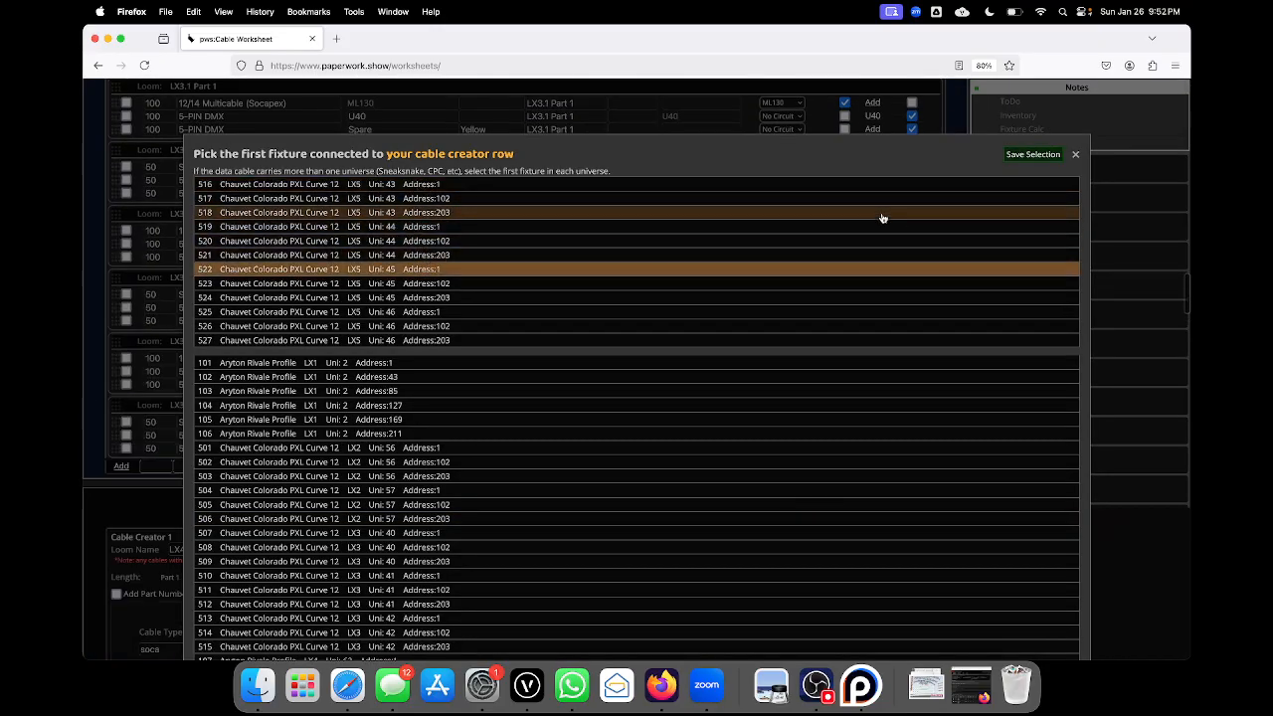
left_click(1030, 157)
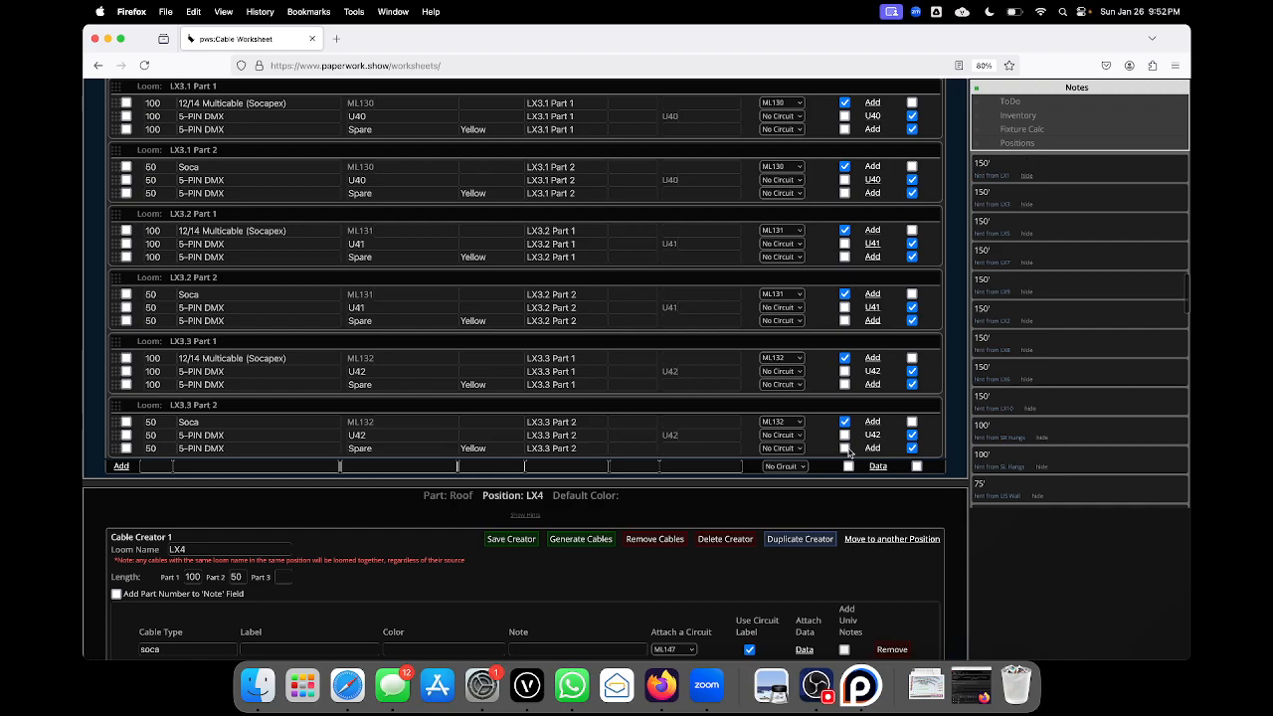
scroll(675, 431, "down", 15)
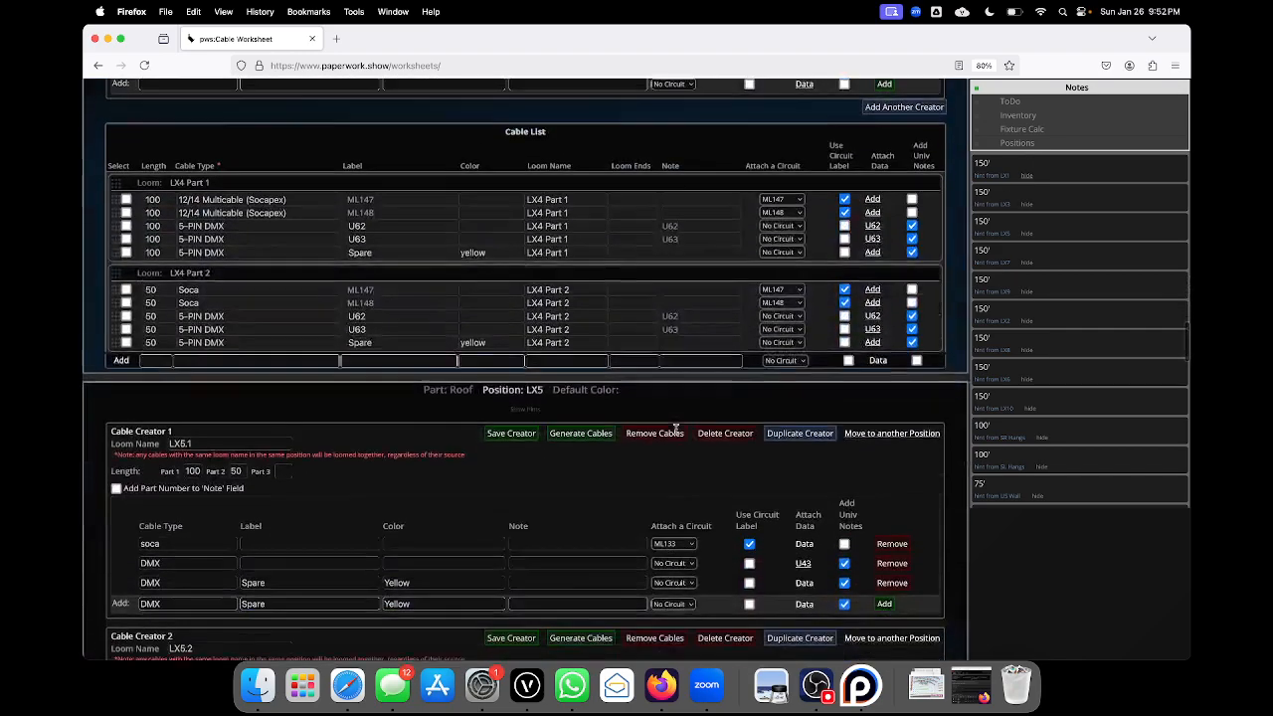
scroll(675, 431, "down", 5)
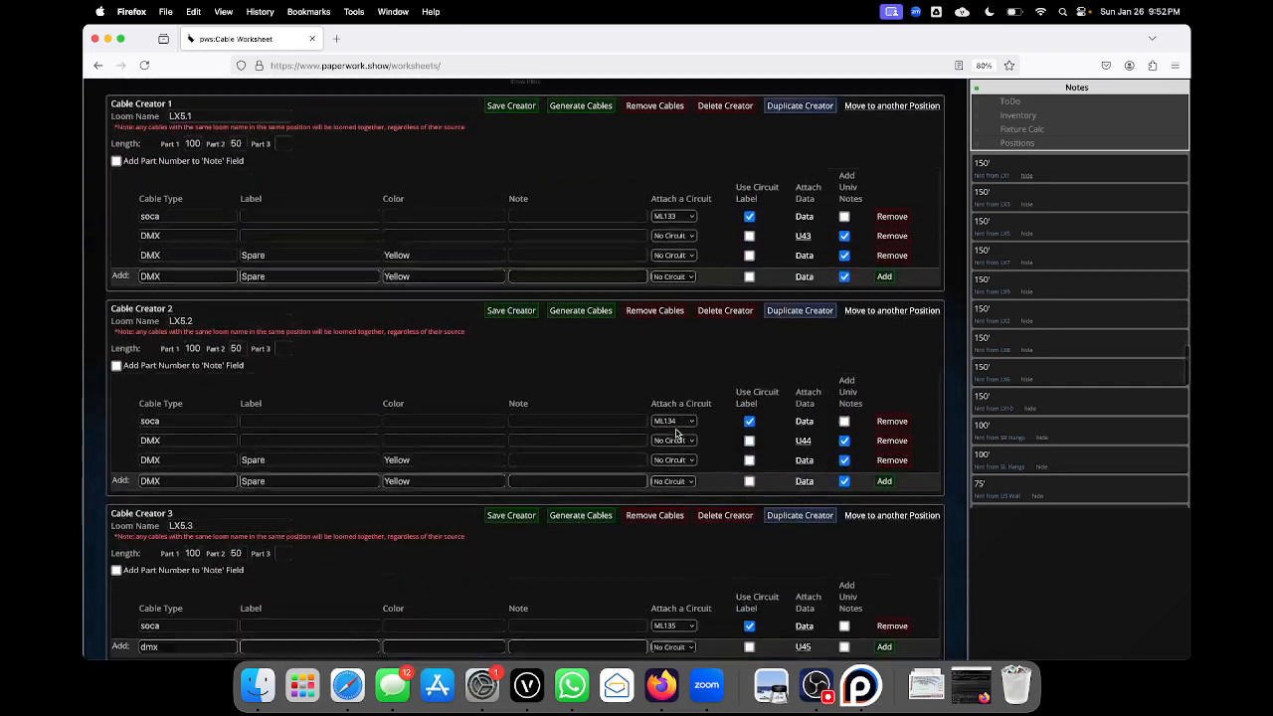
scroll(675, 430, "down", 3)
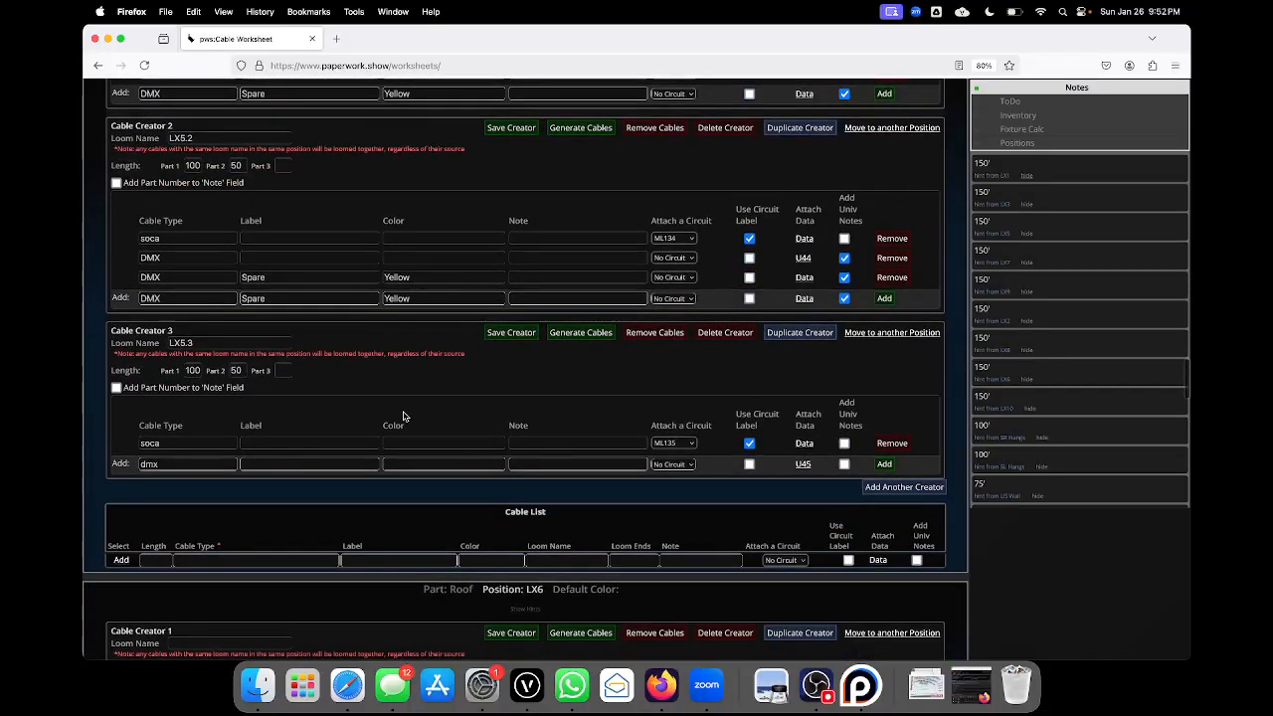
left_click(845, 464)
left_click(194, 465)
key("Return")
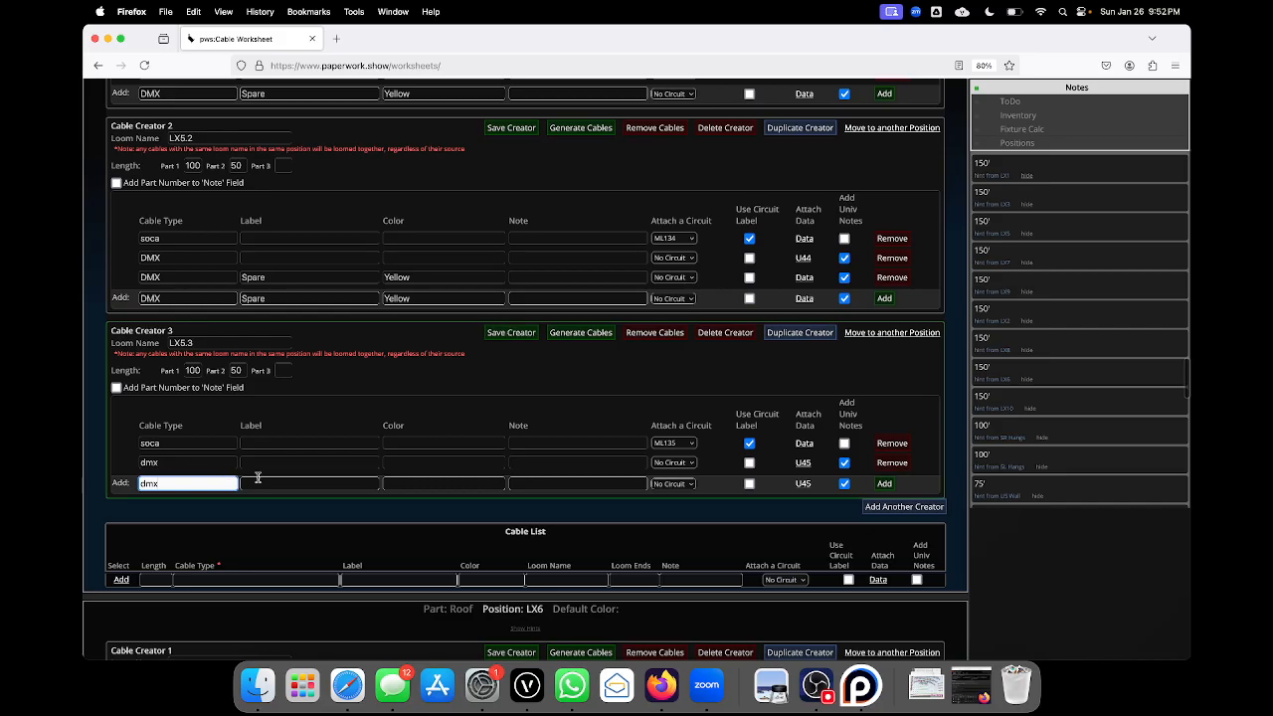
- Add a second dmx row to LX5.3 labelled Spare in Yellow, with fixture 522 detached from its data
left_click(280, 483)
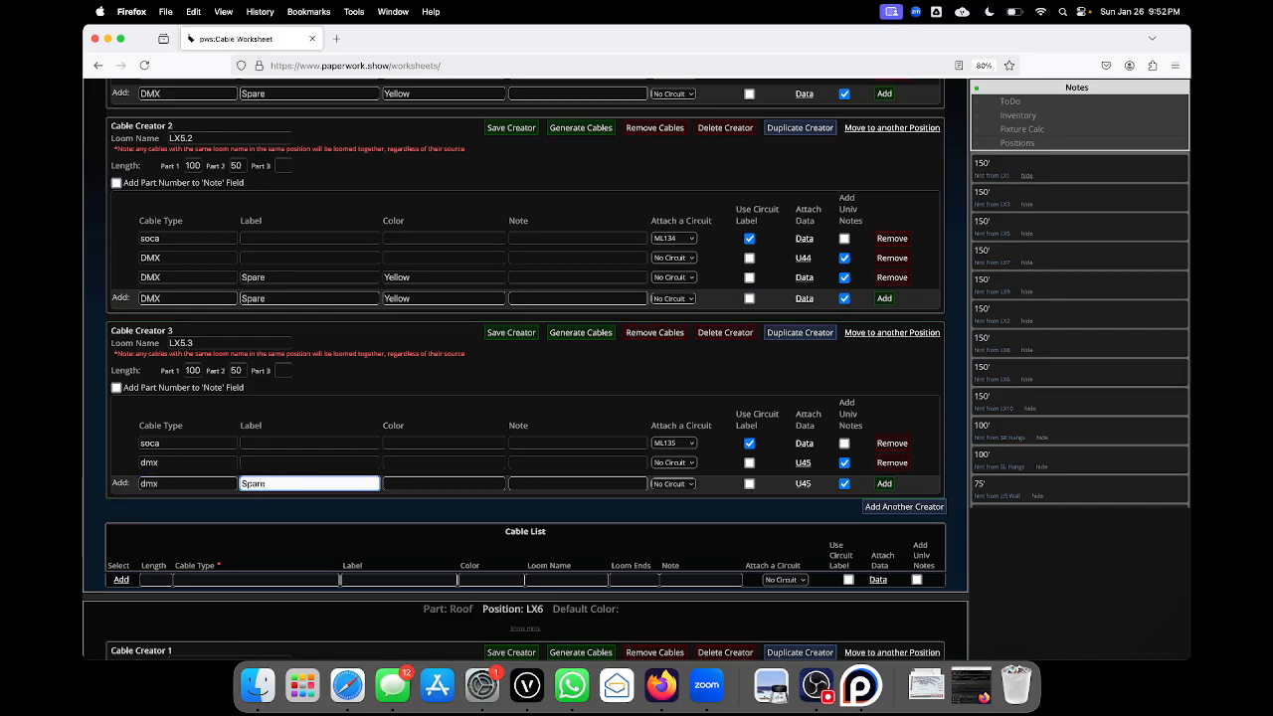
left_click(401, 484)
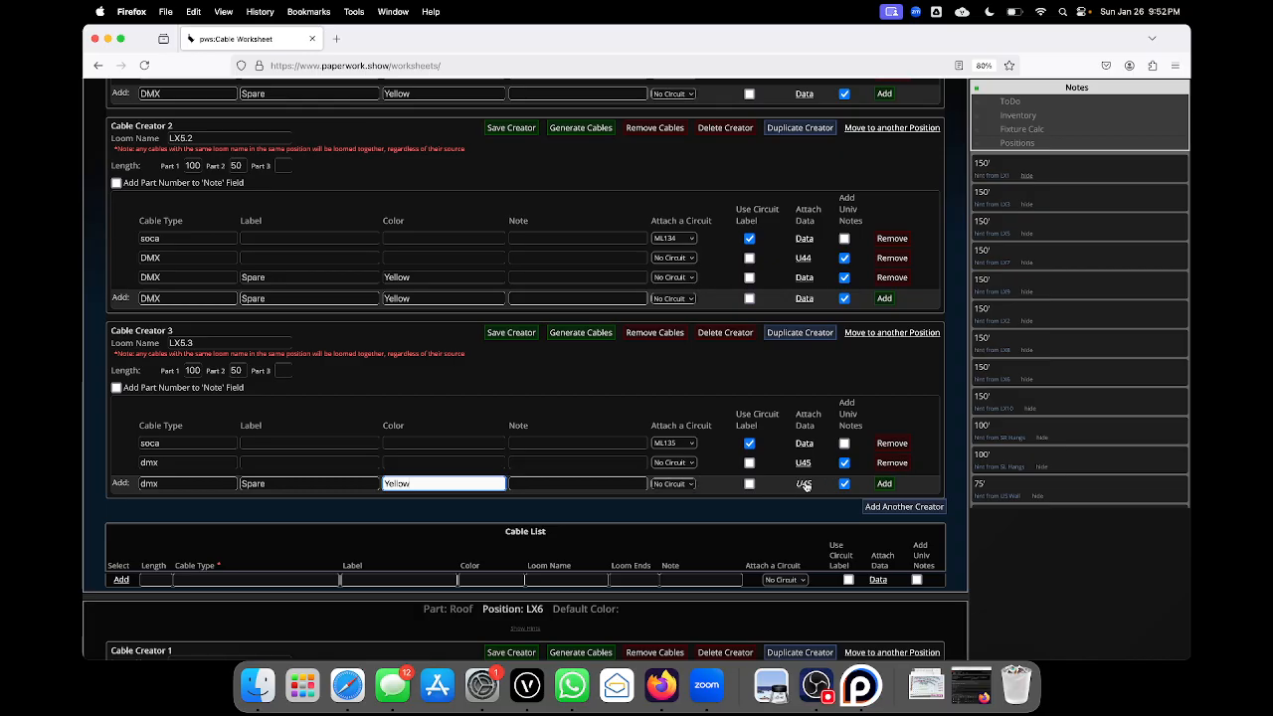
left_click(805, 485)
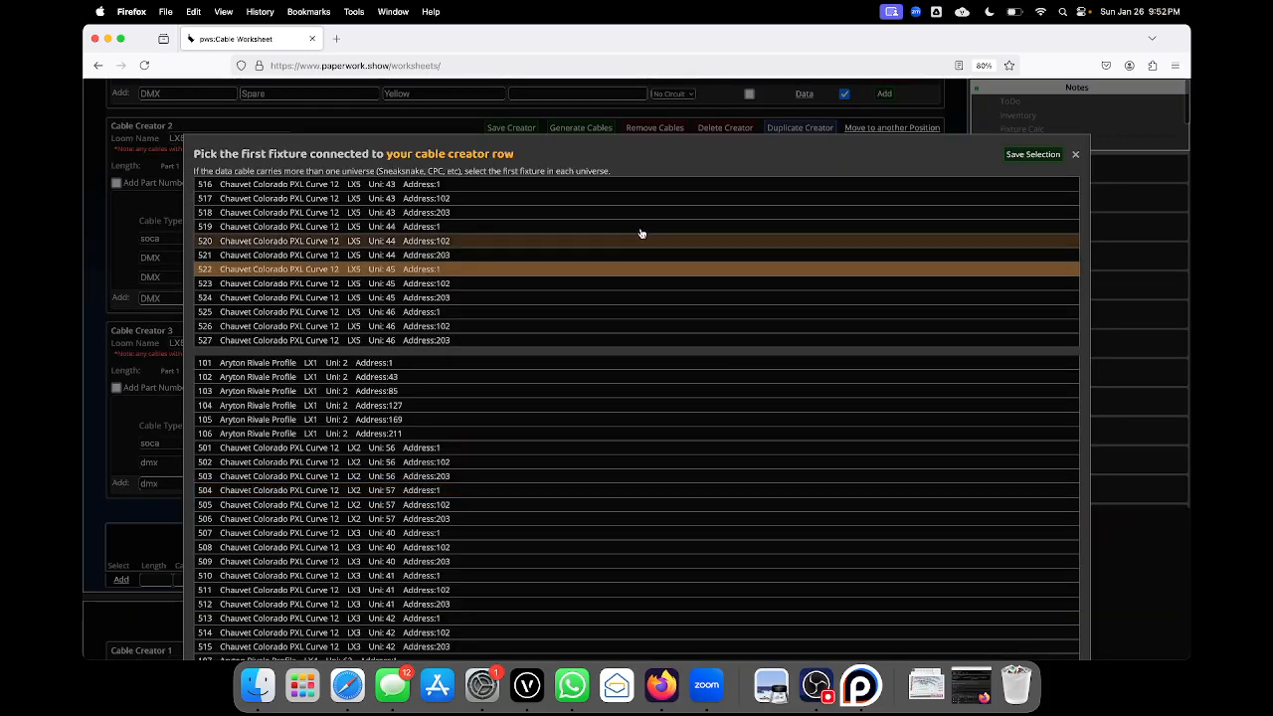
left_click(1035, 155)
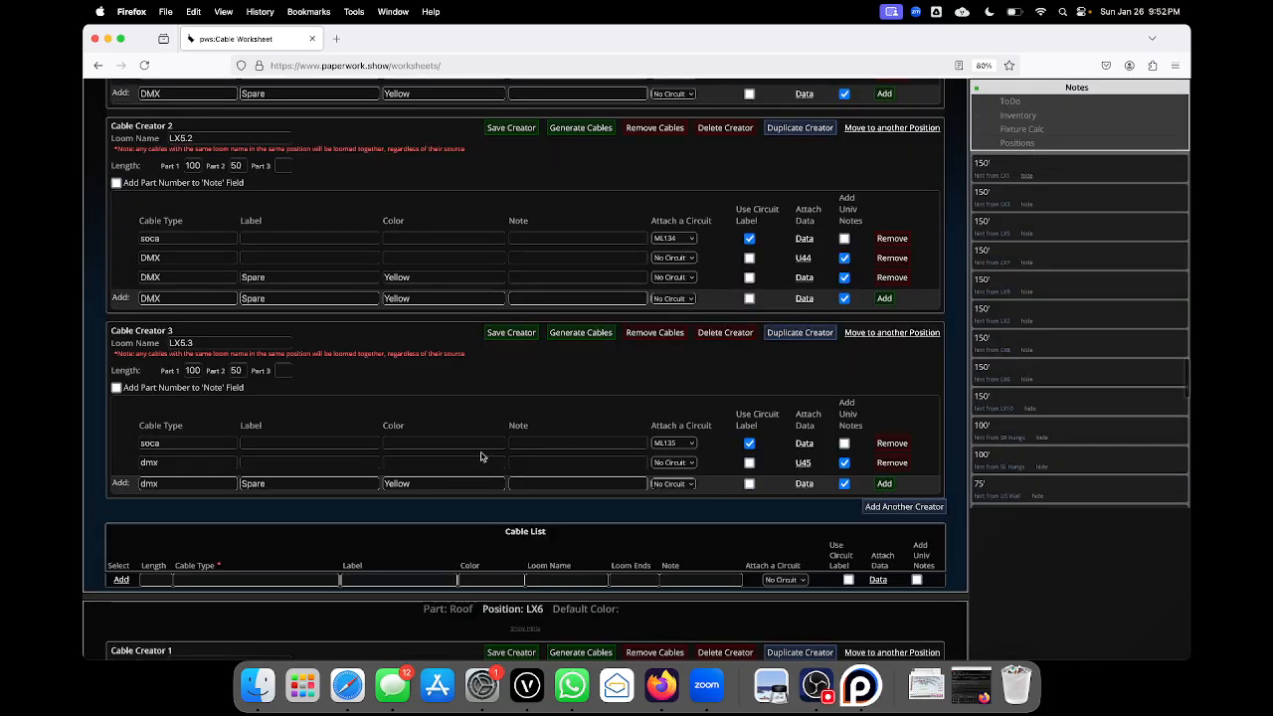
left_click(293, 486)
key("Return")
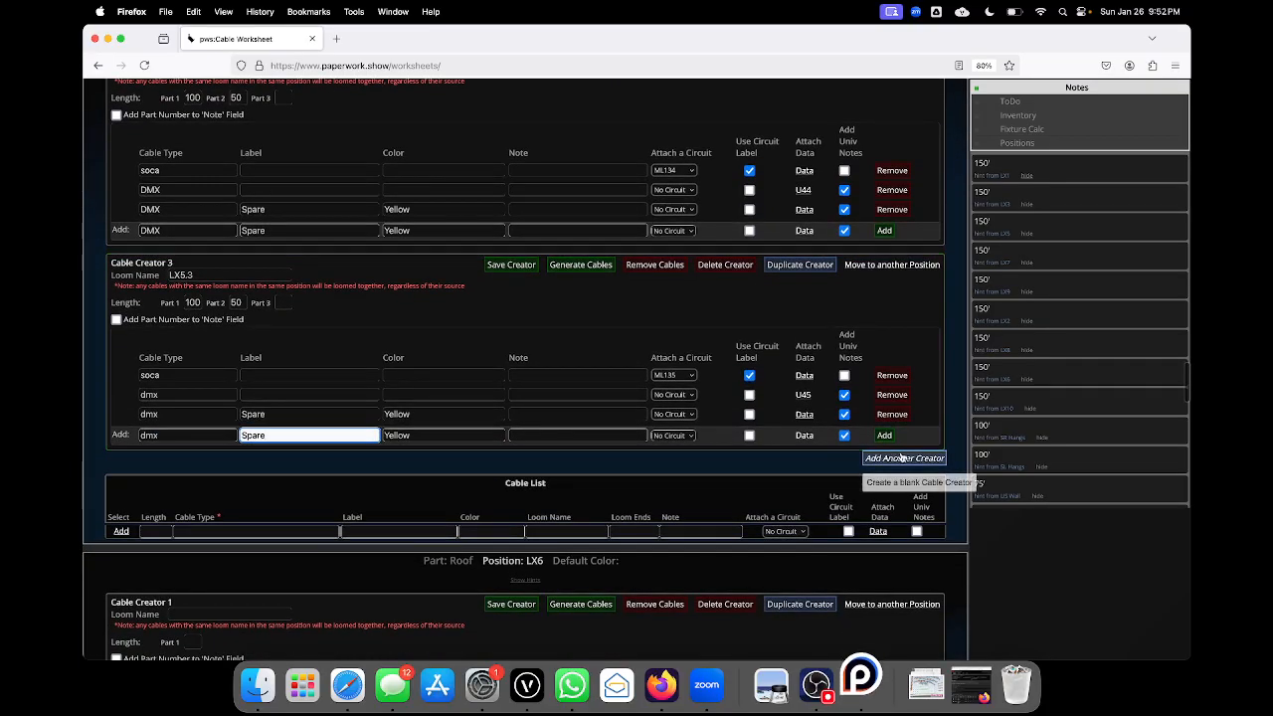
- Add a fourth cable creator to position LX5 with loom name LX5.4 and part lengths 100 and 50
left_click(894, 457)
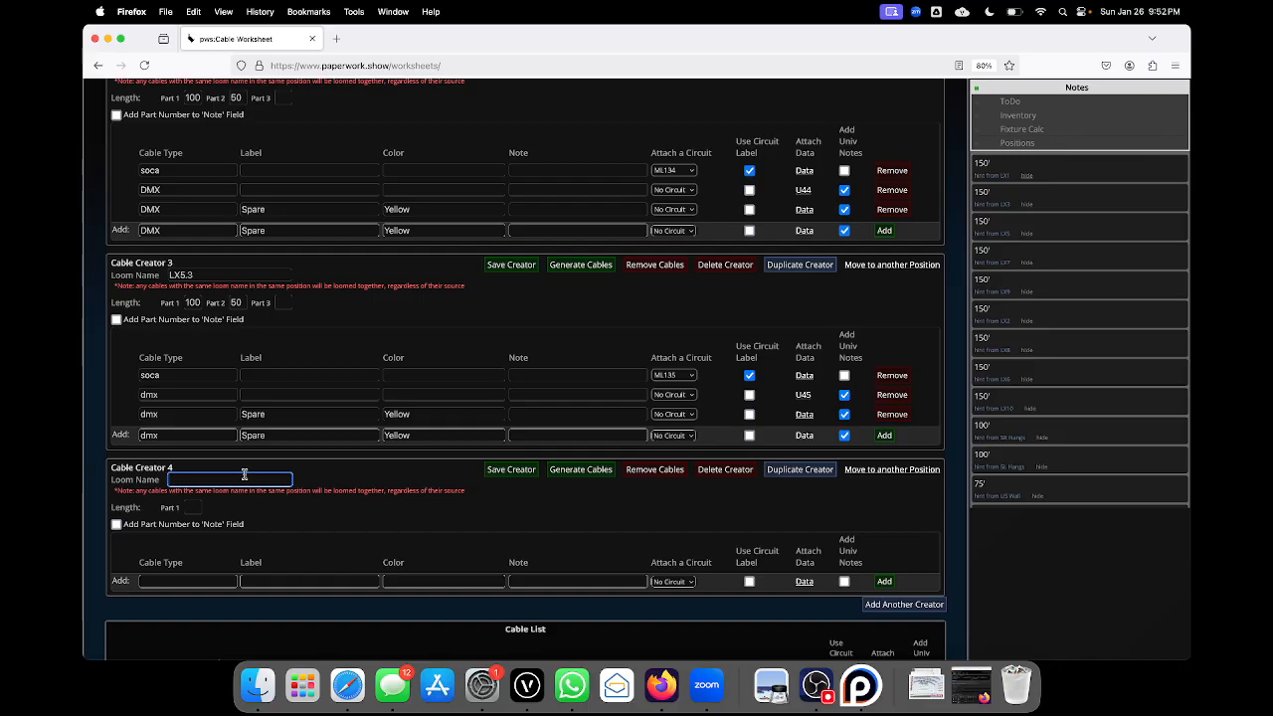
type("LX6.1")
left_click(195, 508)
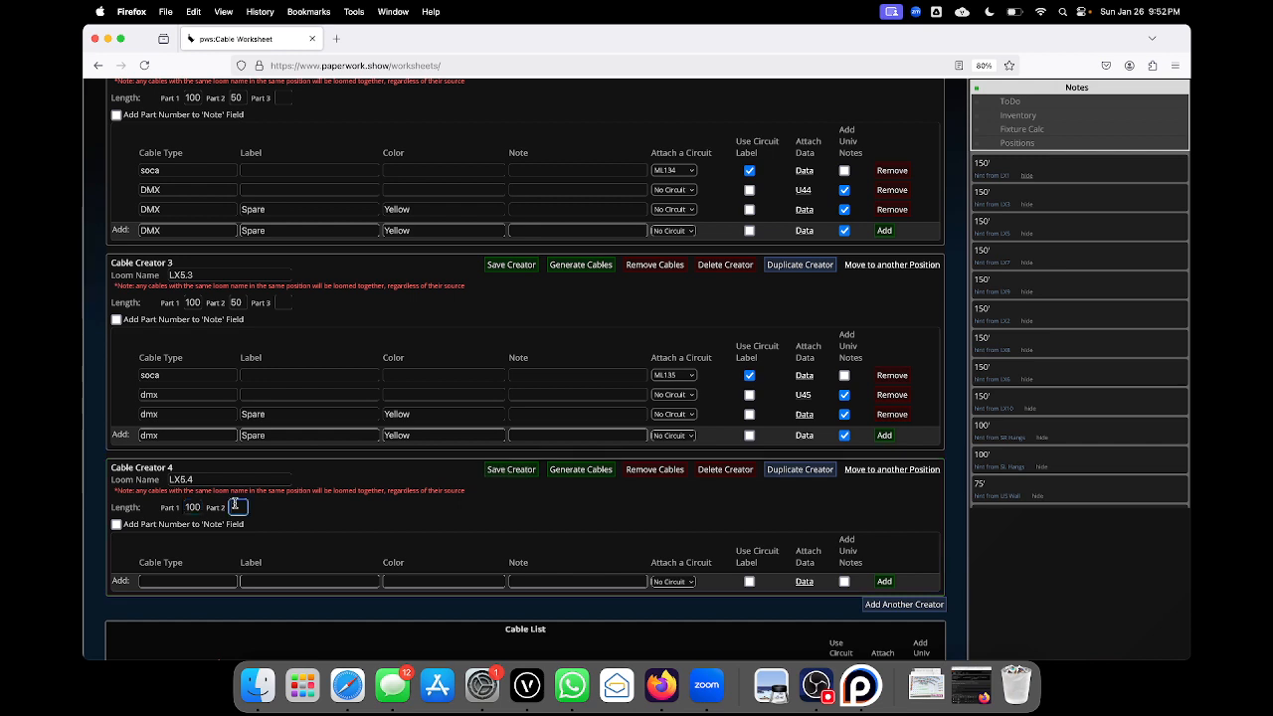
- Add a soca cable row to the LX5.4 creator, attached to circuit ML136 and using the circuit label
left_click(198, 580)
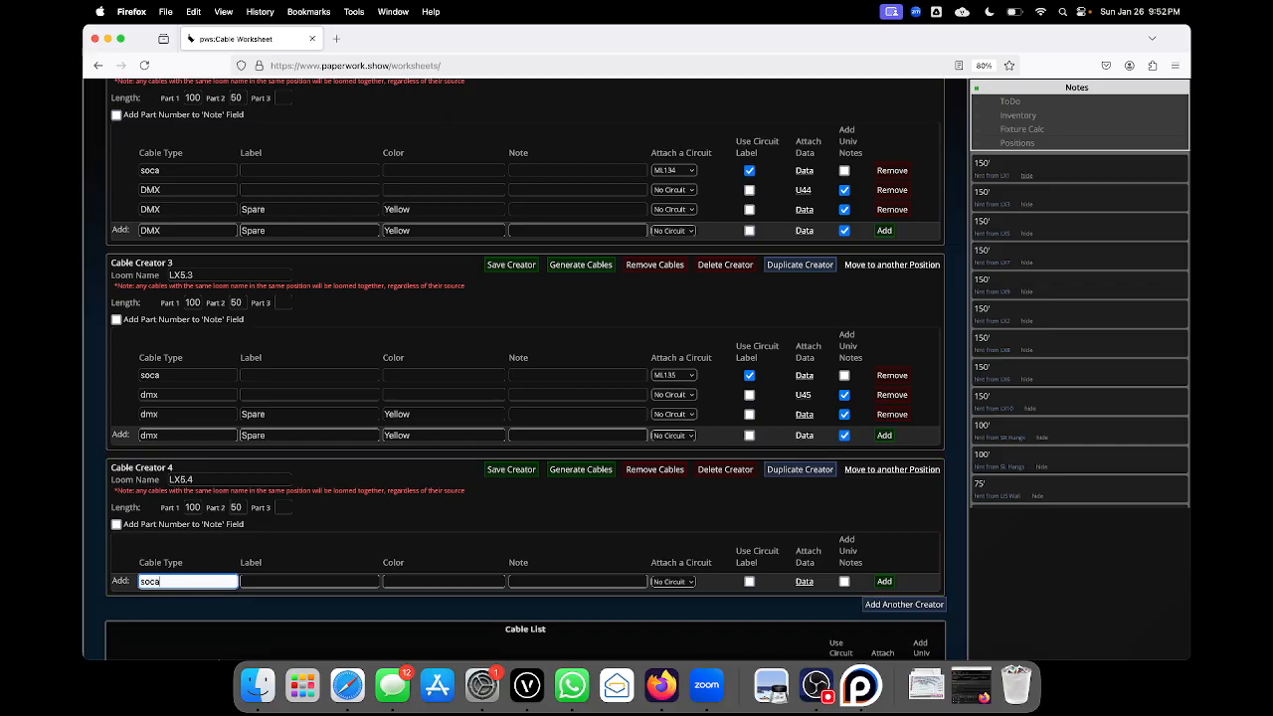
left_click(685, 585)
left_click(678, 517)
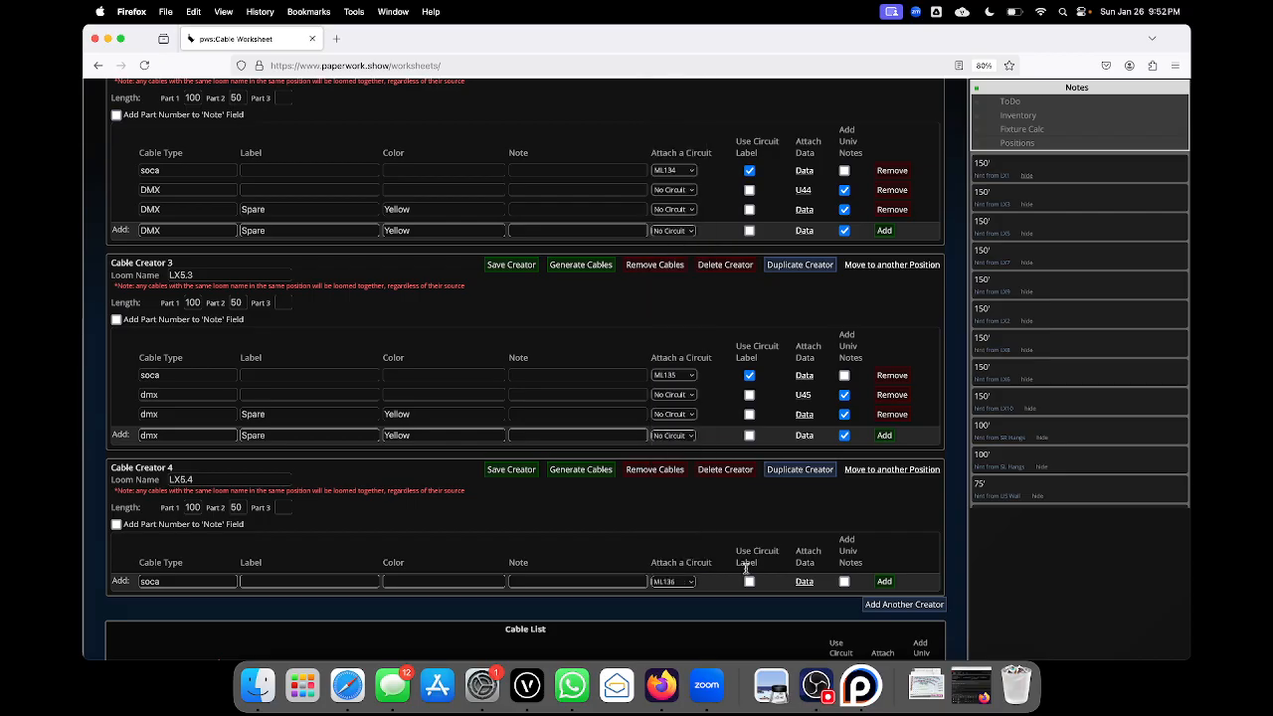
double_click(231, 581)
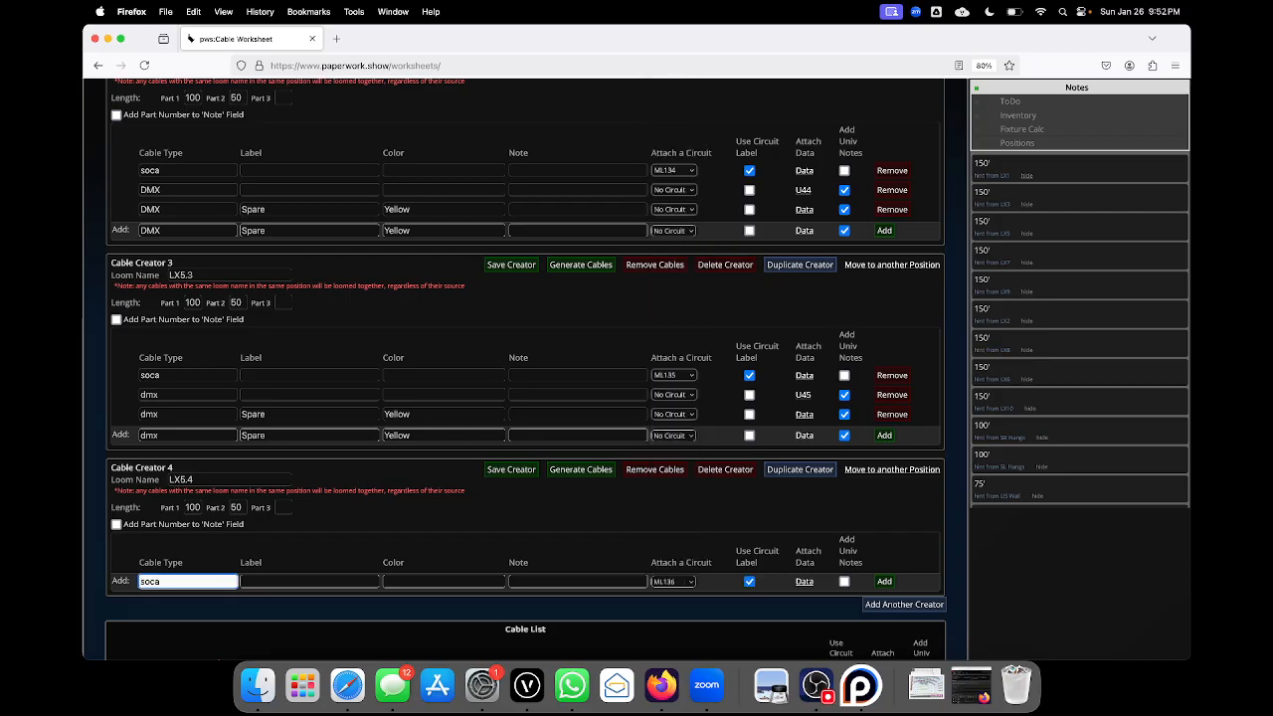
key("Return")
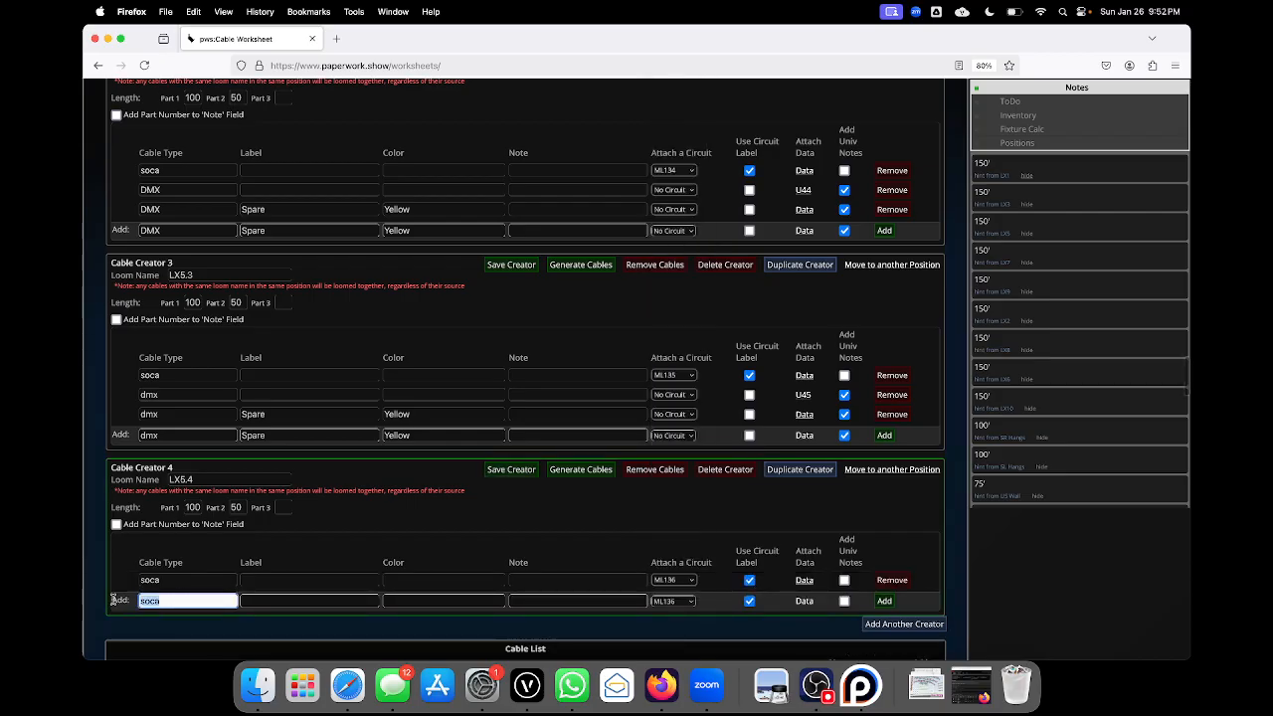
- Add a dmx row to LX5.4 with no circuit, first fixture 525 (Uni 46, Address 1) and universe notes enabled
type("dmx")
left_click(672, 600)
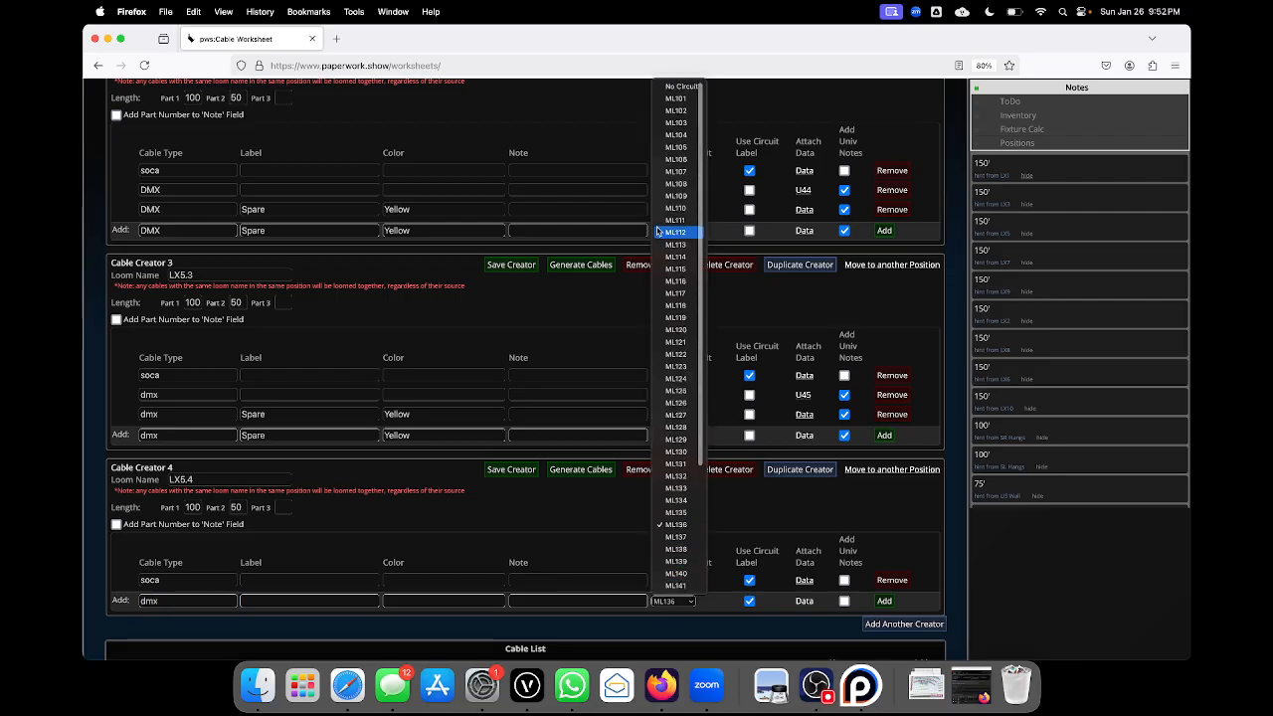
left_click(677, 88)
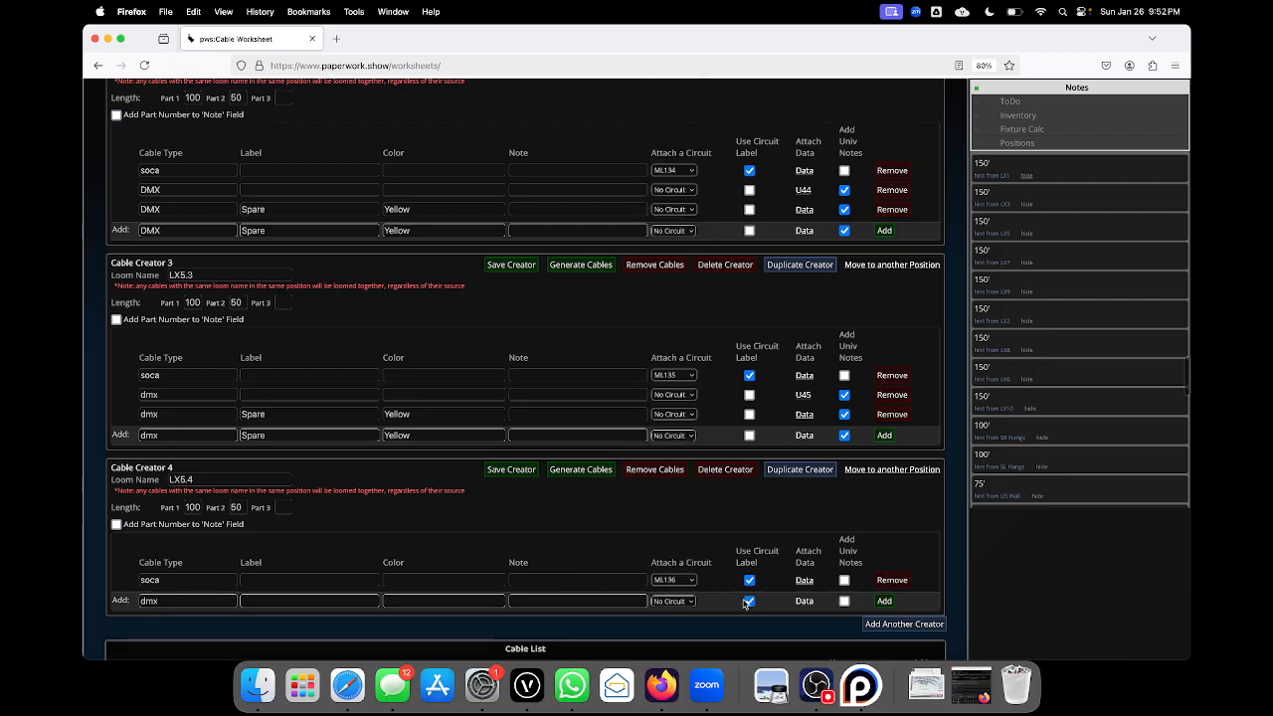
left_click(804, 601)
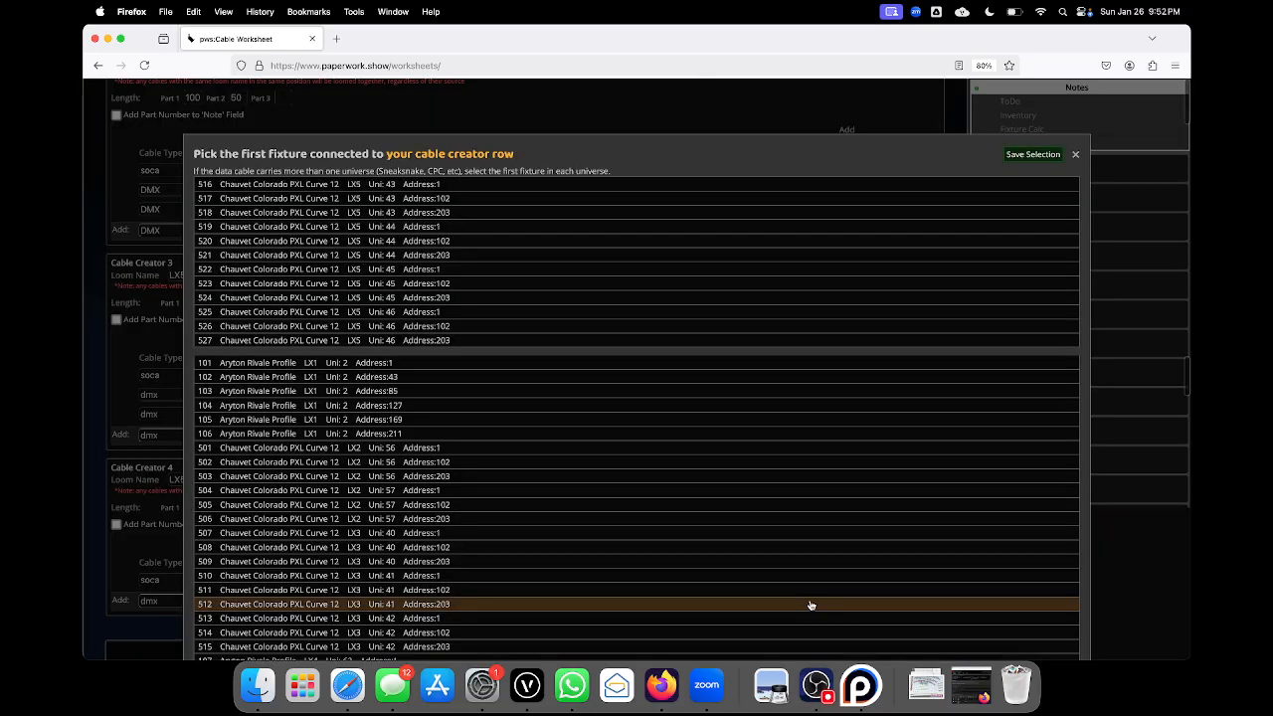
left_click(484, 312)
left_click(1031, 157)
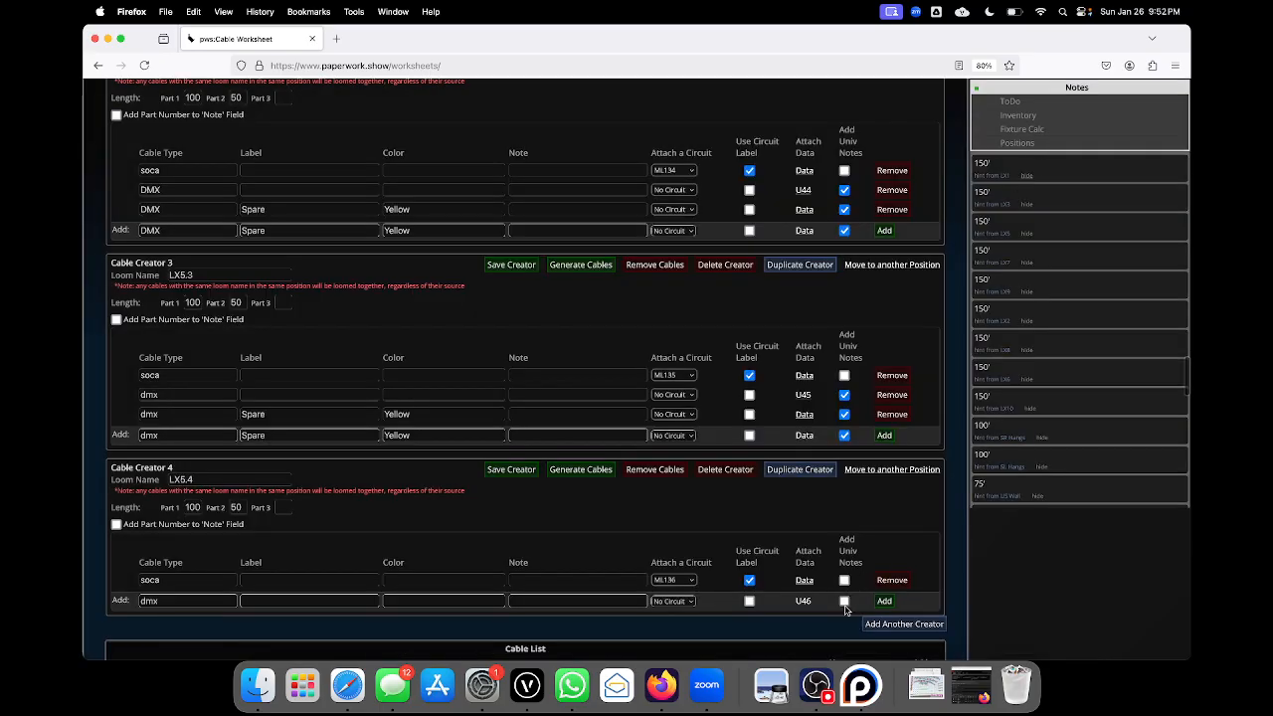
left_click(225, 594)
key("Return")
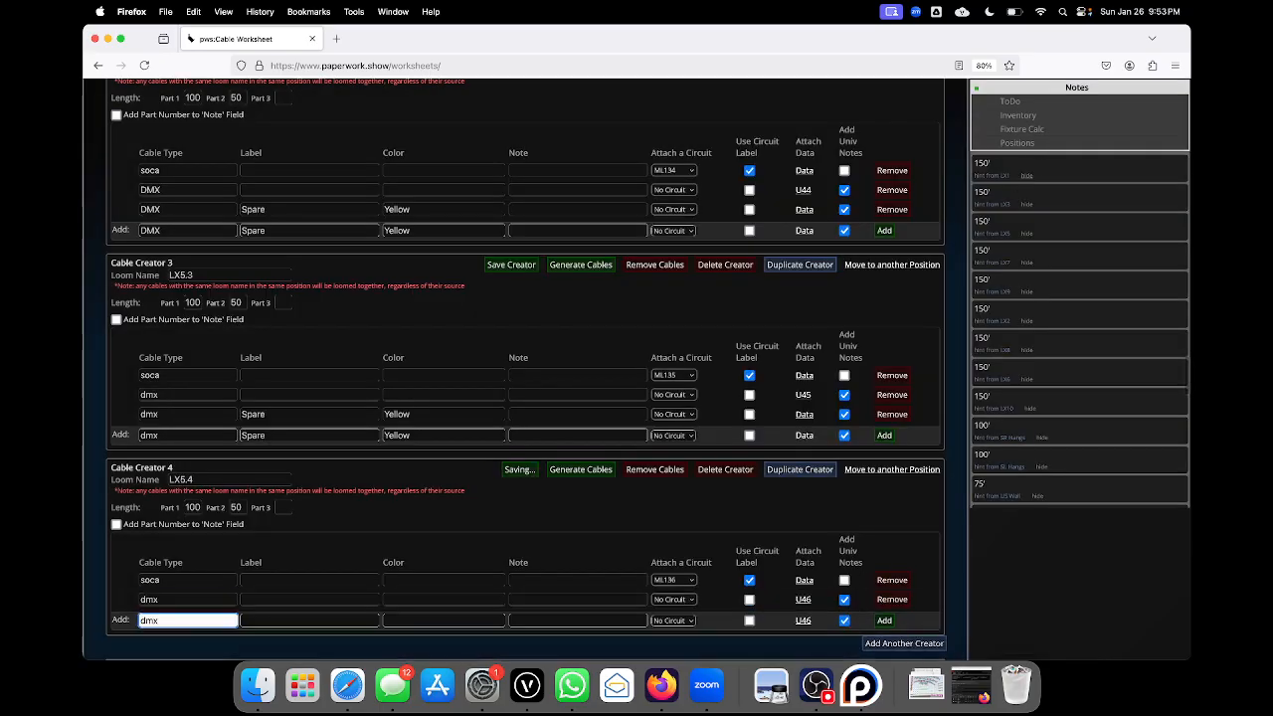
- Add a second dmx row to LX5.4 labelled Spare in Yellow, with fixture 525 detached from its data
left_click(266, 622)
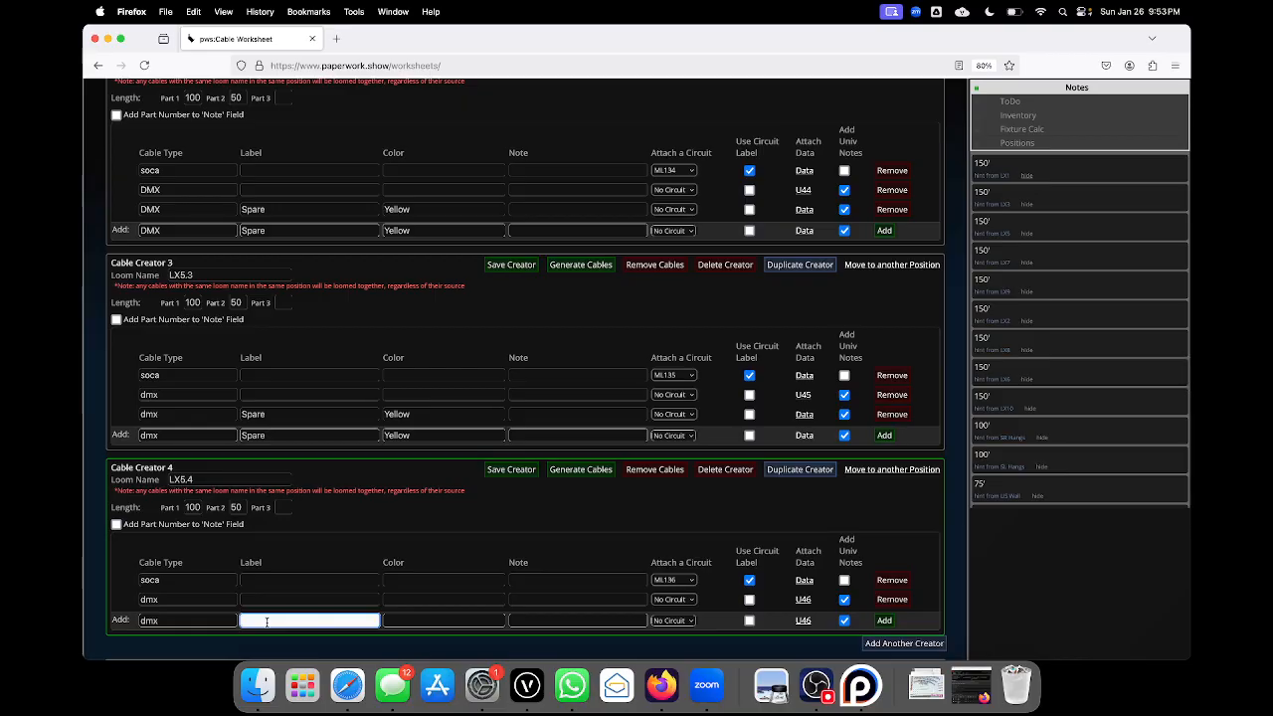
left_click(409, 624)
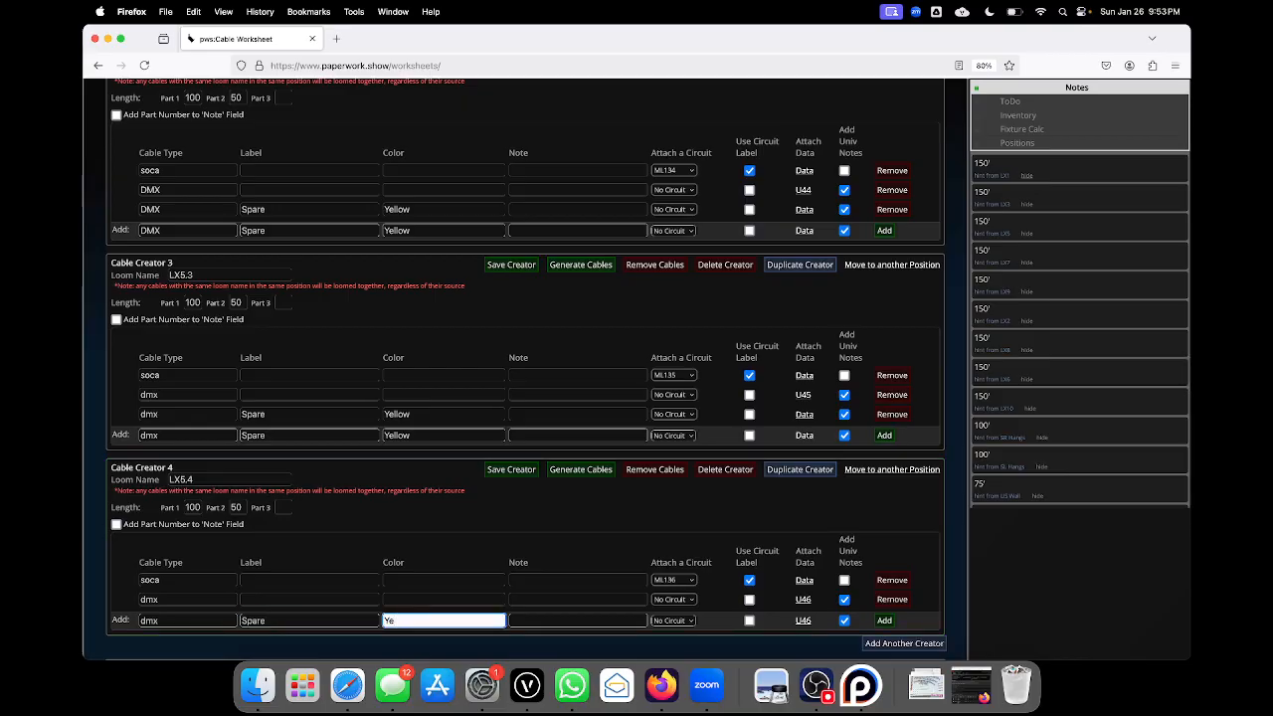
left_click(807, 620)
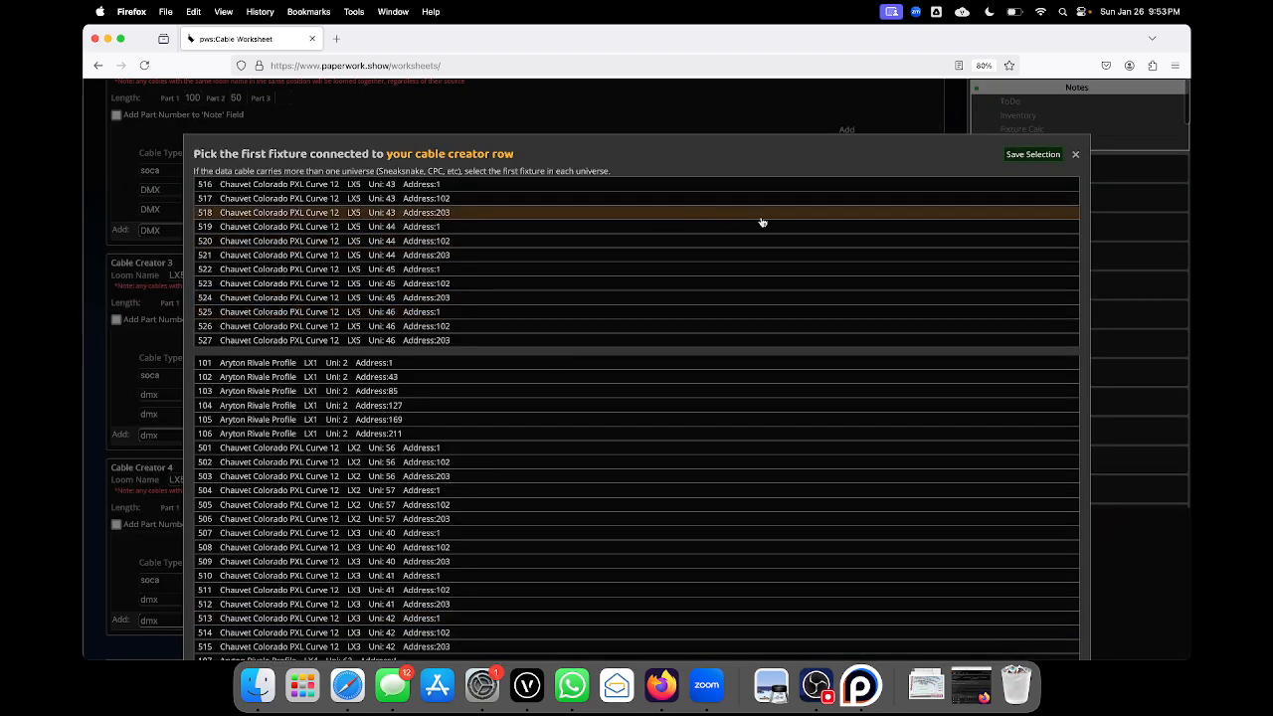
left_click(1039, 156)
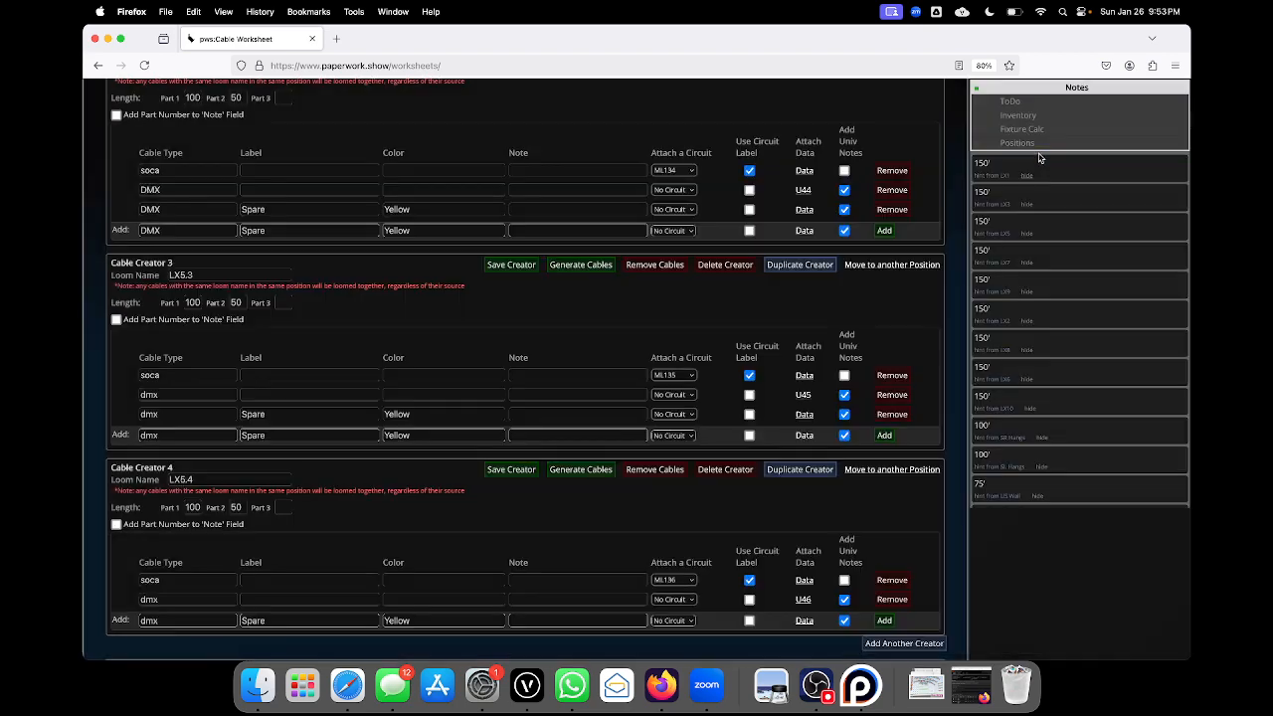
left_click(230, 622)
key("Return")
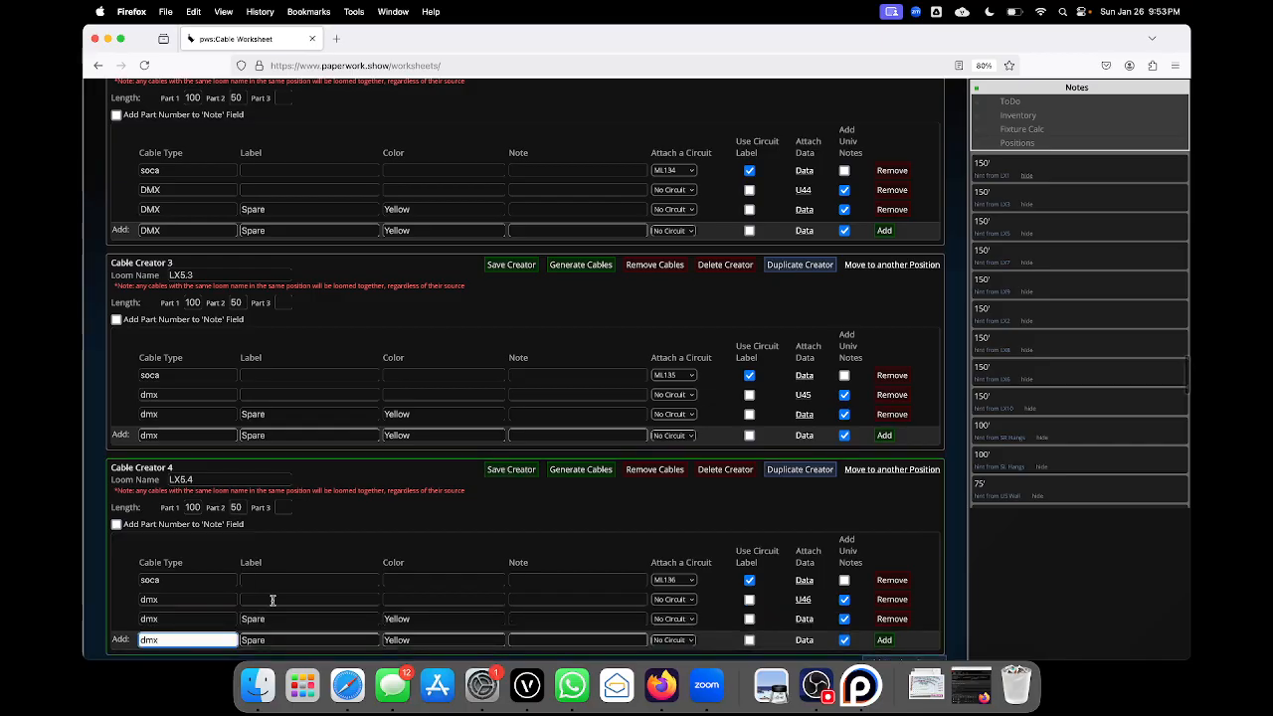
- Label the non-spare DMX rows U46 in LX5.4, U45 in LX5.3 and U44 in LX5.2
left_click(273, 599)
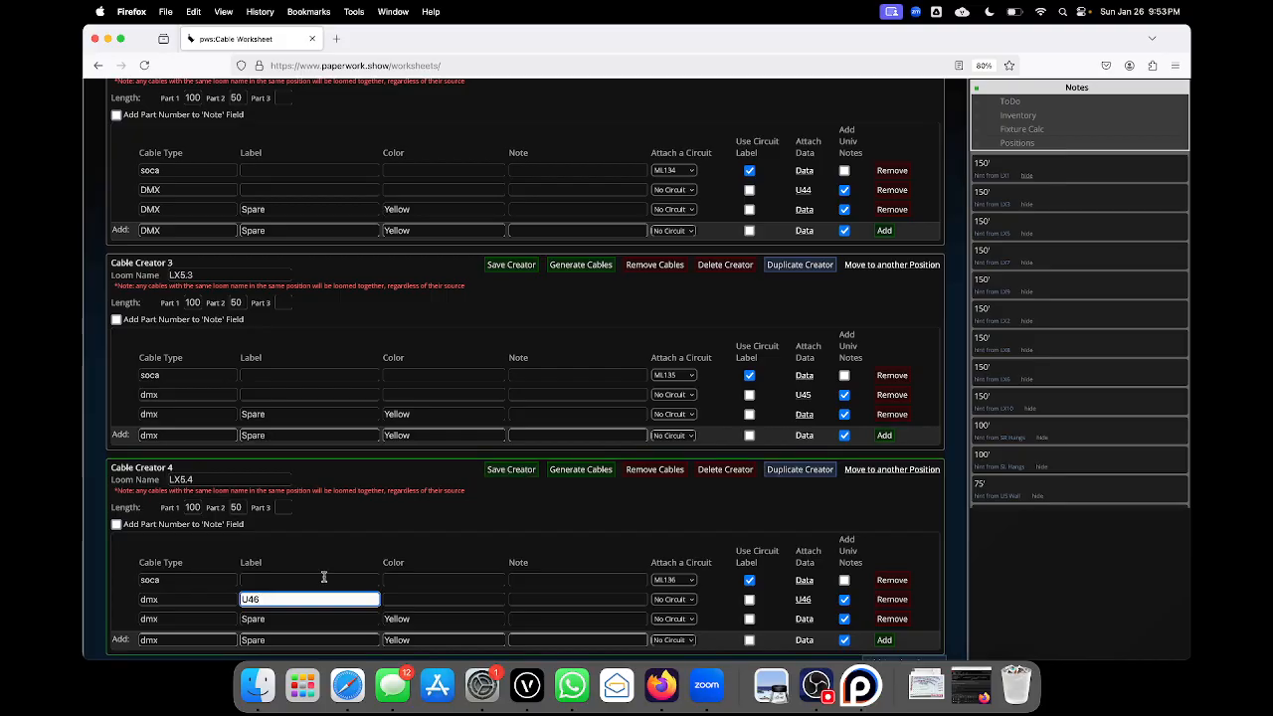
left_click(316, 396)
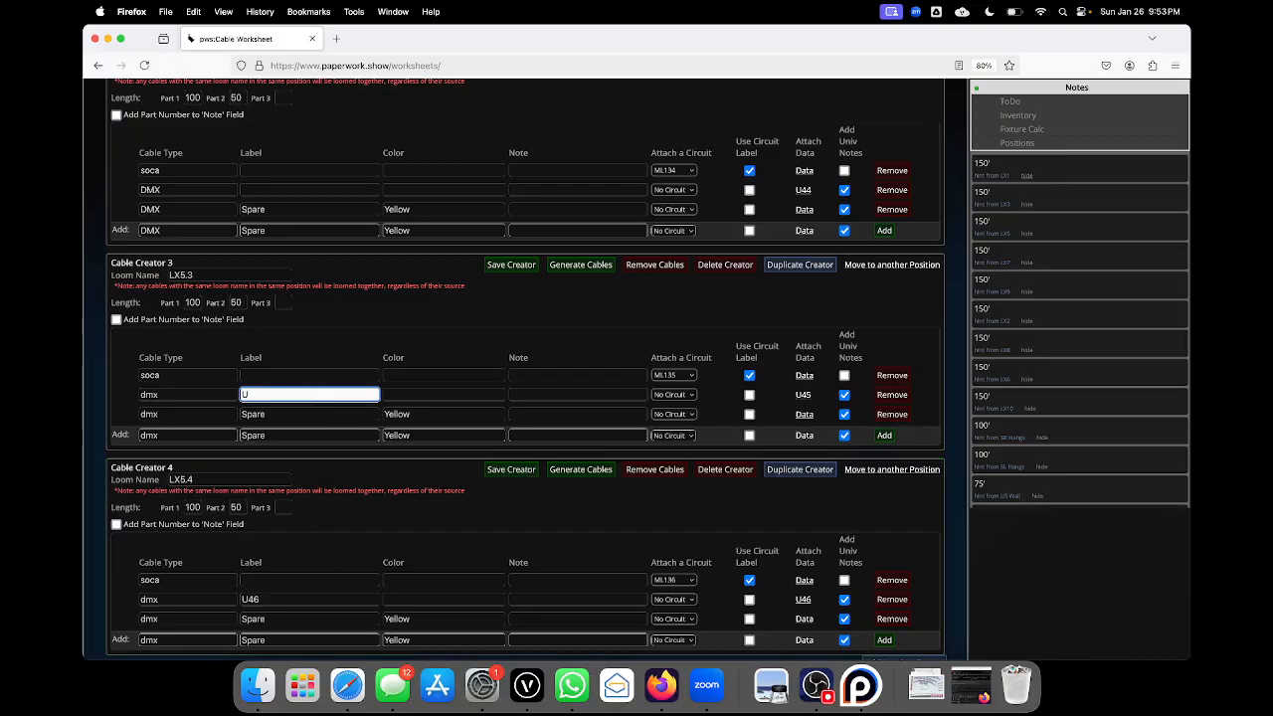
type("U45")
scroll(353, 347, "up", 2)
left_click(337, 295)
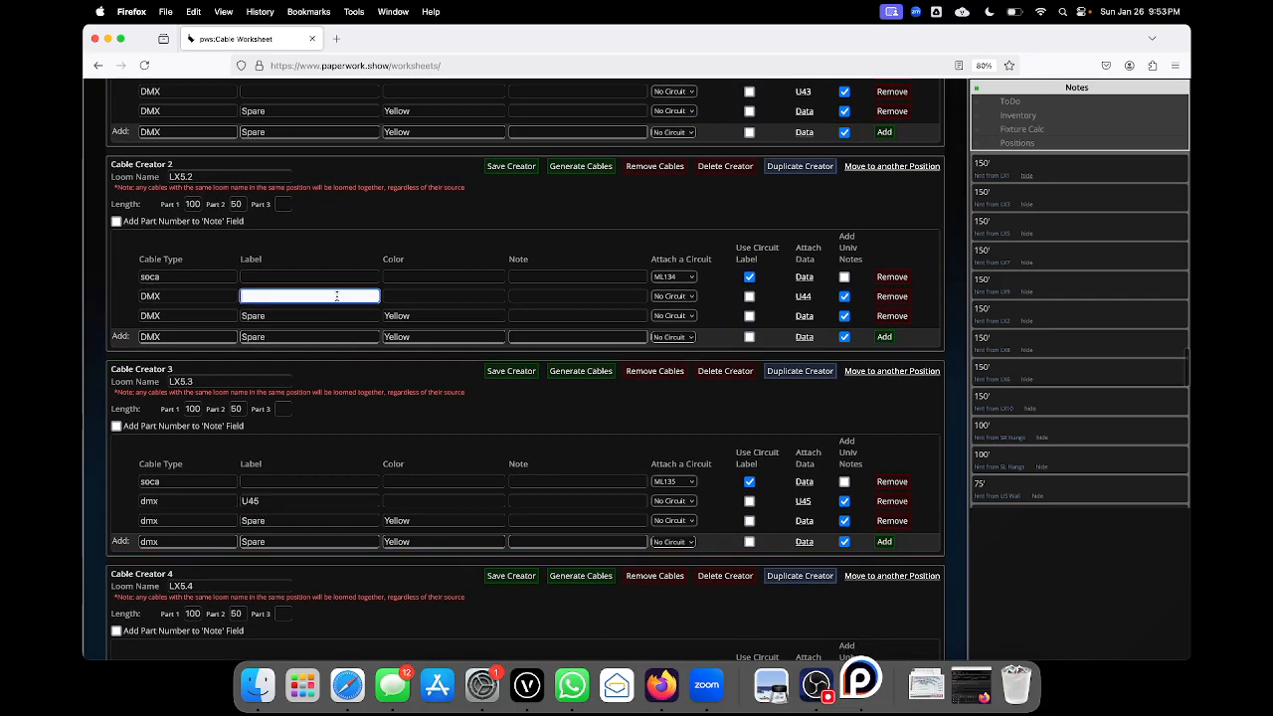
type("U44")
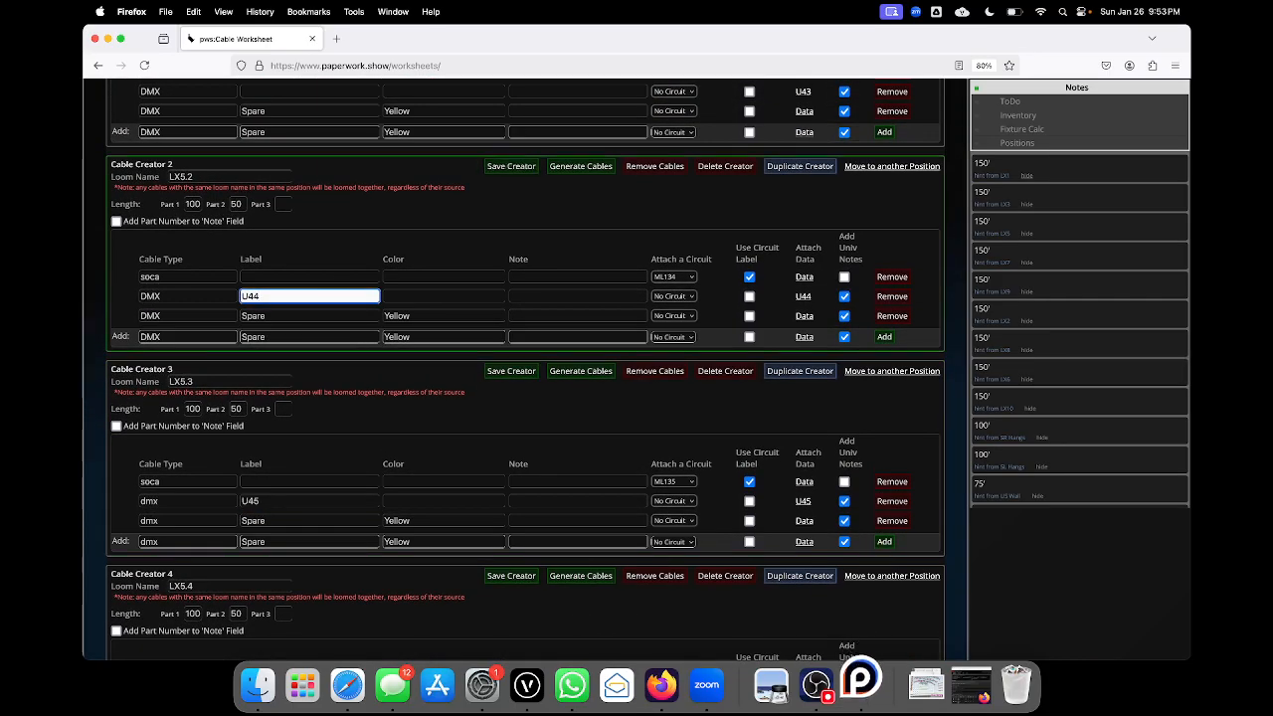
- Label the non-spare DMX row in the LX5.1 creator U43 and generate that creator's cables
scroll(343, 264, "up", 3)
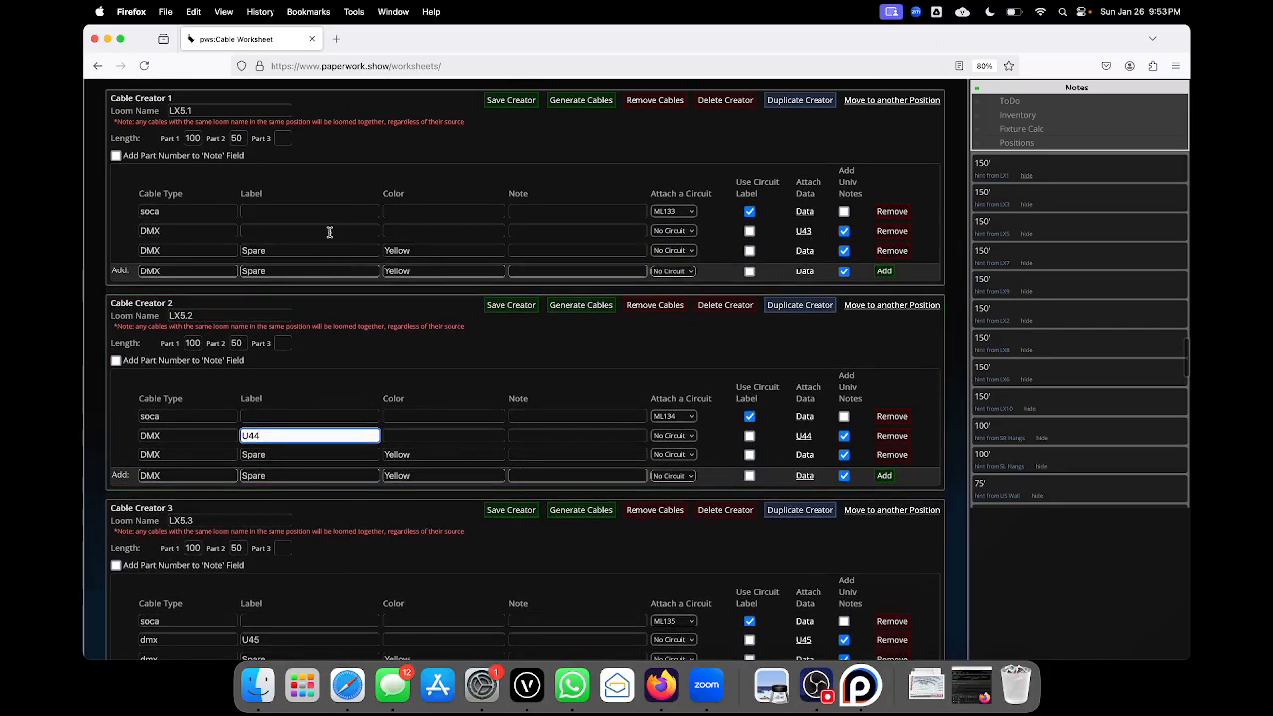
left_click(328, 232)
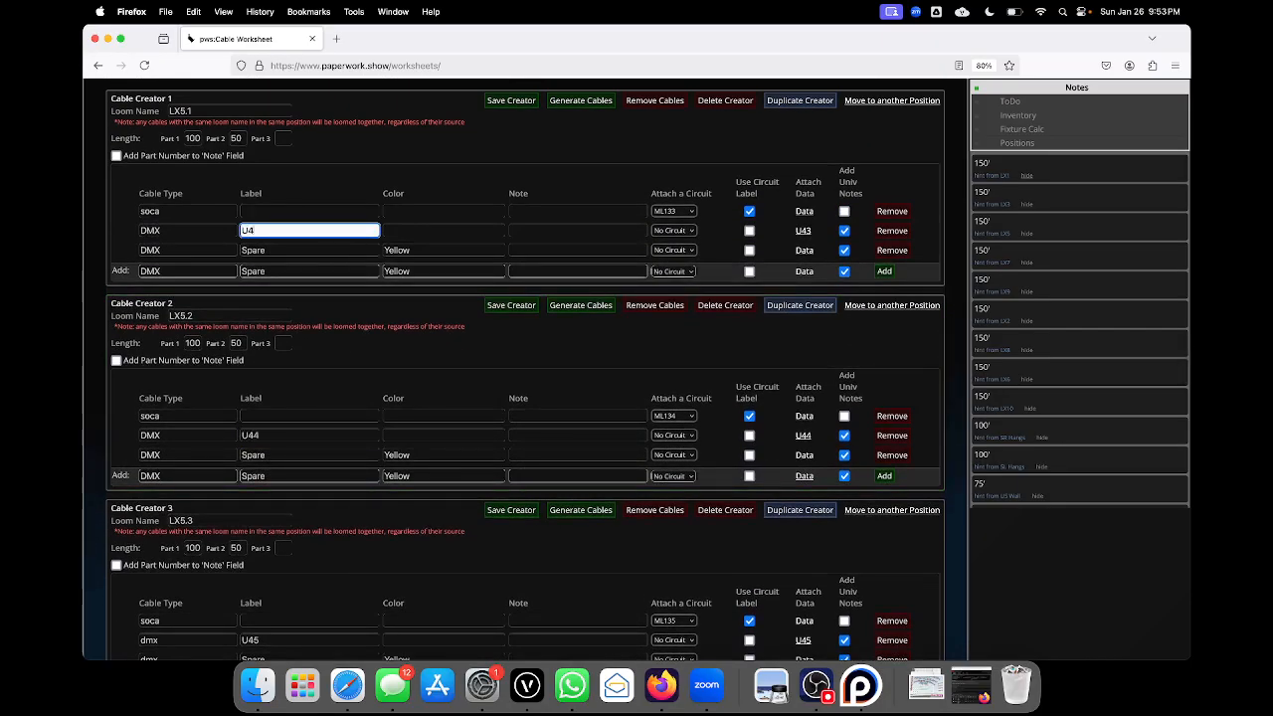
scroll(363, 261, "up", 4)
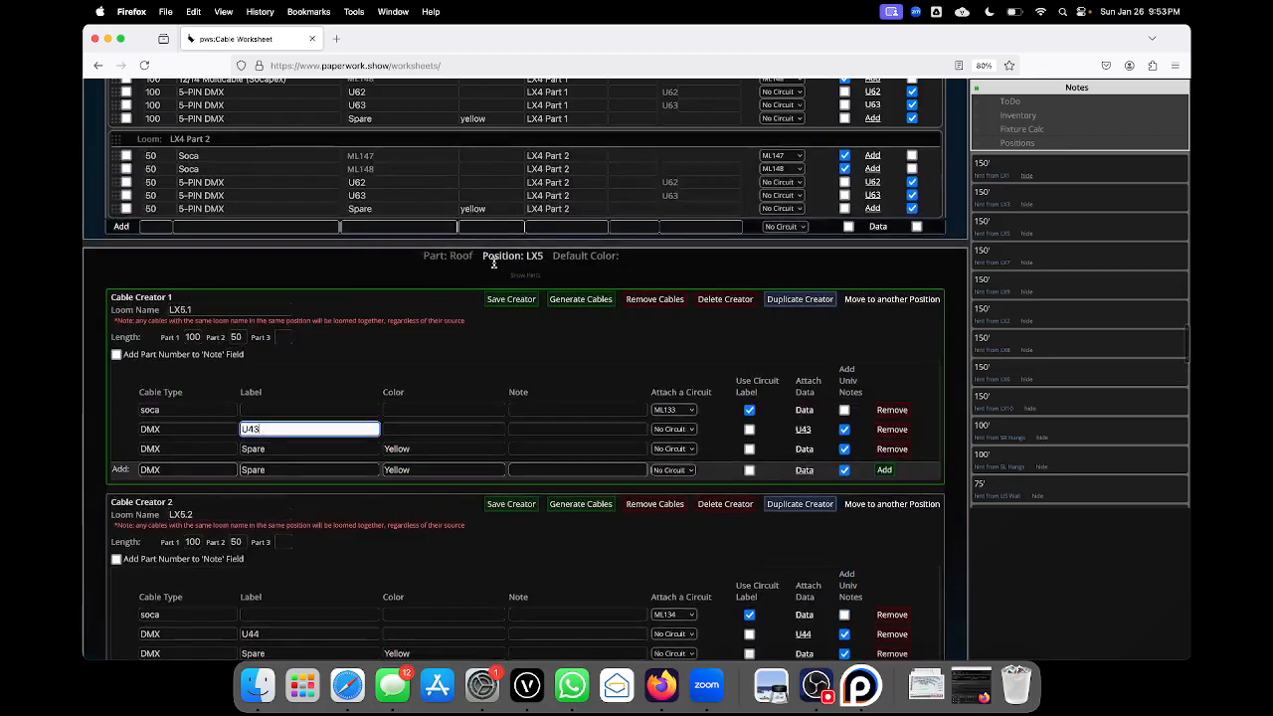
left_click(572, 300)
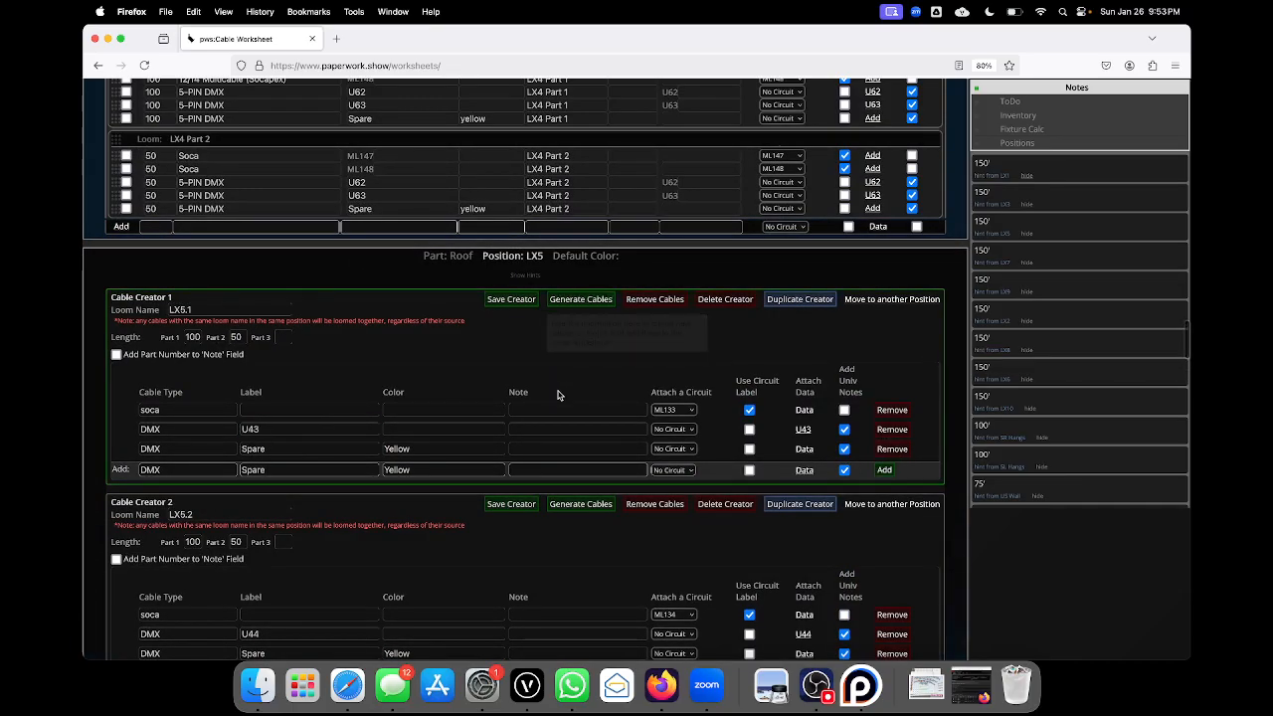
- Generate the cables from the LX5.2, LX5.3 and LX5.4 creators
scroll(557, 394, "down", 2)
left_click(579, 382)
scroll(582, 417, "down", 2)
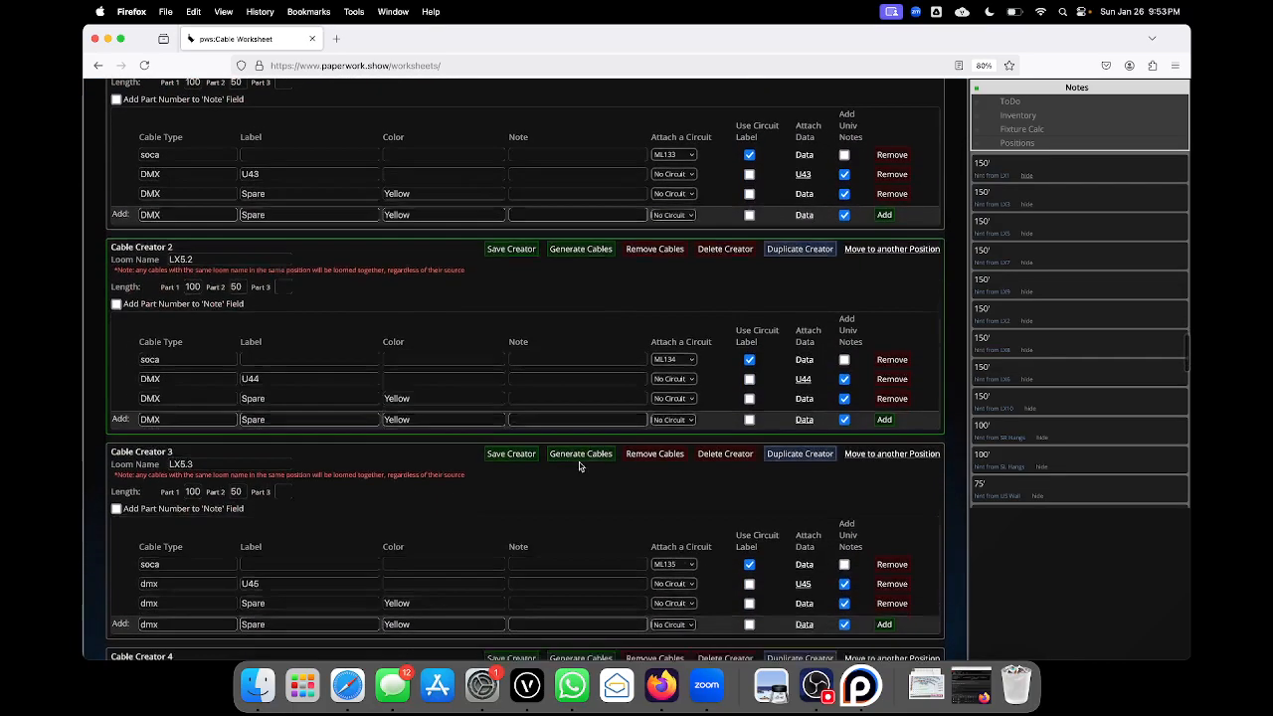
left_click(588, 449)
scroll(583, 477, "down", 2)
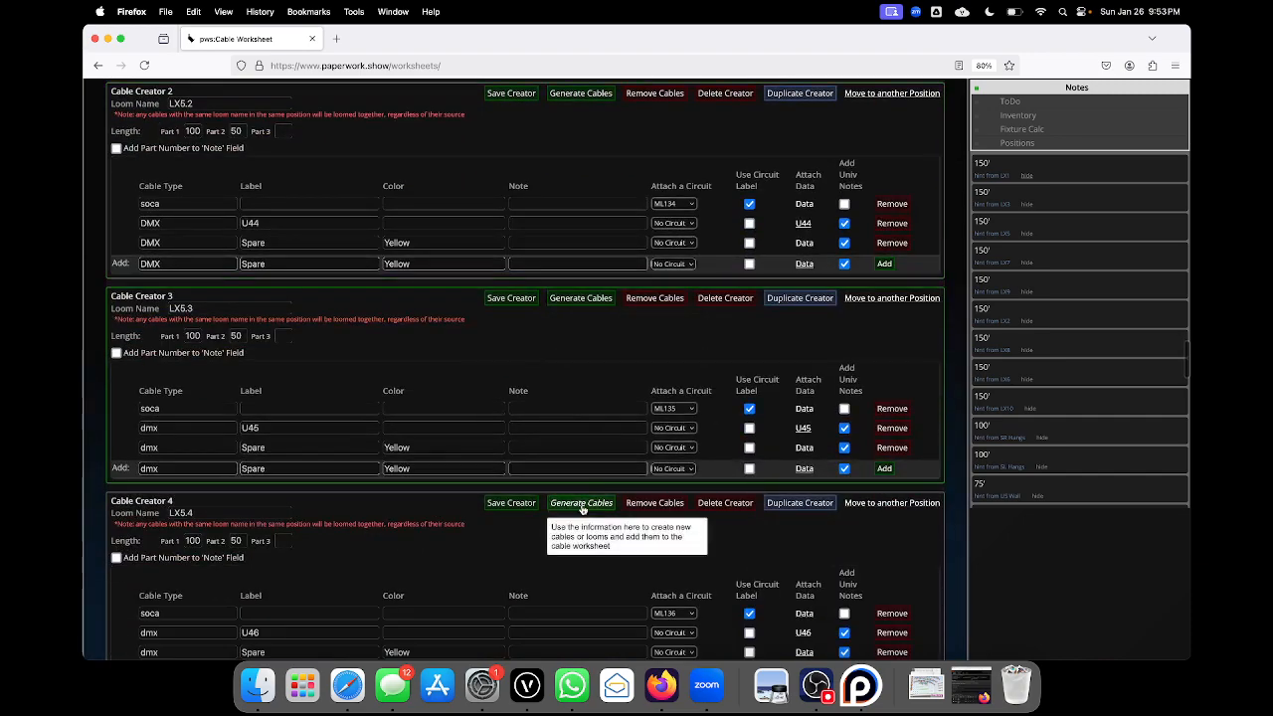
left_click(584, 505)
- Review the LX5 cable list, checking each loom part's lengths, circuits, universe labels and spares
scroll(557, 540, "down", 7)
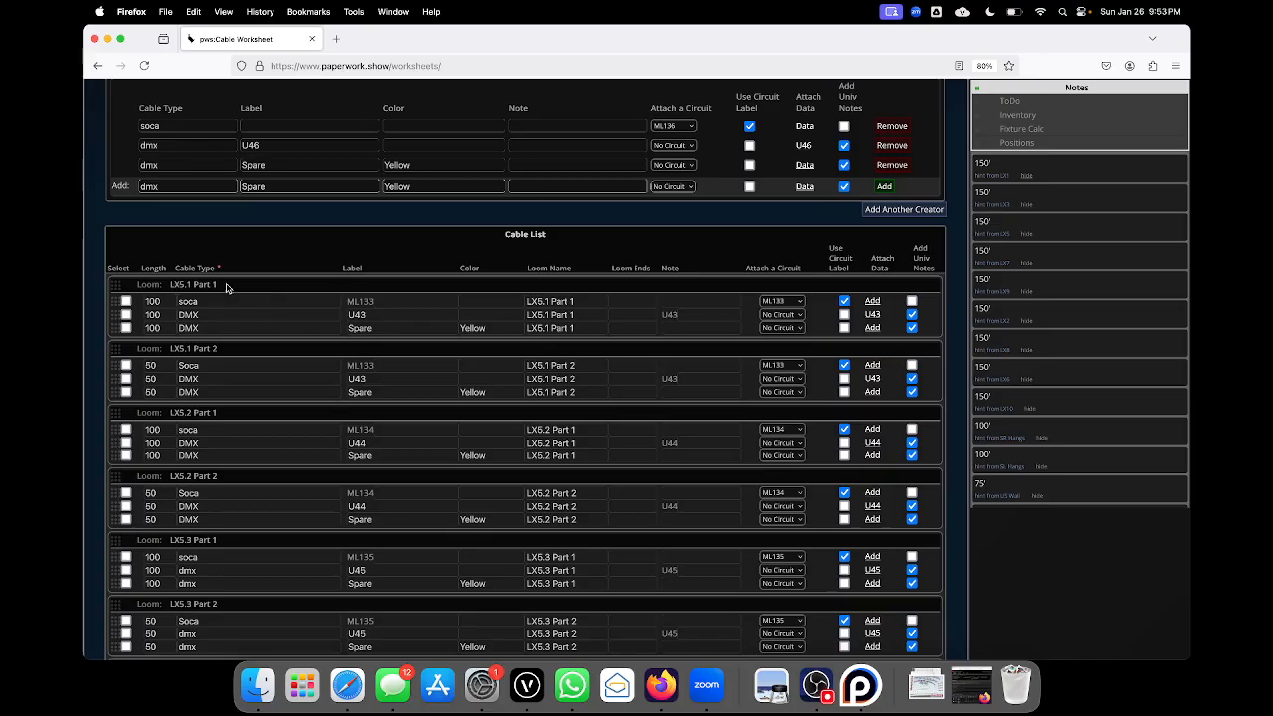
scroll(234, 394, "down", 3)
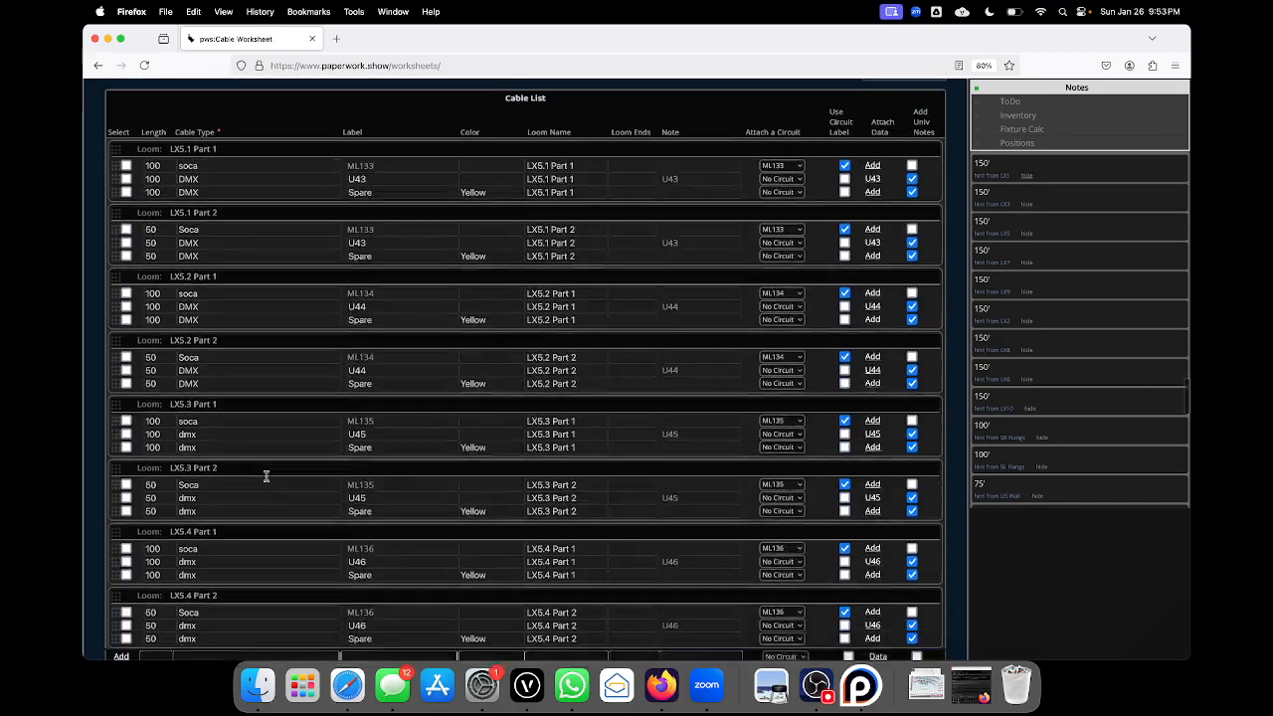
scroll(455, 484, "down", 3)
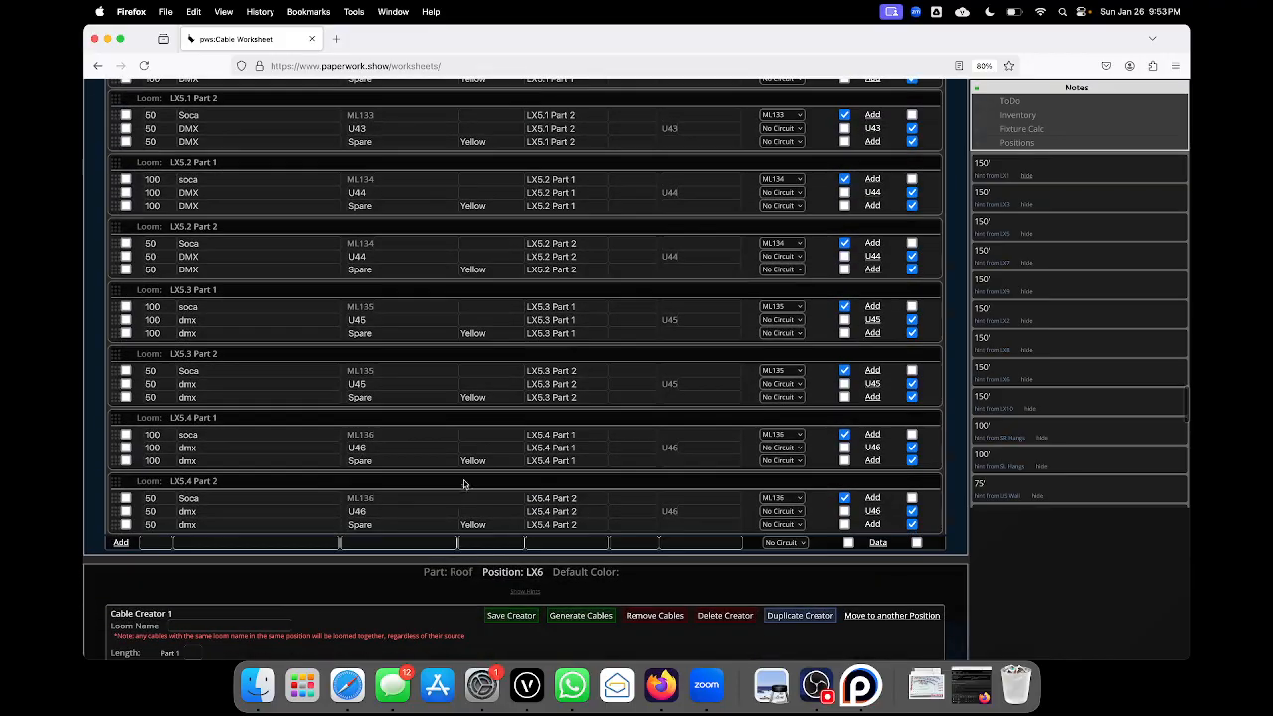
scroll(682, 391, "up", 5)
scroll(682, 397, "down", 4)
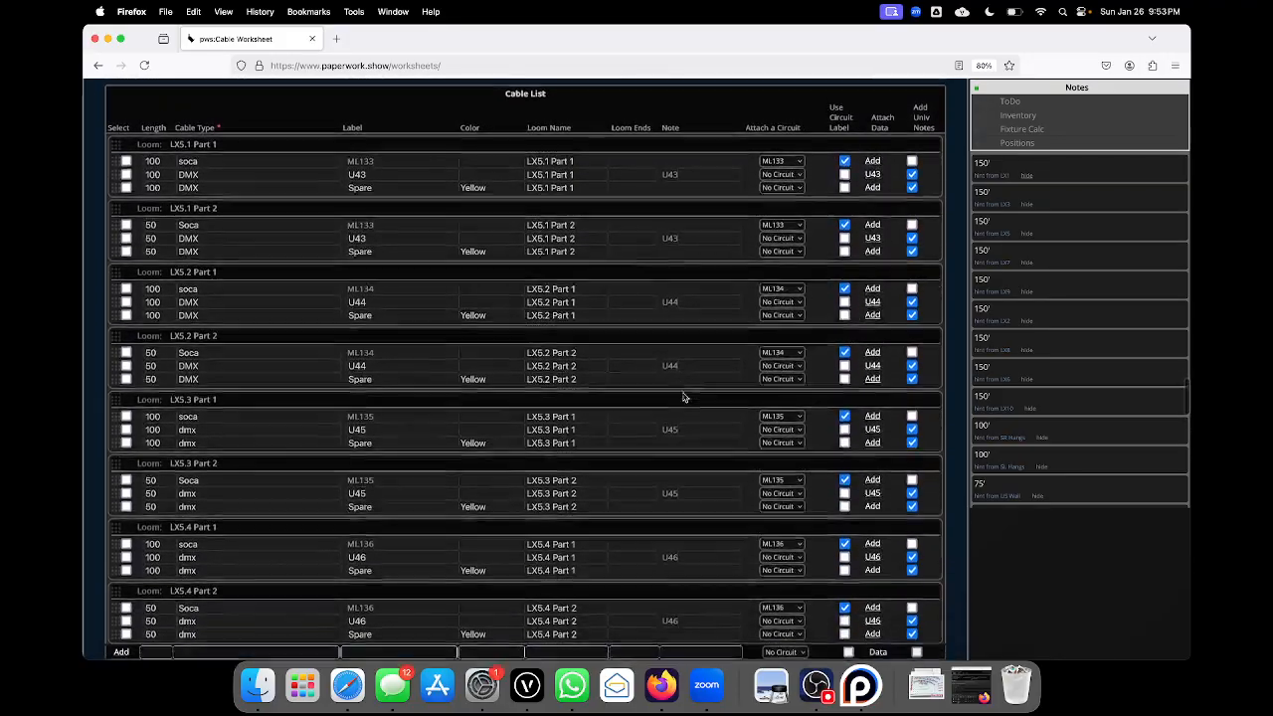
scroll(439, 488, "down", 10)
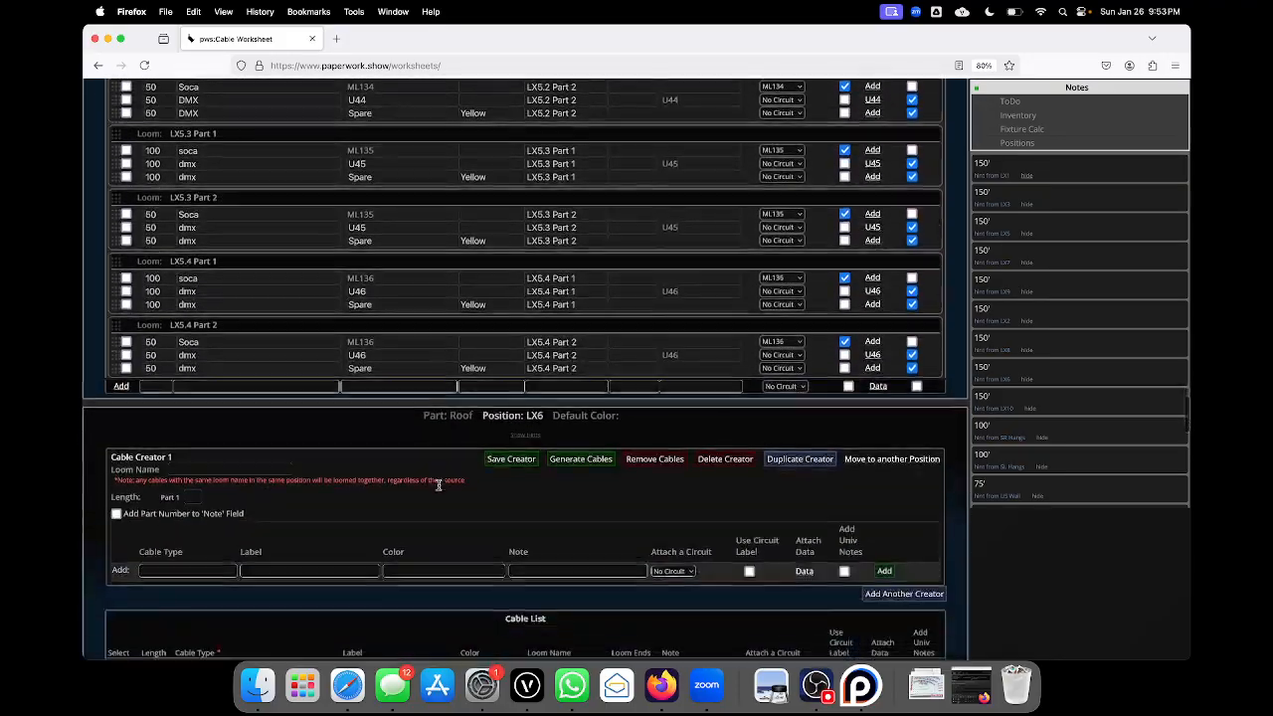
scroll(439, 488, "up", 10)
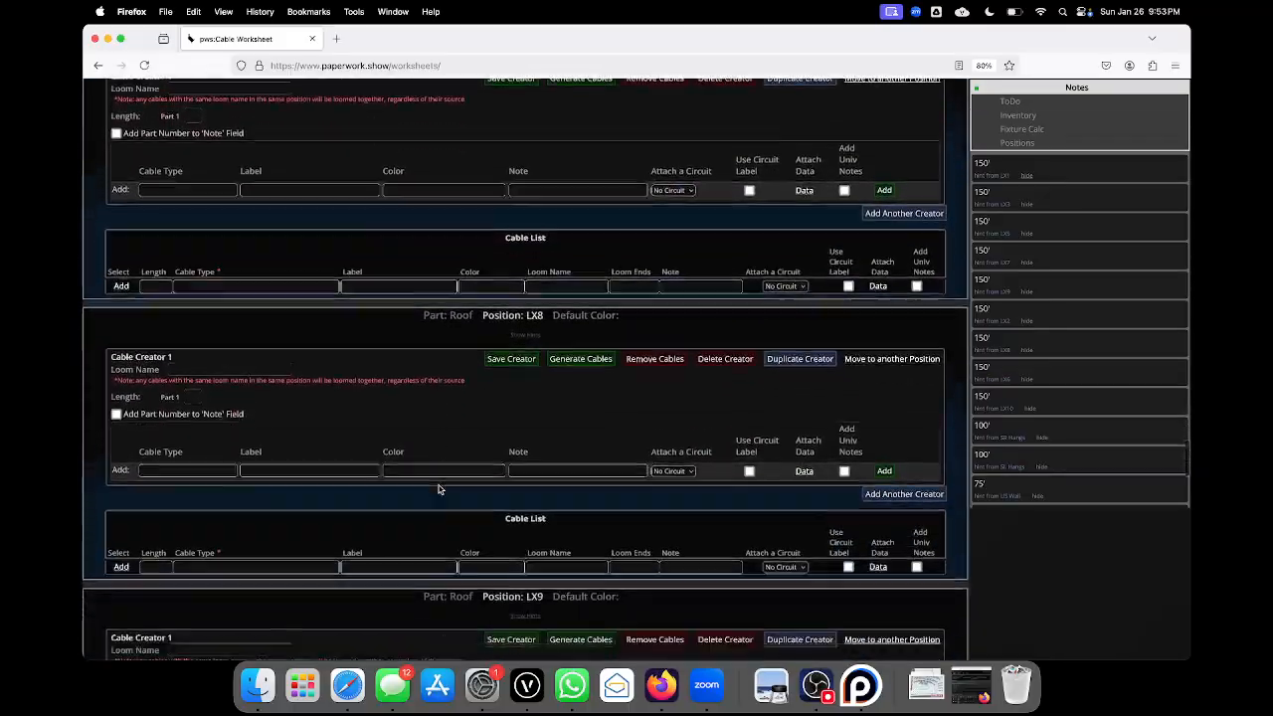
scroll(439, 489, "up", 20)
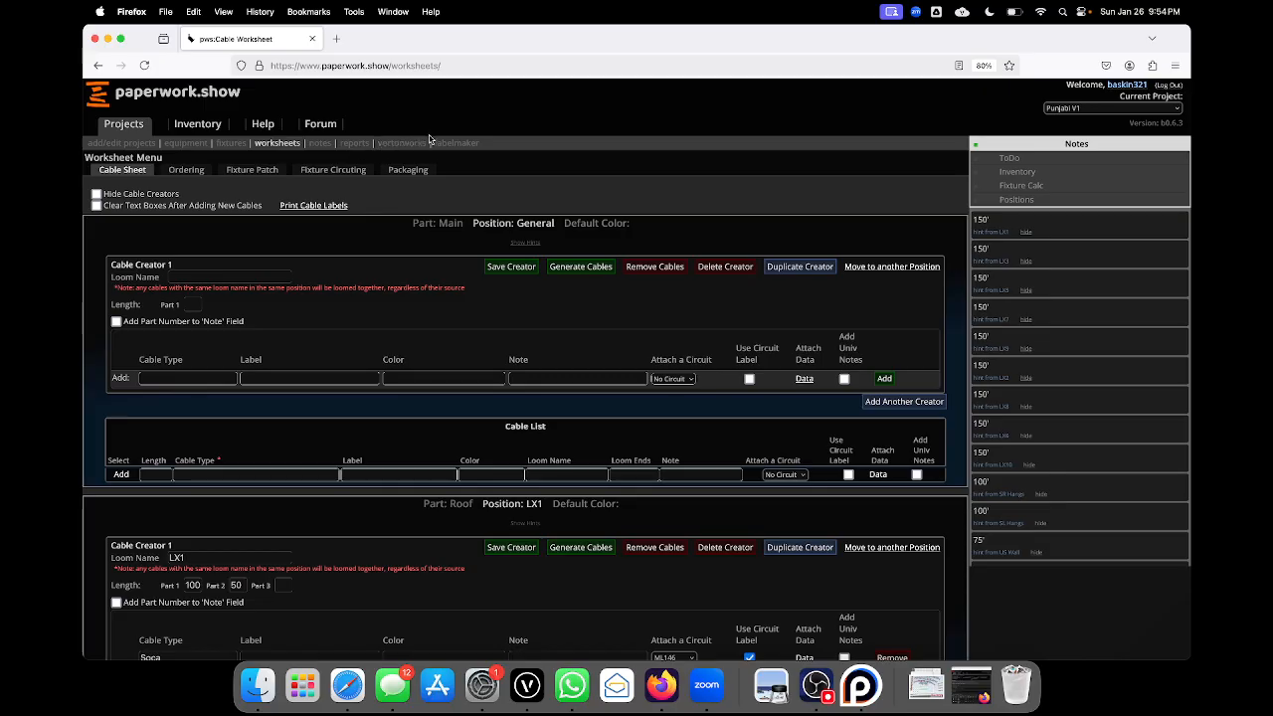
- Open the printable Cable/Equipment Label Sheet report, including show equipment with labels or color, and look through its looms
left_click(354, 144)
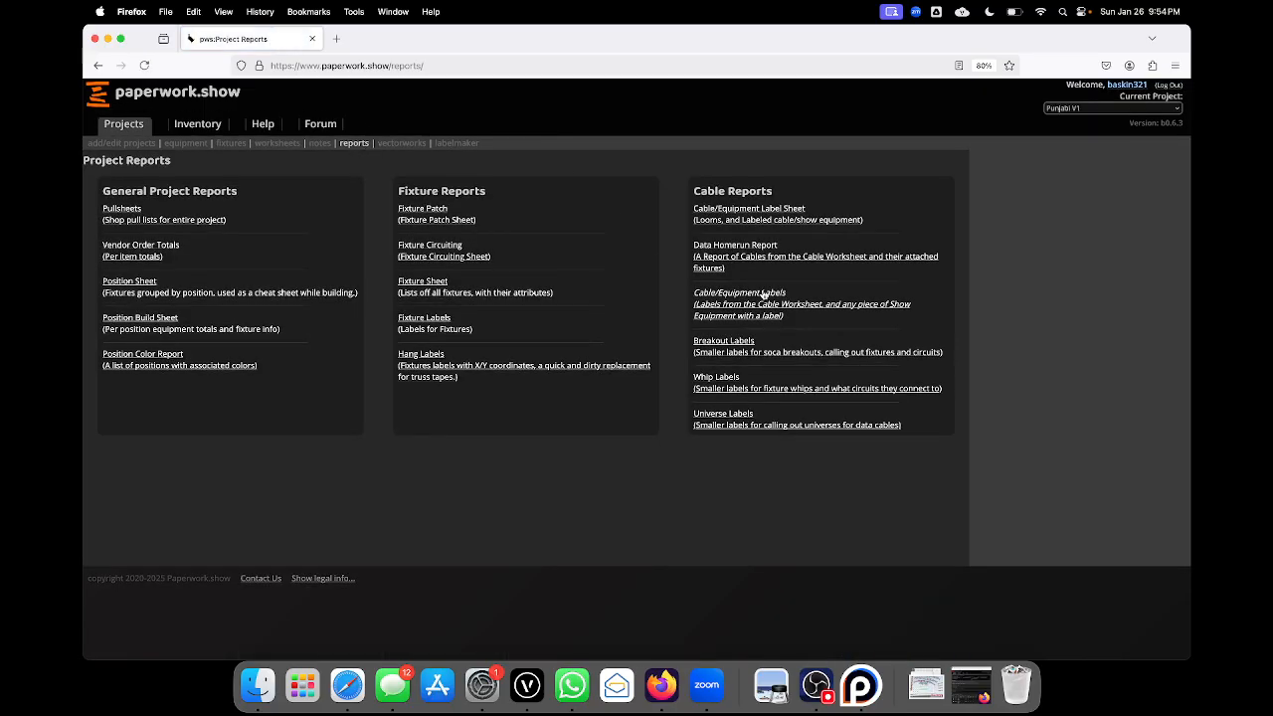
left_click(764, 212)
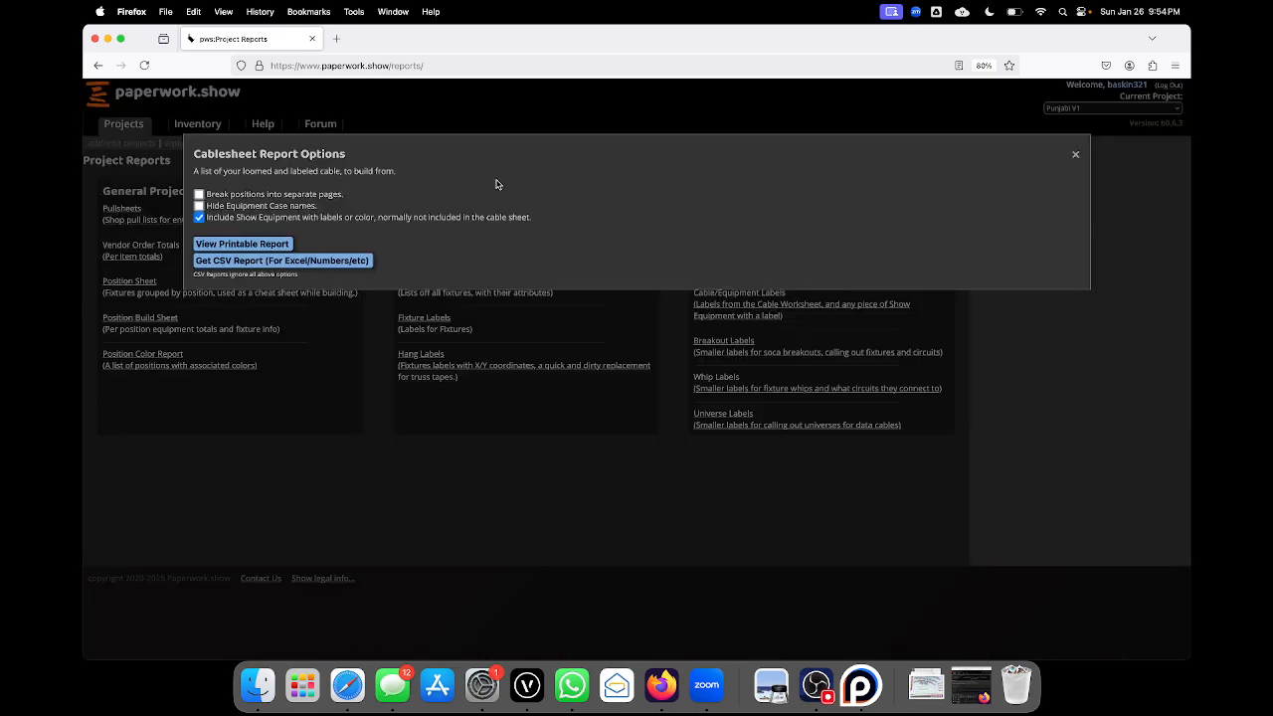
left_click(250, 242)
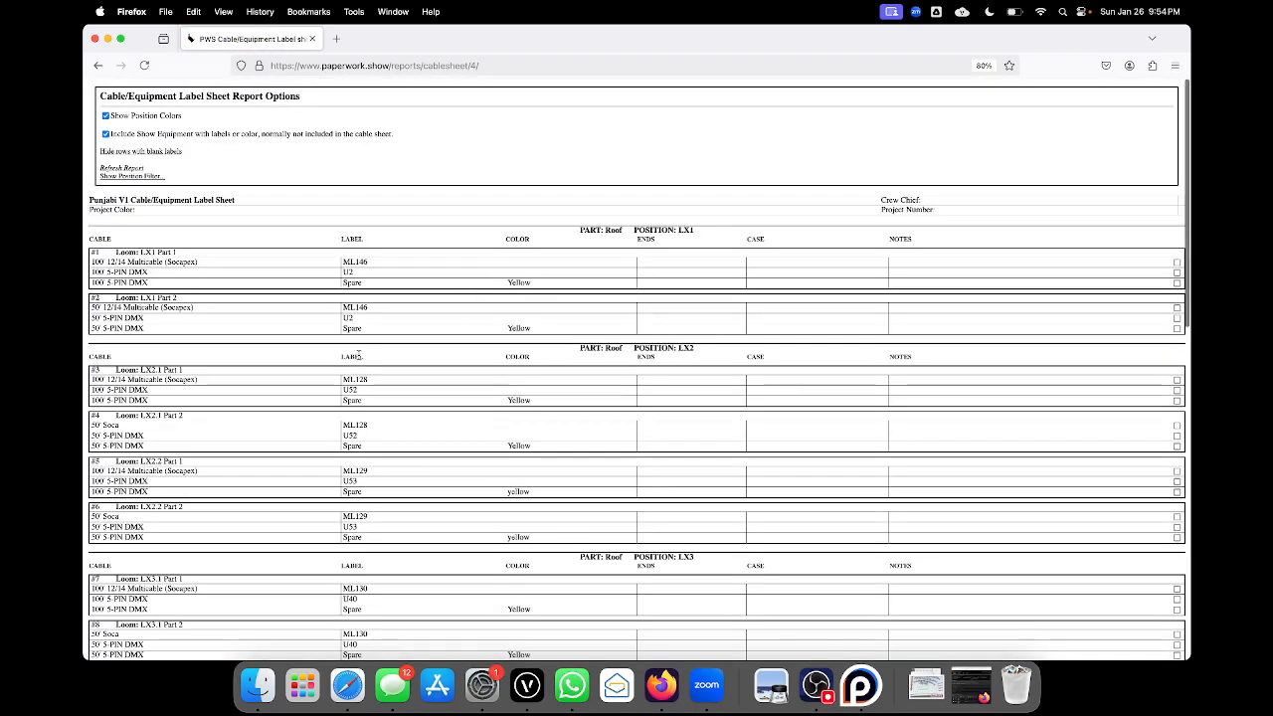
scroll(360, 359, "down", 3)
scroll(360, 359, "down", 2)
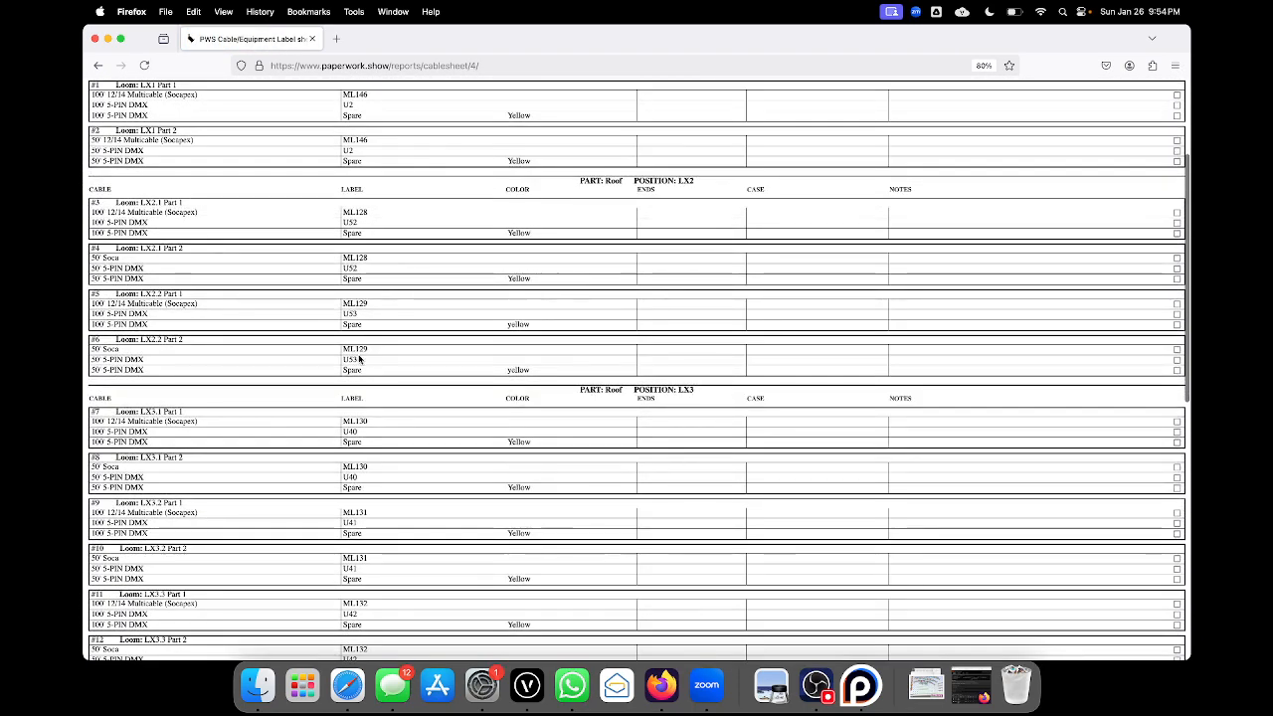
- Preview all pages of the label sheet's printout through looms LX5.1 to LX5.4, and close the preview without saving
key("super+p")
scroll(484, 341, "down", 5)
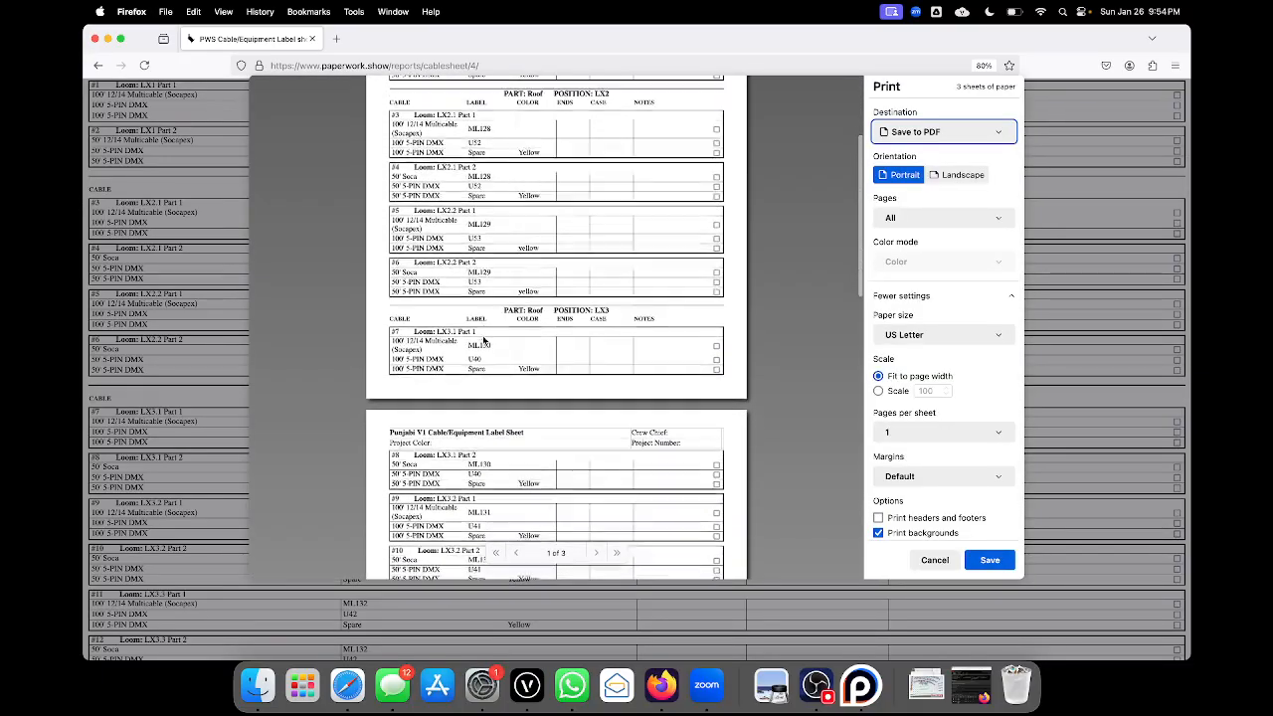
scroll(484, 341, "down", 8)
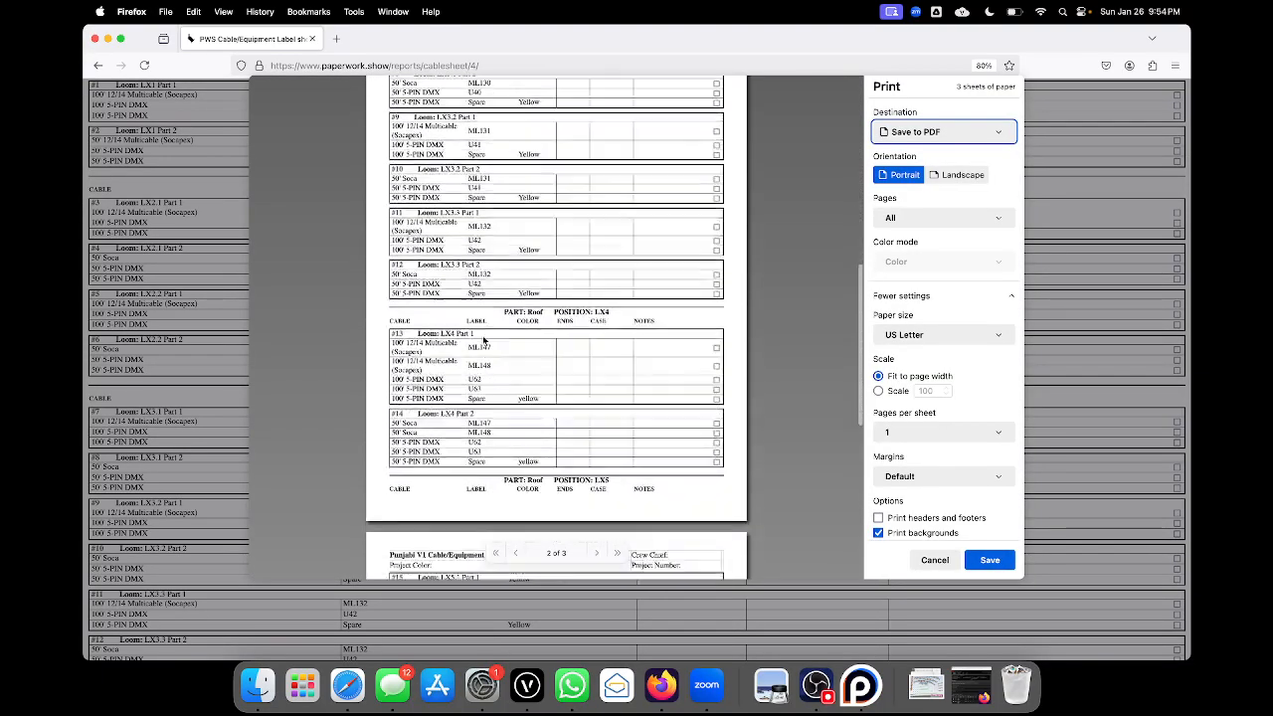
scroll(484, 341, "down", 3)
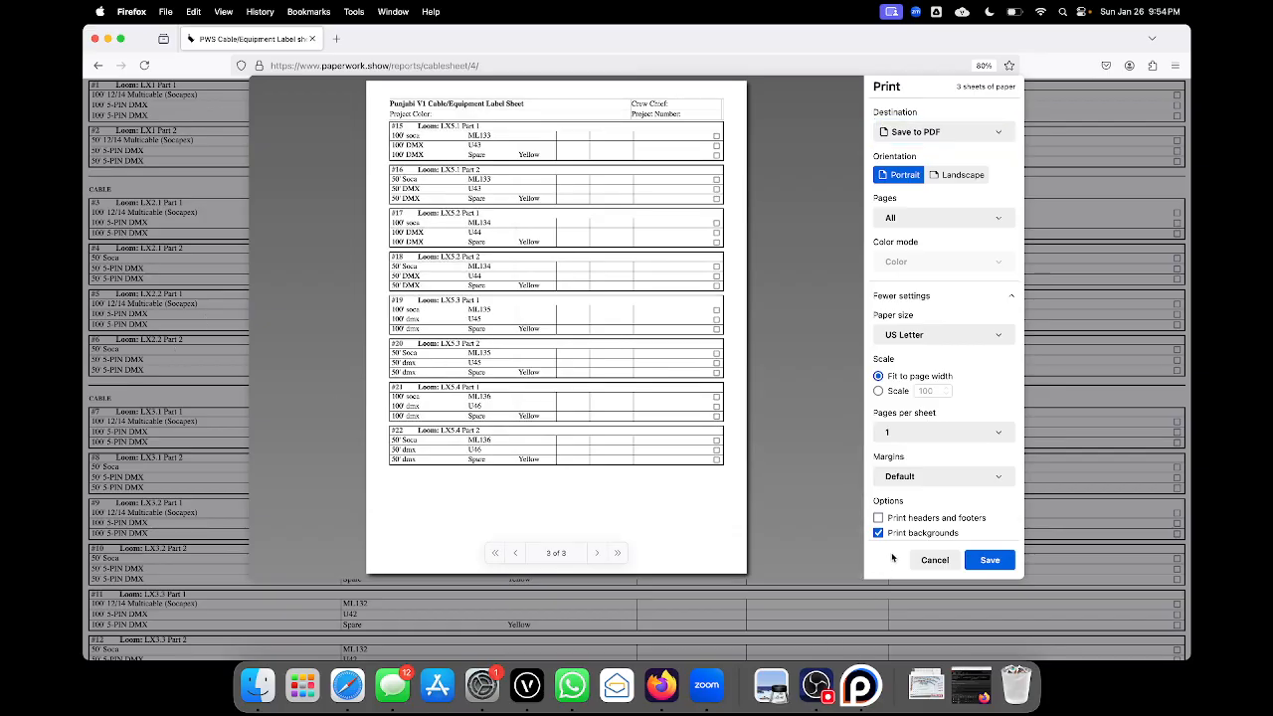
left_click(935, 560)
scroll(548, 366, "up", 5)
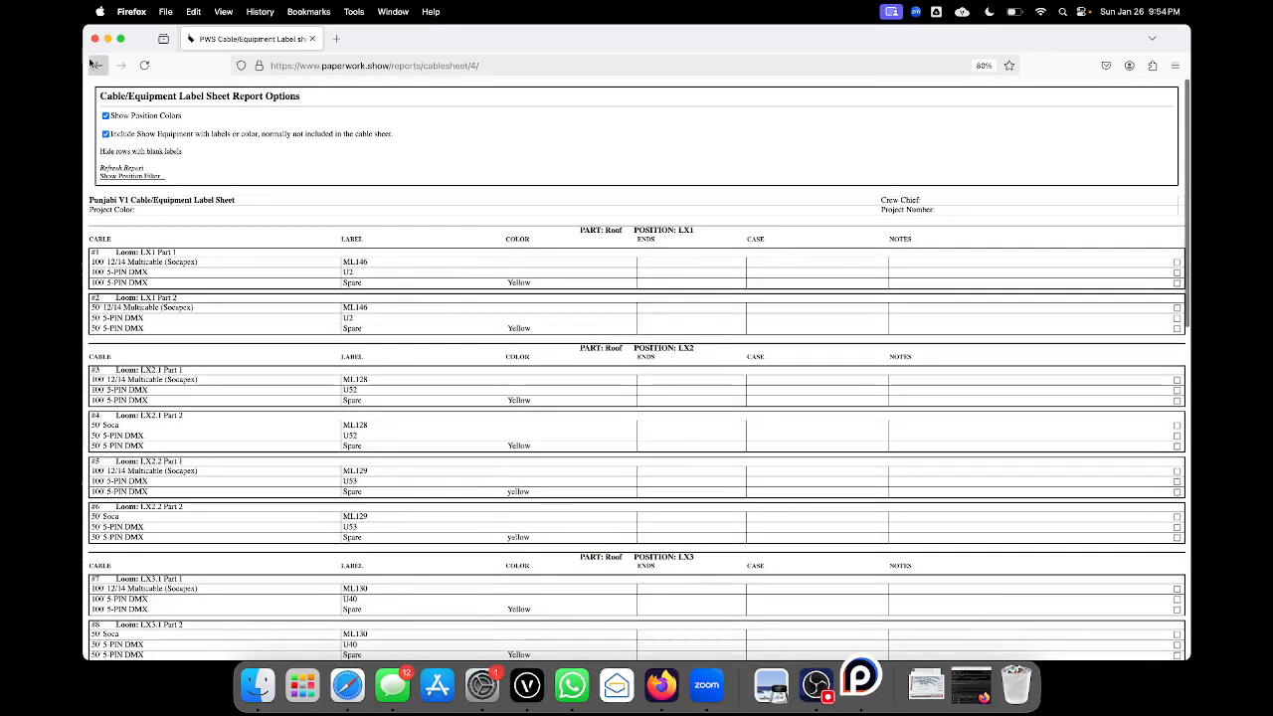
- View the Data Homerun Report from the project reports and return to the report list
left_click(96, 65)
left_click(441, 362)
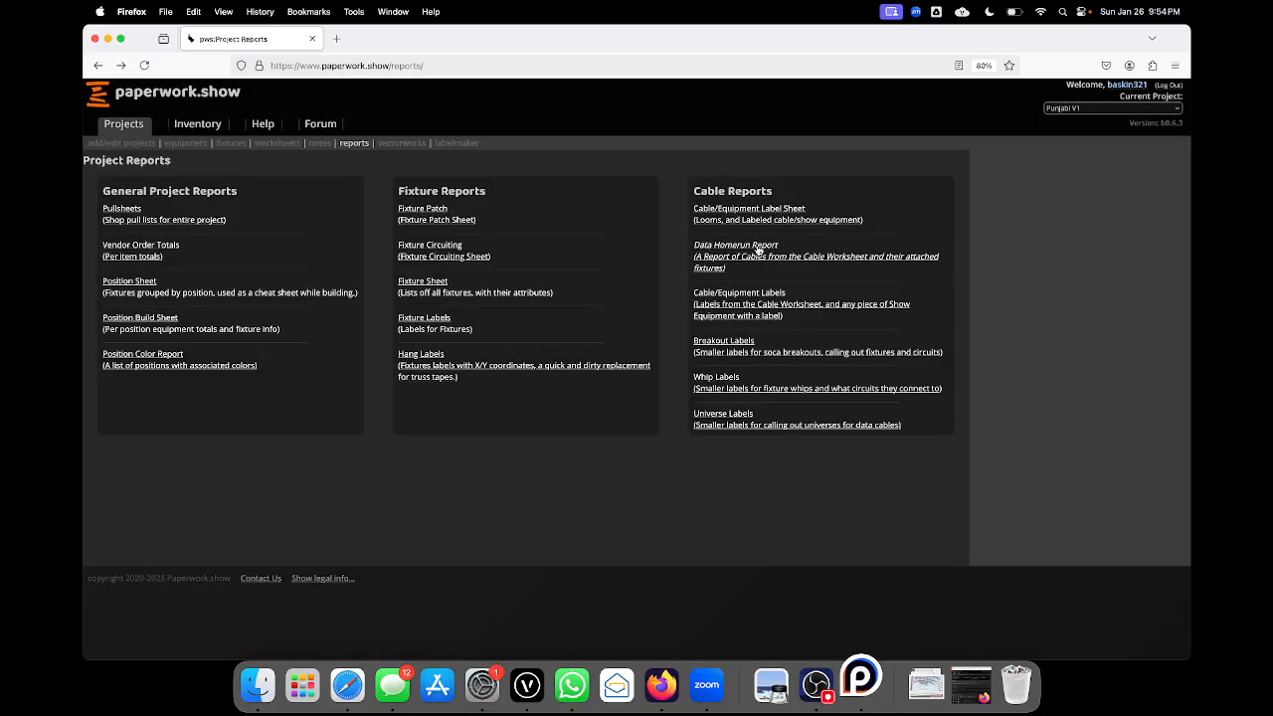
left_click(758, 250)
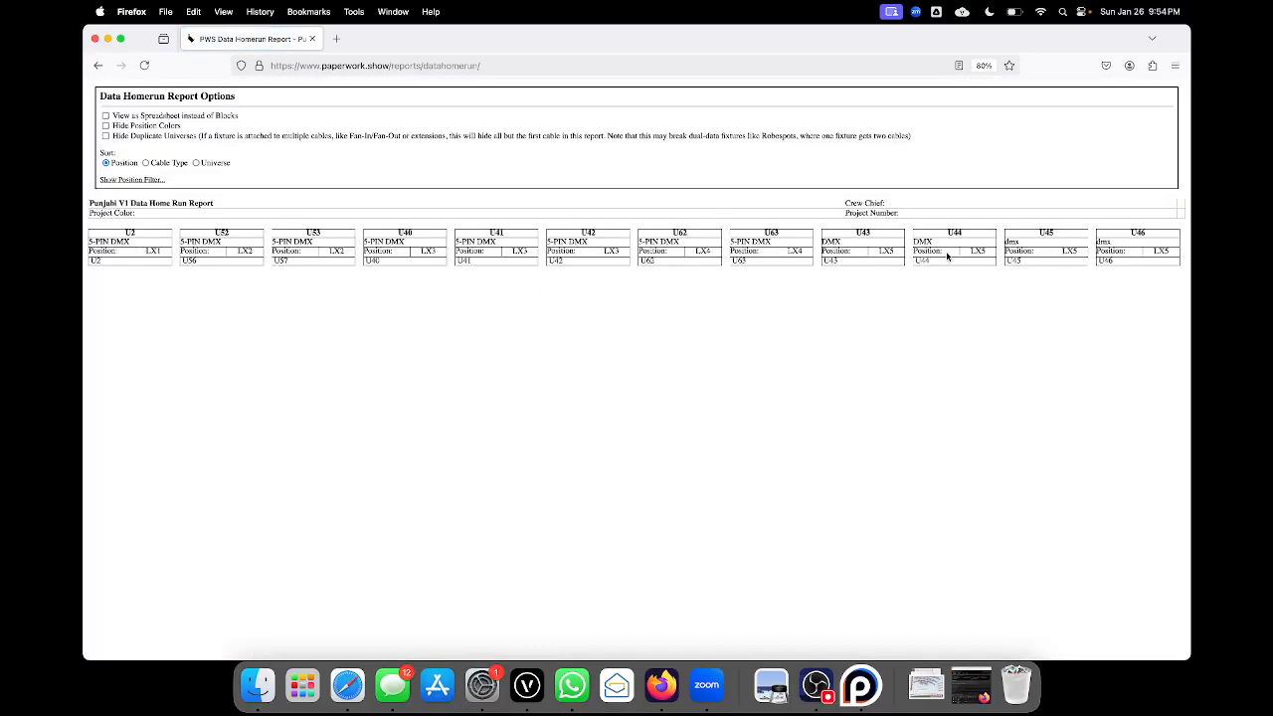
left_click(97, 65)
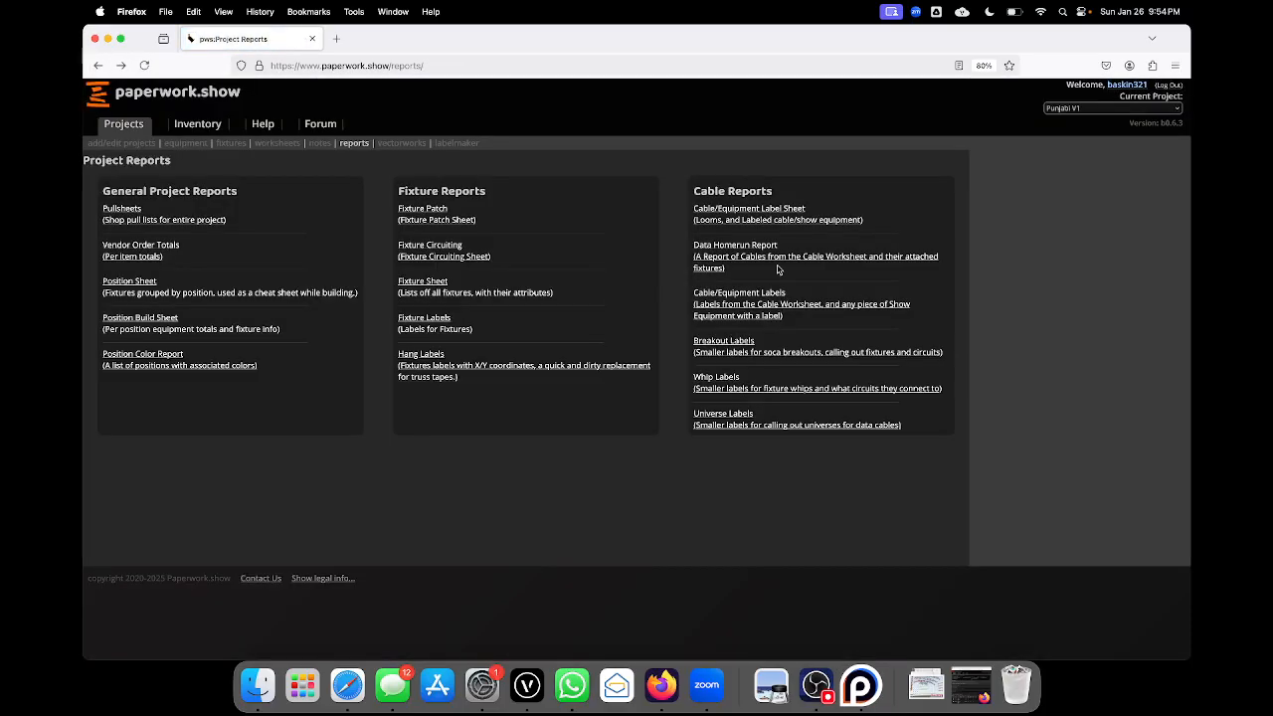
- Open the Cable/Equipment Labels report and examine the printable labels for the LX1 to LX5 cables
left_click(743, 295)
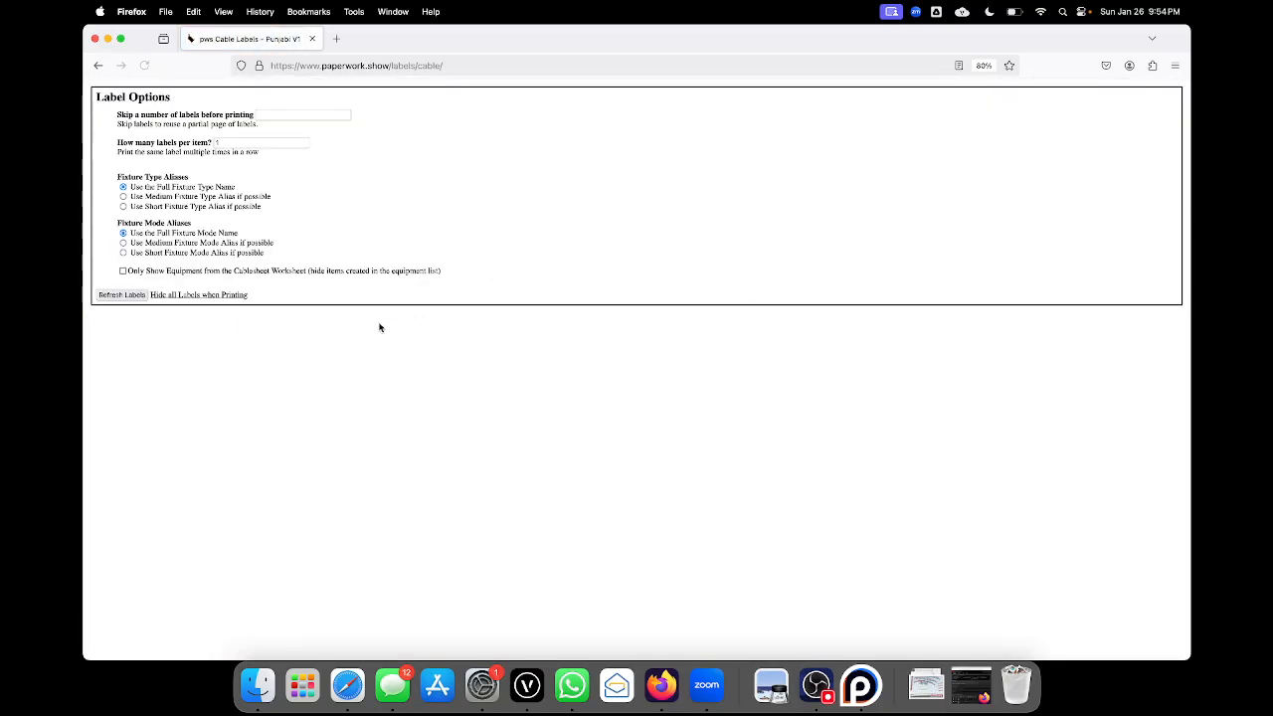
scroll(331, 424, "down", 2)
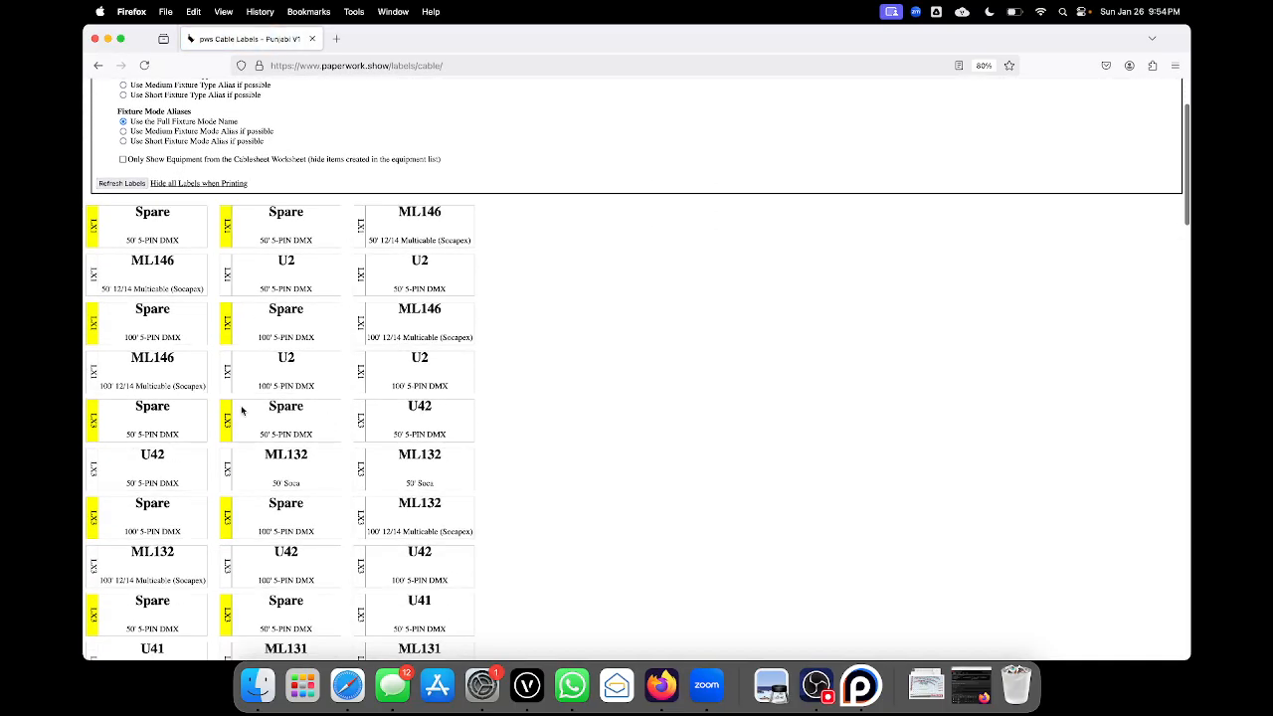
scroll(241, 410, "down", 2)
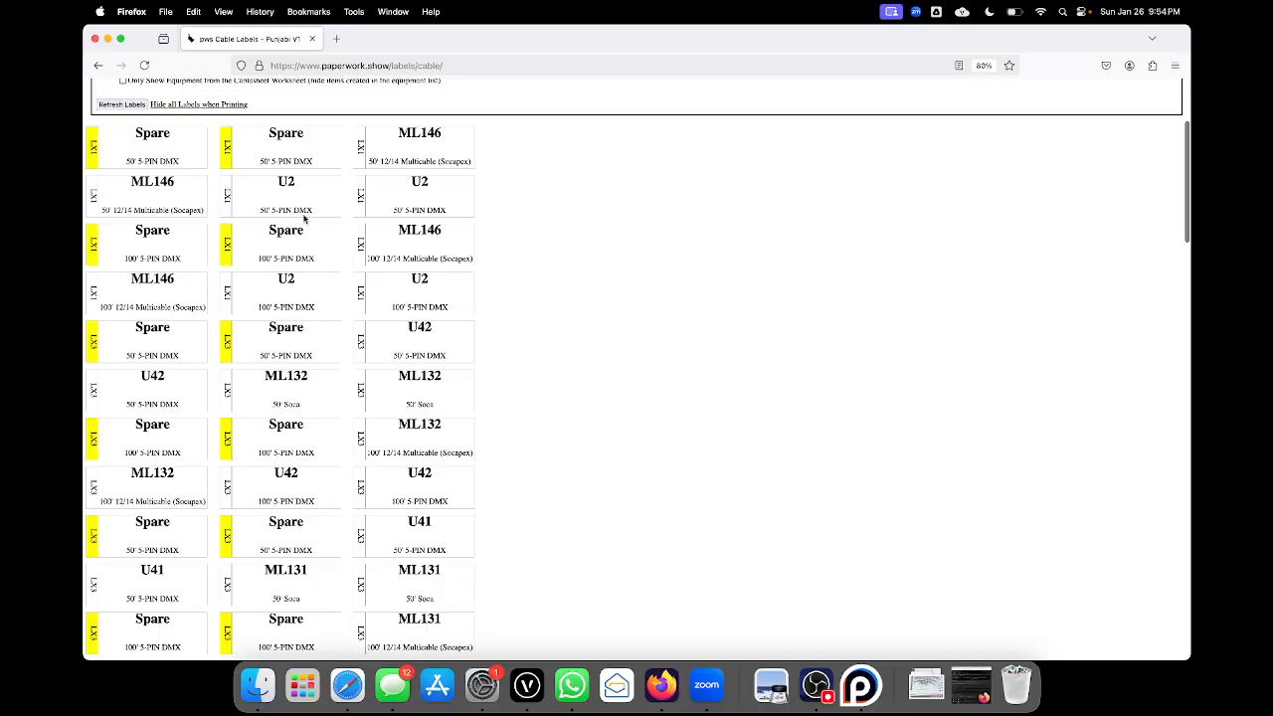
scroll(261, 438, "down", 15)
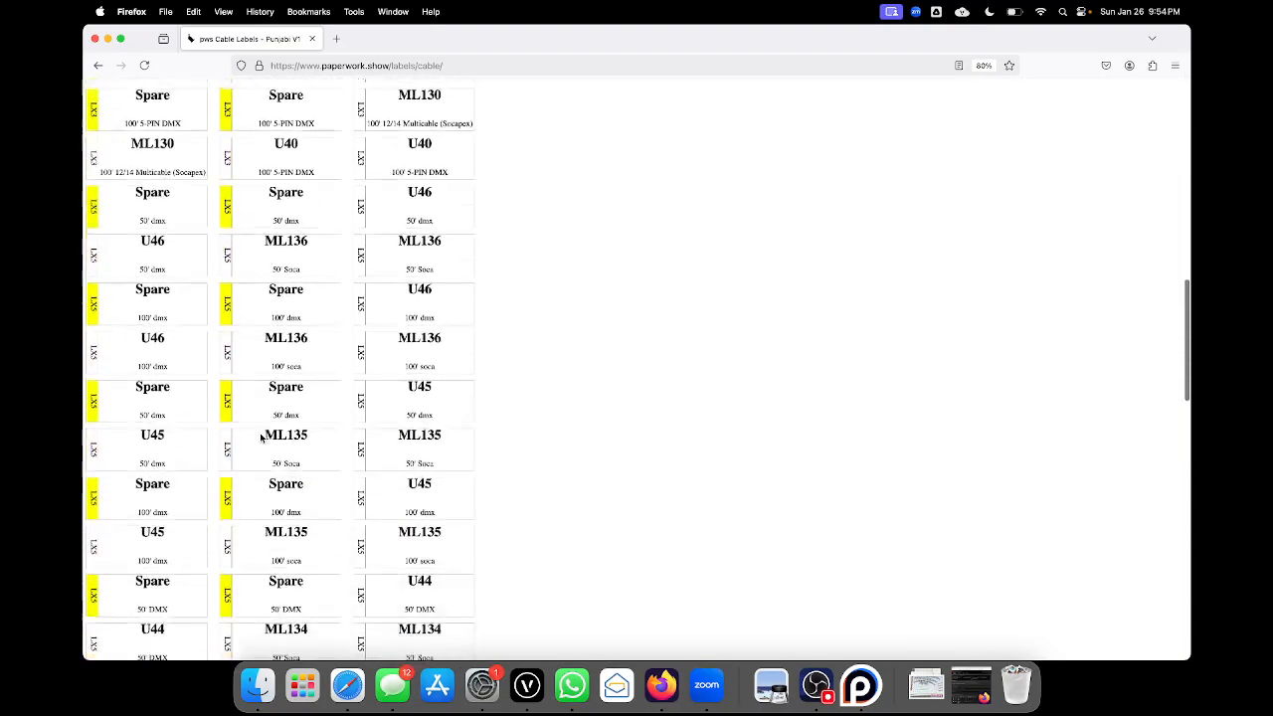
scroll(261, 438, "down", 4)
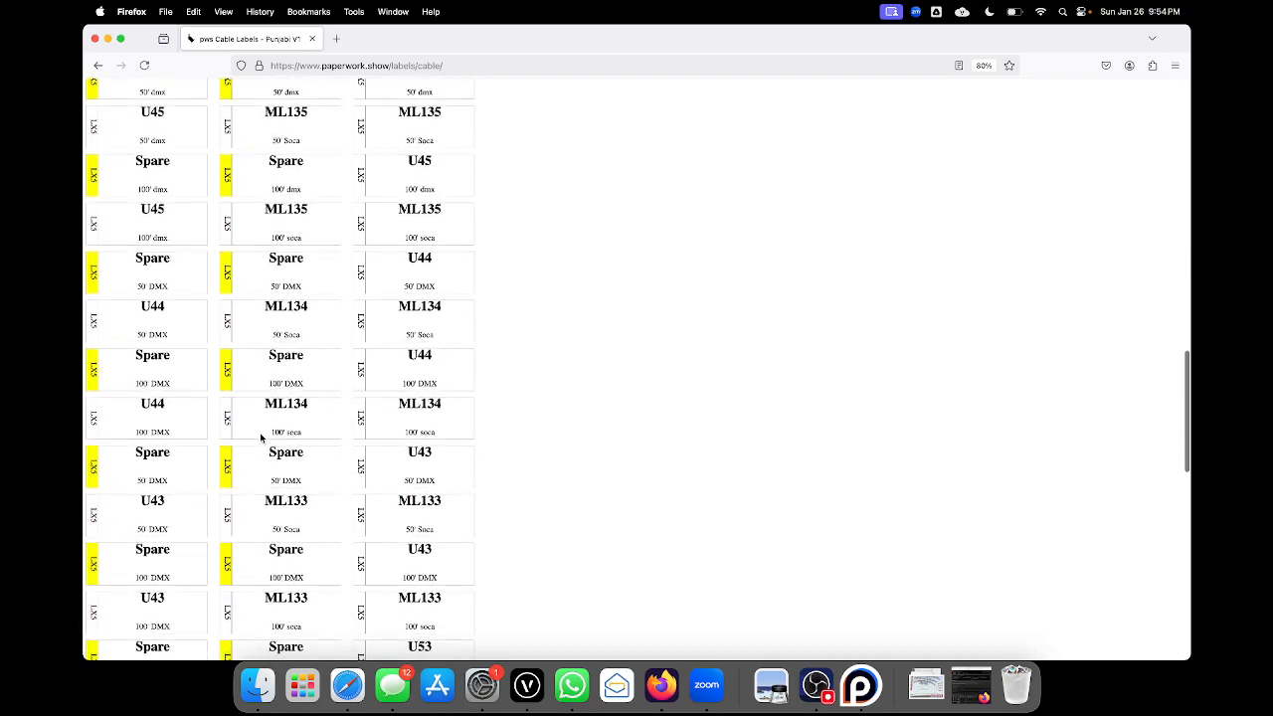
scroll(260, 437, "down", 15)
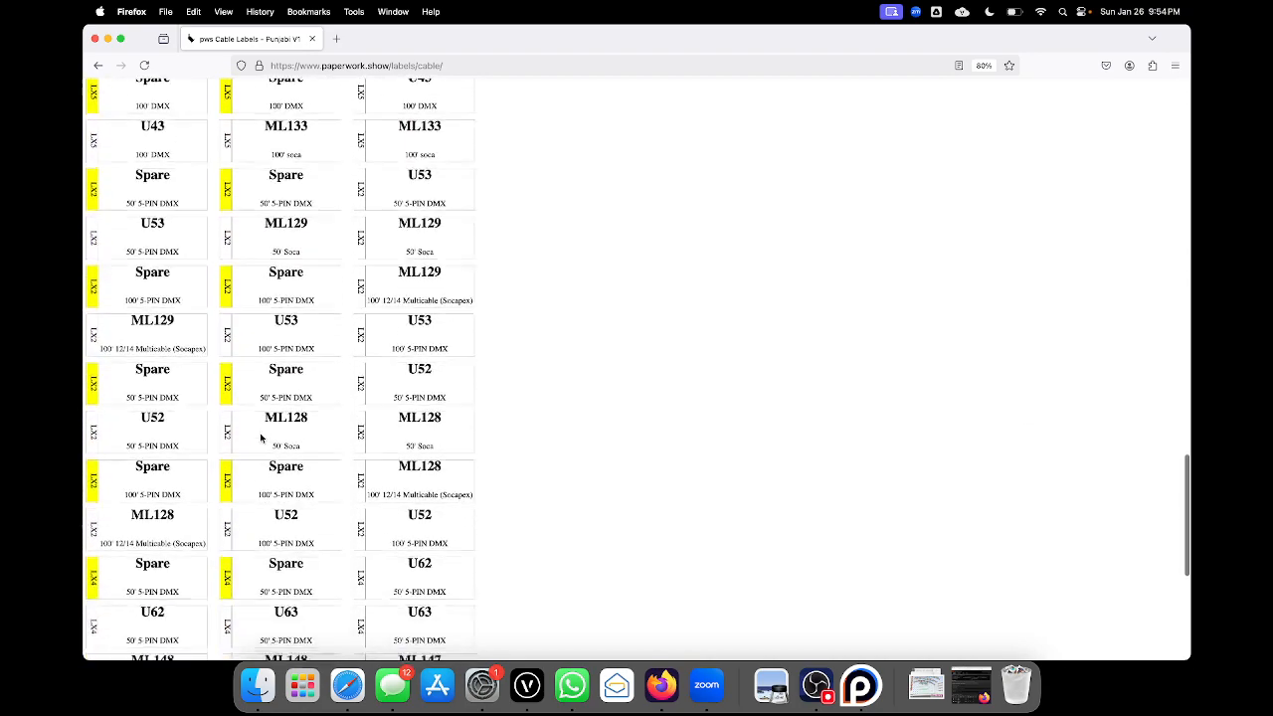
scroll(260, 438, "up", 18)
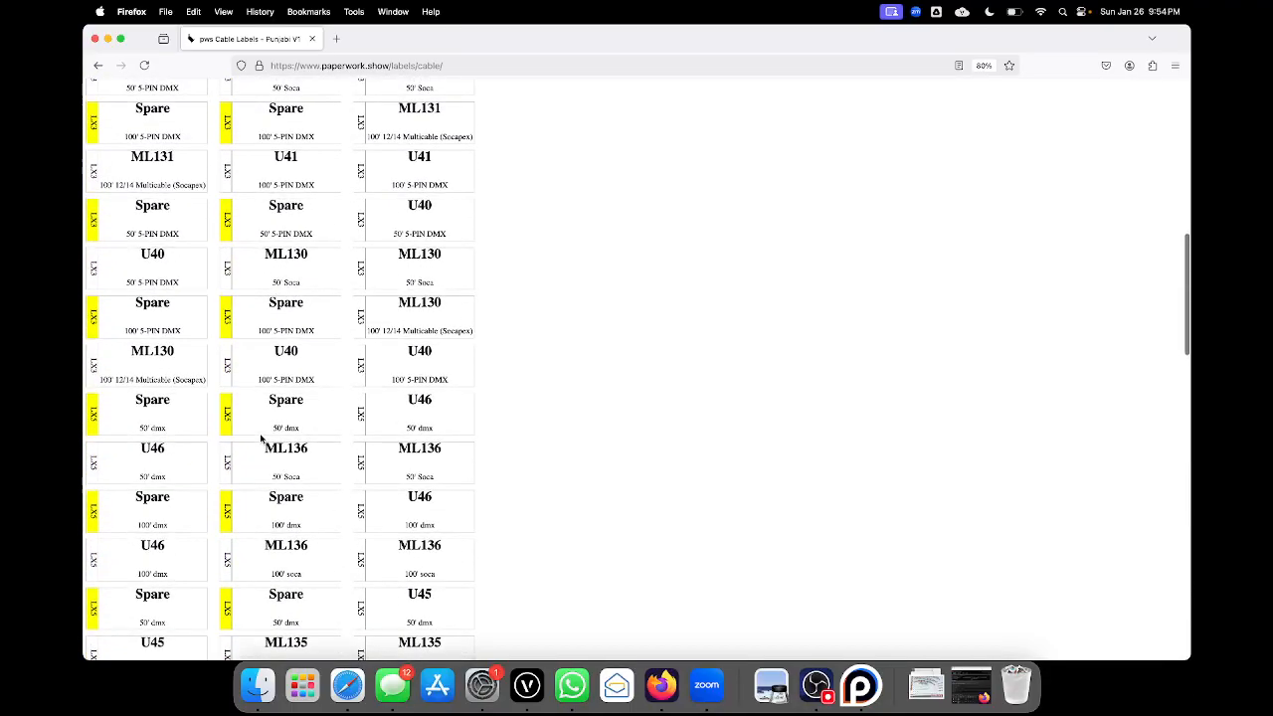
scroll(261, 438, "up", 10)
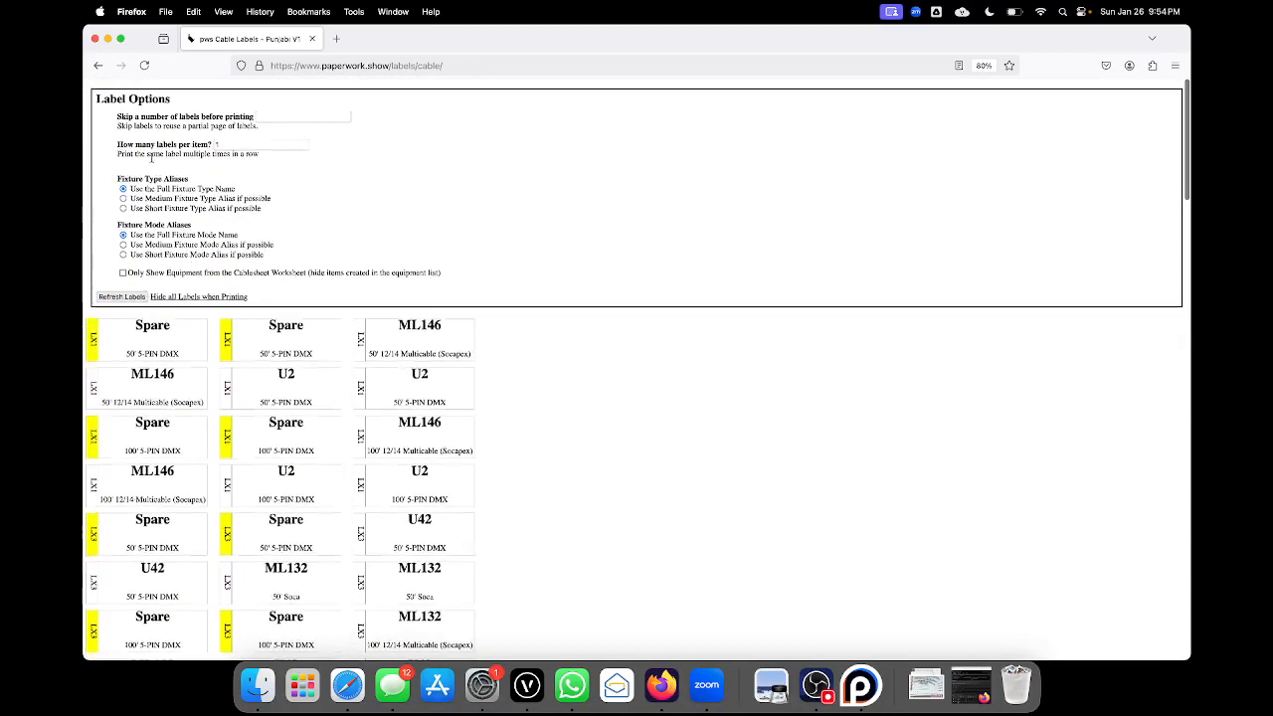
- Leave the cable labels report, open the label maker, and look through the list of saved labels
left_click(99, 67)
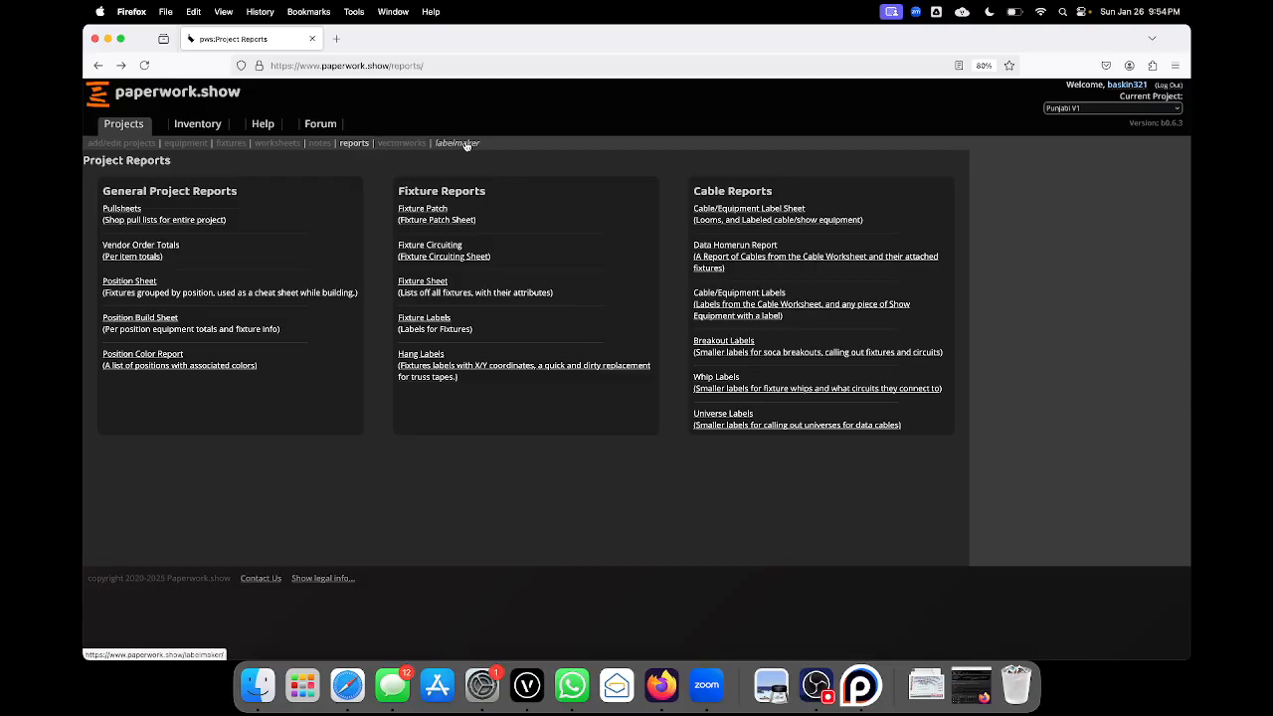
left_click(464, 142)
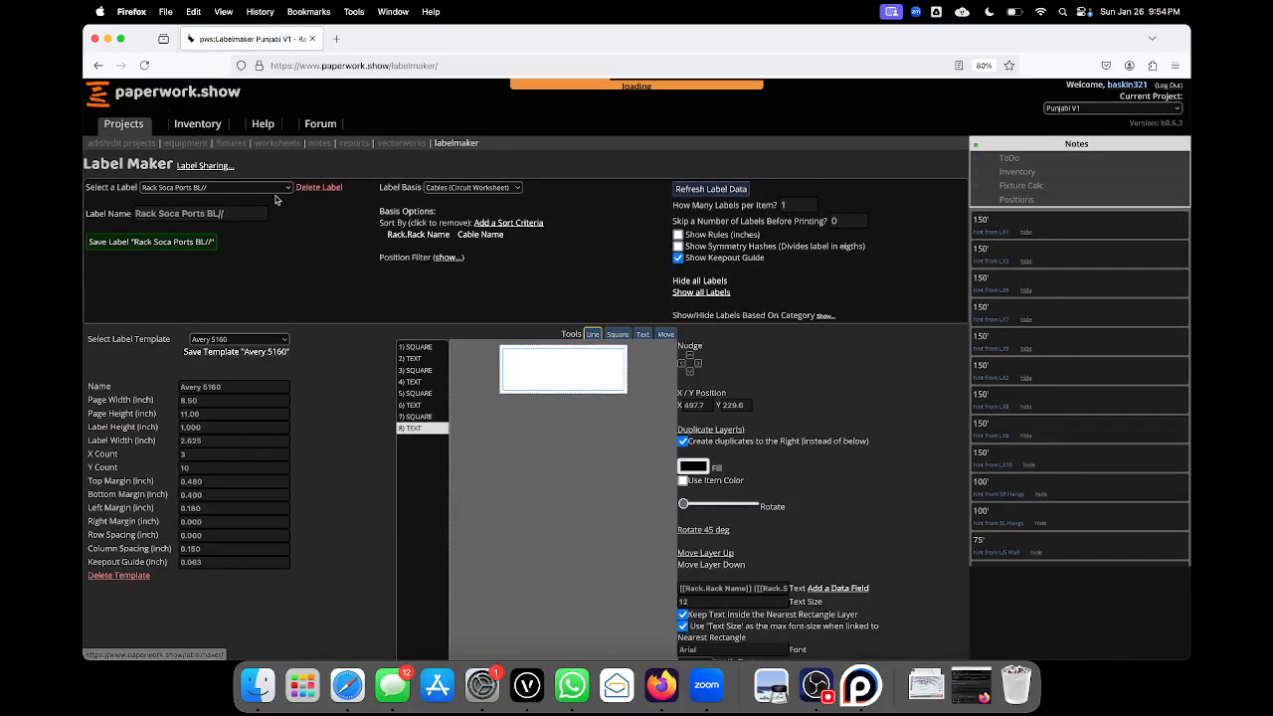
left_click(252, 188)
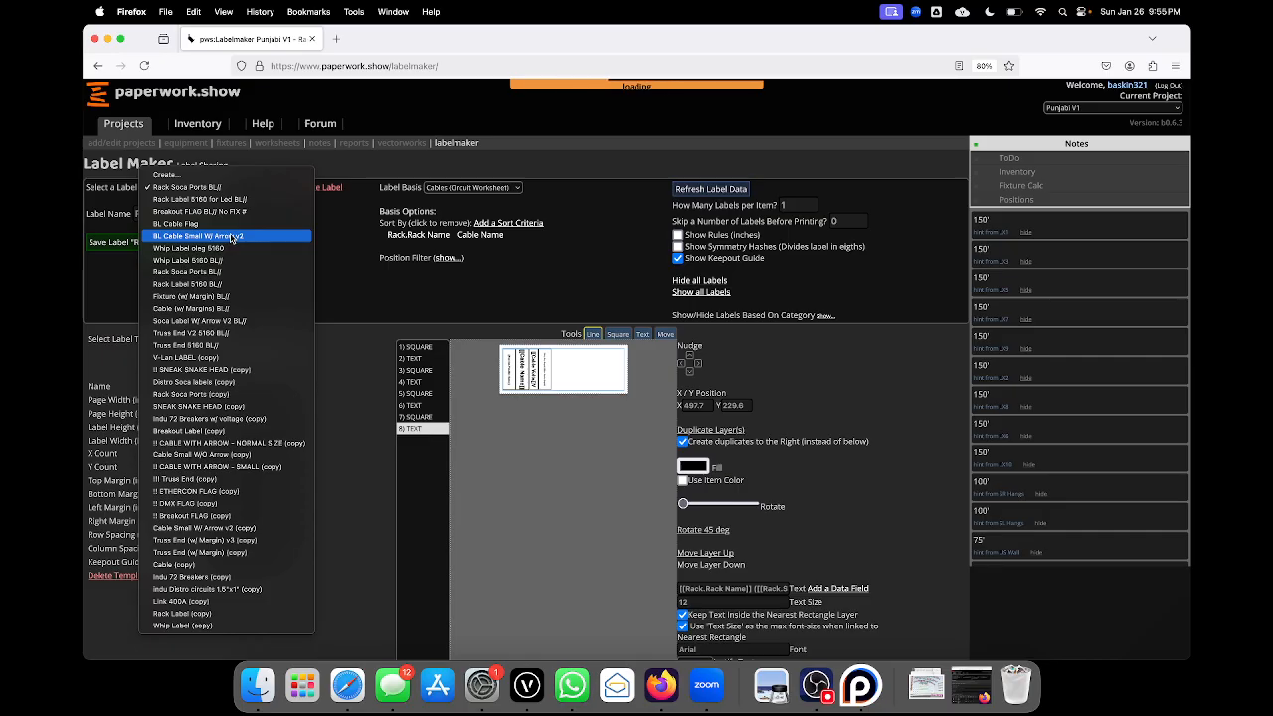
left_click(323, 237)
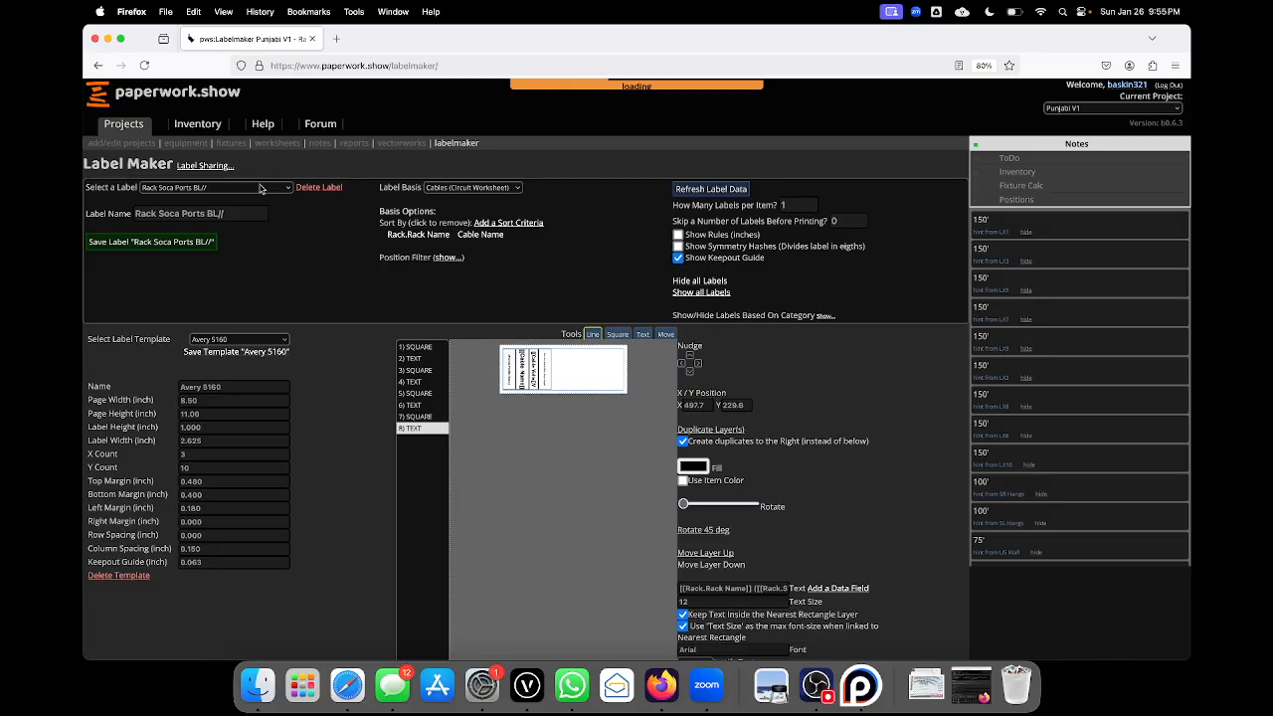
- Open label sharing and look through the public labels, selecting and deselecting Soca Label W/ Arrow V2 without copying it
left_click(205, 166)
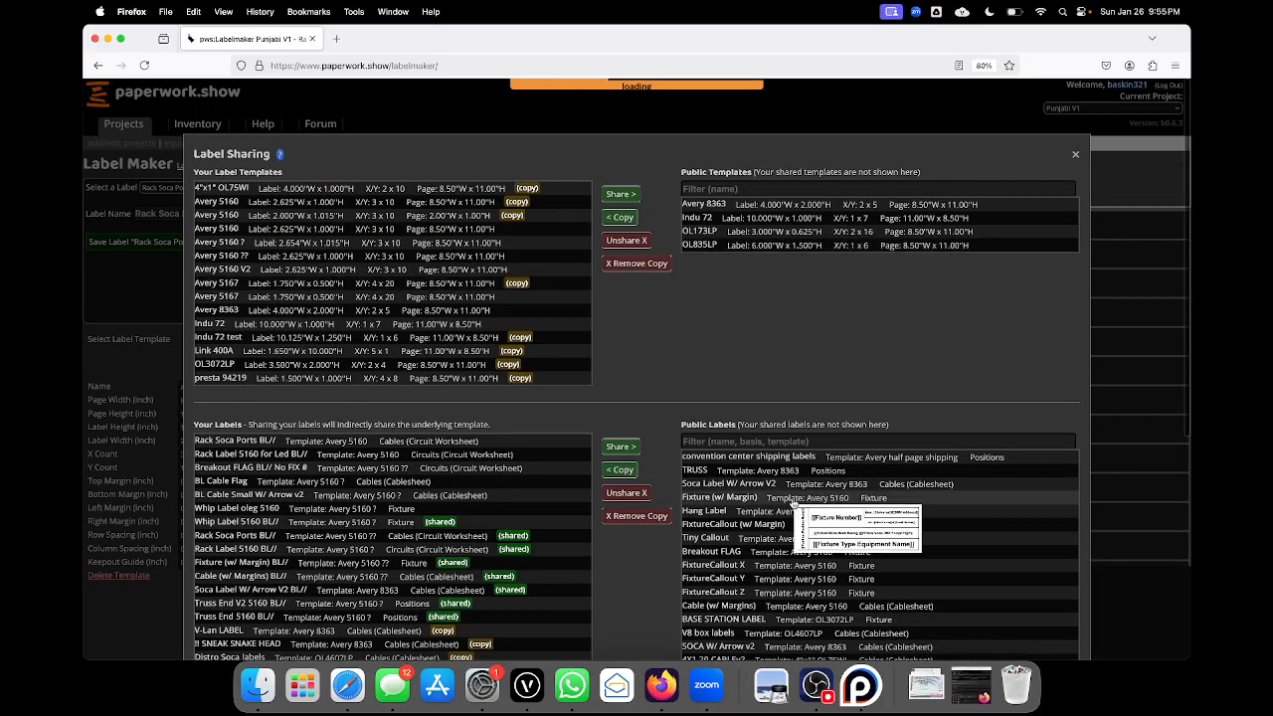
scroll(793, 506, "down", 3)
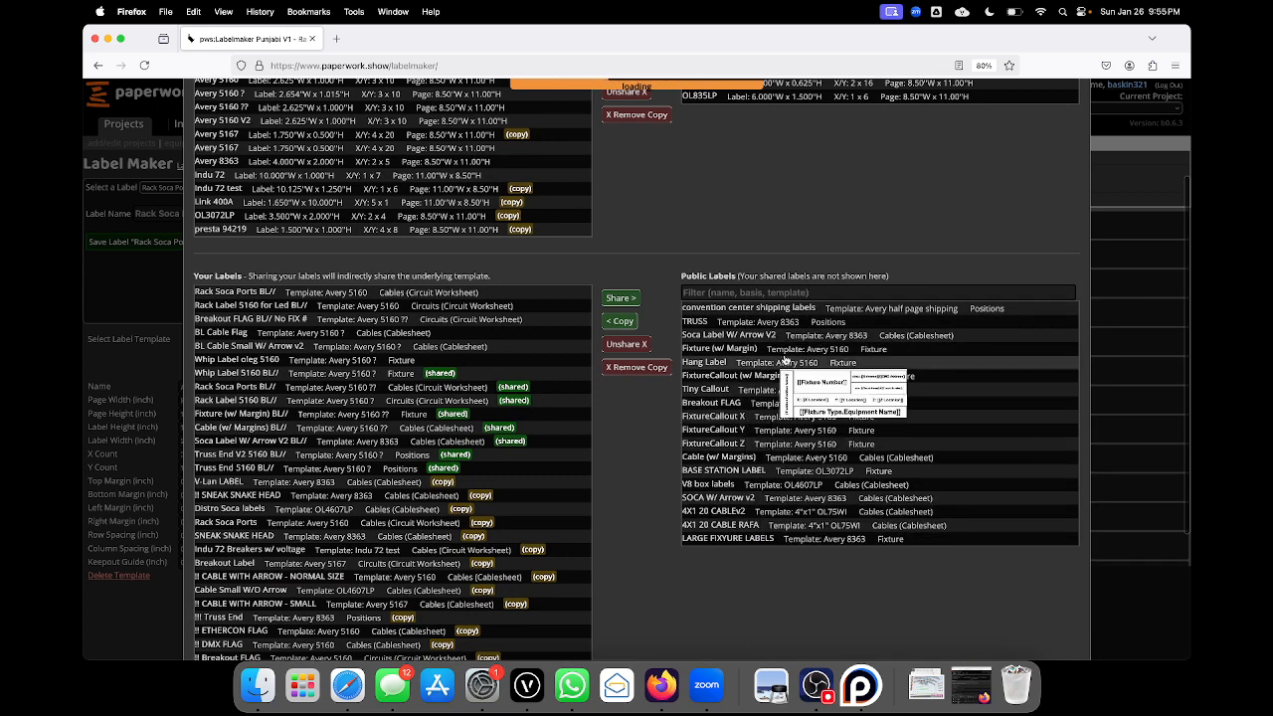
left_click(729, 337)
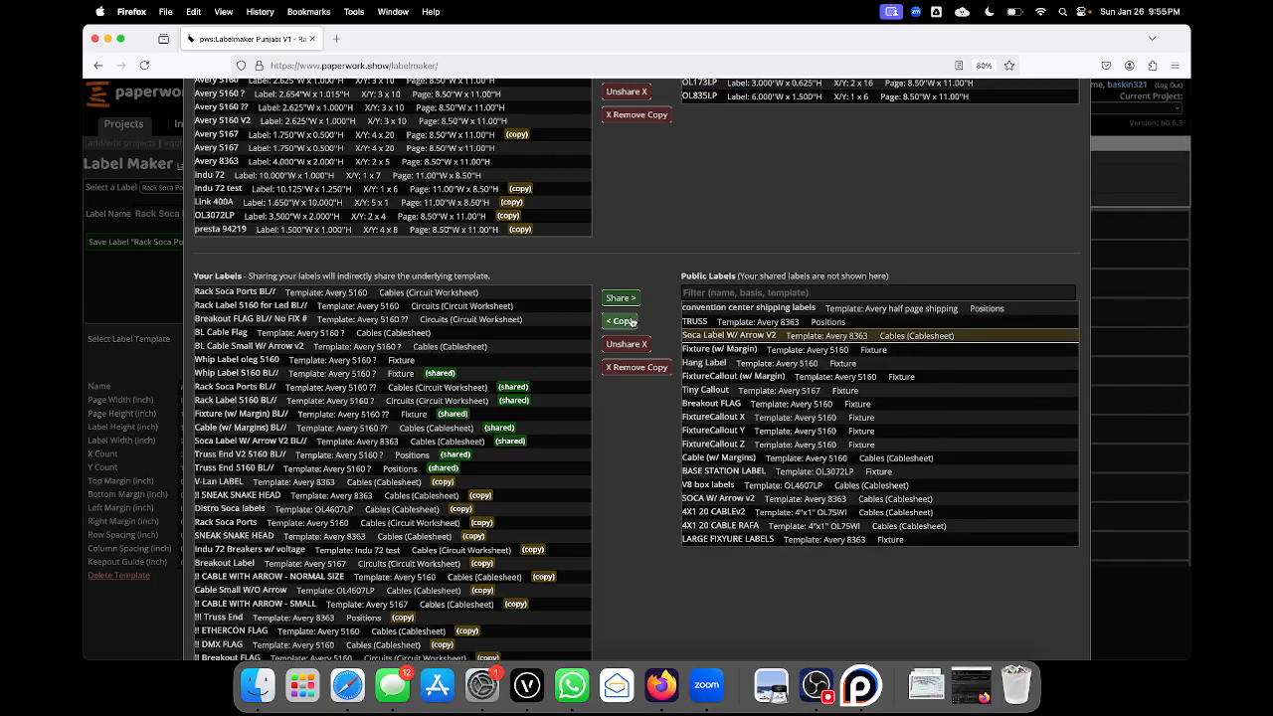
left_click(718, 340)
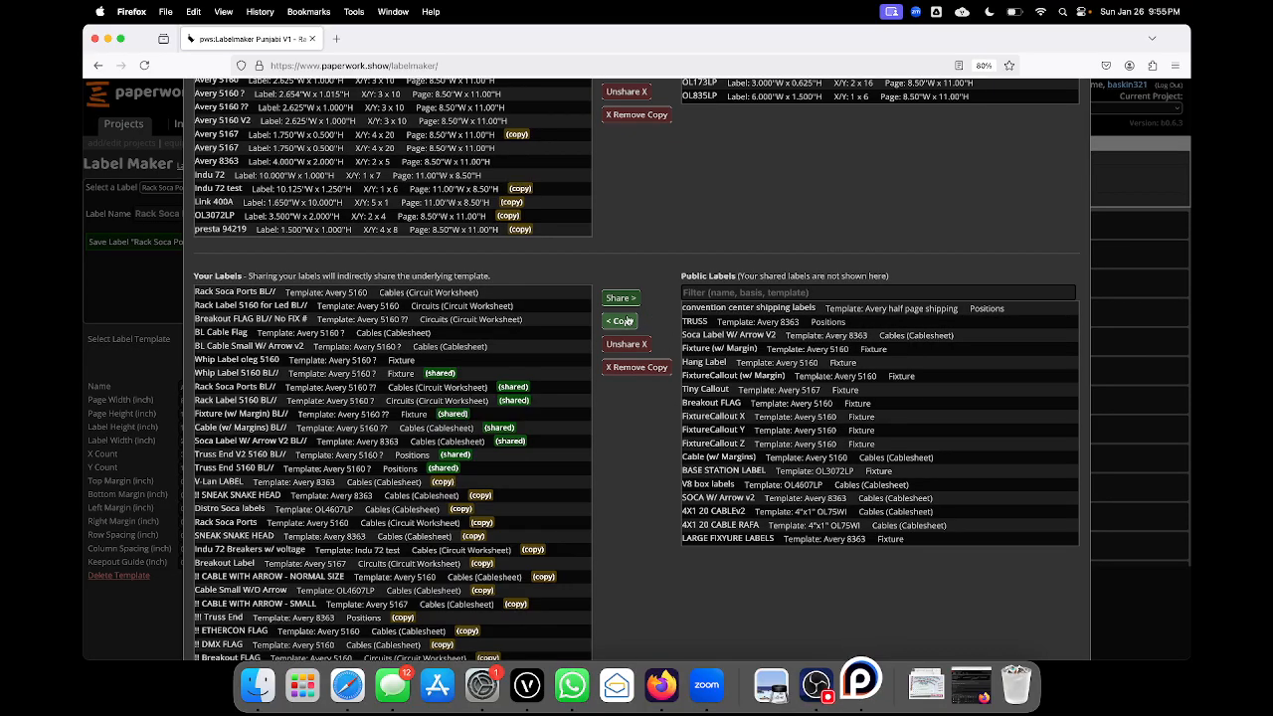
- Examine your own label templates and labels alongside the public ones, including their design previews, and close label sharing
scroll(379, 356, "up", 3)
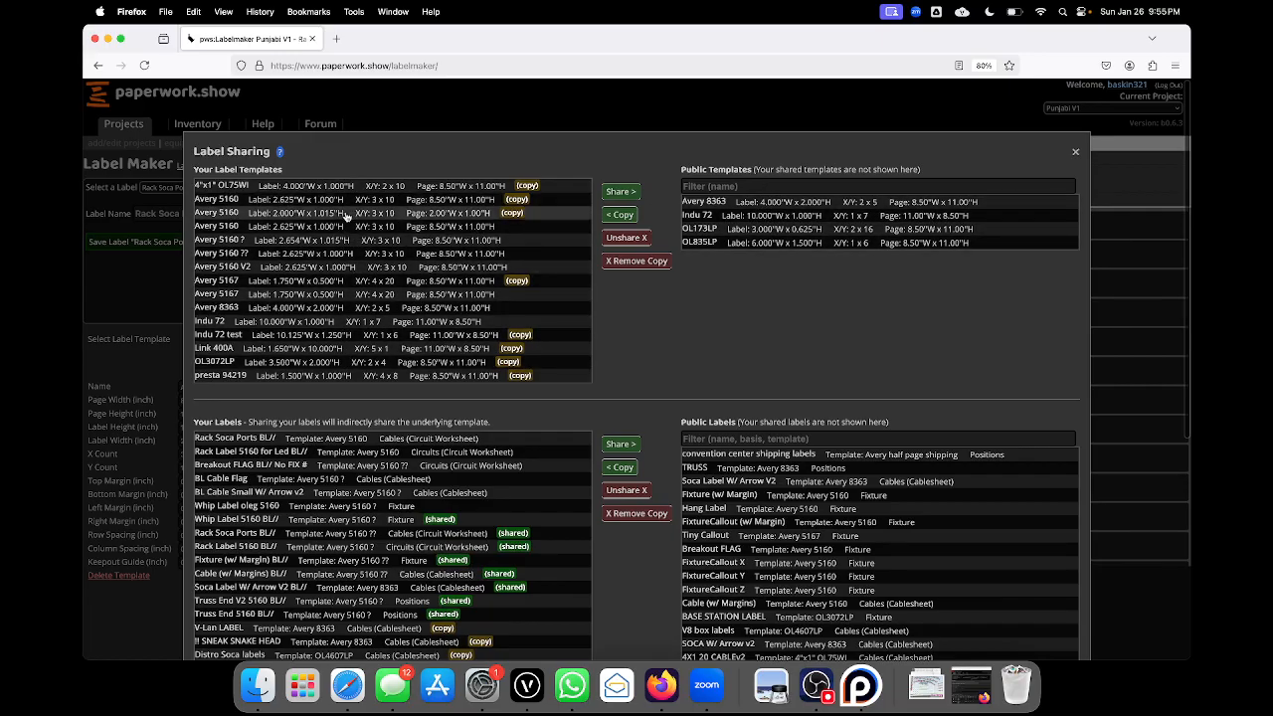
scroll(374, 376, "down", 3)
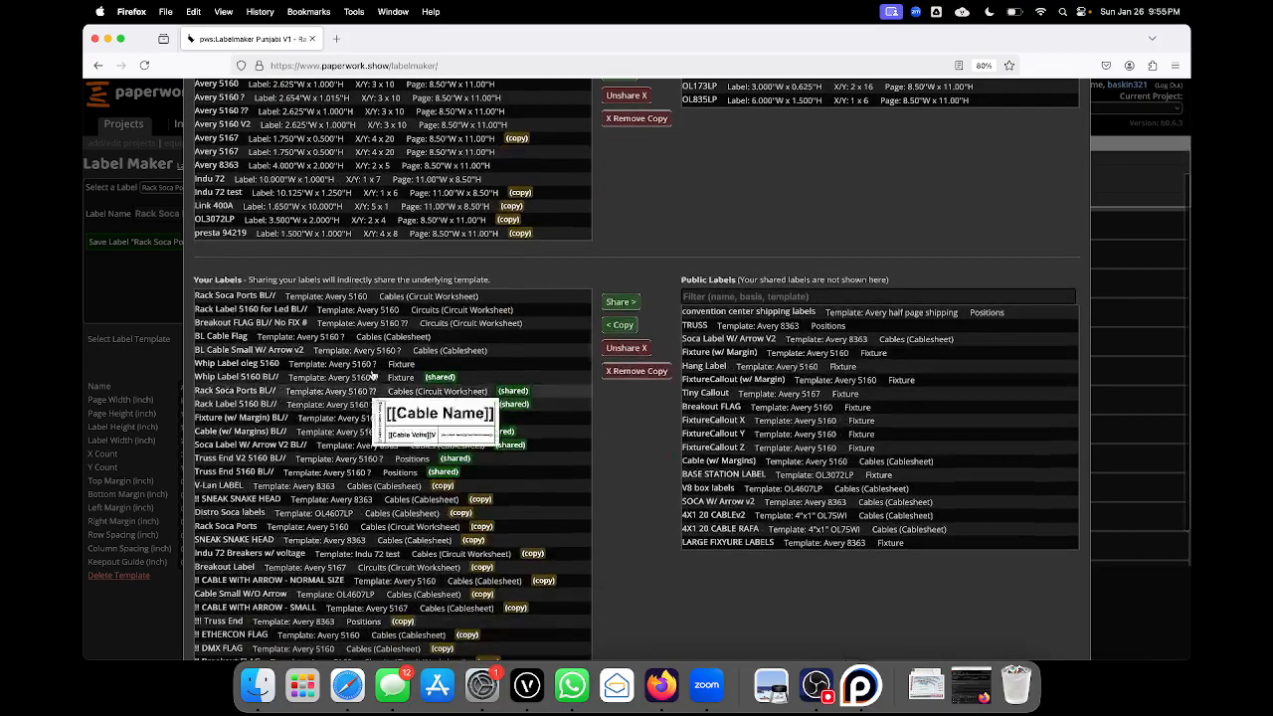
scroll(364, 557, "down", 3)
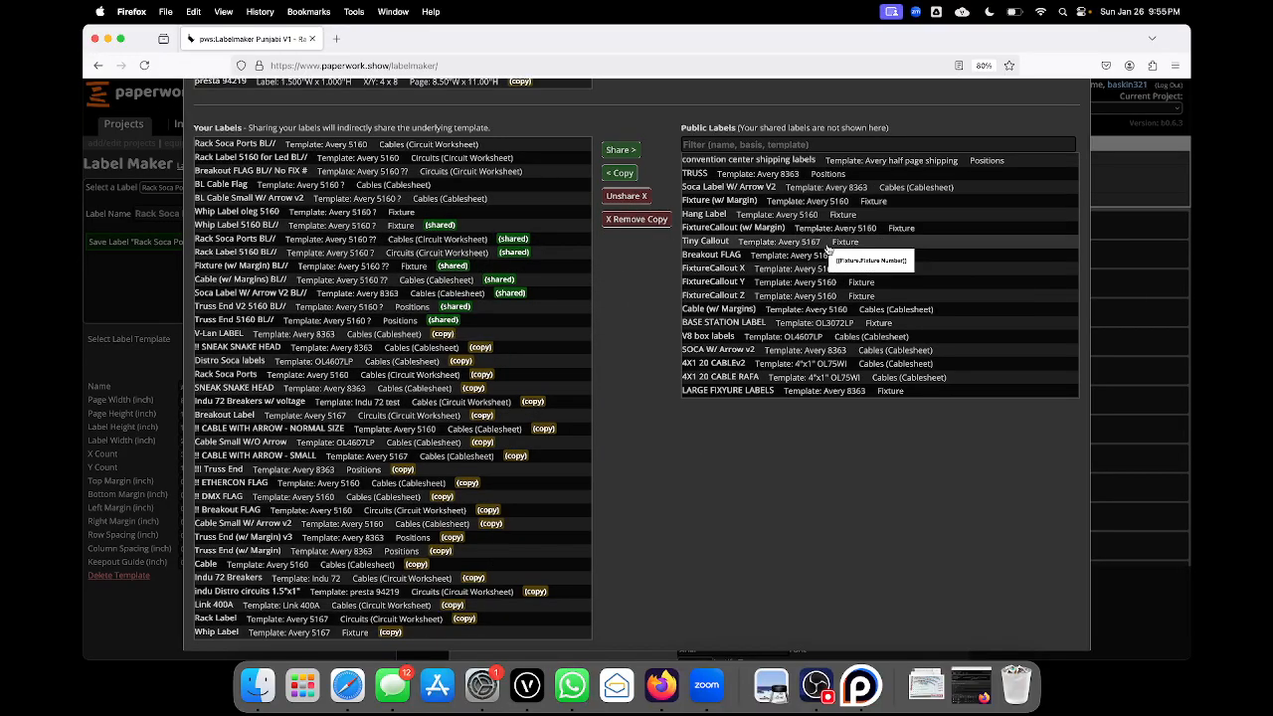
scroll(810, 242, "up", 3)
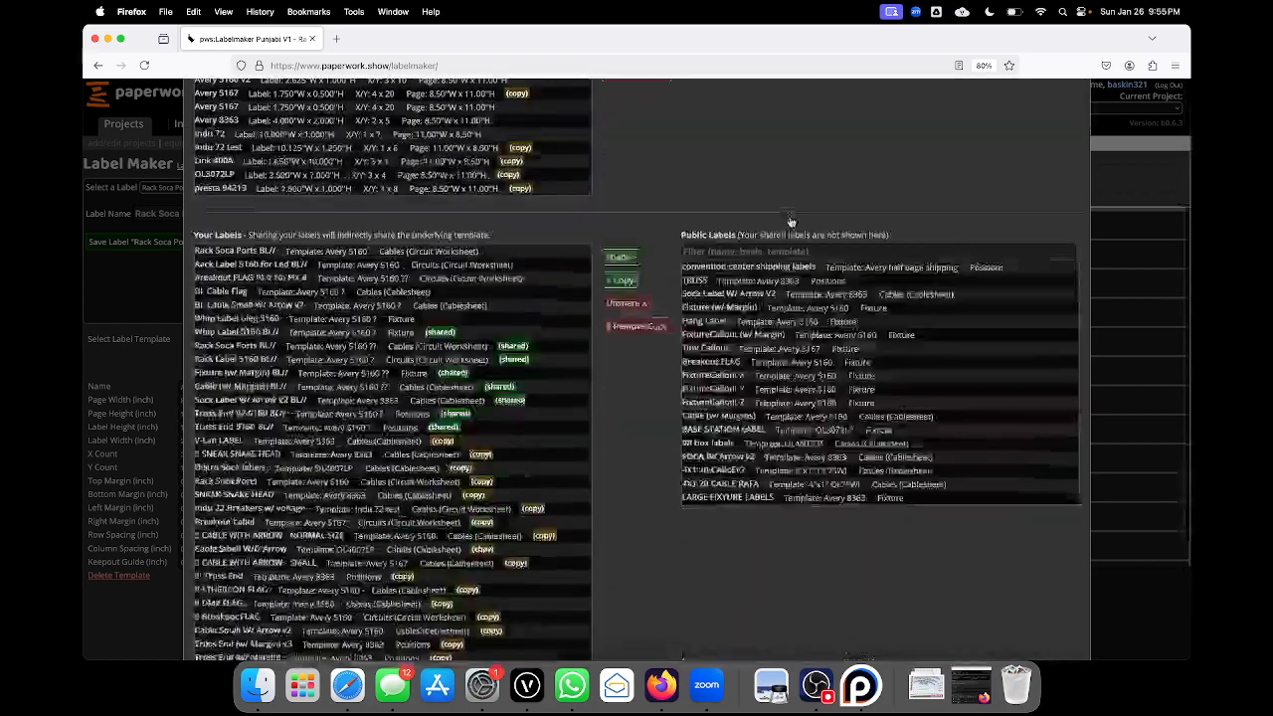
scroll(791, 221, "down", 3)
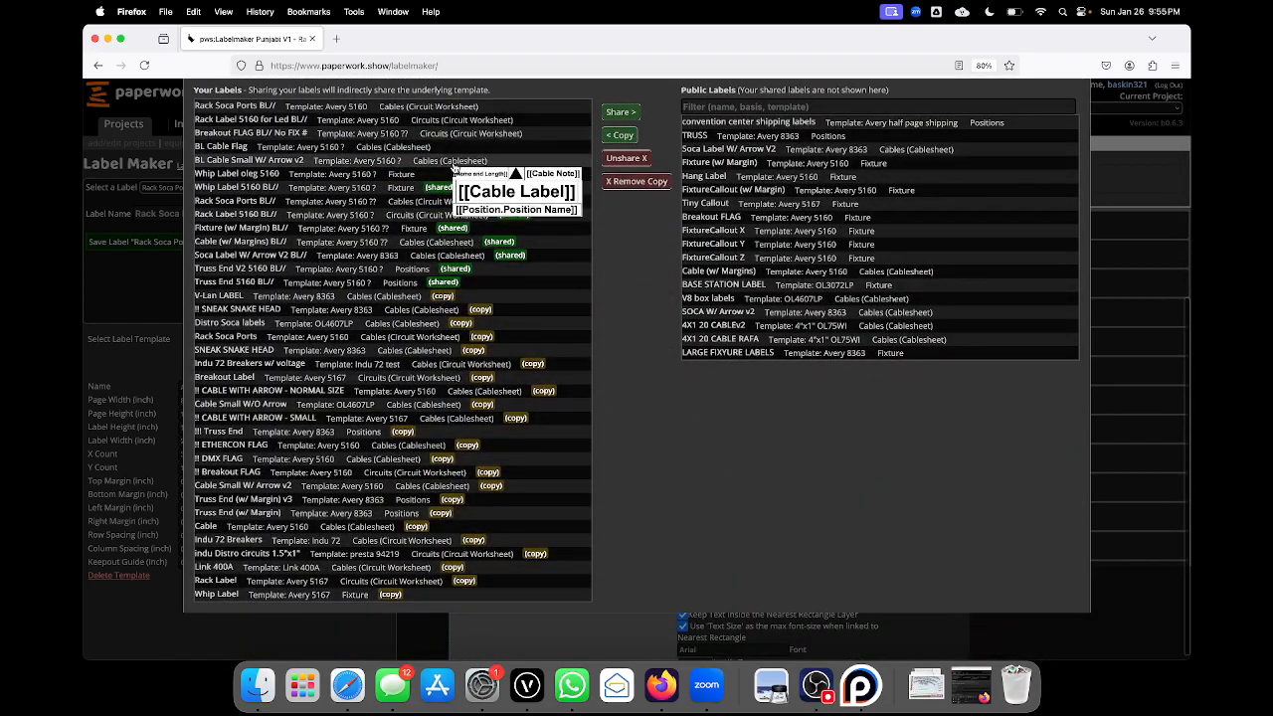
scroll(495, 388, "down", 1)
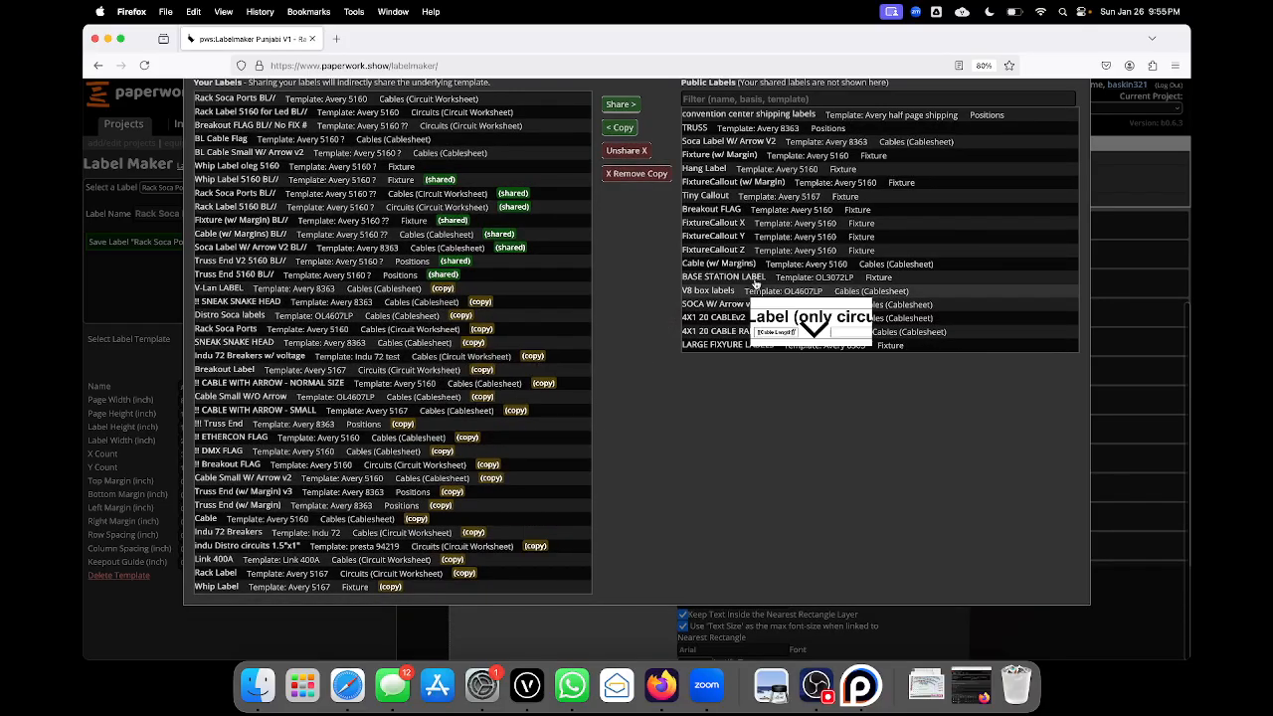
scroll(517, 383, "up", 5)
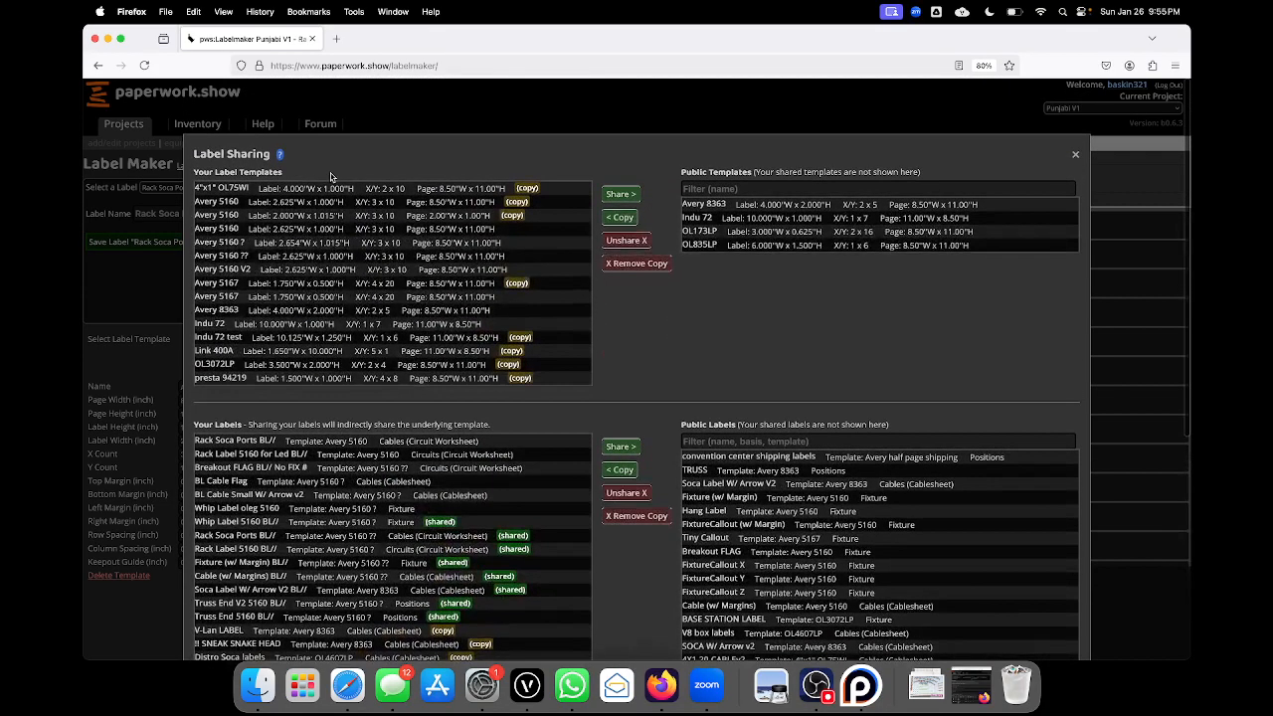
left_click(1075, 154)
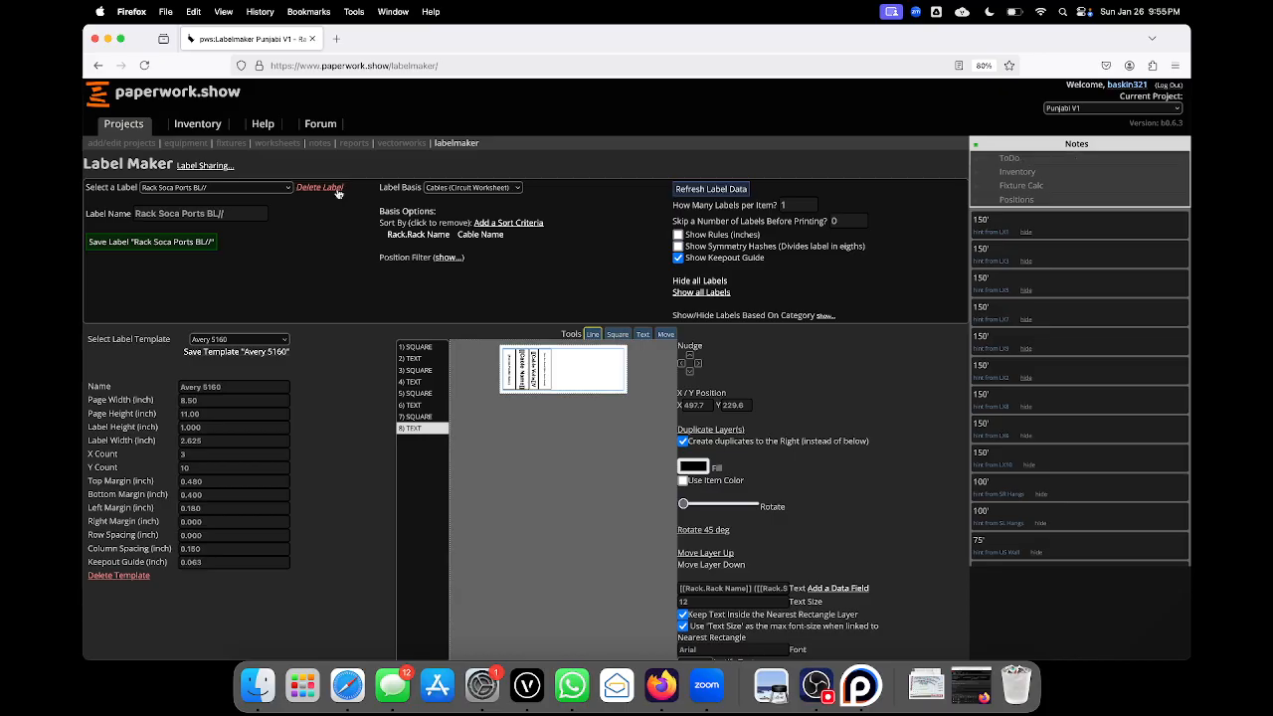
- Load the BL Cable Small W/ Arrow v2 label and review the labels generated for the LX1 to LX5 cables
left_click(230, 188)
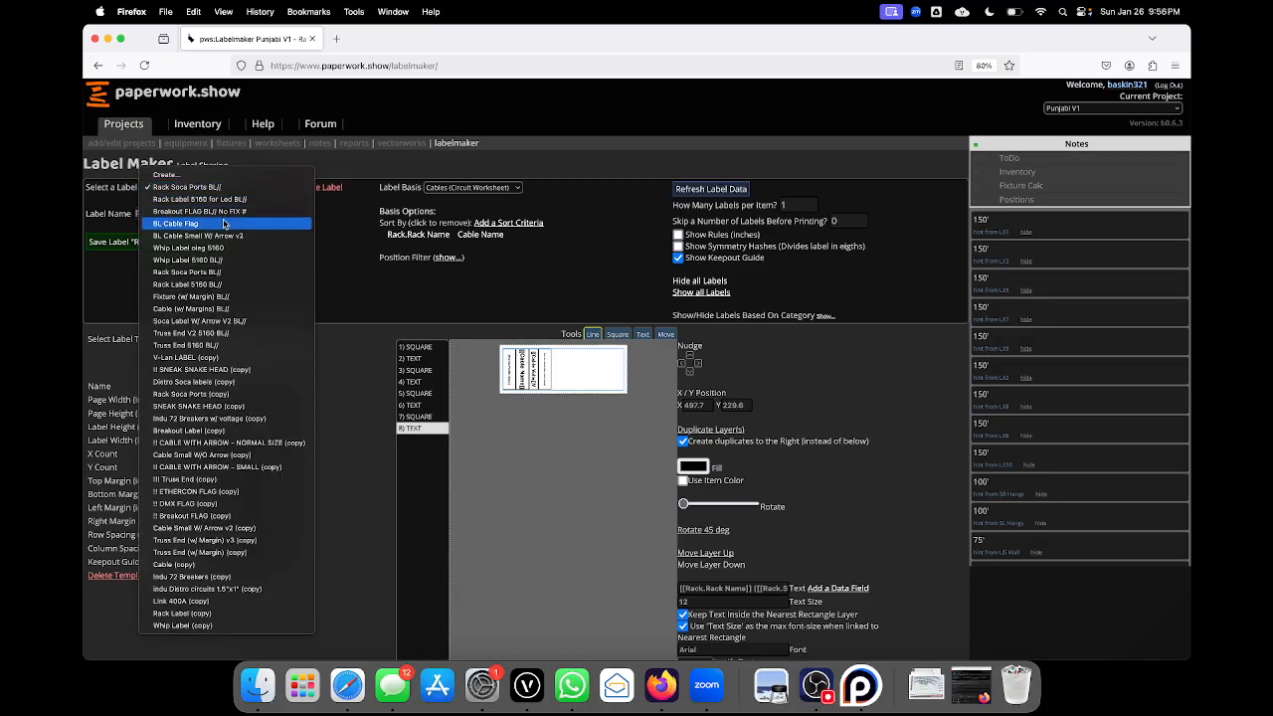
left_click(232, 238)
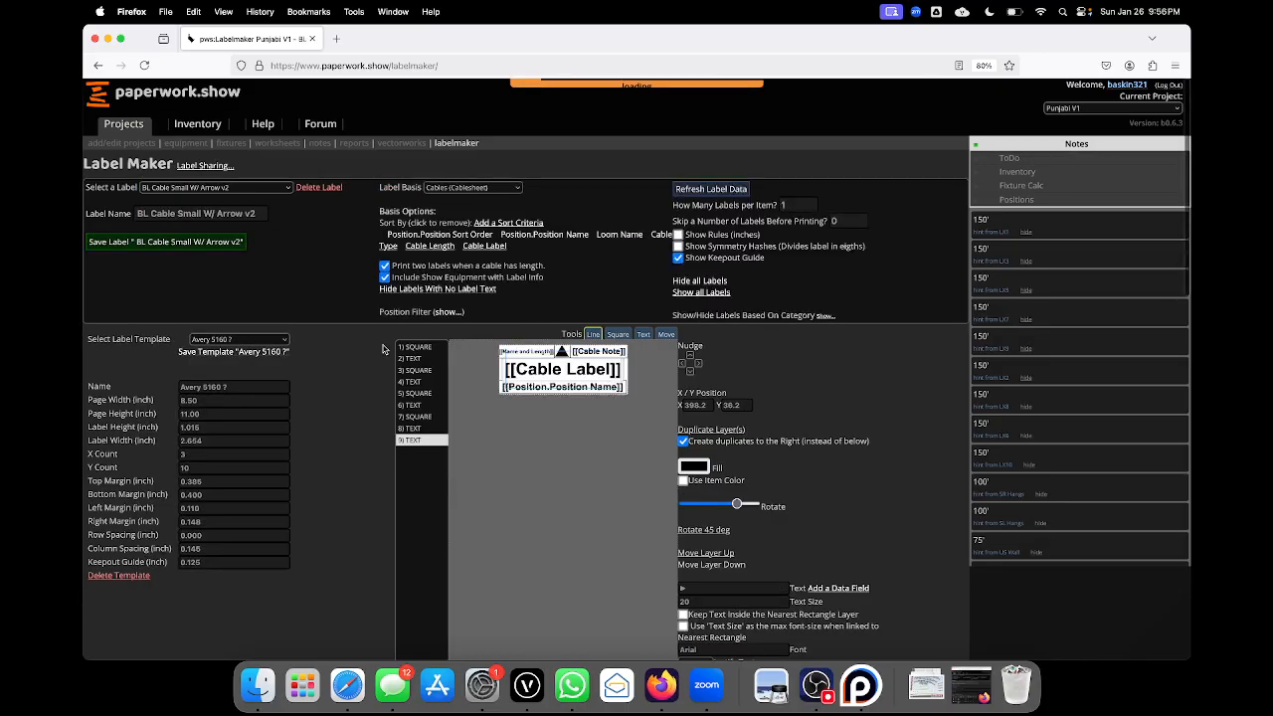
scroll(382, 349, "down", 6)
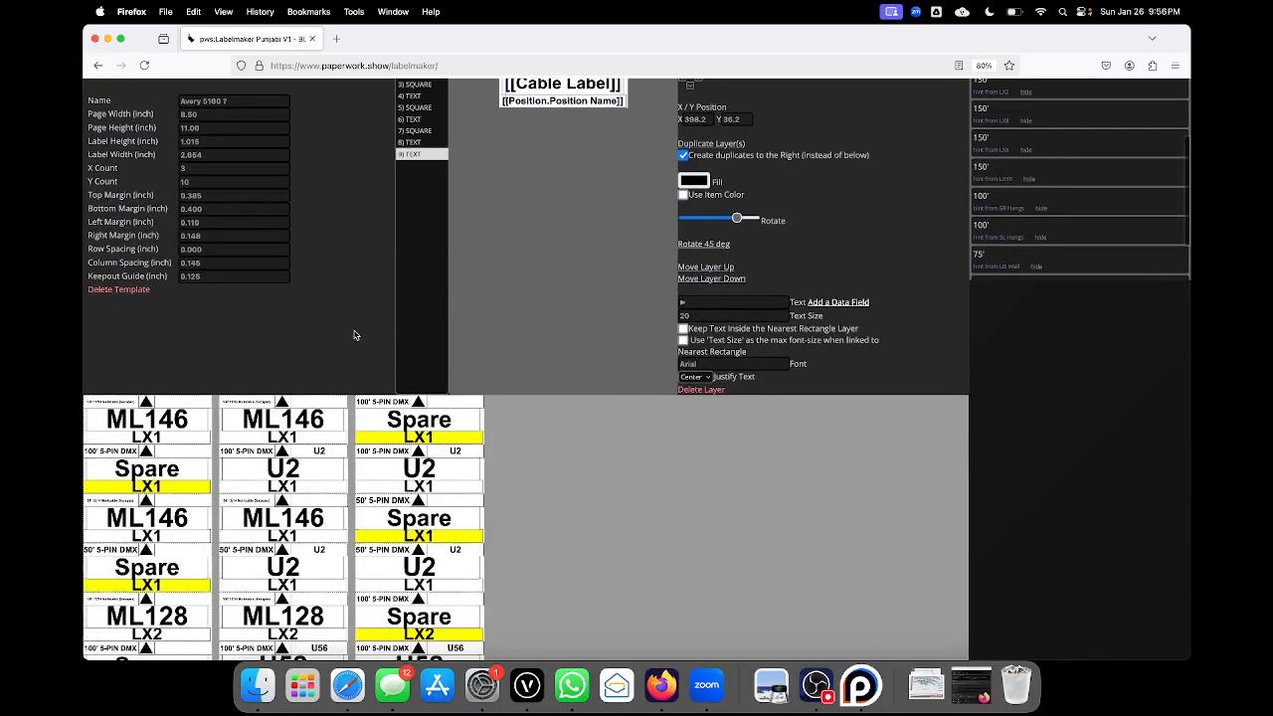
scroll(355, 336, "down", 10)
scroll(338, 345, "down", 15)
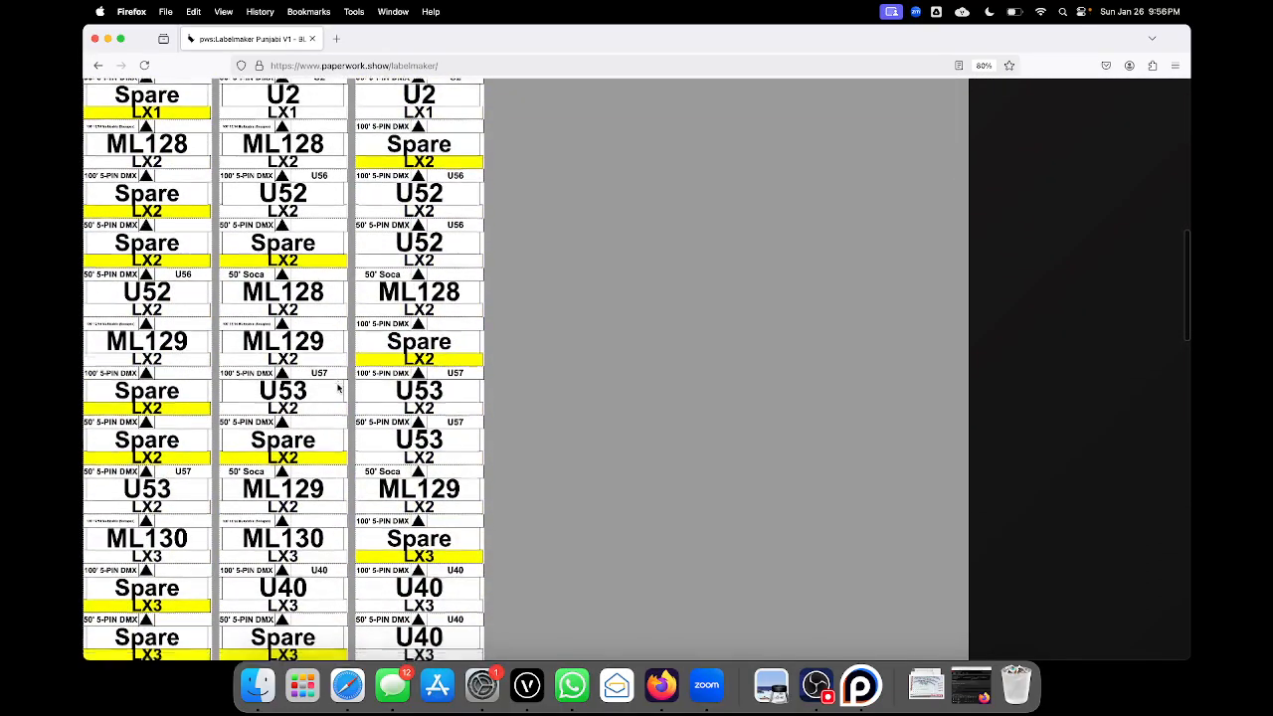
scroll(339, 388, "down", 15)
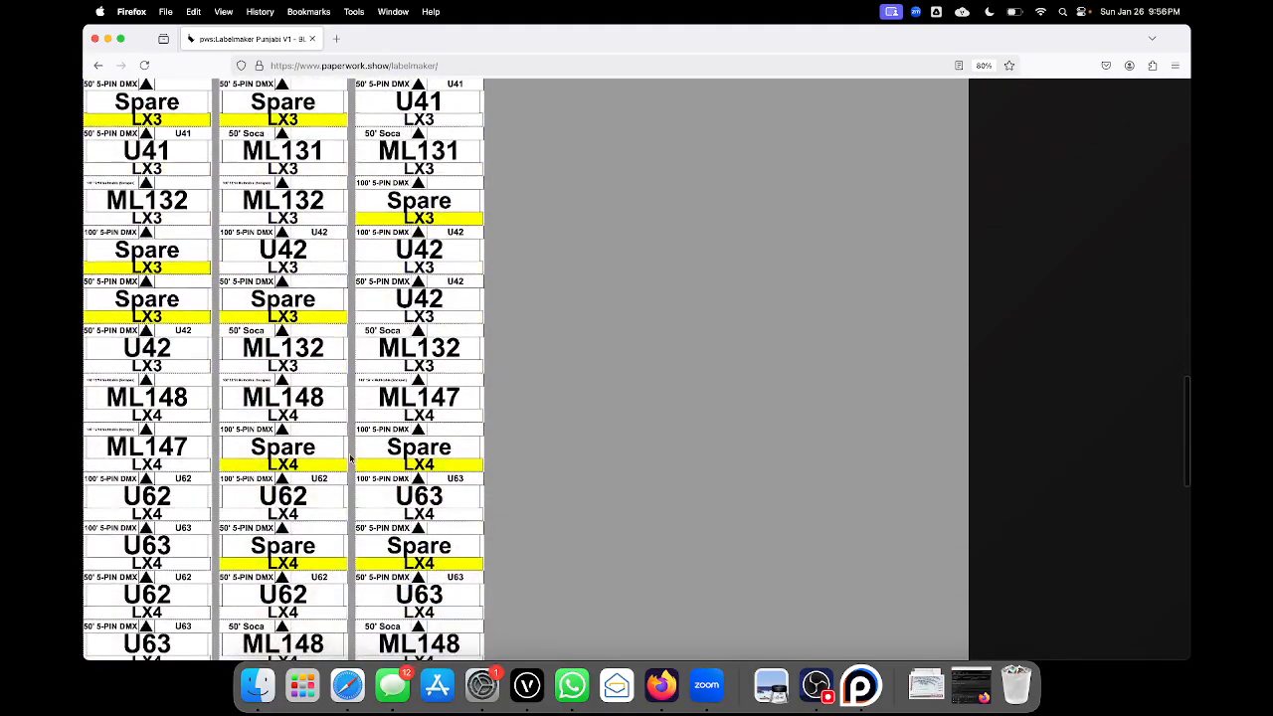
scroll(349, 458, "up", 20)
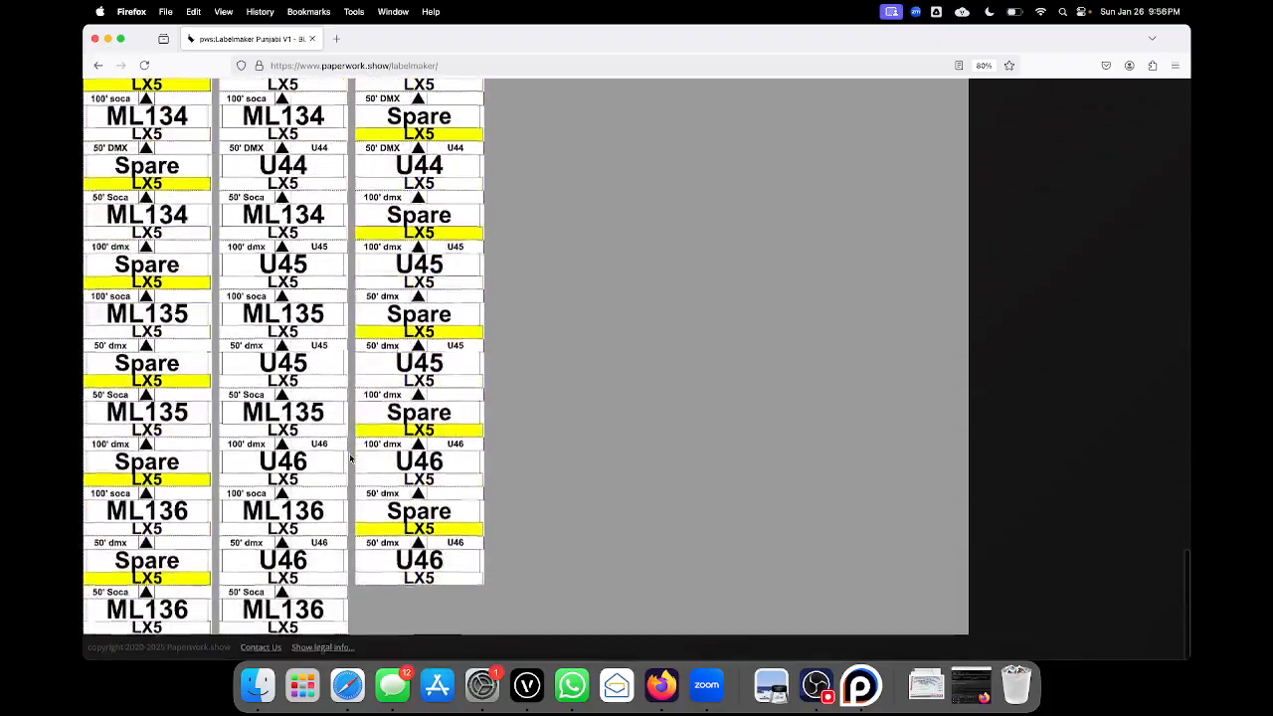
scroll(350, 458, "up", 2)
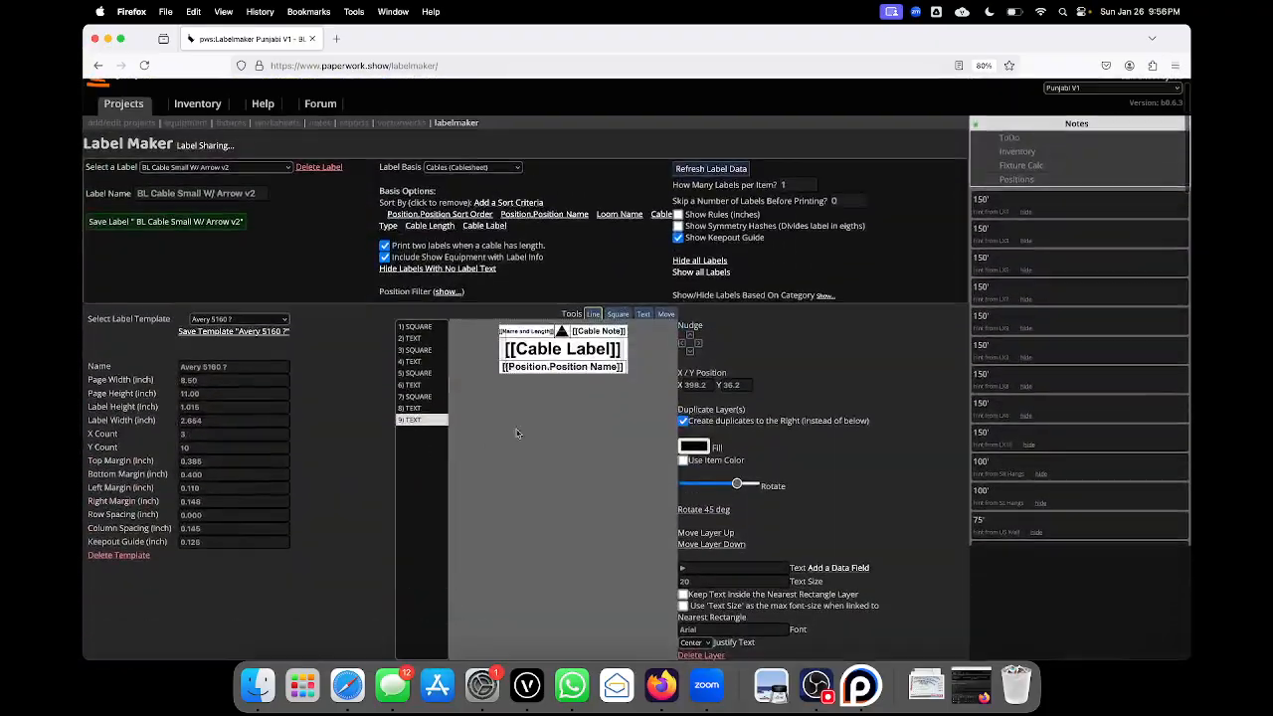
- Examine the label design's first square layer and its position name text layer, comparing them with the generated LX1 labels
scroll(581, 341, "up", 5)
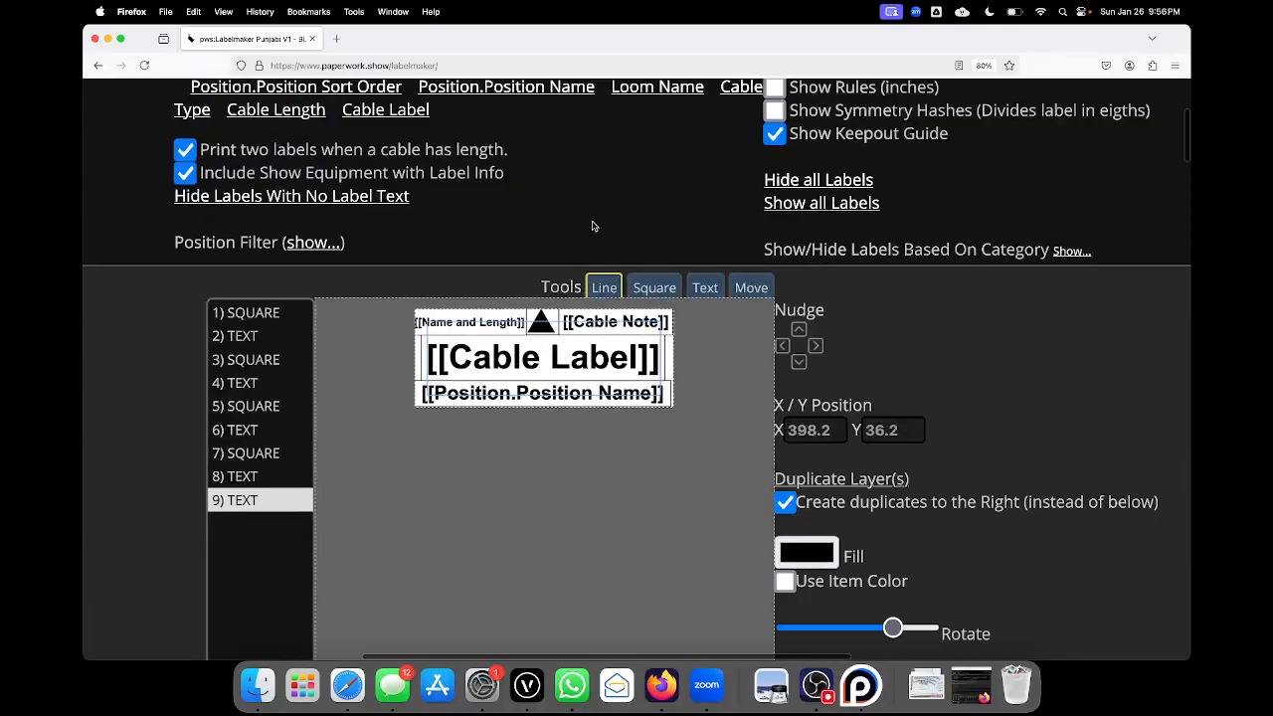
left_click(275, 316)
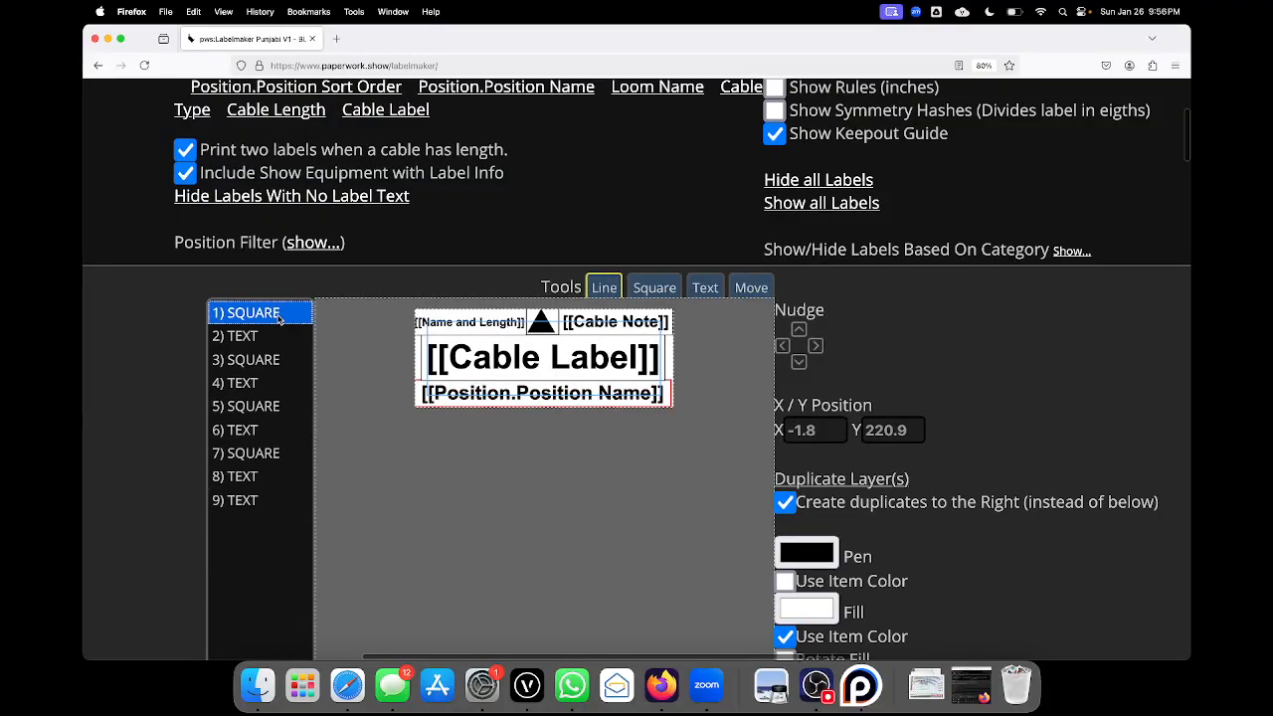
left_click(274, 334)
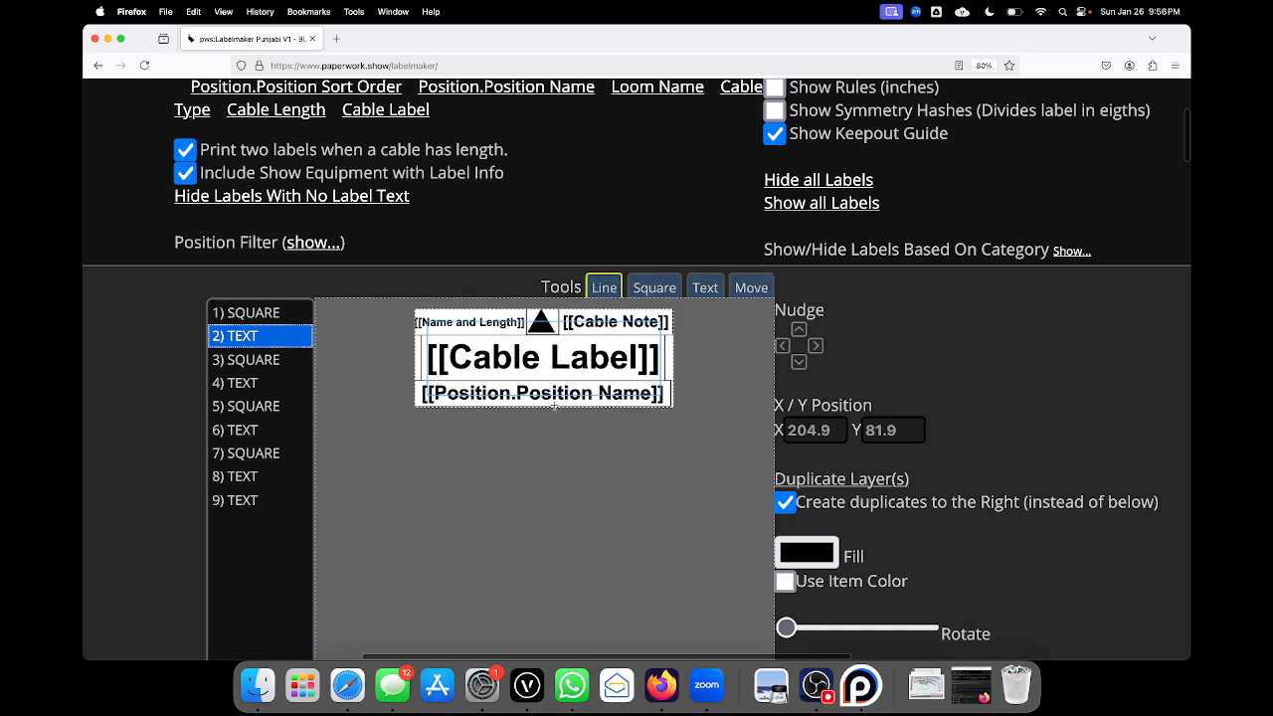
scroll(491, 454, "down", 10)
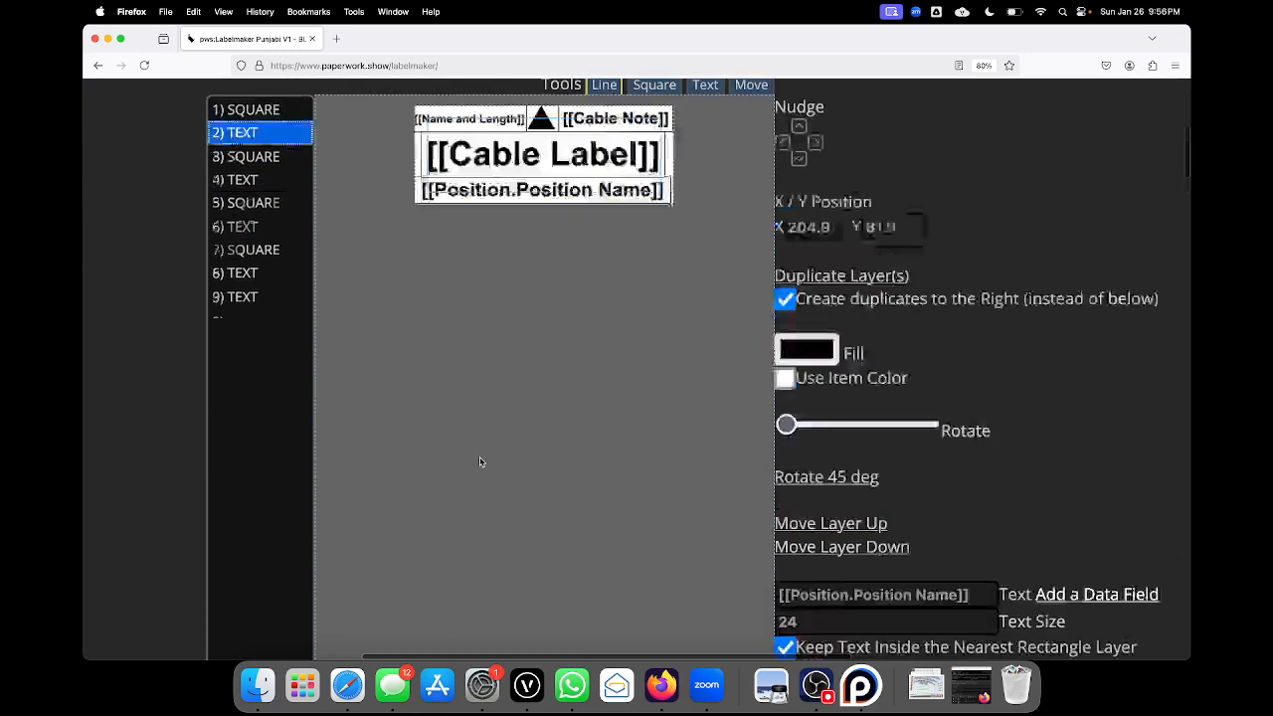
scroll(303, 557, "down", 1)
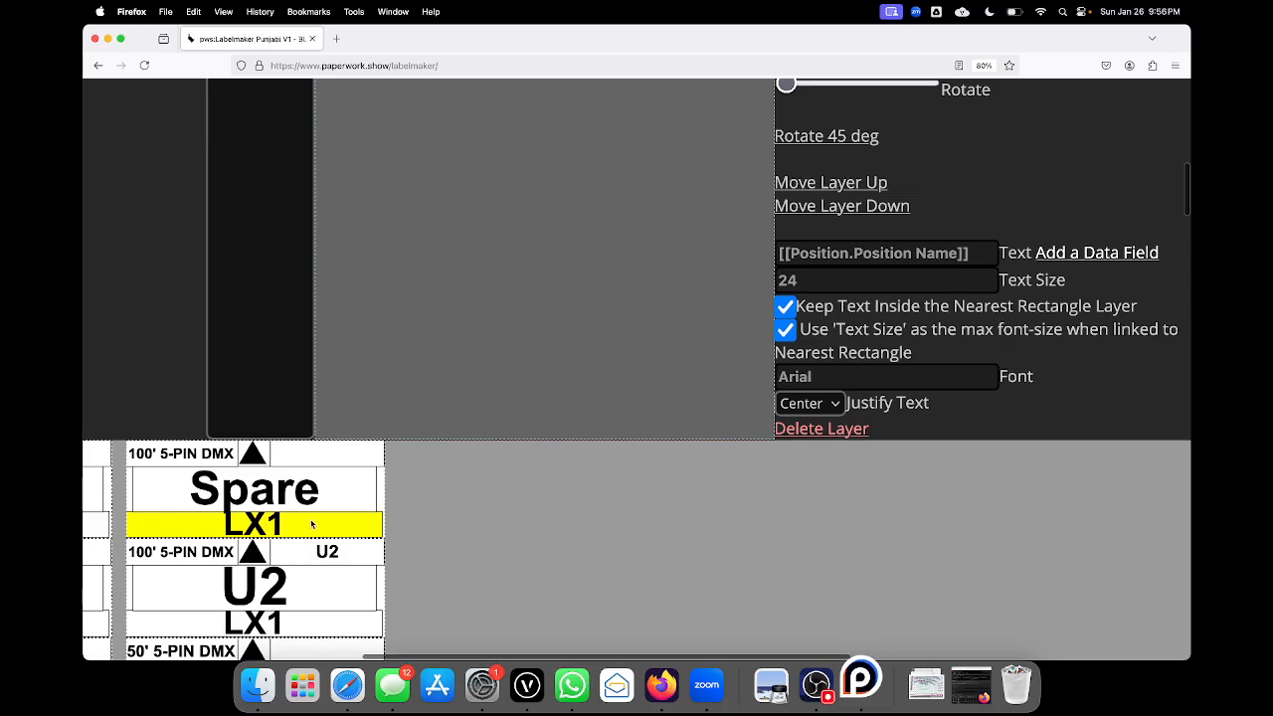
scroll(336, 512, "up", 10)
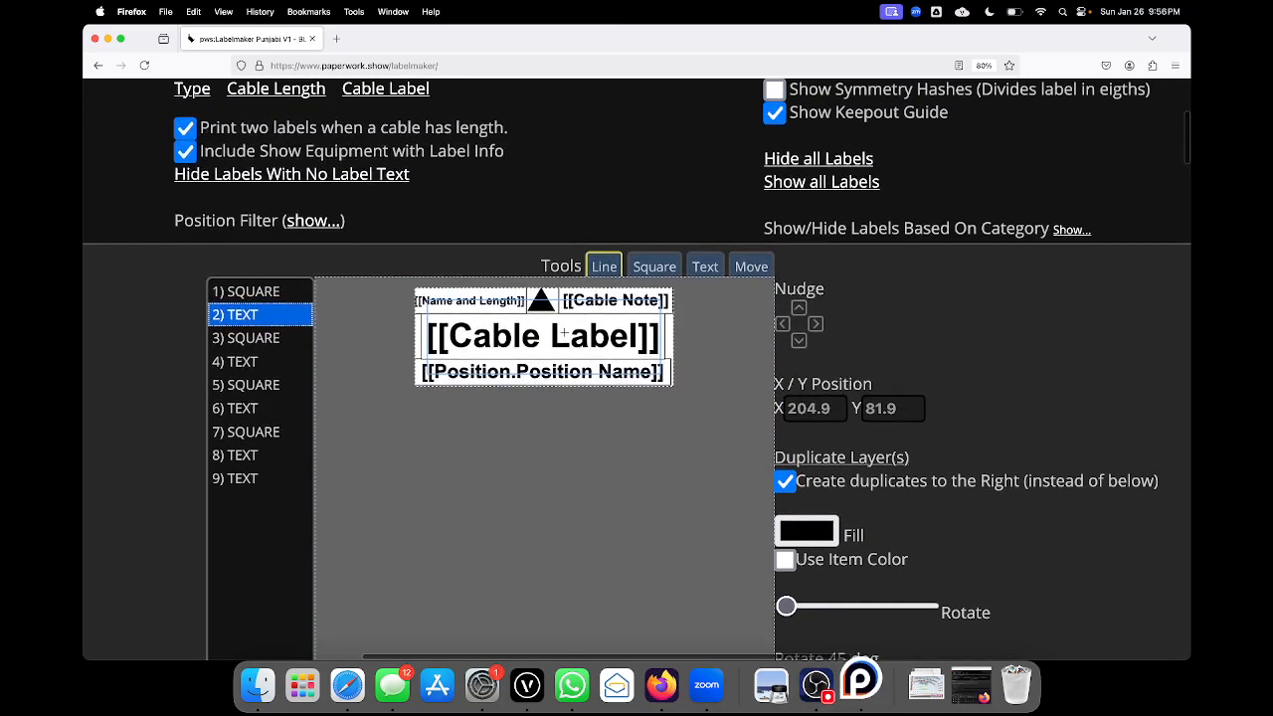
scroll(572, 347, "down", 10)
scroll(572, 347, "down", 2)
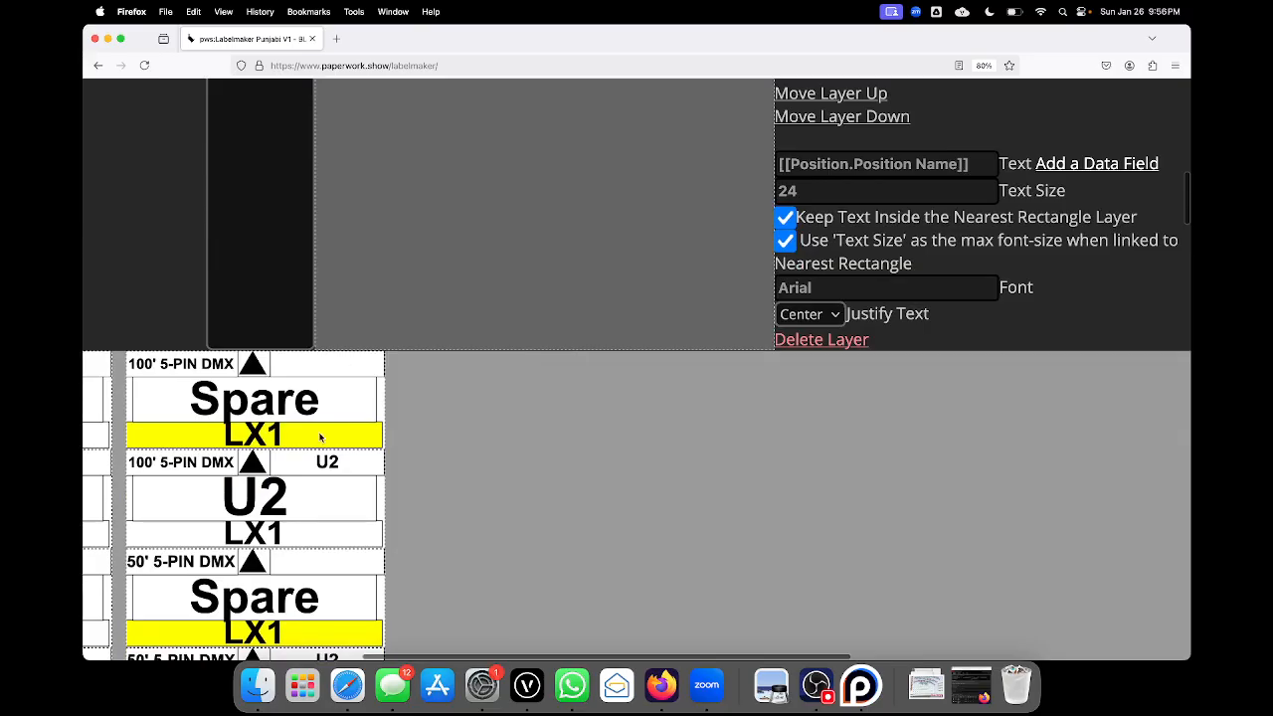
scroll(333, 449, "down", 1)
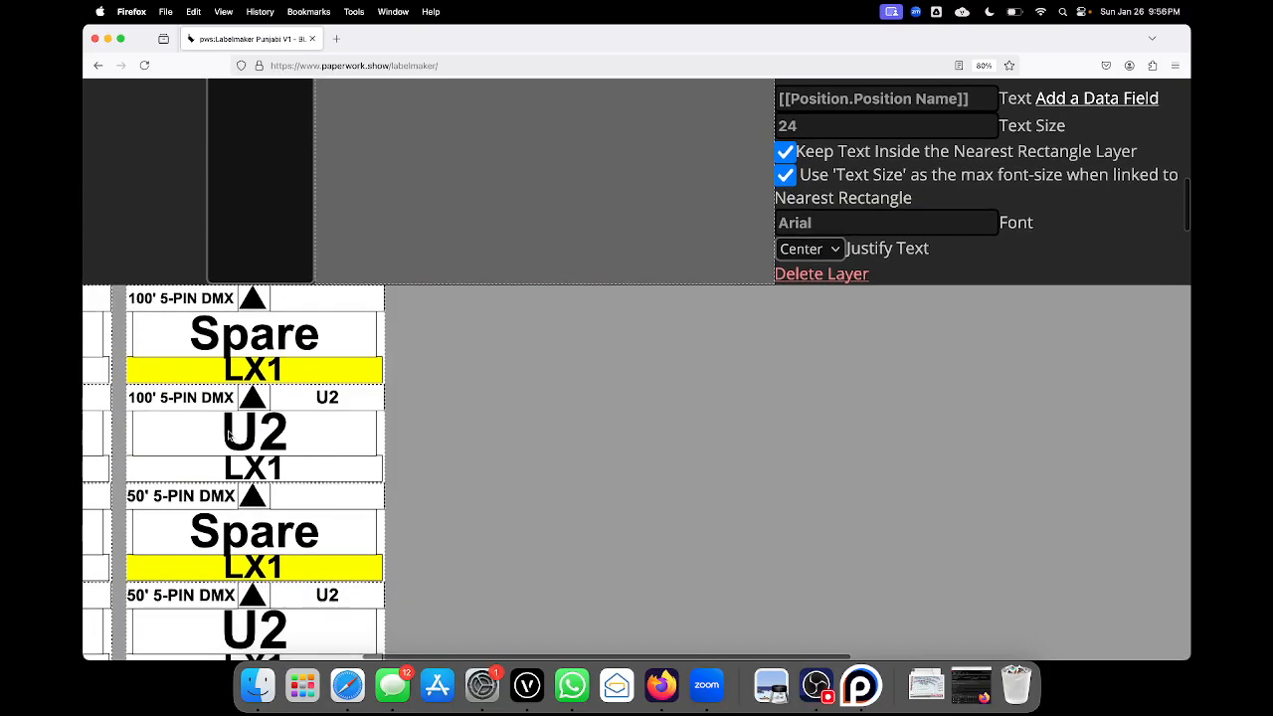
- Examine the generated cable labels for position LX1 across the sheet's three columns, including the spare, U2 and ML146 labels
left_click(260, 401)
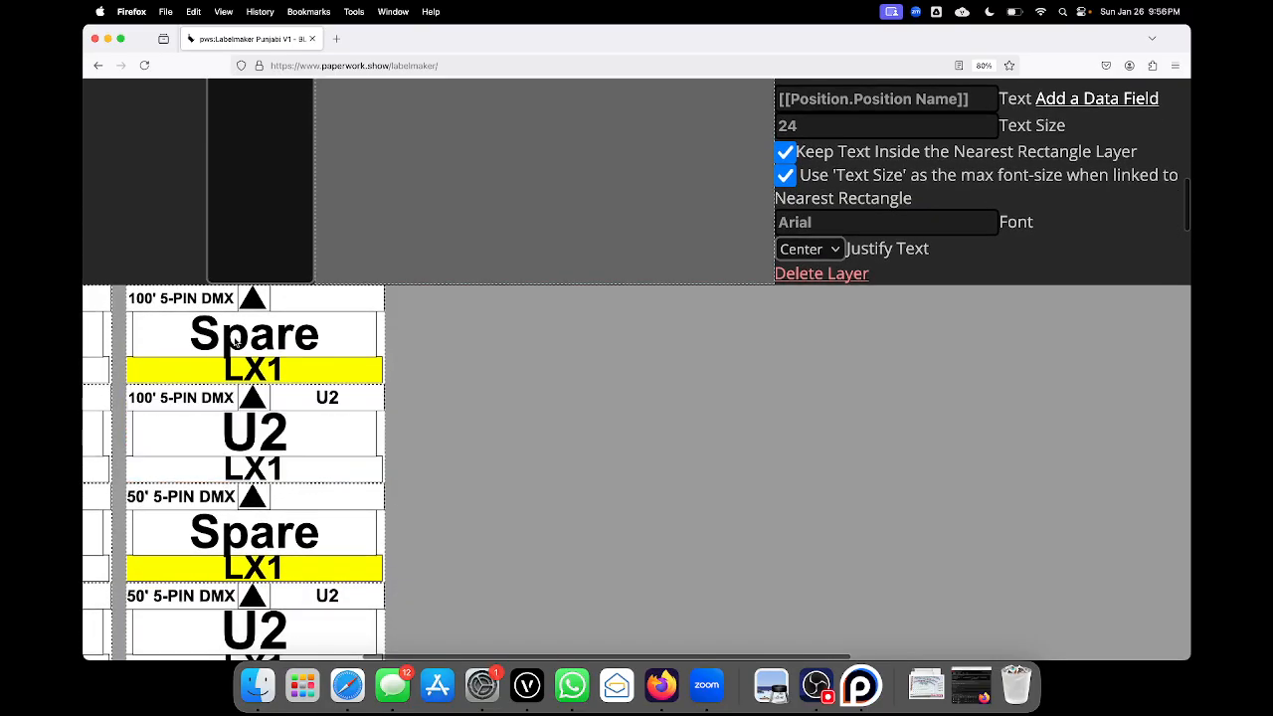
scroll(433, 377, "up", 13)
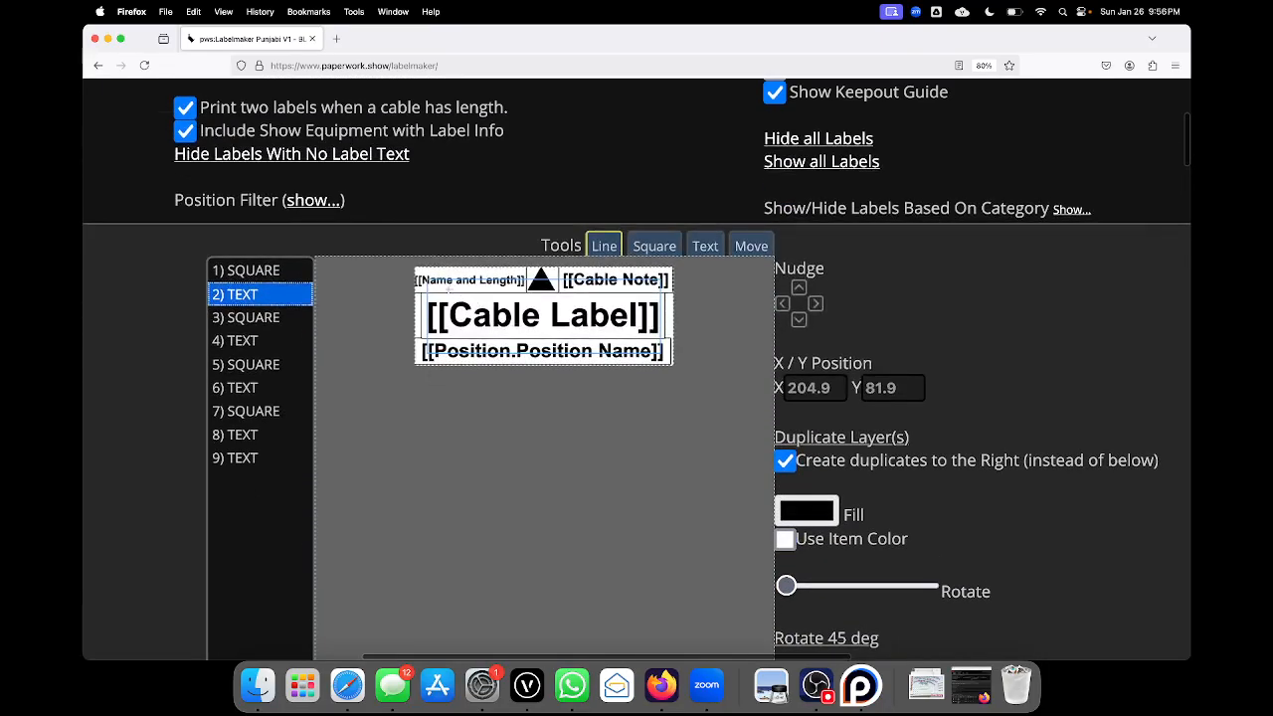
scroll(499, 420, "down", 12)
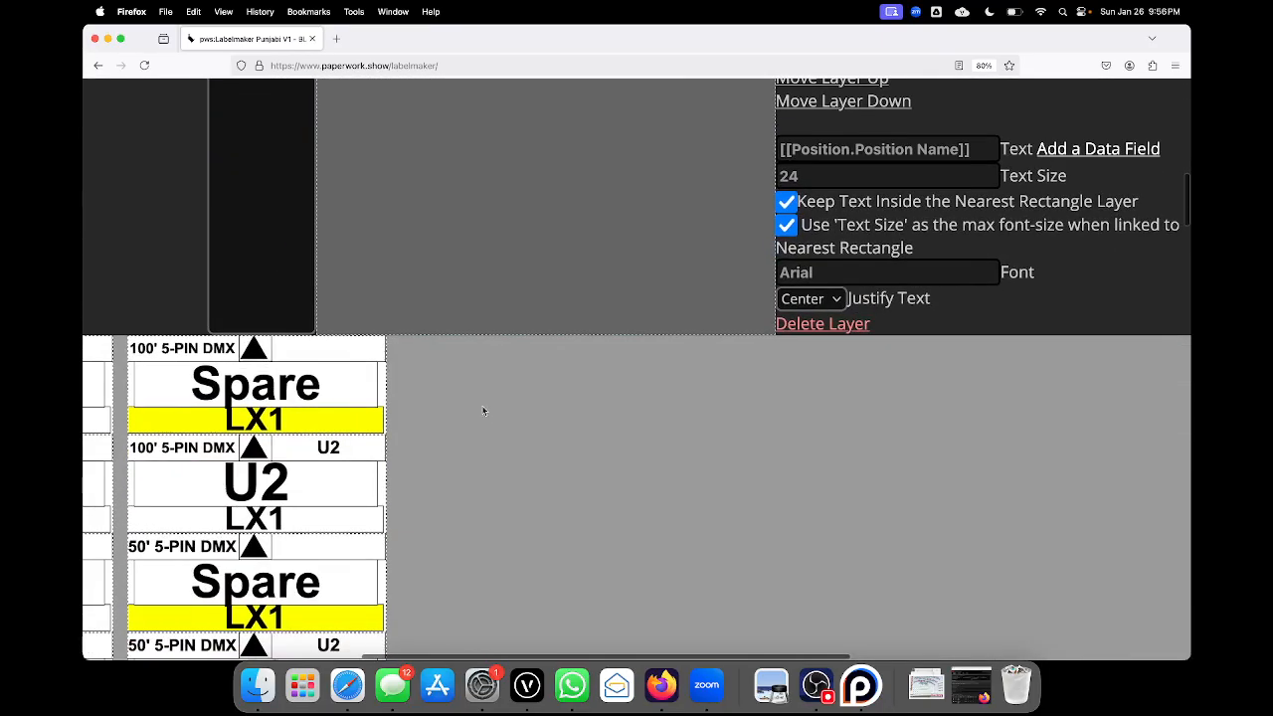
scroll(133, 335, "up", 4)
scroll(133, 335, "up", 1)
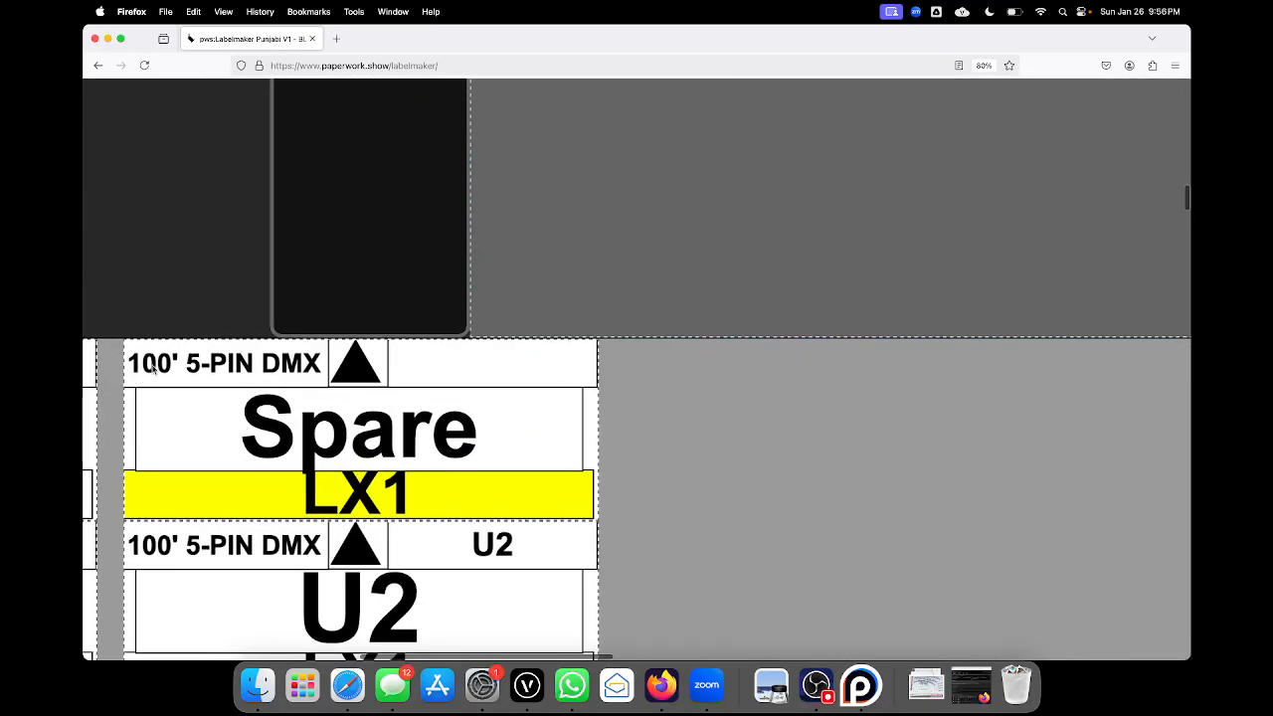
scroll(308, 367, "down", 2)
scroll(308, 367, "left", 5)
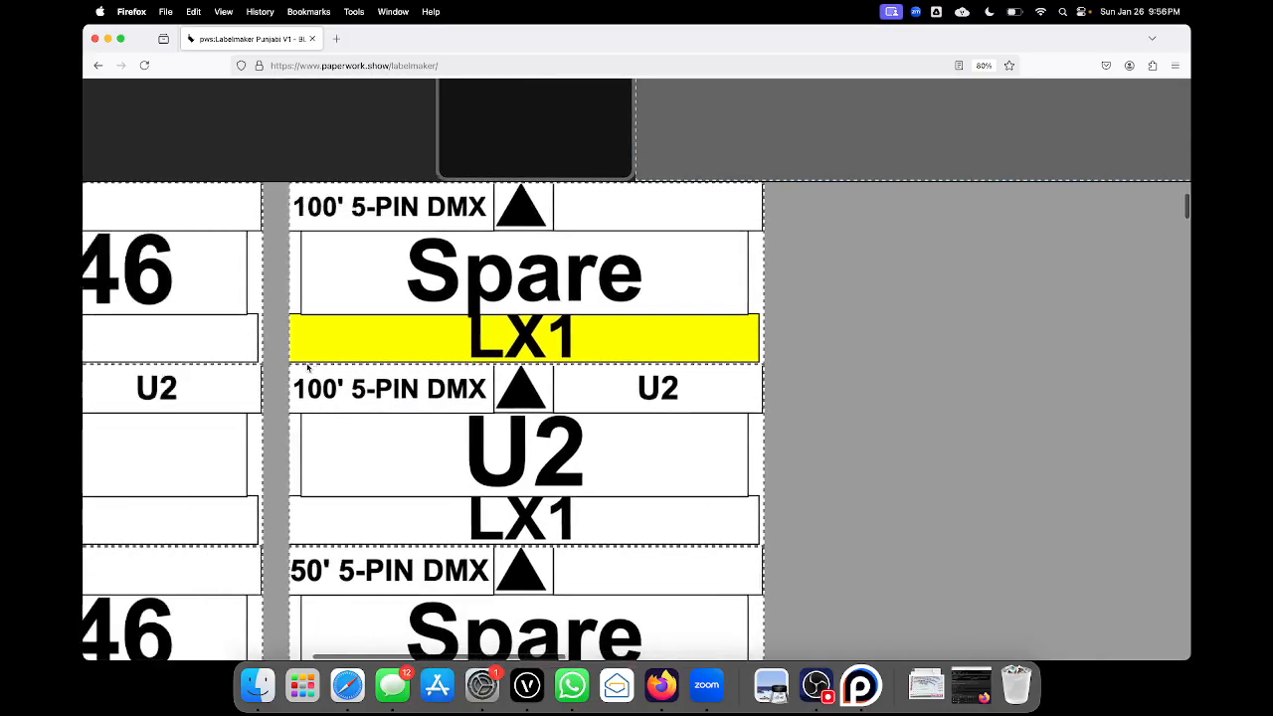
scroll(307, 367, "down", 4)
scroll(196, 402, "left", 3)
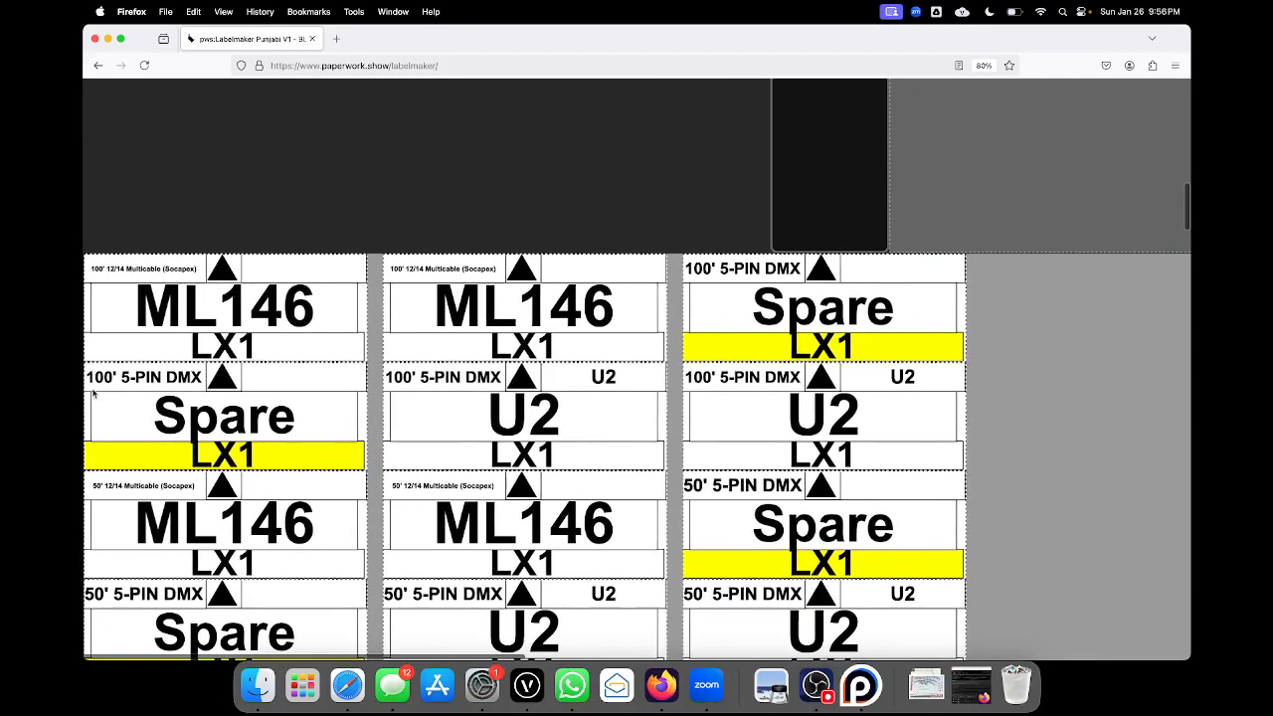
scroll(242, 392, "down", 1)
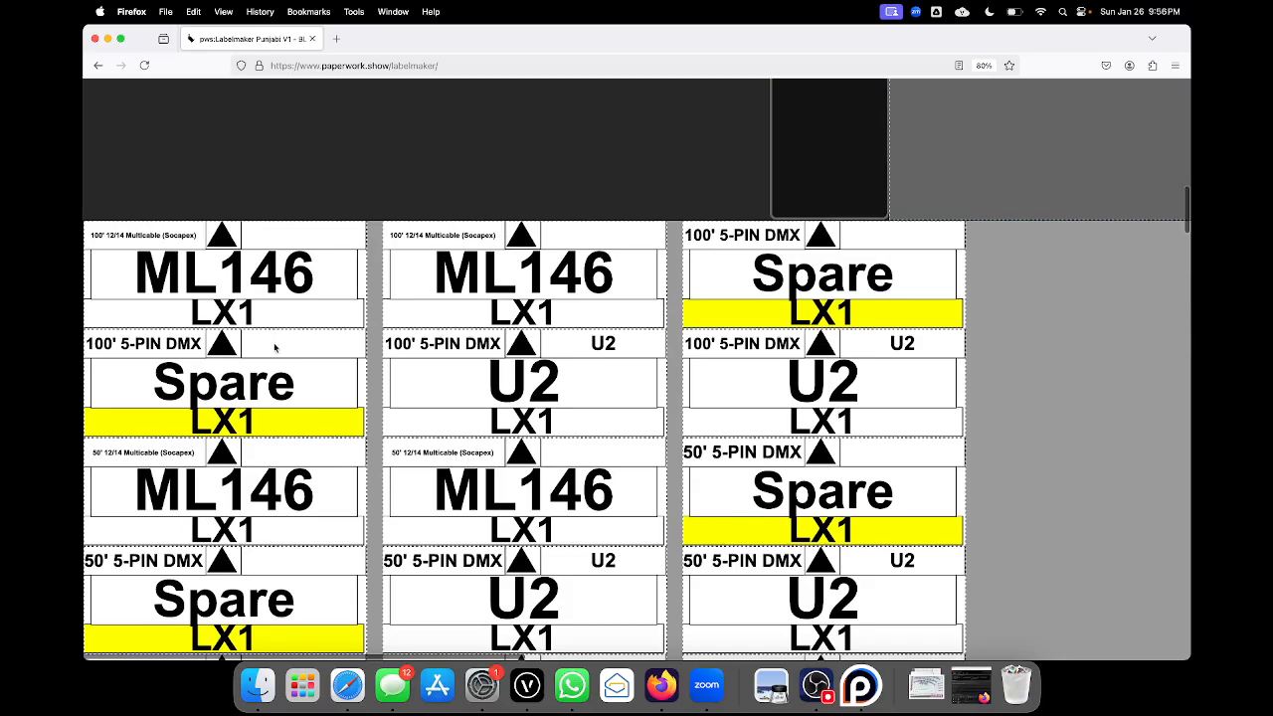
scroll(291, 339, "down", 4)
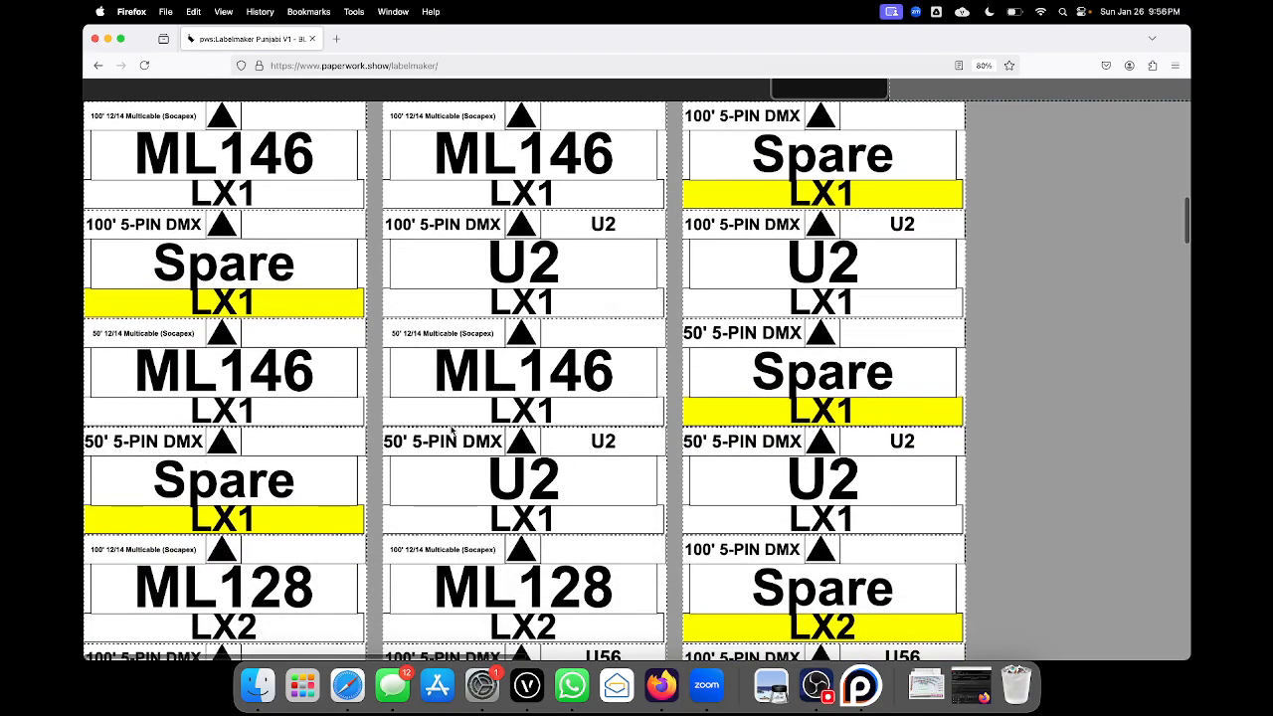
- Compare the label template's data fields and sort options with the generated labels for positions LX1 to LX3
scroll(583, 303, "up", 15)
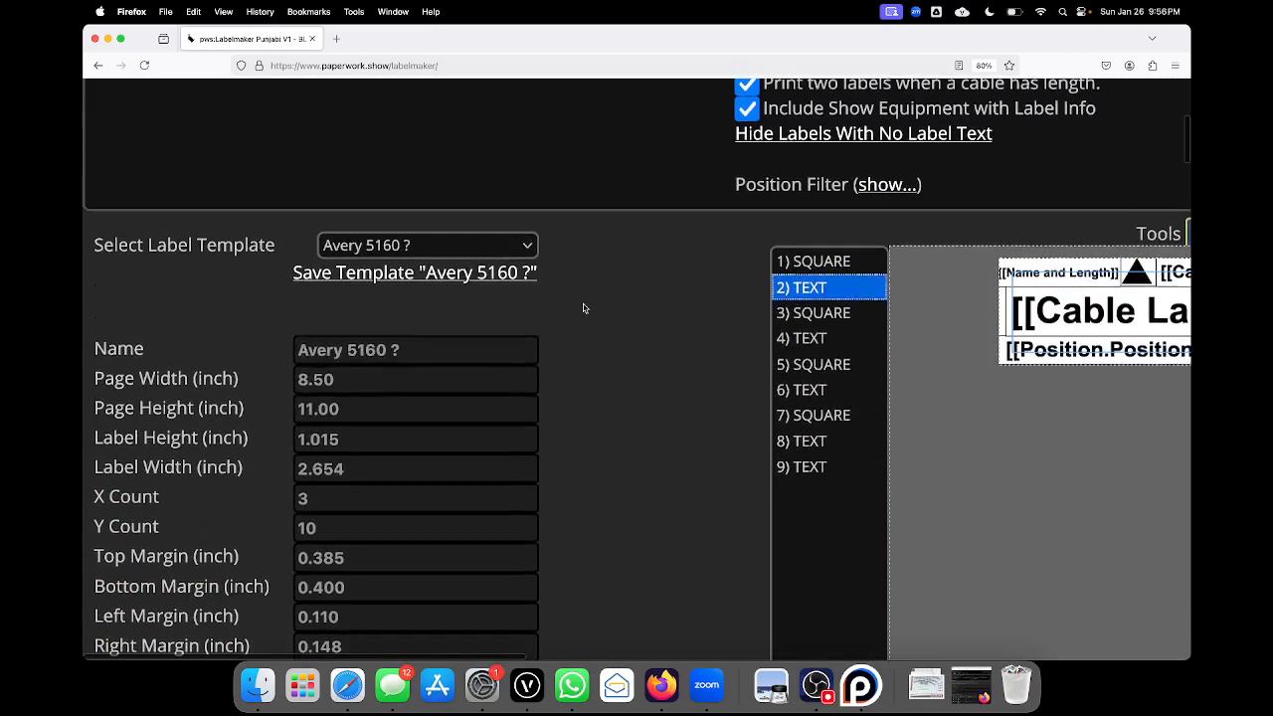
scroll(583, 304, "up", 4)
scroll(583, 303, "right", 2)
scroll(583, 303, "down", 5)
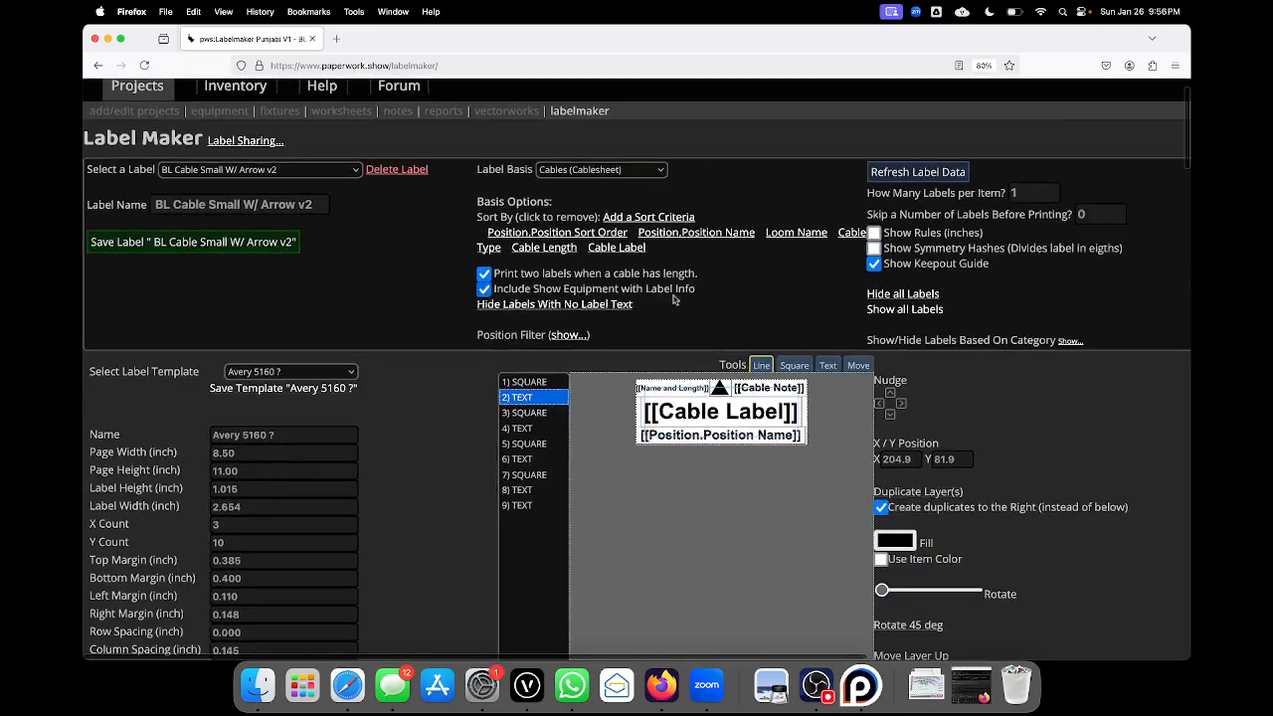
scroll(789, 384, "up", 5)
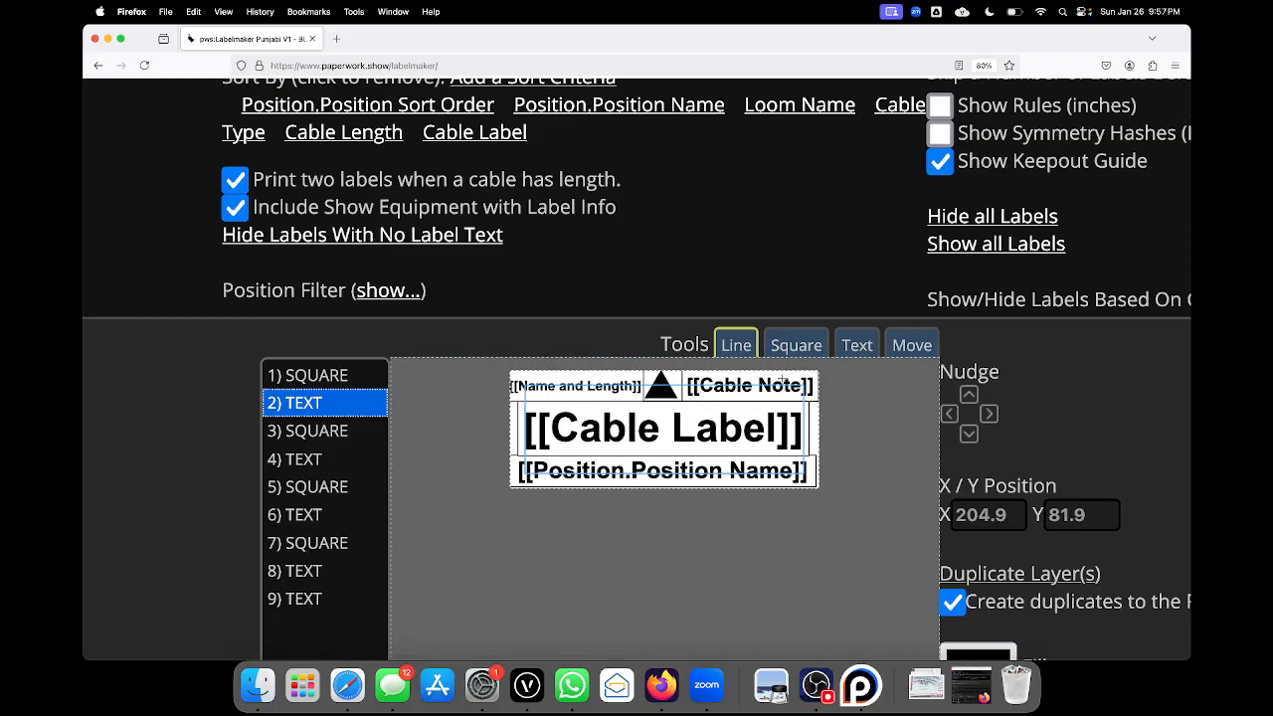
scroll(782, 380, "down", 5)
scroll(761, 448, "down", 5)
scroll(761, 449, "up", 5)
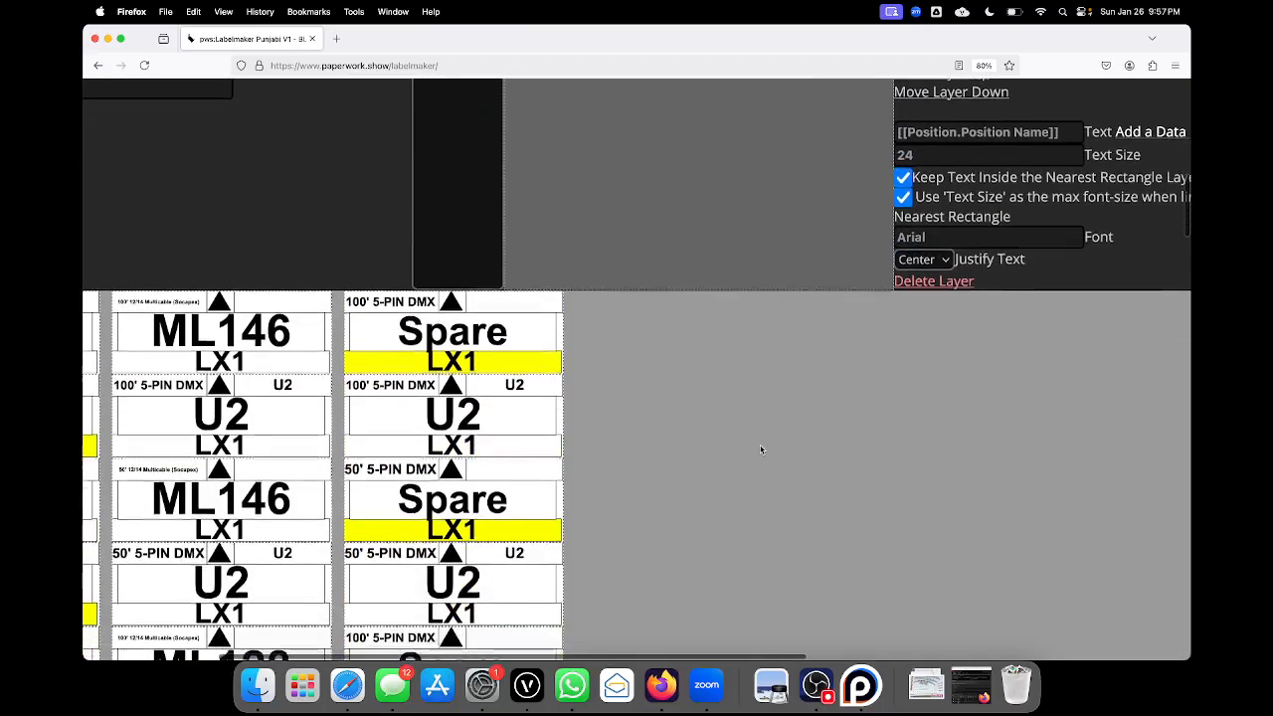
scroll(761, 449, "down", 5)
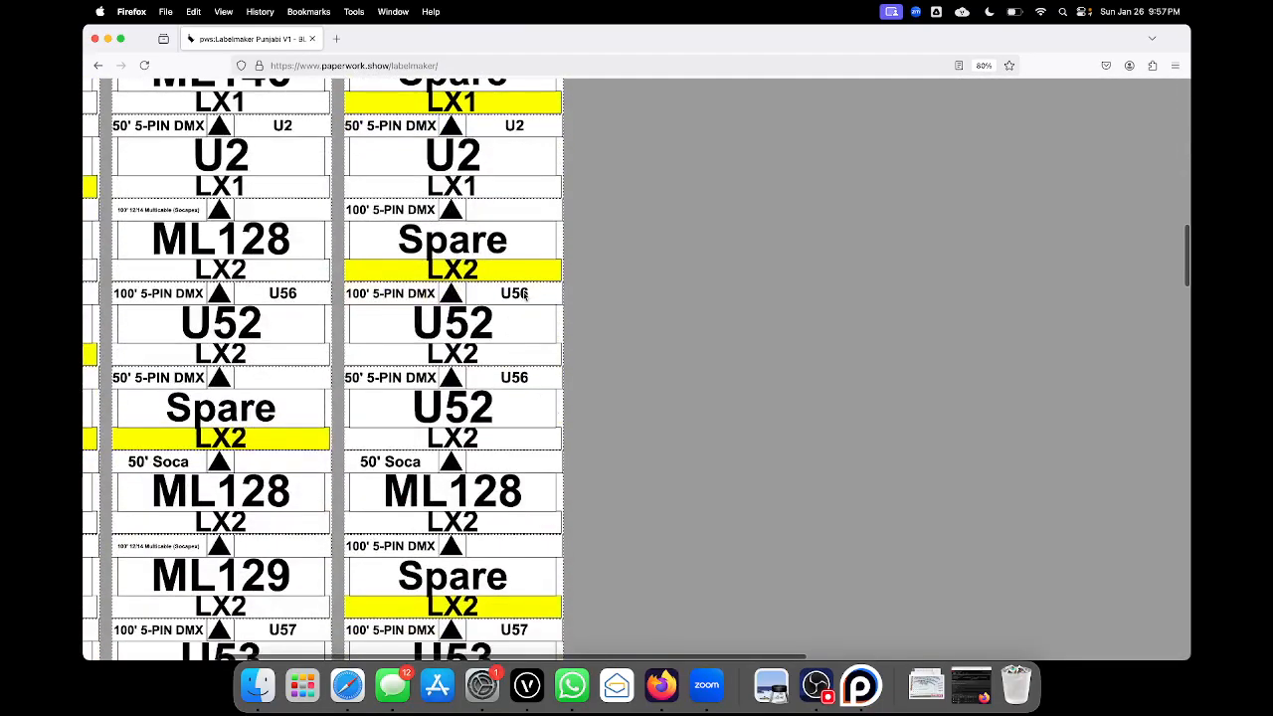
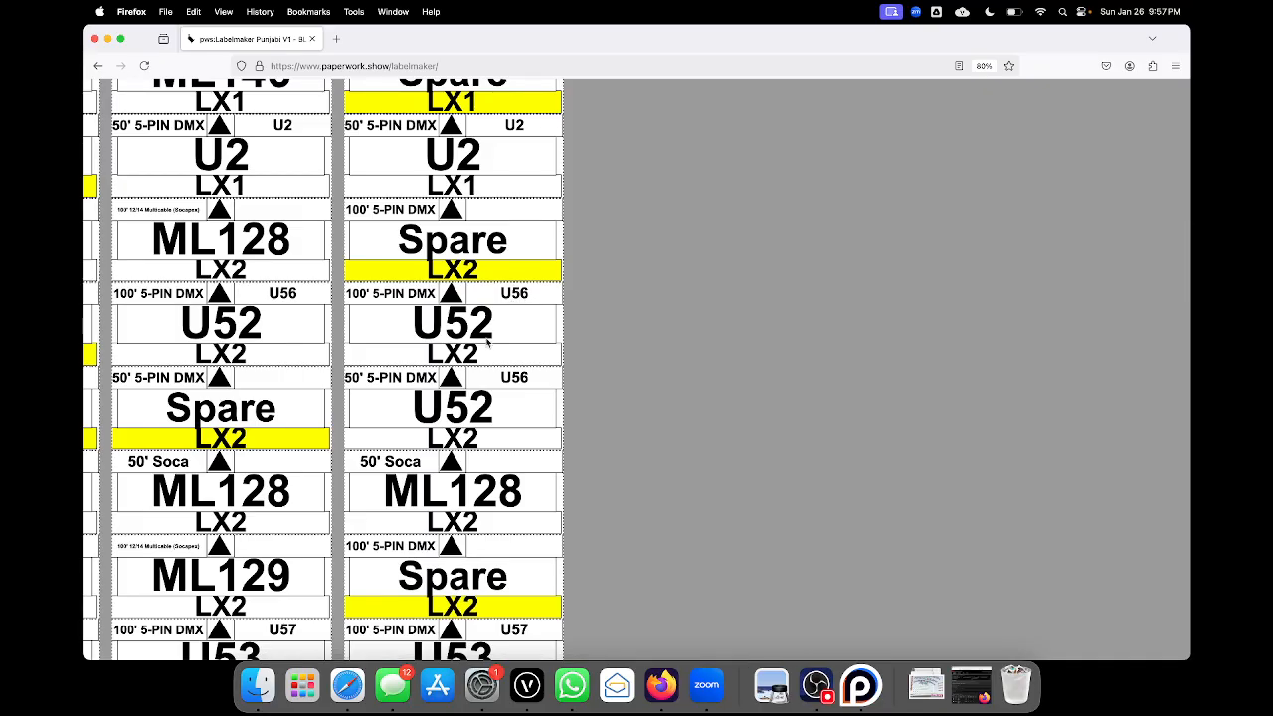
scroll(506, 328, "down", 10)
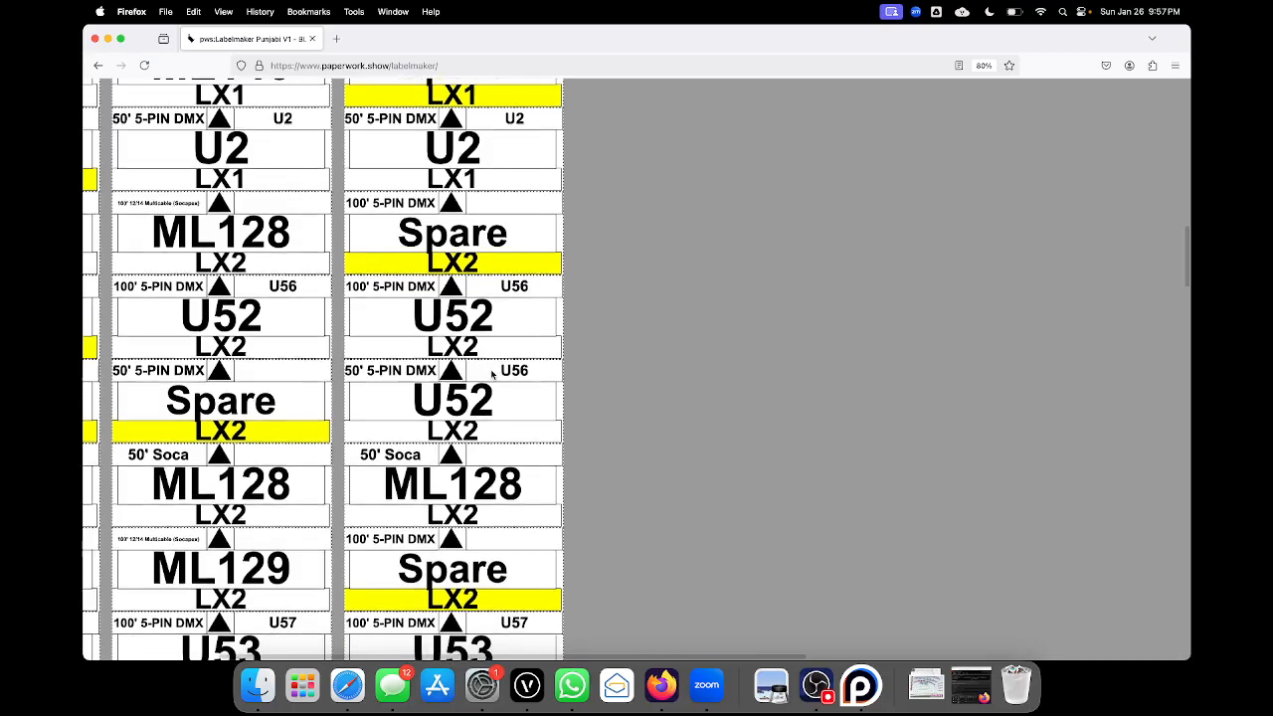
scroll(466, 366, "down", 2)
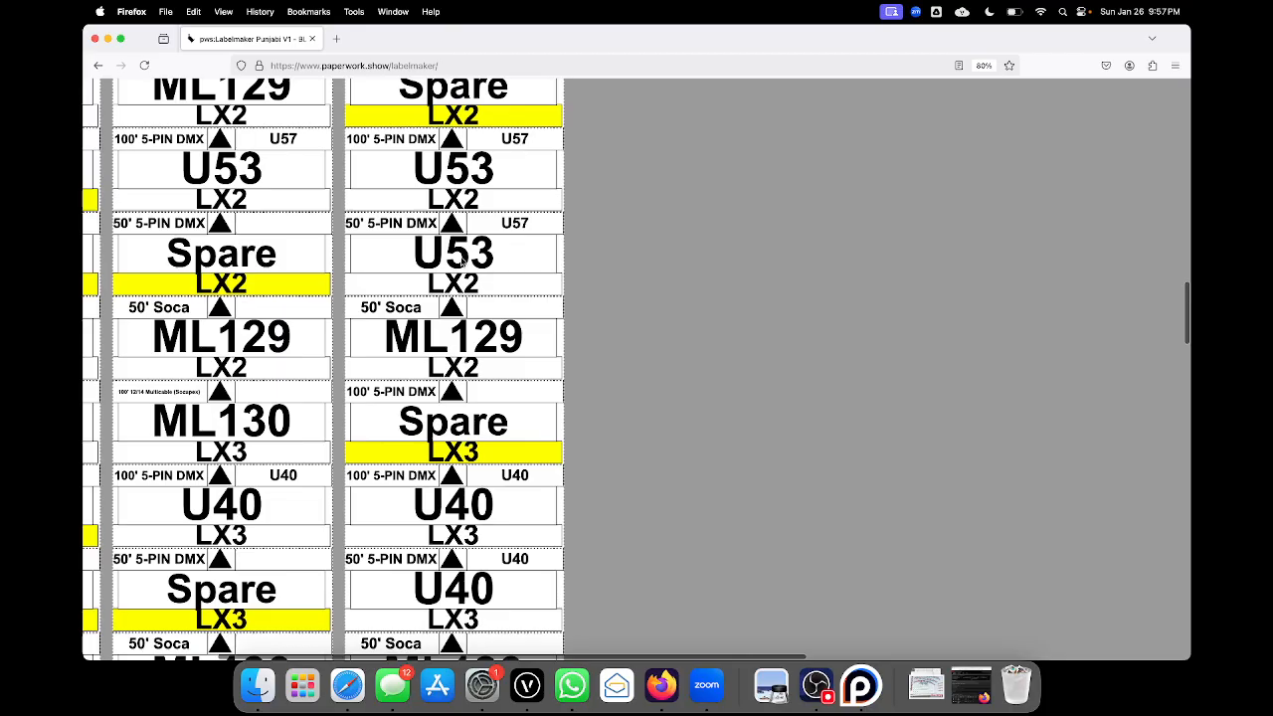
scroll(466, 328, "down", 5)
scroll(641, 313, "down", 2)
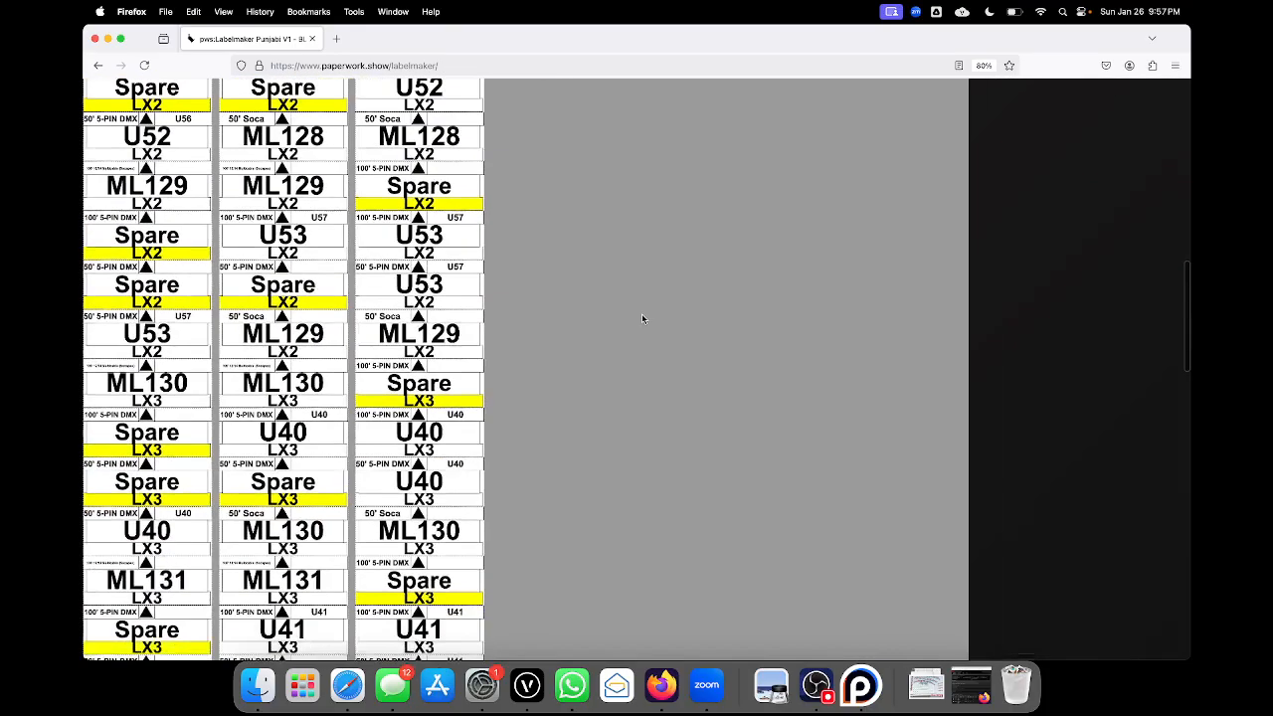
- Hide the three first-row labels and the first second-row label, and preview the printed sheet without saving it
scroll(435, 195, "up", 12)
scroll(438, 297, "down", 7)
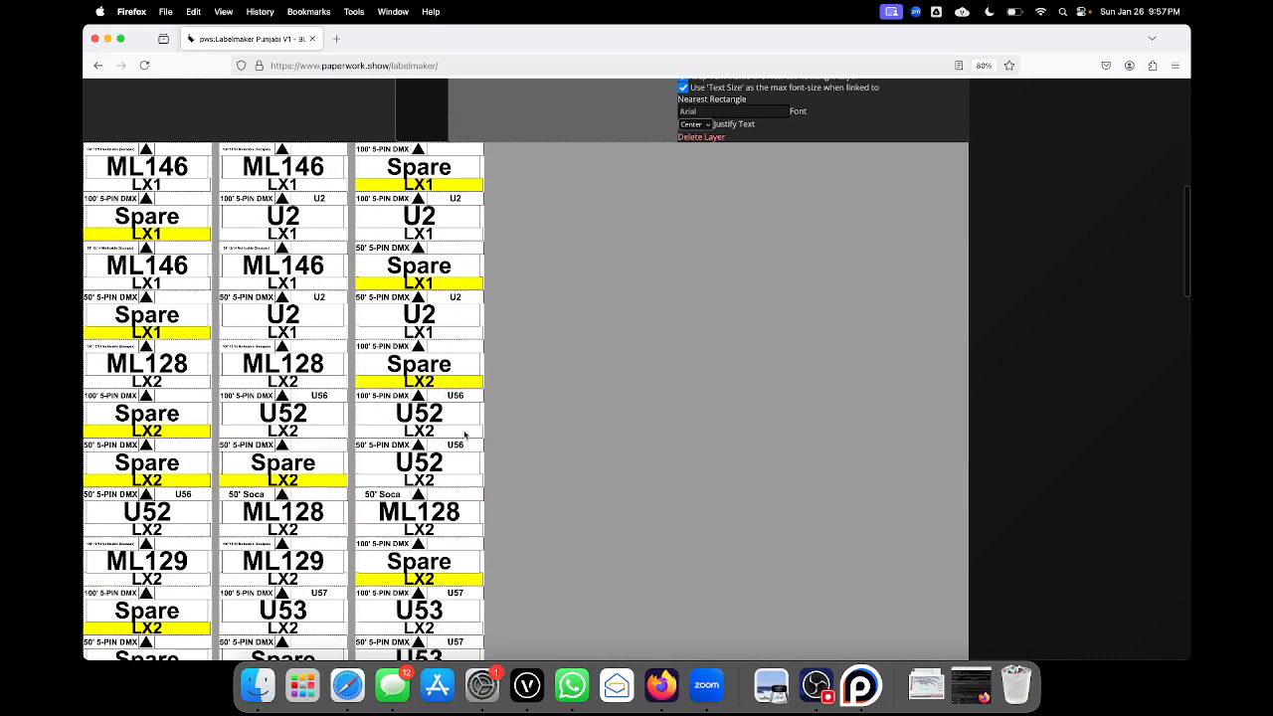
scroll(464, 434, "down", 2)
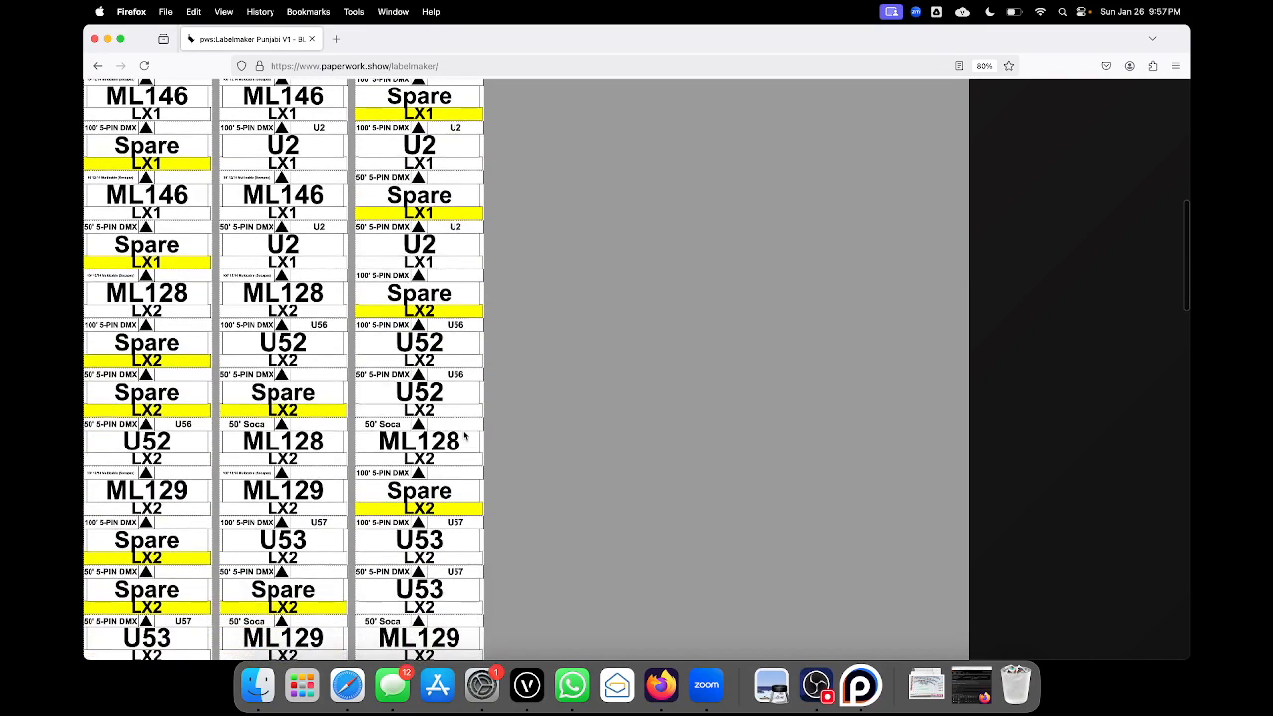
left_click(164, 98)
left_click(281, 107)
left_click(391, 103)
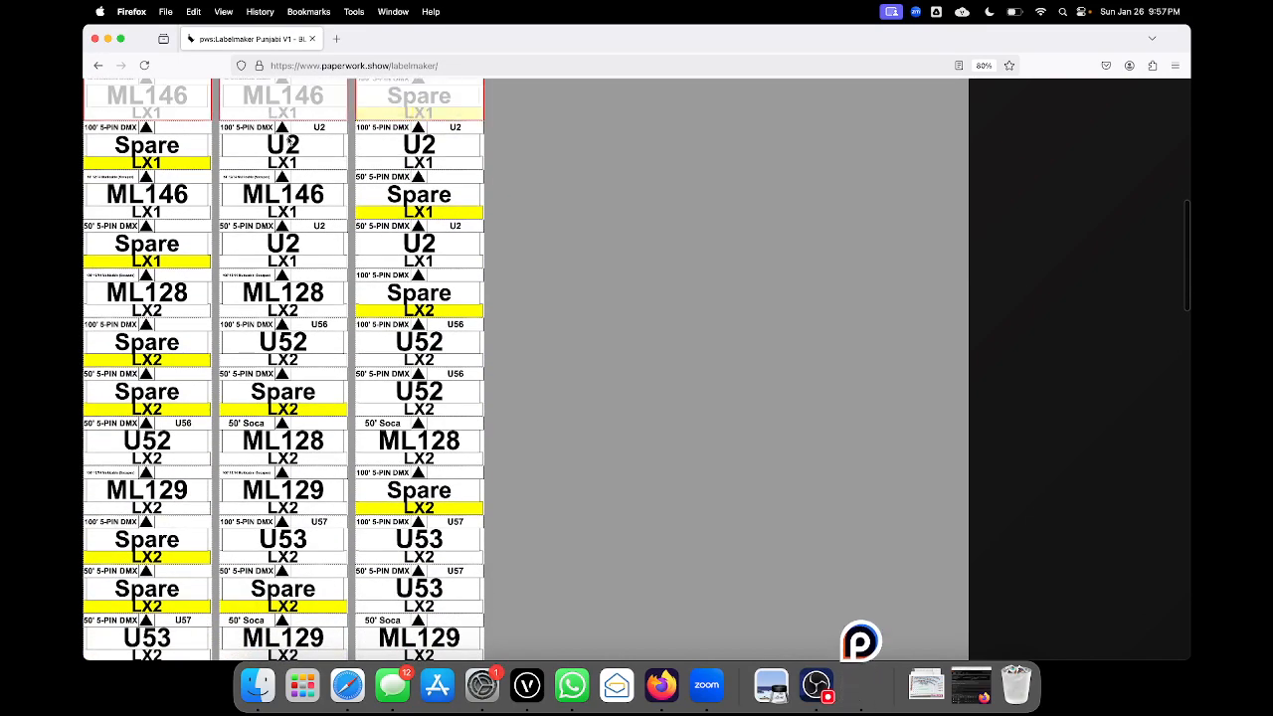
left_click(200, 145)
key("super+p")
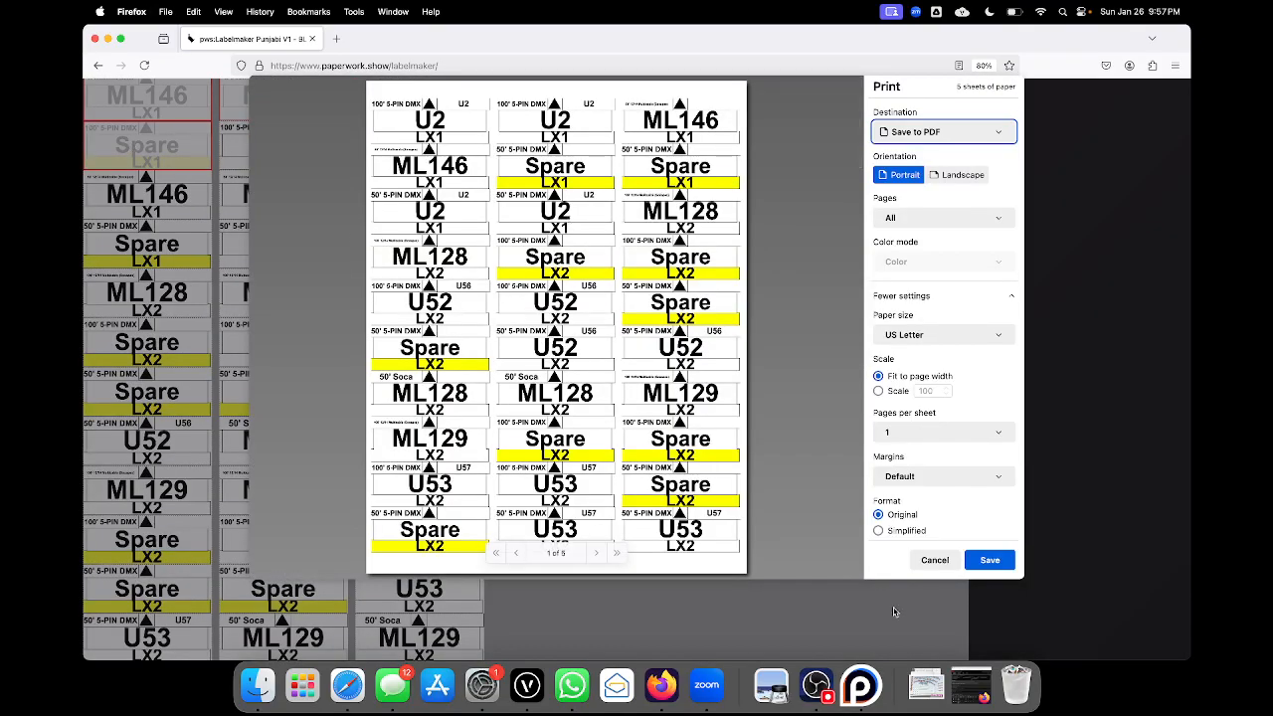
left_click(935, 560)
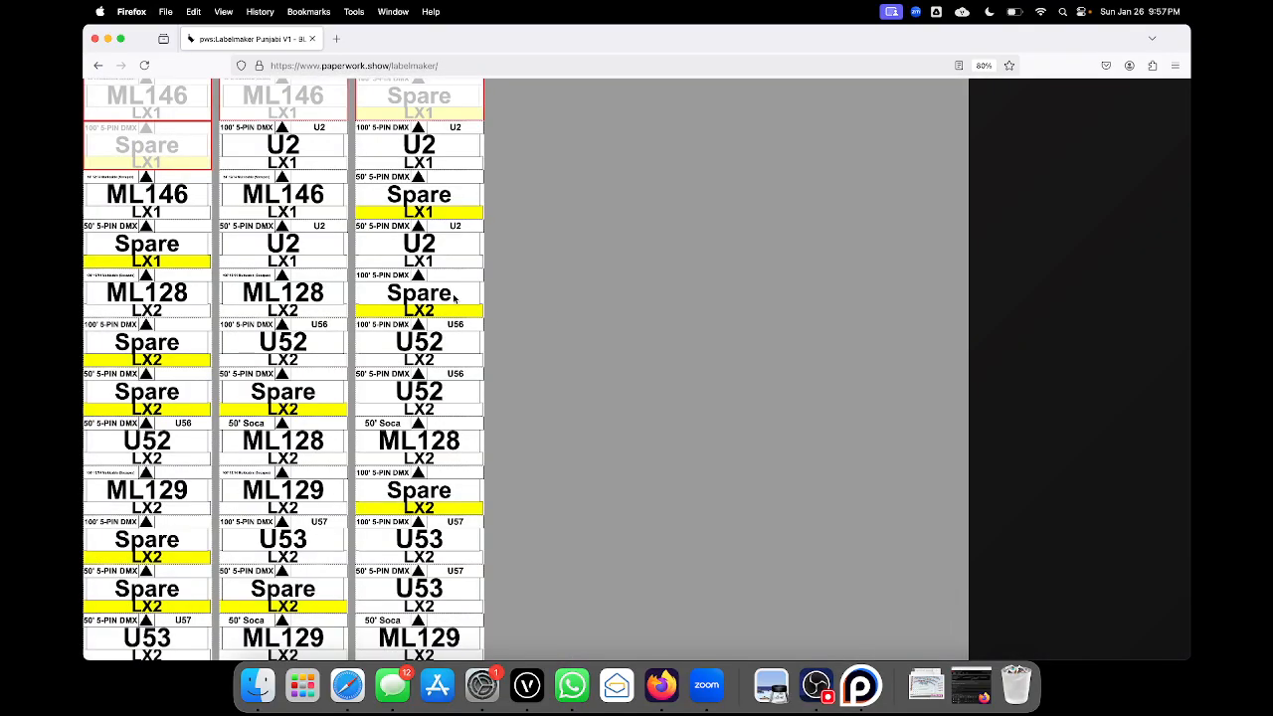
- Hide the remaining labels as a range through the third-column 50' 5-PIN DMX U53 label, and review the print preview without saving
left_click(448, 162)
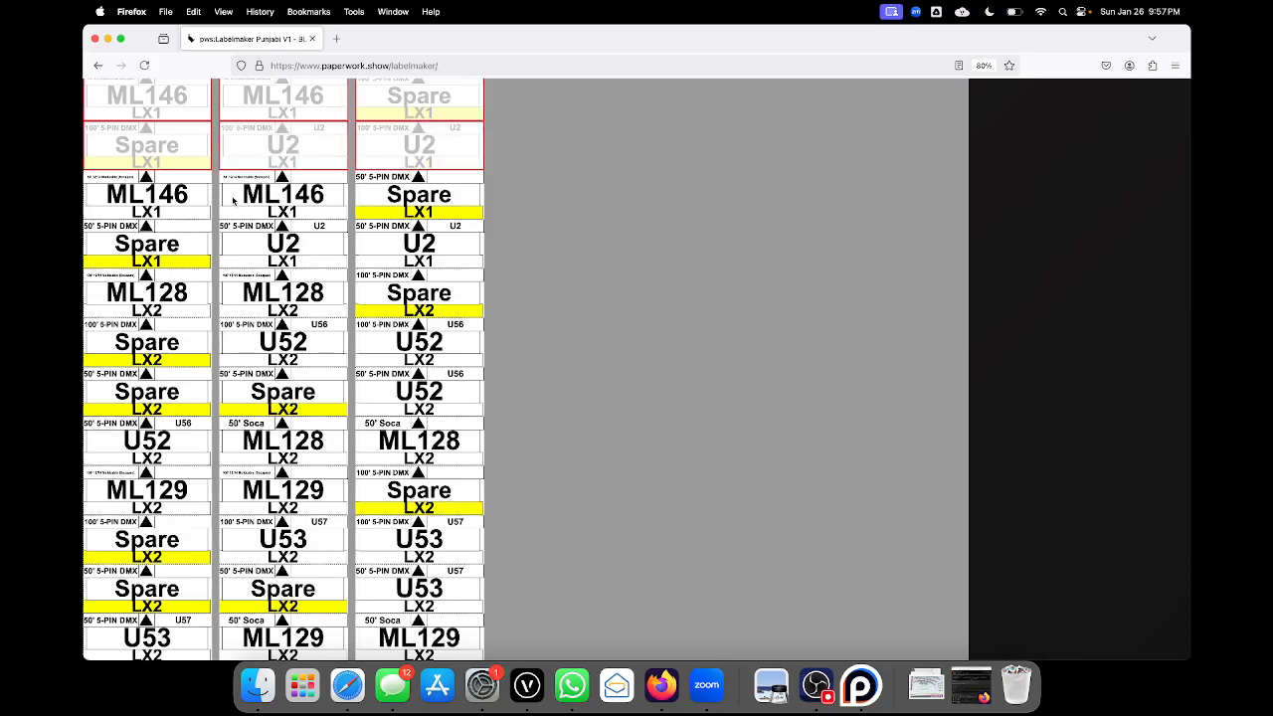
left_click(435, 596, "shift")
scroll(436, 598, "down", 2)
key("super+p")
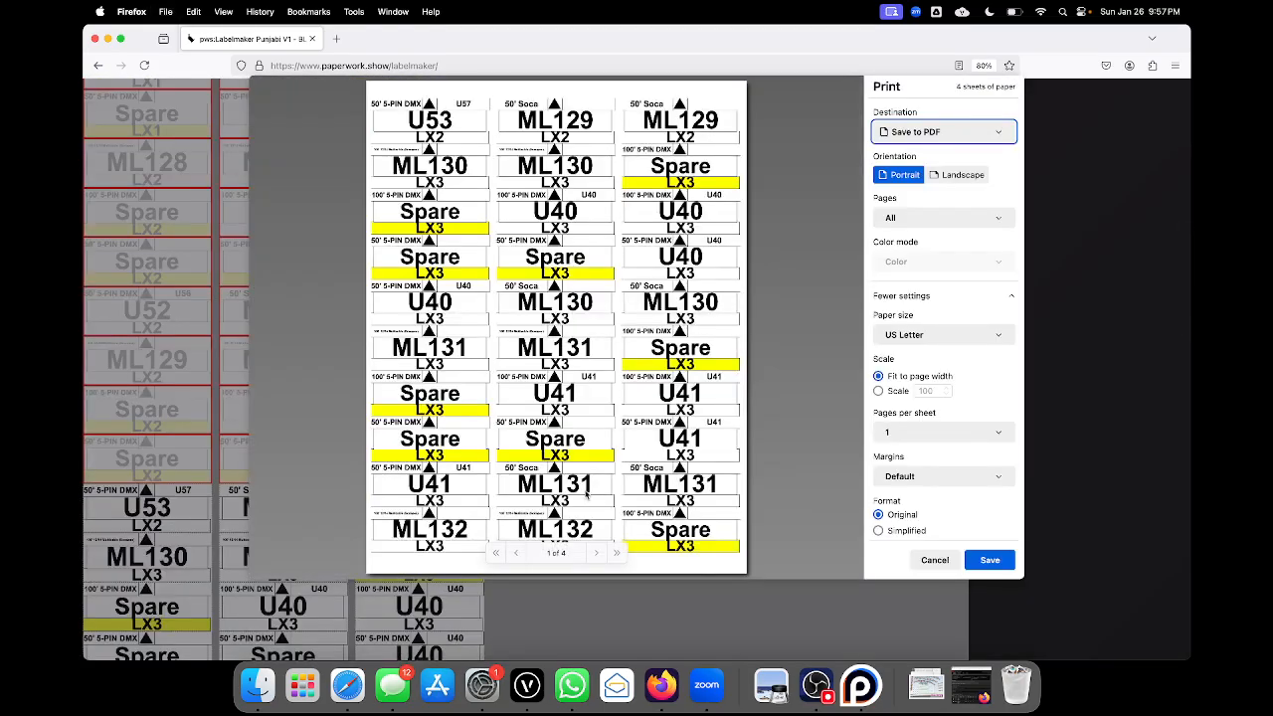
scroll(466, 471, "down", 10)
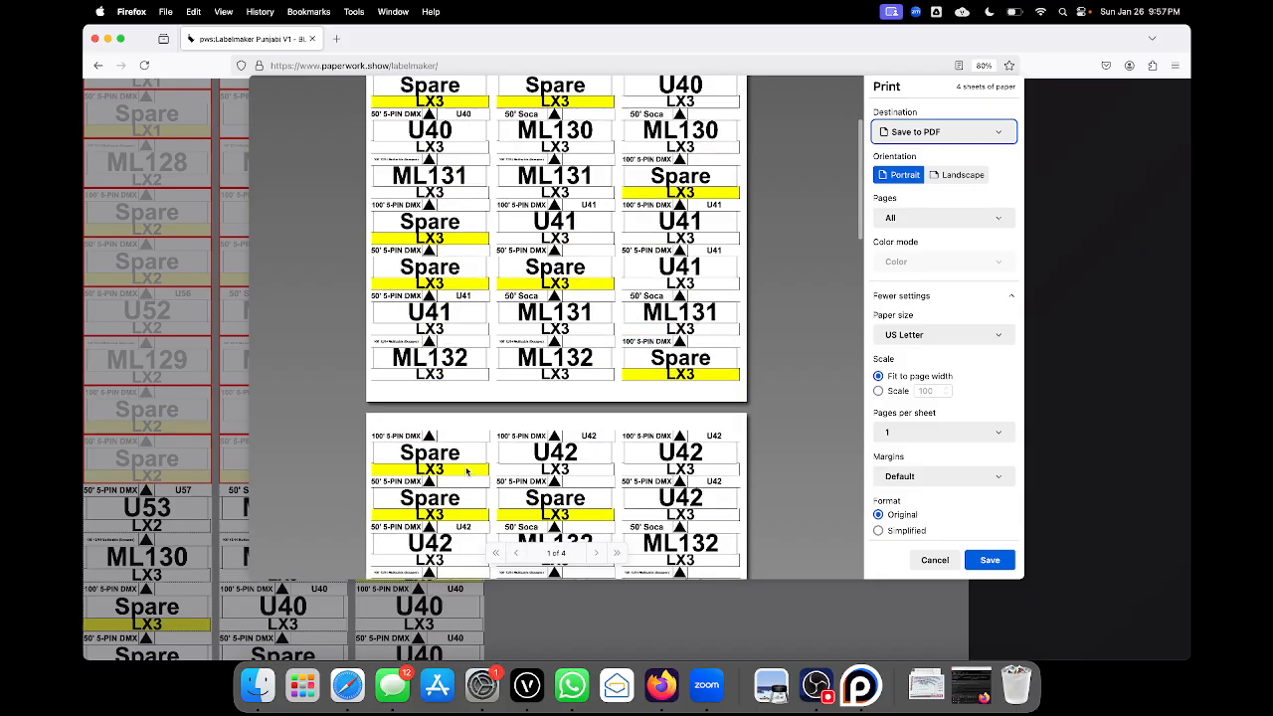
scroll(466, 471, "down", 8)
scroll(466, 472, "up", 20)
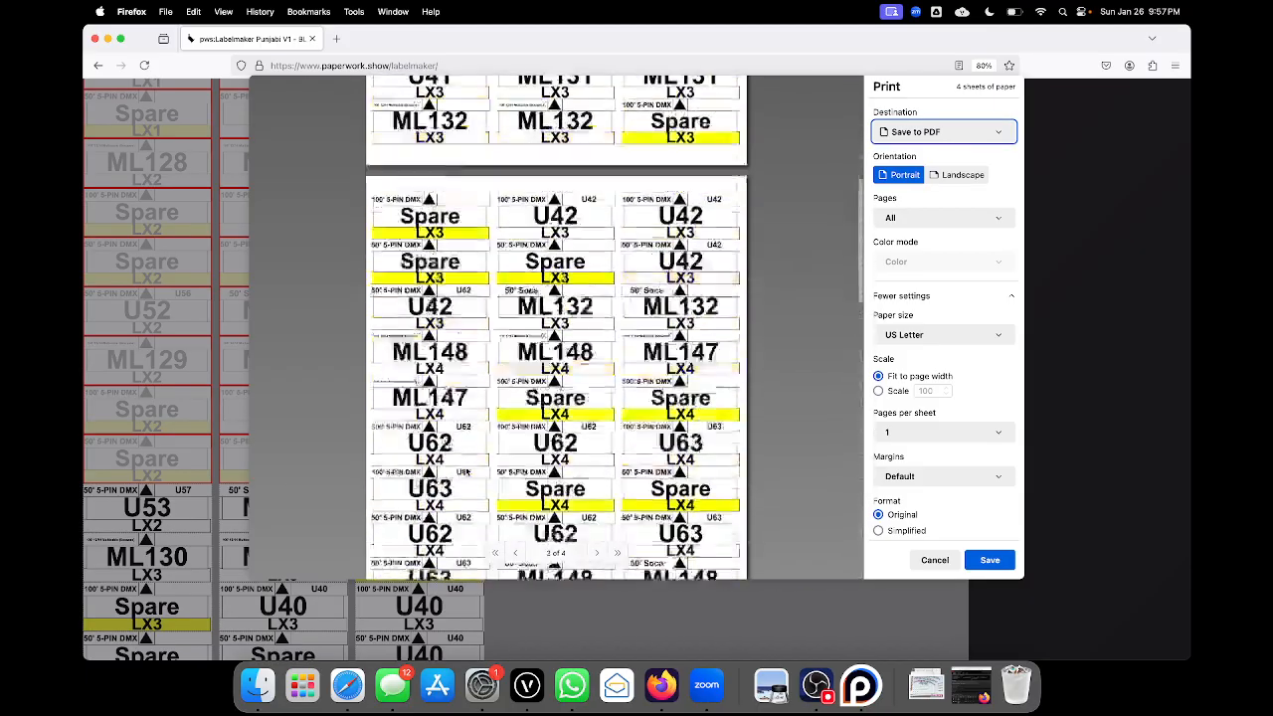
left_click(932, 563)
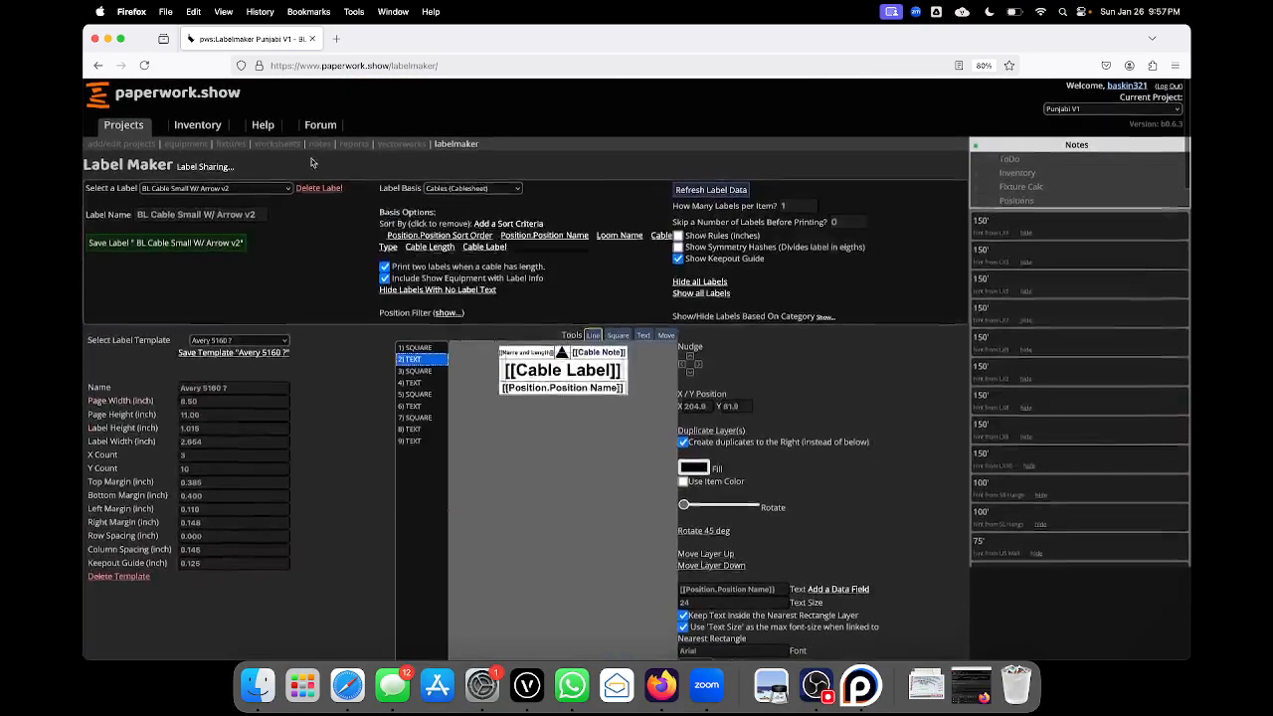
- Open the project's show equipment list and set the color of position LX1 to Brown
left_click(183, 147)
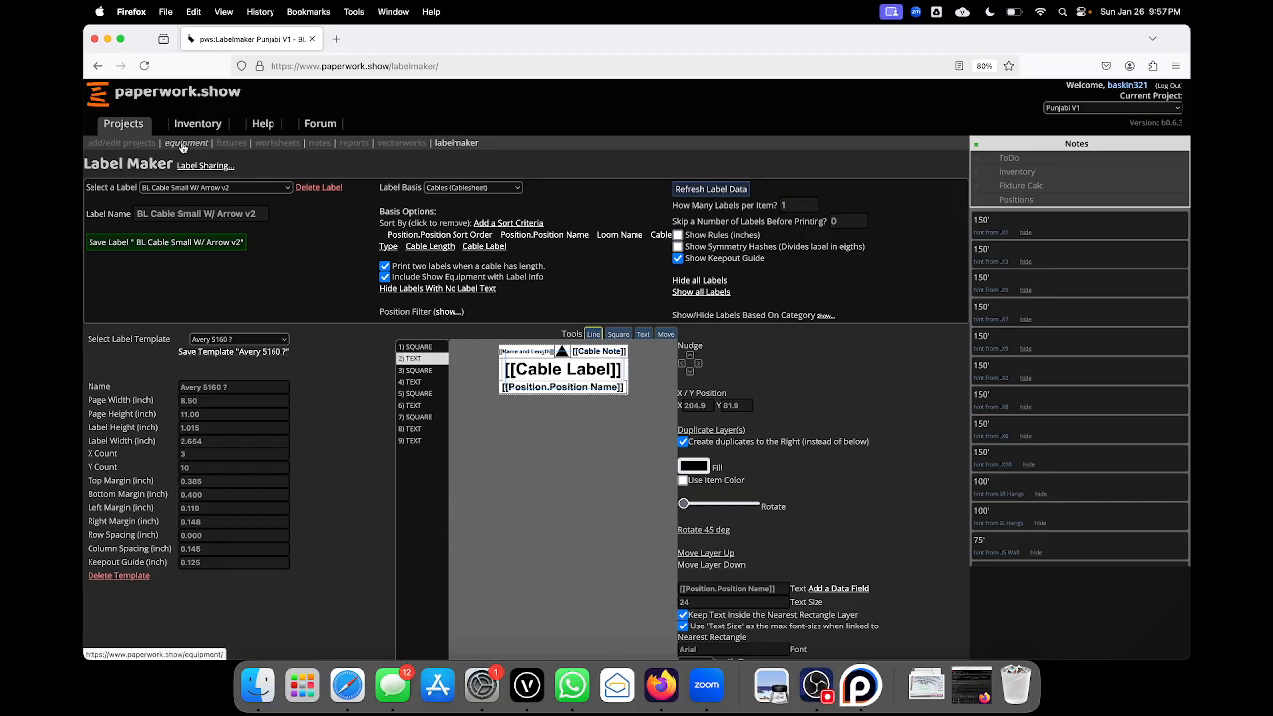
scroll(336, 357, "down", 2)
scroll(336, 356, "down", 1)
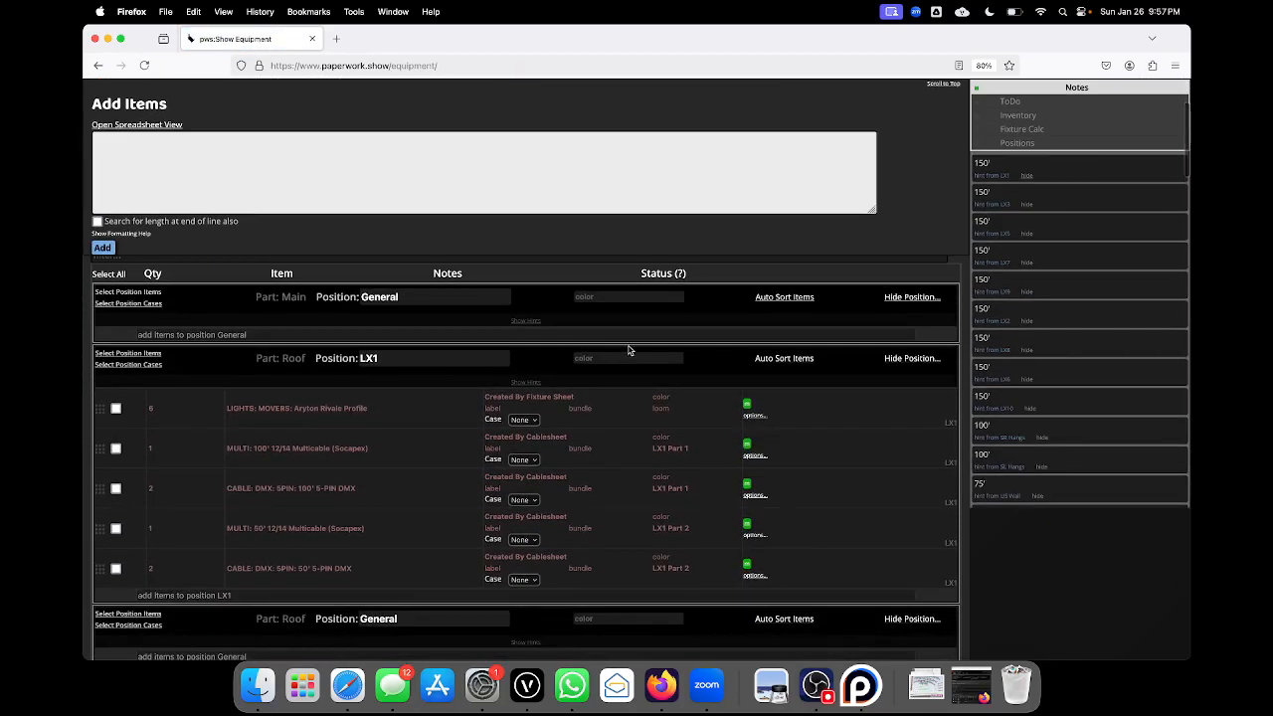
left_click(624, 356)
type("Brown")
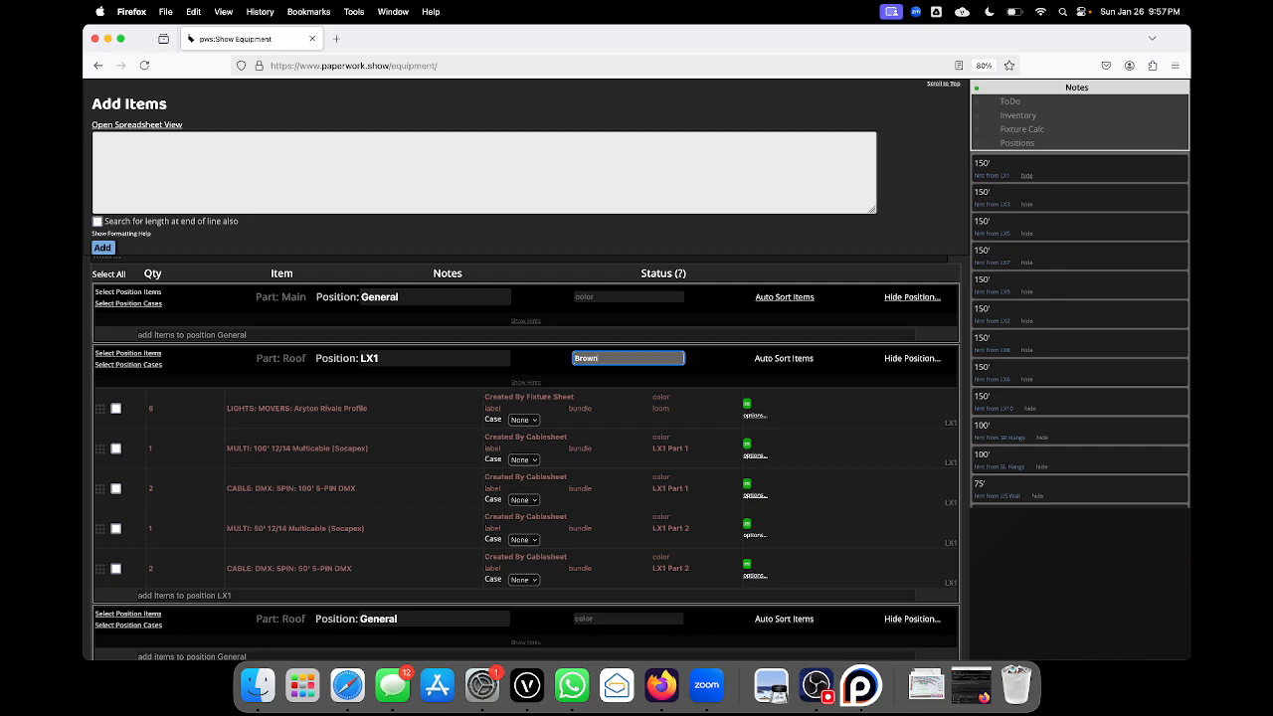
key("Return")
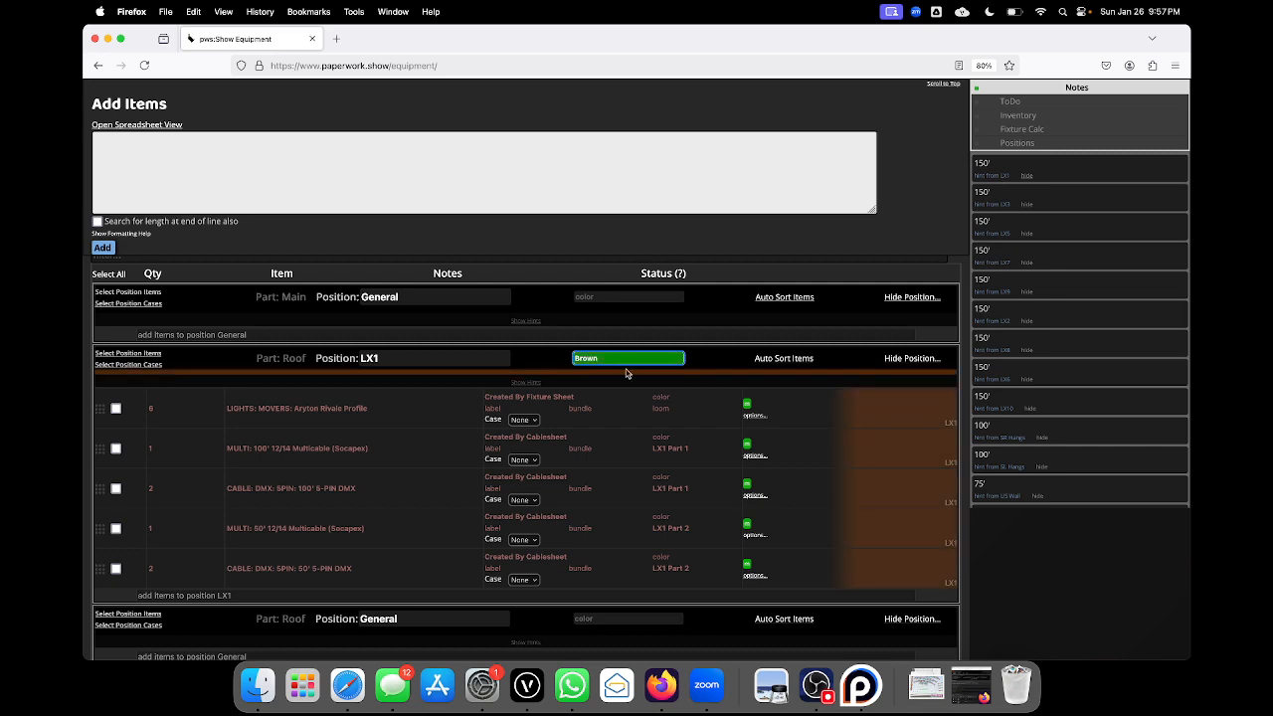
- Set the color of position LX2 to Red
scroll(600, 427, "down", 7)
left_click(607, 520)
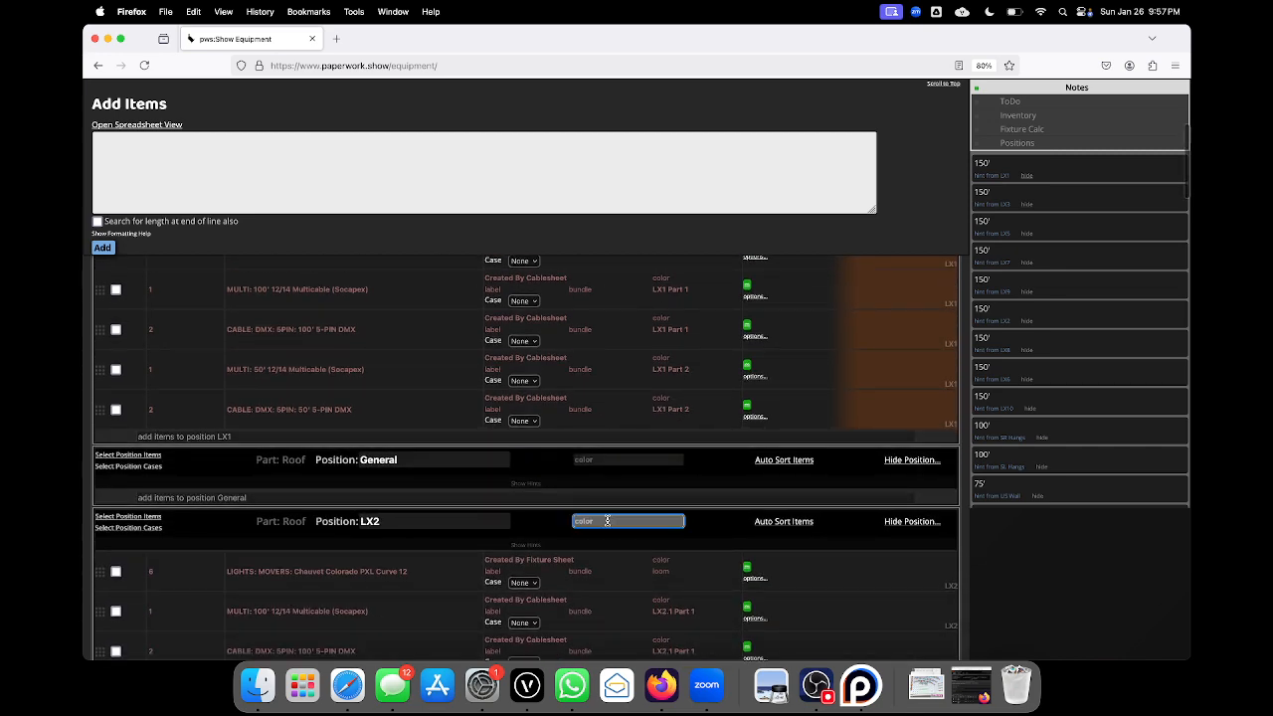
type("Red")
key("Return")
- Set the color of position LX3 to Orange
scroll(656, 582, "down", 20)
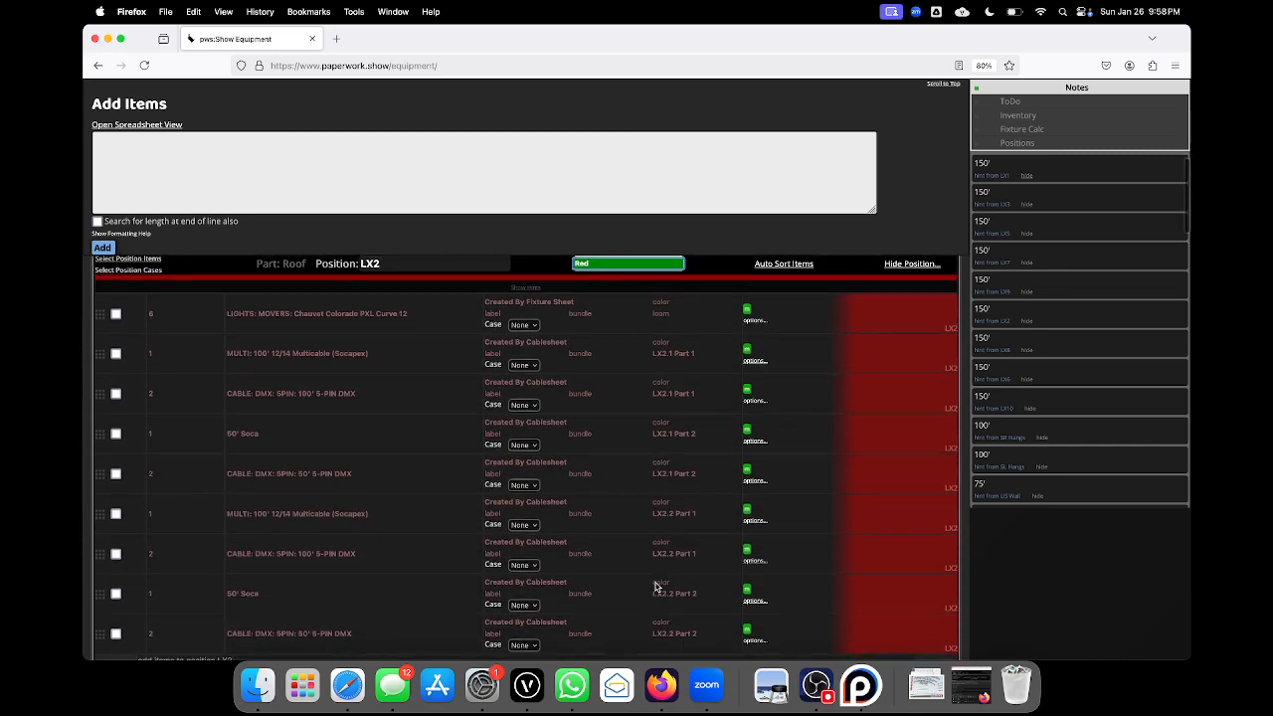
left_click(646, 422)
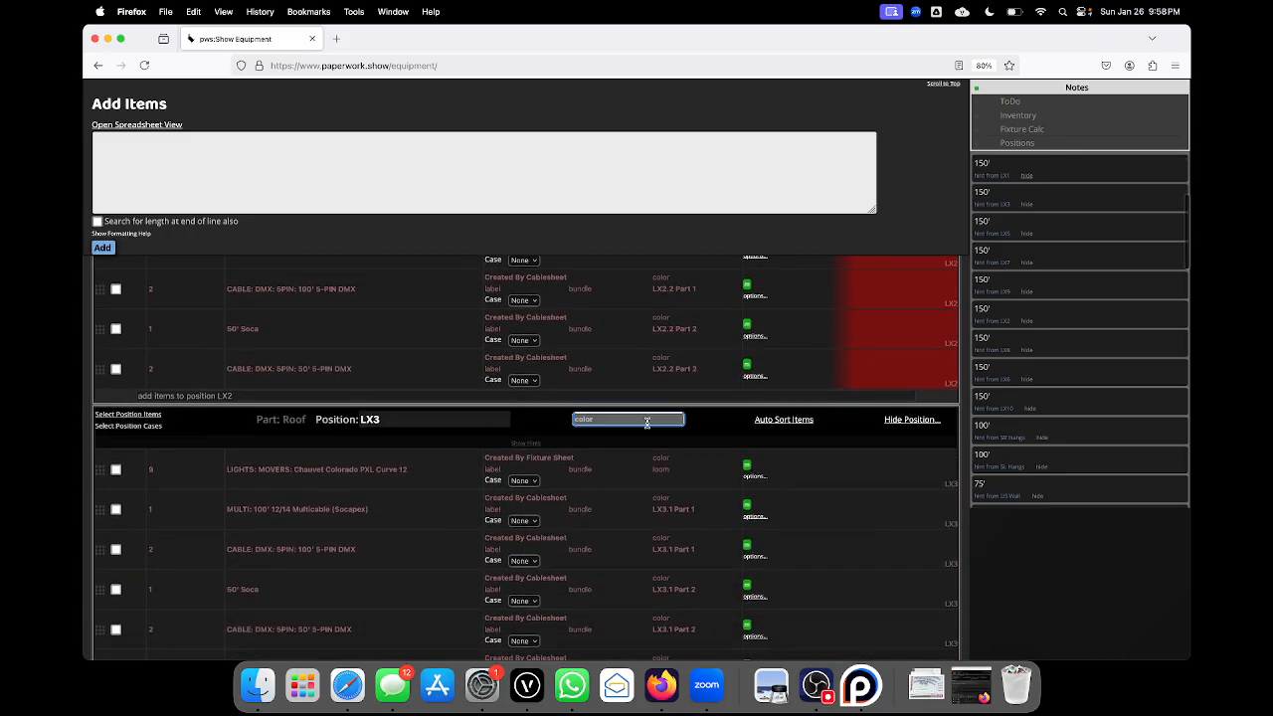
type("Orange")
key("Return")
scroll(628, 475, "down", 15)
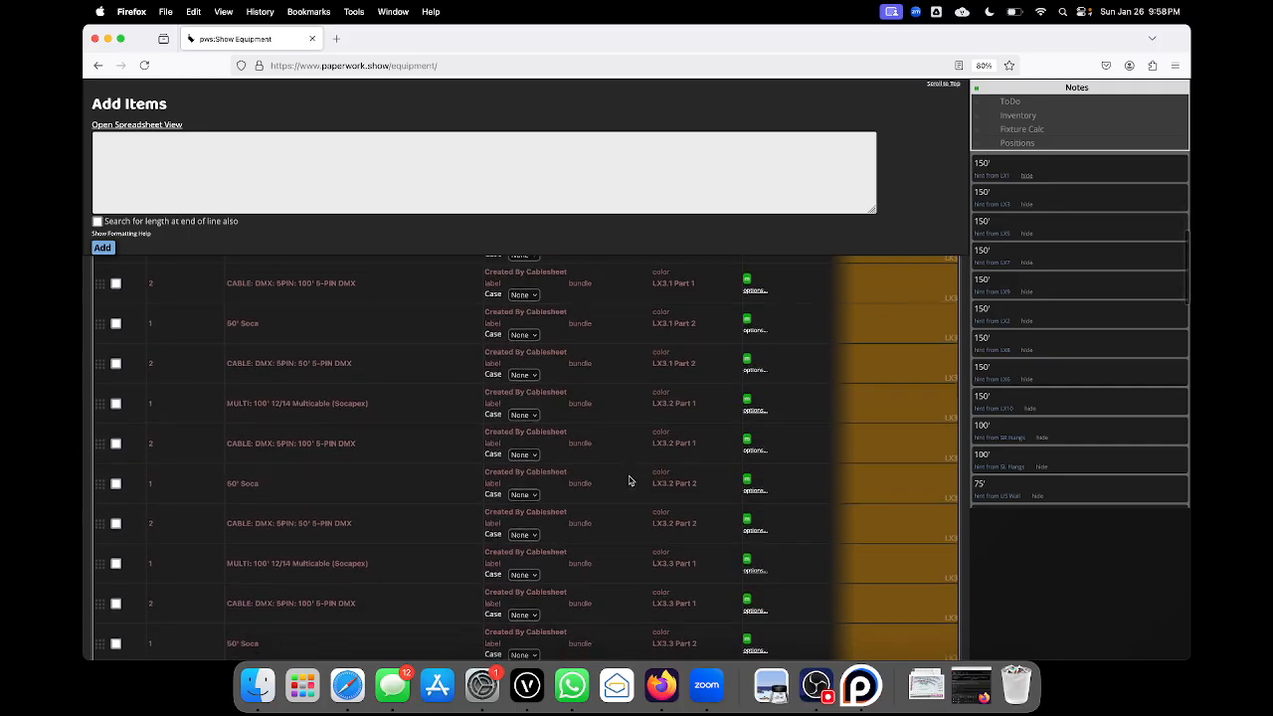
- Set the color of position LX4 to Yellow
left_click(620, 397)
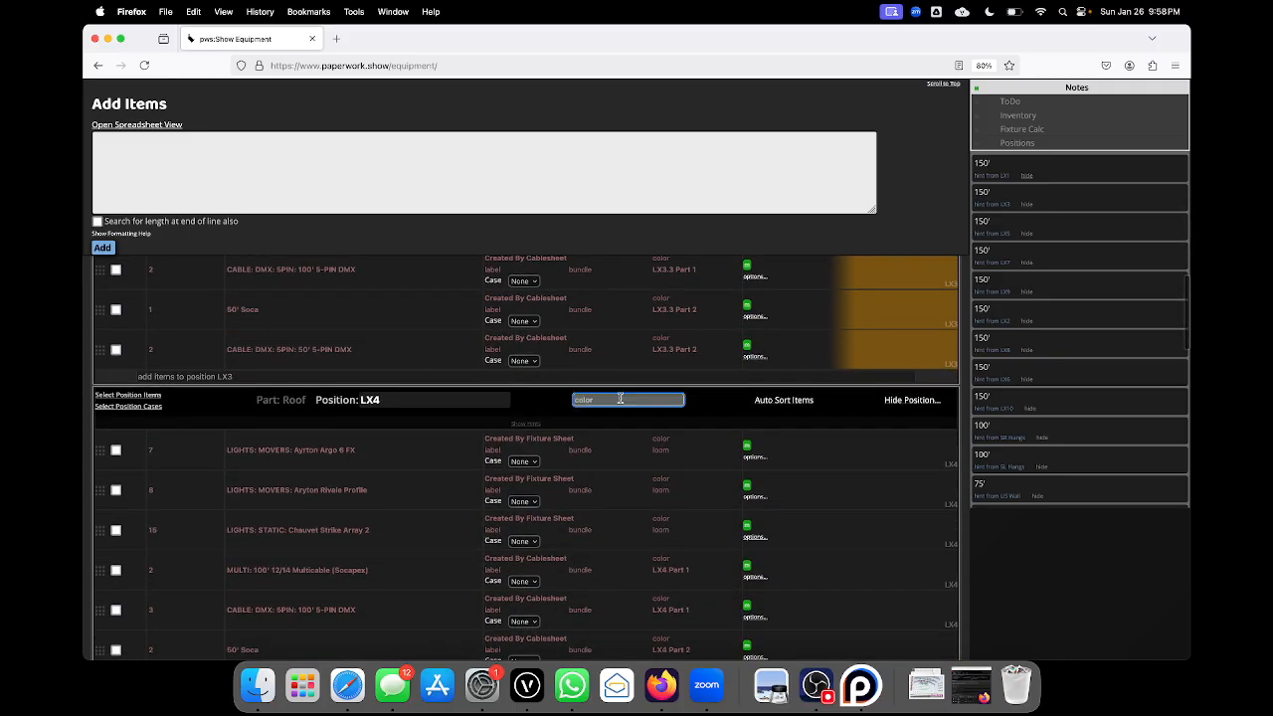
type("Yellow")
key("Return")
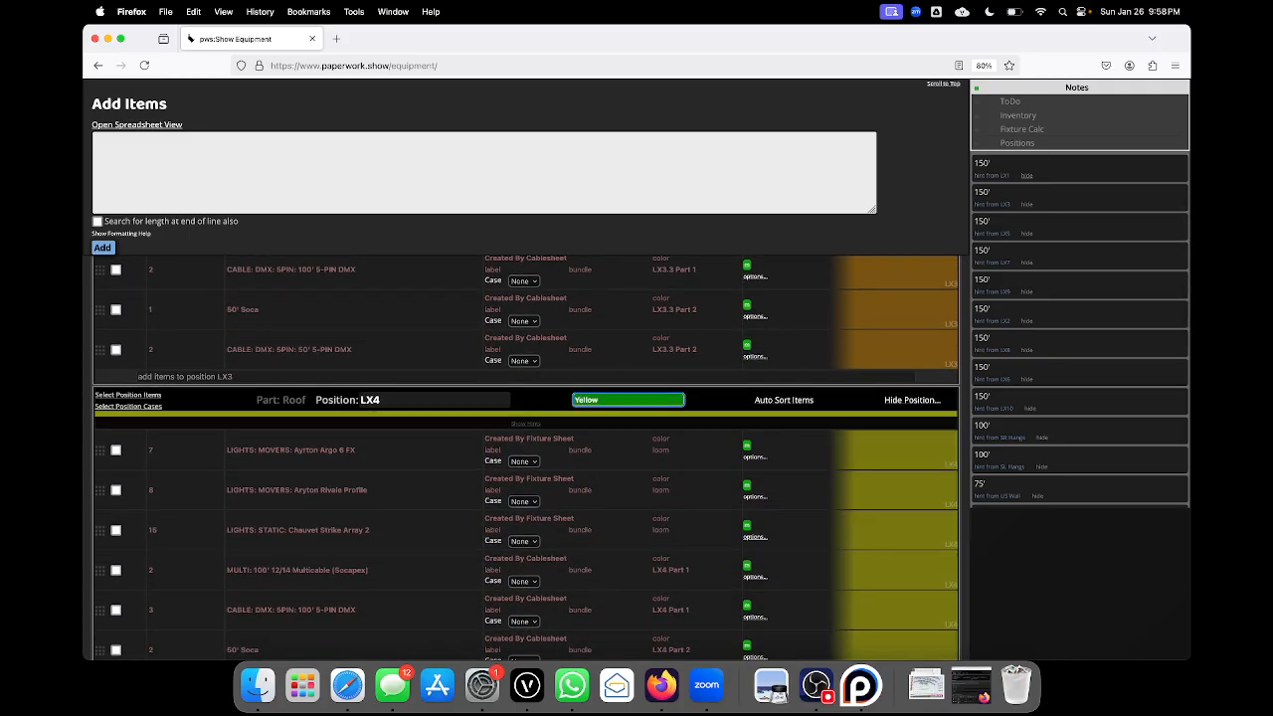
- Set the color of position LX5 to Green
scroll(623, 393, "down", 10)
left_click(622, 364)
type("Green")
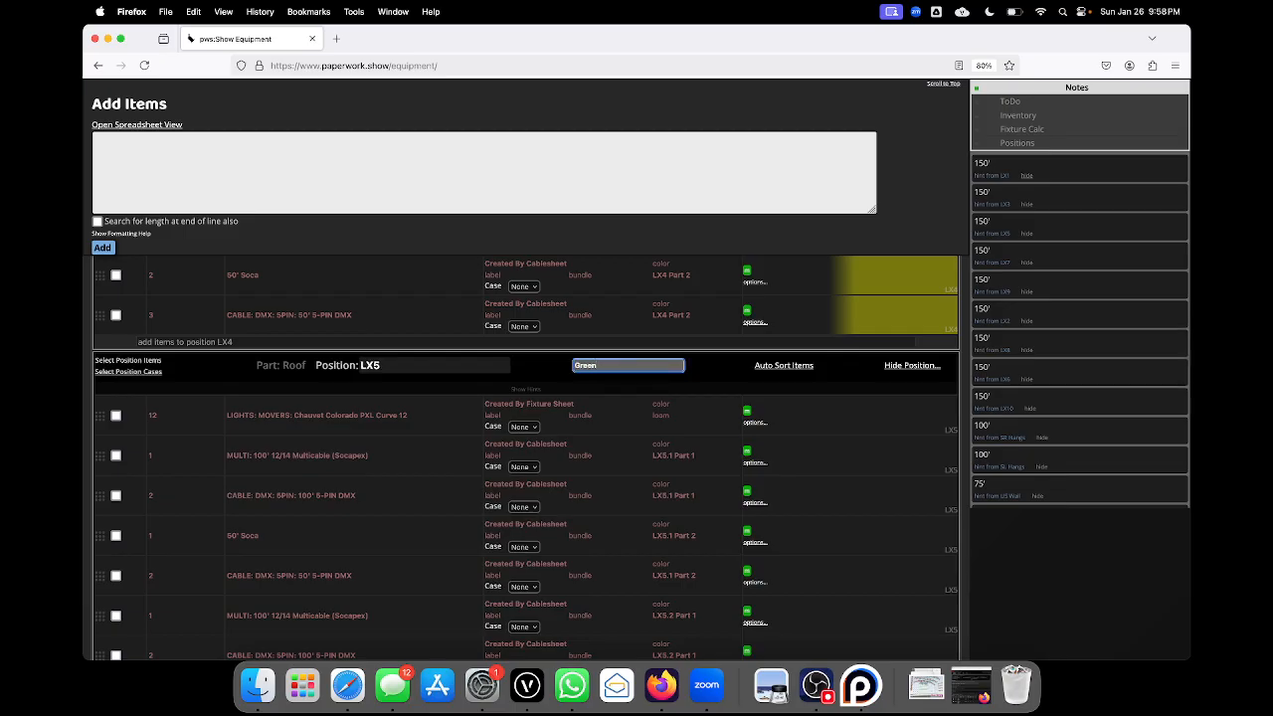
key("Return")
- Set the color of position LX6 to Blue
scroll(586, 435, "down", 10)
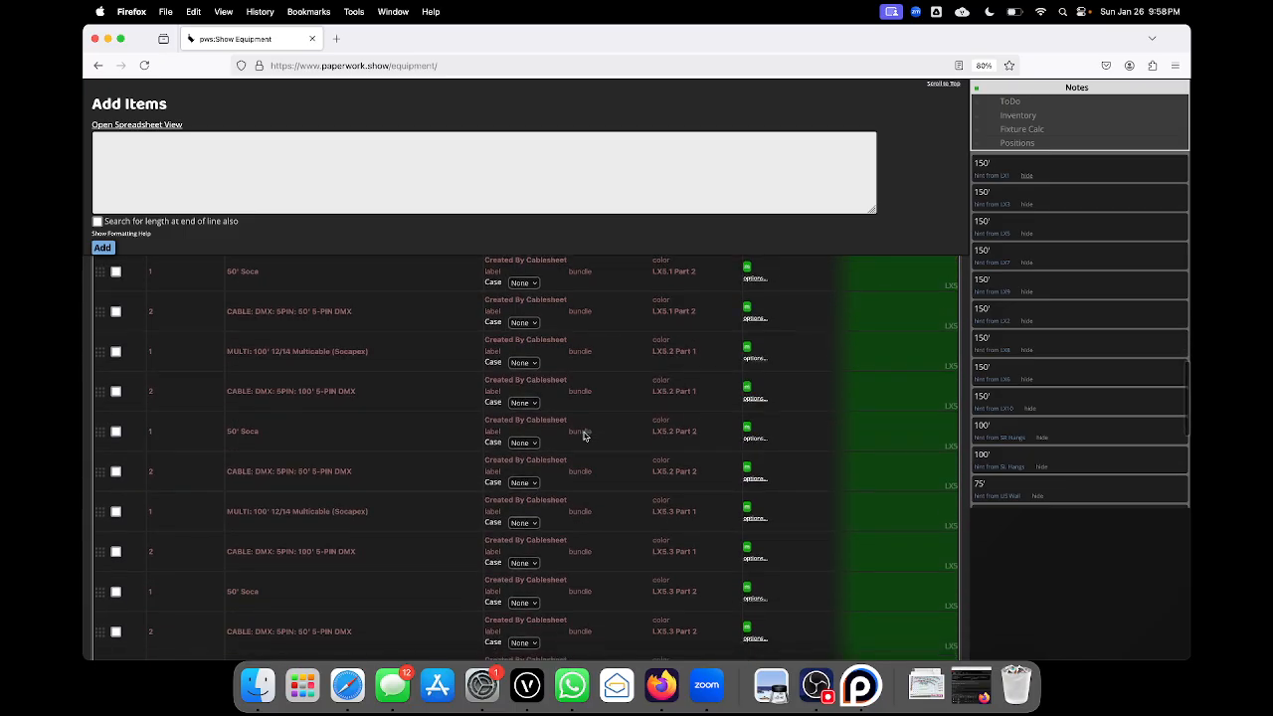
scroll(609, 569, "down", 2)
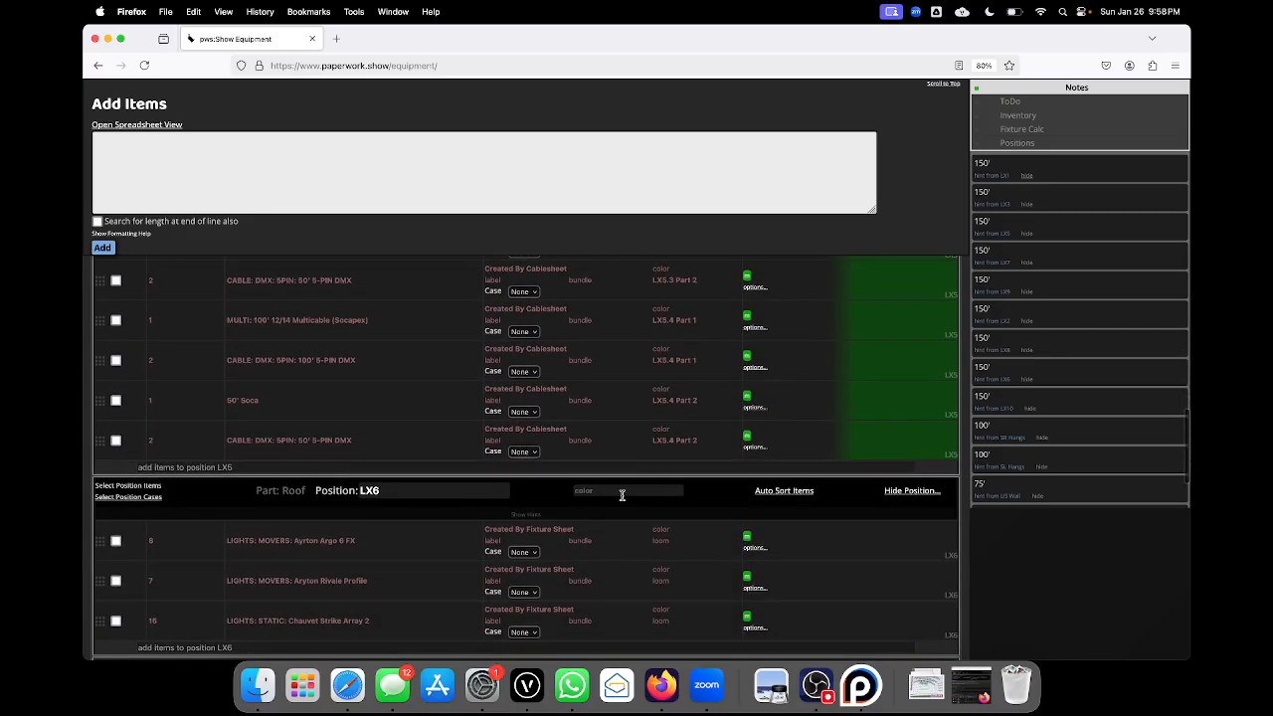
left_click(622, 491)
type("B")
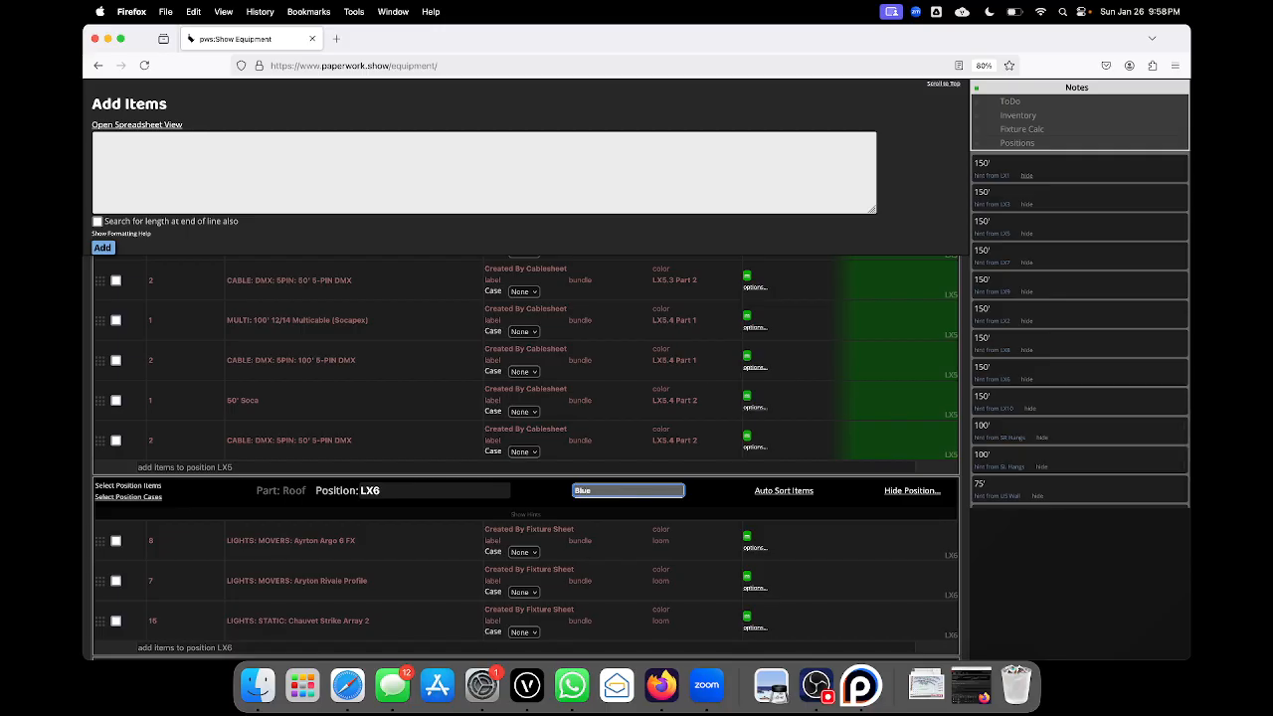
type("lue")
key("Return")
- Set the color of position LX7 to Purple
scroll(603, 312, "down", 6)
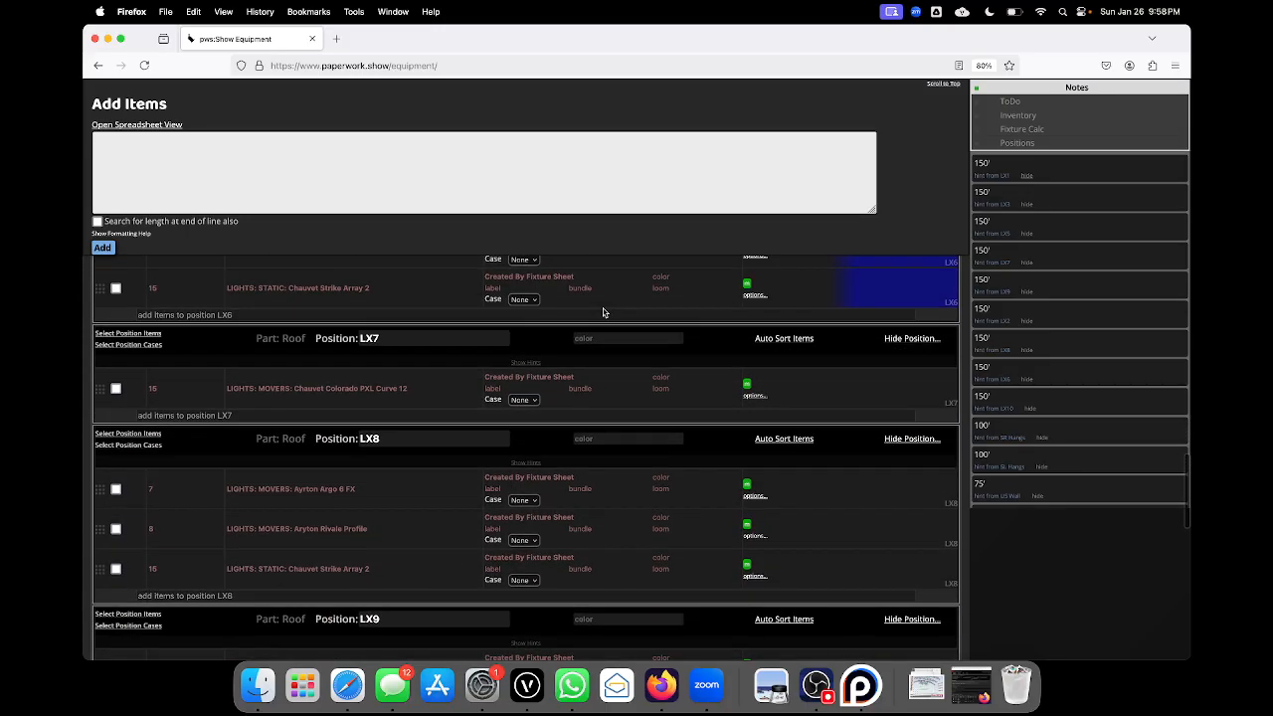
left_click(604, 336)
type("P")
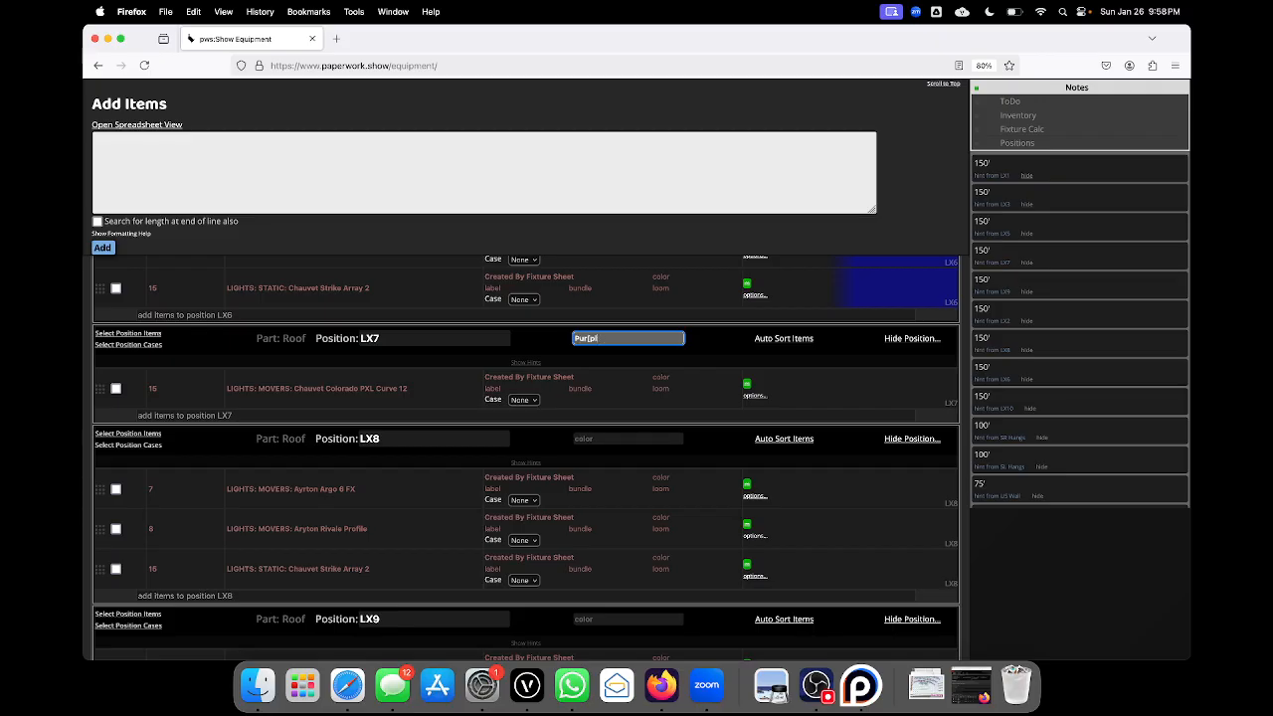
type("urple")
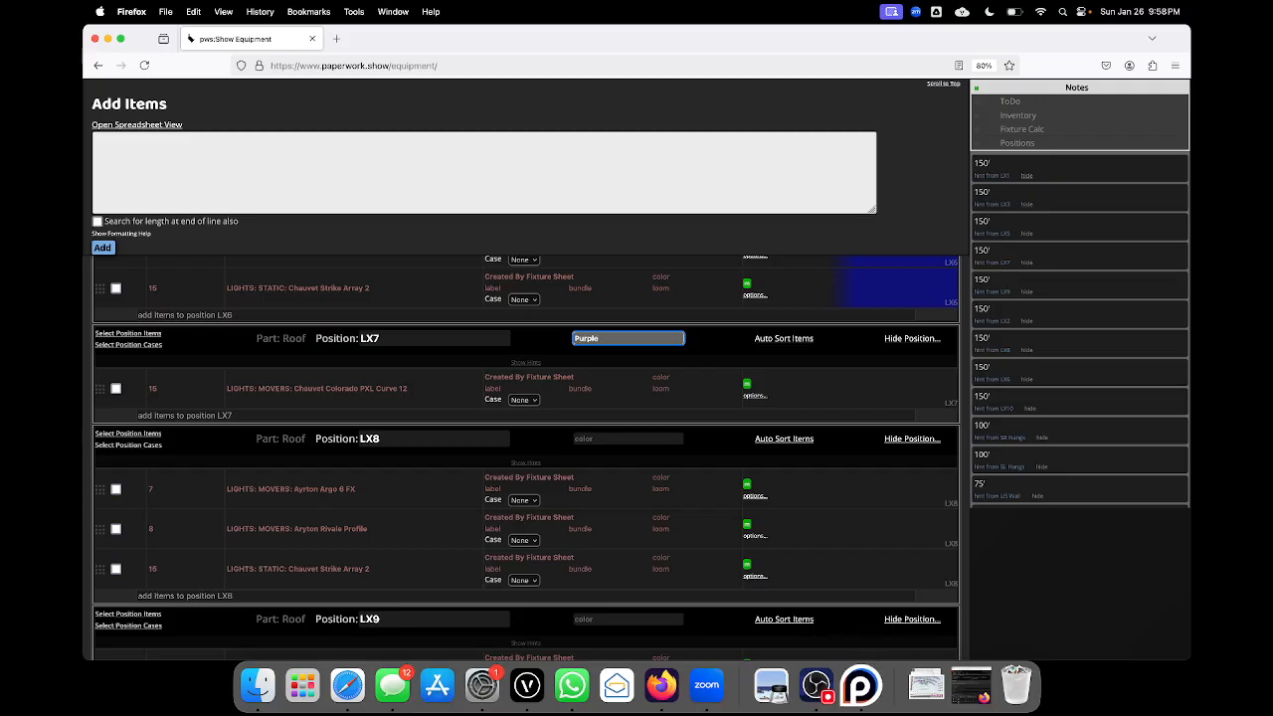
key("Return")
- Set the color of position LX8 to Grey
left_click(609, 439)
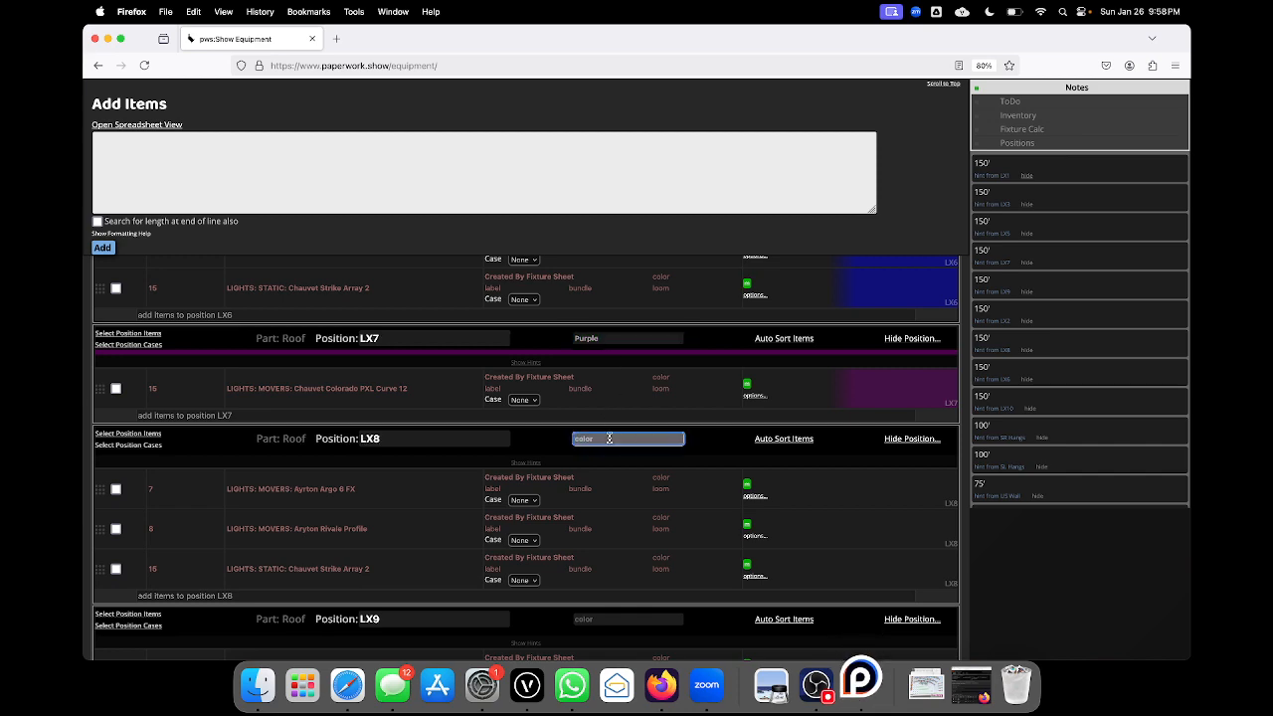
type("Grey")
key("Return")
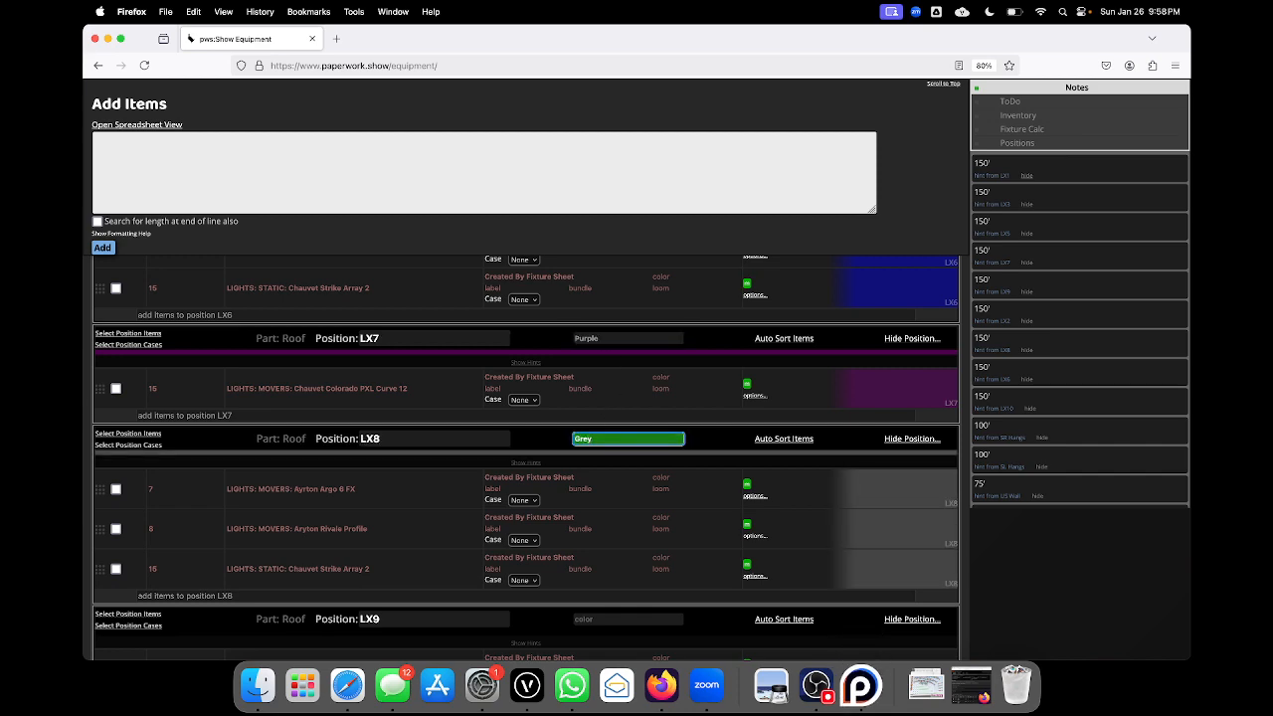
- View the printable Cable/Equipment Label Sheet report with show equipment included, and review the position color bands
scroll(581, 534, "down", 3)
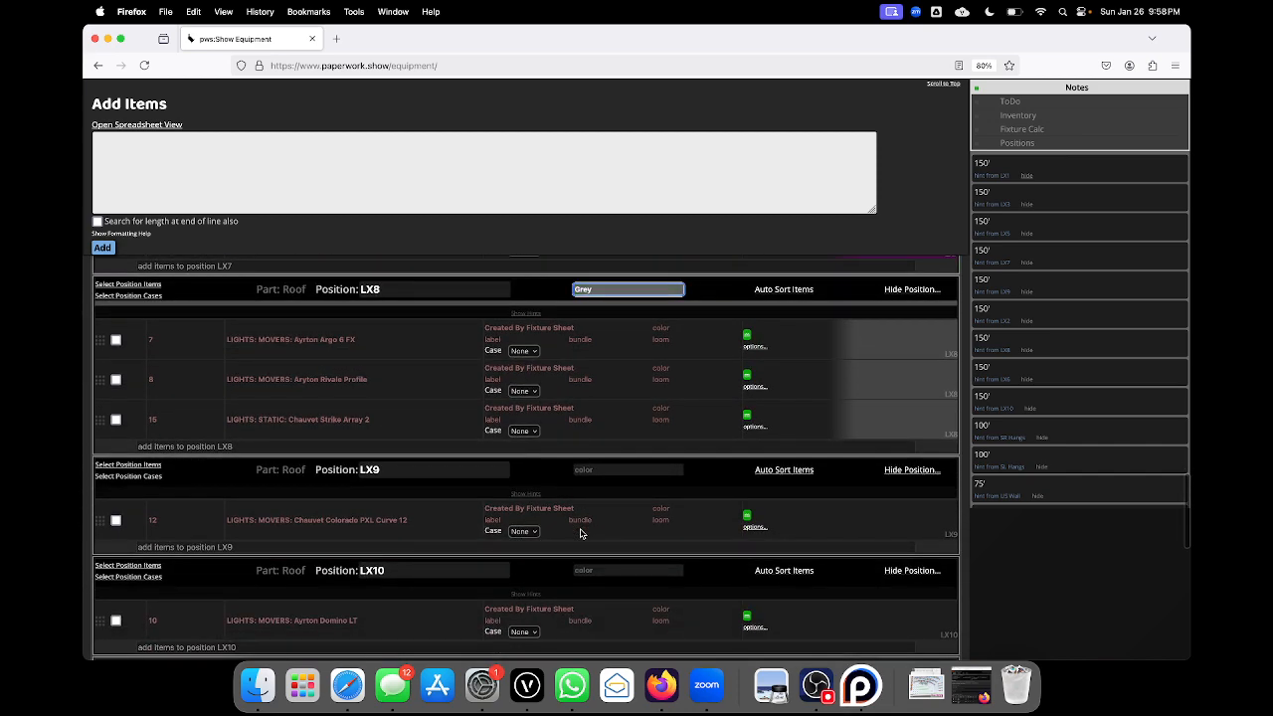
scroll(615, 390, "up", 10)
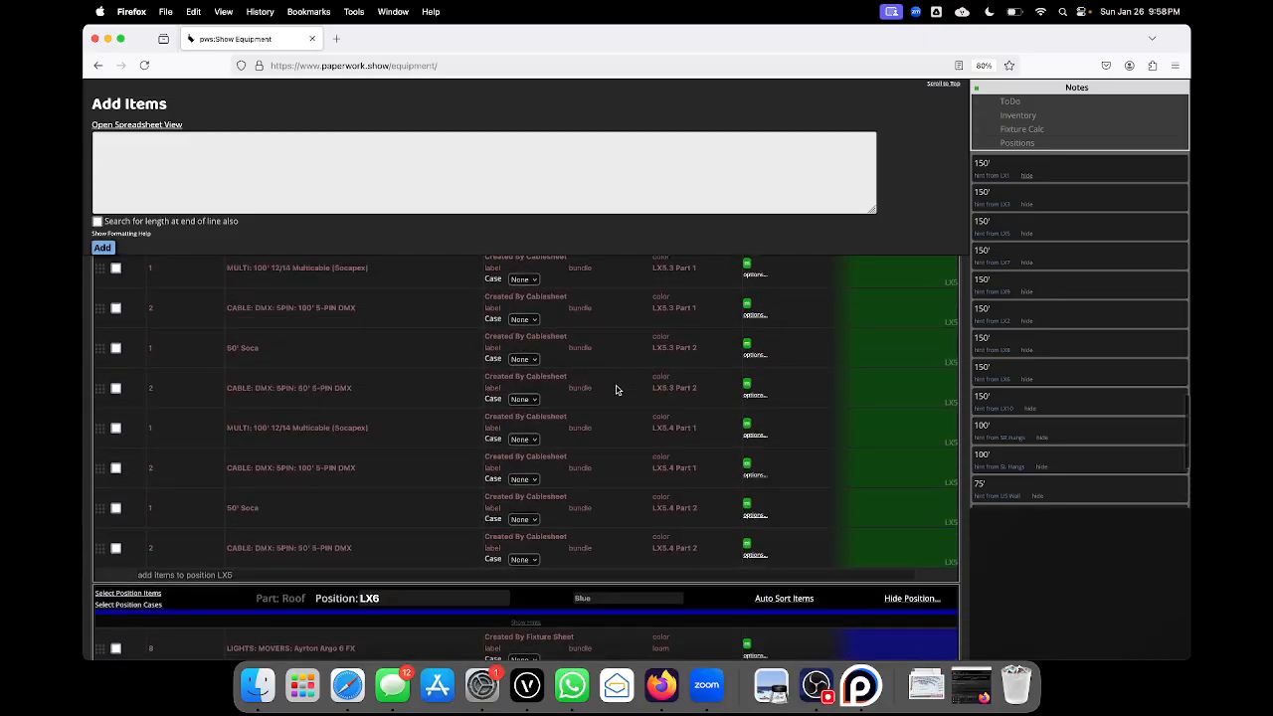
scroll(616, 390, "up", 15)
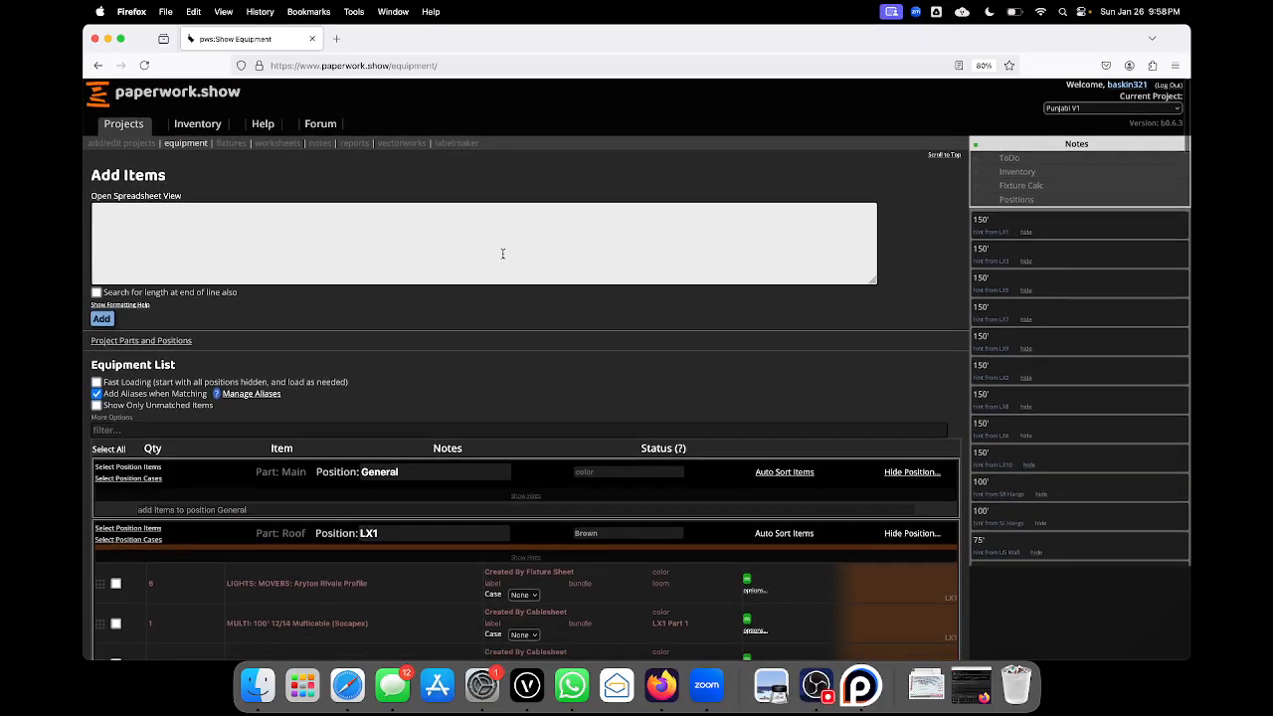
left_click(354, 144)
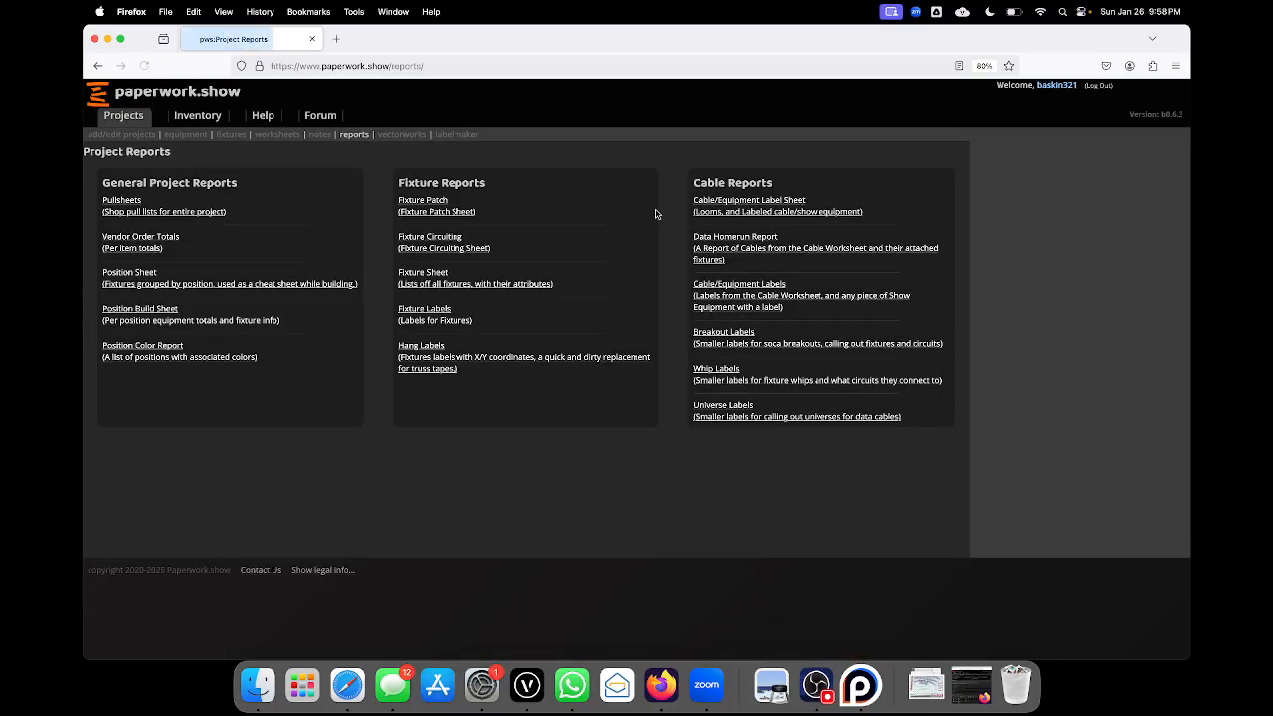
left_click(738, 210)
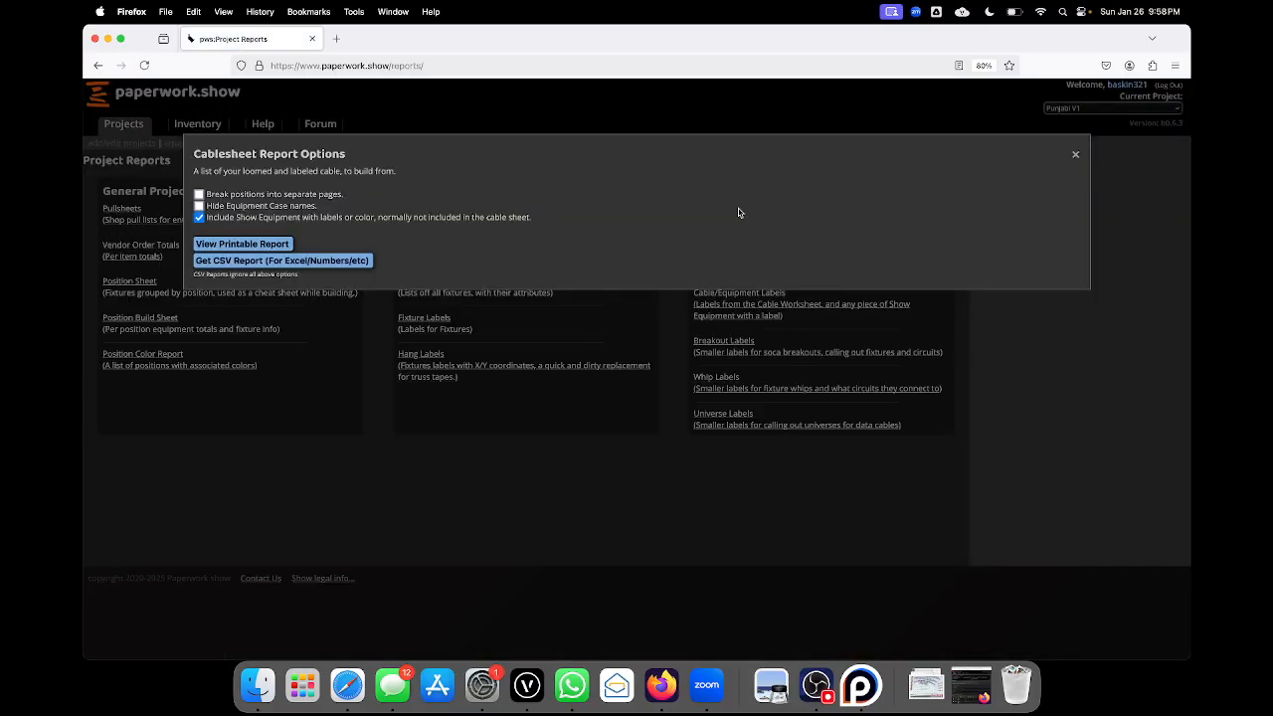
left_click(285, 242)
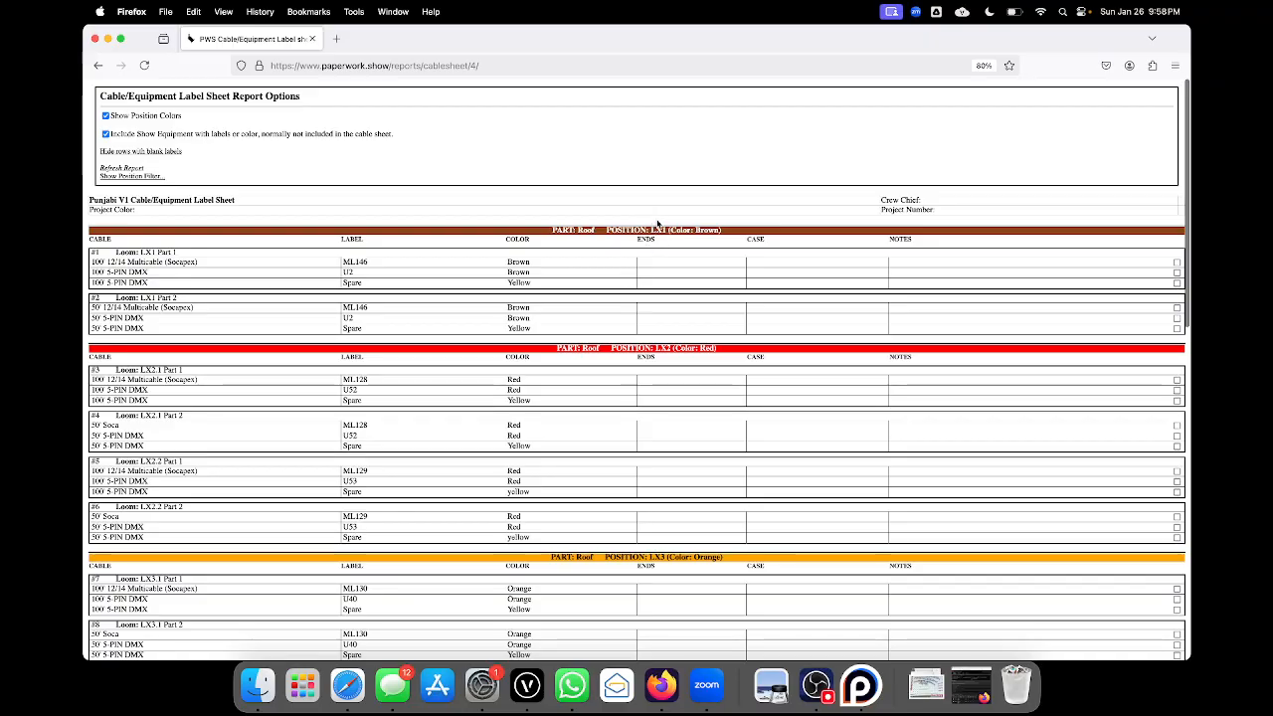
scroll(657, 370, "down", 10)
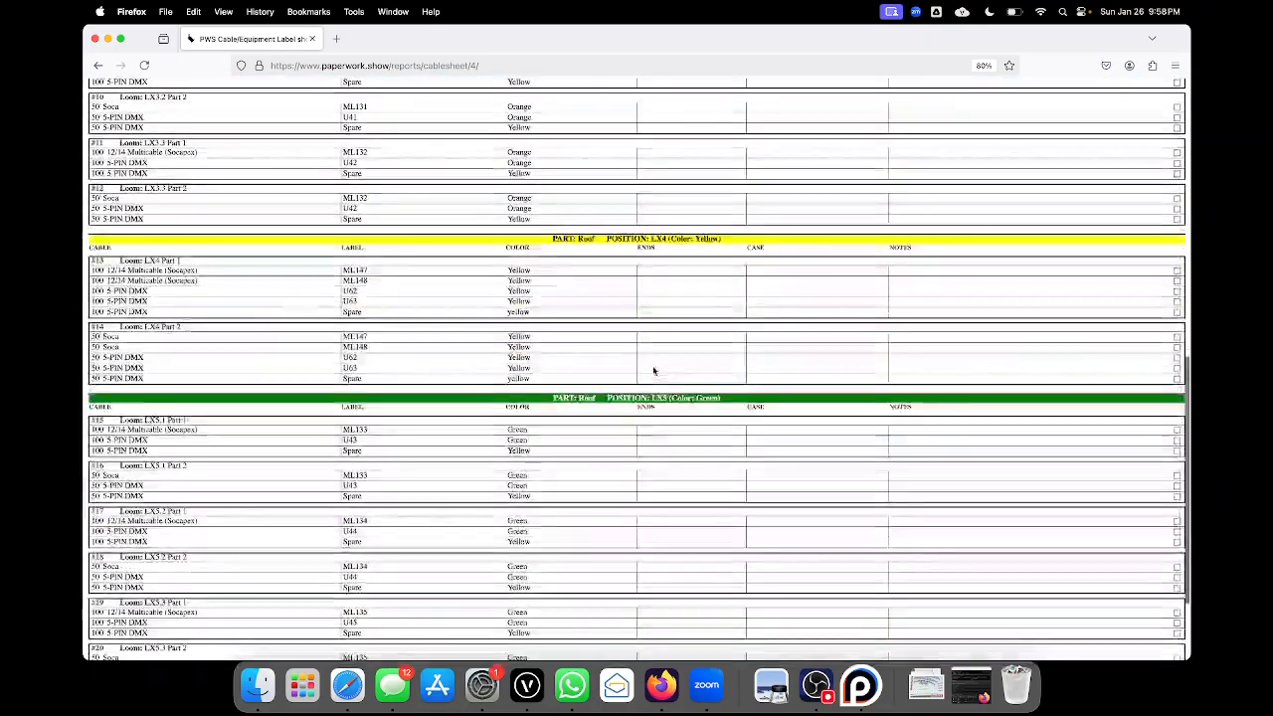
scroll(653, 371, "up", 15)
- View the Data Homerun Report and examine the position colors and universes of the U52 and U53 blocks
key("super+Left")
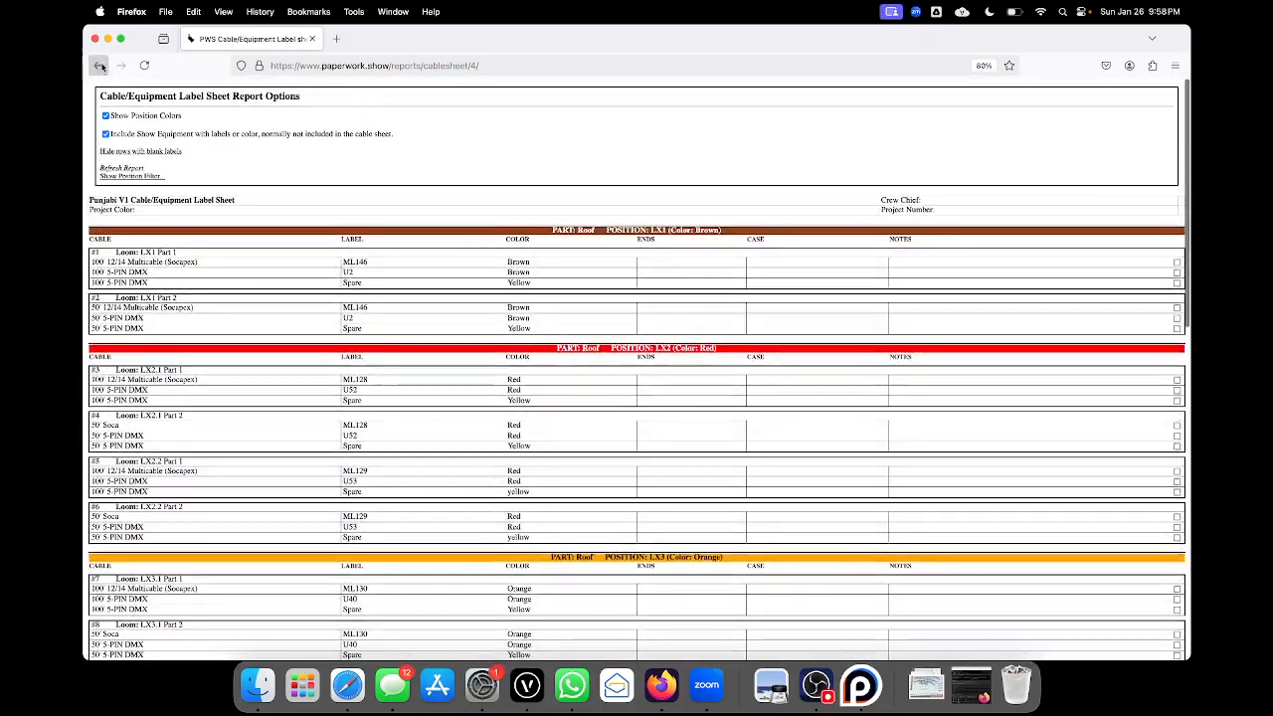
left_click(644, 298)
left_click(748, 245)
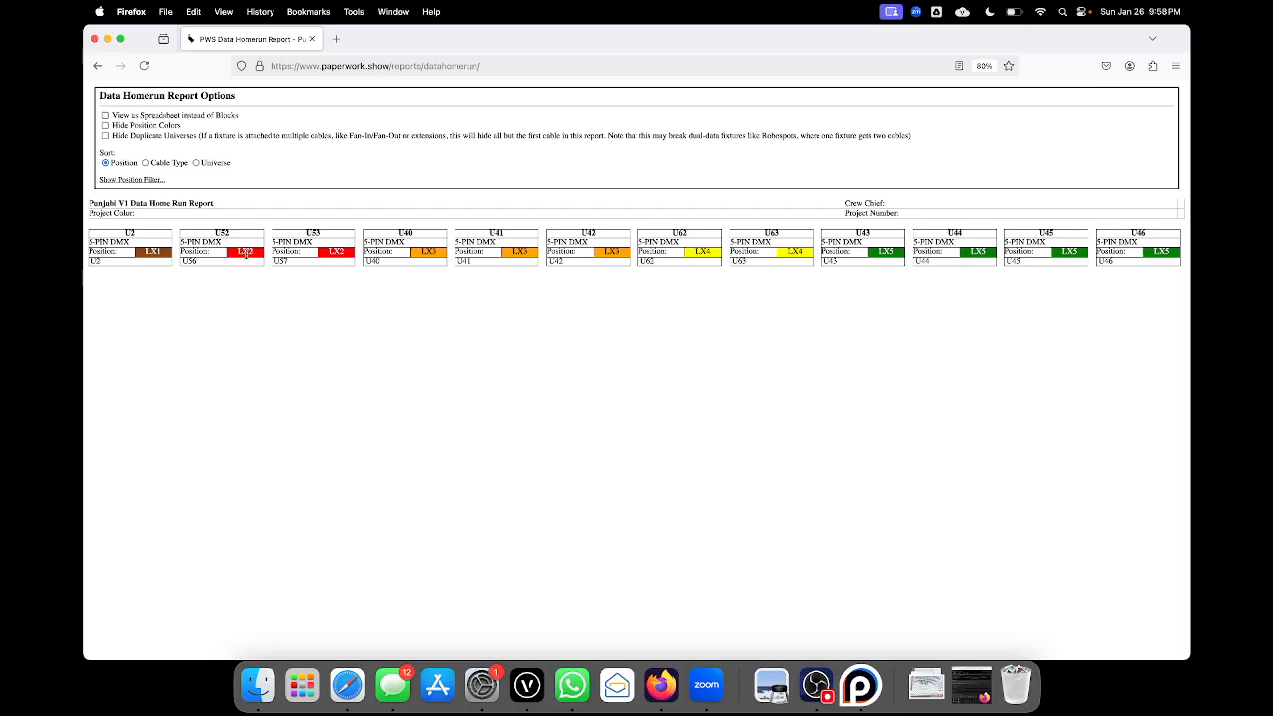
scroll(183, 252, "up", 5)
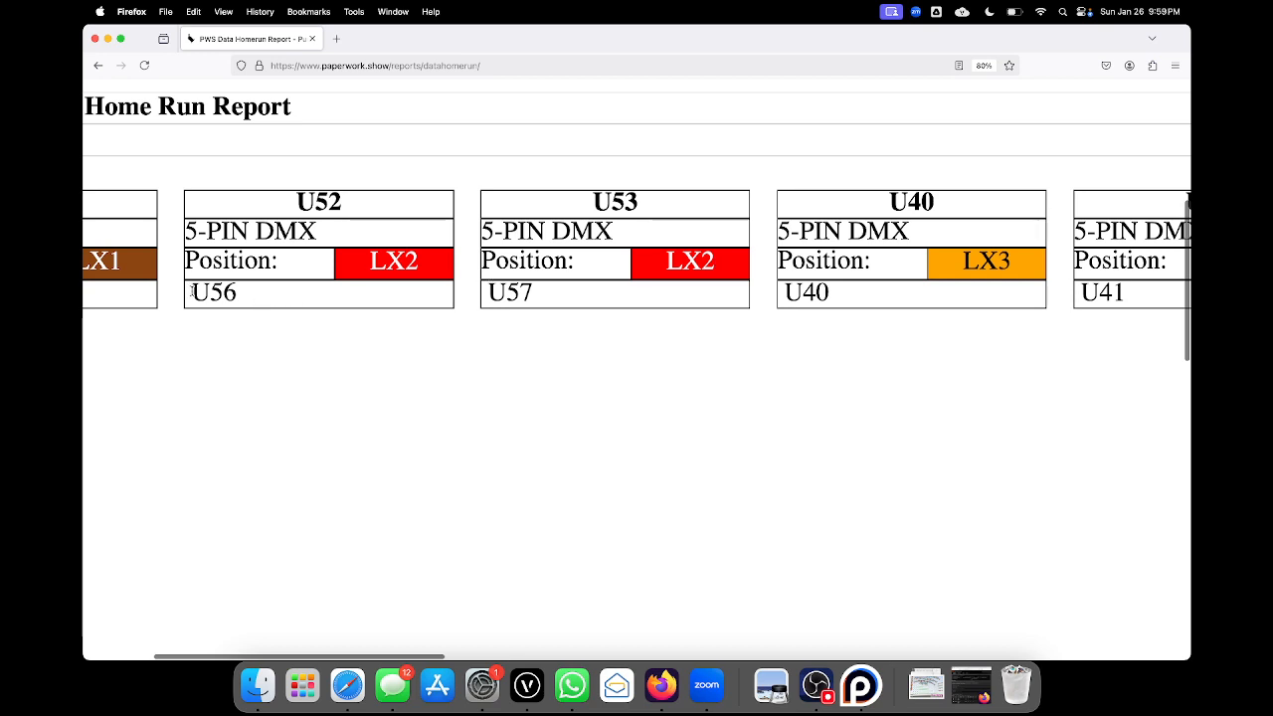
left_click_drag(195, 291, 557, 298)
left_click(533, 296)
scroll(448, 337, "down", 5)
scroll(421, 315, "down", 3)
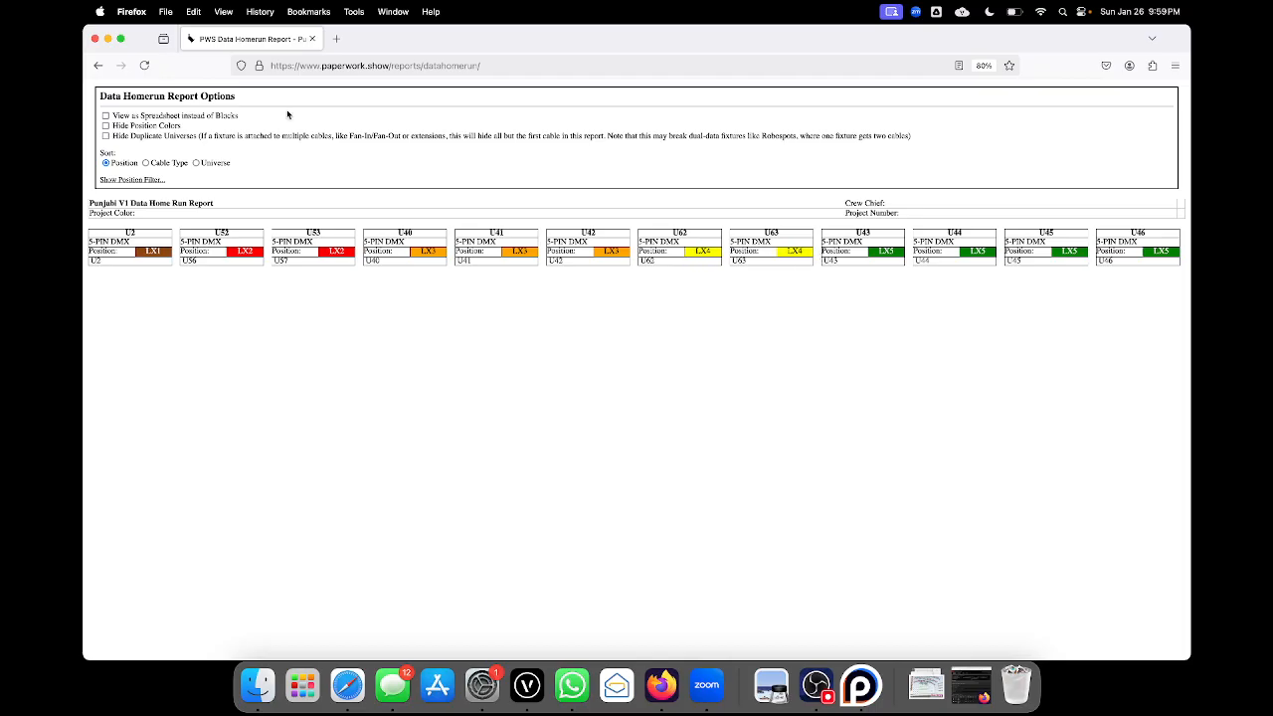
- Load the BL Cable Small W/ Arrow v2 label in the label maker and review its label preview
left_click(98, 65)
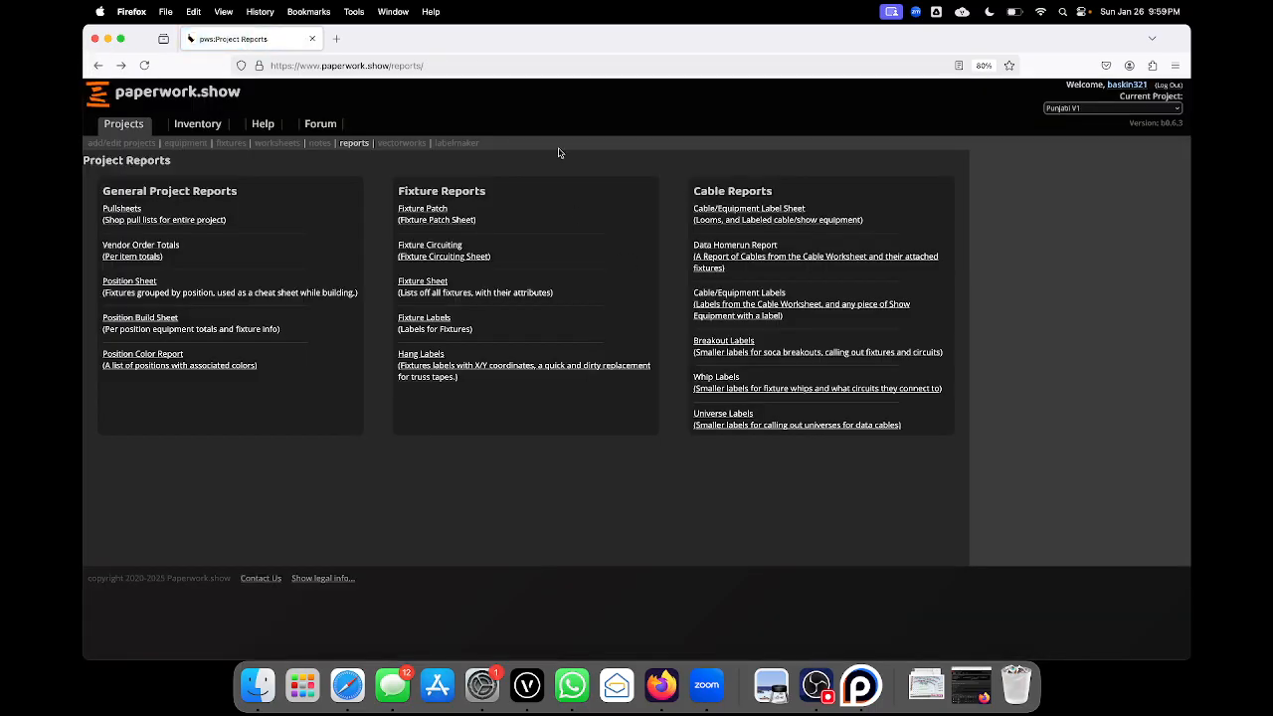
left_click(456, 143)
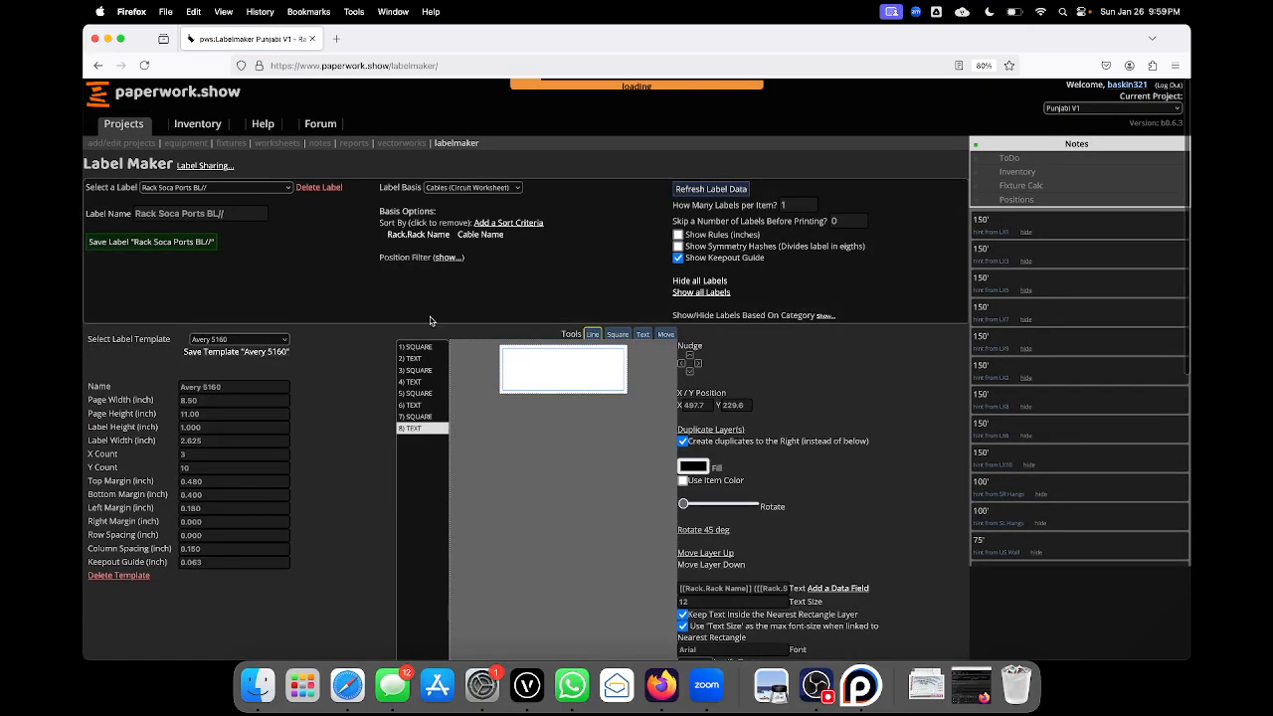
left_click(225, 187)
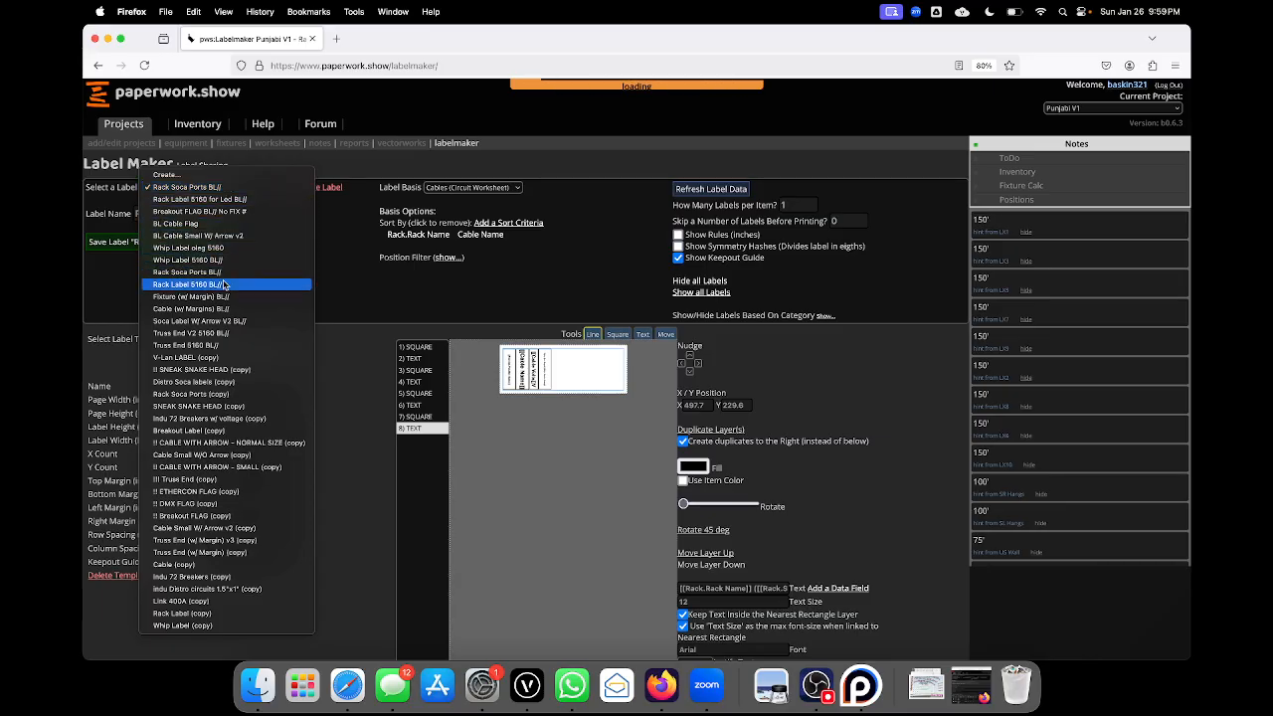
left_click(245, 236)
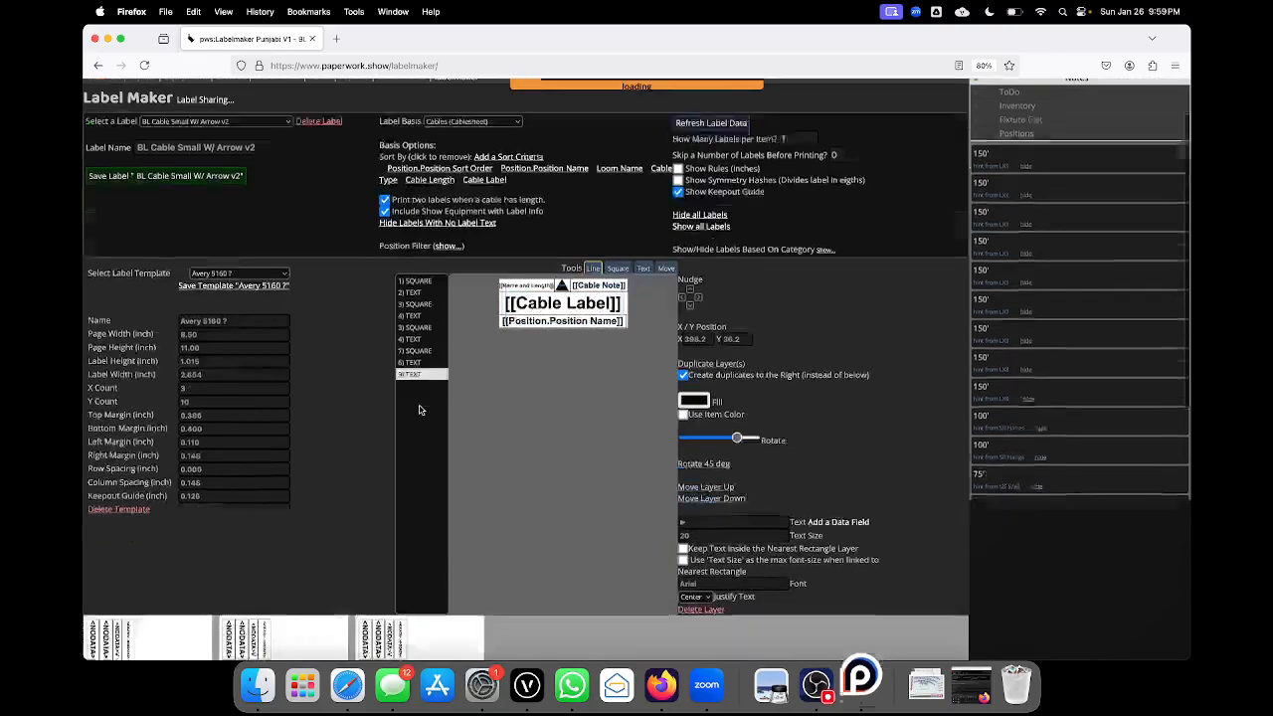
scroll(419, 409, "down", 3)
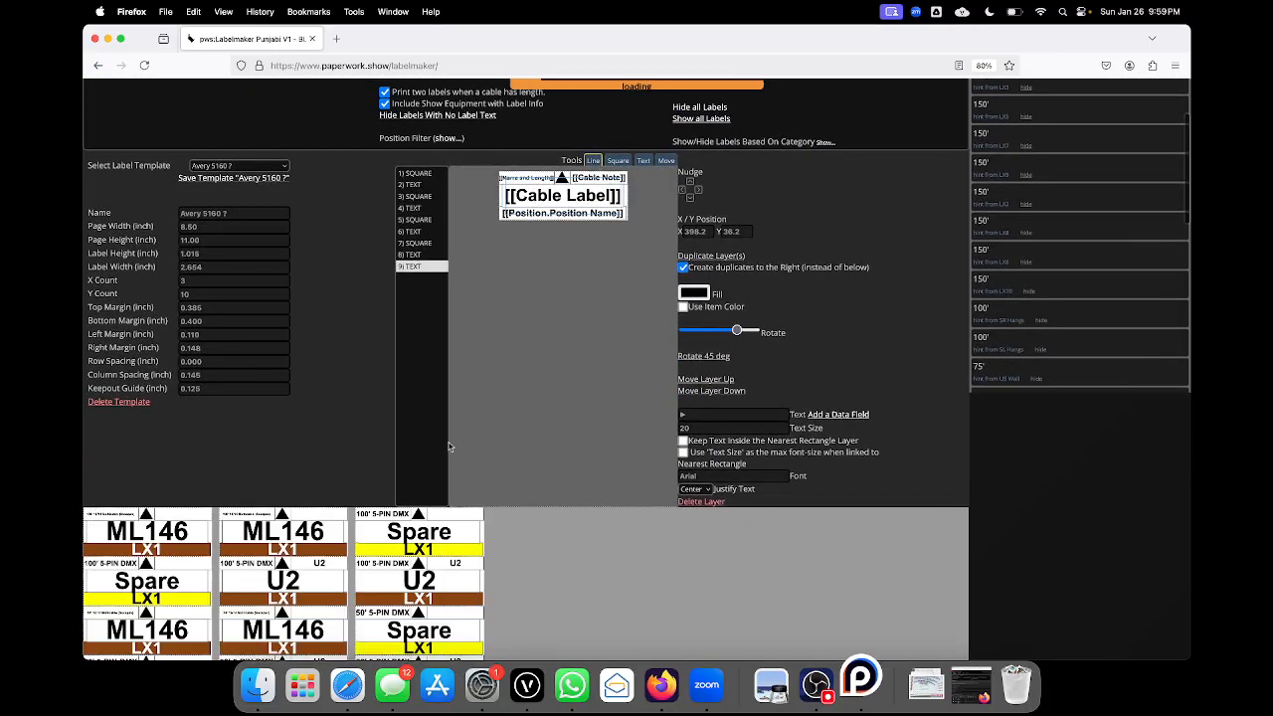
scroll(419, 410, "down", 3)
scroll(422, 425, "up", 5)
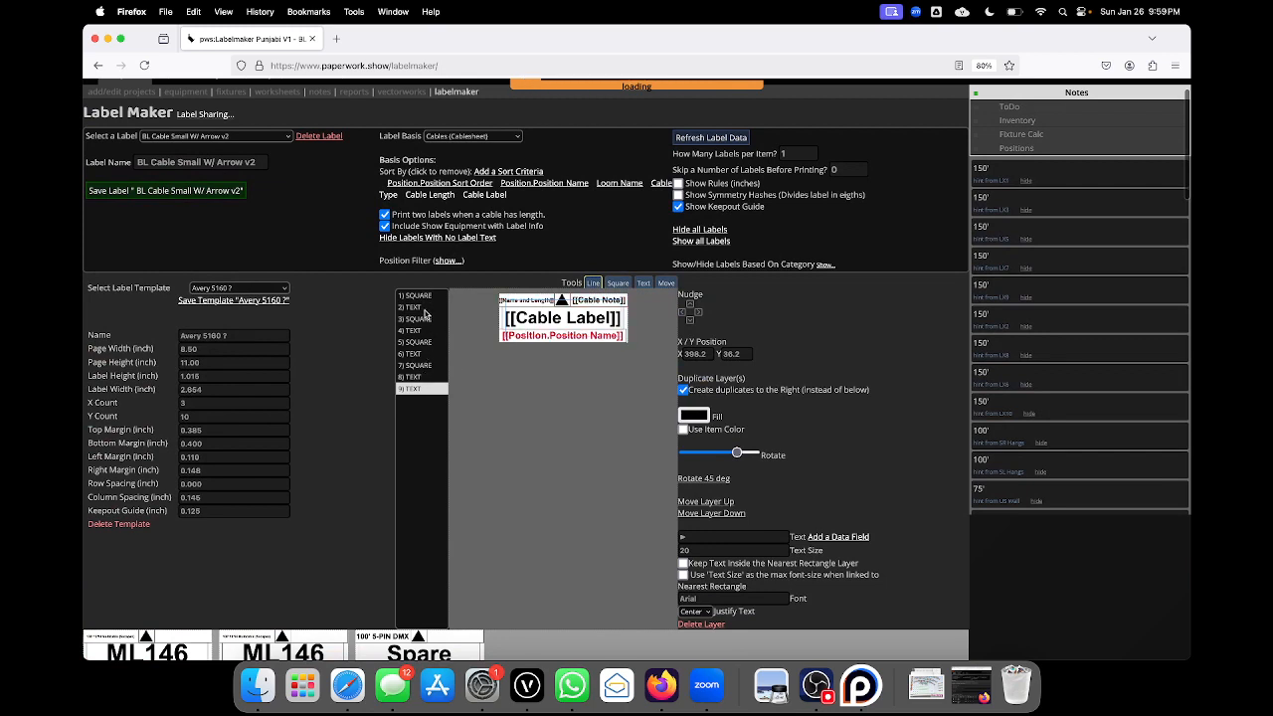
- Inspect the position name text and square layers, and make the pen of layer 3, the cable label's square, use the item color
left_click(426, 309)
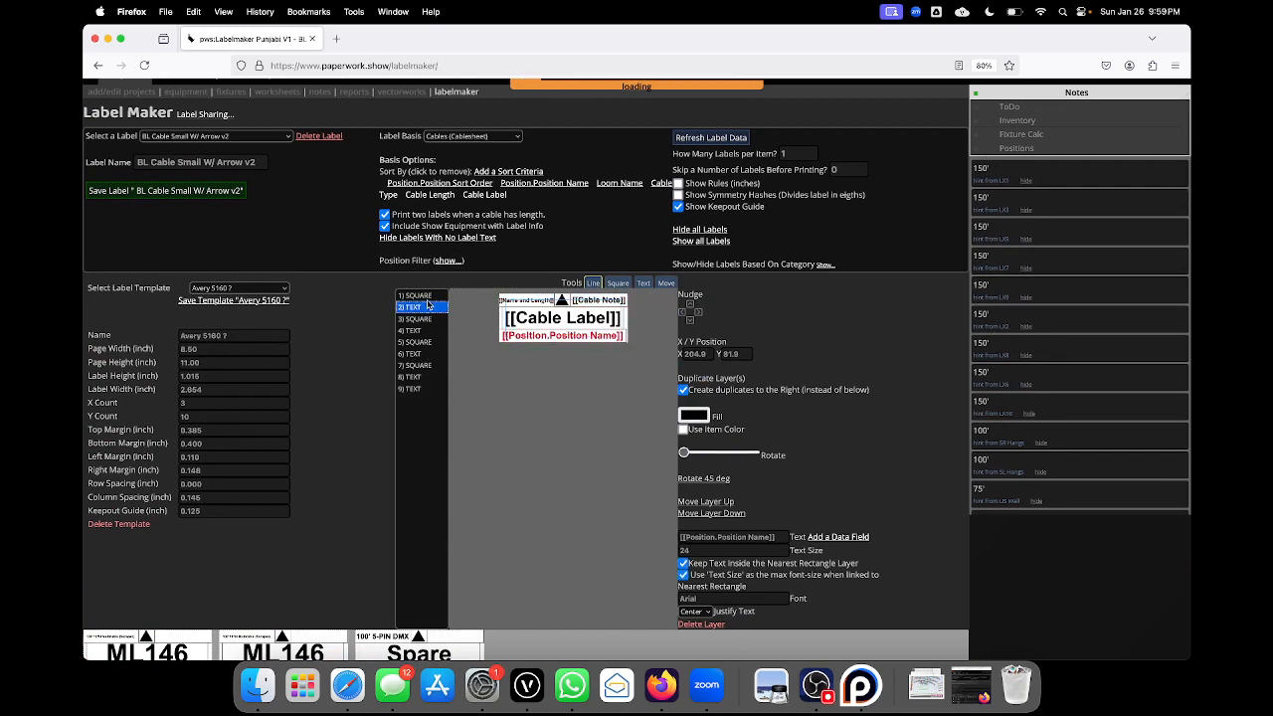
left_click(417, 296)
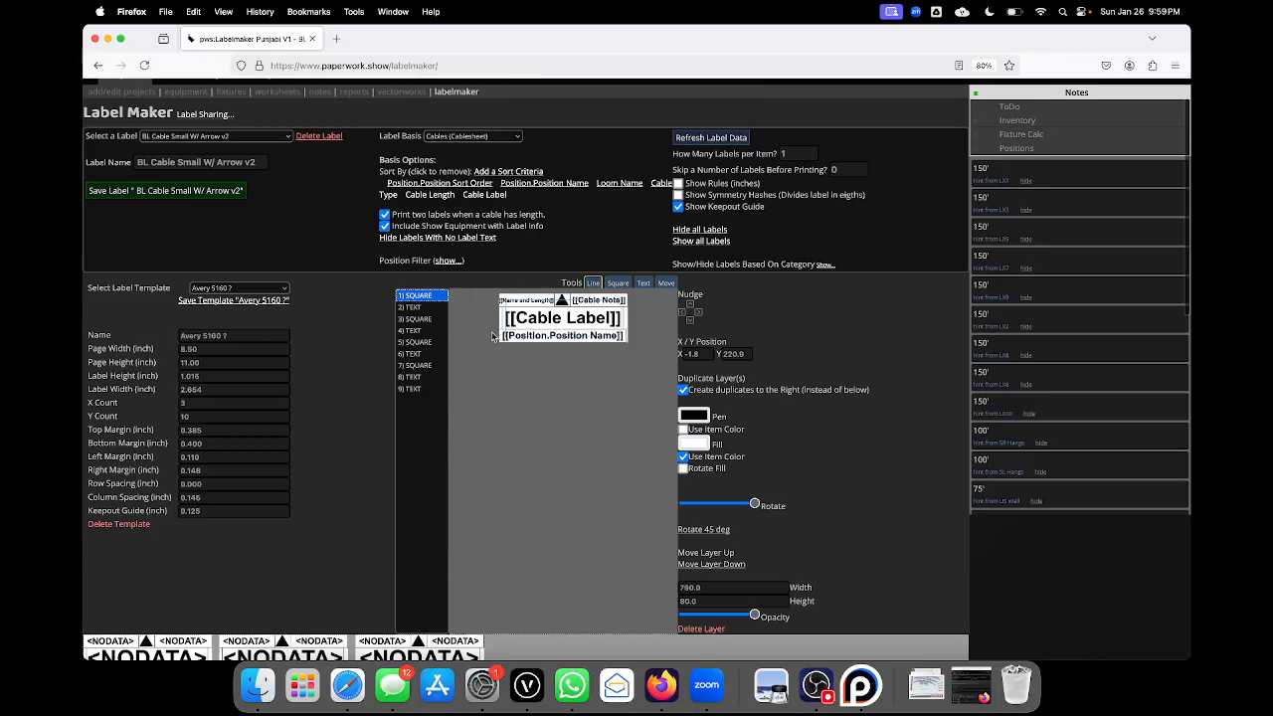
left_click(423, 319)
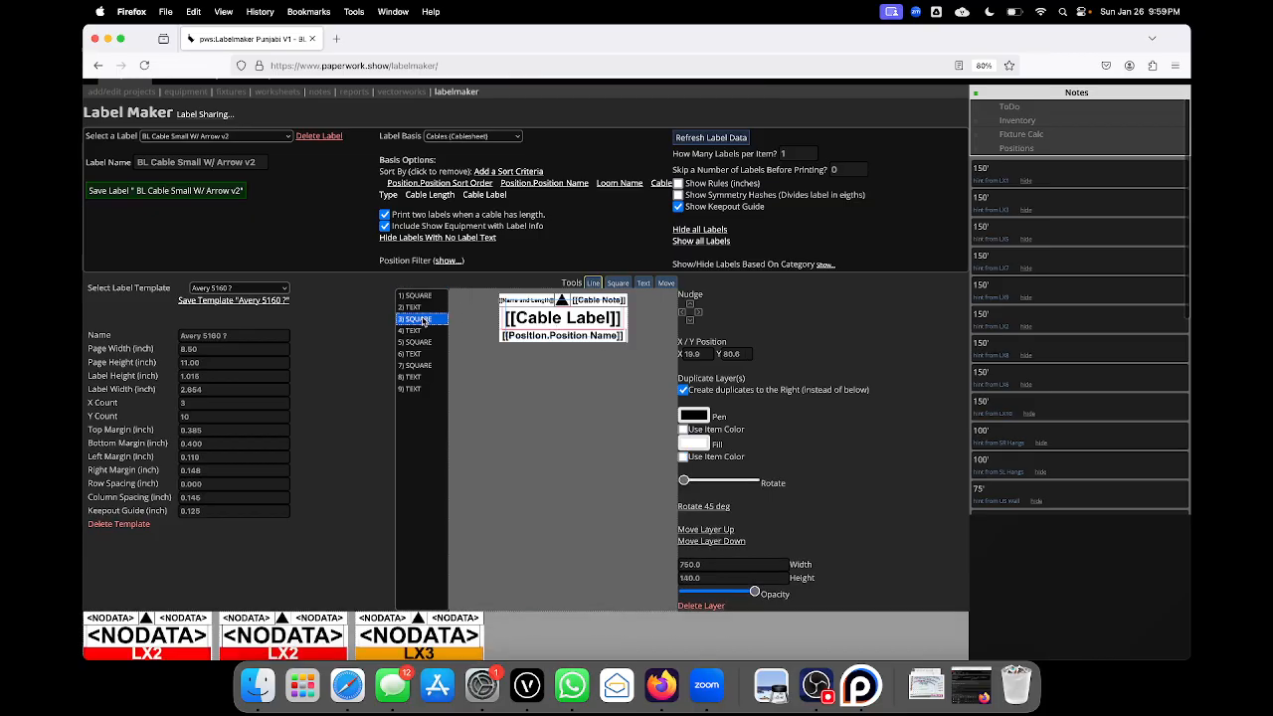
left_click(683, 430)
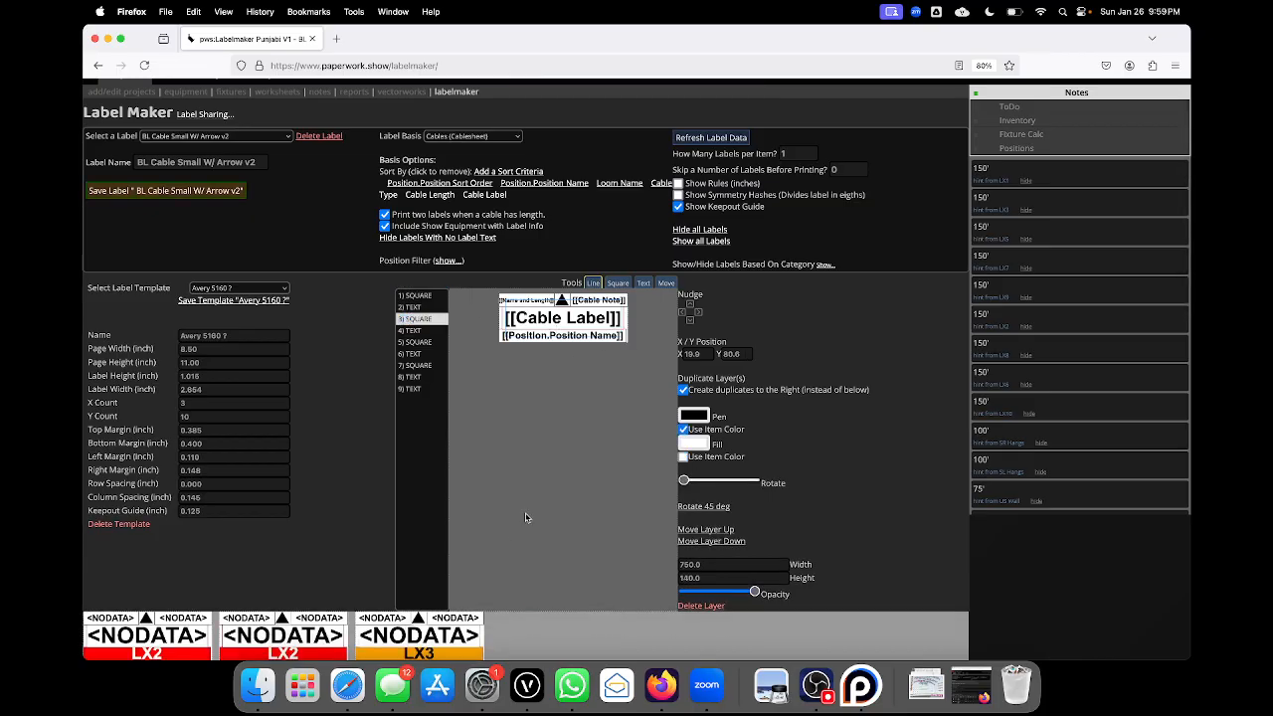
- Refresh the label data and check the regenerated cable labels in the preview
scroll(505, 538, "down", 1)
scroll(402, 615, "down", 3)
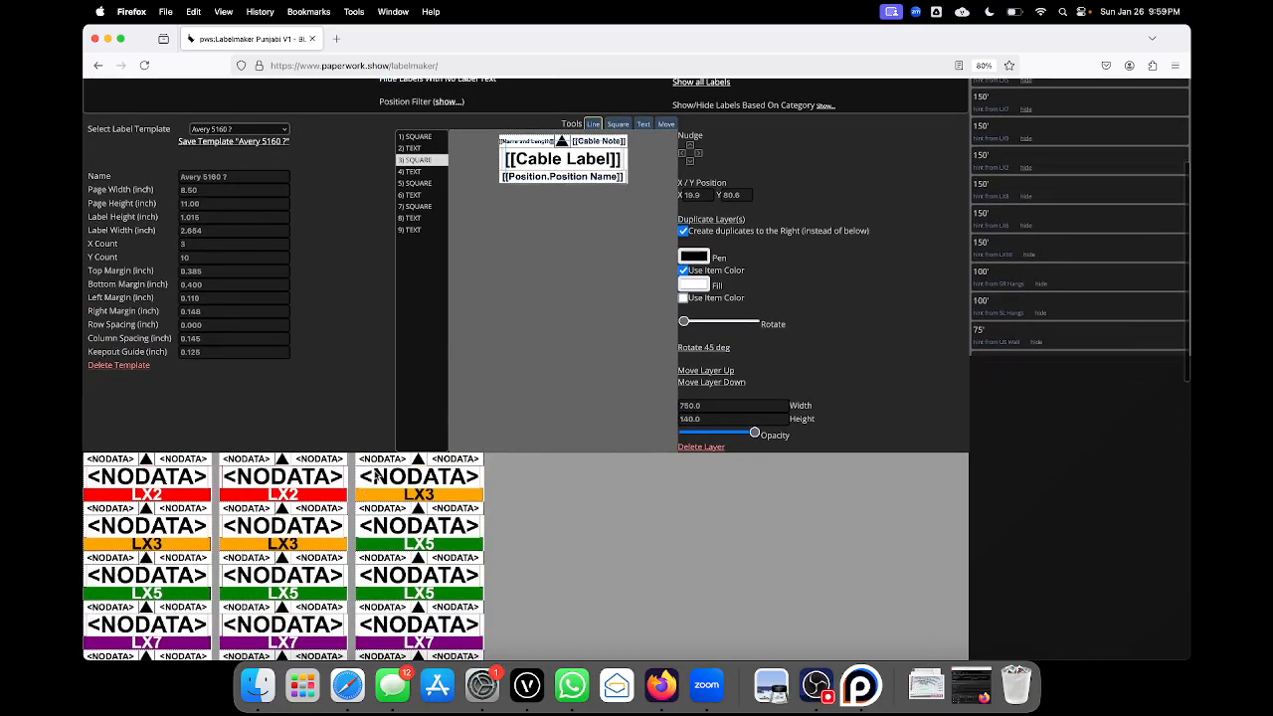
scroll(398, 460, "up", 5)
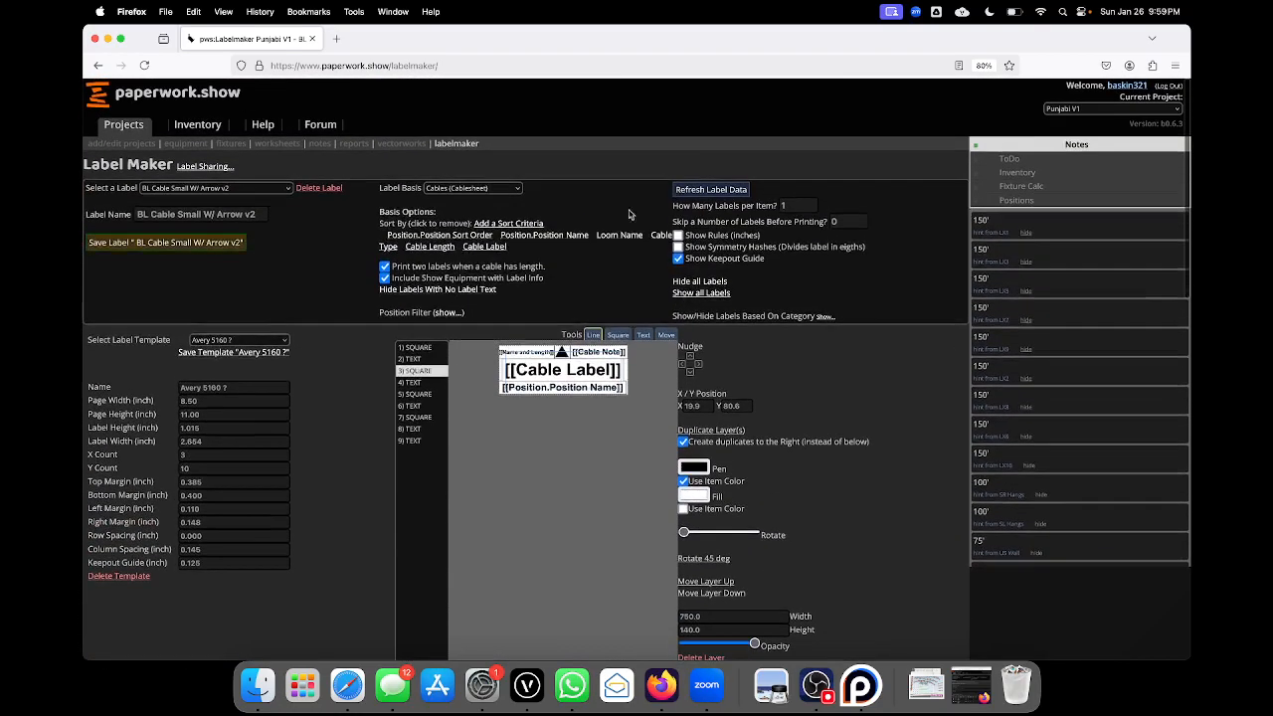
left_click(718, 190)
scroll(514, 424, "down", 4)
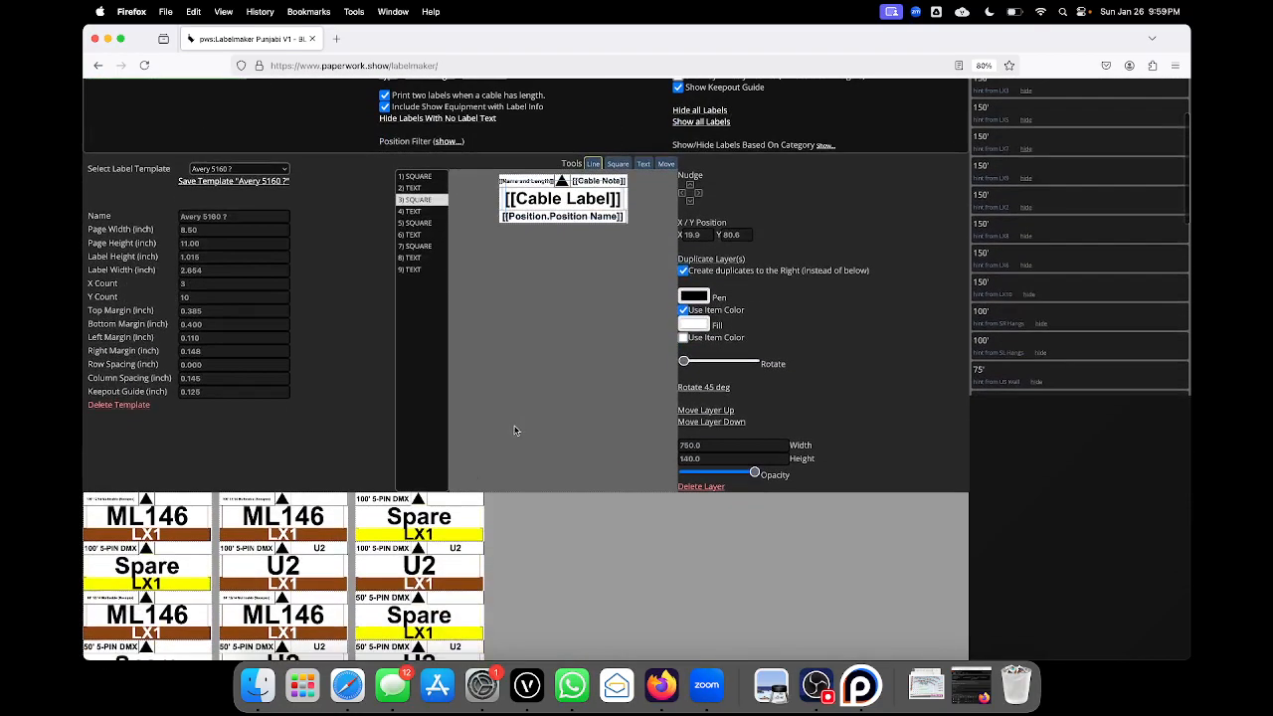
- Toggle the item color on layer 3's pen off and on, refresh the label data, and compare the preview labels
left_click(429, 202)
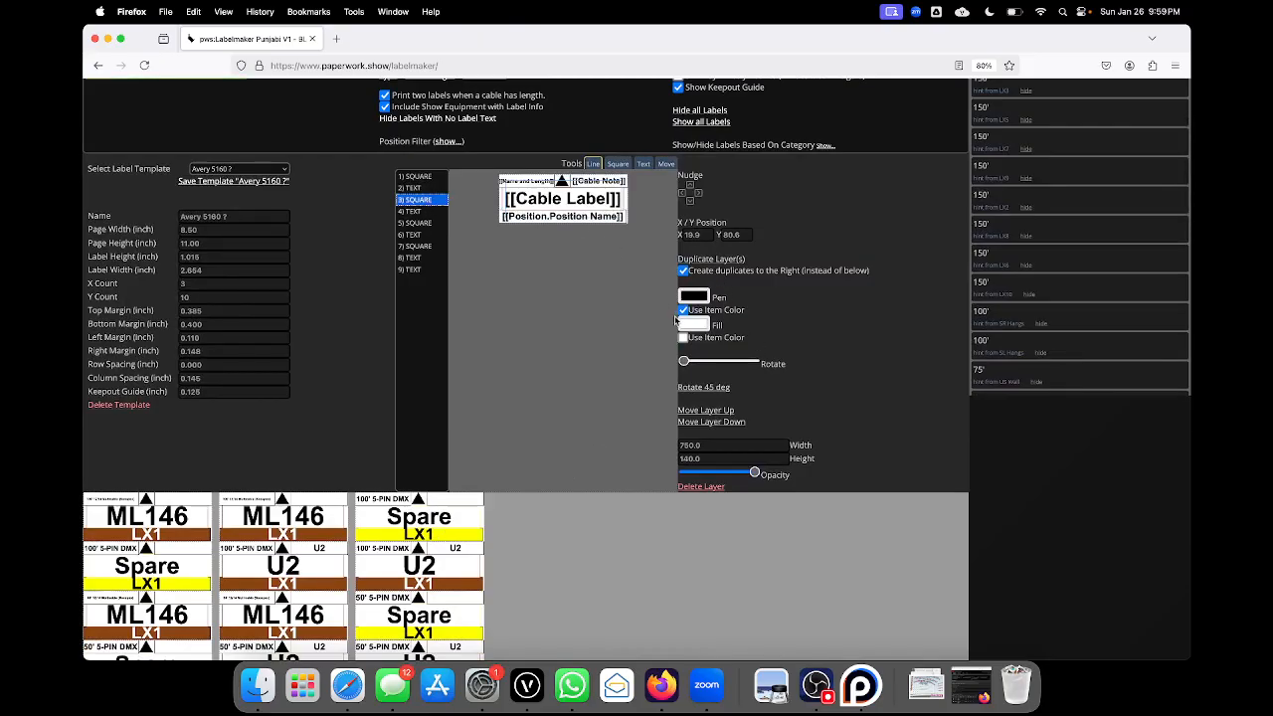
left_click(682, 311)
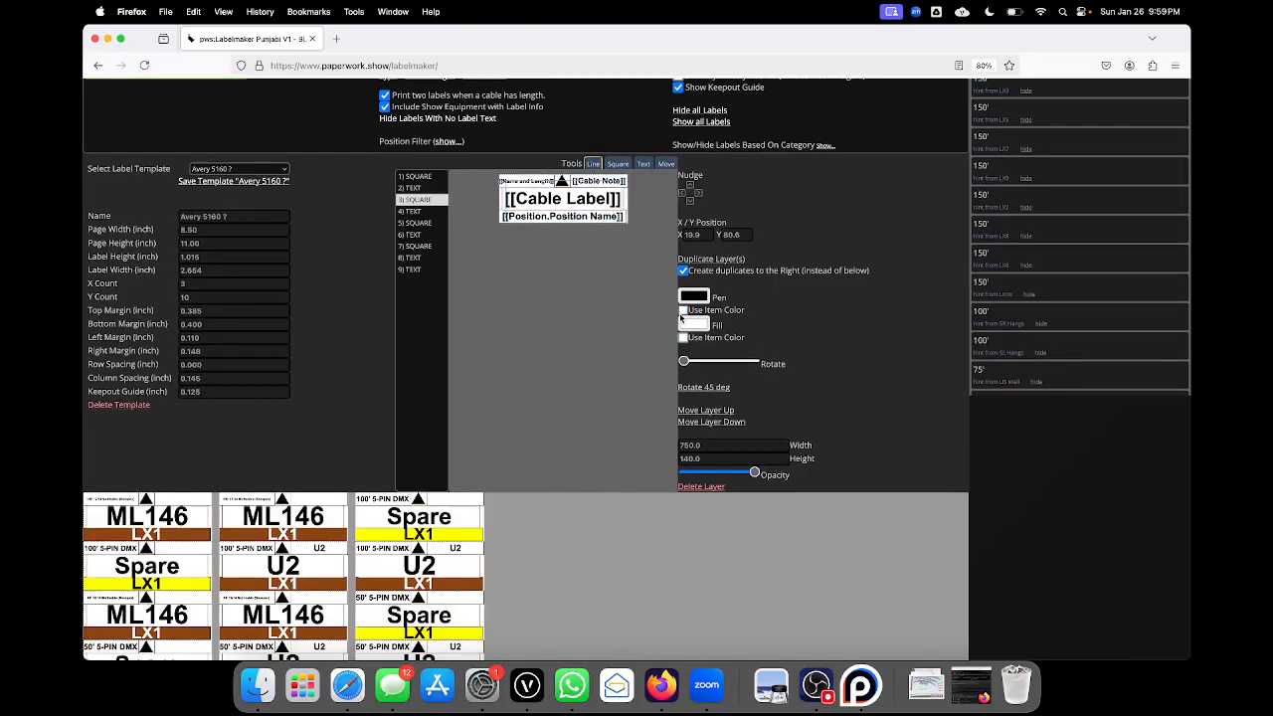
left_click(427, 200)
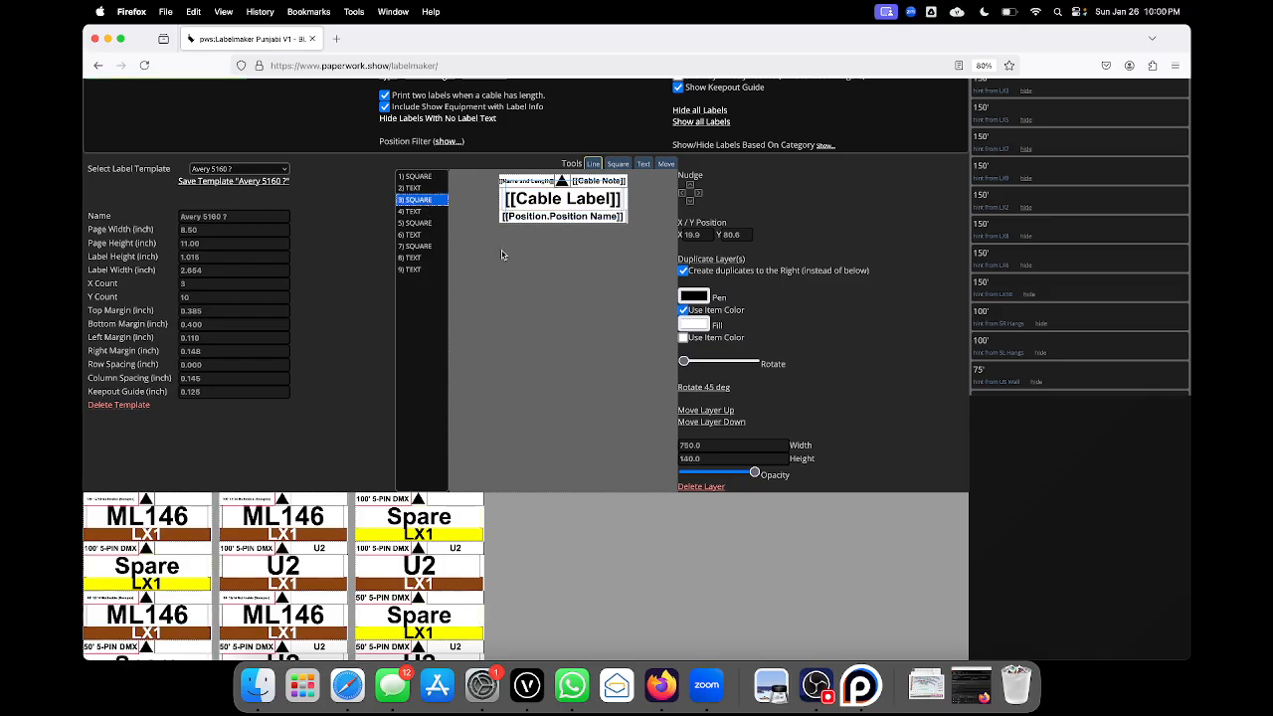
scroll(502, 255, "up", 5)
left_click(734, 190)
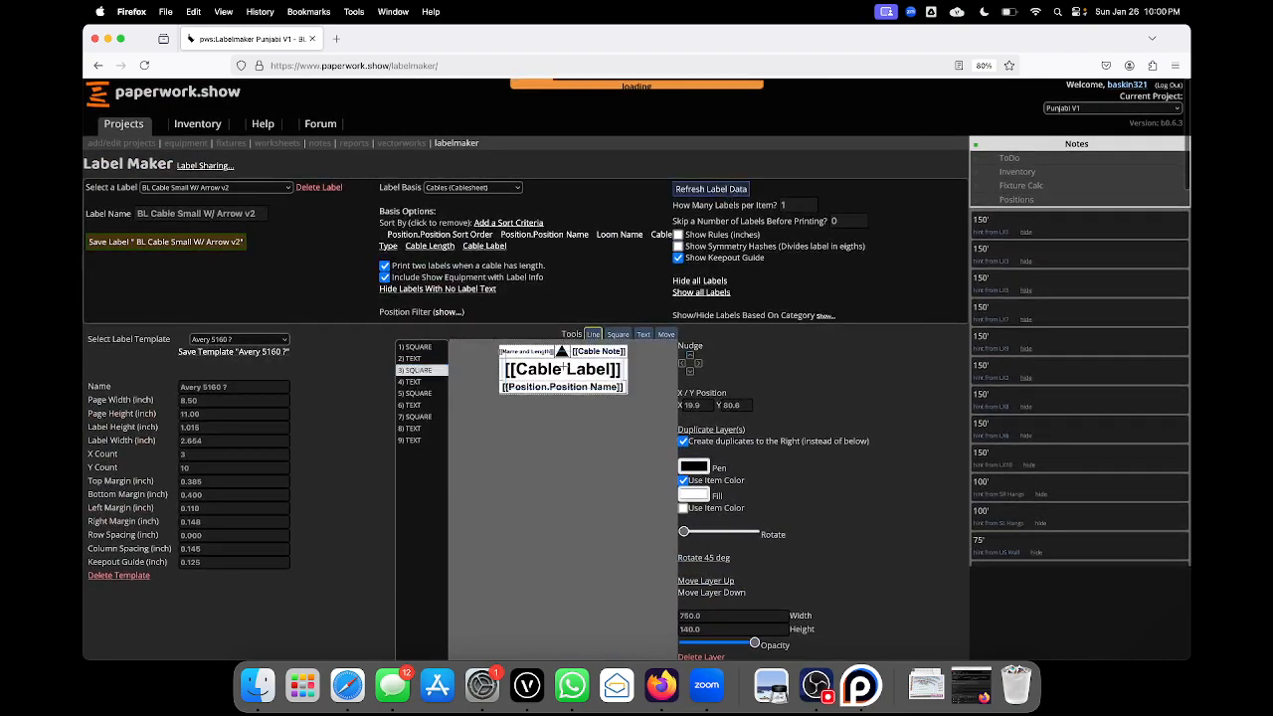
scroll(563, 369, "down", 3)
scroll(472, 494, "down", 3)
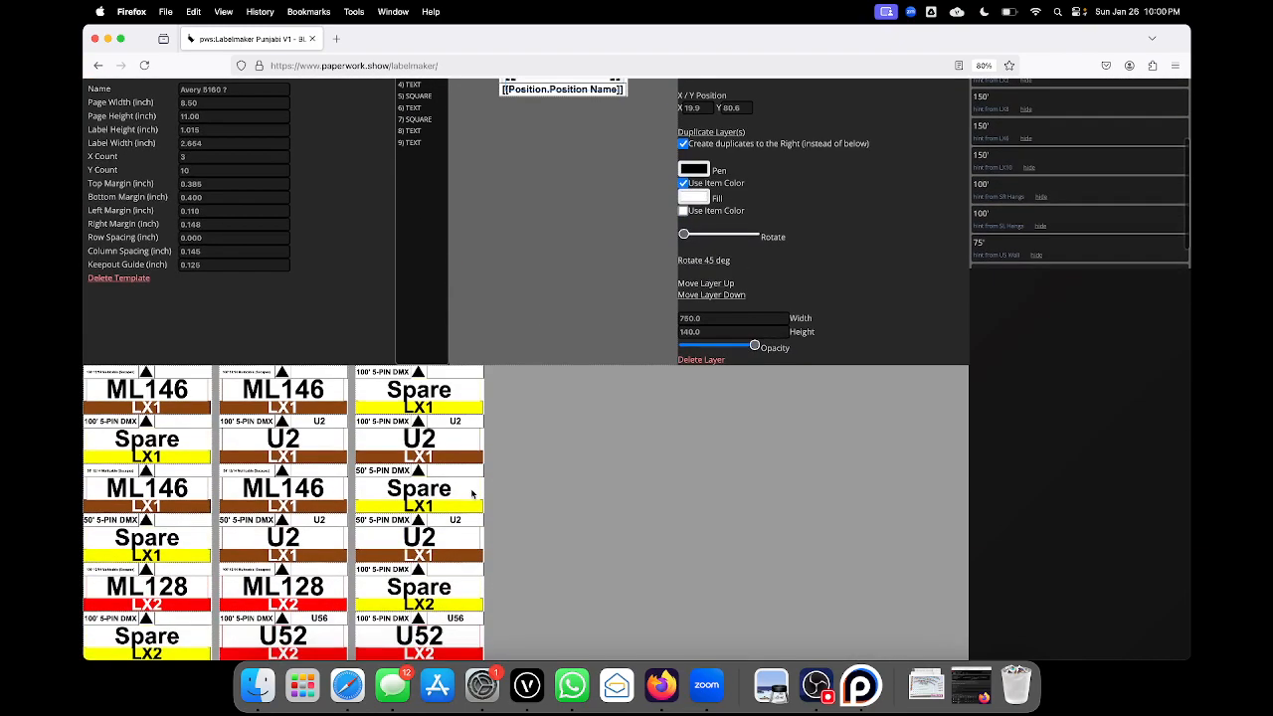
scroll(432, 206, "up", 4)
- Turn off the item color for the fill of layer 1, the position name's square, and check the preview labels
left_click(433, 204)
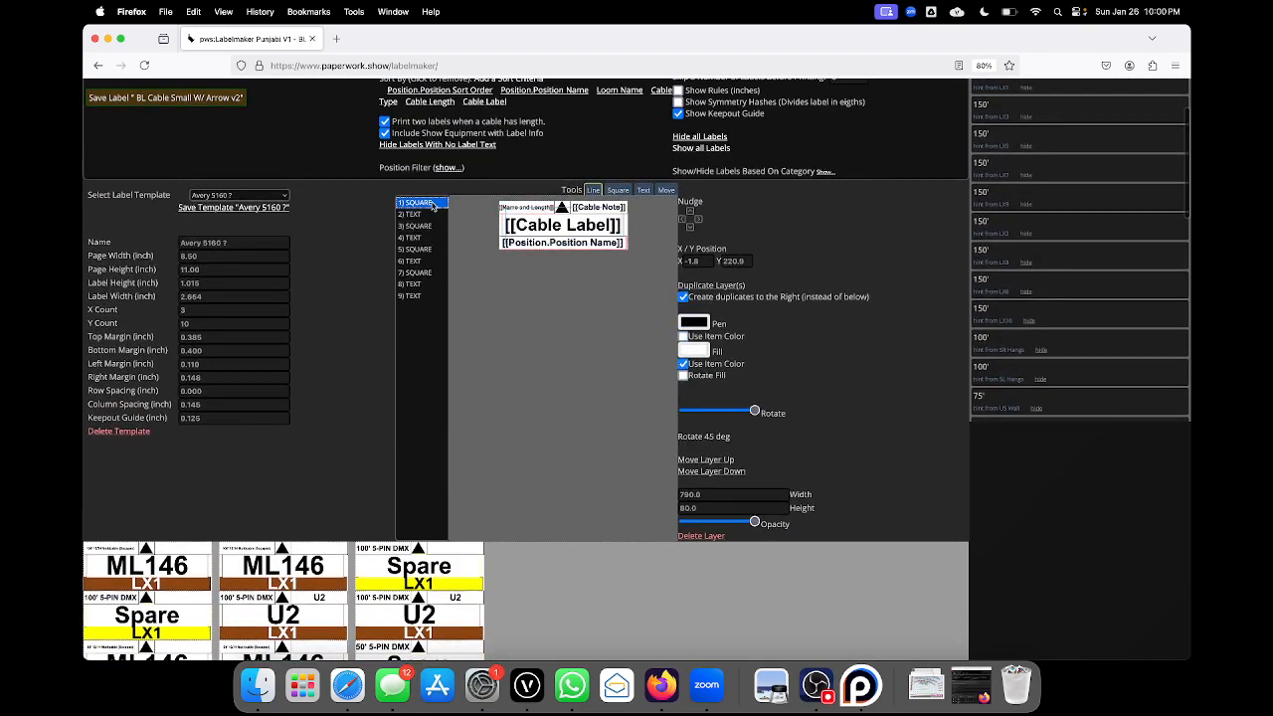
left_click(684, 364)
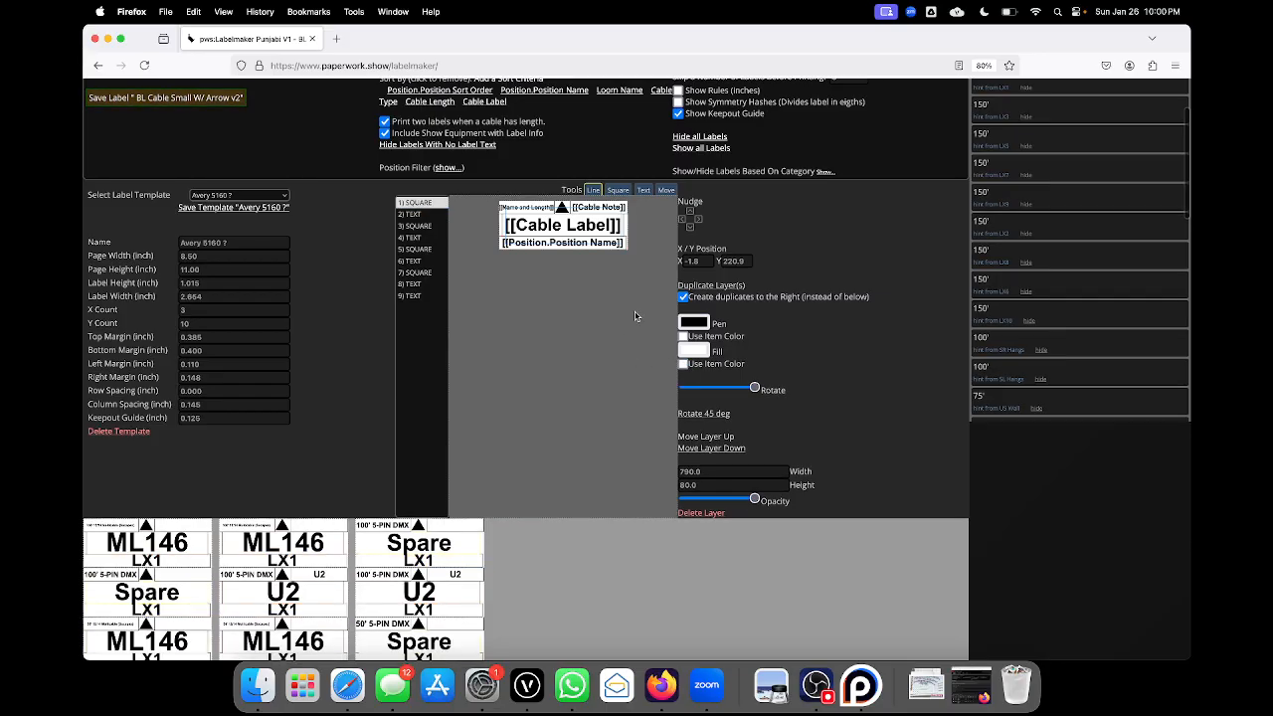
scroll(657, 358, "up", 3)
scroll(627, 358, "down", 4)
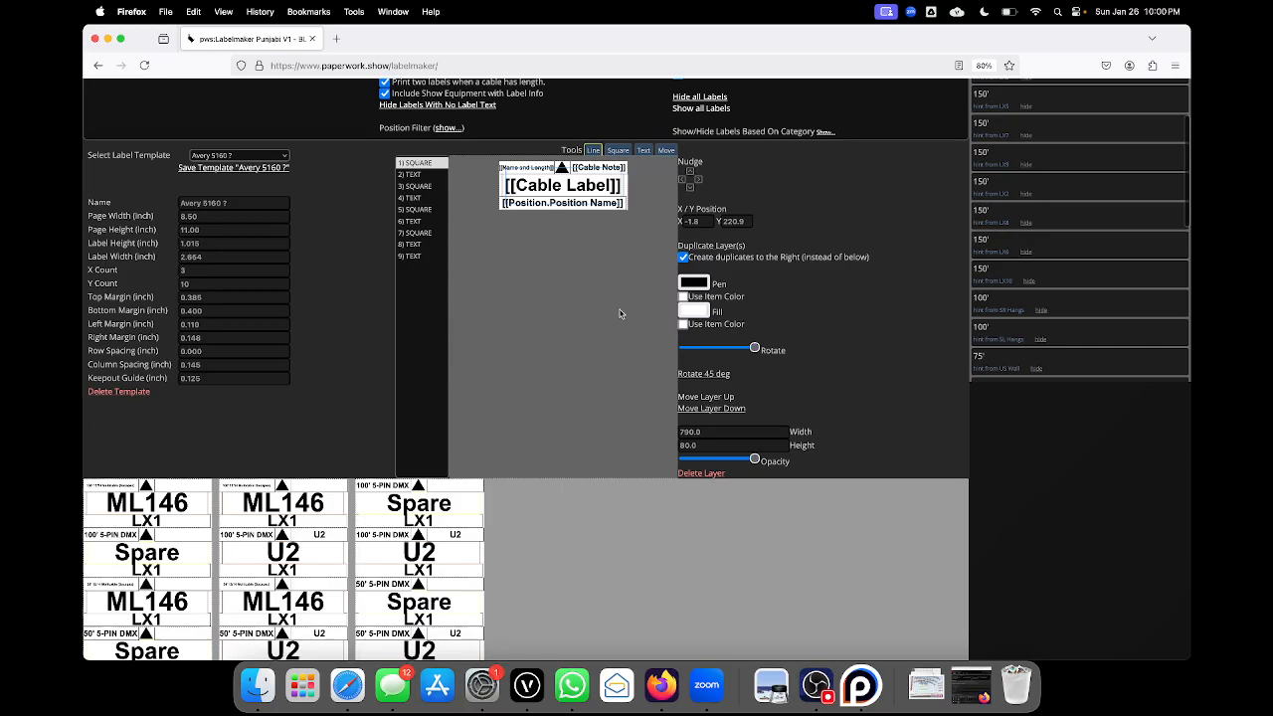
- Switch layer 3, the cable label's square, from an item-colored pen to an item-colored fill
left_click(418, 186)
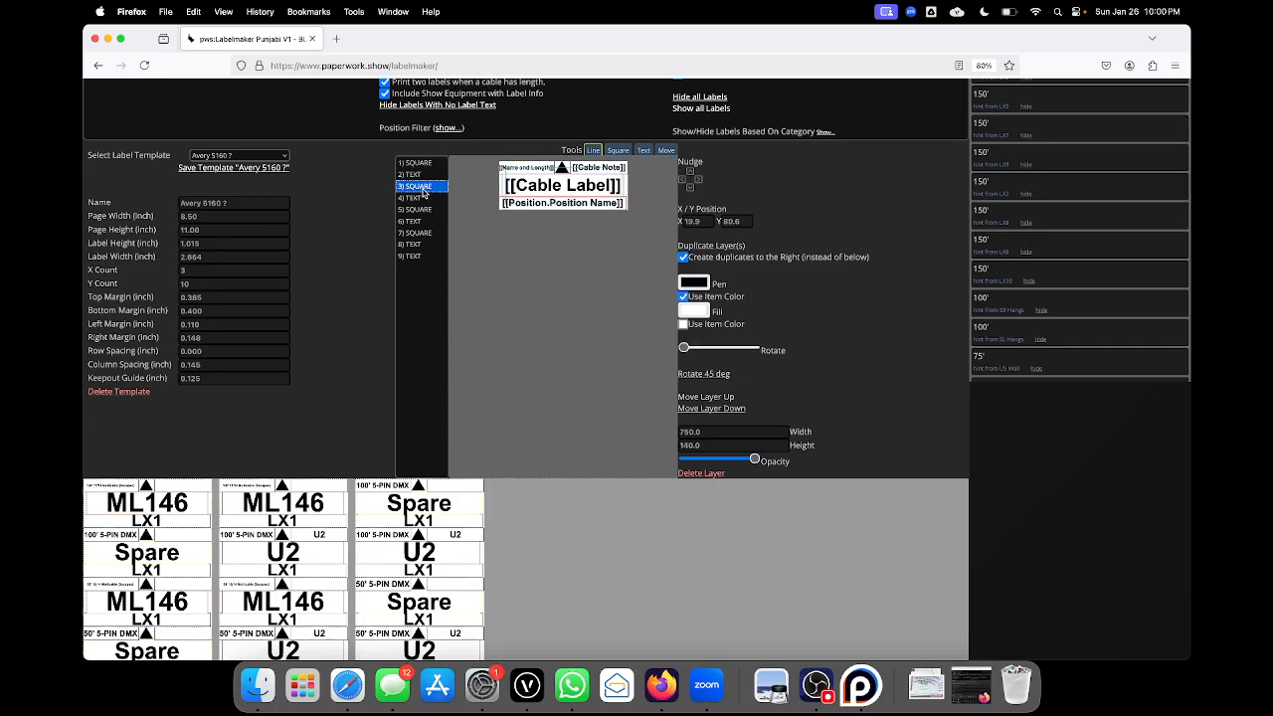
left_click(684, 297)
left_click(684, 302)
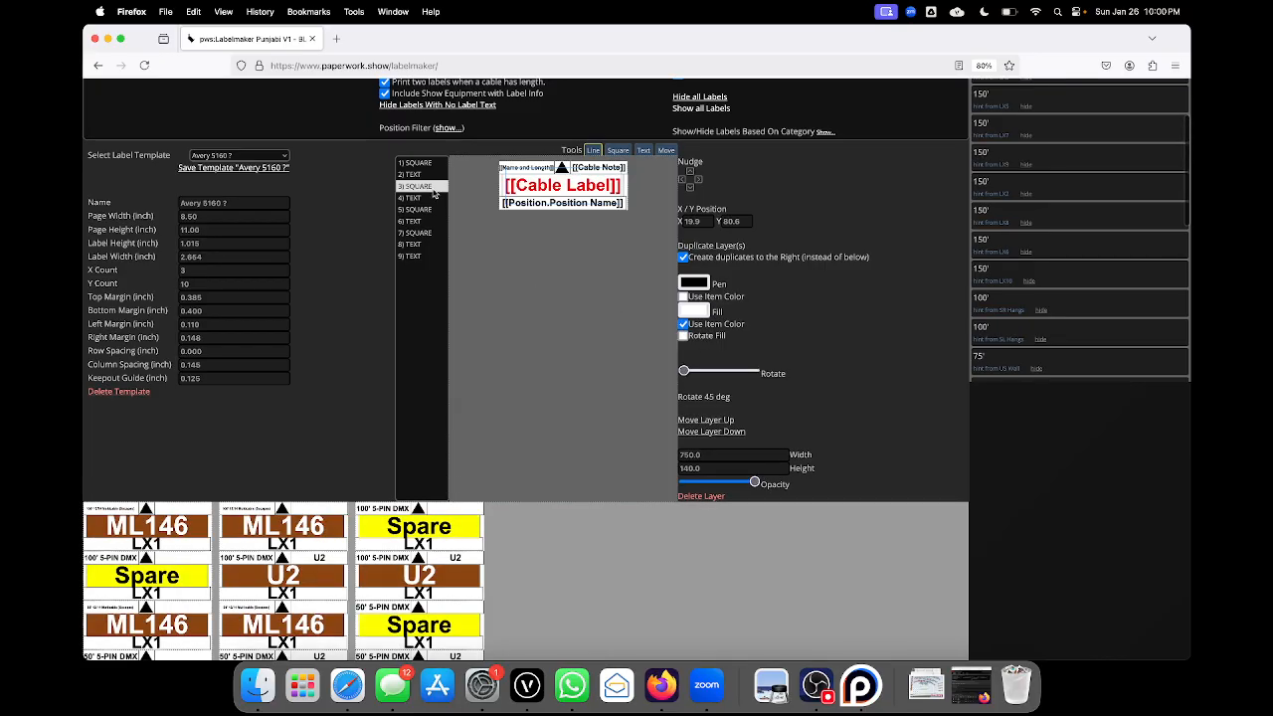
- Make layer 1's fill use the item color again and turn off the item color for layer 3's fill
left_click(682, 324)
left_click(682, 325)
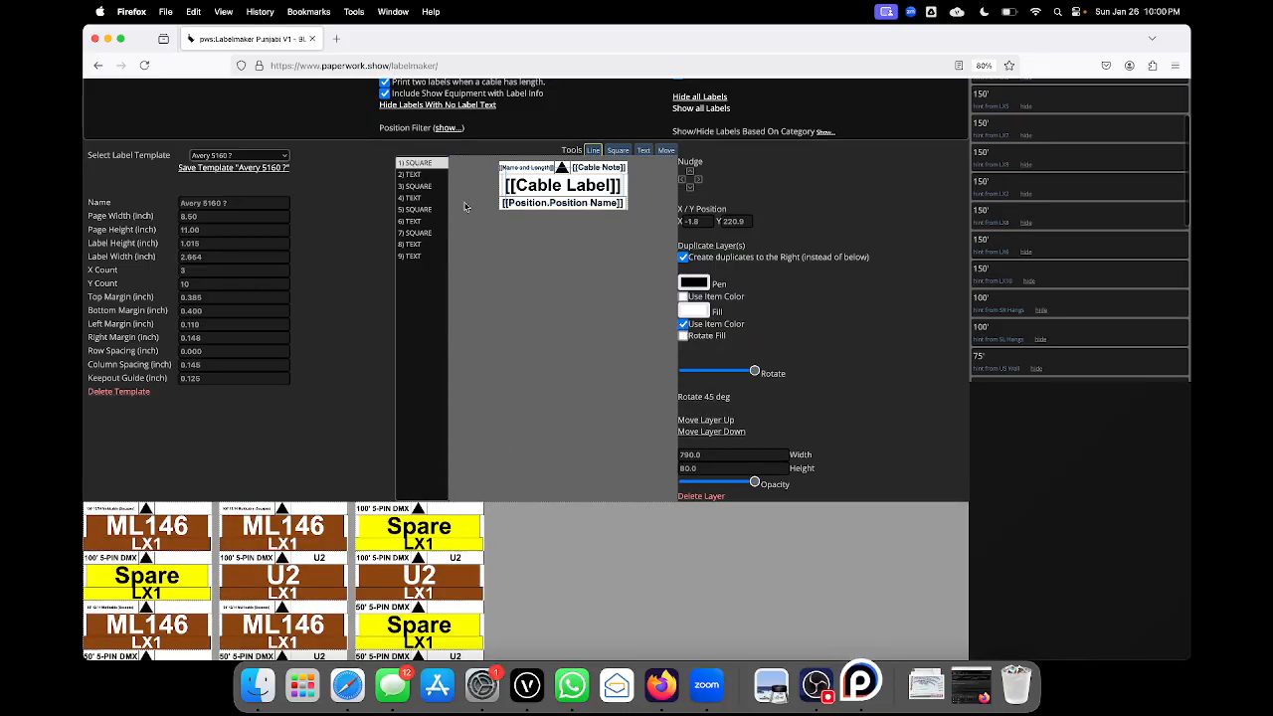
left_click(431, 187)
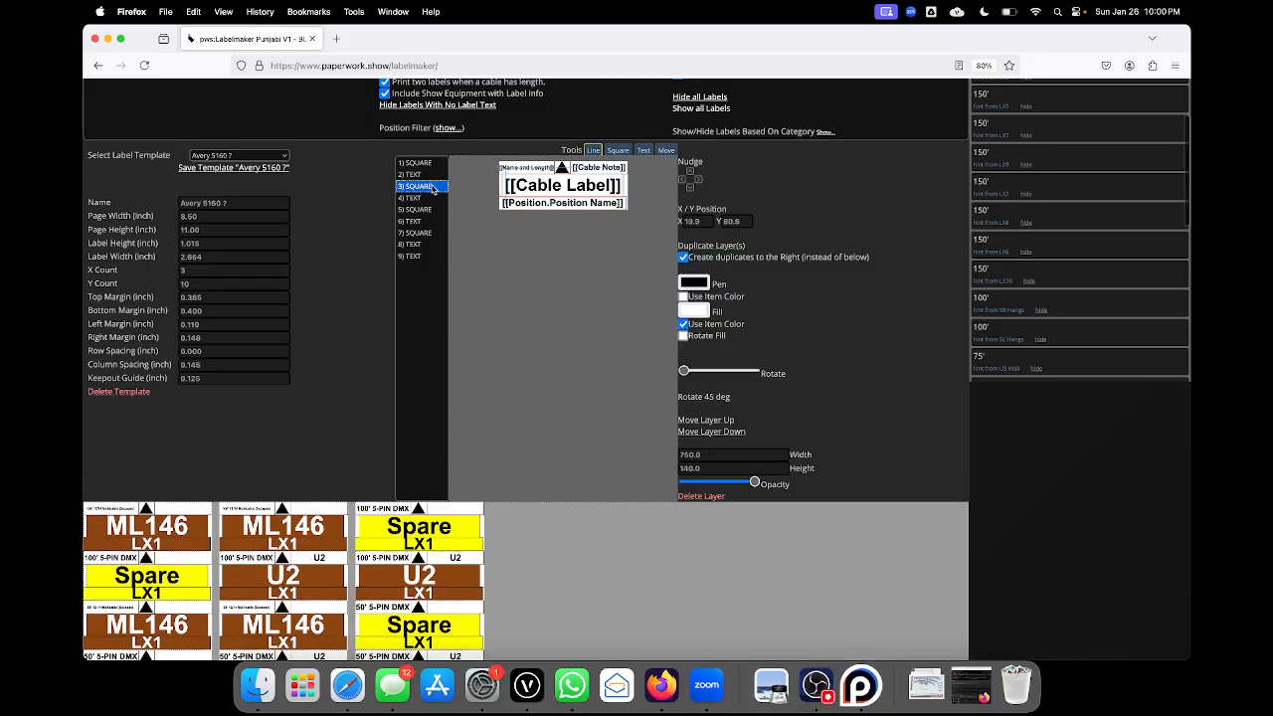
left_click(683, 324)
- Examine the position colors and the Spare label colors across all cable labels from LX1 to LX5
scroll(480, 376, "down", 4)
scroll(479, 376, "down", 4)
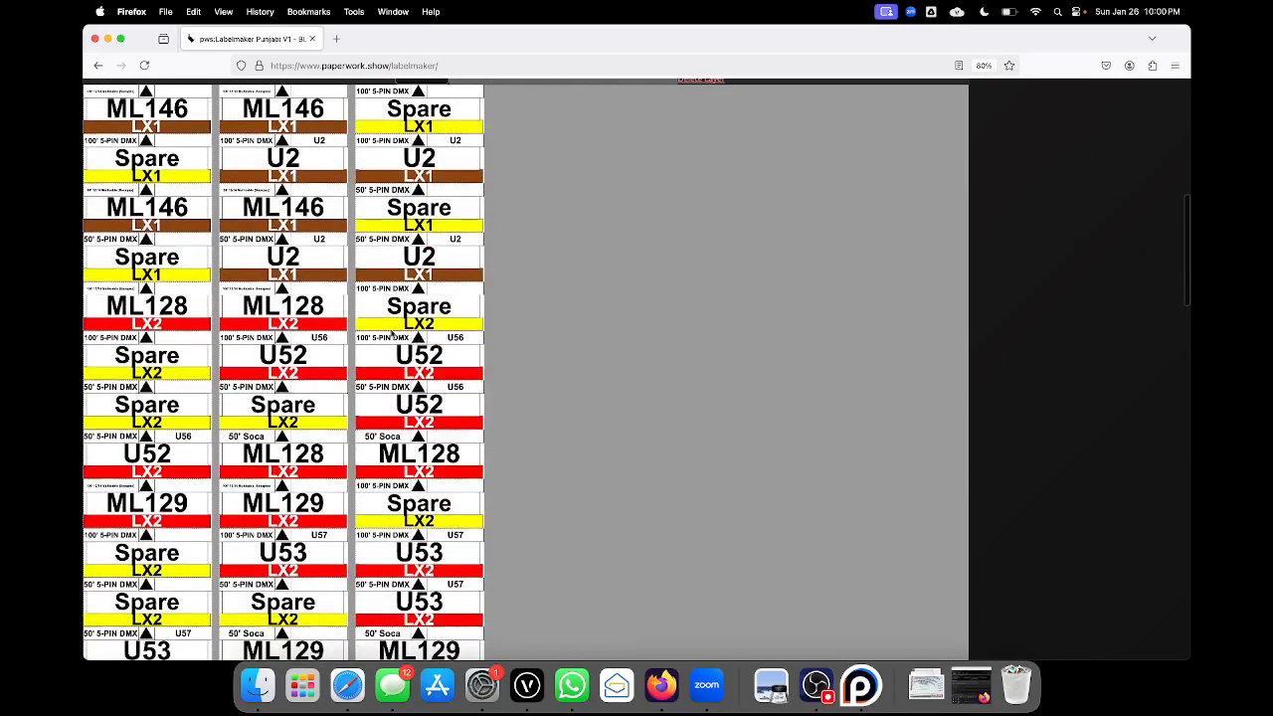
scroll(393, 333, "down", 6)
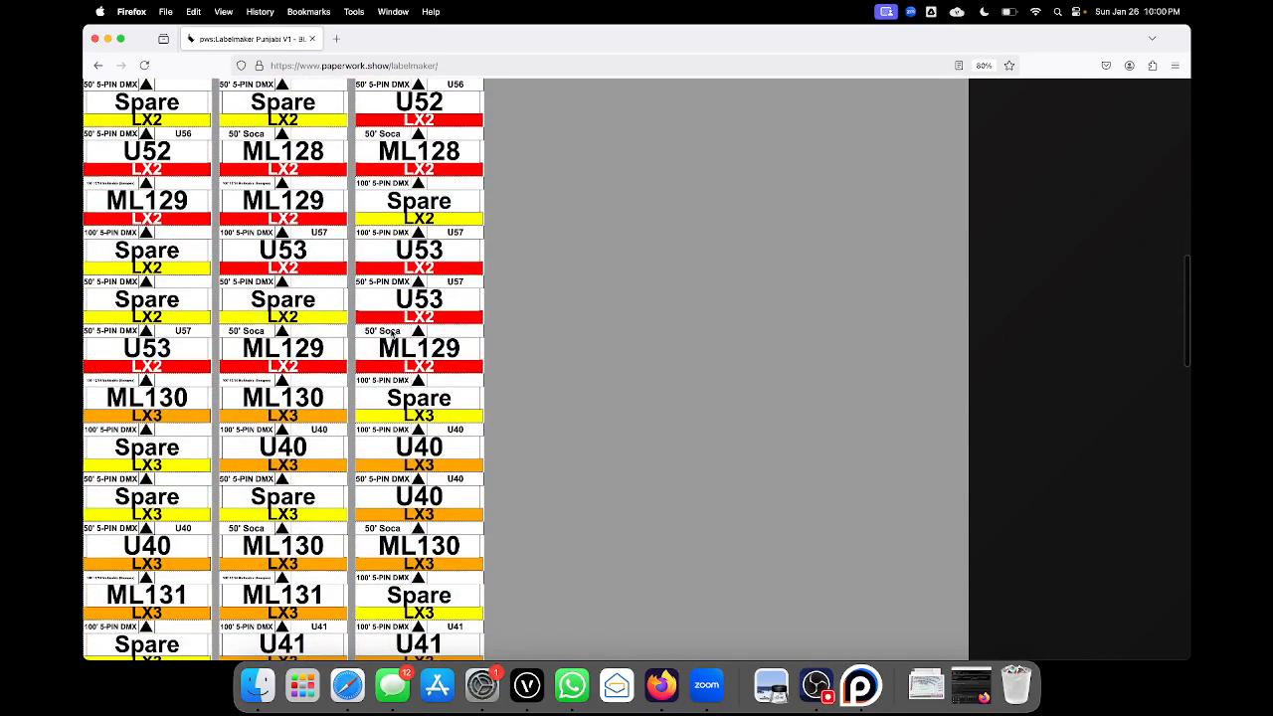
scroll(393, 334, "down", 2)
scroll(381, 272, "down", 6)
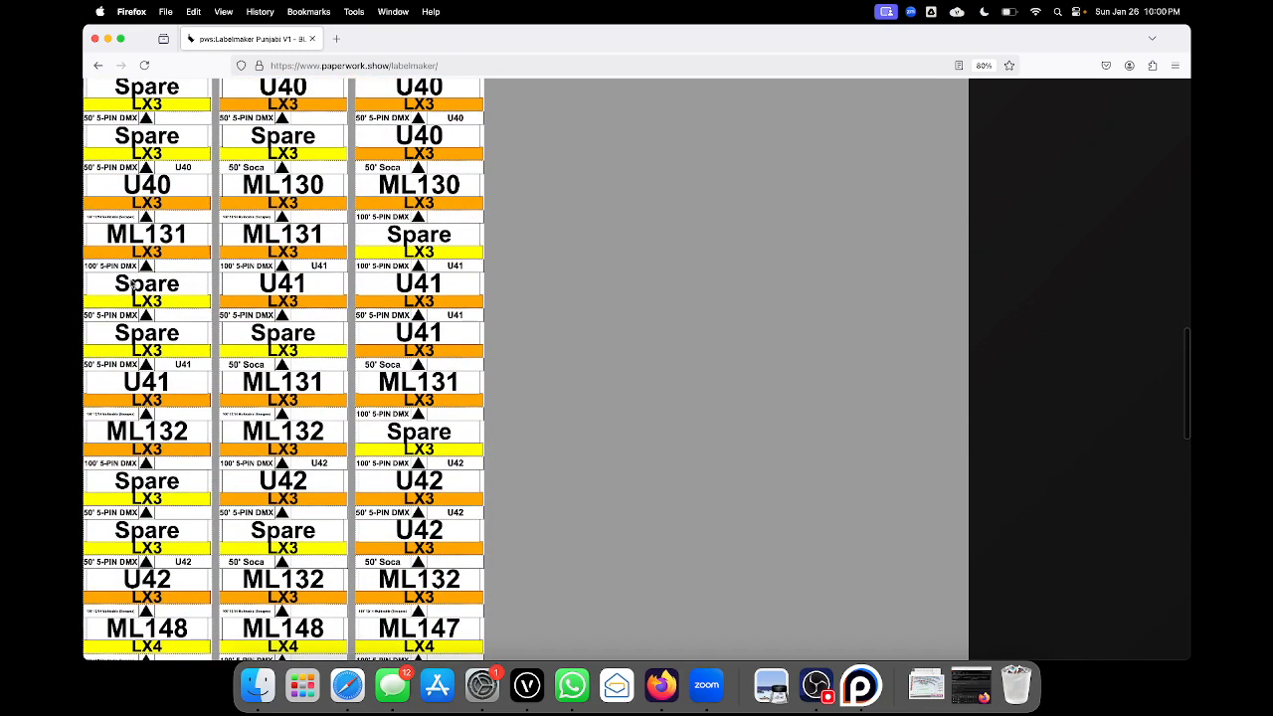
scroll(341, 415, "down", 12)
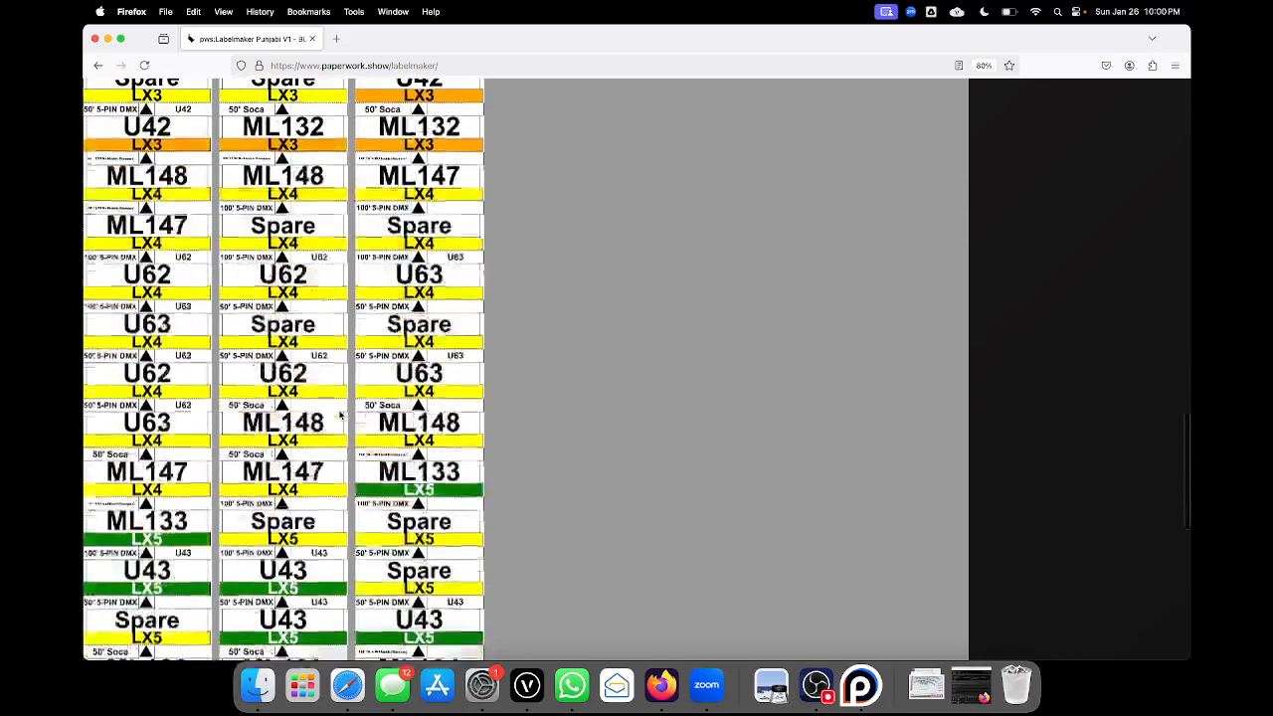
scroll(339, 276, "down", 3)
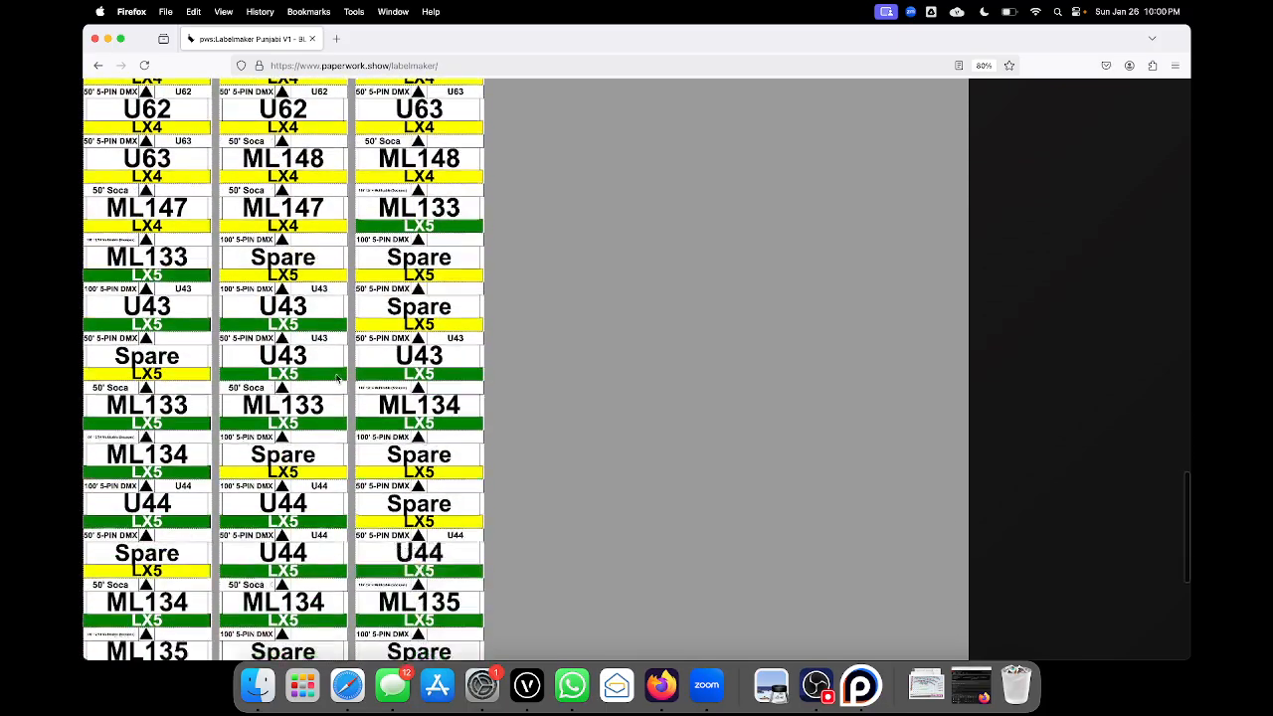
scroll(369, 403, "down", 2)
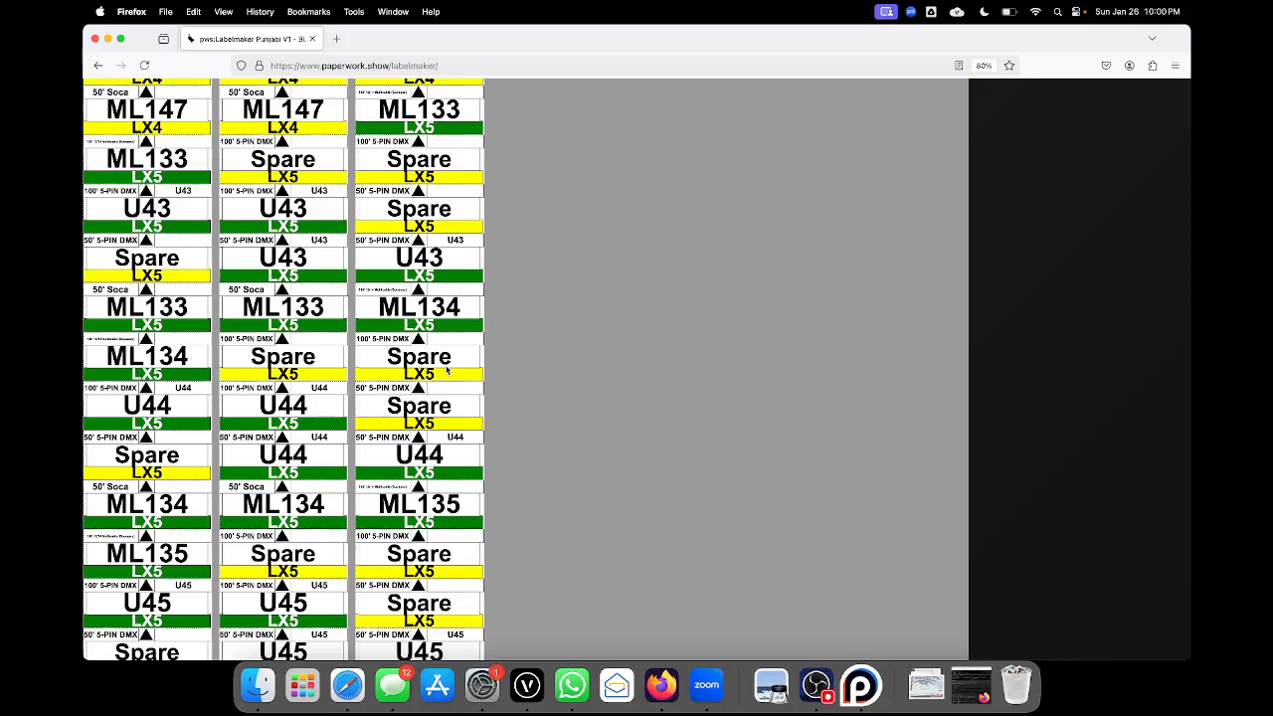
scroll(448, 370, "down", 6)
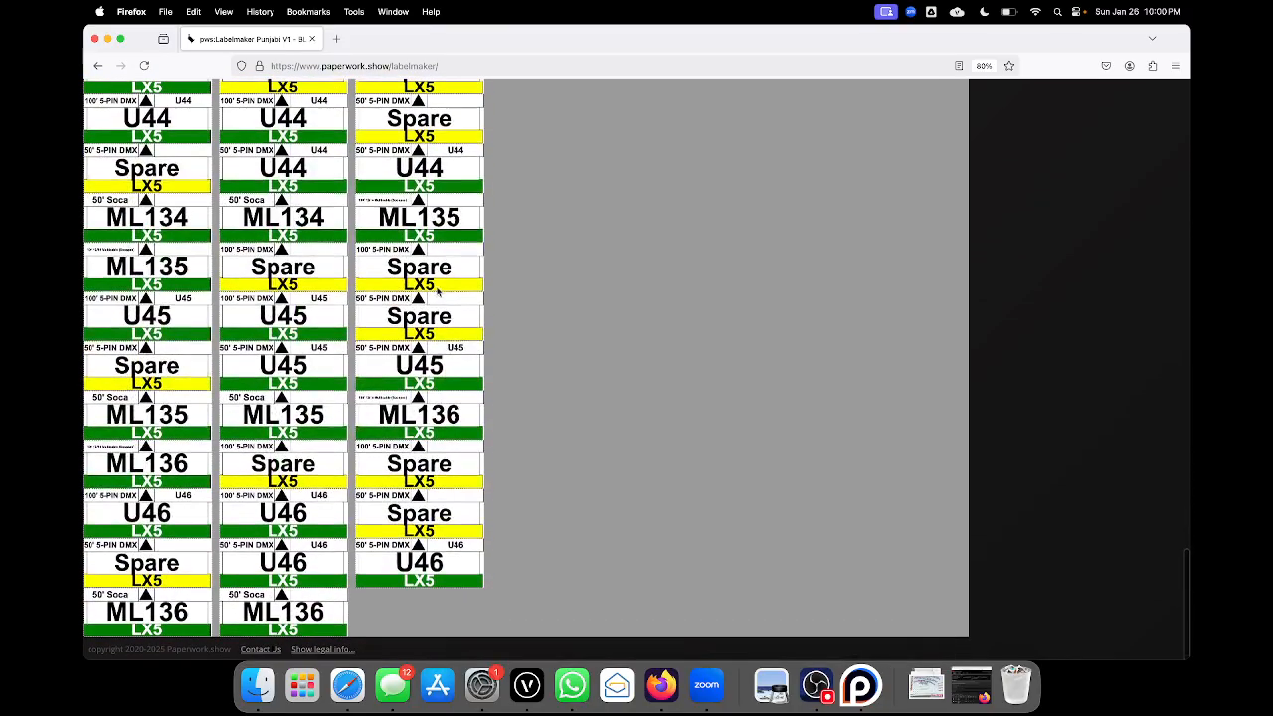
- Open the cable sheet worksheet and set the color of the Spare cables in LX1 Part 1 and Part 2 to Pink
scroll(438, 291, "up", 15)
scroll(438, 292, "up", 20)
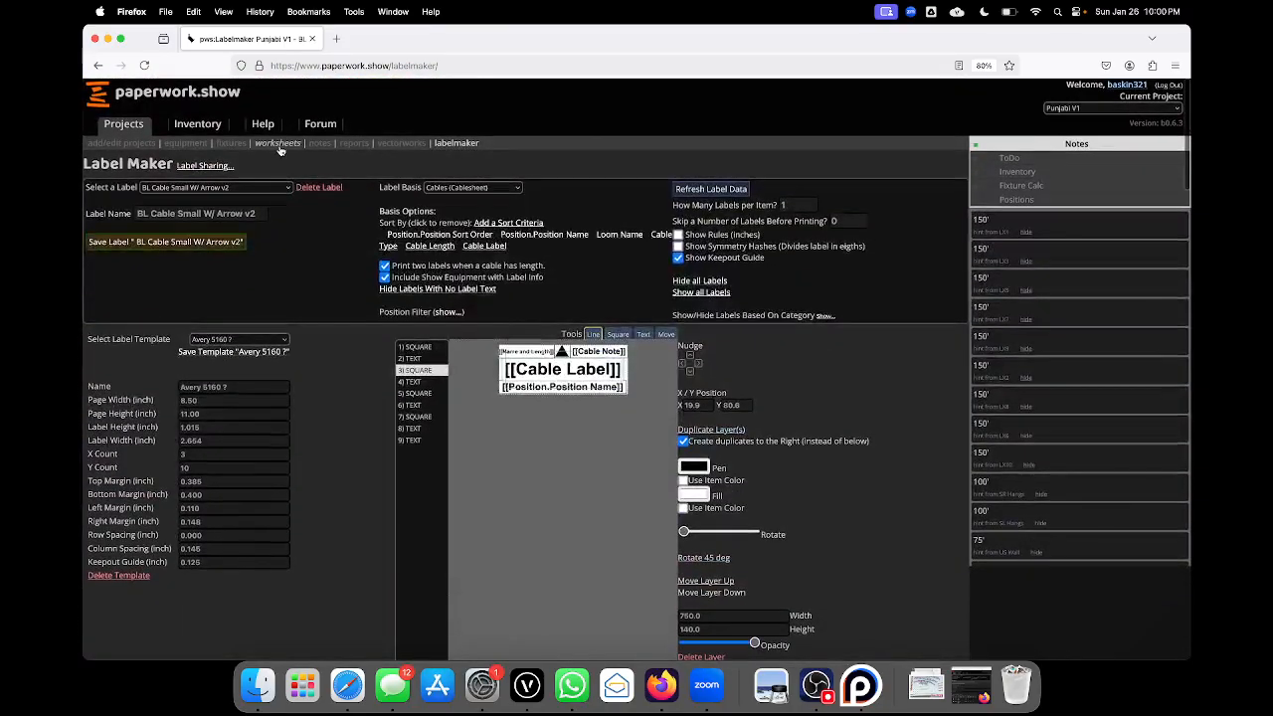
left_click(279, 143)
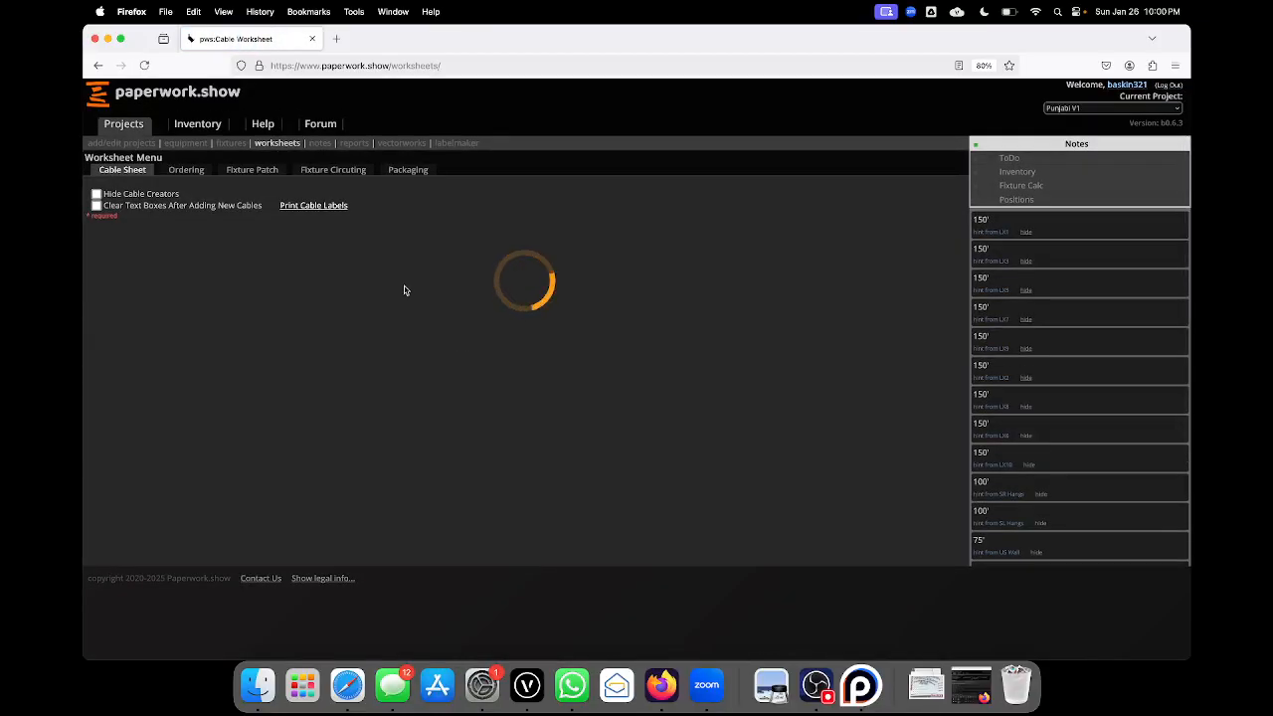
scroll(481, 343, "down", 10)
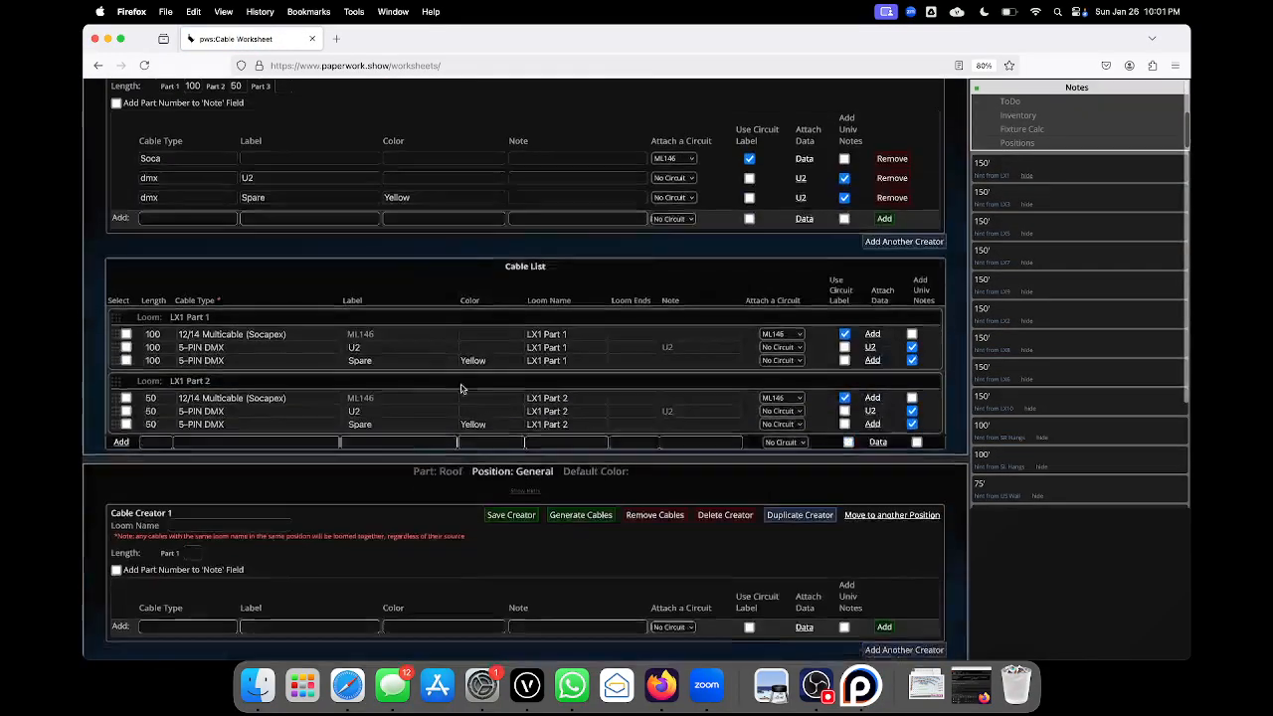
double_click(494, 306)
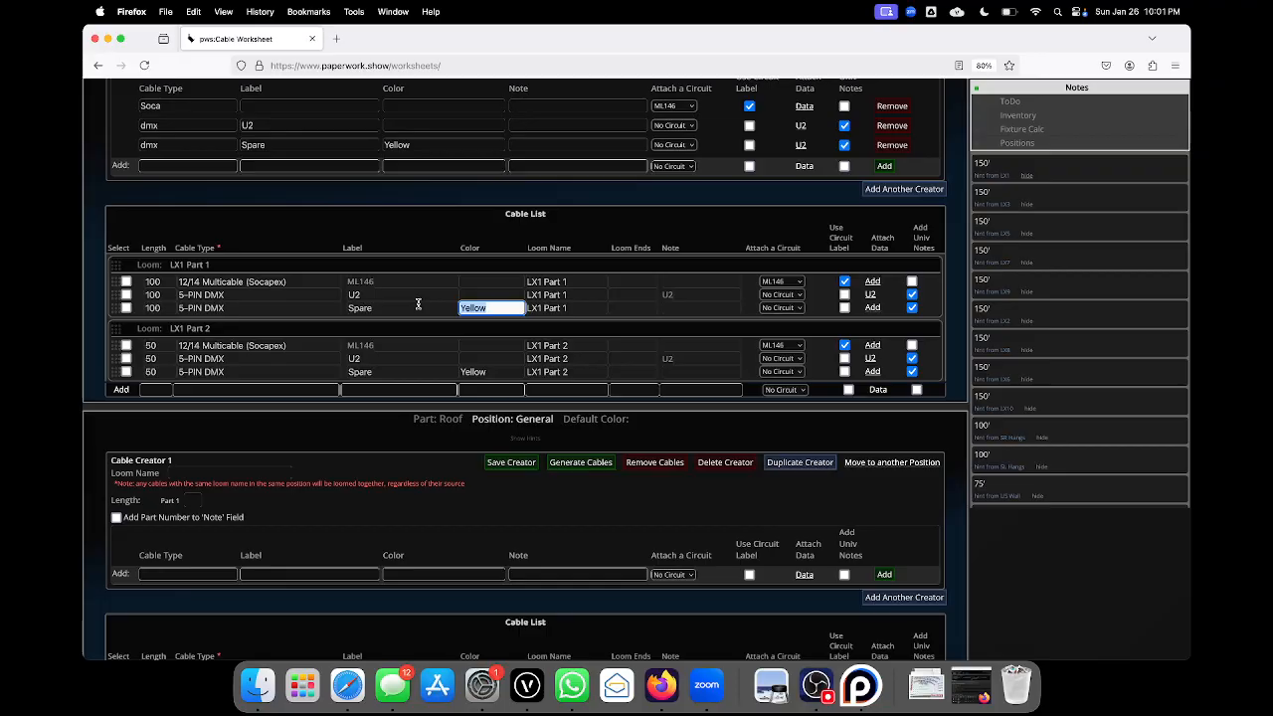
type("Pink")
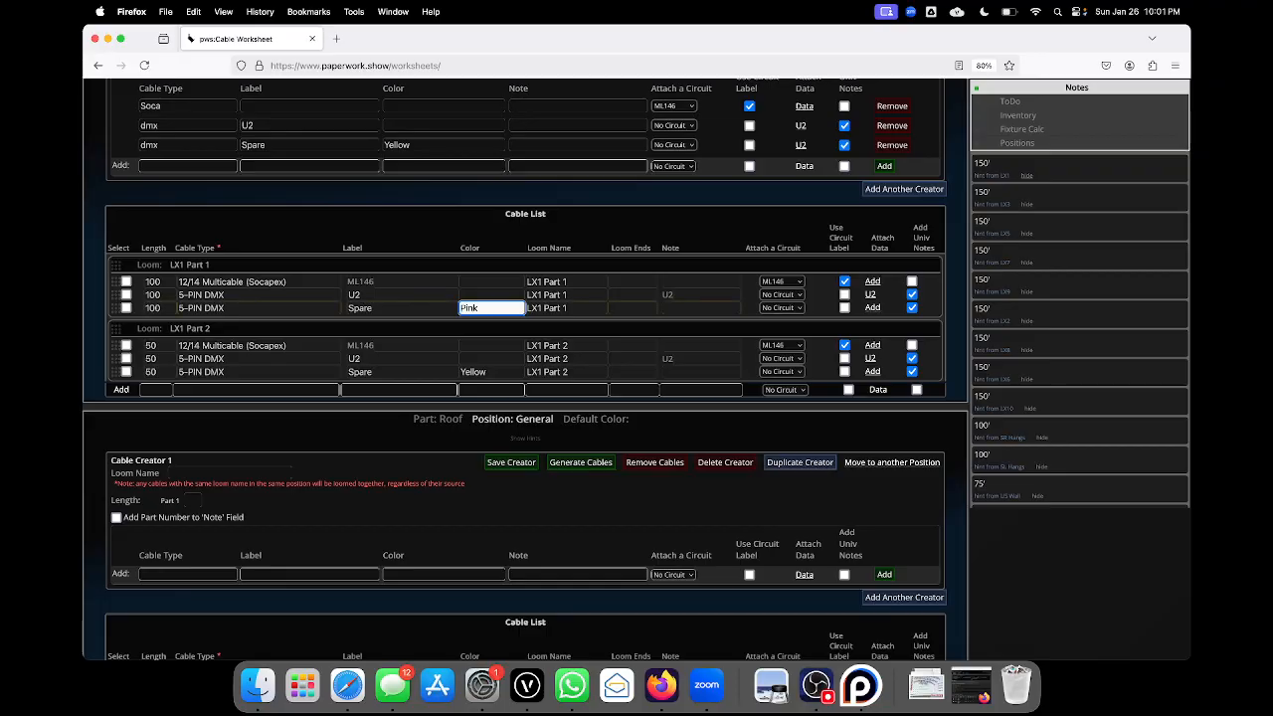
double_click(500, 375)
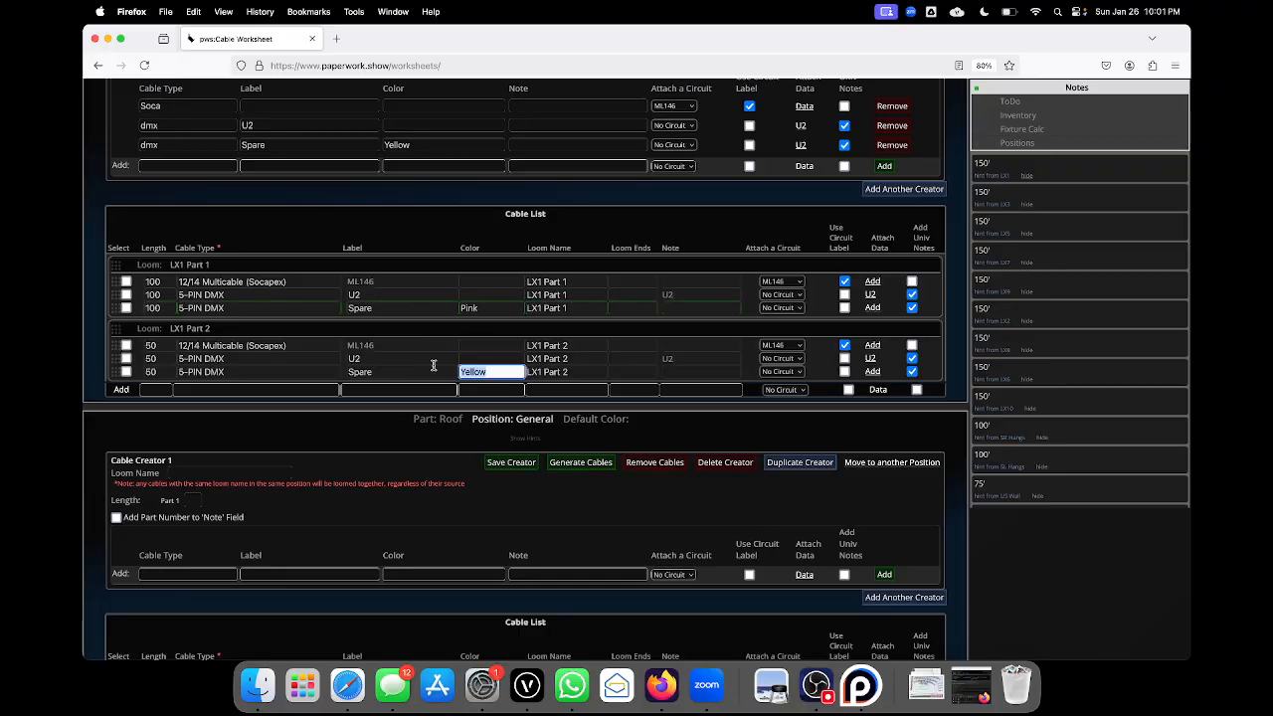
type("Pink")
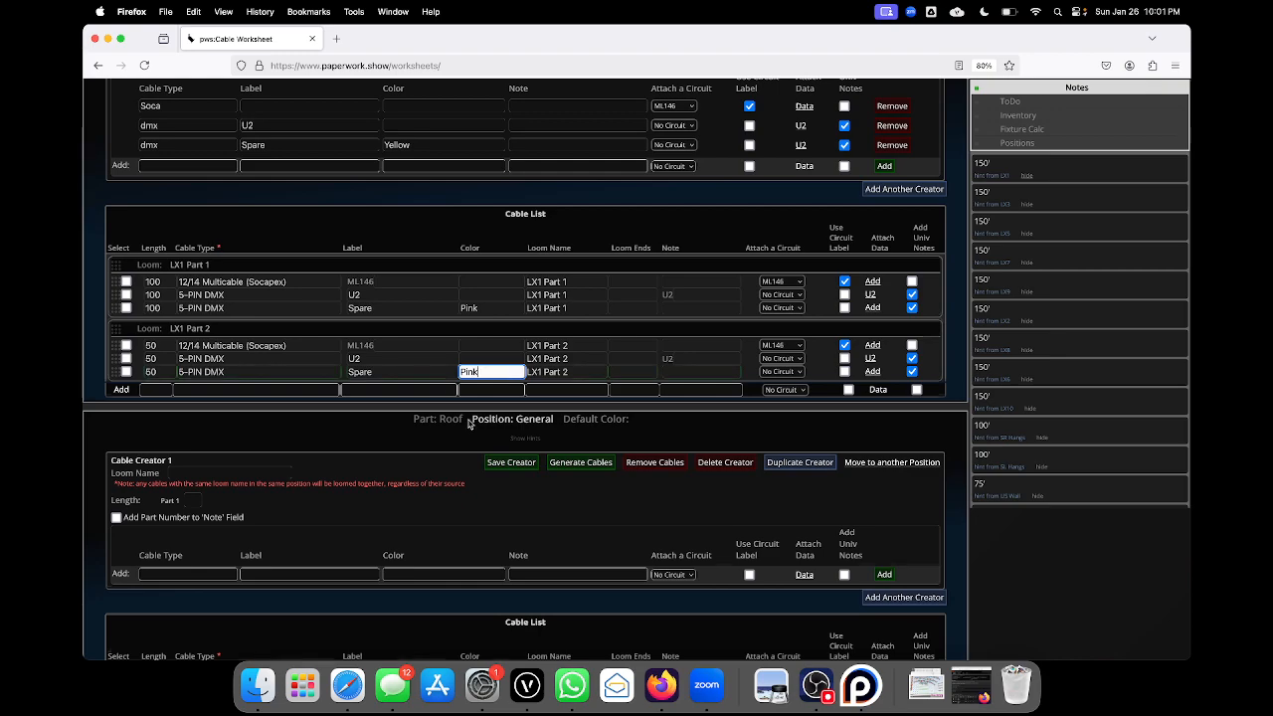
- Set the Spare dmx color to Pink in the LX2.1 and LX2.2 cable creators
scroll(469, 423, "down", 10)
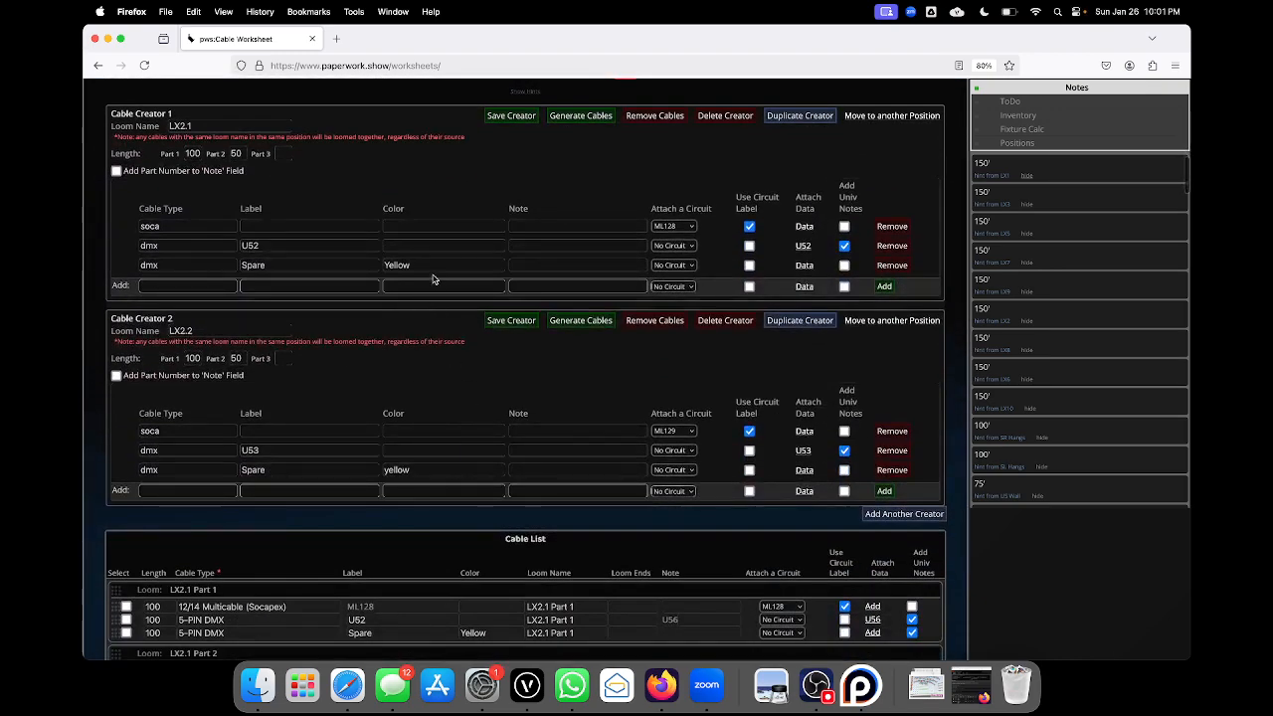
double_click(429, 265)
type("Pin")
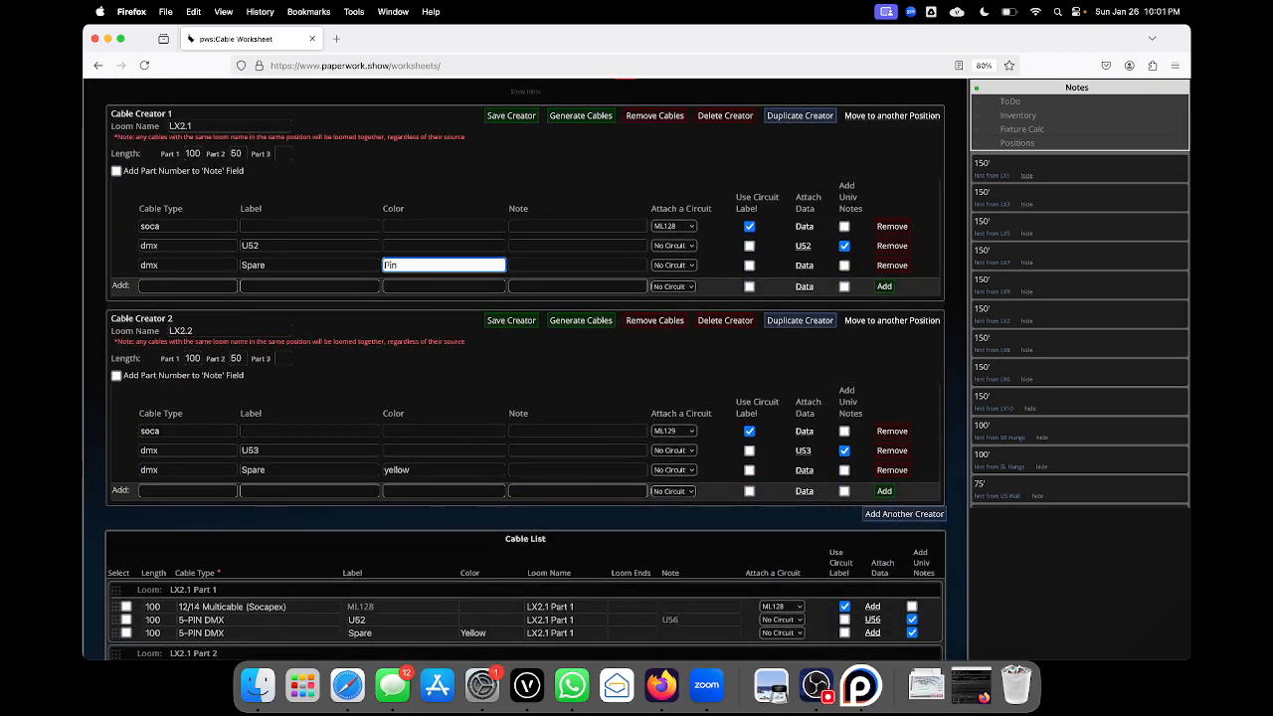
type("k")
left_click(419, 471)
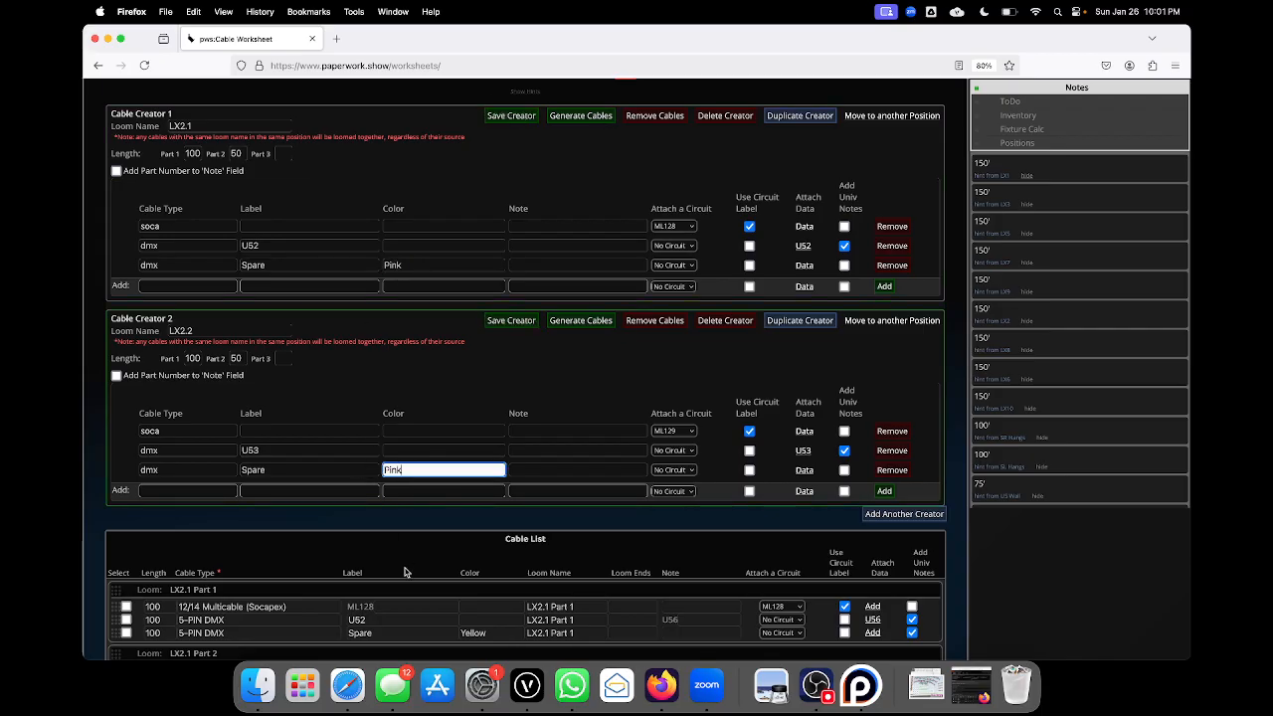
- In the LX2 cable list, set the Spare cable's color to Pink in both parts of looms LX2.1 and LX2.2
scroll(413, 562, "down", 3)
double_click(502, 421)
type("Pink")
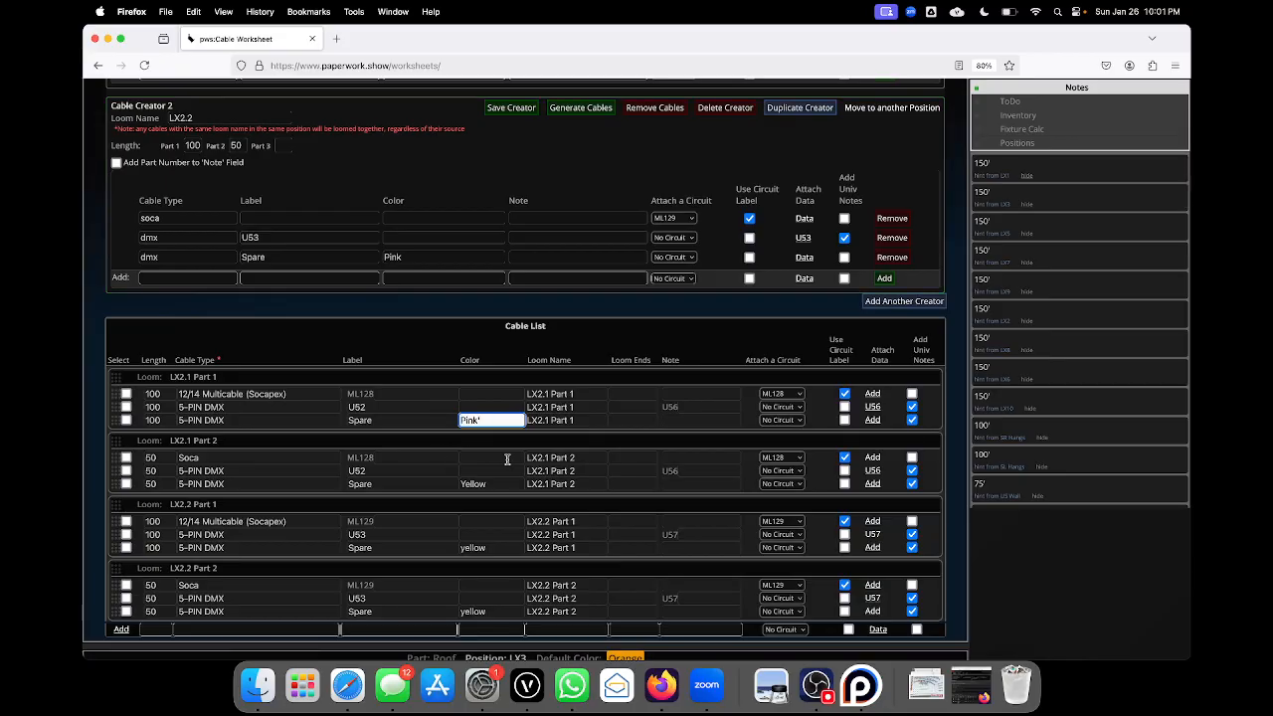
left_click(484, 484)
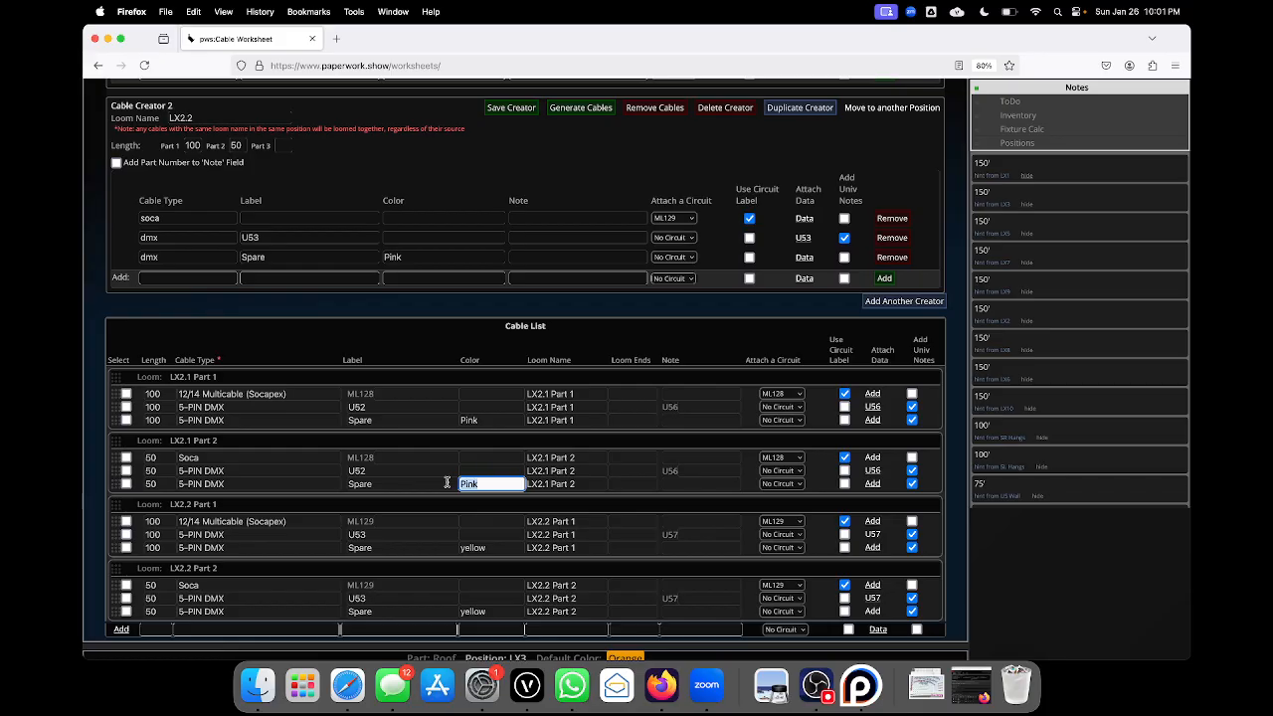
double_click(488, 547)
type("Pink")
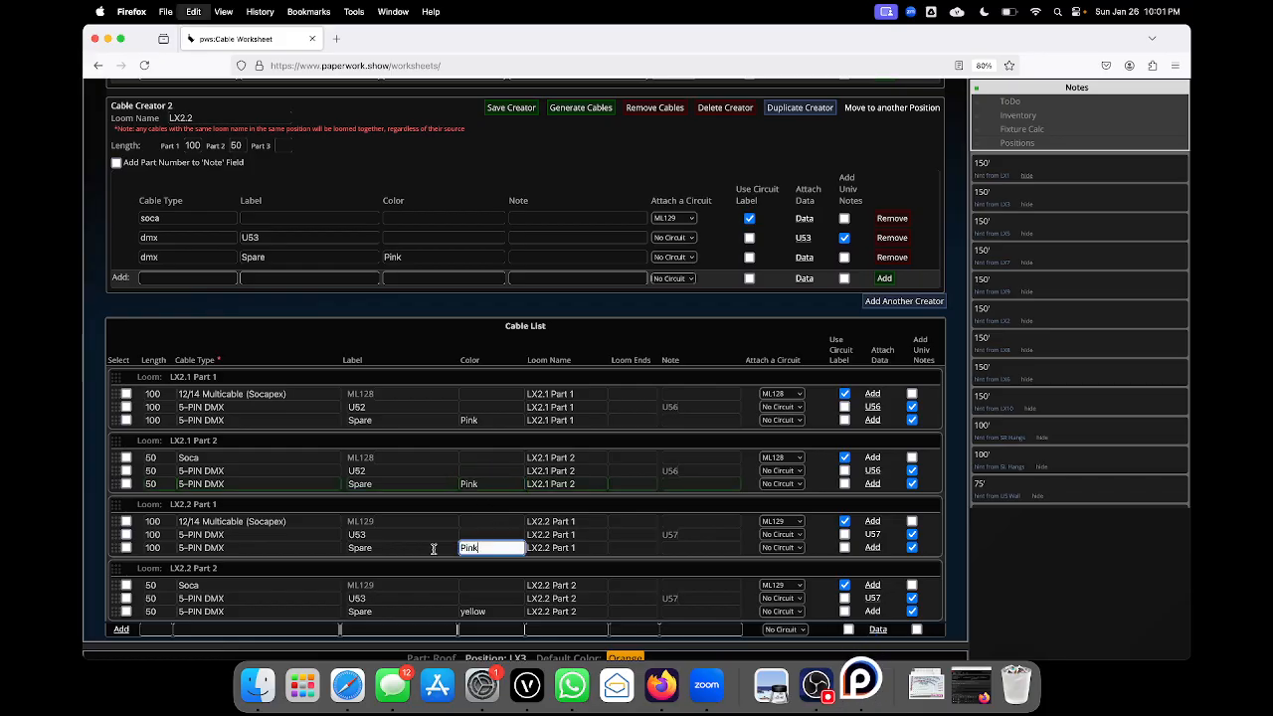
double_click(487, 611)
type("Pink")
- In the LX3 cable list, set the Spare cable's color to Pink in both parts of looms LX3.1 and LX3.2
scroll(542, 593, "down", 5)
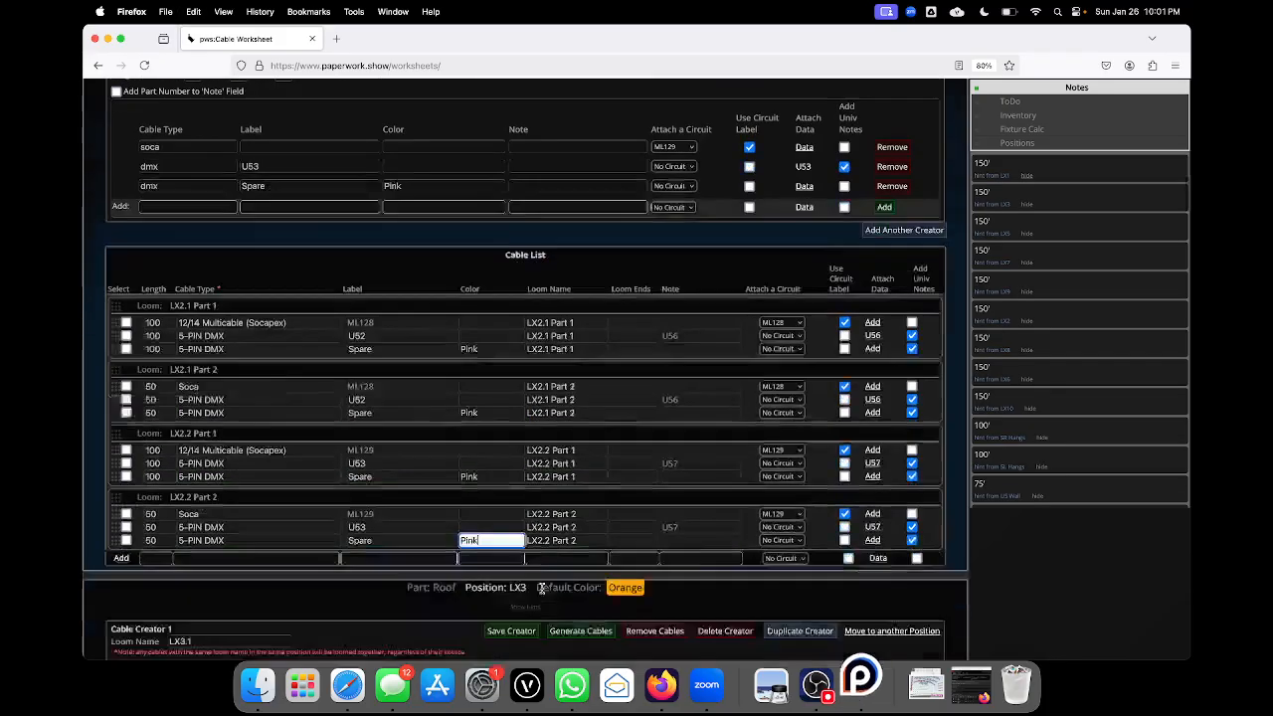
scroll(542, 593, "down", 2)
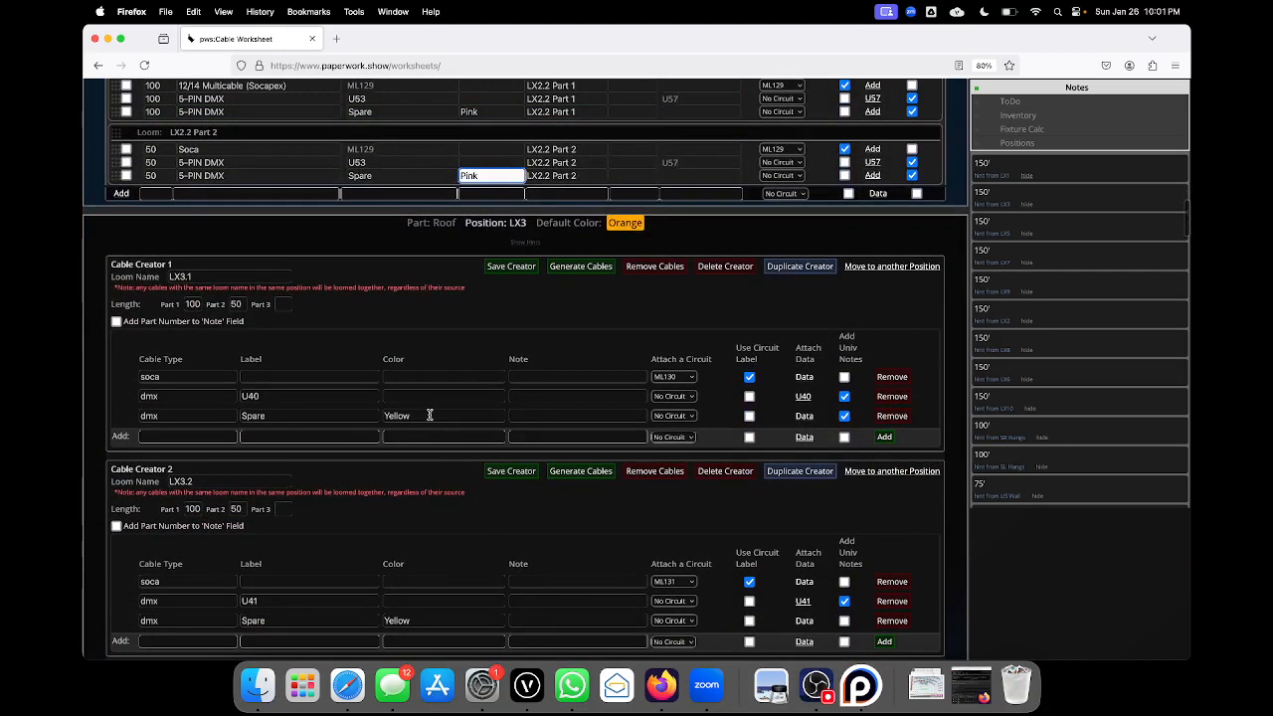
scroll(429, 415, "down", 8)
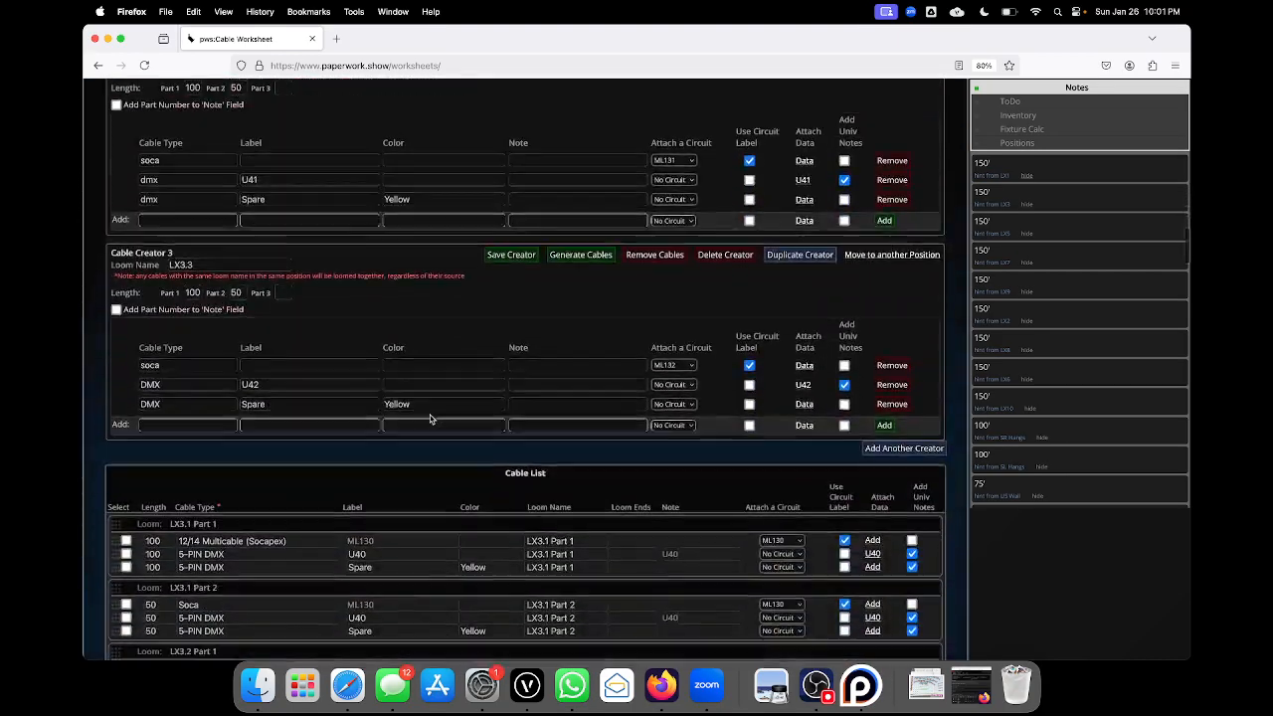
scroll(435, 415, "down", 1)
double_click(473, 413)
type("Pink")
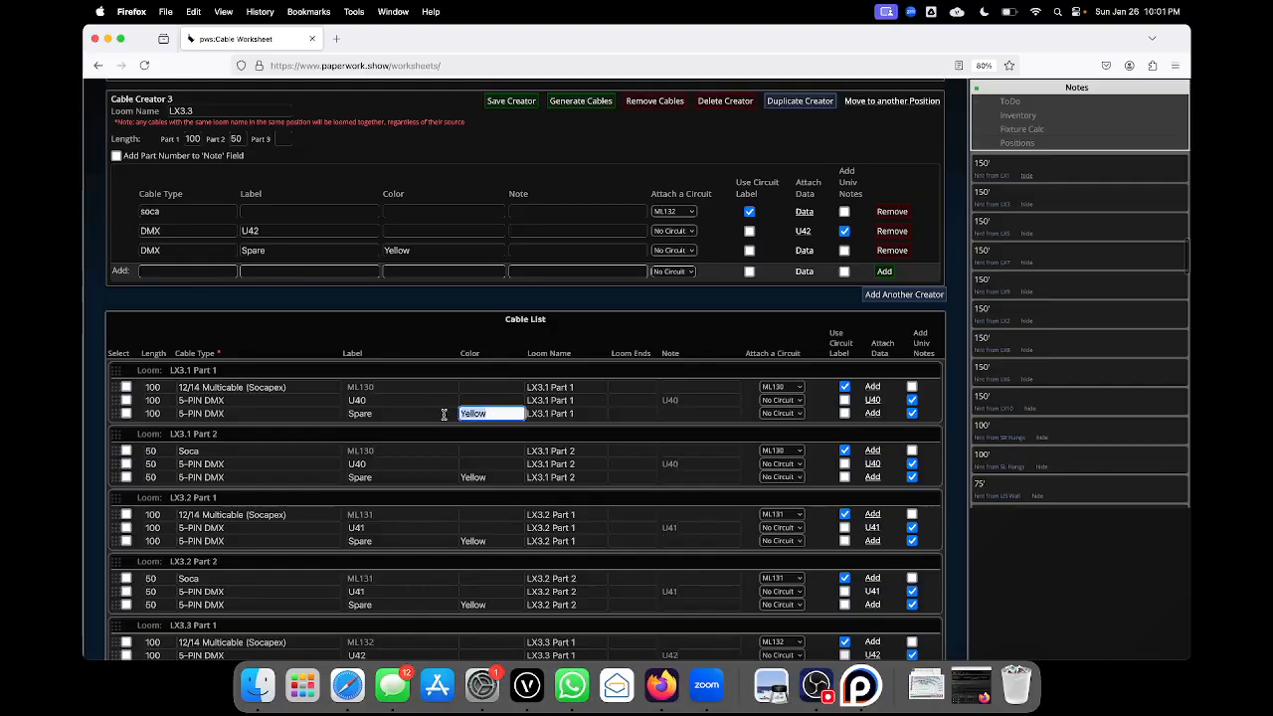
double_click(487, 477)
type("Pink")
double_click(493, 541)
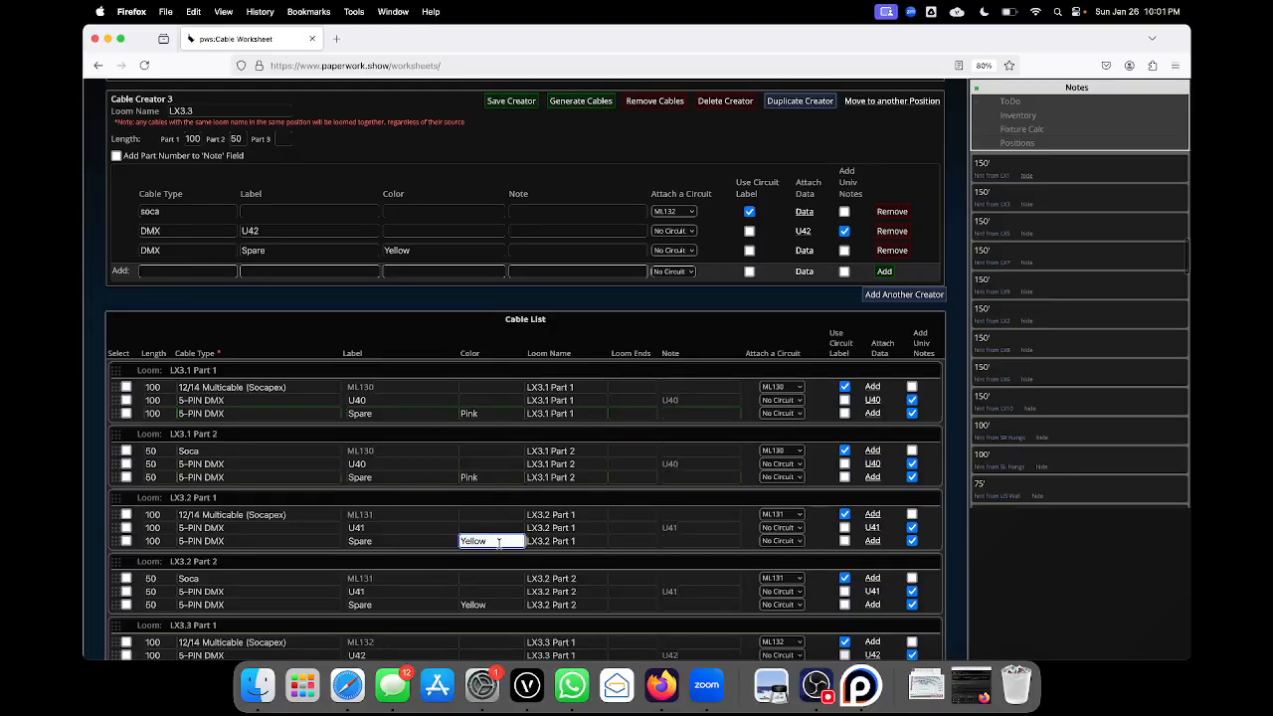
double_click(507, 603)
type("Pink")
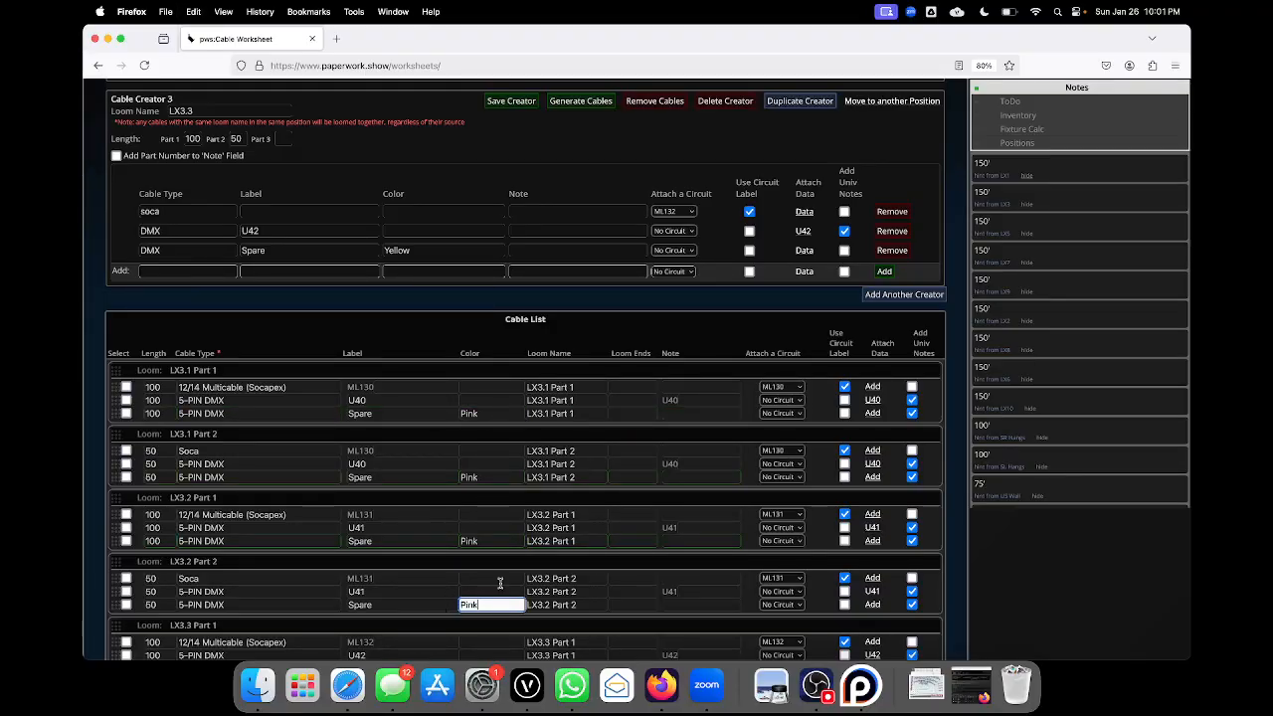
- In the LX4 cable list, set the Spare cable's color to Pink in Part 1 and Part 2
scroll(501, 583, "down", 1)
scroll(500, 583, "down", 10)
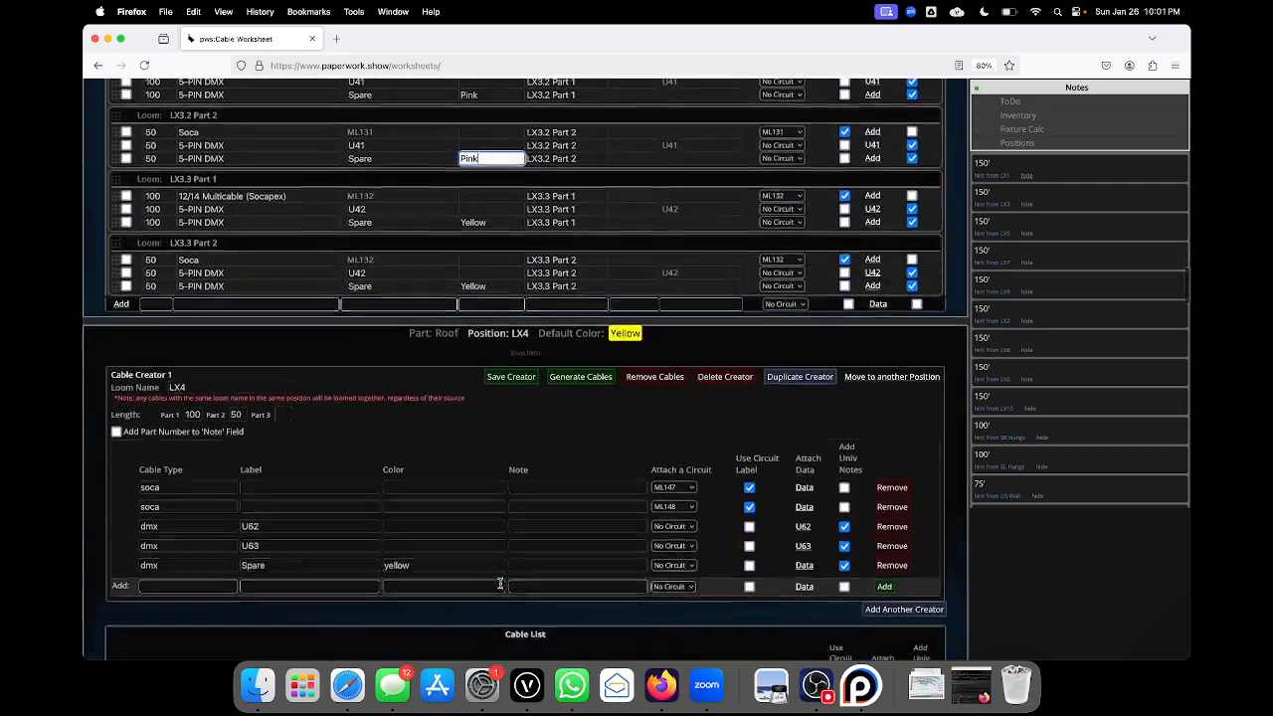
scroll(500, 582, "down", 10)
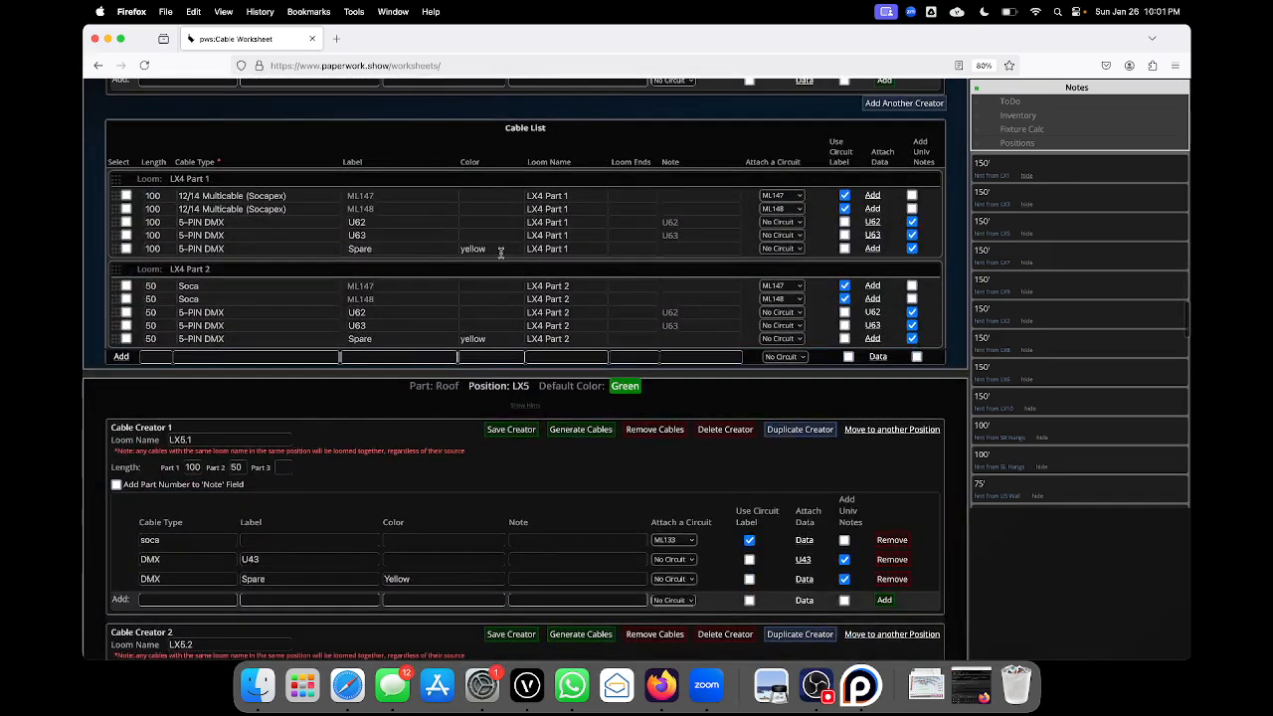
double_click(500, 252)
type("Pink")
key("Return")
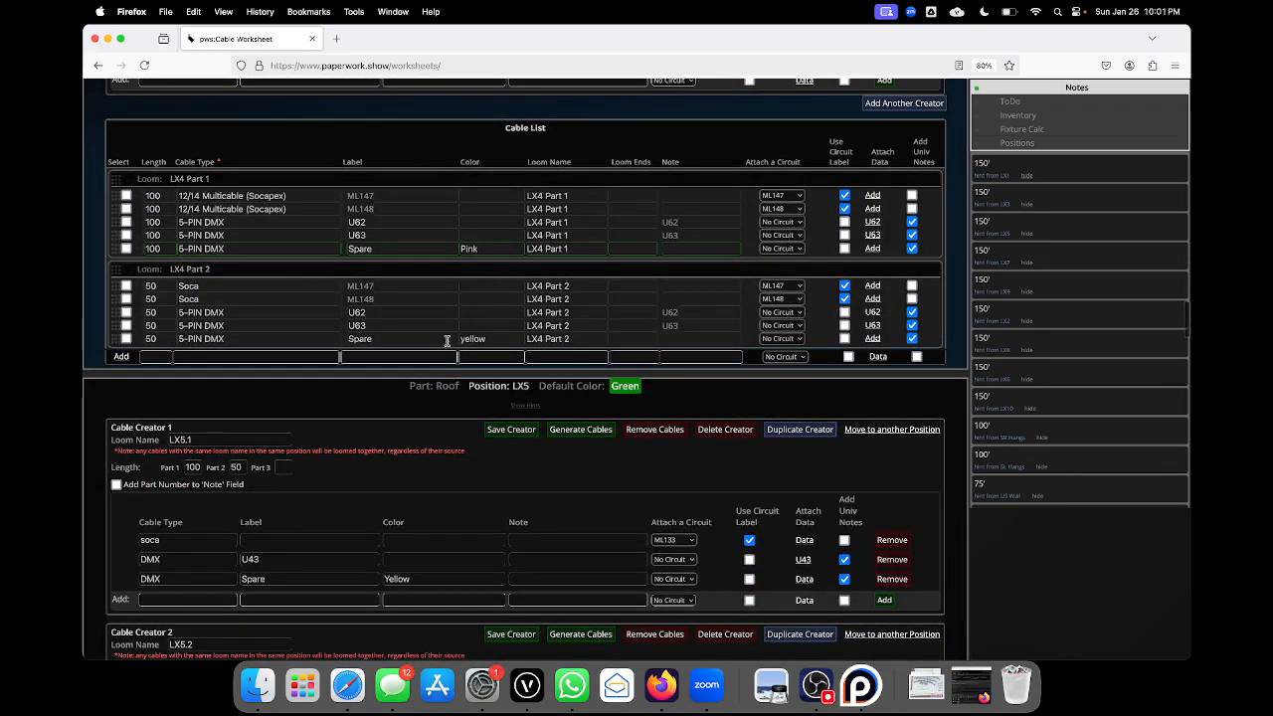
double_click(472, 339)
type("Pink")
- In the LX5 cable list, set the Spare cable's color to Pink in both parts of looms LX5.1 and LX5.2
scroll(534, 418, "down", 15)
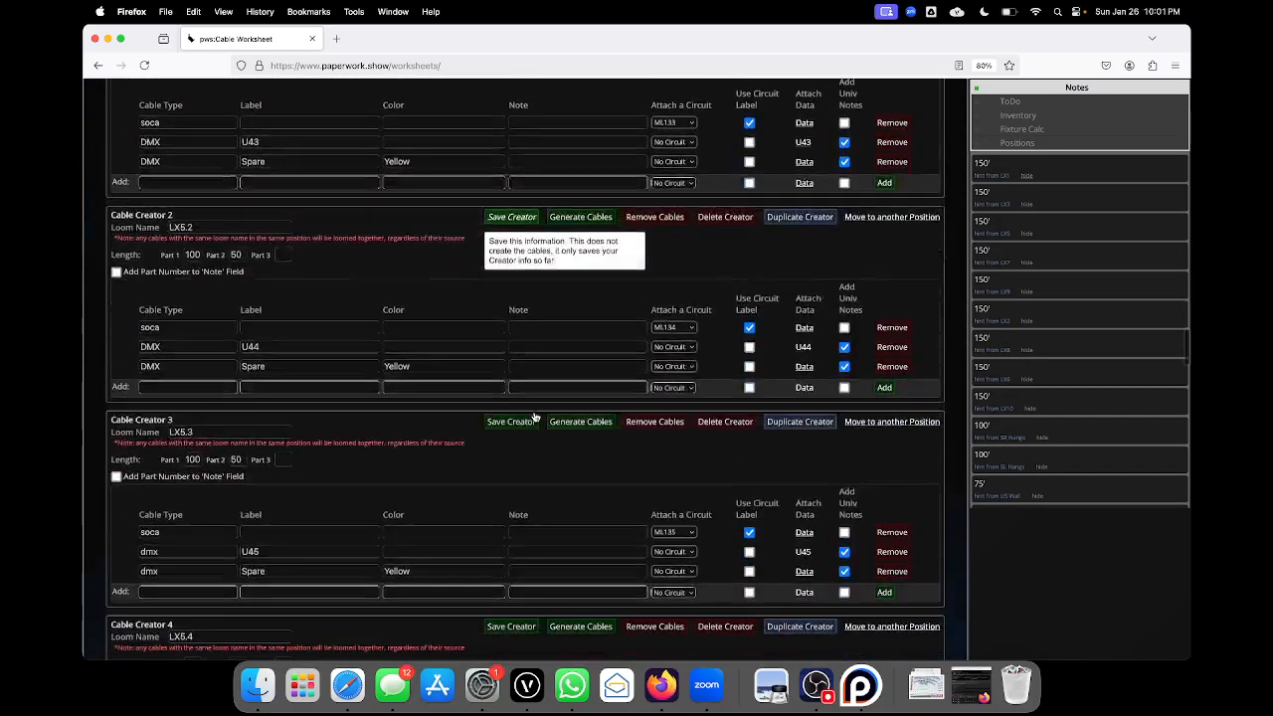
scroll(534, 418, "down", 20)
double_click(457, 366)
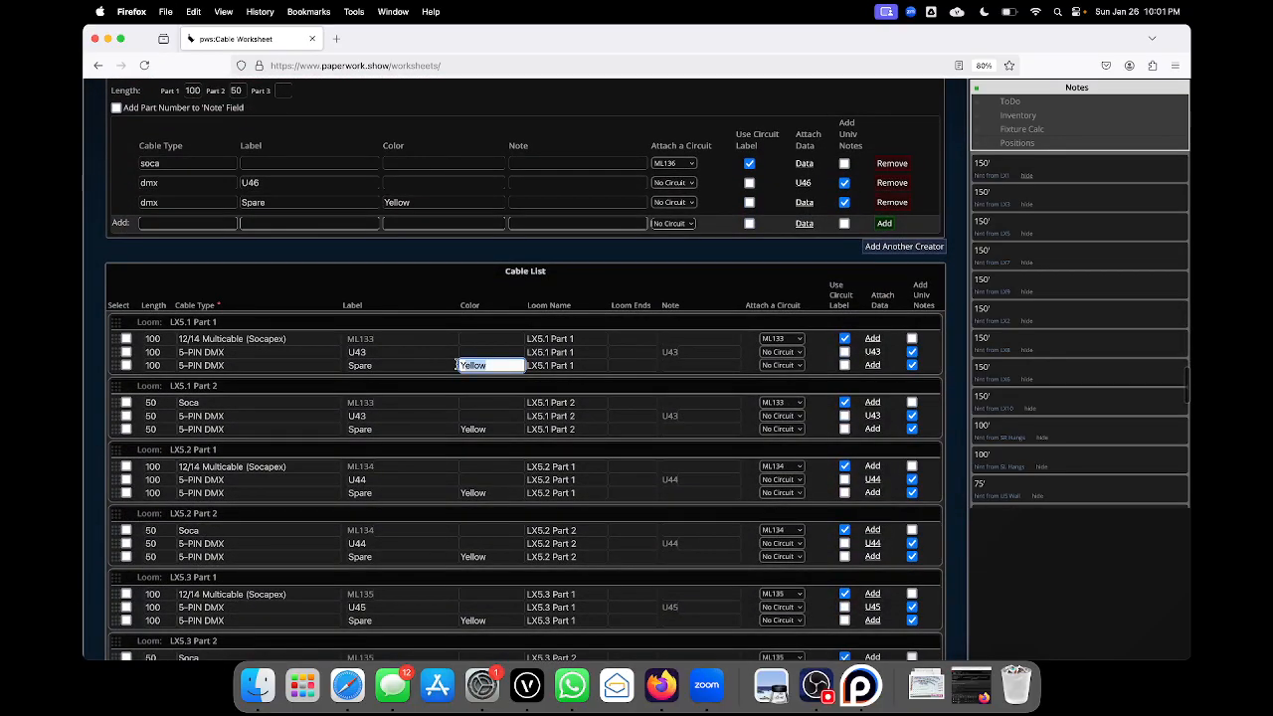
type("Pink")
double_click(492, 429)
type("Pink")
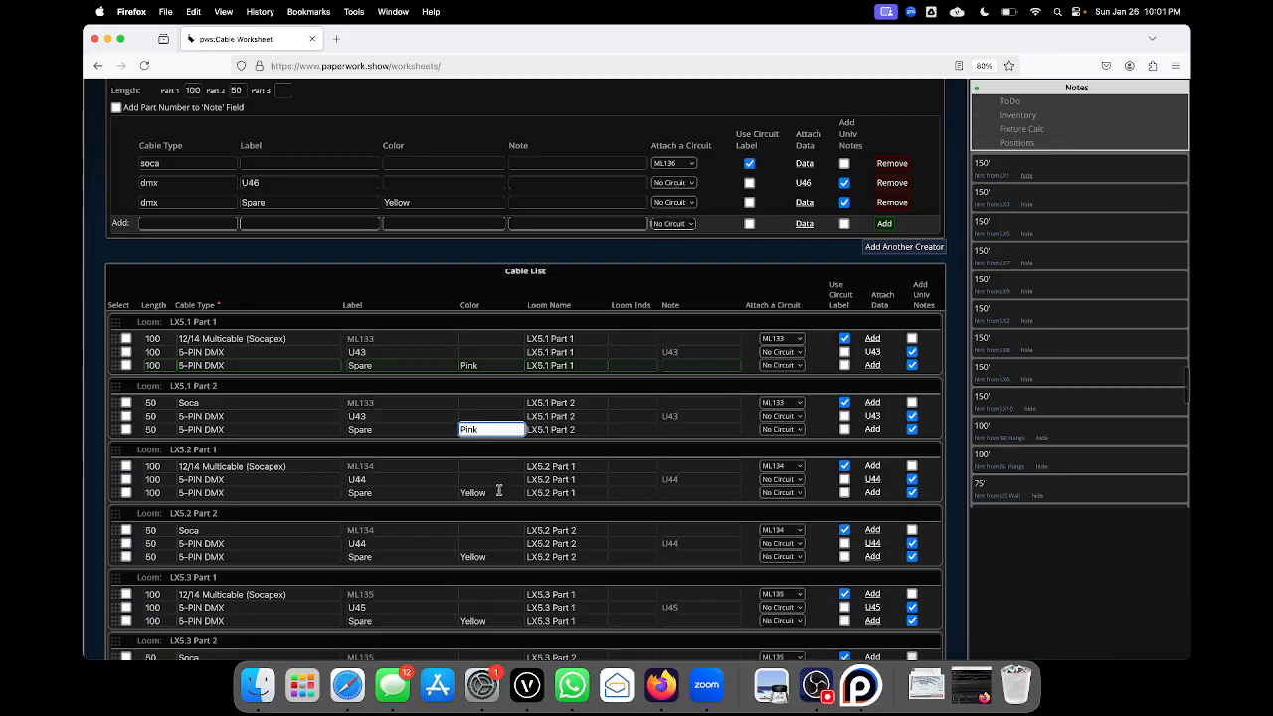
double_click(500, 491)
type("Pink")
double_click(505, 556)
type("Pink")
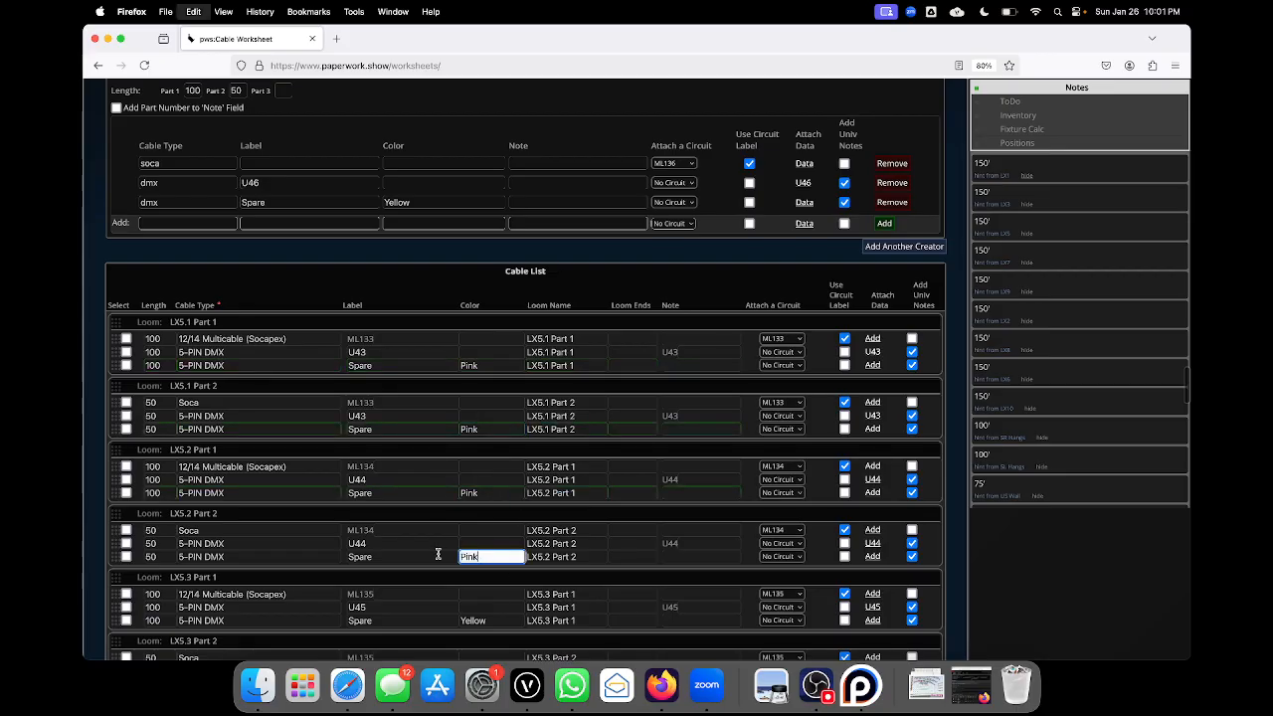
- Set the Spare cable's color to Pink in both parts of looms LX5.3 and LX5.4 in the LX5 cable list
double_click(503, 617)
type("Pink")
scroll(544, 581, "down", 5)
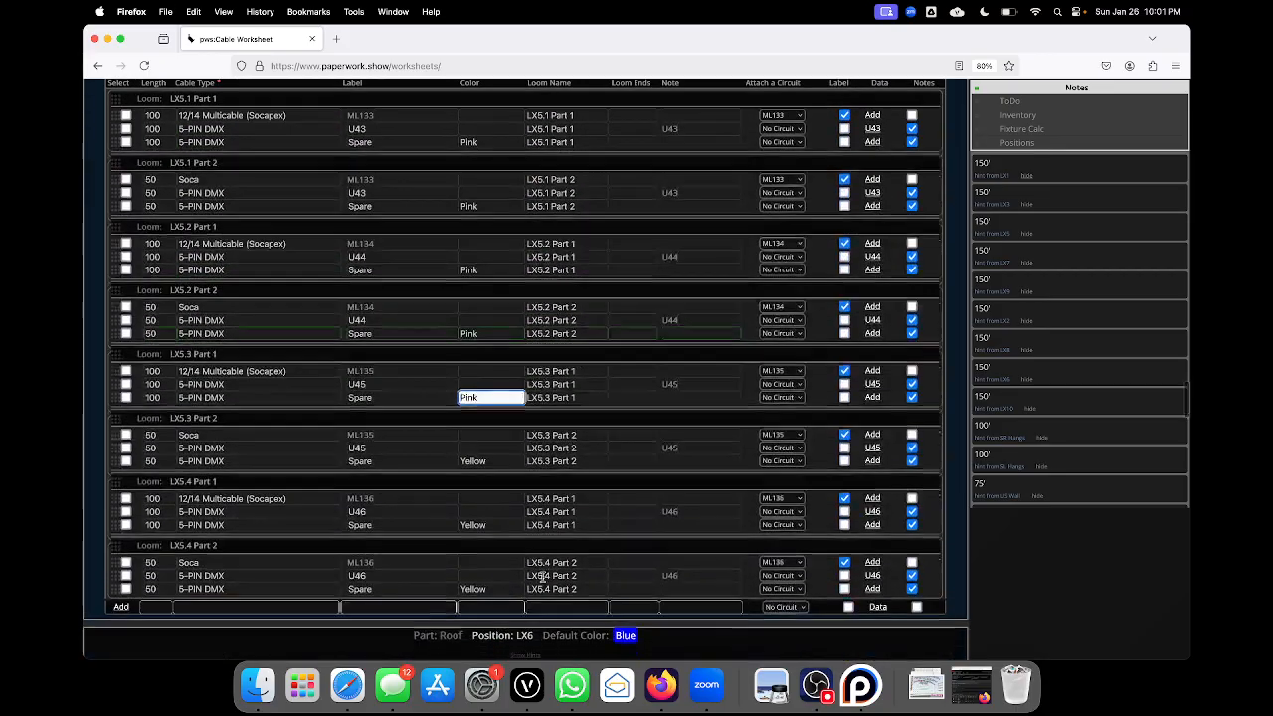
double_click(494, 460)
type("Pink")
double_click(489, 522)
type("Pink")
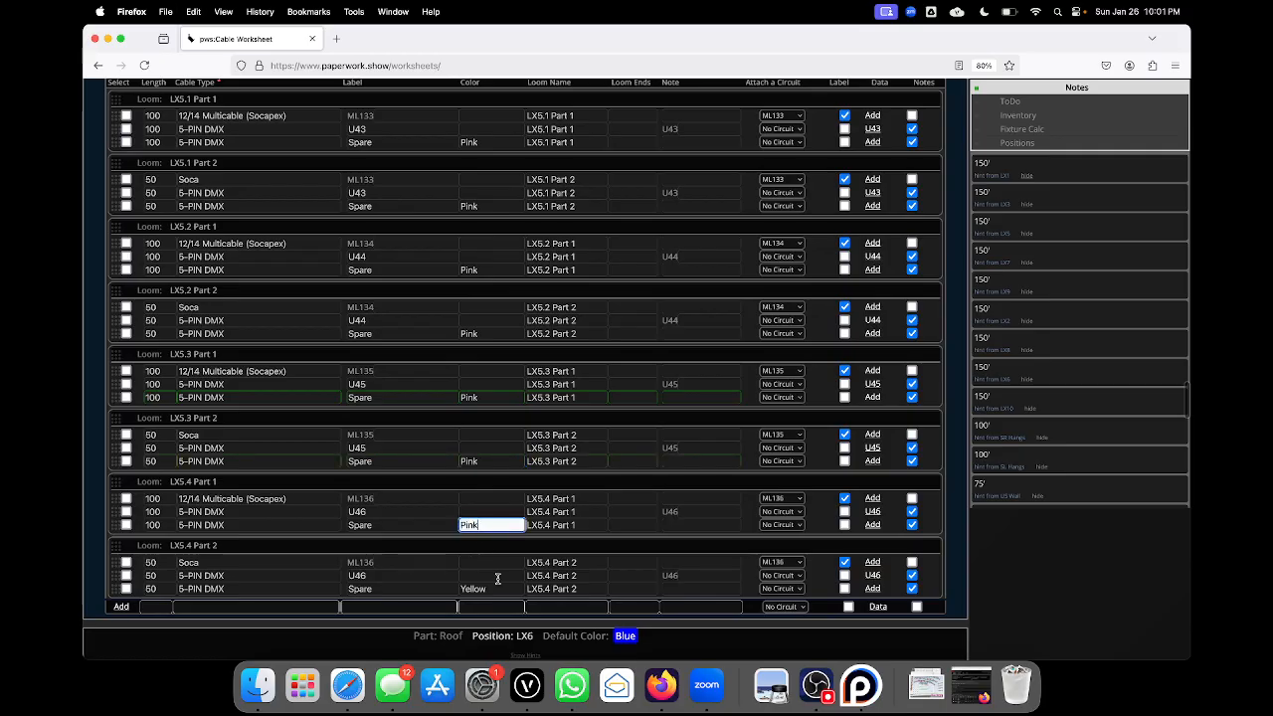
double_click(496, 587)
type("Pink")
scroll(508, 571, "down", 12)
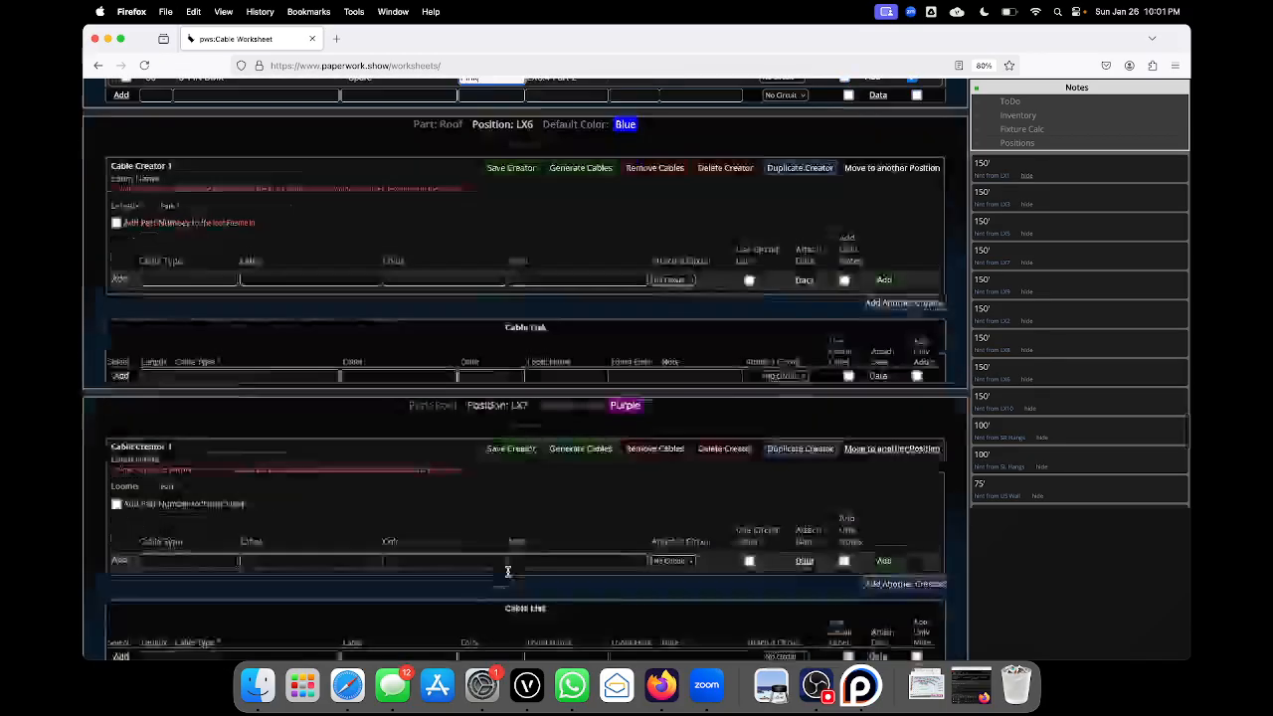
scroll(508, 571, "up", 9)
left_click(503, 378)
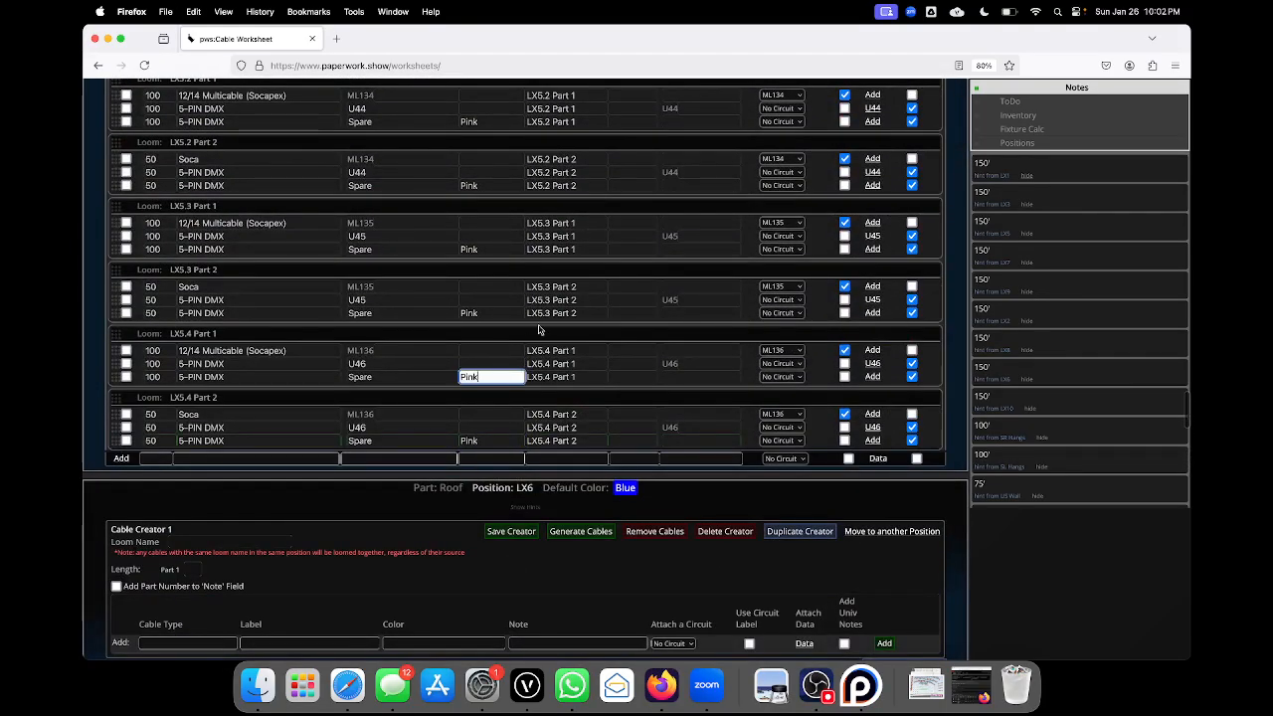
- Open the label maker and load the "BL Cable Small W/ Arrow v2" label
scroll(545, 325, "up", 20)
scroll(591, 226, "up", 15)
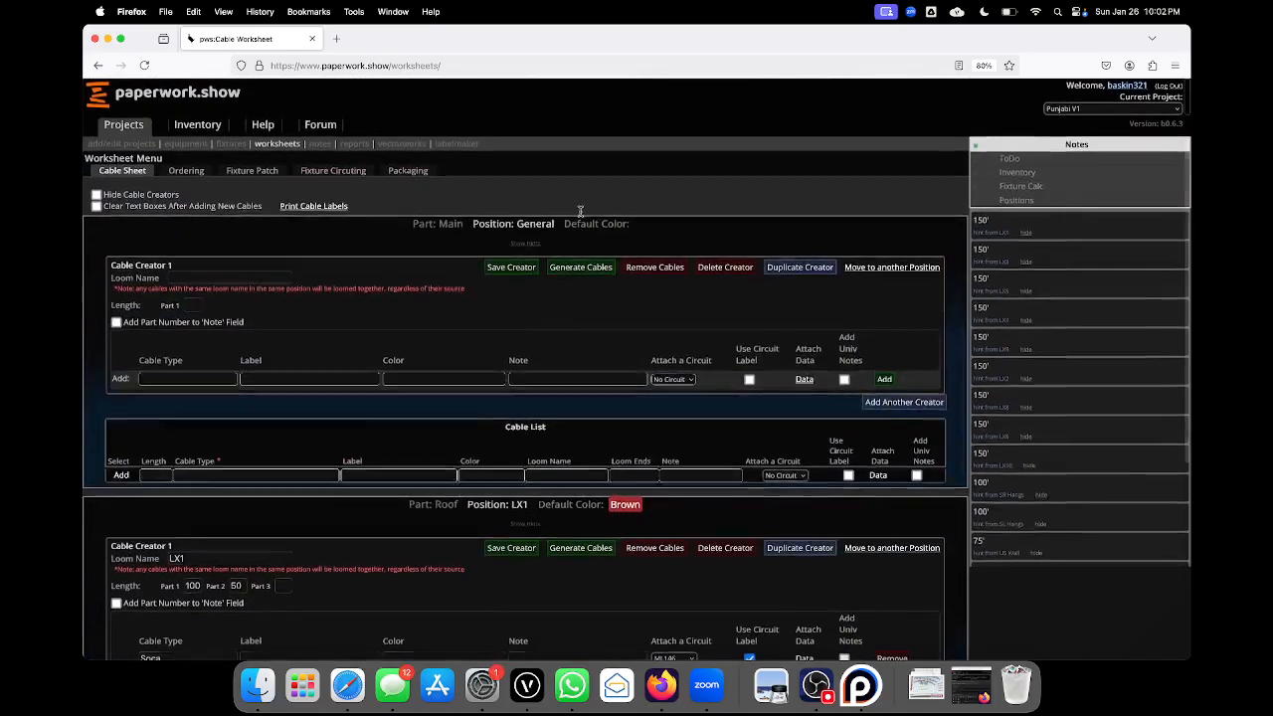
left_click(468, 143)
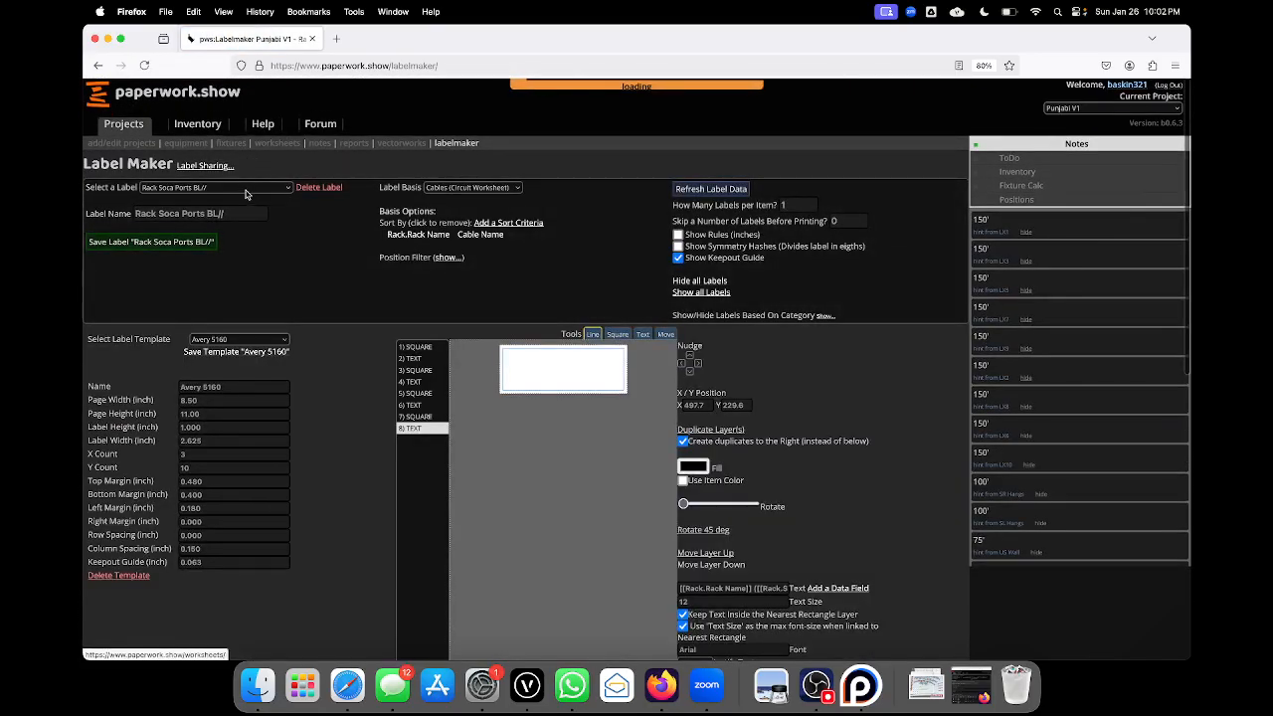
left_click(249, 194)
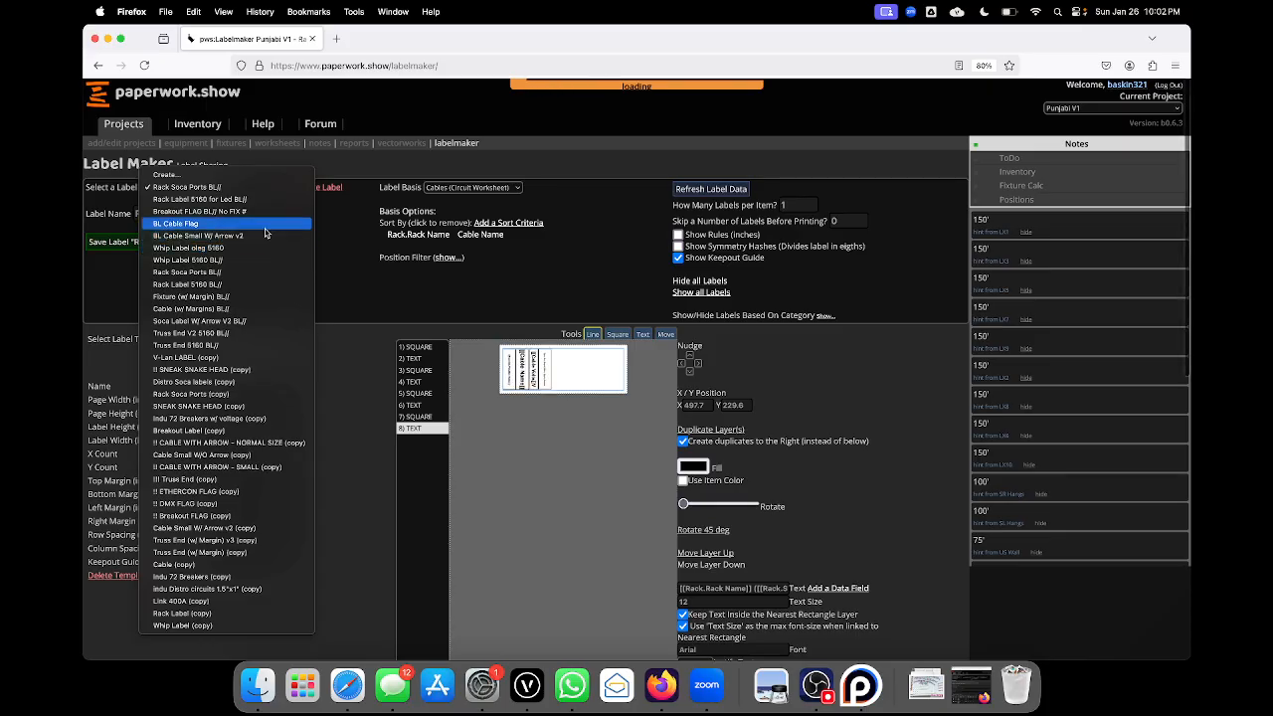
left_click(239, 235)
- Examine the colors of the Spare labels and the position labels on all small cable labels from LX1 to LX5
scroll(458, 398, "down", 5)
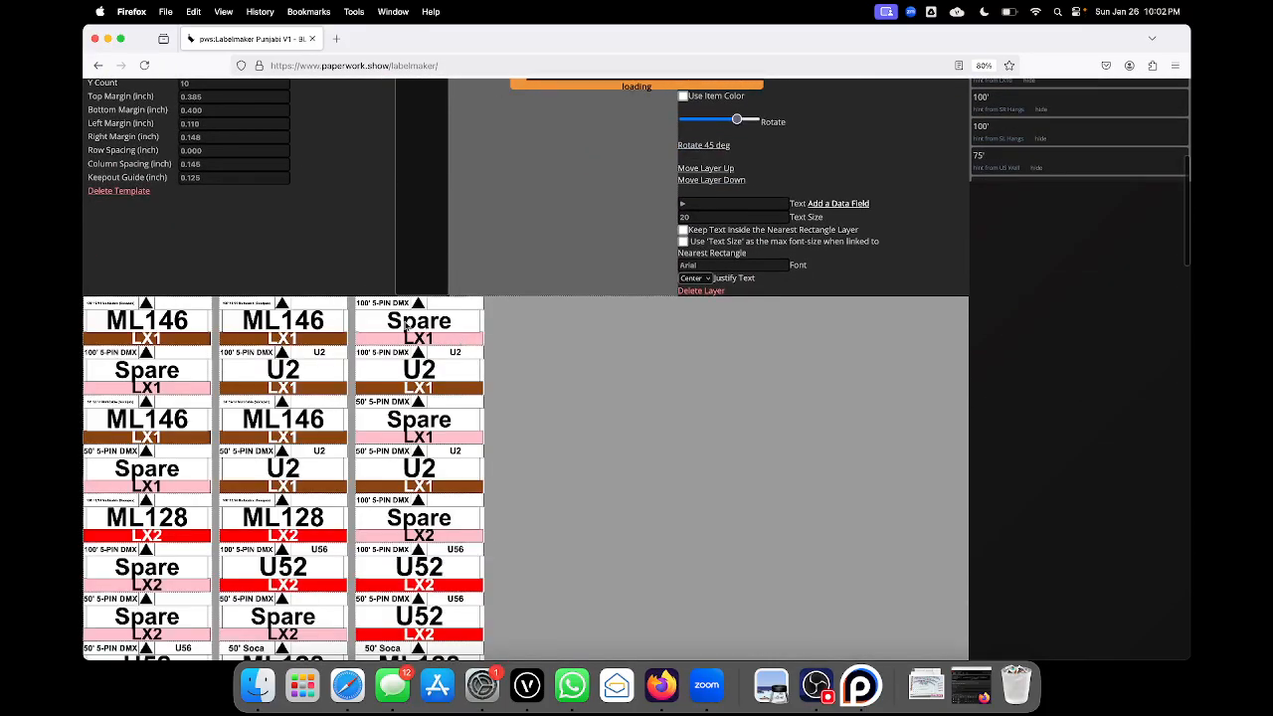
scroll(461, 360, "down", 20)
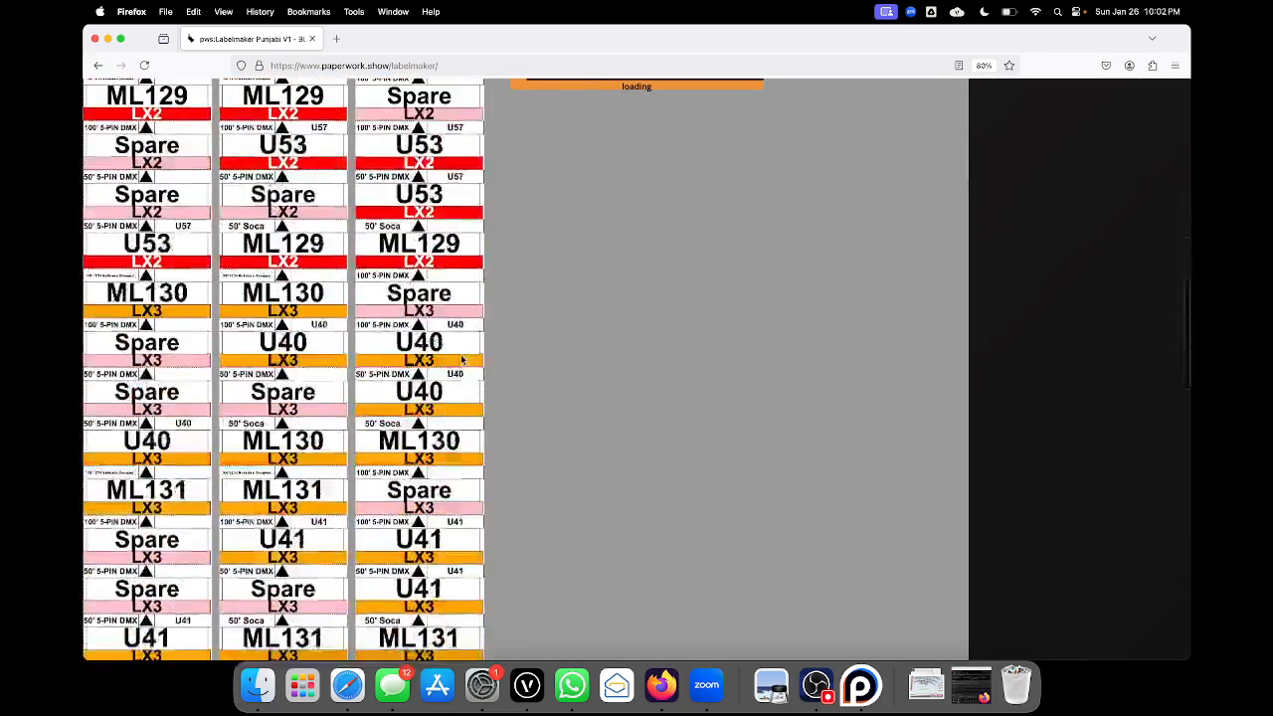
scroll(421, 431, "down", 1)
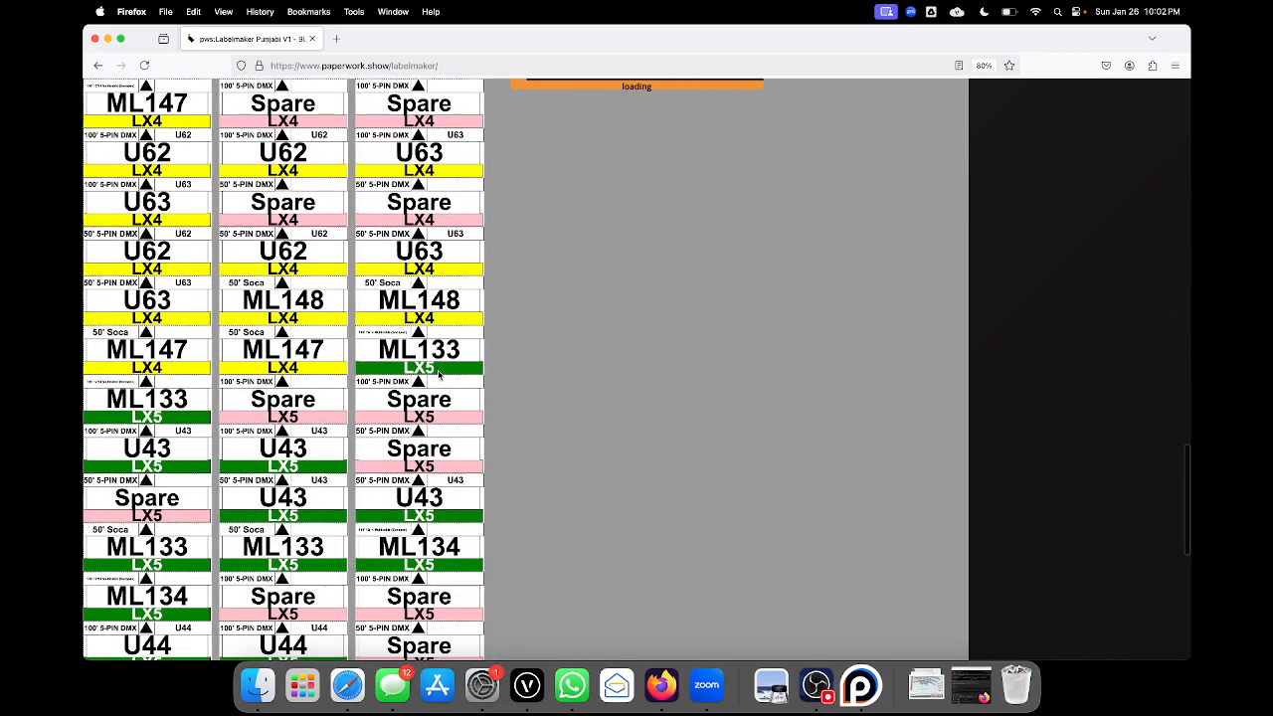
scroll(438, 373, "up", 2)
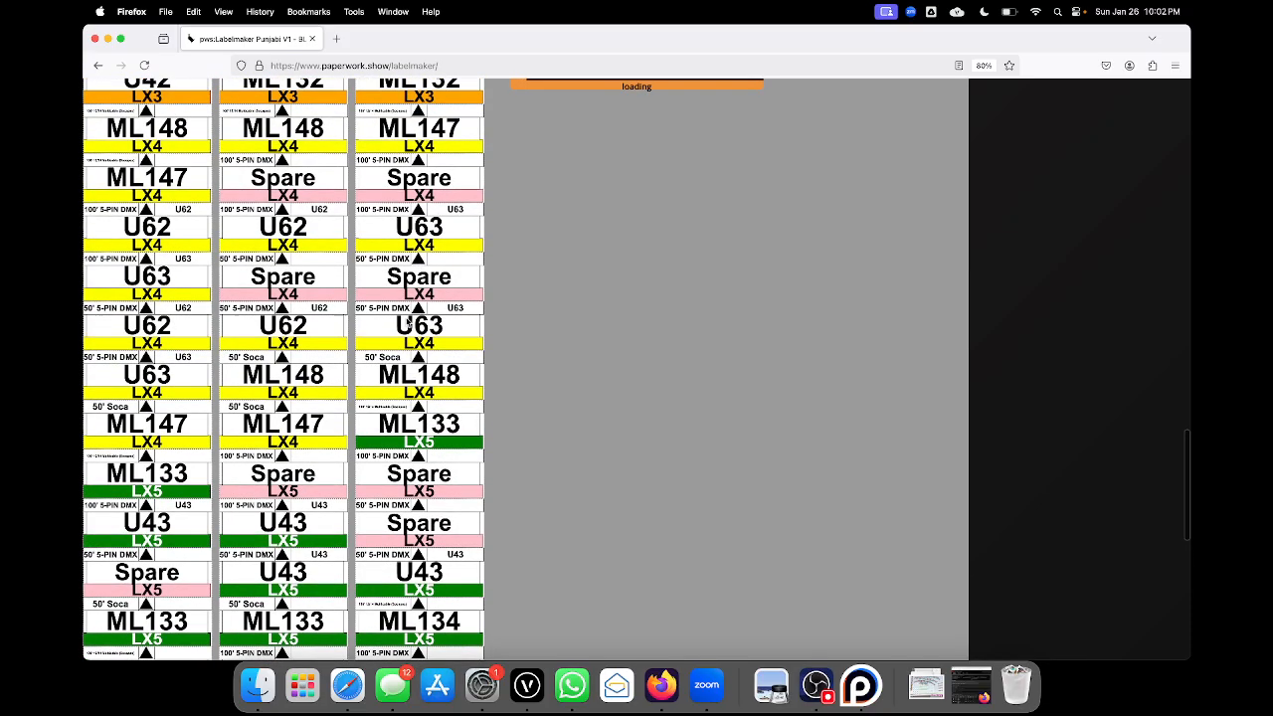
scroll(409, 321, "down", 10)
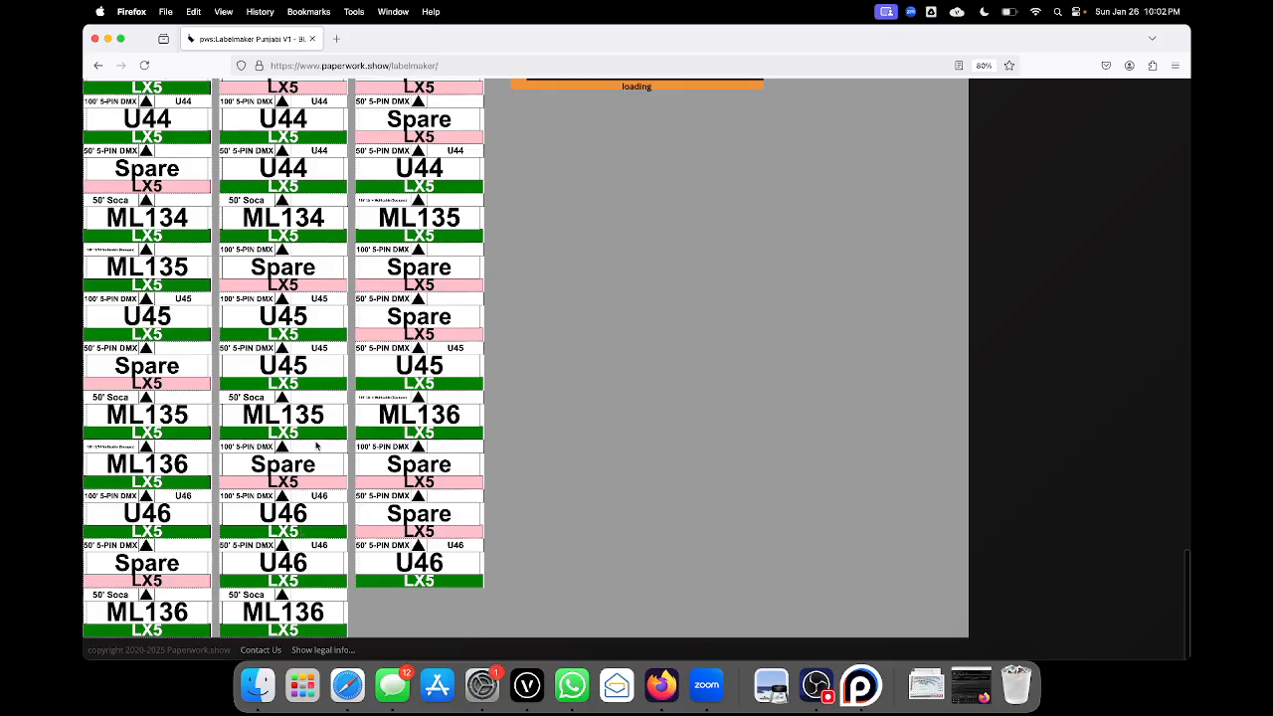
scroll(361, 385, "up", 10)
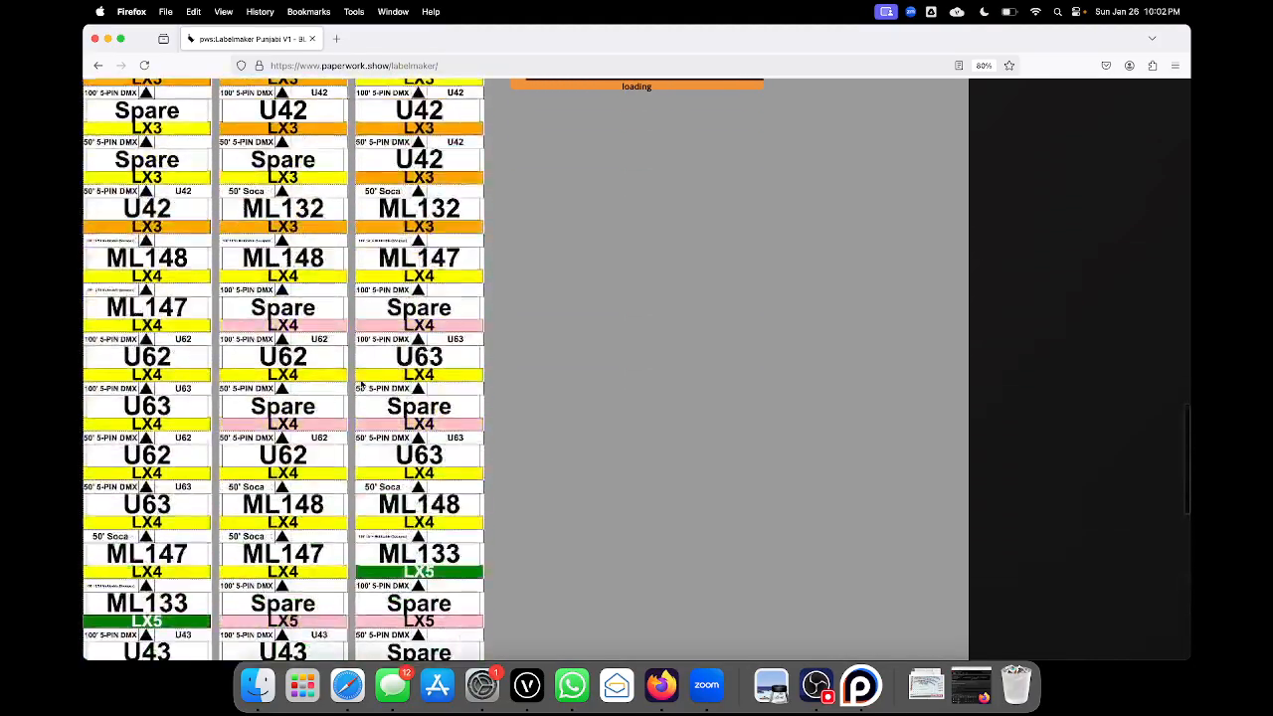
scroll(361, 385, "up", 15)
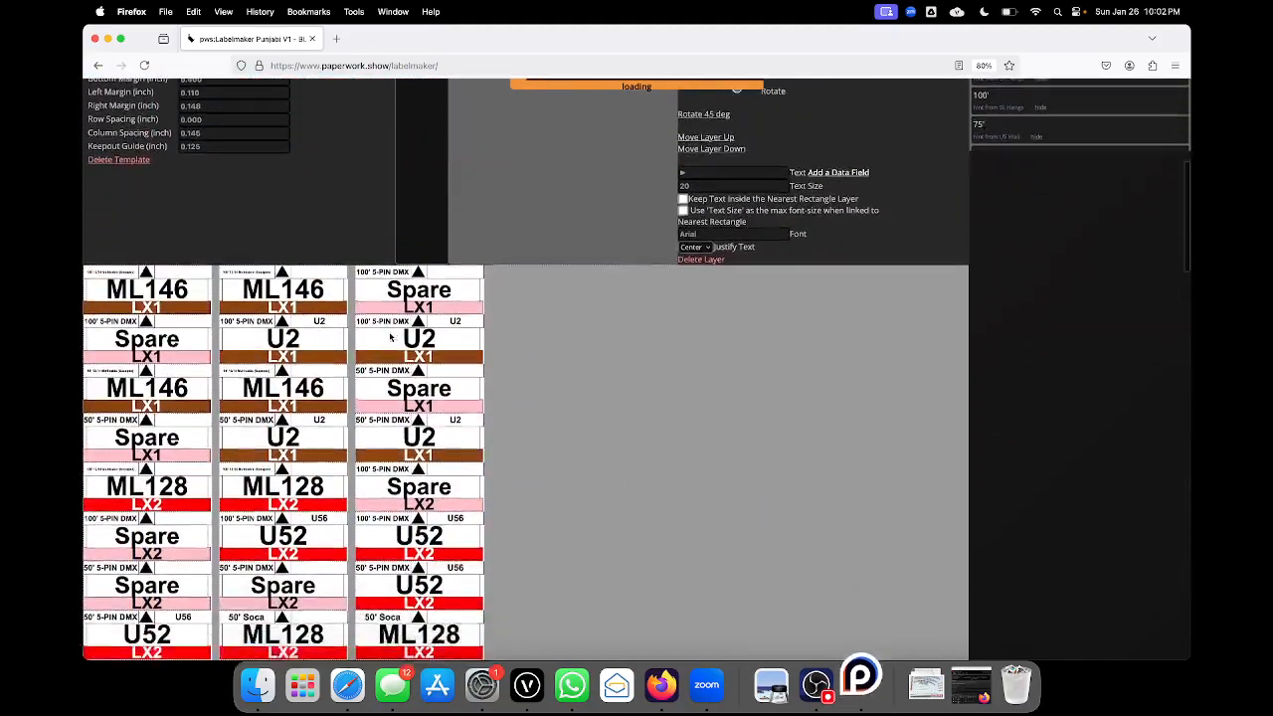
scroll(390, 338, "down", 20)
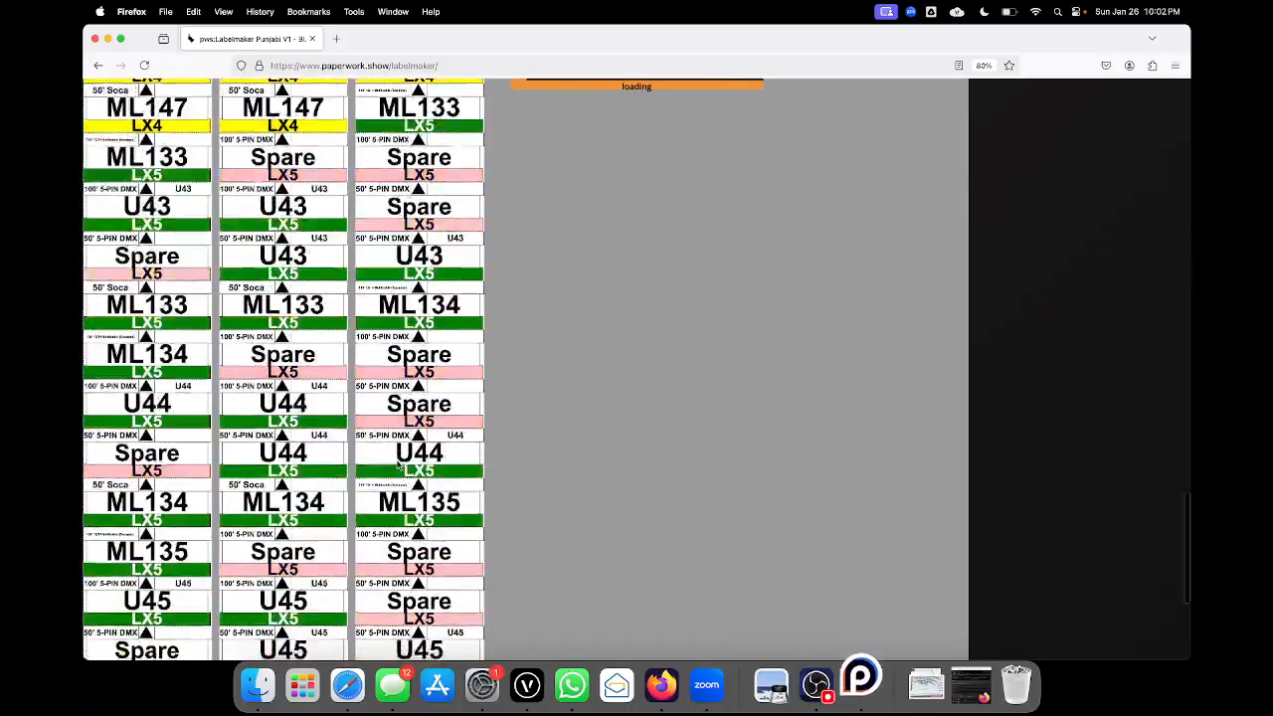
scroll(397, 463, "up", 20)
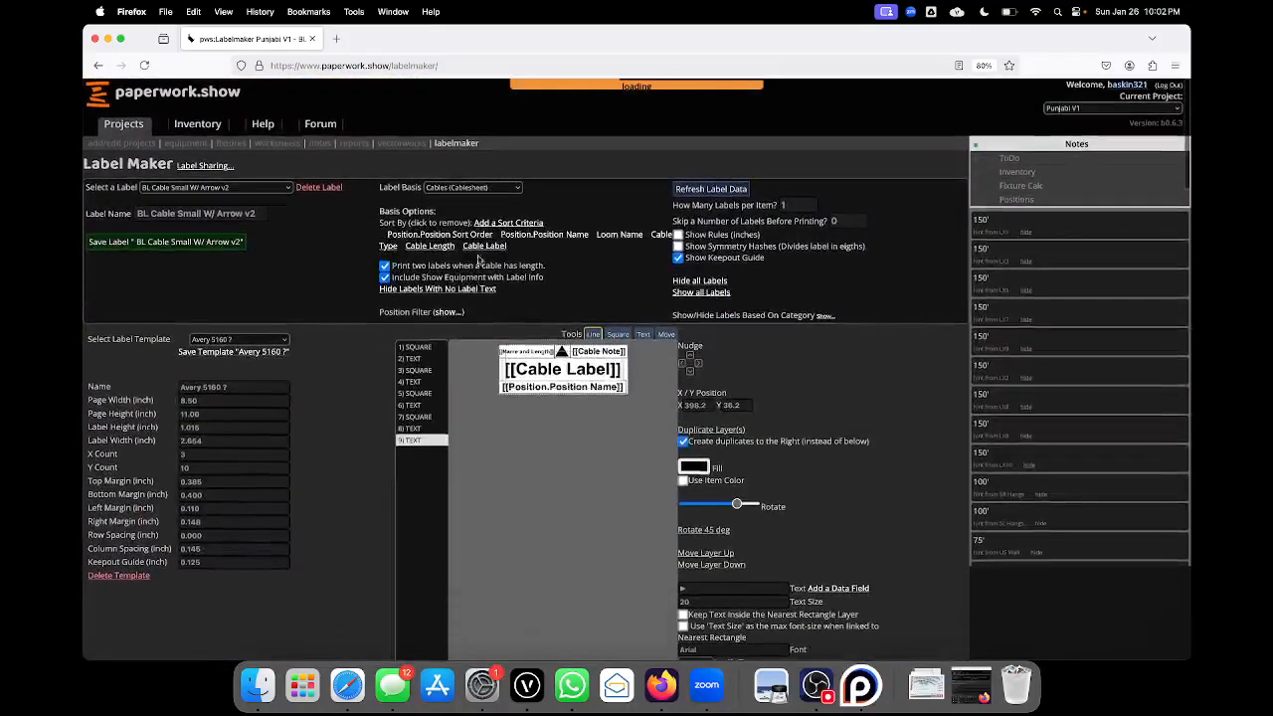
- Load the "BL Cable Flag" label and examine the position and Spare colors on the flag labels
left_click(486, 186)
left_click(511, 158)
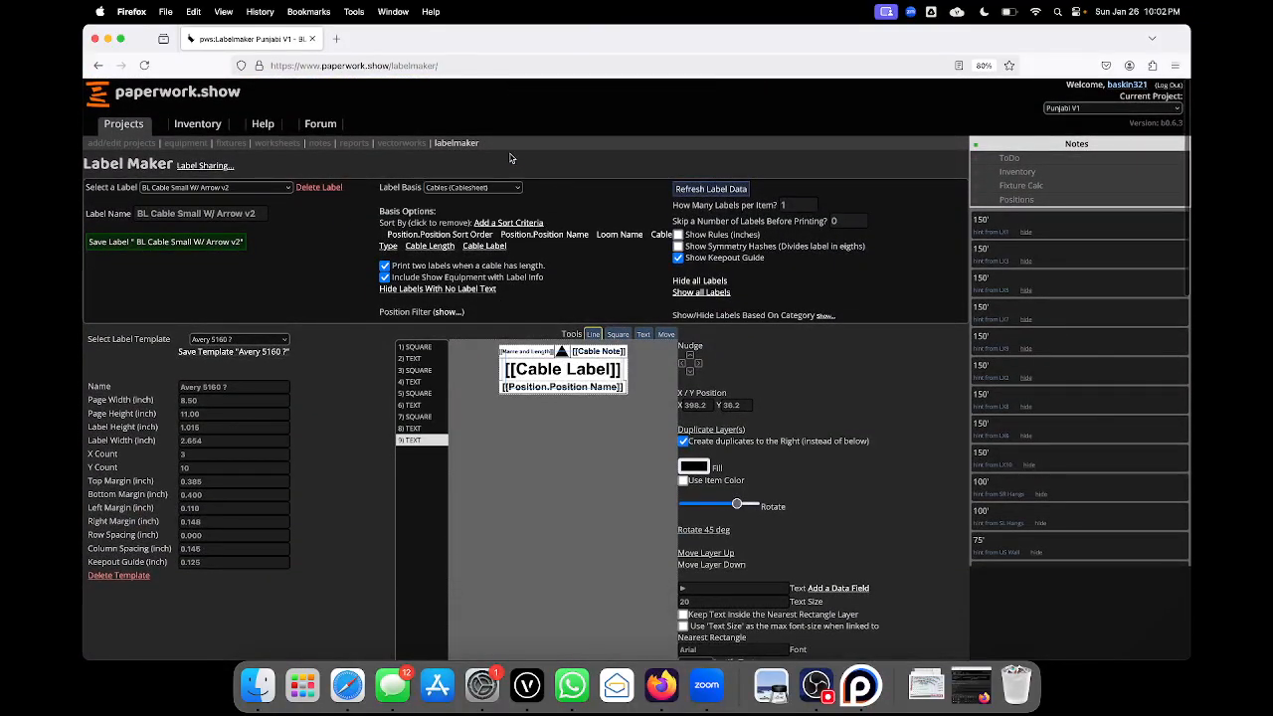
left_click(237, 190)
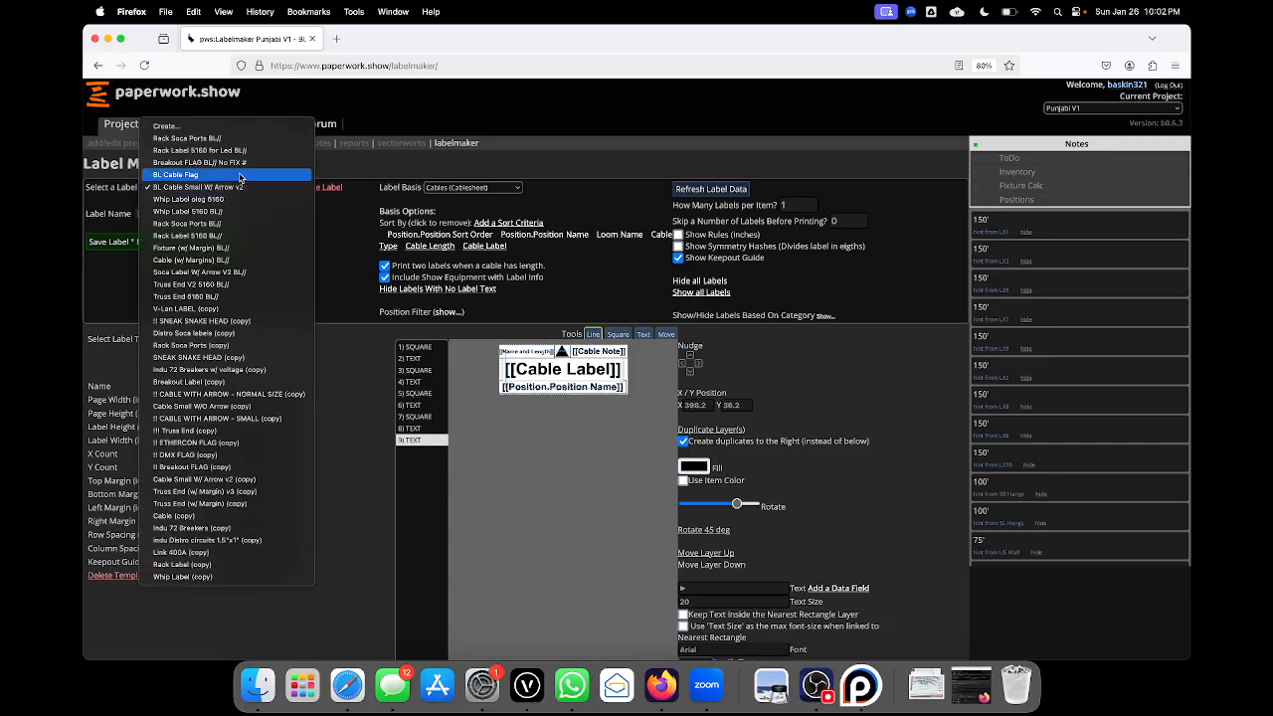
left_click(238, 177)
scroll(428, 345, "down", 5)
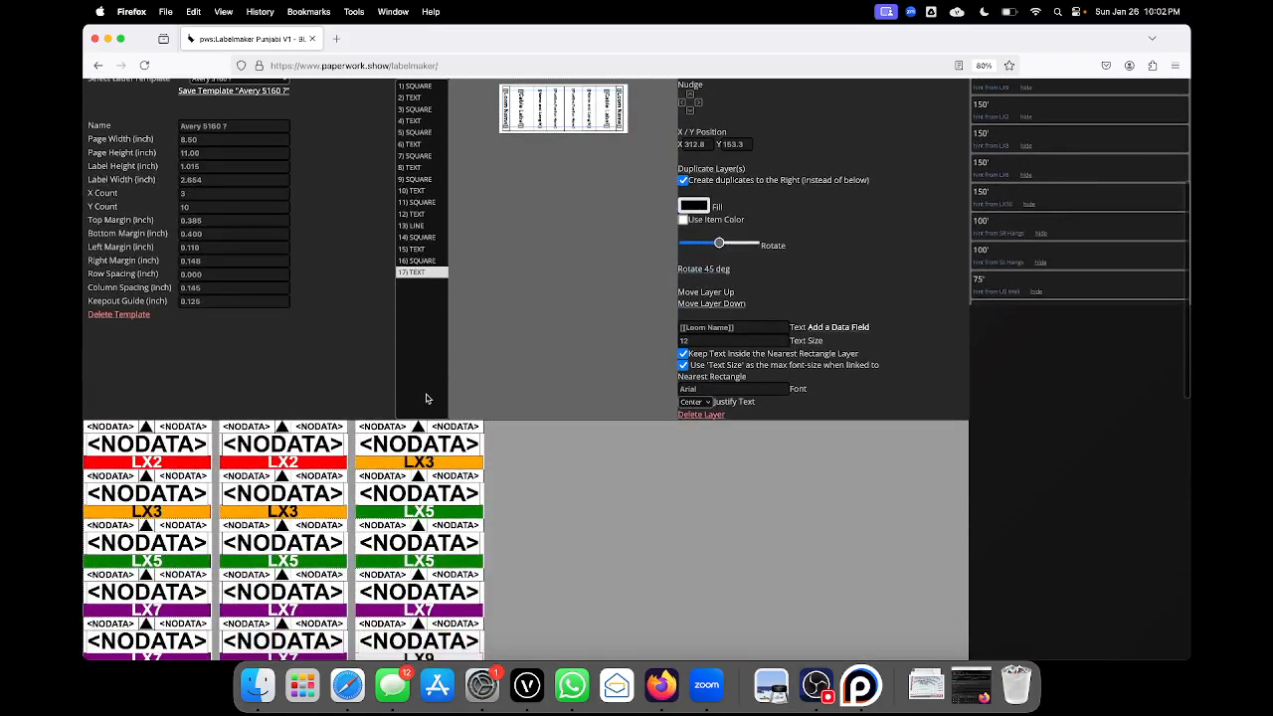
scroll(468, 448, "down", 3)
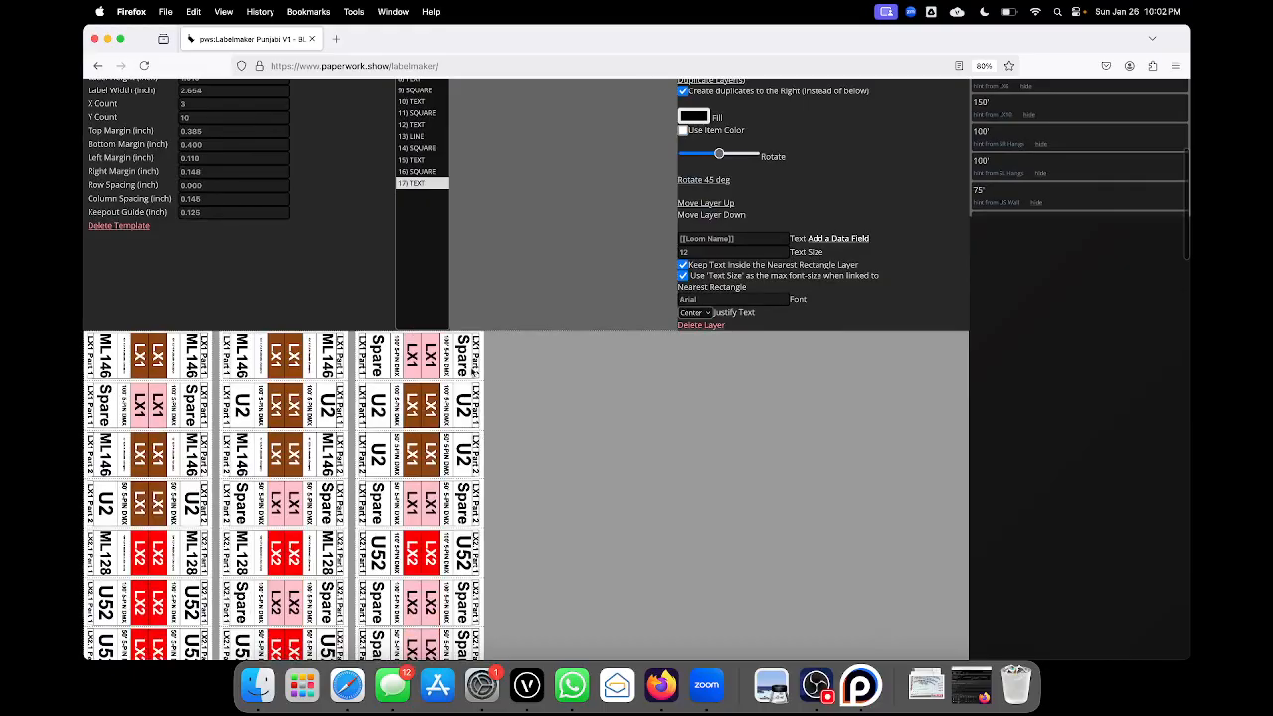
scroll(464, 464, "down", 3)
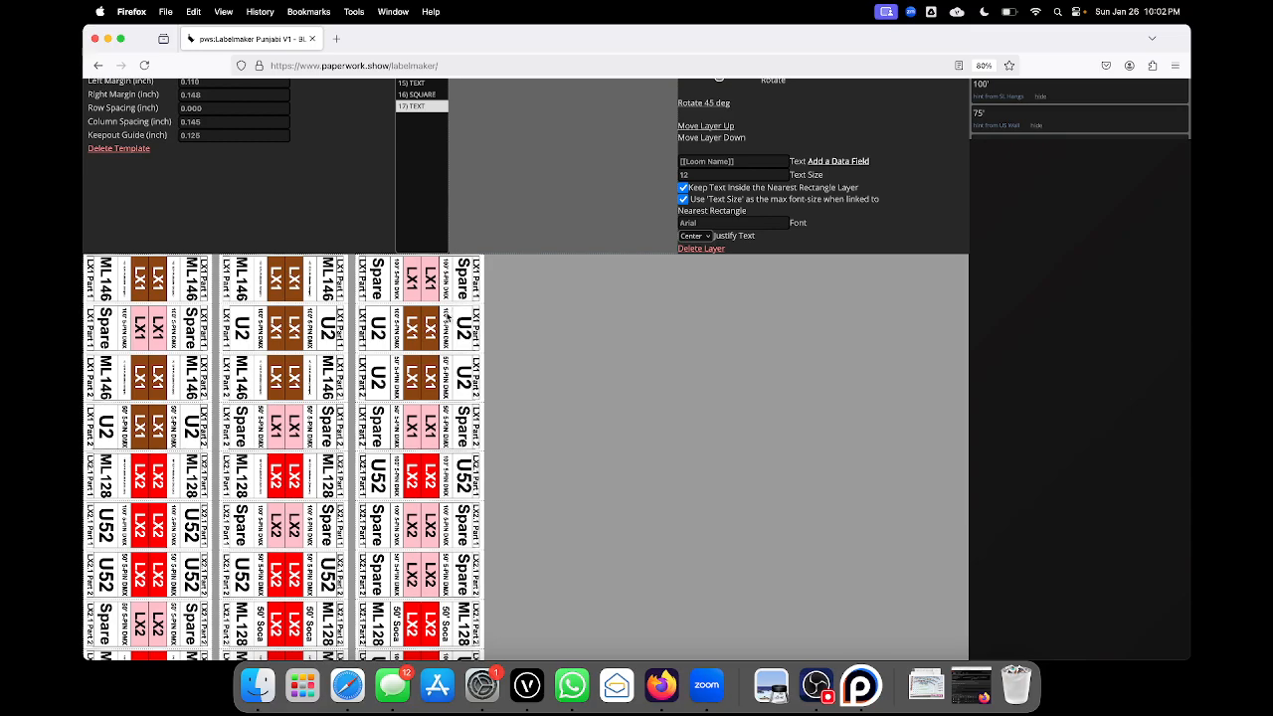
scroll(463, 312, "down", 10)
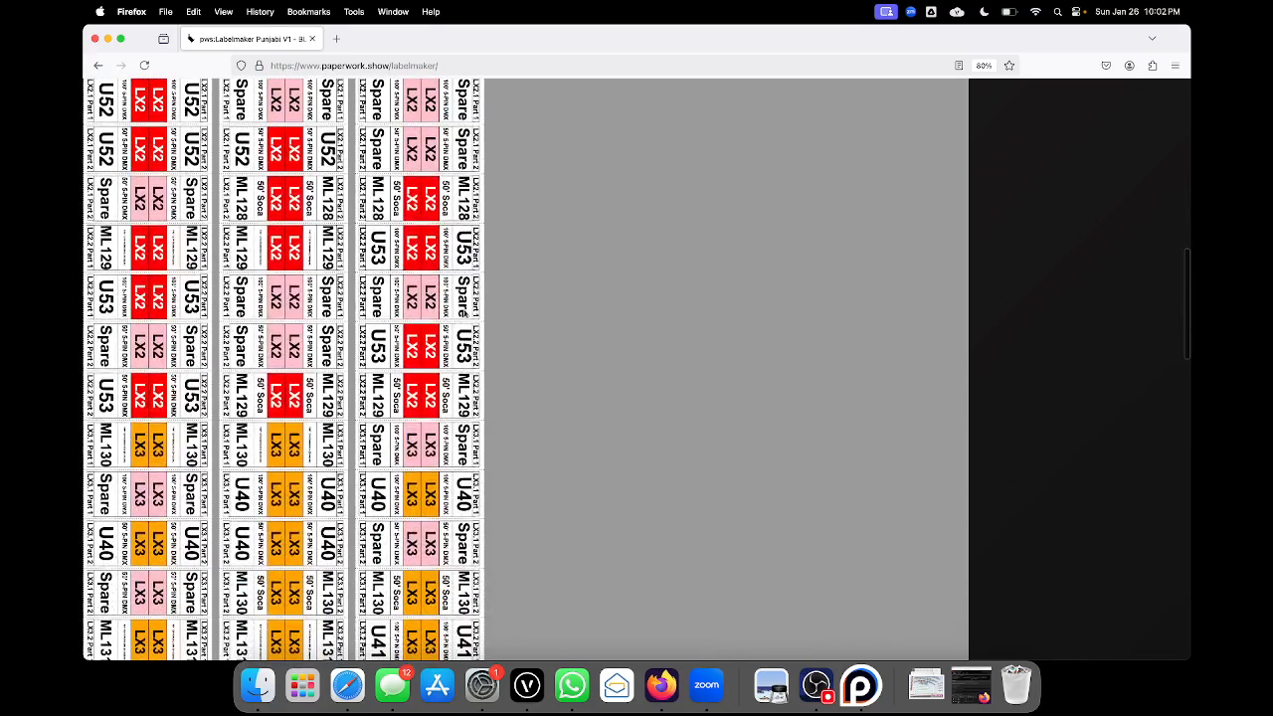
- Filter the flag labels by category so that only the CABLE: DMX: 5PIN labels are shown
scroll(389, 383, "up", 10)
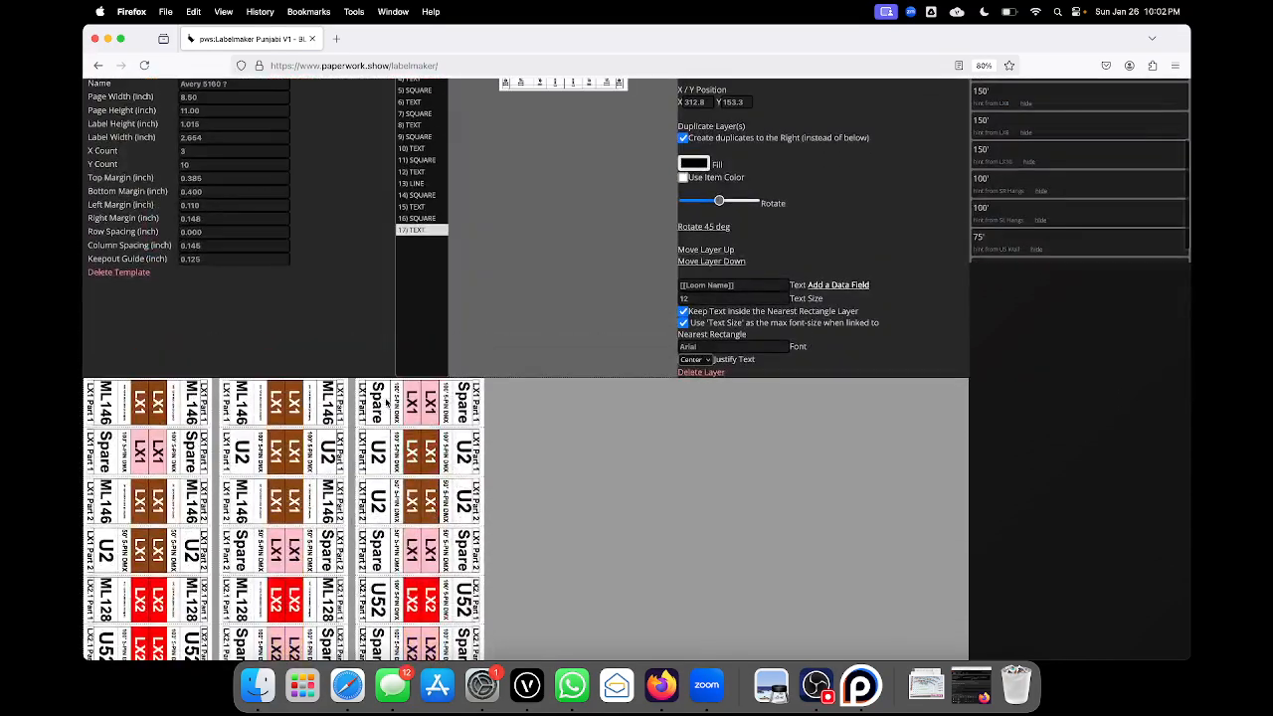
scroll(752, 366, "down", 1)
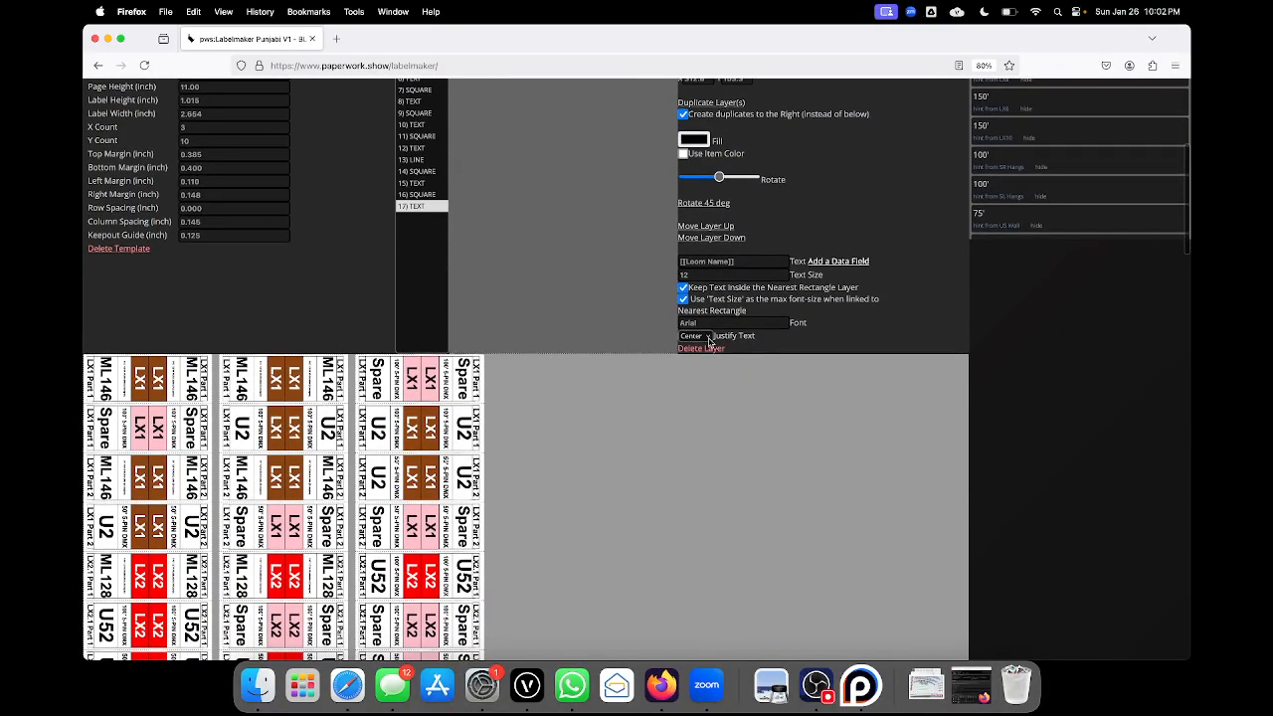
scroll(786, 338, "up", 10)
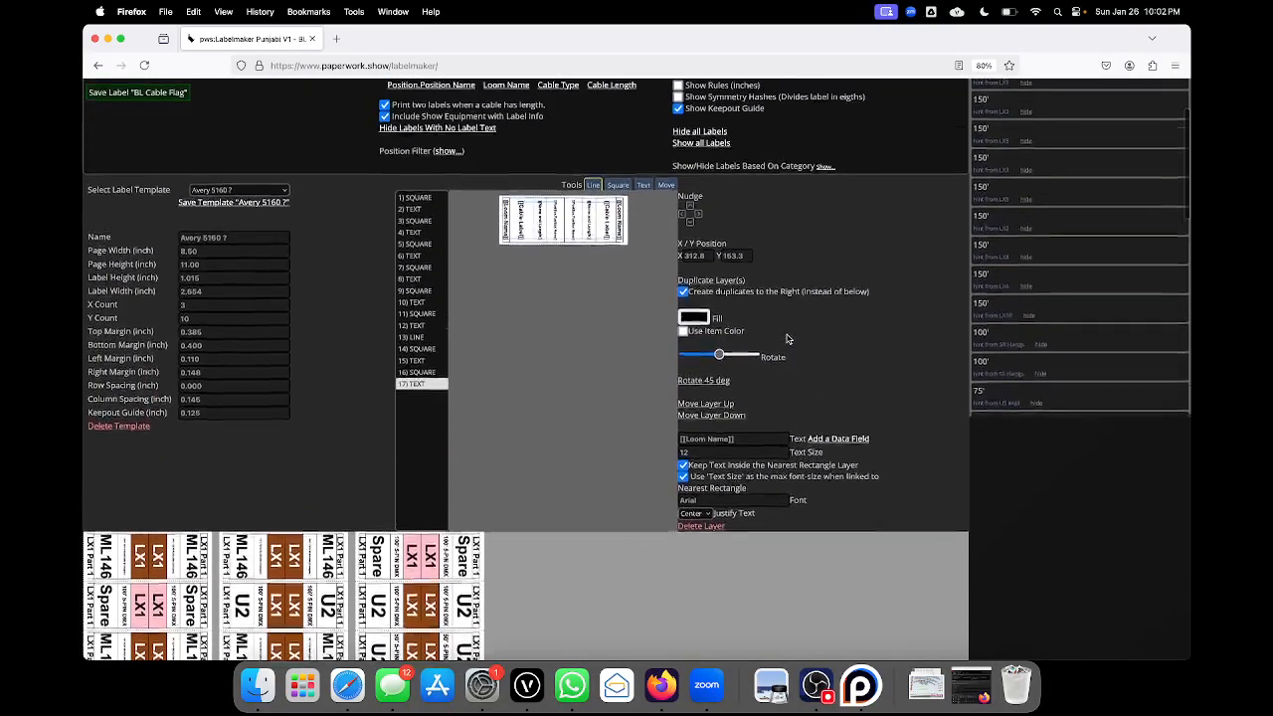
scroll(821, 390, "down", 6)
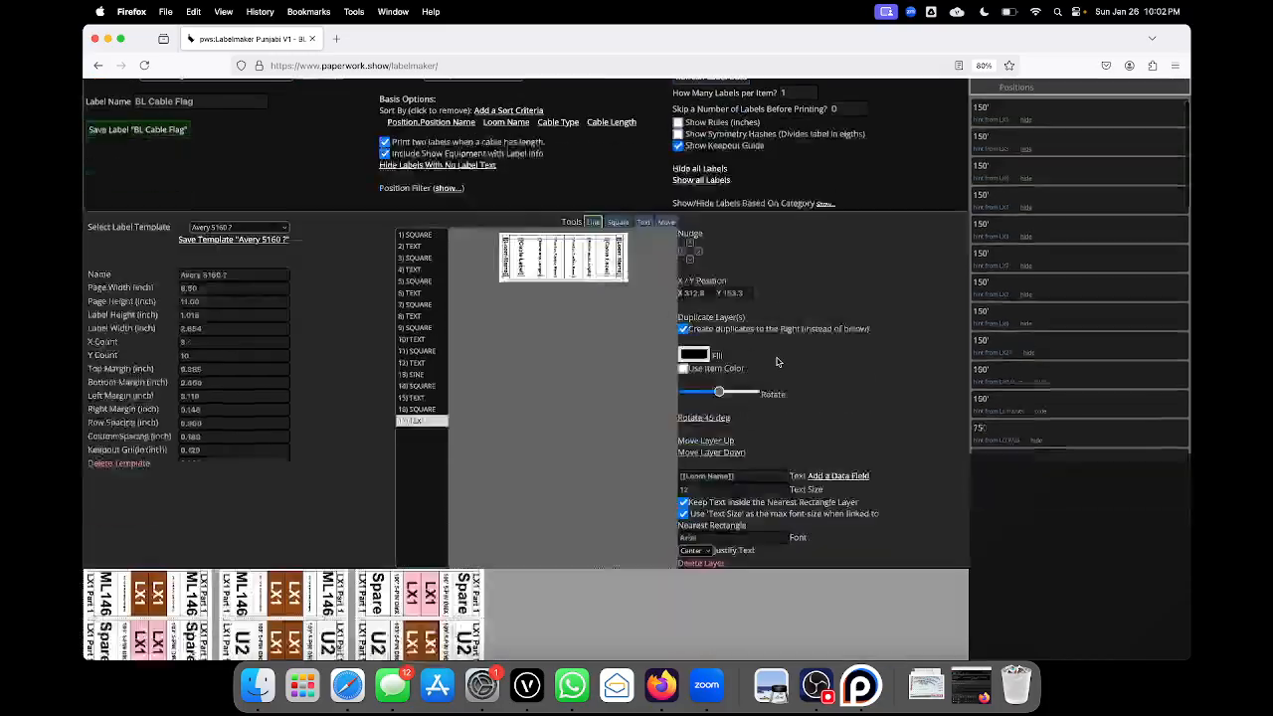
scroll(777, 358, "up", 7)
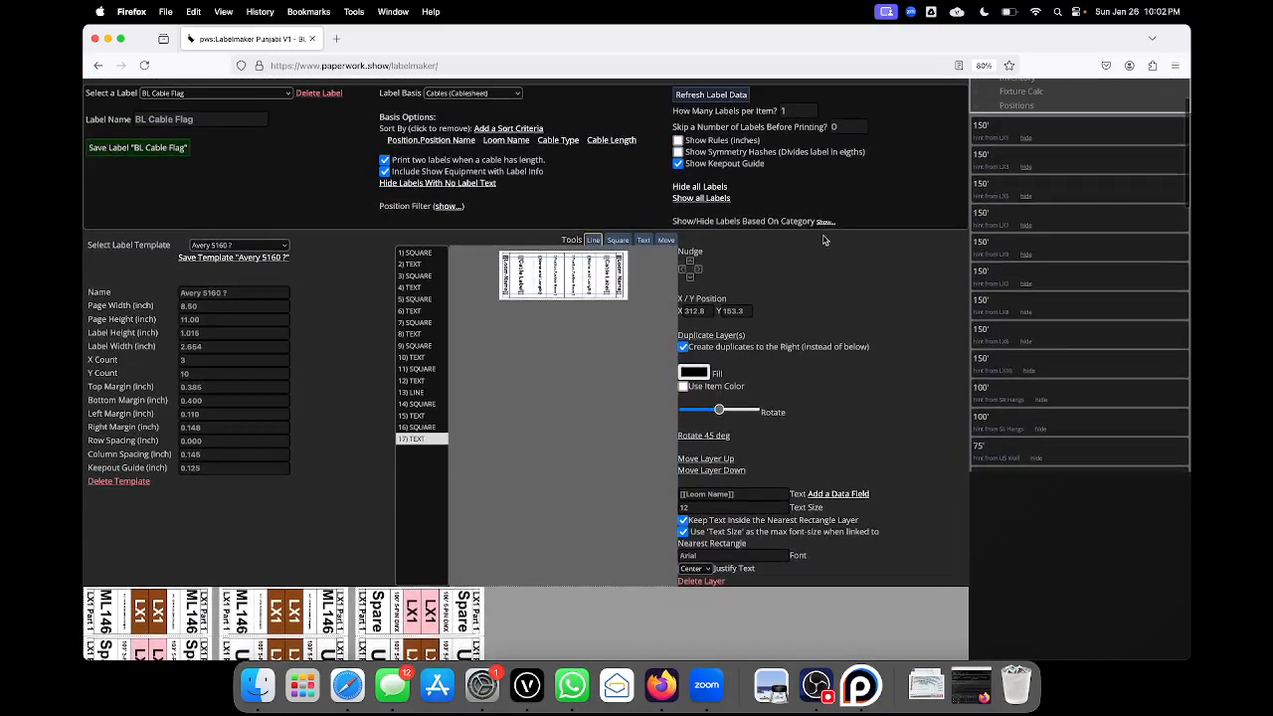
left_click(824, 222)
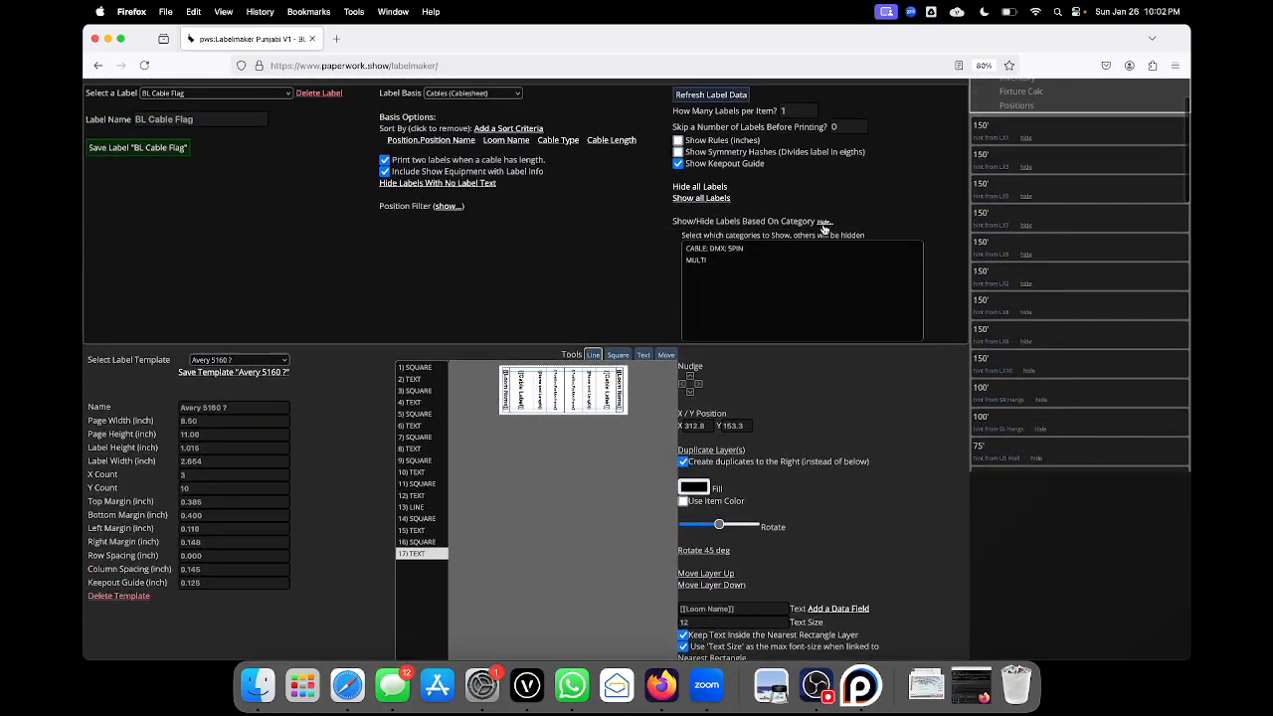
left_click(726, 250)
- Examine the filtered DMX 5-pin flag labels on the sheet and on all print preview pages, and leave the preview without saving
scroll(543, 277, "down", 10)
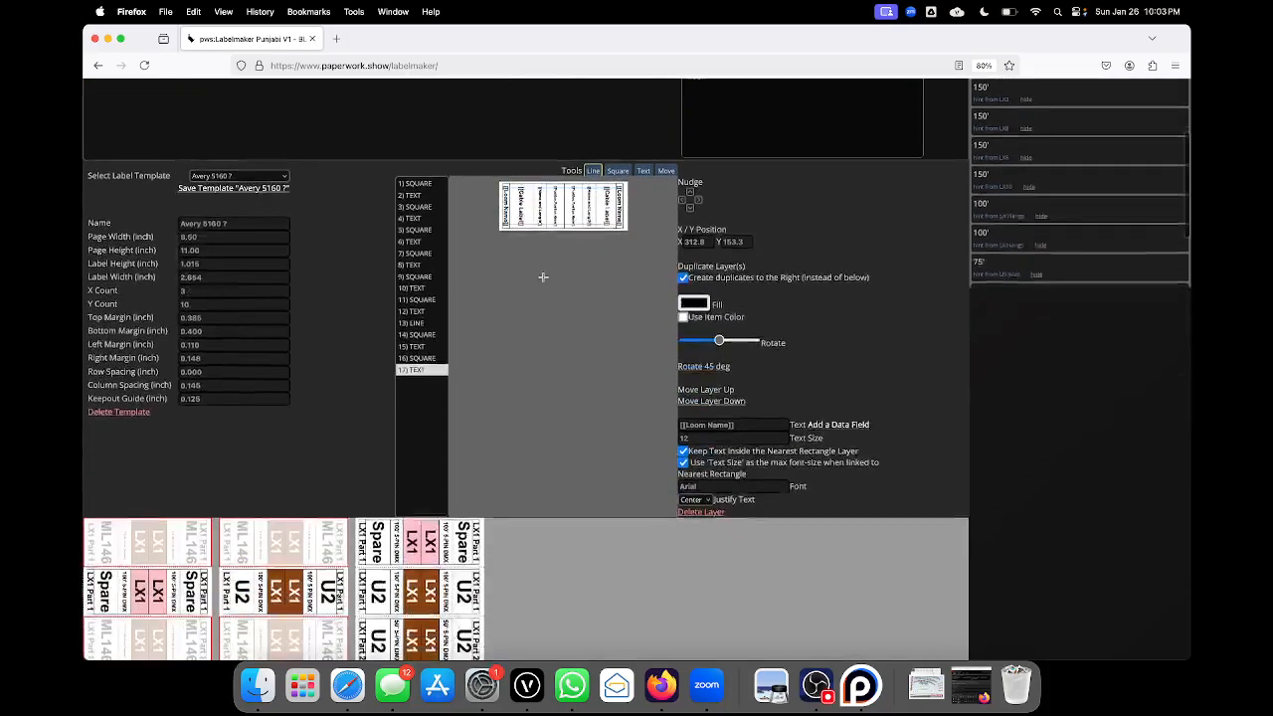
scroll(543, 276, "down", 1)
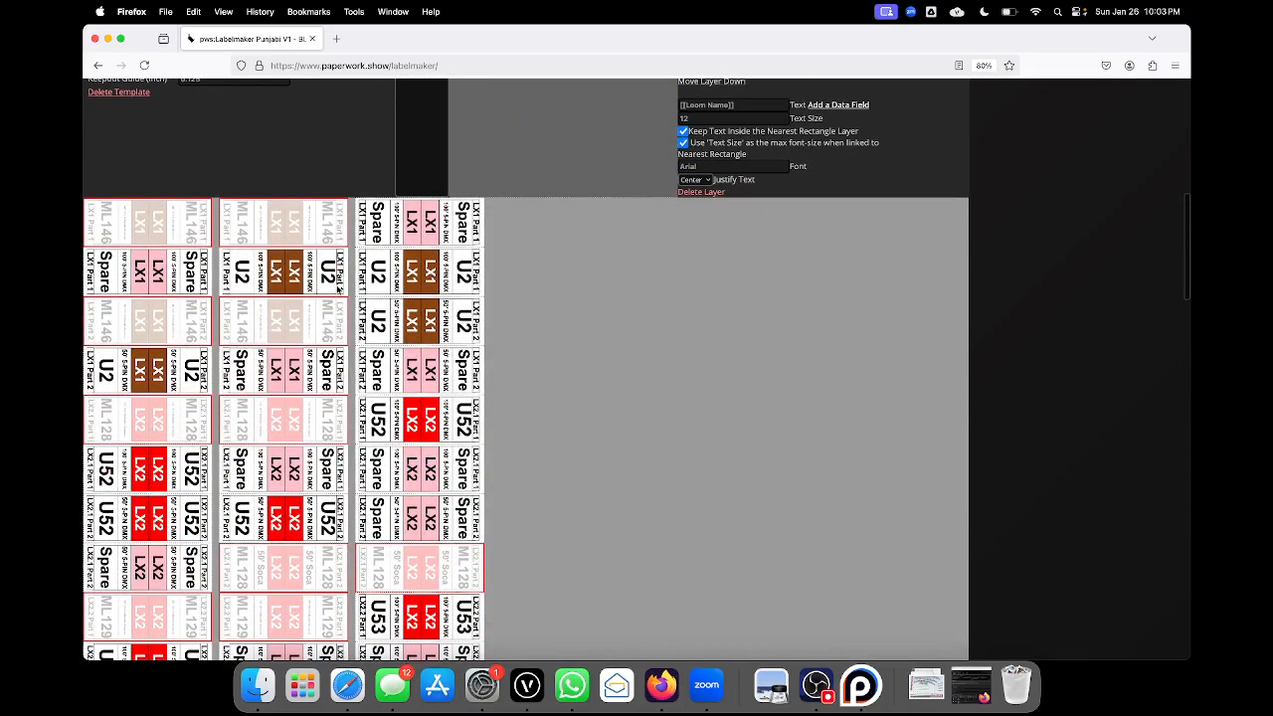
scroll(363, 382, "down", 3)
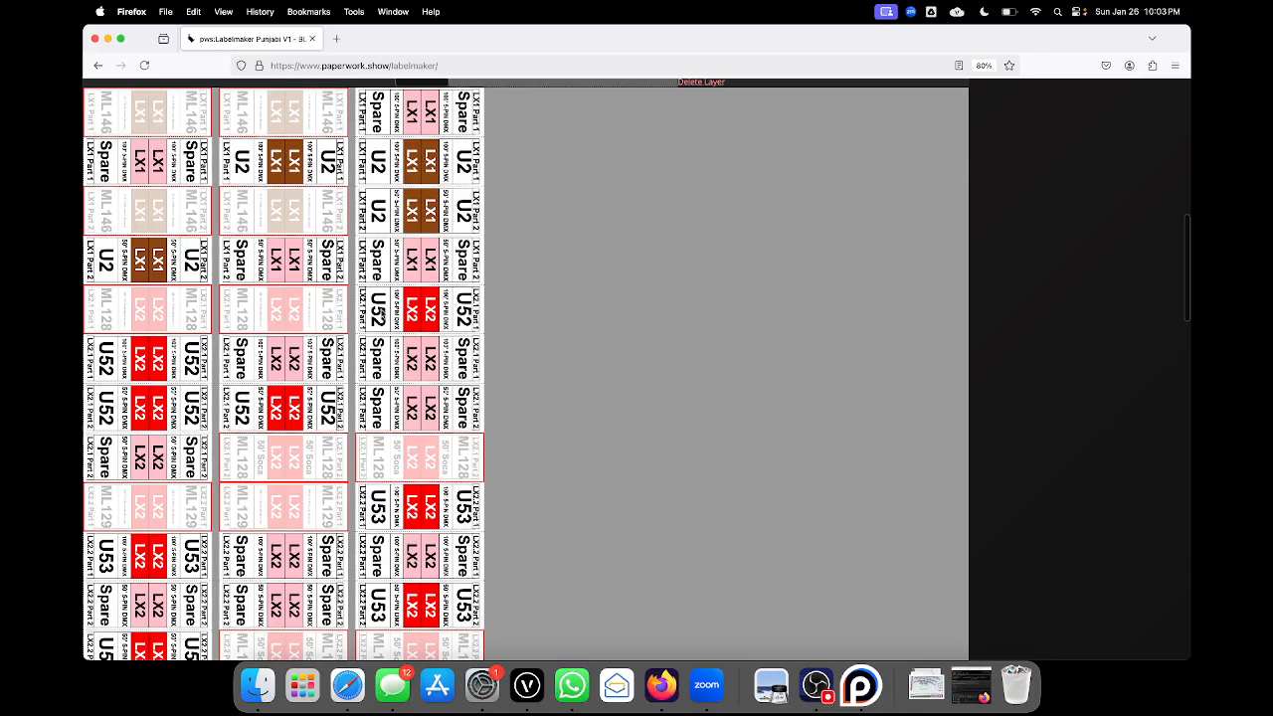
scroll(281, 319, "down", 5)
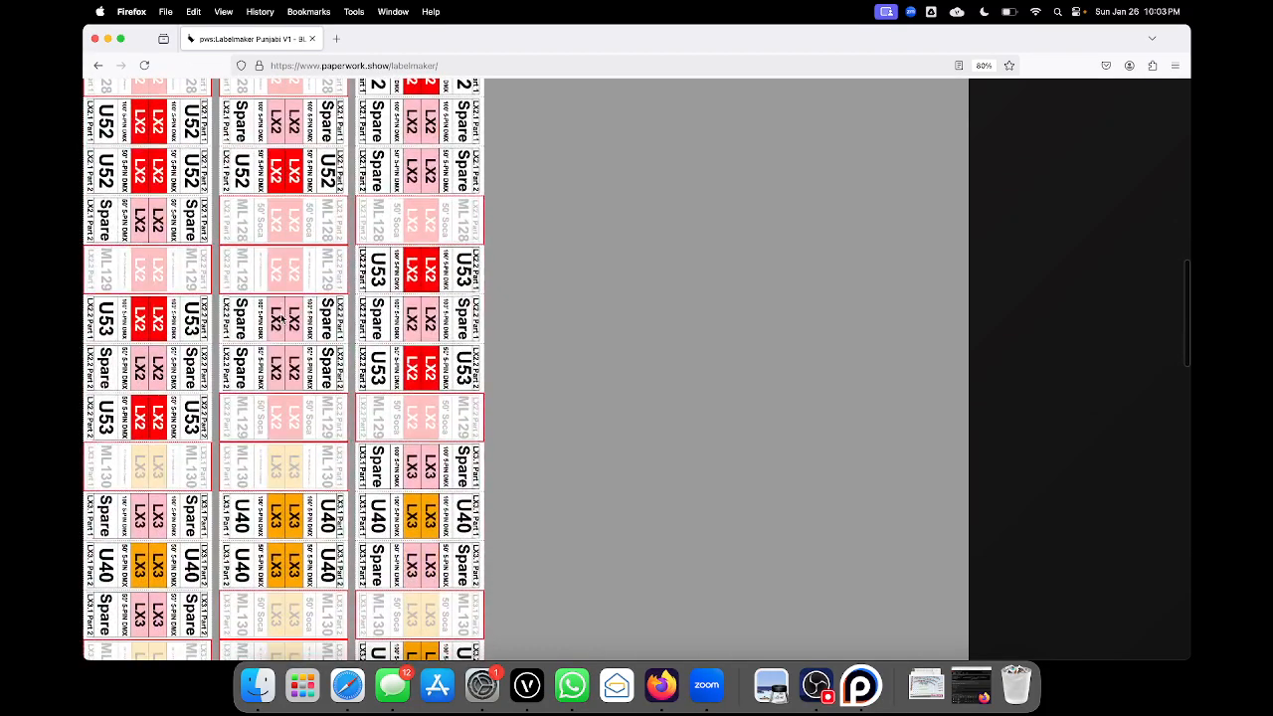
key("super+p")
scroll(482, 408, "down", 10)
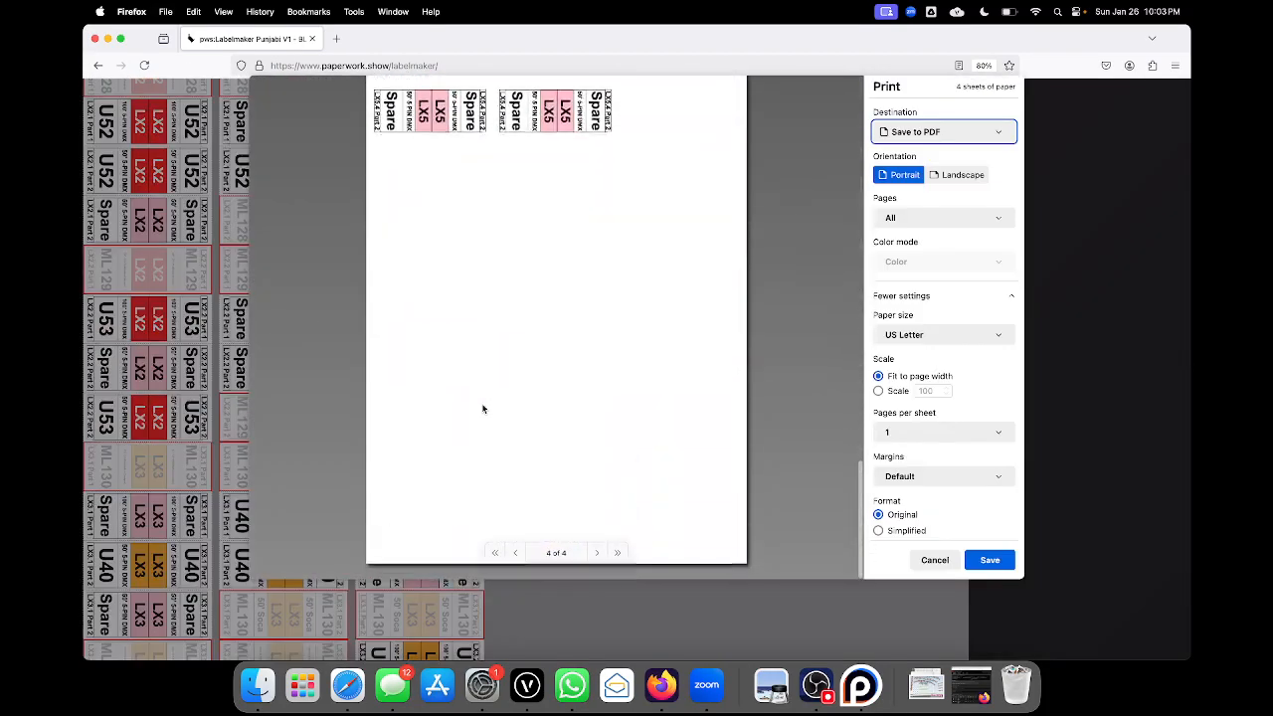
scroll(483, 407, "up", 15)
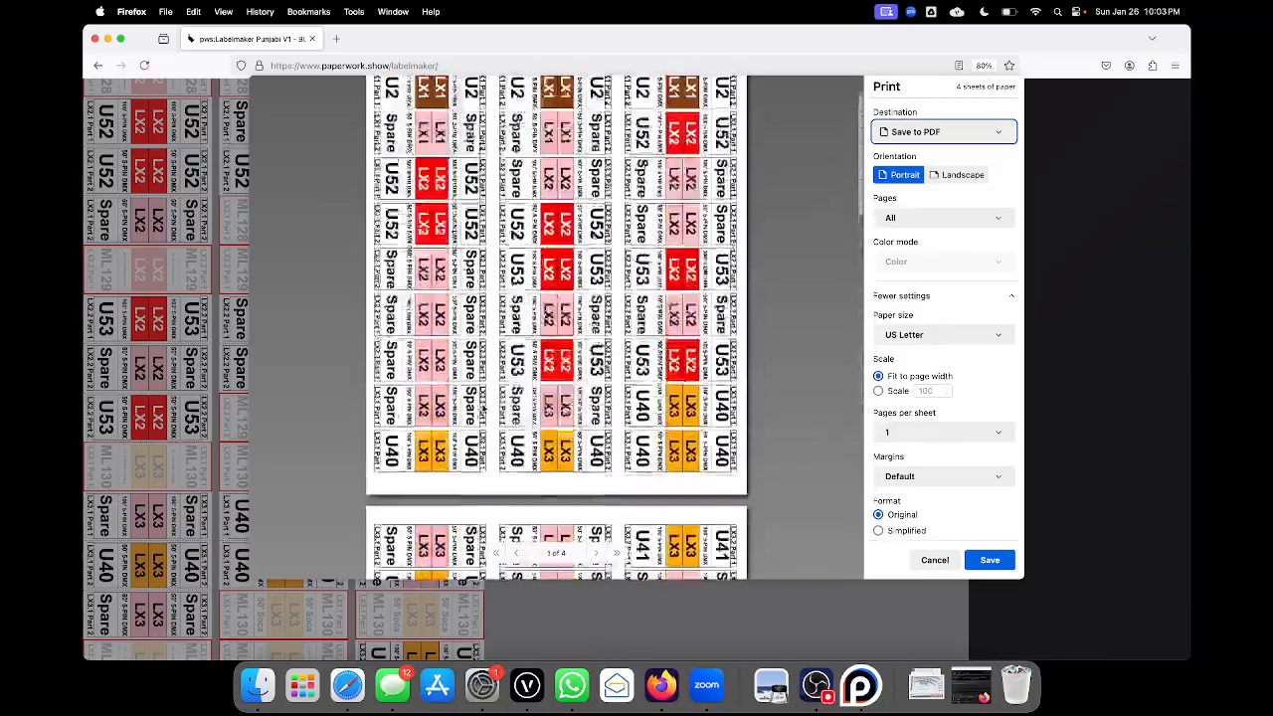
scroll(482, 408, "down", 10)
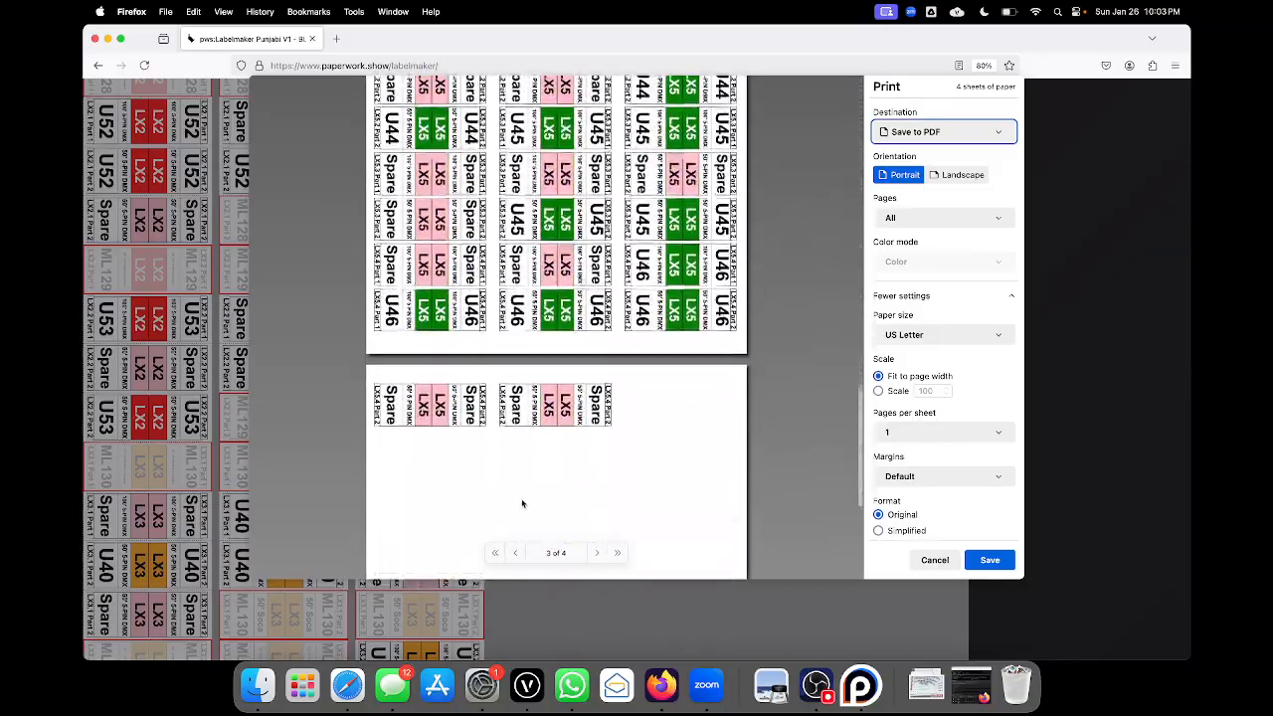
scroll(482, 408, "up", 10)
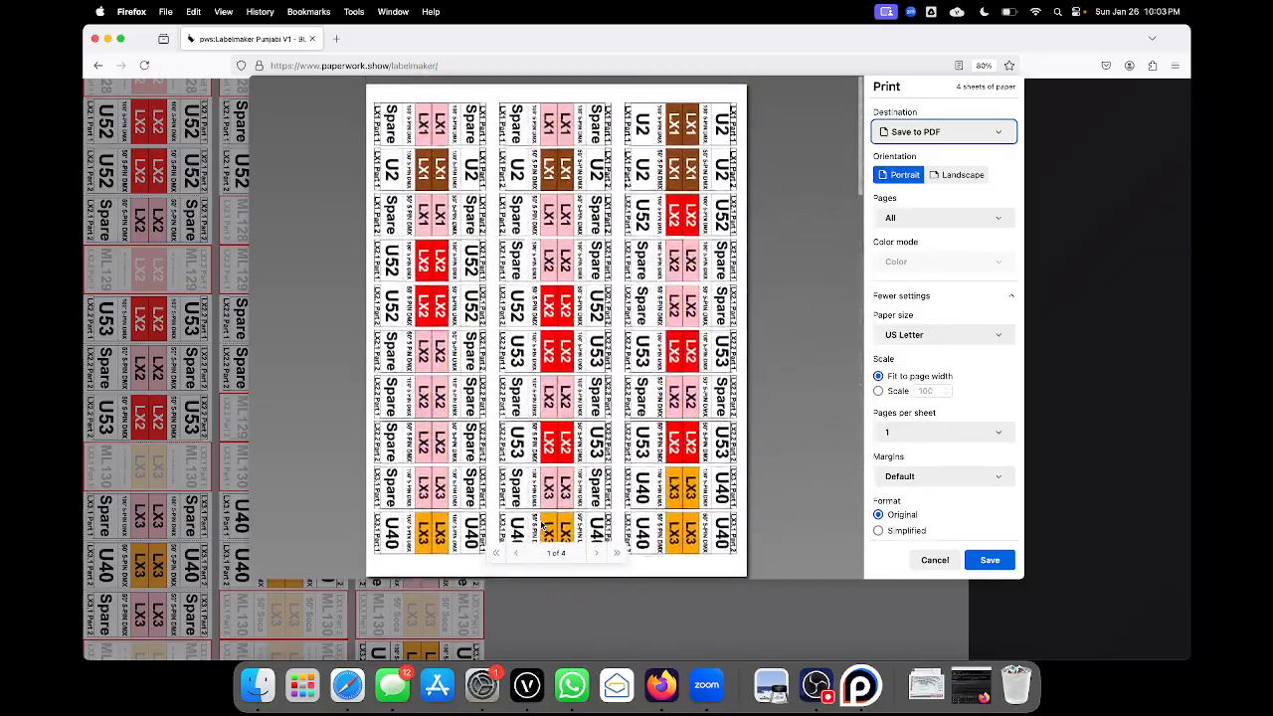
left_click(935, 561)
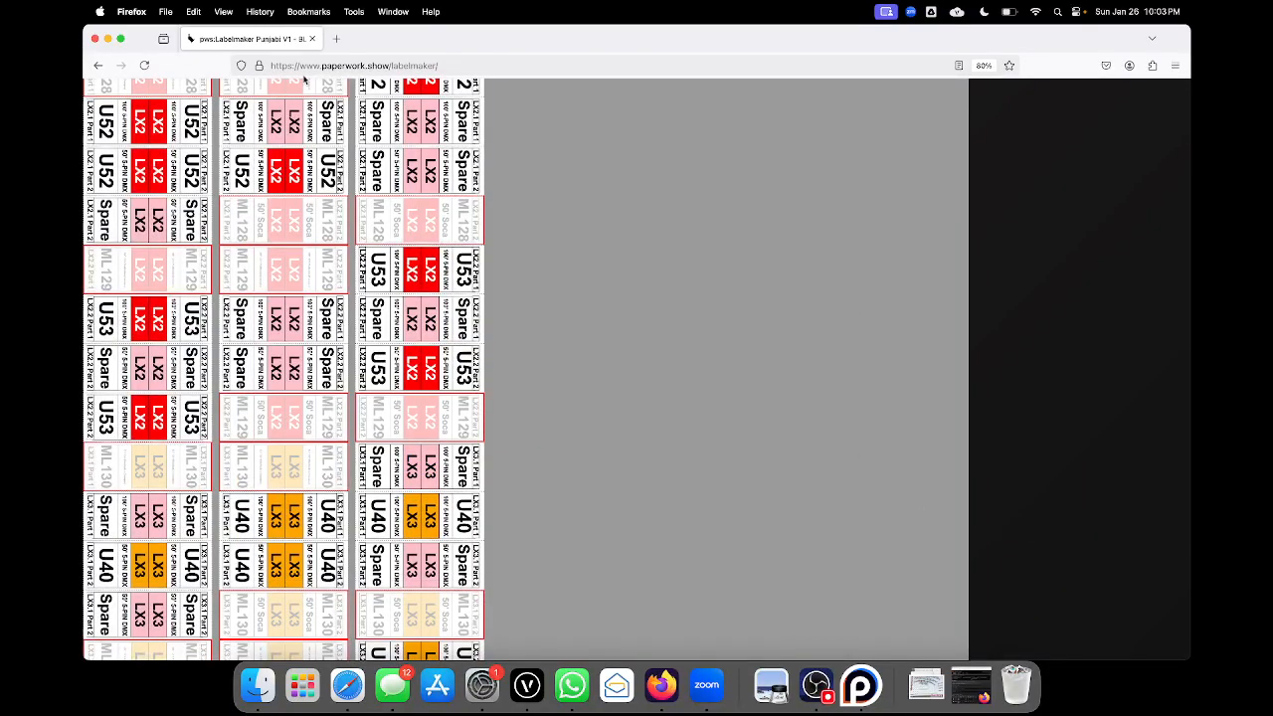
- Switch the category filter of the flag labels to MULTI
scroll(475, 174, "up", 10)
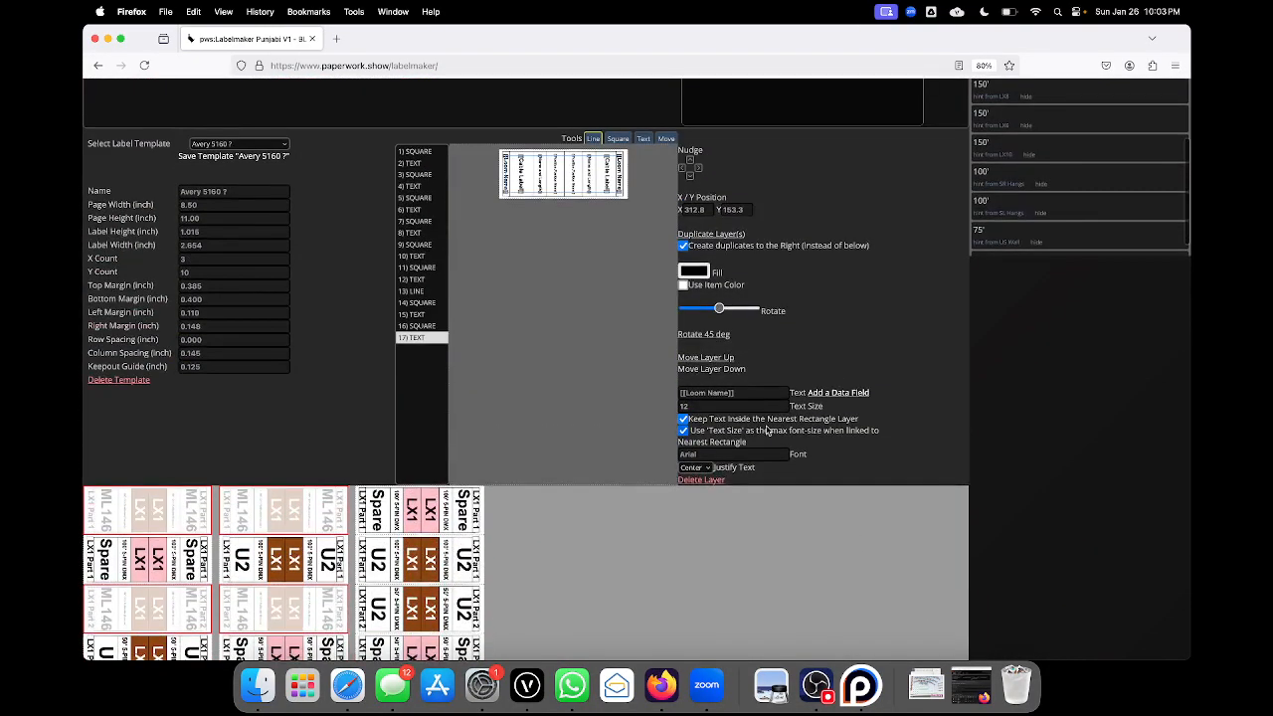
scroll(767, 280, "up", 2)
left_click(714, 184)
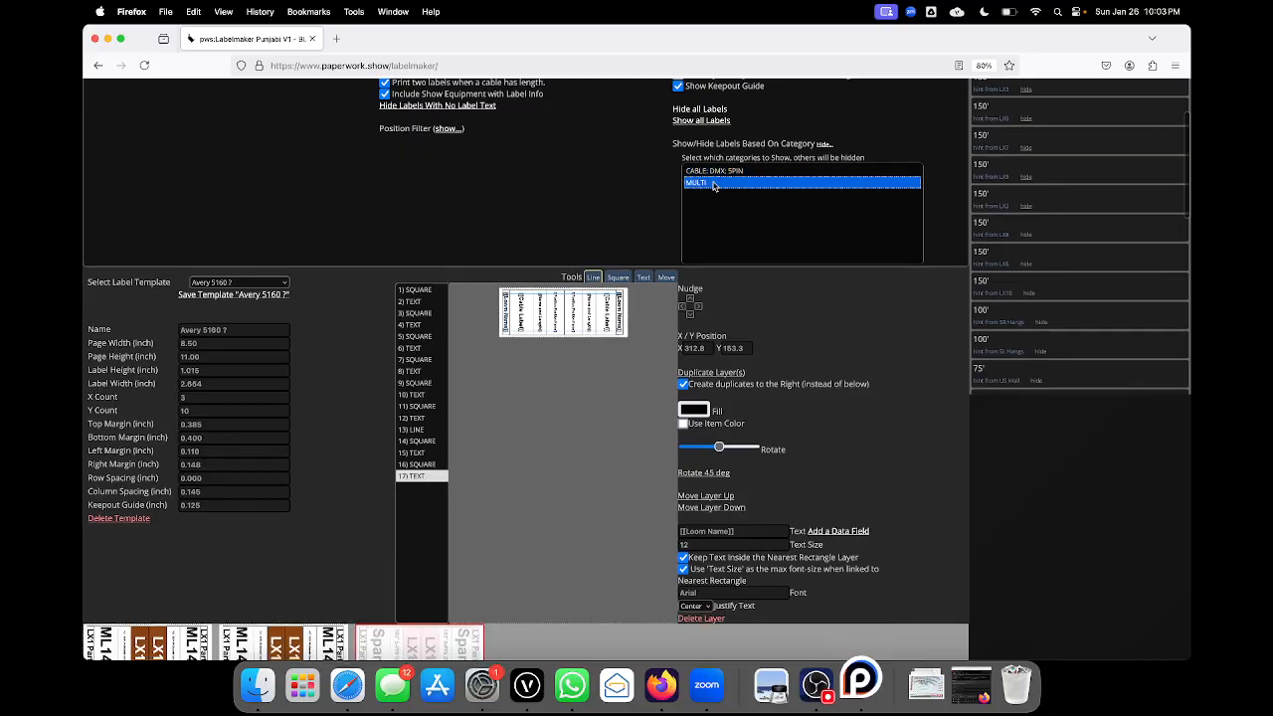
- Check the print preview of the MULTI flag labels and close it without saving
scroll(432, 397, "down", 1)
scroll(427, 398, "down", 5)
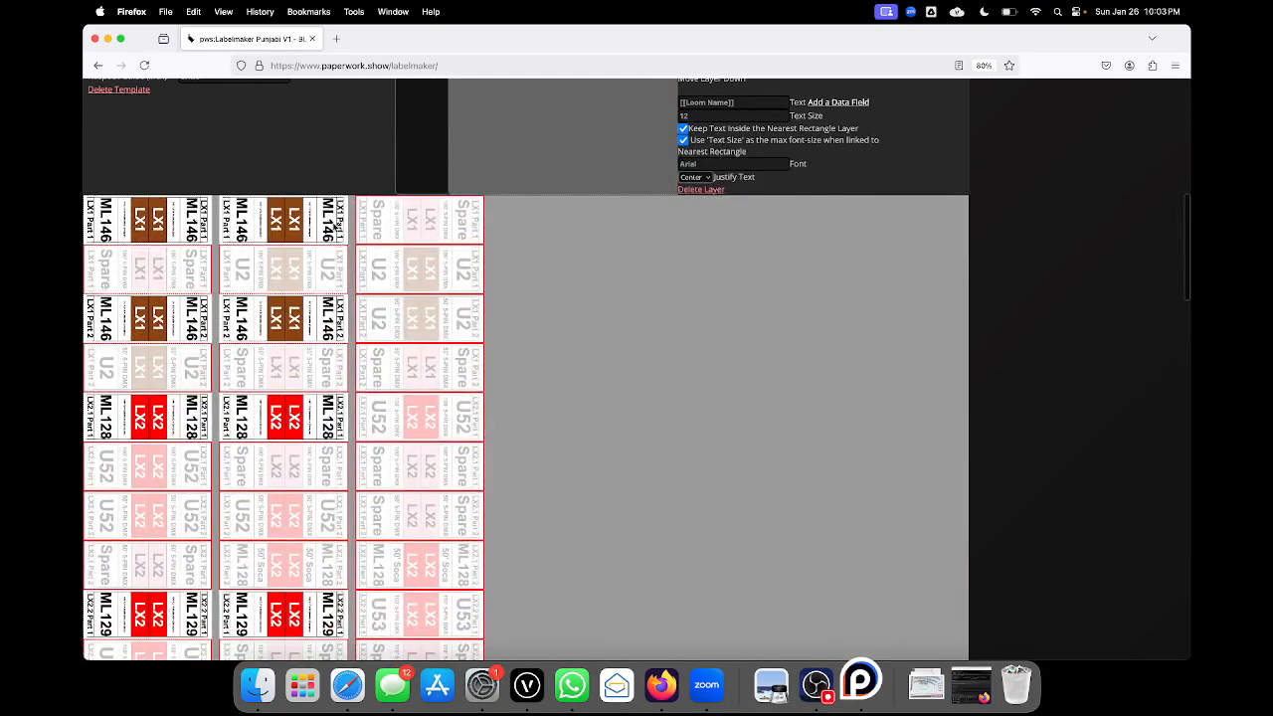
key("super+p")
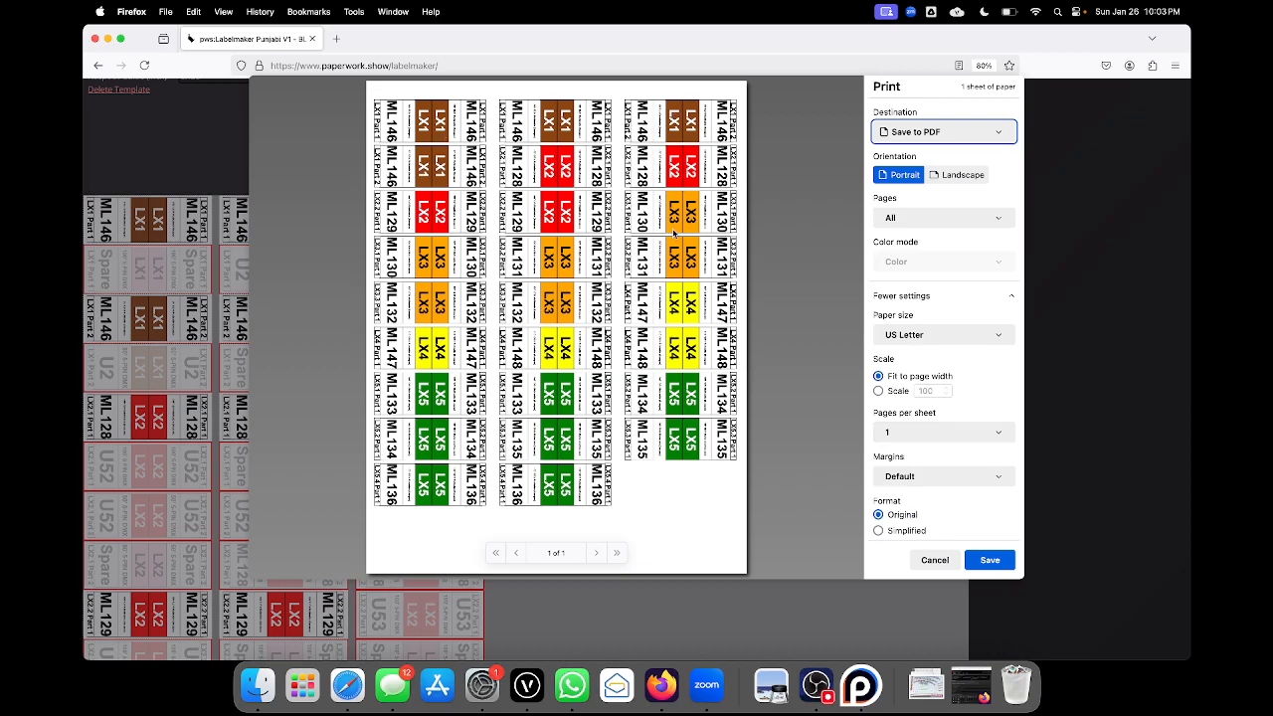
left_click(935, 560)
- Load the "Breakout FLAG BL// No FIX #" label
scroll(528, 463, "up", 5)
scroll(529, 463, "up", 3)
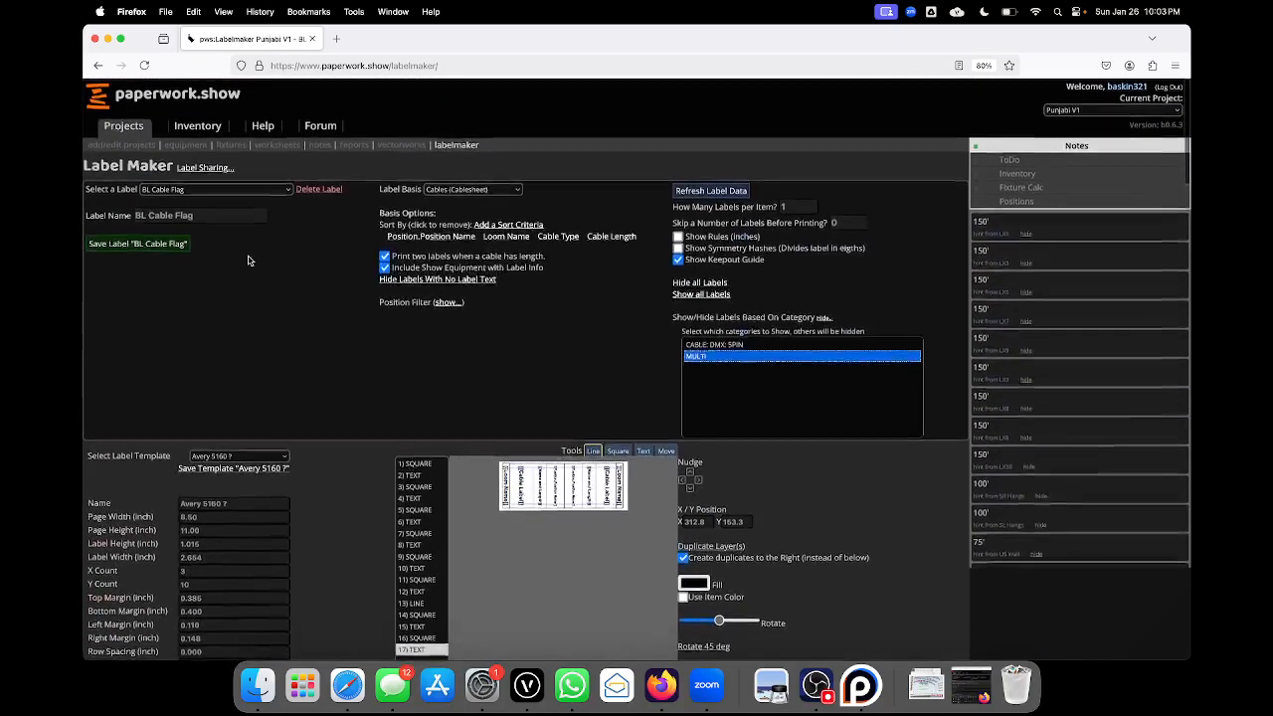
left_click(218, 187)
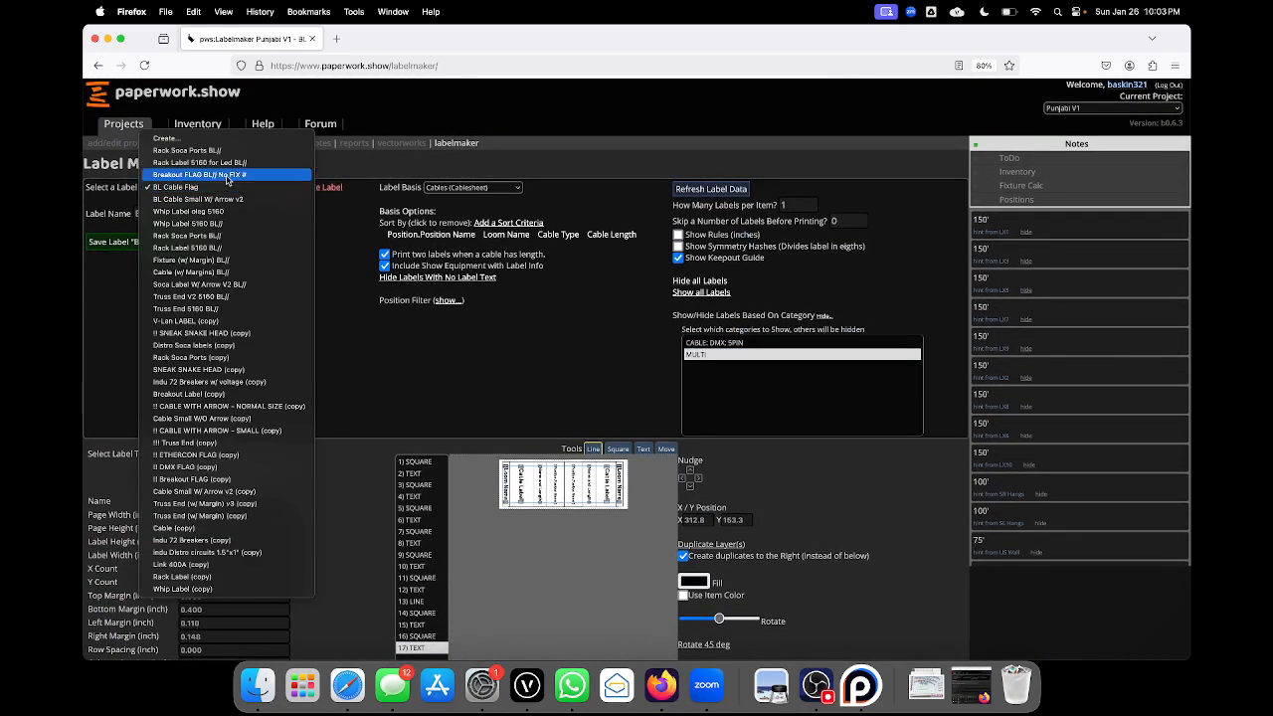
left_click(229, 175)
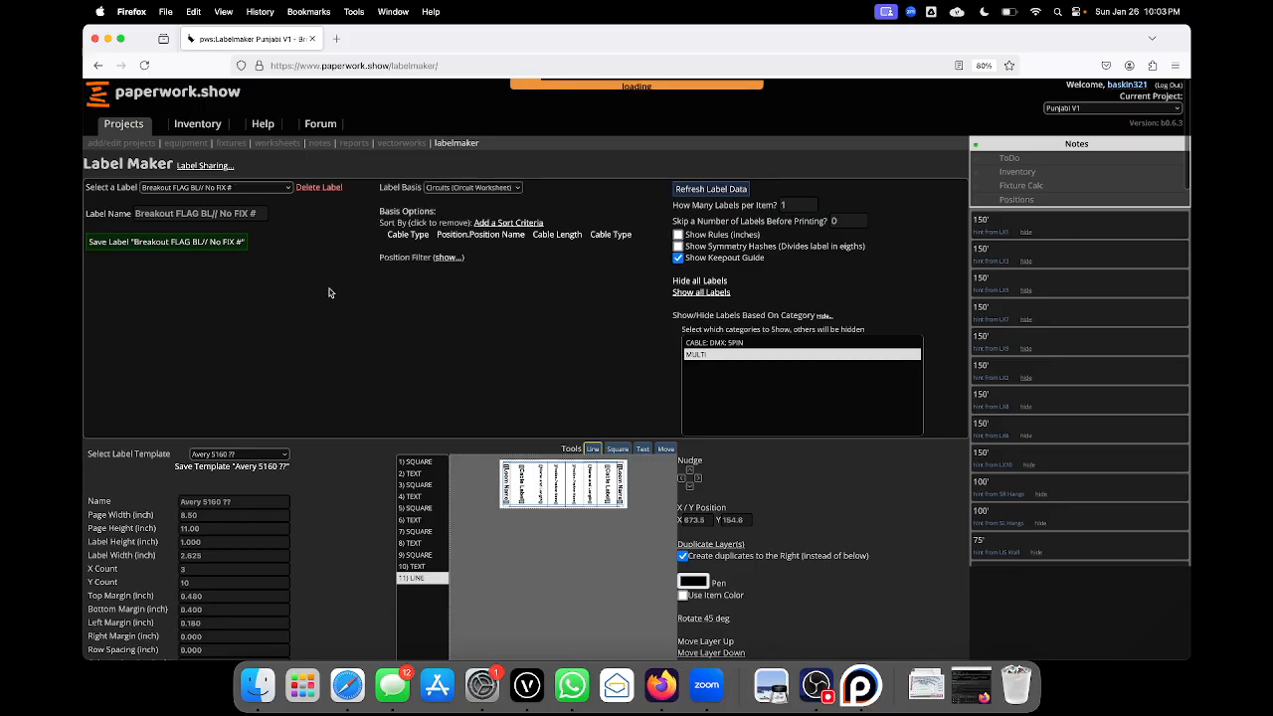
- Examine the position colors, multi names and circuit numbers on the breakout flag labels
scroll(336, 322, "down", 8)
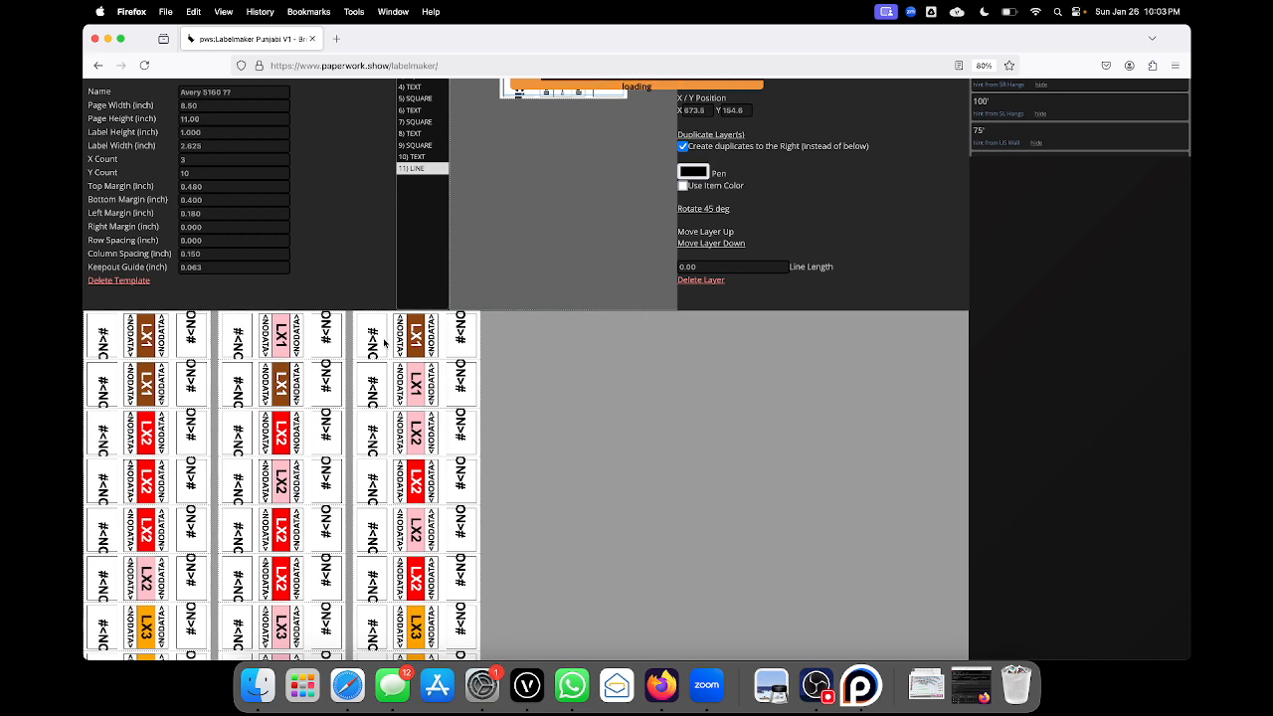
scroll(384, 342, "down", 5)
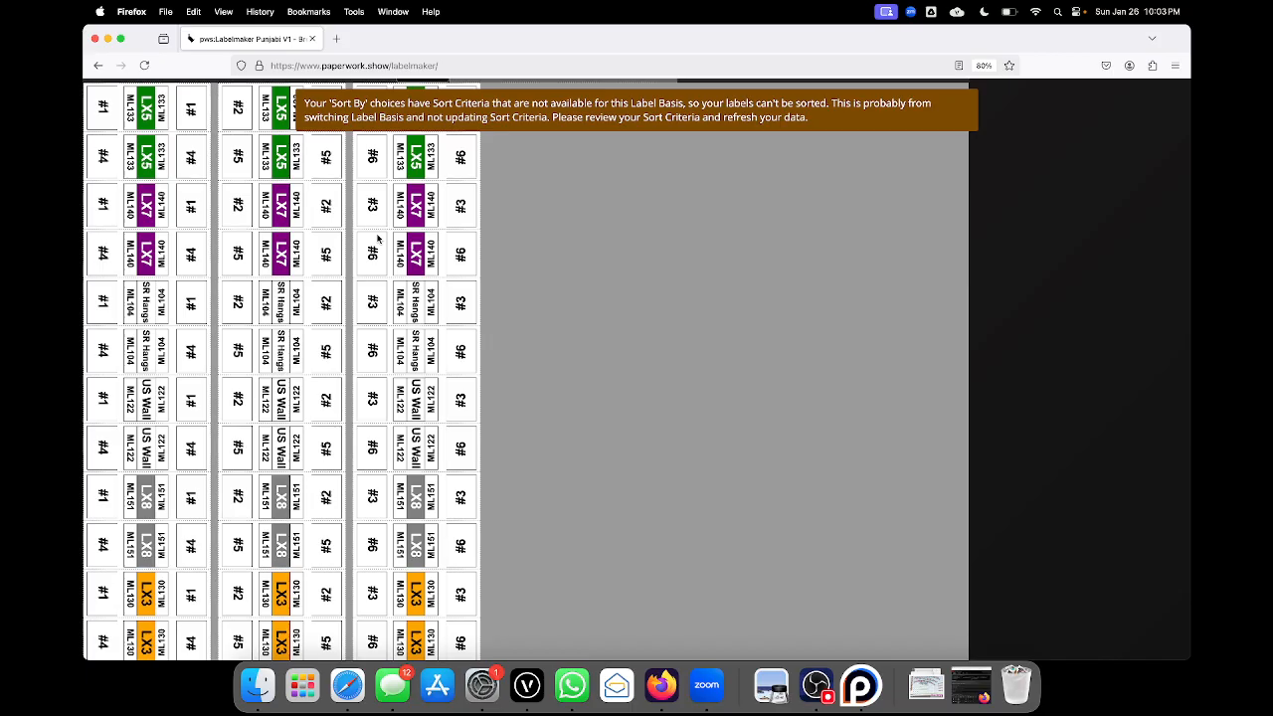
scroll(378, 209, "up", 3)
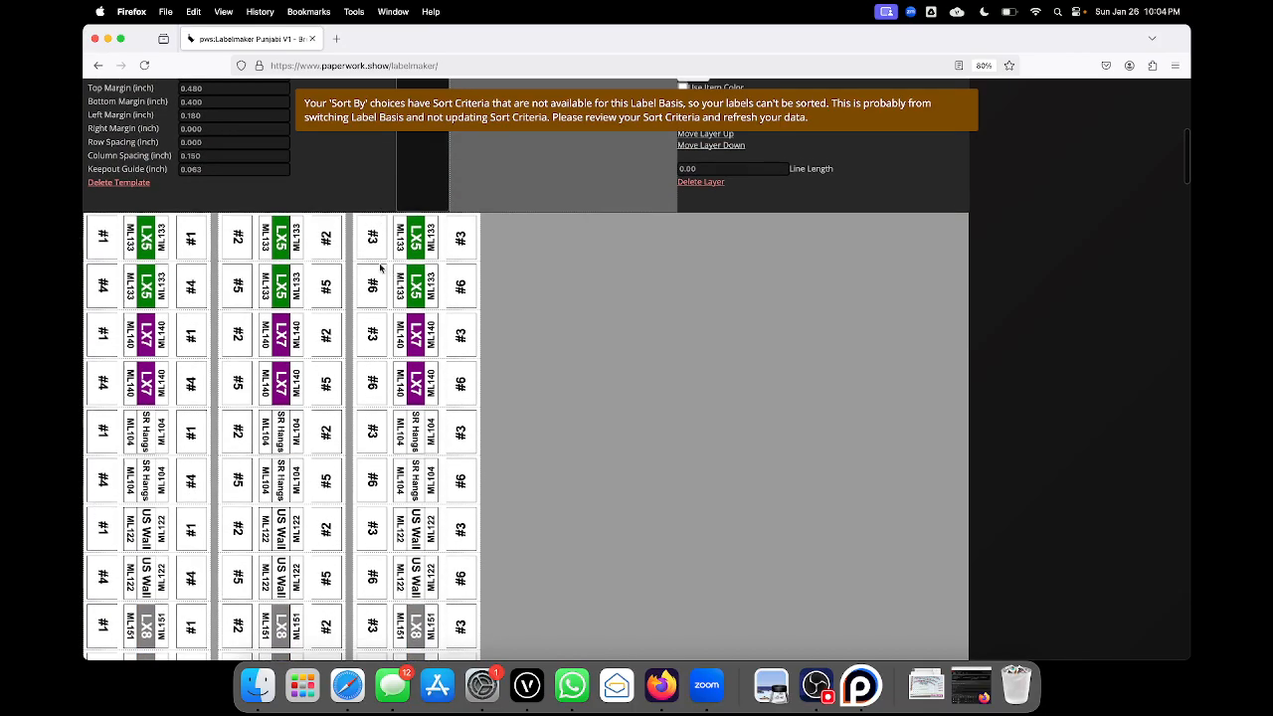
scroll(378, 223, "up", 2)
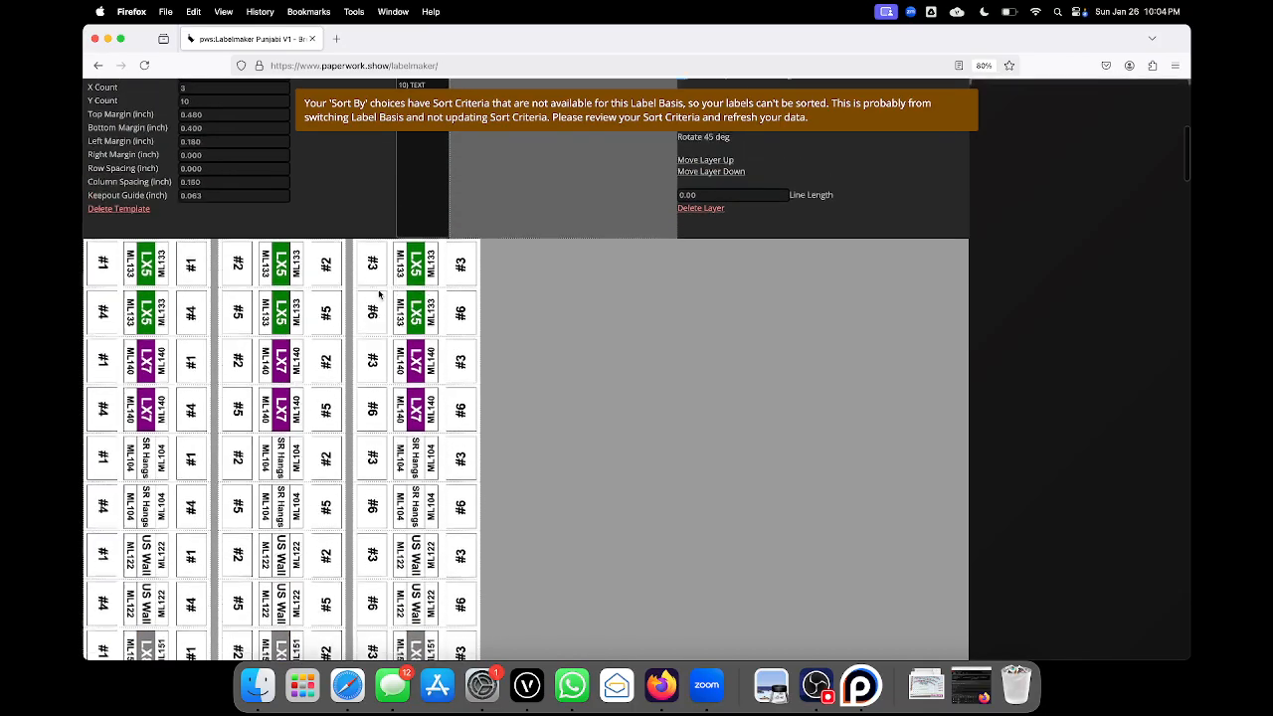
scroll(375, 330, "down", 5)
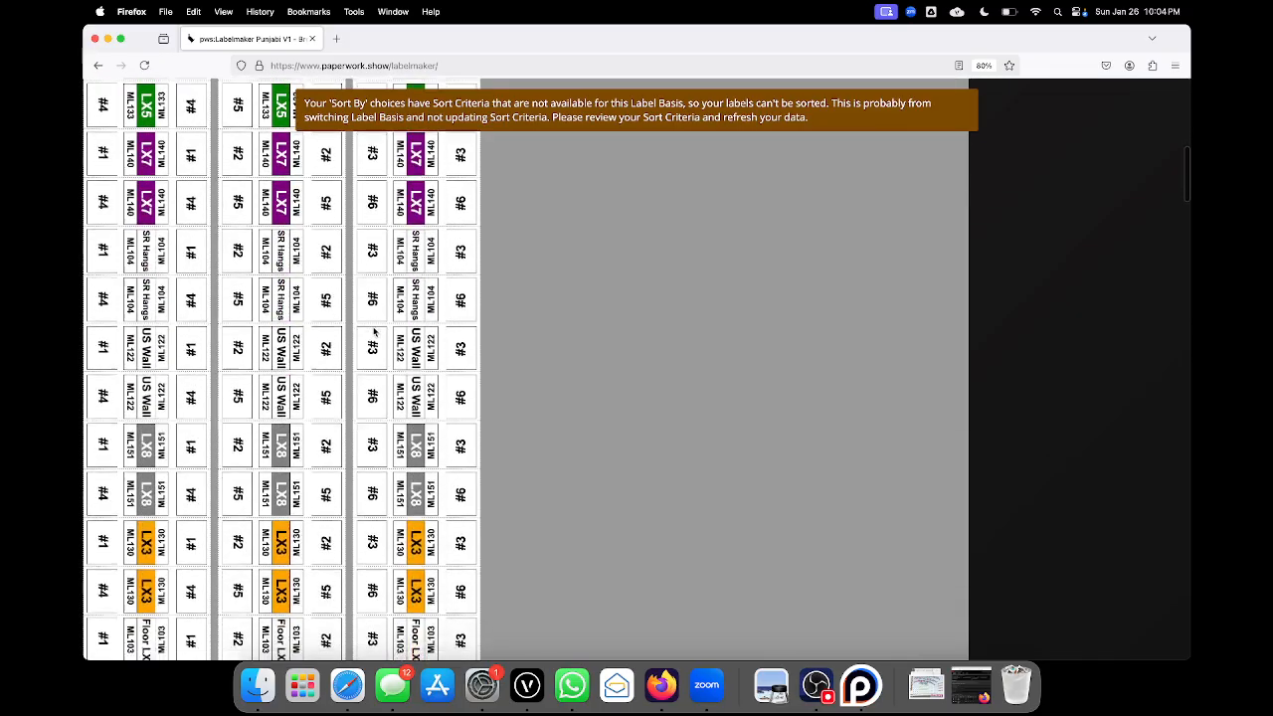
scroll(318, 340, "up", 3)
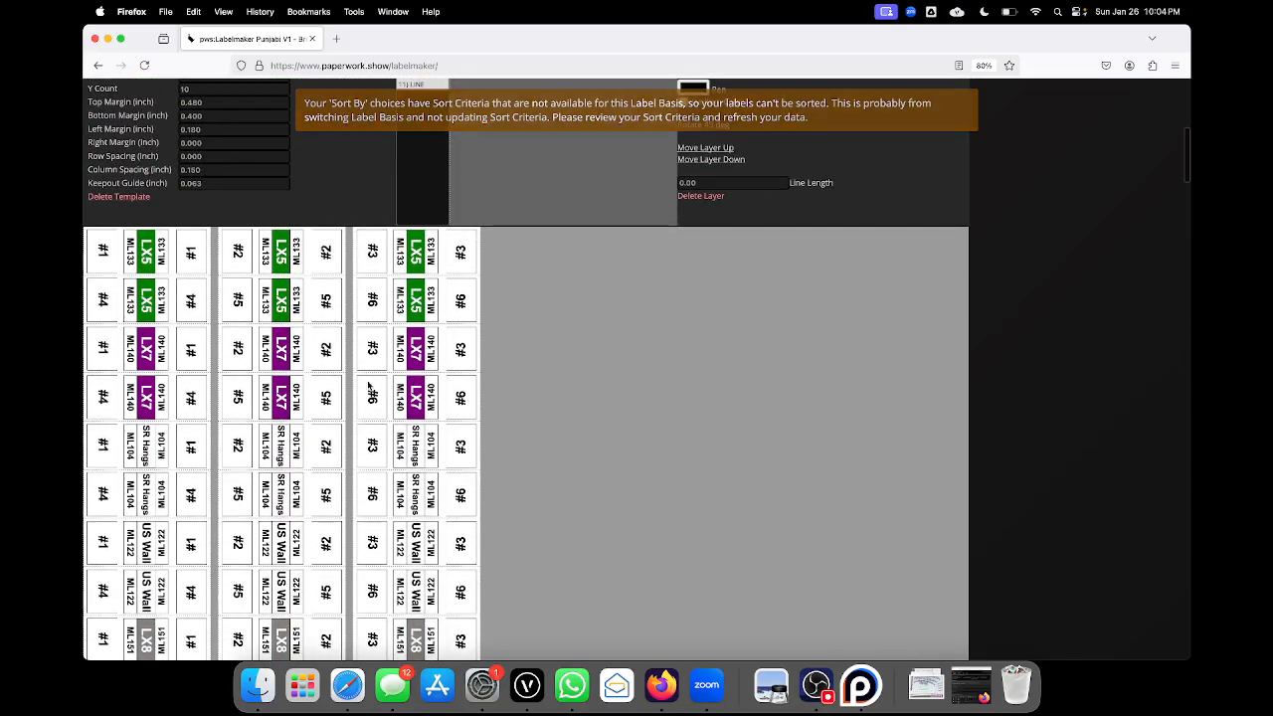
scroll(349, 363, "down", 10)
- Load the "!! Breakout FLAG (copy)" label
scroll(369, 386, "up", 15)
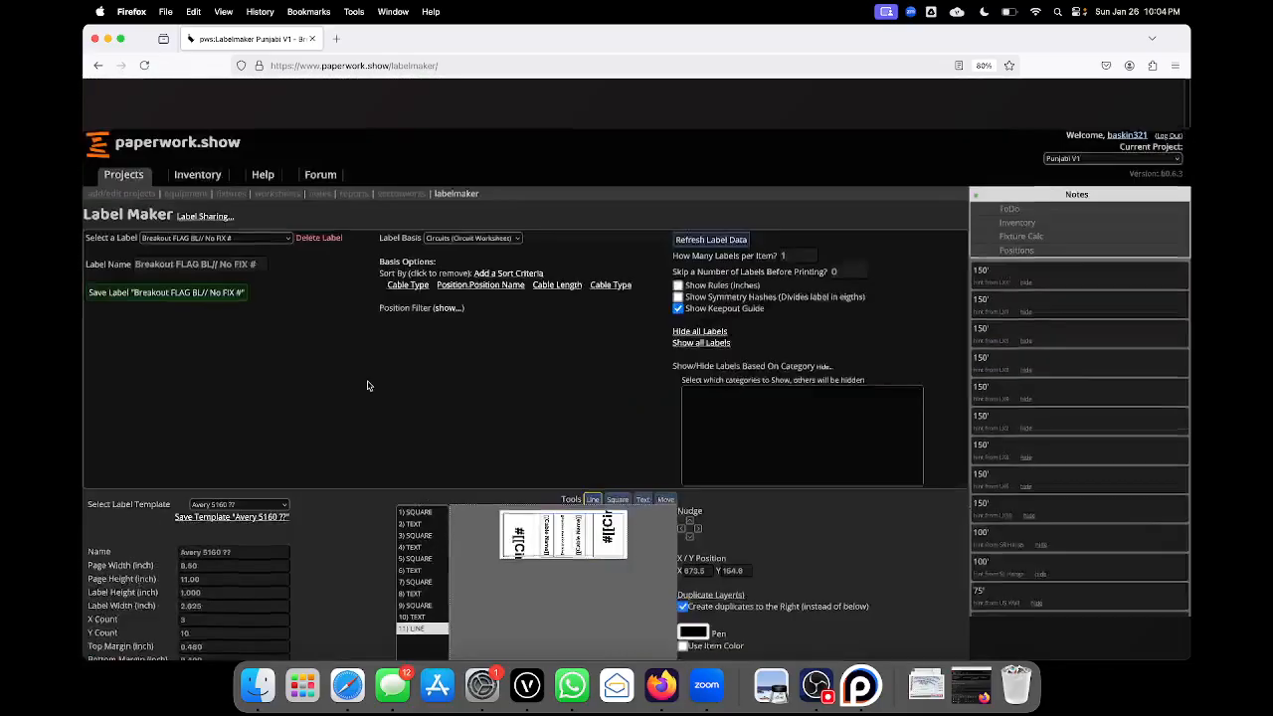
scroll(367, 385, "down", 1)
left_click(213, 187)
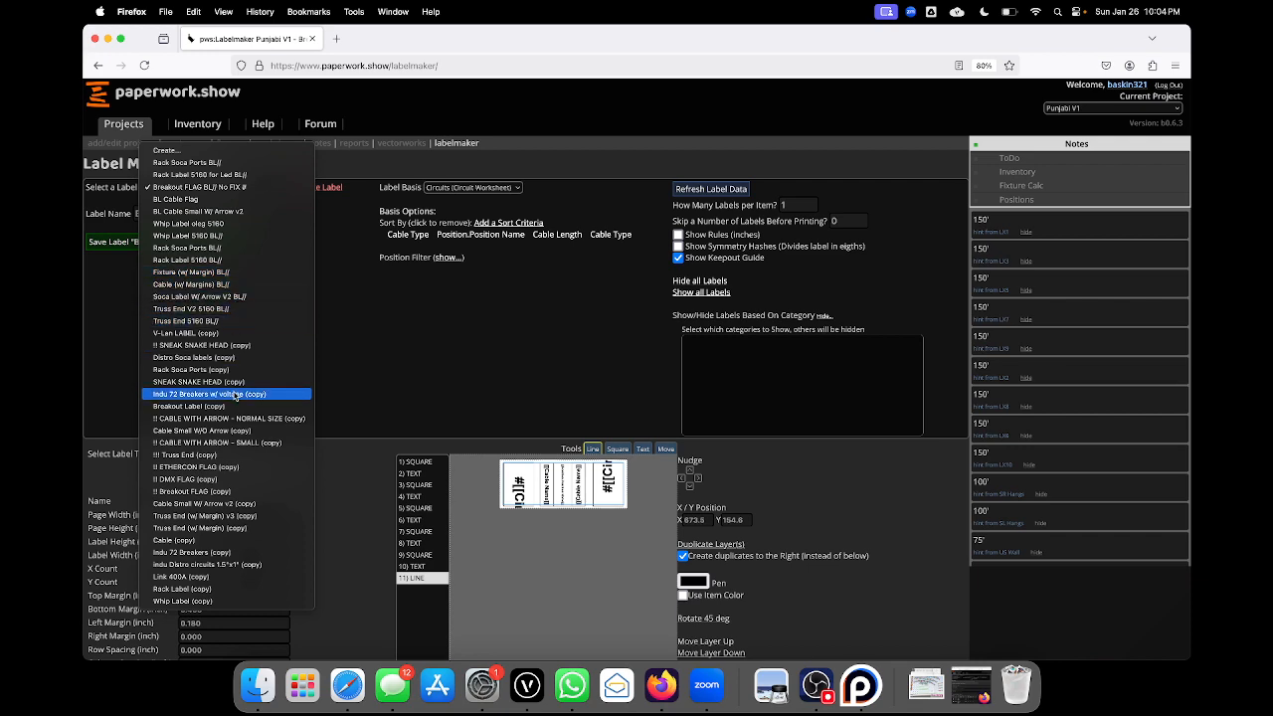
left_click(228, 491)
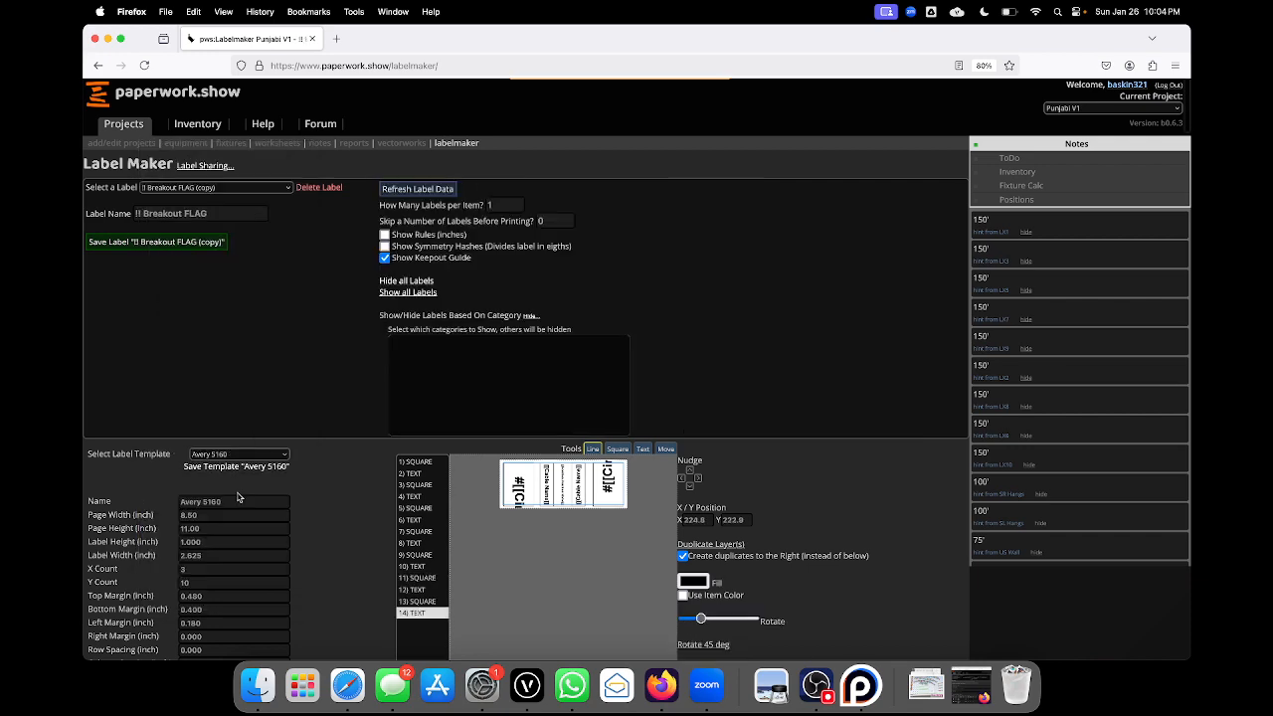
- Look through the breakout flag labels for the fixture numbers, multi names and position colors
scroll(313, 463, "down", 10)
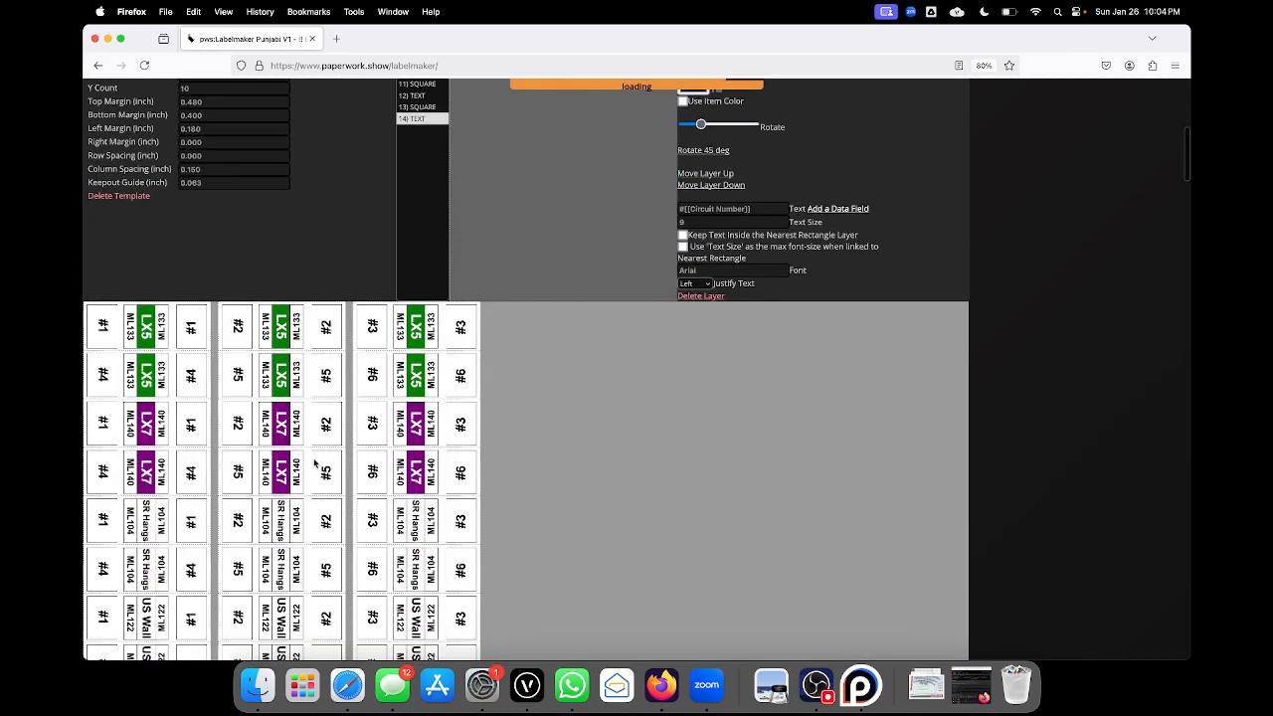
scroll(363, 444, "down", 8)
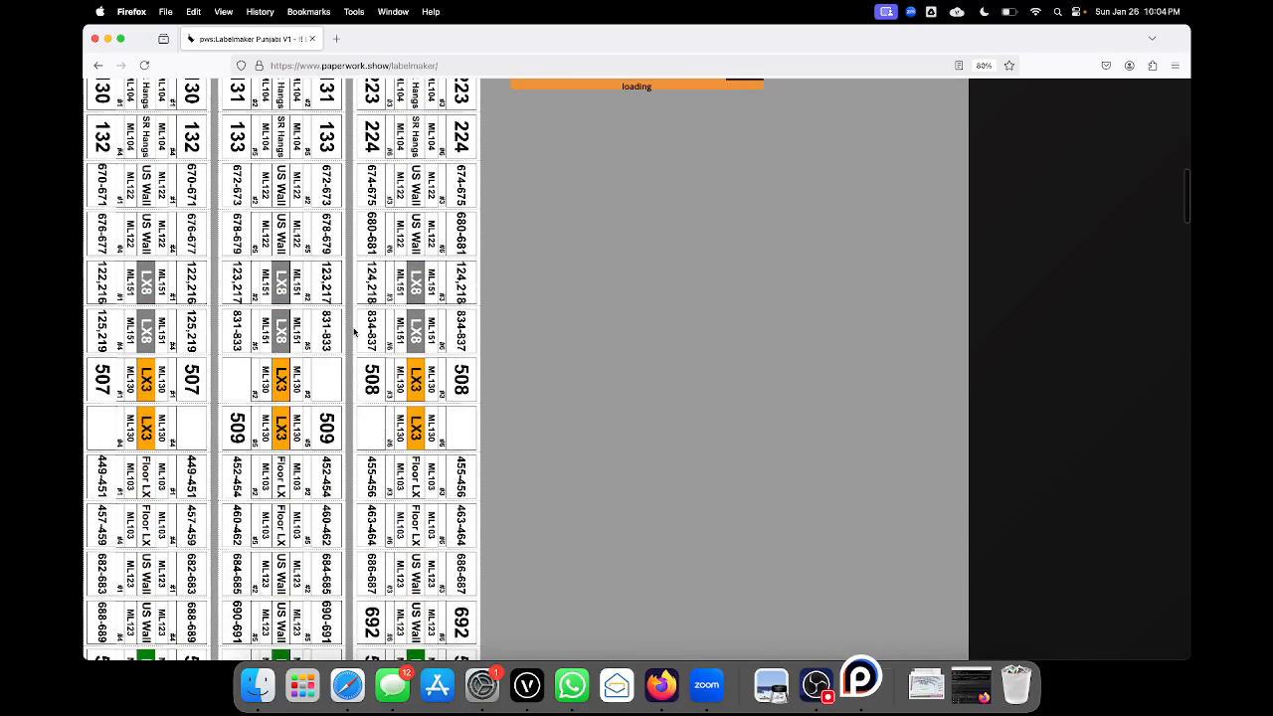
scroll(348, 299, "down", 2)
scroll(338, 202, "down", 20)
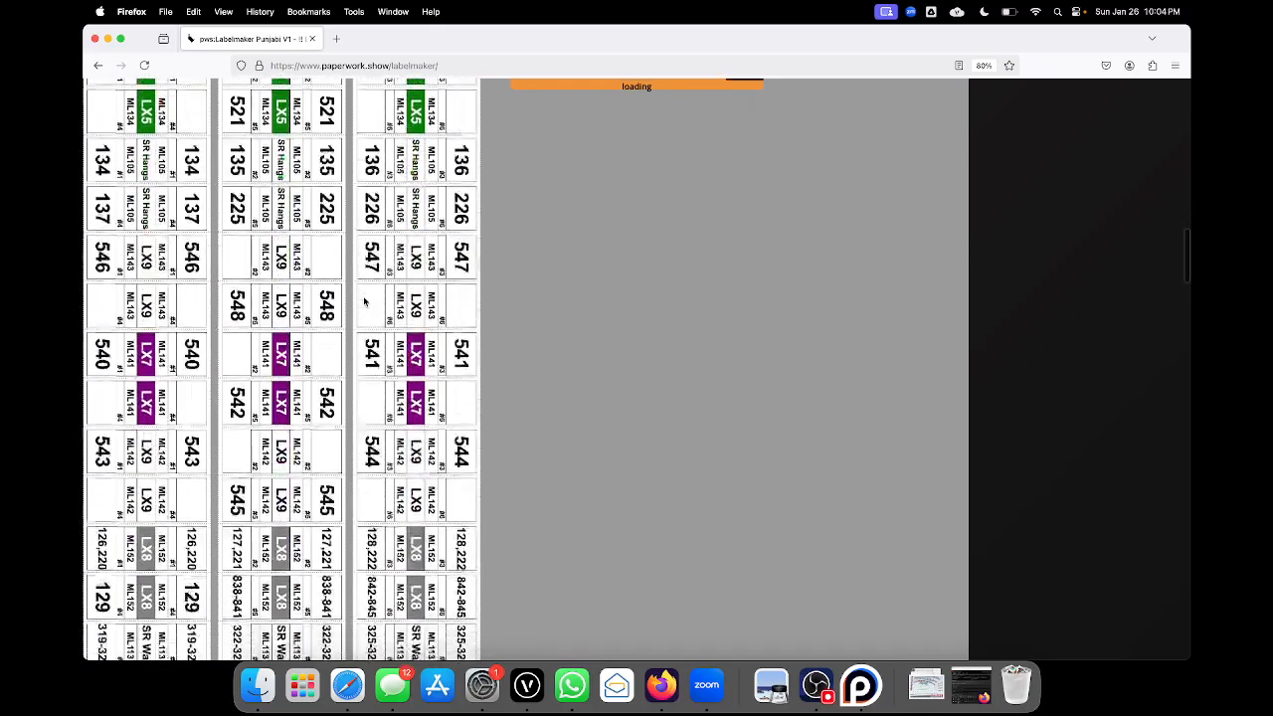
scroll(365, 297, "down", 6)
scroll(364, 295, "up", 9)
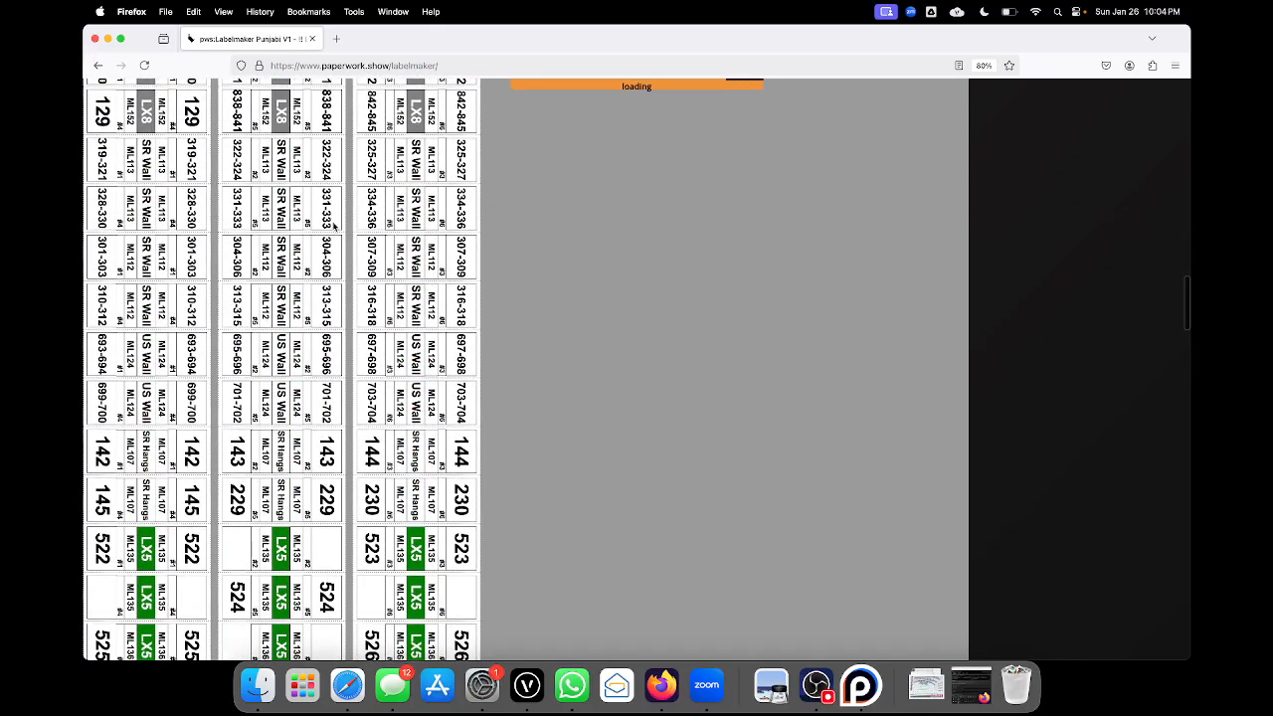
- Examine the fixture numbers on the breakout flag labels, checking for circuits left blank
scroll(336, 253, "down", 8)
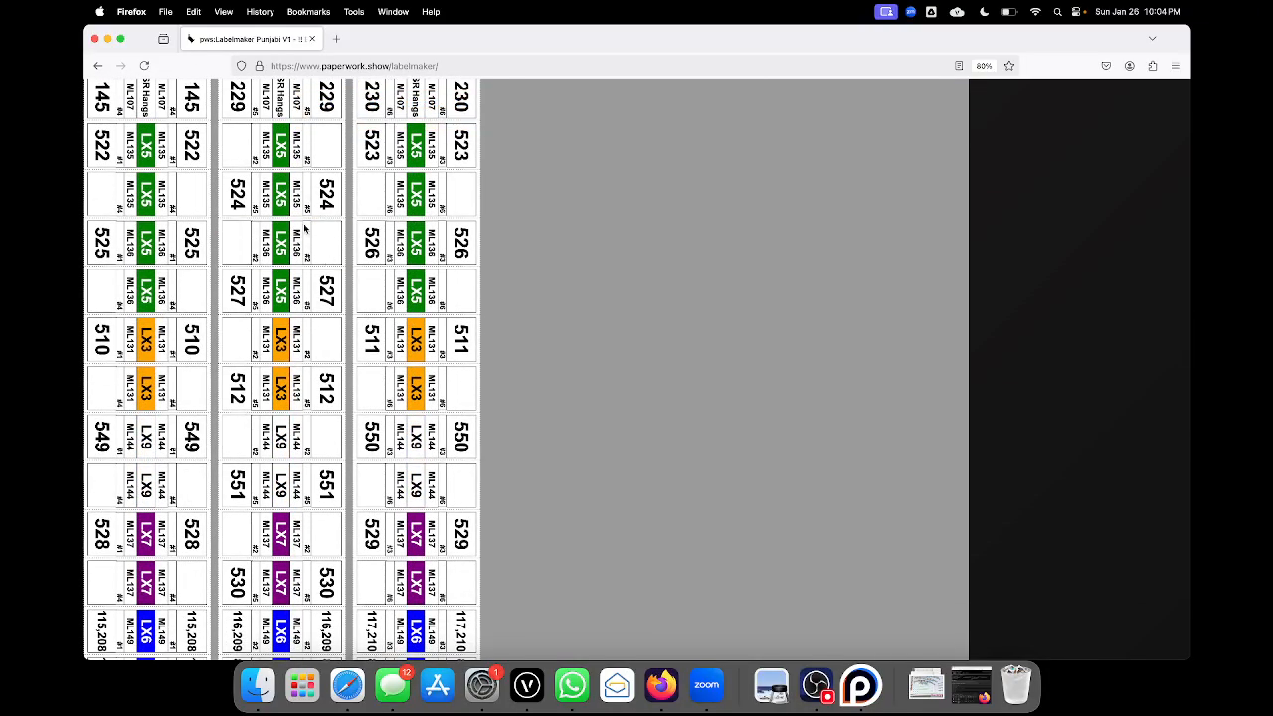
scroll(297, 360, "down", 20)
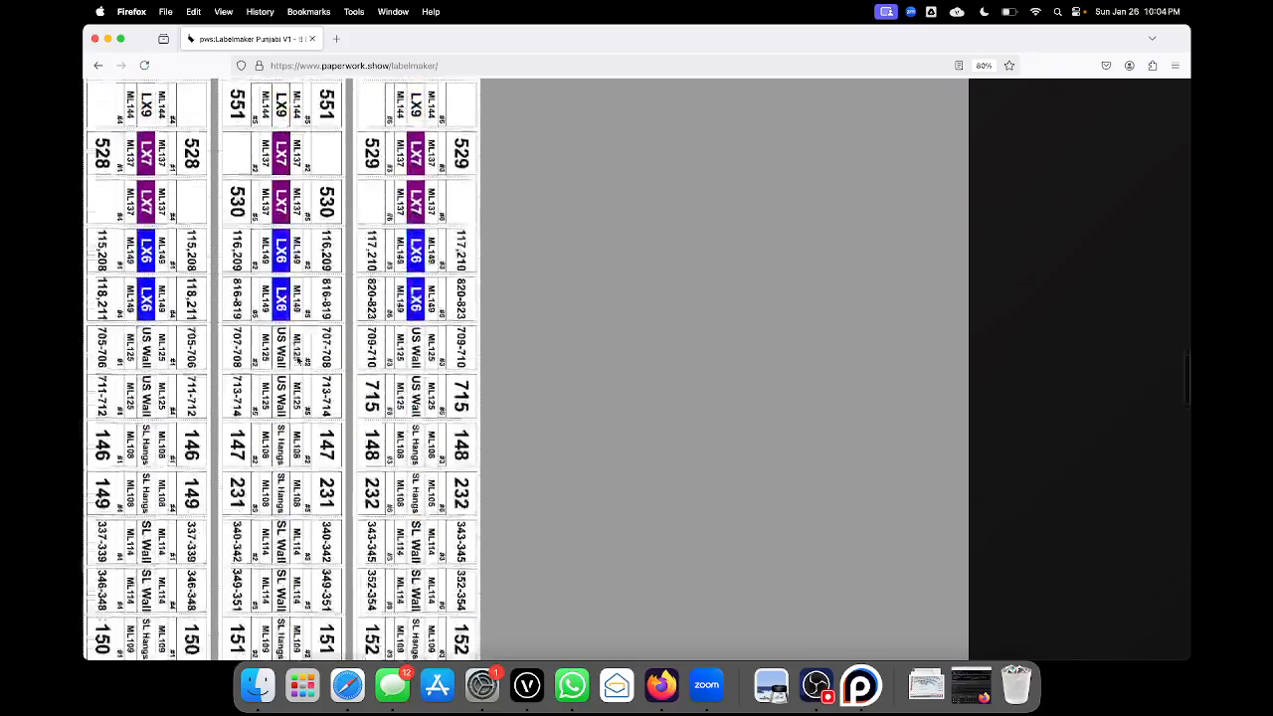
scroll(298, 360, "up", 15)
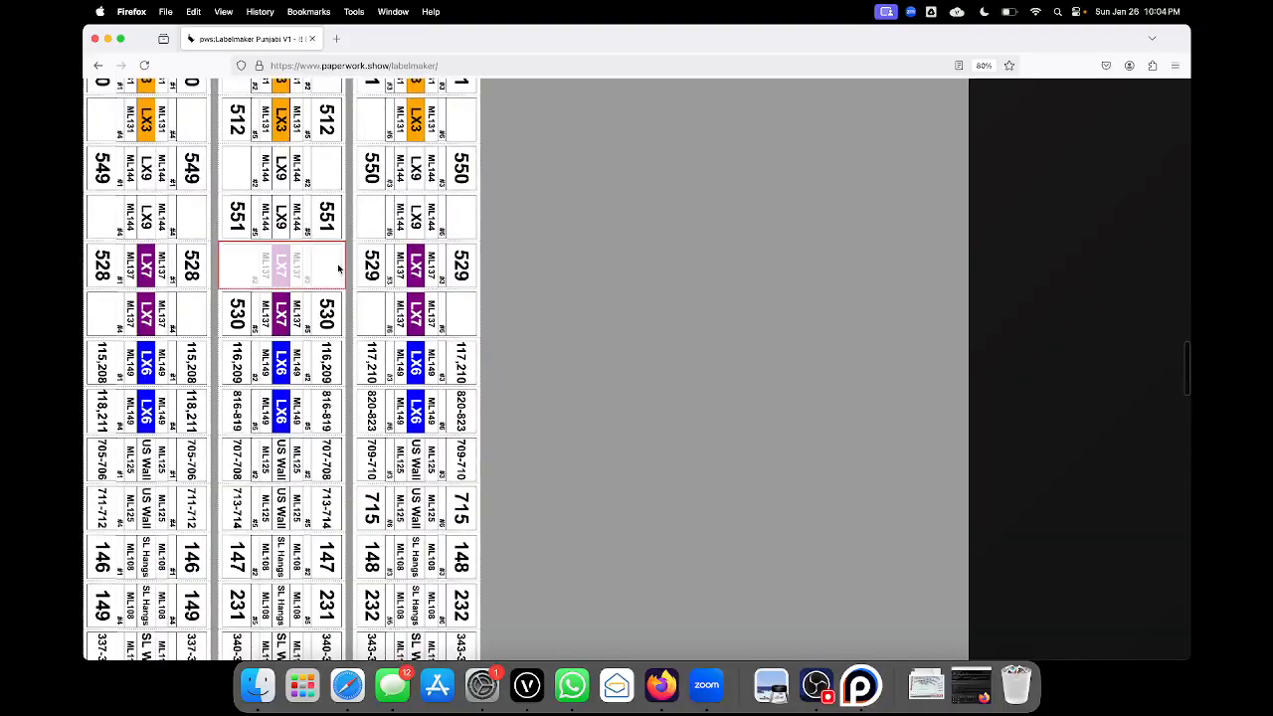
left_click(309, 257)
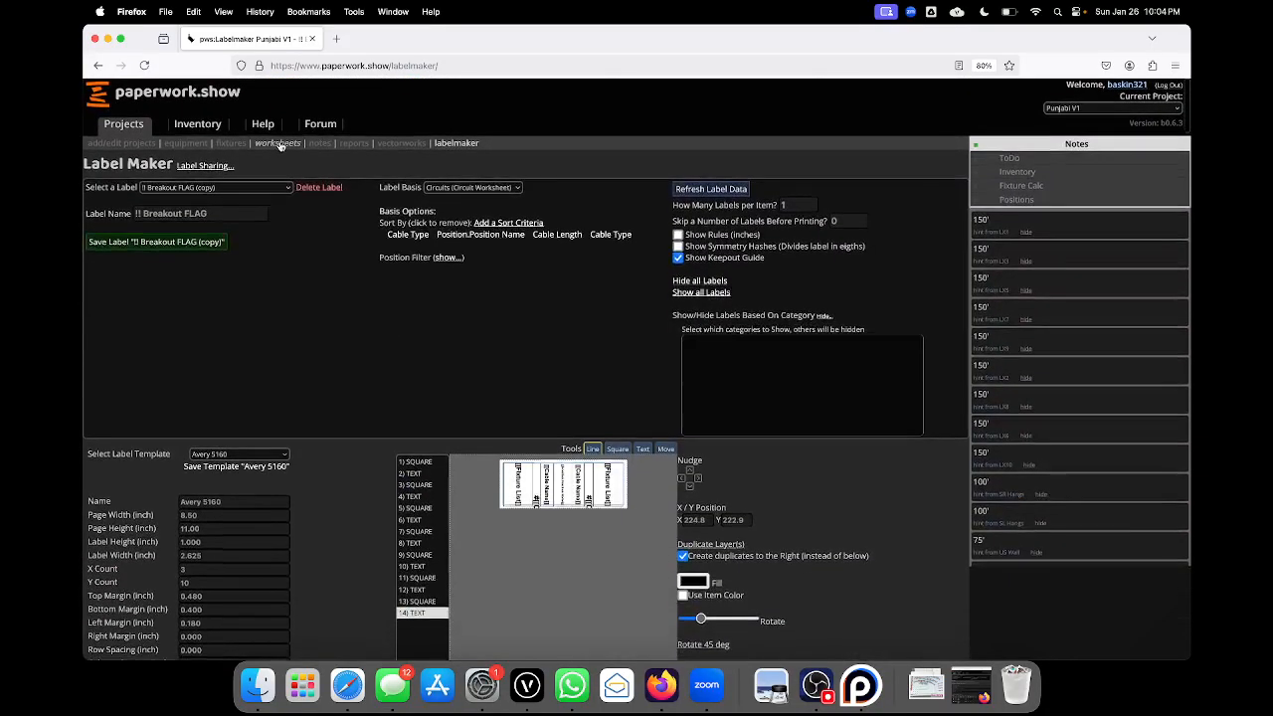
- Open the Fixture Circuiting worksheet and inspect the unused circuits on the Curve 12 SL #1 rack's multi cables
left_click(277, 136)
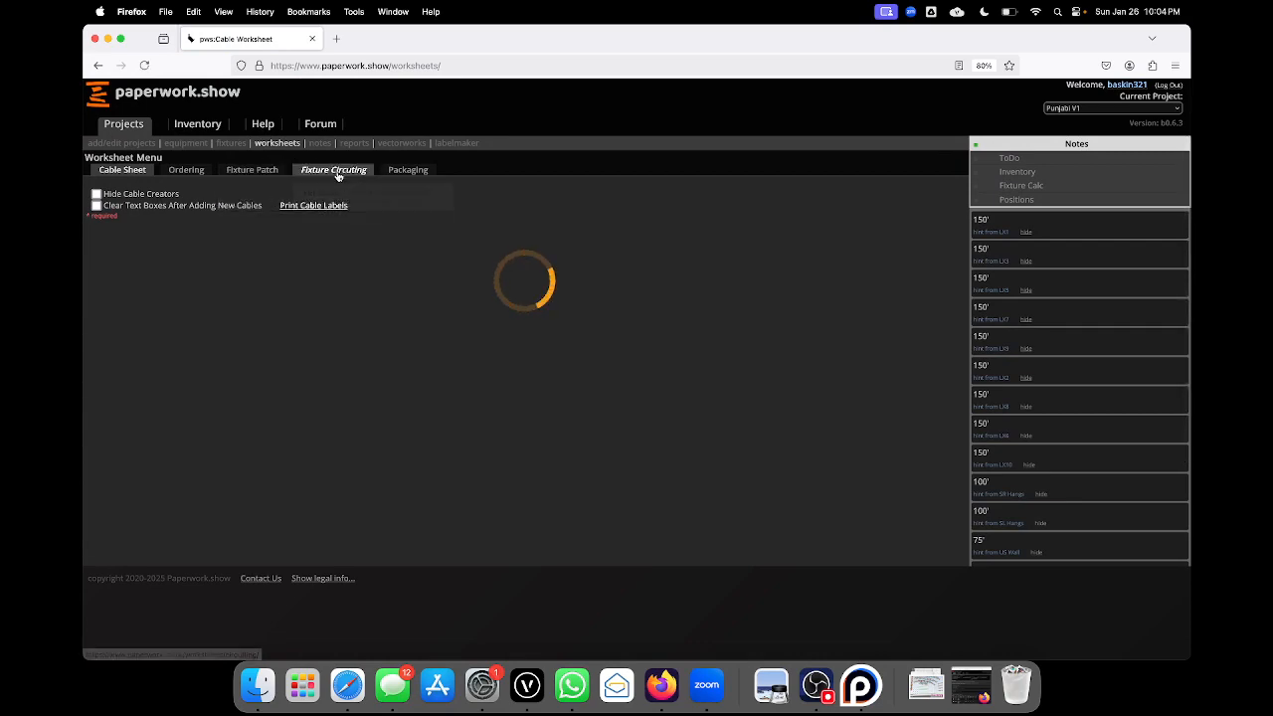
left_click(334, 162)
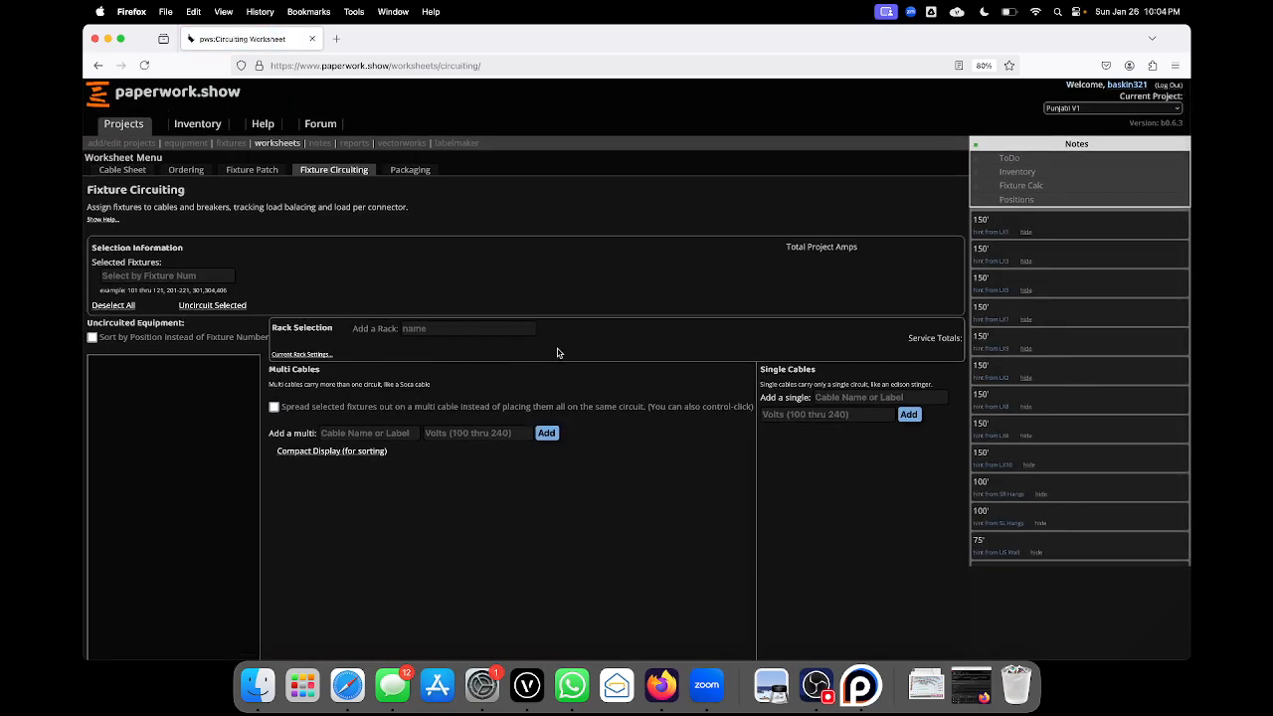
scroll(516, 519, "down", 10)
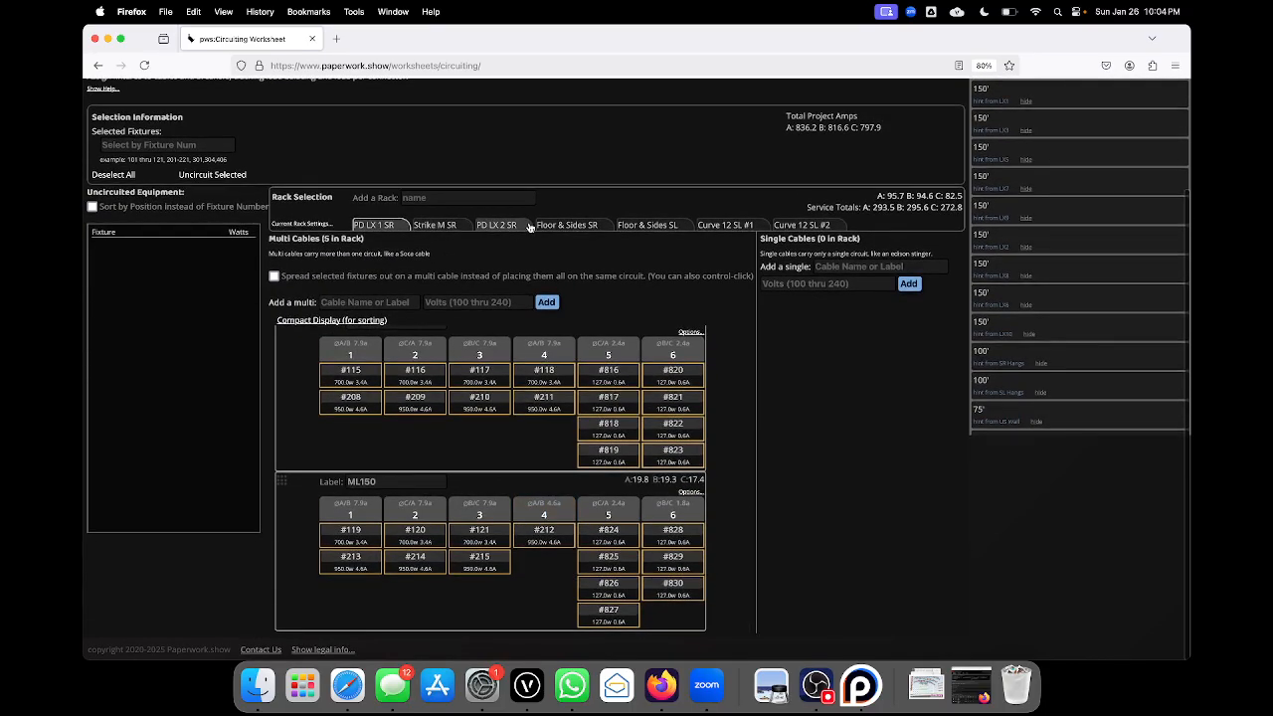
left_click(733, 227)
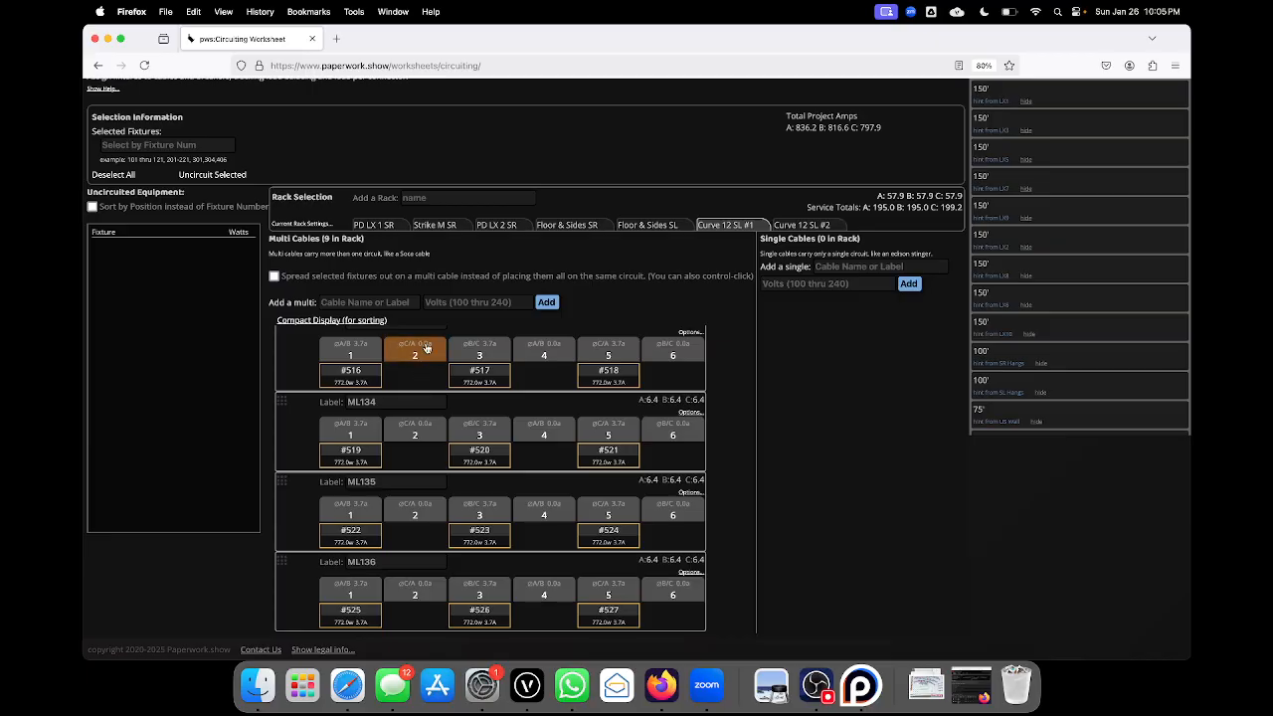
scroll(185, 112, "up", 5)
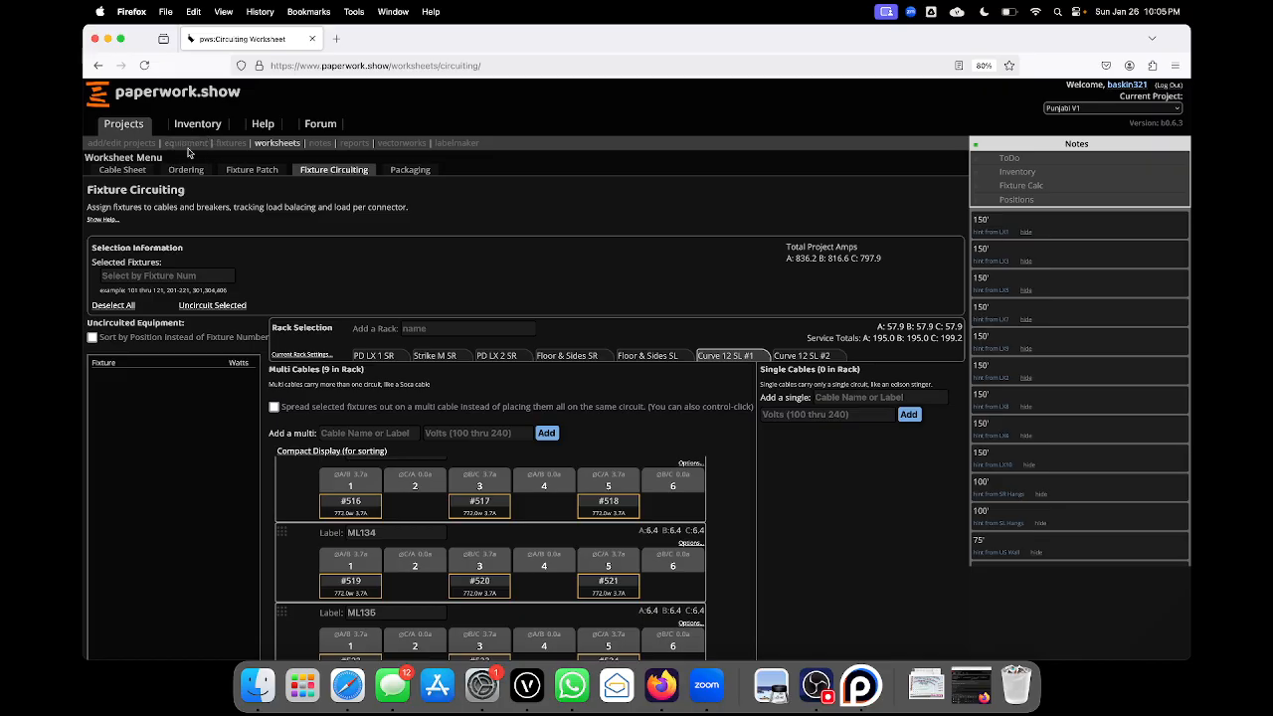
- Set up a new fixture on the fixture sheet with position (Main) General and fixture type Spare
left_click(235, 143)
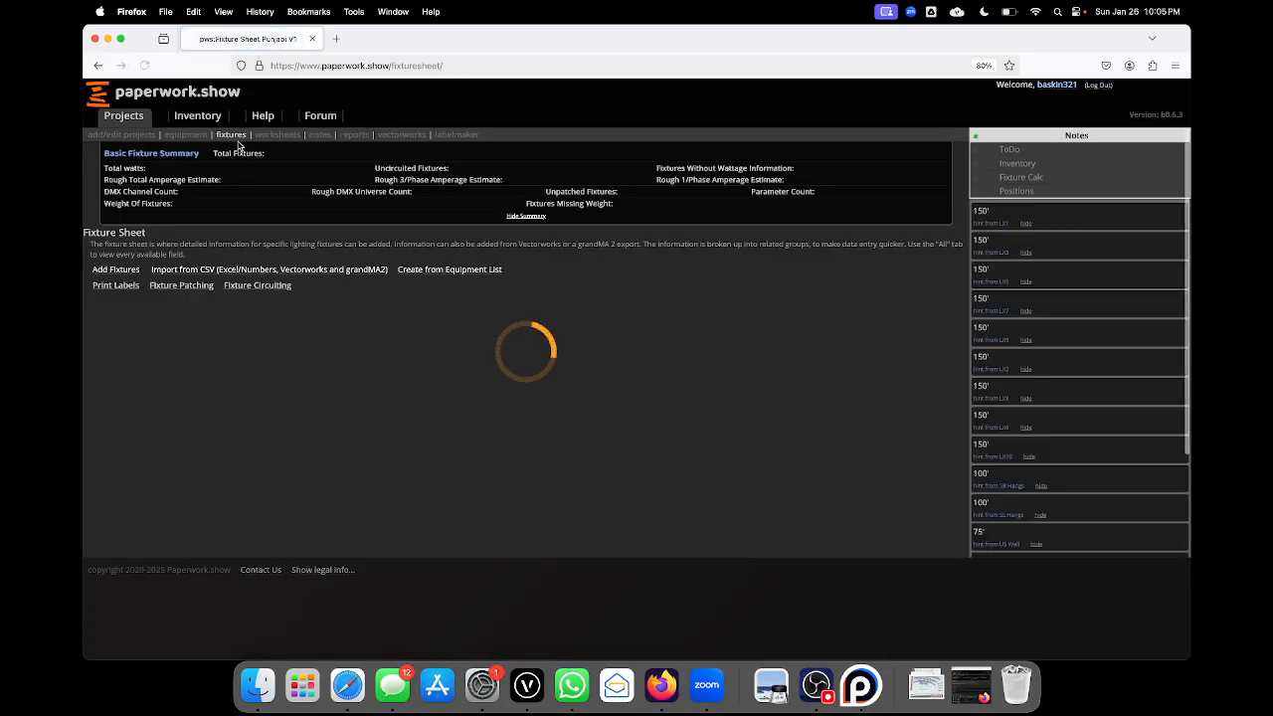
left_click(128, 279)
left_click(152, 347)
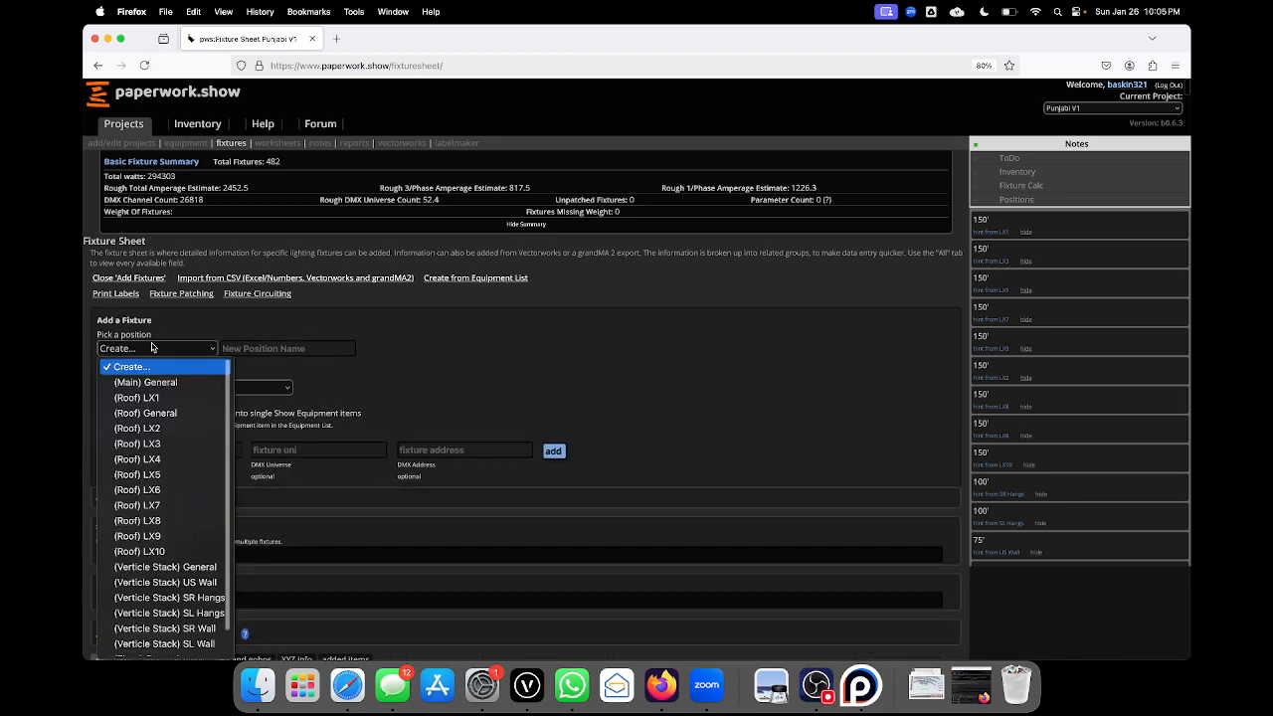
left_click(161, 383)
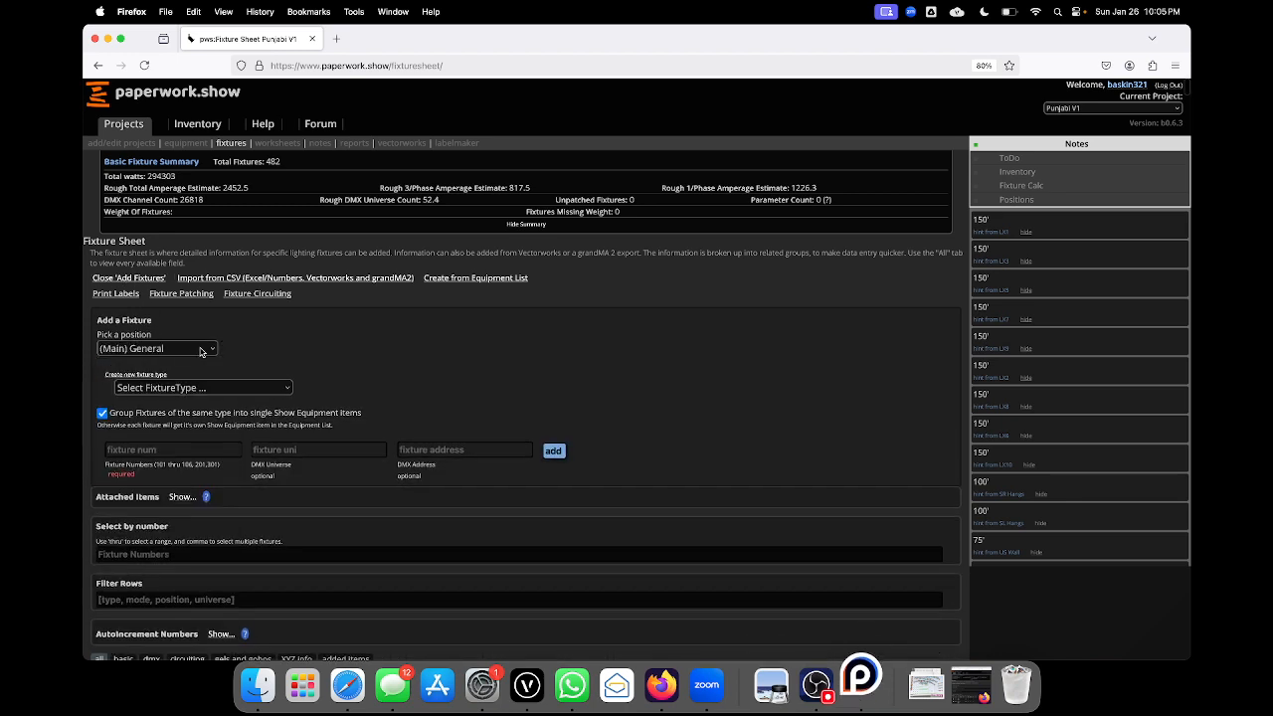
left_click(191, 387)
scroll(214, 353, "down", 20)
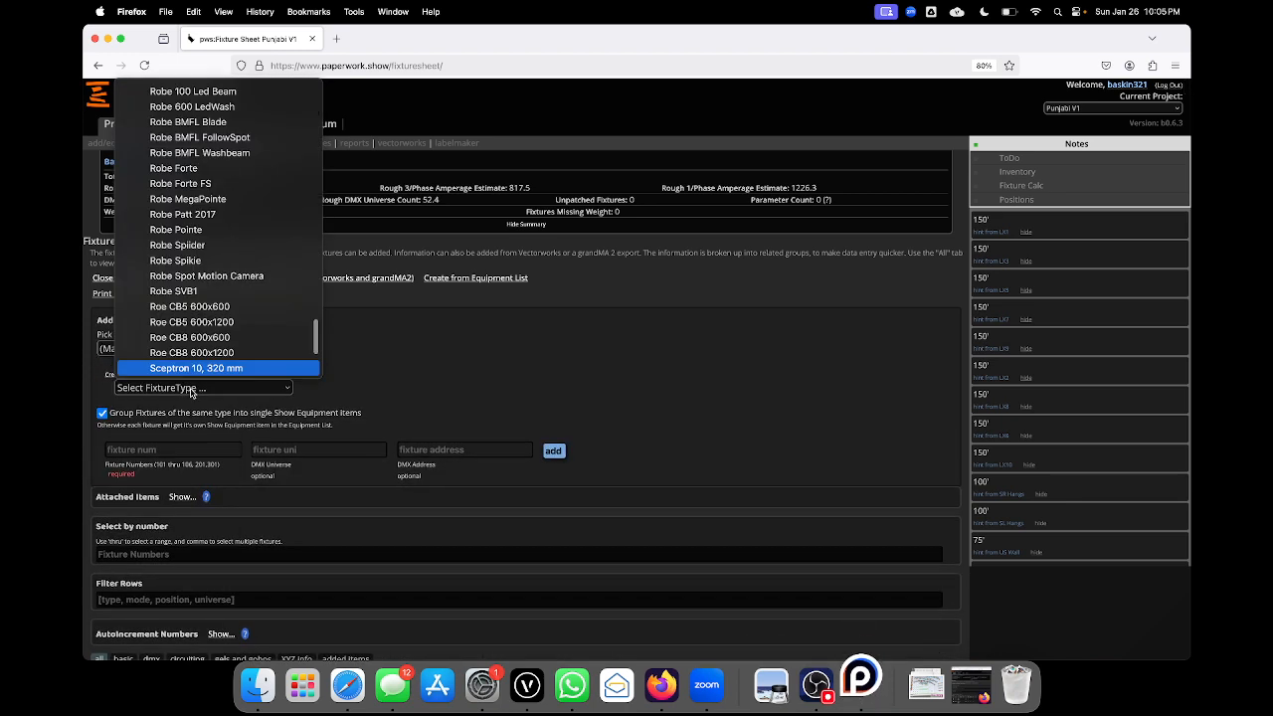
scroll(221, 346, "down", 2)
scroll(221, 346, "down", 1)
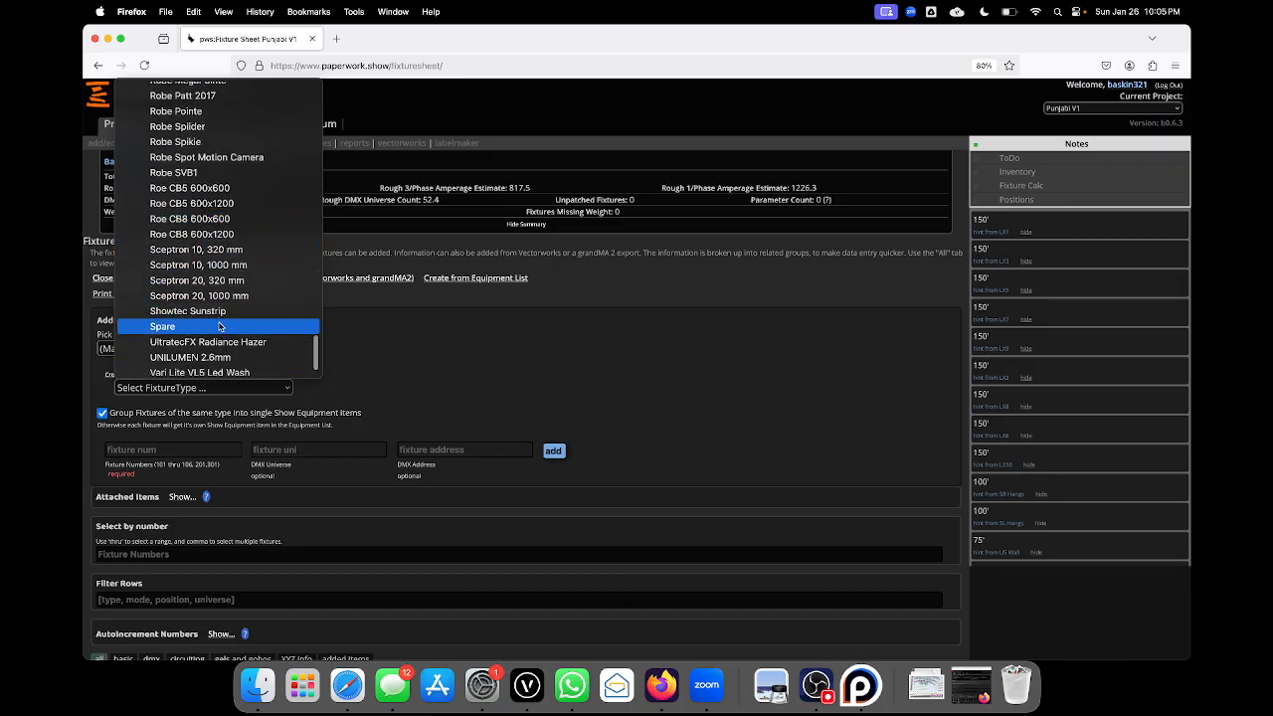
left_click(221, 329)
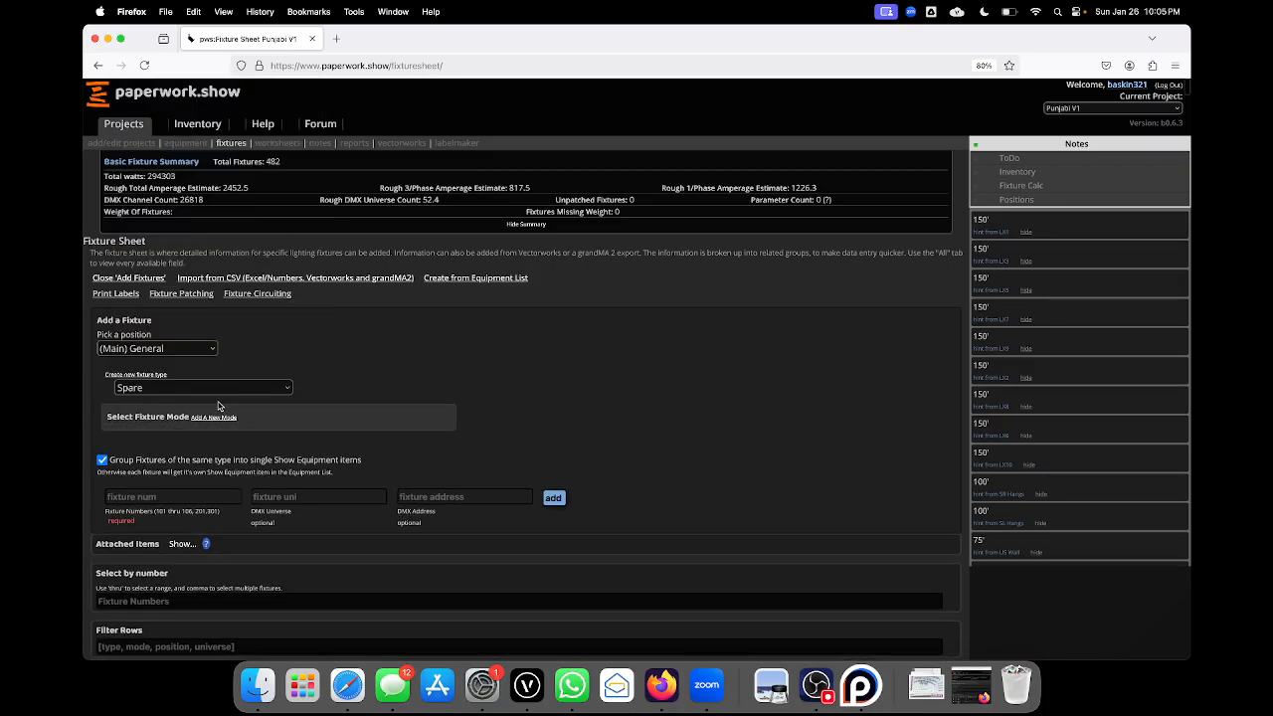
- Enter "spare" as the fixture number and add the fixture repeatedly to create 20 spares
left_click(183, 489)
type("spare")
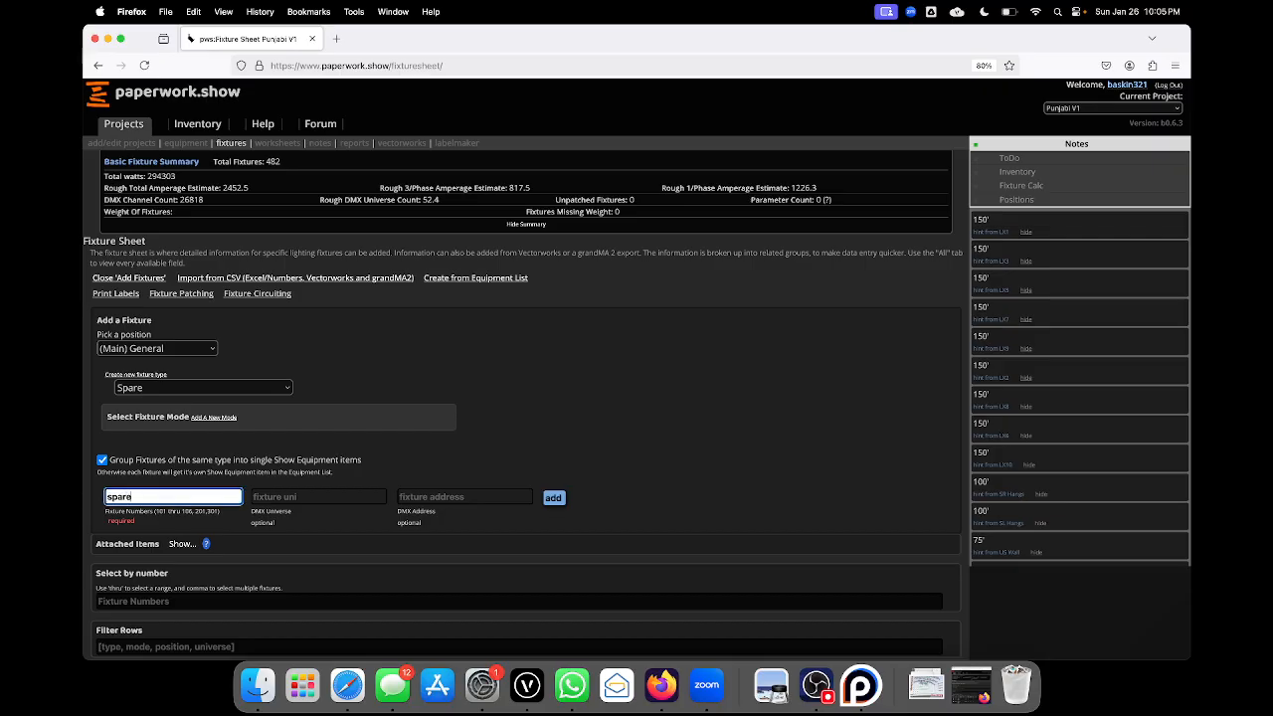
scroll(267, 466, "down", 2)
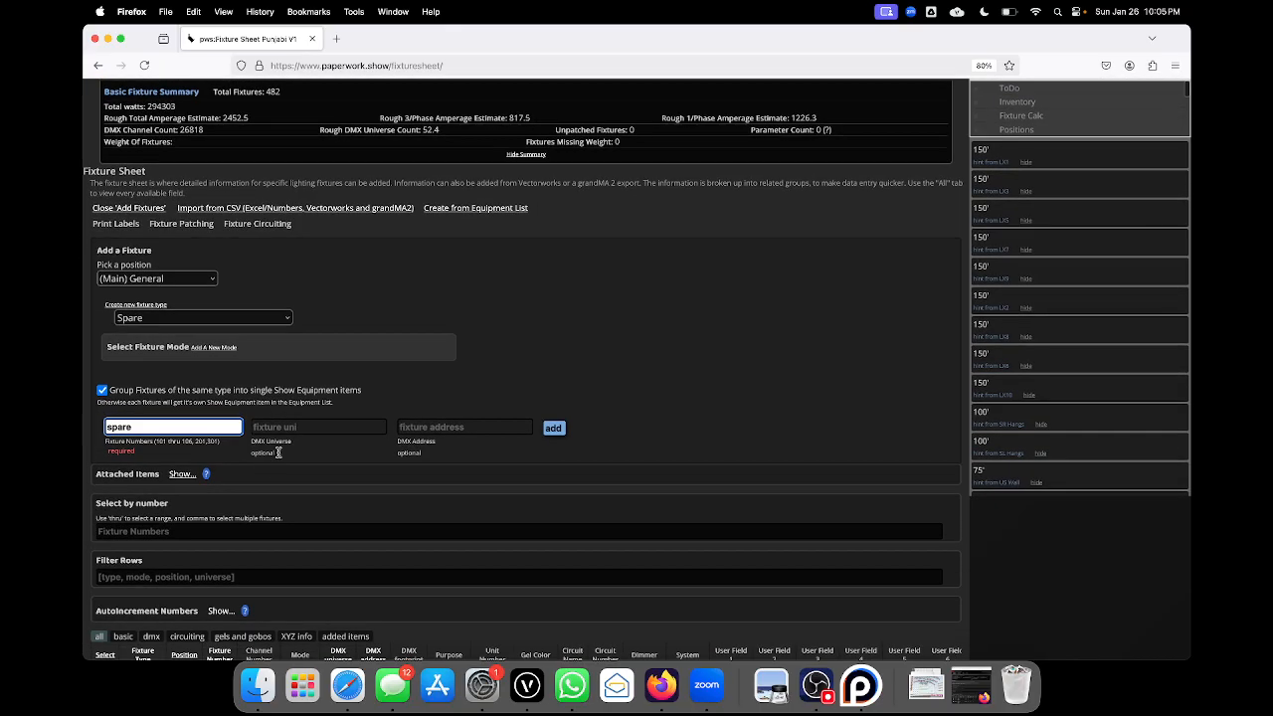
left_click(550, 428)
scroll(383, 290, "up", 1)
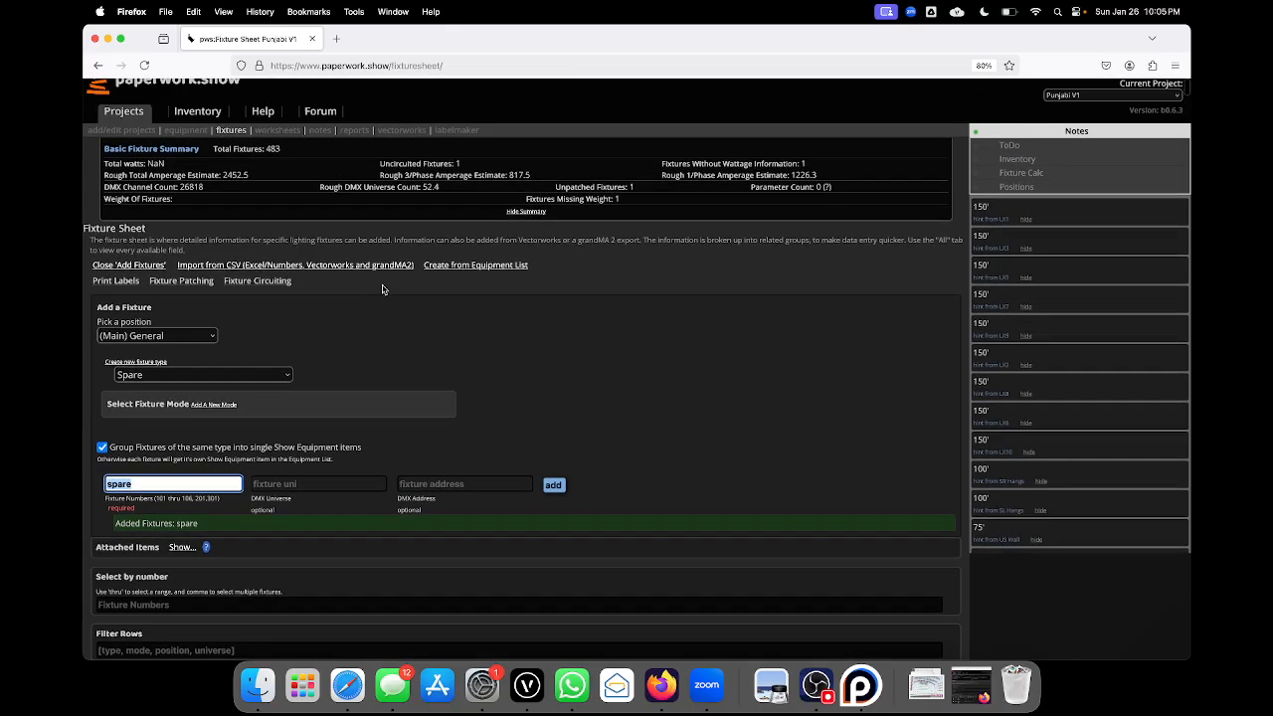
scroll(383, 289, "up", 1)
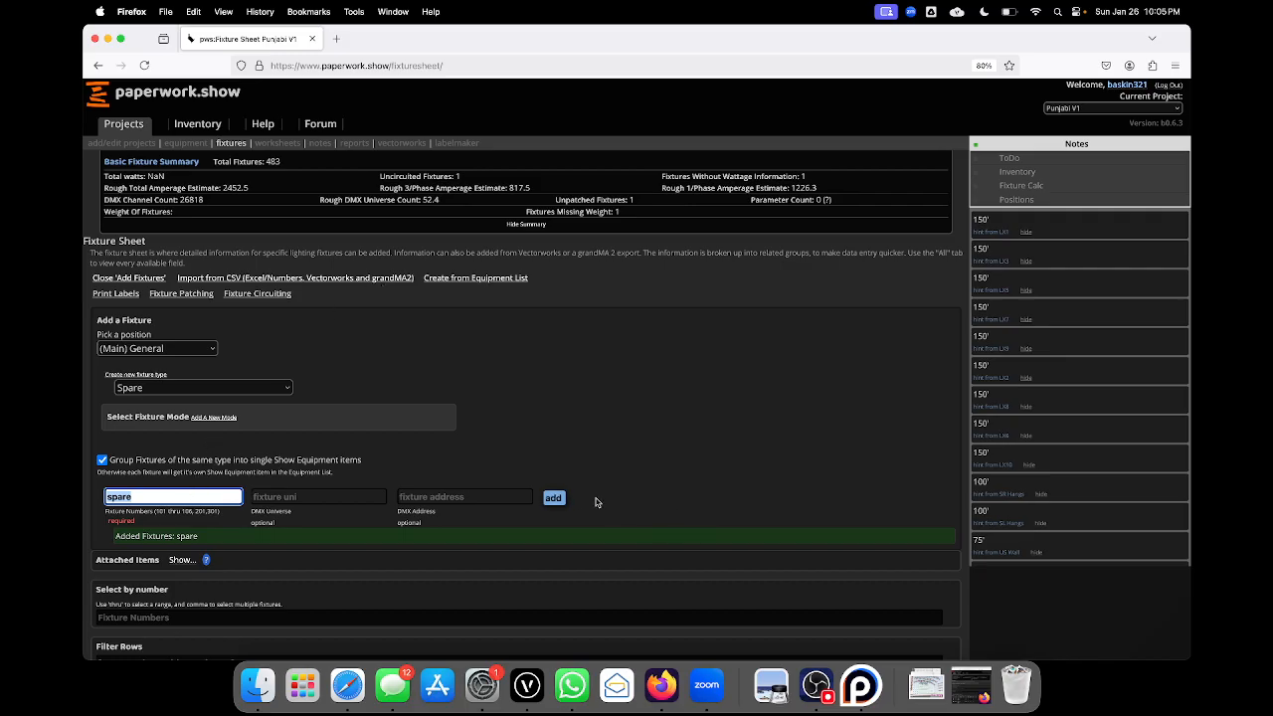
left_click(558, 498)
left_click(558, 498)
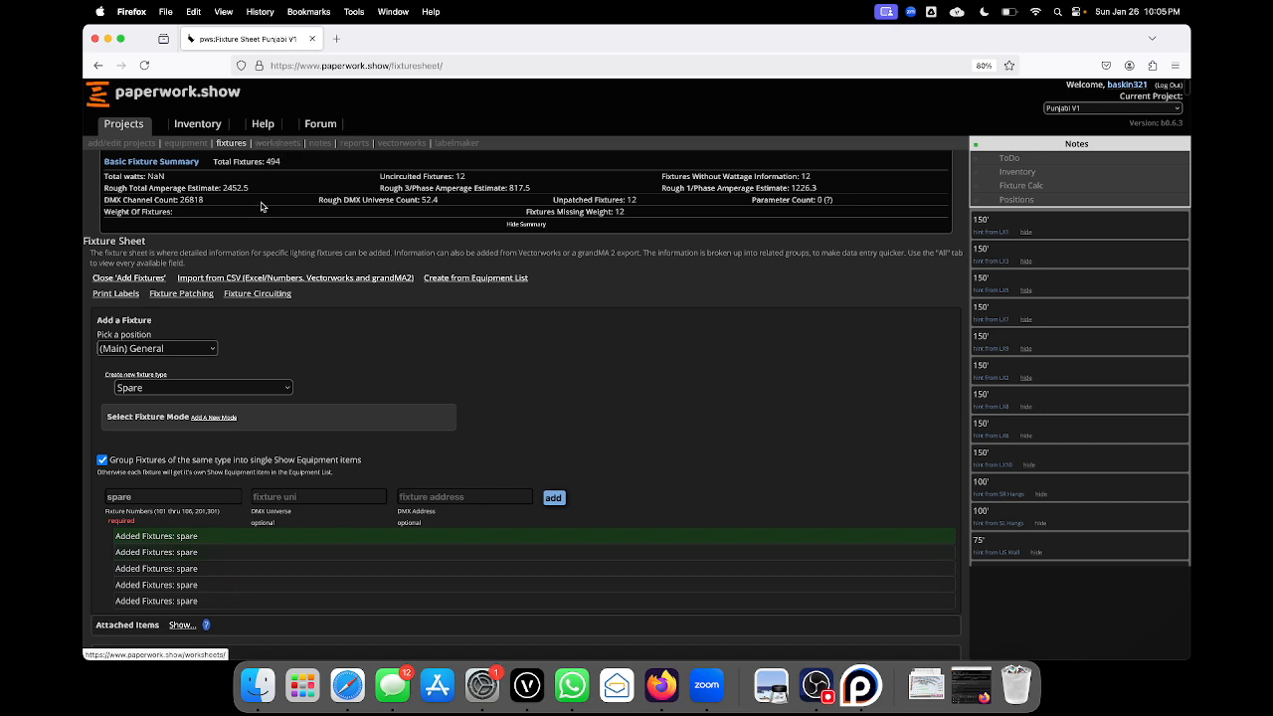
- In Fixture Circuiting, assign one spare each to circuits 2, 4 and 6 of multi ML128 on the Curve 12 SL #1 rack
left_click(273, 295)
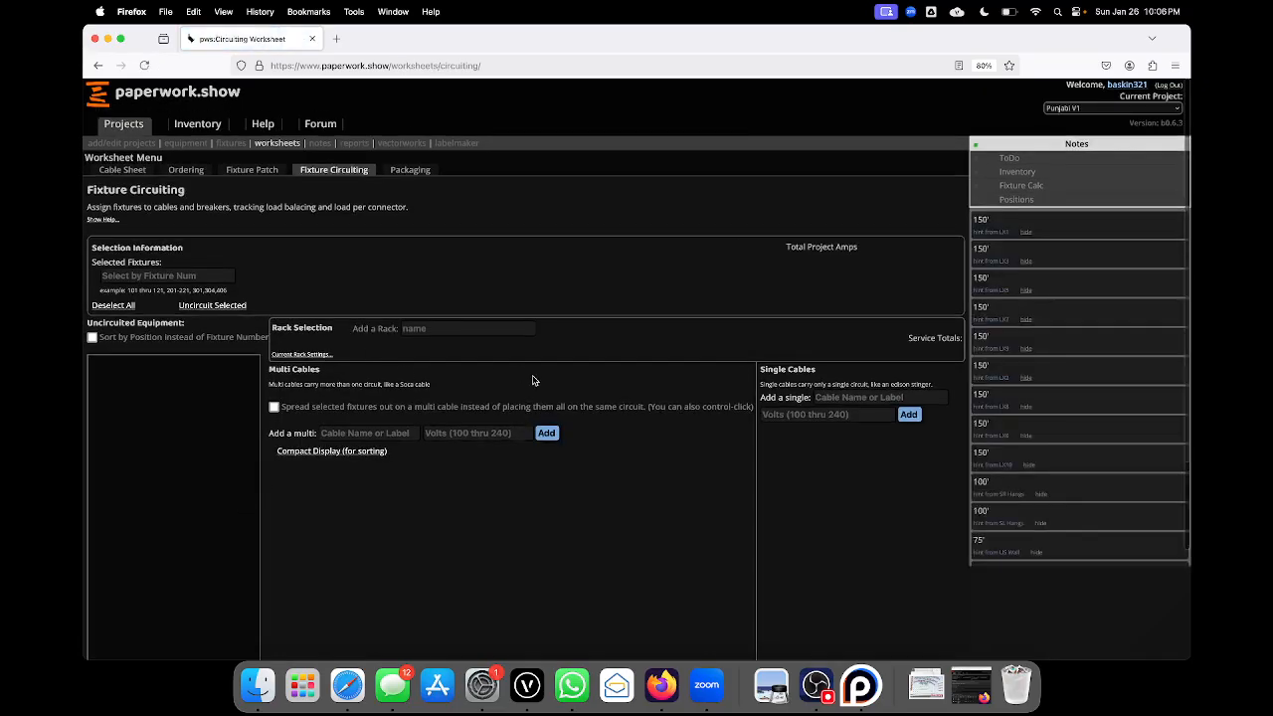
scroll(494, 313, "down", 2)
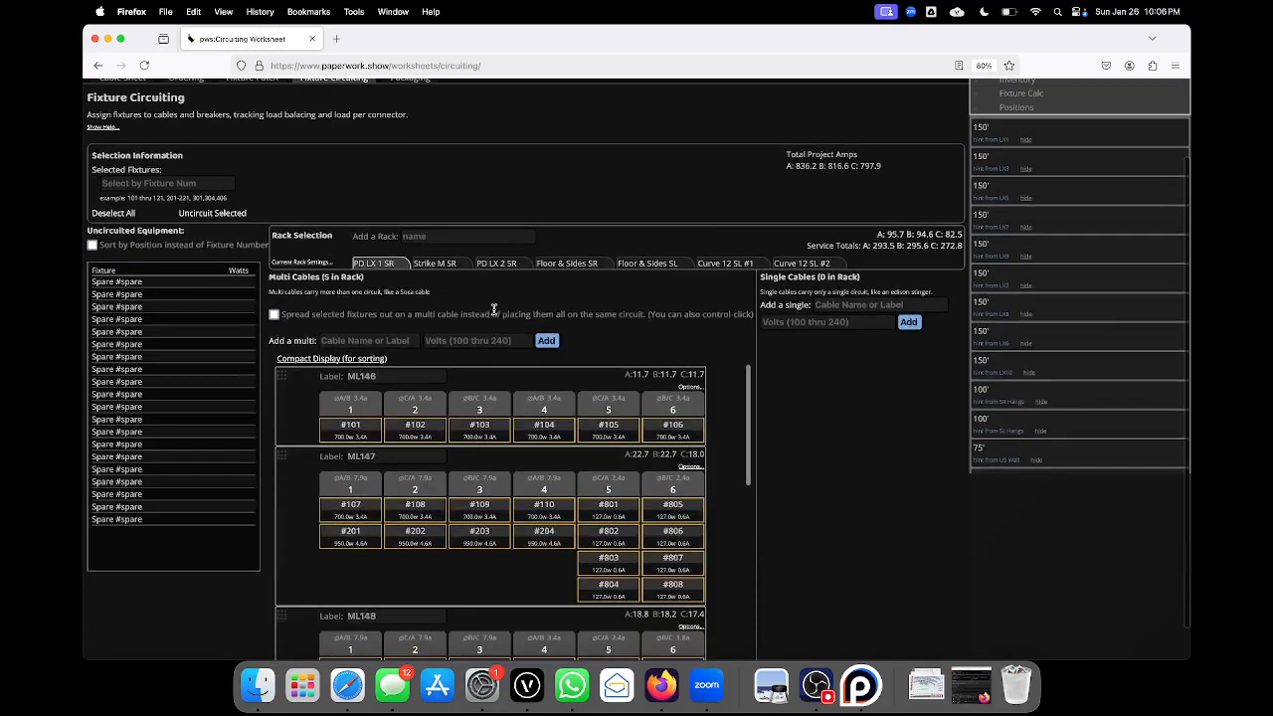
left_click(735, 263)
scroll(417, 334, "down", 1)
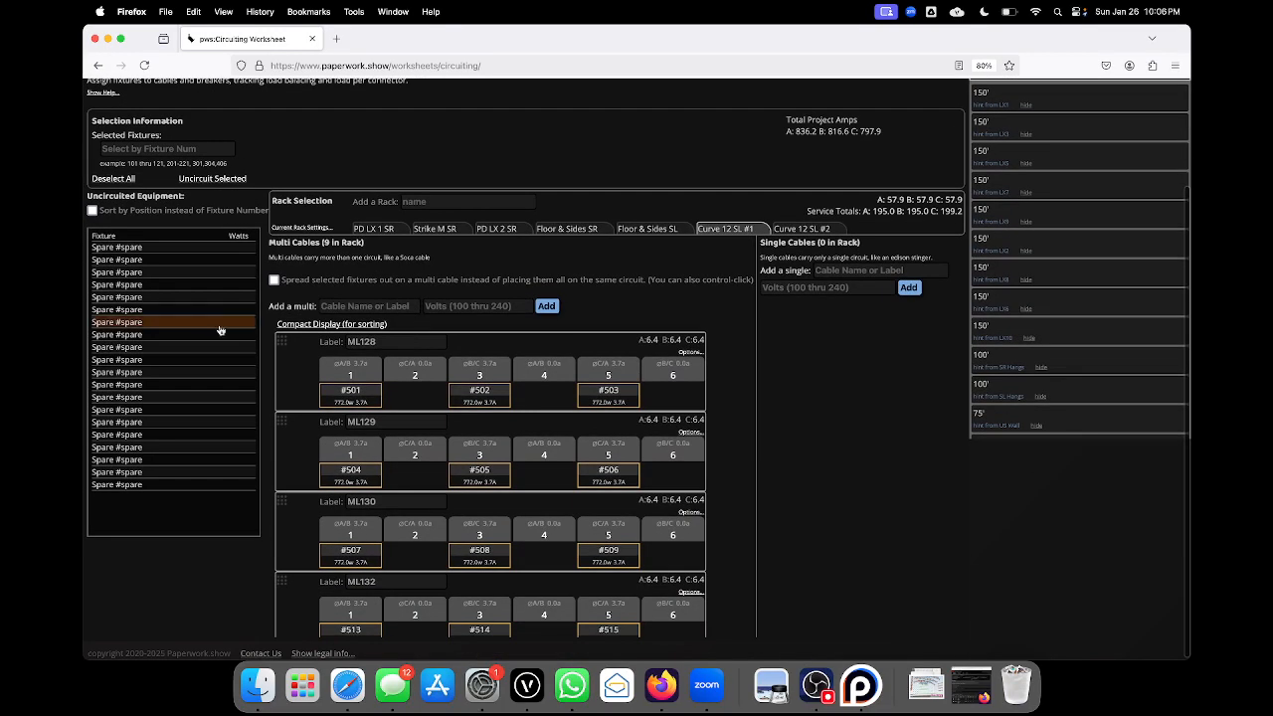
left_click(193, 250)
left_click(407, 378)
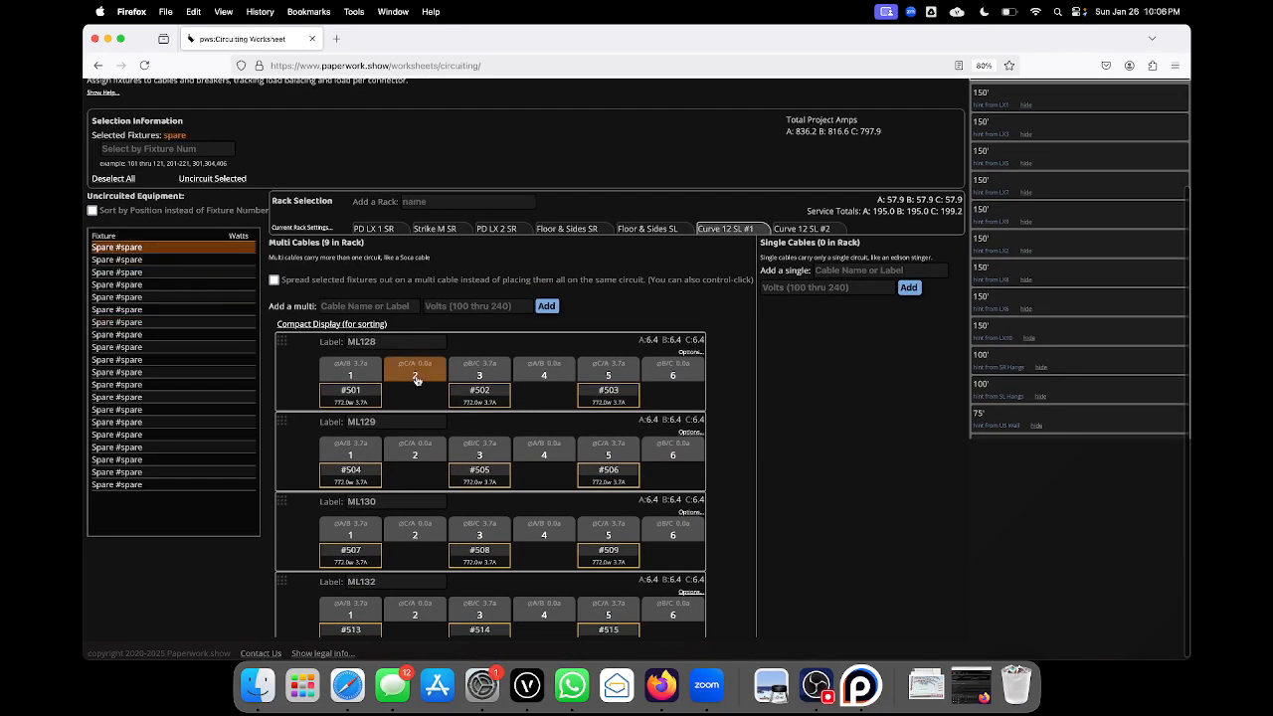
left_click(204, 248)
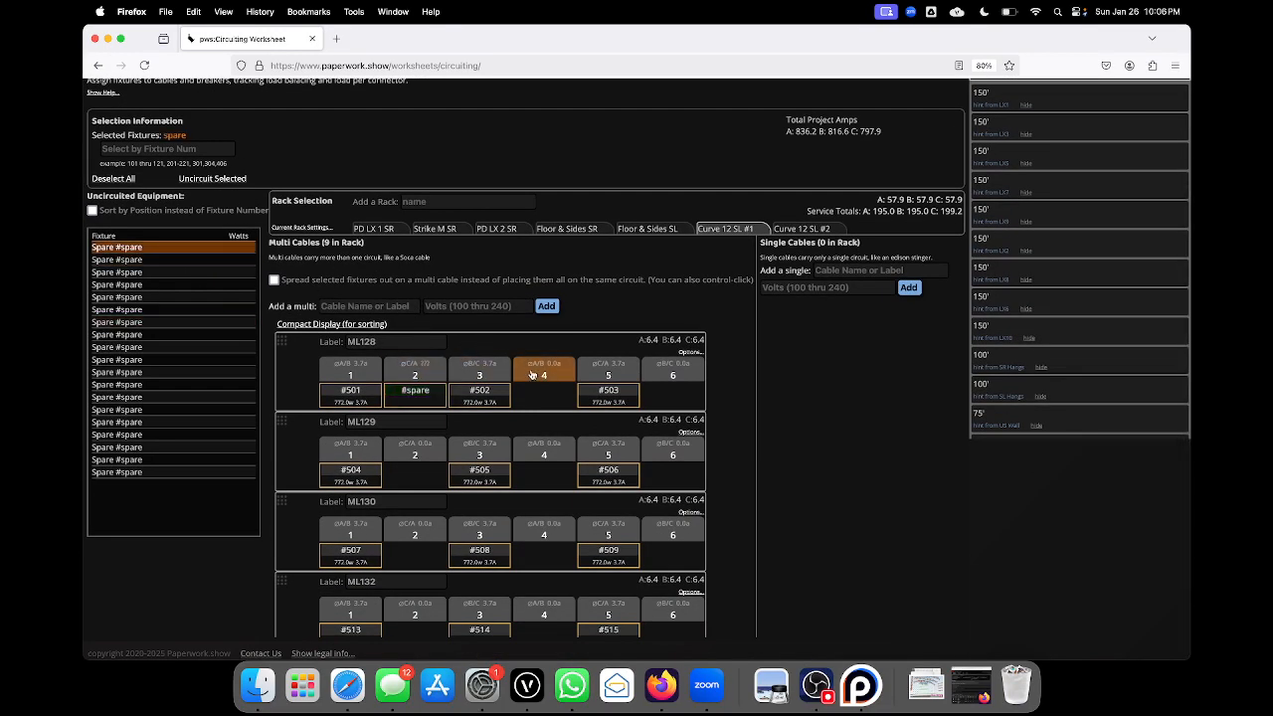
left_click(546, 376)
left_click(199, 249)
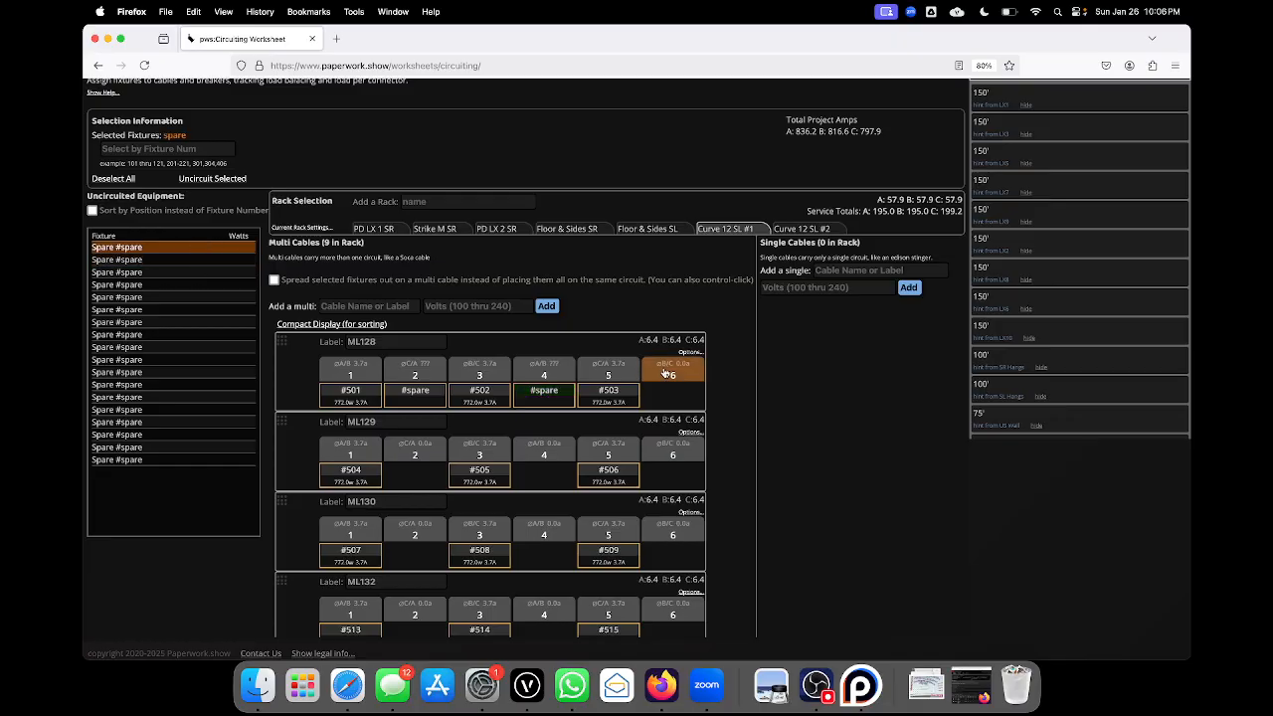
left_click(673, 376)
- Assign one spare fixture each to circuits 2, 4 and 6 of multi ML129
left_click(200, 250)
left_click(246, 261, "shift")
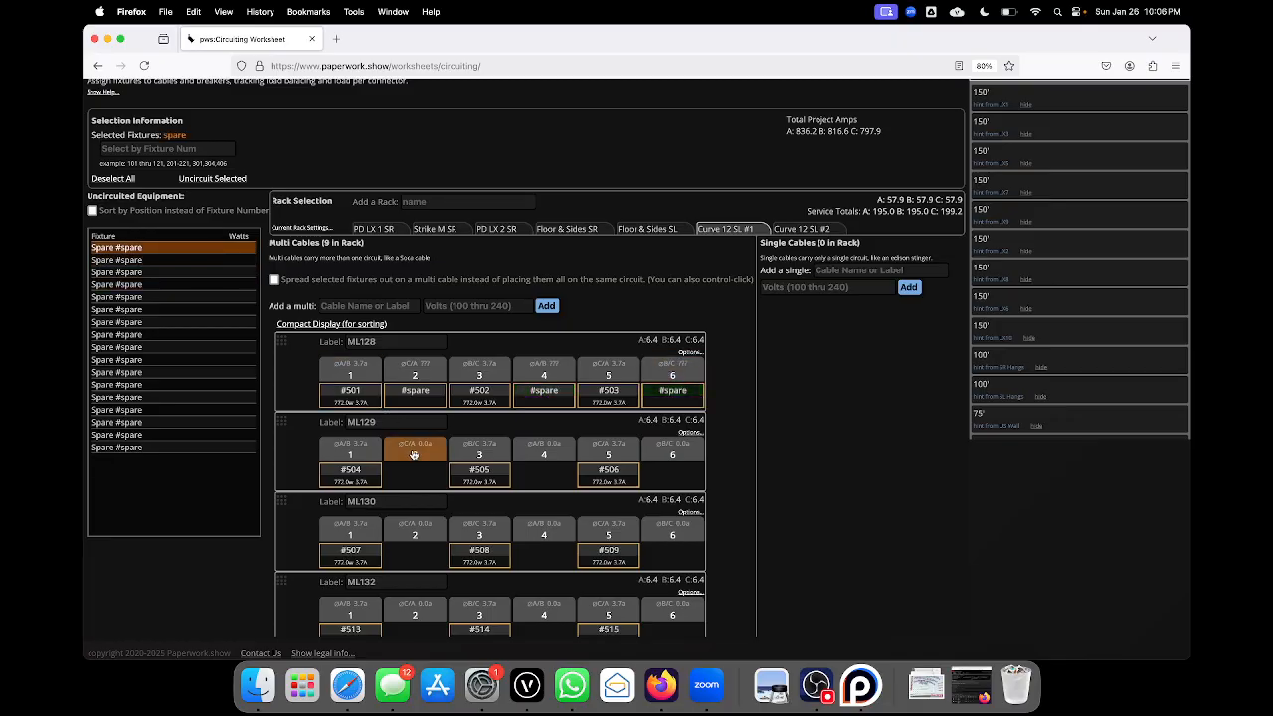
left_click(415, 453)
left_click(214, 251)
left_click(544, 454)
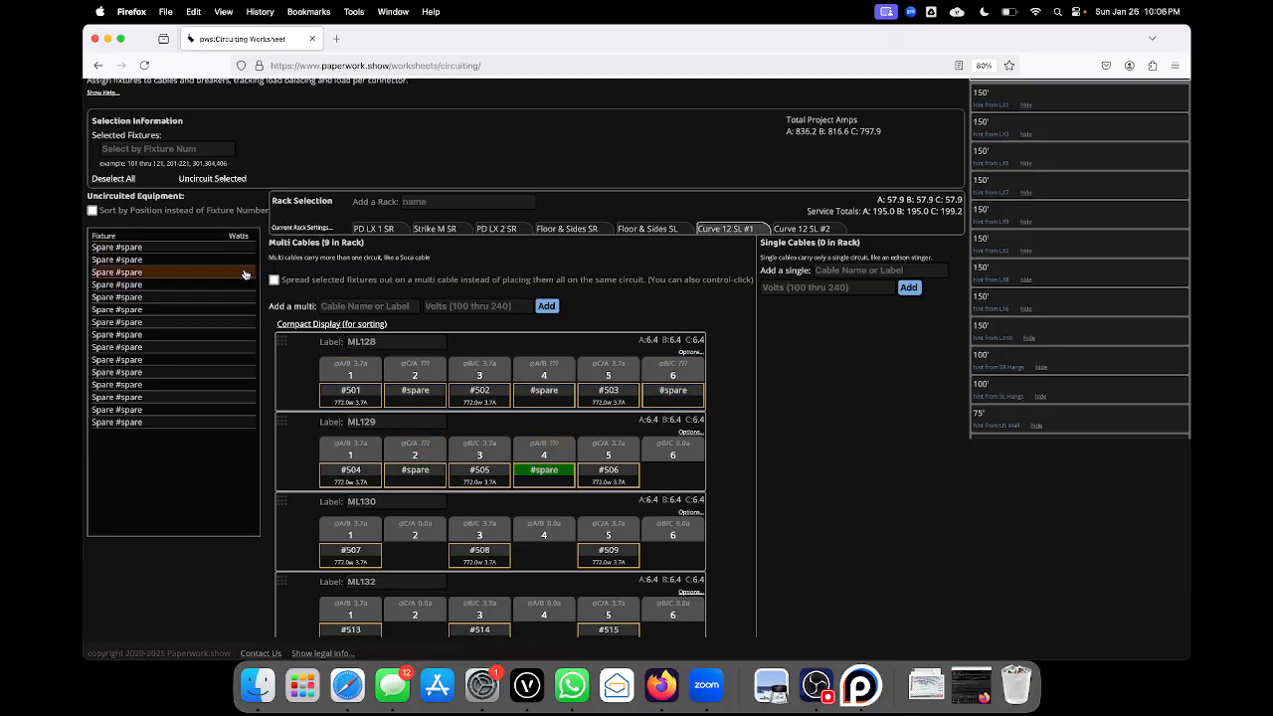
left_click(182, 250)
left_click(672, 452)
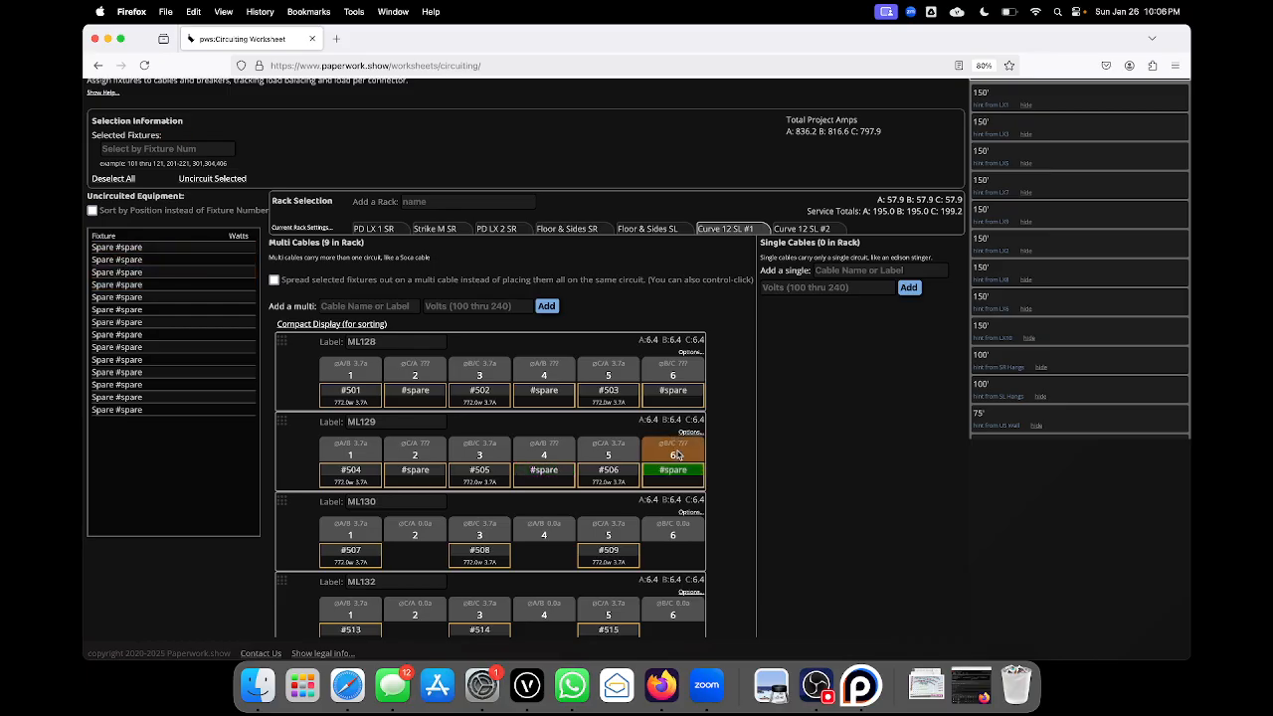
- Assign one spare fixture each to circuits 2, 4 and 6 of multi ML130
left_click(188, 250)
left_click(406, 524)
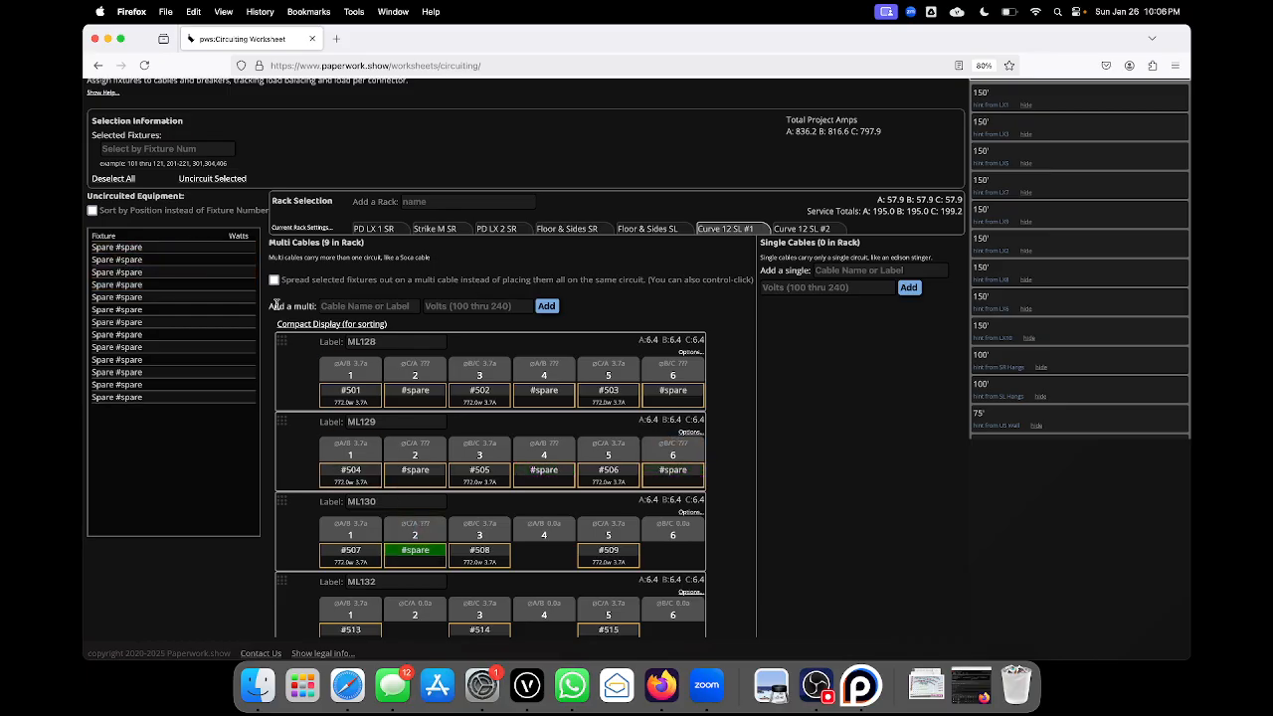
left_click(199, 250)
left_click(544, 537)
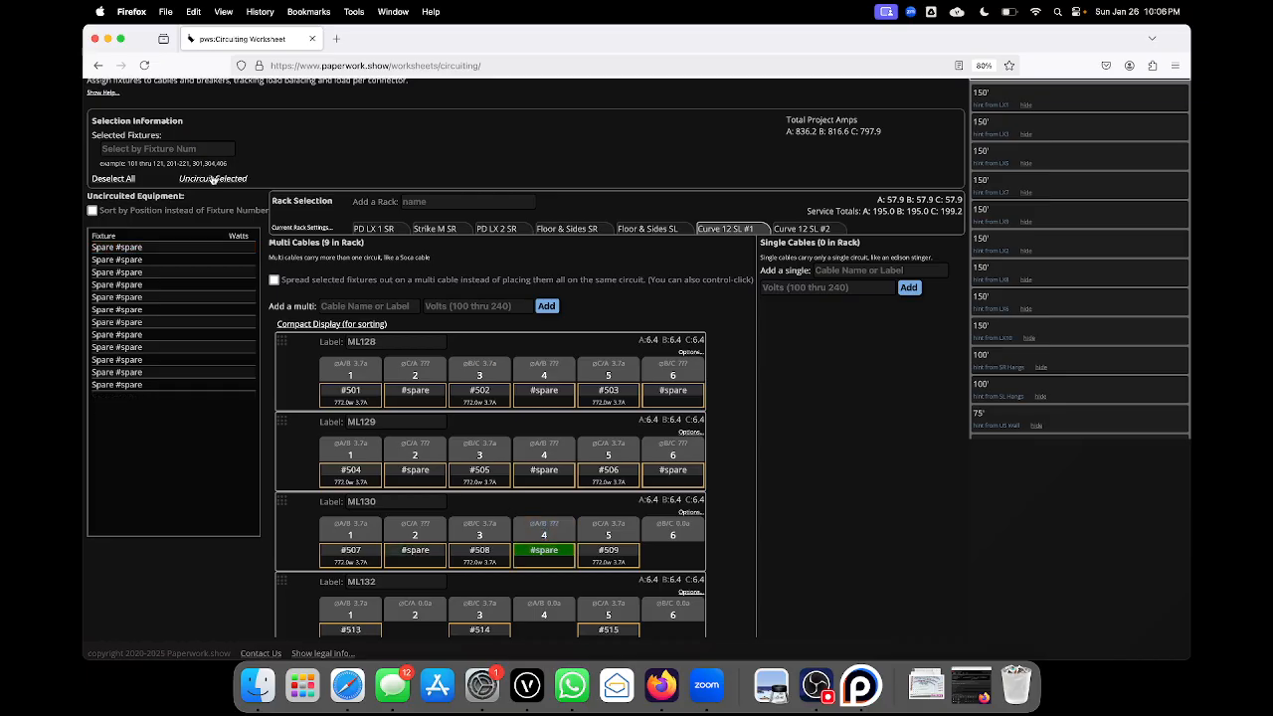
left_click(185, 248)
left_click(660, 539)
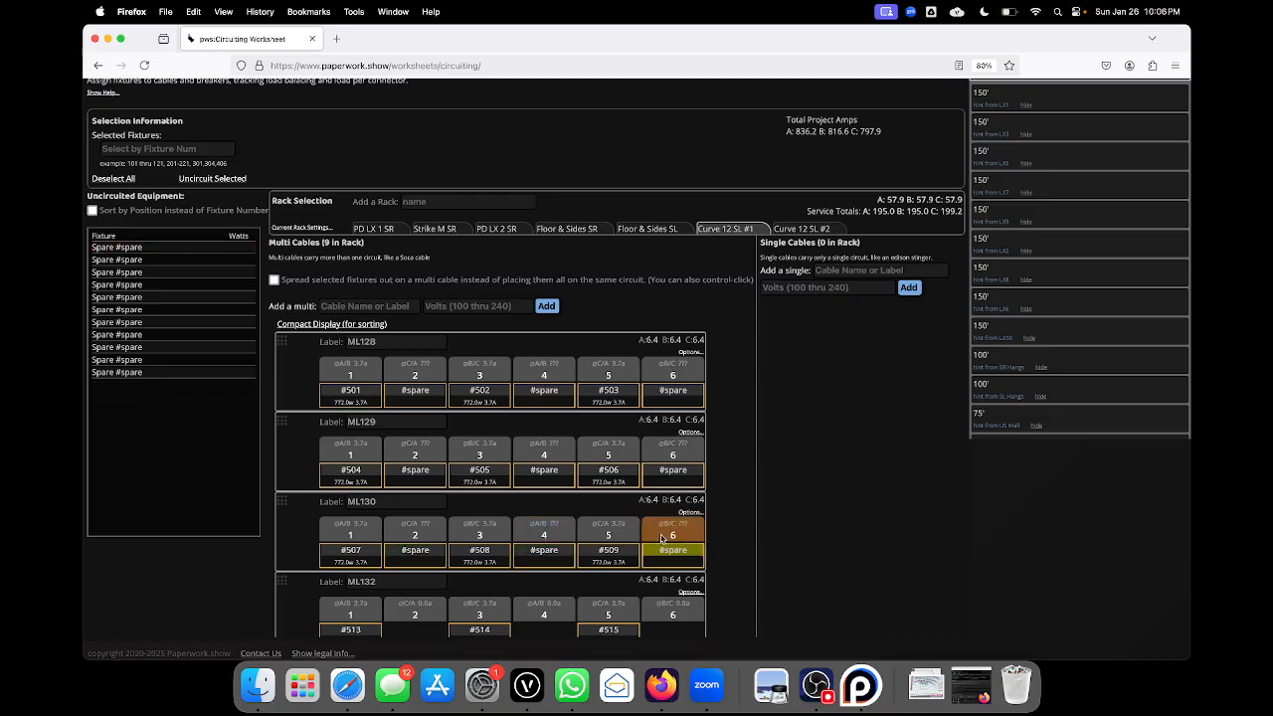
- Return to the label maker and load the "!! Breakout FLAG (copy)" label
scroll(557, 398, "up", 3)
left_click(456, 145)
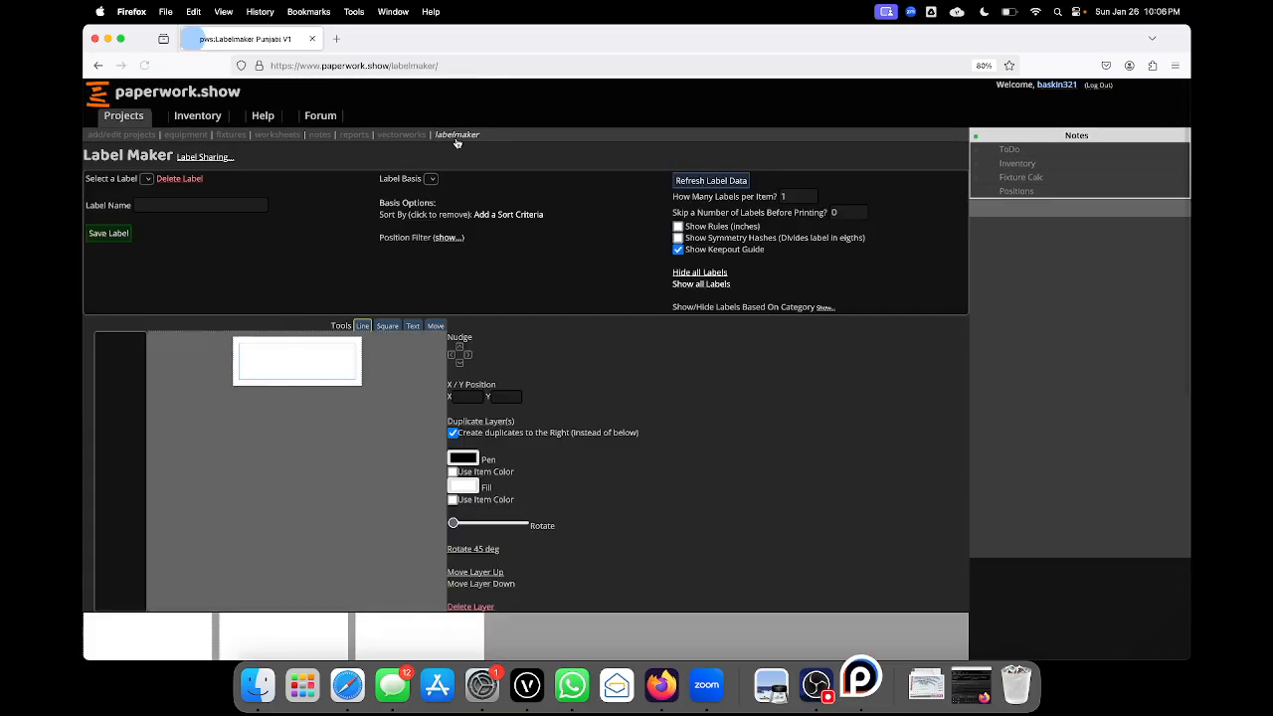
left_click(249, 189)
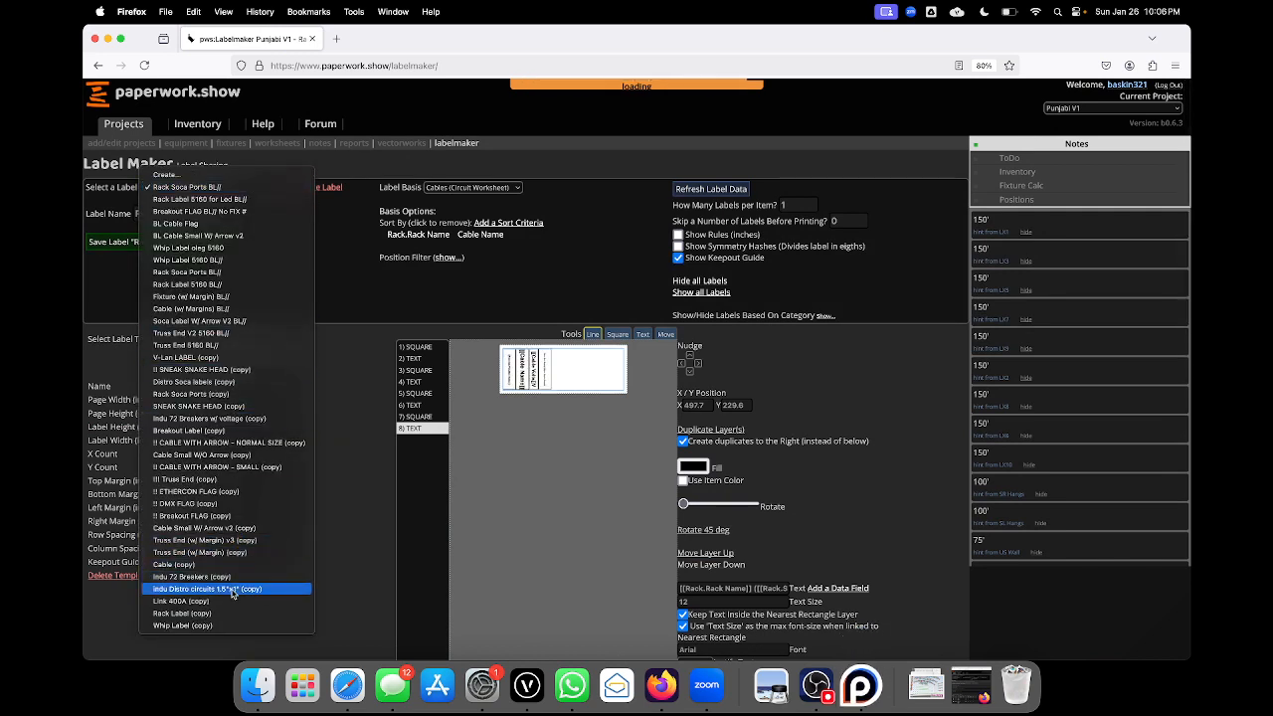
left_click(248, 517)
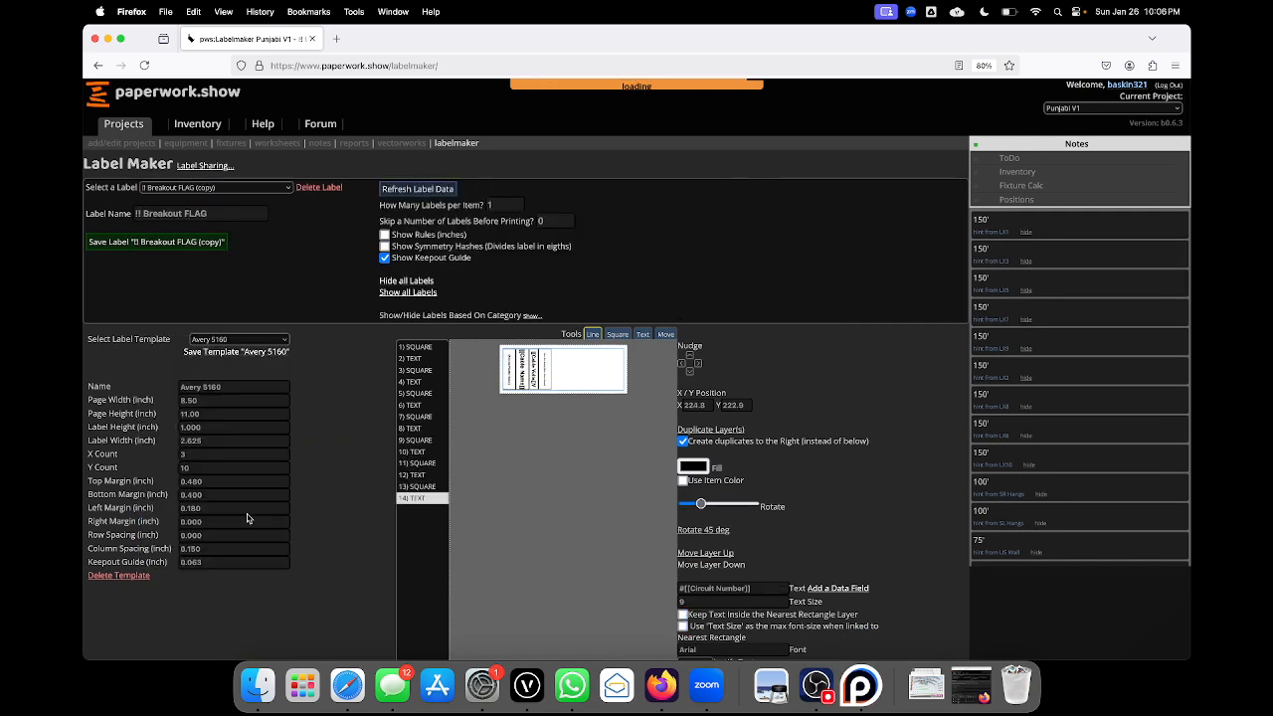
- Examine the generated breakout flag sheets, checking the flags for the spare circuits of multi ML128 and the flags without circuit data
scroll(378, 485, "down", 5)
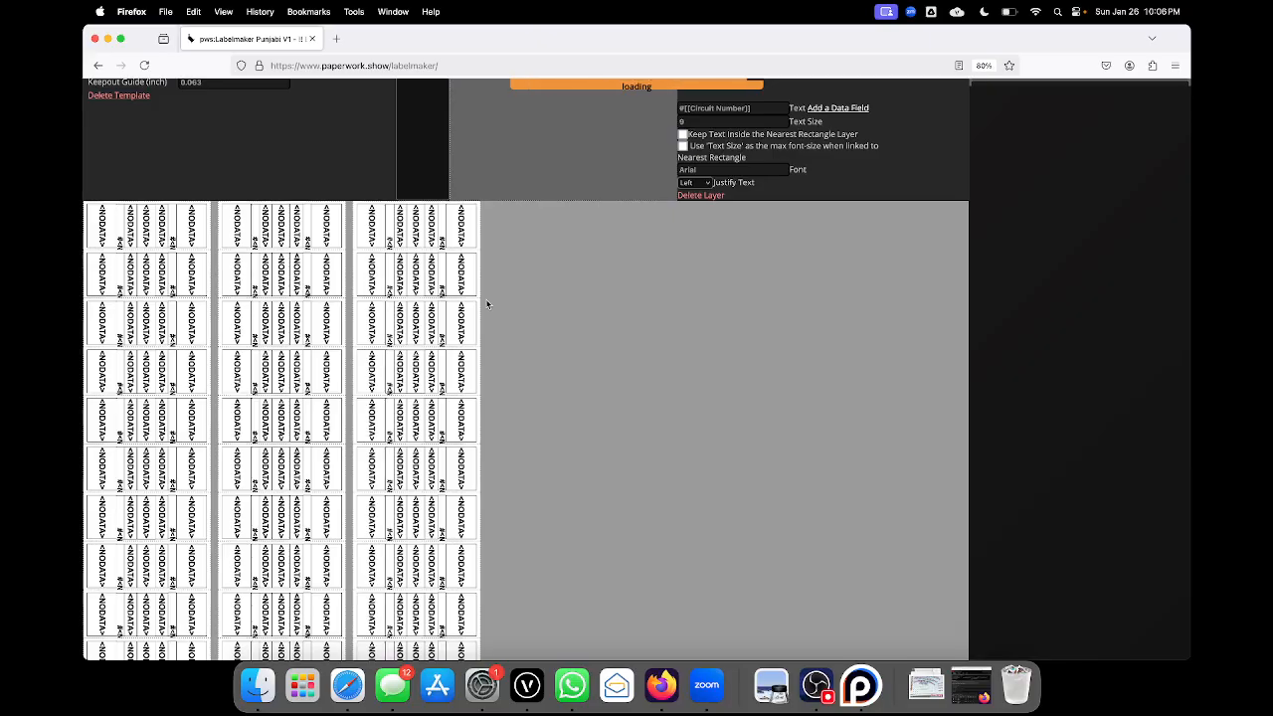
scroll(488, 304, "down", 20)
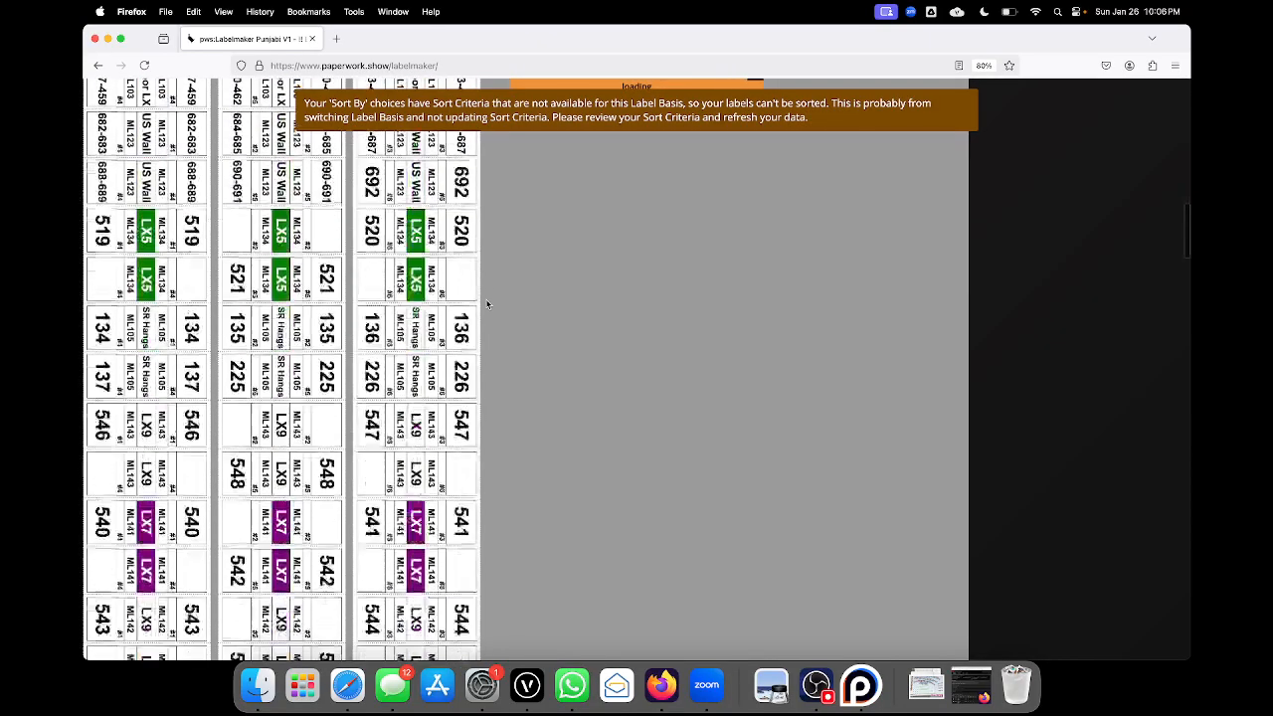
scroll(487, 305, "up", 10)
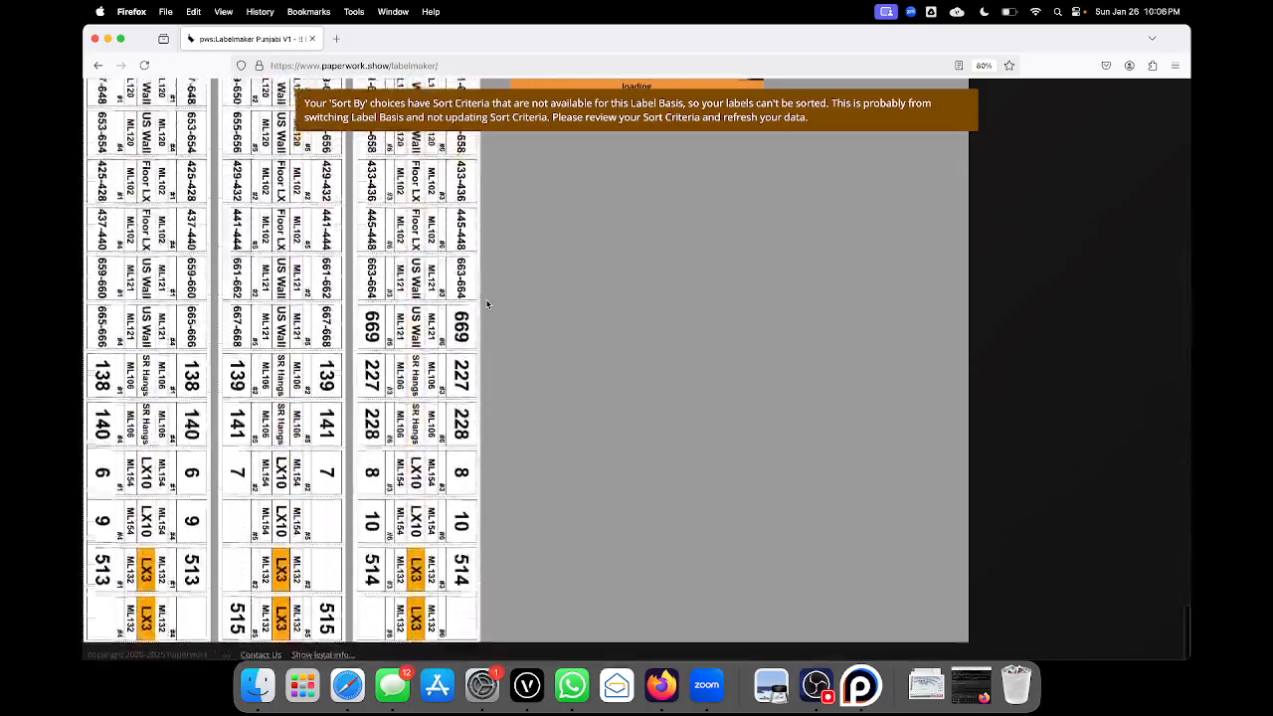
scroll(406, 398, "up", 10)
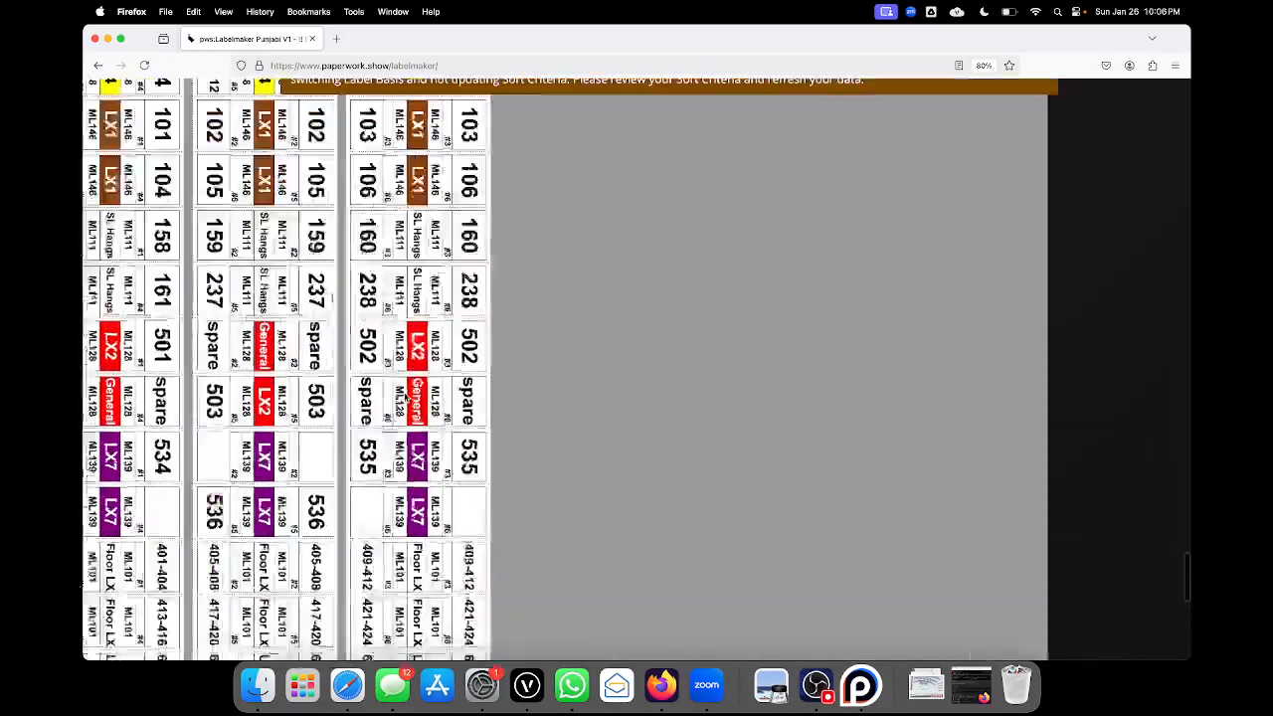
scroll(670, 347, "up", 10)
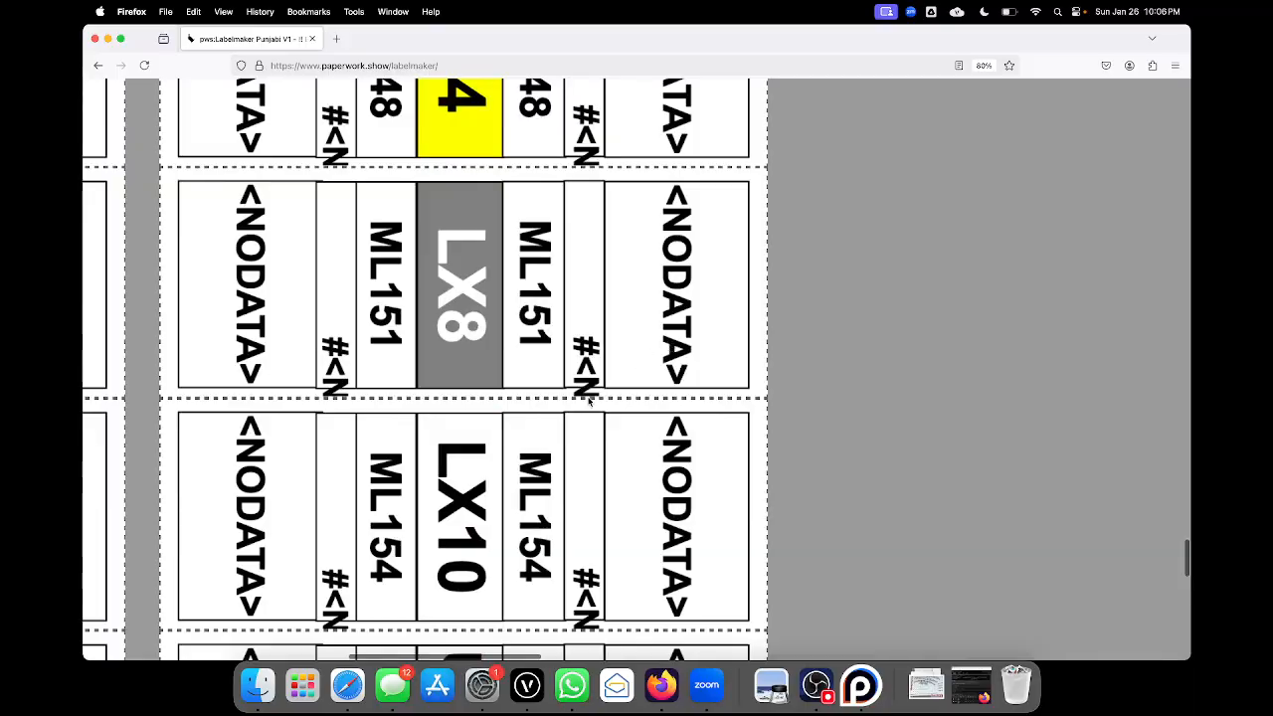
scroll(589, 402, "down", 3)
scroll(589, 402, "down", 10)
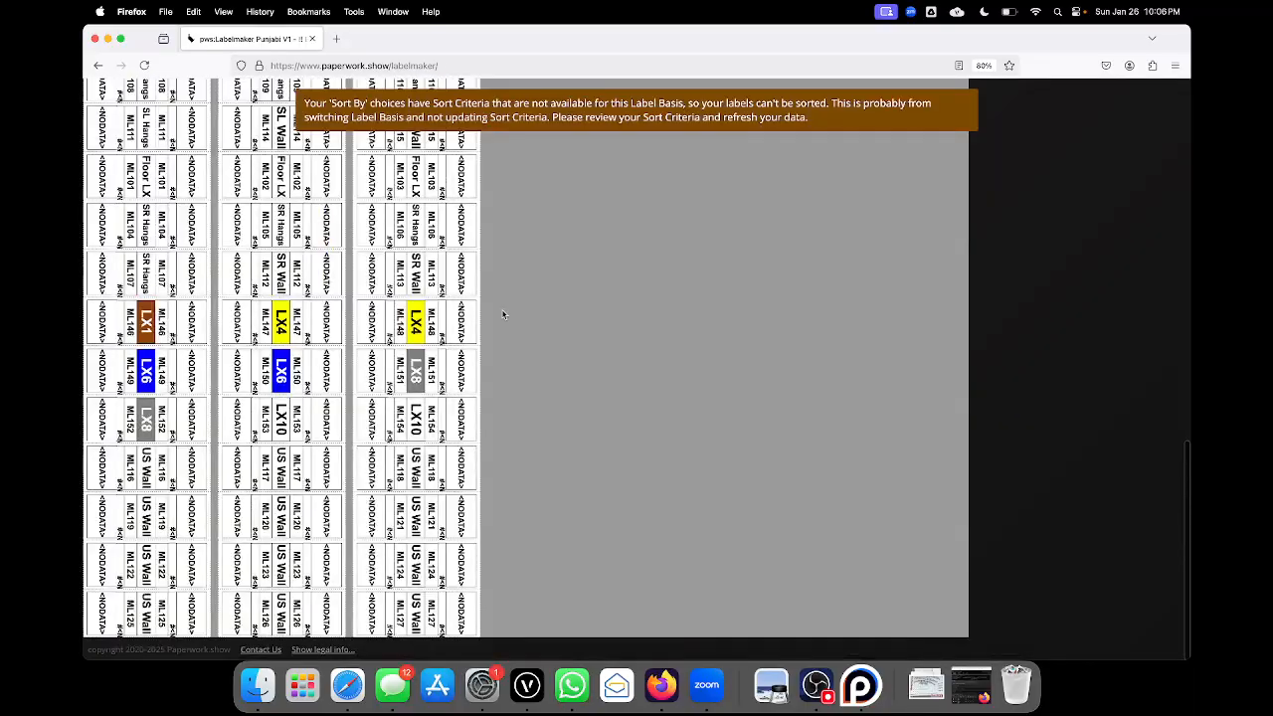
scroll(503, 315, "up", 10)
scroll(502, 314, "down", 8)
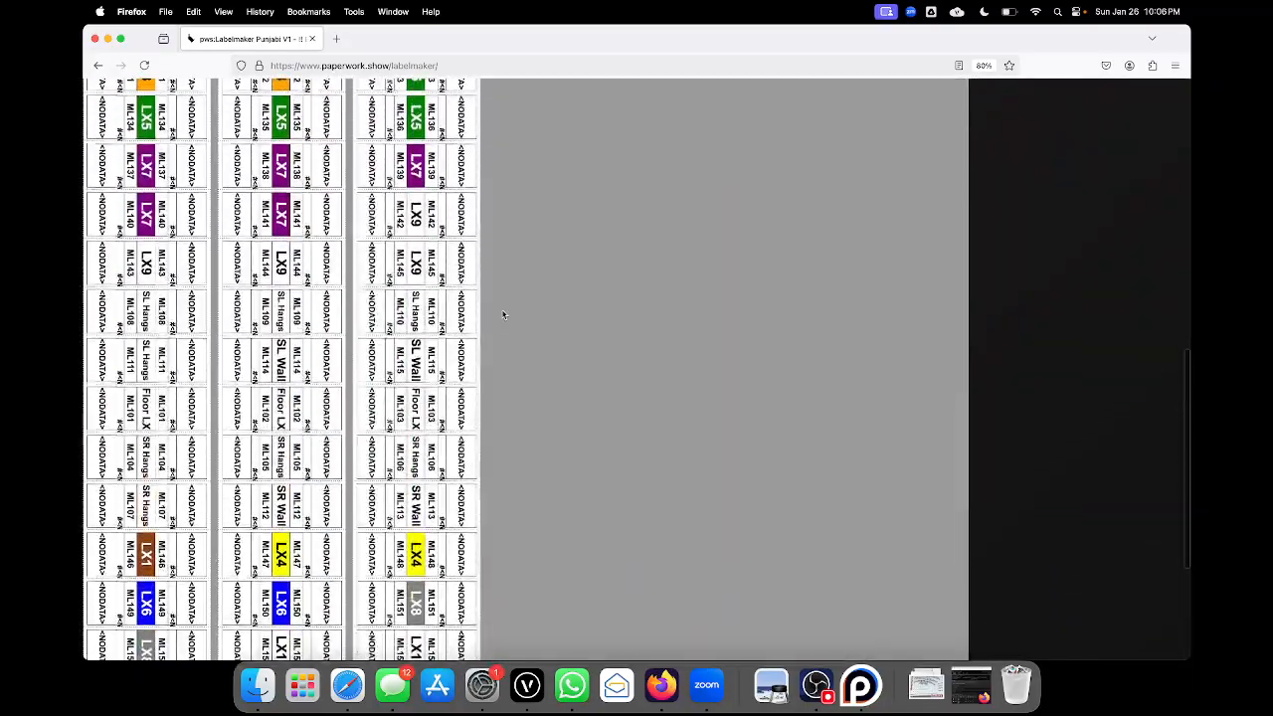
scroll(503, 315, "down", 5)
scroll(574, 271, "up", 15)
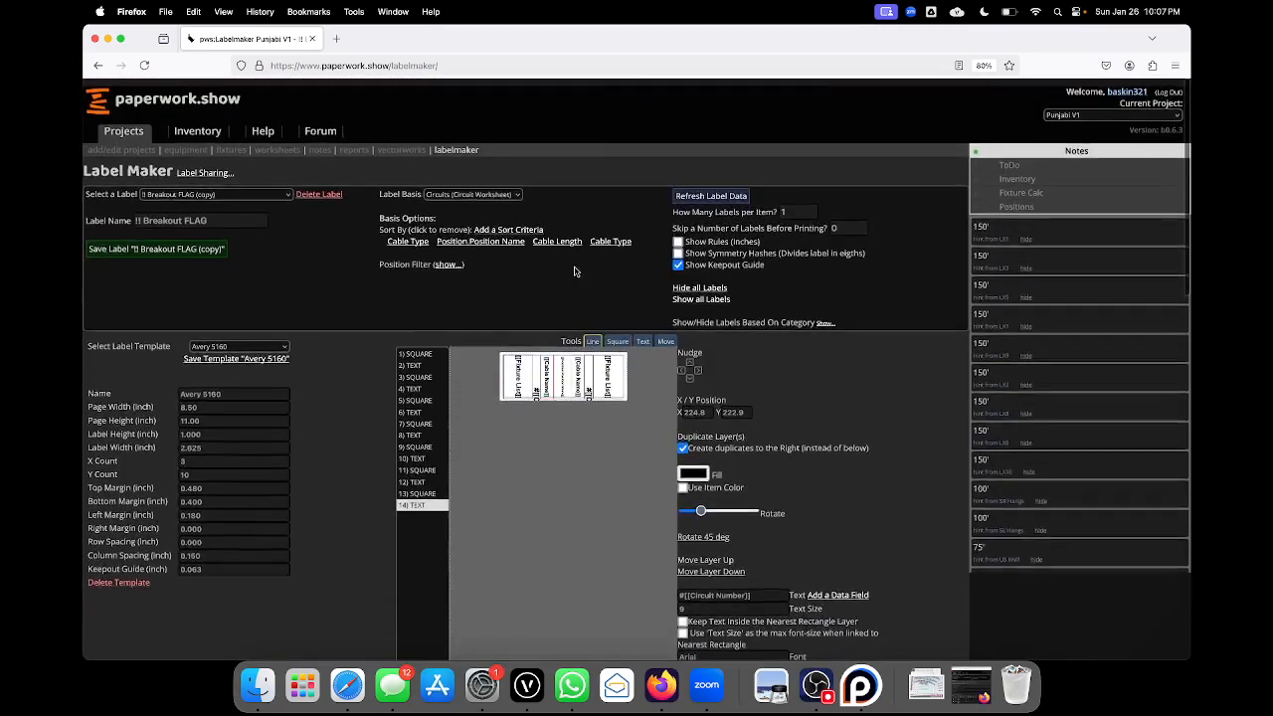
- Refresh the label data and check the spare flags of multis ML129 and ML130 on the breakout sheets
left_click(712, 195)
scroll(508, 441, "down", 5)
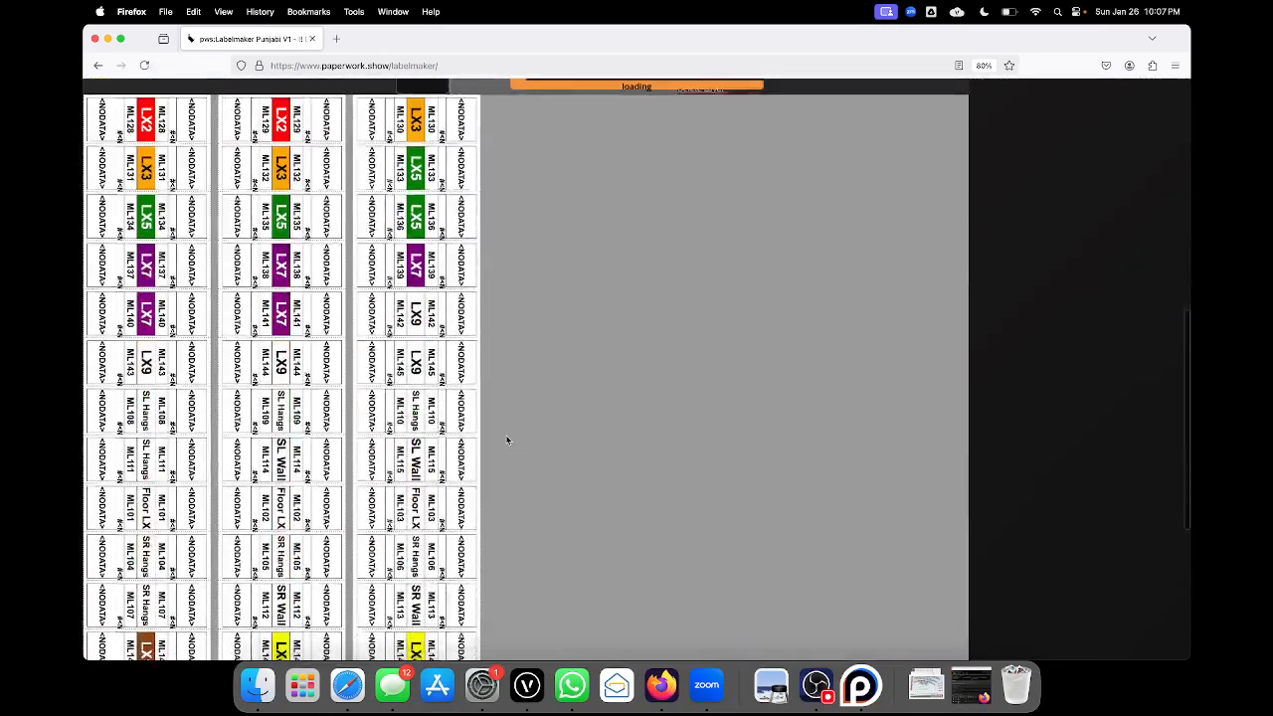
scroll(508, 441, "down", 1)
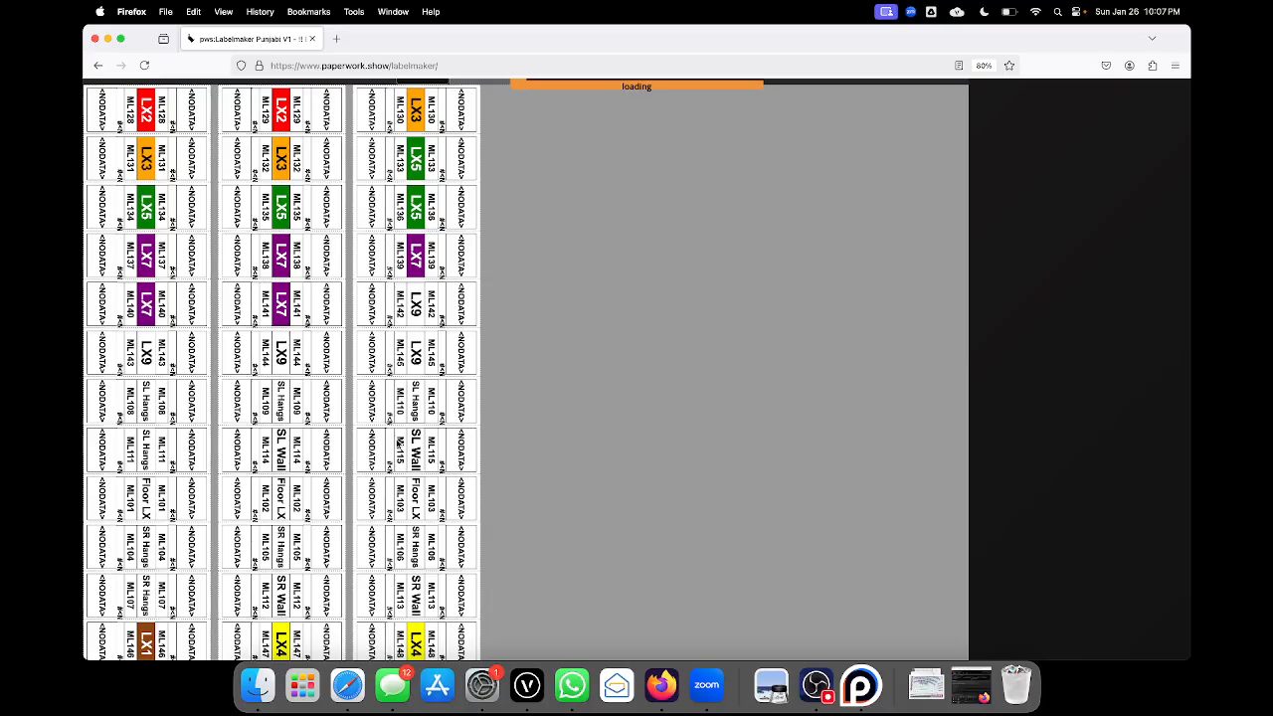
scroll(394, 445, "down", 20)
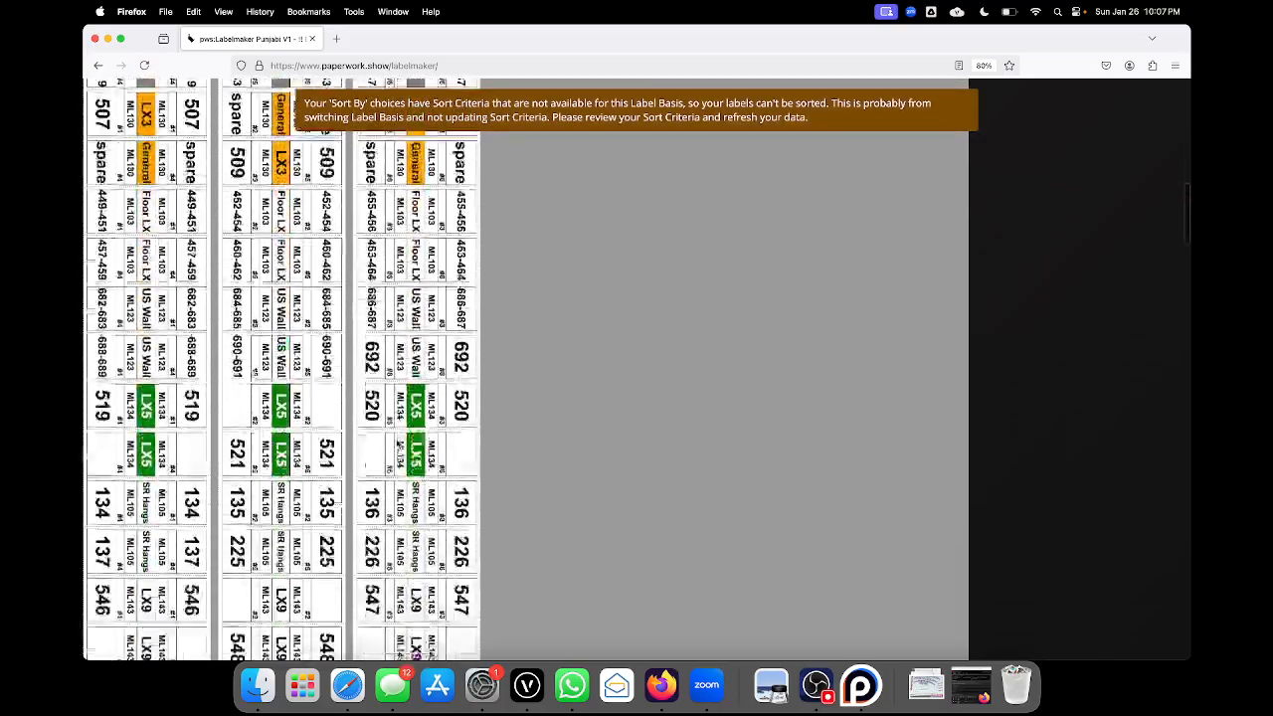
scroll(398, 445, "down", 20)
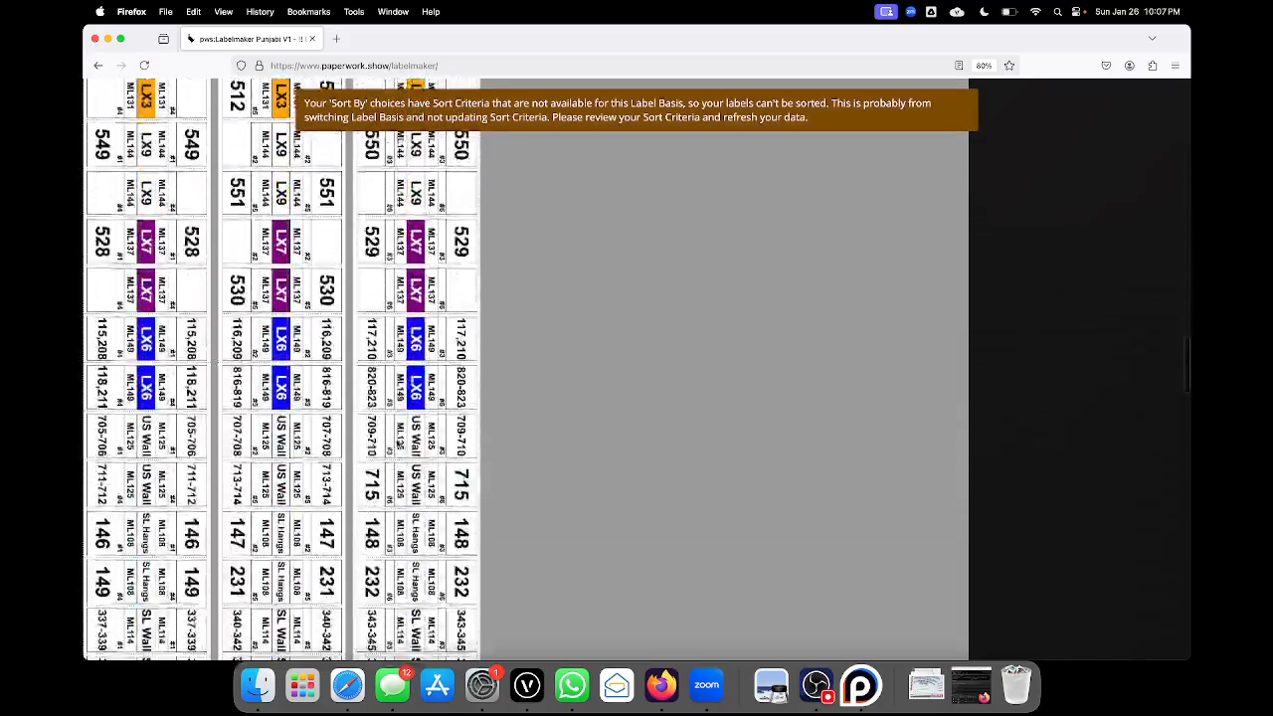
scroll(398, 445, "down", 20)
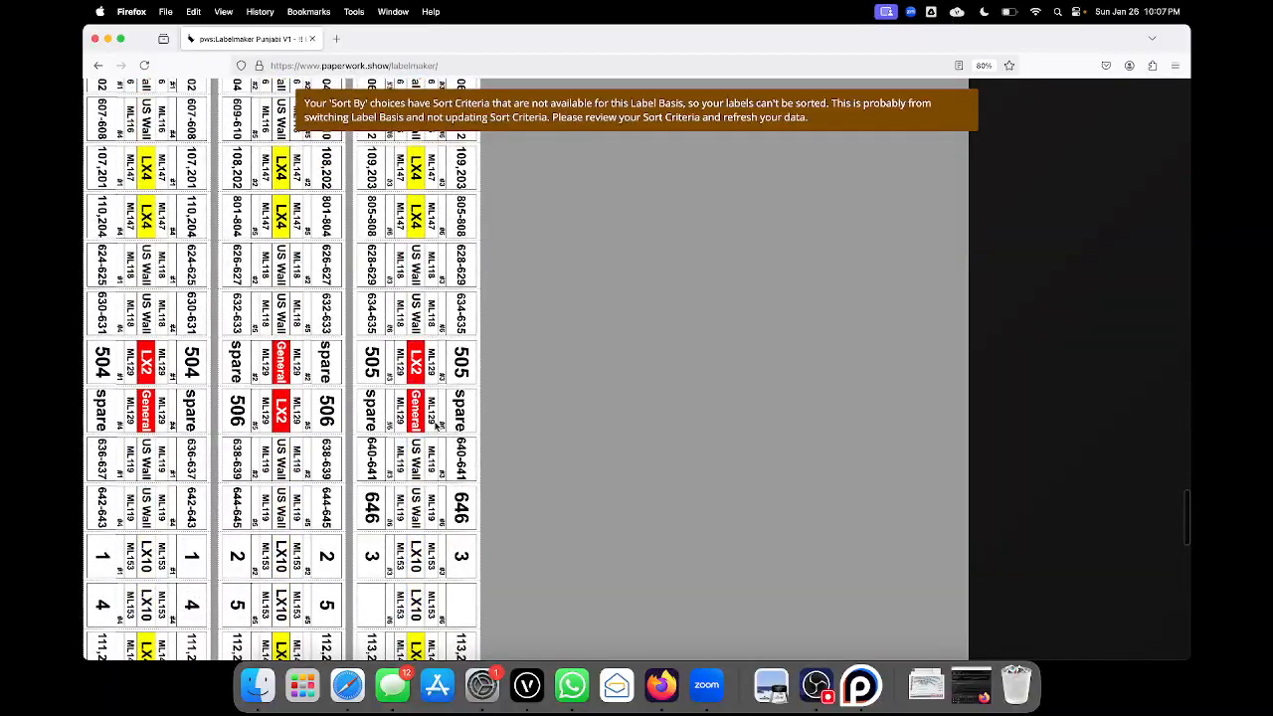
- In the equipment list, set the color of the General position to pink in both the Main and Roof parts
scroll(377, 408, "up", 20)
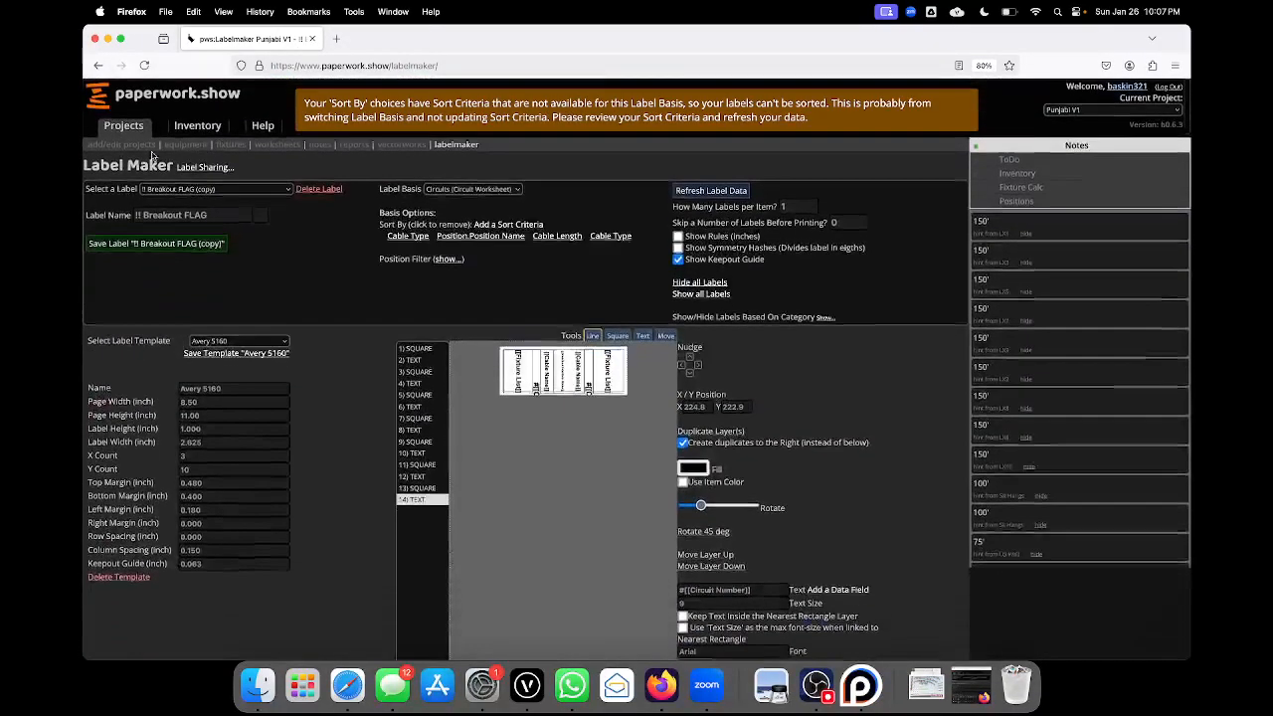
left_click(186, 145)
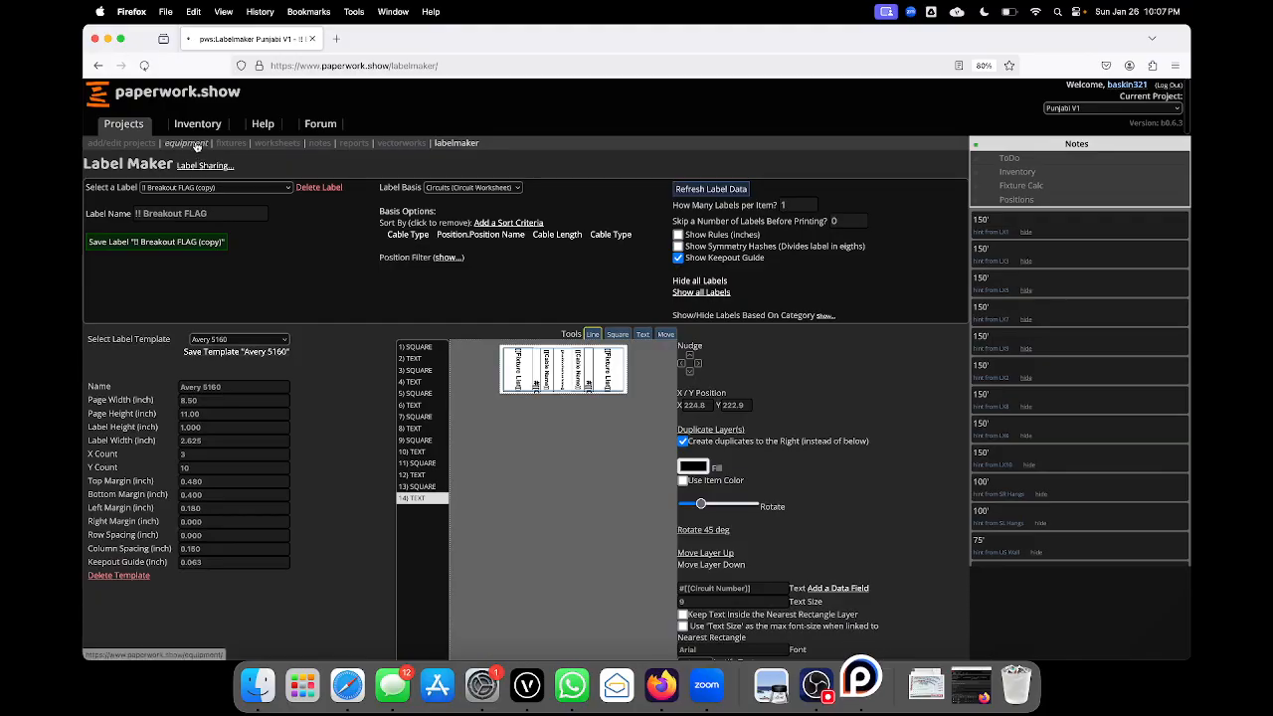
scroll(460, 421, "down", 3)
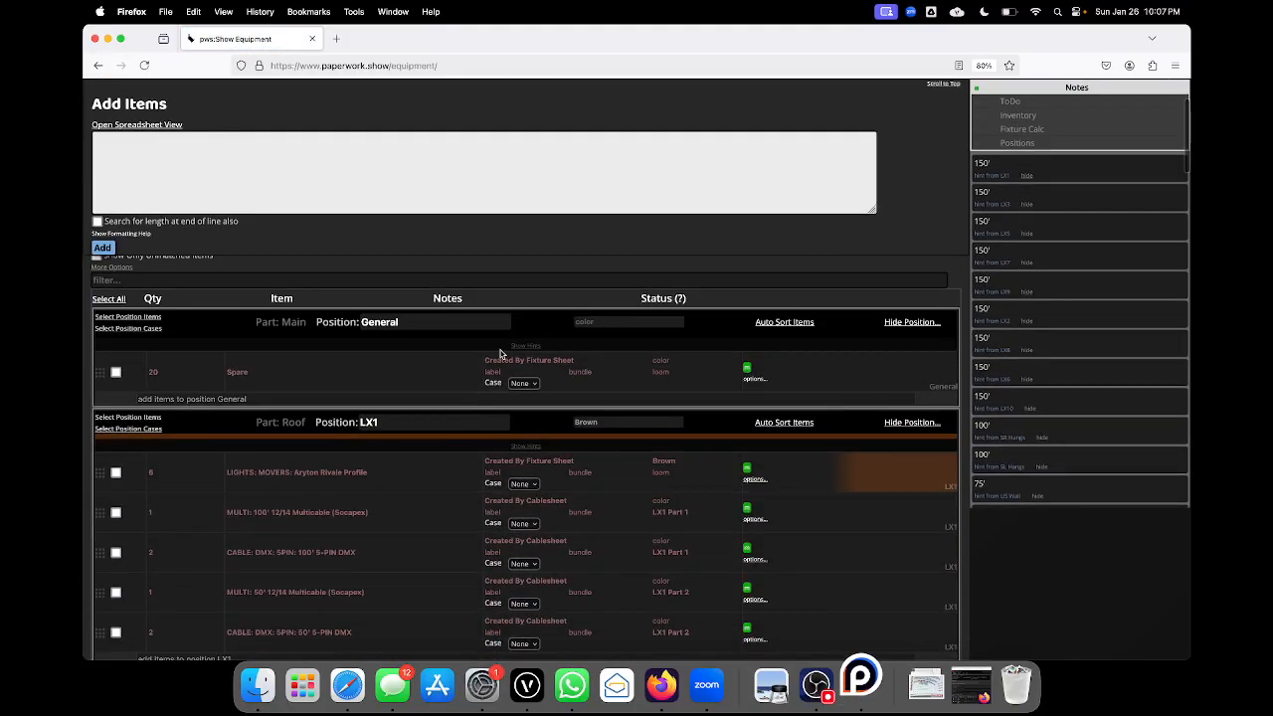
left_click(599, 323)
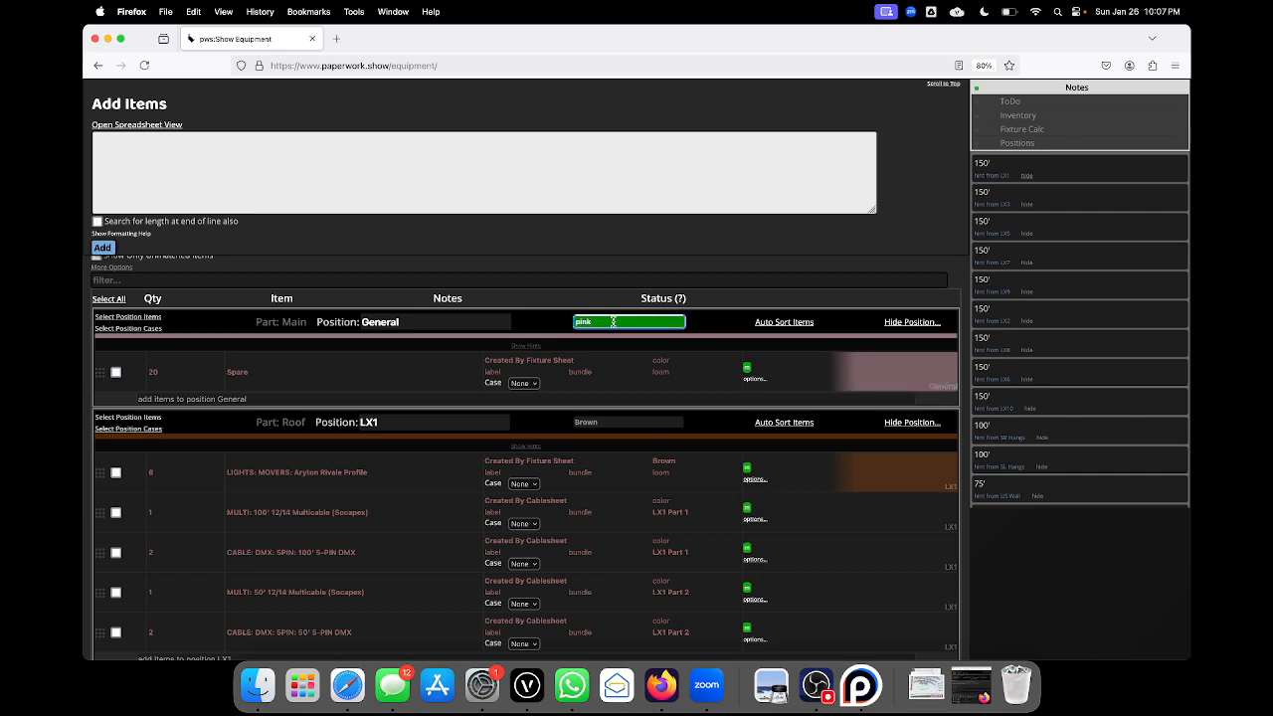
scroll(607, 451, "down", 5)
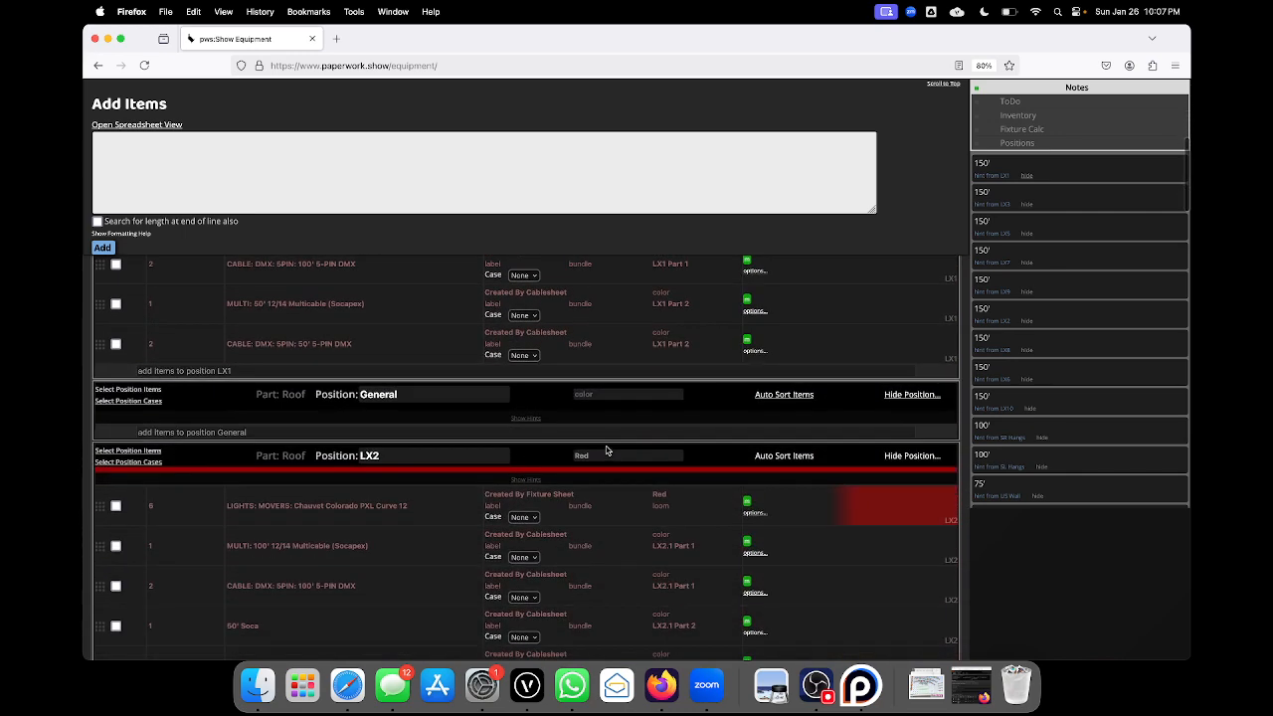
left_click(629, 396)
type("pink")
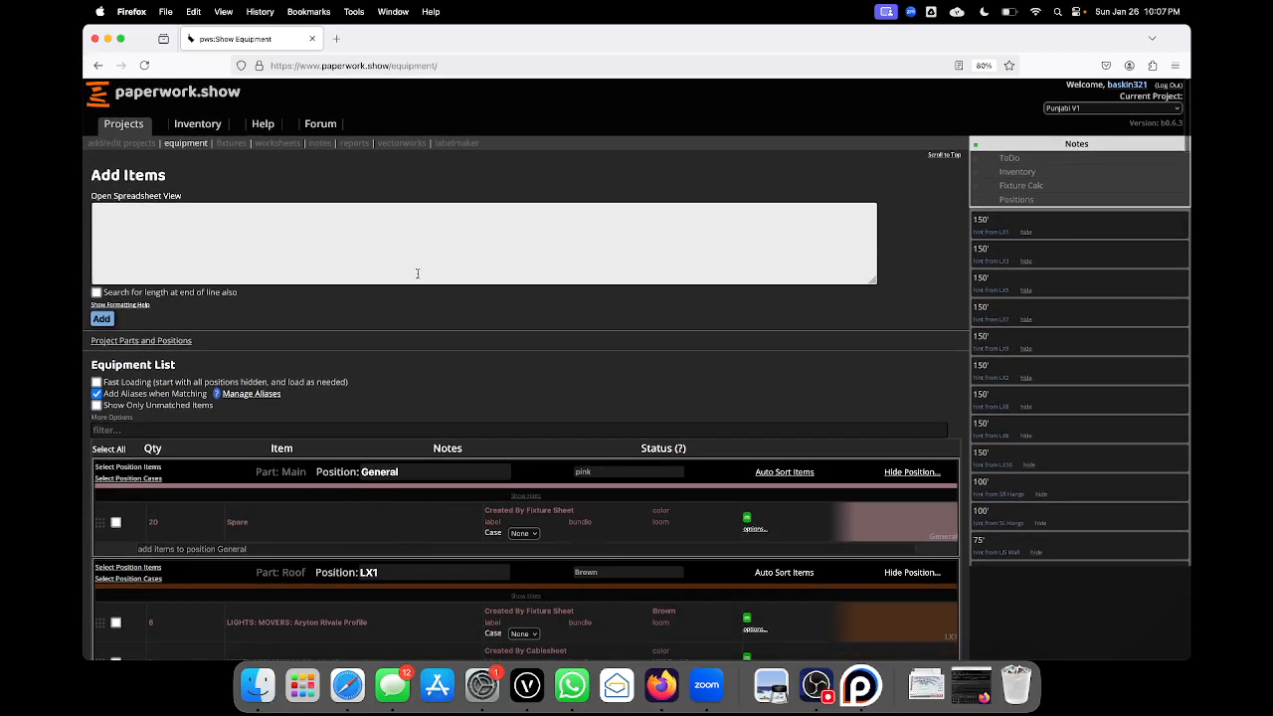
- Return to the label maker, reload the "!! Breakout FLAG (copy)" label and check the color of the spare flags
left_click(452, 143)
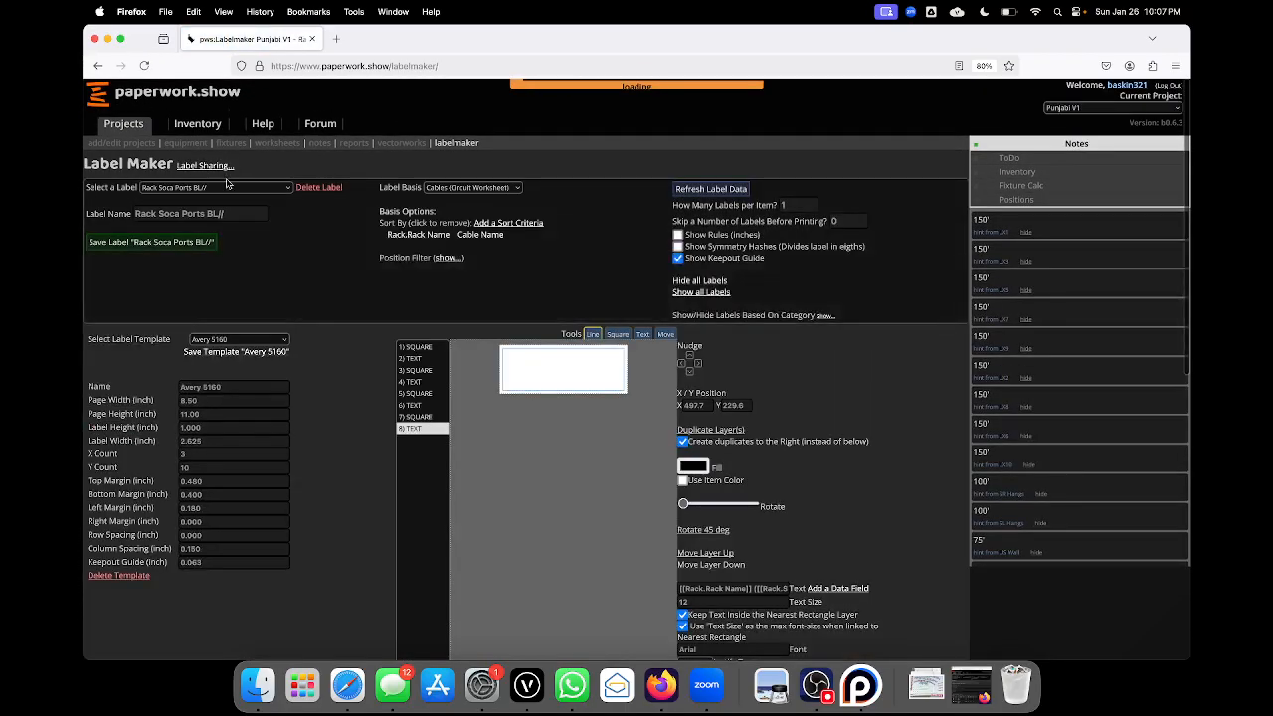
left_click(226, 186)
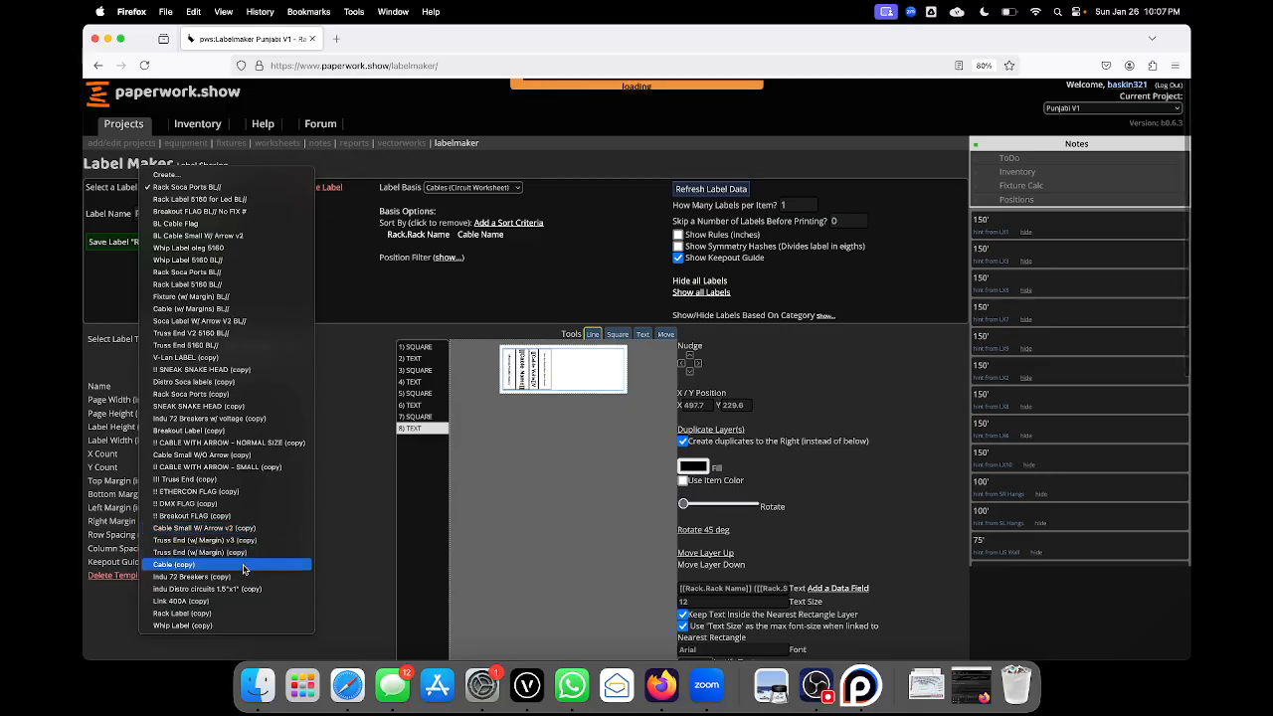
left_click(246, 516)
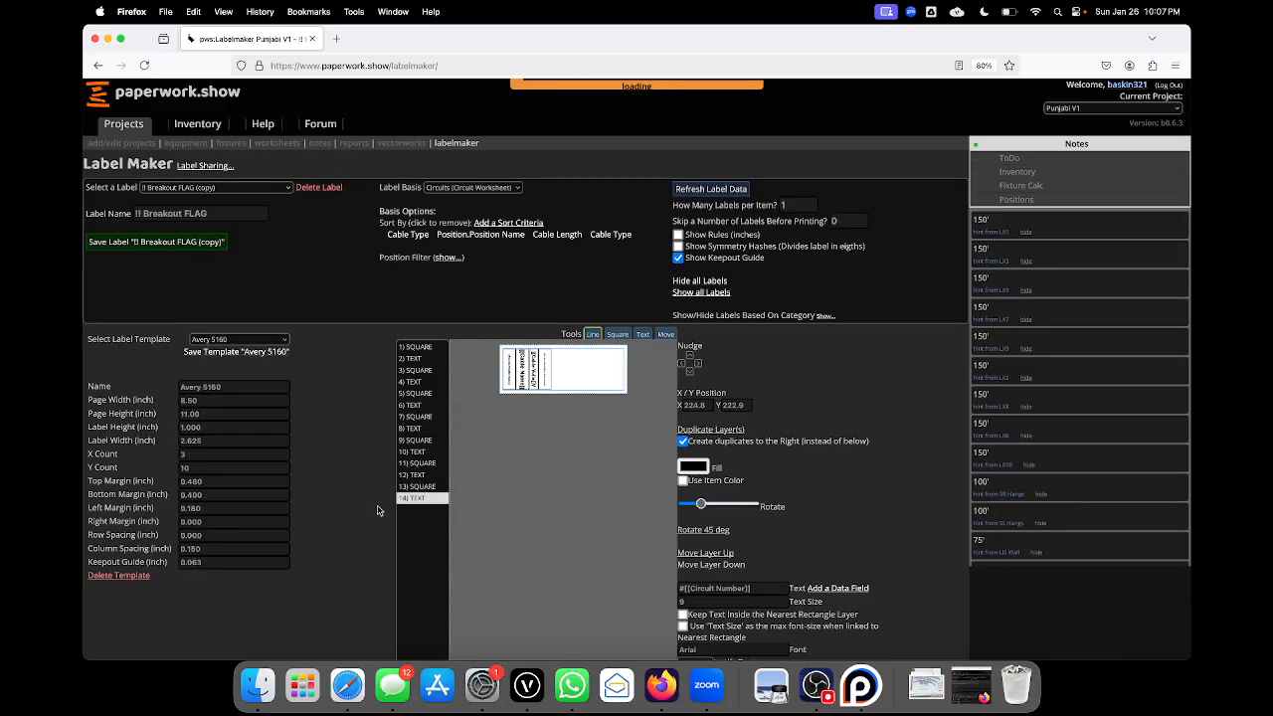
scroll(488, 477, "down", 6)
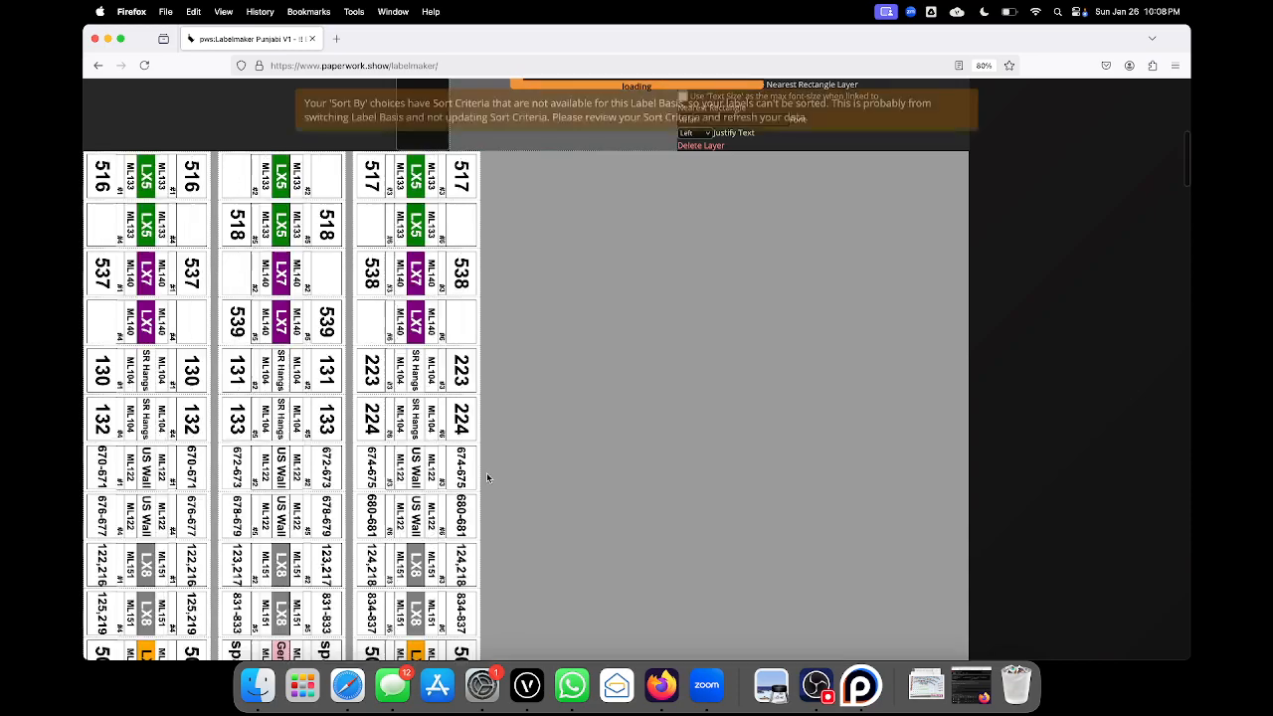
scroll(486, 472, "down", 20)
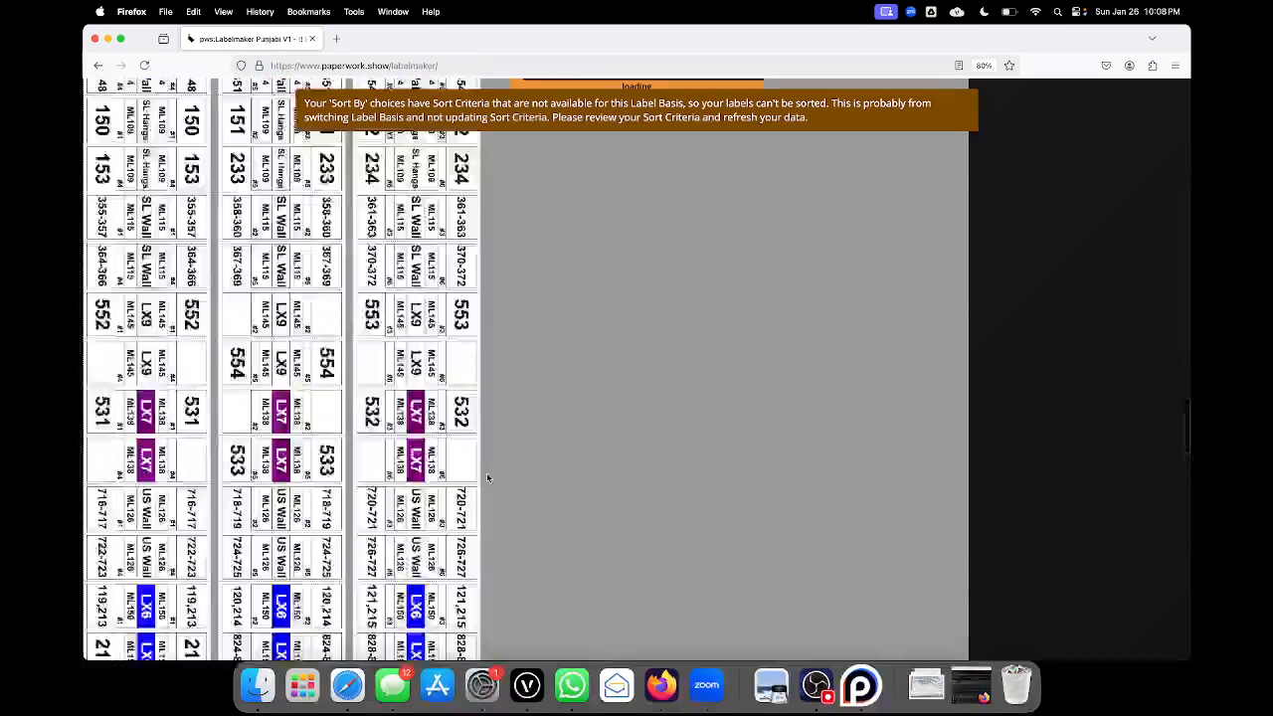
scroll(486, 472, "down", 5)
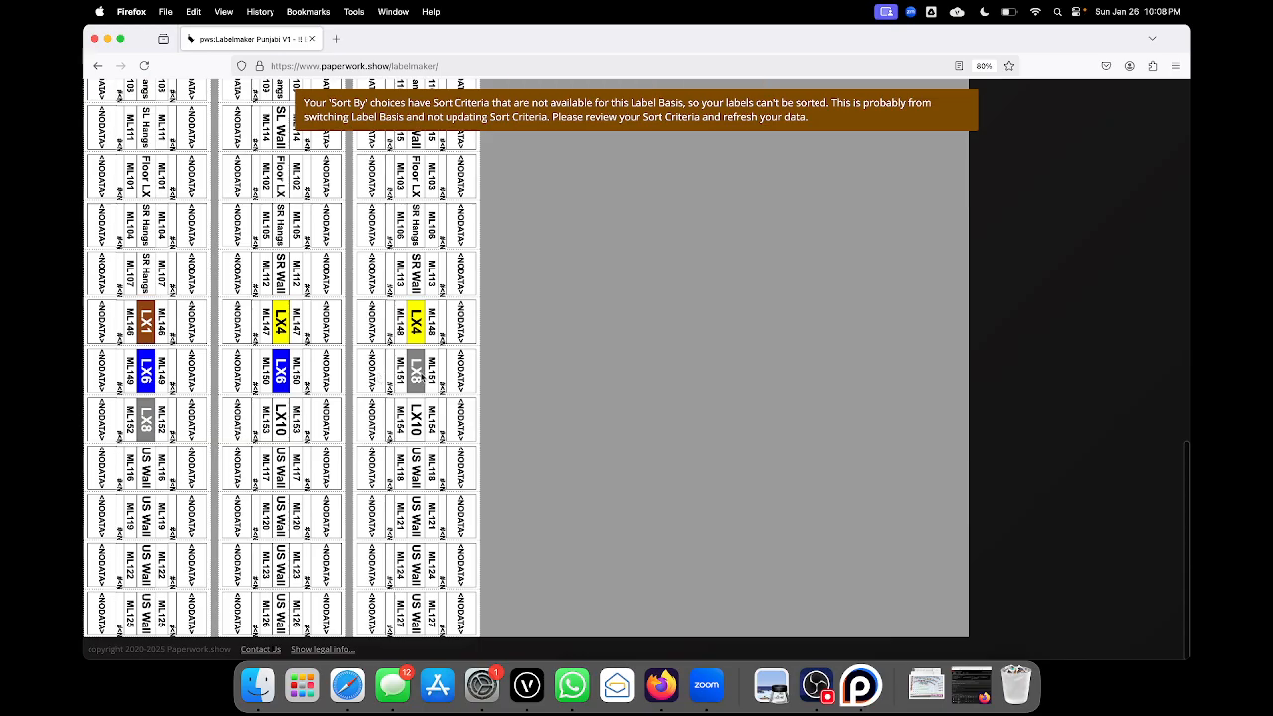
scroll(423, 377, "up", 15)
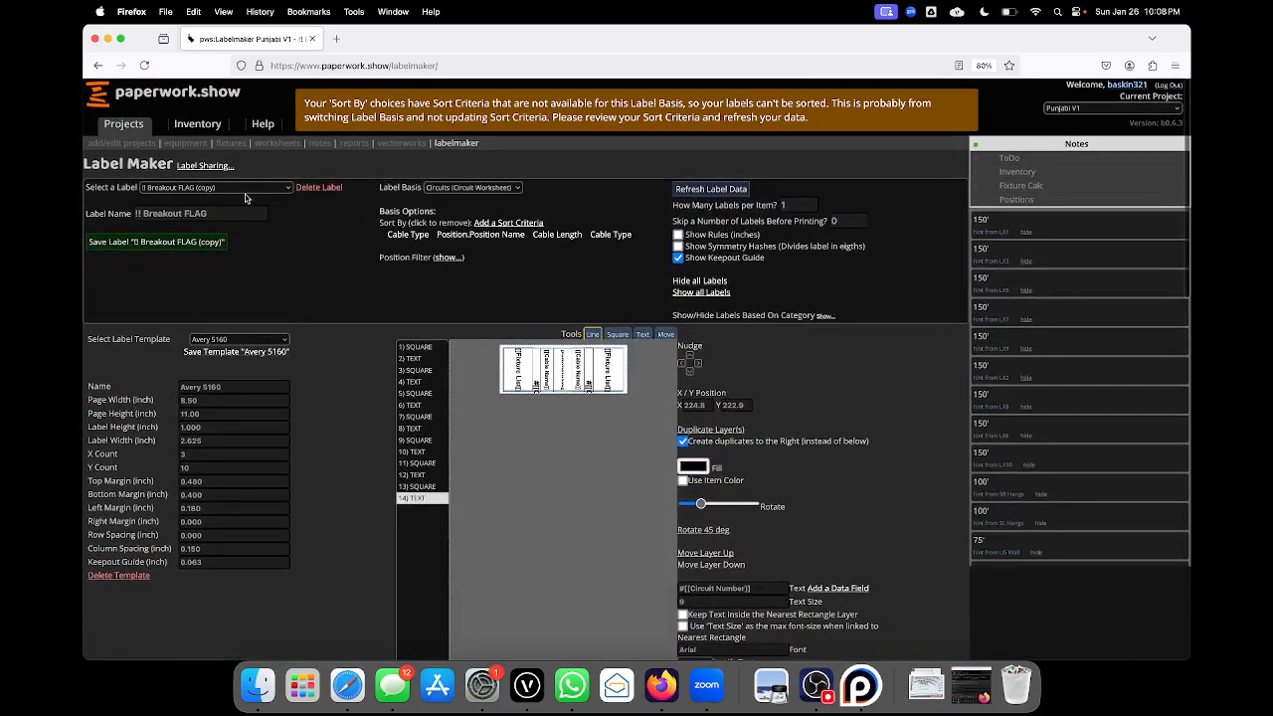
- Load the "Rack Soca Ports BL//" label and inspect its four text layers and the generated rack port labels
left_click(246, 189)
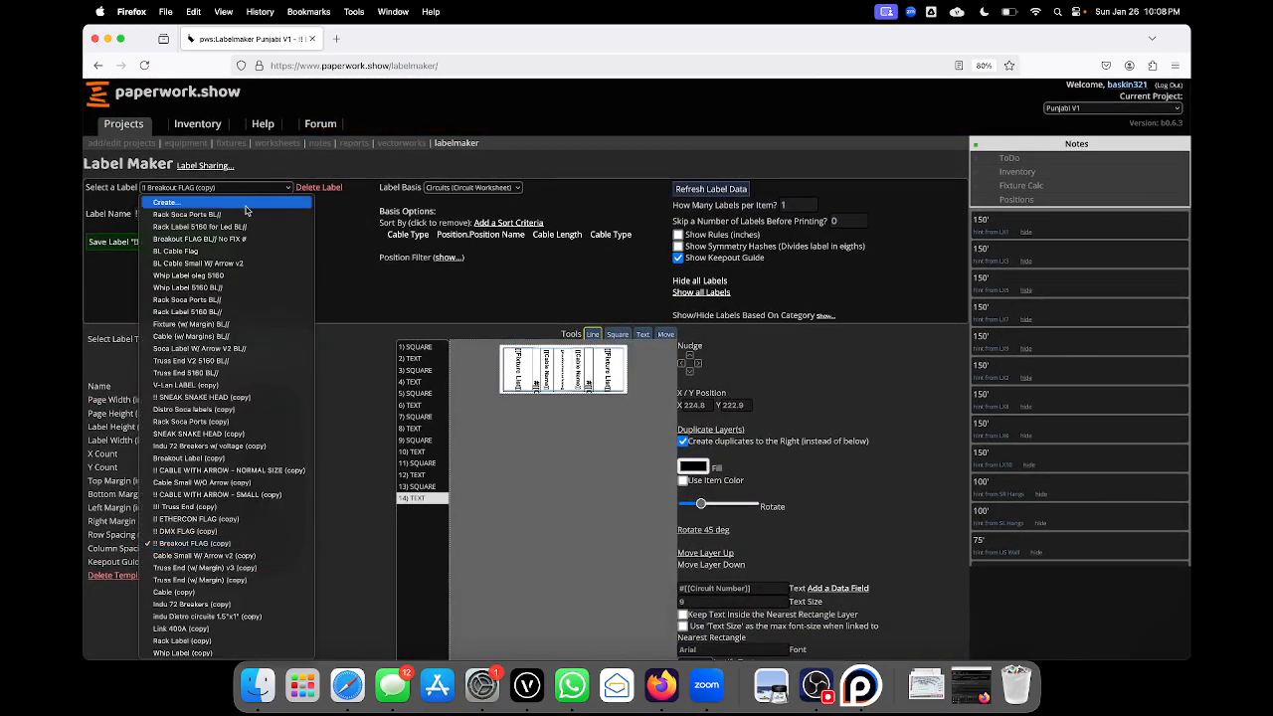
left_click(248, 216)
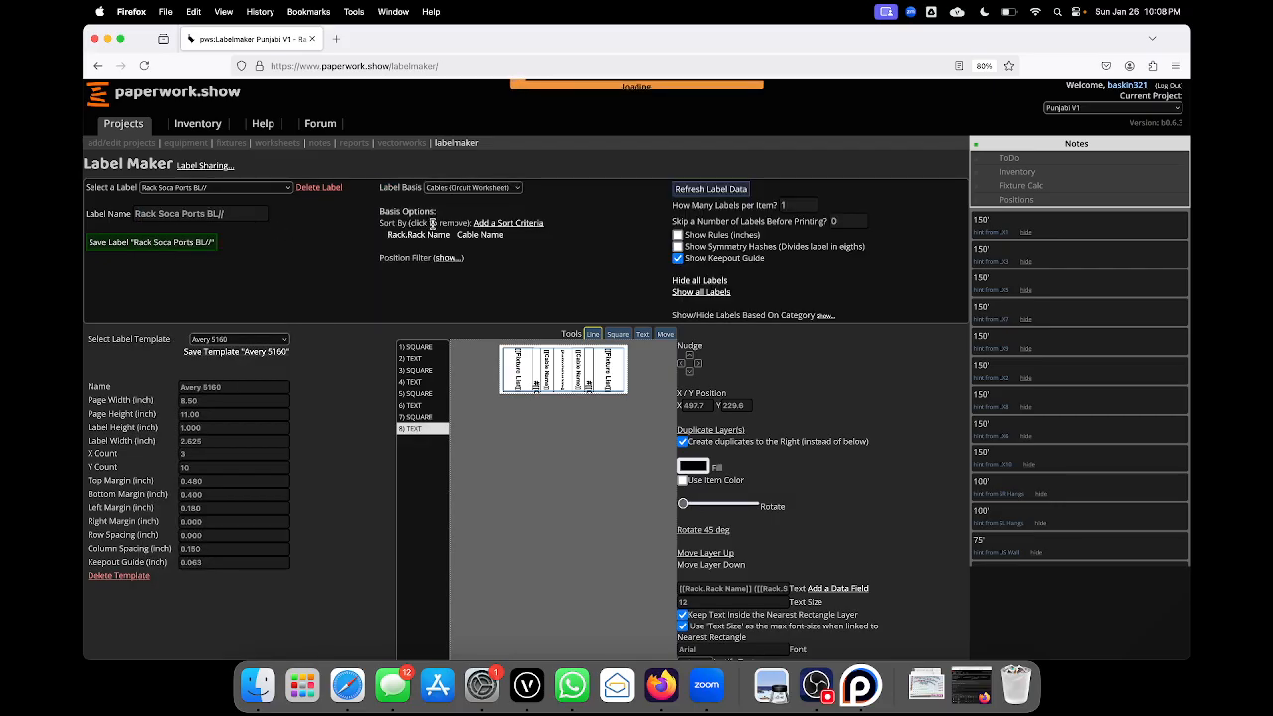
left_click(425, 359)
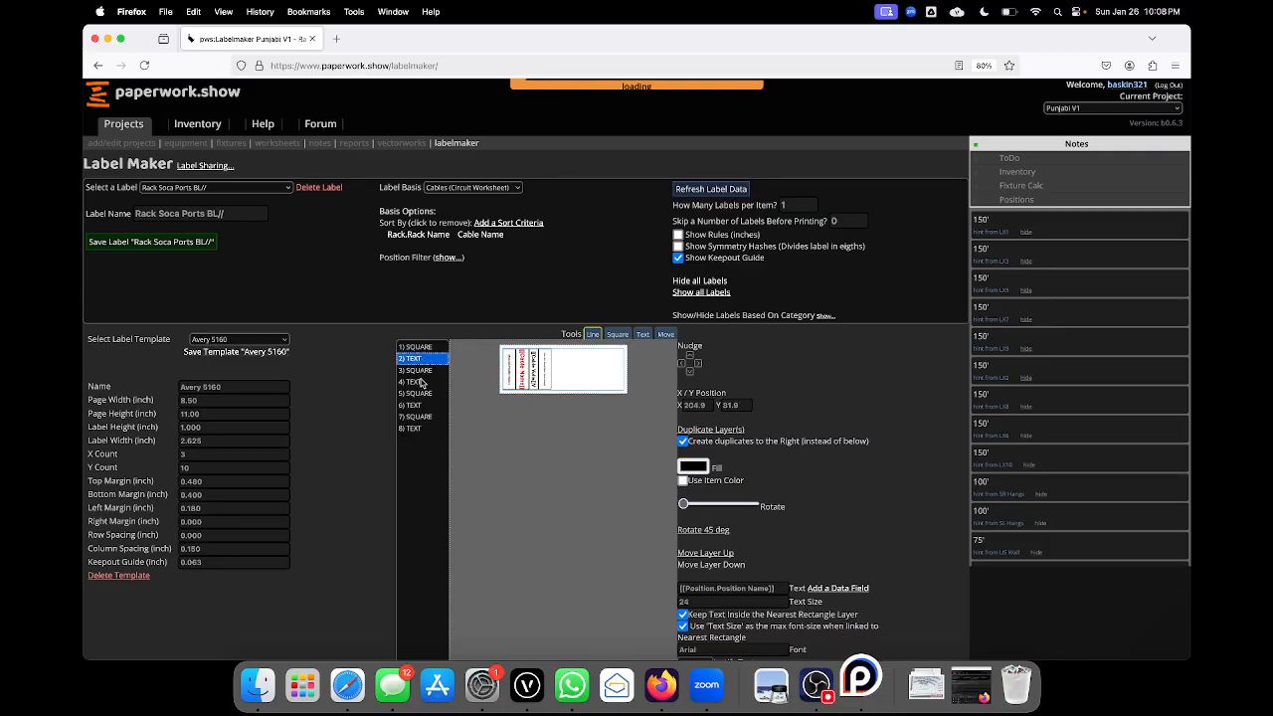
left_click(428, 382)
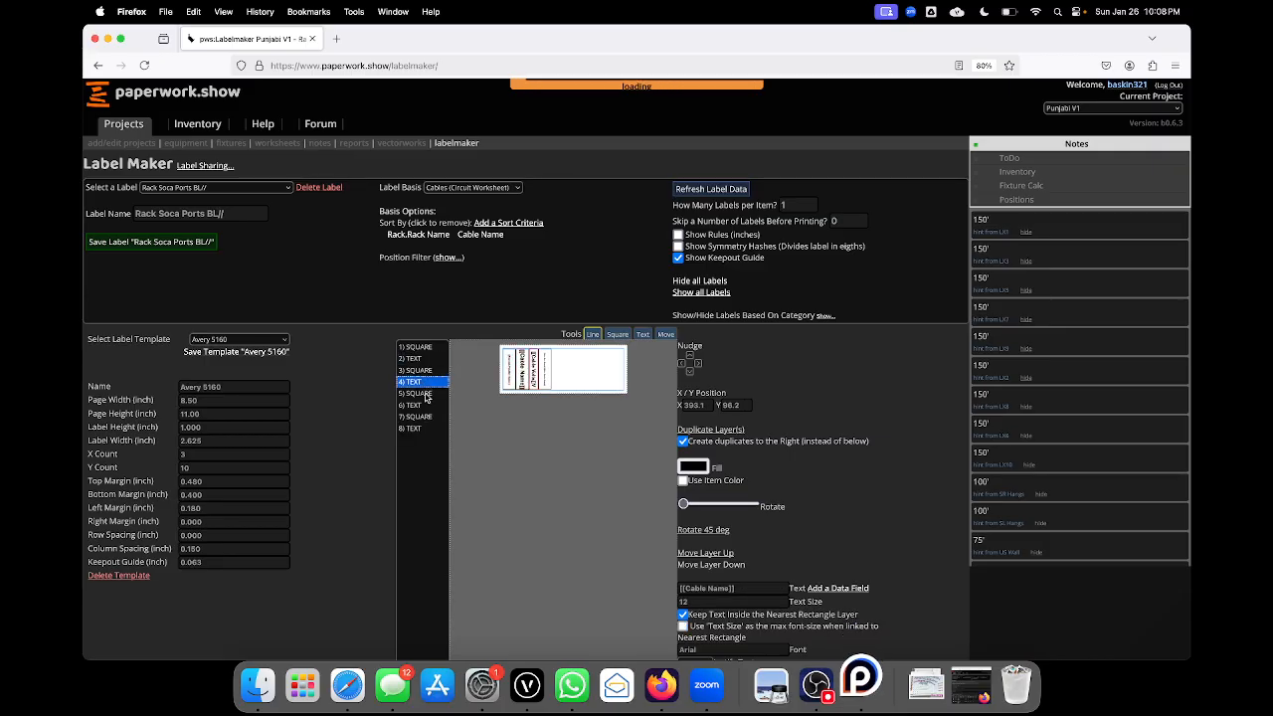
left_click(426, 406)
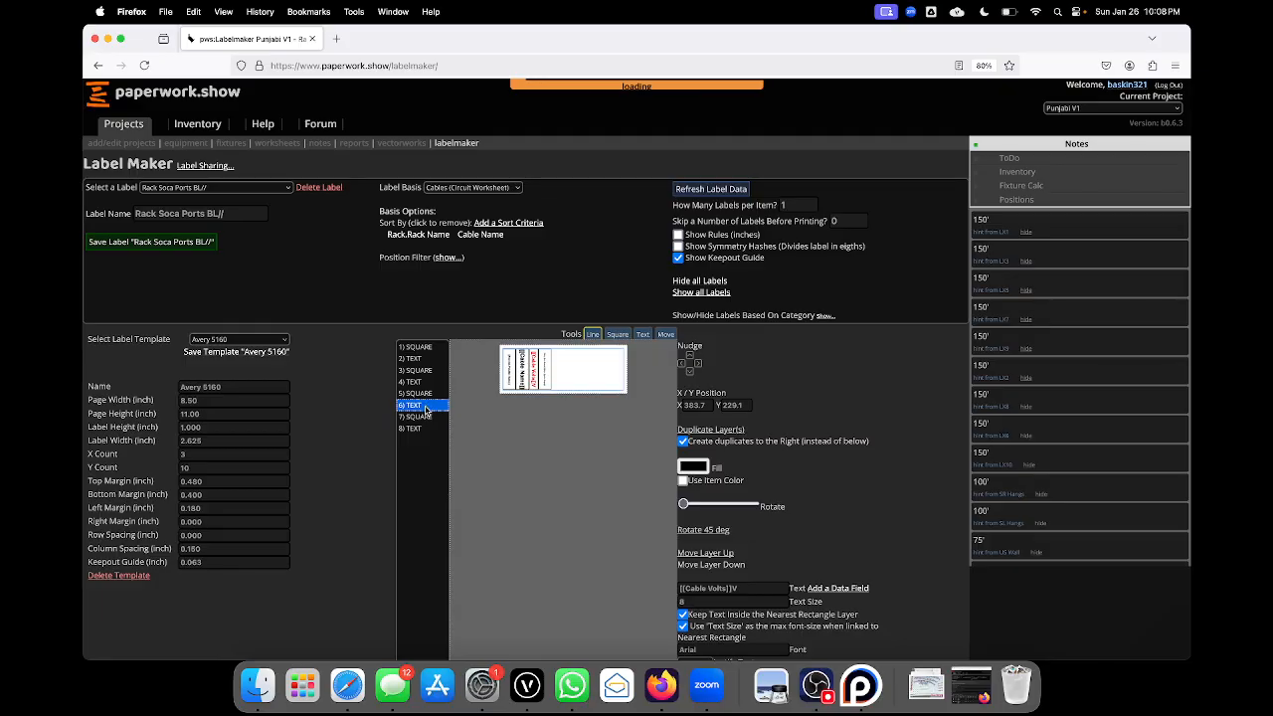
left_click(425, 429)
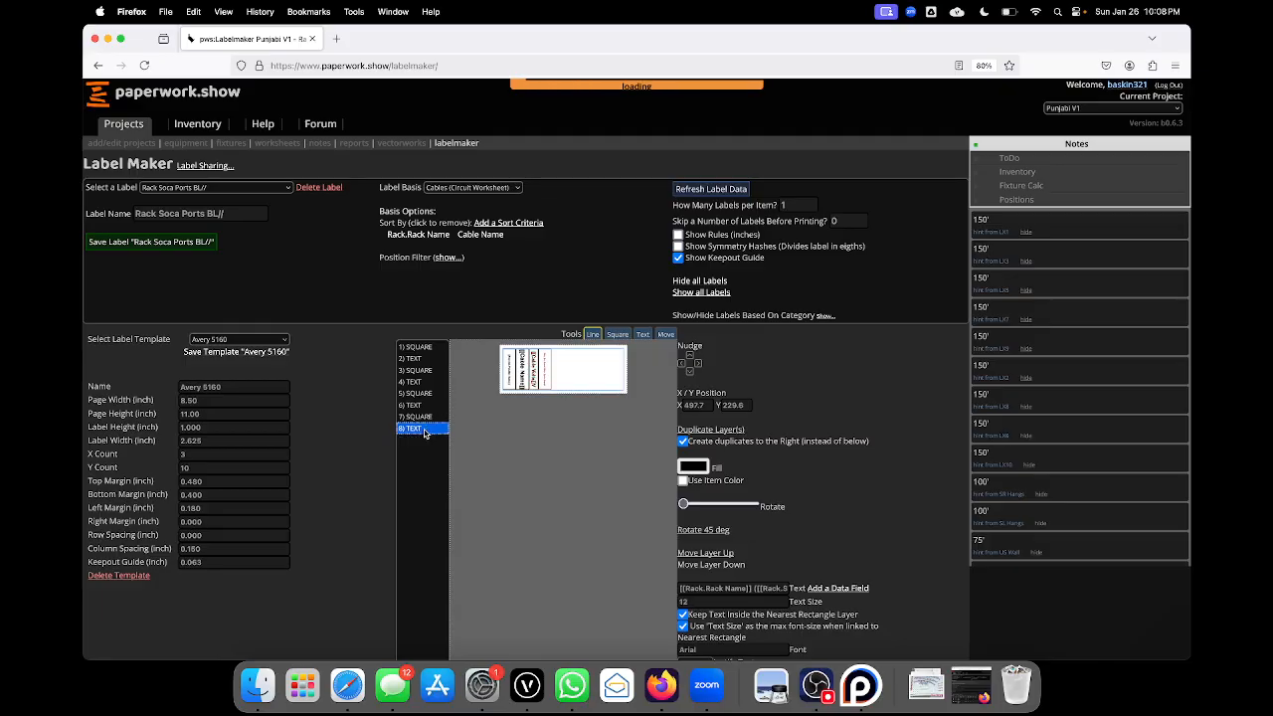
scroll(281, 436, "down", 5)
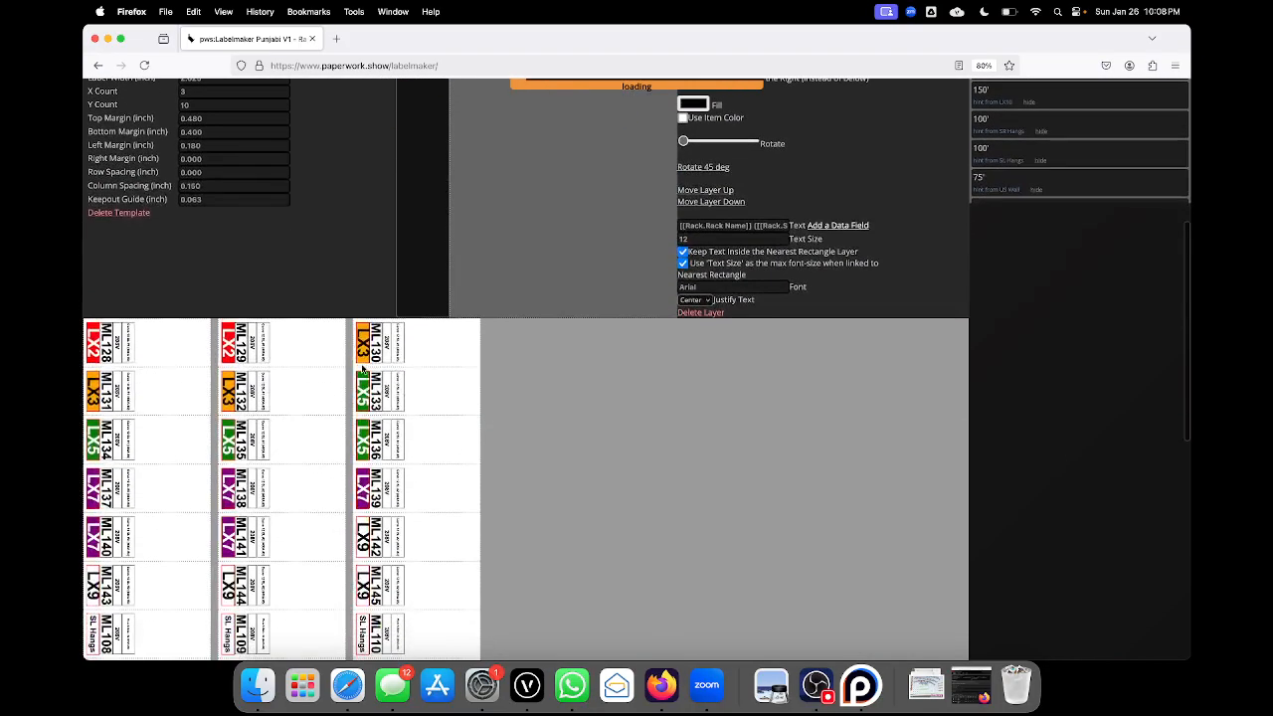
scroll(363, 370, "up", 5)
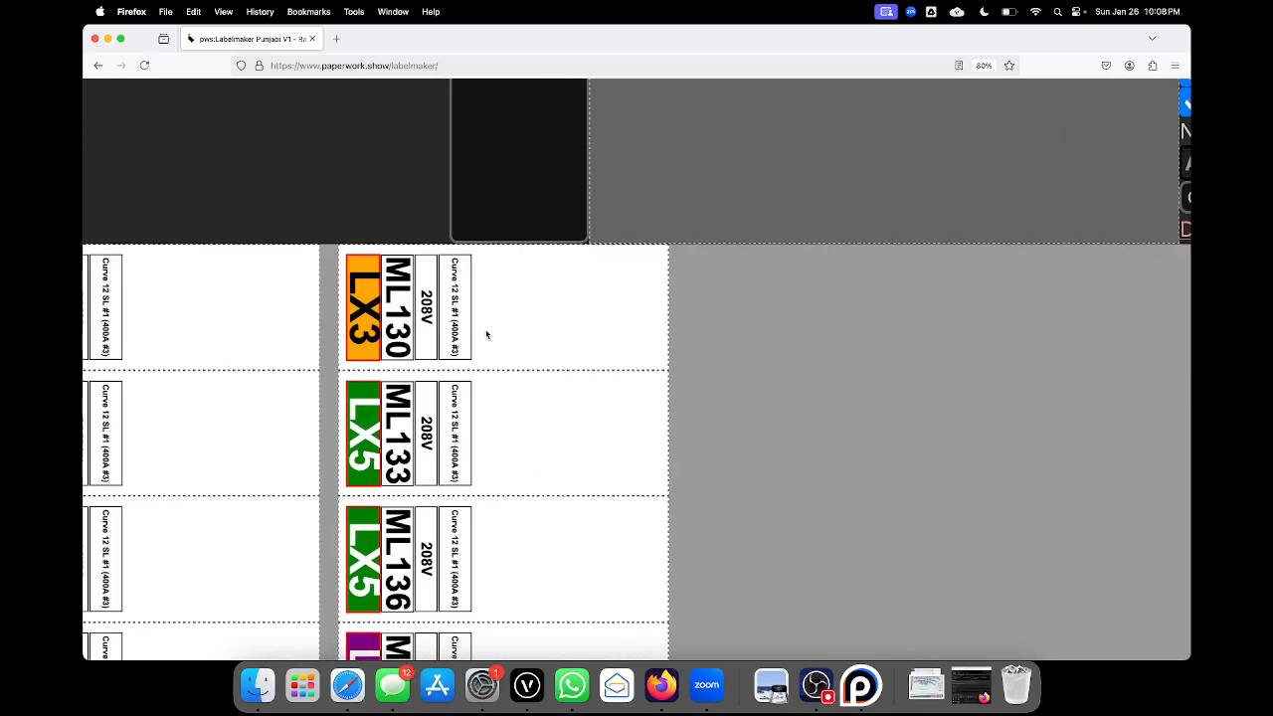
scroll(487, 334, "down", 3)
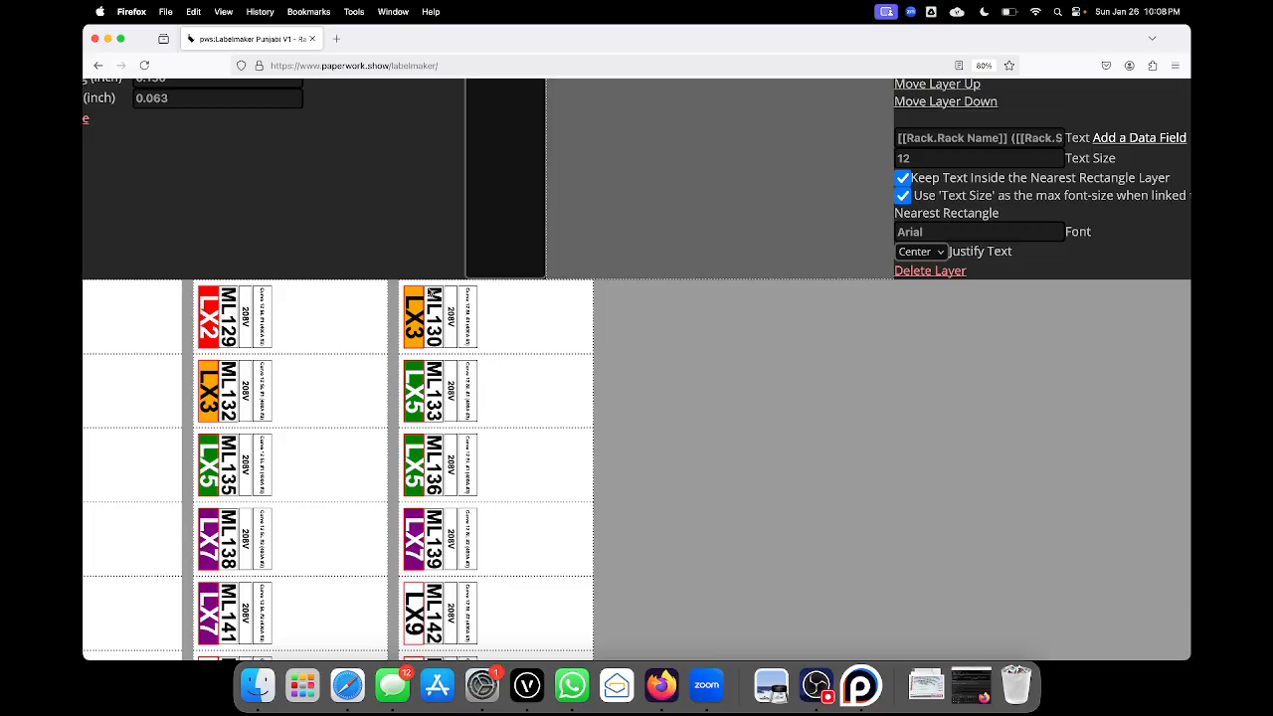
- Look over the remaining rack Soca port labels and load the "Rack Label 5160 for Led BL//" label
scroll(482, 203, "down", 5)
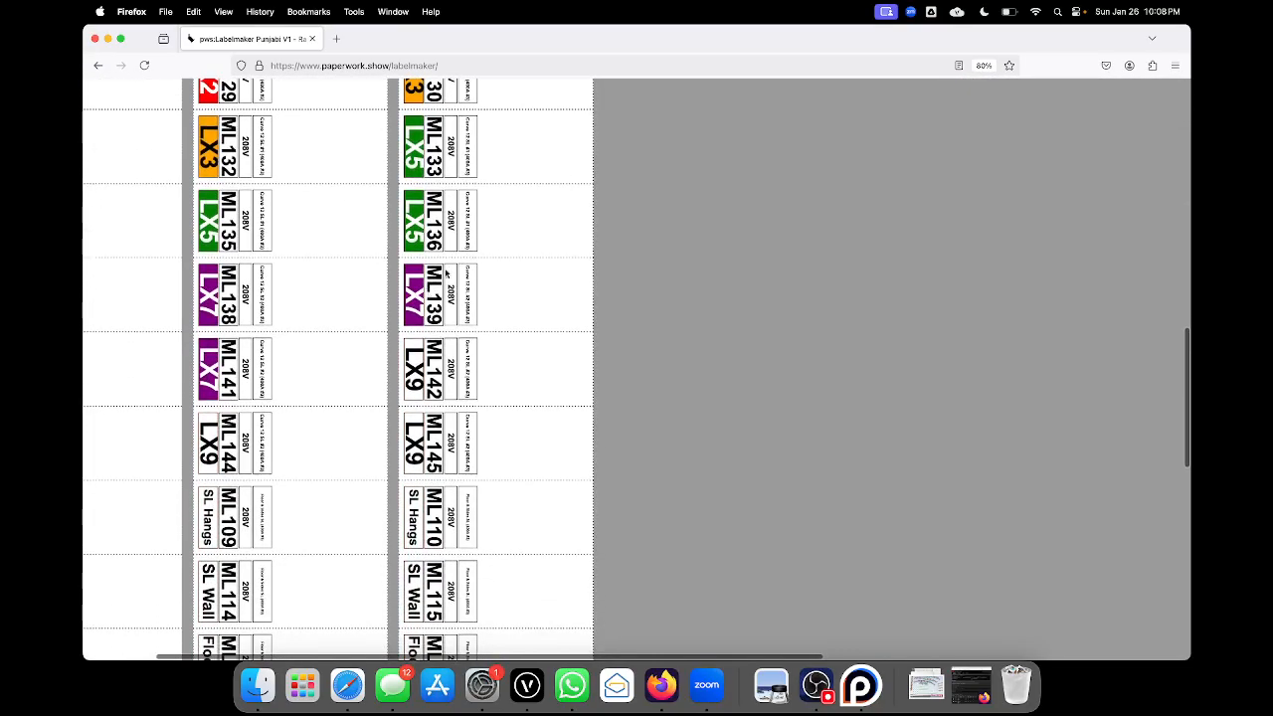
scroll(481, 203, "up", 1)
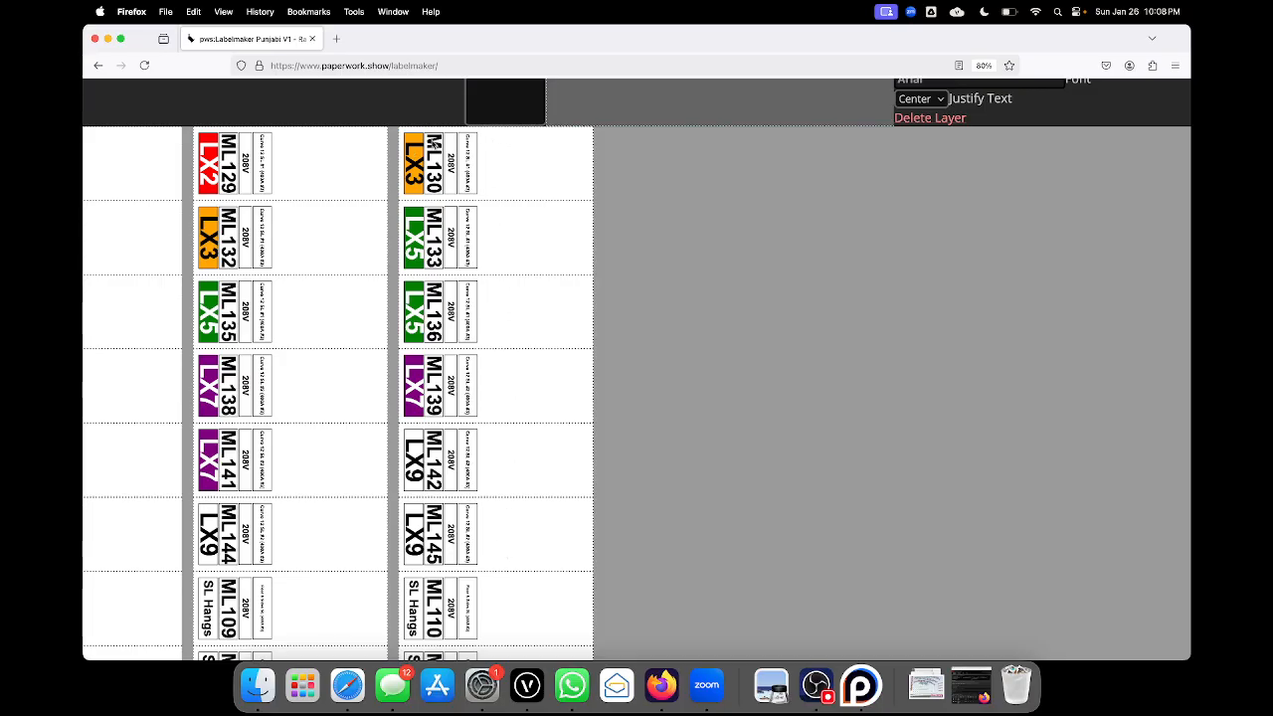
scroll(506, 266, "up", 15)
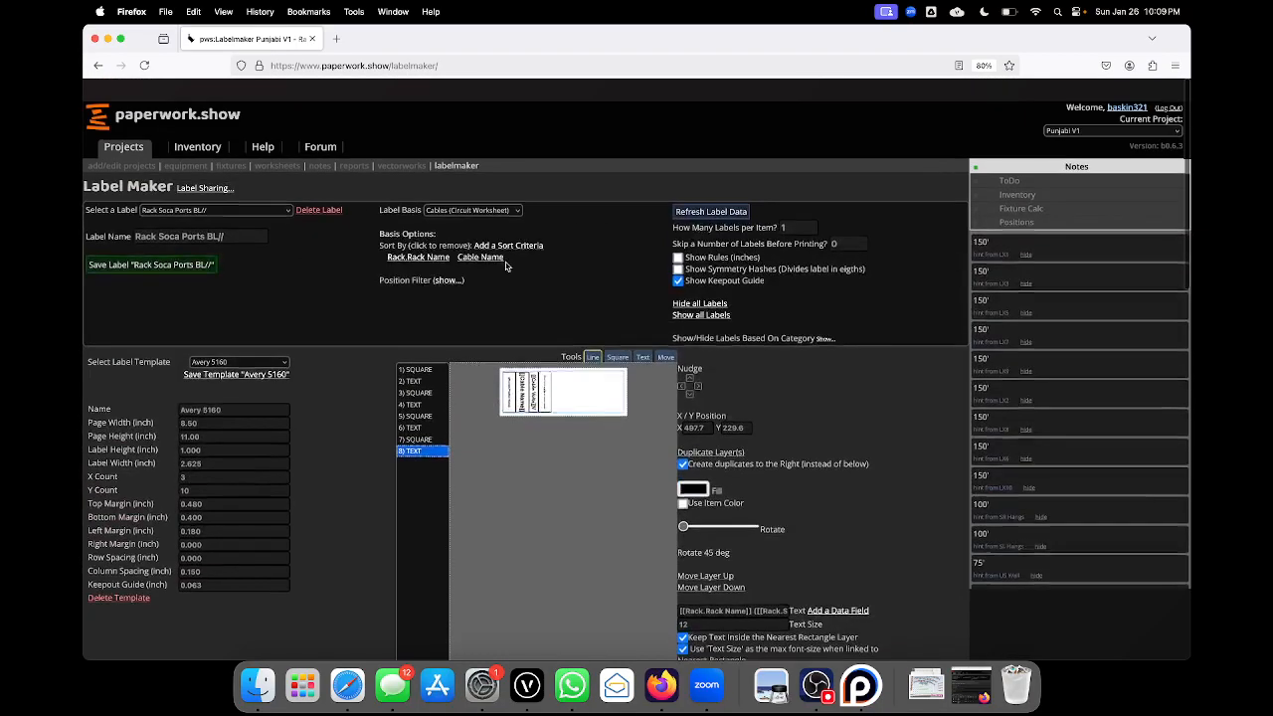
left_click(263, 188)
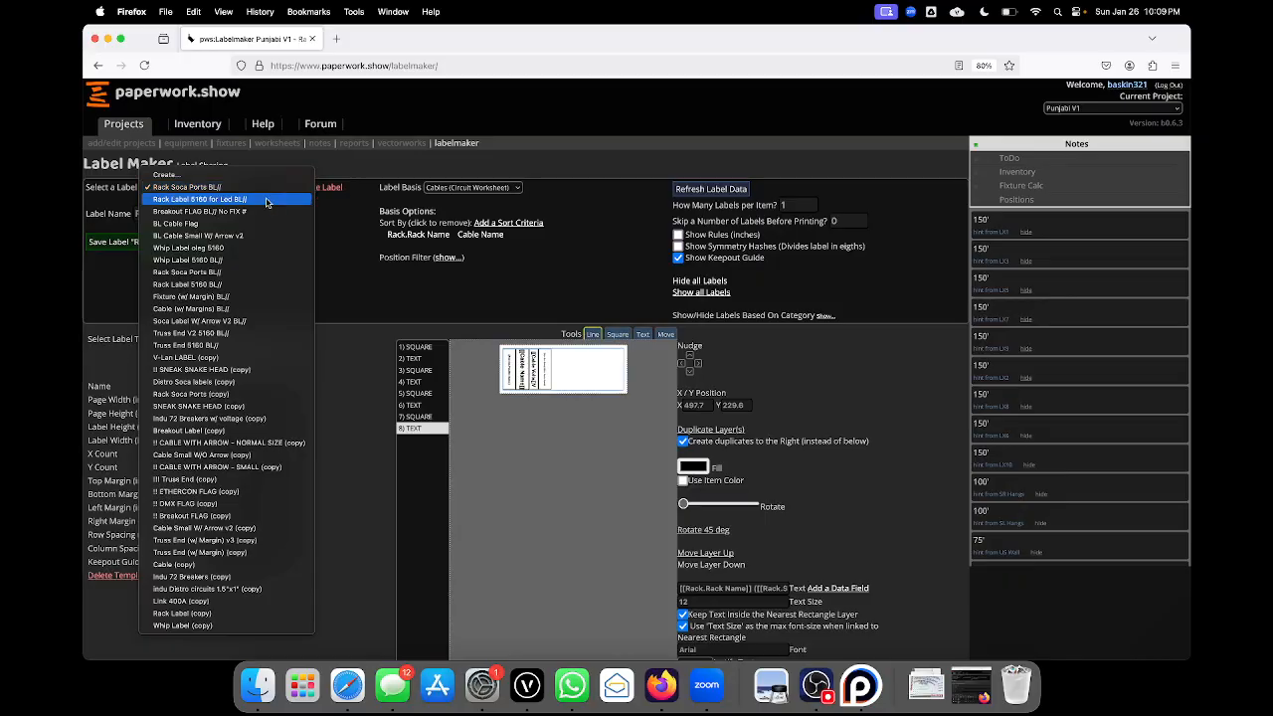
left_click(267, 200)
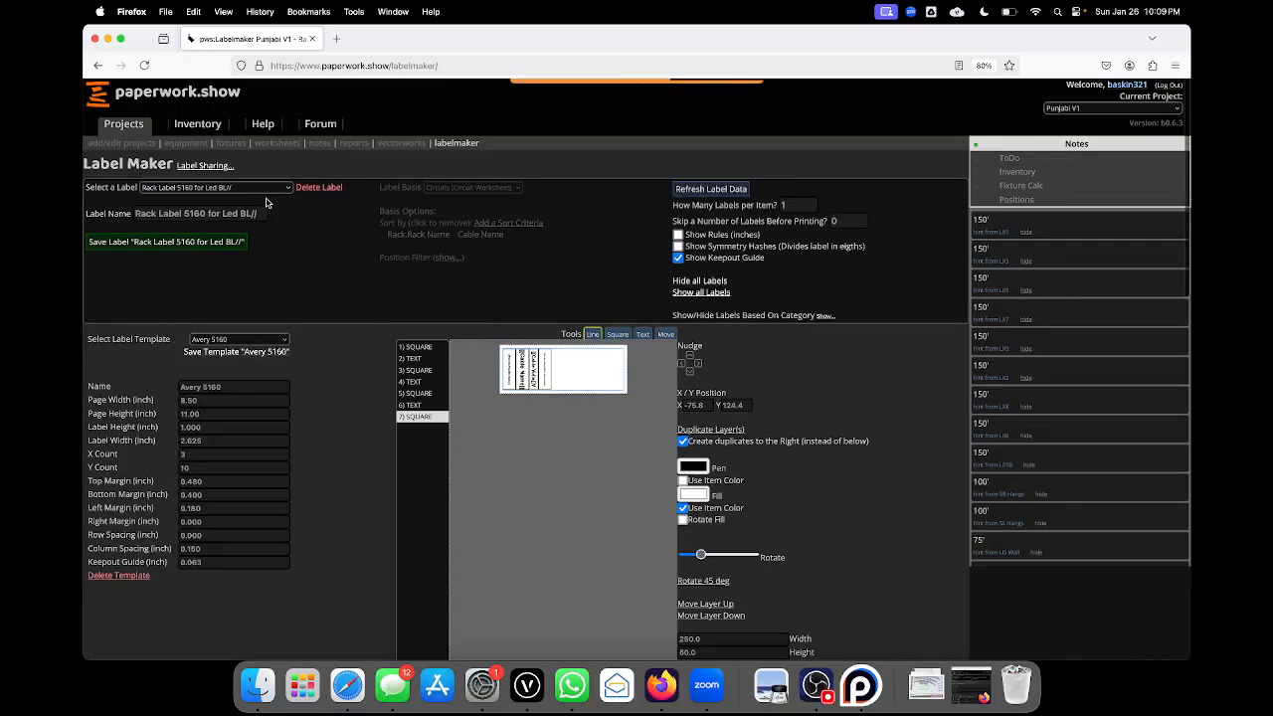
- Examine the circuit numbers, position colors and rack names on the generated LED rack labels, starting with multi ML128
scroll(385, 365, "down", 6)
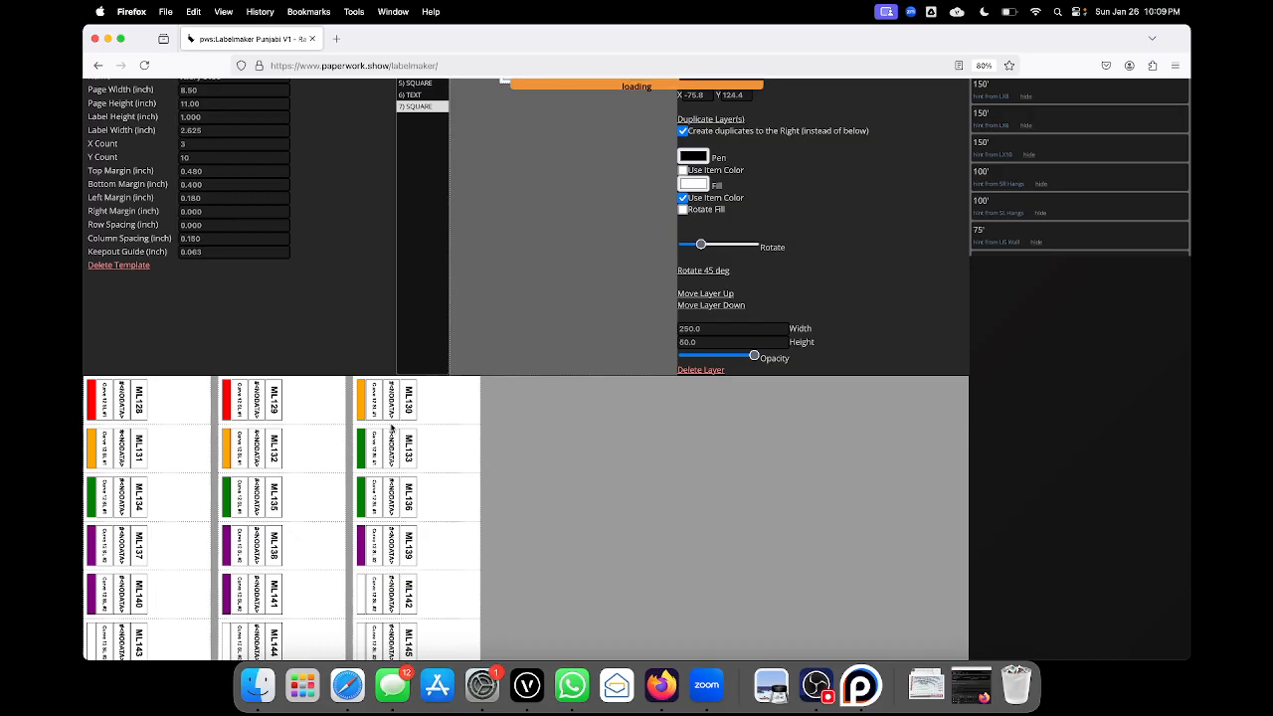
scroll(391, 426, "down", 3)
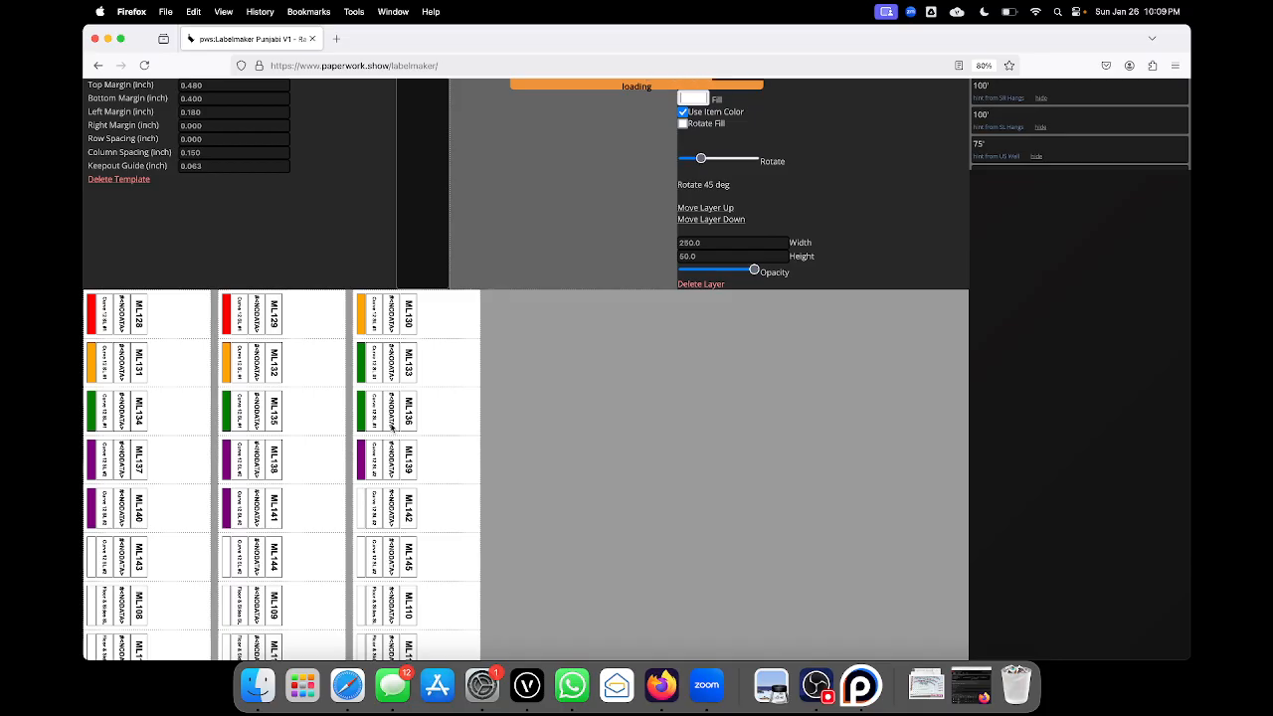
scroll(392, 426, "down", 8)
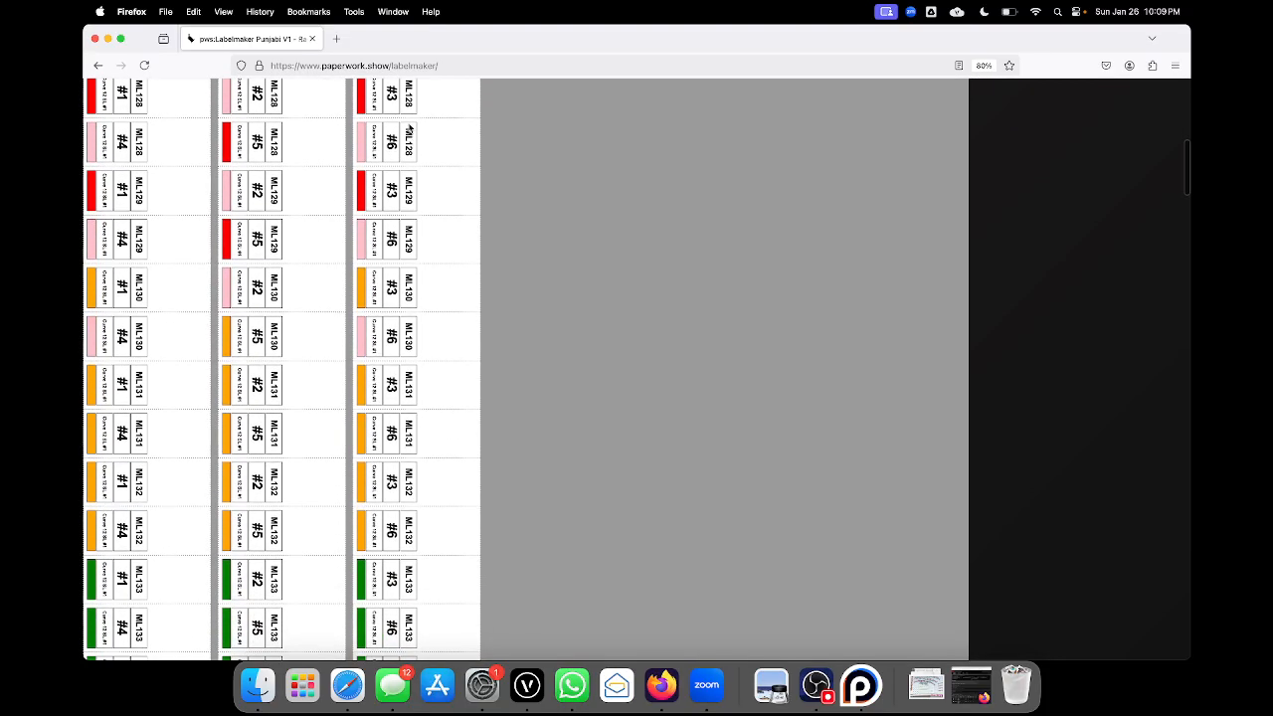
scroll(409, 129, "up", 2)
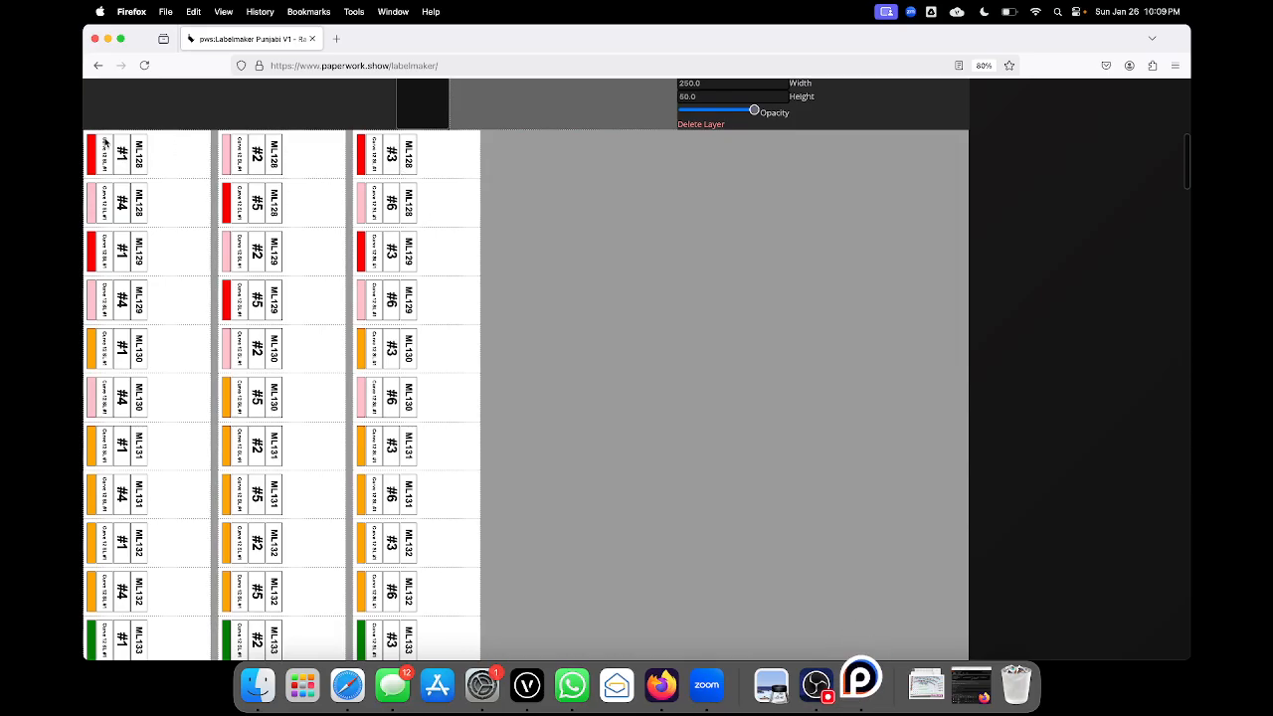
scroll(226, 159, "up", 2)
scroll(226, 159, "up", 5)
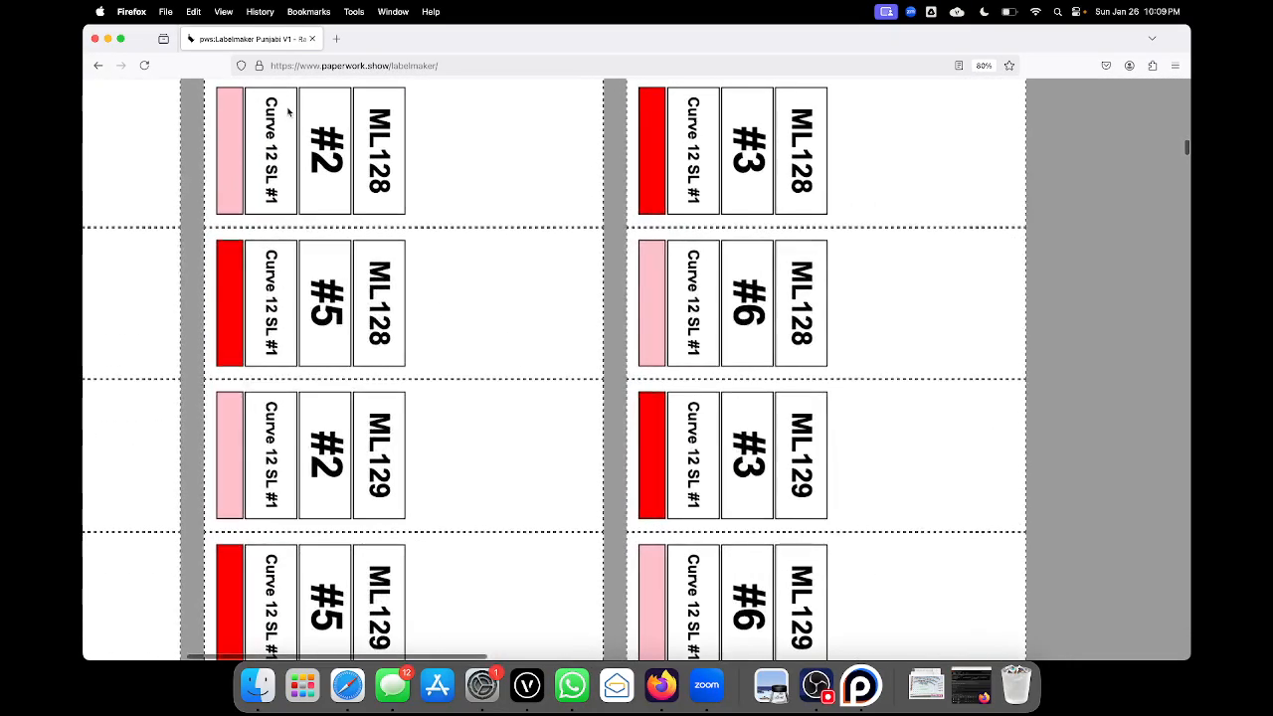
scroll(308, 144, "up", 1)
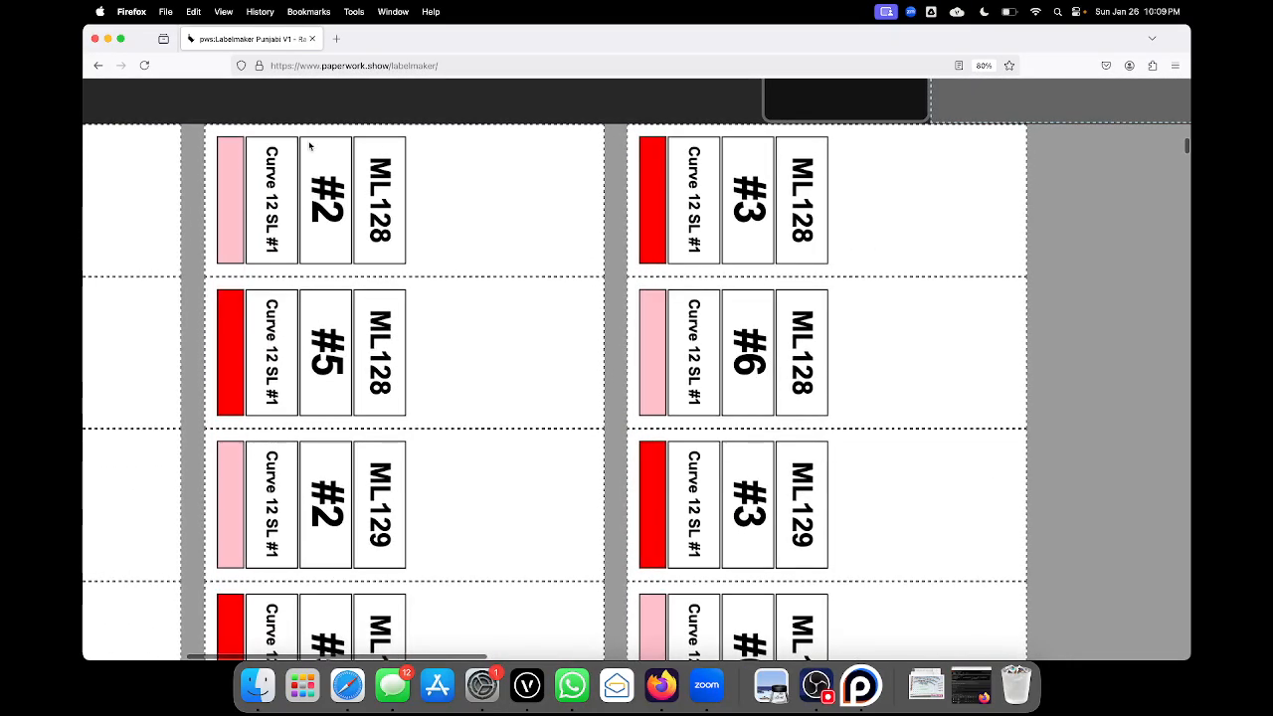
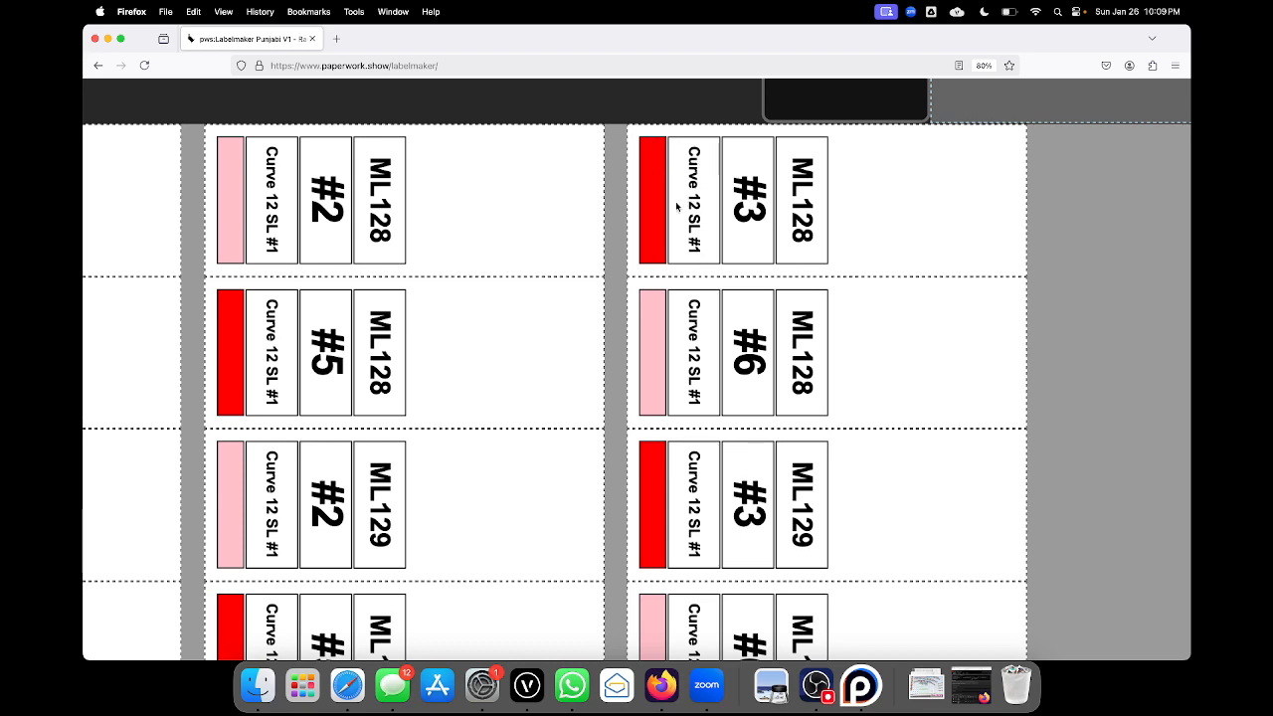
scroll(677, 206, "down", 3)
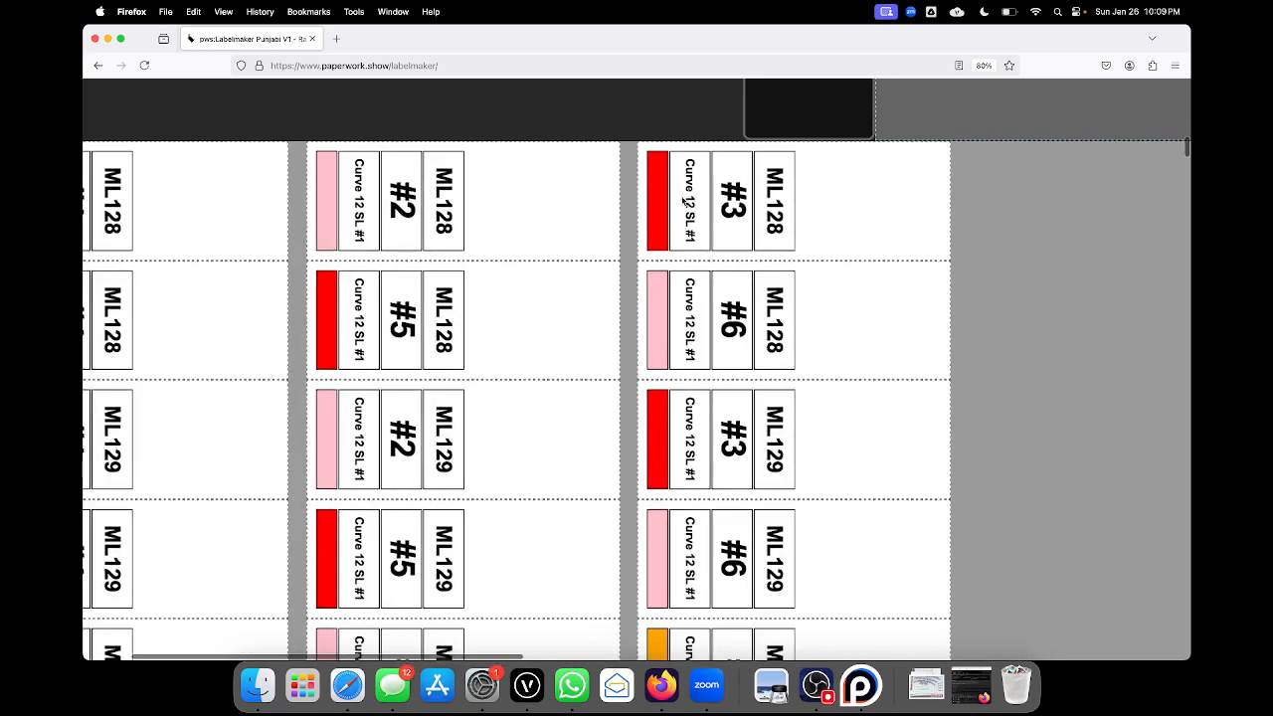
scroll(693, 196, "down", 4)
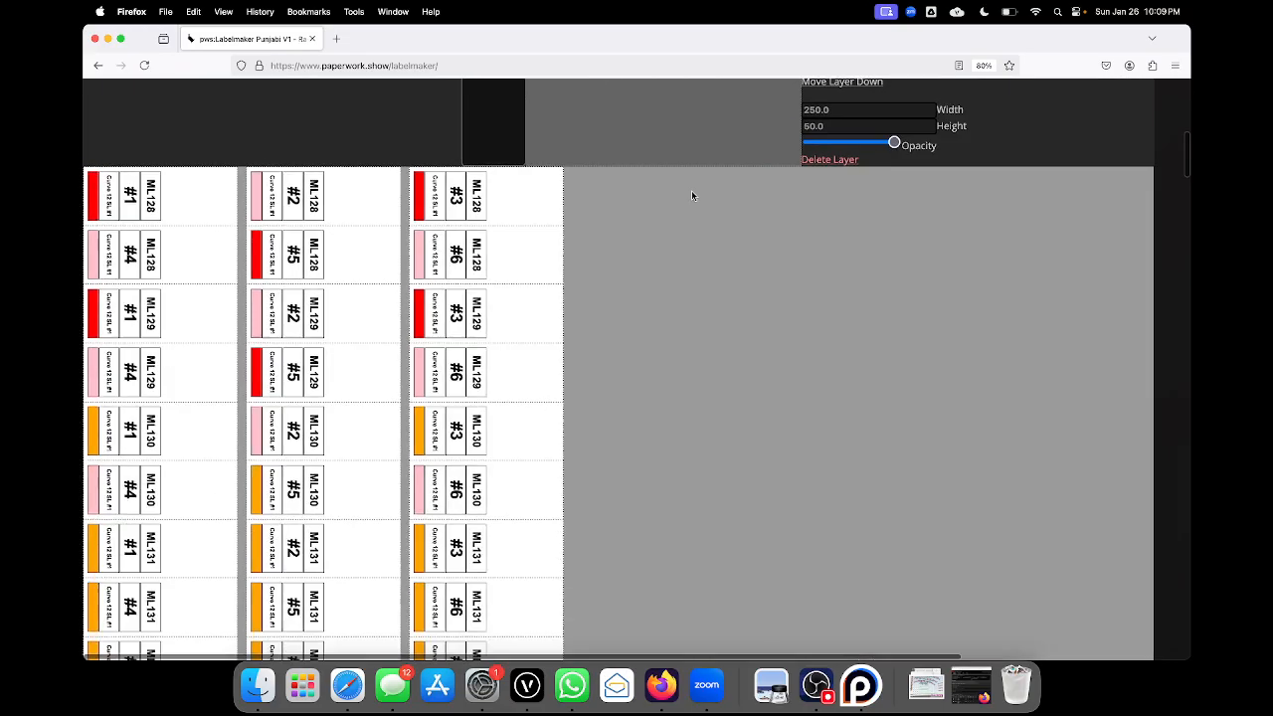
- Replace the rack name field in text layer 6 with the Rack.Volts data field and check the generated labels
scroll(693, 196, "up", 5)
scroll(618, 256, "up", 4)
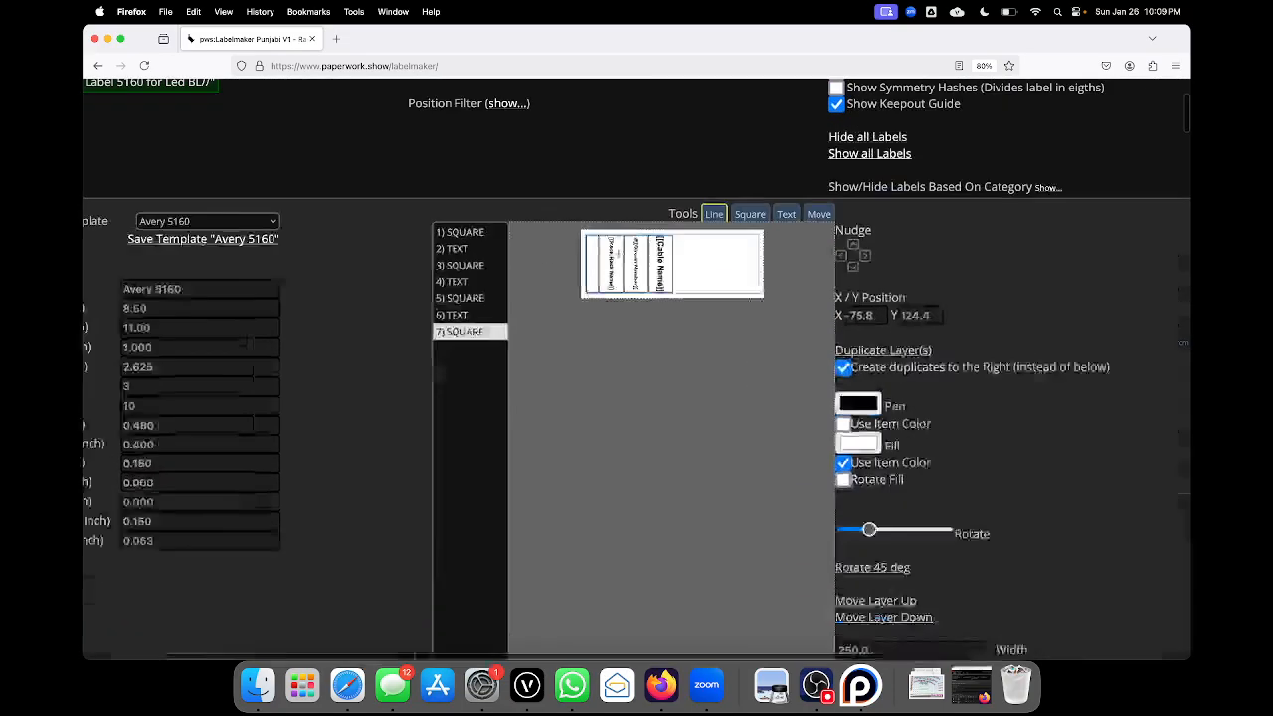
left_click(604, 270)
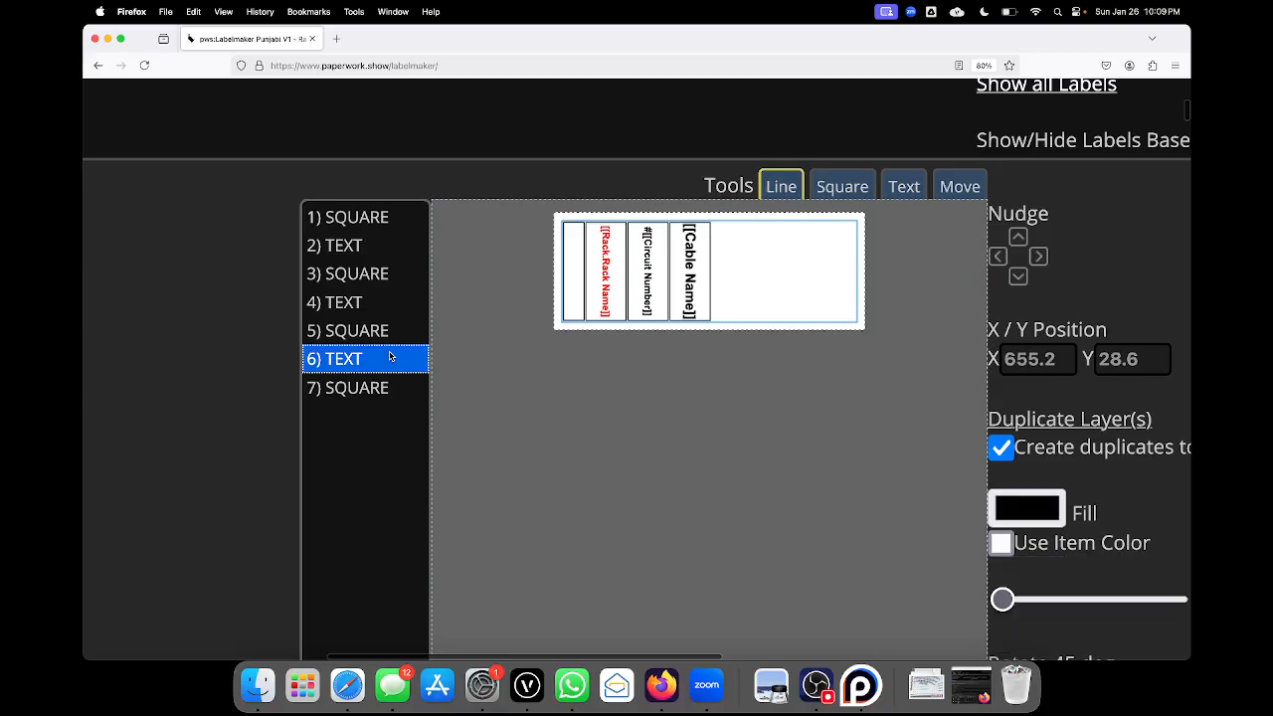
scroll(968, 436, "down", 2)
scroll(968, 436, "right", 2)
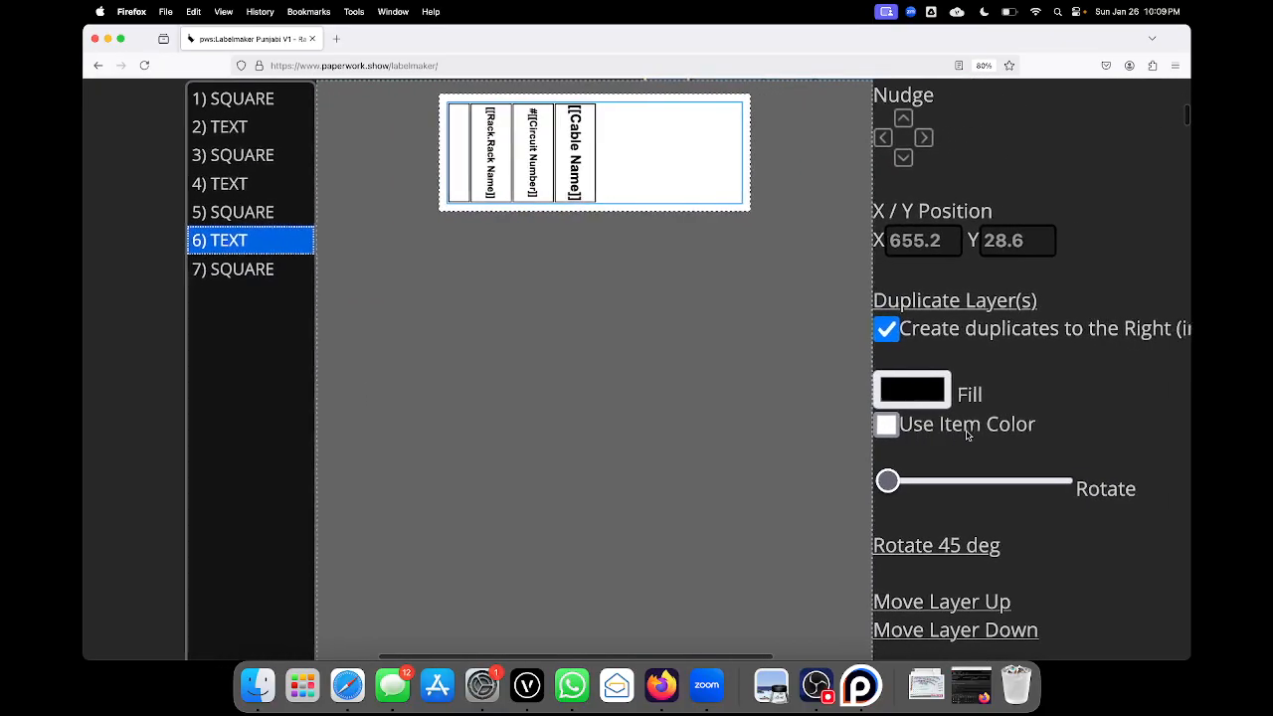
scroll(967, 436, "down", 4)
scroll(968, 435, "right", 2)
scroll(968, 435, "right", 2)
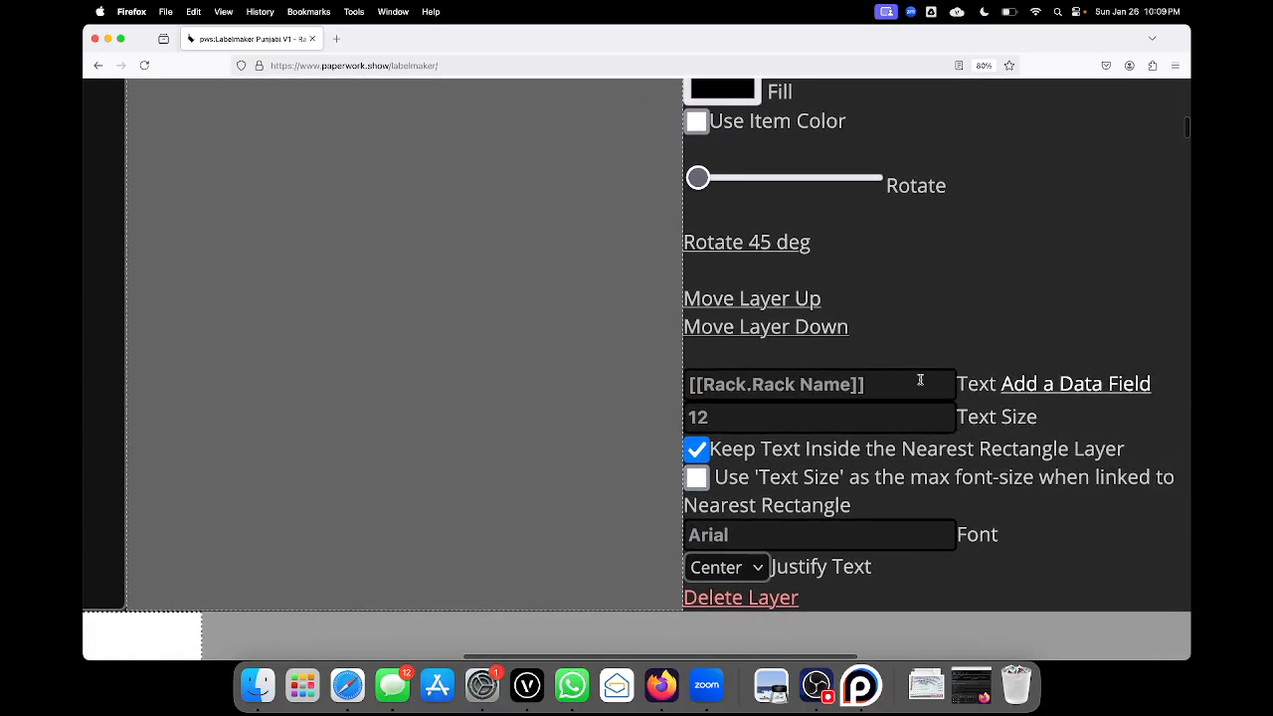
left_click(1027, 389)
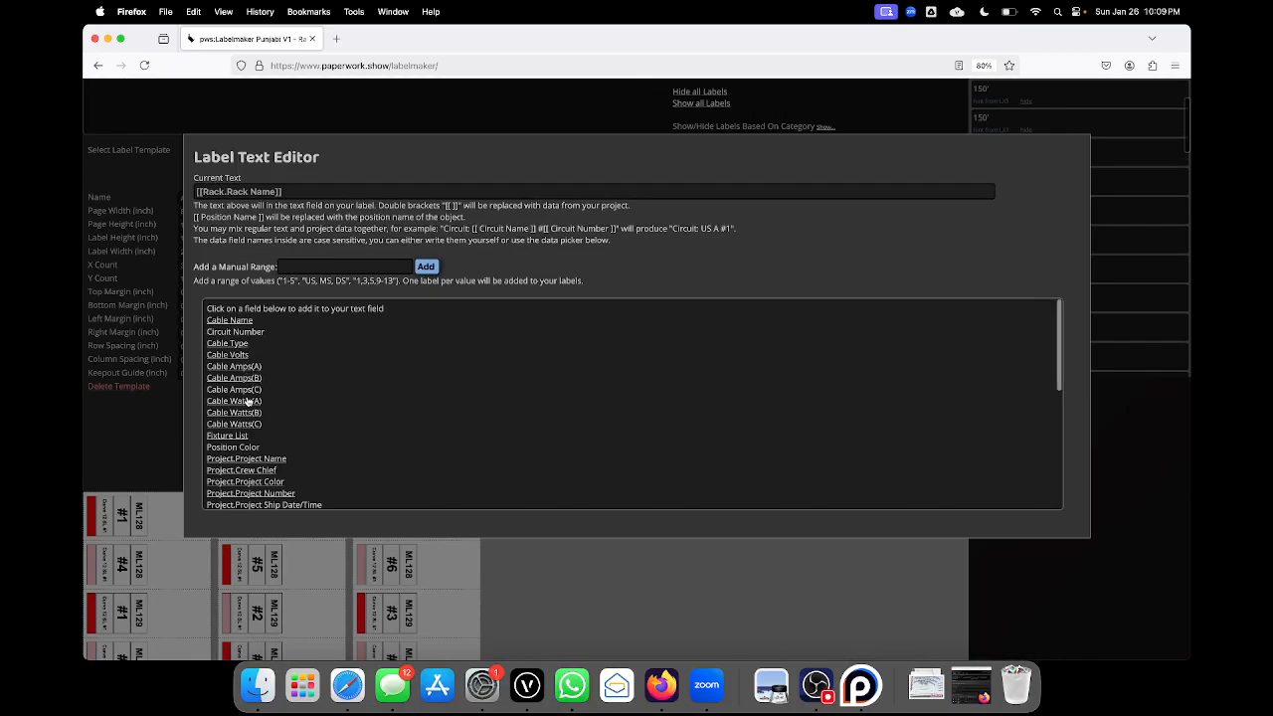
scroll(248, 430, "down", 1)
scroll(257, 458, "down", 10)
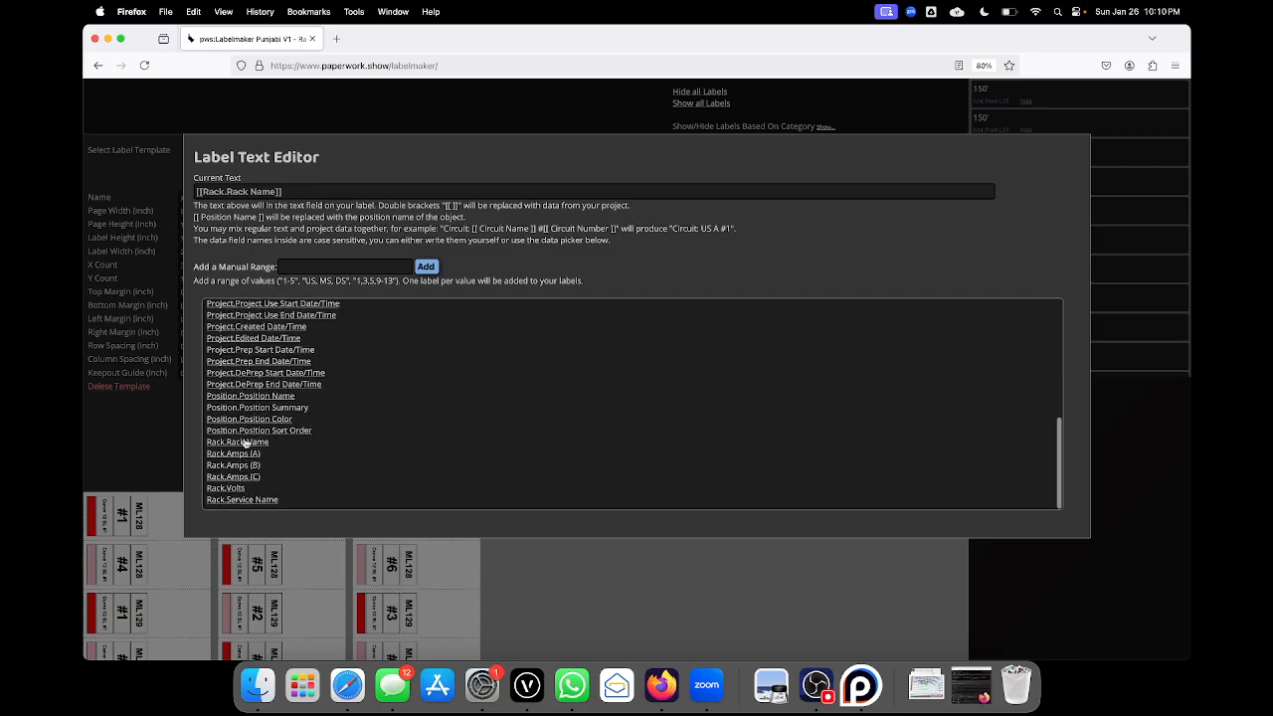
left_click(230, 489)
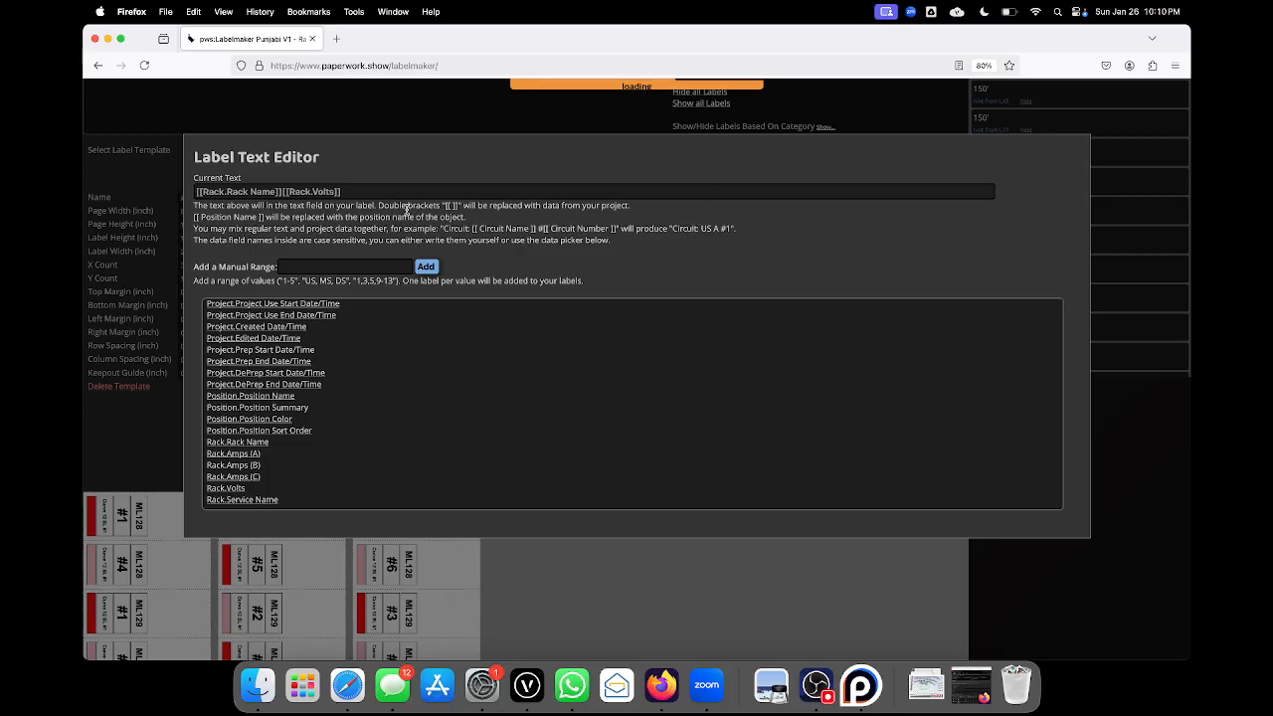
left_click_drag(282, 191, 188, 191)
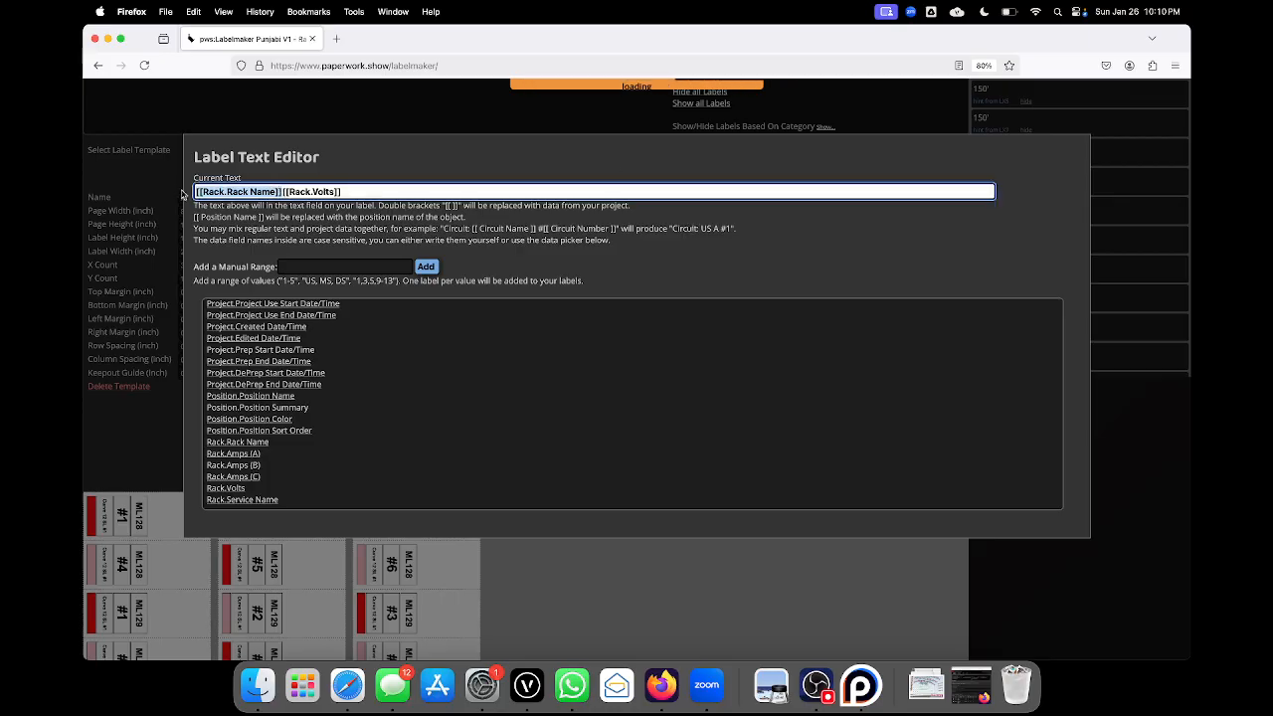
key("BackSpace")
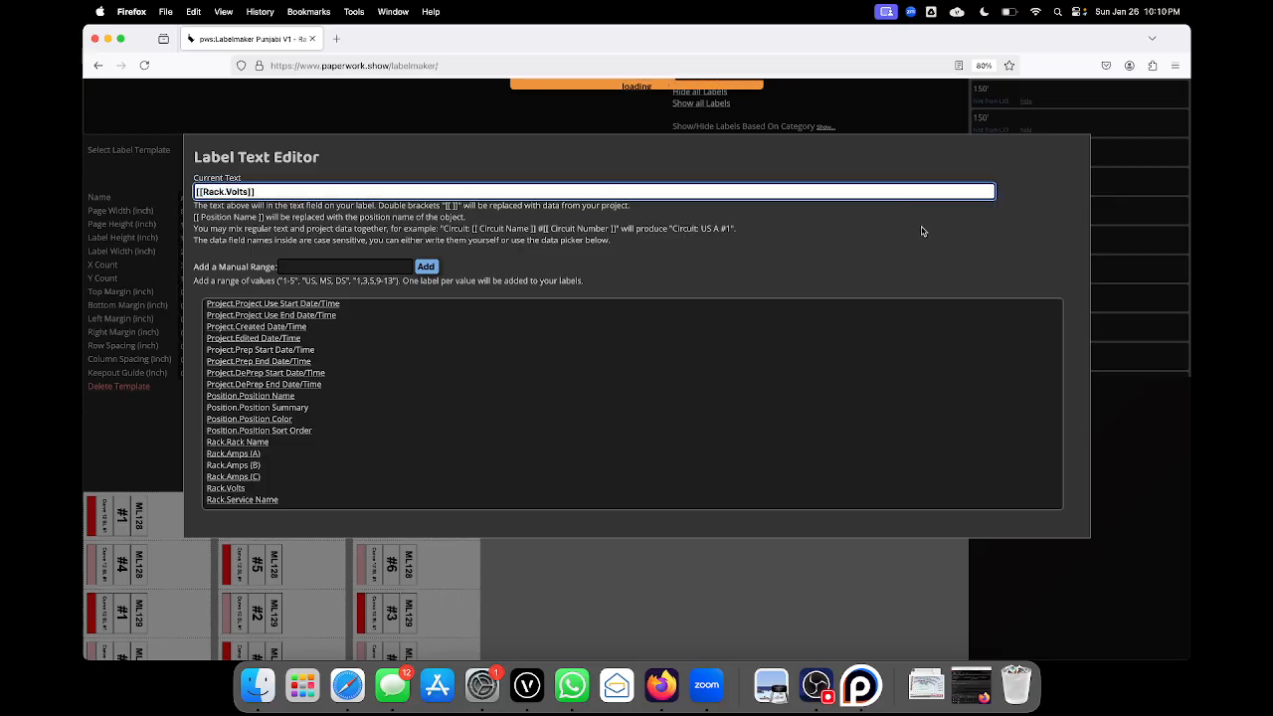
left_click(527, 112)
scroll(526, 445, "down", 3)
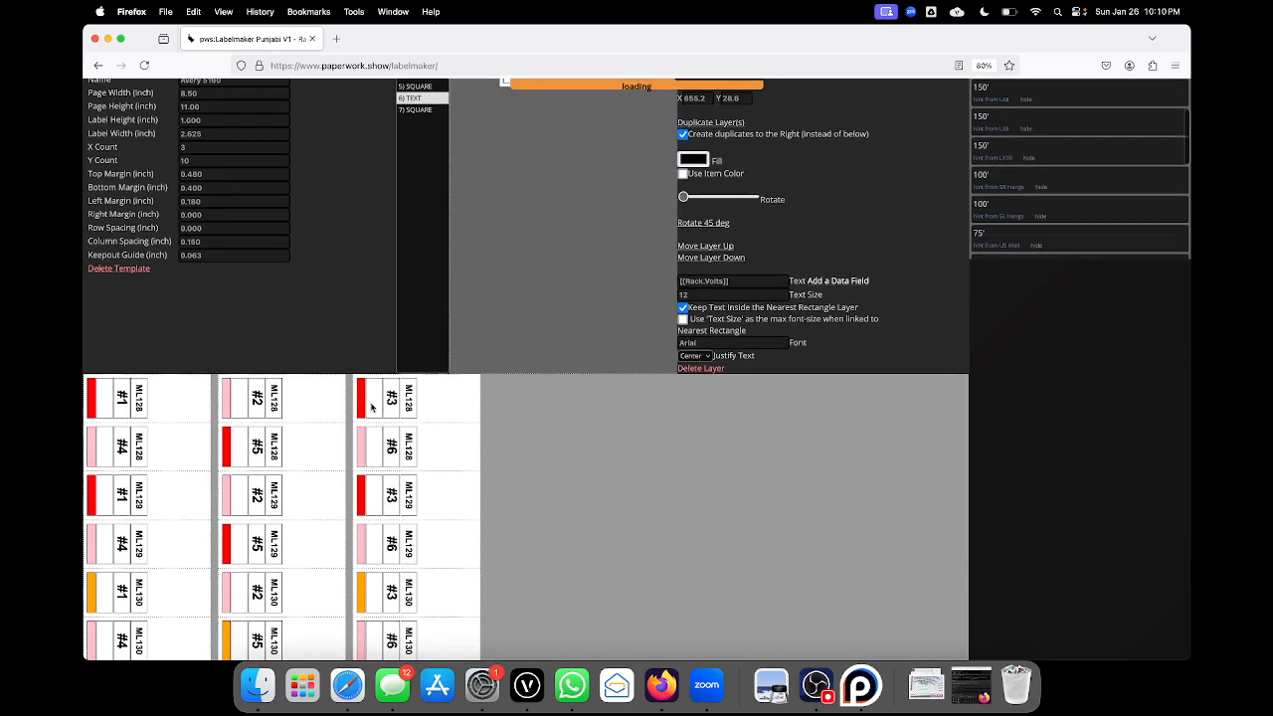
scroll(471, 356, "up", 1)
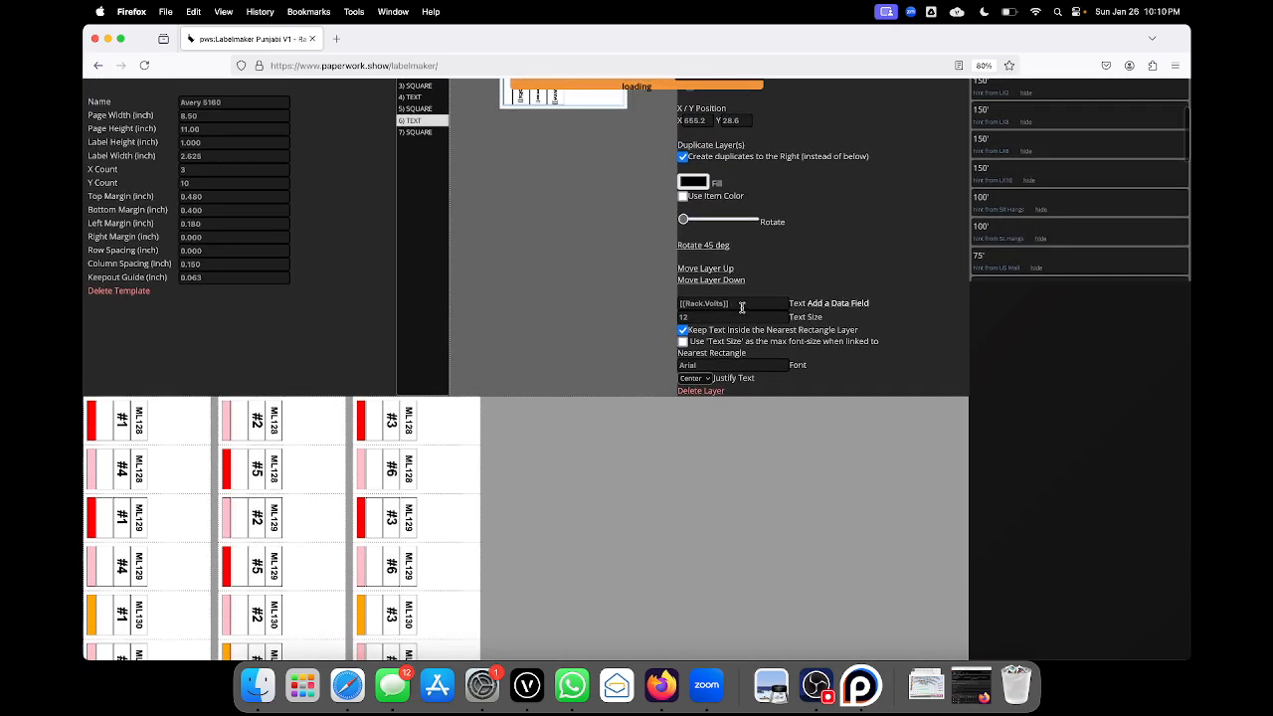
- Change the text of layer 6 to the Cable Volts data field followed by the letter V
left_click(430, 120)
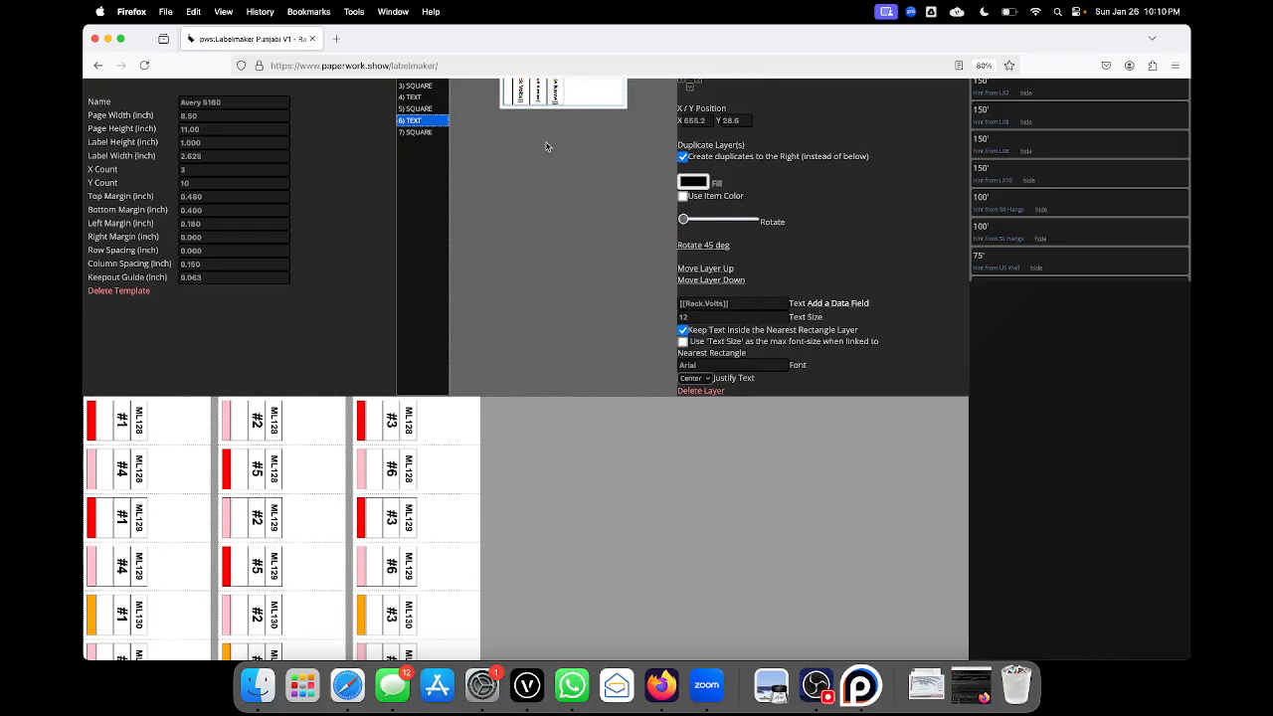
scroll(492, 154, "up", 3)
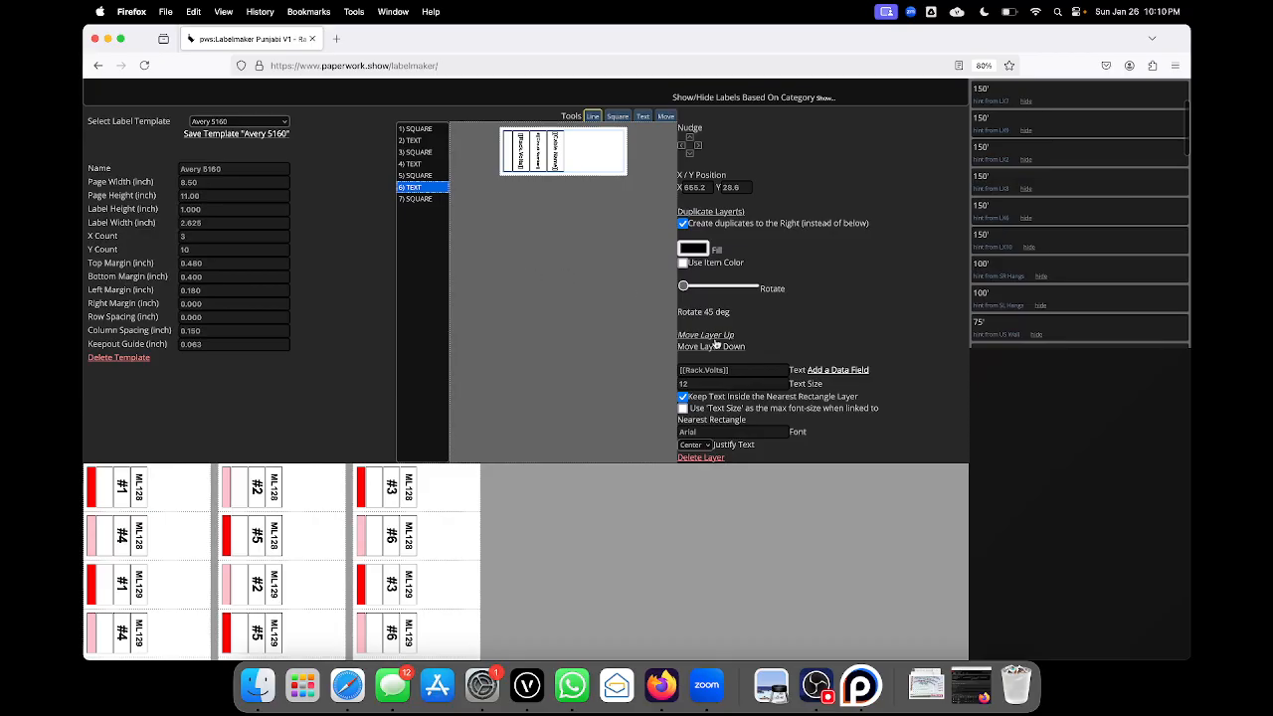
left_click(437, 189)
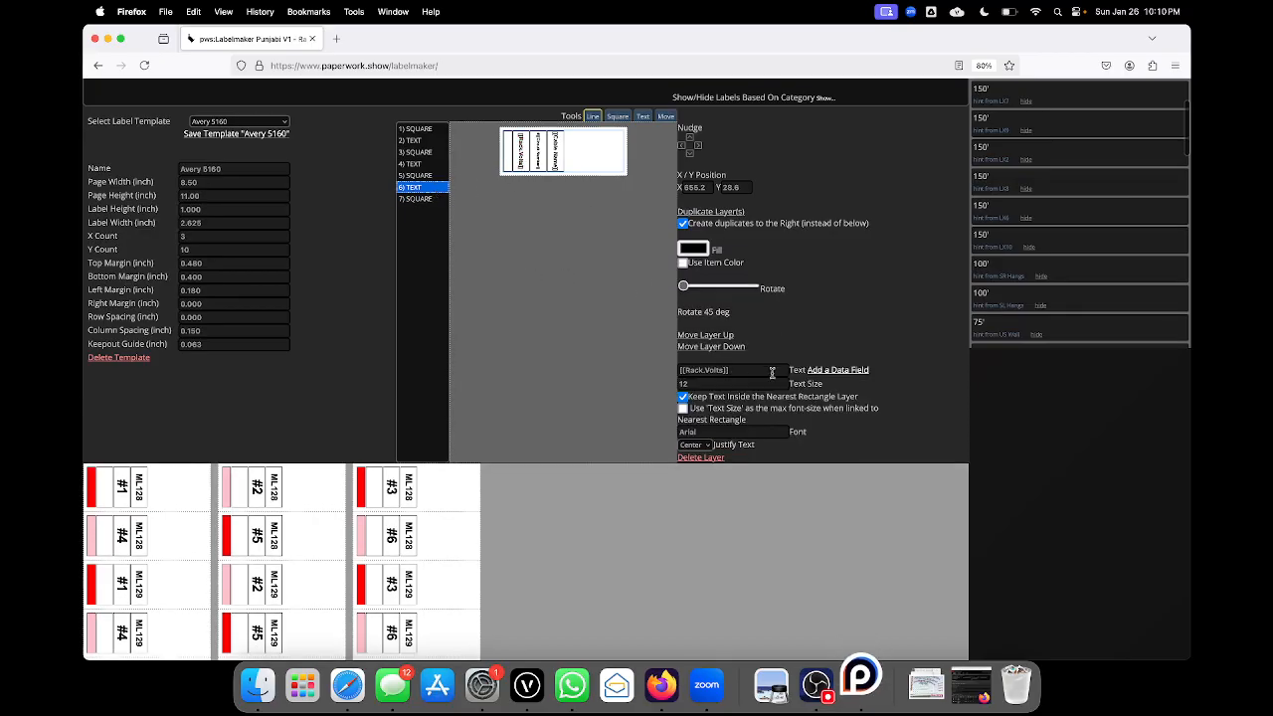
left_click(834, 371)
scroll(328, 370, "up", 5)
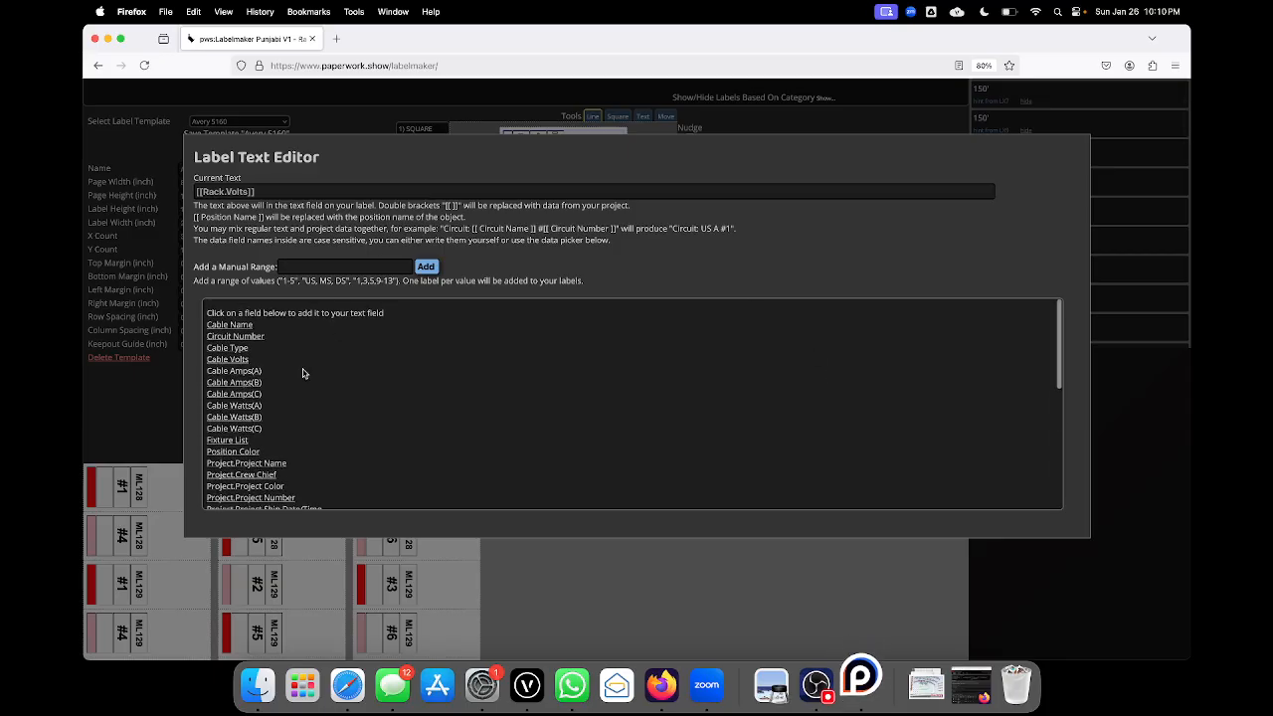
left_click(236, 358)
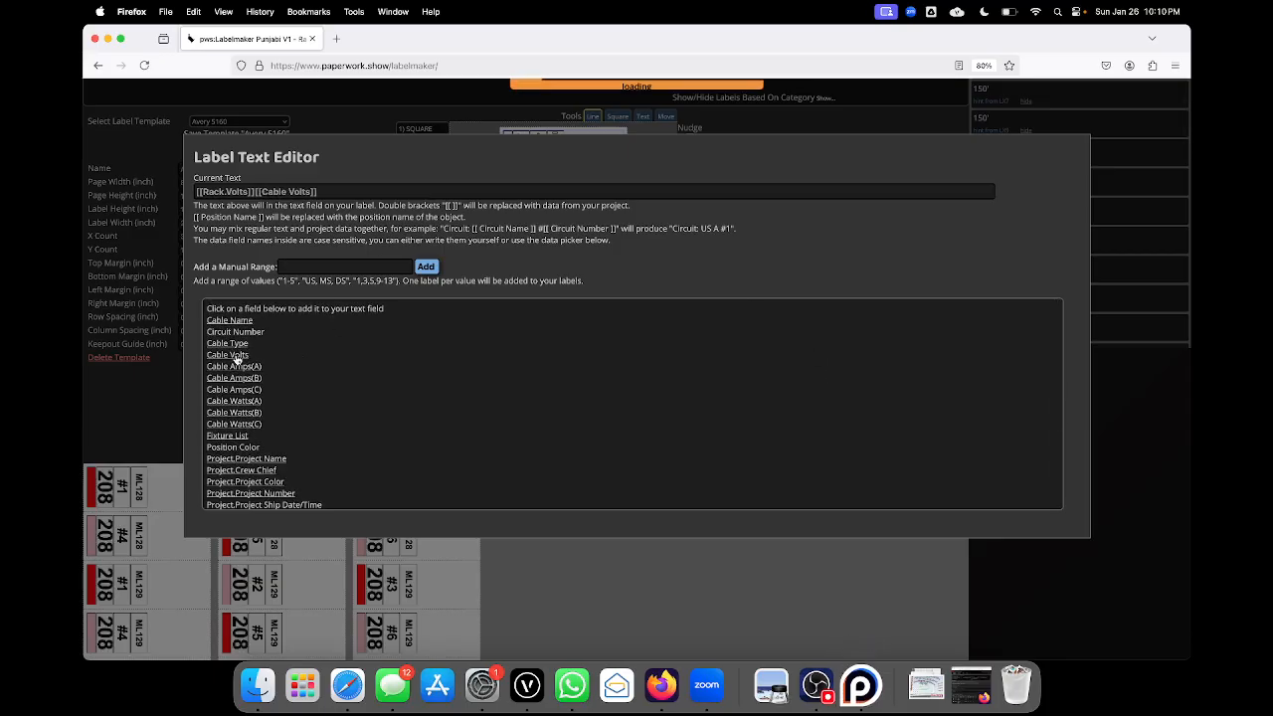
left_click(164, 359)
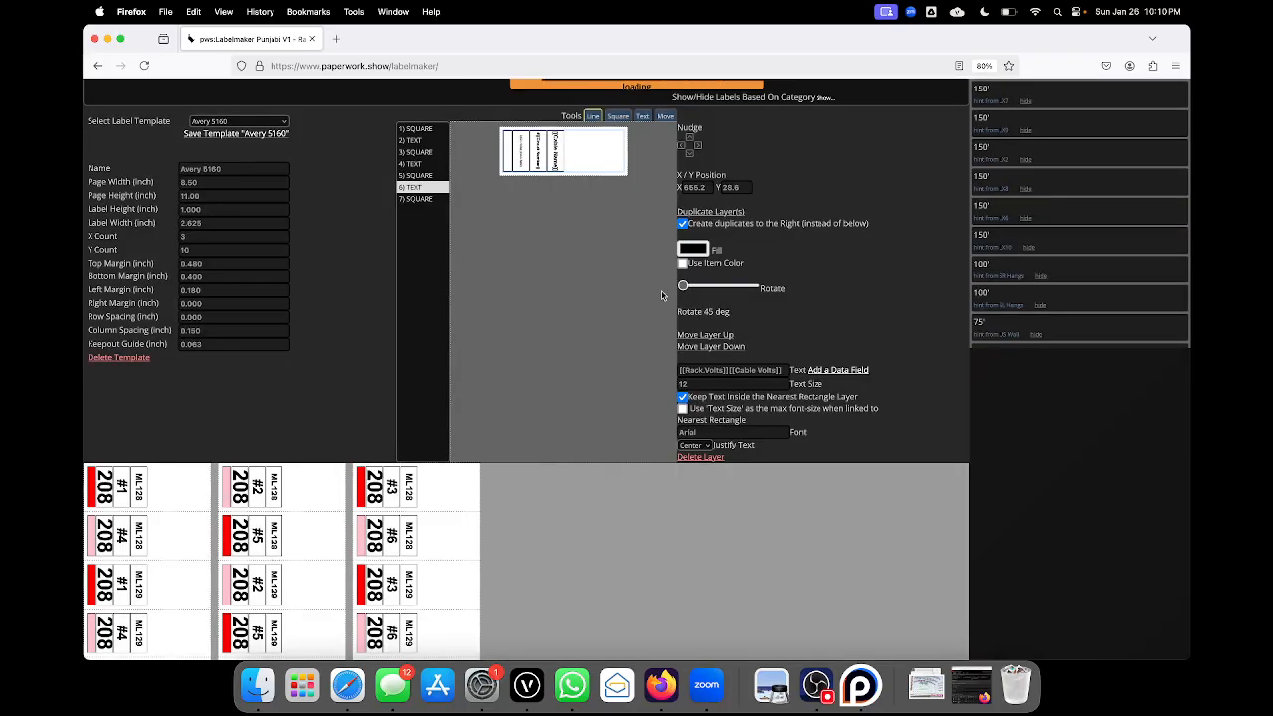
left_click_drag(730, 370, 667, 370)
key("BackSpace")
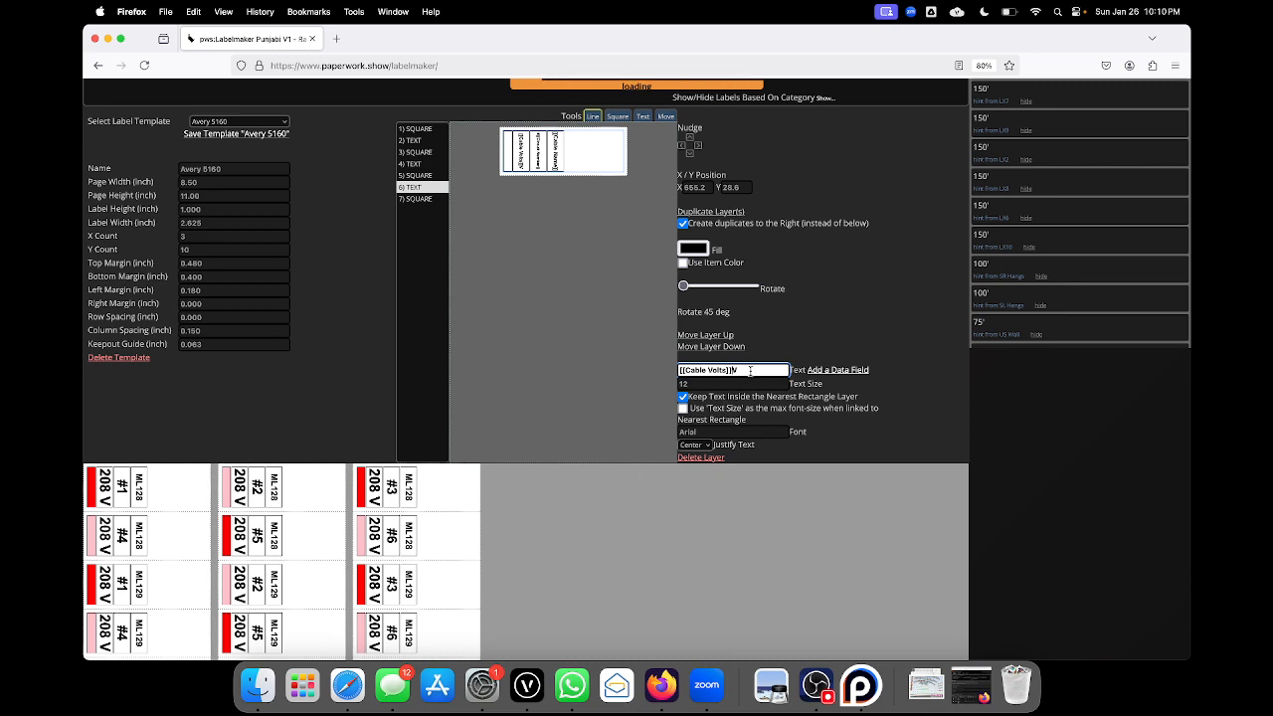
- Make the voltage text use its text size as the maximum font size and check the resulting rack labels
scroll(380, 507, "down", 5)
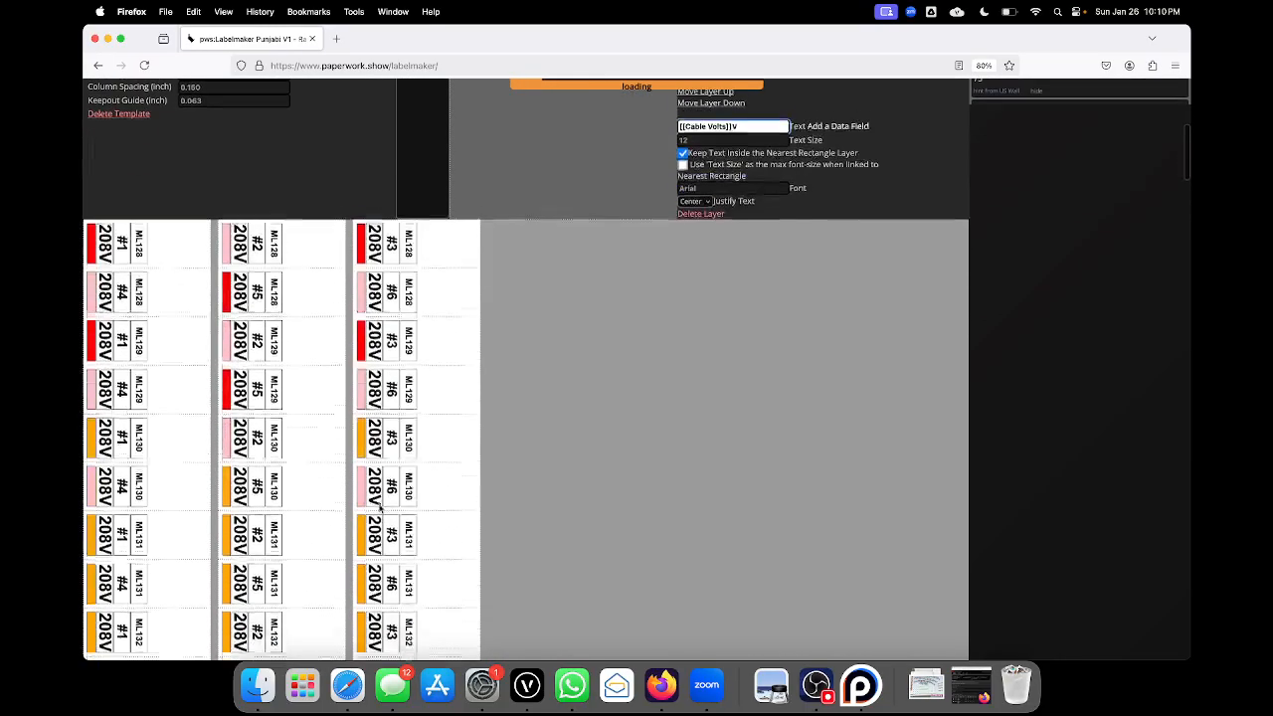
scroll(586, 298, "up", 3)
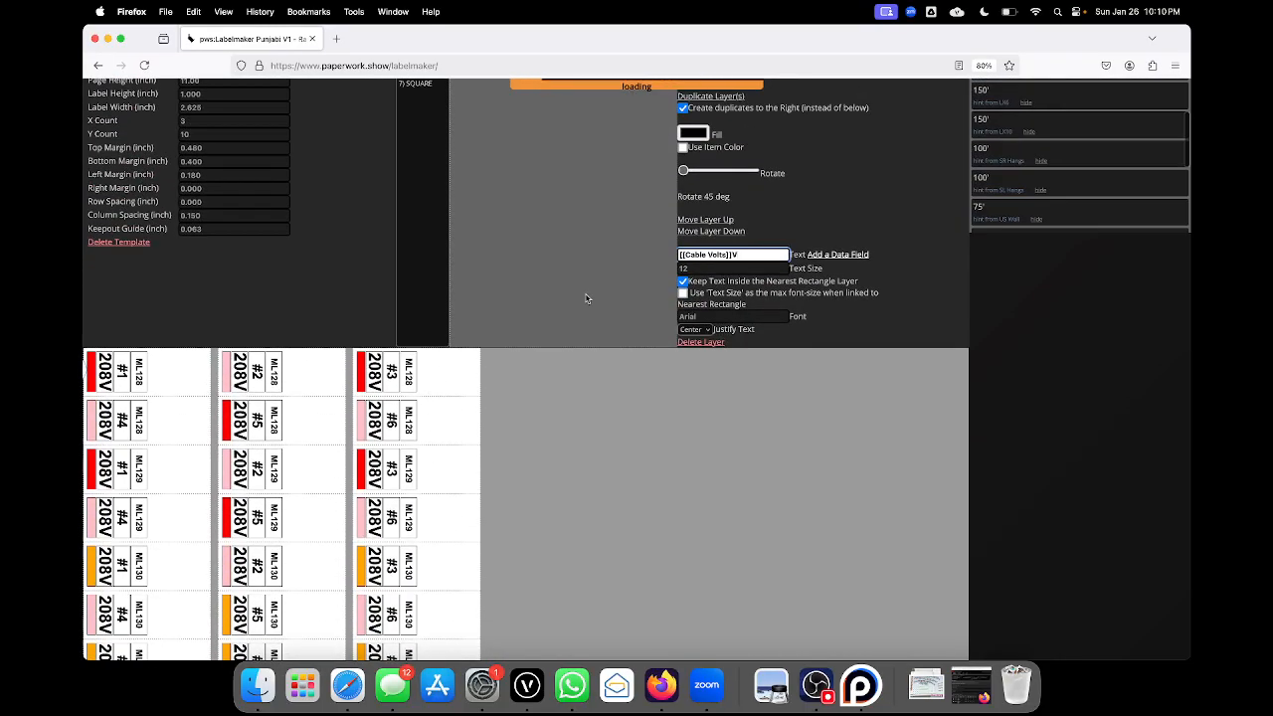
left_click(684, 293)
scroll(363, 520, "down", 8)
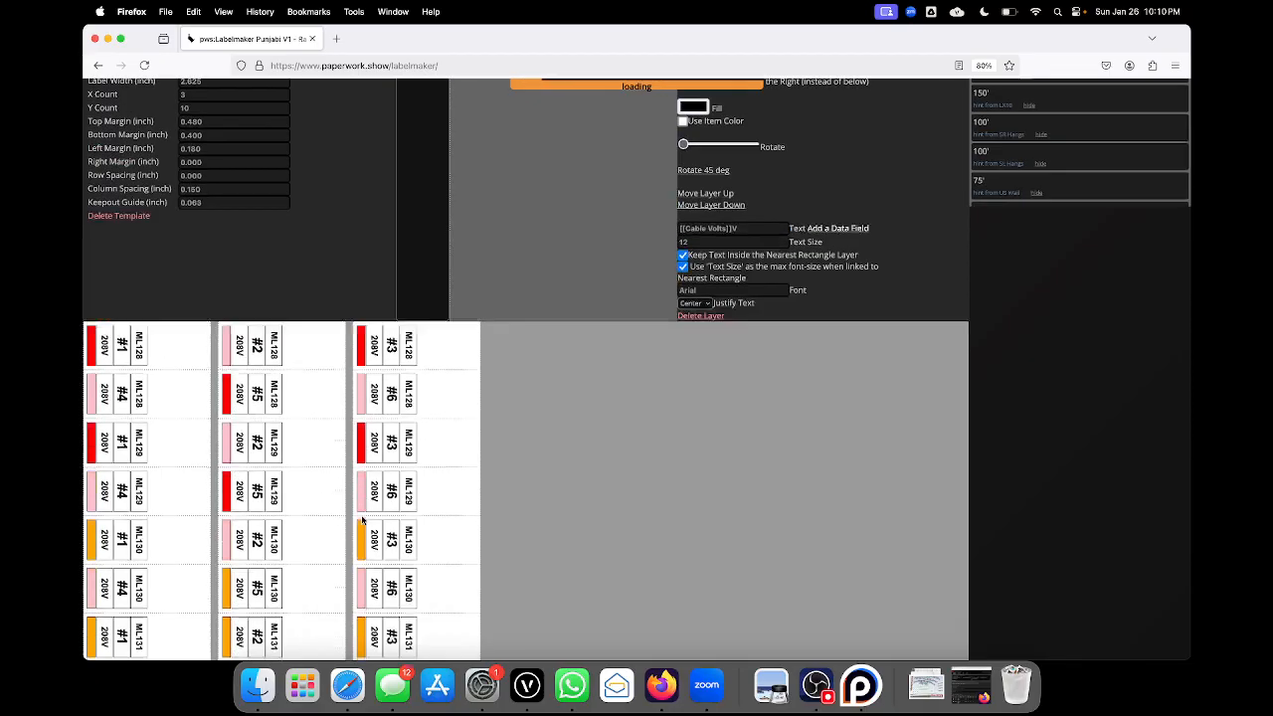
- Check the voltage text across the generated rack labels and save the label "Rack Label 5160 for Led BL//"
scroll(363, 519, "down", 15)
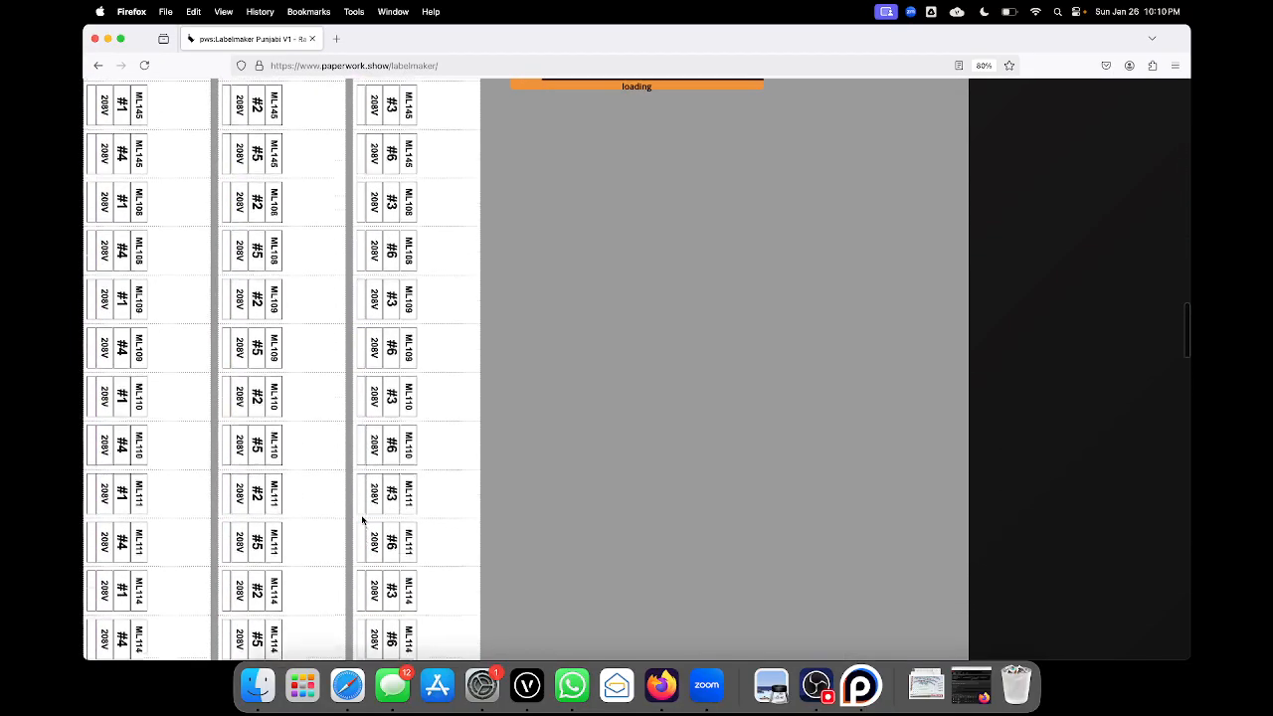
scroll(363, 519, "up", 20)
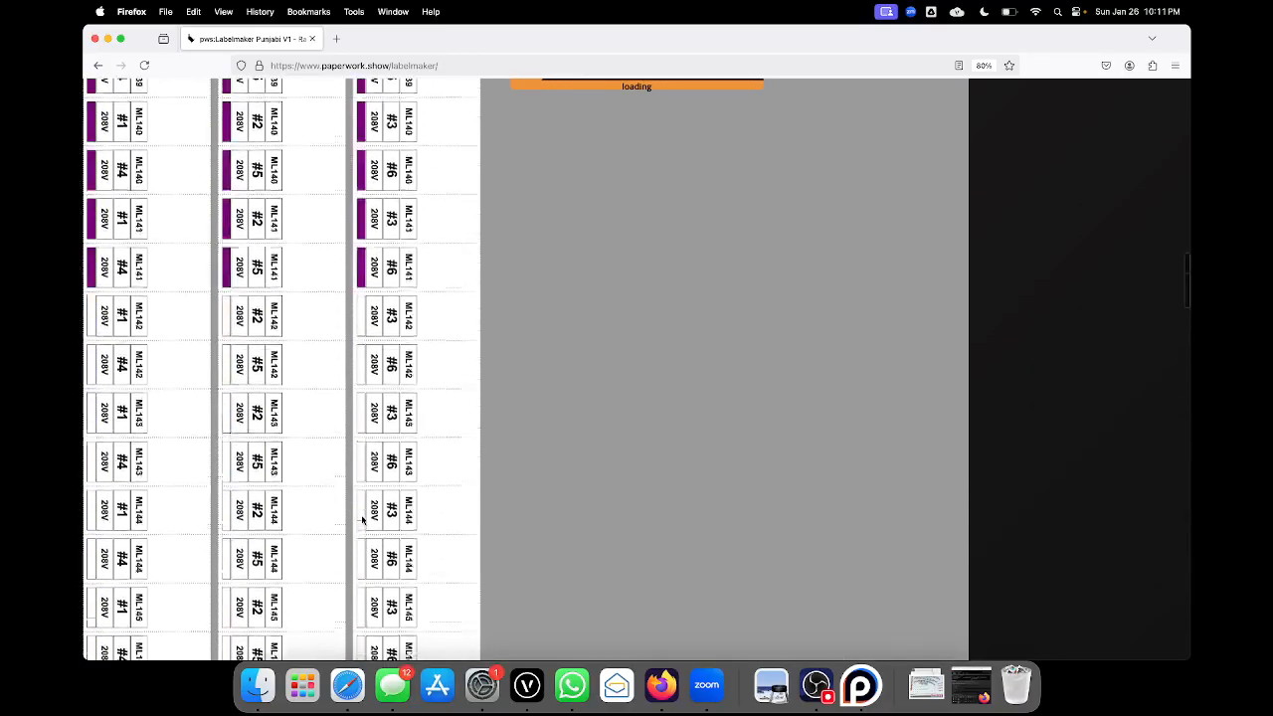
scroll(363, 519, "up", 5)
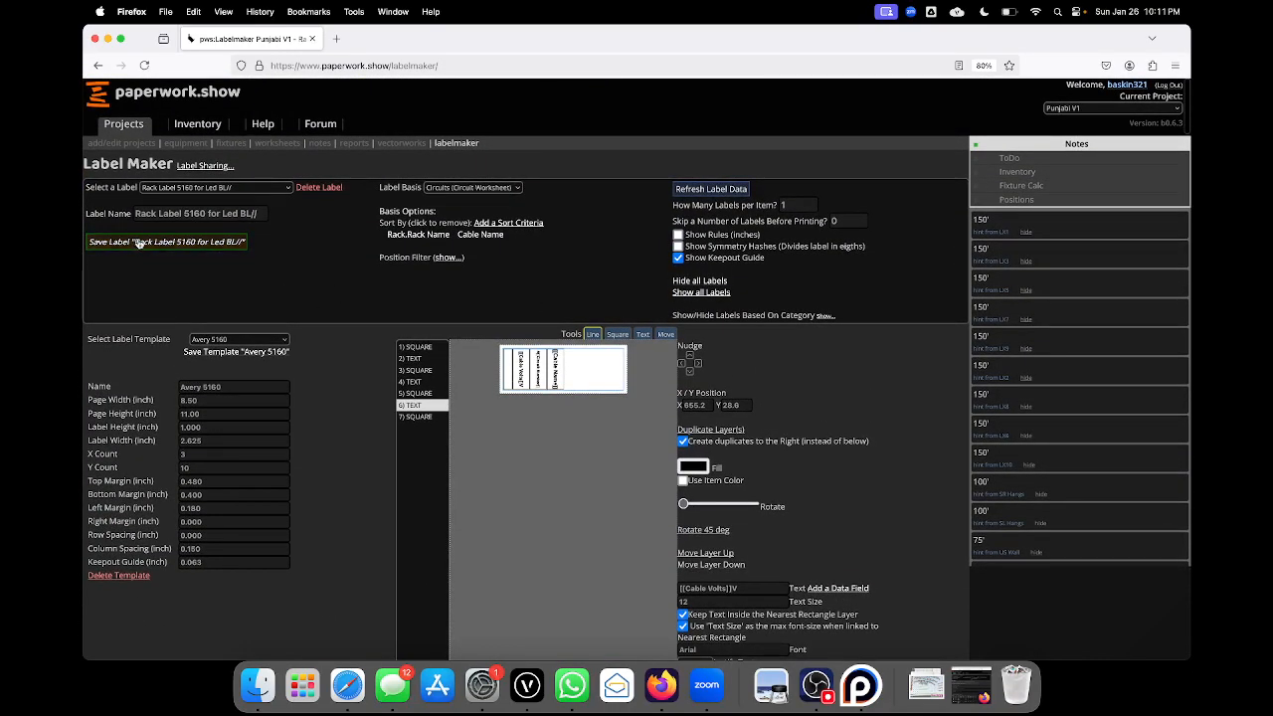
left_click(193, 248)
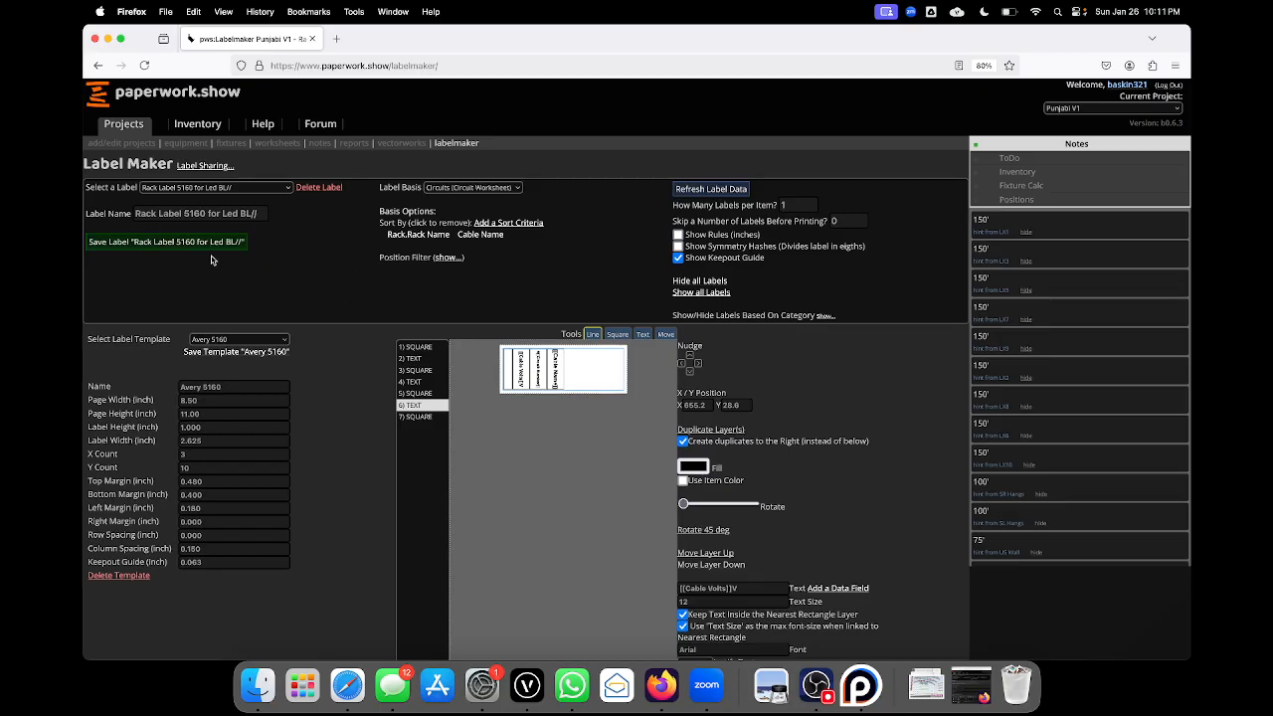
- Change the letter after the Cable Volts data field in text layer 6 to a lowercase v
scroll(366, 314, "down", 10)
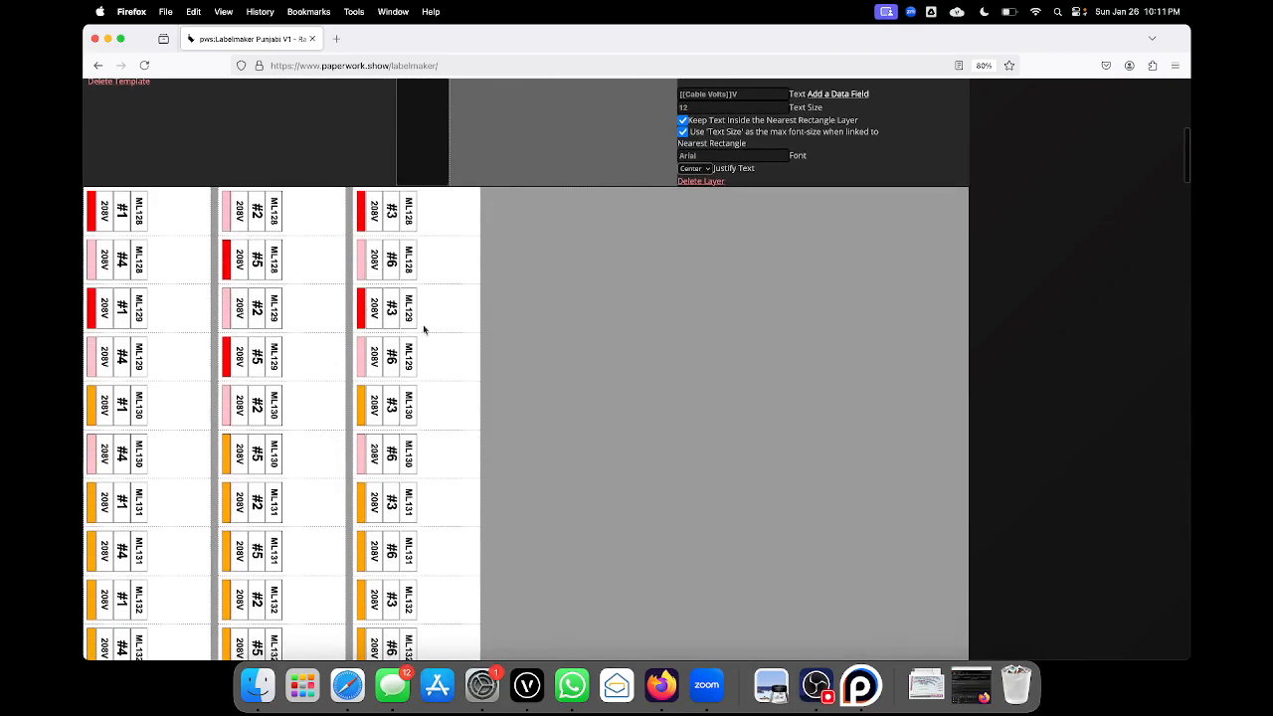
scroll(262, 393, "down", 8)
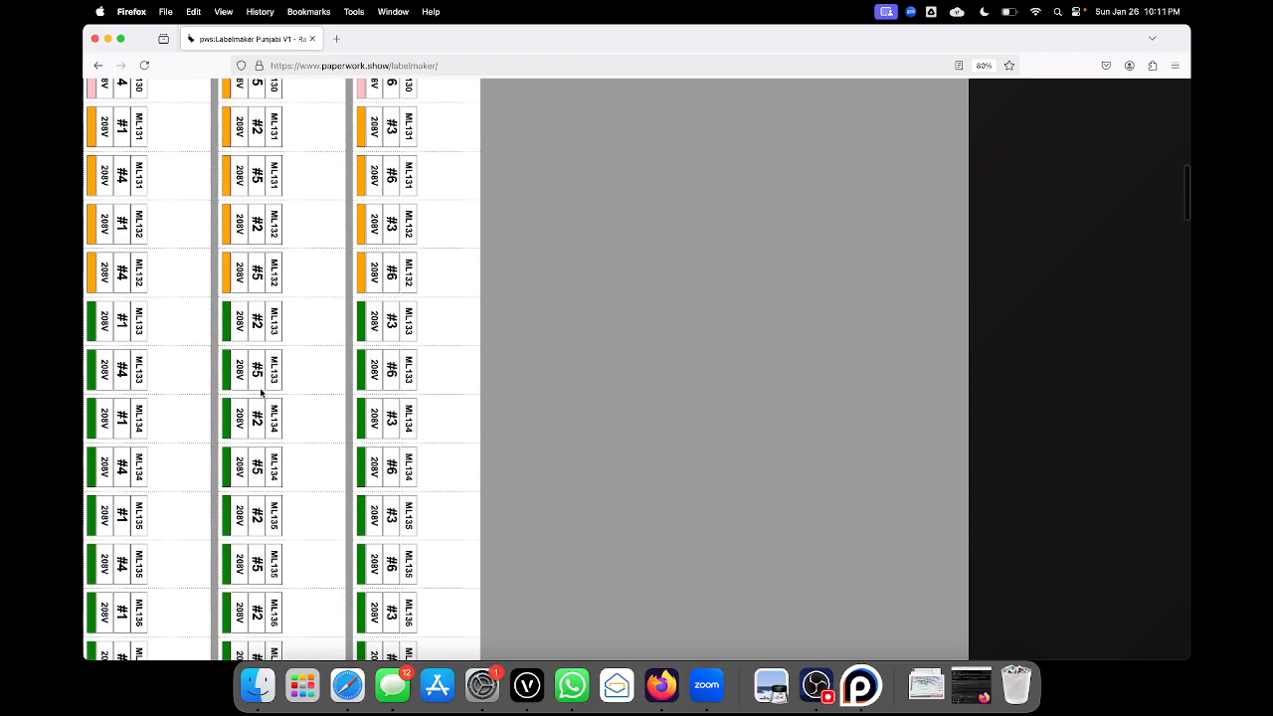
scroll(261, 393, "up", 15)
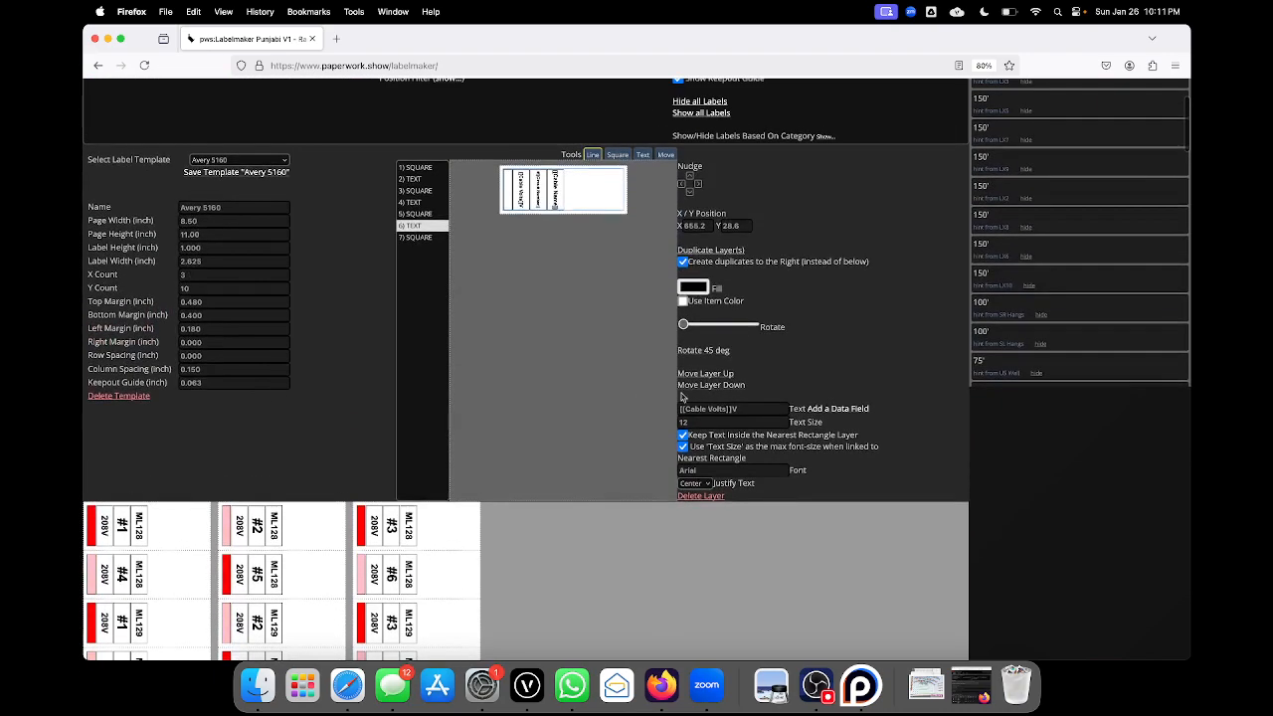
left_click(747, 408)
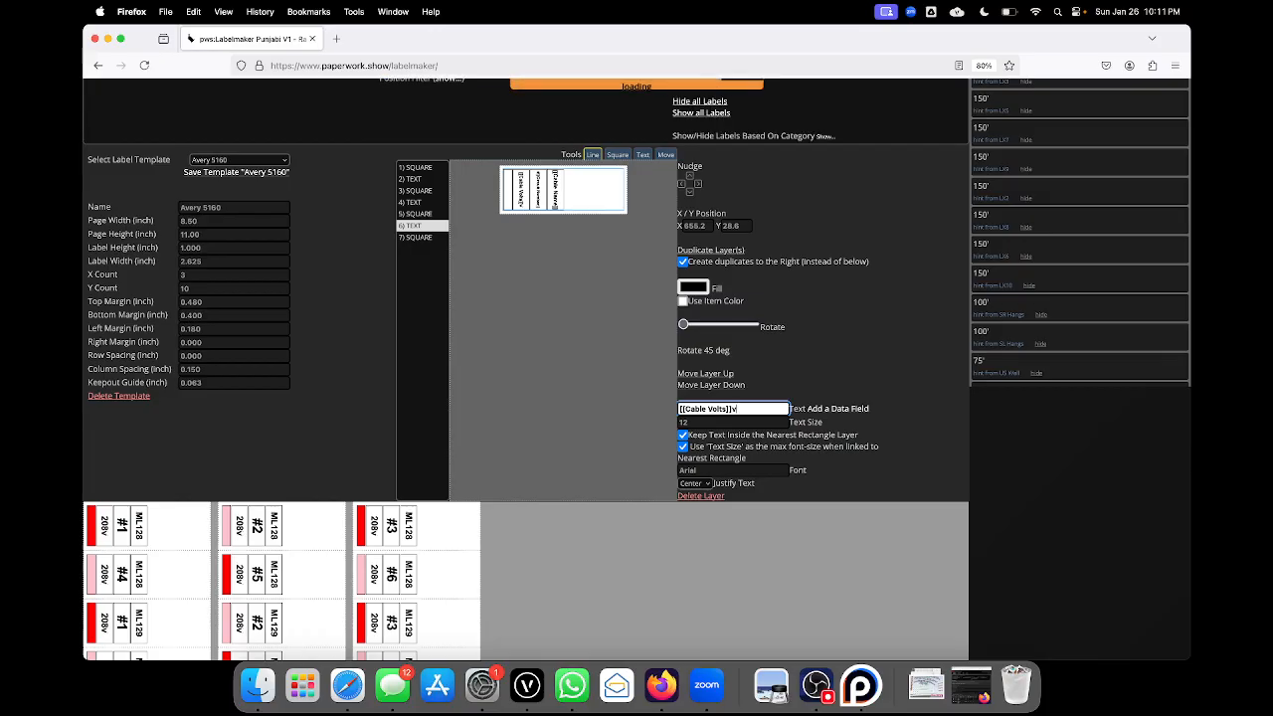
scroll(441, 411, "up", 3)
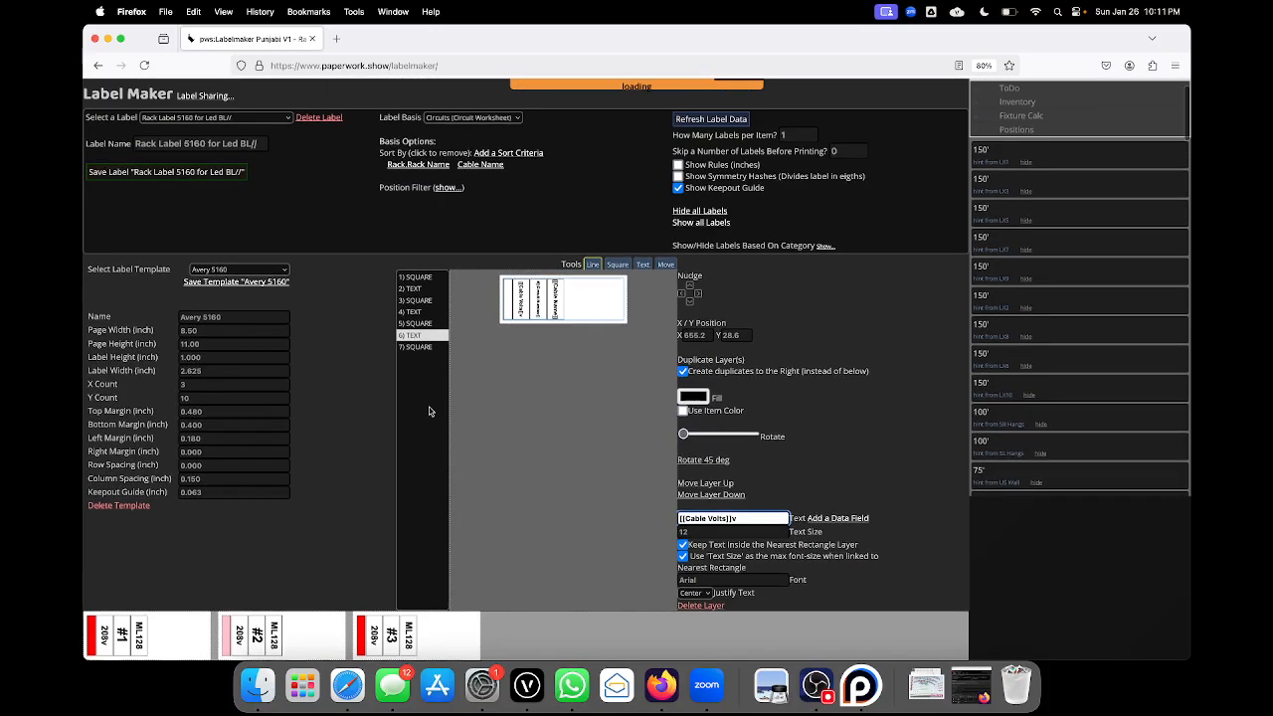
- Load the Whip Label 5160 BL// label and look through the labels it generates
left_click(248, 117)
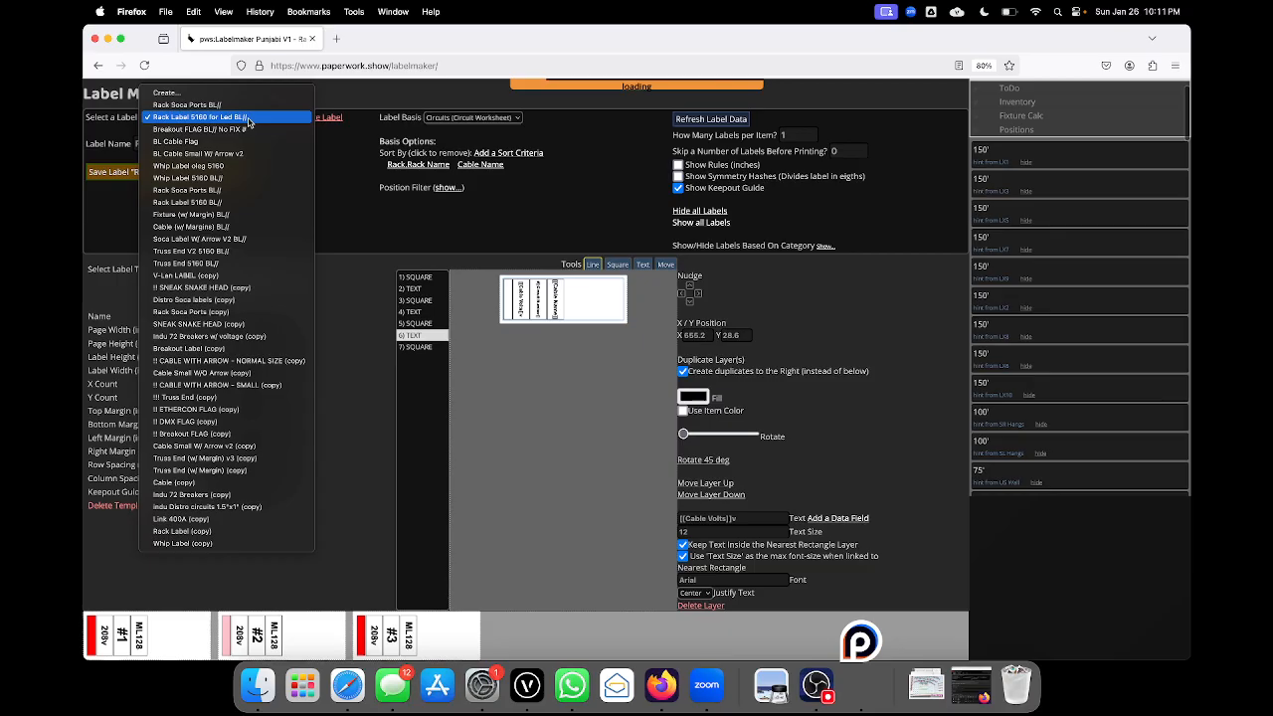
left_click(255, 179)
scroll(388, 386, "down", 5)
scroll(388, 388, "down", 1)
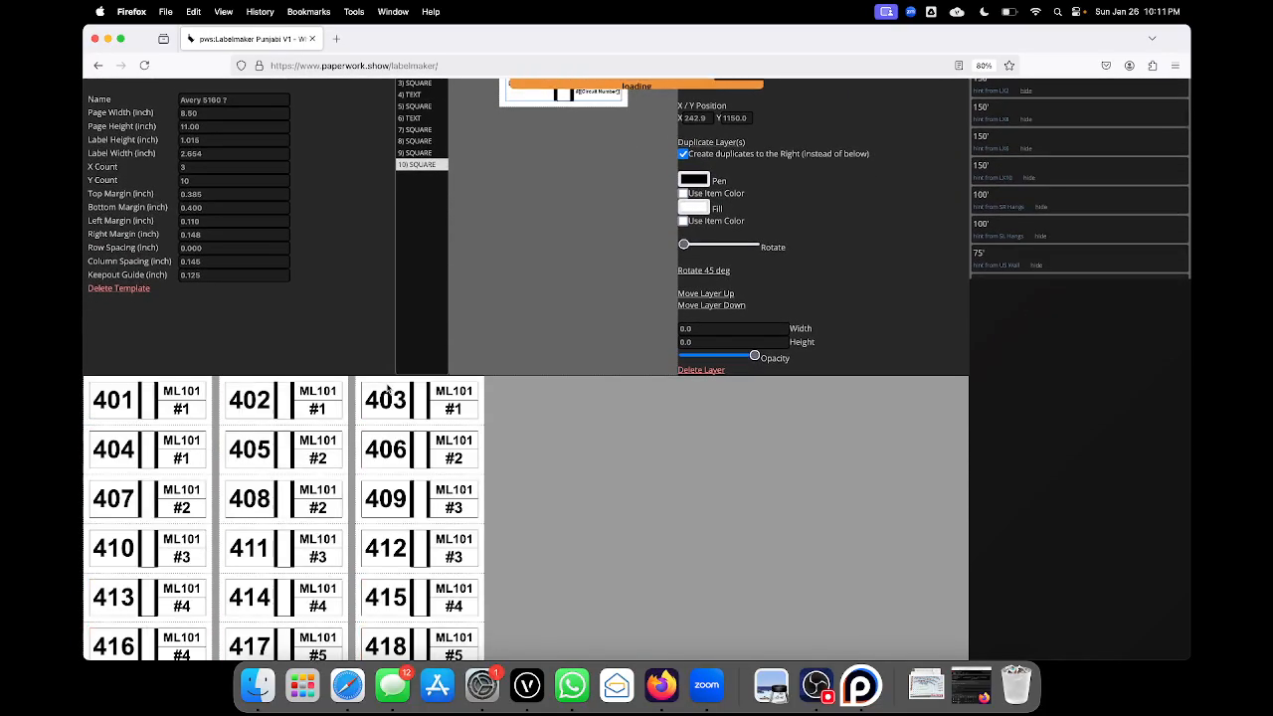
scroll(420, 434, "down", 4)
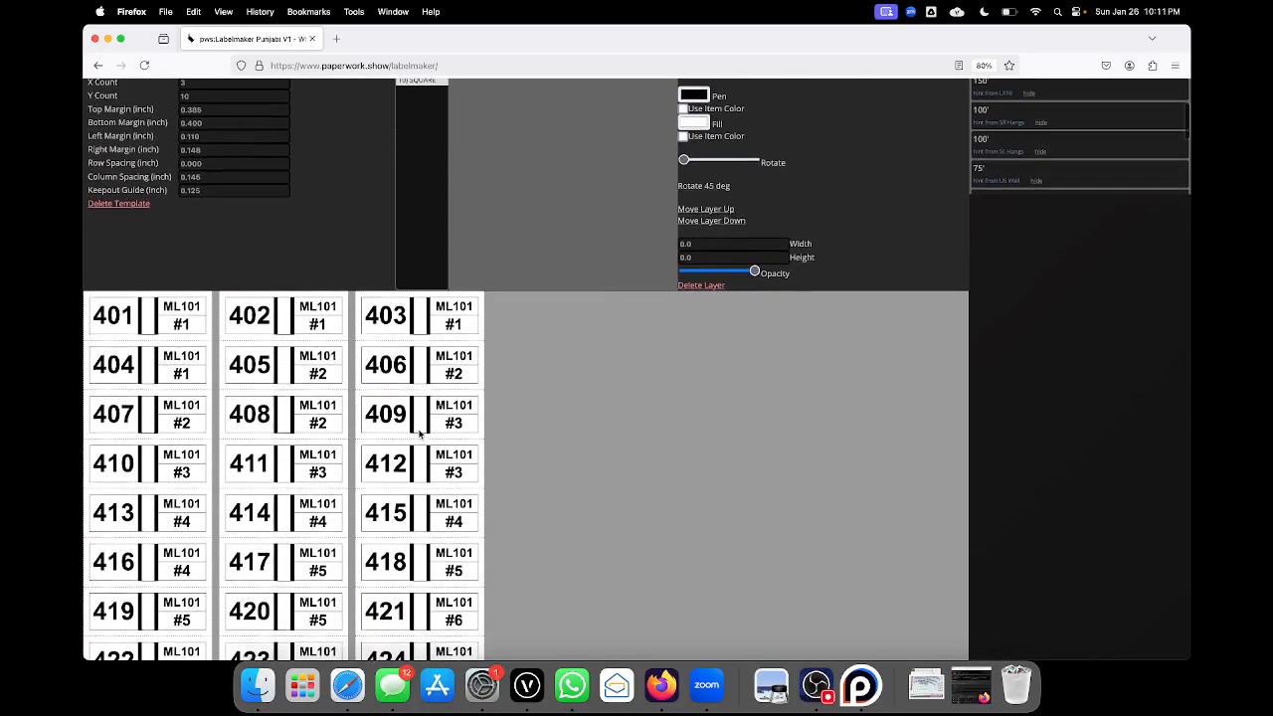
scroll(396, 447, "down", 8)
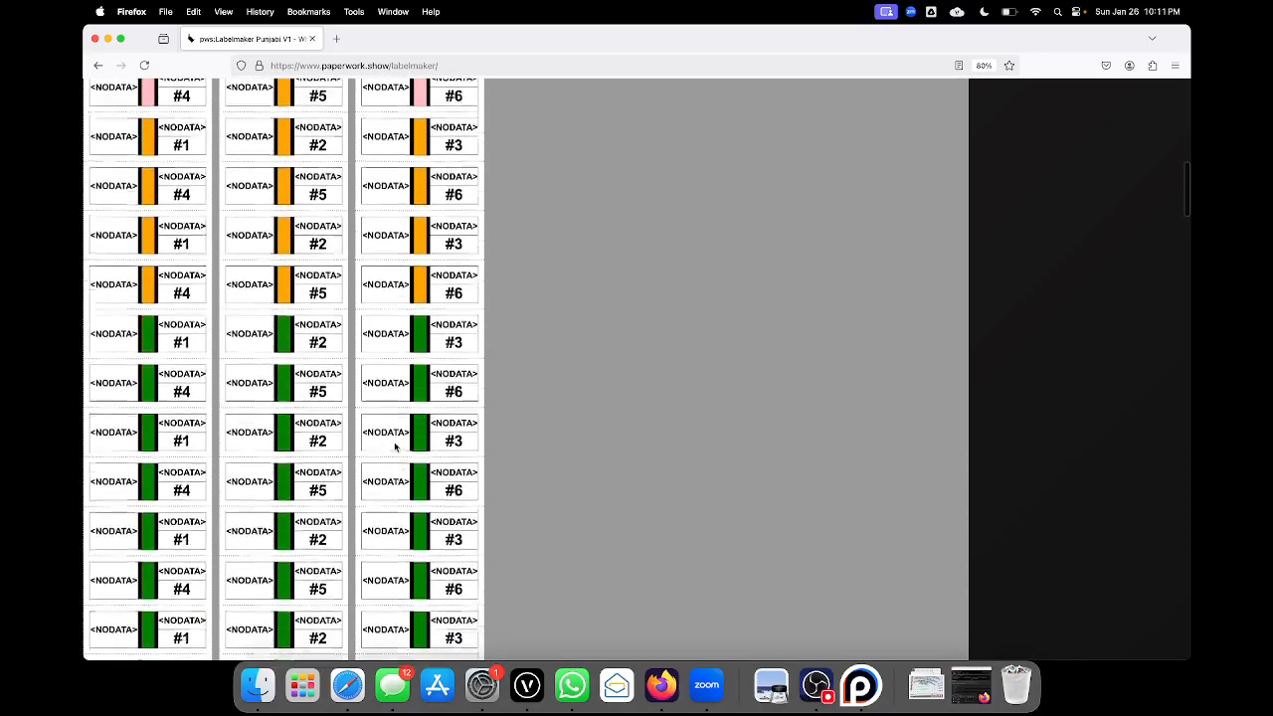
- Refresh the label data and examine the fixture numbers, position colors and circuits on the whip labels
scroll(396, 448, "up", 7)
scroll(396, 448, "up", 1)
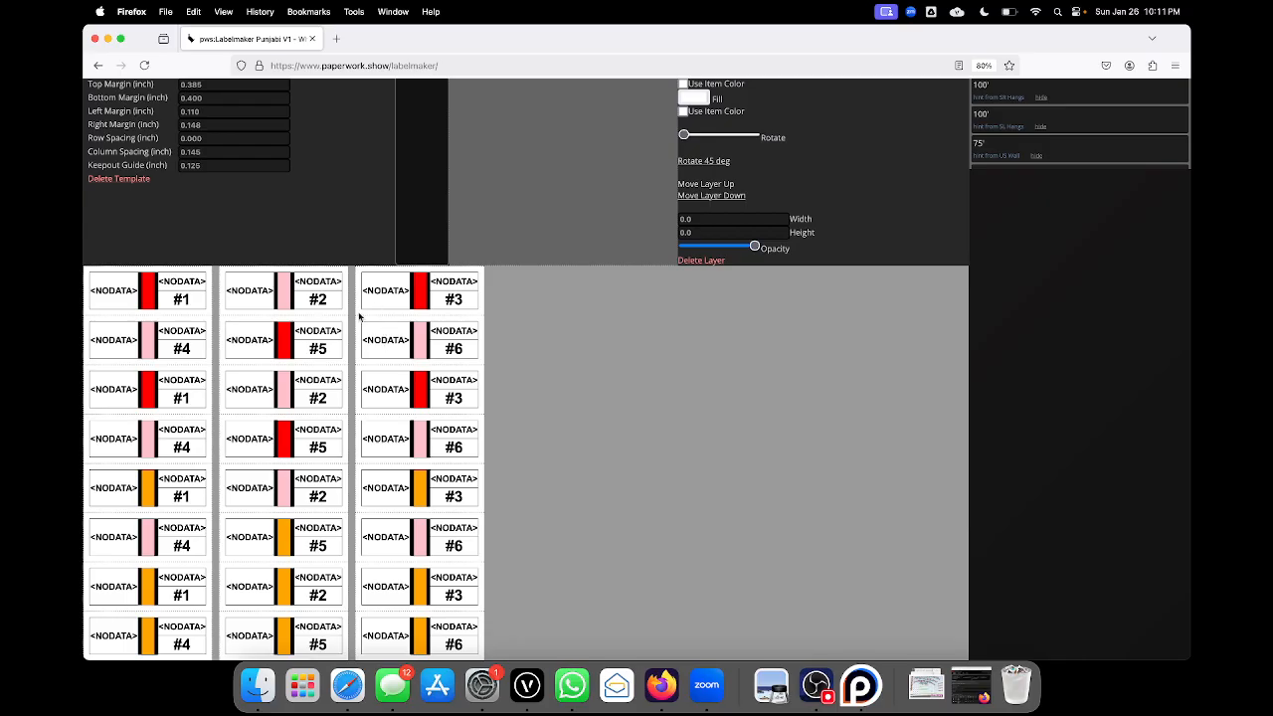
scroll(424, 307, "up", 4)
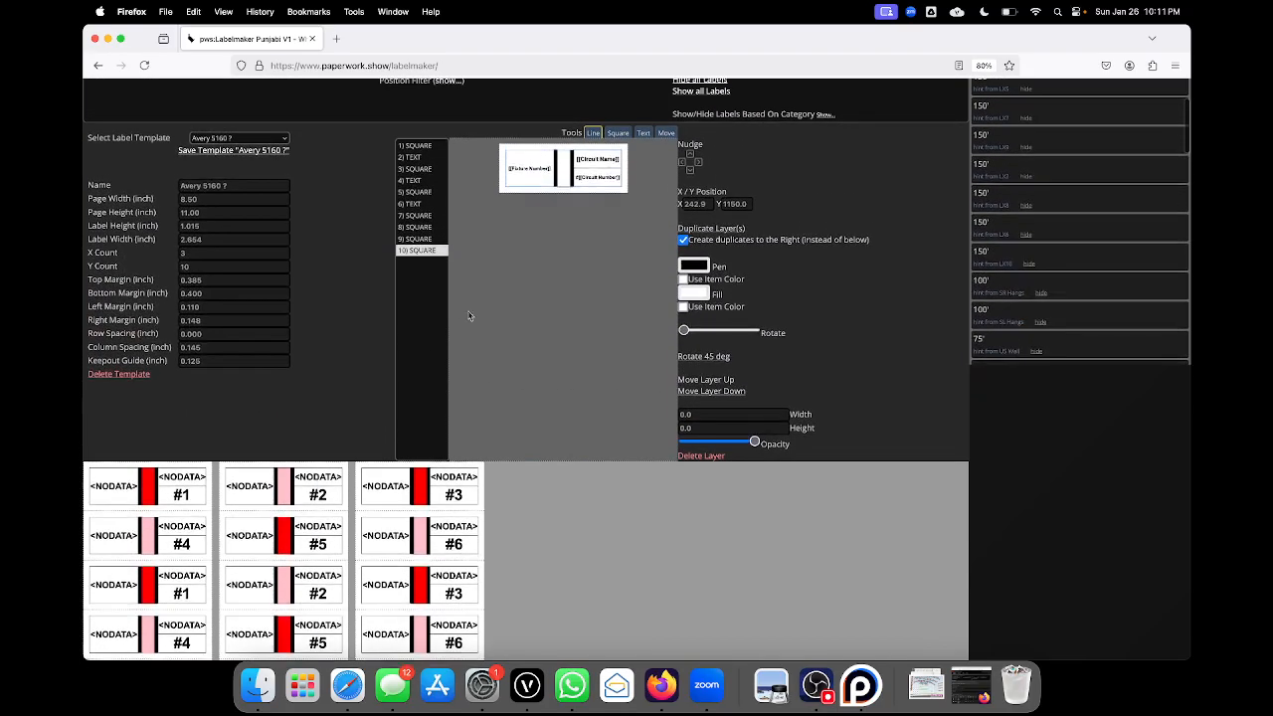
scroll(487, 338, "up", 1)
scroll(499, 354, "up", 1)
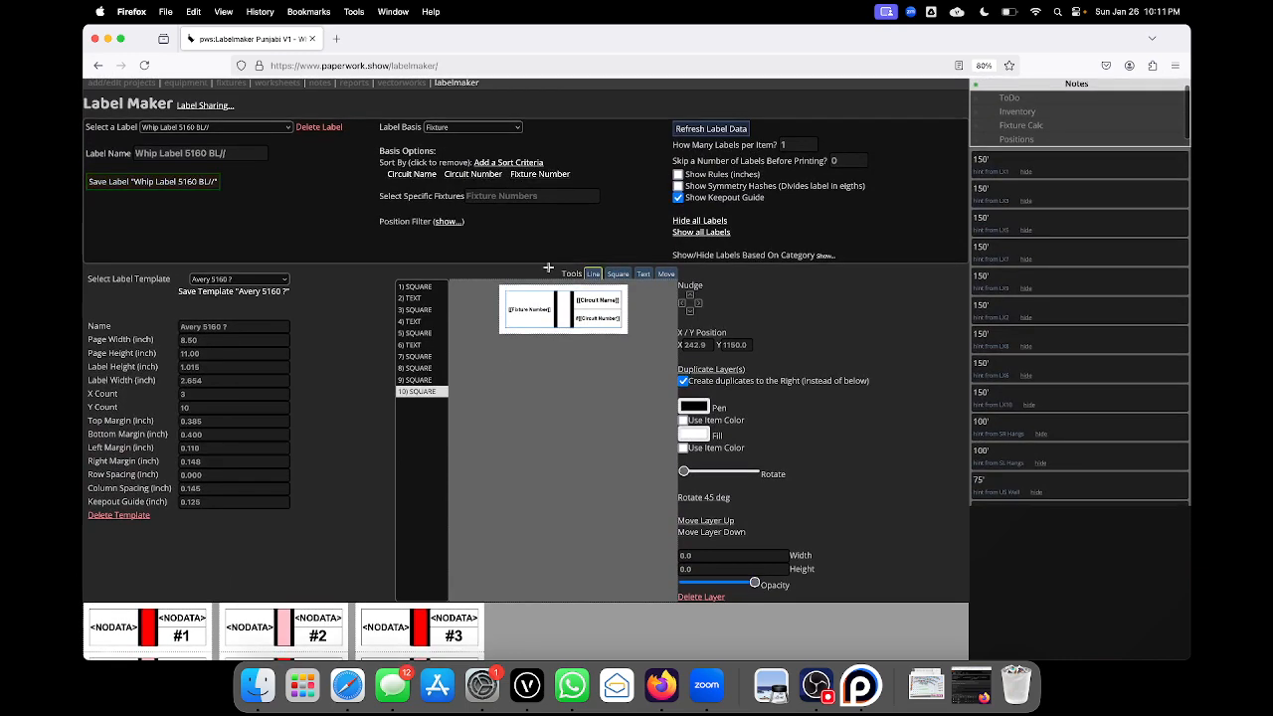
left_click(712, 130)
scroll(476, 463, "down", 3)
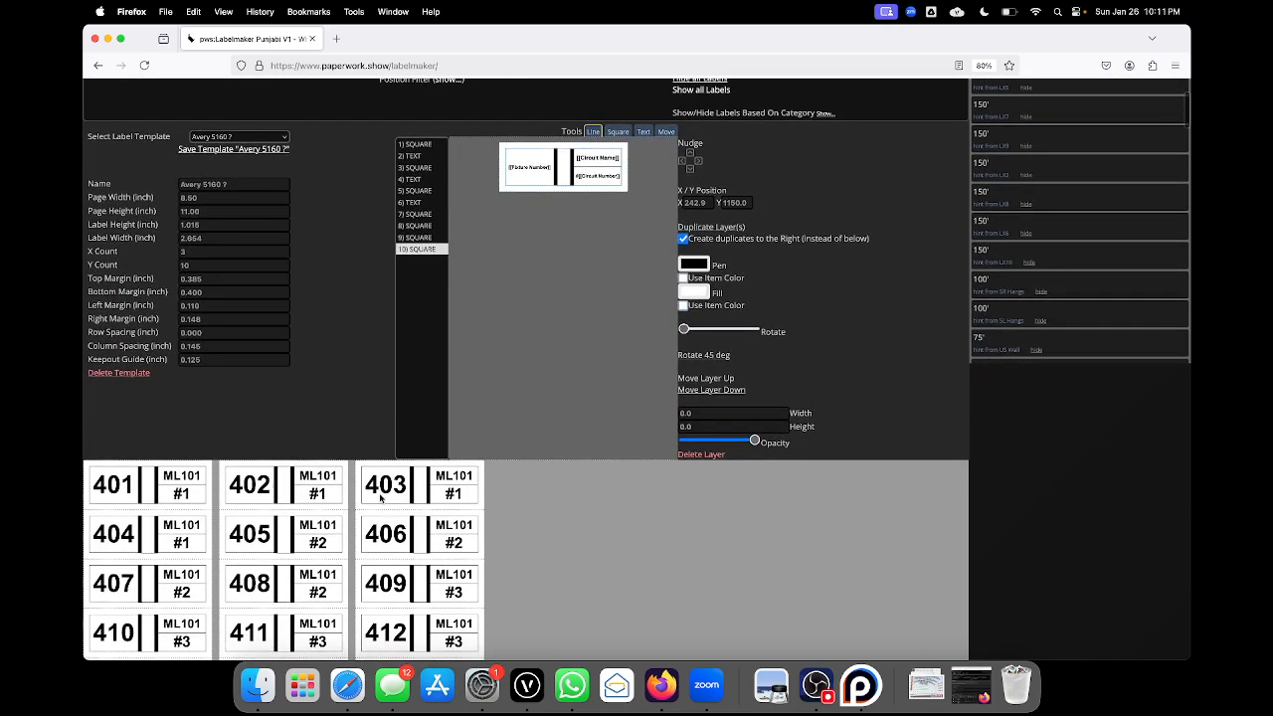
scroll(381, 498, "down", 15)
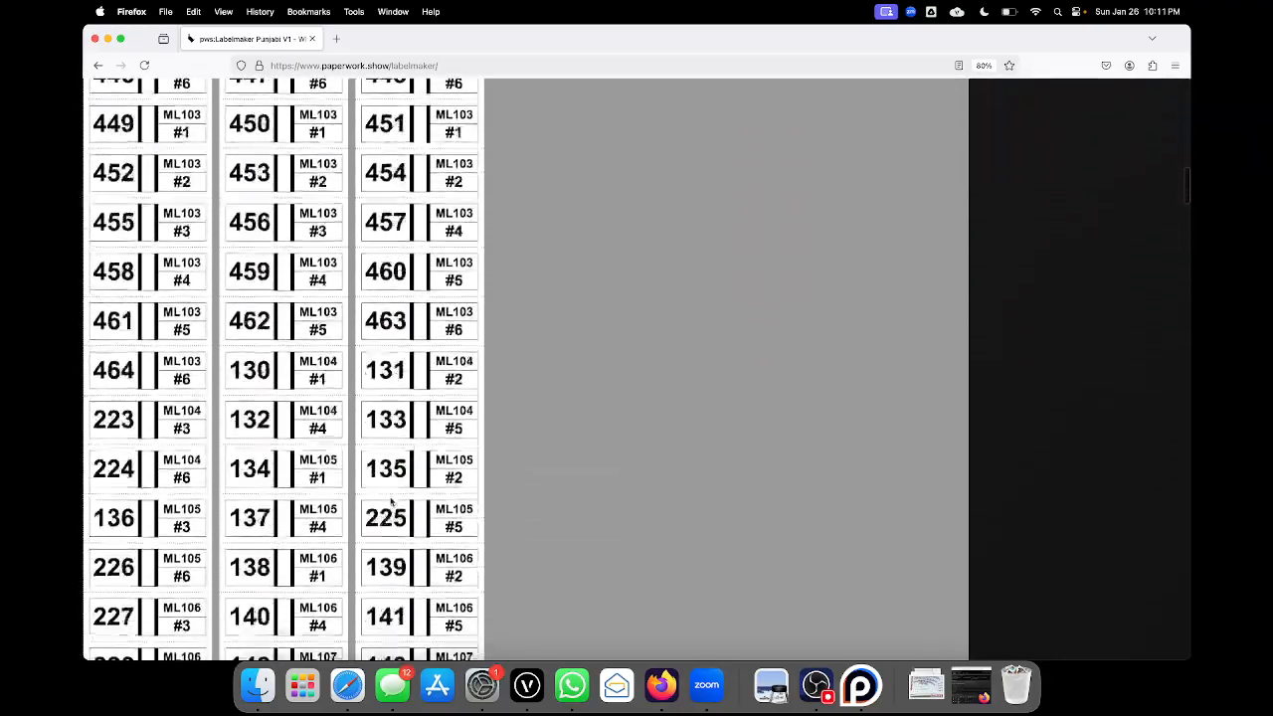
scroll(391, 504, "down", 20)
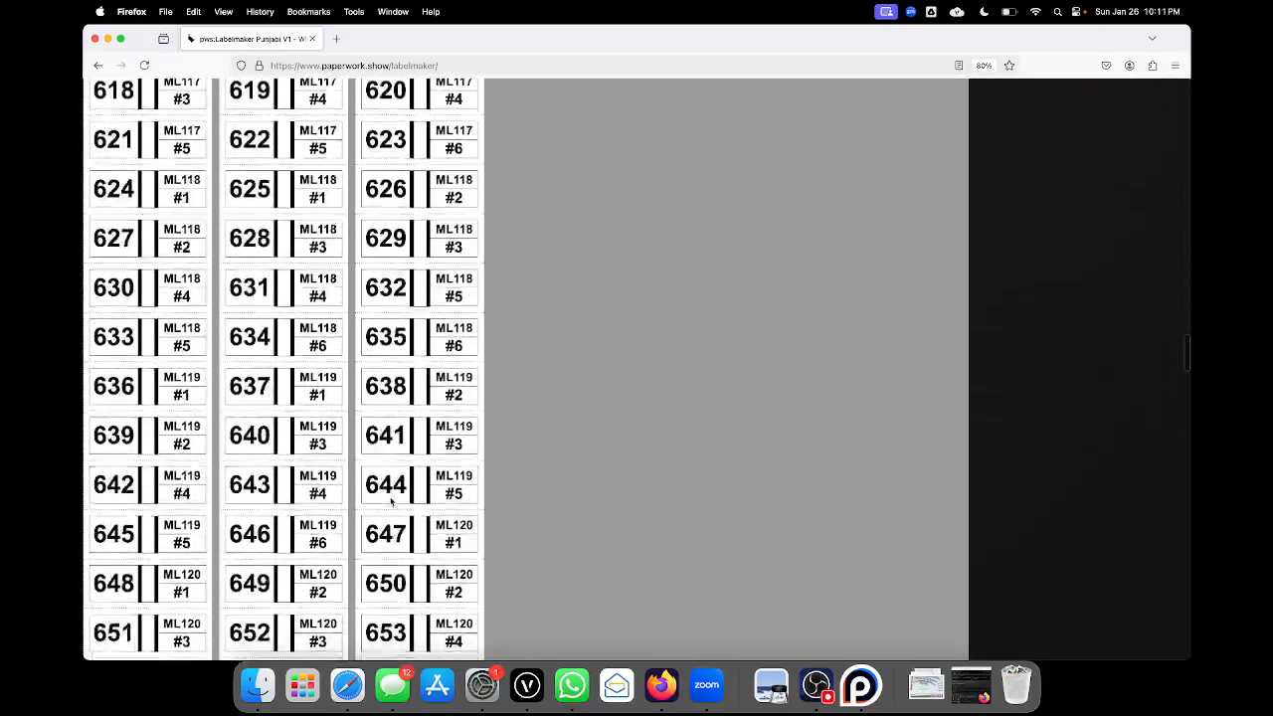
scroll(391, 503, "down", 20)
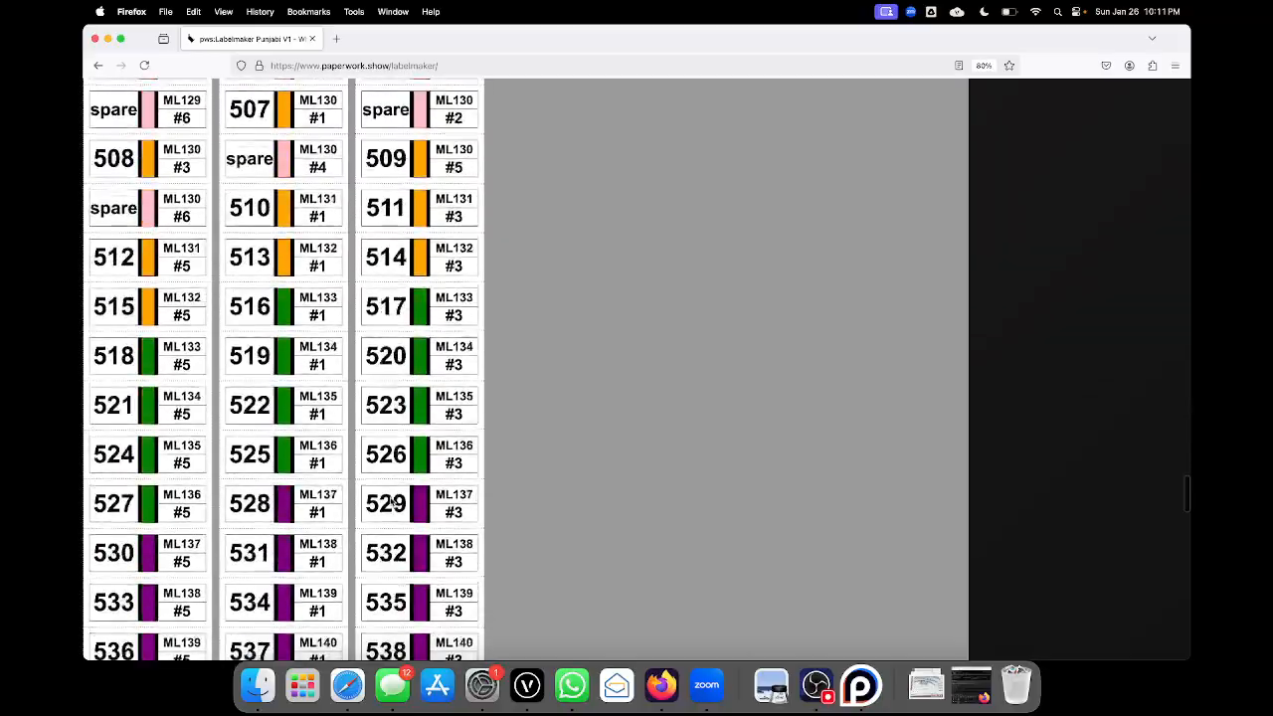
scroll(391, 504, "up", 20)
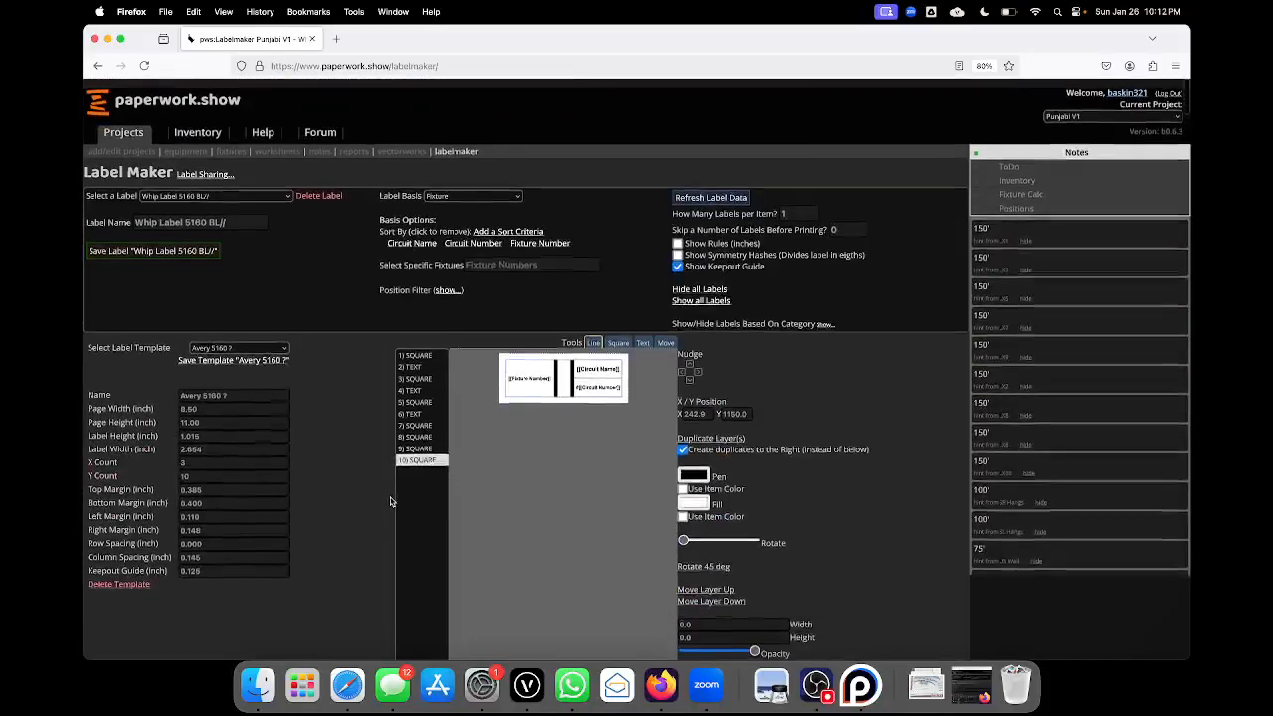
- Load the Fixture (w/ Margin) BL// label and examine the position, DMX, circuit, mode and fixture type on its labels up close
left_click(237, 188)
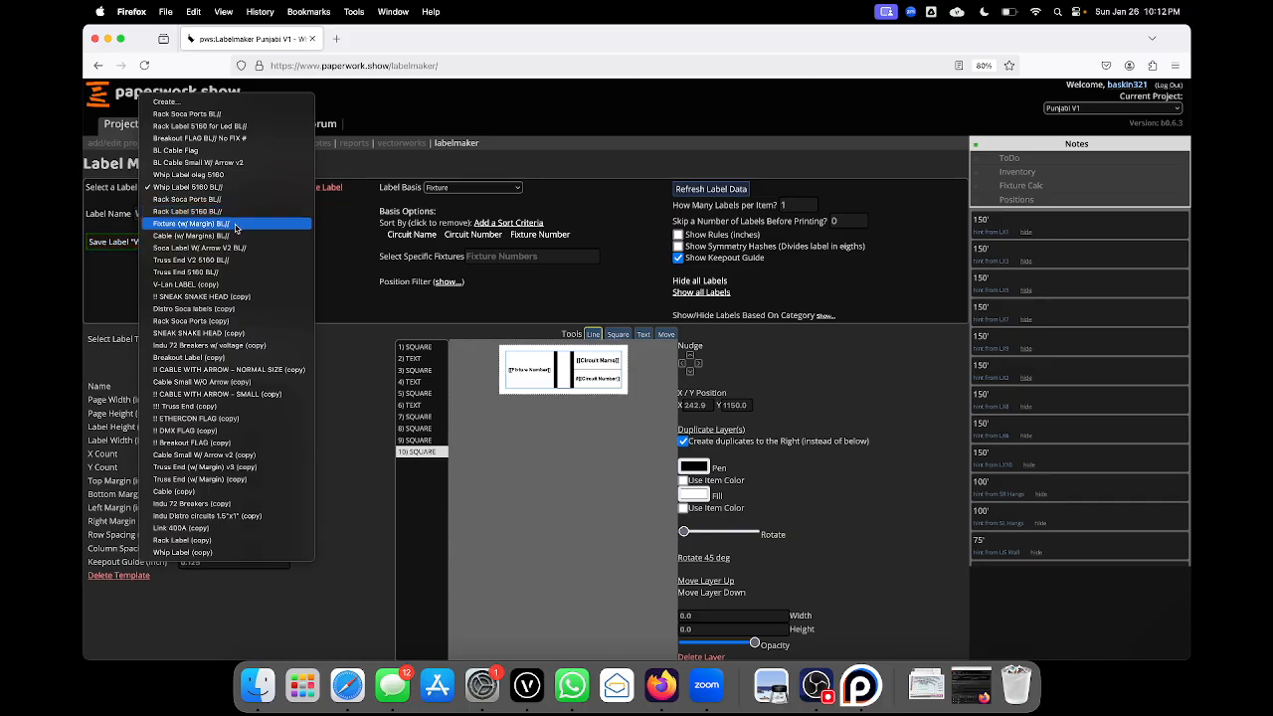
left_click(237, 225)
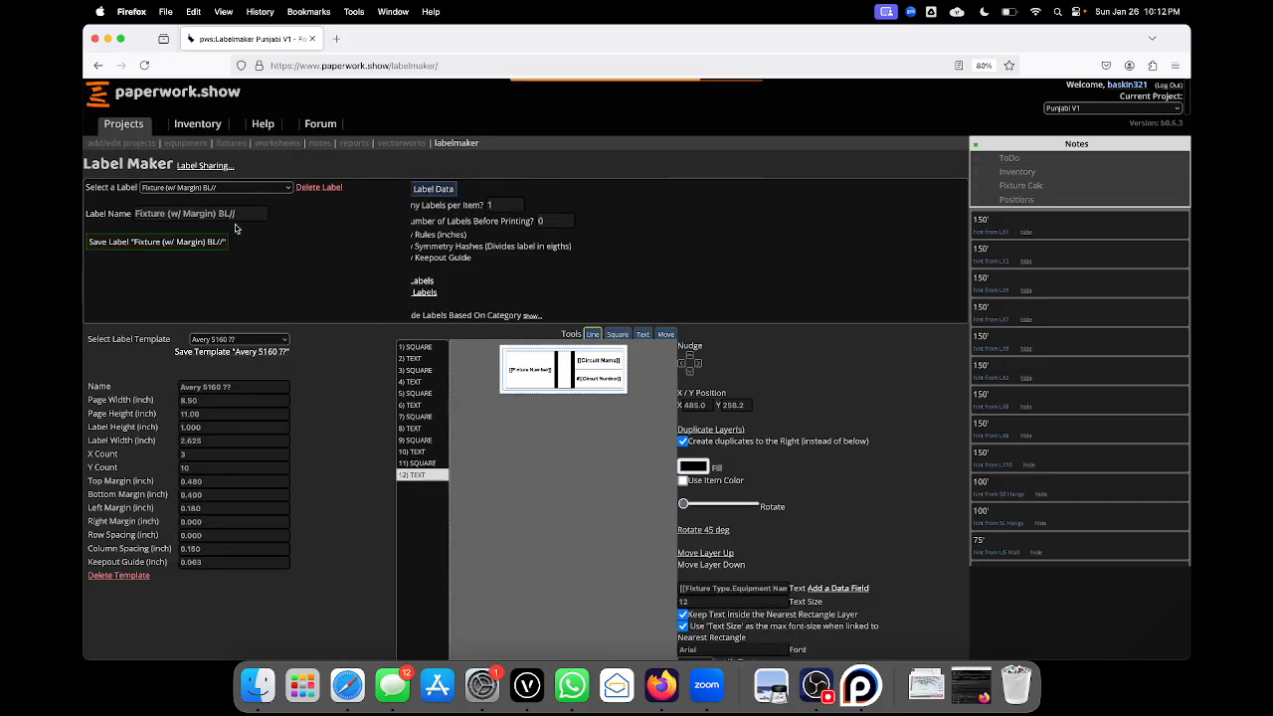
scroll(515, 358, "down", 3)
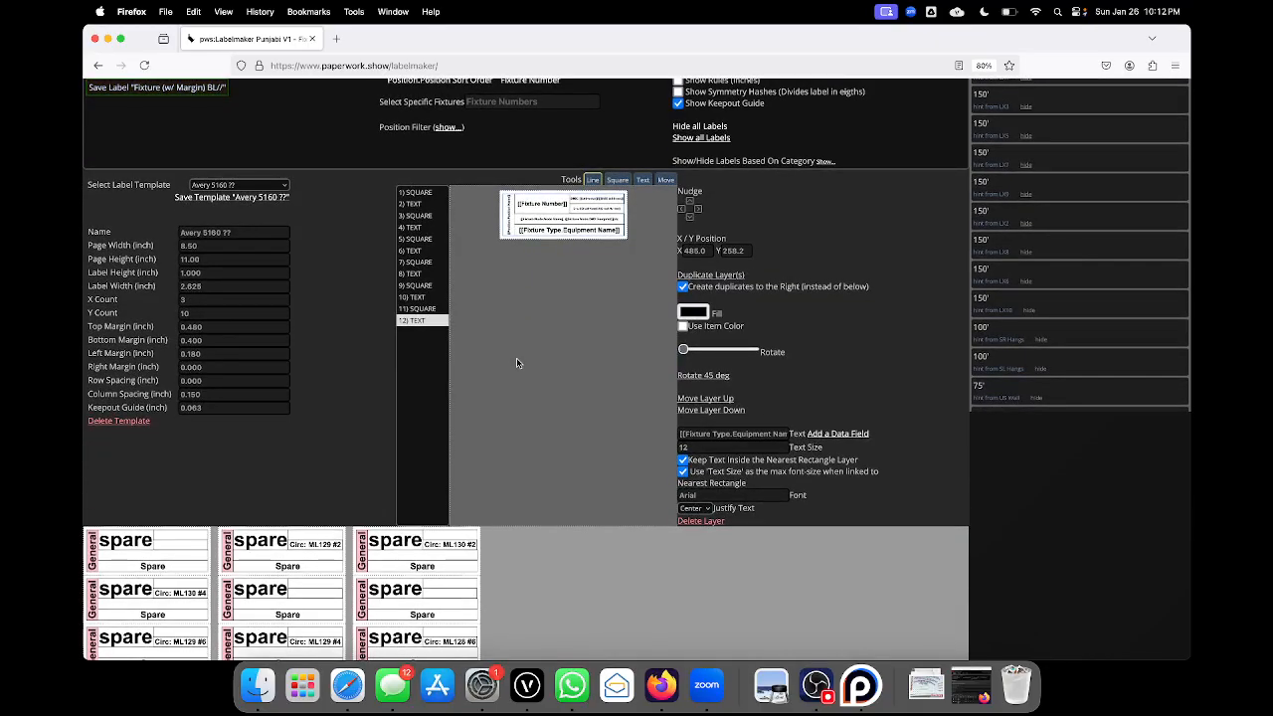
scroll(516, 363, "down", 5)
scroll(418, 483, "down", 4)
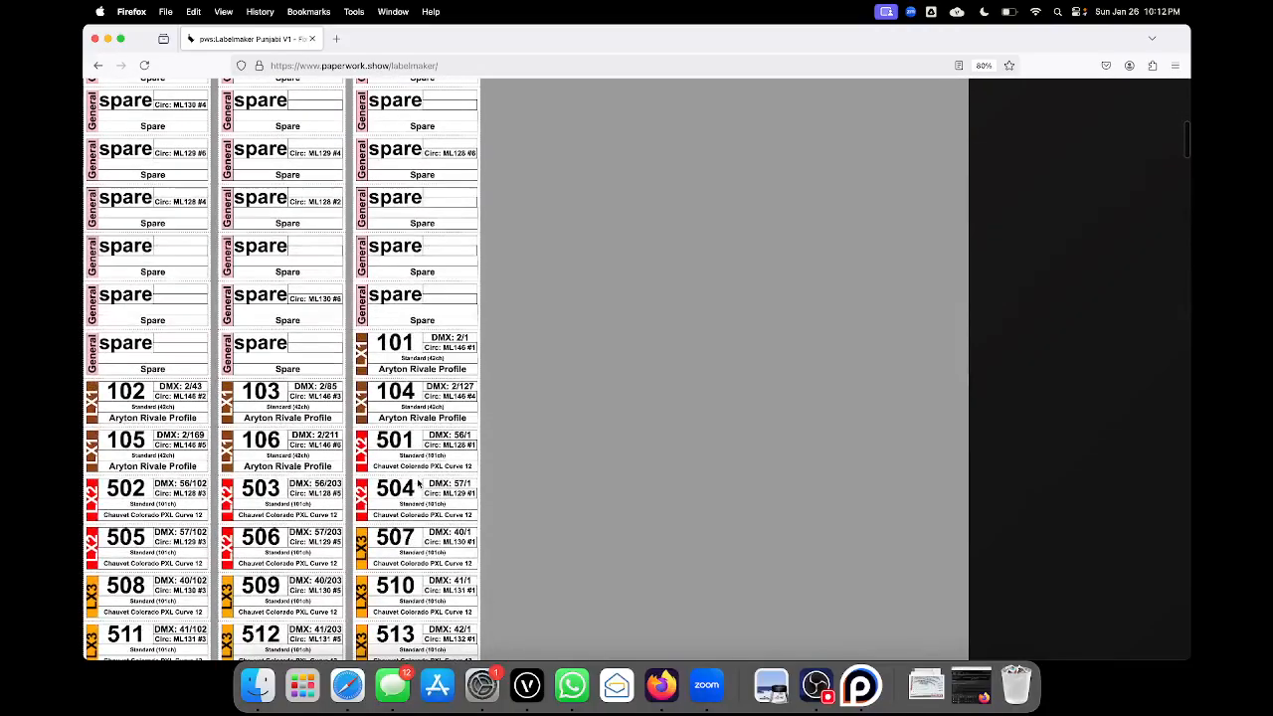
scroll(443, 406, "up", 5)
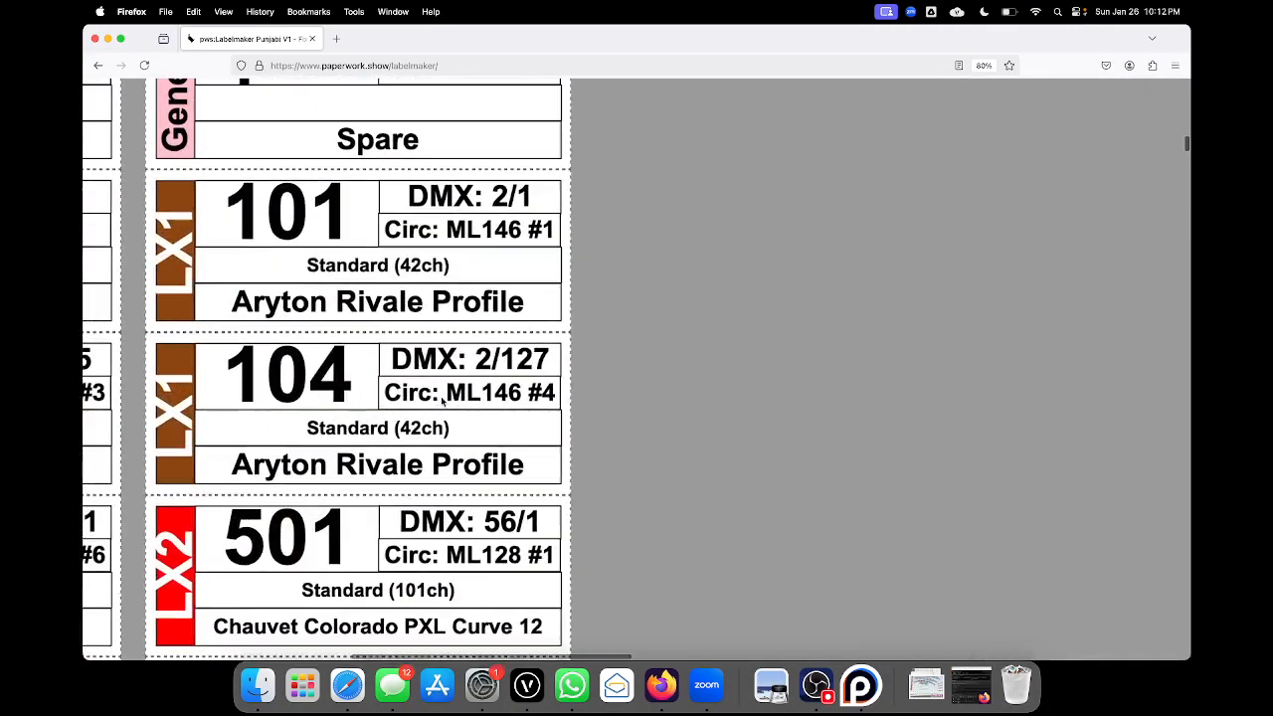
scroll(364, 425, "left", 2)
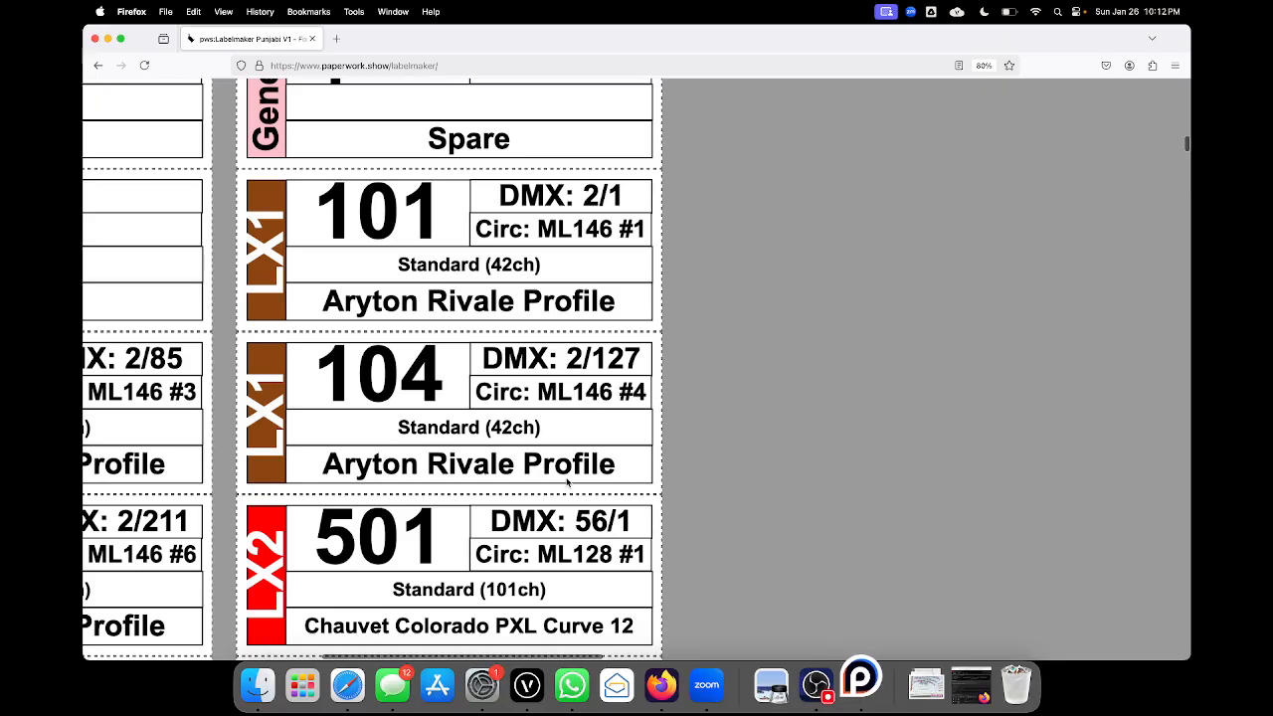
scroll(567, 483, "down", 5)
scroll(436, 296, "up", 10)
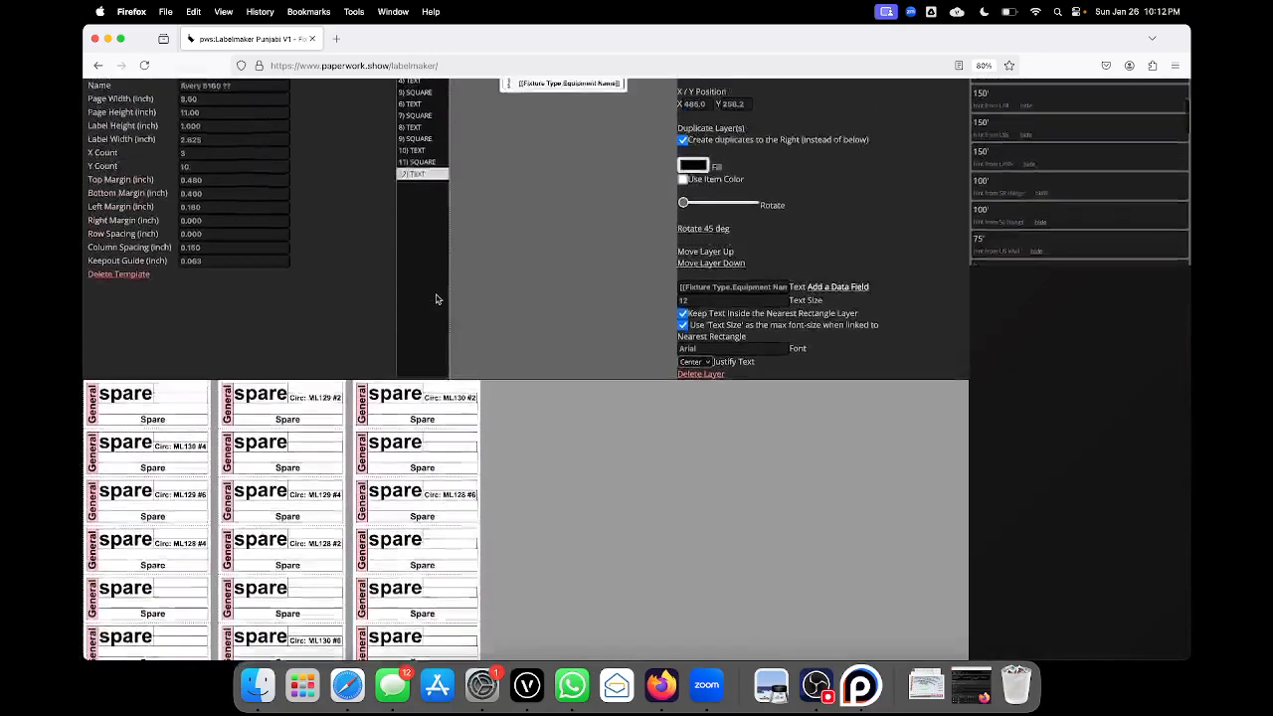
- Expand the option for showing or hiding labels by category and compare it with the generated fixture labels
scroll(333, 294, "up", 2)
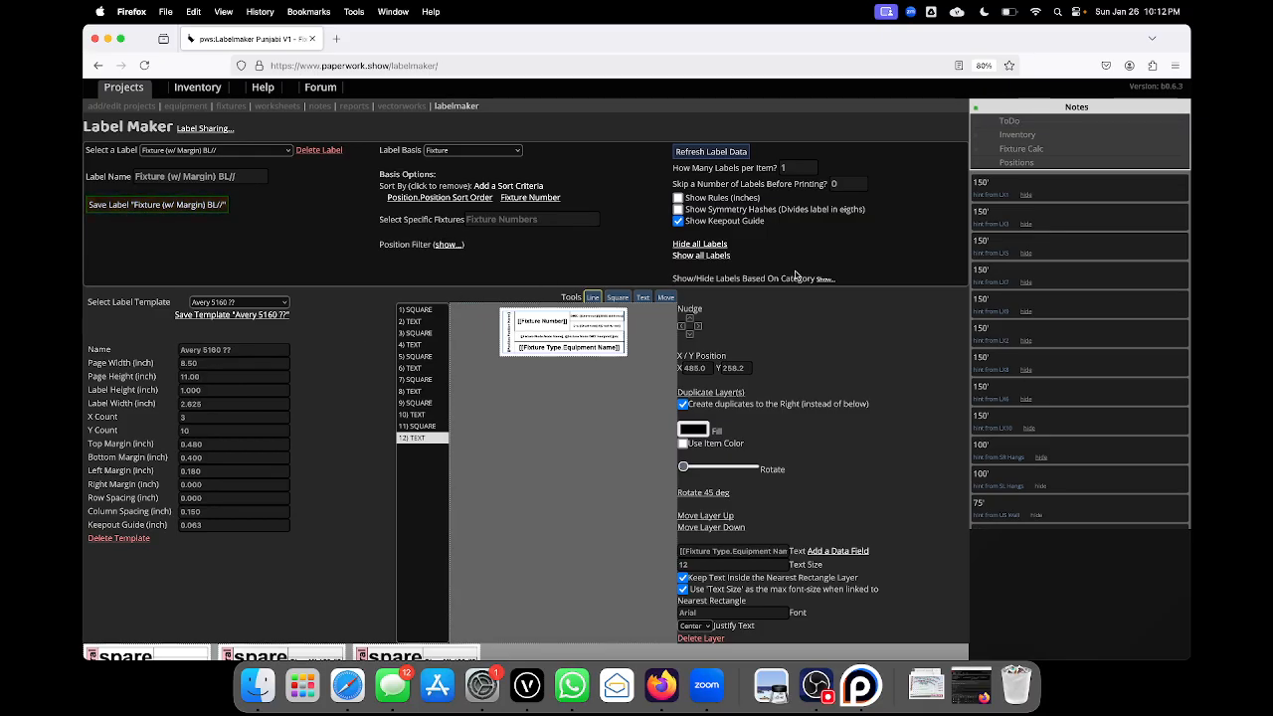
left_click(828, 281)
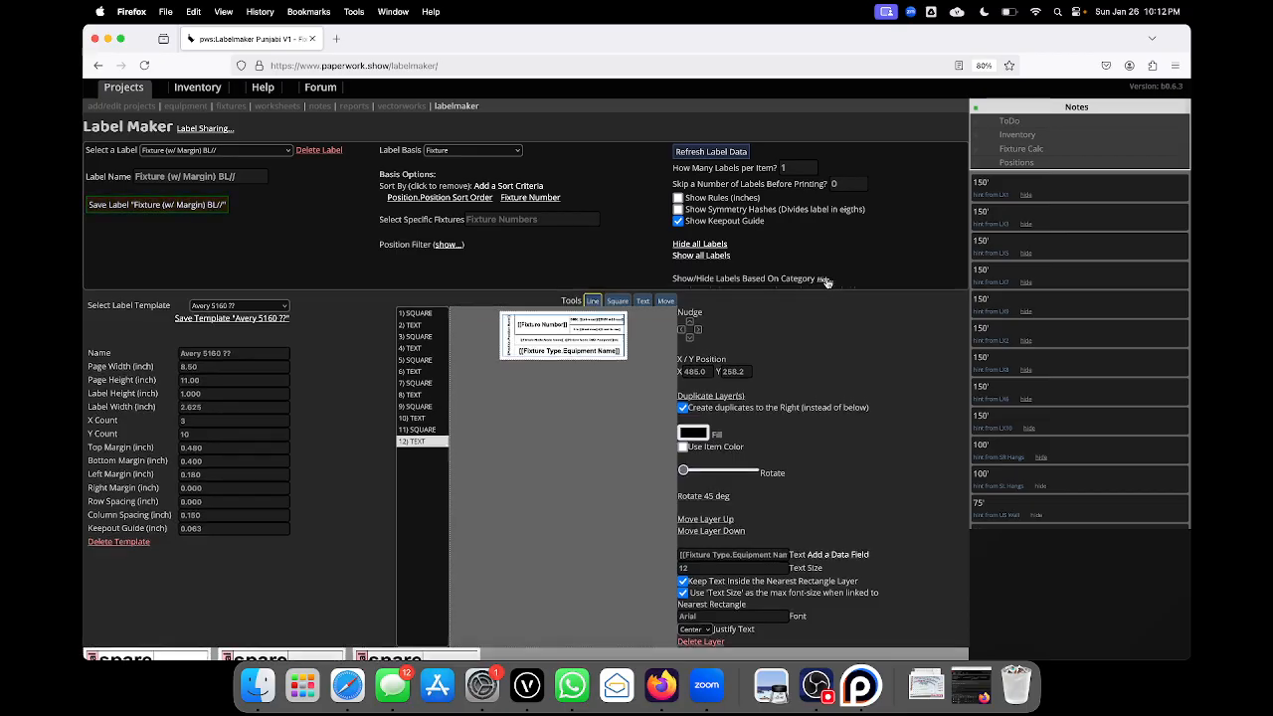
scroll(750, 311, "up", 1)
scroll(753, 304, "down", 10)
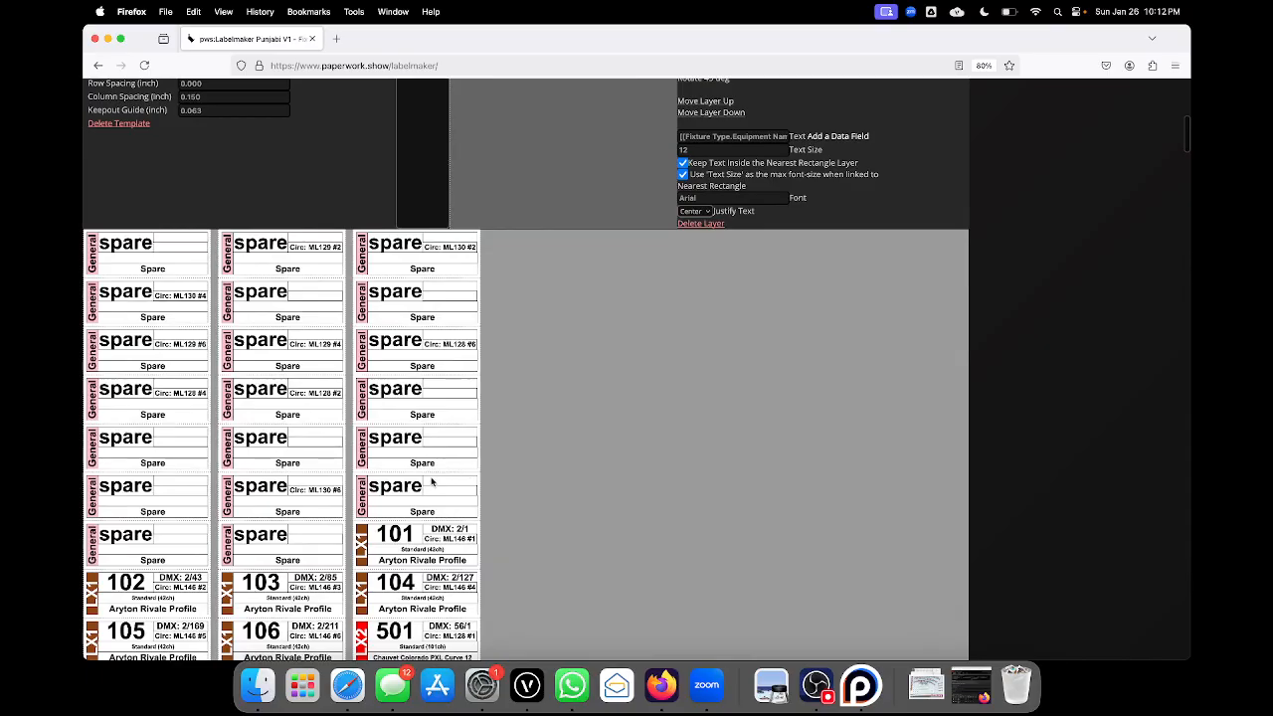
scroll(516, 409, "up", 4)
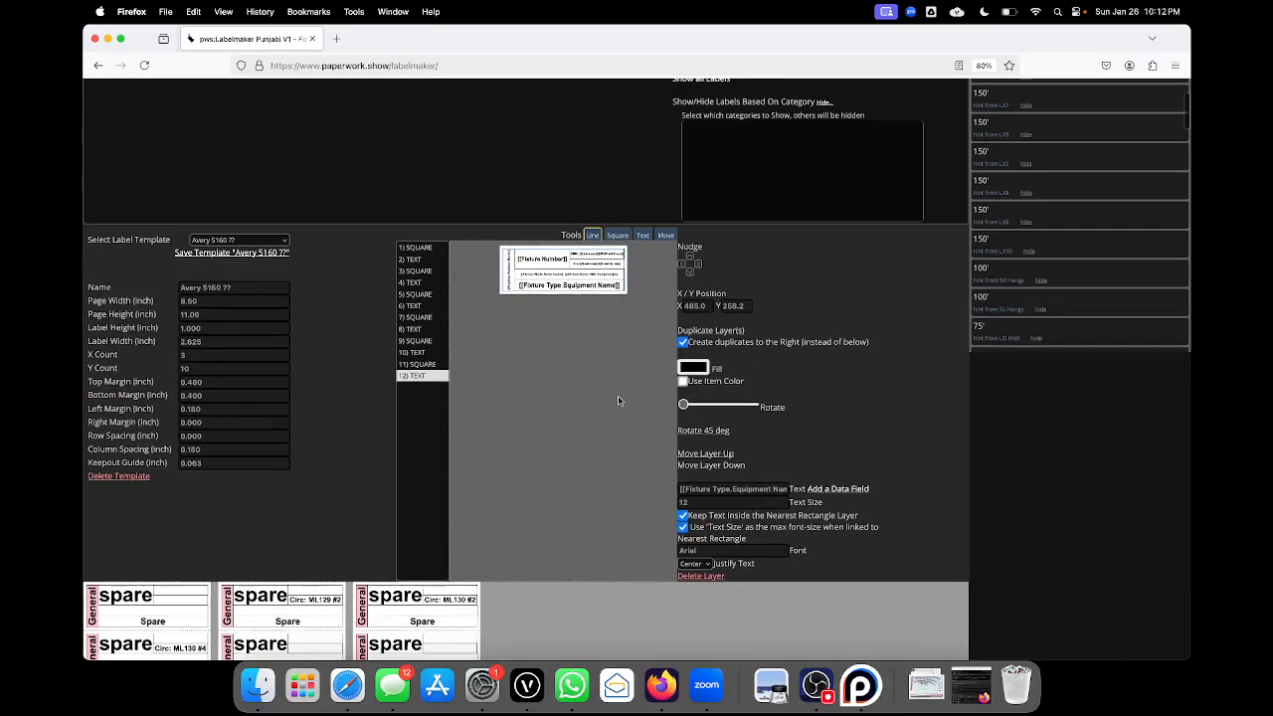
scroll(710, 227, "up", 1)
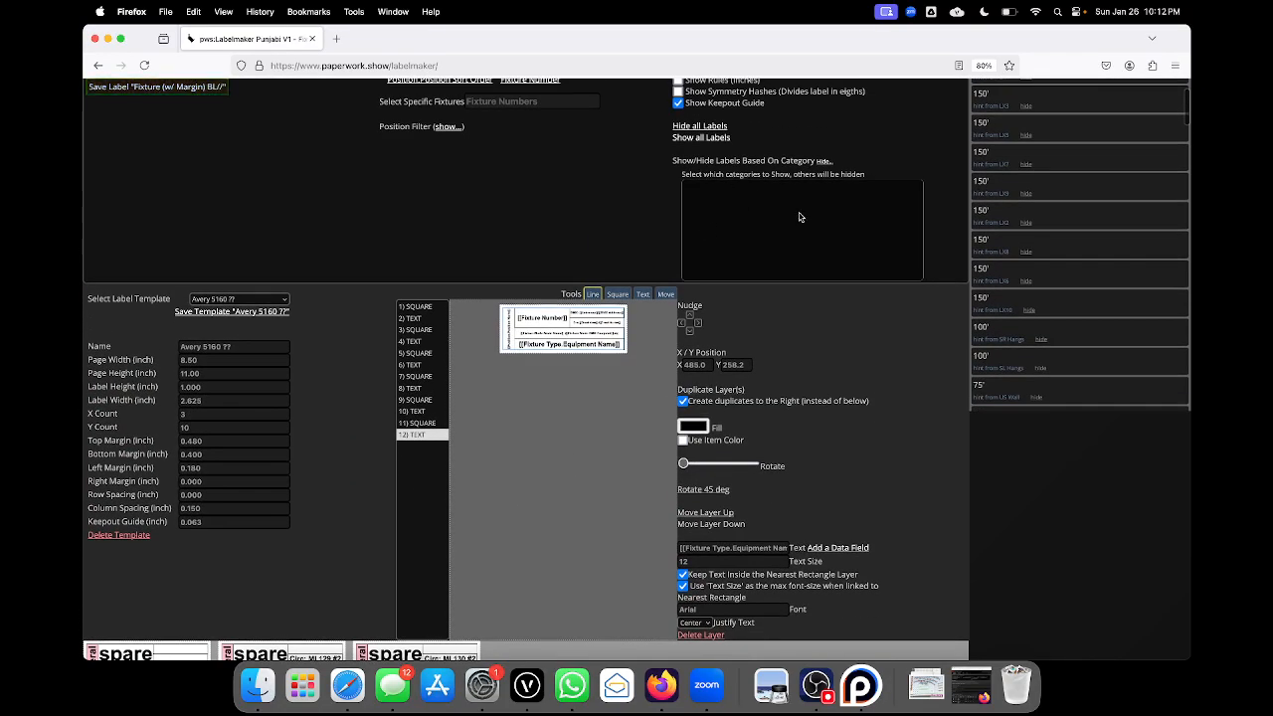
- Turn on the inch rules for the fixture label layout
scroll(758, 197, "up", 1)
scroll(731, 204, "up", 1)
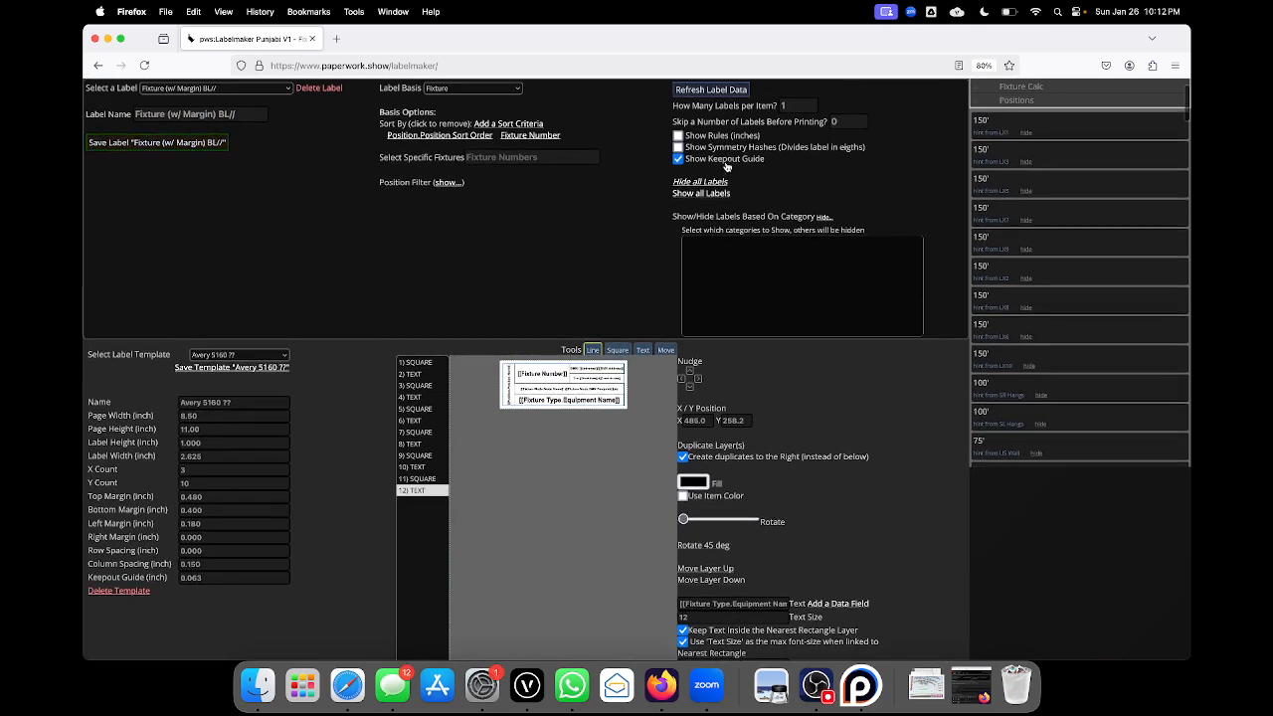
scroll(722, 214, "up", 1)
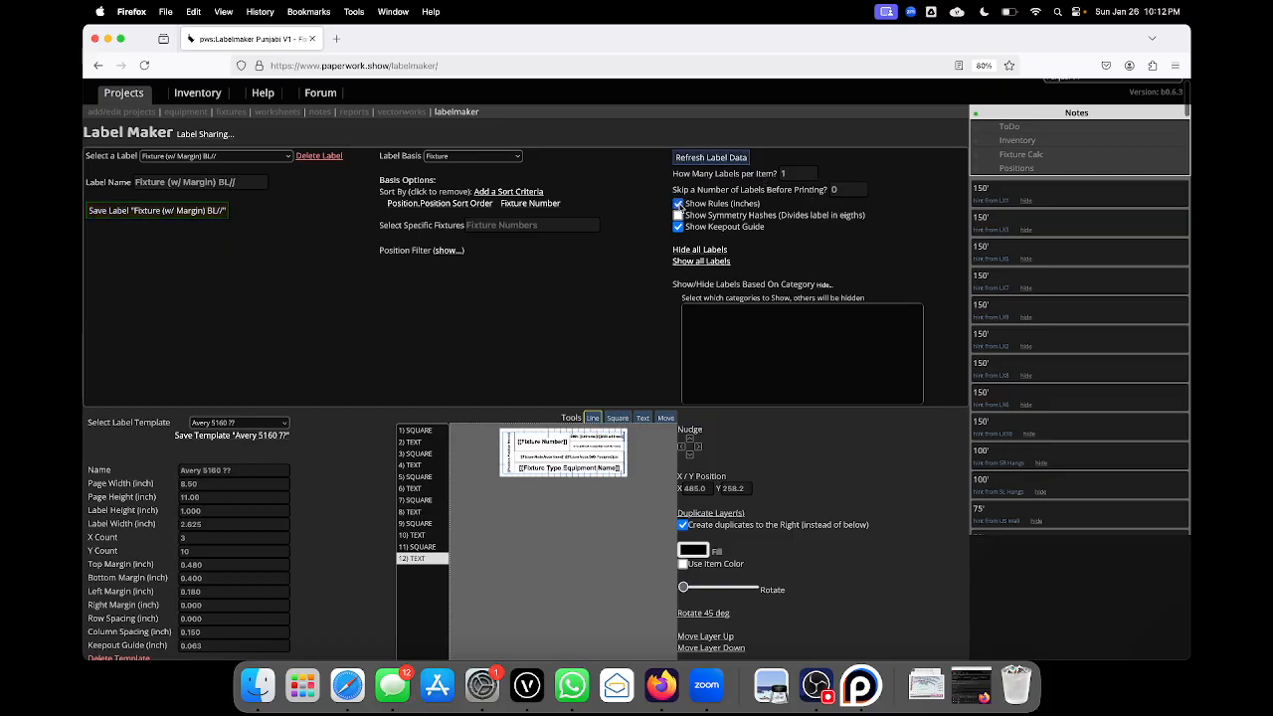
- Examine the inch rules on the fixture label layout up close and select the number of labels per item for editing
scroll(585, 455, "up", 5)
scroll(585, 455, "up", 3)
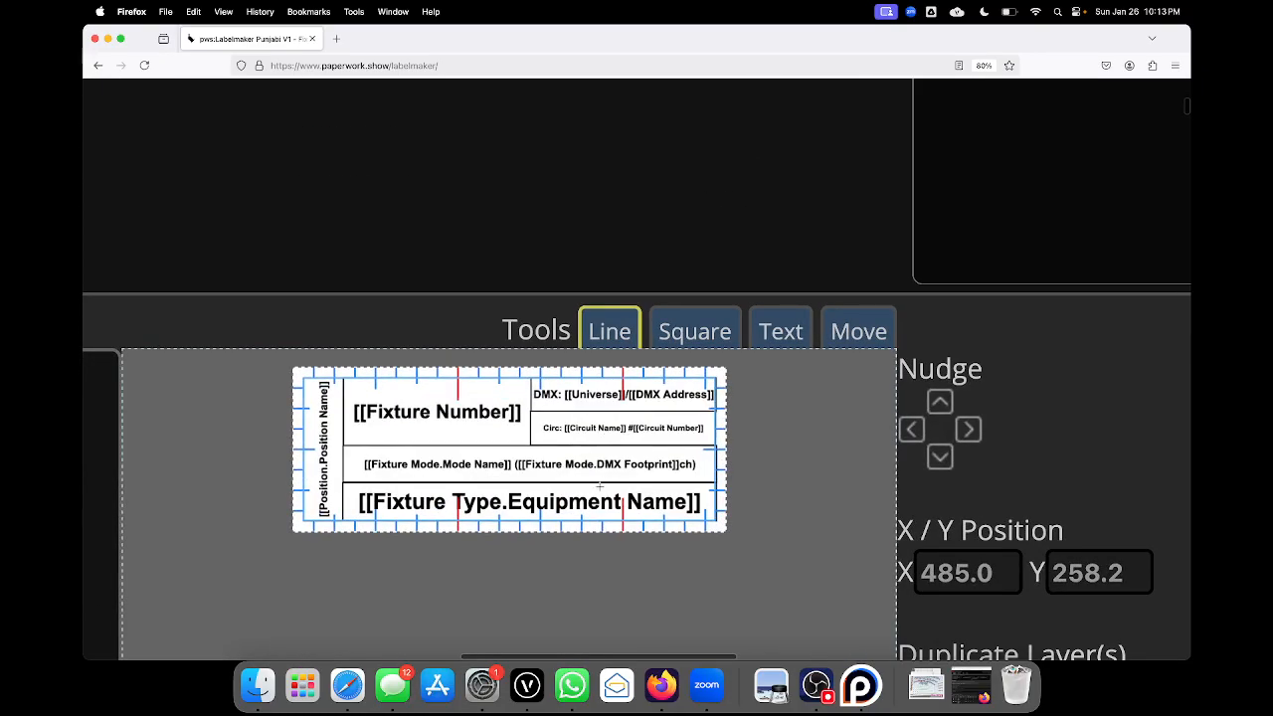
scroll(600, 486, "down", 8)
scroll(665, 301, "up", 2)
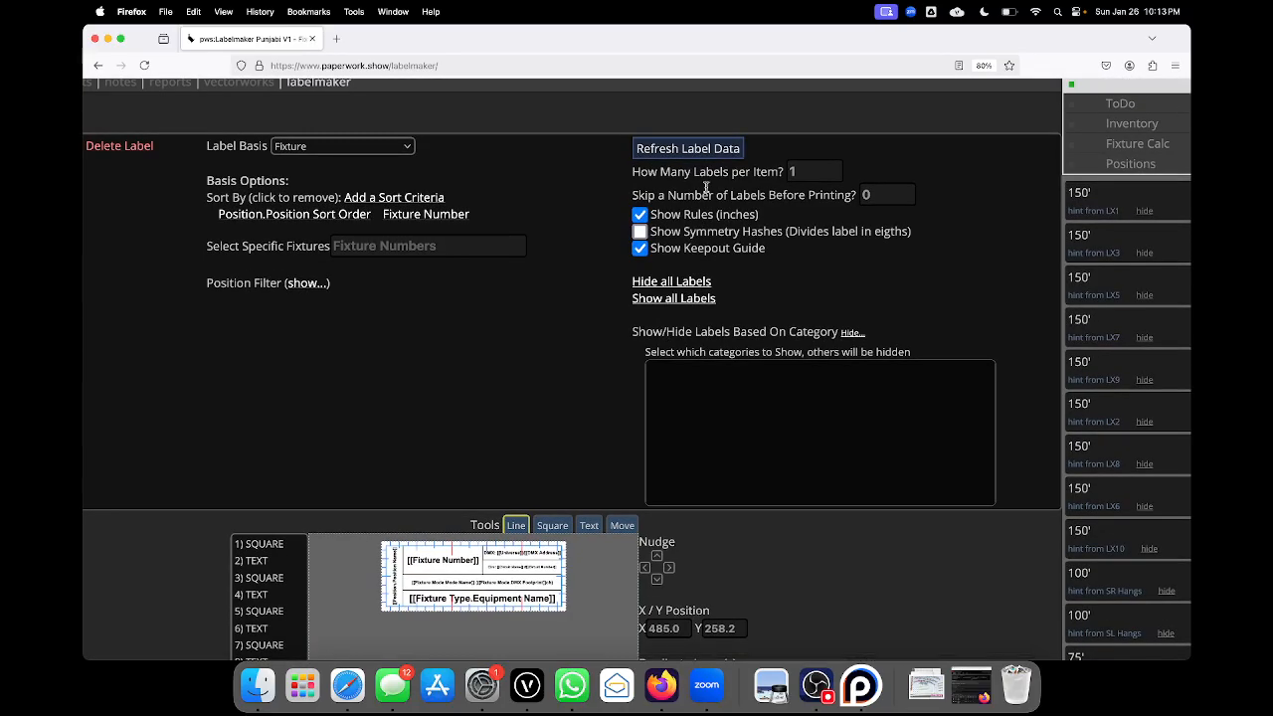
double_click(808, 174)
scroll(319, 238, "down", 5)
scroll(417, 314, "down", 1)
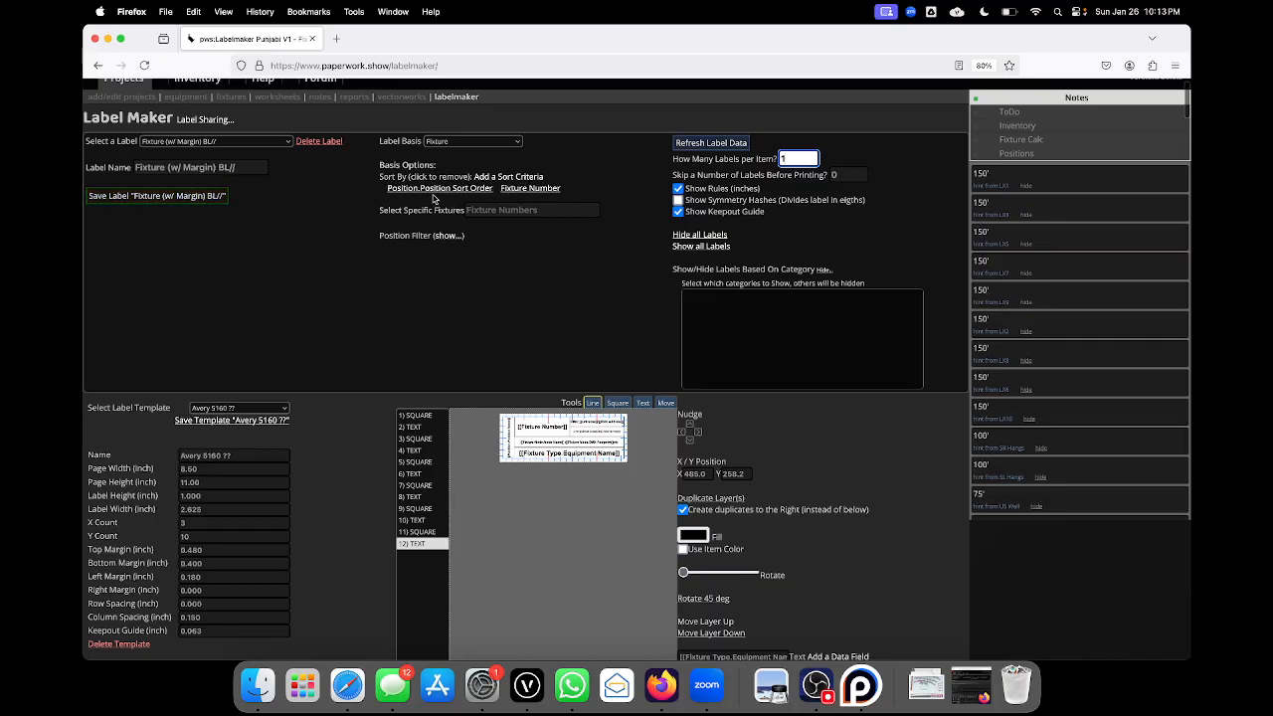
- Remove Position Sort Order from the sort criteria so the fixture labels are sorted only by Fixture Number
scroll(477, 316, "down", 10)
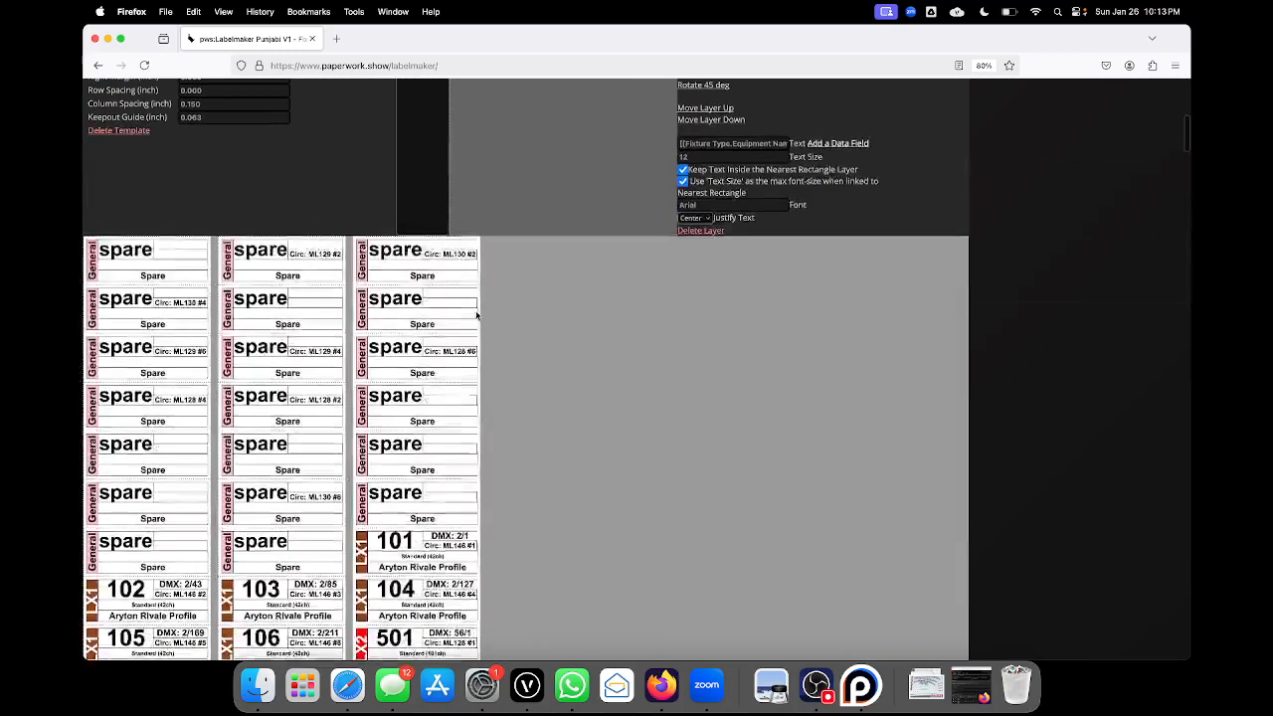
scroll(476, 315, "down", 3)
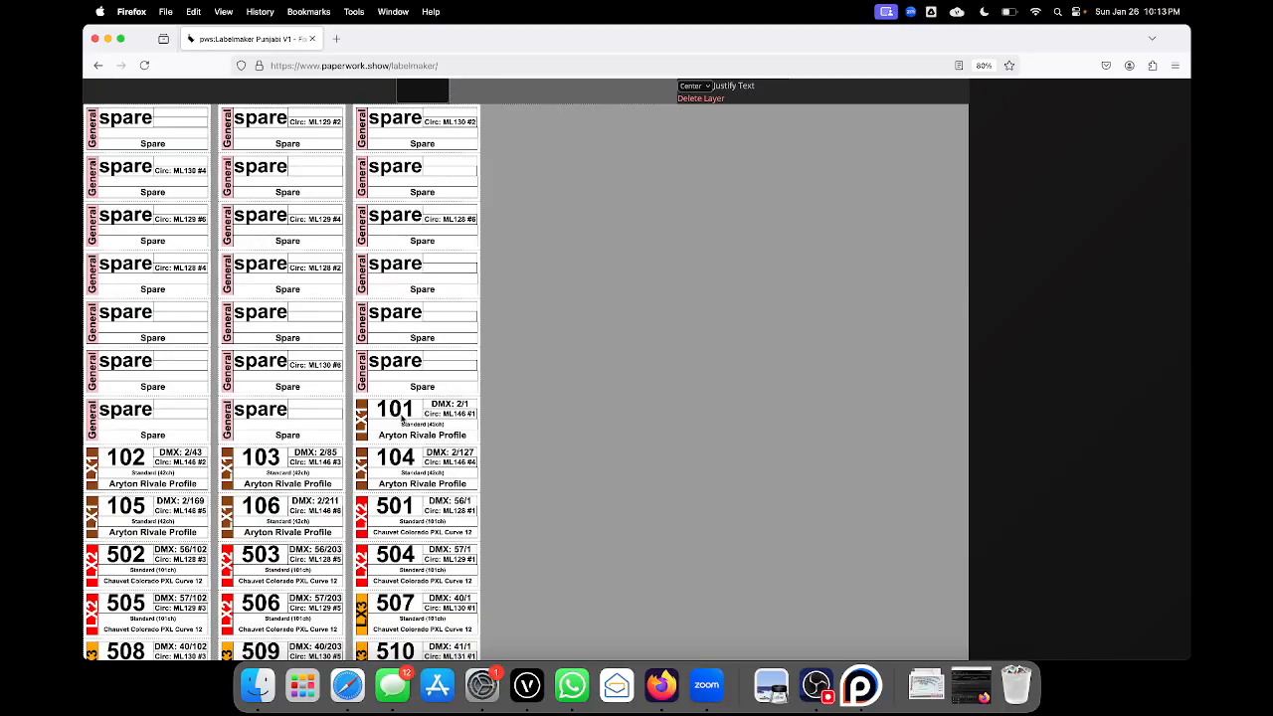
scroll(402, 419, "up", 15)
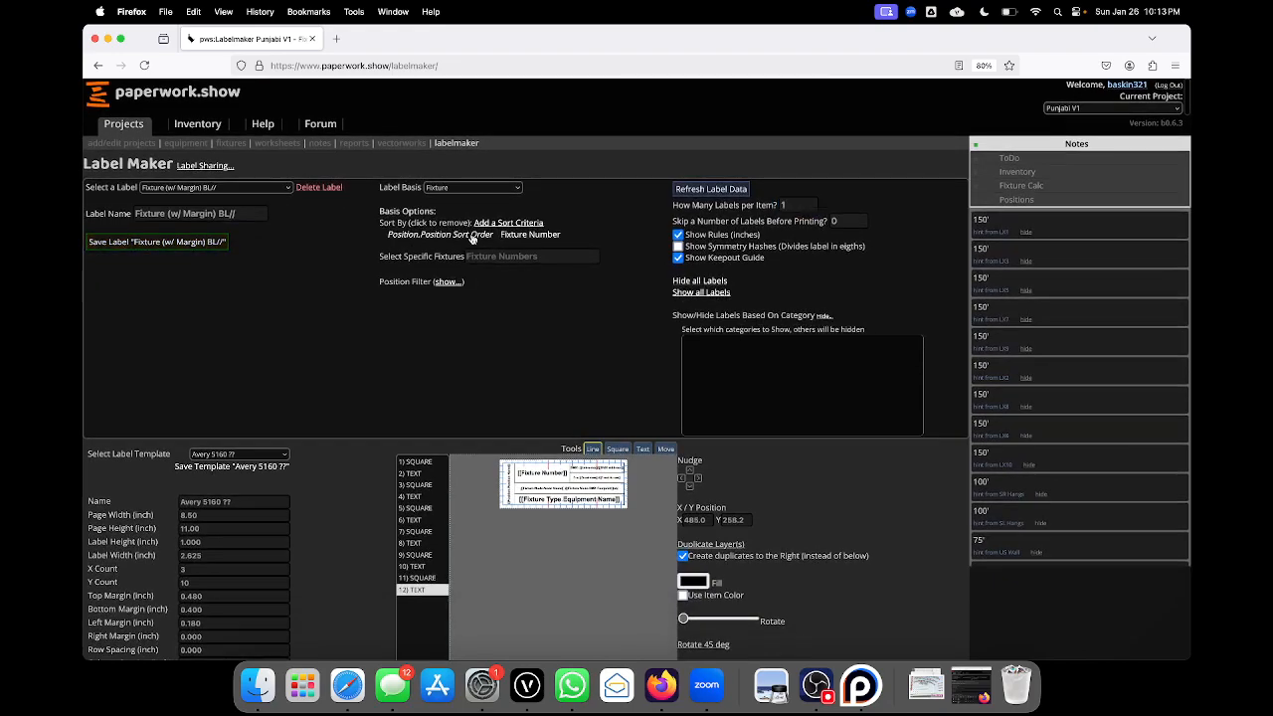
scroll(461, 312, "down", 13)
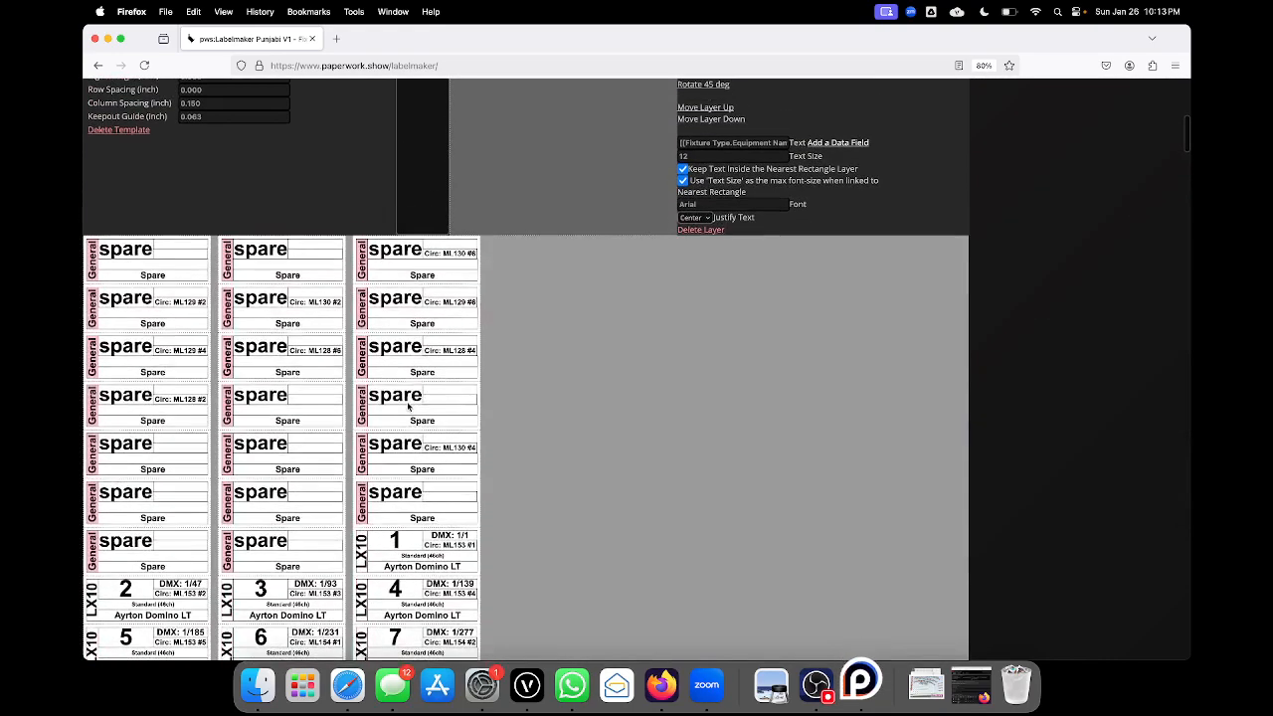
- Hide all the spare labels of the General position at the start of the label sheet
scroll(408, 407, "down", 2)
left_click_drag(142, 192, 151, 483)
left_click_drag(289, 179, 292, 467)
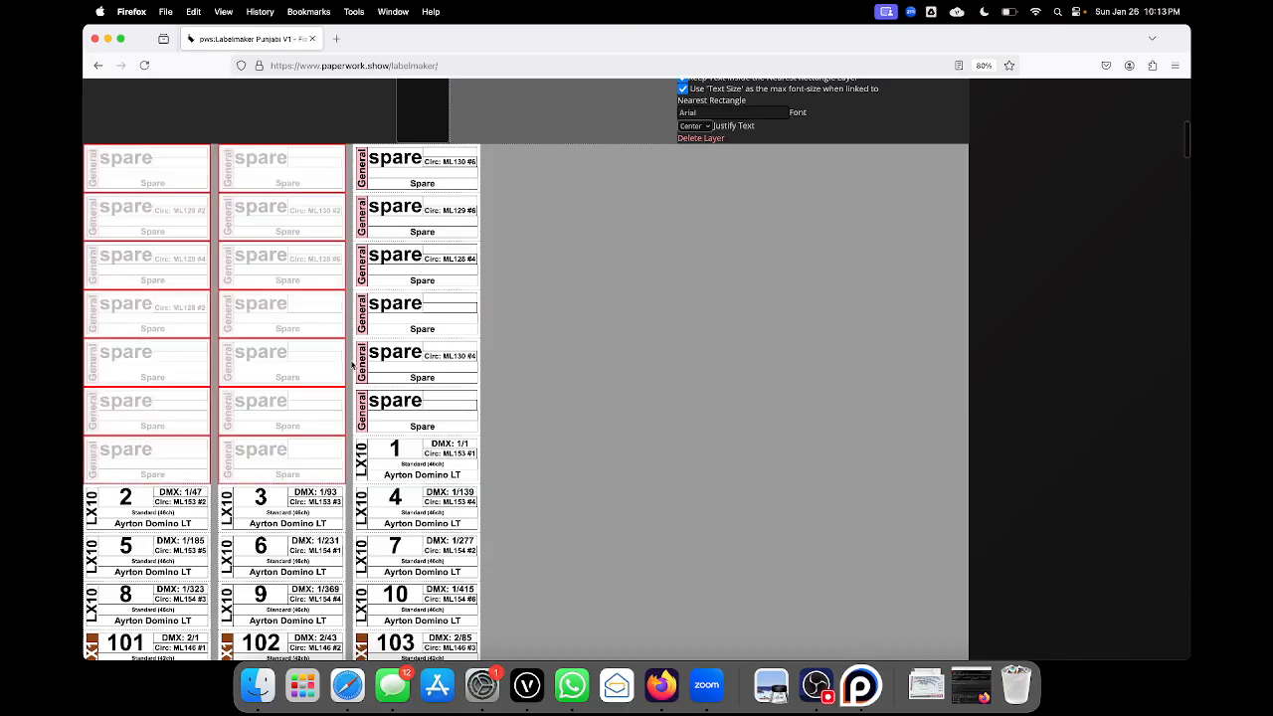
left_click_drag(430, 394, 430, 411)
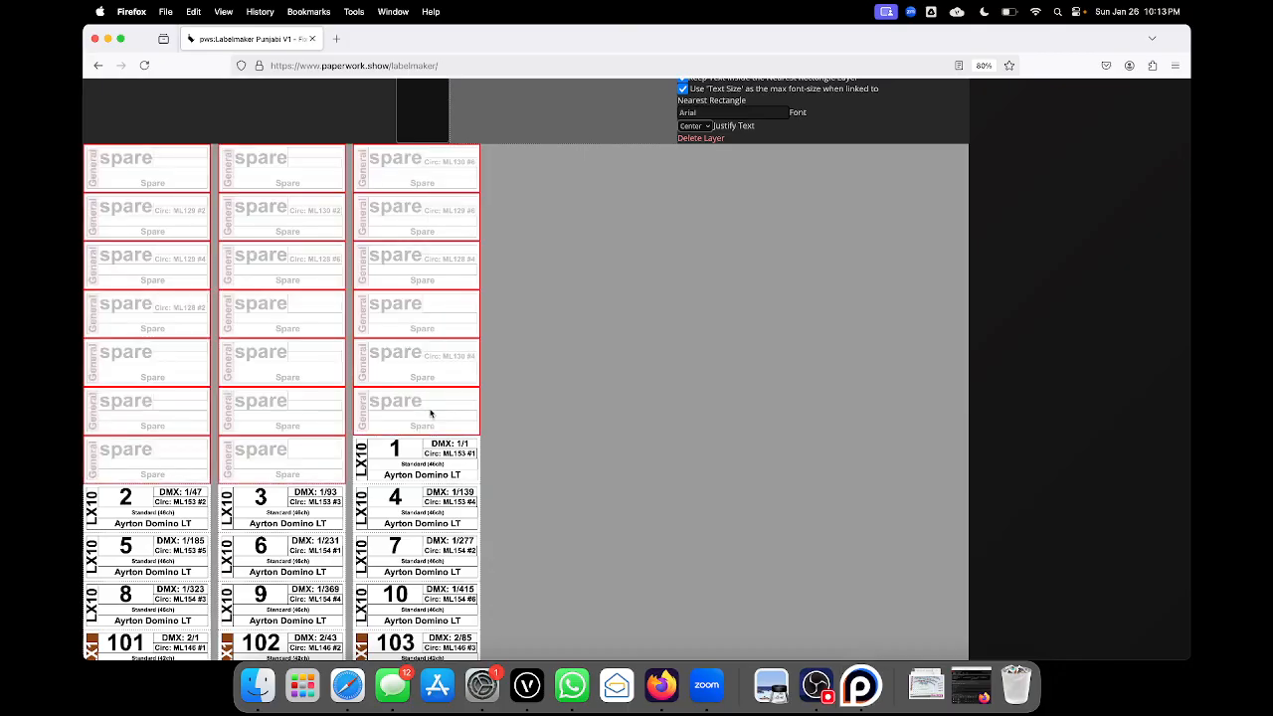
- Examine the order of the fixture labels after the hidden spares, from LX10 through the US Wall fixtures
scroll(429, 412, "down", 7)
scroll(431, 413, "down", 3)
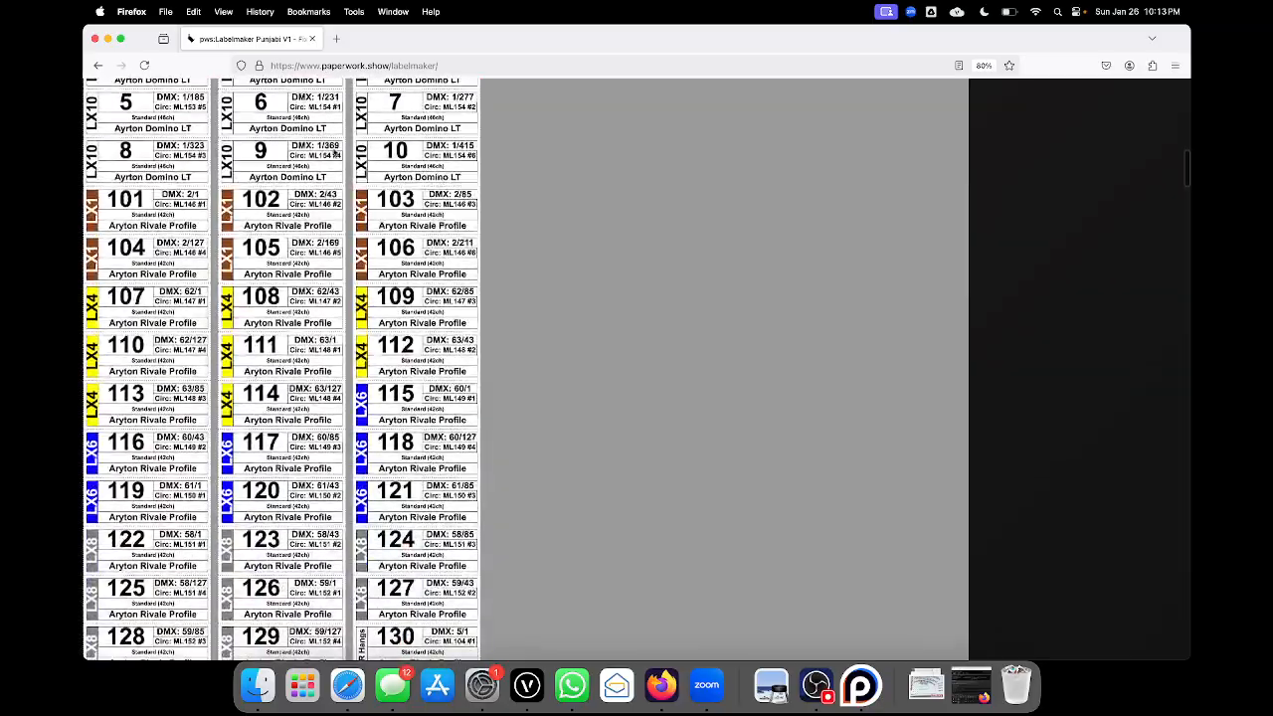
scroll(364, 468, "down", 20)
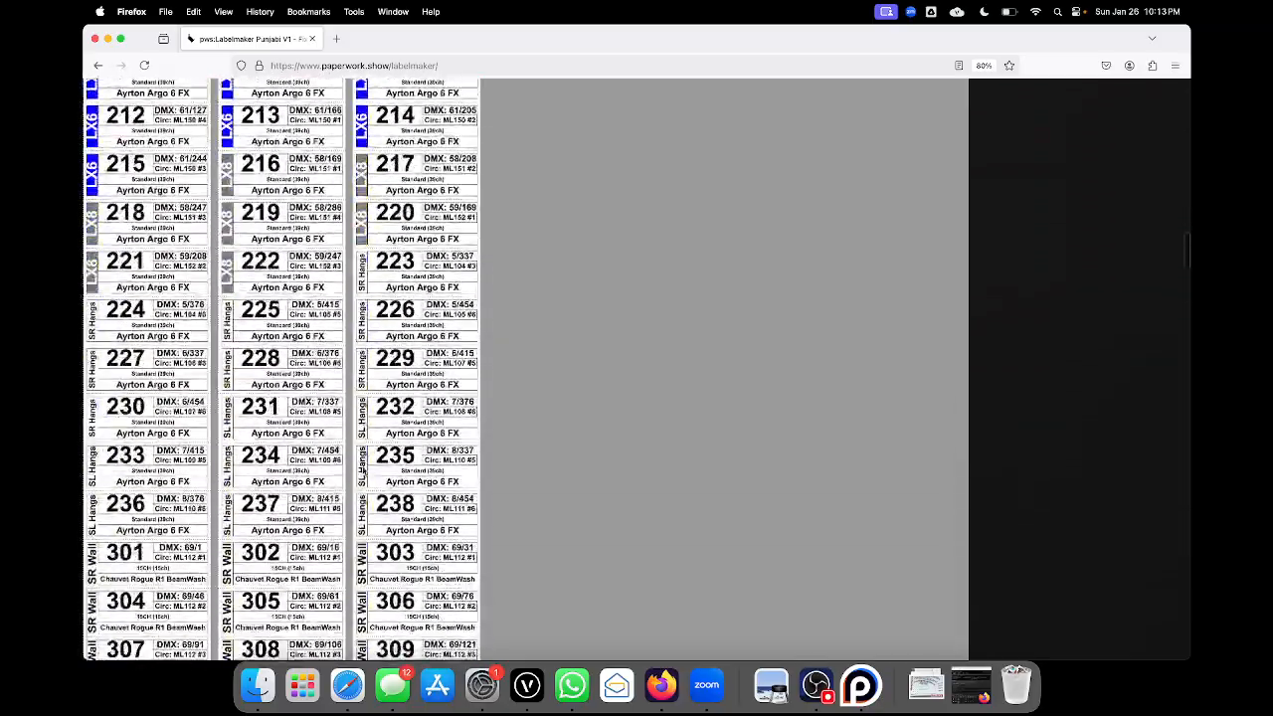
scroll(363, 469, "down", 20)
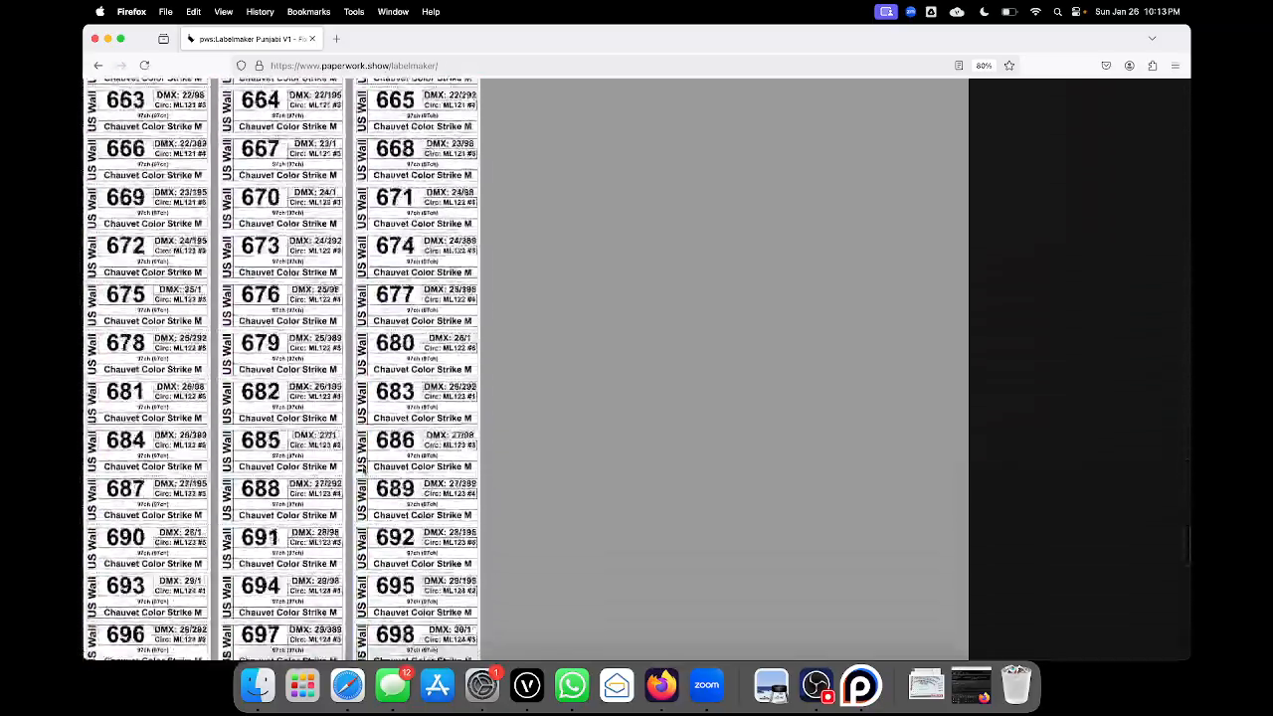
scroll(363, 470, "up", 20)
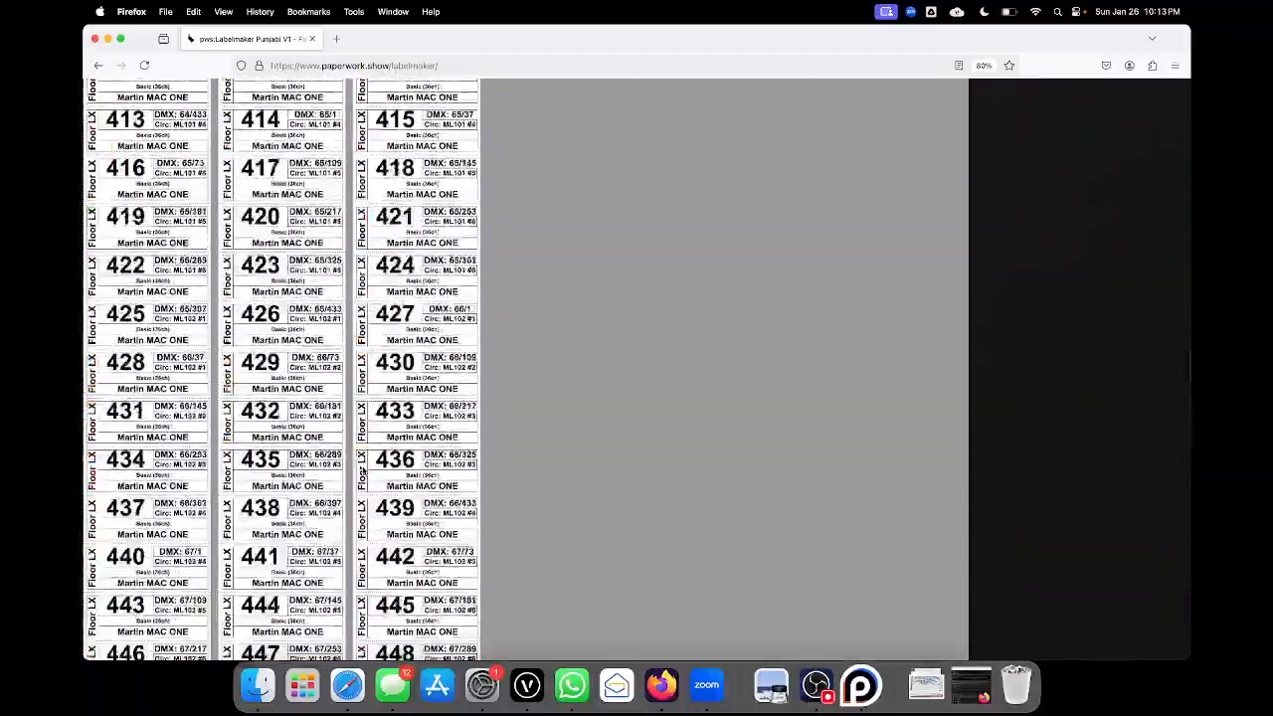
scroll(364, 469, "up", 10)
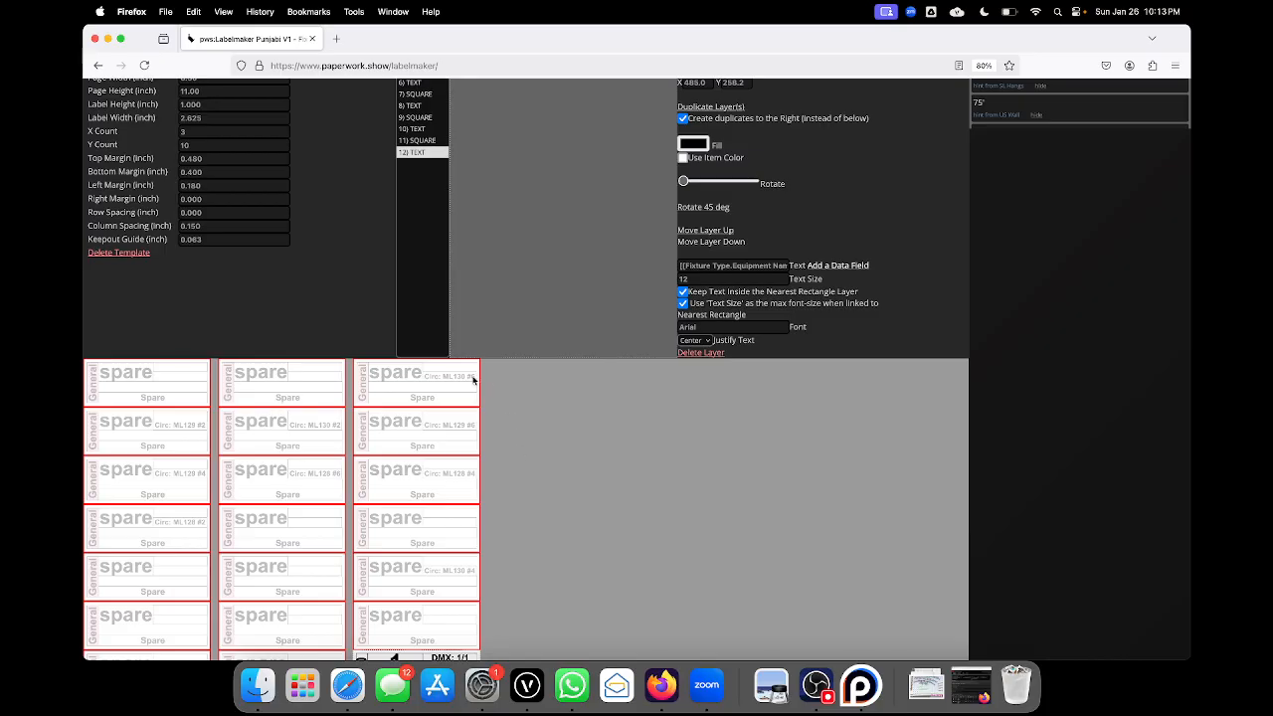
scroll(458, 383, "up", 10)
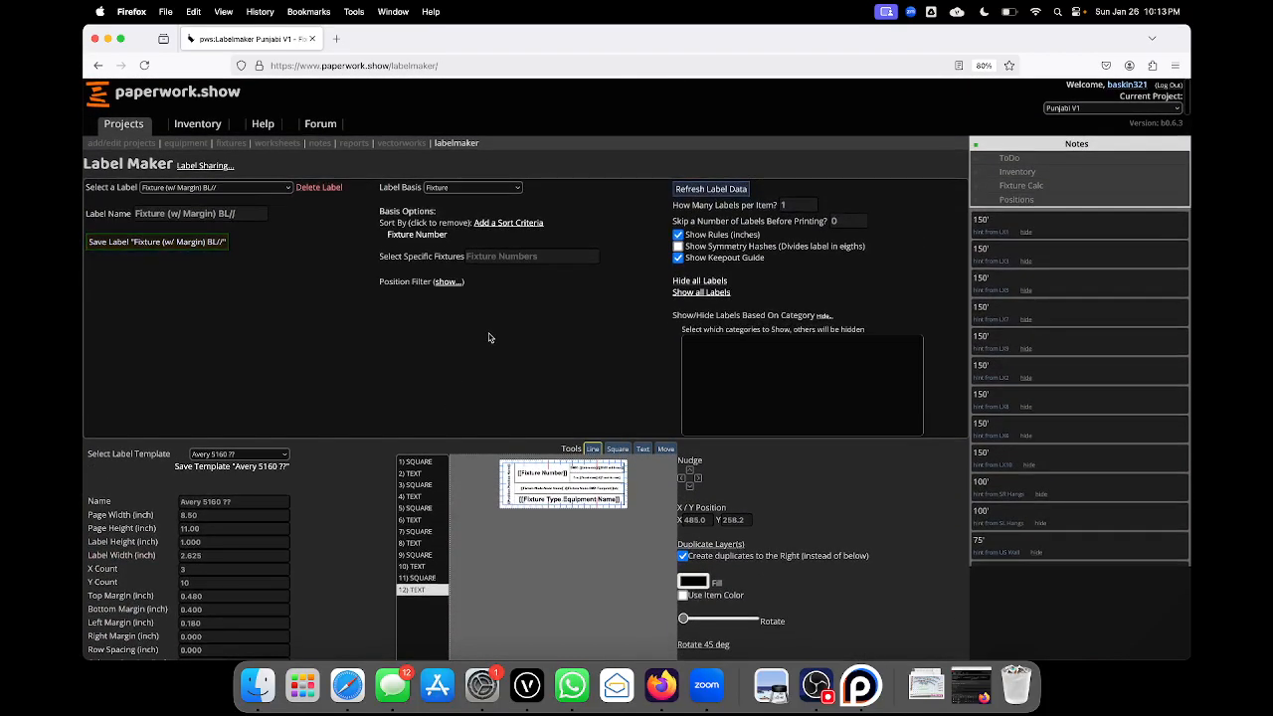
- Examine the fields available as sort criteria for the labels, and close the list without adding one
left_click(511, 224)
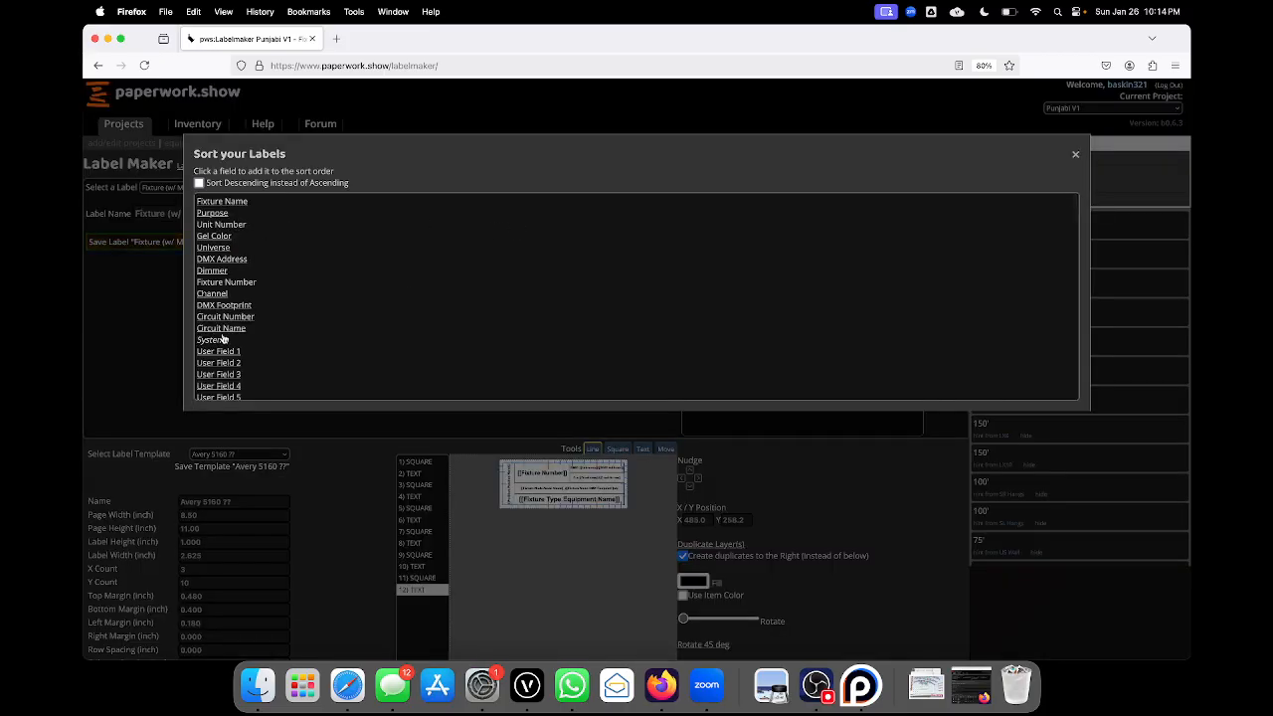
scroll(238, 328, "down", 10)
scroll(234, 223, "up", 15)
left_click(142, 349)
- Review the complete set of fixture labels through to the last Chauvet Strike Array 2 label, and return to the label settings
scroll(307, 388, "down", 3)
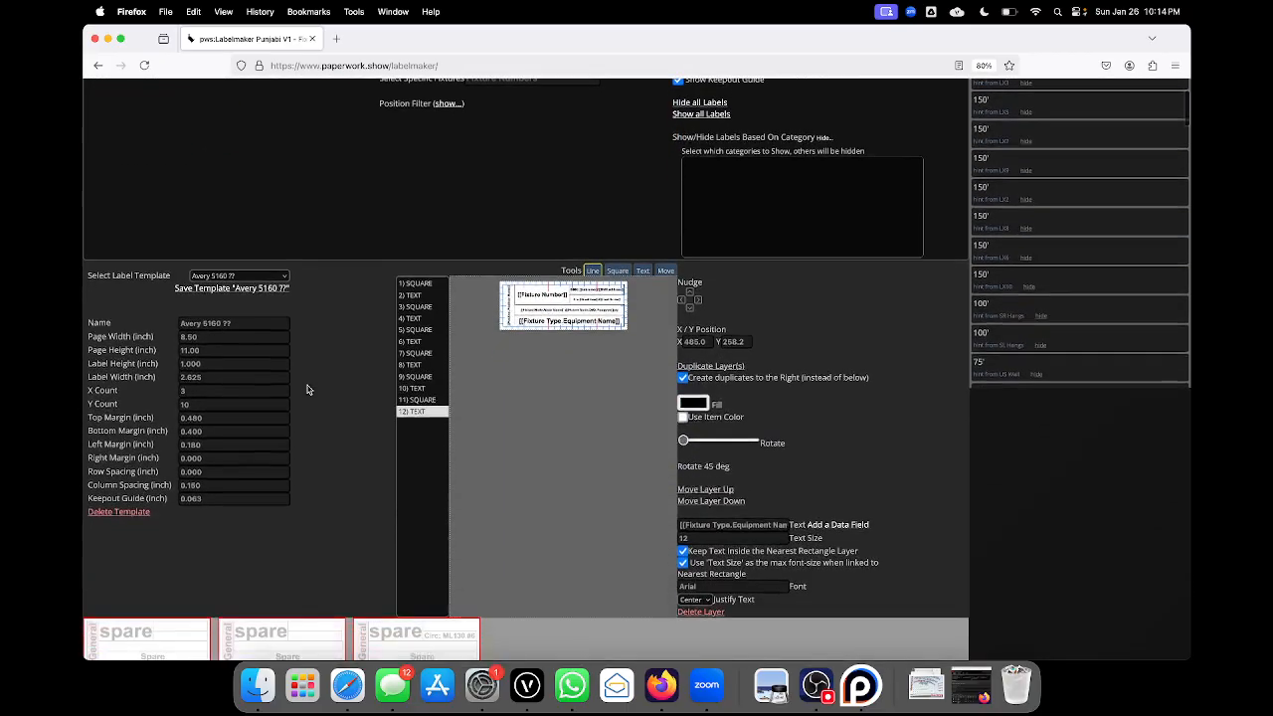
scroll(308, 388, "down", 10)
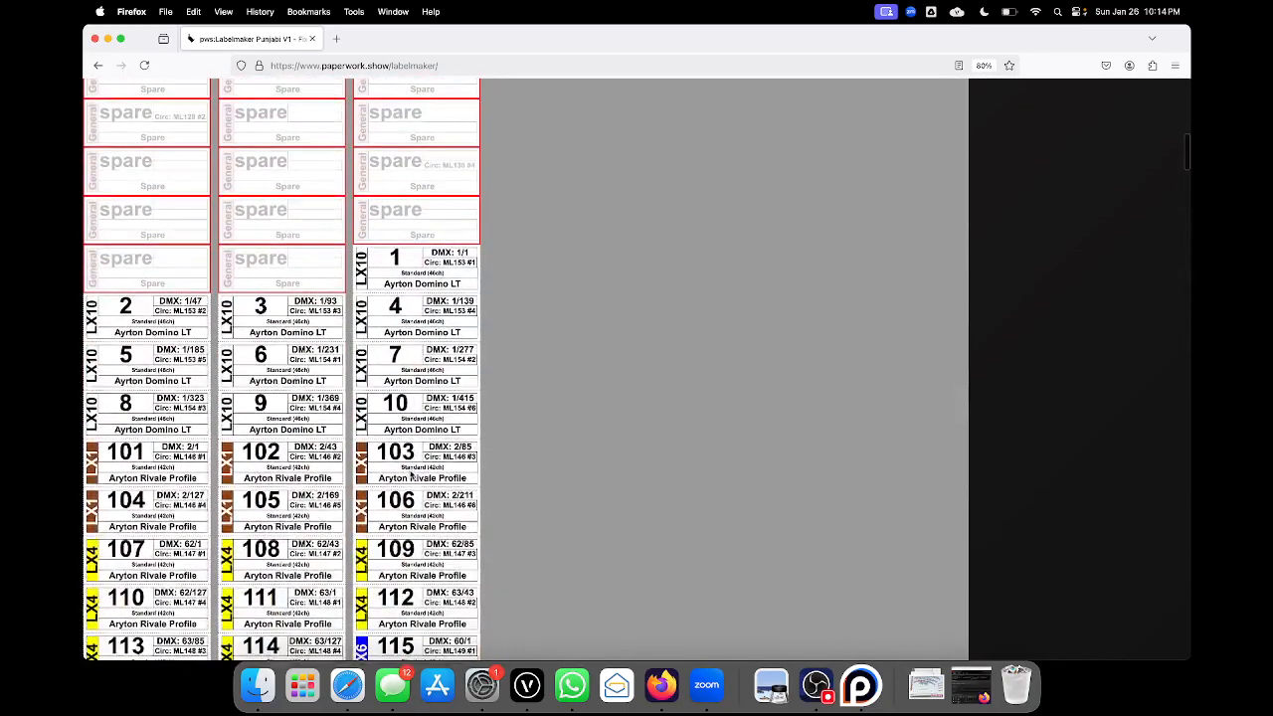
scroll(411, 475, "down", 15)
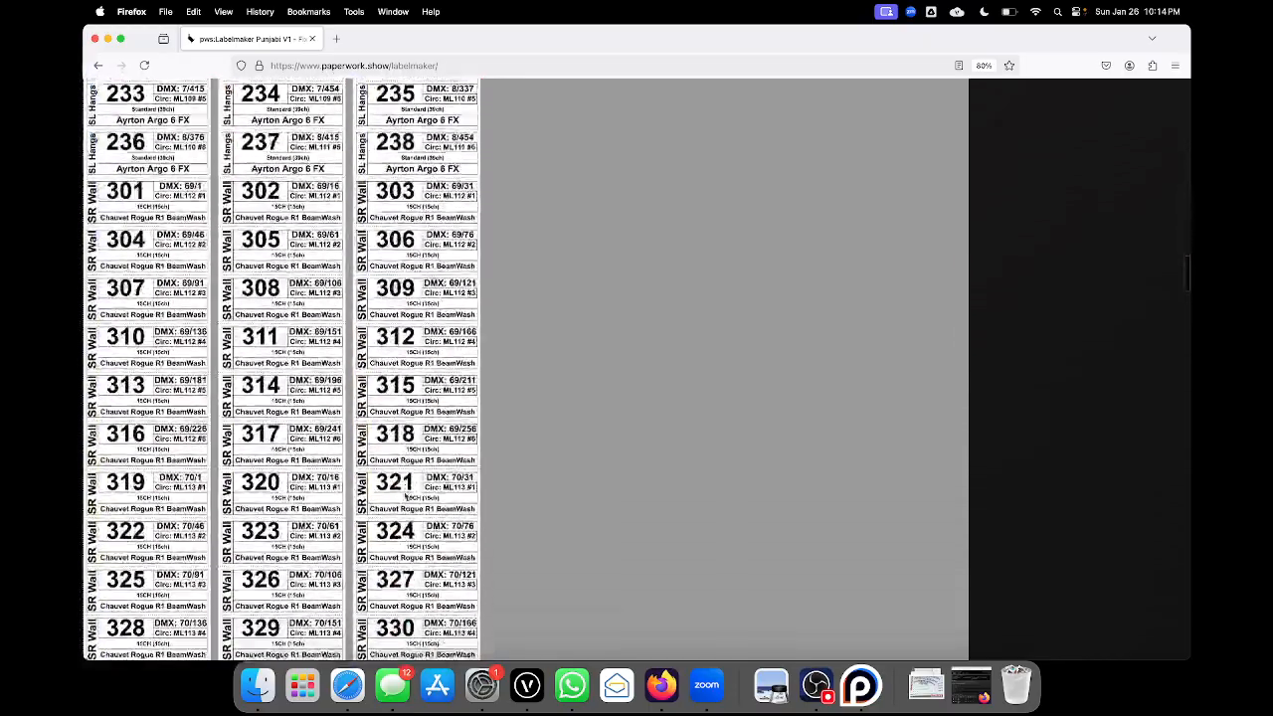
scroll(406, 496, "down", 1)
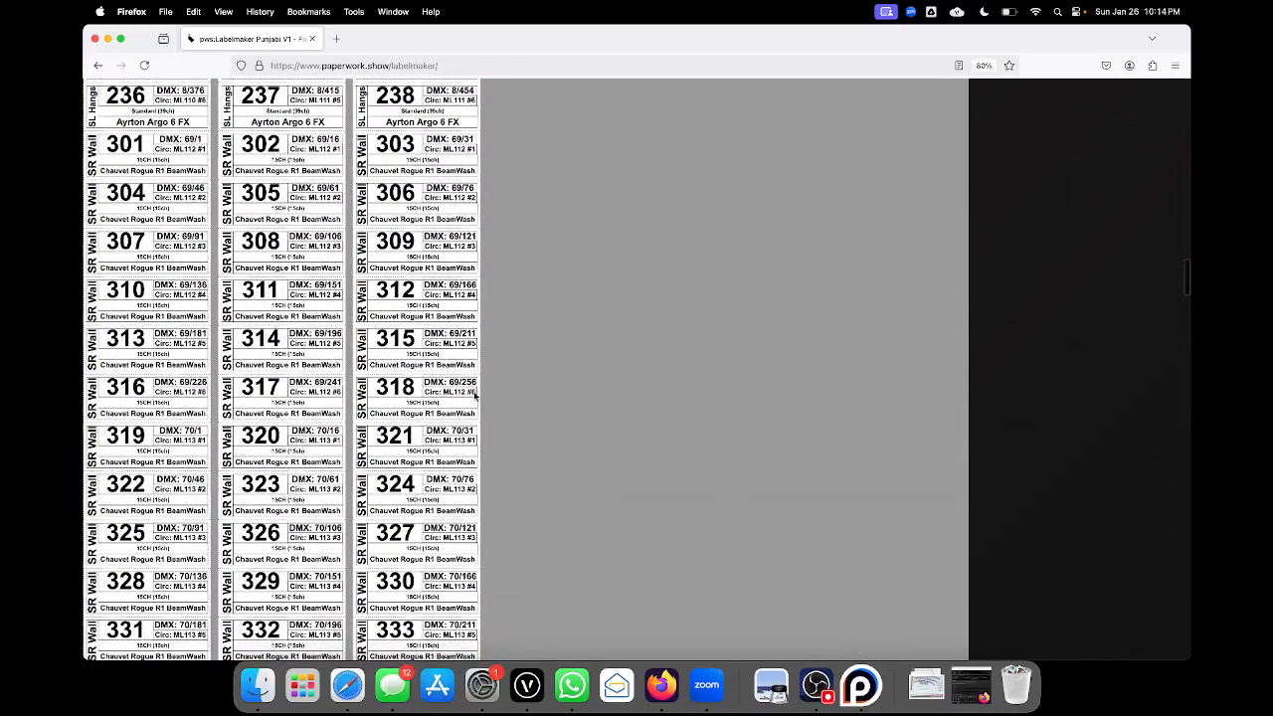
scroll(476, 394, "down", 20)
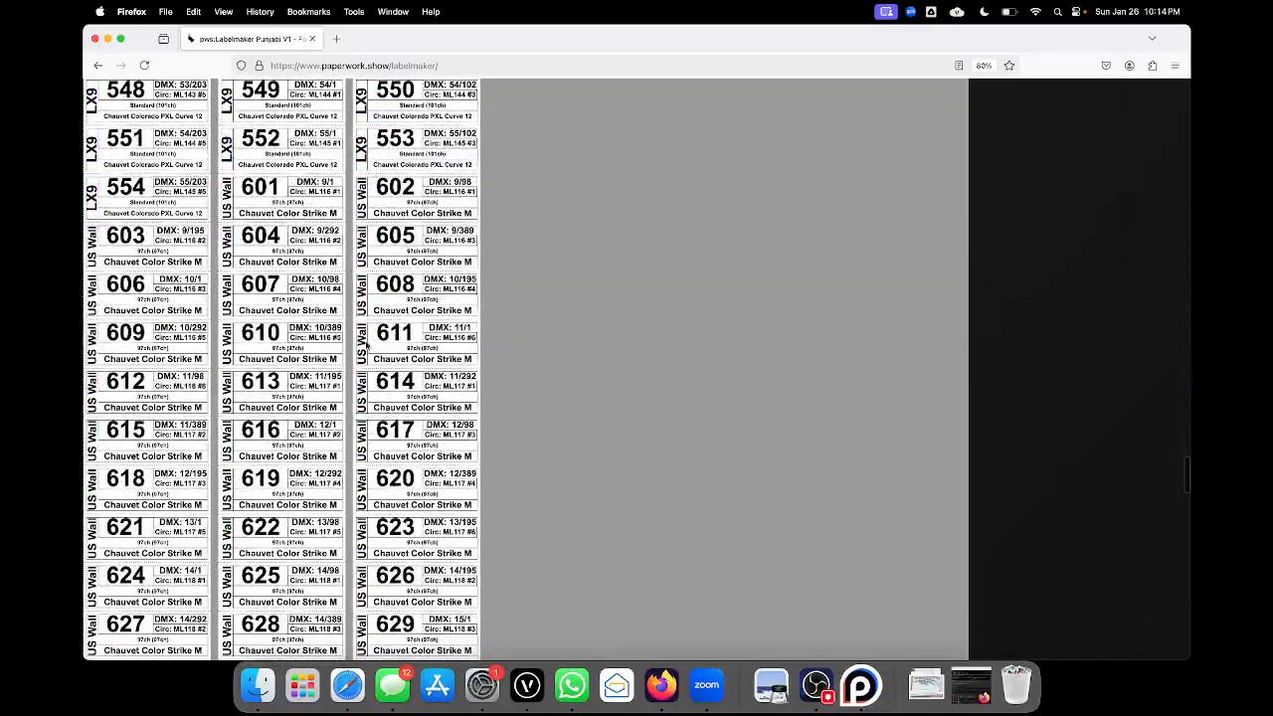
scroll(366, 378, "down", 20)
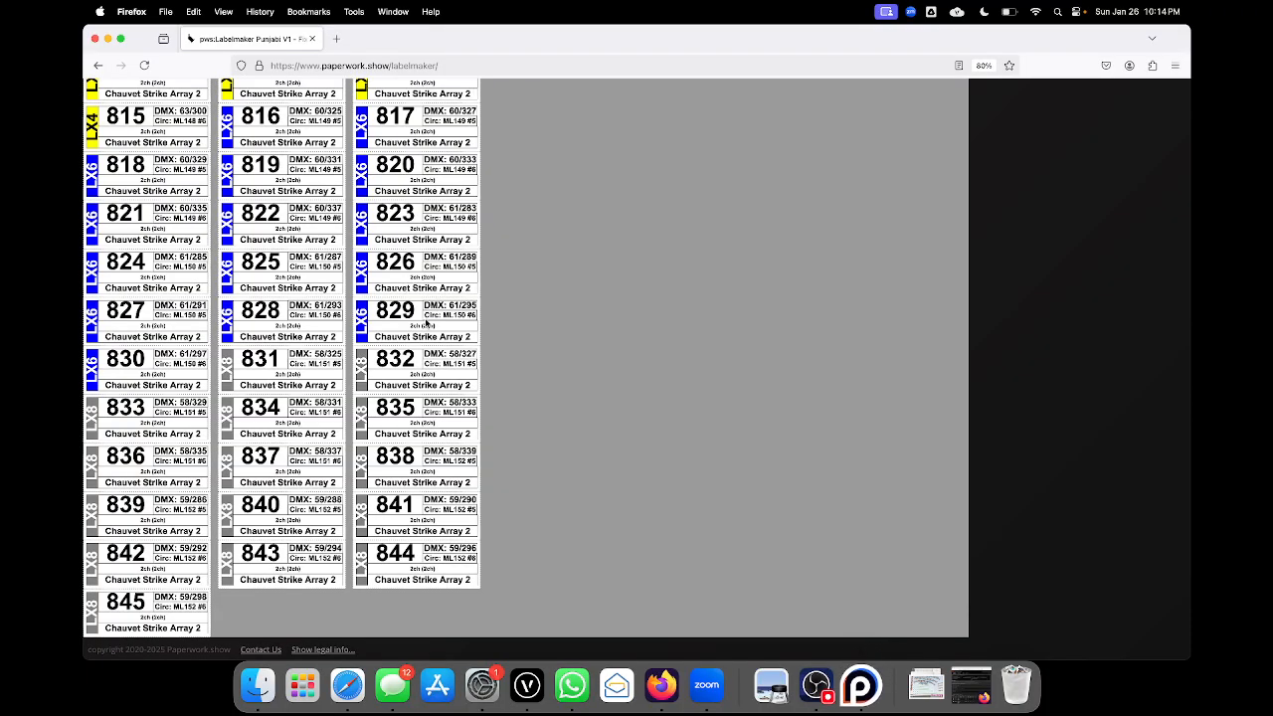
scroll(426, 323, "up", 20)
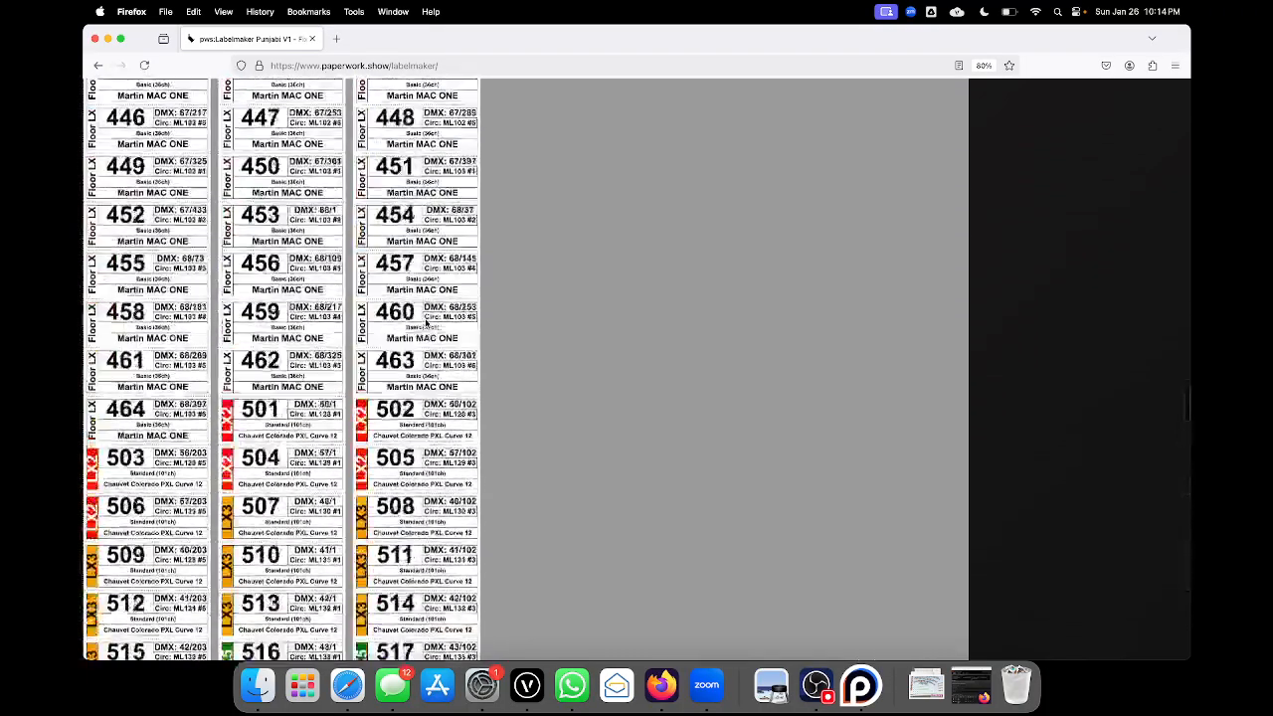
scroll(426, 323, "up", 20)
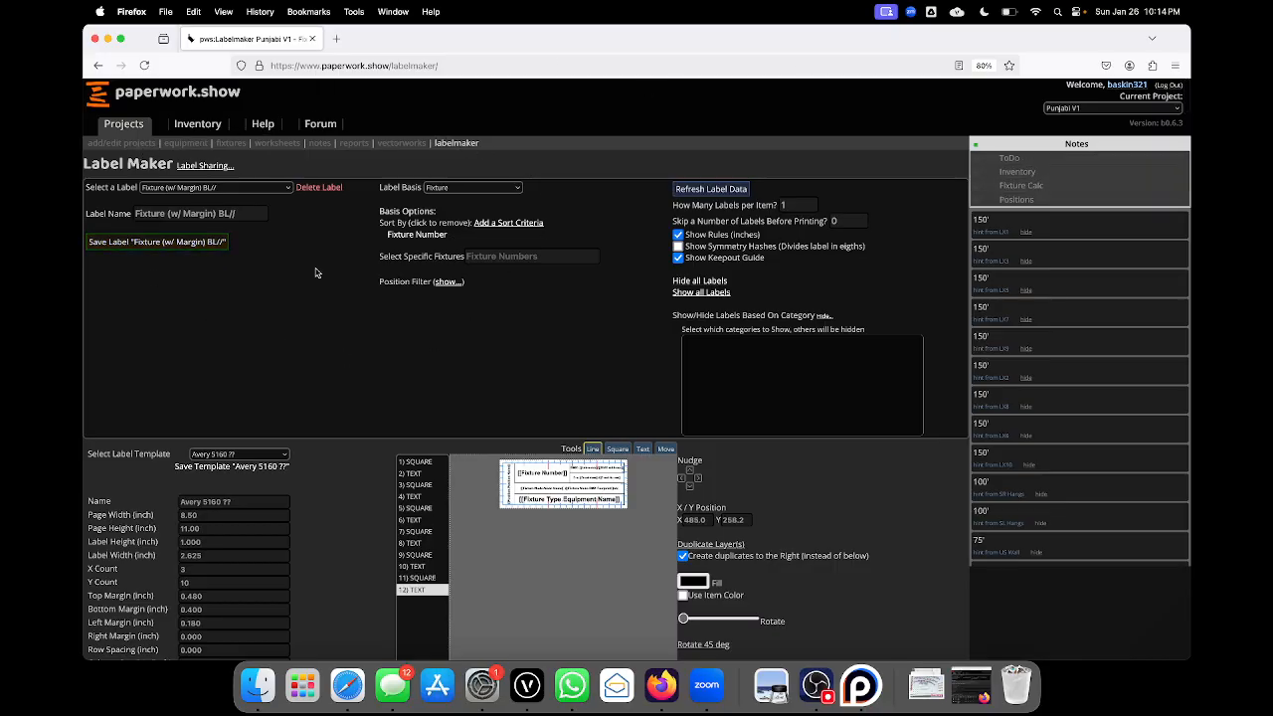
left_click(816, 686)
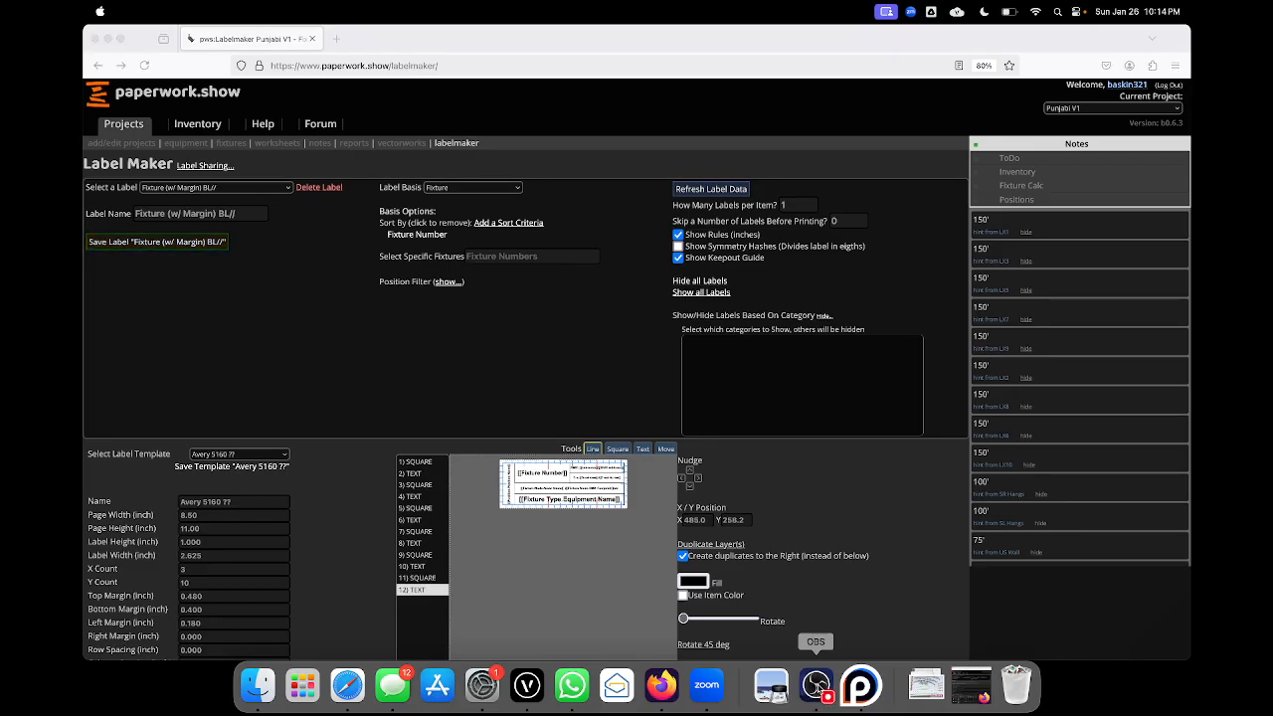